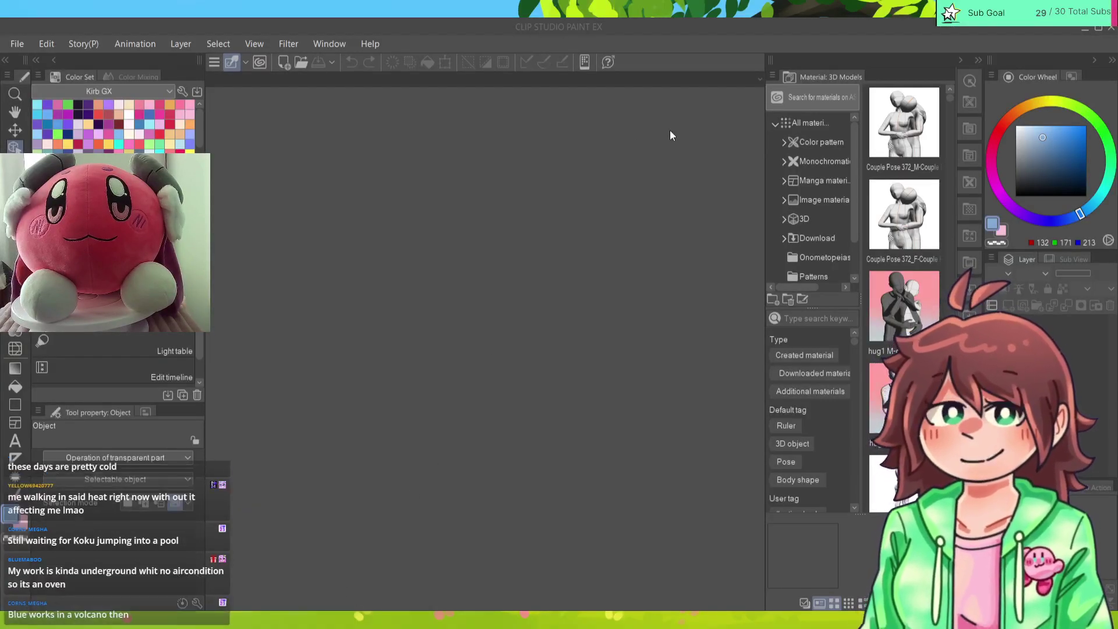
Step: Collapse the 3D materials palette and hide the comic page's speech bubbles and dialogue text
click(961, 60)
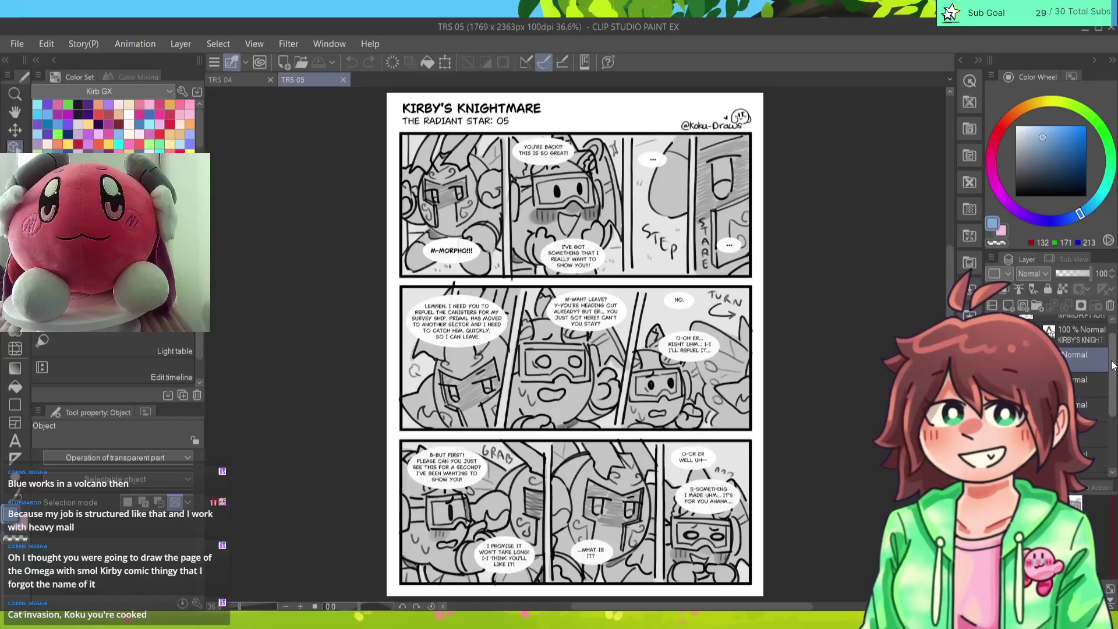
click(992, 377)
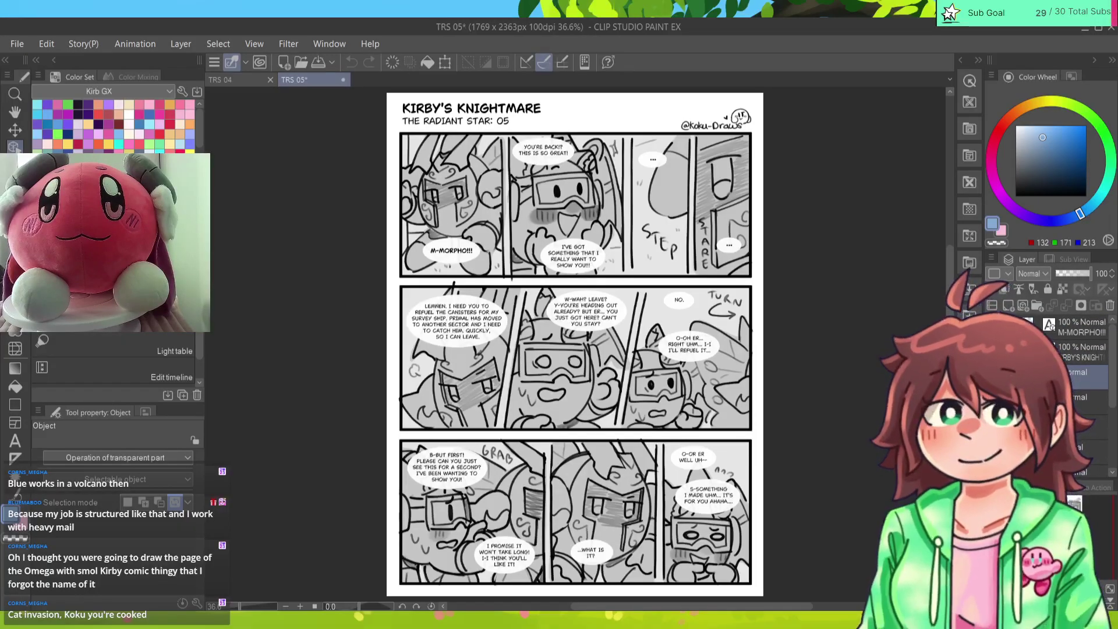
click(992, 327)
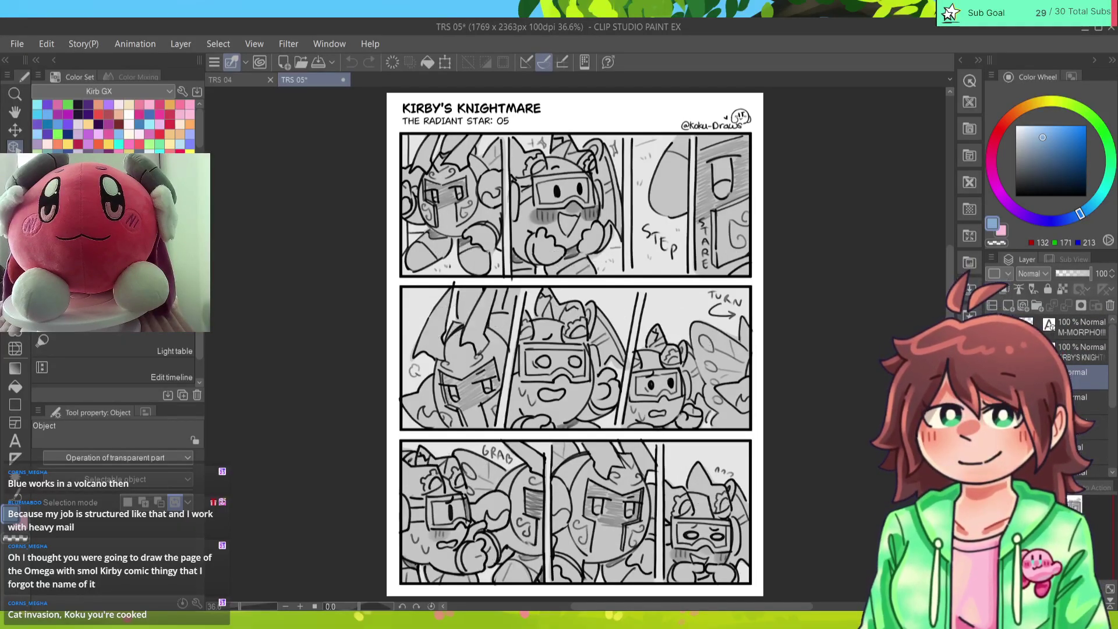
Step: Remove the grey shading layers beneath the comic sketch so only the line drawing remains
click(1089, 449)
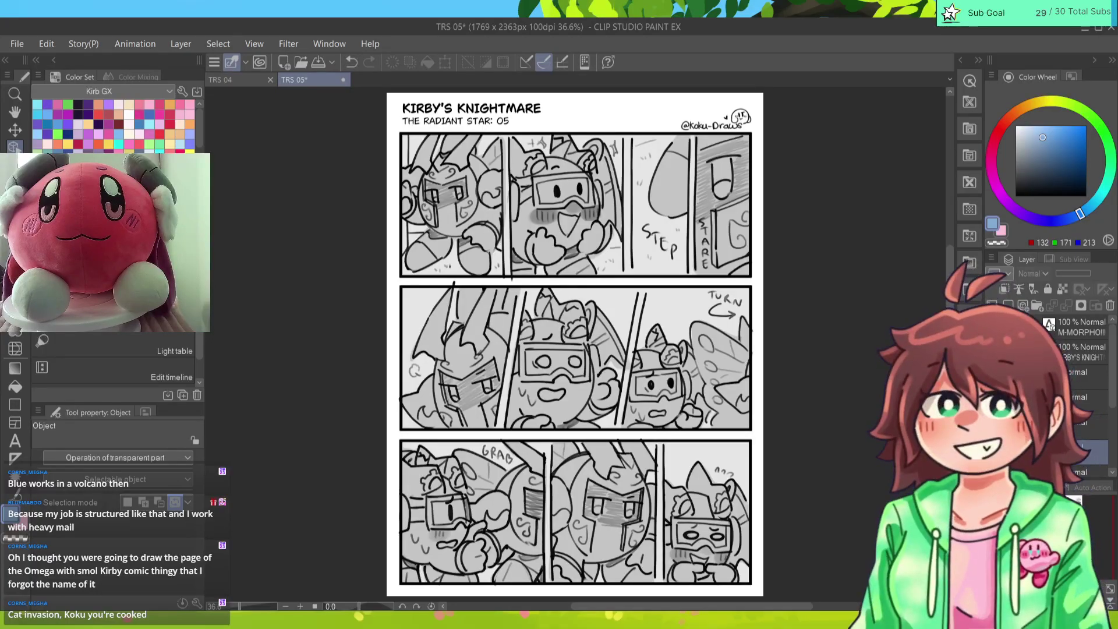
drag(1112, 385, 1116, 436)
click(1085, 415)
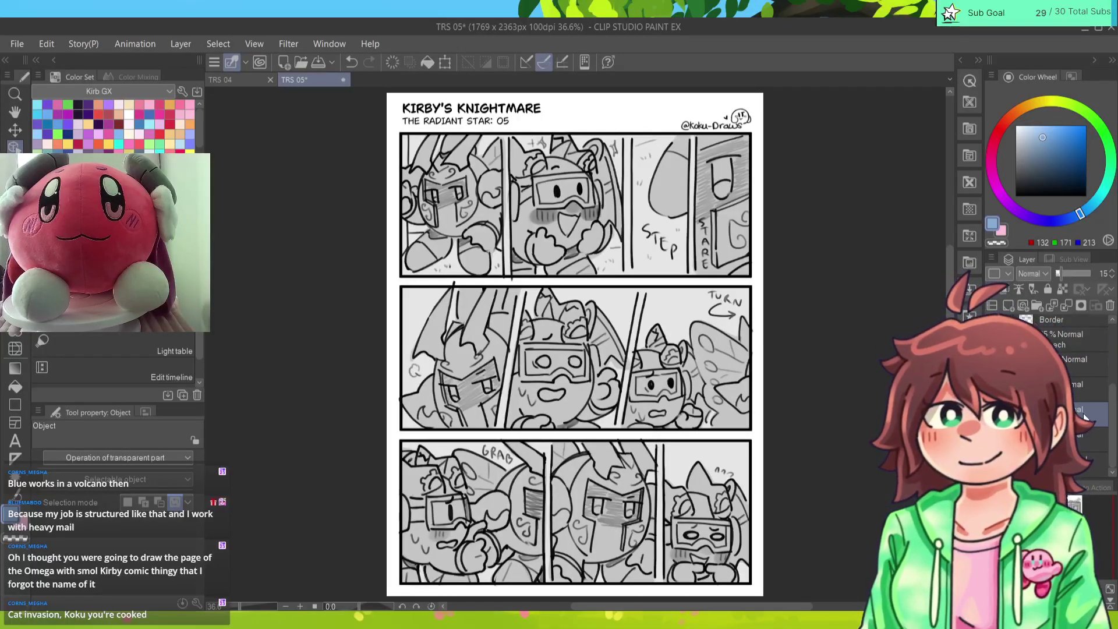
key(ctrl+z)
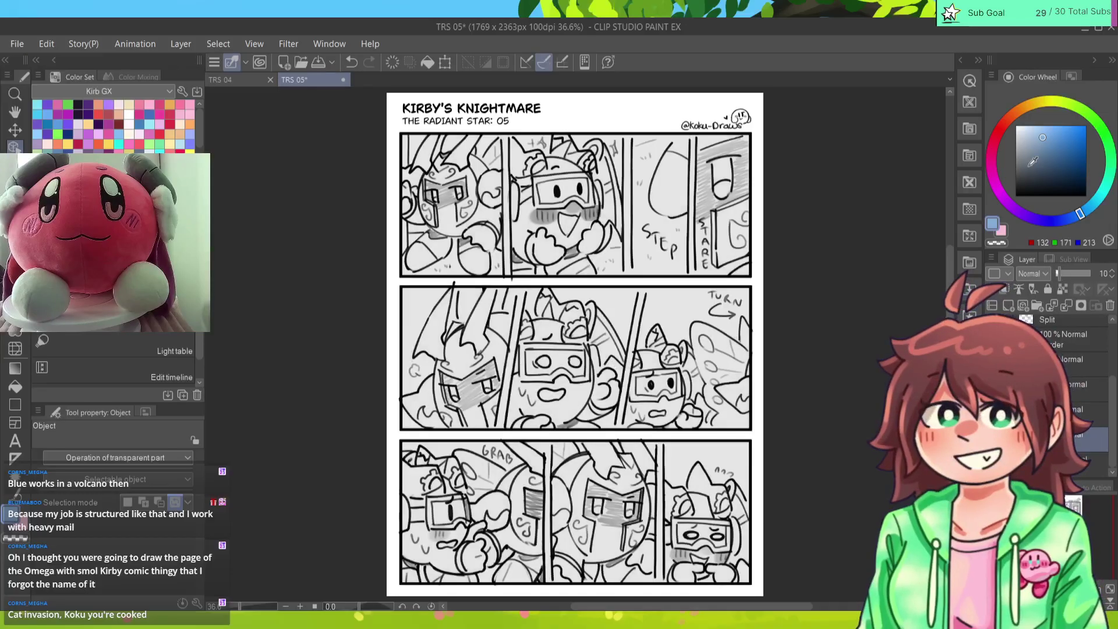
key(ctrl+z)
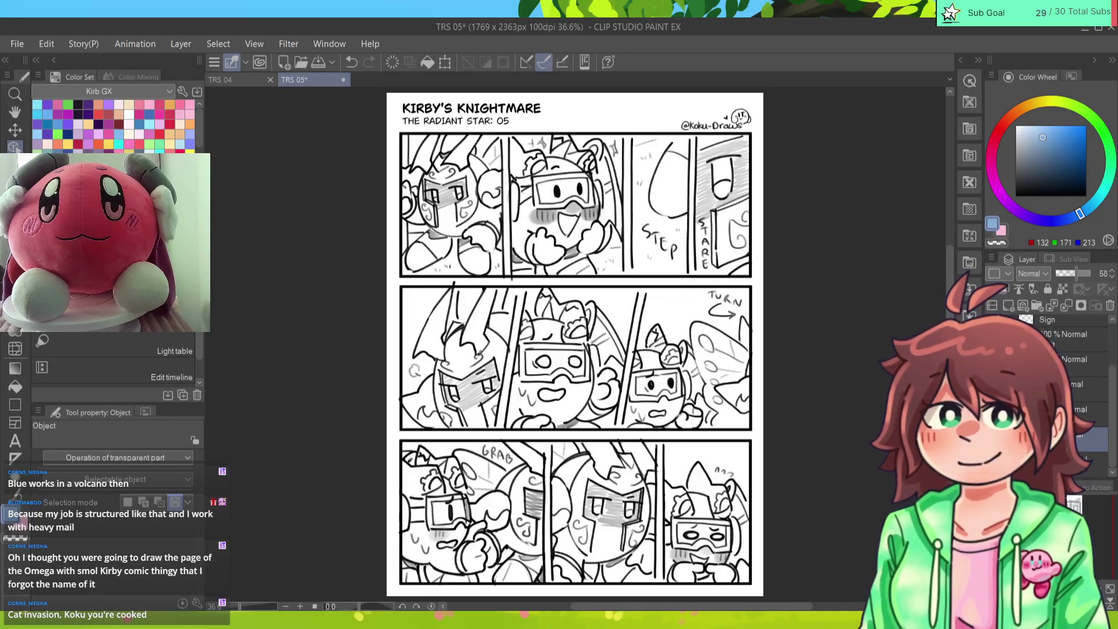
Step: Lower the comic sketch layer's opacity to 17%
key(ctrl+z)
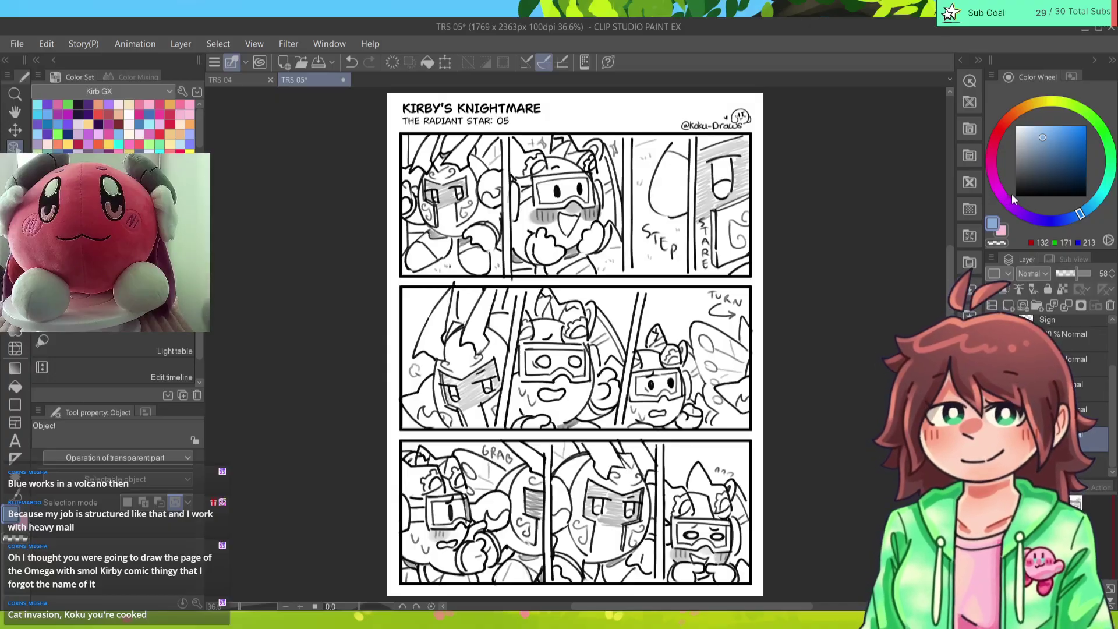
key(ctrl+z)
drag(1069, 273, 1061, 280)
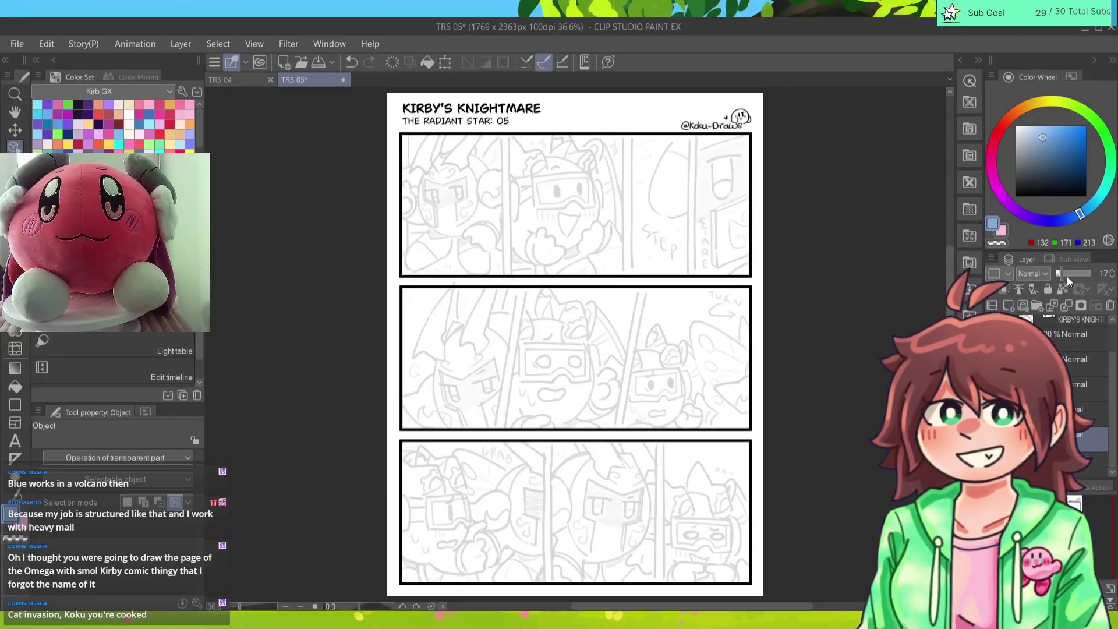
Step: Show the Split layer with the vertical panel divider and make it the active layer
click(1085, 386)
click(993, 358)
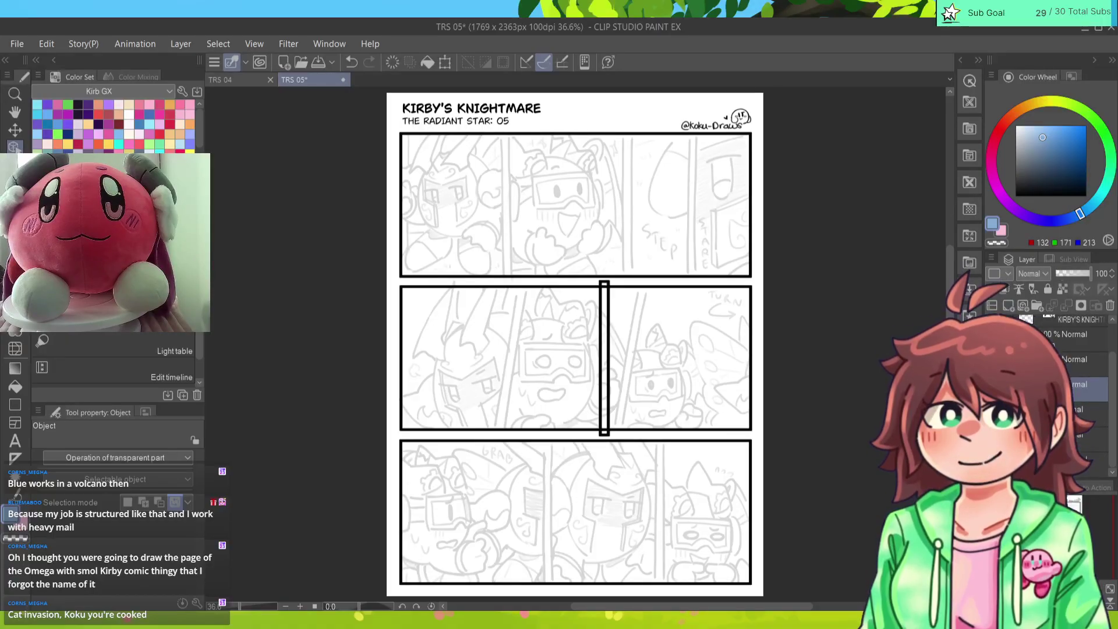
click(1084, 360)
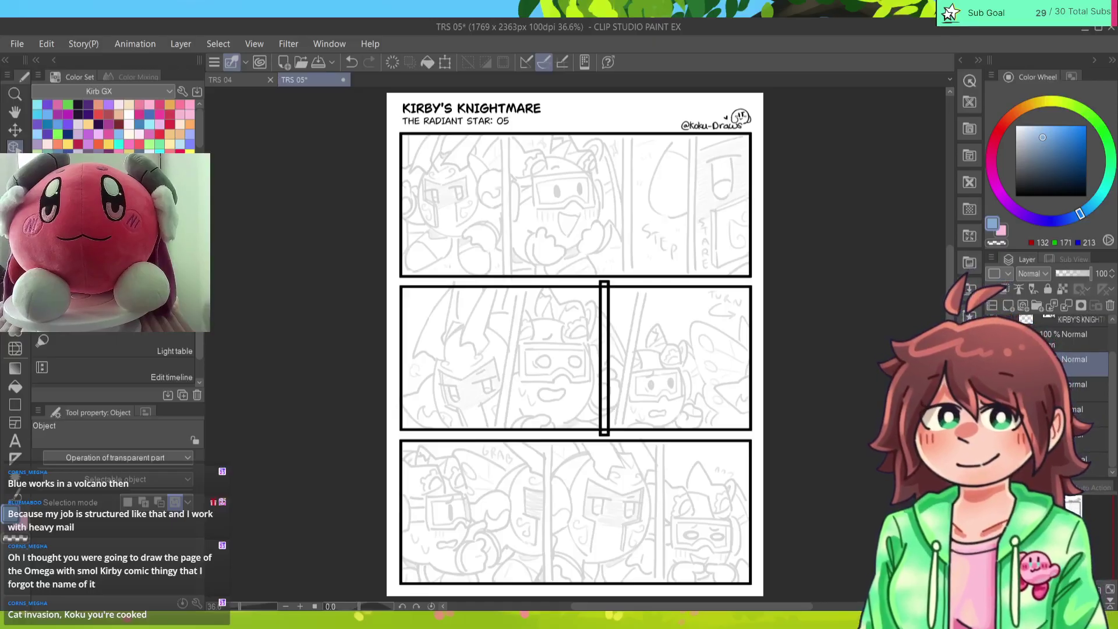
Step: Lasso the vertical divider in the middle row and move it between the first and second panels of the top row
key(m)
mouse_move(560, 300)
mouse_down()
mouse_move(576, 255)
mouse_move(590, 465)
mouse_move(553, 380)
mouse_up()
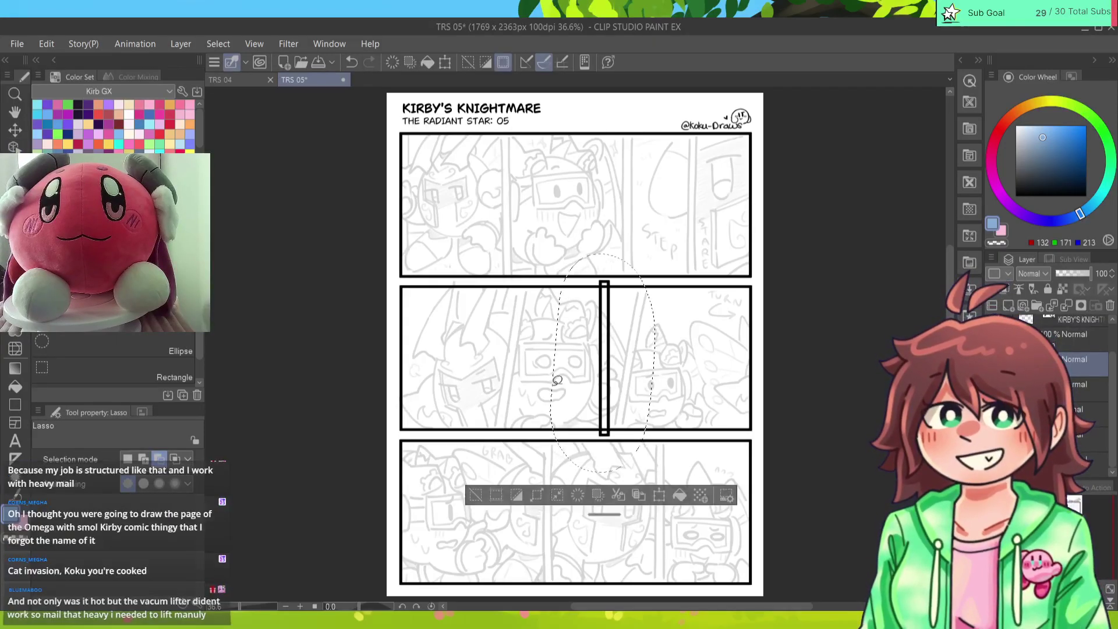
key(ctrl+t)
drag(621, 449, 529, 297)
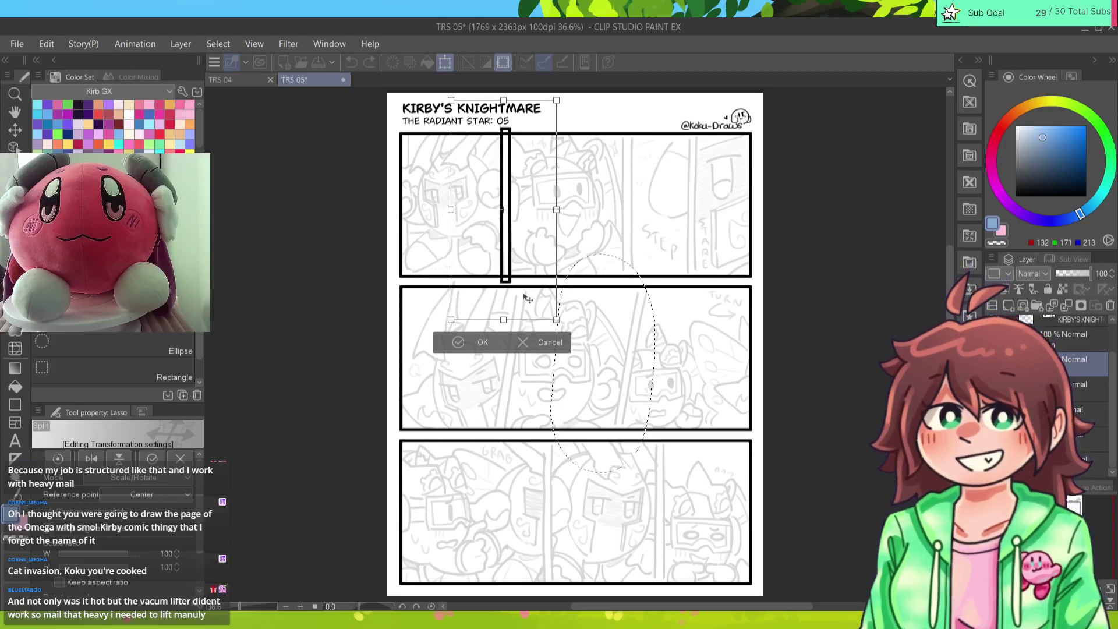
click(481, 343)
click(377, 343)
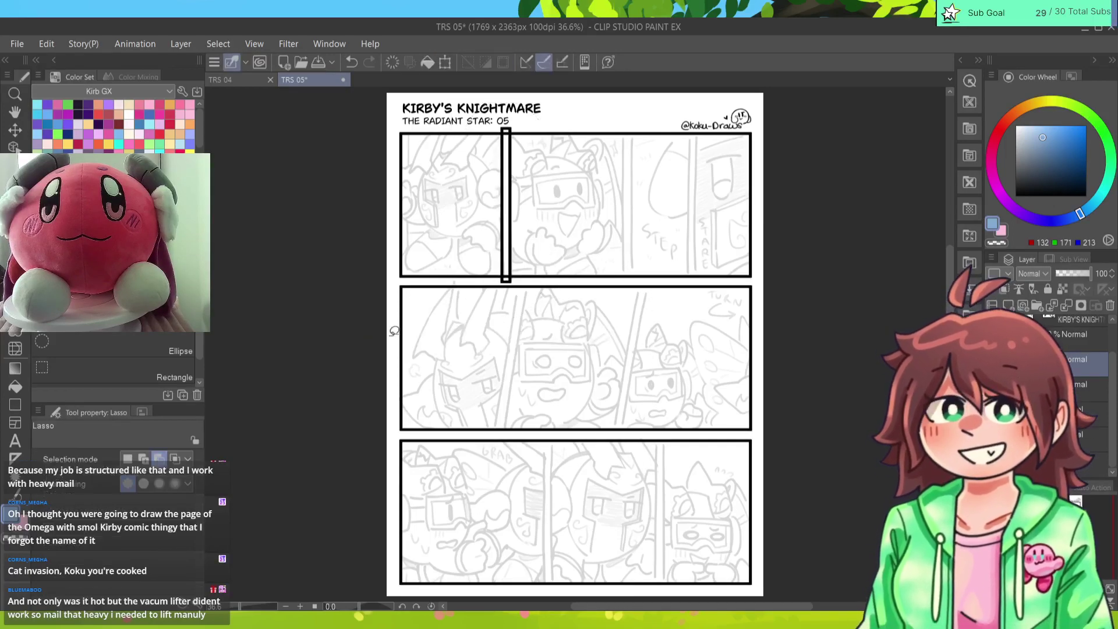
Step: Duplicate the top row's divider and place the copy between the third and fourth panels, over the sketched border
scroll(392, 328, up, 3)
key(ctrl+plus)
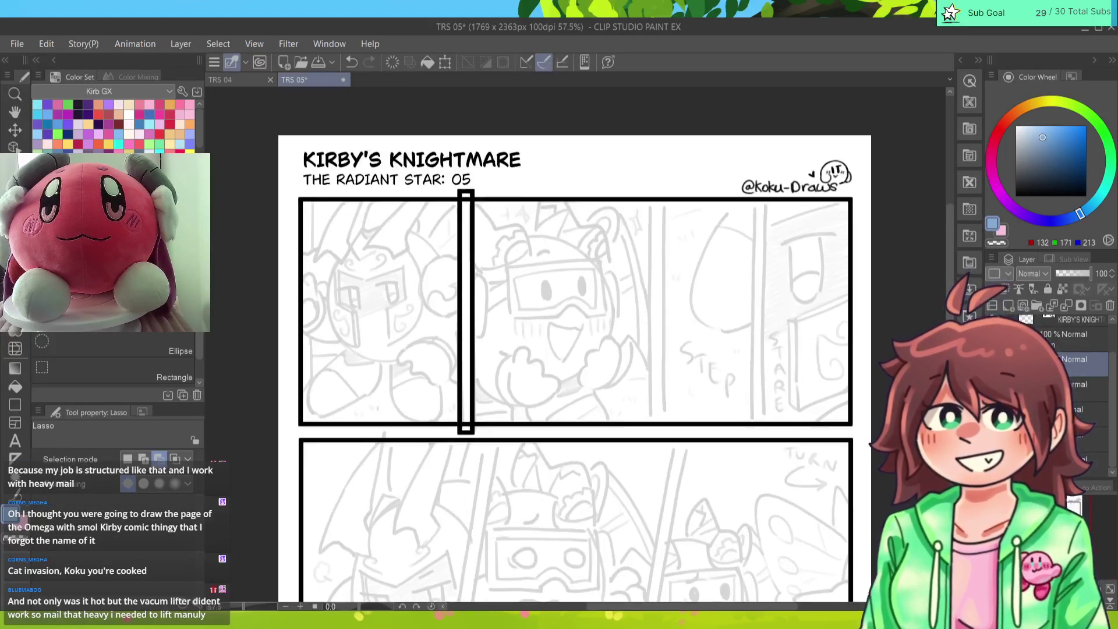
mouse_move(421, 230)
mouse_down()
mouse_move(507, 243)
mouse_move(377, 420)
mouse_up()
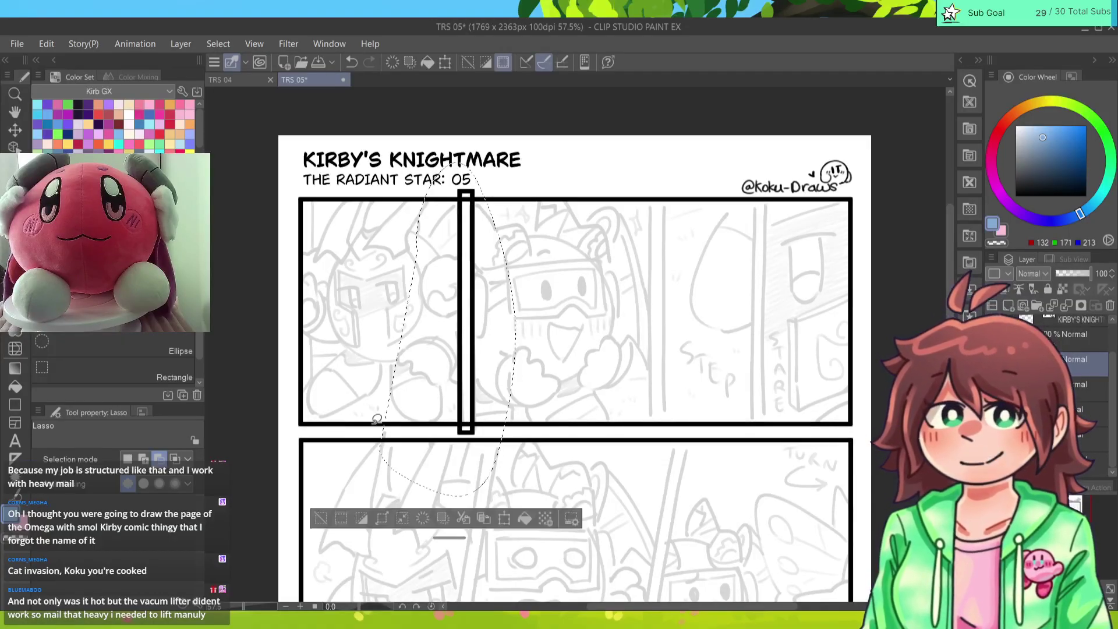
key(ctrl+t)
mouse_move(453, 398)
mouse_down()
mouse_move(769, 399)
mouse_move(741, 398)
mouse_move(776, 430)
mouse_up()
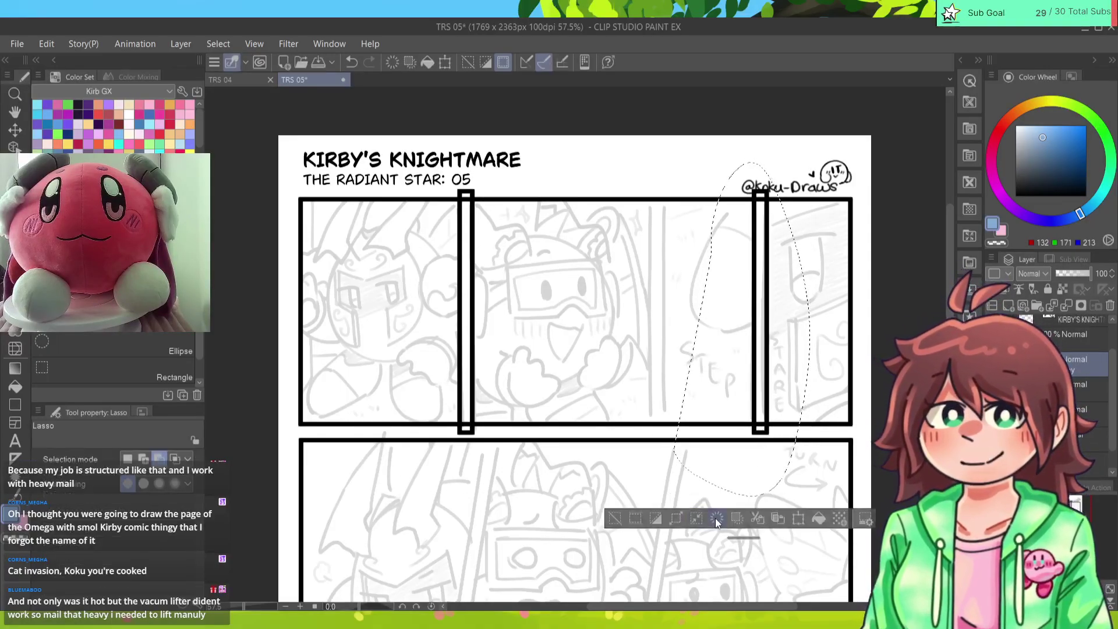
drag(788, 424, 787, 425)
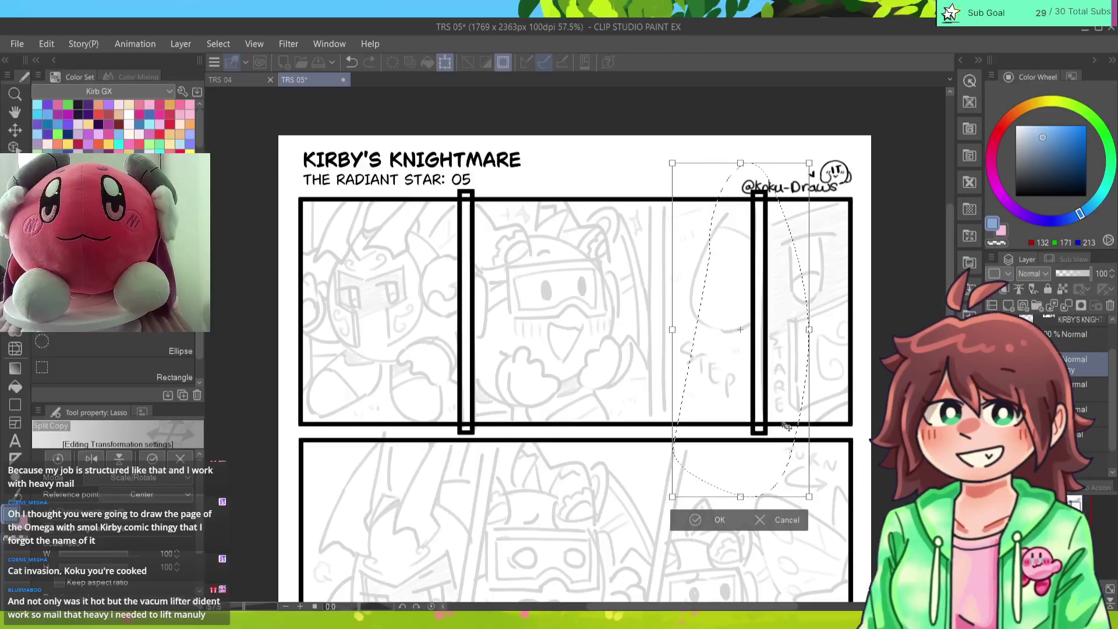
click(695, 521)
click(621, 513)
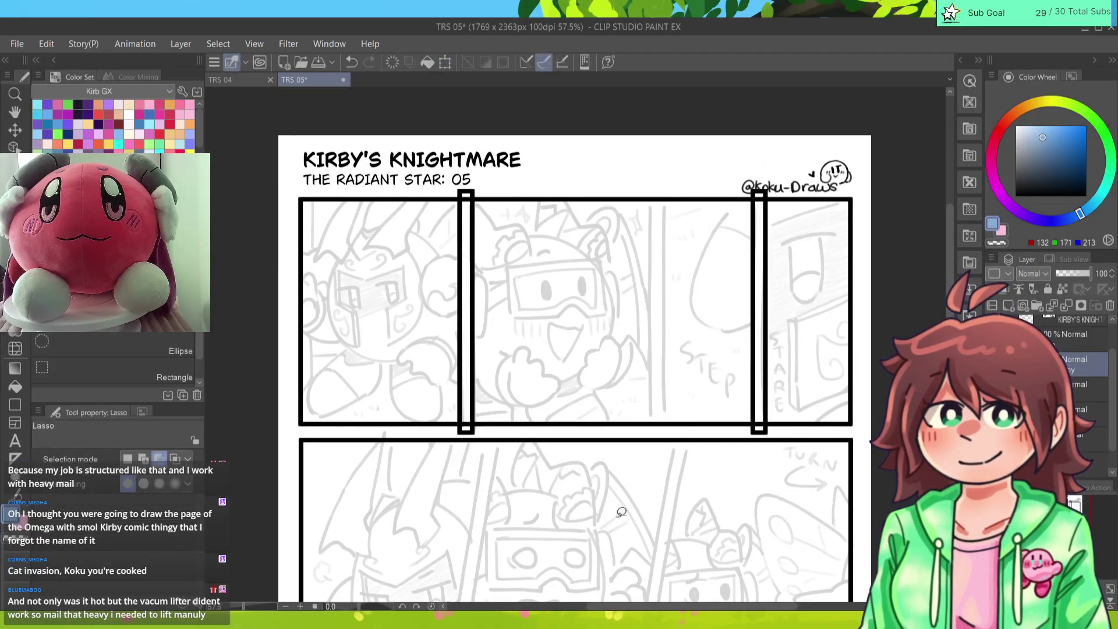
Step: Duplicate the divider again and position the copy between the second and third panels of the top row
mouse_move(743, 152)
mouse_down()
mouse_move(719, 495)
mouse_move(687, 343)
mouse_up()
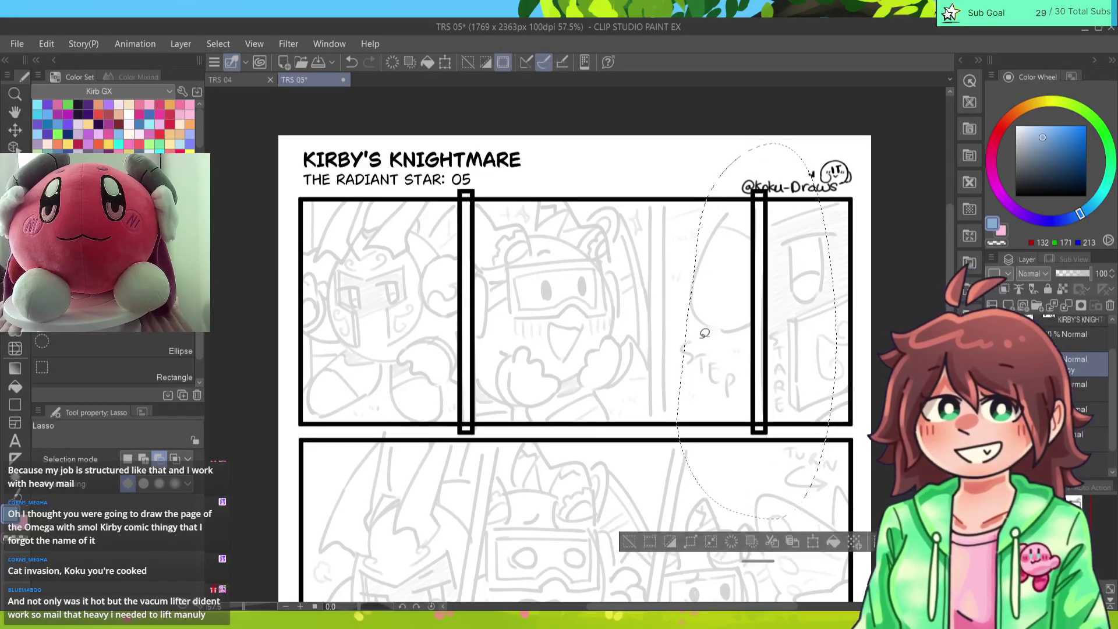
key(ctrl+t)
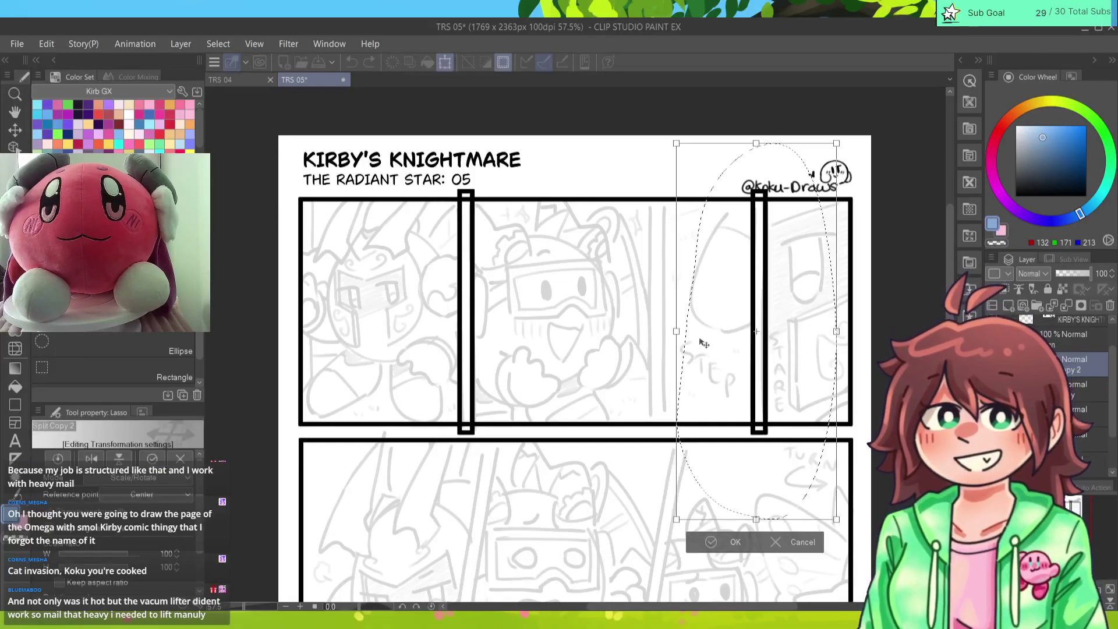
drag(788, 432, 685, 434)
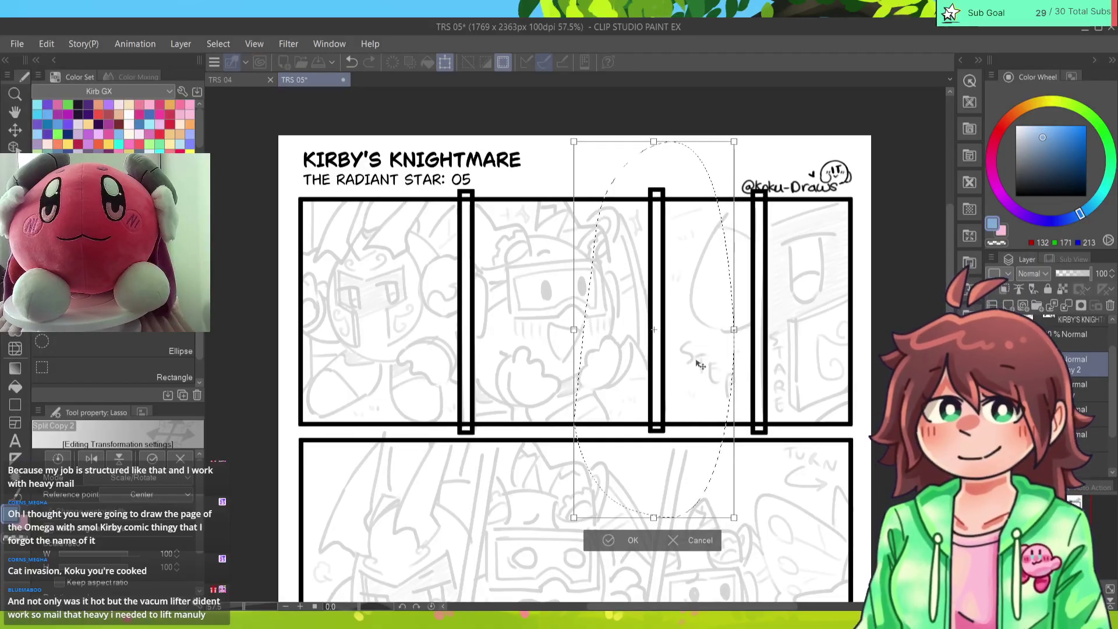
drag(689, 387, 692, 389)
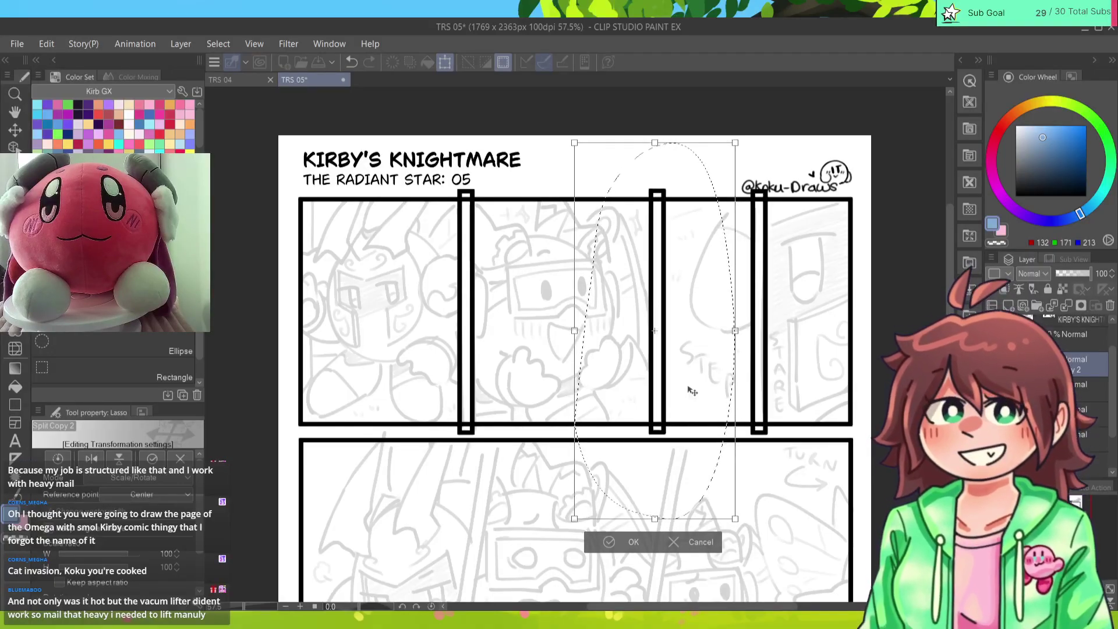
click(611, 542)
click(528, 541)
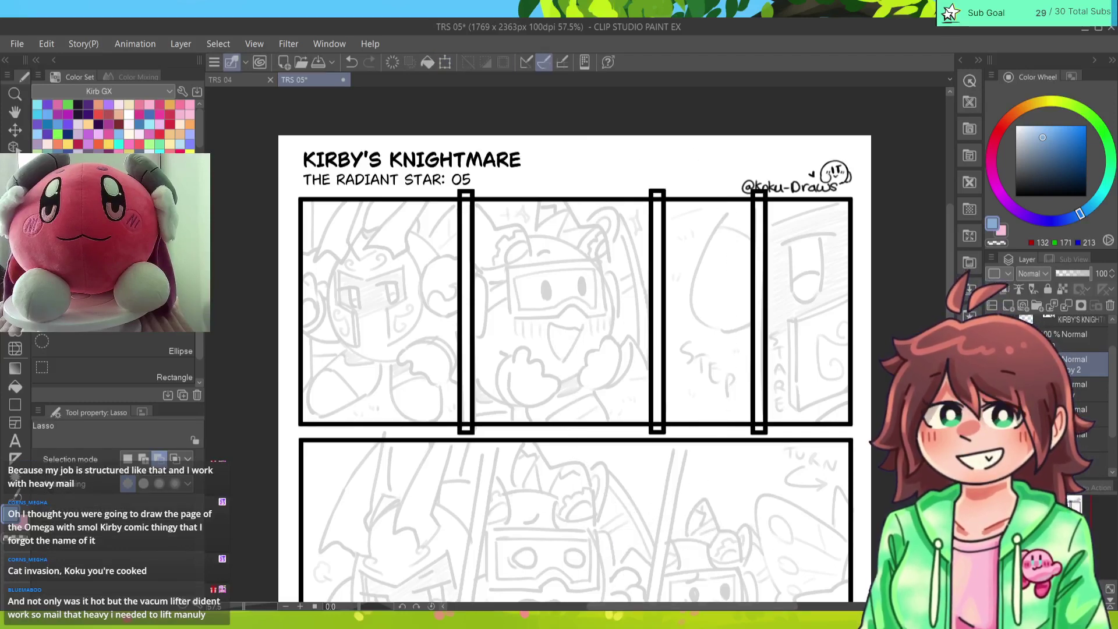
Step: Copy the top row's middle divider and place it between the first and second panels of the bottom row
scroll(949, 312, down, 2)
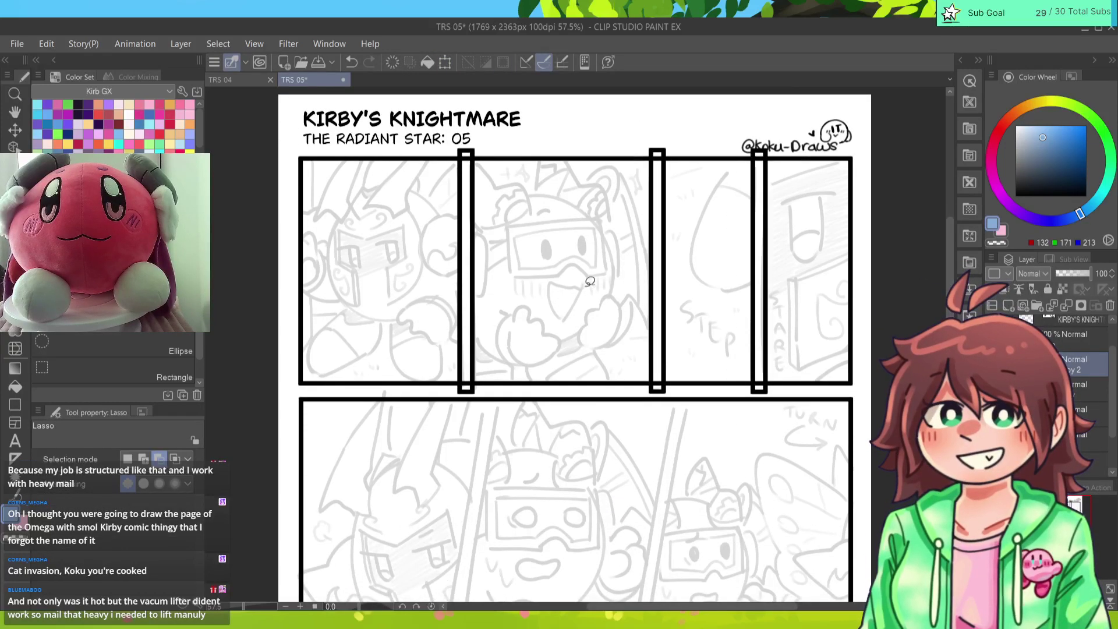
mouse_move(582, 283)
mouse_down()
mouse_move(717, 343)
mouse_move(593, 294)
mouse_up()
key(ctrl+c)
key(ctrl+v)
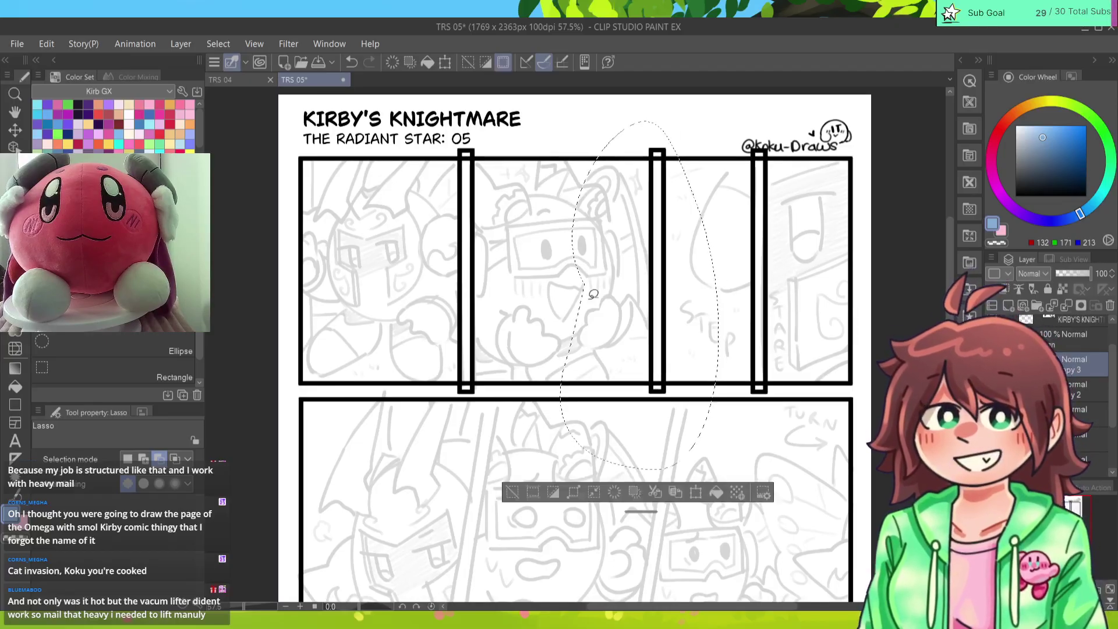
key(ctrl+t)
drag(691, 347, 587, 514)
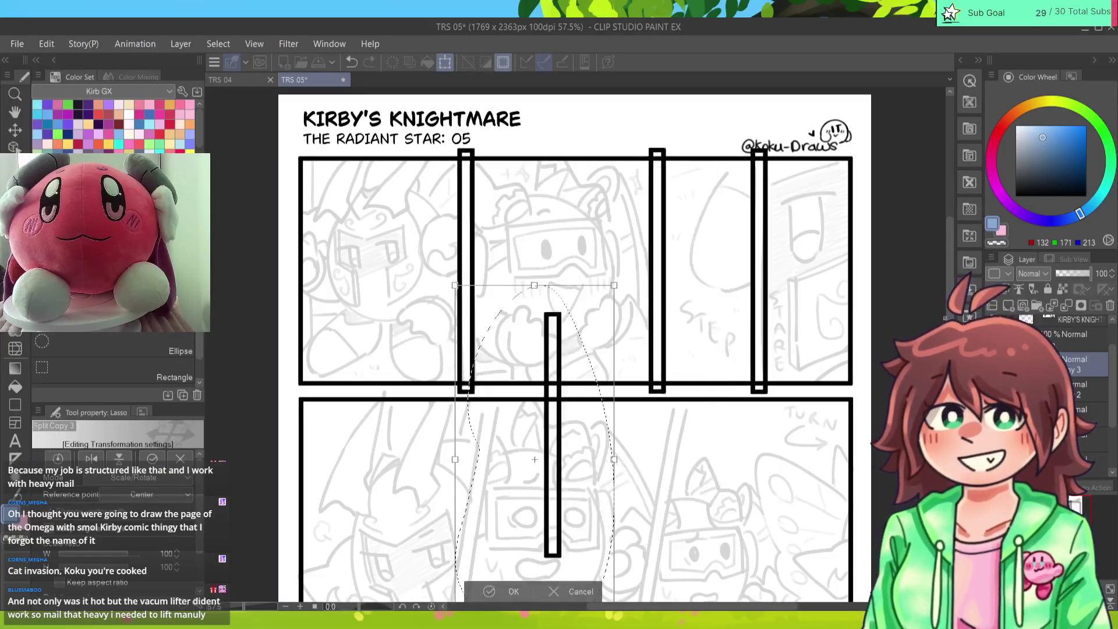
scroll(587, 513, down, 10)
drag(589, 293, 551, 568)
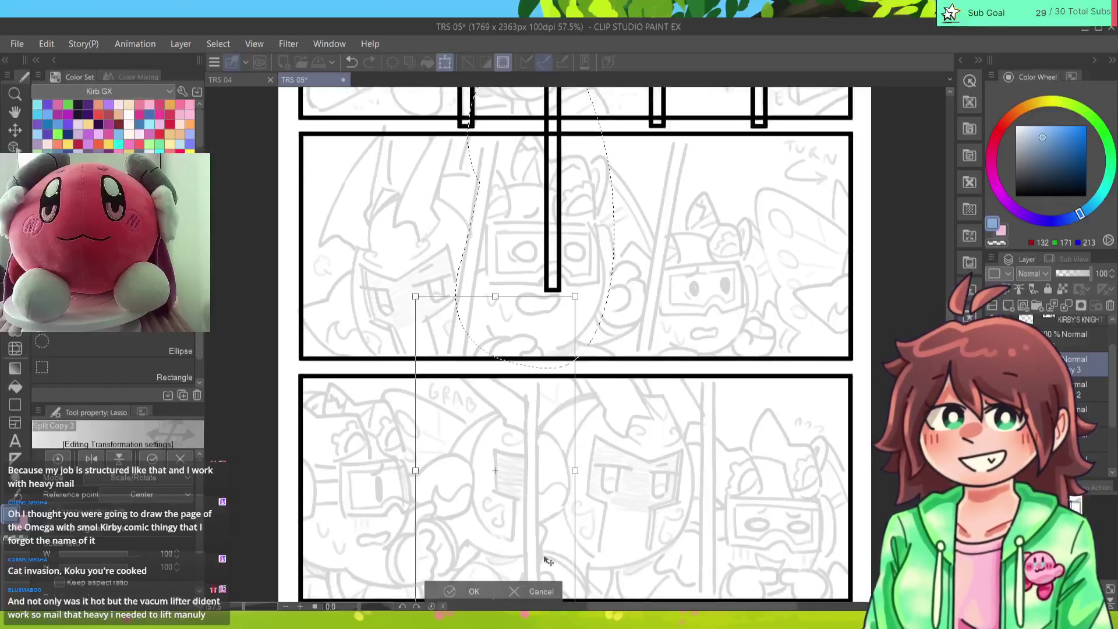
scroll(551, 568, down, 4)
drag(561, 379, 580, 423)
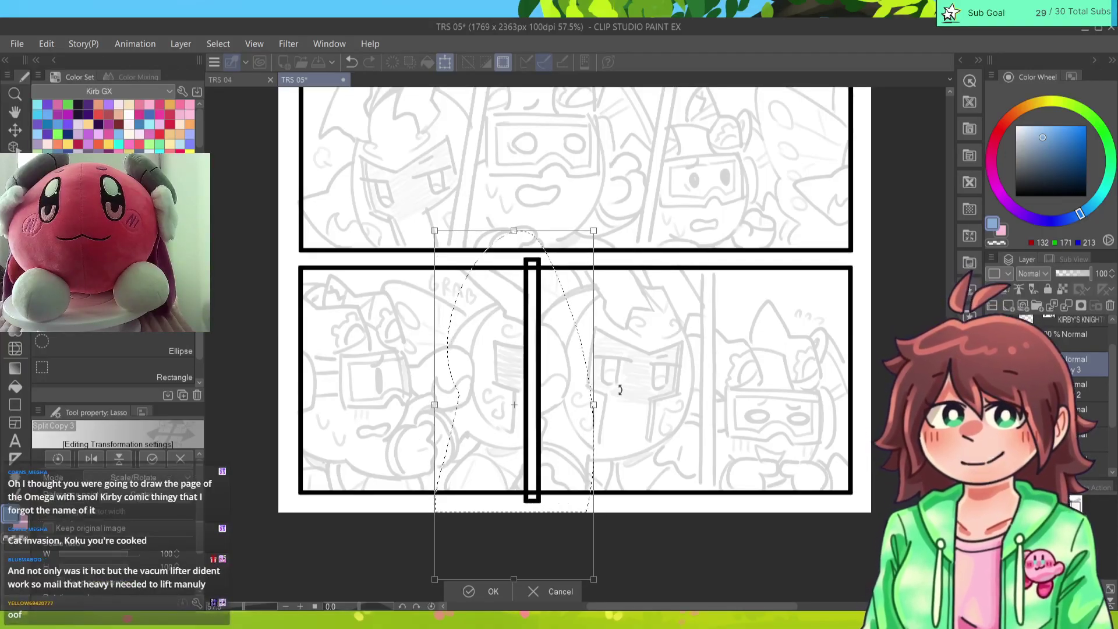
click(472, 593)
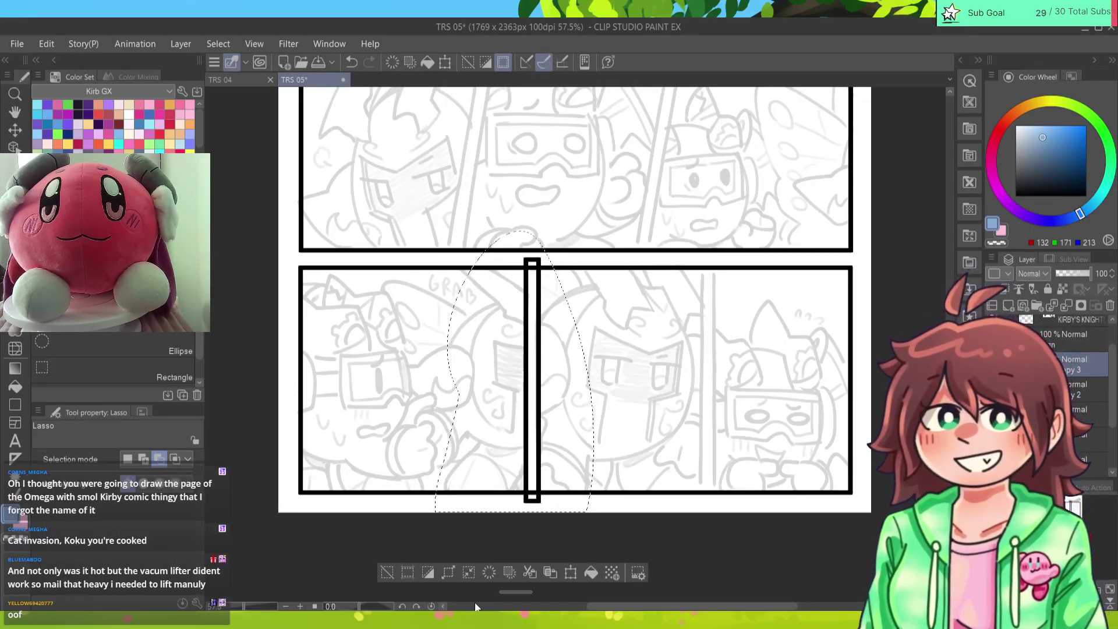
Step: Copy the bottom row's divider onto the border between the second and third panels and clear the selection
key(ctrl+c)
key(ctrl+v)
key(ctrl+t)
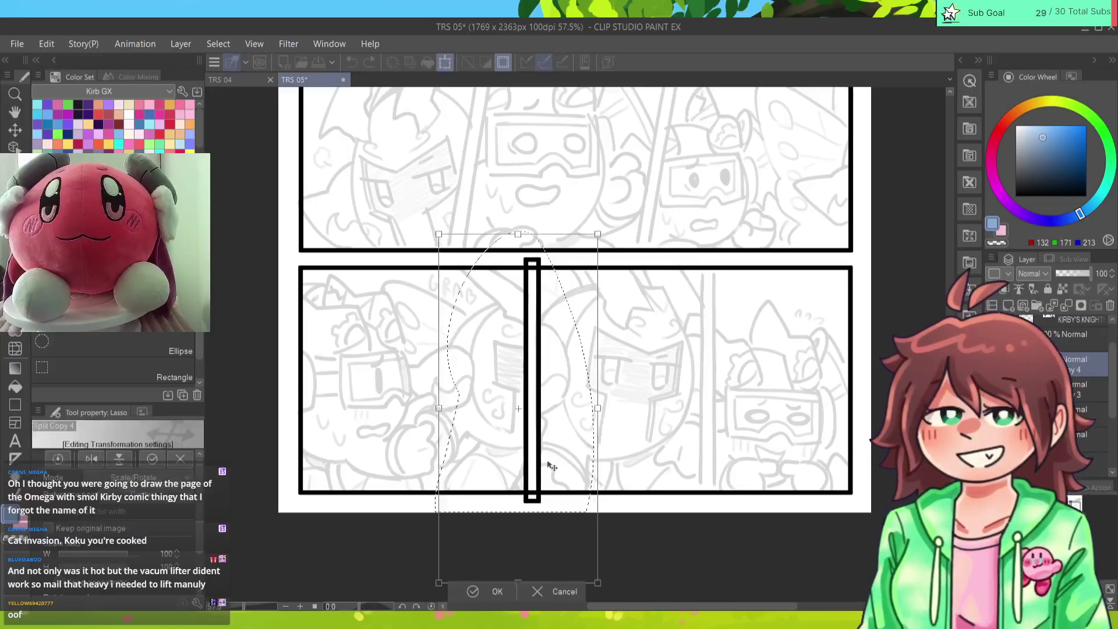
drag(552, 464, 719, 461)
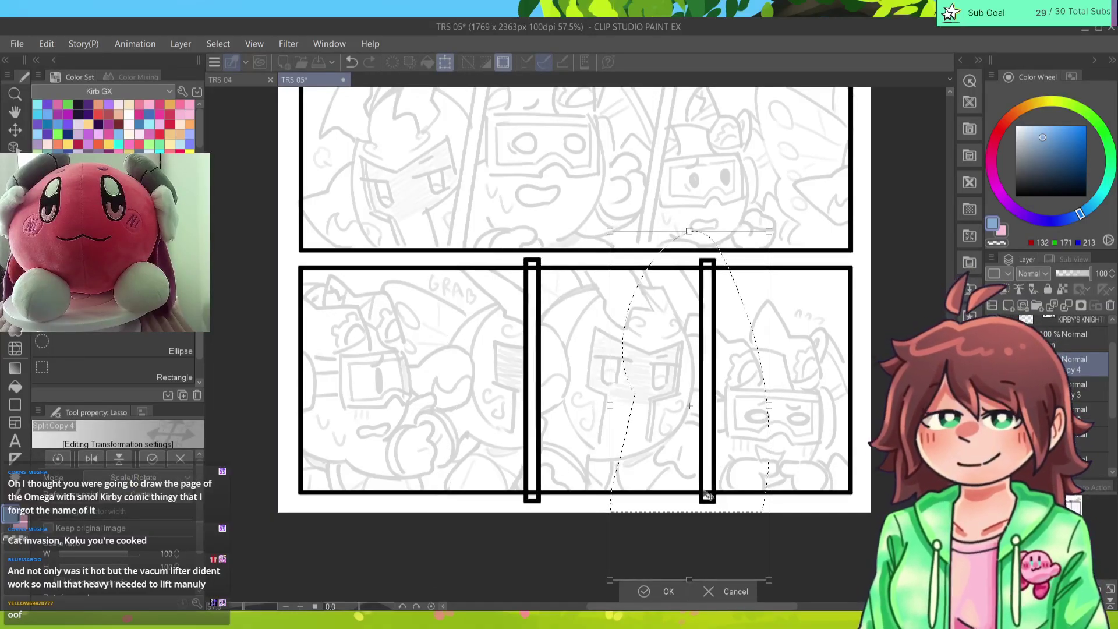
click(637, 590)
scroll(566, 317, up, 1)
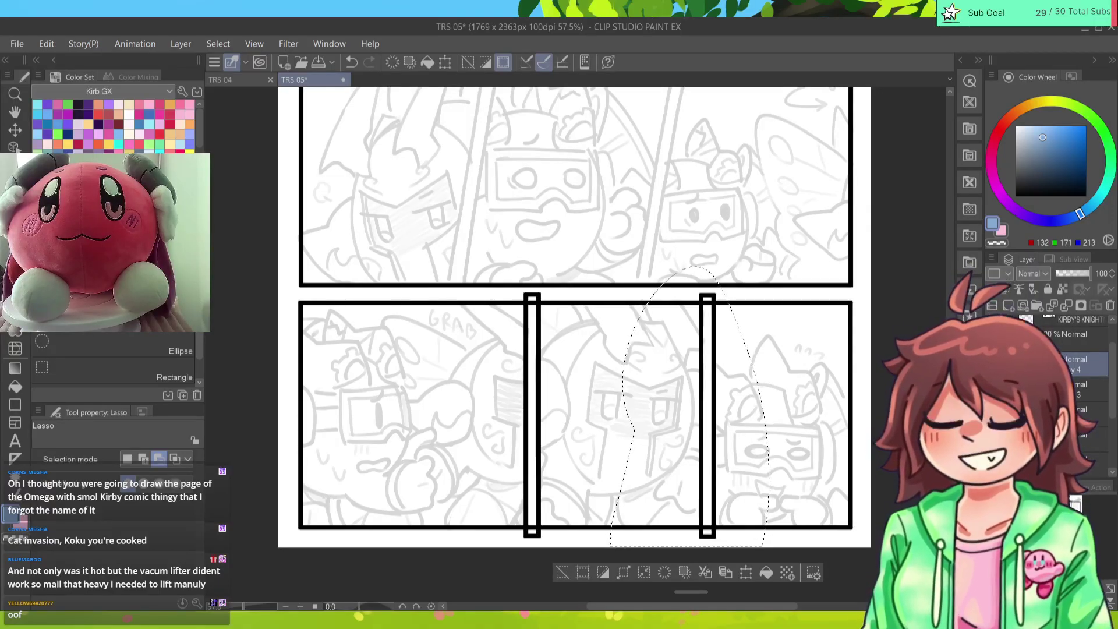
click(563, 573)
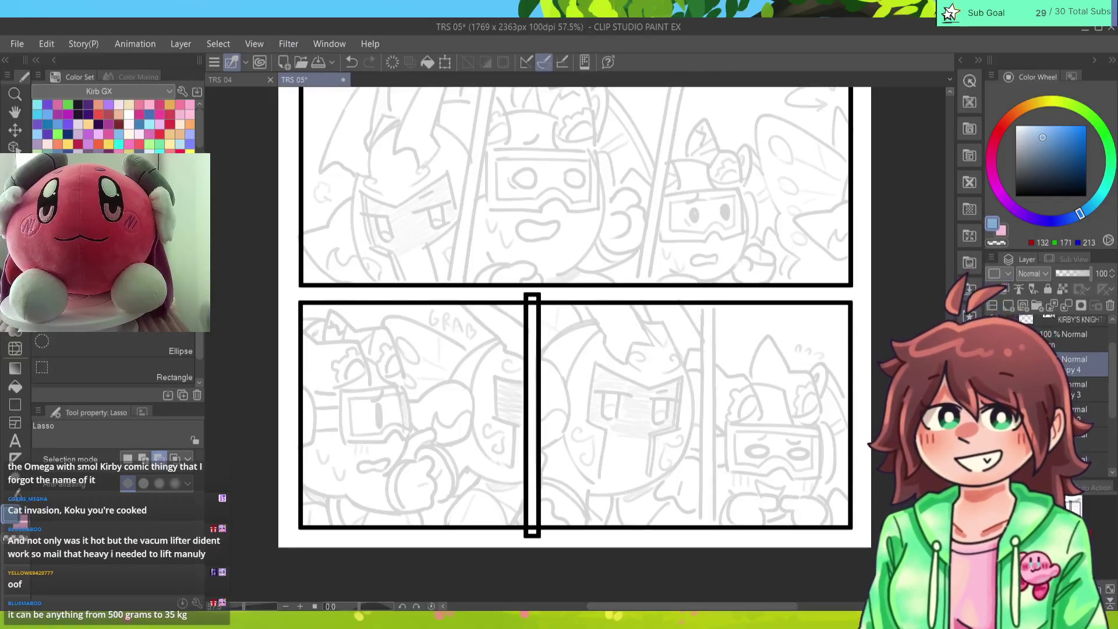
key(ctrl+v)
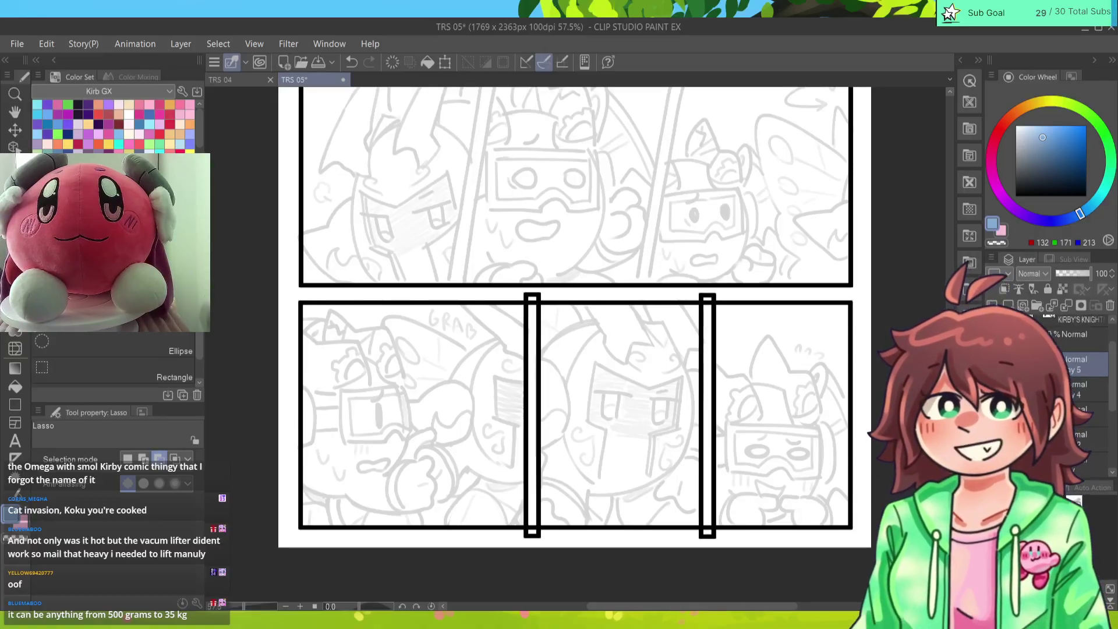
Step: Move the new divider copy off the bottom row and up into the middle row
key(ctrl+t)
drag(712, 471, 598, 300)
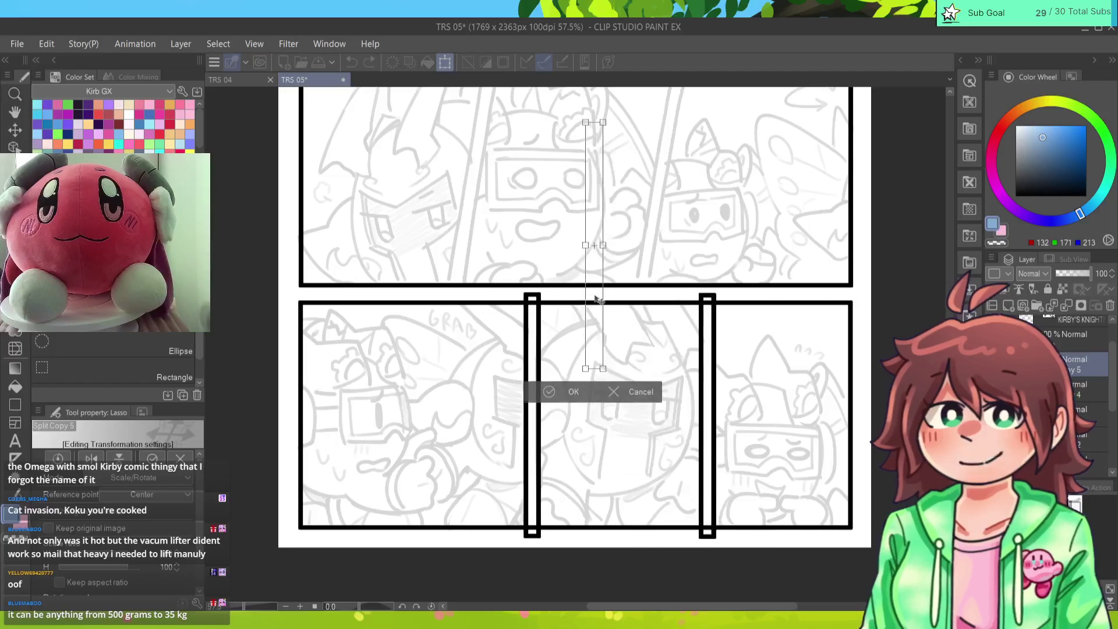
click(574, 392)
scroll(574, 392, up, 3)
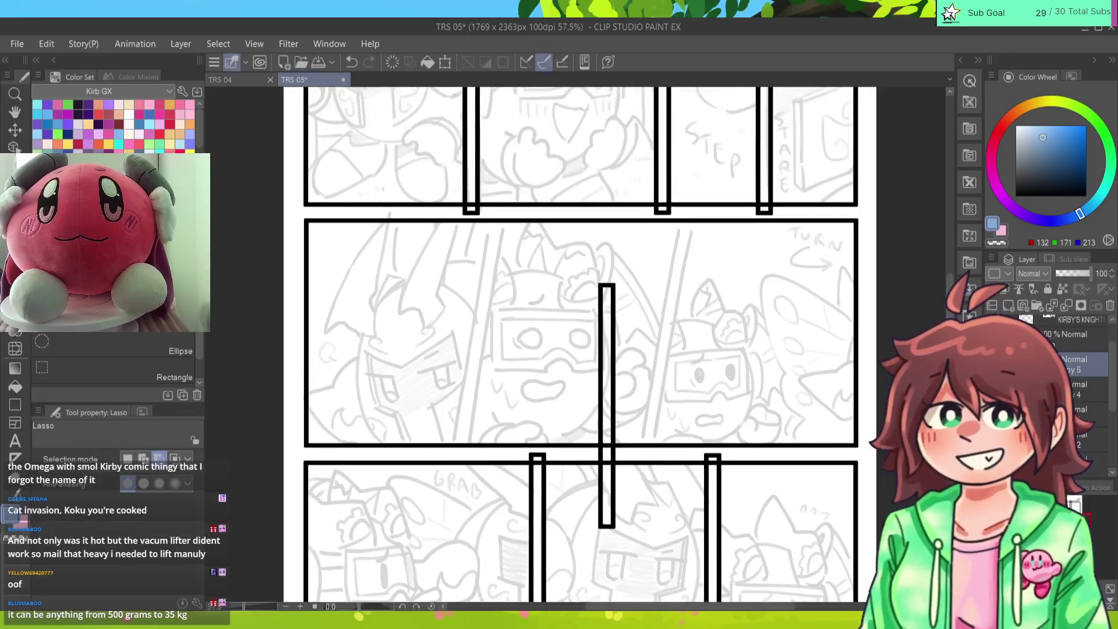
Step: Position the copied divider between the middle row's first and second panels, tilt it to match the slanted sketch border, and deselect
mouse_move(572, 262)
mouse_down()
mouse_move(630, 239)
mouse_move(568, 270)
mouse_up()
key(ctrl+t)
drag(645, 493, 531, 412)
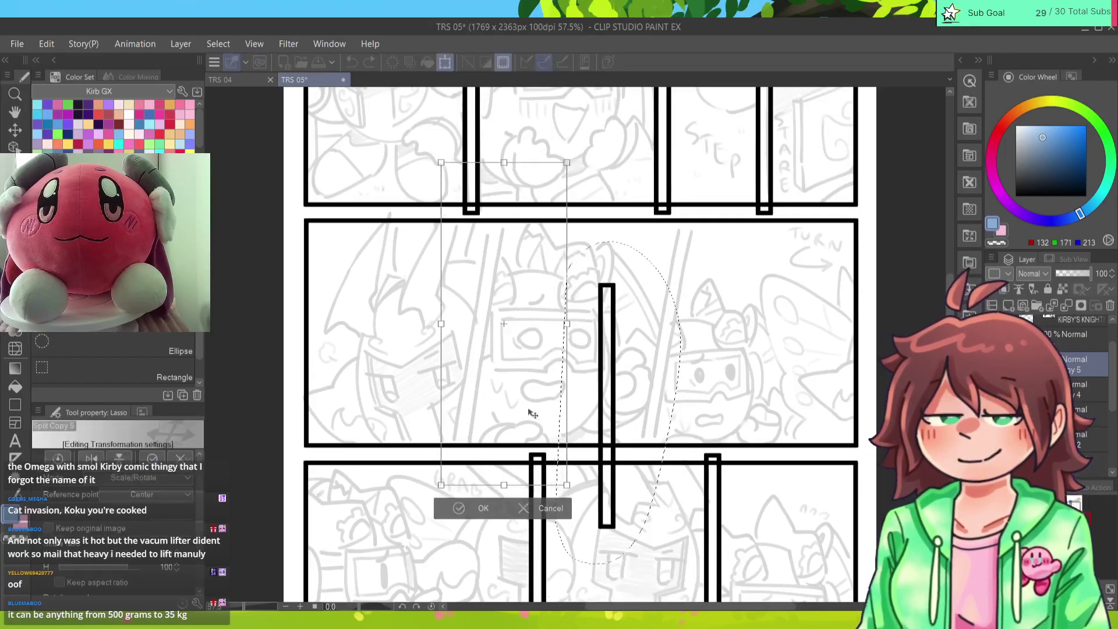
scroll(181, 481, down, 2)
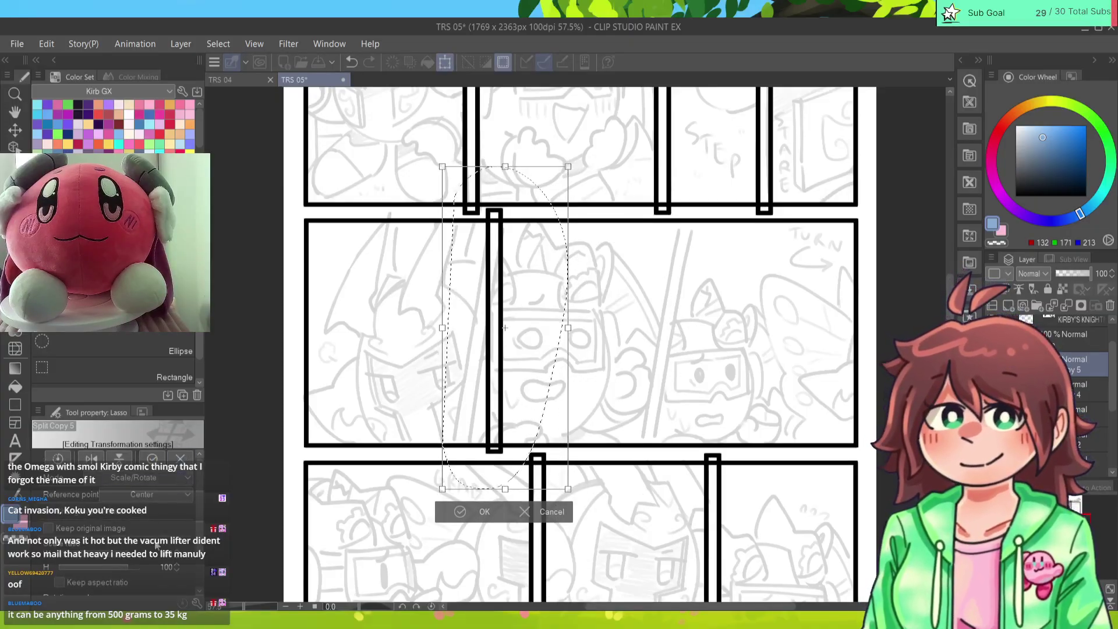
drag(505, 489, 505, 443)
click(462, 515)
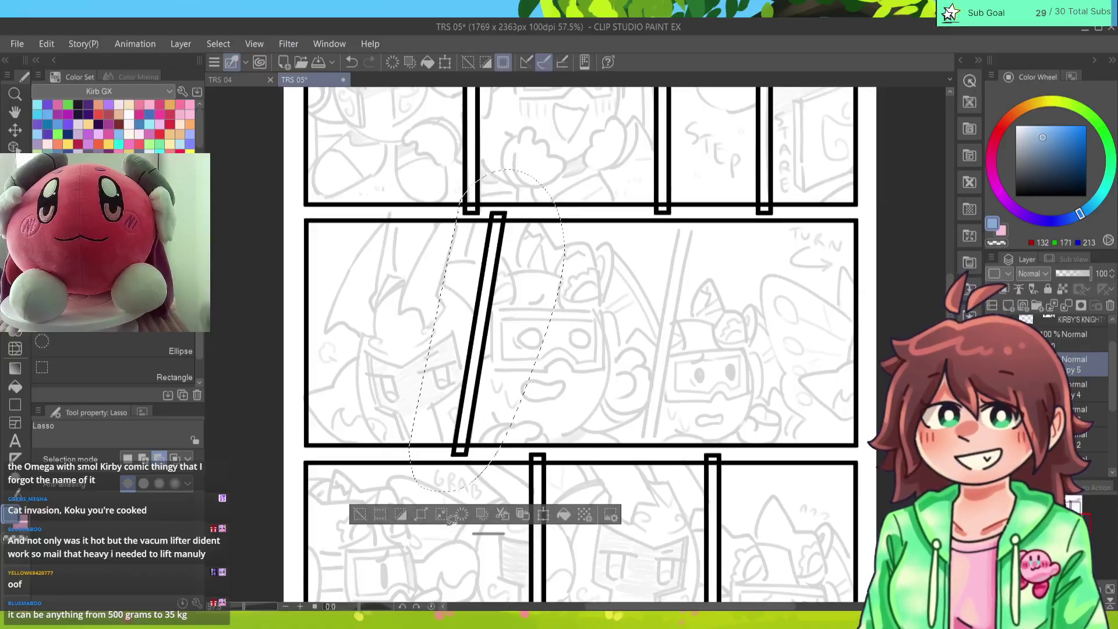
click(360, 514)
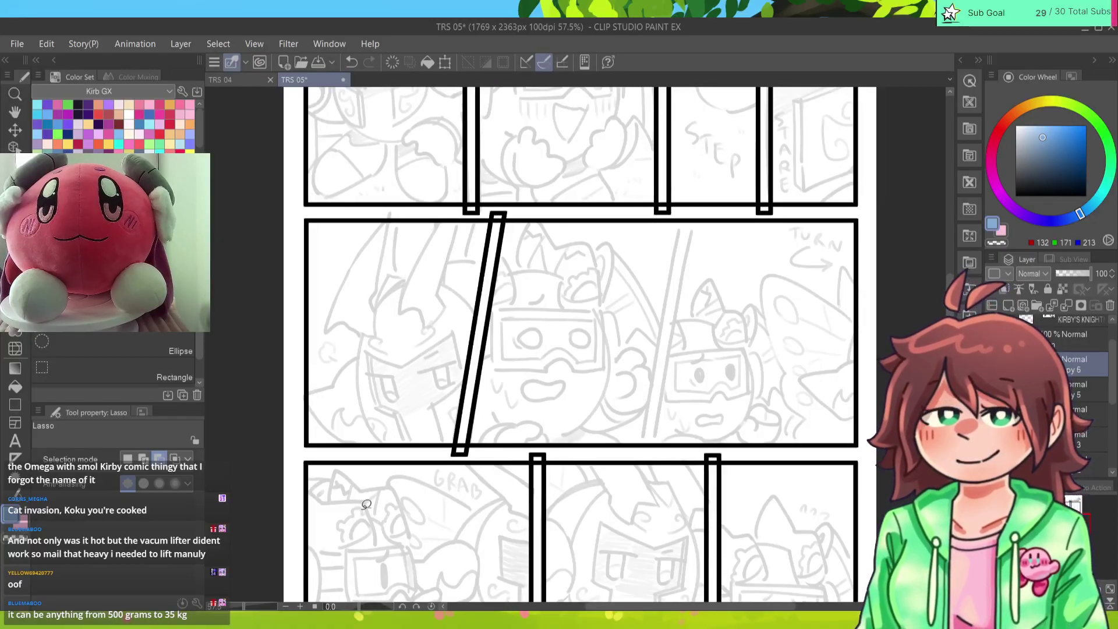
Step: Duplicate the slanted divider onto the border between the middle row's second and third panels, and merge the divider layers
key(ctrl+c)
key(ctrl+v)
key(ctrl+t)
drag(499, 402, 674, 406)
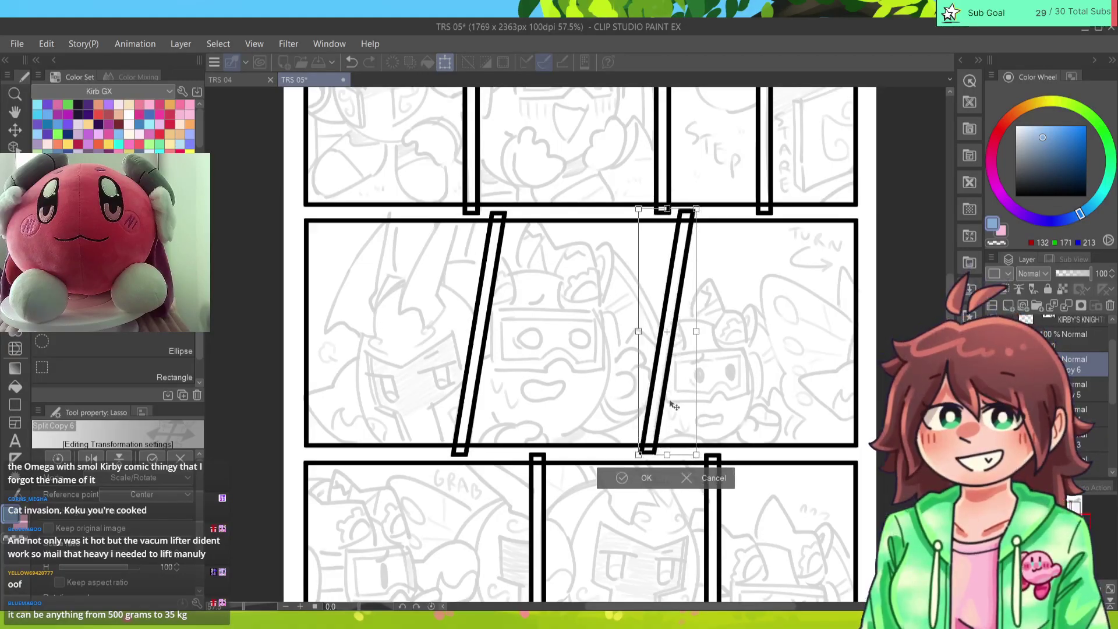
click(619, 479)
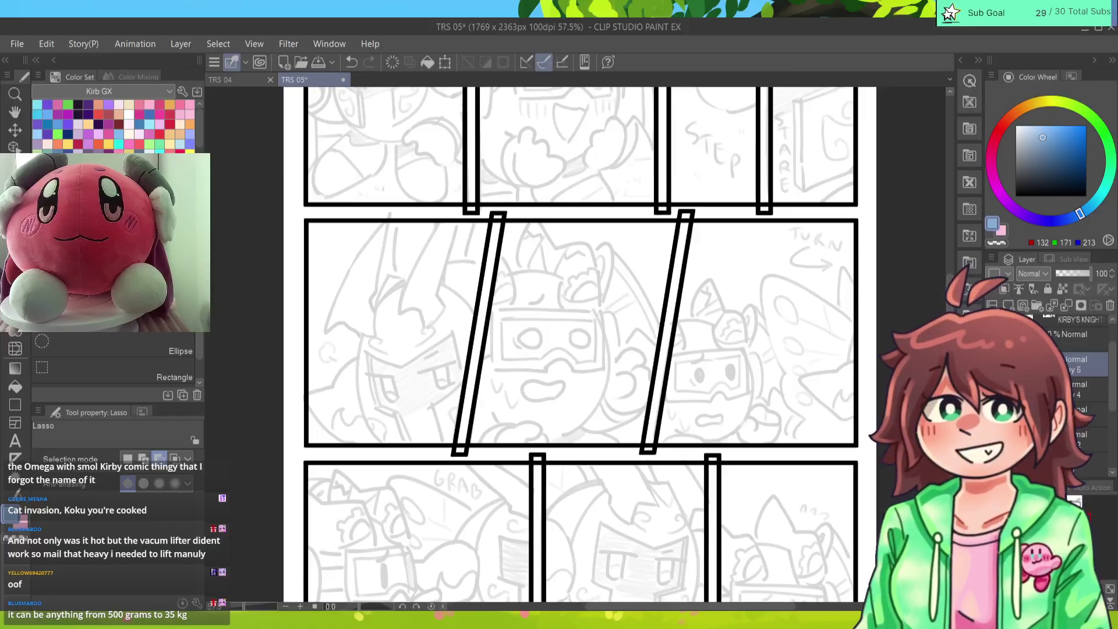
key(ctrl+e)
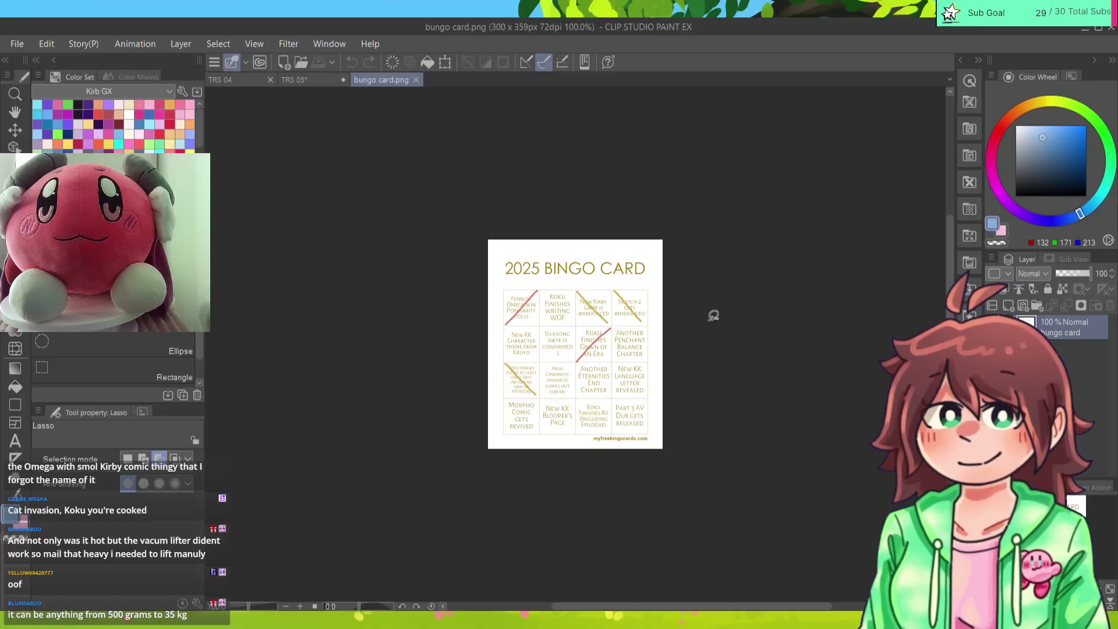
Step: Enlarge the 2025 bingo card, sample the gold of an existing strike line, and set the かすれ線画ペン pen to size 4
key(ctrl+0)
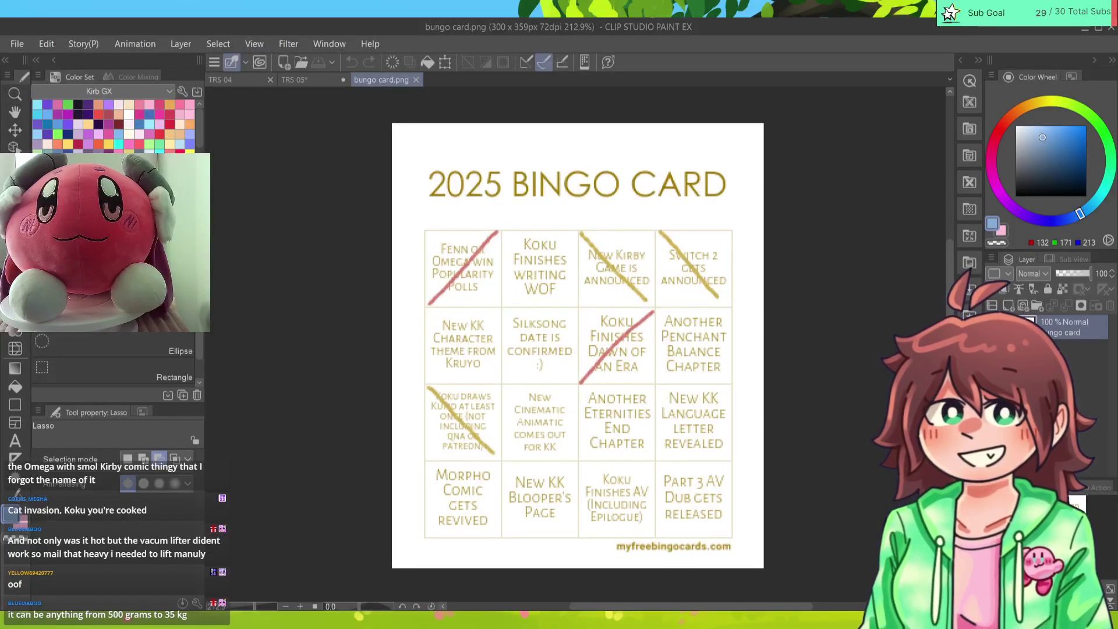
scroll(574, 341, down, 3)
scroll(574, 342, up, 5)
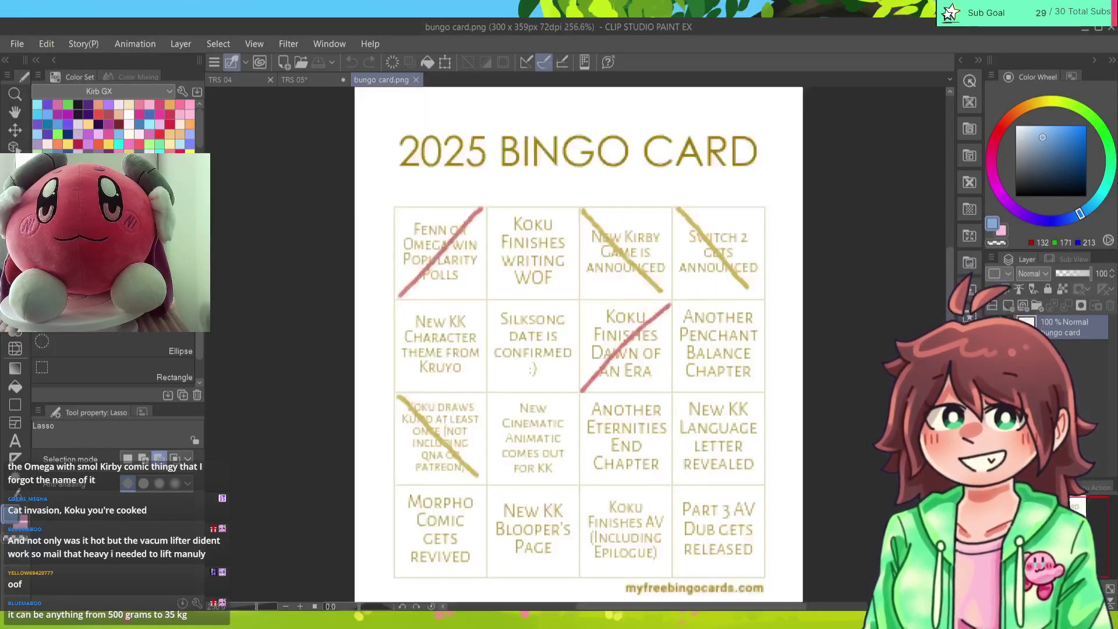
scroll(574, 342, down, 1)
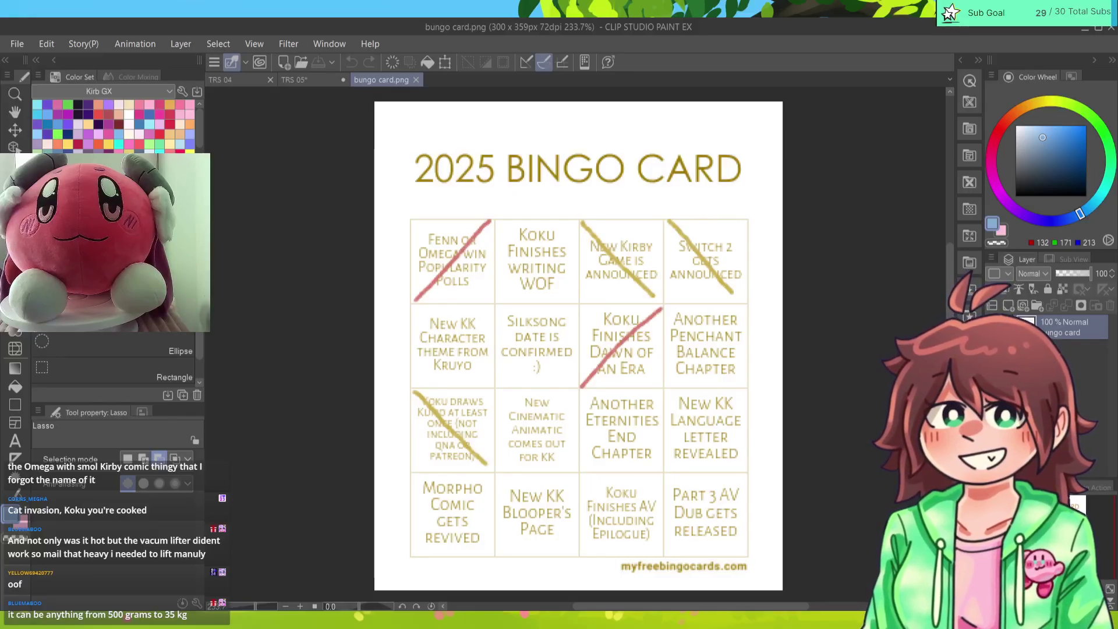
alt+click(699, 242)
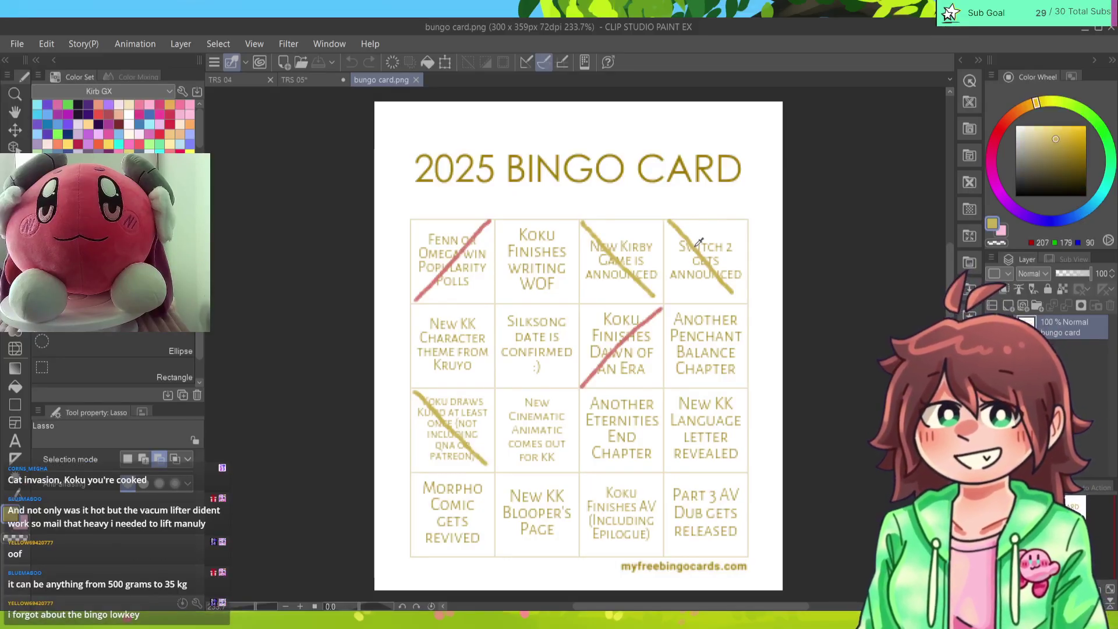
key(p)
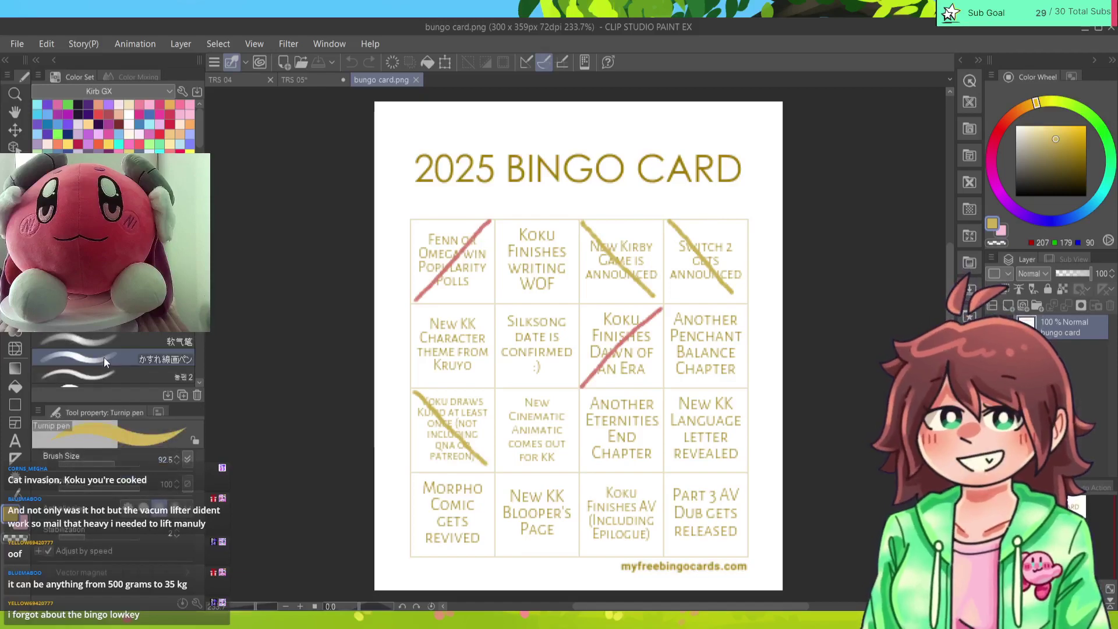
click(178, 463)
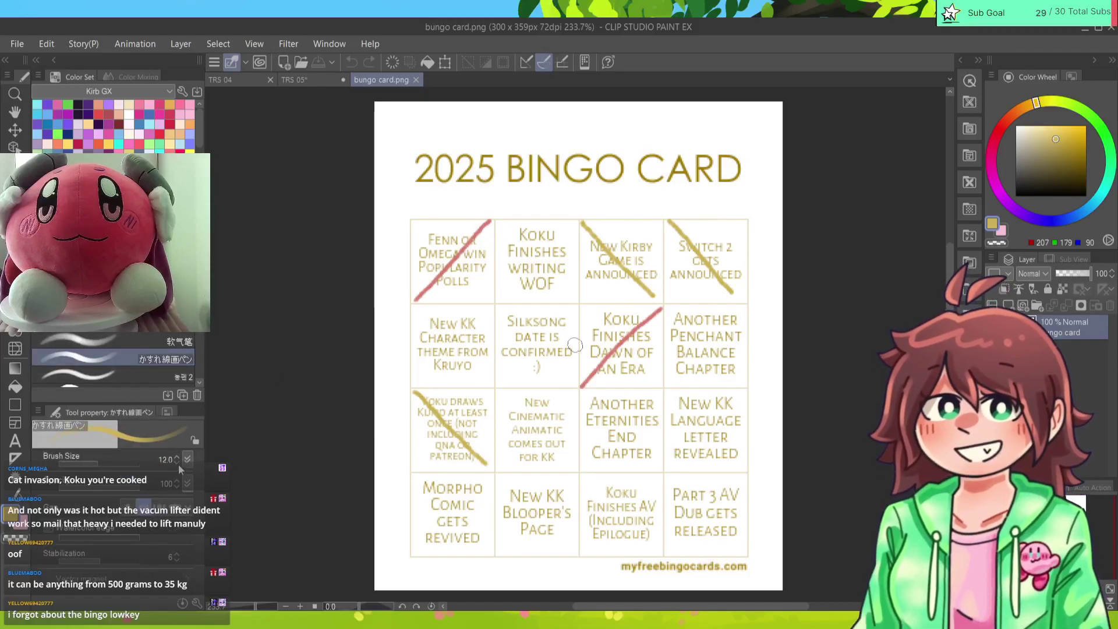
click(178, 463)
click(178, 464)
click(178, 464)
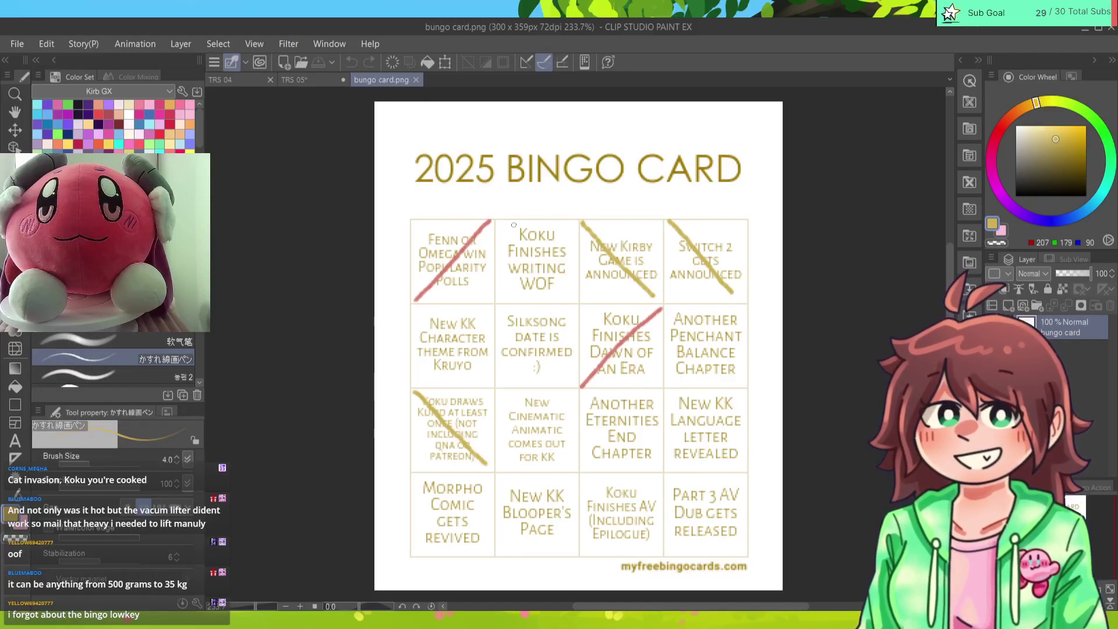
Step: Strike through the "finishes writing WOF" square with a gold diagonal line at brush size 4, redrawing it until it fits
drag(501, 222, 568, 303)
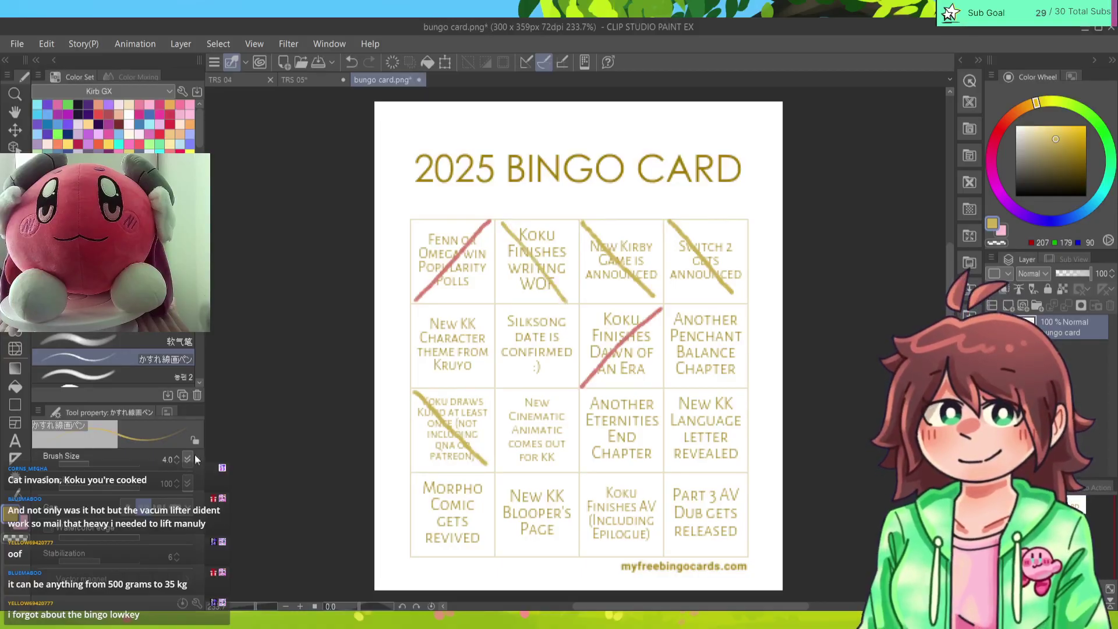
click(178, 456)
key(ctrl+z)
drag(501, 223, 572, 301)
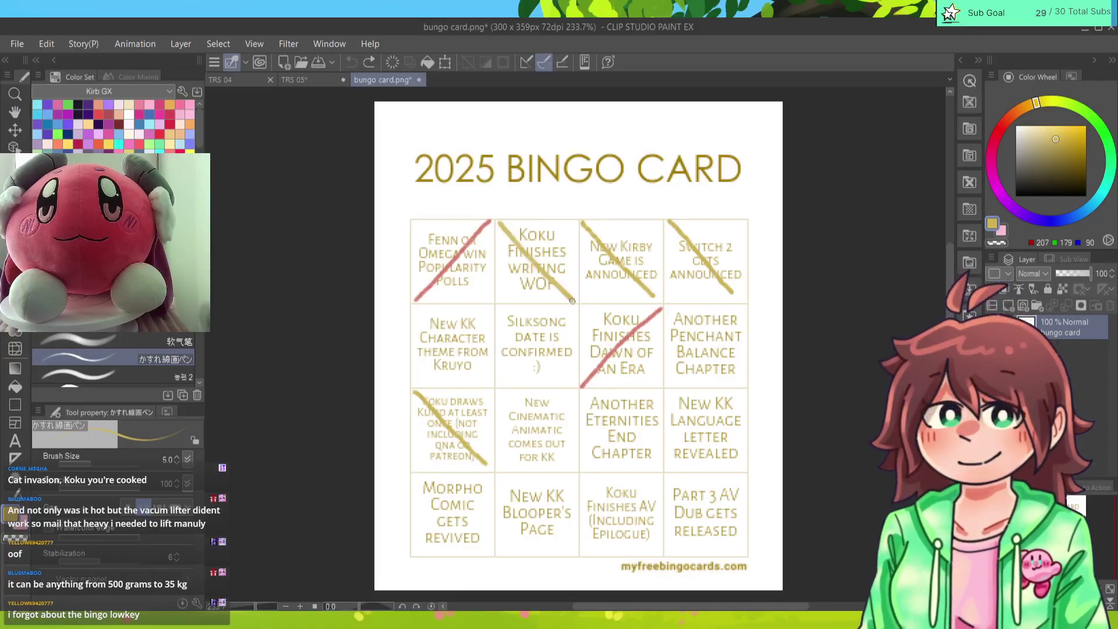
click(178, 463)
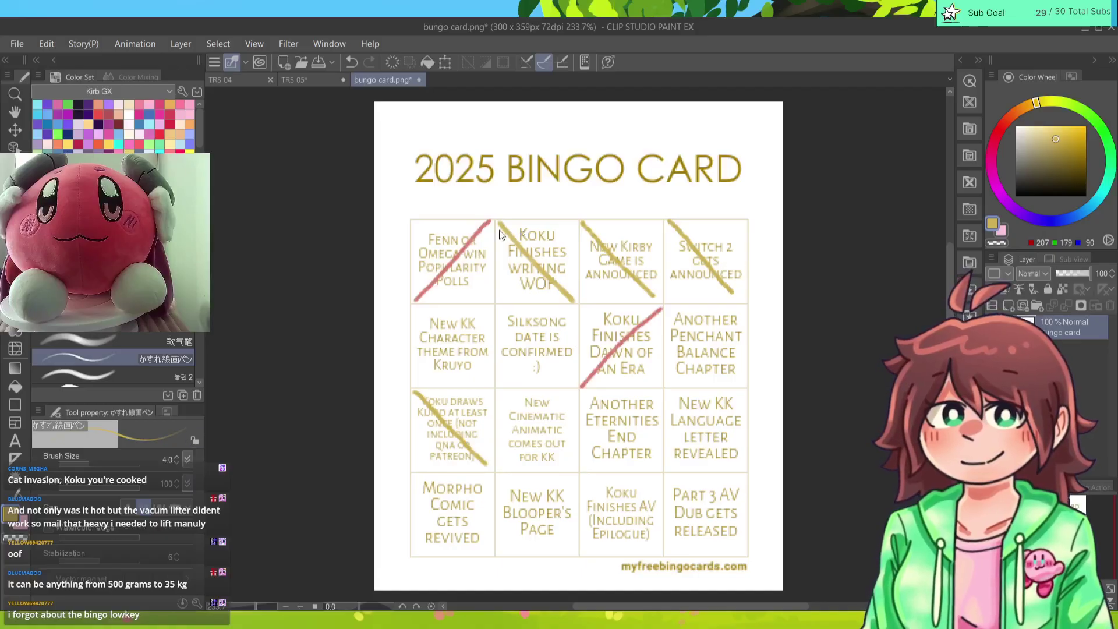
key(ctrl+z)
drag(500, 224, 579, 301)
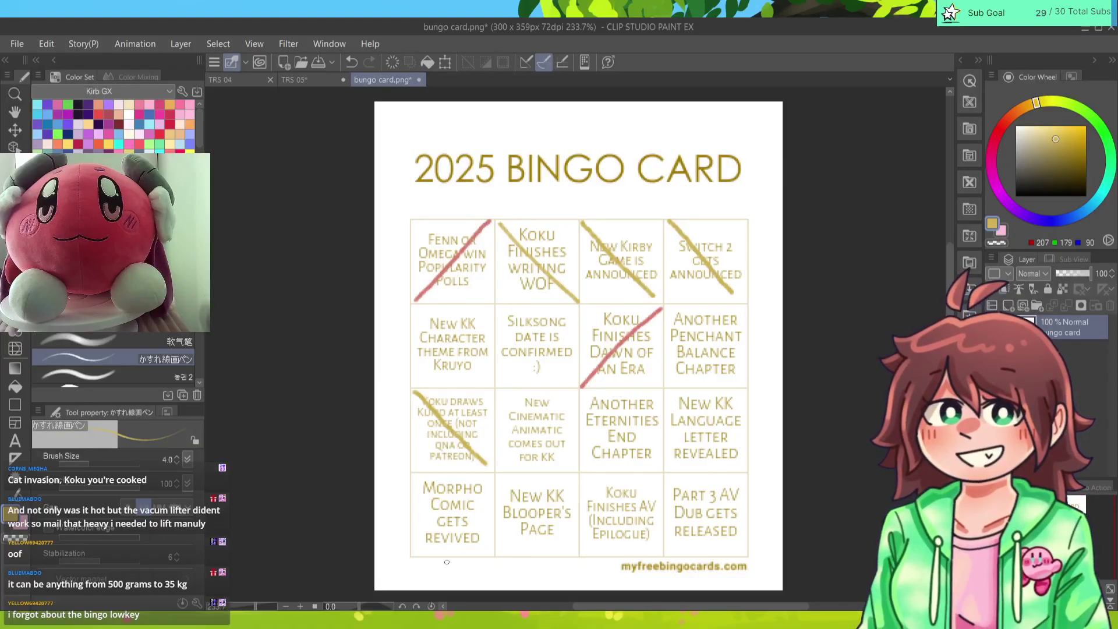
Step: Strike through the "finishes AV (including epilogue)" square with a gold diagonal line, redoing the stroke until it spans the square
drag(581, 473, 655, 554)
key(ctrl+z)
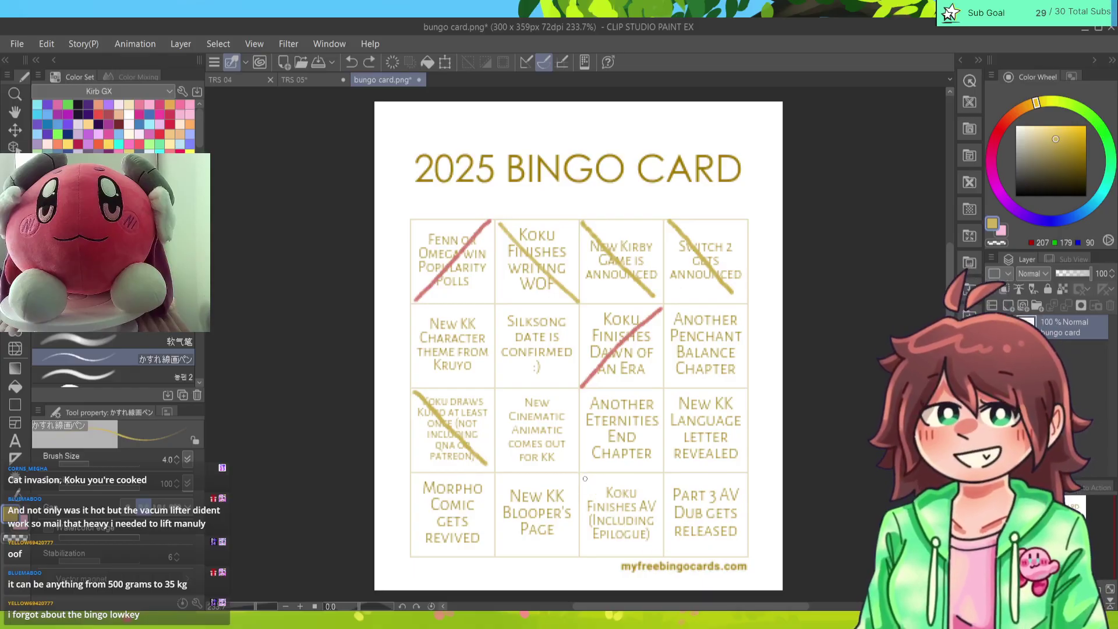
drag(582, 473, 628, 520)
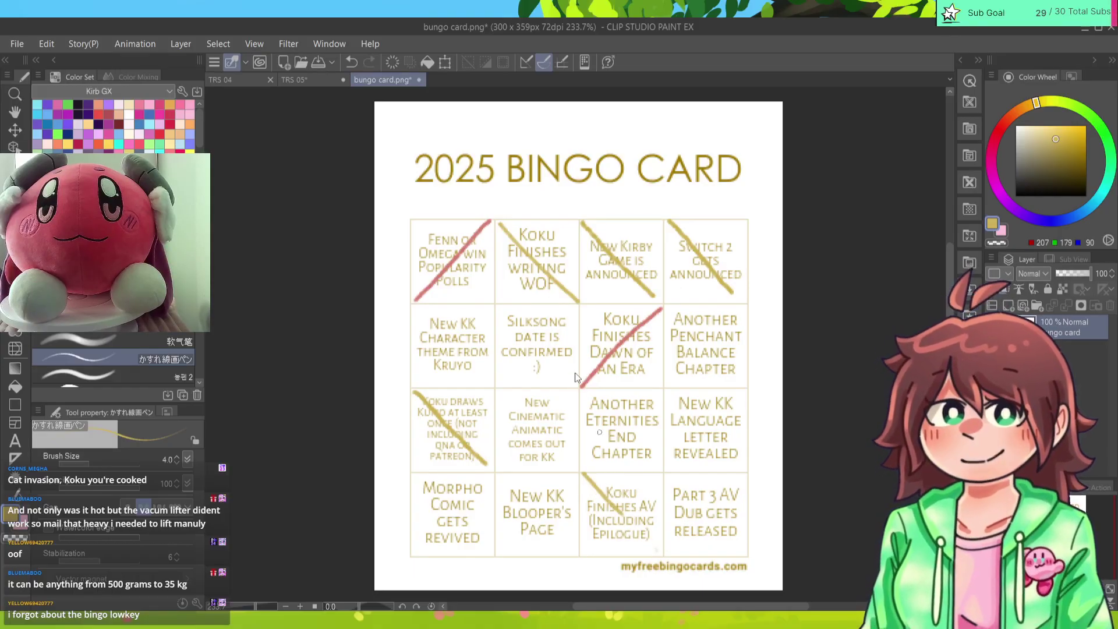
key(ctrl+z)
drag(581, 473, 659, 548)
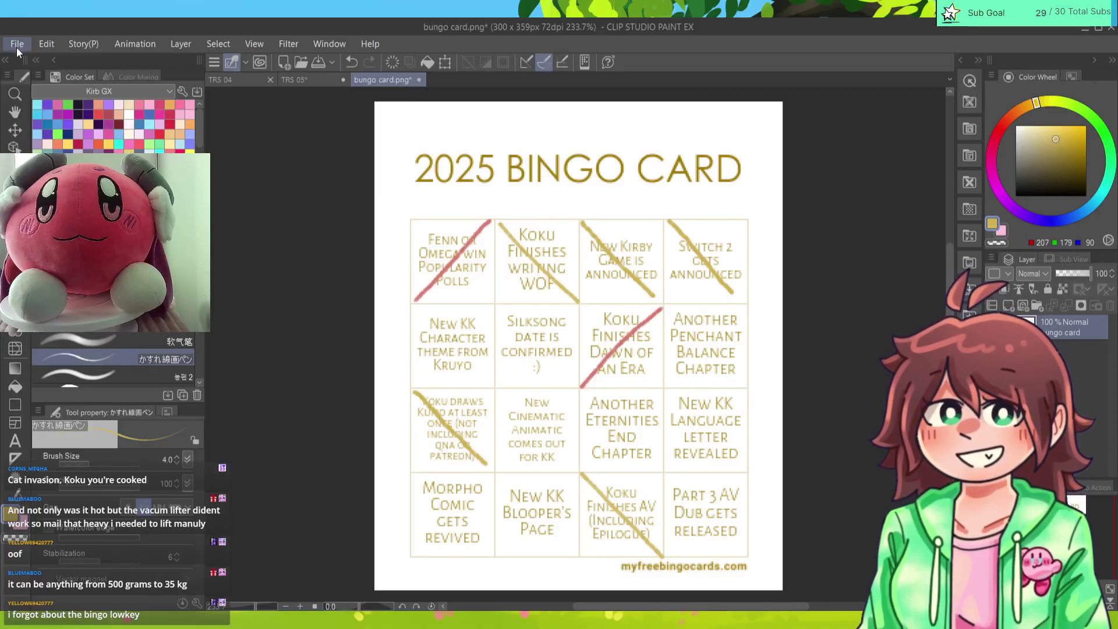
Step: Save the marked bingo card and close it to return to the TRS 05 comic page
key(ctrl+s)
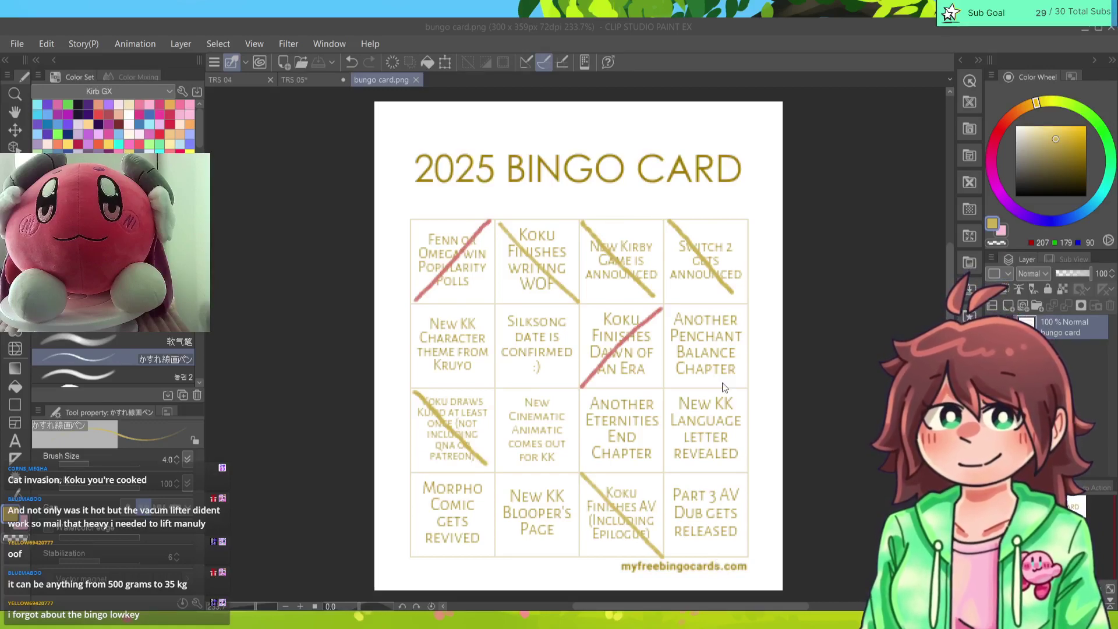
click(609, 324)
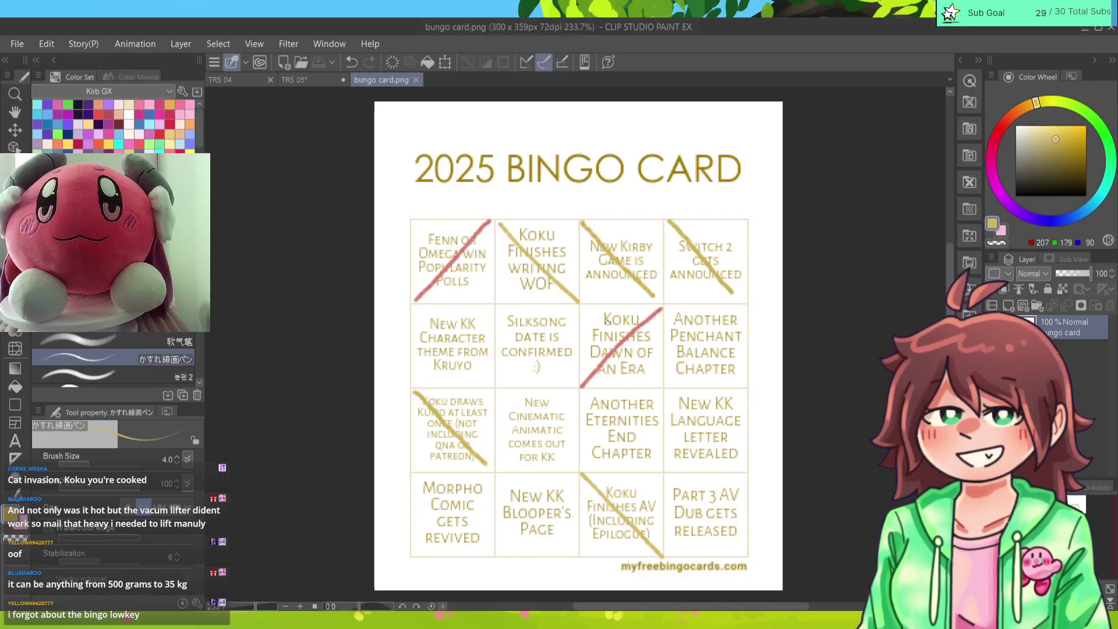
click(416, 80)
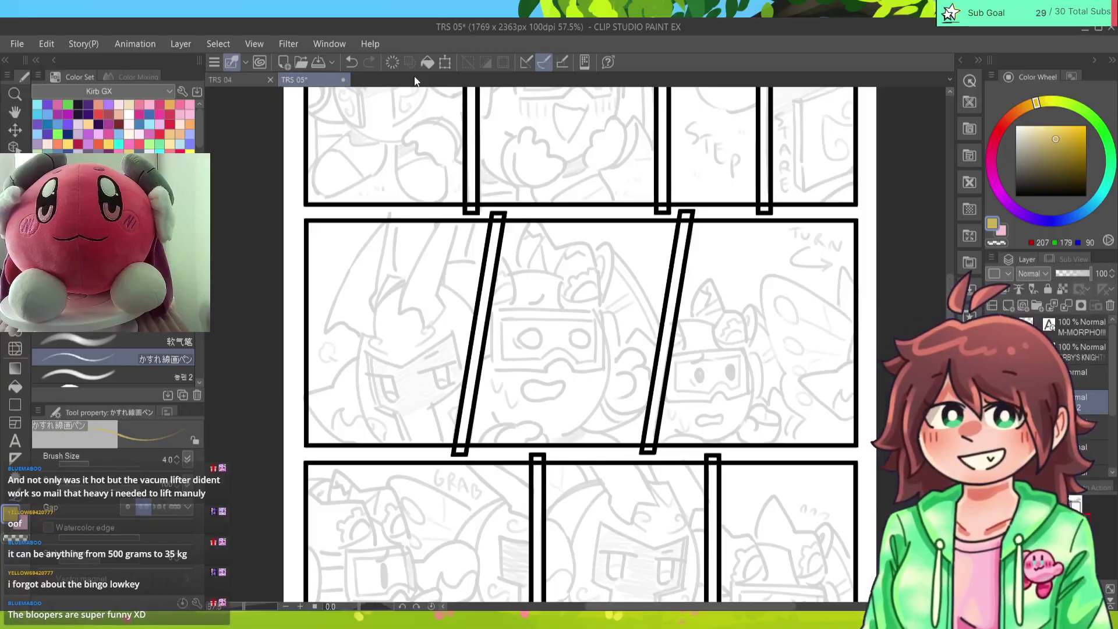
Step: Use the Hard eraser to remove divider ends below the bottom row and in the gap between the middle and bottom rows
key(e)
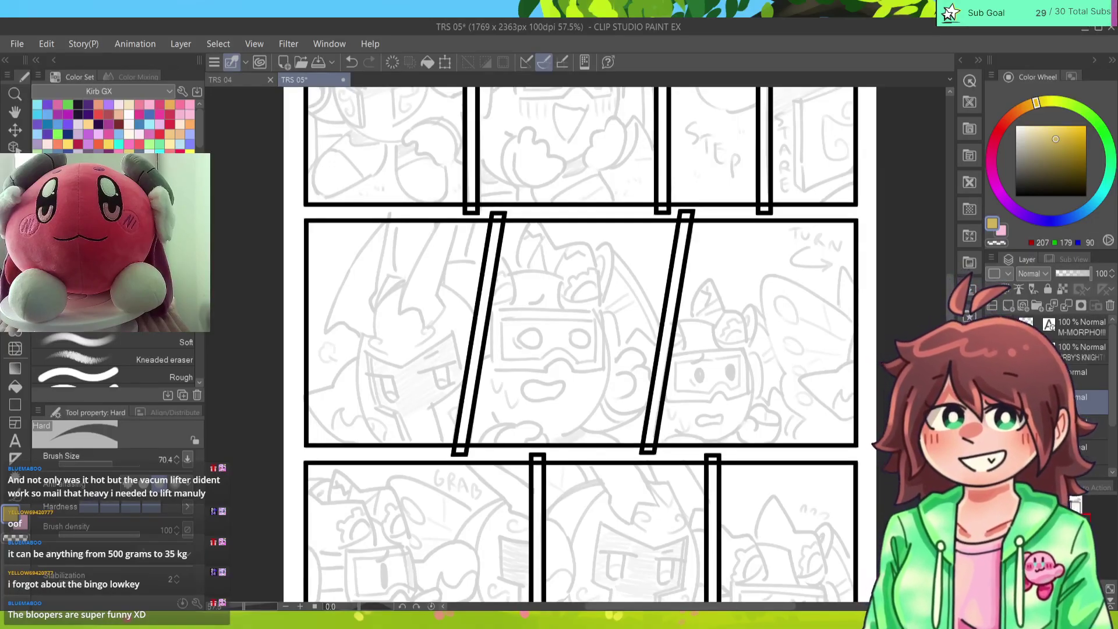
scroll(540, 547, down, 5)
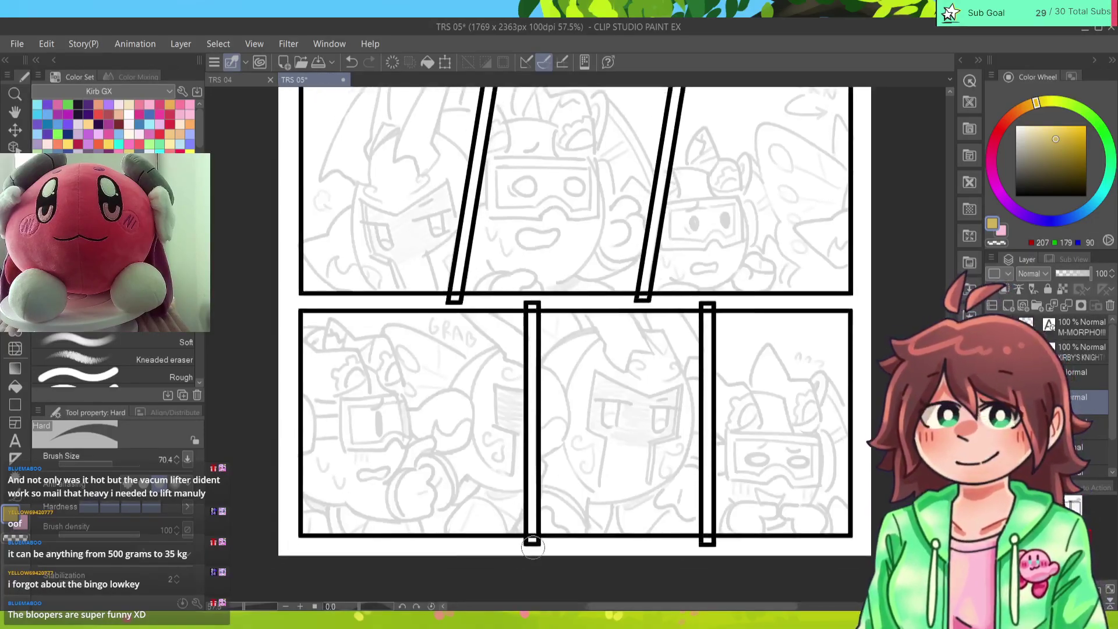
drag(694, 550, 704, 540)
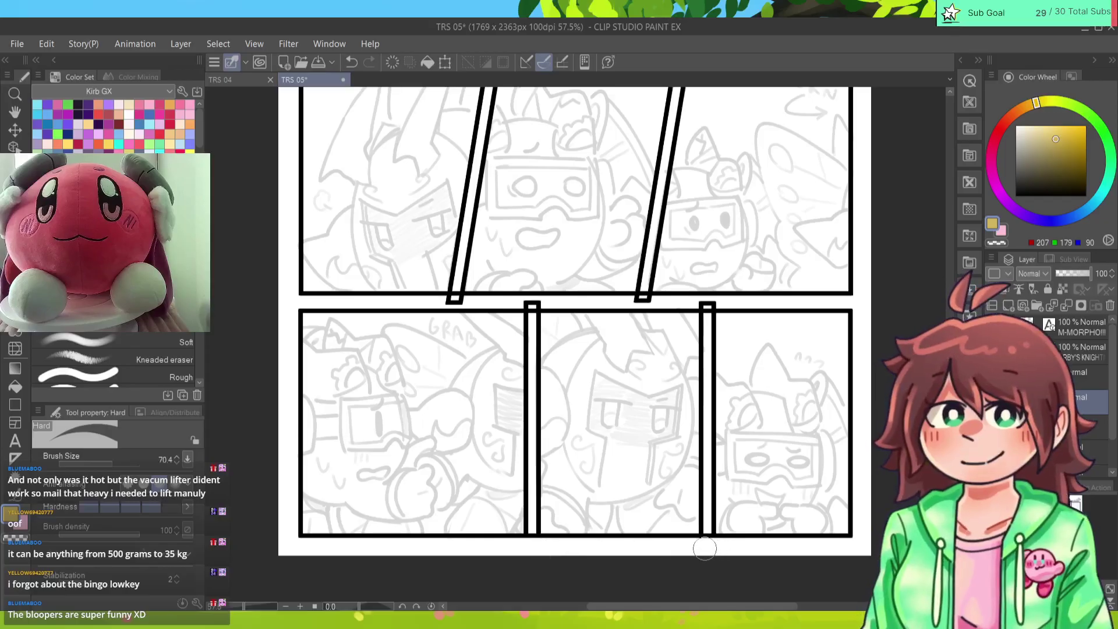
scroll(776, 518, up, 6)
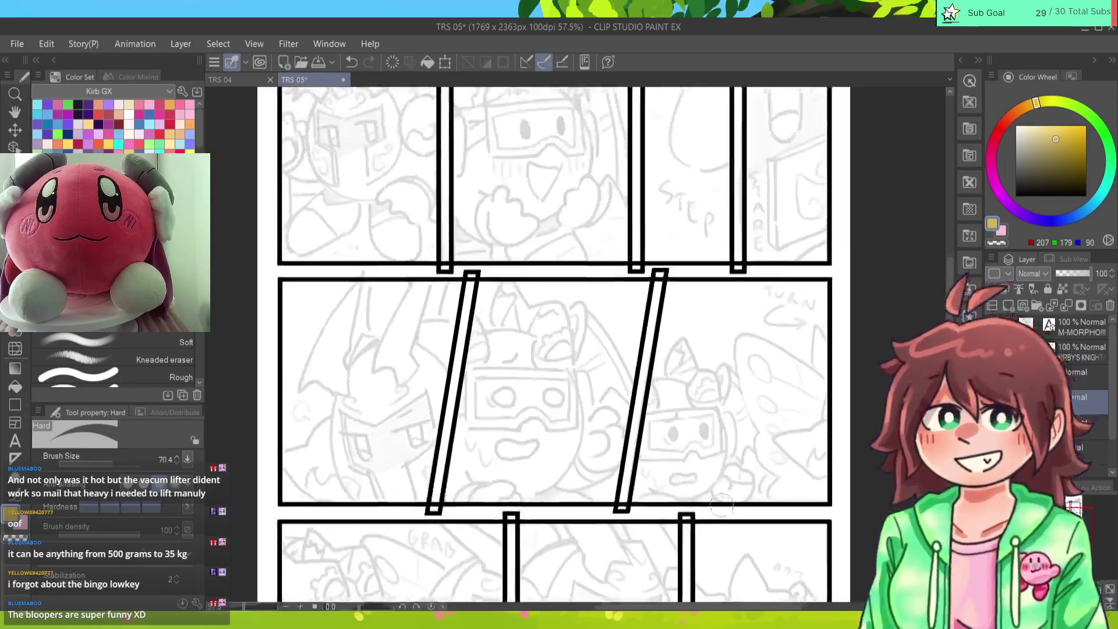
drag(688, 519, 693, 514)
mouse_move(622, 512)
mouse_down()
mouse_move(633, 511)
mouse_move(621, 507)
mouse_up()
drag(515, 517, 421, 512)
Step: Erase the divider ends sticking into the gap between the top and middle rows
scroll(467, 481, up, 5)
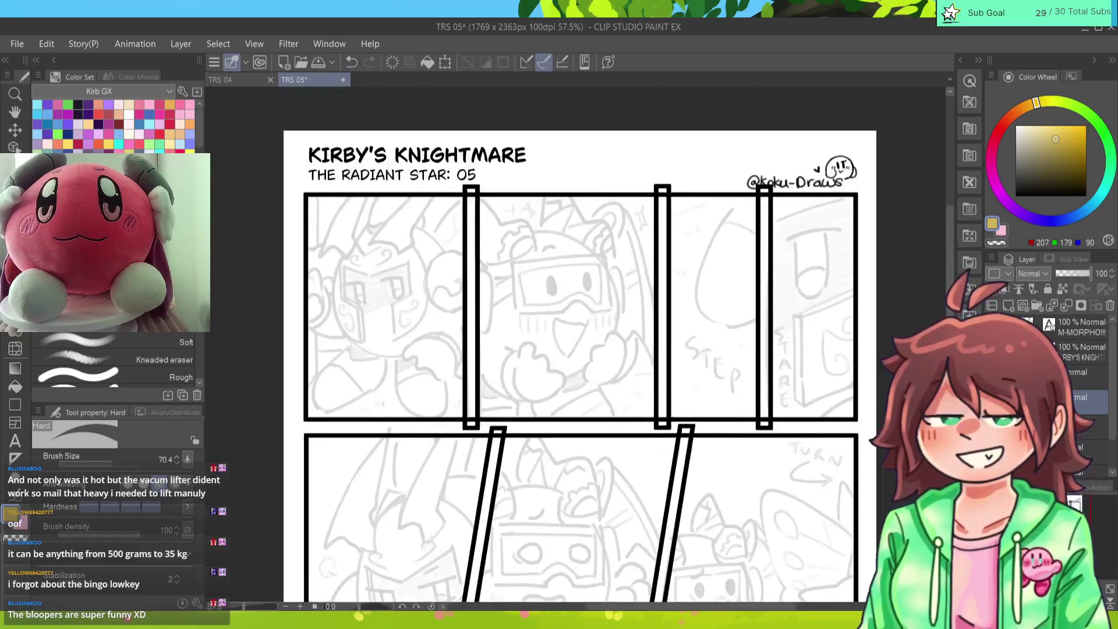
mouse_move(489, 434)
mouse_down()
mouse_move(503, 431)
mouse_move(466, 425)
mouse_move(483, 429)
mouse_up()
mouse_move(680, 429)
mouse_down()
mouse_move(698, 430)
mouse_move(661, 426)
mouse_up()
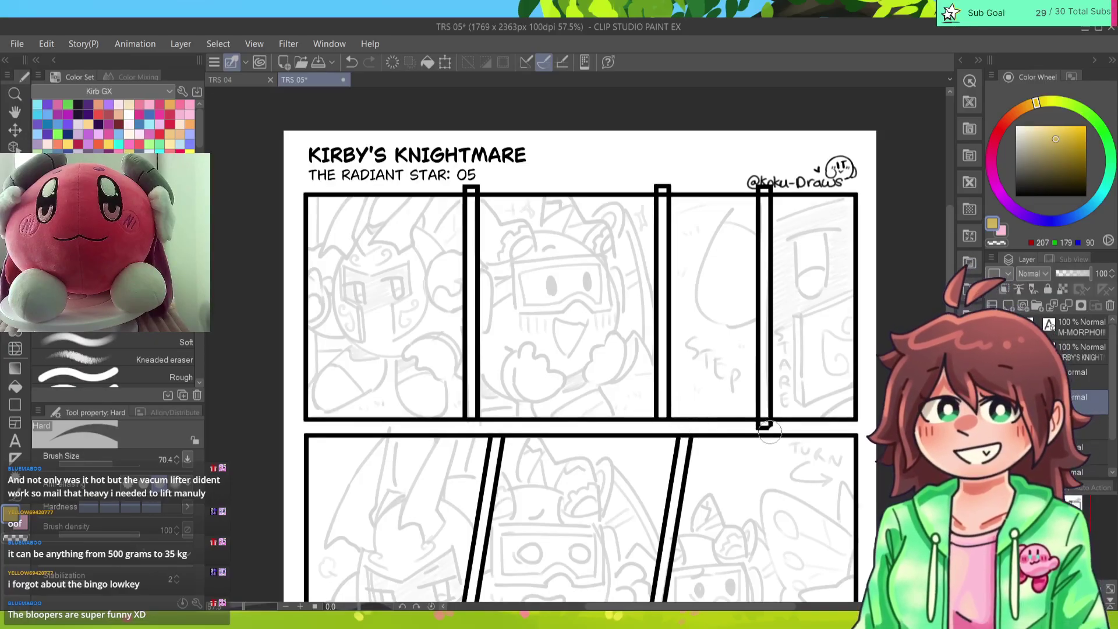
drag(769, 428, 761, 431)
Step: Erase the three divider ends protruding above the top row and check the cleaned borders across the page
mouse_move(770, 173)
mouse_down()
mouse_move(769, 187)
mouse_move(786, 179)
mouse_up()
drag(659, 178, 659, 186)
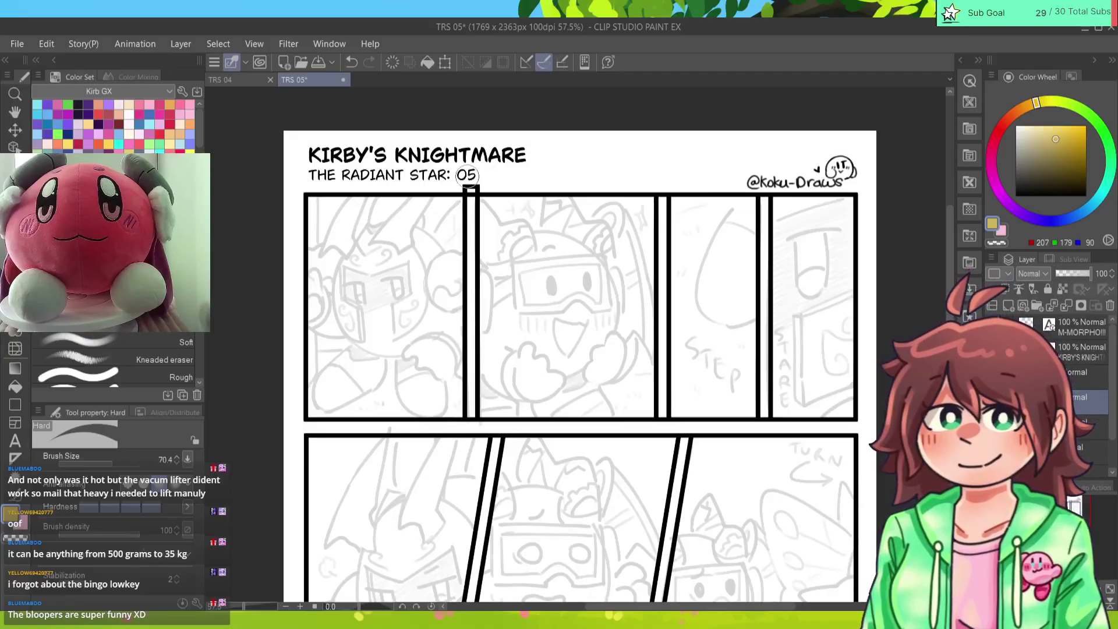
drag(466, 177, 468, 182)
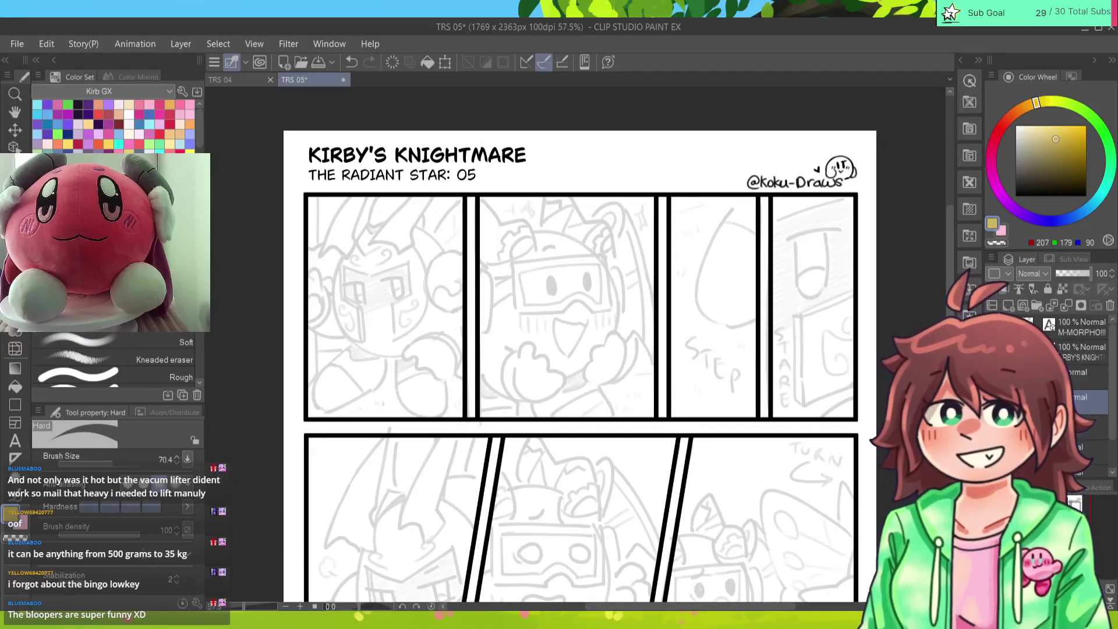
scroll(497, 176, down, 10)
scroll(623, 344, up, 10)
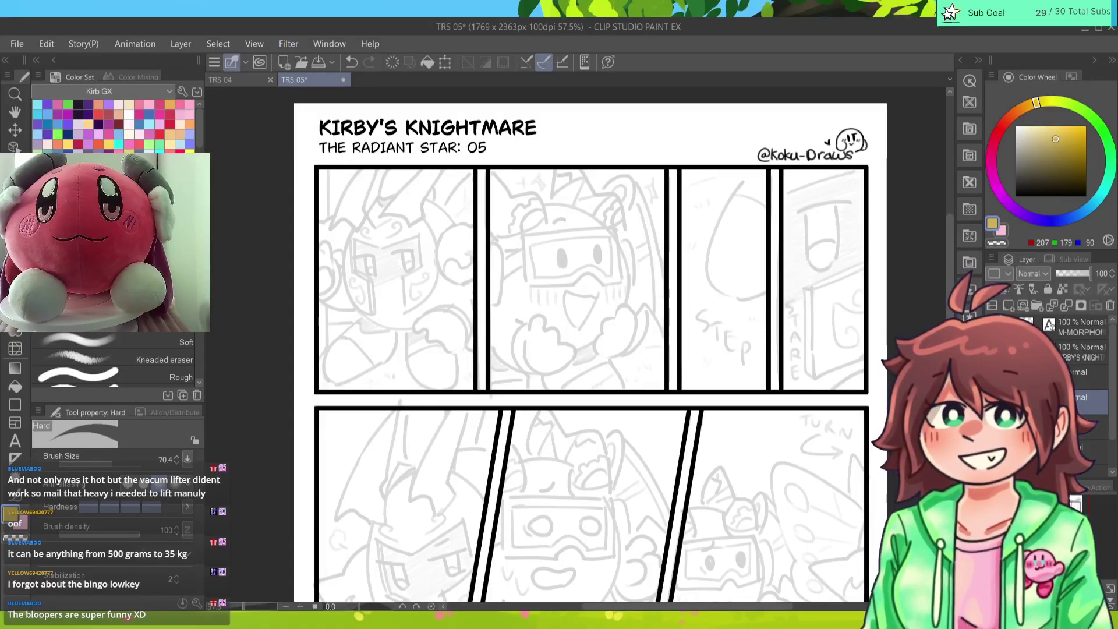
click(997, 397)
click(997, 396)
click(997, 397)
click(998, 396)
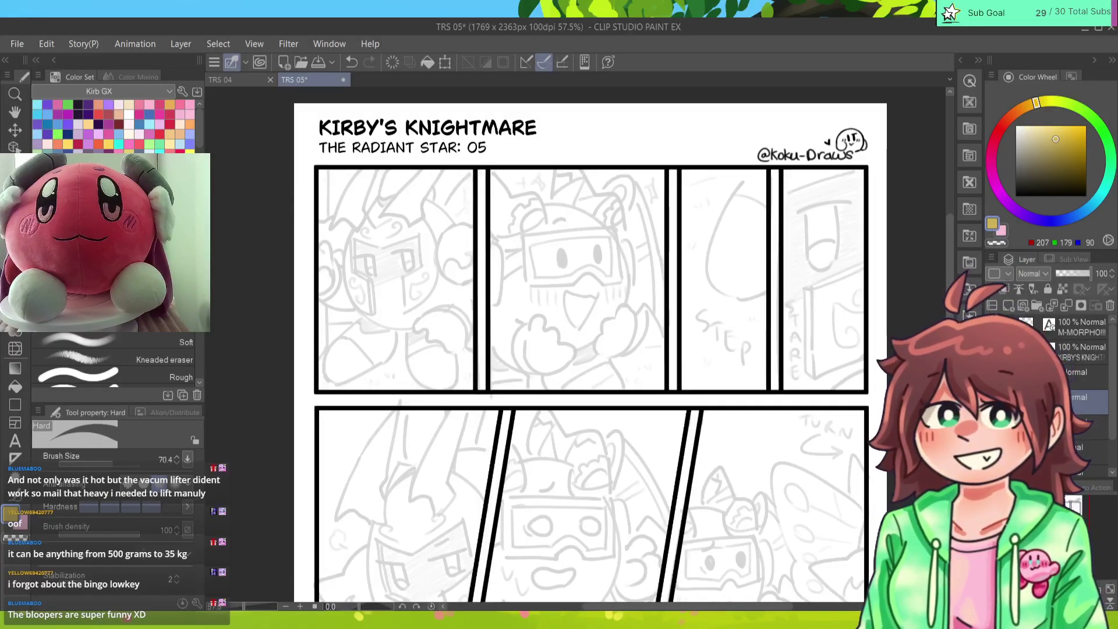
click(997, 397)
click(998, 397)
Step: Reduce the Hard eraser to 56.7 and erase the border segments across the gap between the top row's first two panels
scroll(588, 349, up, 2)
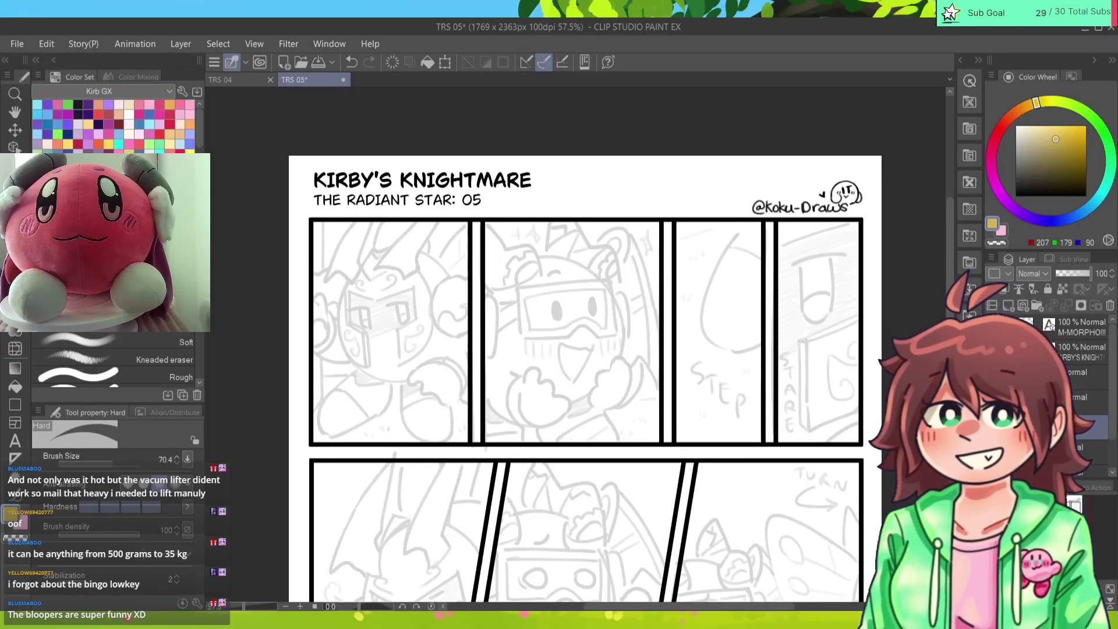
key(bracketleft)
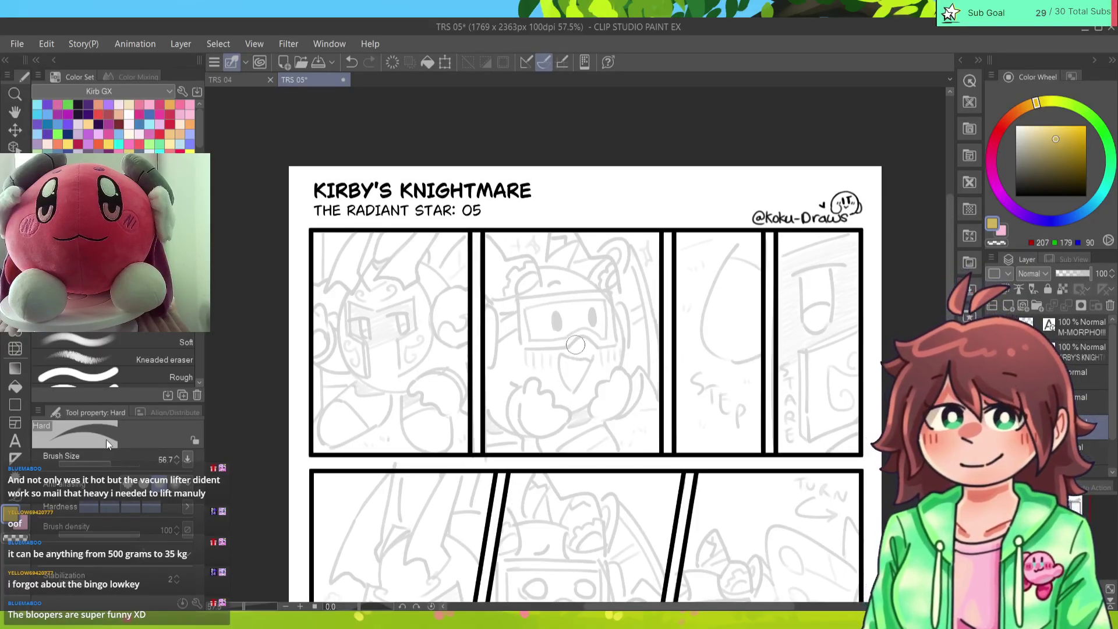
scroll(575, 345, up, 3)
scroll(575, 345, down, 2)
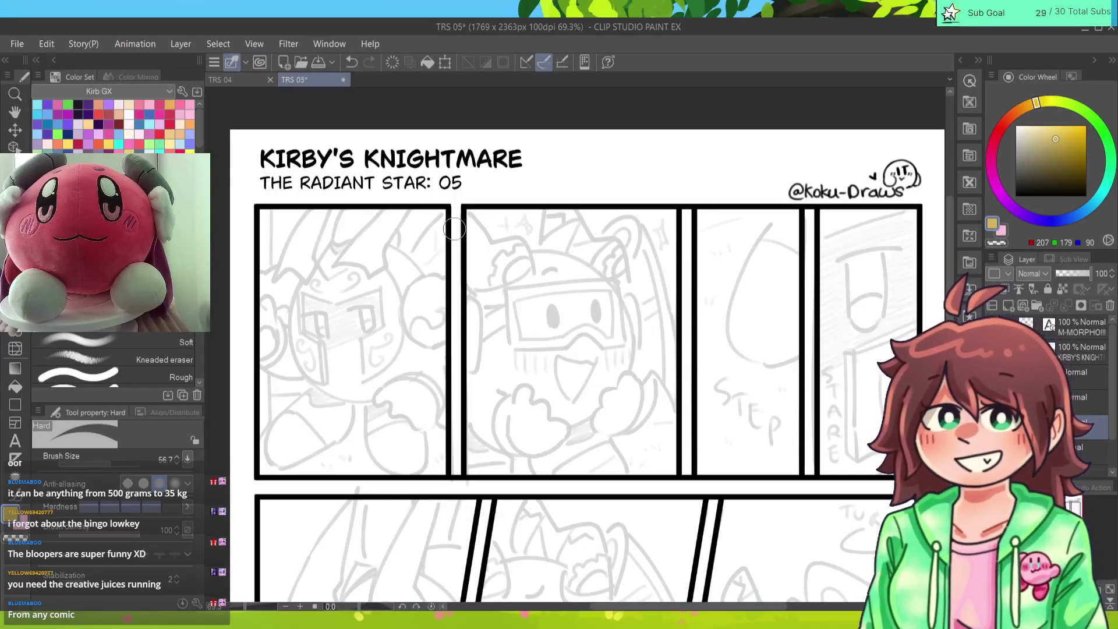
mouse_move(454, 229)
mouse_down()
mouse_move(486, 171)
mouse_move(441, 191)
mouse_up()
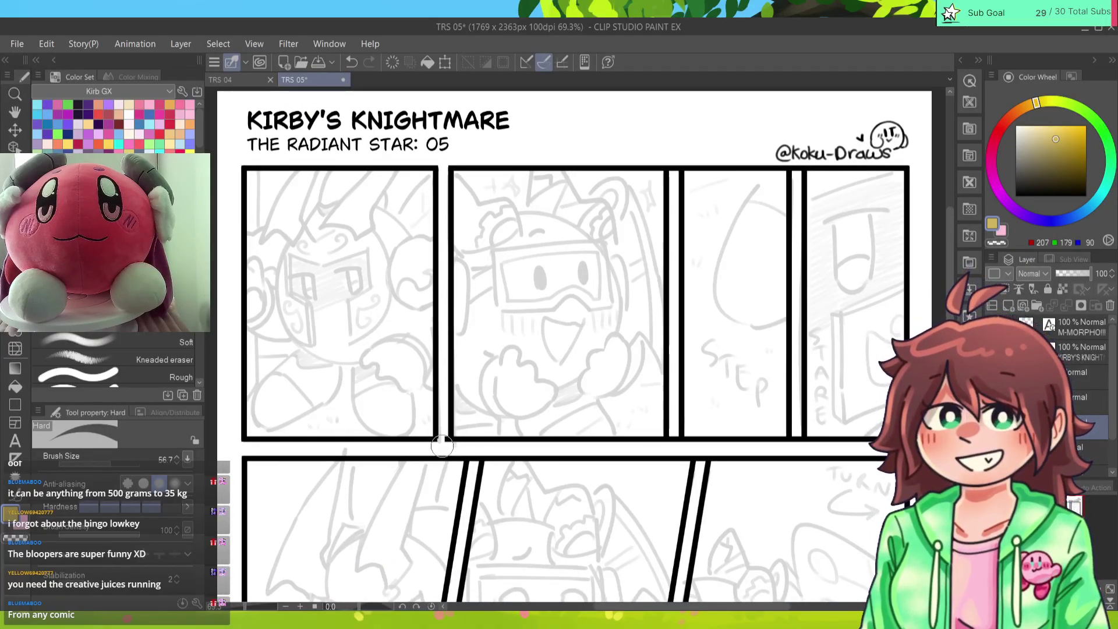
key(ctrl+z)
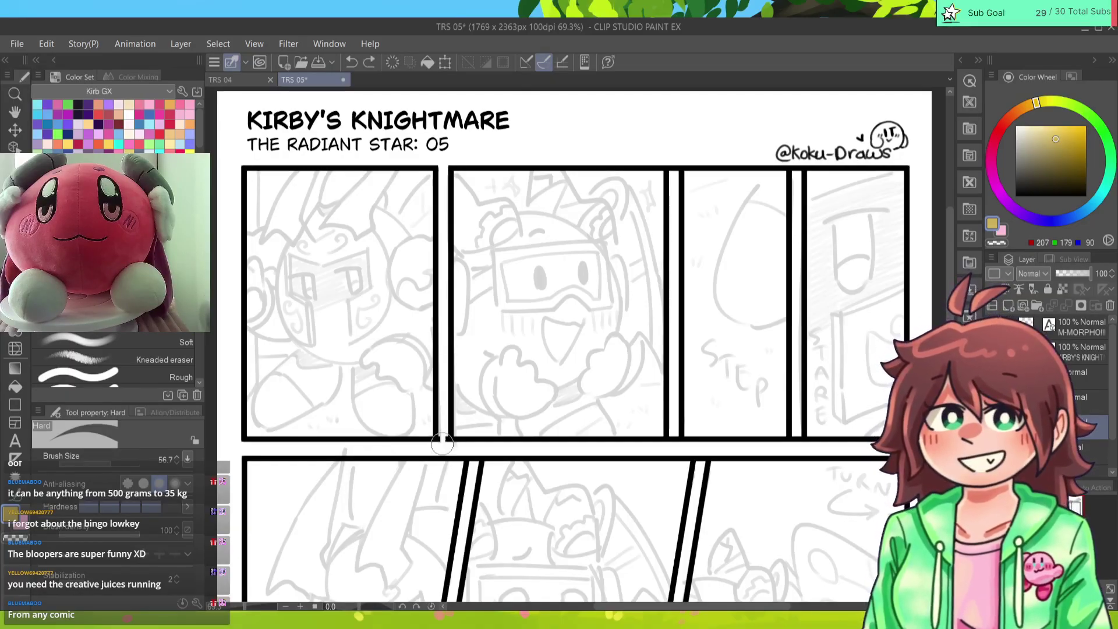
key(ctrl+y)
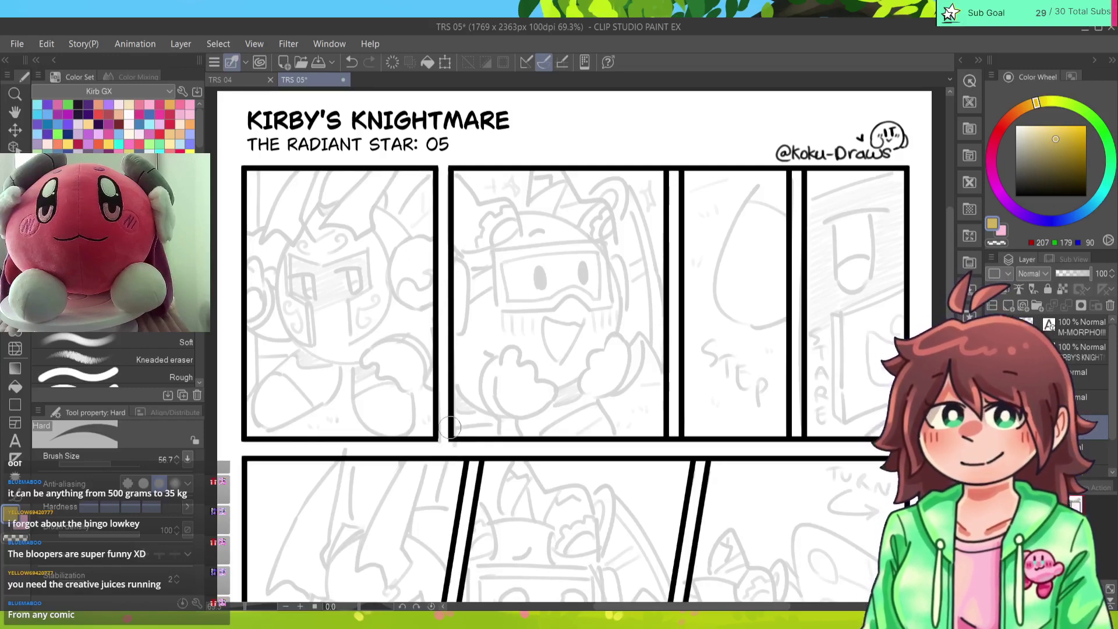
key(ctrl+z)
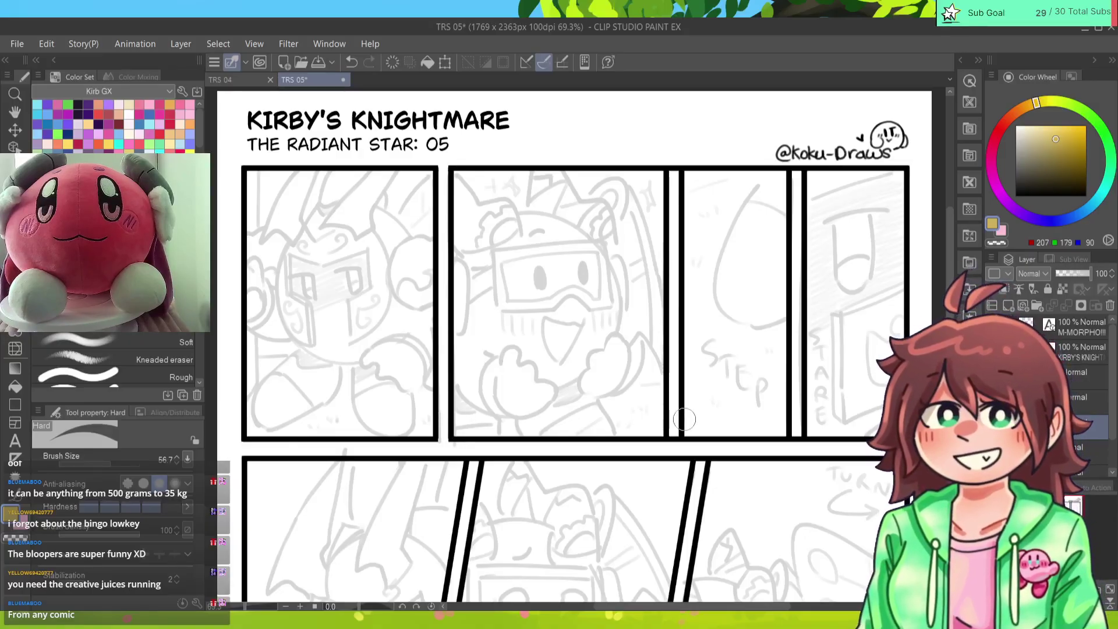
Step: Erase the border segments across the top row's other two gaps and at the upper end of the middle row's first gap
drag(687, 376, 686, 421)
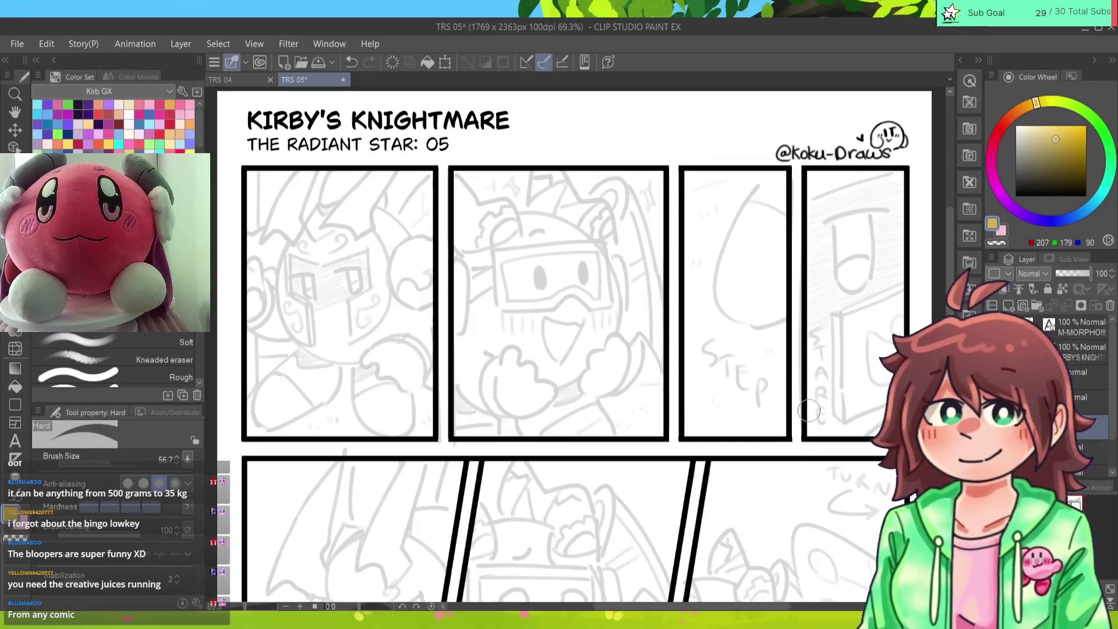
drag(830, 370, 825, 90)
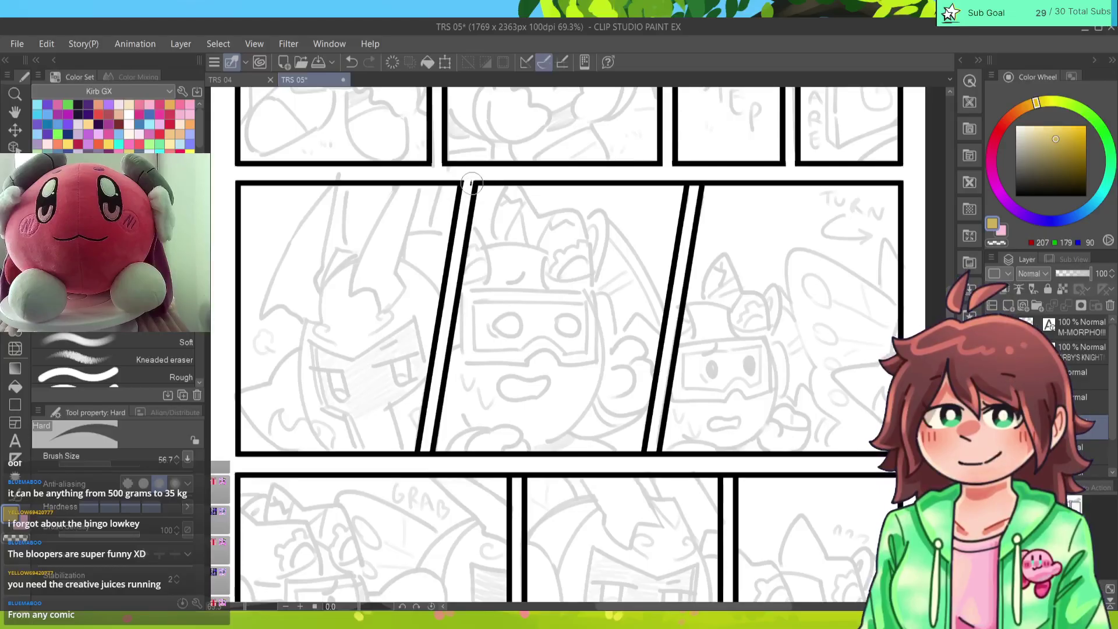
drag(472, 184, 466, 198)
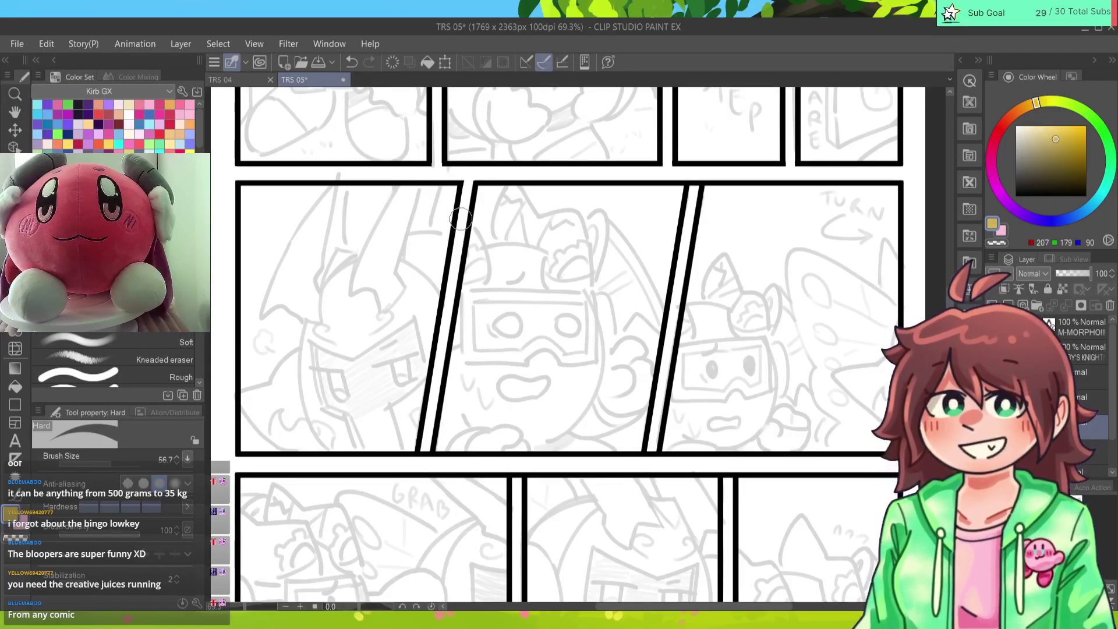
Step: Erase the upper and lower border segments across both gaps between the bottom row's panels
scroll(460, 219, down, 3)
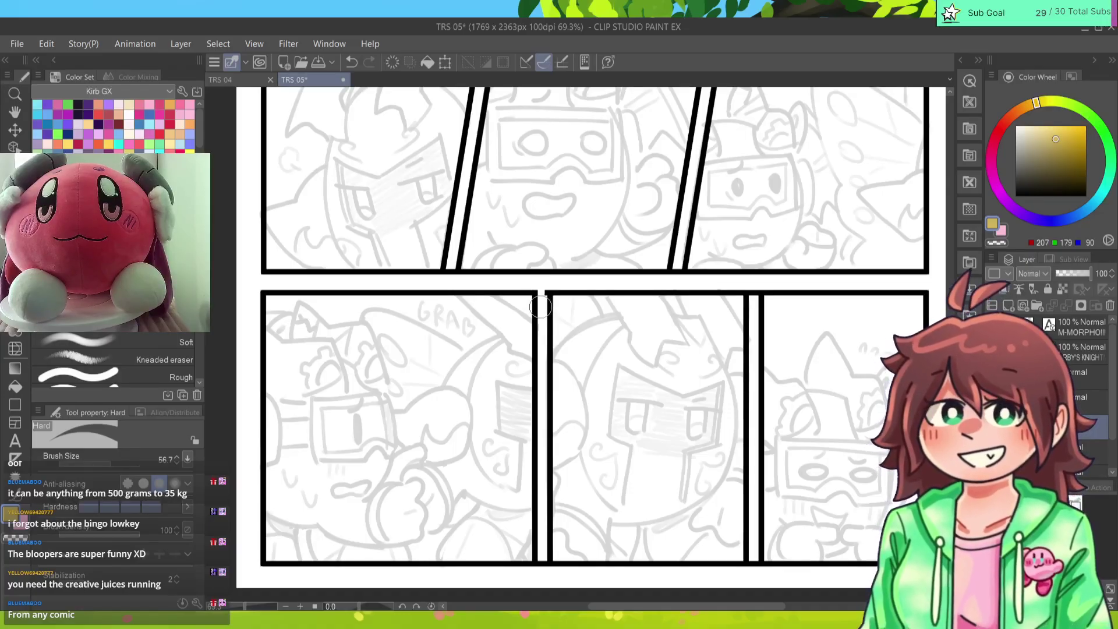
drag(535, 293, 547, 293)
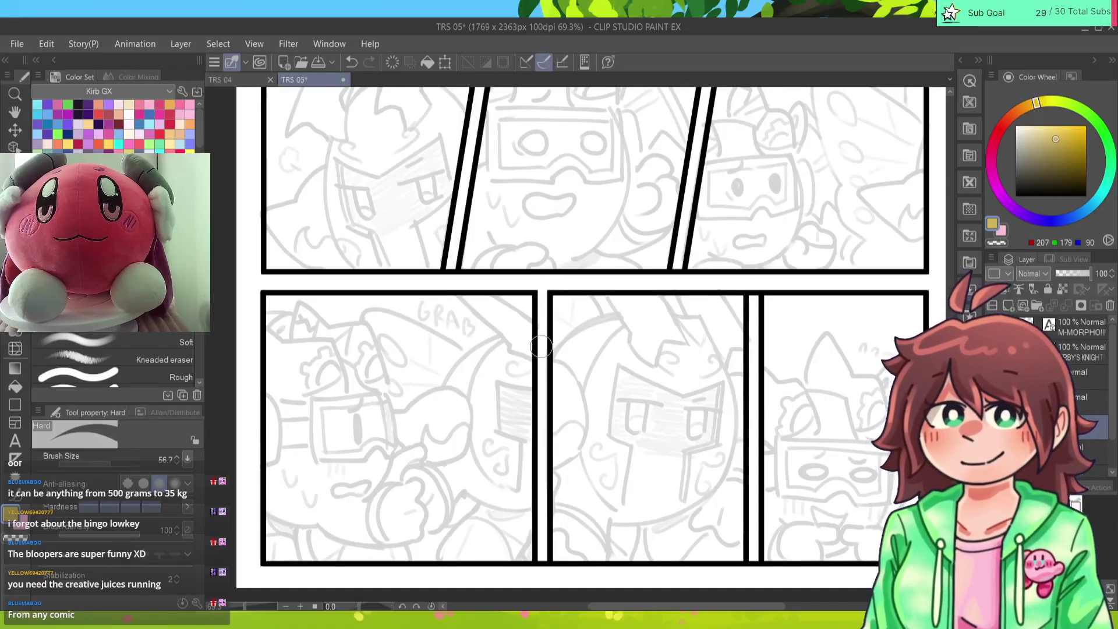
drag(542, 349, 523, 199)
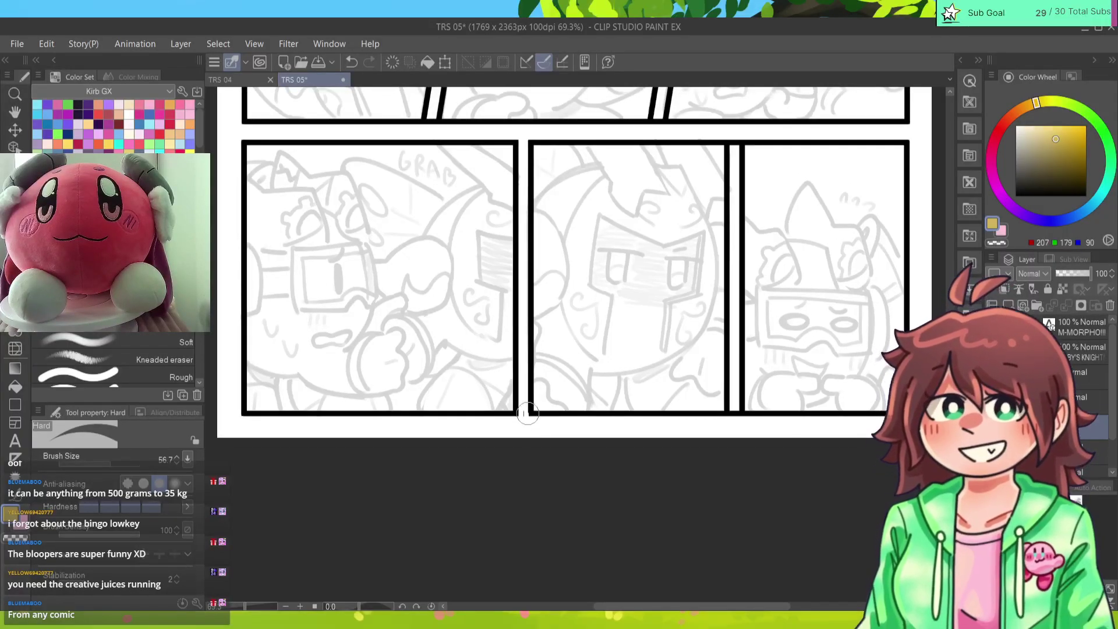
mouse_move(524, 413)
mouse_down()
mouse_move(488, 491)
mouse_move(490, 474)
mouse_up()
key(ctrl+z)
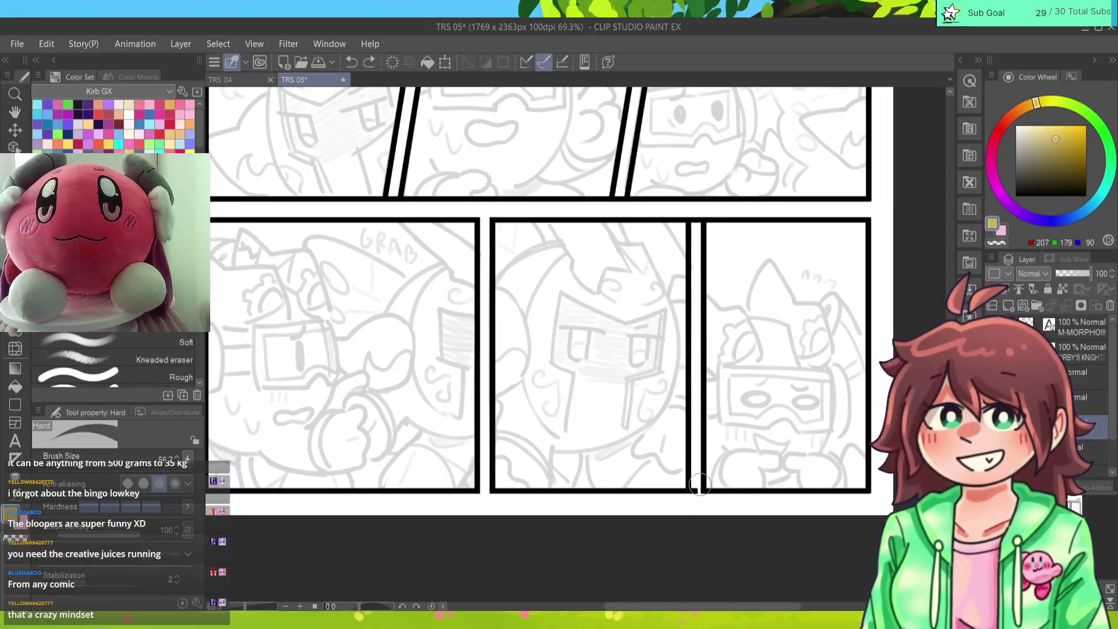
drag(694, 491, 699, 468)
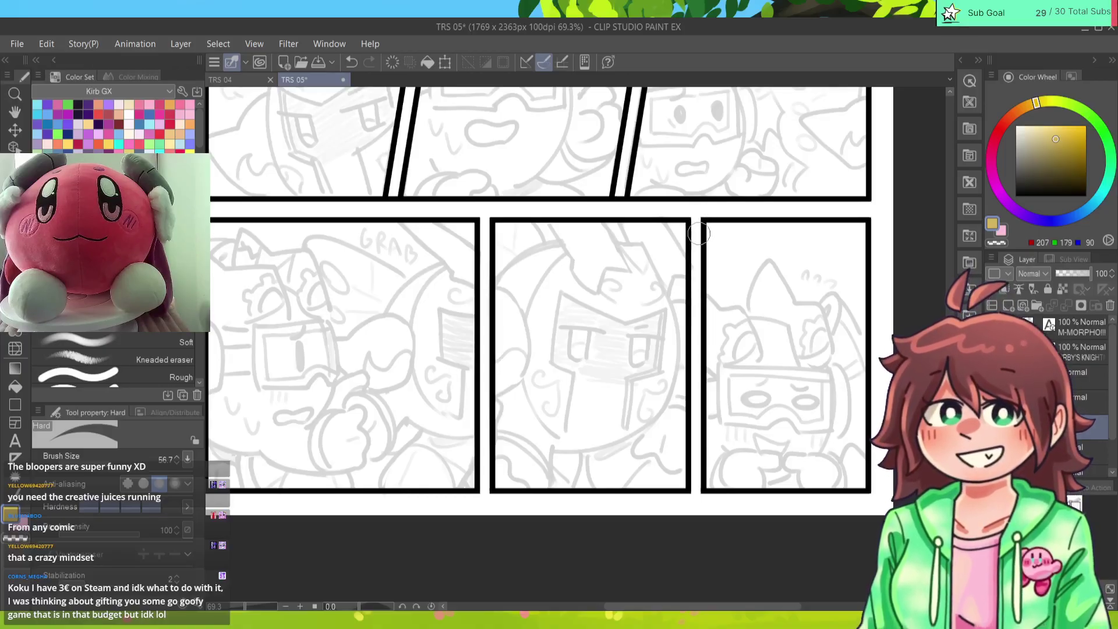
Step: Erase the remaining border segments across the slanted gaps between the middle row's panels
drag(699, 279, 698, 538)
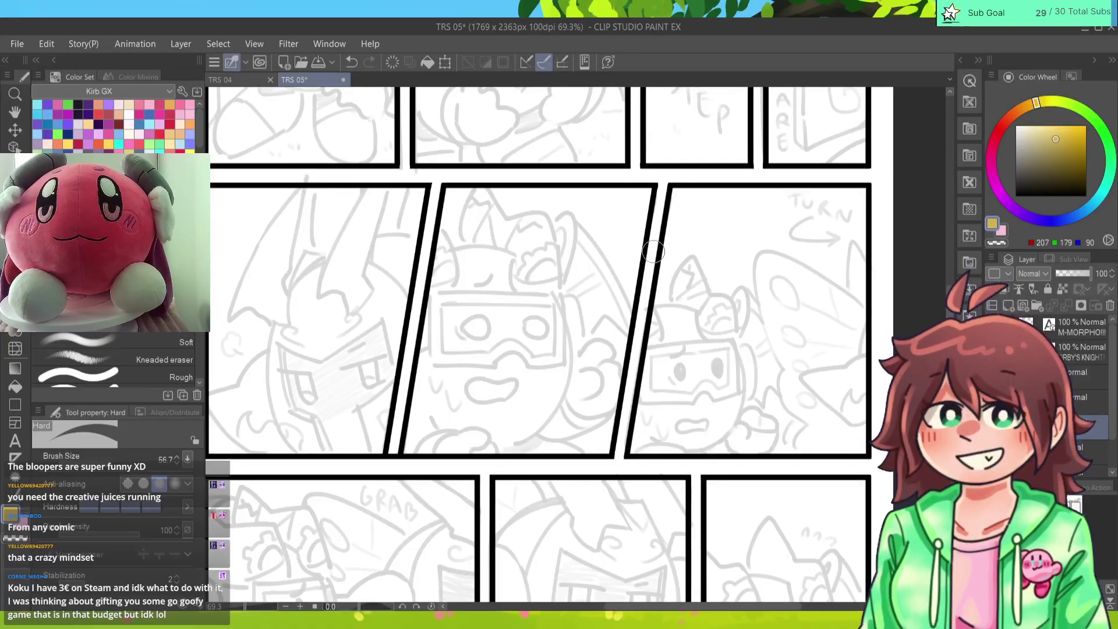
scroll(653, 252, up, 5)
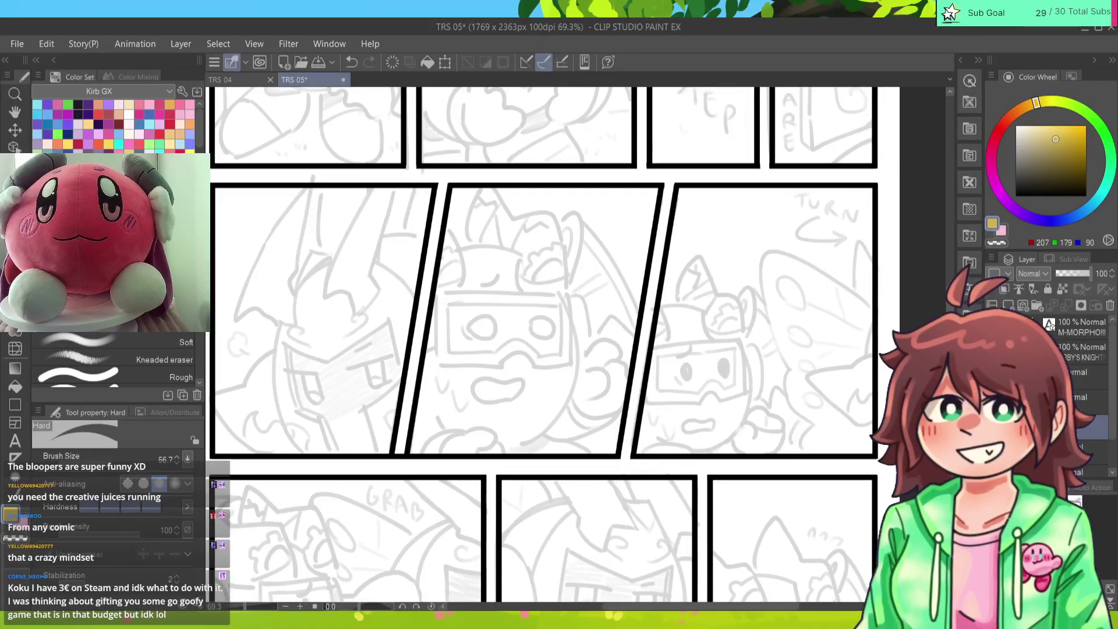
scroll(591, 343, down, 4)
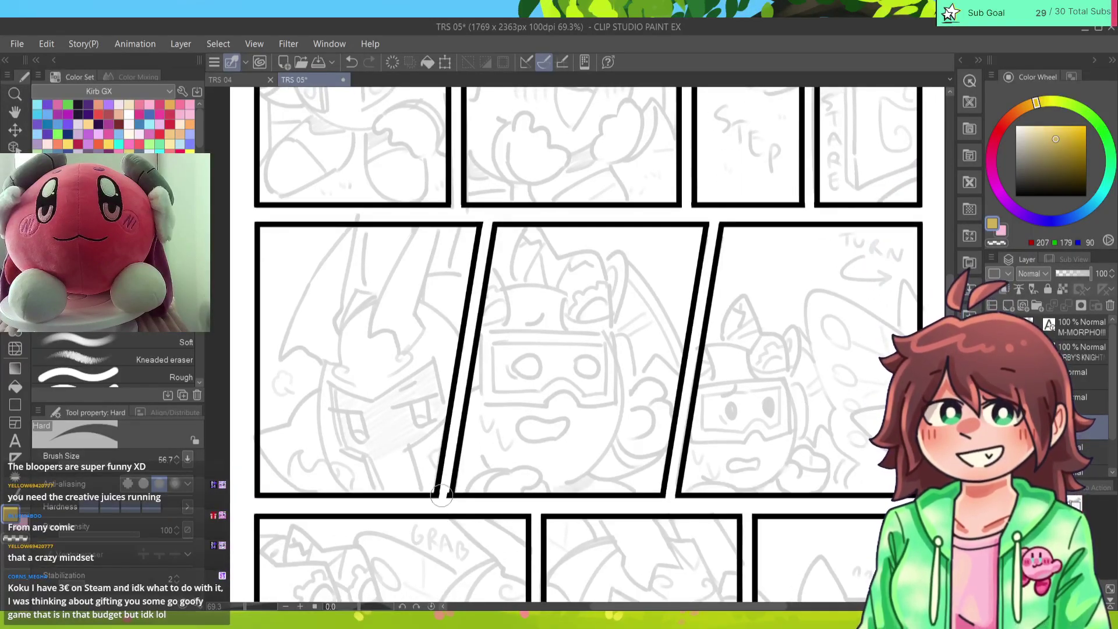
drag(445, 501, 442, 502)
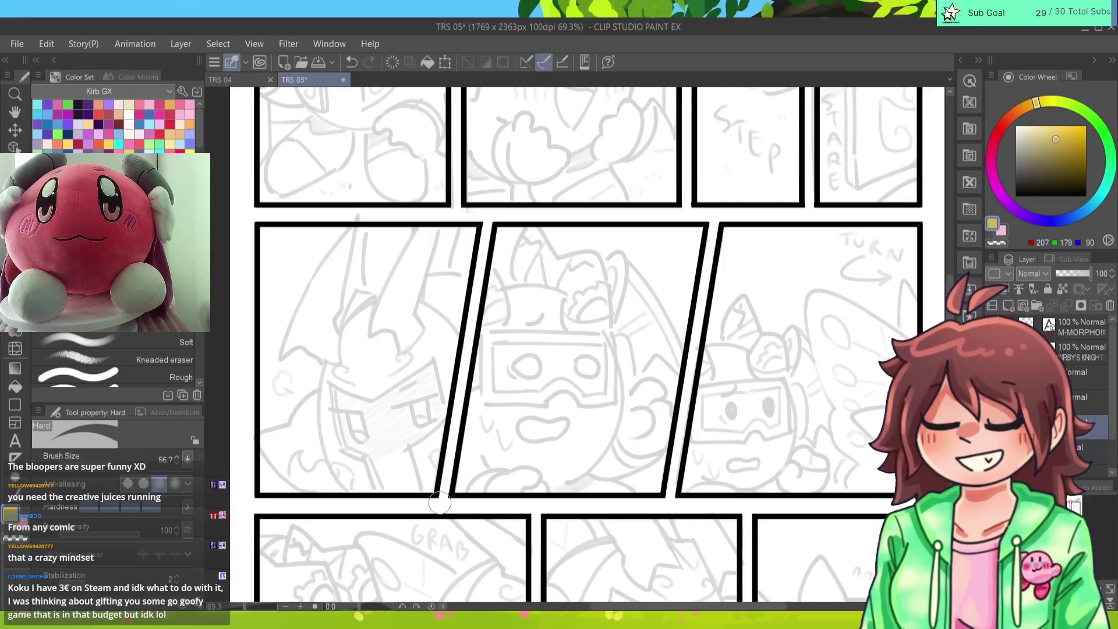
drag(583, 350, 557, 336)
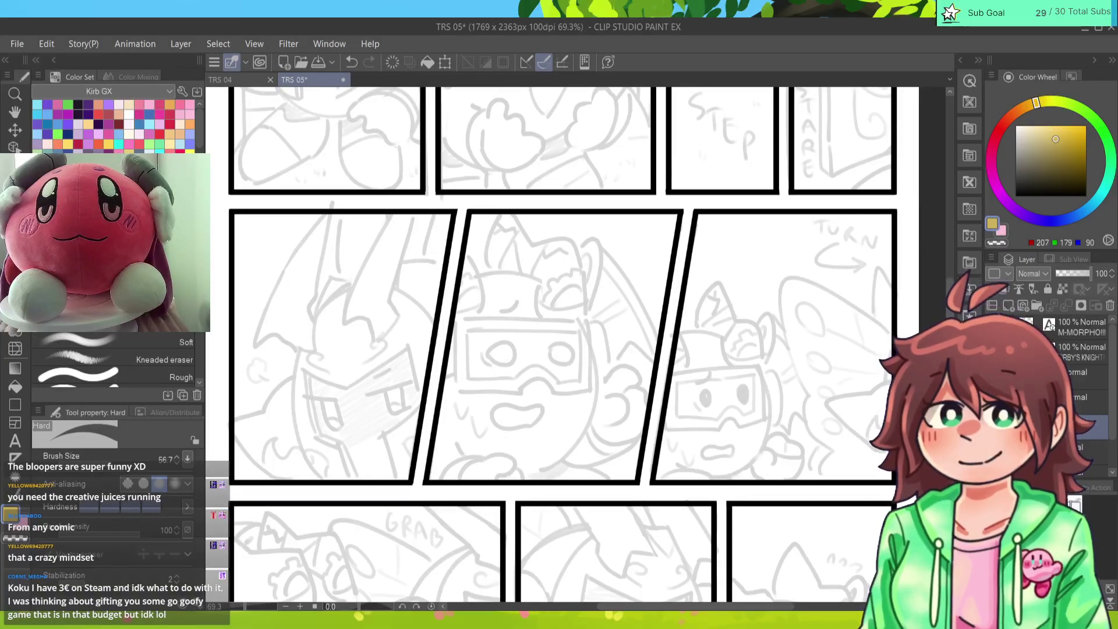
Step: Check the separated panel borders and the gaps between panels across the page
scroll(560, 344, down, 3)
scroll(559, 343, down, 2)
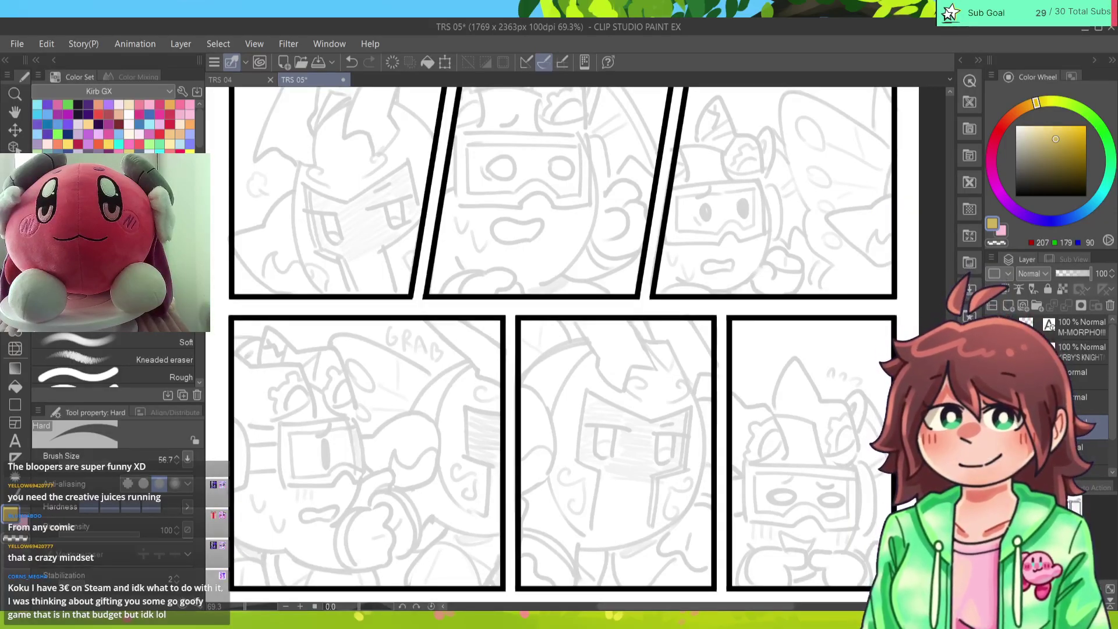
scroll(560, 344, up, 5)
scroll(559, 344, down, 8)
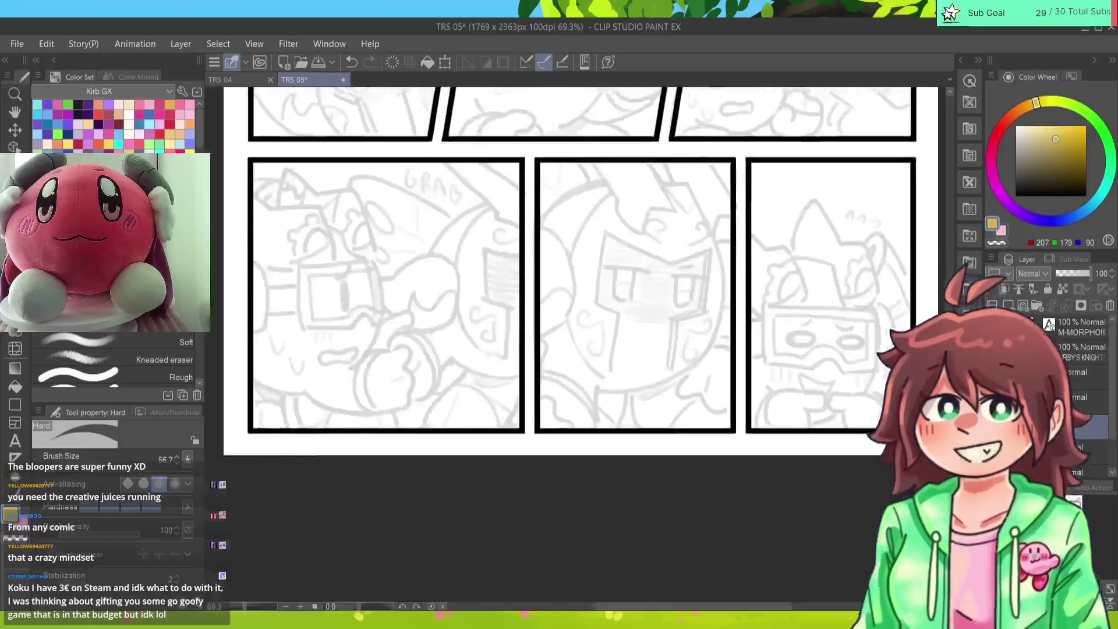
scroll(559, 344, up, 3)
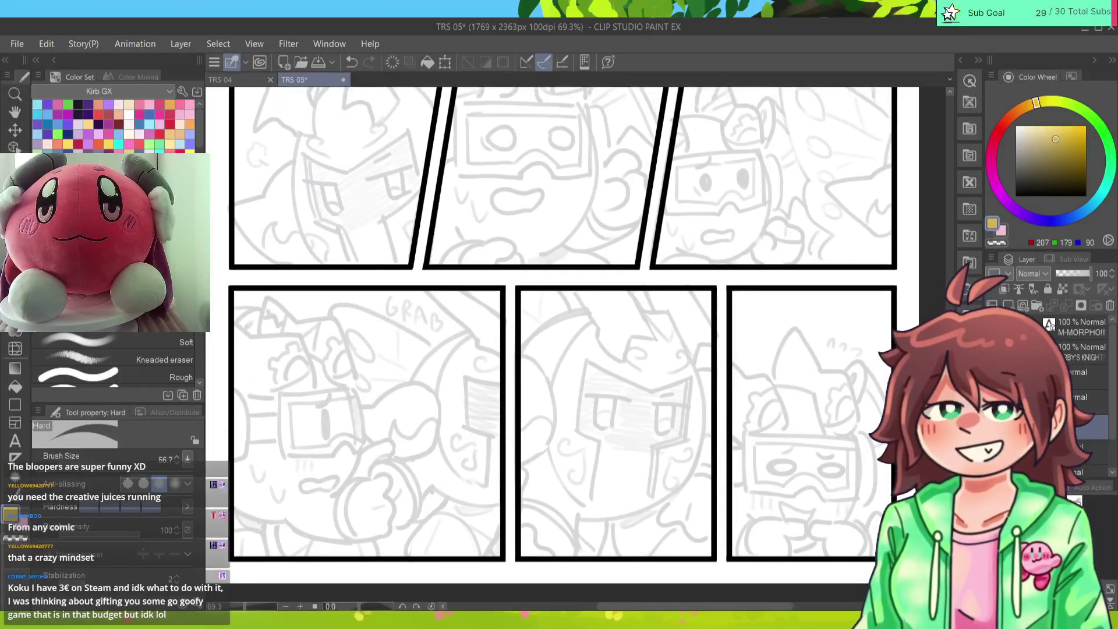
scroll(560, 344, up, 2)
scroll(560, 343, down, 3)
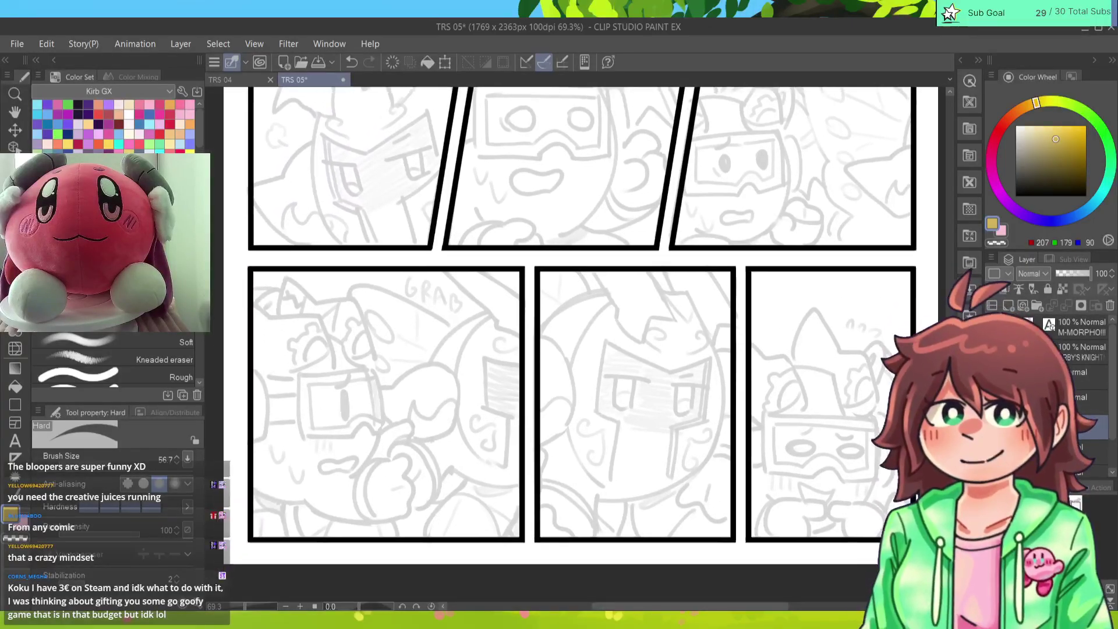
scroll(559, 344, up, 1)
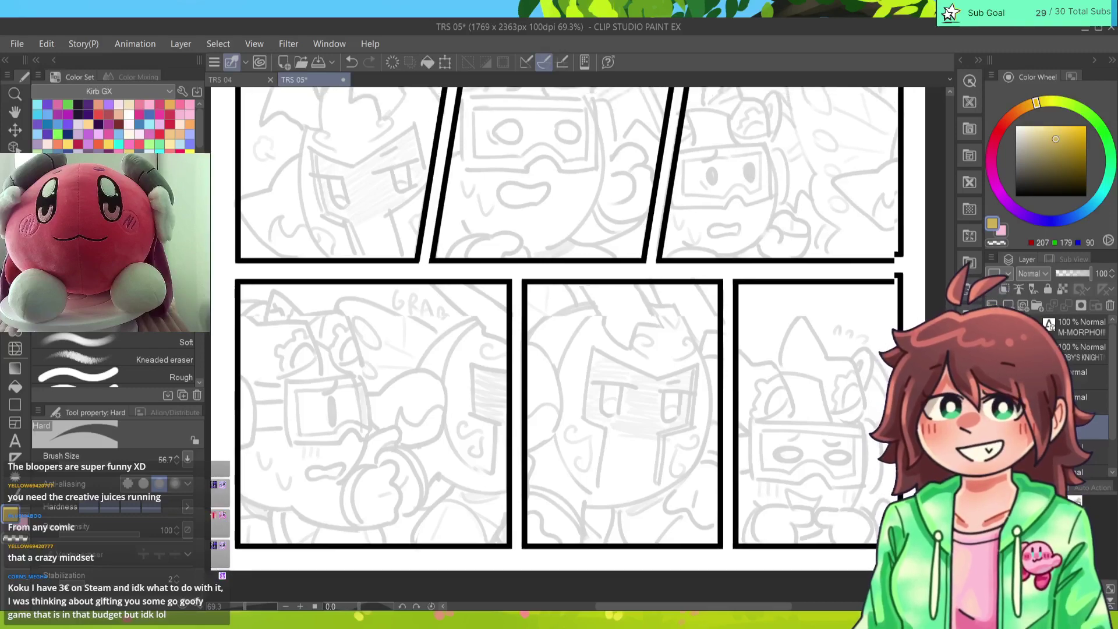
scroll(559, 344, down, 1)
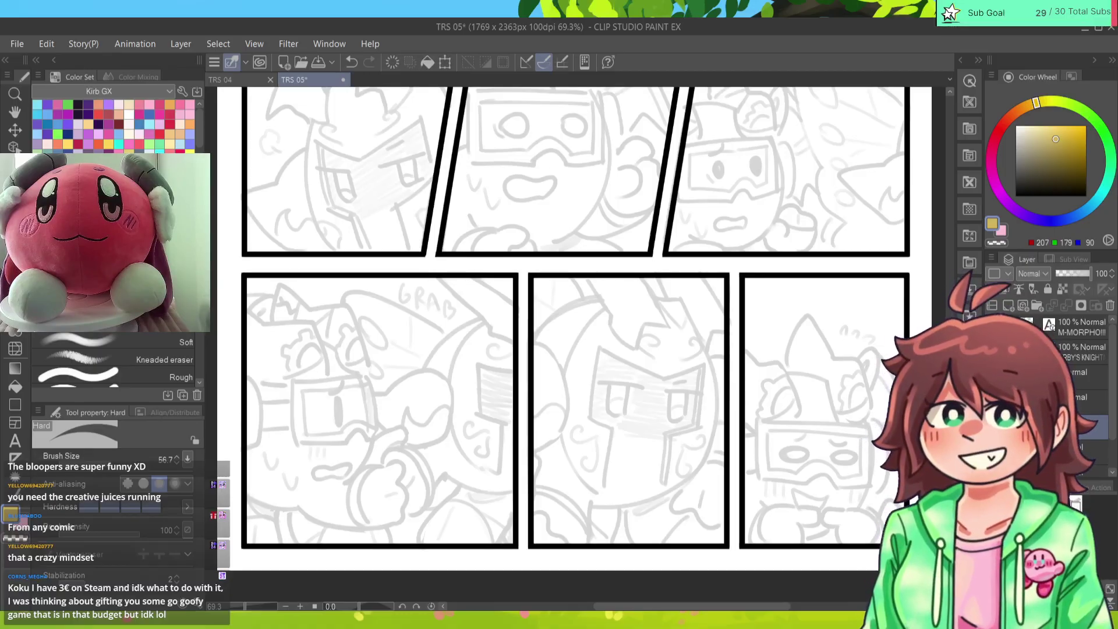
scroll(574, 344, up, 10)
scroll(574, 344, down, 8)
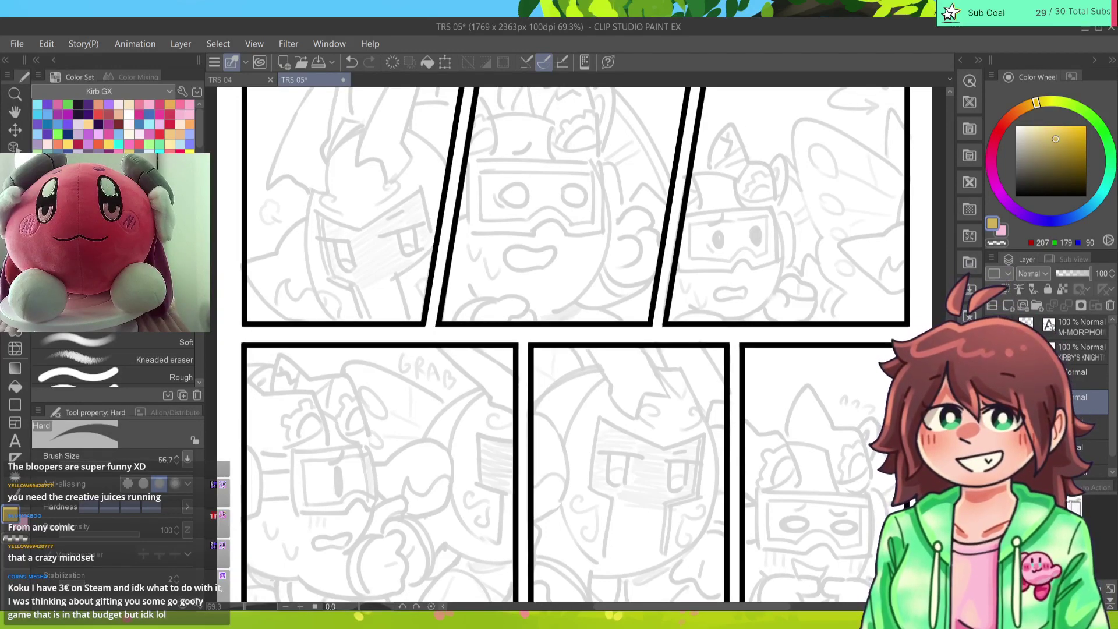
Step: Add a new layer above the faded sketch layer and choose the dark purple swatch with RGB 30, 24, 37
click(1083, 446)
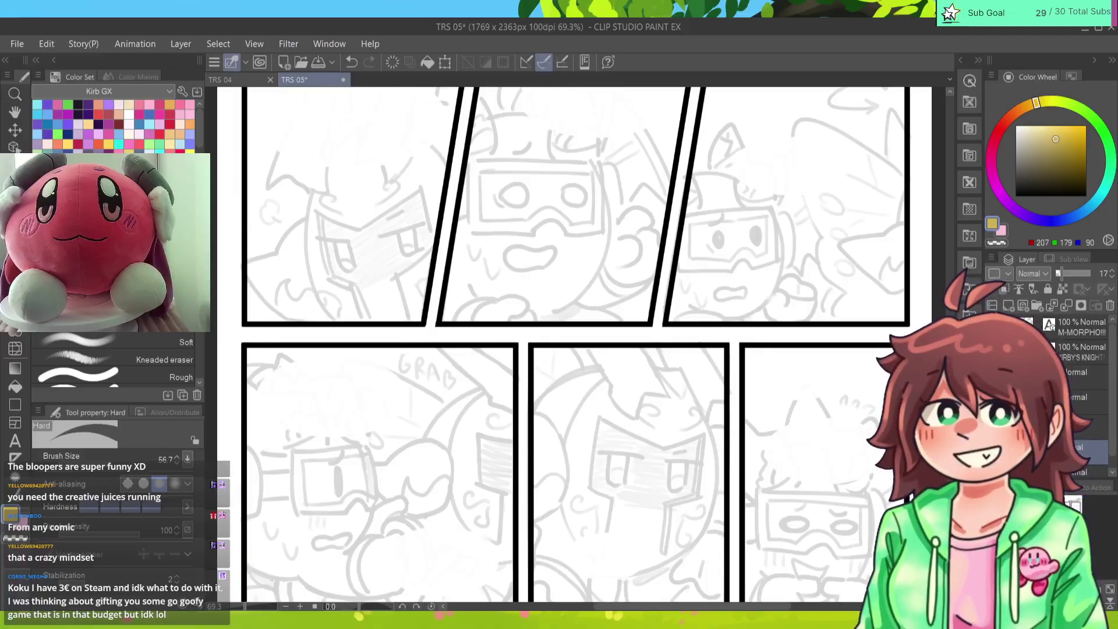
click(1013, 304)
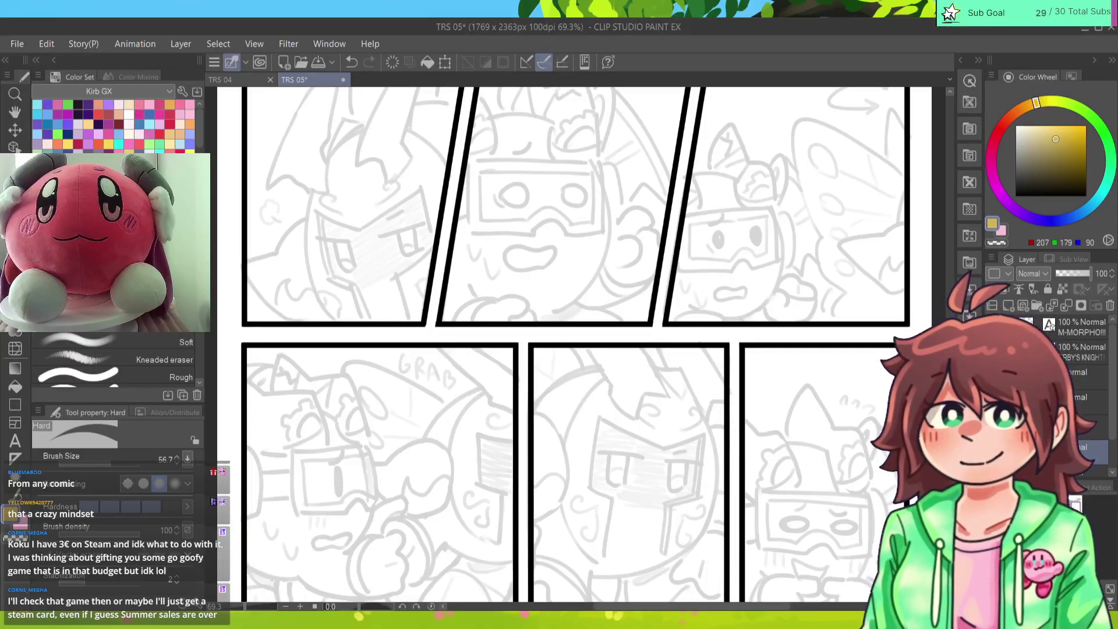
mouse_move(583, 119)
mouse_down()
mouse_move(627, 431)
mouse_move(666, 586)
mouse_up()
drag(1022, 189, 966, 266)
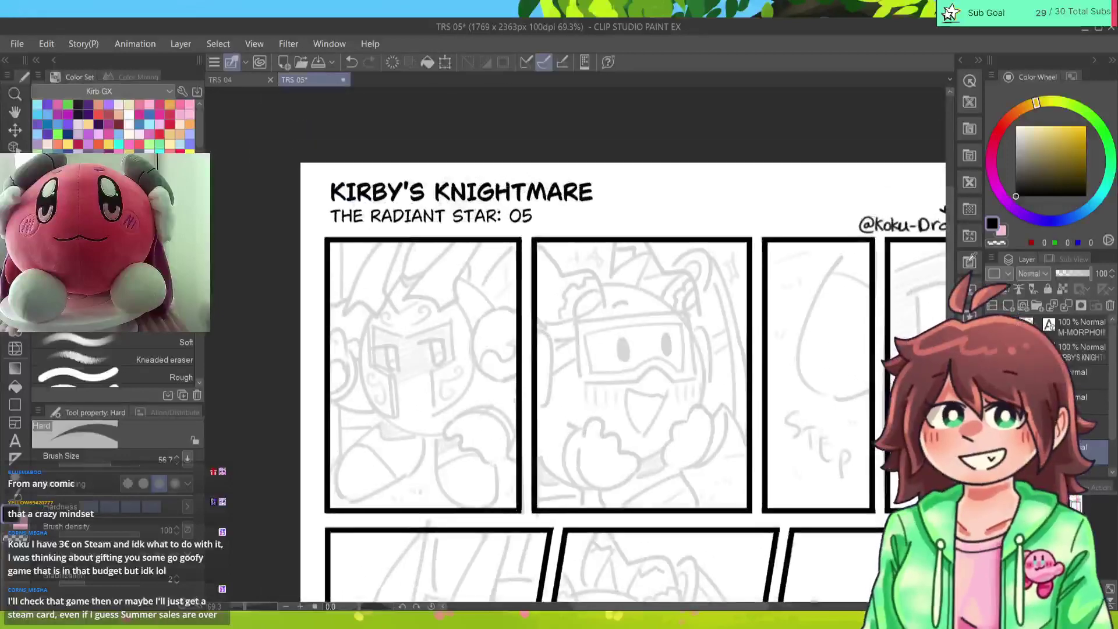
click(78, 104)
Step: Select the pen preset listed below かすれ線画ペン and set its brush size to 14 for inking the top row's first panel
key(p)
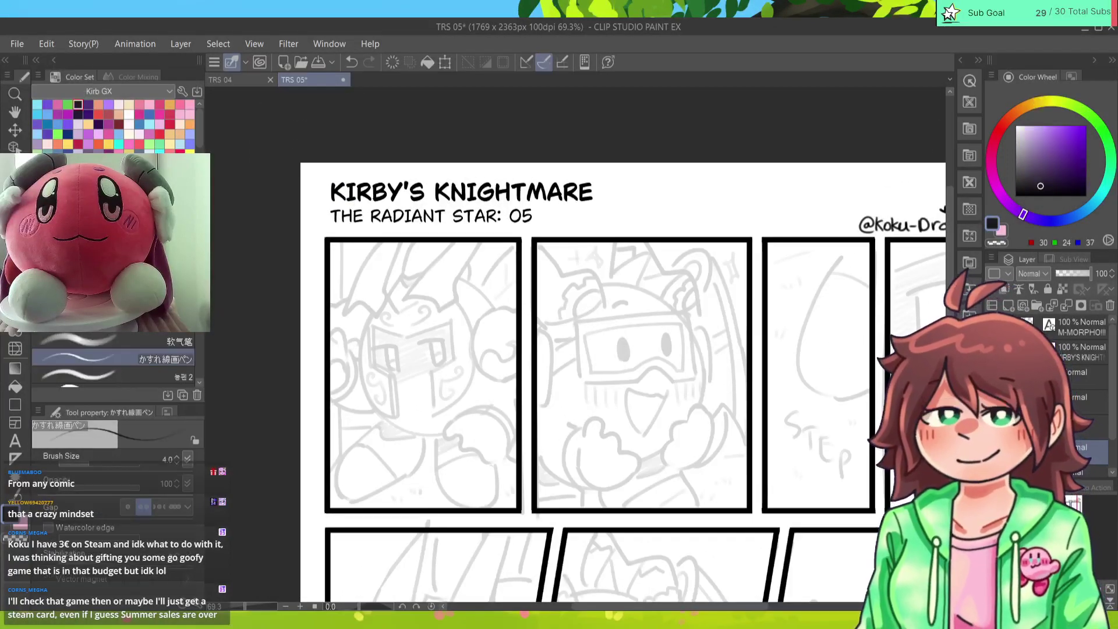
key(p)
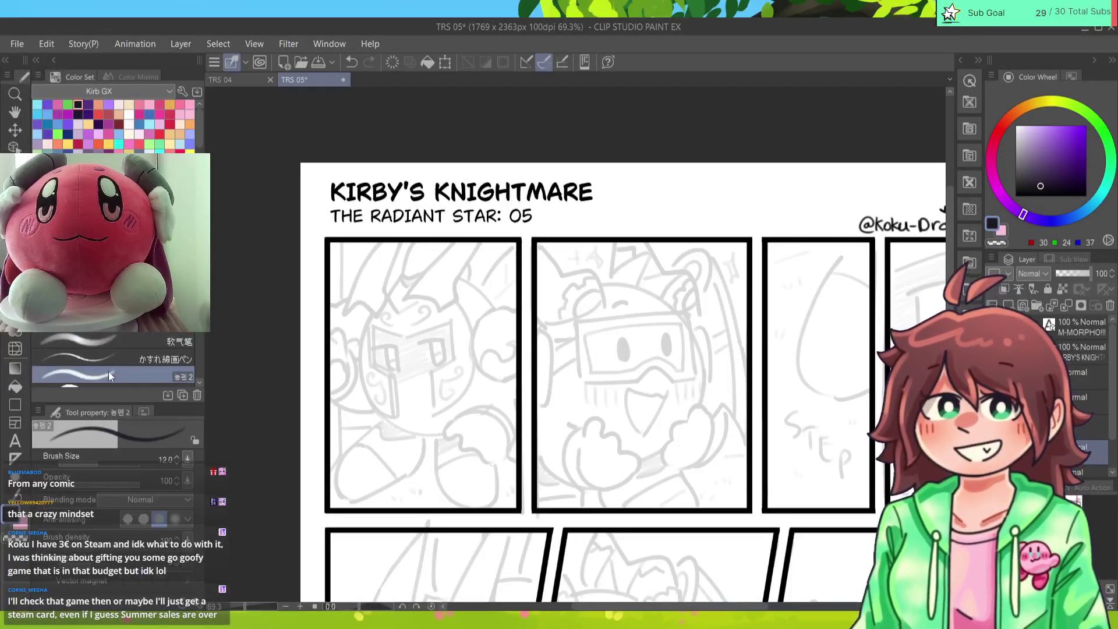
key(p)
click(106, 374)
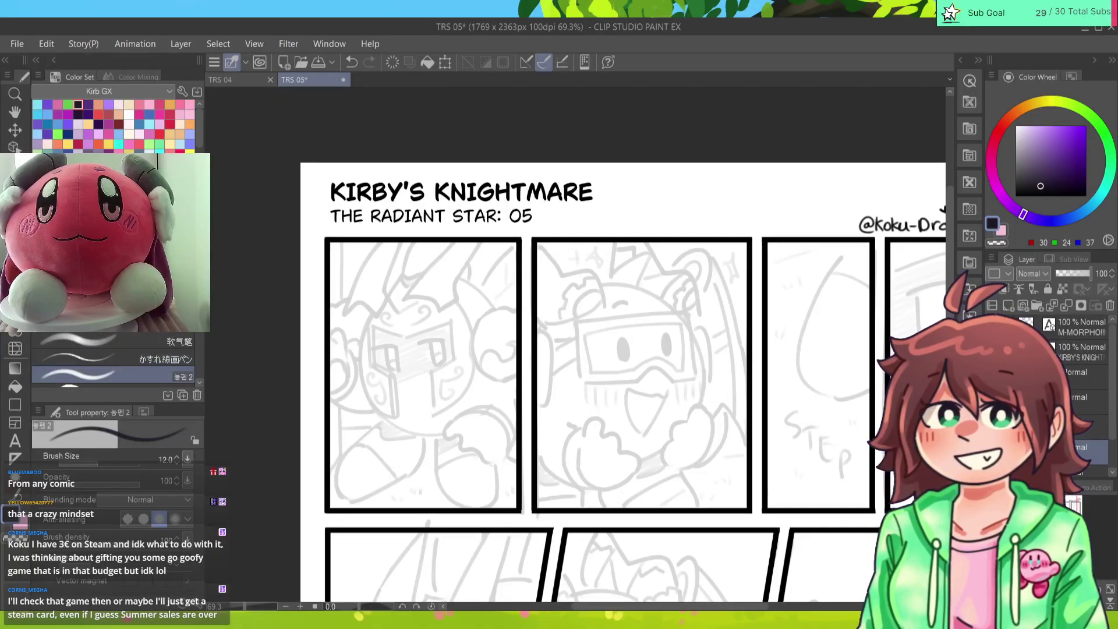
click(177, 457)
click(177, 457)
drag(465, 376, 575, 345)
scroll(576, 344, up, 4)
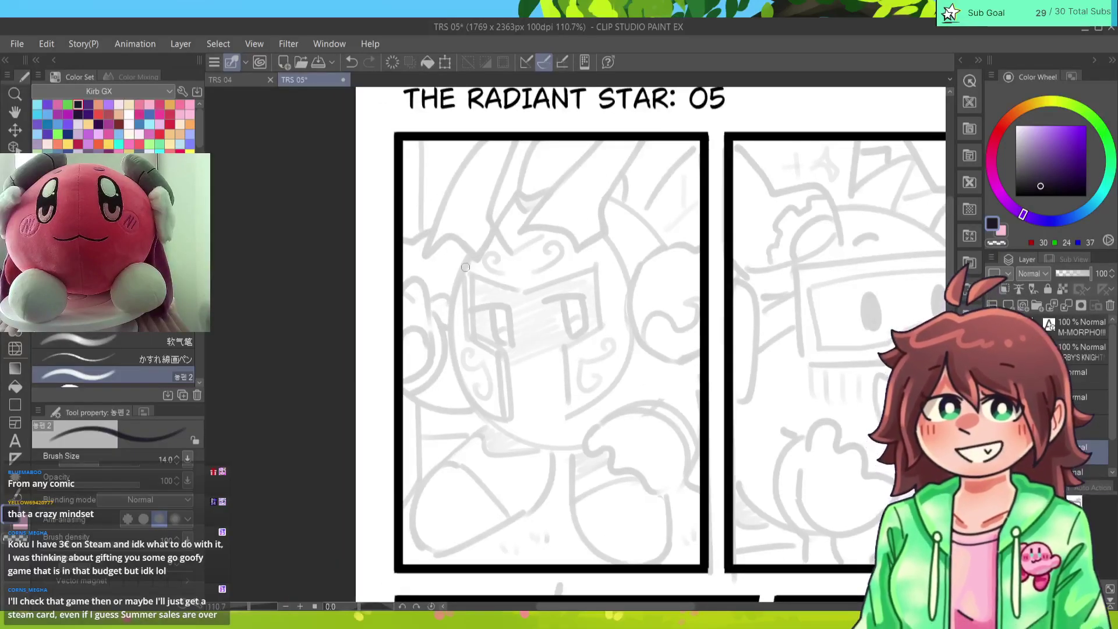
mouse_move(465, 267)
mouse_down()
mouse_move(448, 335)
mouse_move(619, 457)
mouse_up()
key(ctrl+z)
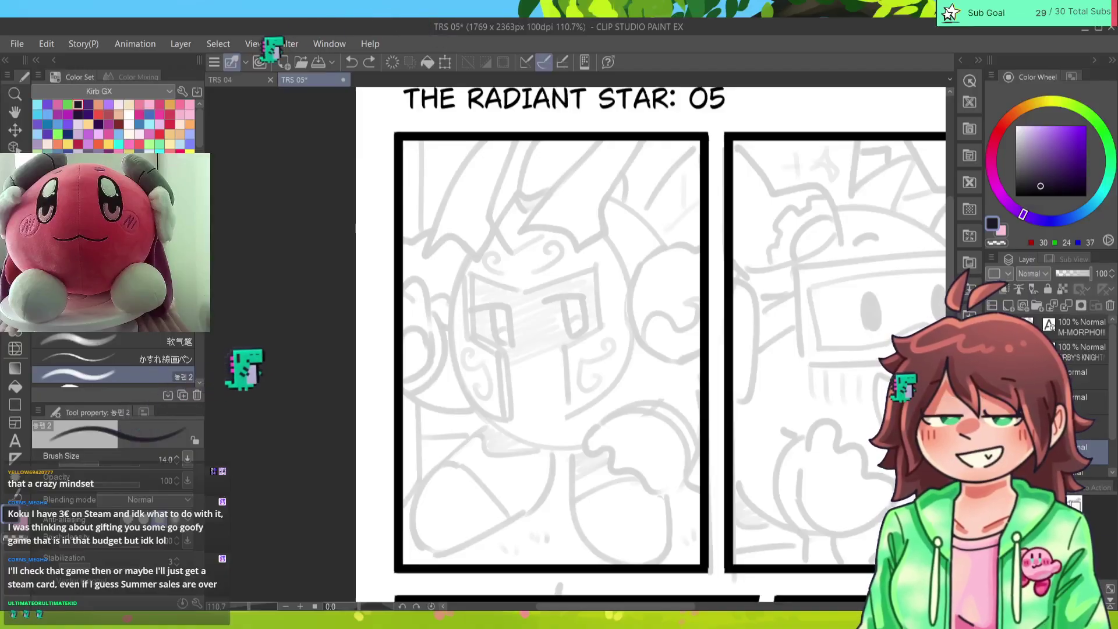
scroll(578, 346, up, 2)
mouse_move(434, 227)
mouse_down()
mouse_move(556, 470)
mouse_move(643, 465)
mouse_up()
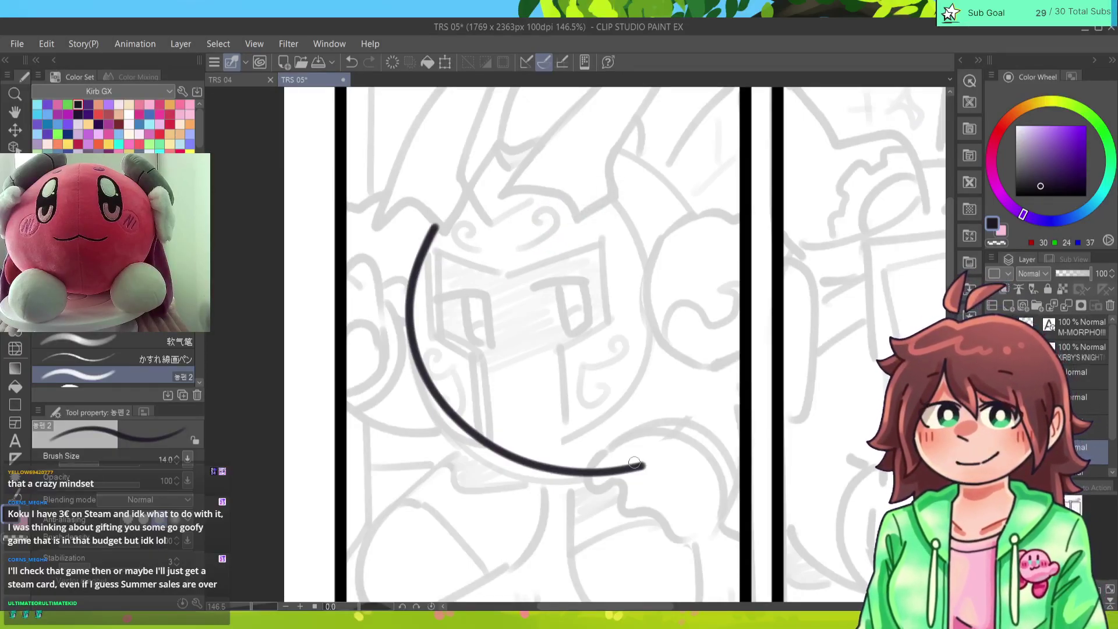
key(ctrl+z)
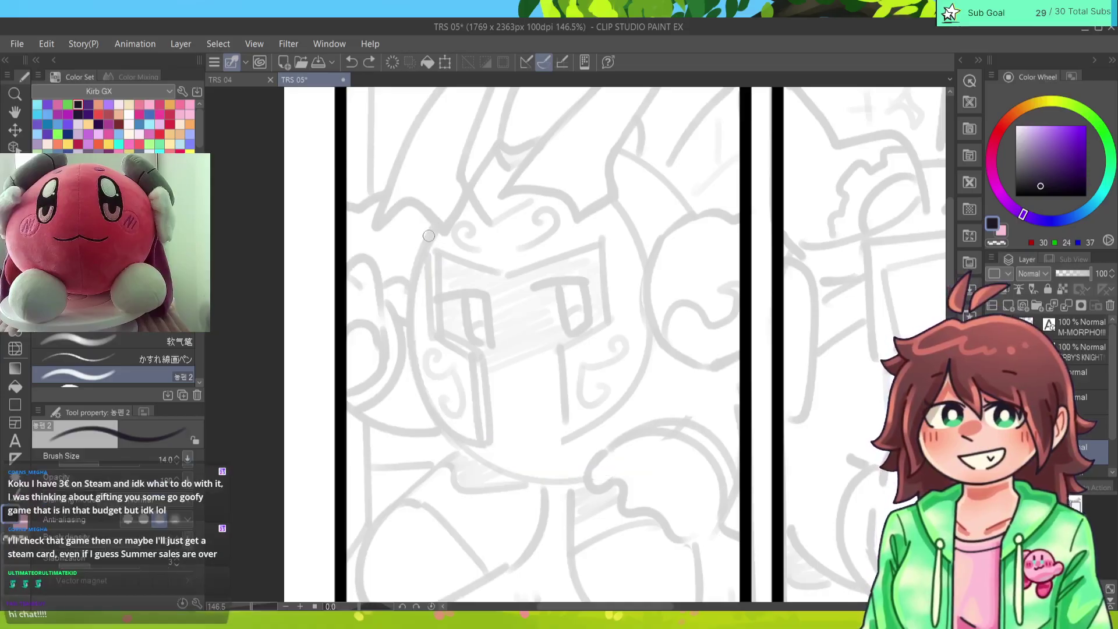
mouse_move(436, 228)
mouse_down()
mouse_move(409, 346)
mouse_move(628, 417)
mouse_up()
key(ctrl+z)
mouse_move(436, 228)
mouse_down()
mouse_move(423, 258)
mouse_move(529, 488)
mouse_move(655, 449)
mouse_up()
key(ctrl+z)
mouse_move(436, 228)
mouse_down()
mouse_move(411, 280)
mouse_move(606, 457)
mouse_up()
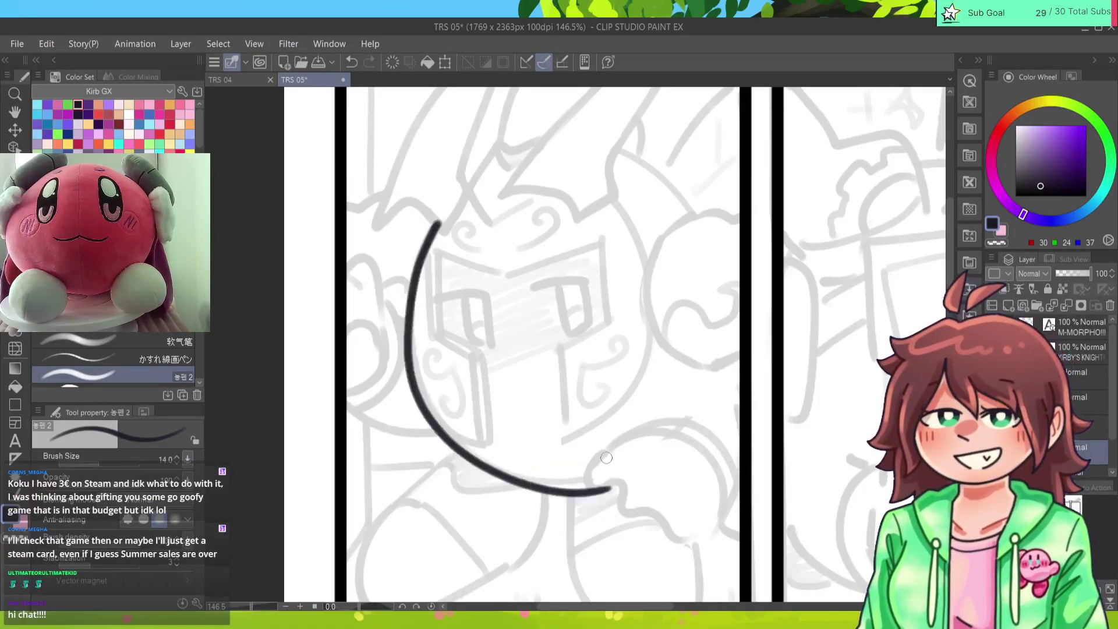
key(ctrl+z)
mouse_move(436, 221)
mouse_down()
mouse_move(413, 348)
mouse_move(612, 466)
mouse_up()
key(ctrl+z)
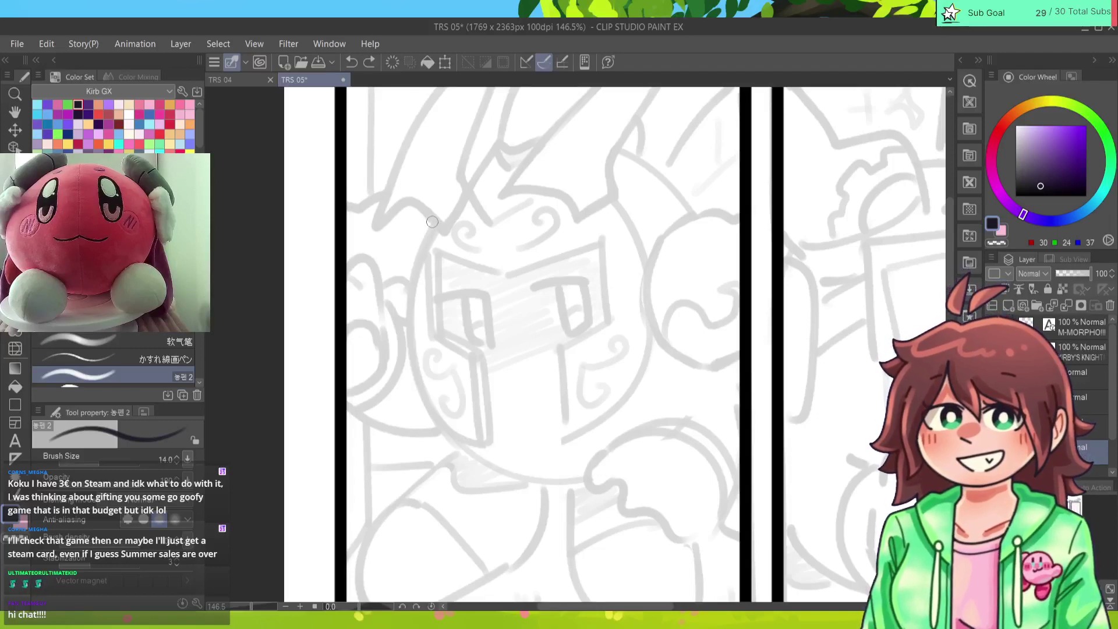
mouse_move(436, 221)
mouse_down()
mouse_move(481, 459)
mouse_move(667, 449)
mouse_up()
key(ctrl+z)
mouse_move(436, 221)
mouse_down()
mouse_move(410, 338)
mouse_move(633, 466)
mouse_up()
key(ctrl+z)
mouse_move(437, 224)
mouse_down()
mouse_move(419, 382)
mouse_move(616, 476)
mouse_up()
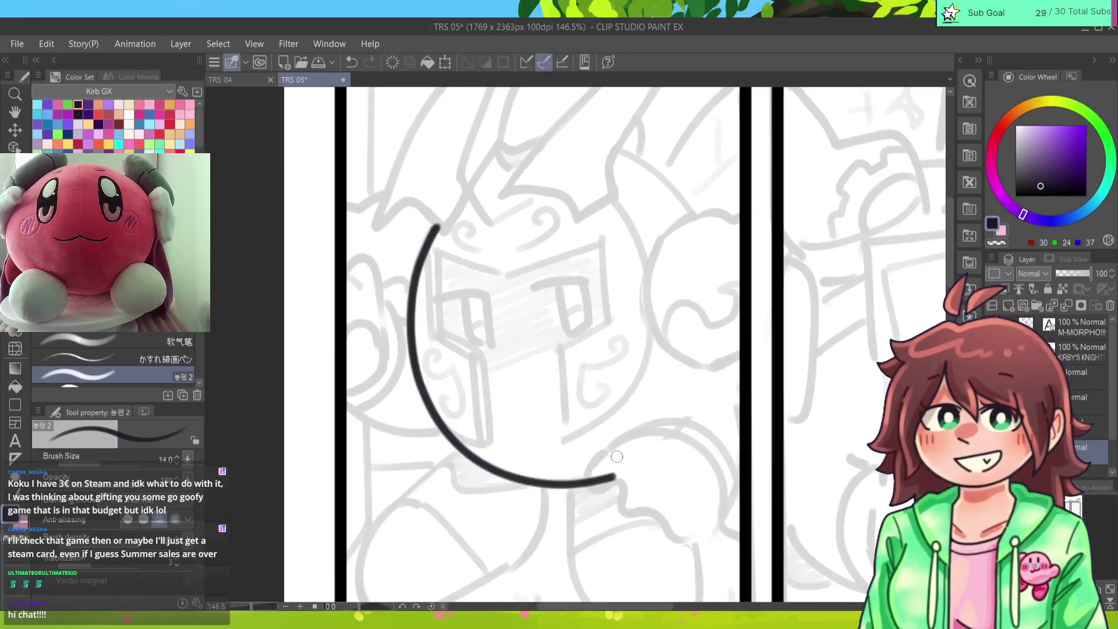
key(ctrl+z)
mouse_move(437, 226)
mouse_down()
mouse_move(425, 247)
mouse_move(475, 450)
mouse_move(619, 470)
mouse_up()
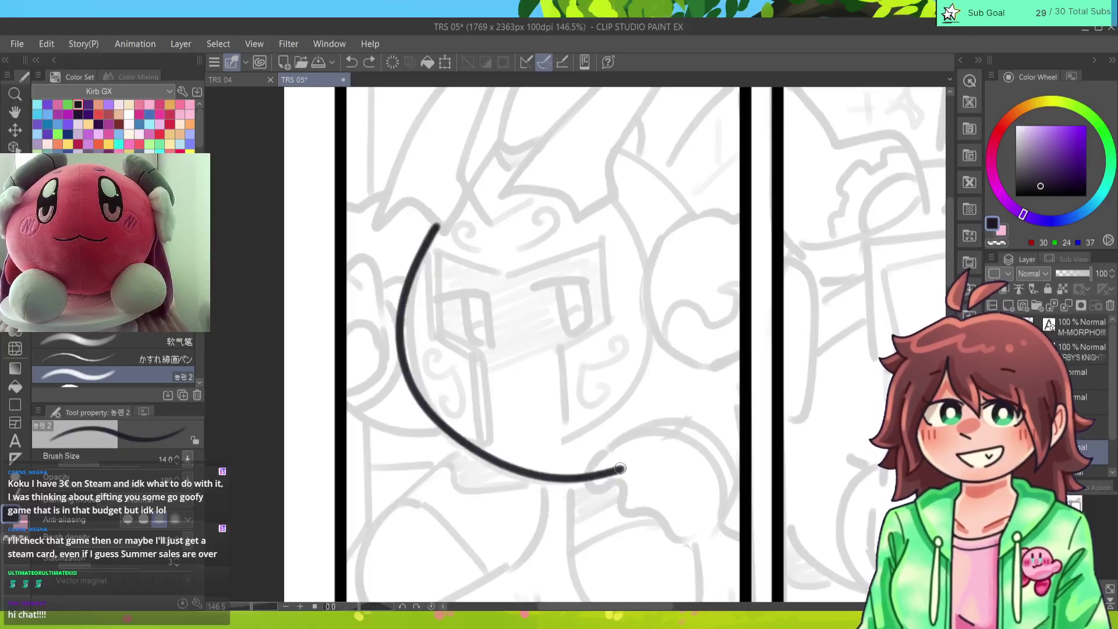
key(ctrl+z)
Step: Ink the curved left and bottom outline of the masked character's head in the first panel and adjust the line with a lasso transform
mouse_move(435, 231)
mouse_down()
mouse_move(472, 450)
mouse_move(605, 468)
mouse_up()
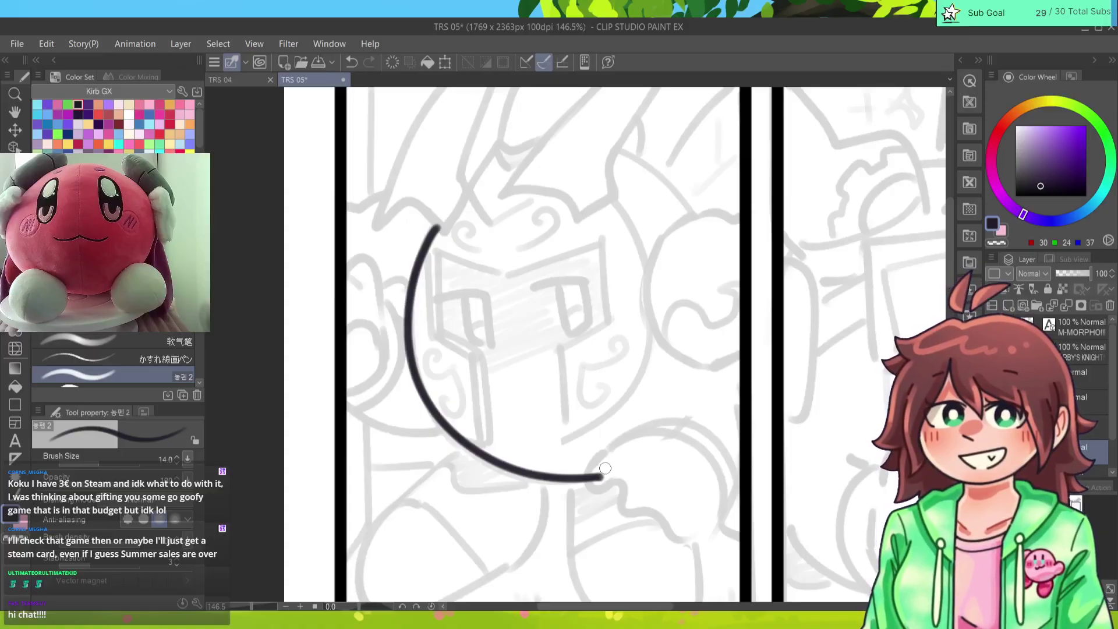
drag(605, 468, 591, 510)
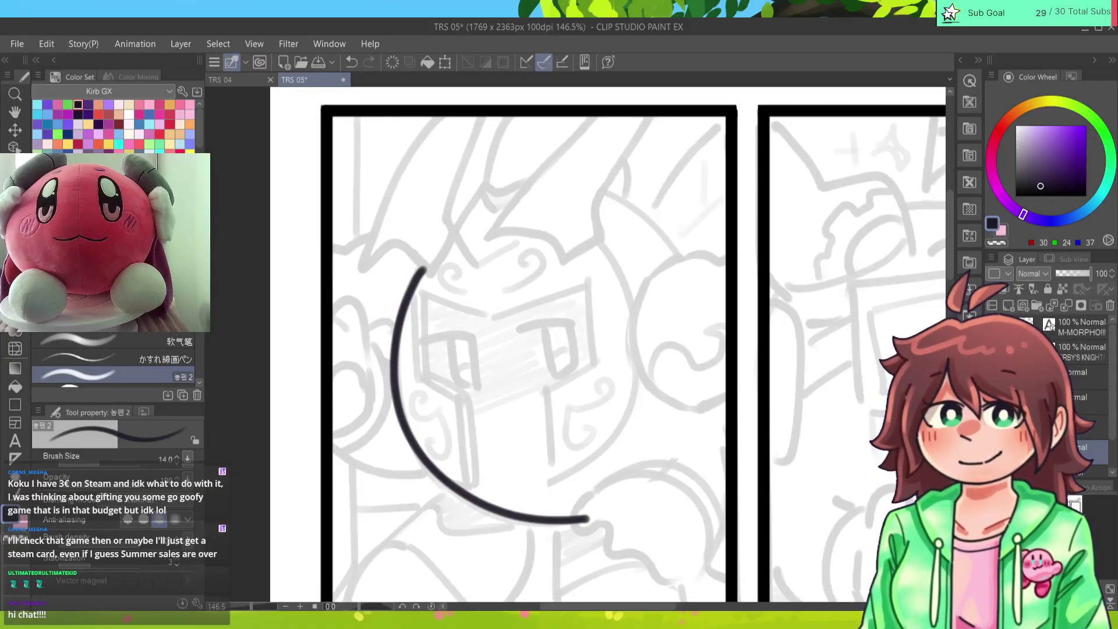
key(m)
mouse_move(377, 372)
mouse_down()
mouse_move(507, 219)
mouse_move(489, 554)
mouse_move(371, 408)
mouse_up()
key(ctrl+t)
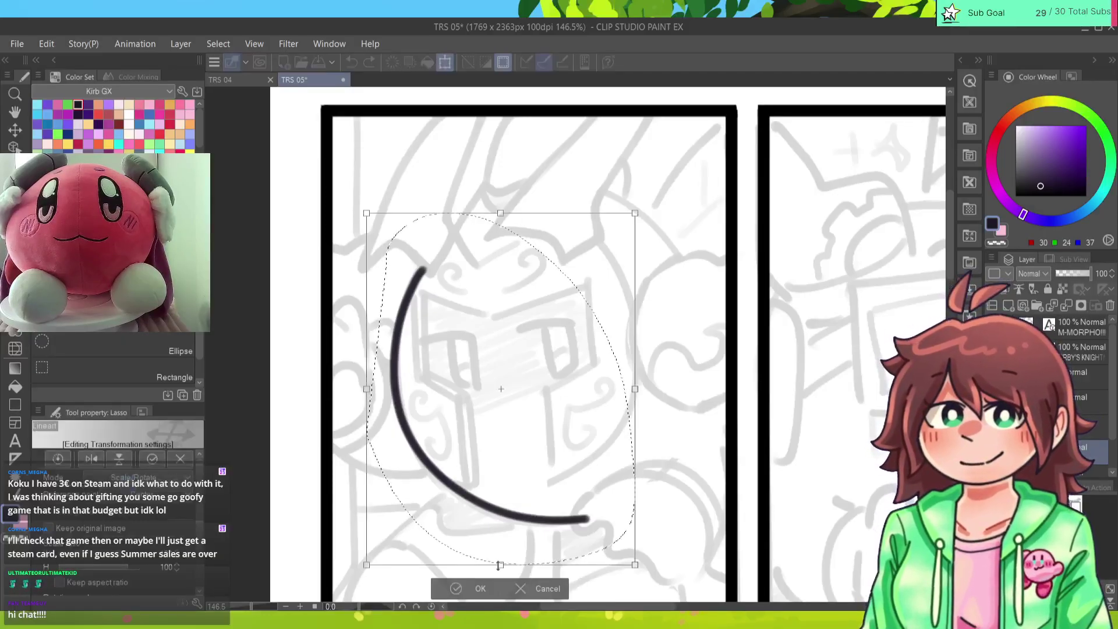
click(457, 590)
click(373, 572)
key(p)
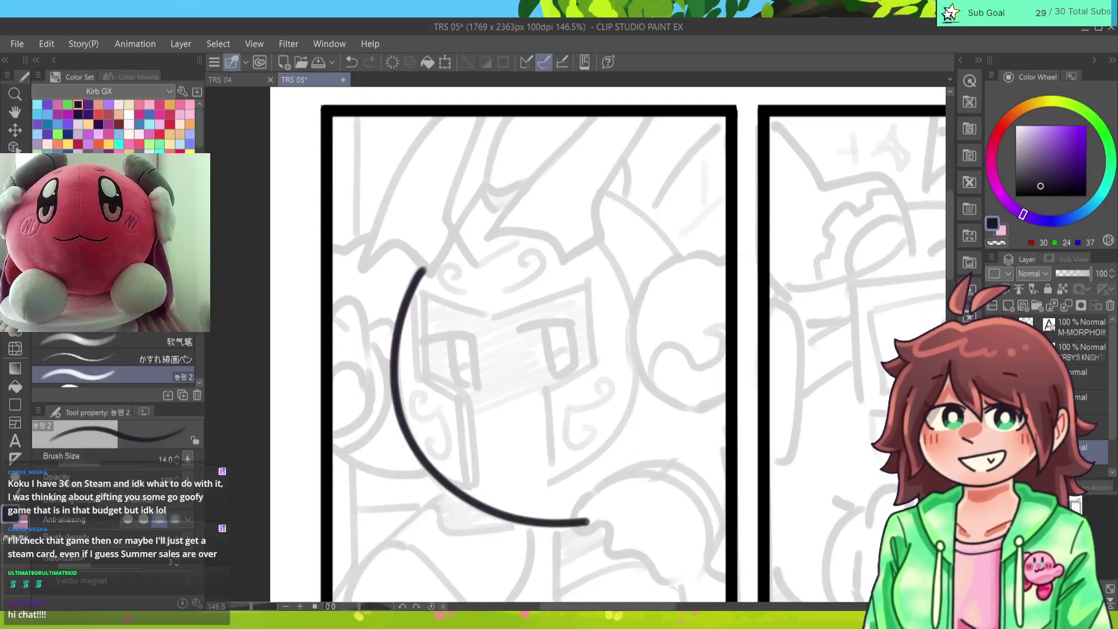
Step: Ink the masked character's left horn from the head outline along its hooked base and up its outer edge to the panel border
mouse_move(424, 270)
mouse_down()
mouse_move(404, 248)
mouse_move(363, 264)
mouse_move(388, 197)
mouse_move(467, 108)
mouse_up()
key(ctrl+z)
mouse_move(424, 269)
mouse_down()
mouse_move(369, 262)
mouse_move(367, 237)
mouse_move(428, 116)
mouse_move(449, 227)
mouse_up()
key(ctrl+z)
drag(487, 114, 449, 224)
key(ctrl+z)
drag(487, 108, 441, 224)
key(ctrl+z)
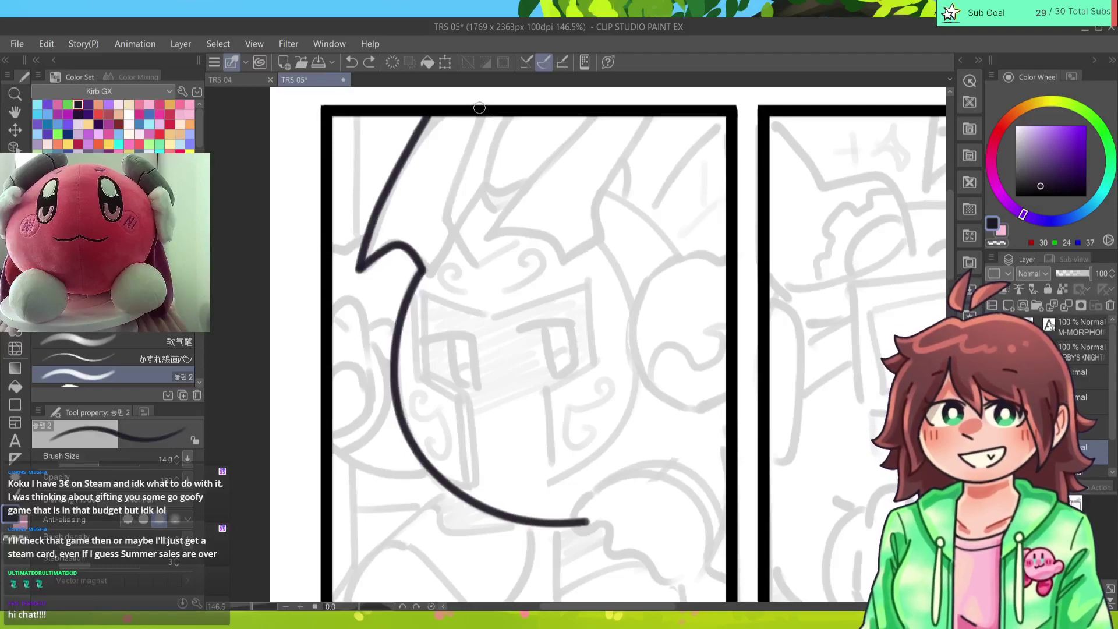
drag(479, 108, 444, 223)
key(ctrl+z)
drag(484, 110, 444, 215)
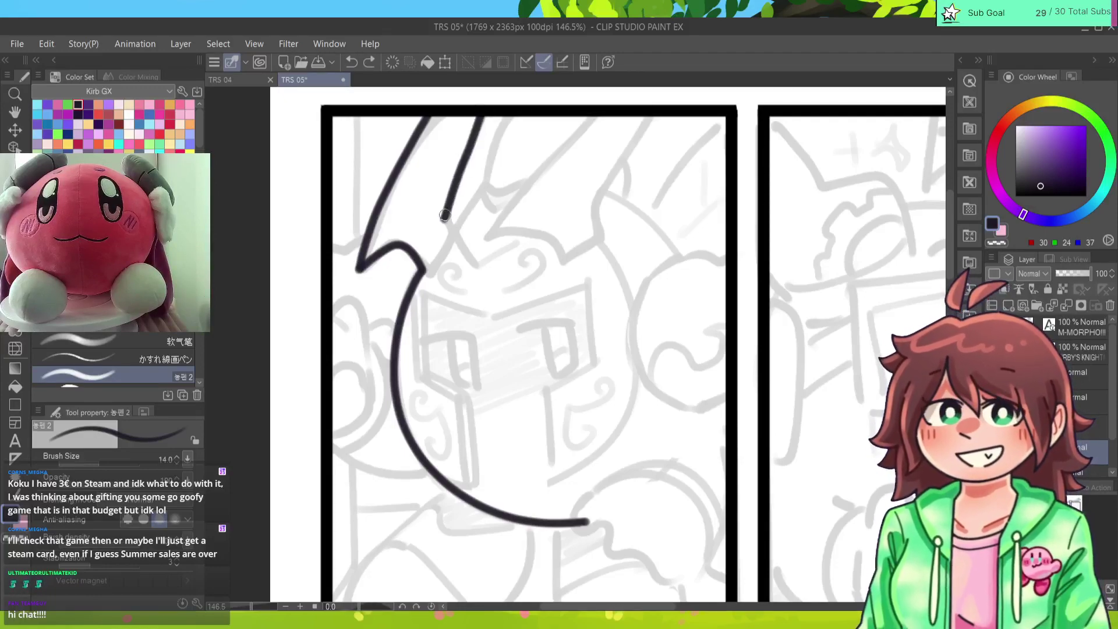
key(ctrl+z)
drag(484, 110, 444, 223)
key(ctrl+z)
drag(482, 109, 445, 214)
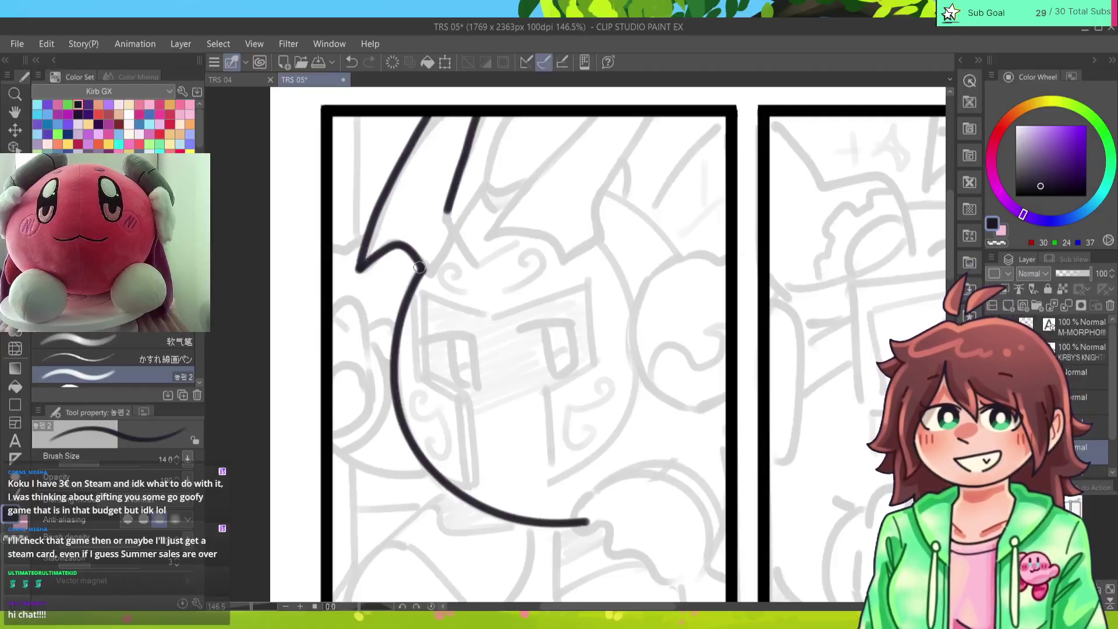
mouse_move(422, 278)
mouse_down()
mouse_move(453, 236)
mouse_move(448, 217)
mouse_up()
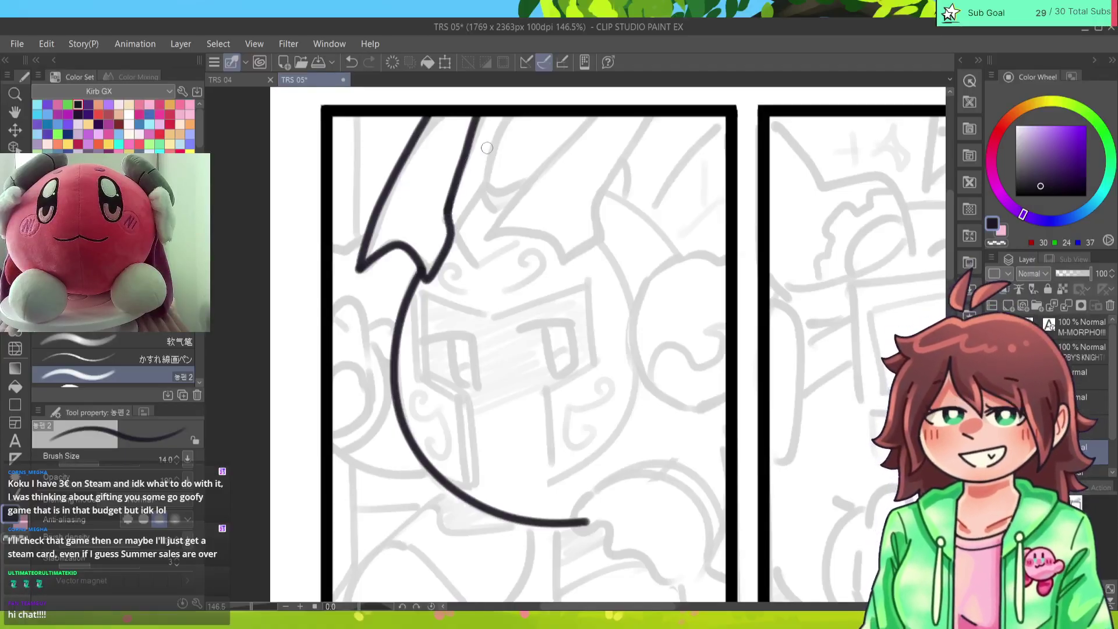
key(ctrl+z)
key(ctrl+z)
Step: Ink the left horn's inner edge and pointed tip, plus the right horn's left edge and hooked base
mouse_move(423, 266)
mouse_down()
mouse_move(452, 235)
mouse_move(448, 209)
mouse_move(480, 118)
mouse_up()
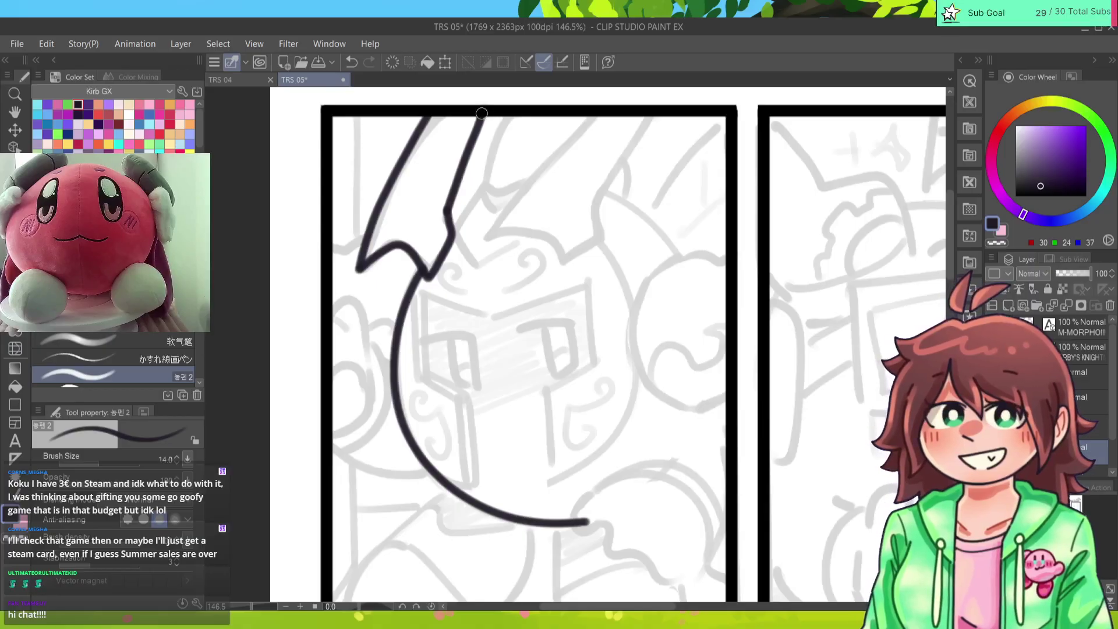
mouse_move(562, 265)
mouse_down()
mouse_move(545, 243)
mouse_move(492, 232)
mouse_move(600, 110)
mouse_up()
key(ctrl+z)
mouse_move(563, 265)
mouse_down()
mouse_move(543, 240)
mouse_move(490, 233)
mouse_move(603, 101)
mouse_move(607, 191)
mouse_move(594, 214)
mouse_up()
key(ctrl+z)
drag(651, 113, 597, 199)
key(ctrl+z)
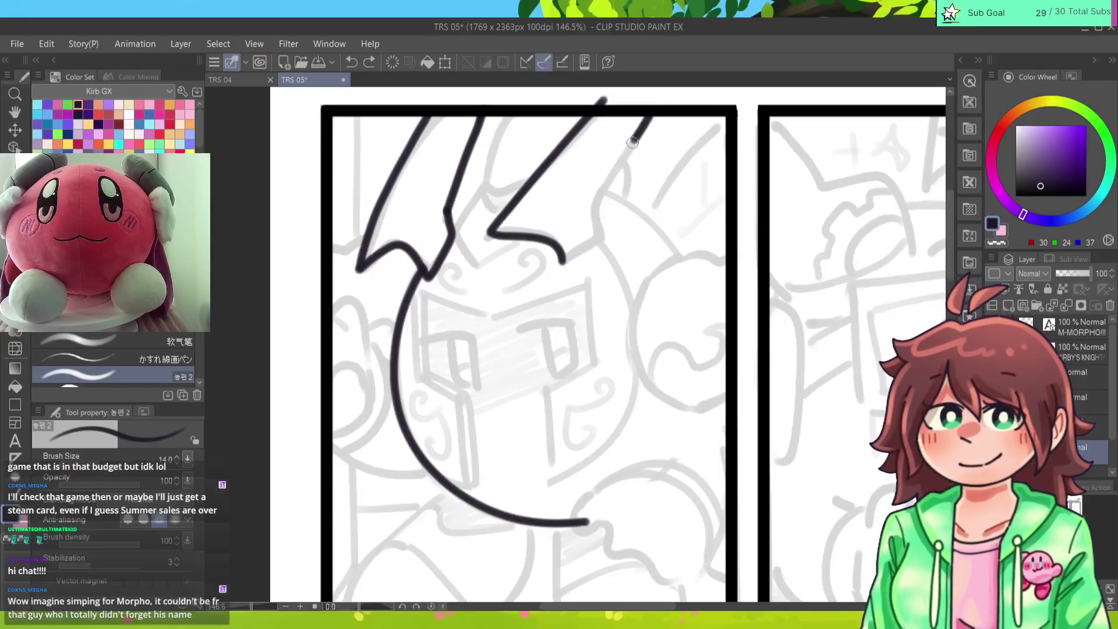
Step: Ink the right horn's right edge down to its tip and erase the line overshooting the panel's top border
drag(644, 130, 594, 209)
key(ctrl+z)
mouse_move(652, 110)
mouse_down()
mouse_move(597, 202)
mouse_move(587, 250)
mouse_move(561, 258)
mouse_up()
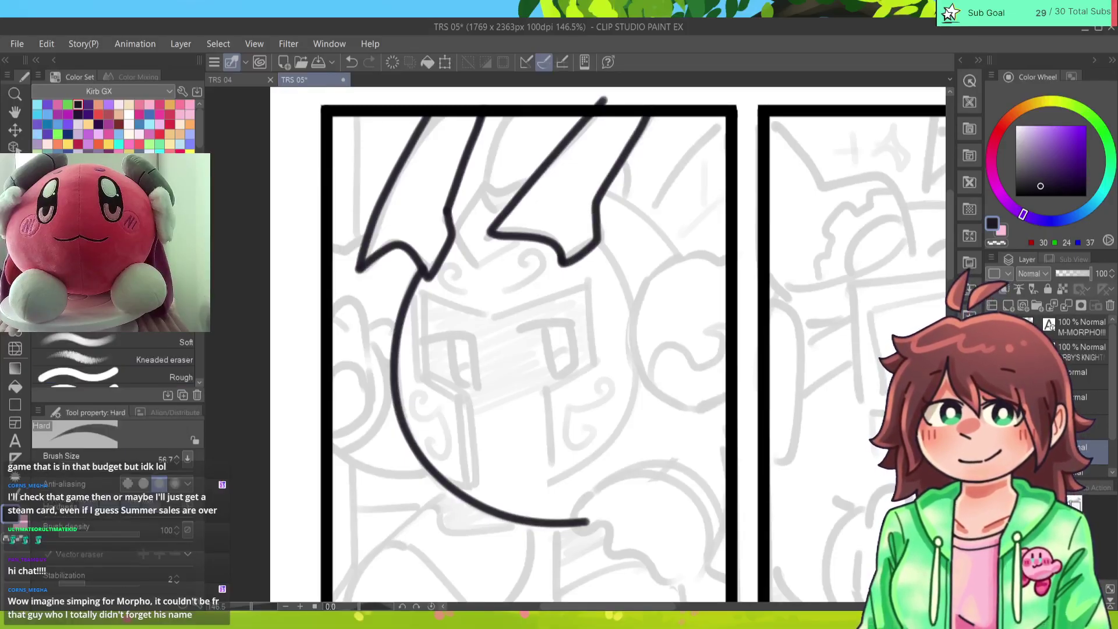
drag(588, 105, 618, 102)
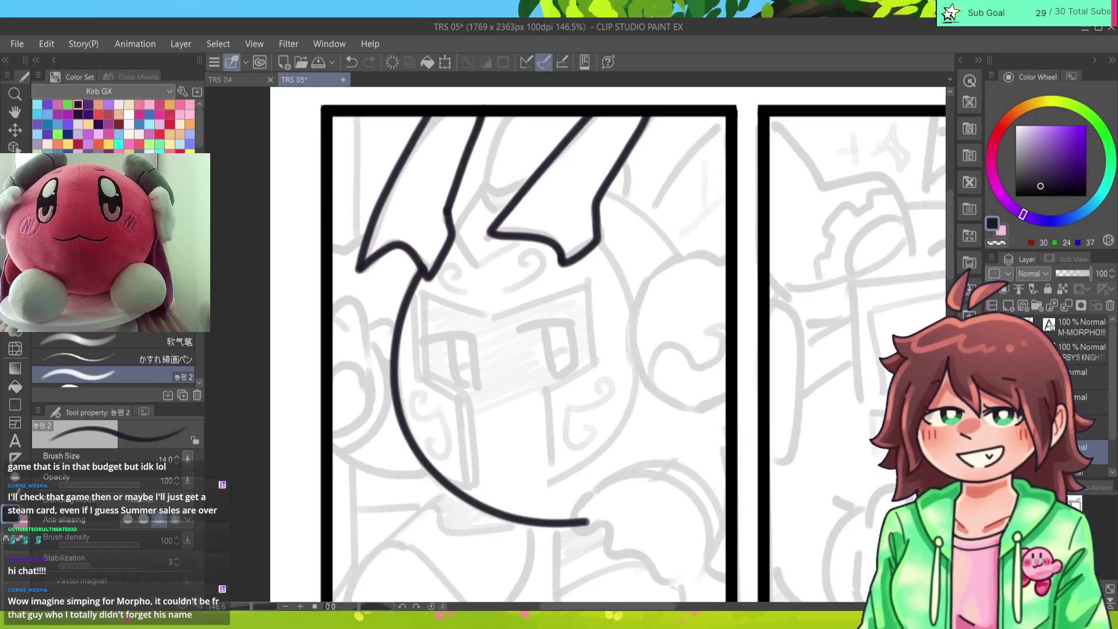
Step: Show the dialogue text over the comic page's sketched panels
scroll(609, 344, up, 2)
scroll(608, 344, right, 6)
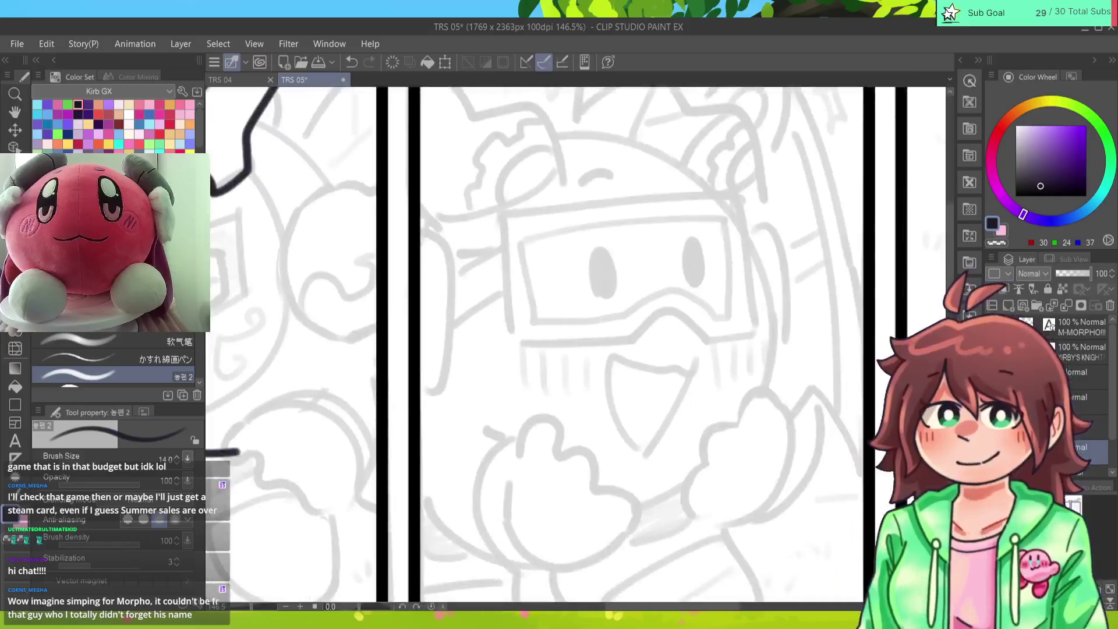
scroll(577, 344, down, 5)
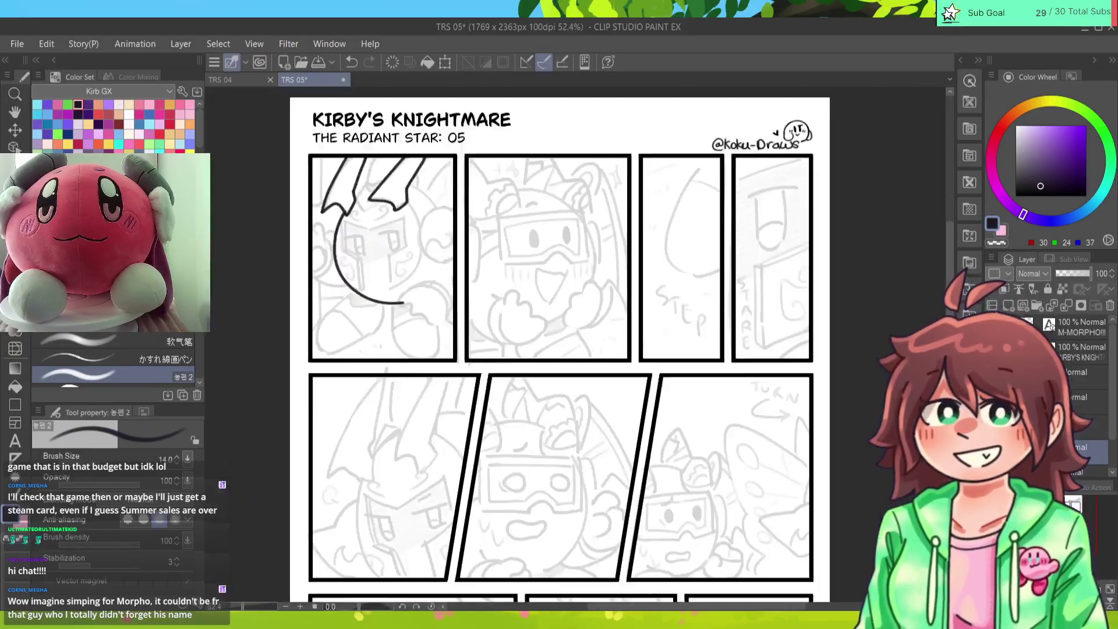
drag(559, 343, 612, 310)
scroll(611, 344, up, 1)
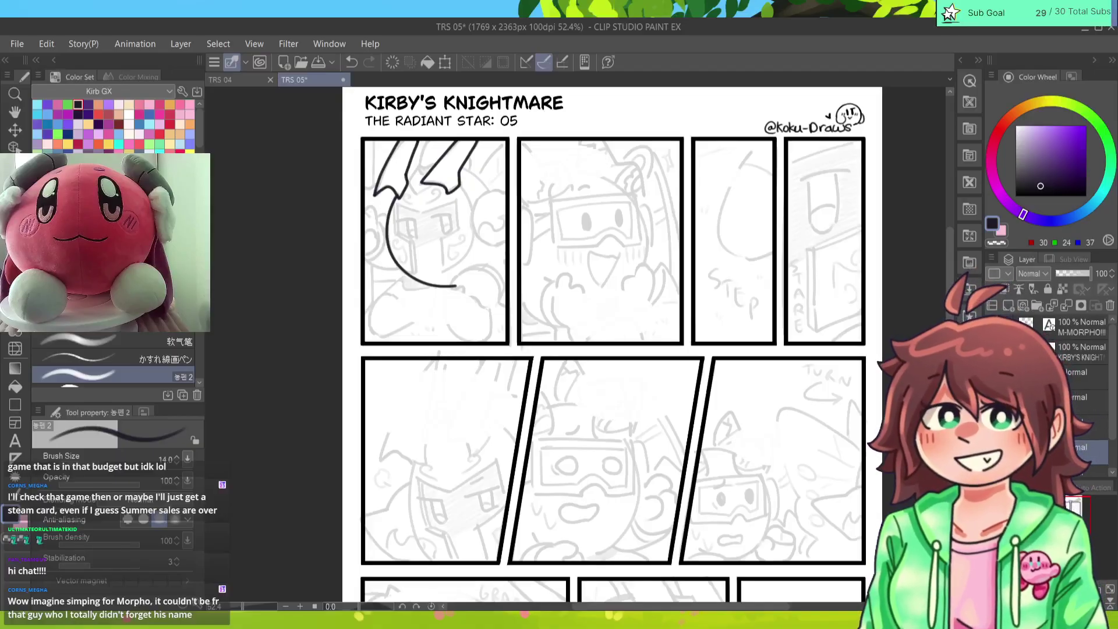
click(1083, 424)
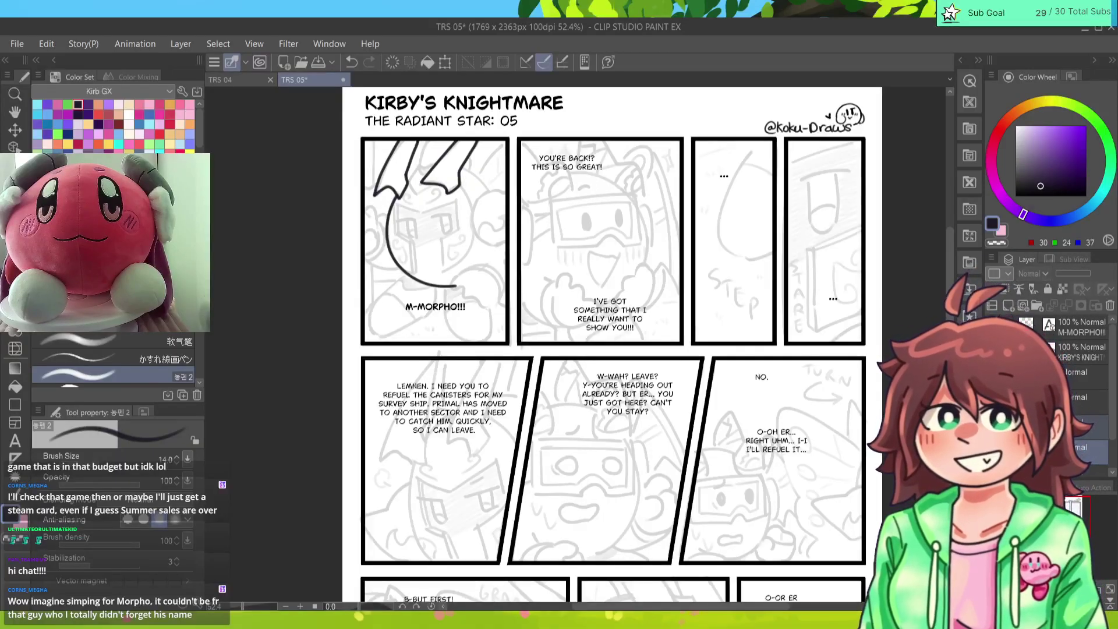
Step: Read through the dialogue panel by panel, from the top row through the middle row to the bottom row
scroll(641, 344, up, 5)
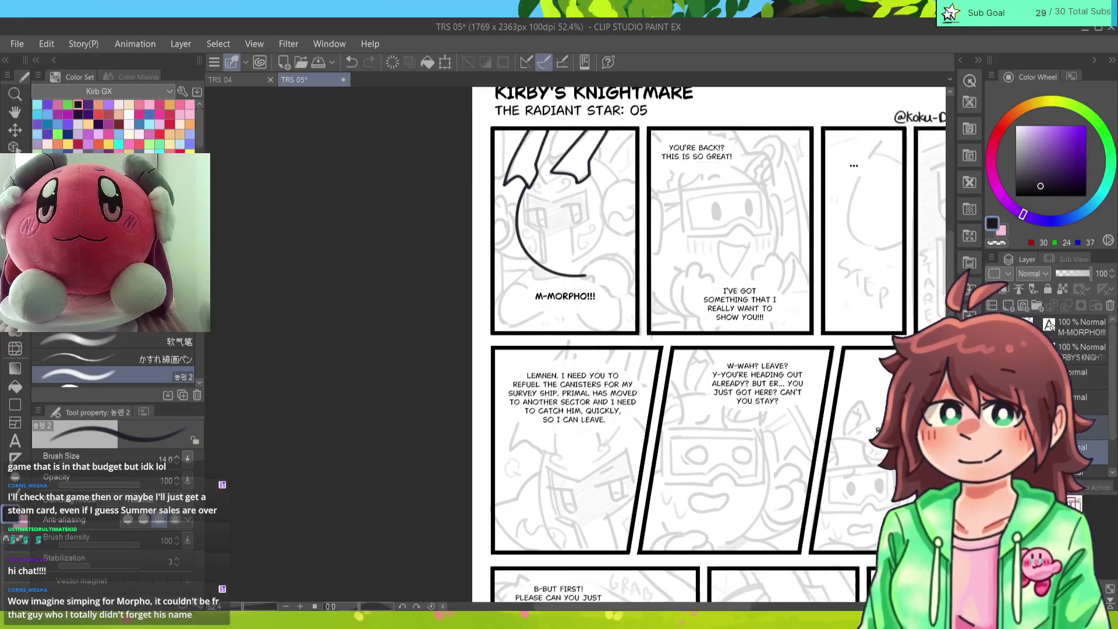
scroll(726, 263, up, 4)
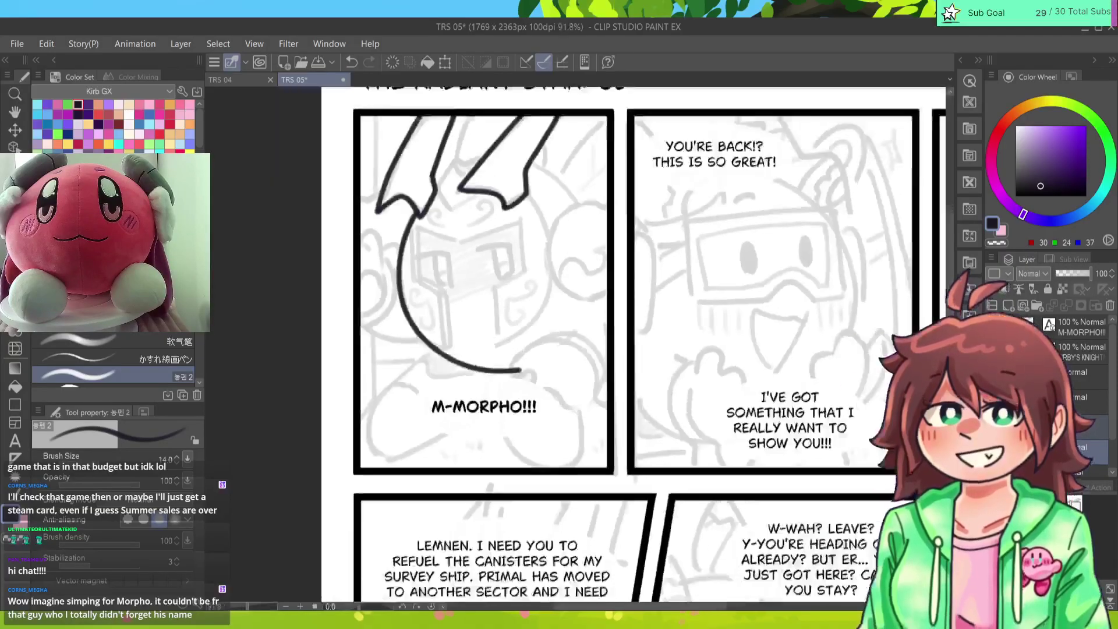
scroll(577, 343, right, 2)
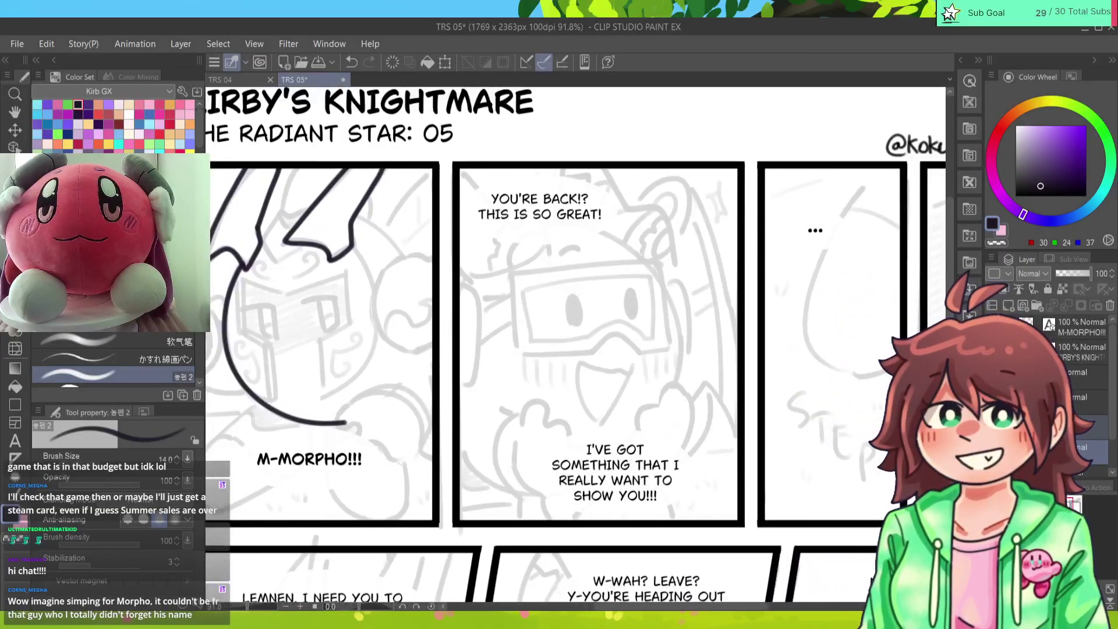
scroll(576, 344, right, 5)
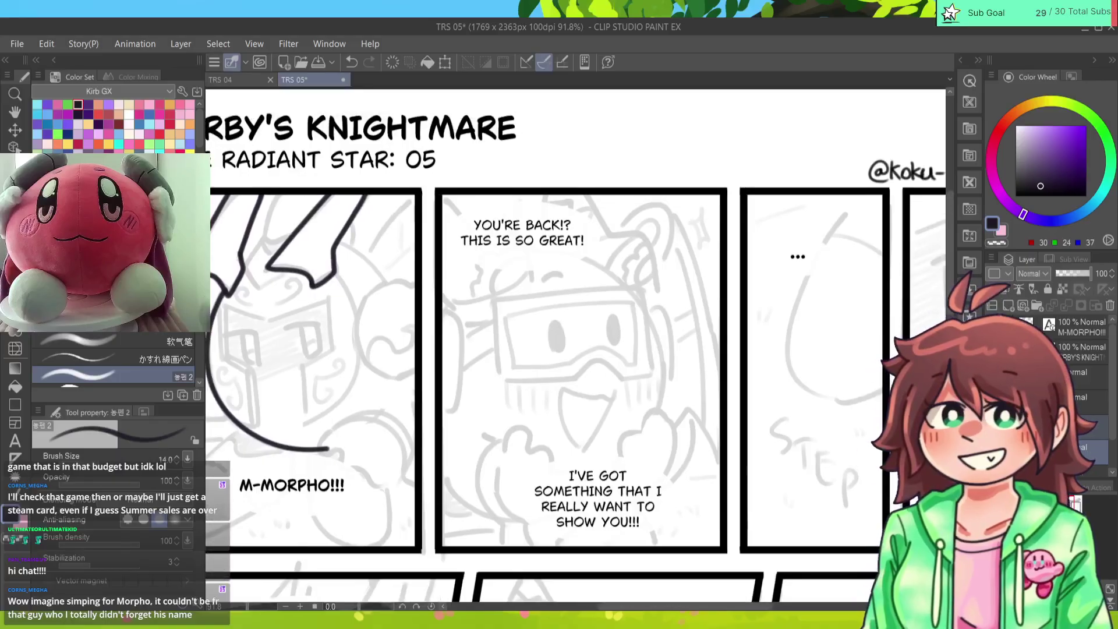
scroll(577, 344, right, 5)
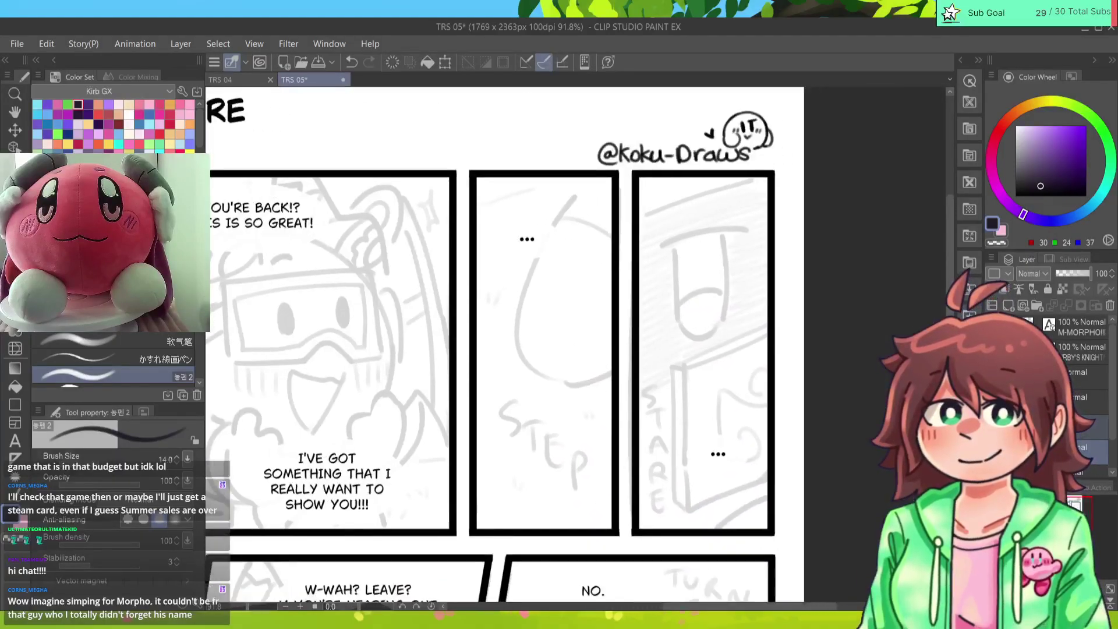
scroll(577, 343, left, 15)
scroll(576, 344, down, 10)
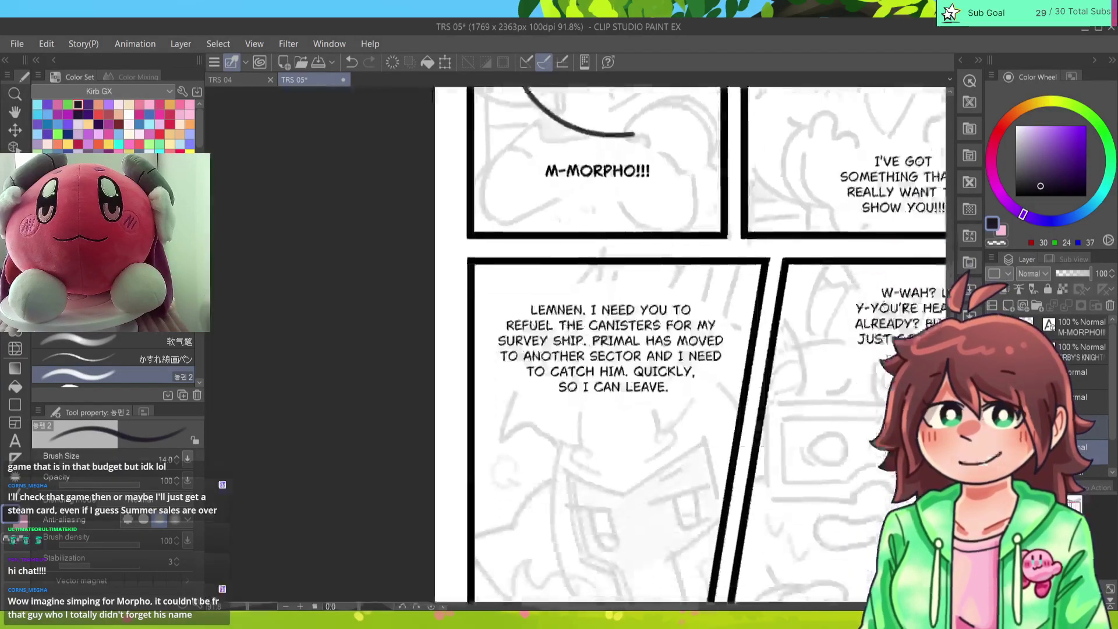
scroll(640, 344, right, 1)
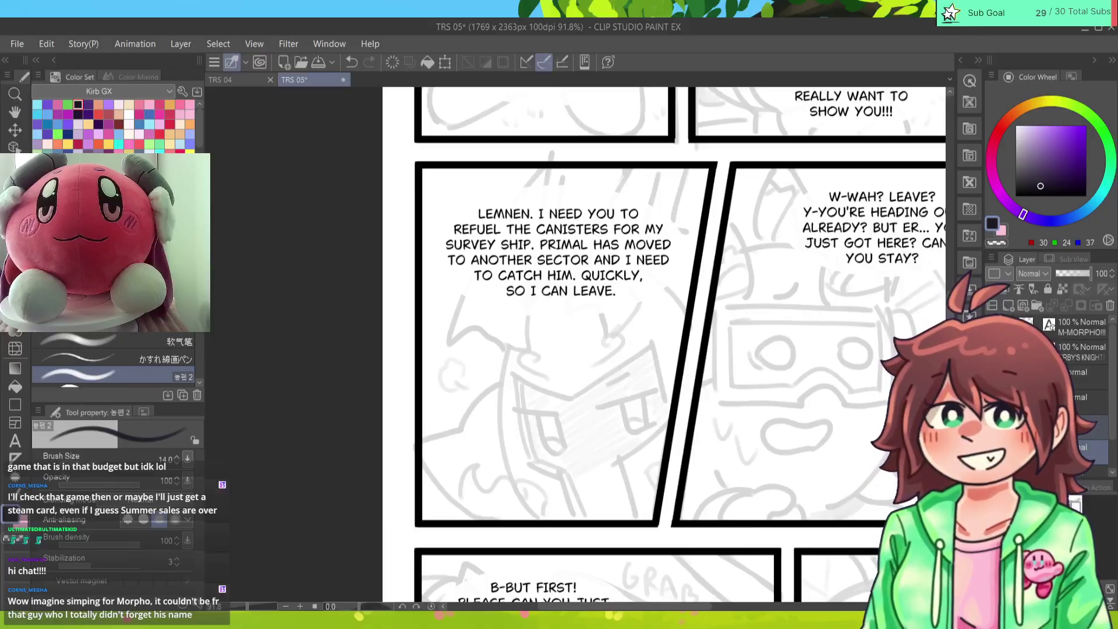
scroll(576, 348, right, 5)
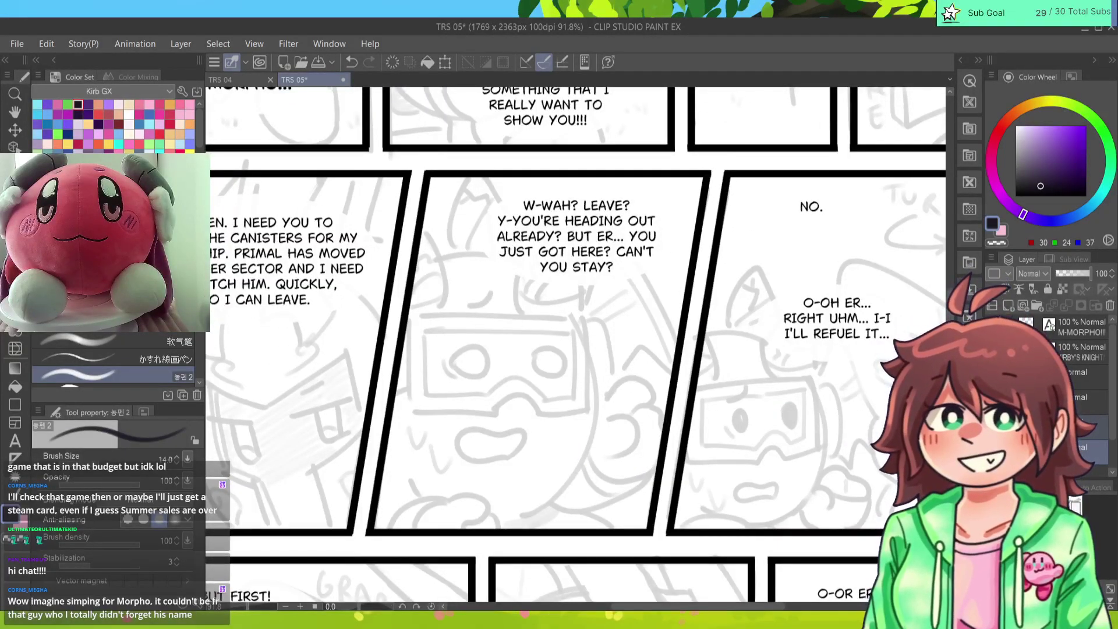
scroll(576, 345, right, 5)
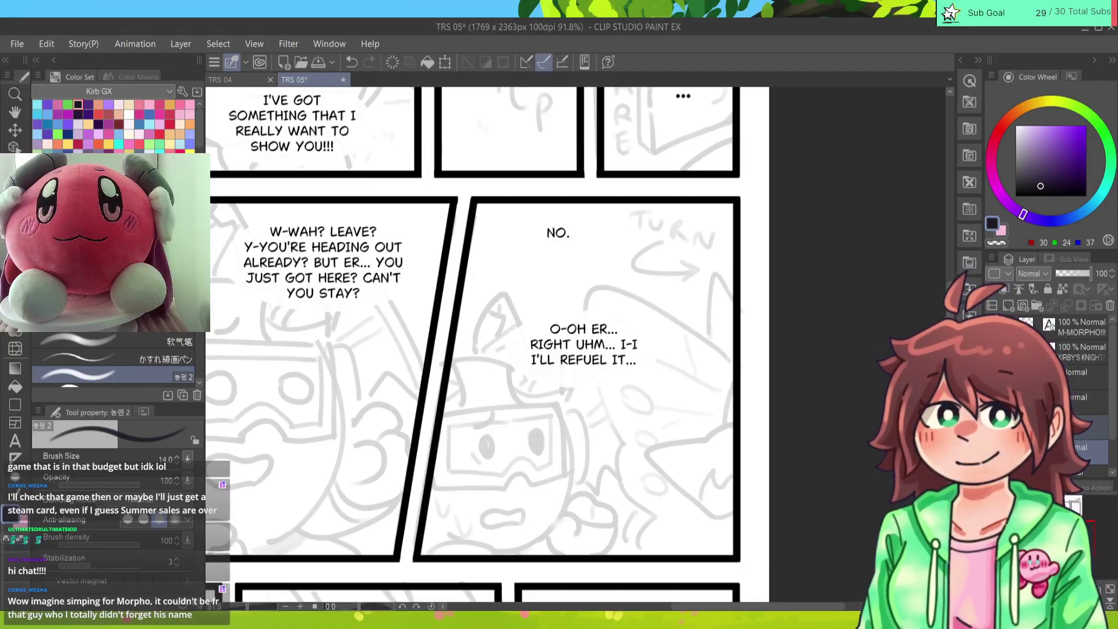
scroll(489, 344, down, 5)
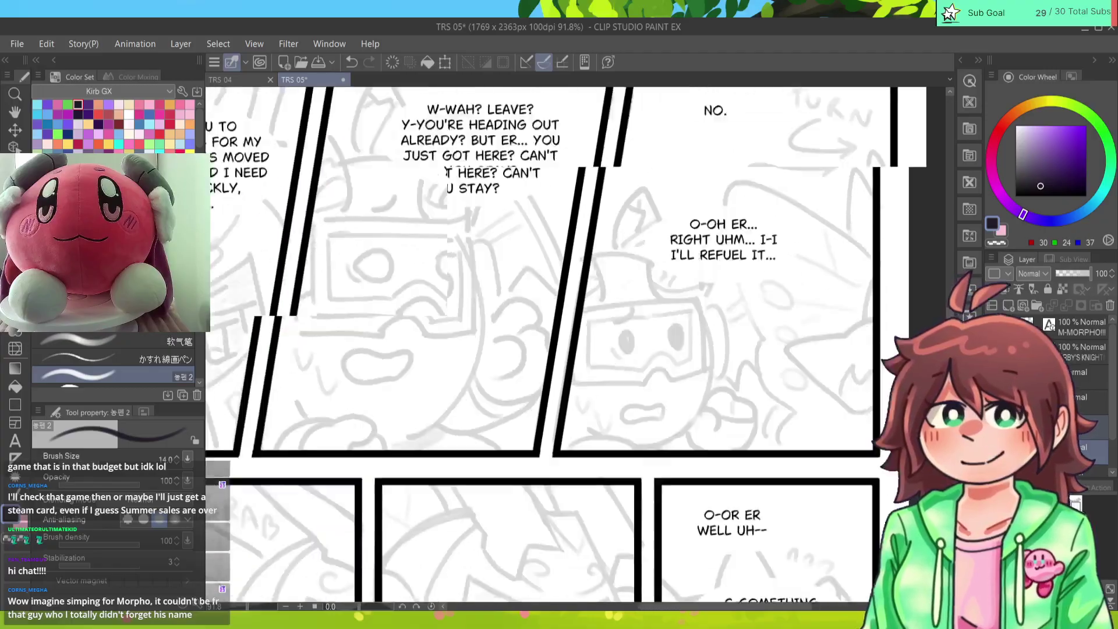
scroll(577, 344, down, 3)
scroll(577, 344, up, 5)
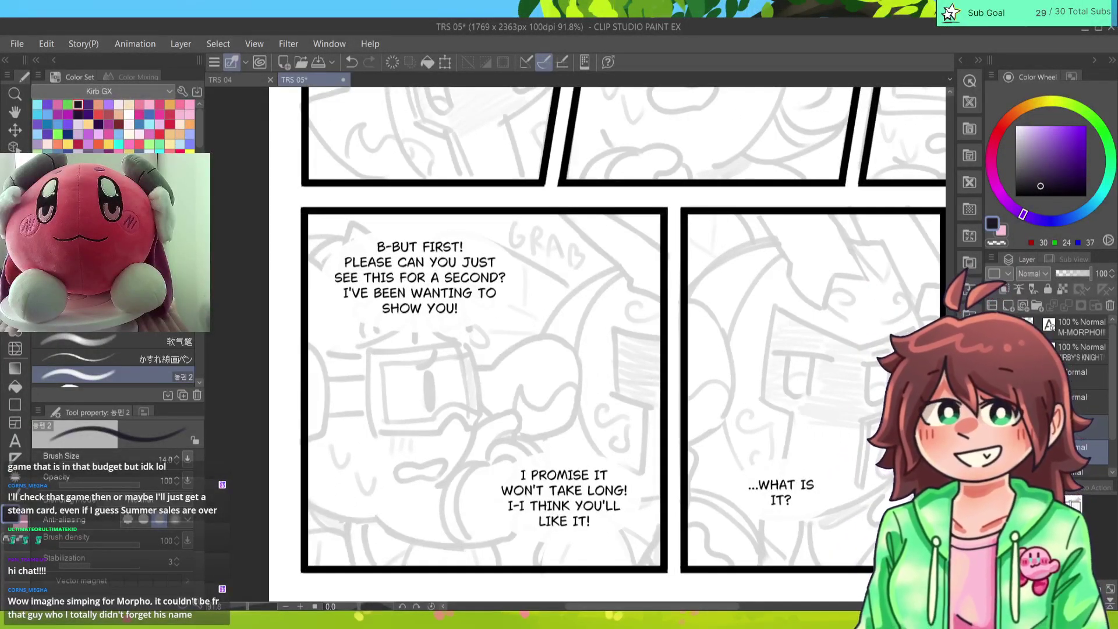
scroll(608, 348, down, 1)
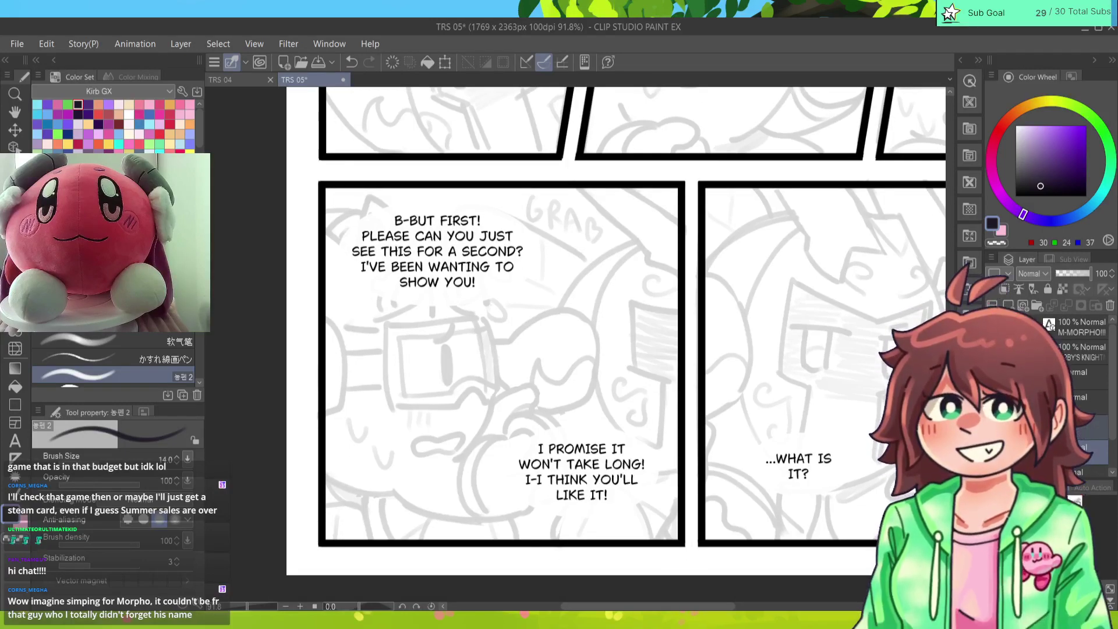
Step: Read the dialogue in the remaining bottom-row panels and look back over the middle row's dialogue
scroll(616, 330, right, 5)
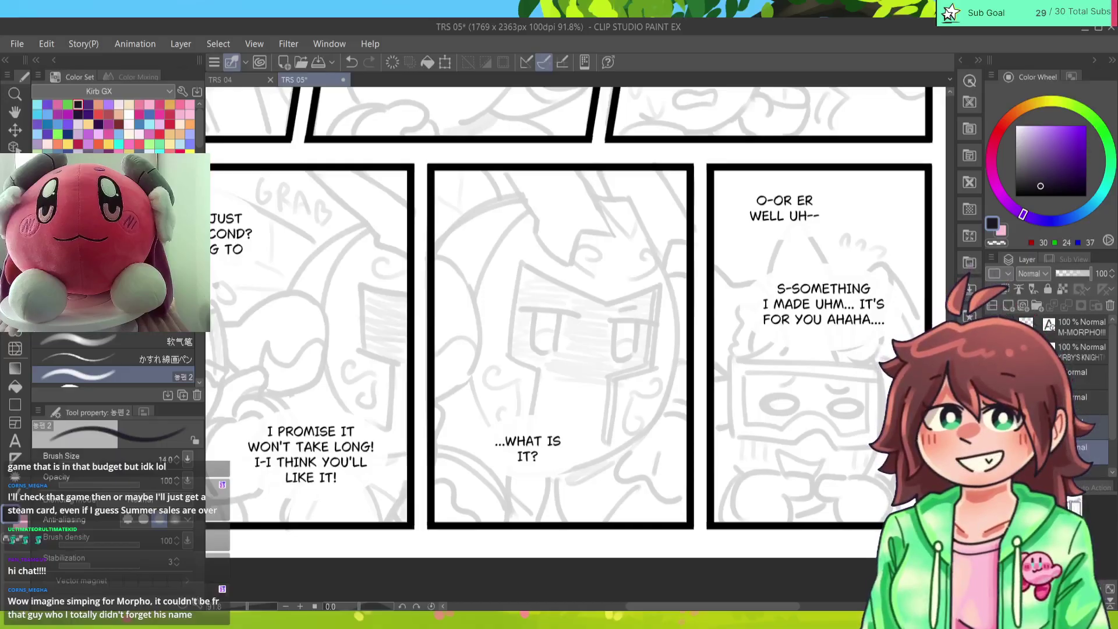
scroll(577, 350, right, 4)
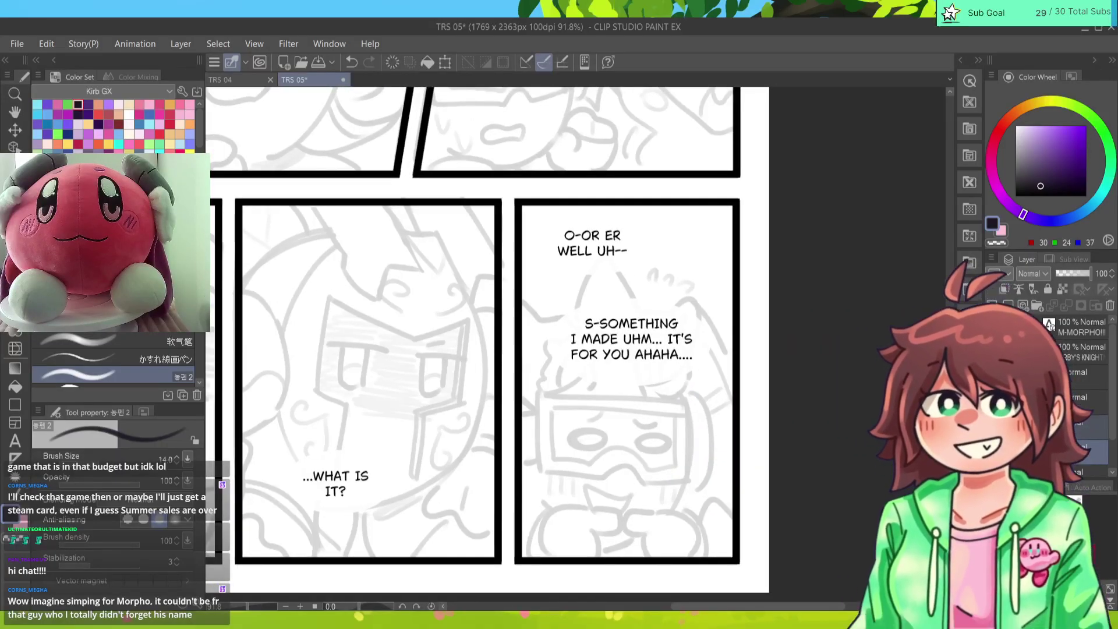
scroll(487, 338, down, 2)
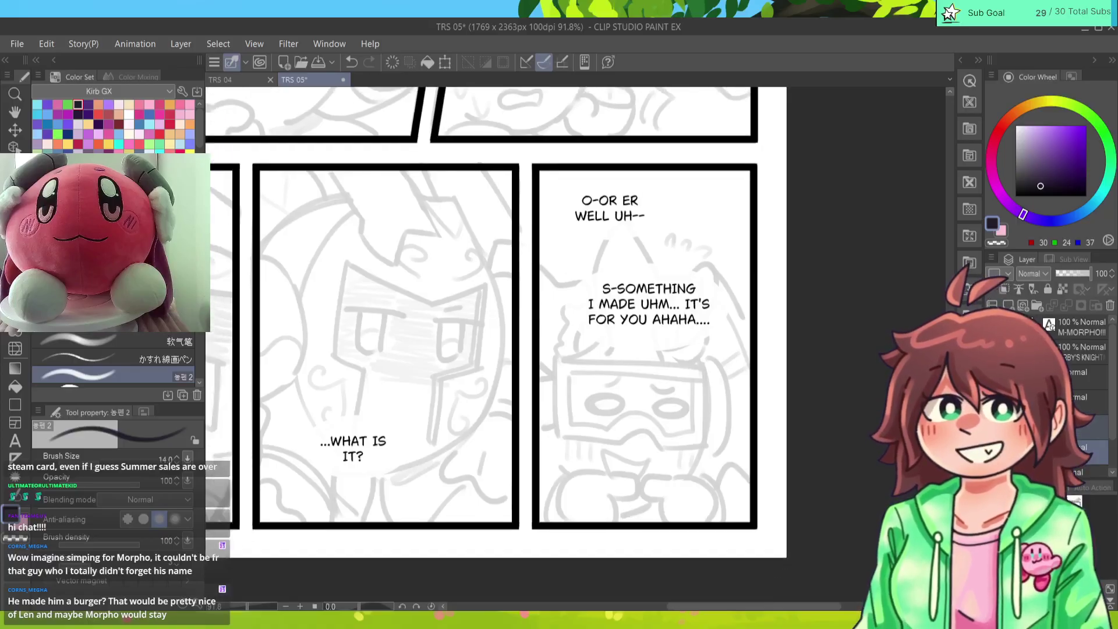
scroll(492, 348, down, 1)
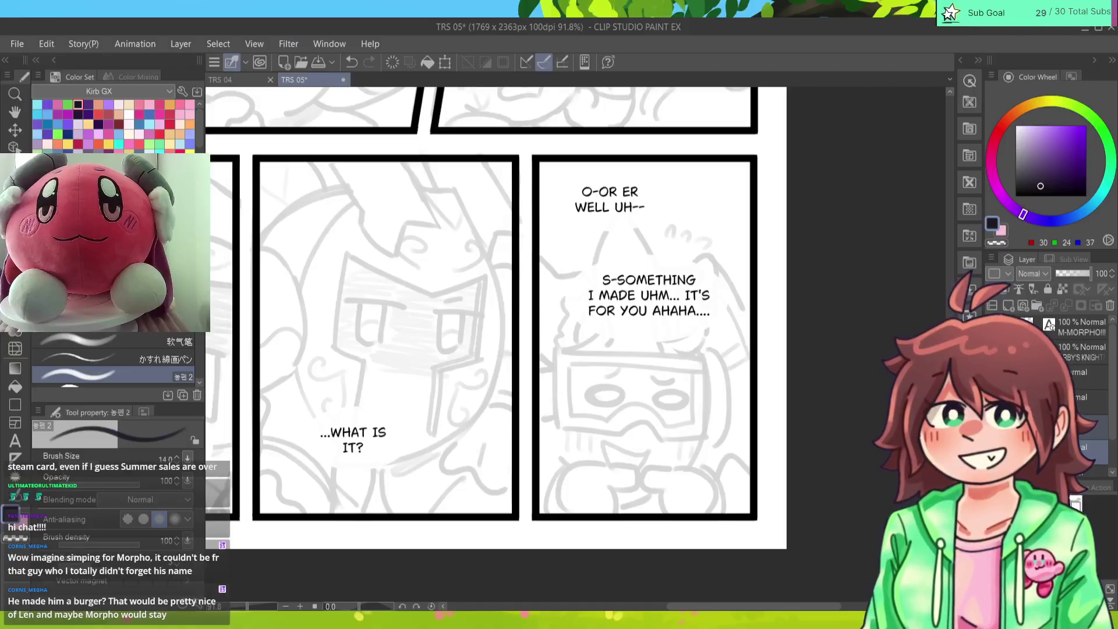
scroll(577, 343, up, 10)
scroll(577, 344, up, 3)
scroll(577, 343, down, 3)
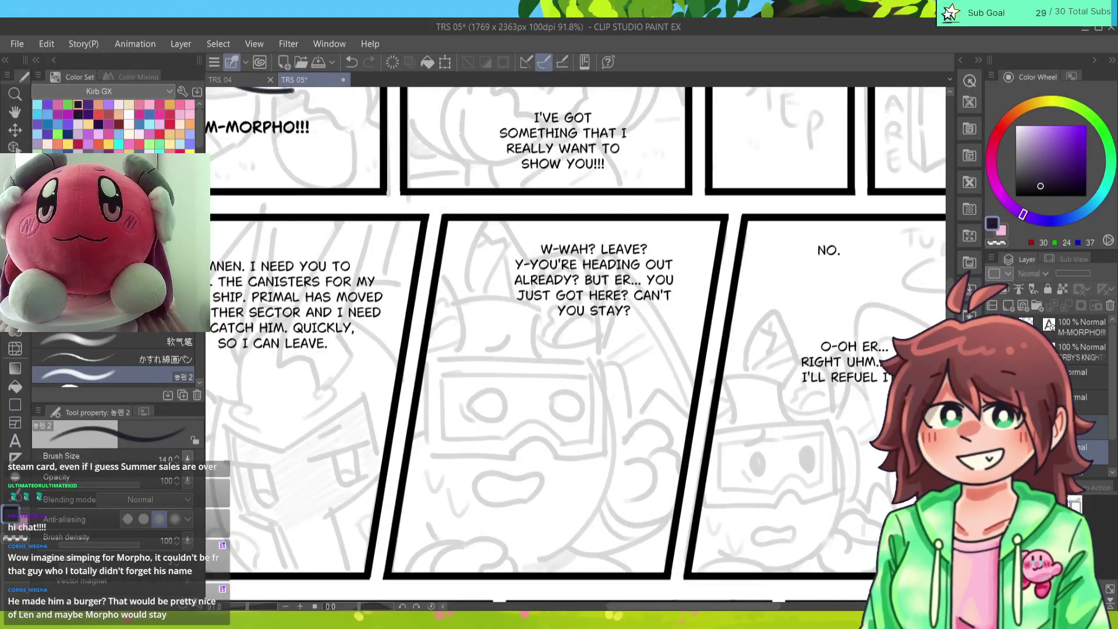
Step: Hide the dialogue text over the sketched panels and return to the masked character in the first panel
drag(993, 326, 992, 352)
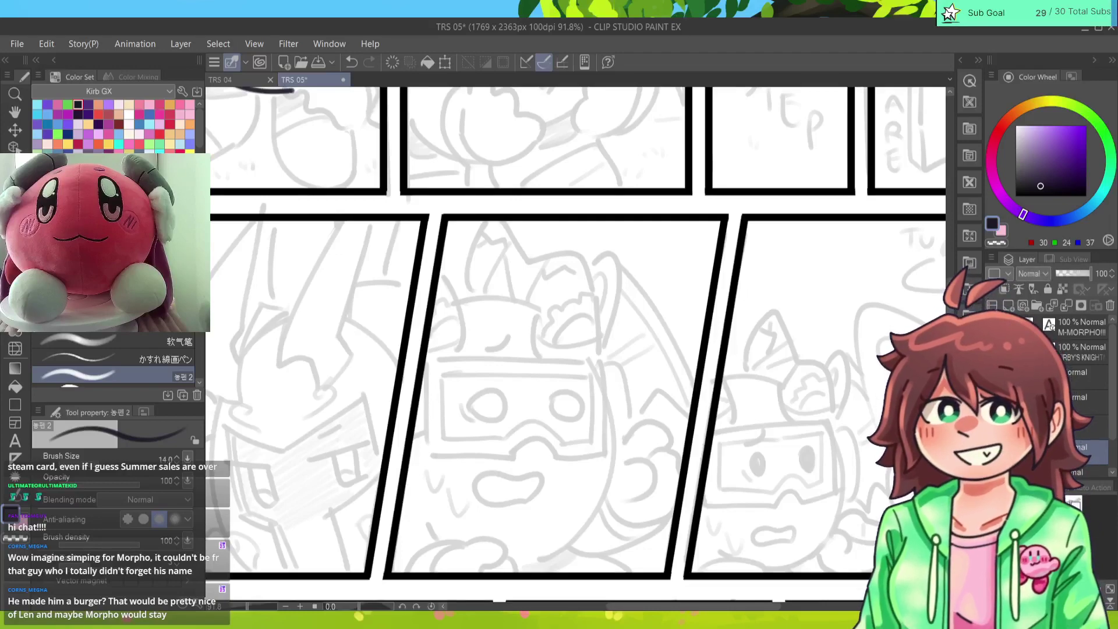
scroll(577, 343, up, 5)
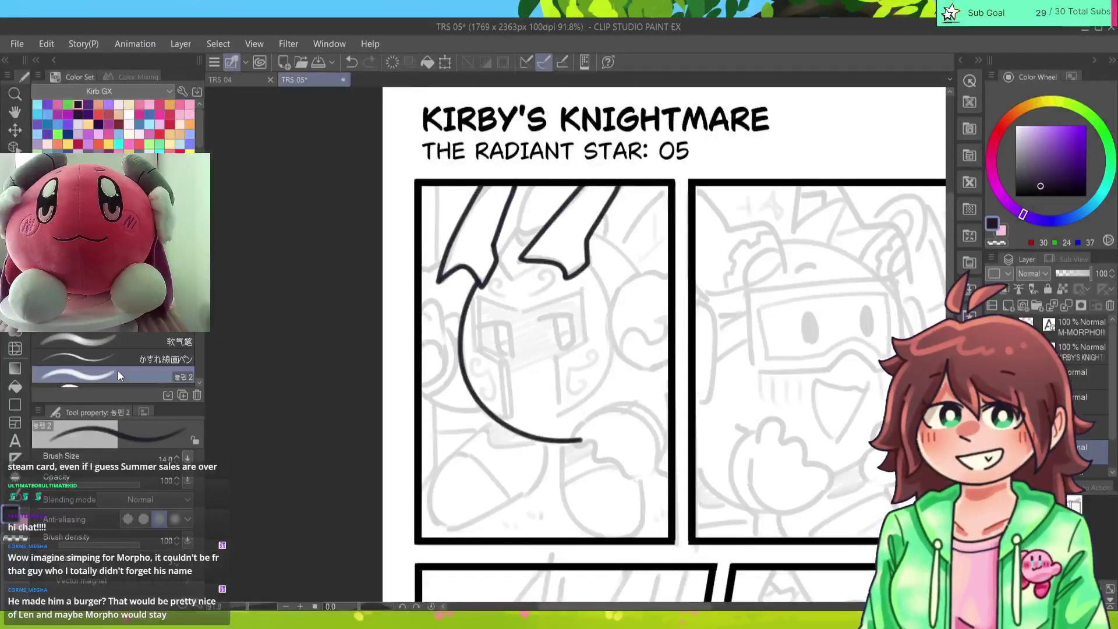
scroll(664, 343, up, 1)
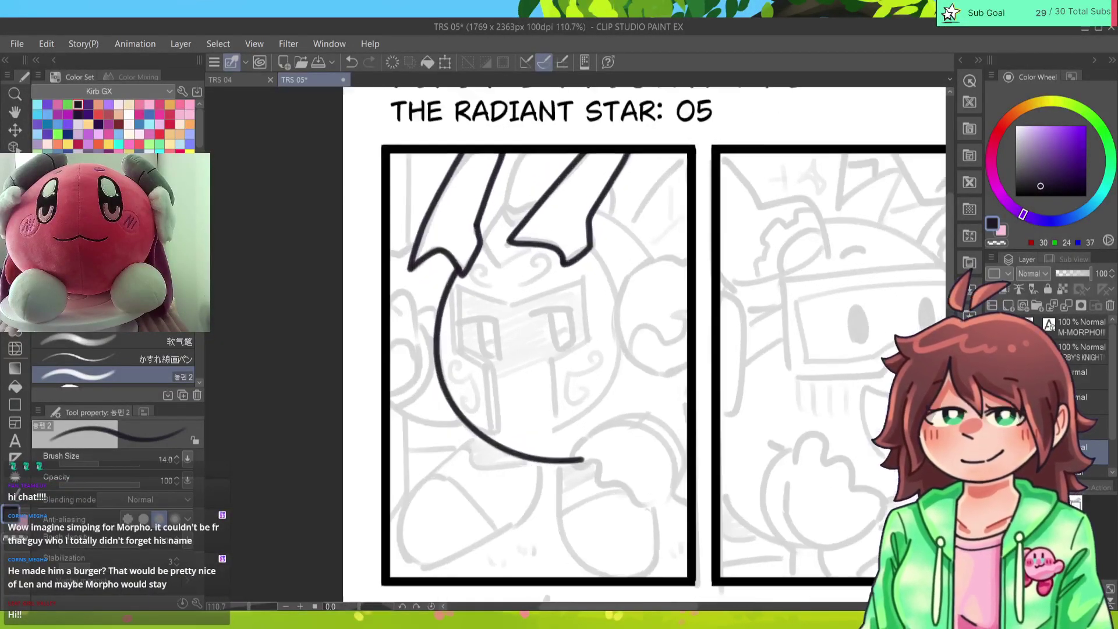
scroll(658, 348, up, 1)
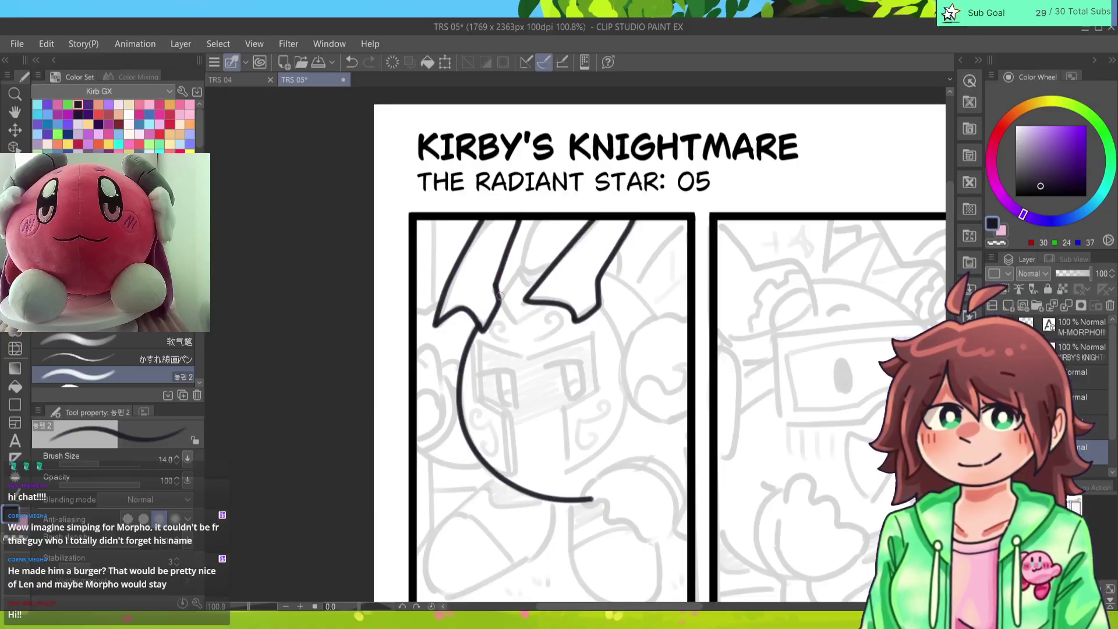
Step: Ink the mask's pointed crest between the horns and the two curled ornaments on its forehead
mouse_move(520, 269)
mouse_down()
mouse_move(554, 262)
mouse_move(509, 316)
mouse_move(533, 344)
mouse_move(556, 316)
mouse_move(559, 328)
mouse_move(499, 327)
mouse_up()
key(ctrl+z)
key(ctrl+z)
key(ctrl+z)
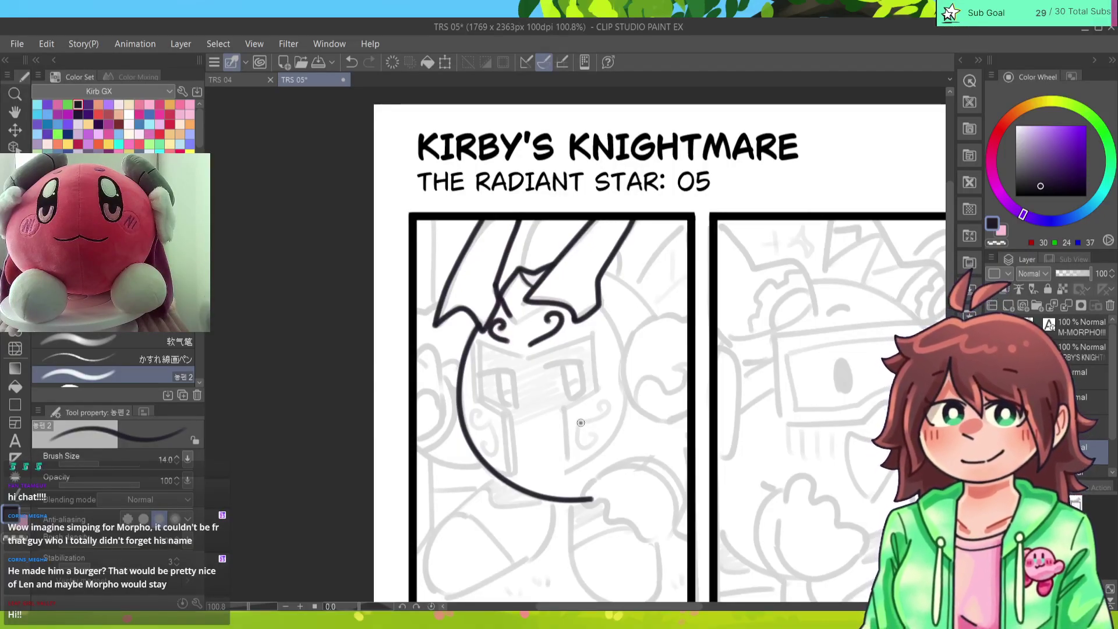
Step: Ink the curled ornaments on the mask's right and left cheeks
mouse_move(581, 423)
mouse_down()
mouse_move(606, 402)
mouse_move(587, 445)
mouse_move(595, 431)
mouse_up()
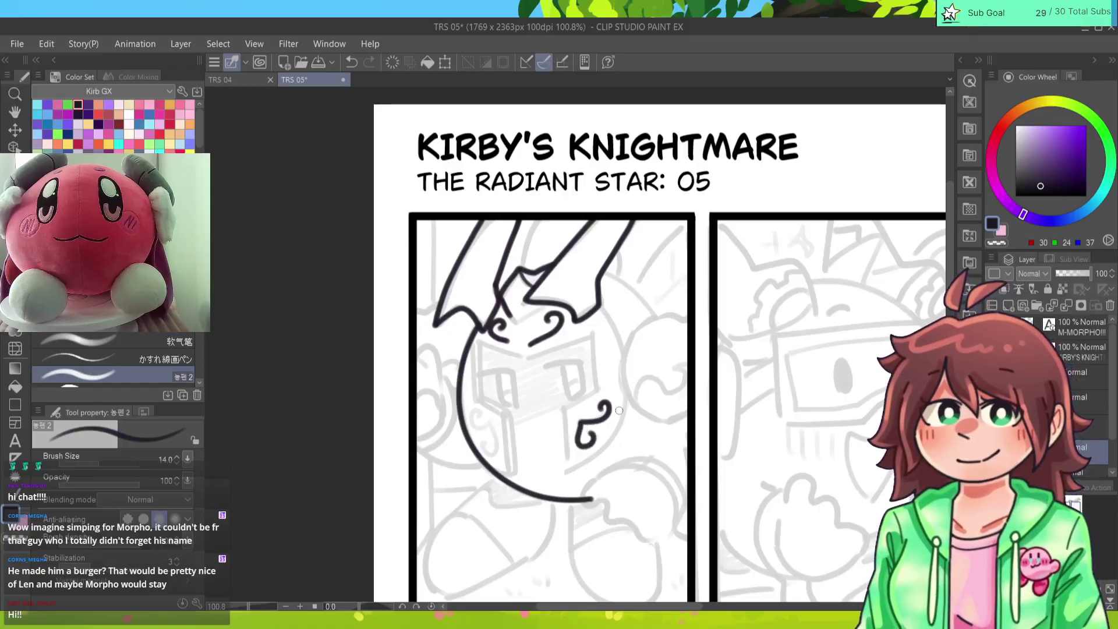
mouse_move(490, 424)
mouse_down()
mouse_move(475, 415)
mouse_move(489, 453)
mouse_up()
key(ctrl+z)
key(ctrl+z)
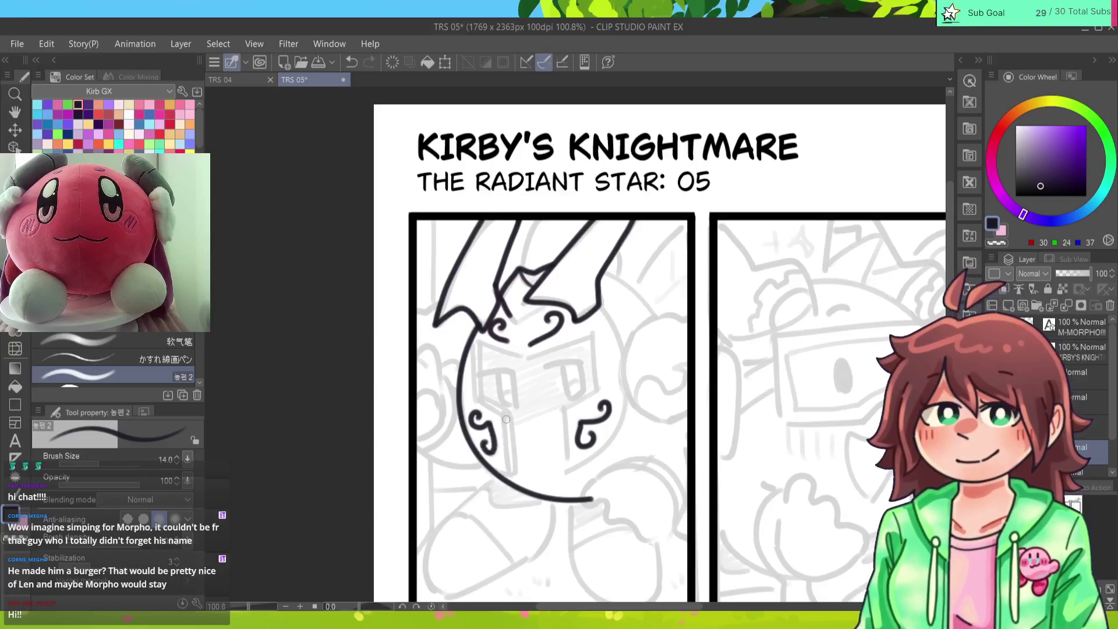
Step: Ink the visor opening's upper right side and its V-shaped top edge in the first panel
drag(593, 338, 594, 391)
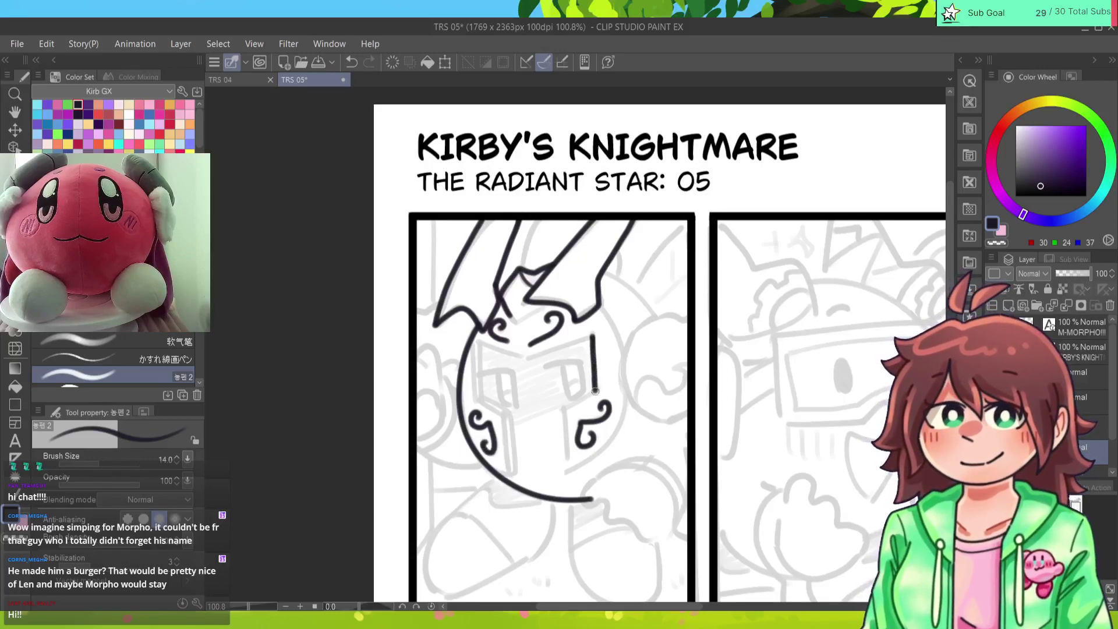
scroll(571, 341, up, 1)
scroll(578, 350, up, 2)
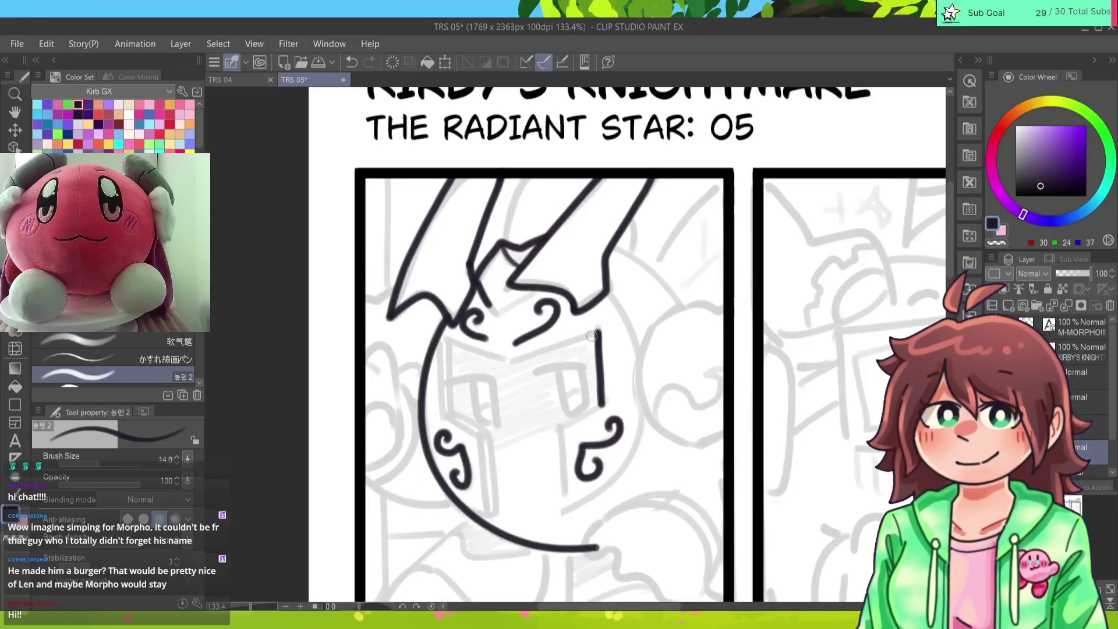
drag(587, 336, 512, 368)
key(ctrl+z)
drag(597, 333, 515, 362)
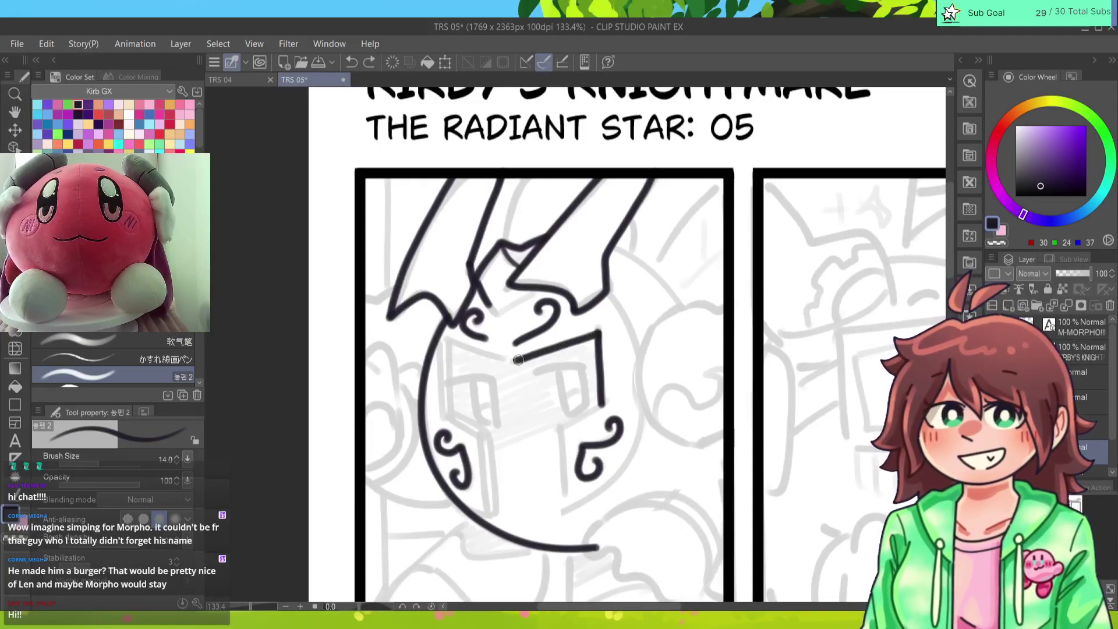
drag(448, 338, 515, 363)
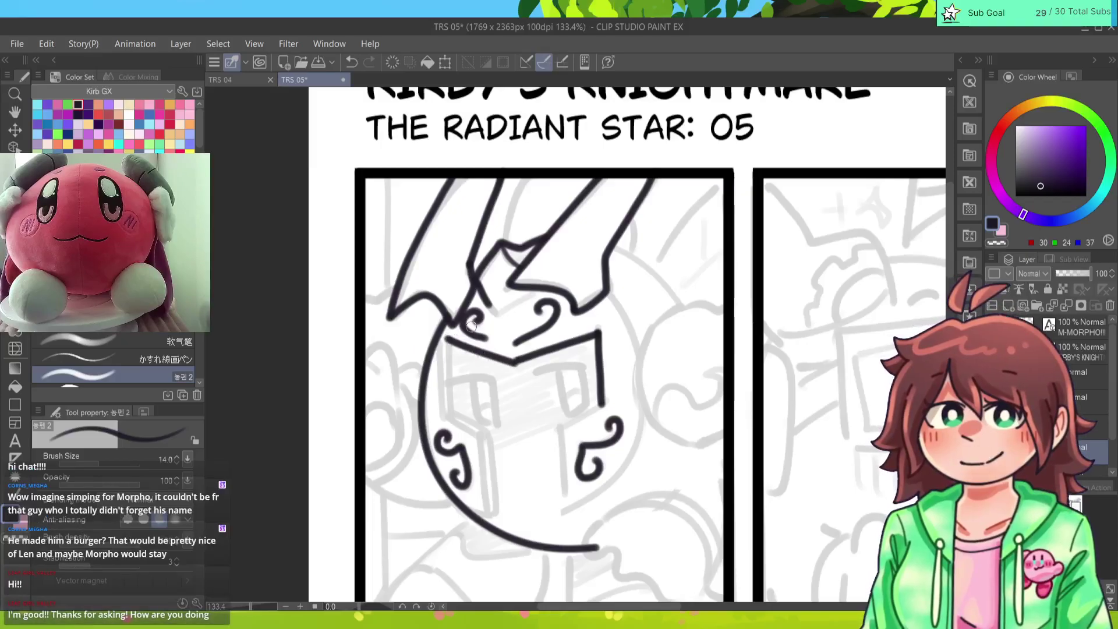
key(ctrl+z)
drag(444, 337, 518, 361)
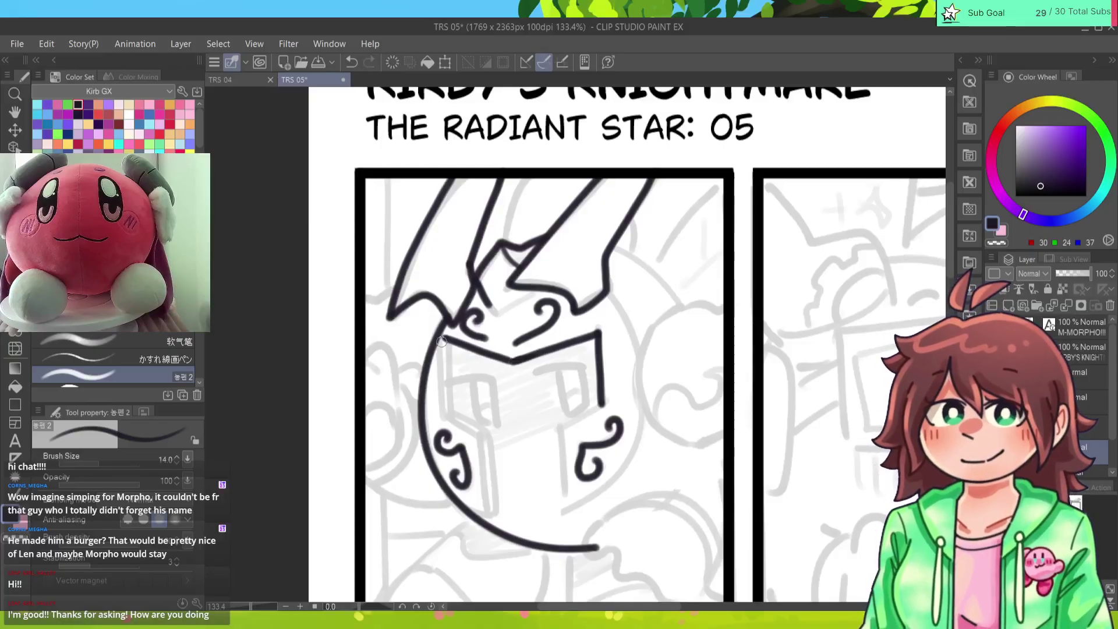
Step: Ink the visor opening's stepped left side down to the chin, with a parallel inner line for thickness
mouse_move(442, 338)
mouse_down()
mouse_move(443, 414)
mouse_move(483, 437)
mouse_move(488, 514)
mouse_up()
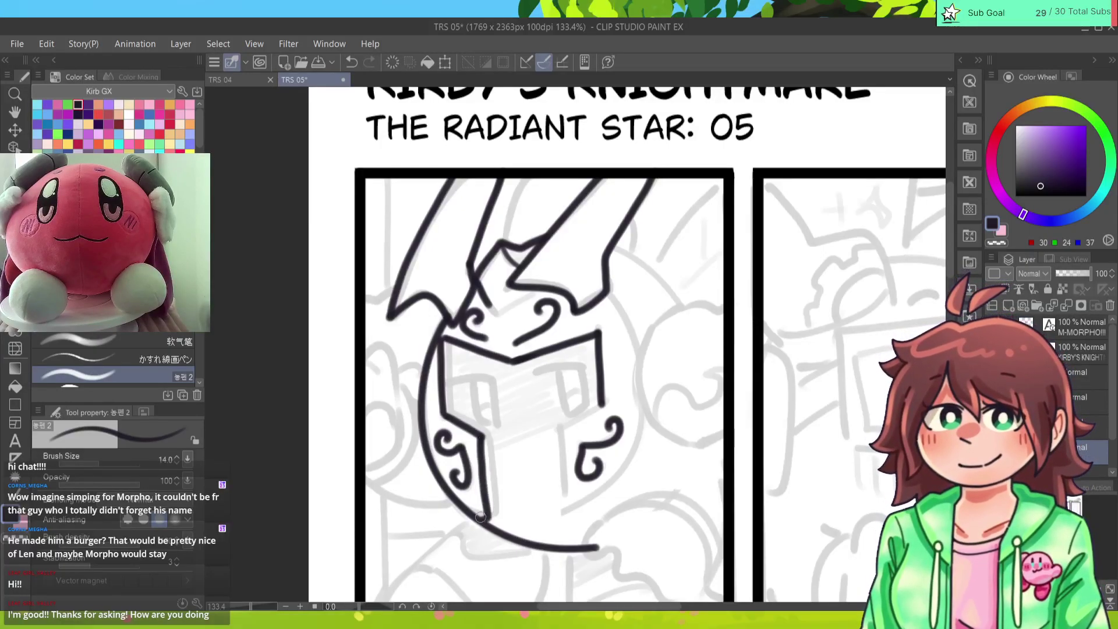
key(ctrl+z)
drag(482, 438, 489, 521)
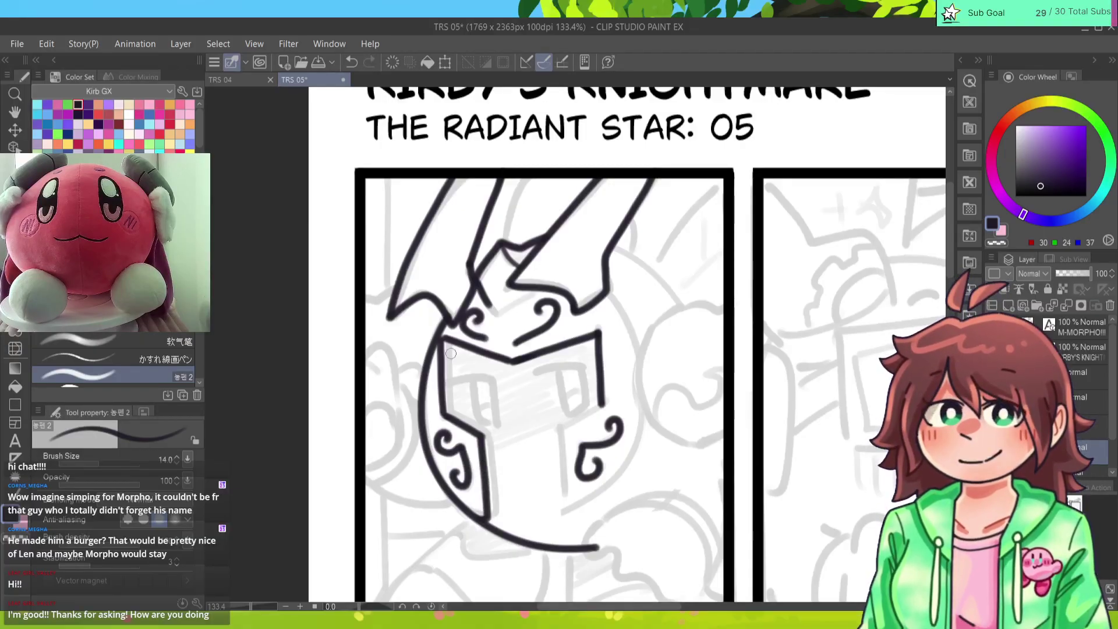
mouse_move(451, 347)
mouse_down()
mouse_move(454, 411)
mouse_move(445, 414)
mouse_move(449, 397)
mouse_move(488, 434)
mouse_move(490, 400)
mouse_move(499, 523)
mouse_up()
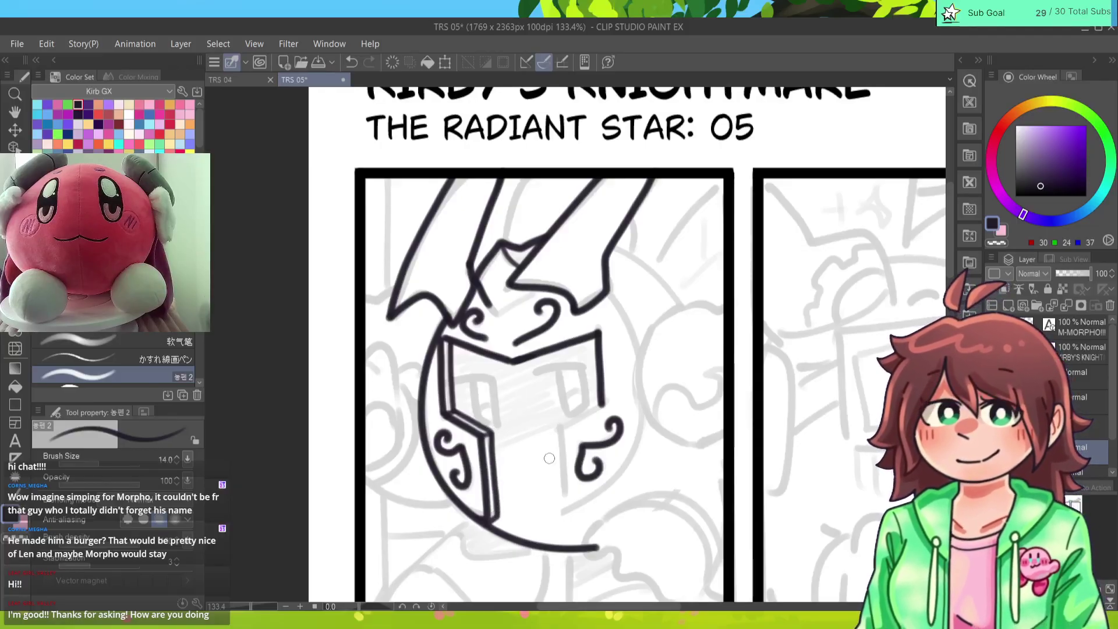
Step: Ink the visor opening's stepped lower right edge and the curved outer edge of the mask's right cheek
drag(558, 426, 565, 514)
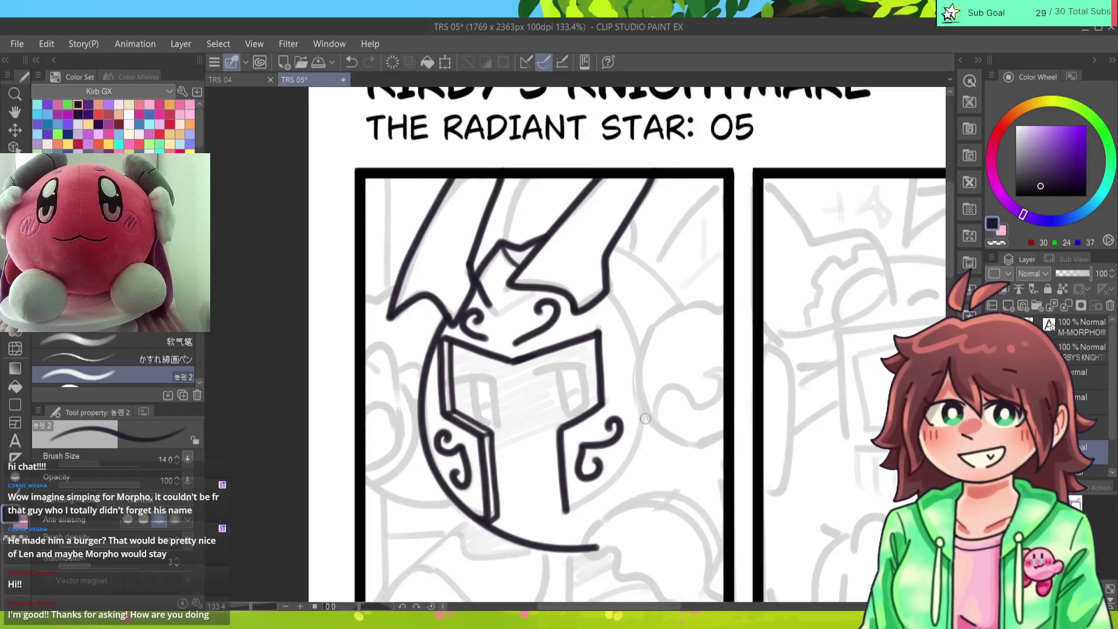
mouse_move(644, 414)
mouse_down()
mouse_move(623, 474)
mouse_move(576, 509)
mouse_move(638, 441)
mouse_up()
key(ctrl+z)
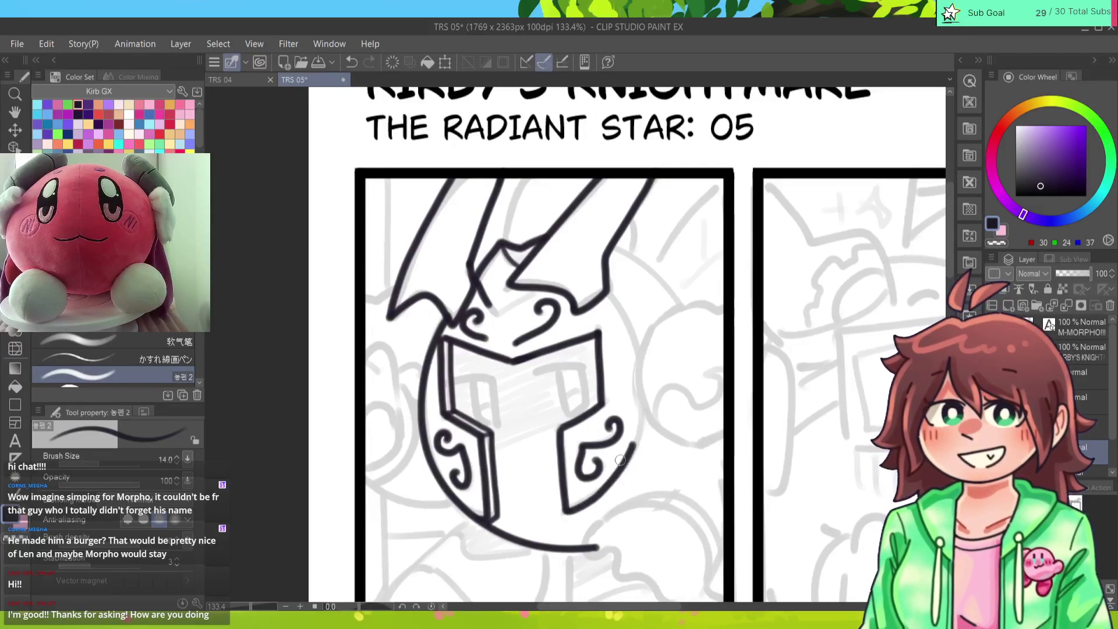
key(ctrl+z)
mouse_move(568, 516)
mouse_down()
mouse_move(633, 442)
mouse_move(568, 518)
mouse_up()
key(ctrl+z)
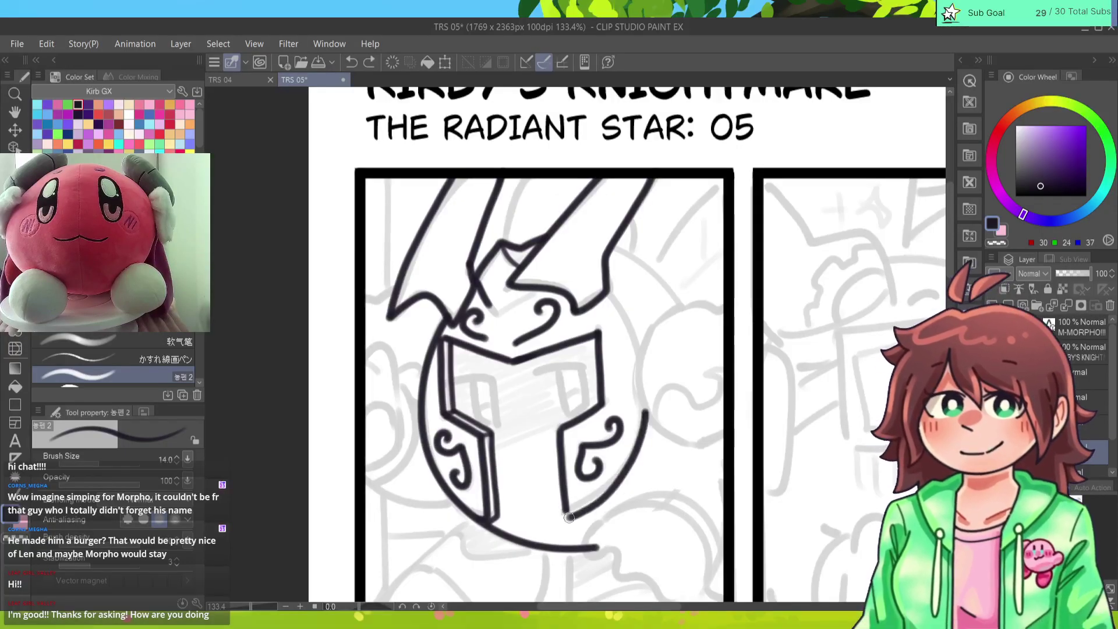
key(ctrl+z)
mouse_move(645, 408)
mouse_down()
mouse_move(621, 477)
mouse_move(557, 518)
mouse_up()
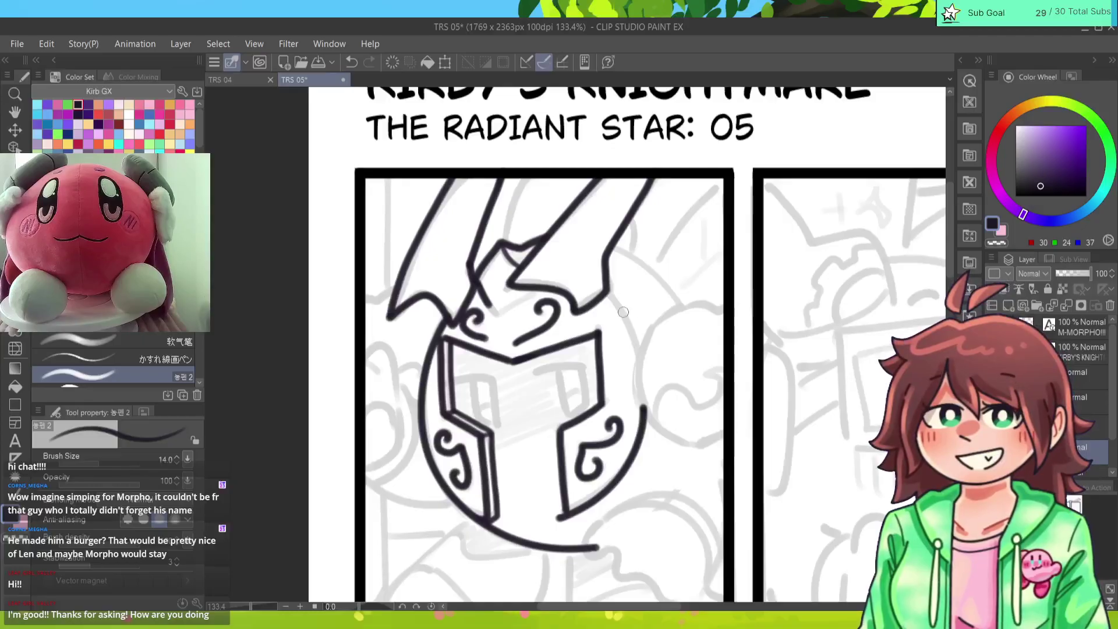
Step: Ink the mask's upper right outline from the right horn's base down to the sketched raised hand
drag(607, 290, 639, 359)
key(ctrl+z)
drag(608, 290, 641, 354)
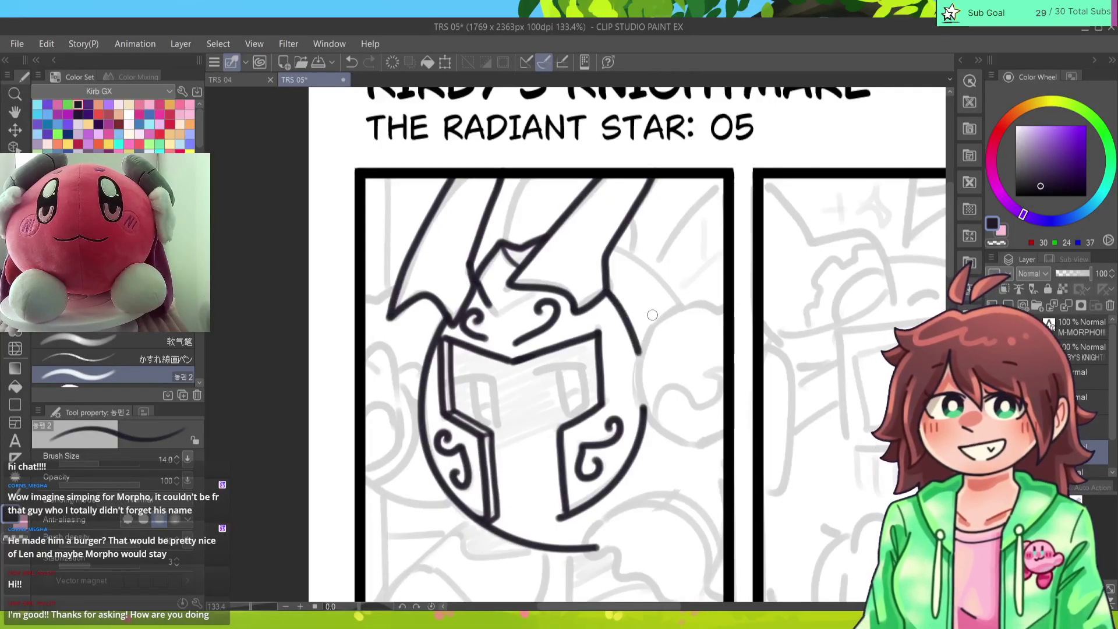
Step: Clean up the right cheek piece's lower tip and inner edge, and trim the face's bottom curve at the glove
key(e)
mouse_move(557, 511)
mouse_down()
mouse_move(556, 483)
mouse_move(560, 524)
mouse_up()
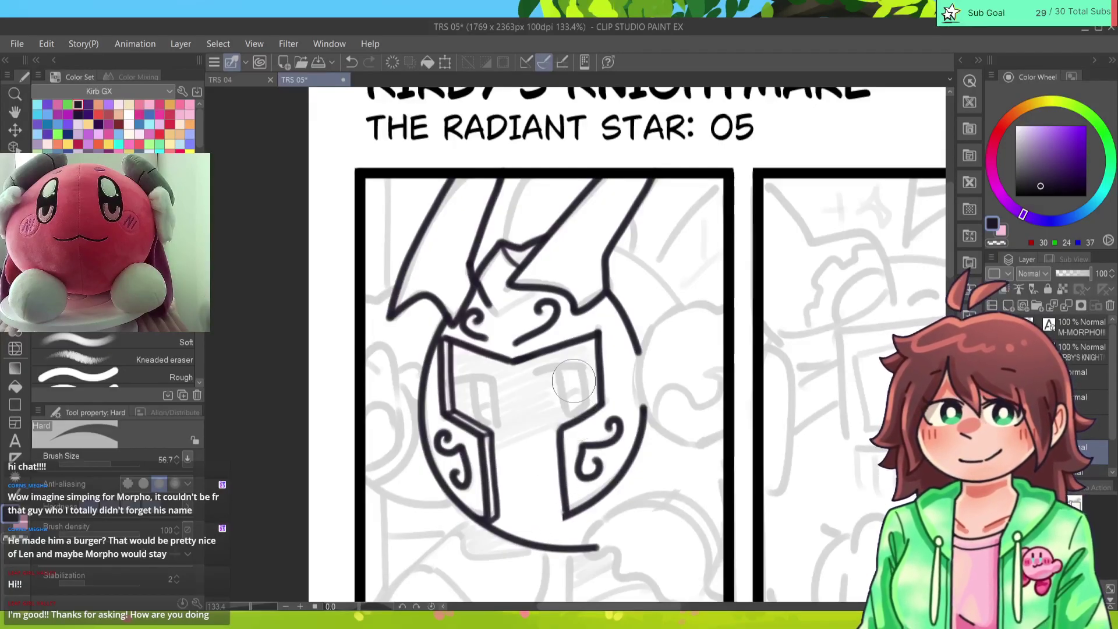
drag(575, 345, 565, 345)
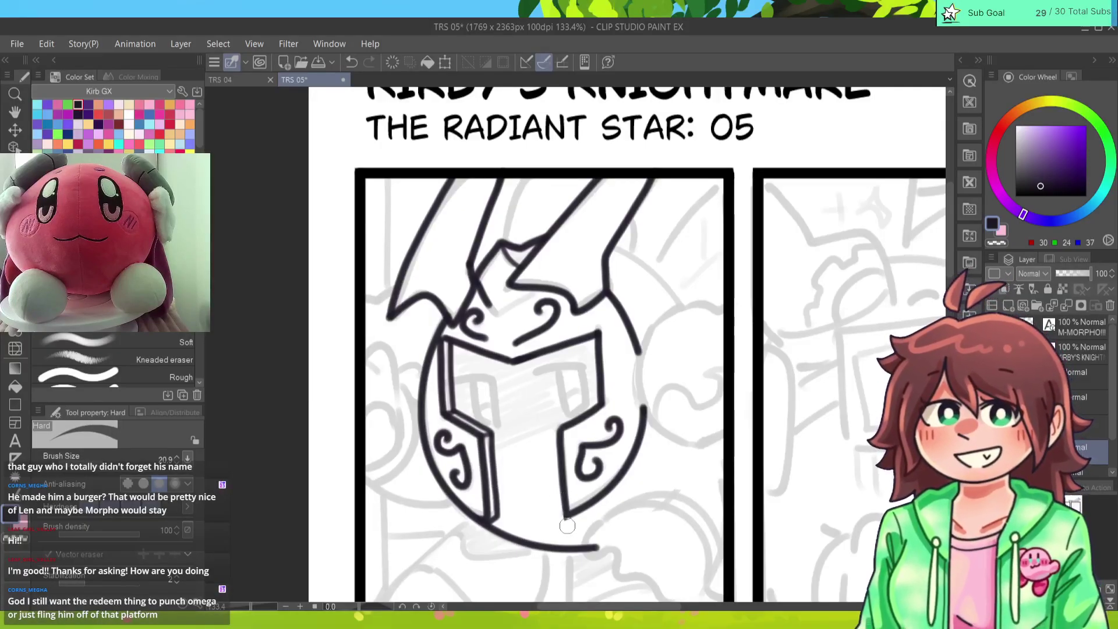
key(p)
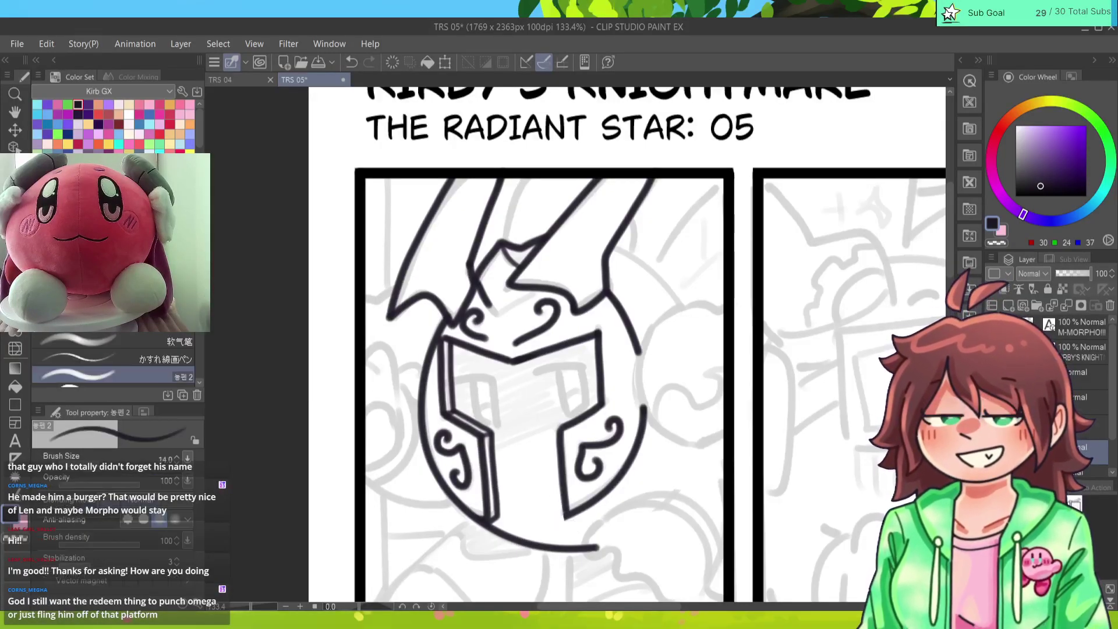
drag(566, 516, 560, 450)
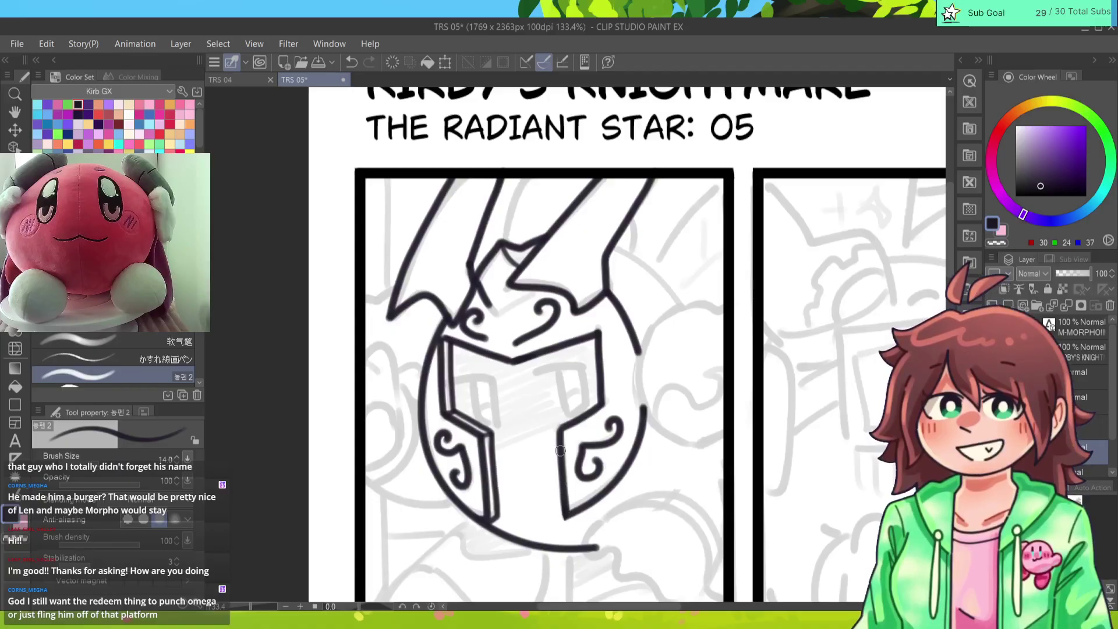
key(e)
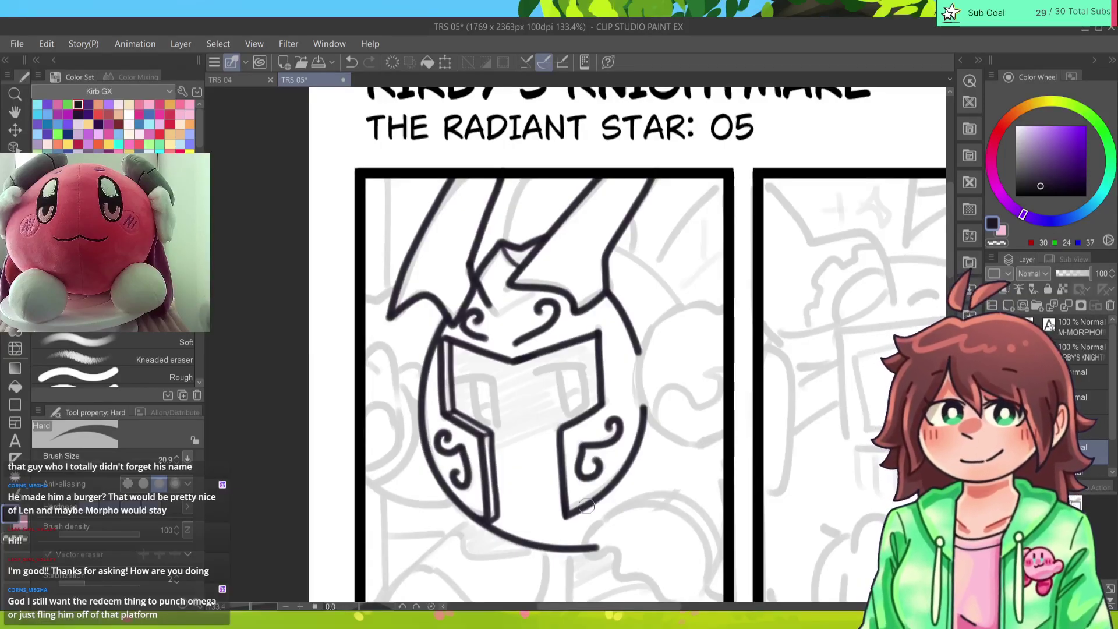
mouse_move(587, 507)
mouse_down()
mouse_move(593, 547)
mouse_move(600, 542)
mouse_up()
key(p)
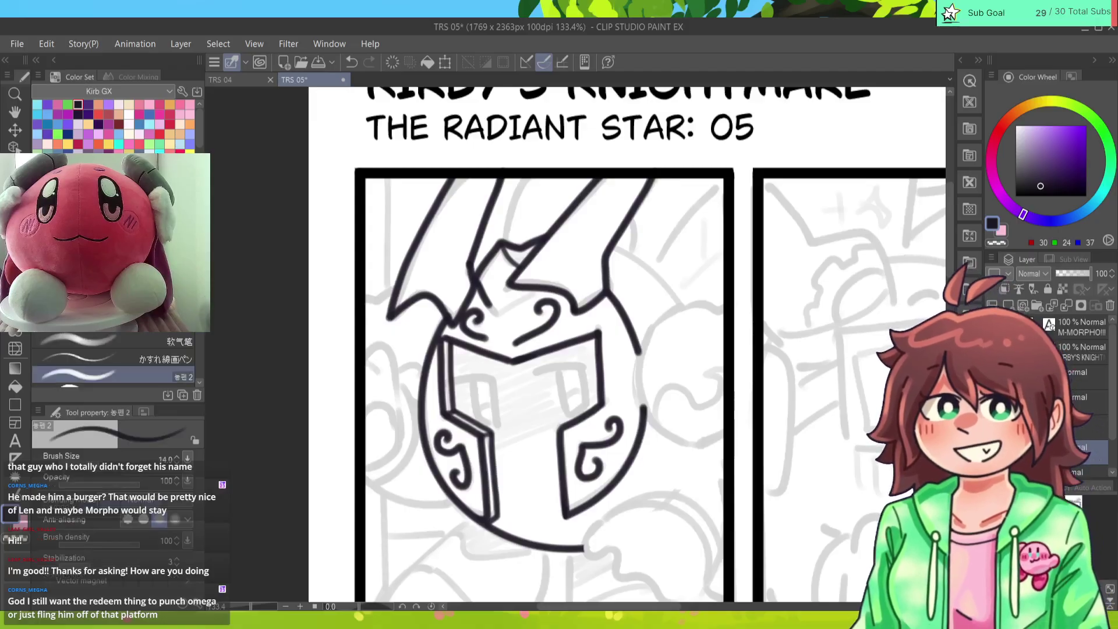
Step: Ink the wavy lower left edge of the rounded shape beneath the mask's right cheek
scroll(628, 344, down, 3)
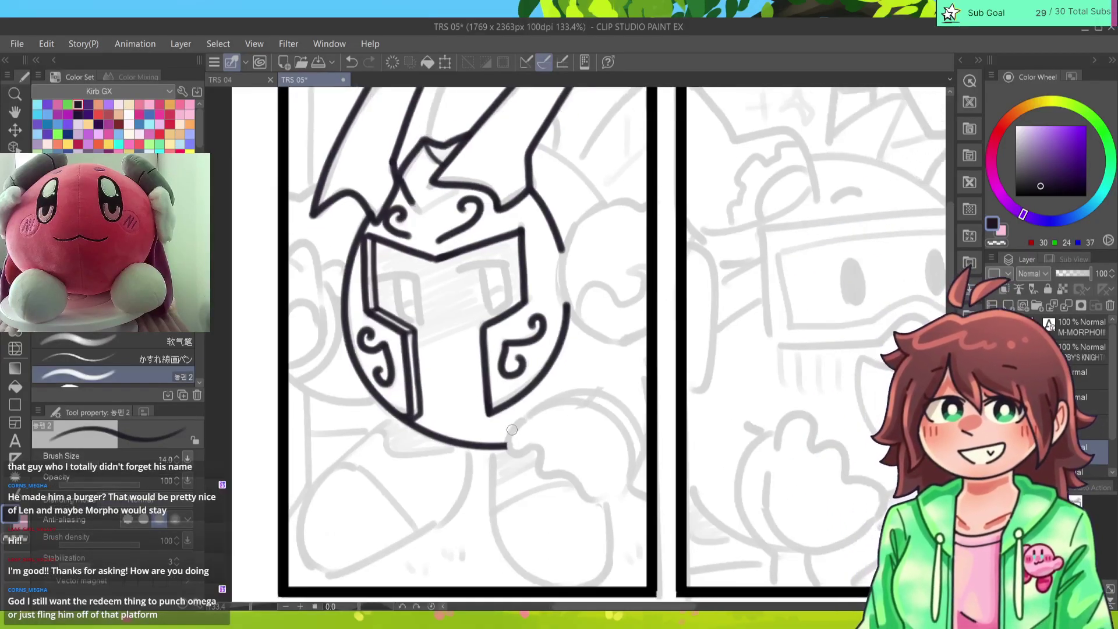
mouse_move(524, 423)
mouse_down()
mouse_move(522, 452)
mouse_move(543, 477)
mouse_move(575, 479)
mouse_move(601, 500)
mouse_up()
key(ctrl+z)
key(ctrl+z)
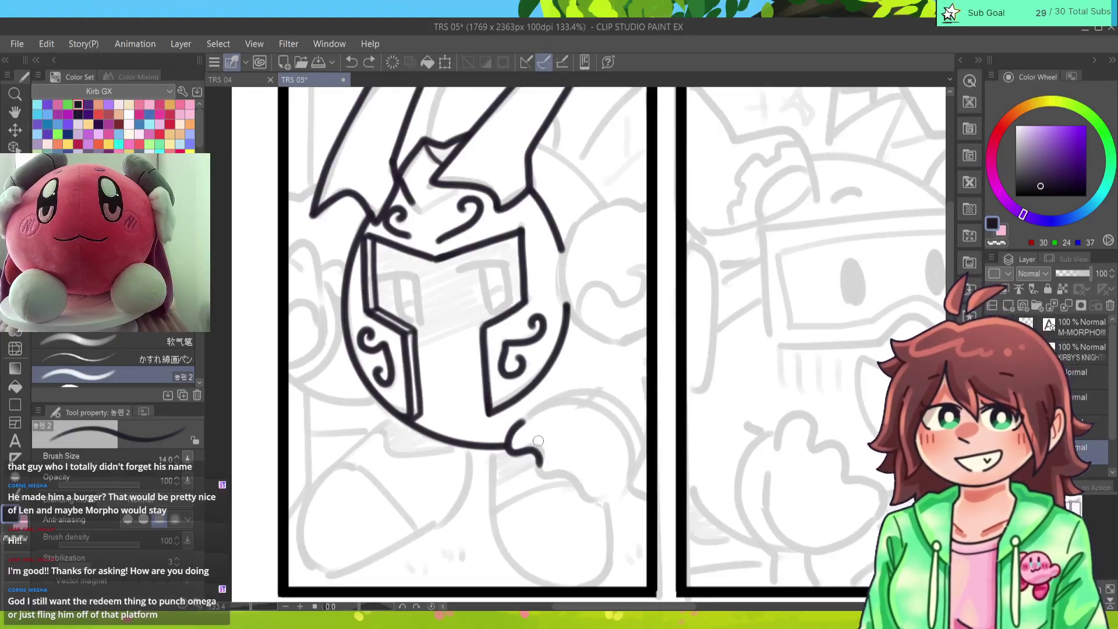
mouse_move(526, 418)
mouse_down()
mouse_move(510, 446)
mouse_move(535, 448)
mouse_move(583, 498)
mouse_move(624, 499)
mouse_up()
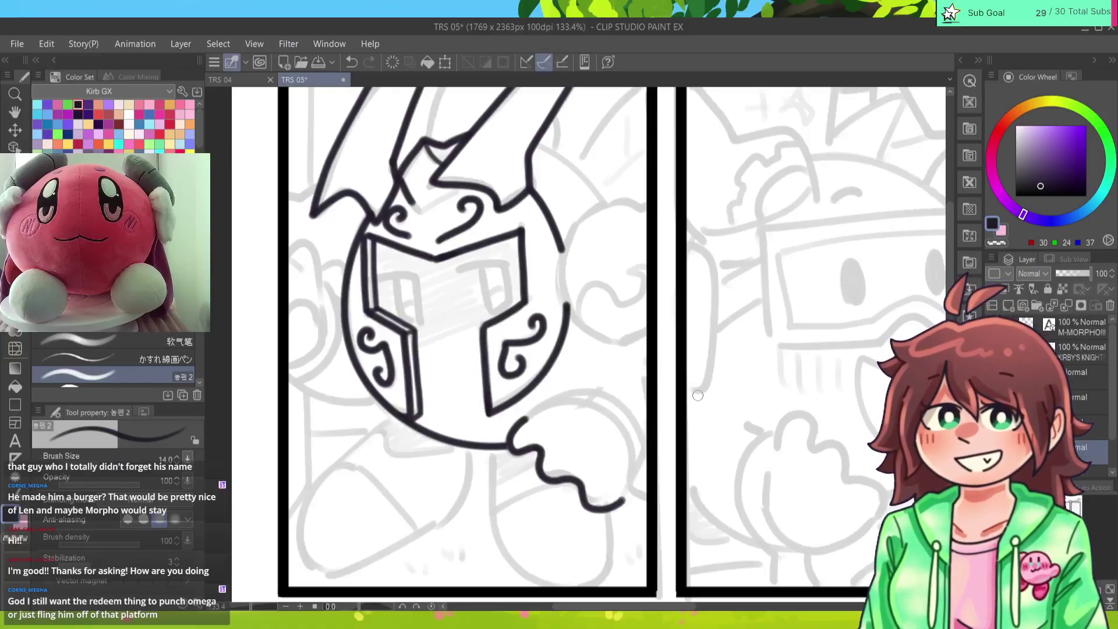
key(e)
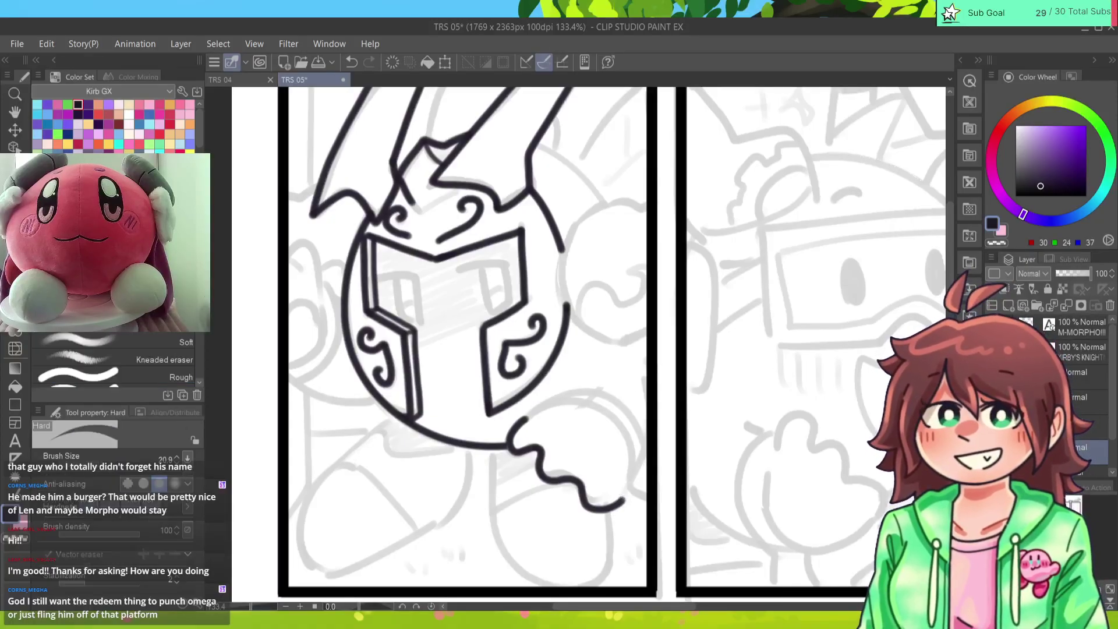
Step: Ink the glove's right side and rounded top, its second curved cuff line, and the short tick above the cuff
mouse_move(574, 504)
mouse_down()
mouse_move(604, 517)
mouse_move(636, 488)
mouse_move(606, 513)
mouse_move(579, 515)
mouse_move(571, 473)
mouse_move(602, 508)
mouse_move(648, 438)
mouse_up()
key(p)
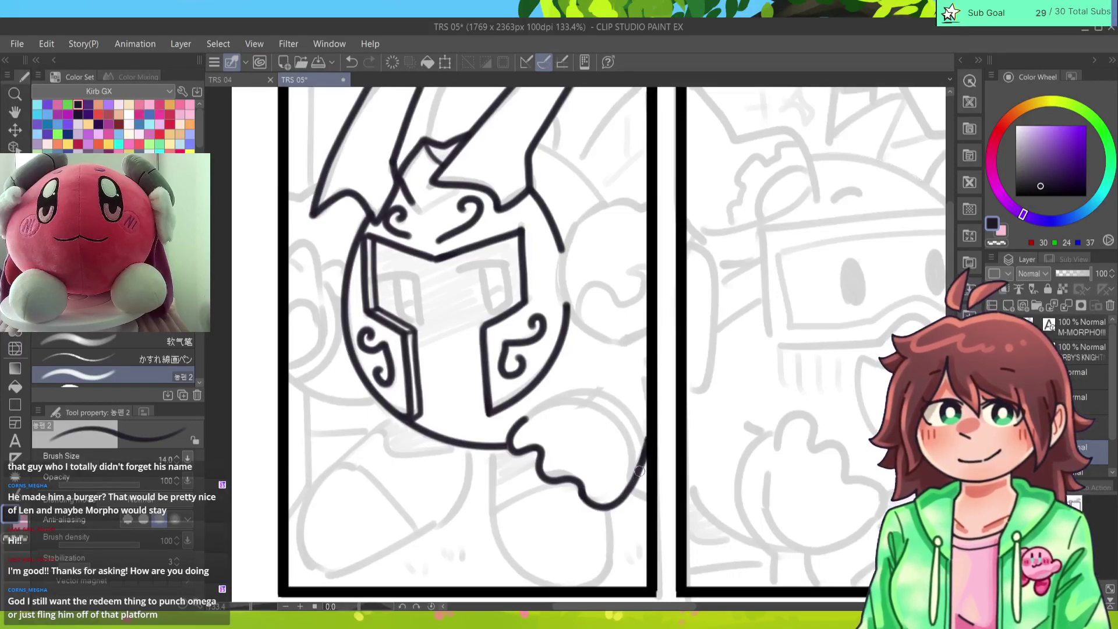
mouse_move(641, 460)
mouse_down()
mouse_move(577, 401)
mouse_move(521, 414)
mouse_up()
mouse_move(643, 457)
mouse_down()
mouse_move(613, 399)
mouse_move(542, 403)
mouse_up()
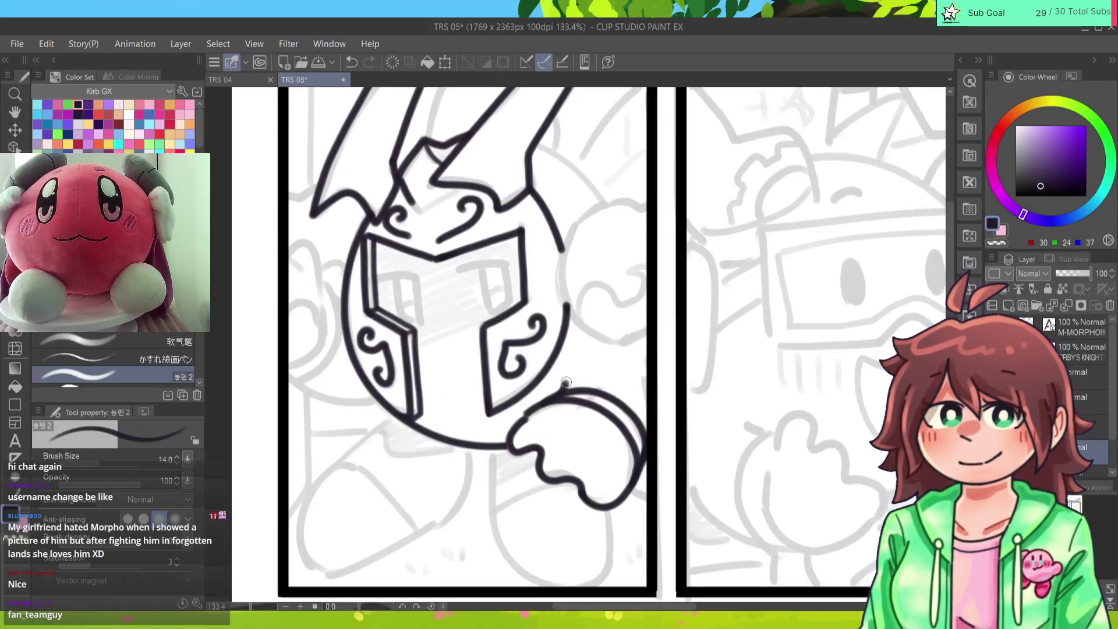
drag(568, 379, 558, 397)
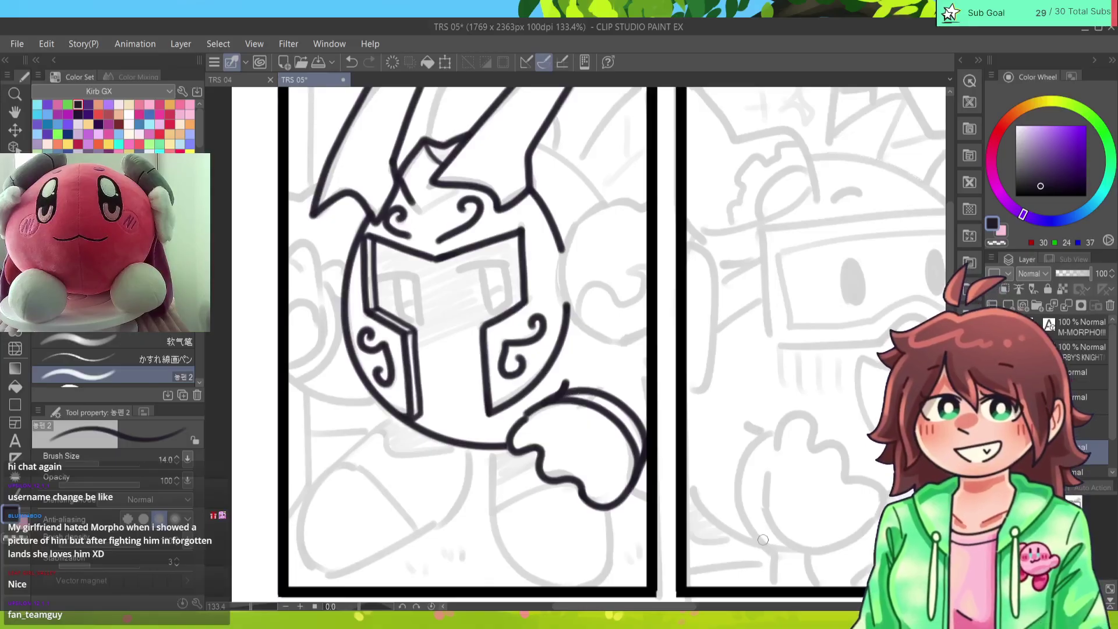
Step: Ink the outline of the character's left-hand foot from the mask's lower edge down and around the toe
mouse_move(395, 416)
mouse_down()
mouse_move(308, 502)
mouse_move(373, 559)
mouse_up()
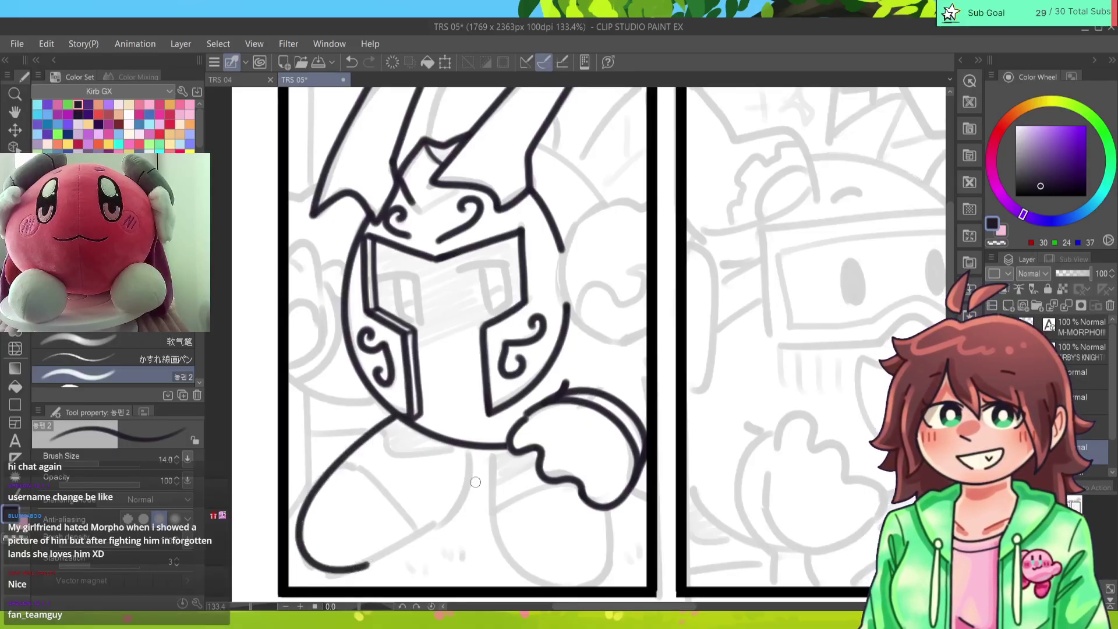
drag(472, 454, 384, 551)
key(ctrl+z)
drag(472, 449, 367, 568)
Step: Ink the outline of the foot beneath the glove and the curved band line across each foot
mouse_move(494, 453)
mouse_down()
mouse_move(537, 579)
mouse_move(562, 582)
mouse_up()
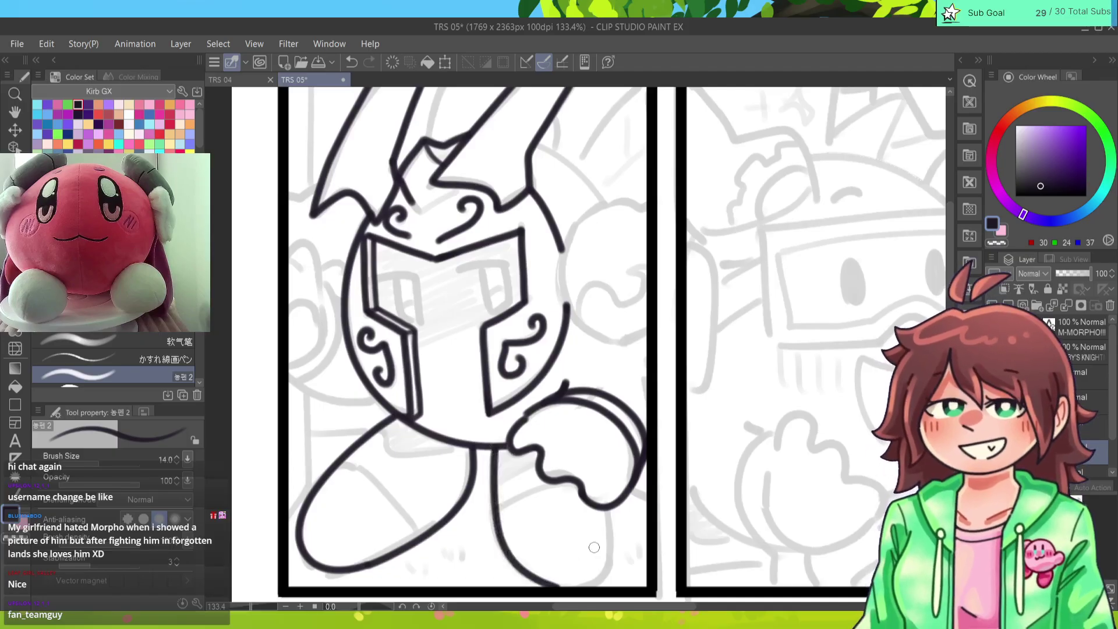
drag(612, 504, 597, 572)
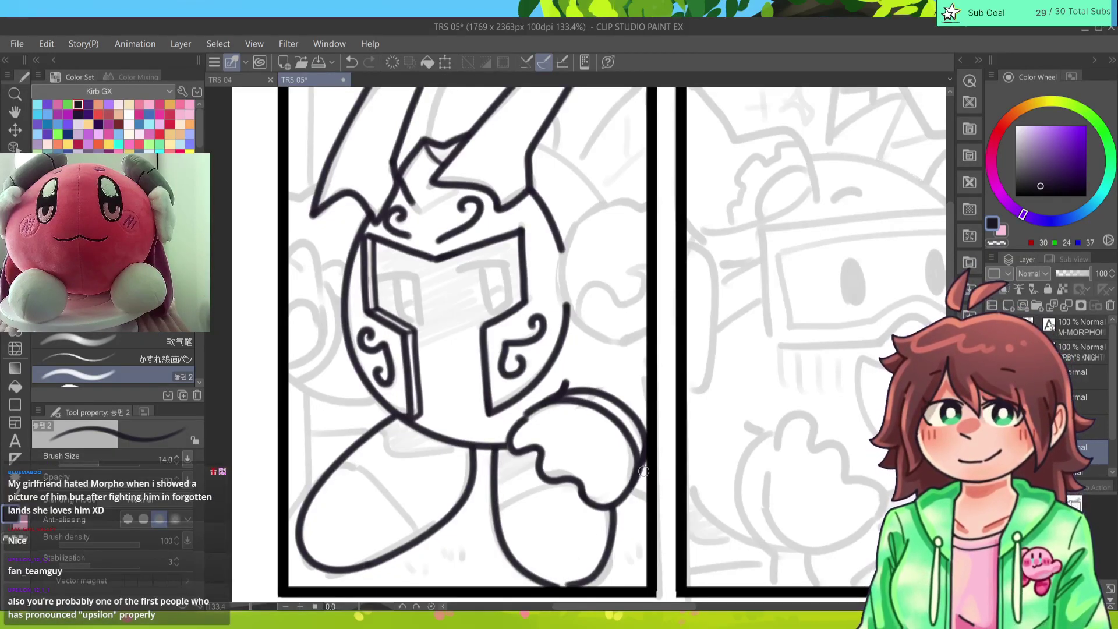
key(ctrl+z)
mouse_move(612, 505)
mouse_down()
mouse_move(568, 586)
mouse_move(584, 583)
mouse_up()
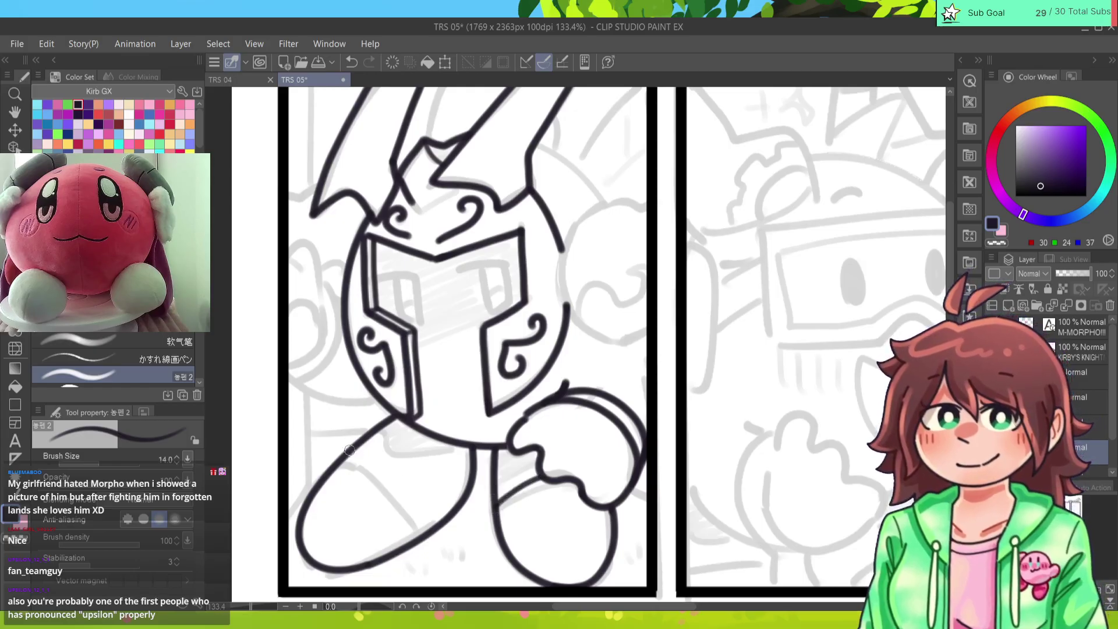
drag(350, 450, 419, 534)
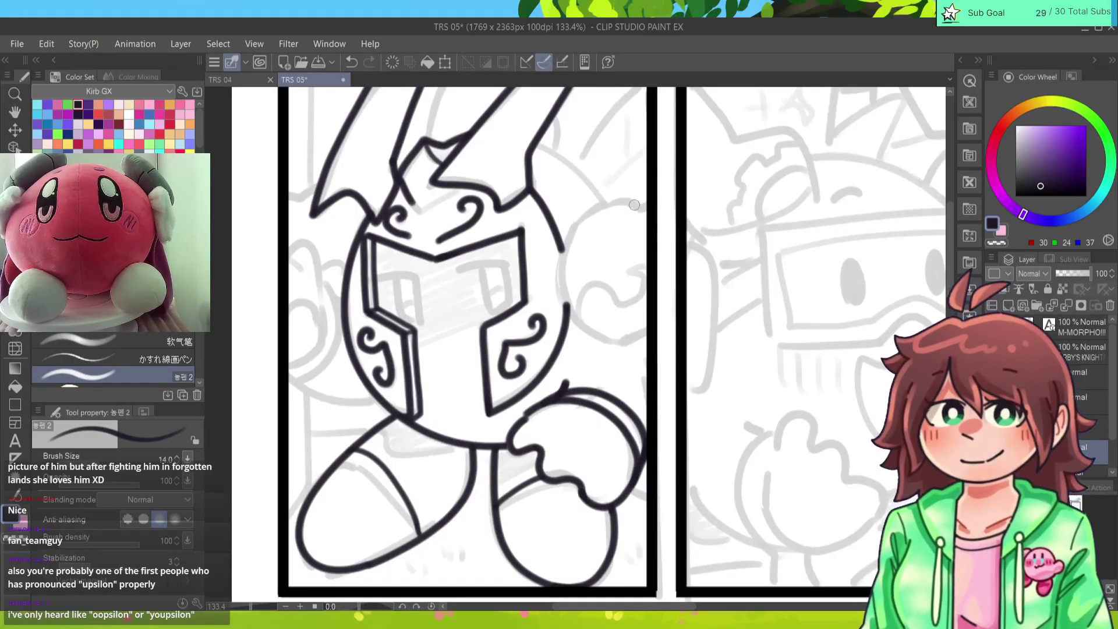
Step: Ink the large round shape beside the mask's right side, running out to the panel's right border
mouse_move(644, 206)
mouse_down()
mouse_move(572, 233)
mouse_move(567, 305)
mouse_move(563, 295)
mouse_move(589, 331)
mouse_move(668, 326)
mouse_up()
key(ctrl+z)
mouse_move(562, 290)
mouse_down()
mouse_move(641, 345)
mouse_move(659, 337)
mouse_up()
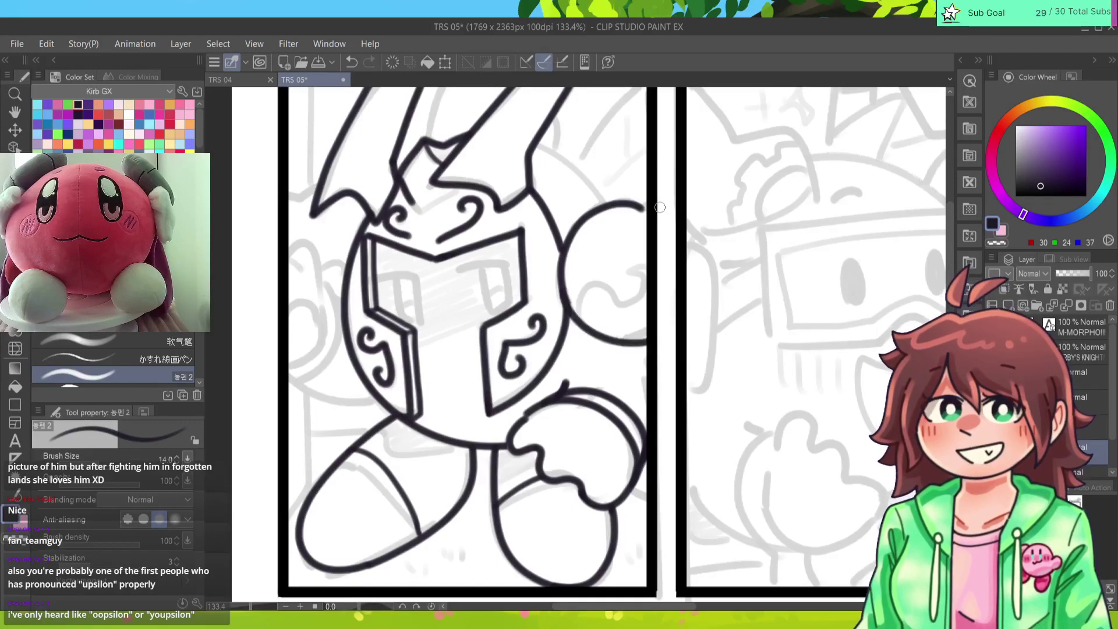
key(e)
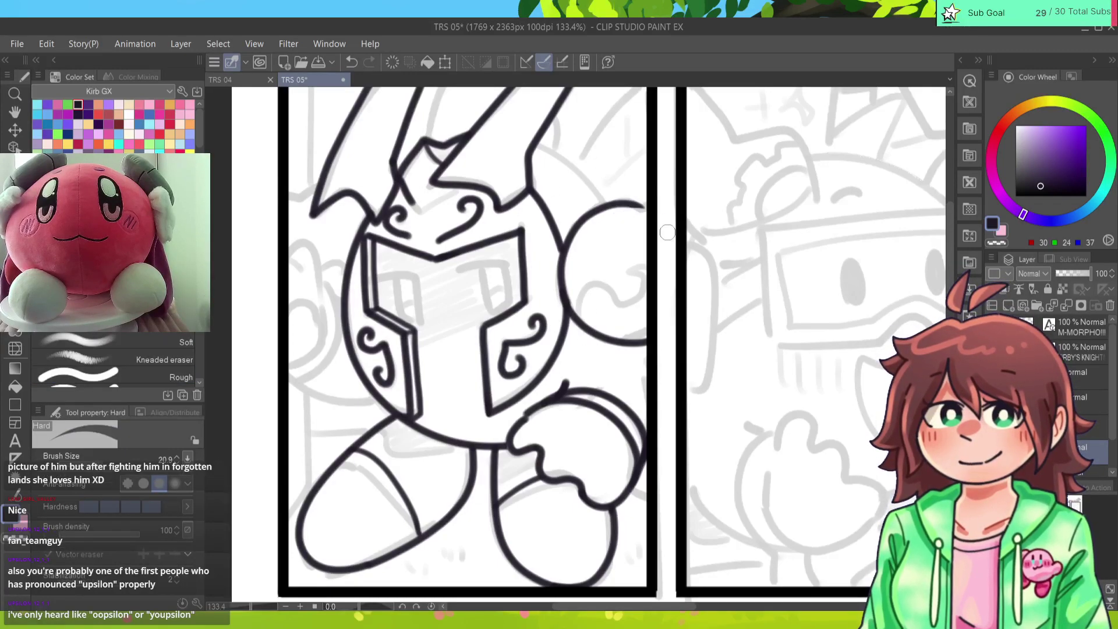
key(p)
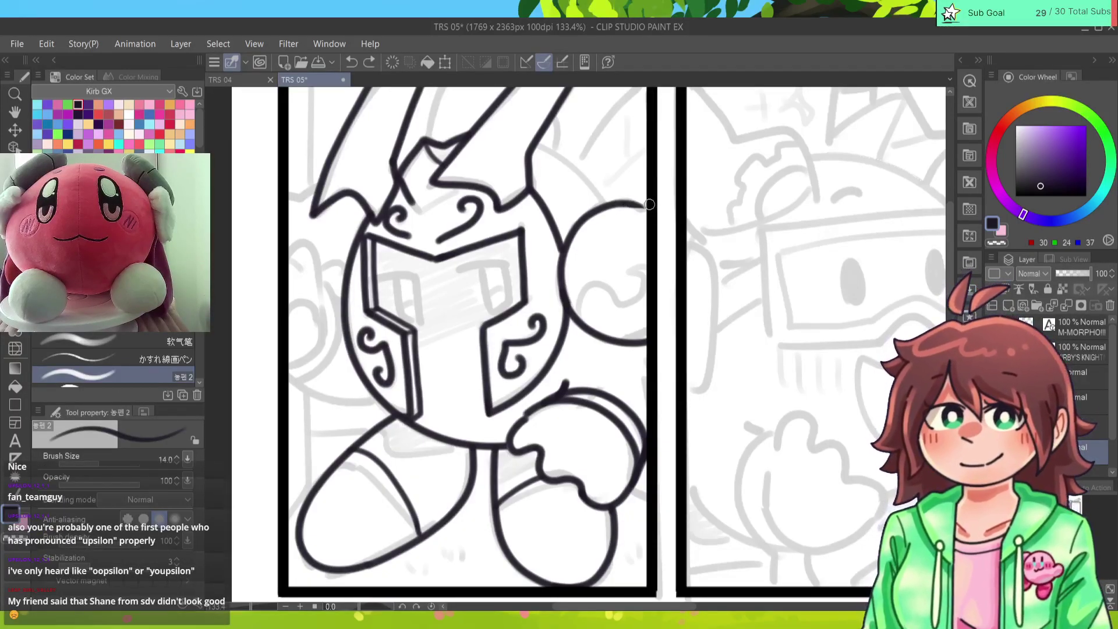
mouse_move(651, 205)
mouse_down()
mouse_move(595, 214)
mouse_move(656, 203)
mouse_up()
key(ctrl+z)
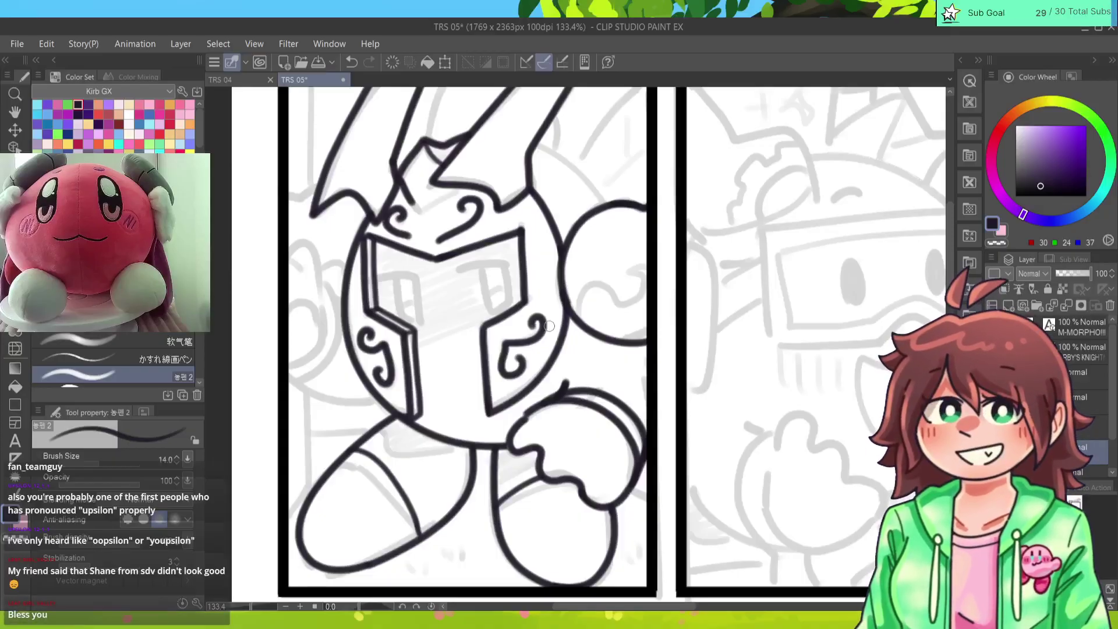
Step: Rework the round shape's inner edge where it meets the right side of the mask
key(e)
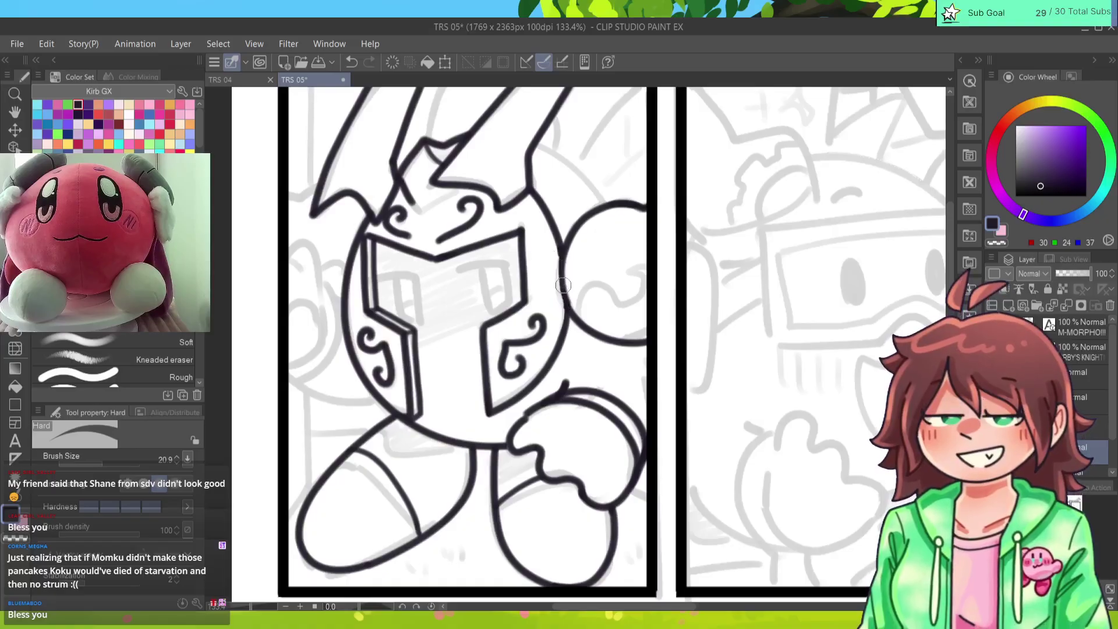
key(p)
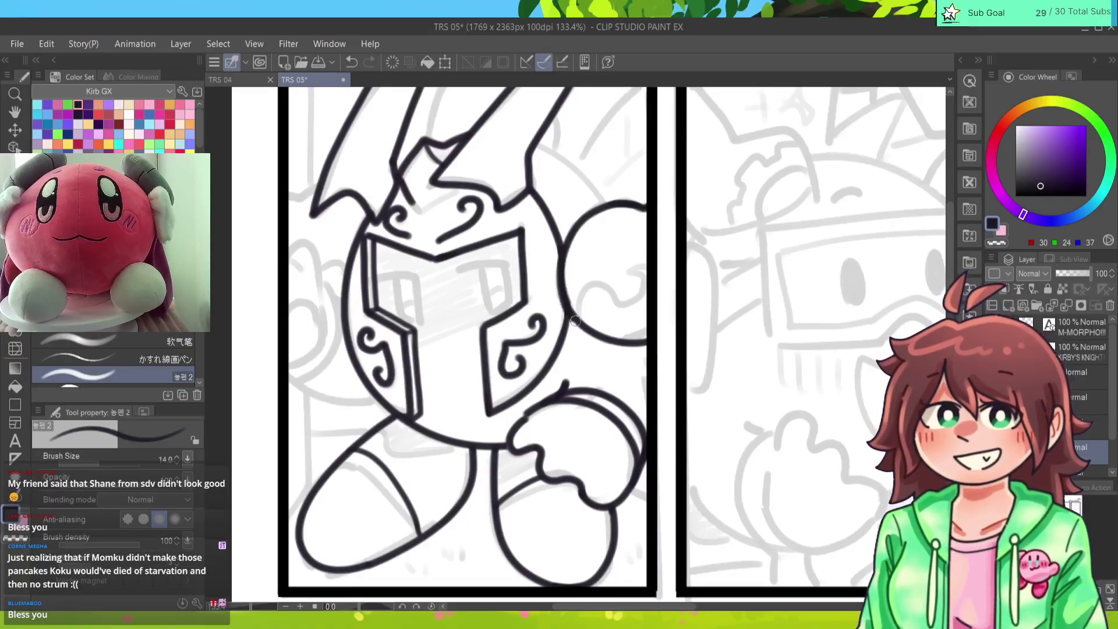
key(ctrl+z)
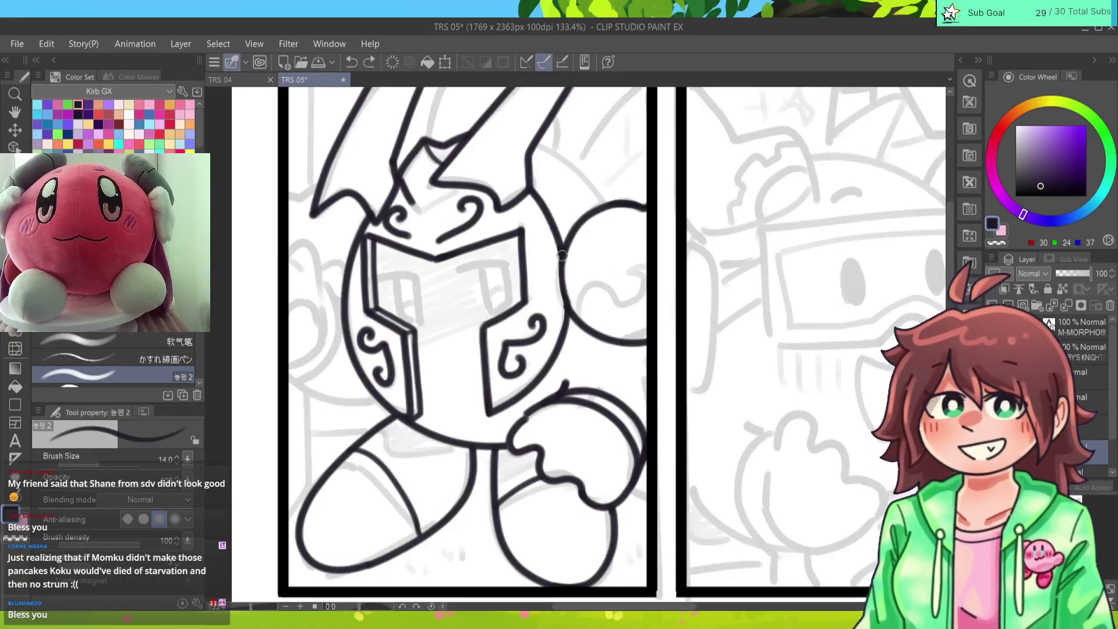
drag(562, 253, 573, 323)
key(ctrl+z)
drag(562, 244, 577, 321)
key(ctrl+z)
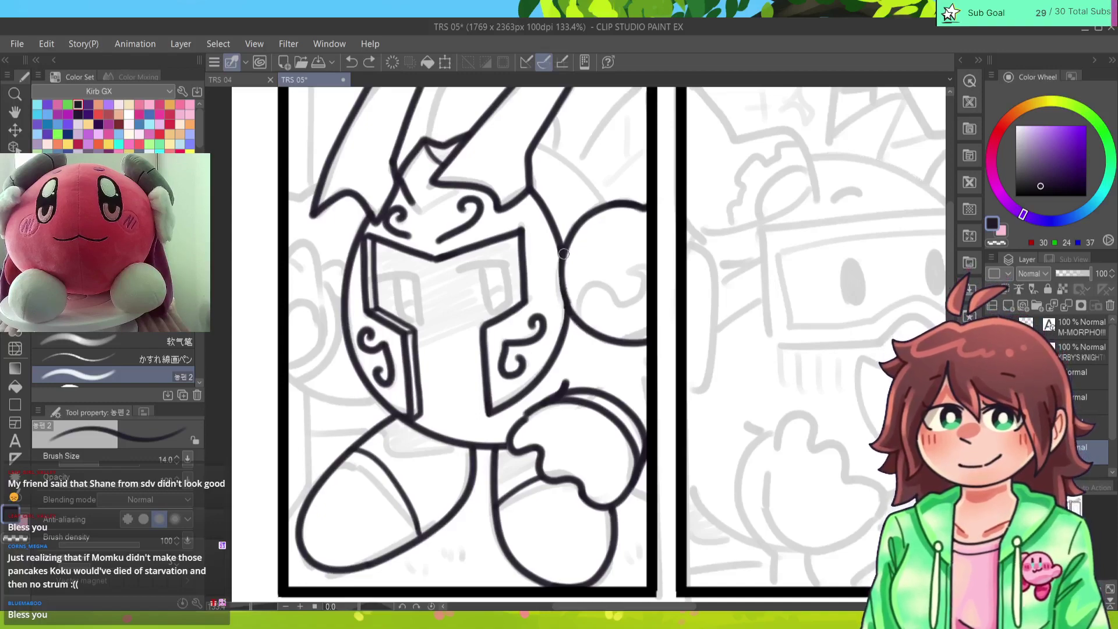
drag(563, 244, 572, 321)
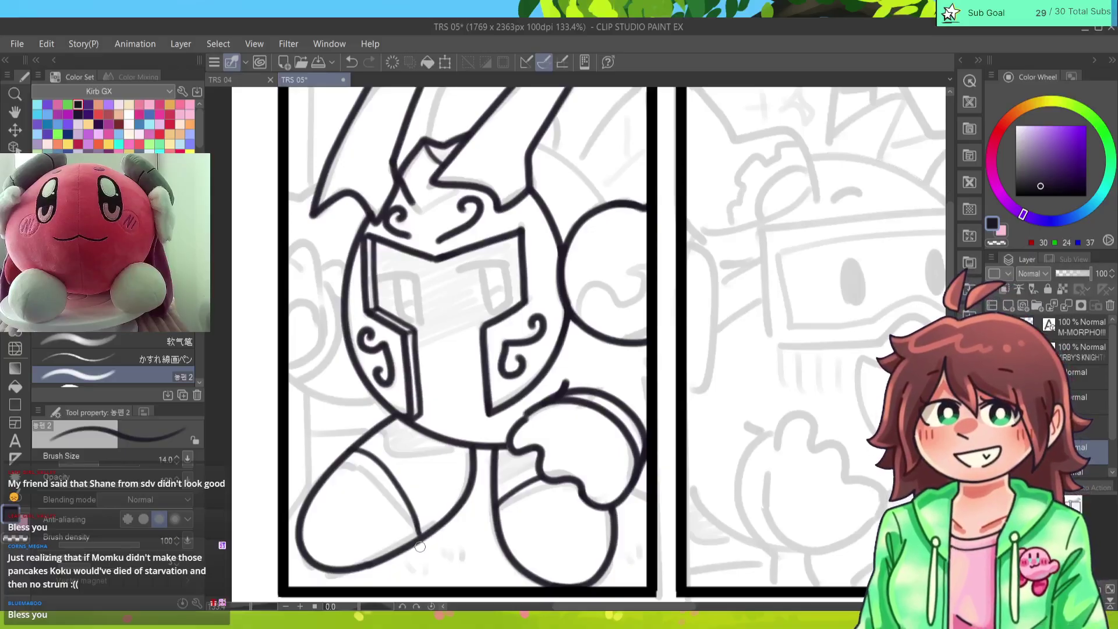
Step: Ink the arc from behind the right horn down to the top of the round shape, and tidy its line
scroll(420, 547, up, 2)
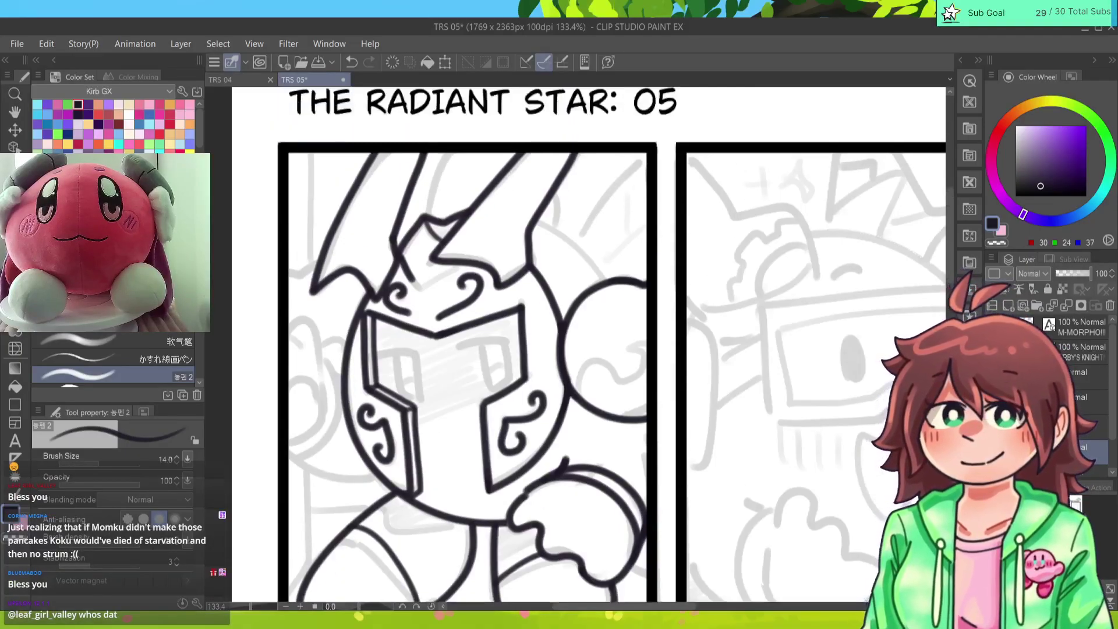
drag(538, 218, 615, 279)
key(ctrl+z)
drag(538, 217, 616, 280)
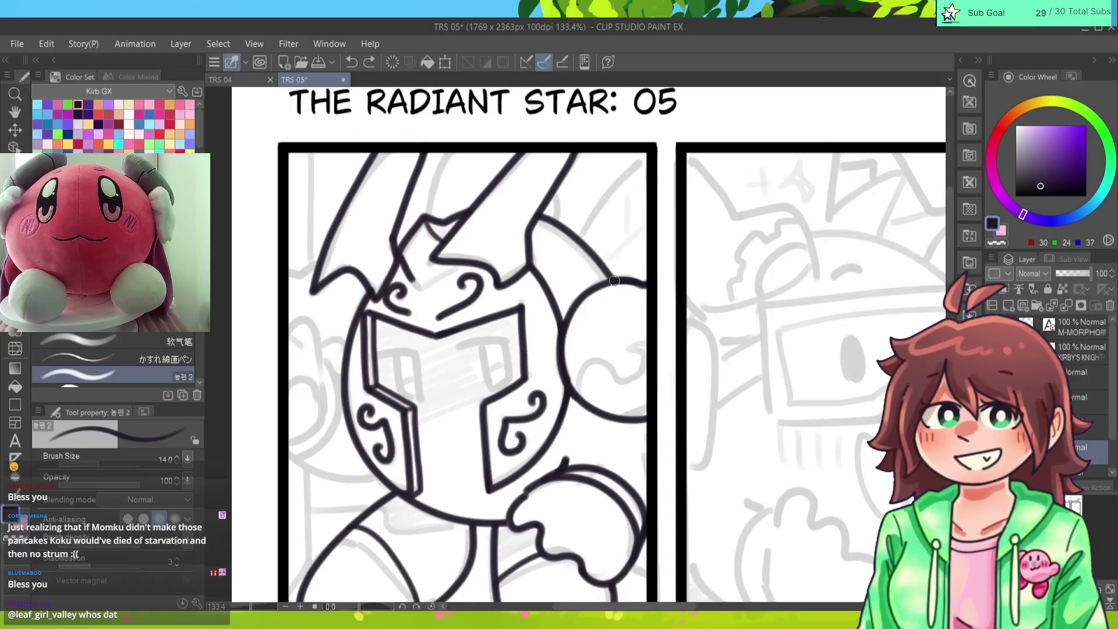
key(ctrl+z)
mouse_move(539, 217)
mouse_down()
mouse_move(567, 230)
mouse_move(615, 282)
mouse_up()
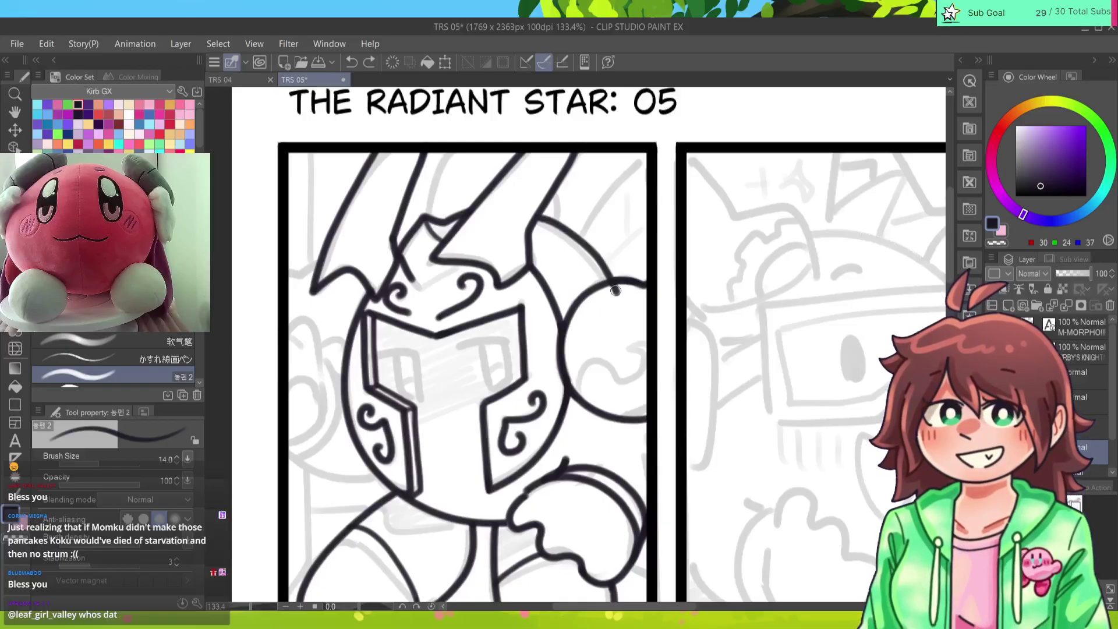
key(ctrl+z)
drag(539, 217, 617, 281)
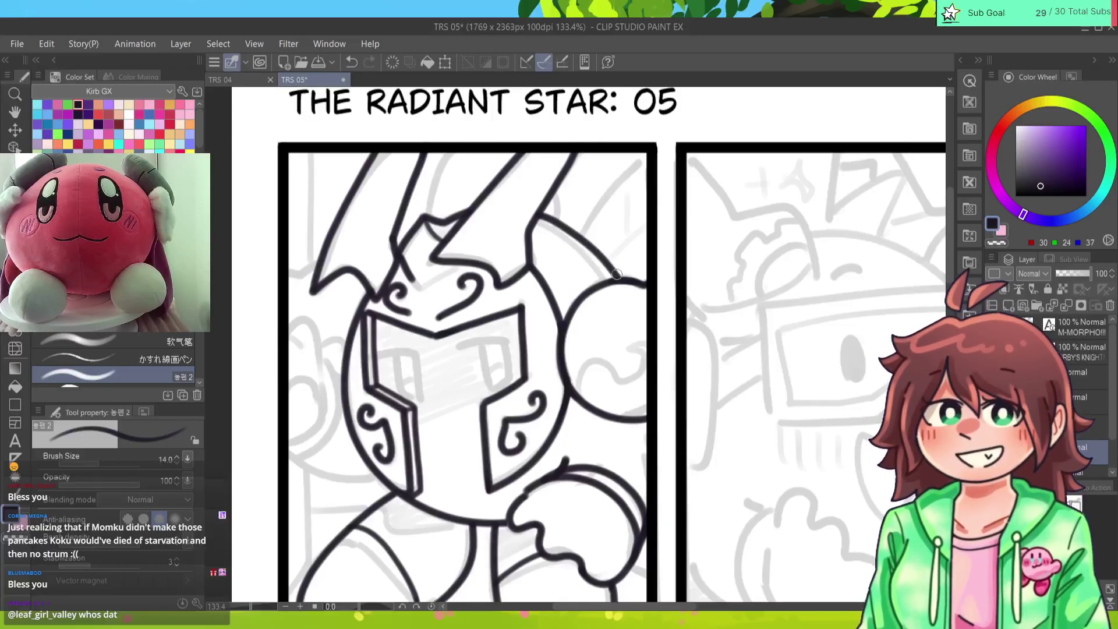
key(ctrl+z)
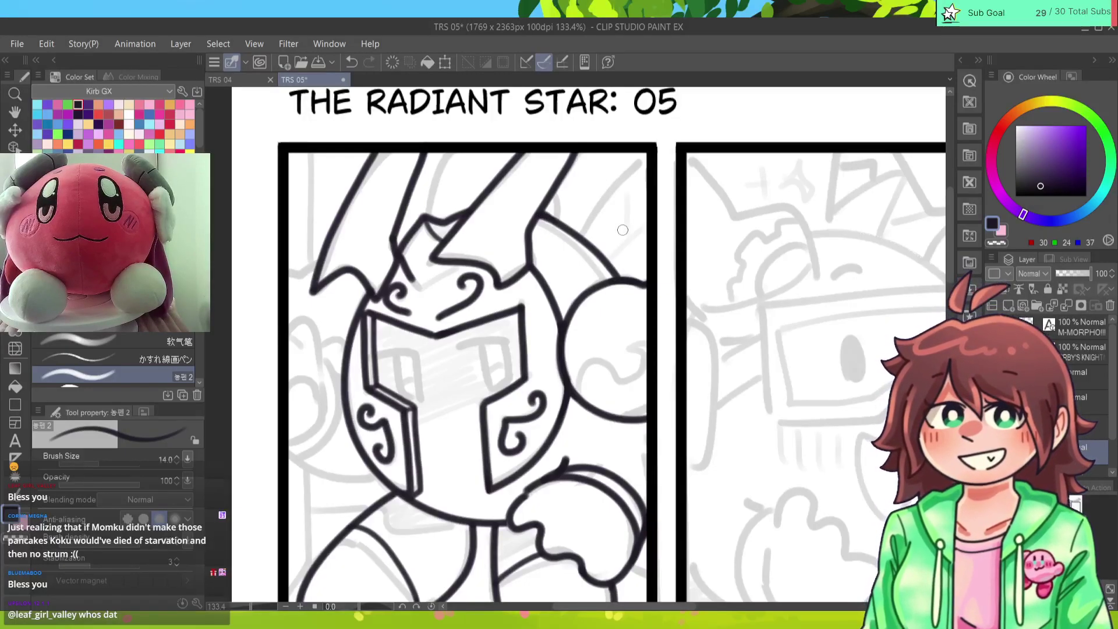
drag(538, 218, 616, 281)
key(ctrl+z)
drag(538, 217, 617, 280)
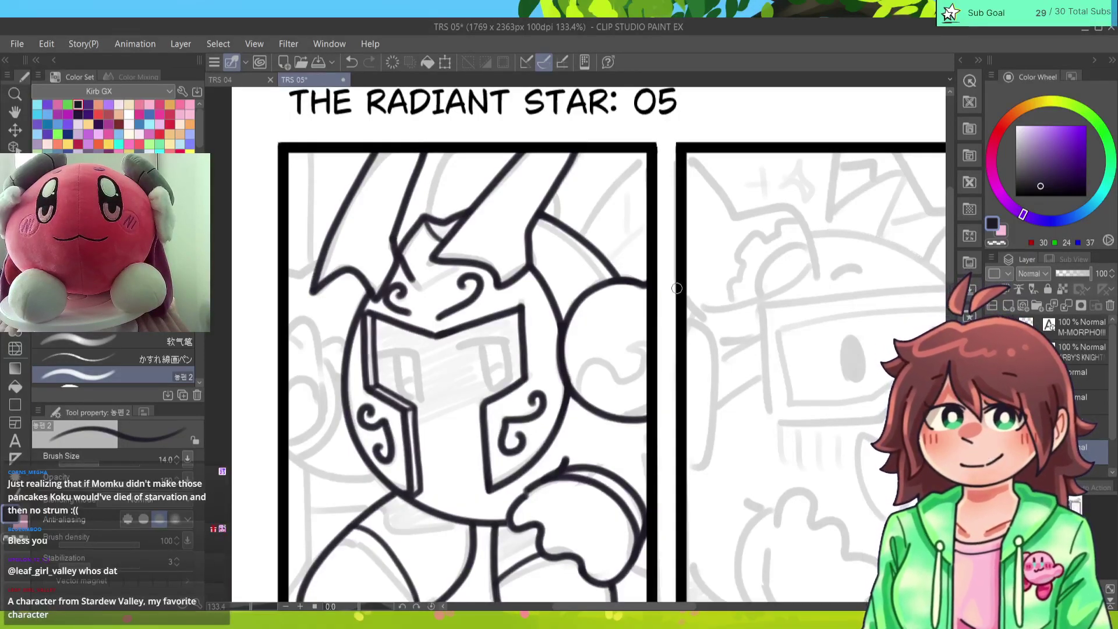
key(e)
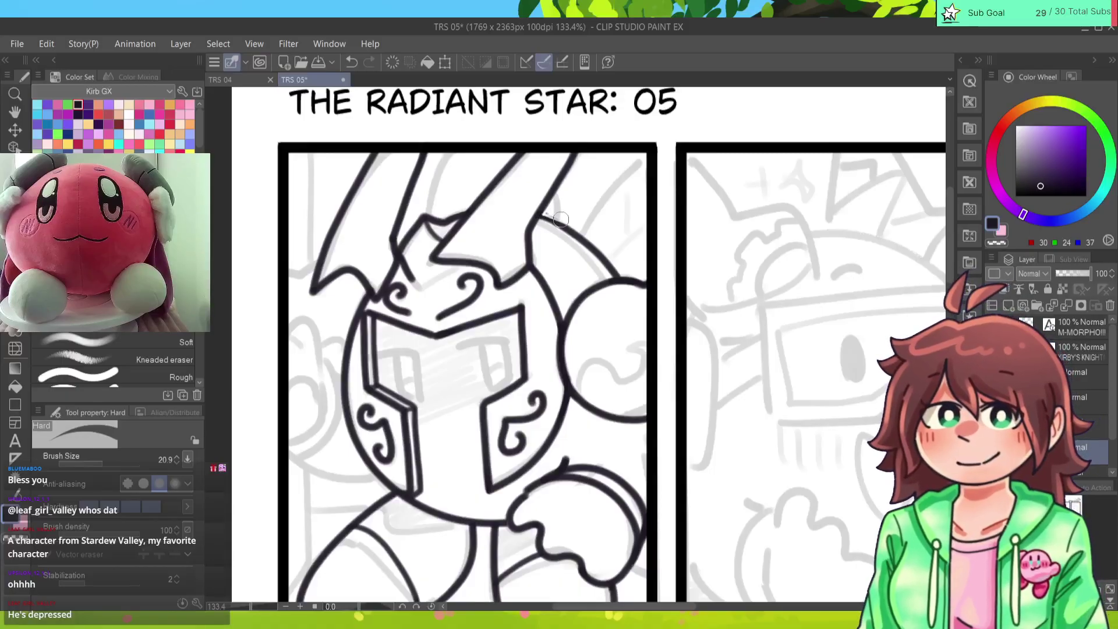
key(p)
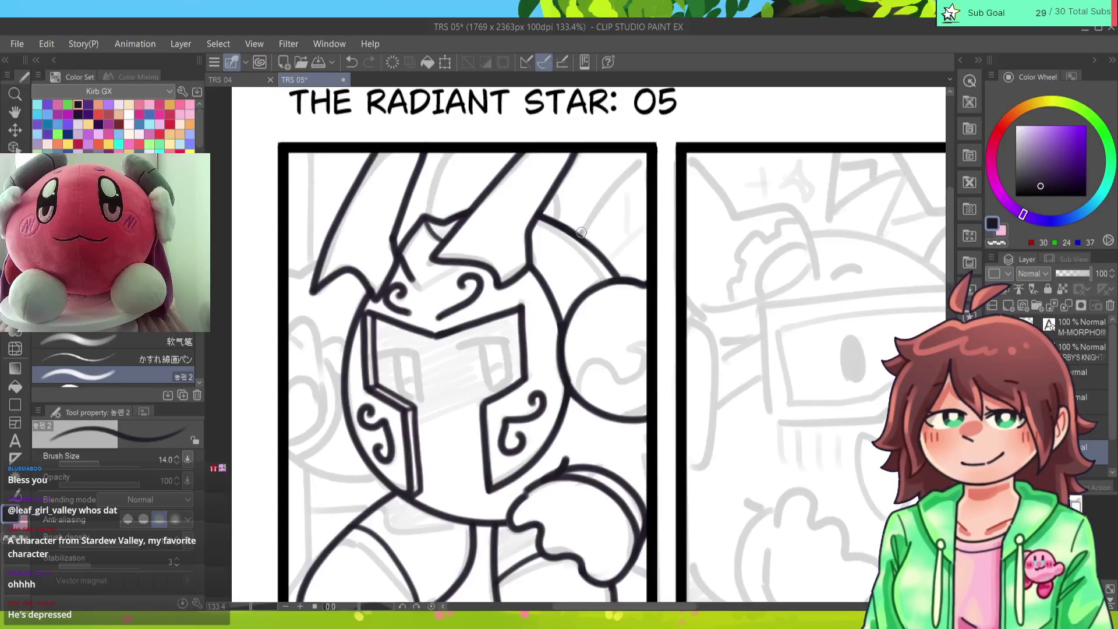
Step: Ink the background lines behind the horns: the sweep to the panel's upper right corner, the line between the horns, and the short curve beside the right horn
drag(583, 233, 646, 156)
key(ctrl+z)
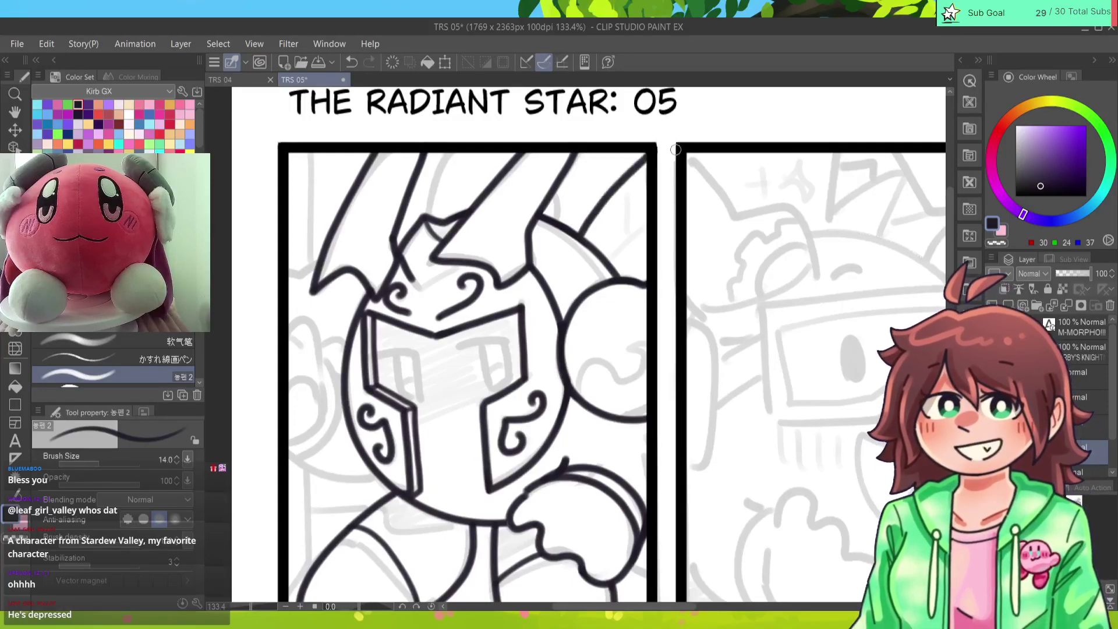
mouse_move(429, 219)
mouse_down()
mouse_move(448, 147)
mouse_move(431, 220)
mouse_up()
key(ctrl+z)
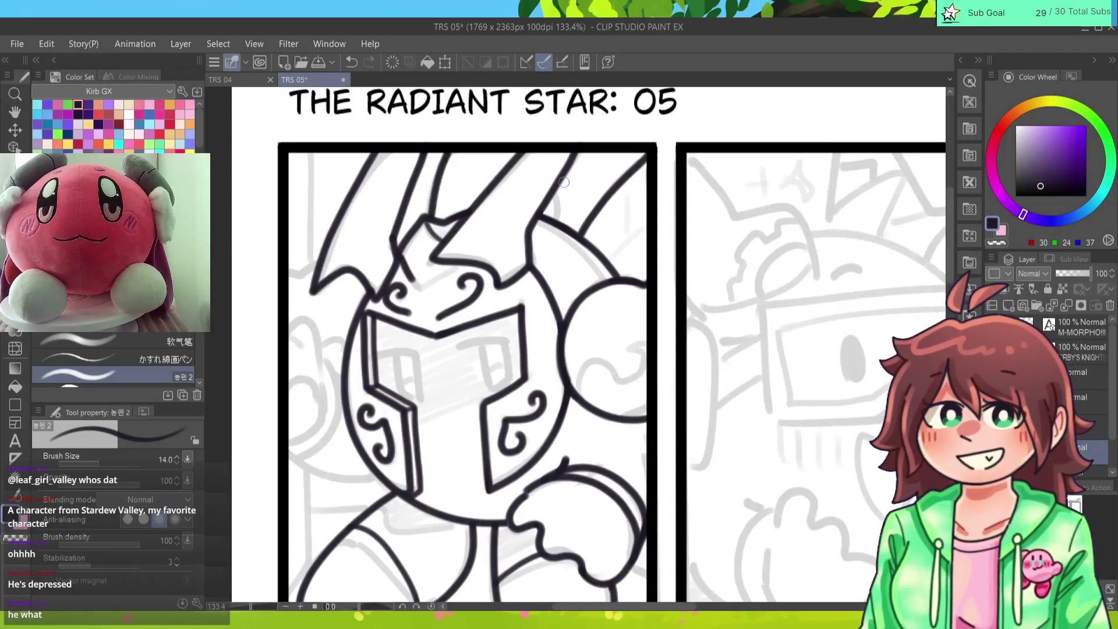
drag(557, 189, 558, 220)
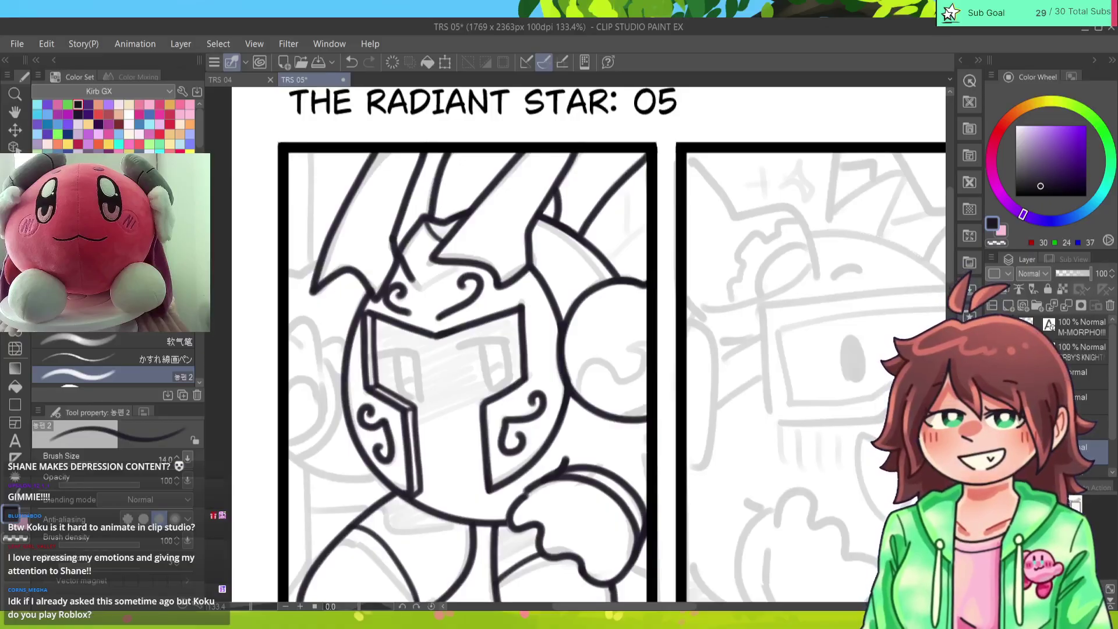
Step: Ink the rounded fingertip of the raised hand at the panel's left border
mouse_move(287, 319)
mouse_down()
mouse_move(420, 290)
mouse_move(390, 295)
mouse_move(413, 301)
mouse_move(430, 366)
mouse_up()
key(ctrl+z)
key(ctrl+z)
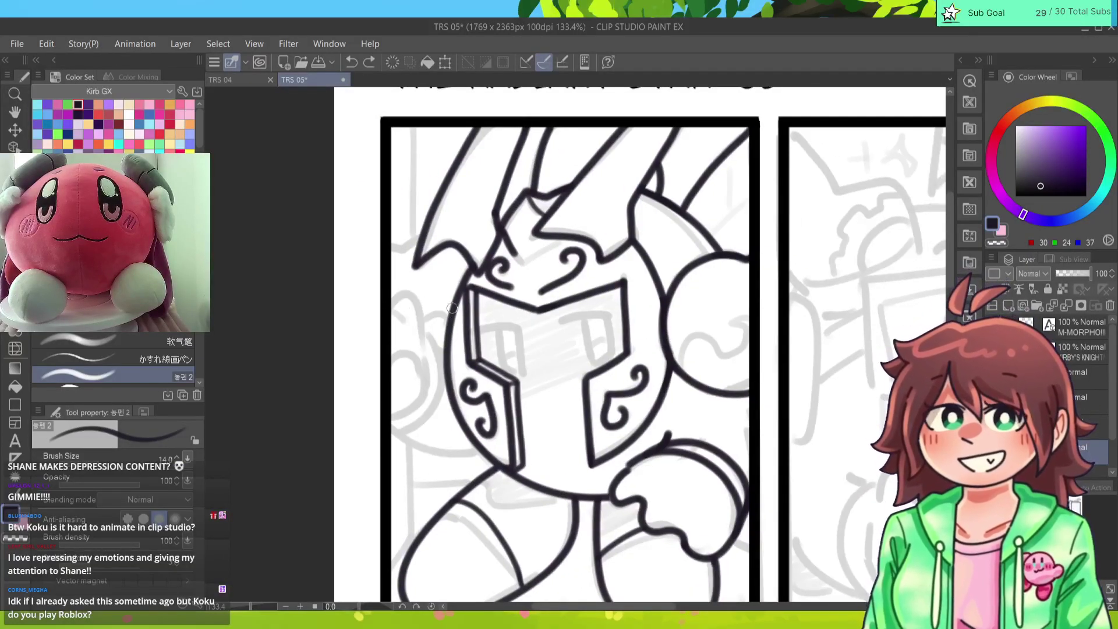
mouse_move(392, 310)
mouse_down()
mouse_move(401, 293)
mouse_move(428, 360)
mouse_up()
key(ctrl+z)
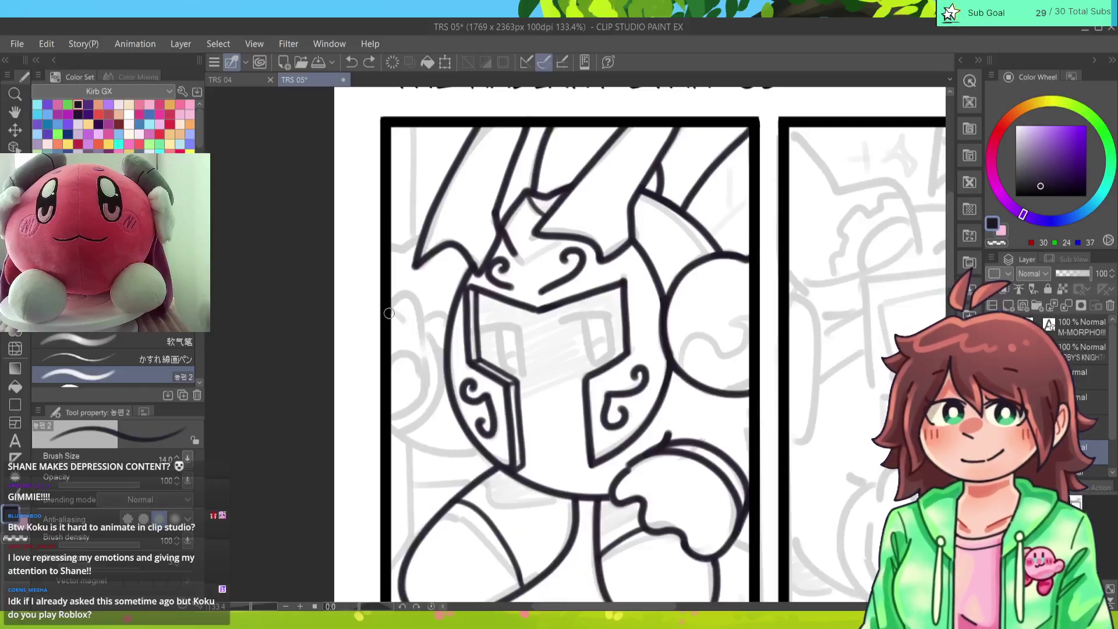
mouse_move(390, 311)
mouse_down()
mouse_move(420, 308)
mouse_move(426, 350)
mouse_up()
key(ctrl+z)
drag(389, 308, 426, 352)
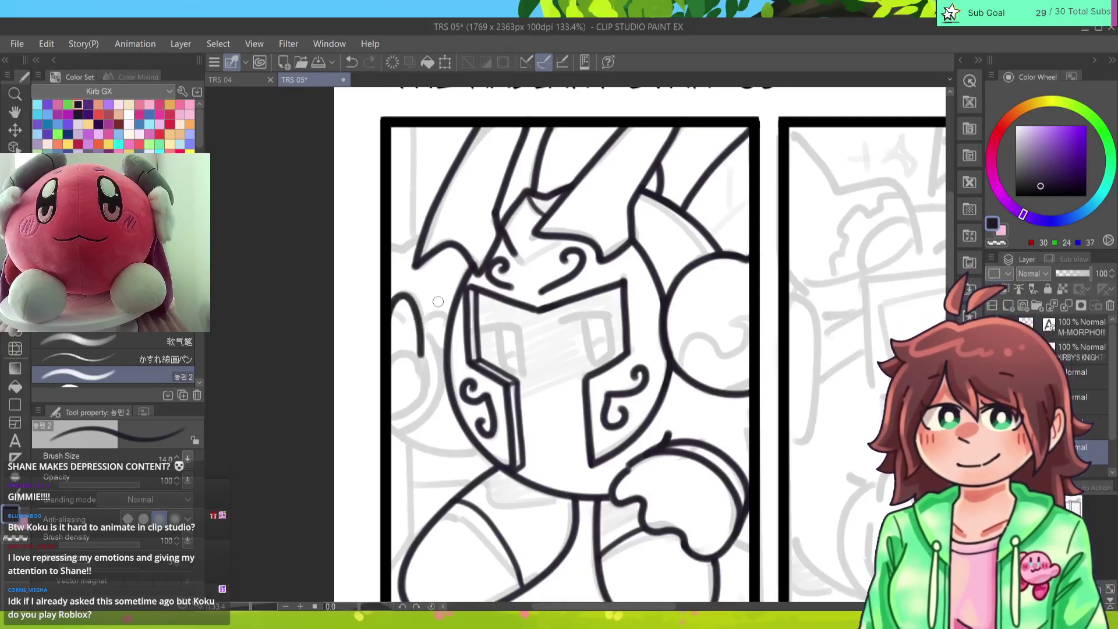
key(ctrl+z)
mouse_move(392, 310)
mouse_down()
mouse_move(412, 299)
mouse_move(423, 355)
mouse_move(403, 297)
mouse_move(423, 348)
mouse_move(414, 295)
mouse_move(389, 311)
mouse_up()
key(ctrl+z)
key(ctrl+z)
key(ctrl+z)
mouse_move(426, 348)
mouse_down()
mouse_move(421, 321)
mouse_move(389, 311)
mouse_up()
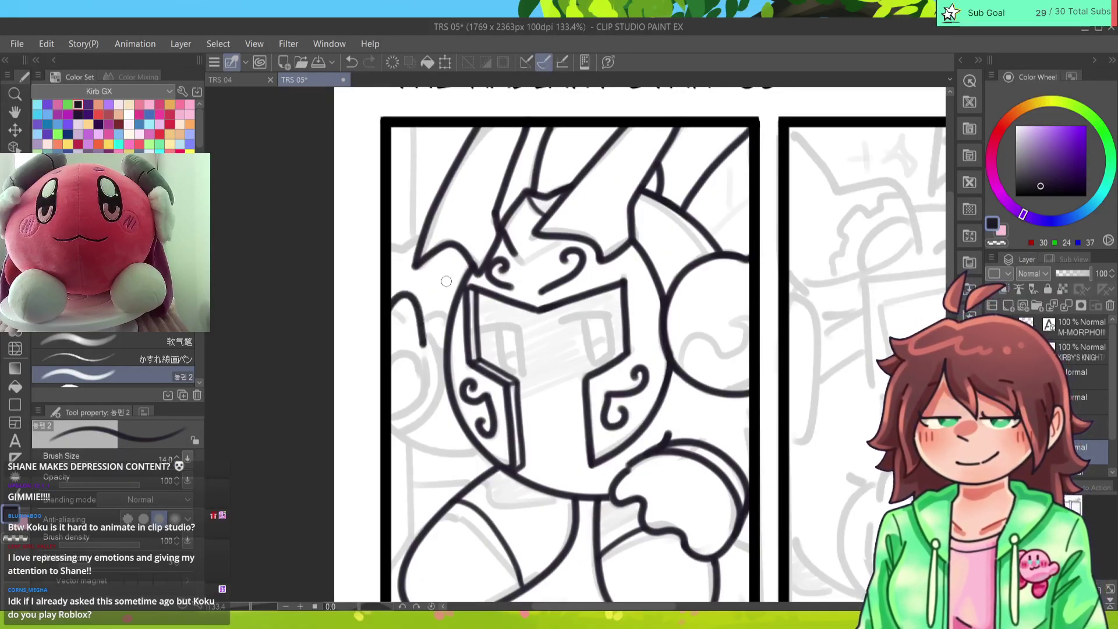
Step: Ink the raised hand's outer curve beside the mask and the smaller curve inside its palm
drag(429, 344, 399, 434)
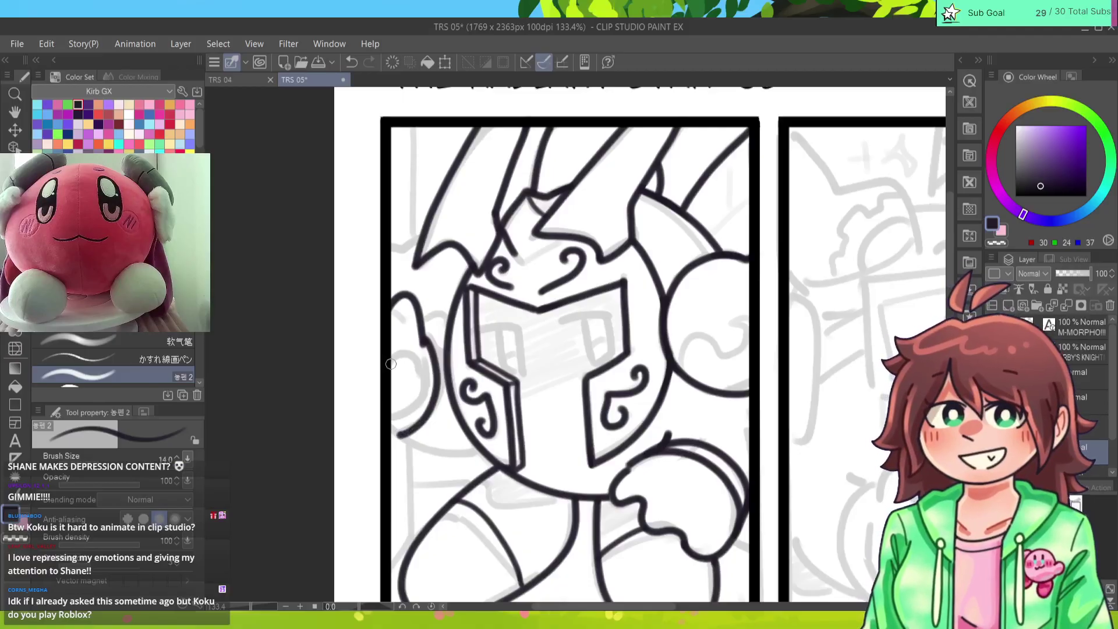
drag(391, 352, 414, 402)
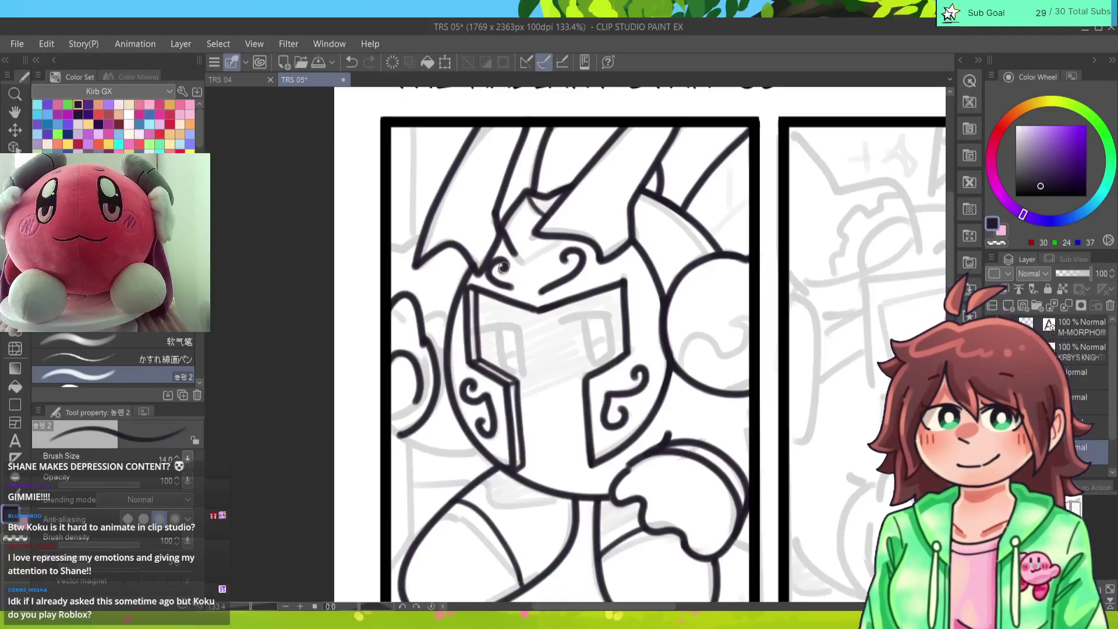
drag(504, 267, 497, 274)
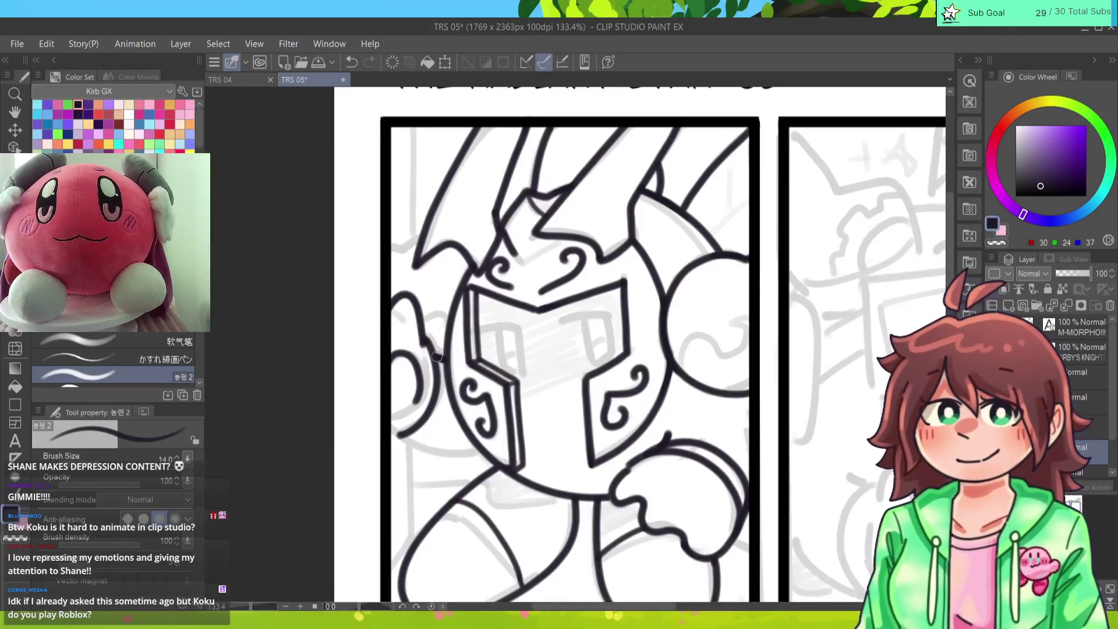
Step: Ink the line from the left horn's tip to the panel's left border and the curve running below the raised hand to the mask
drag(423, 239, 389, 254)
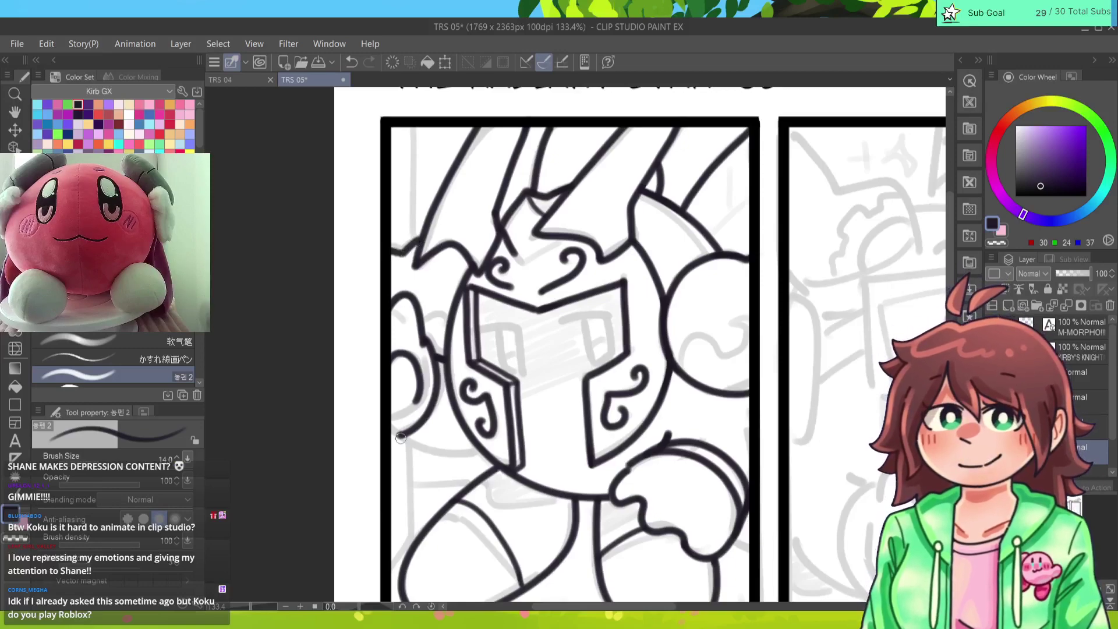
drag(394, 433, 477, 459)
key(ctrl+z)
drag(391, 428, 484, 459)
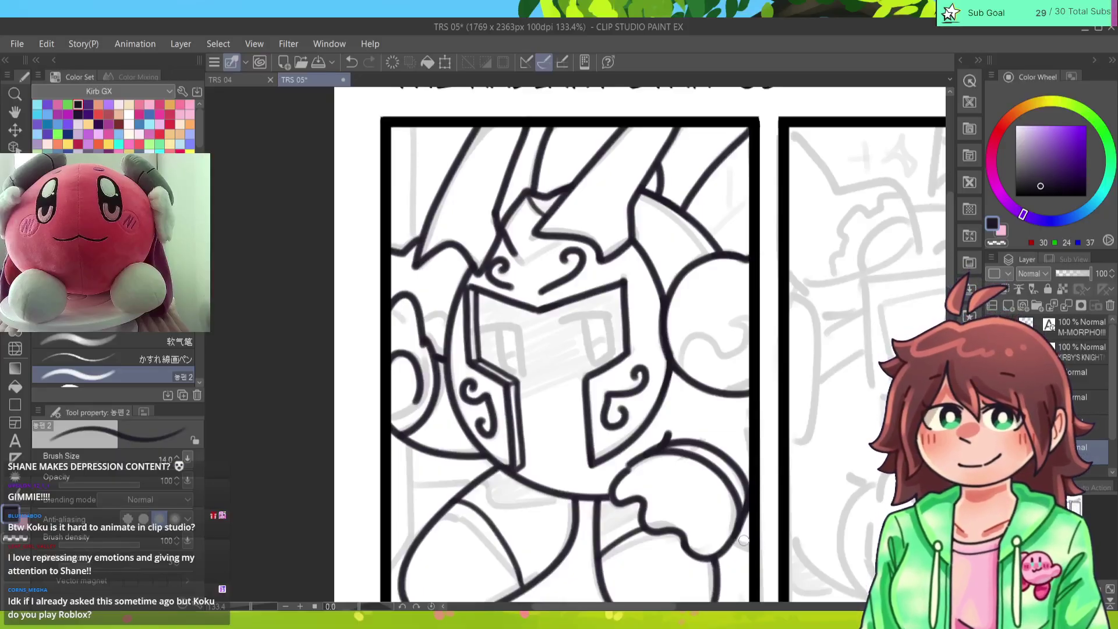
Step: Ink the short line between the lowered fist and the panel's right border, and the swirl inside the round shape beside the mask
drag(734, 525, 758, 550)
key(ctrl+z)
key(ctrl+z)
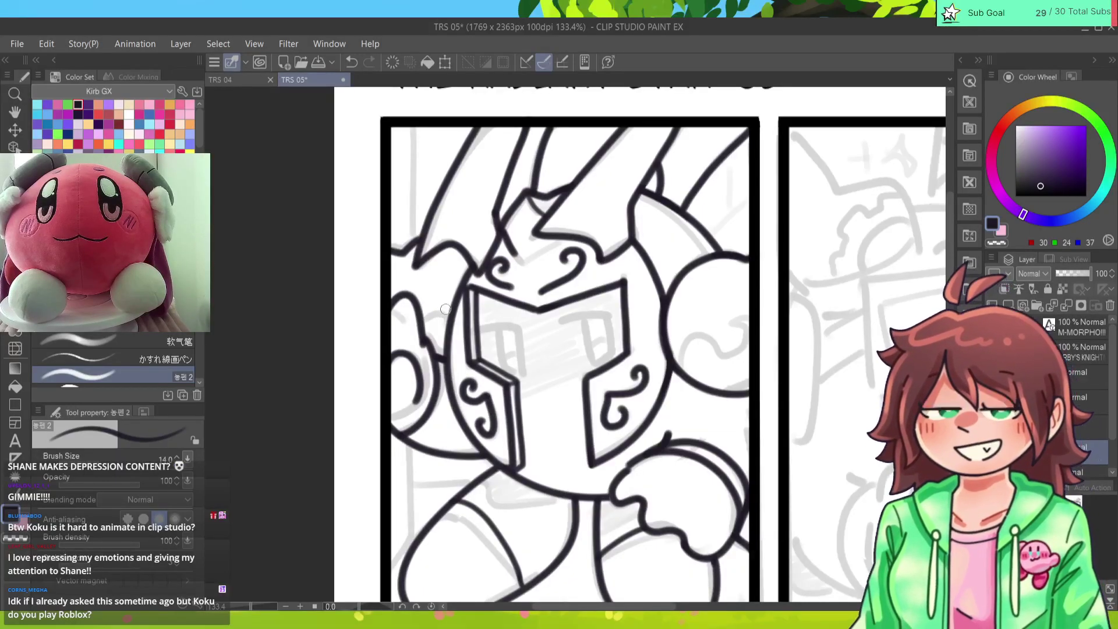
mouse_move(678, 366)
mouse_down()
mouse_move(695, 337)
mouse_move(742, 343)
mouse_move(725, 328)
mouse_move(764, 314)
mouse_up()
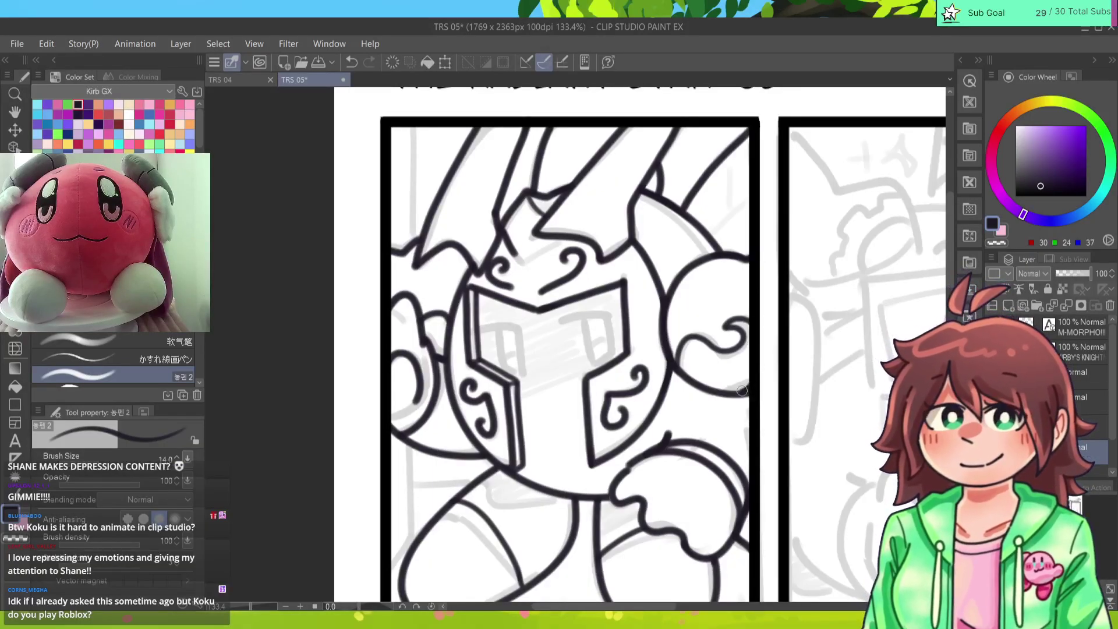
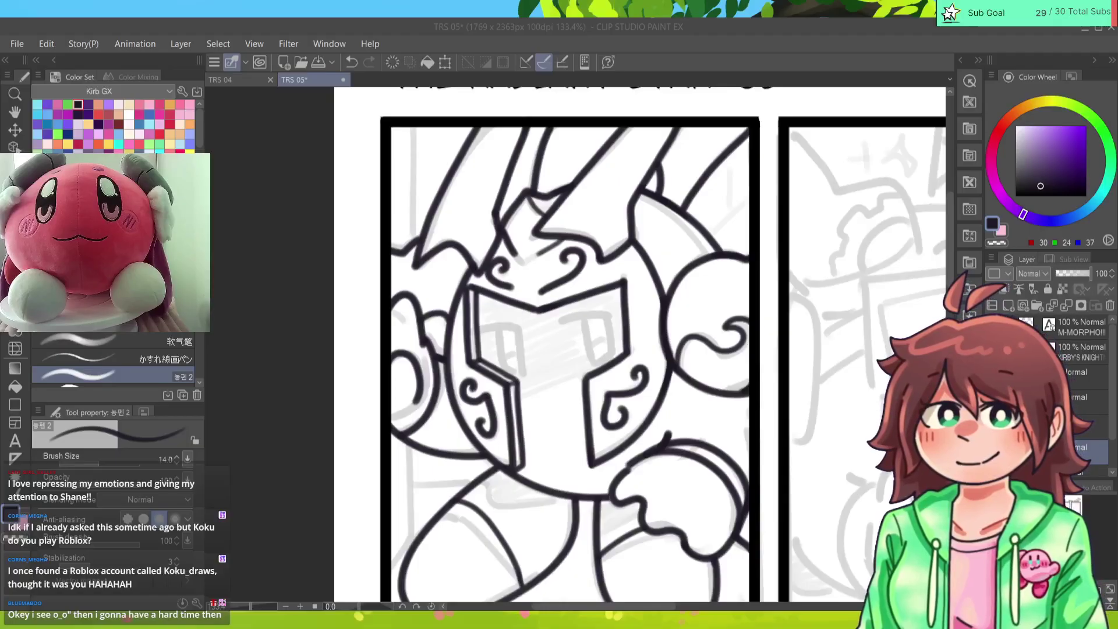
Step: Open the reference image 381.png, sample the pale blue-grey of the character's eyes (RGB 208, 213, 221), and return to page TRS 05
click(1039, 35)
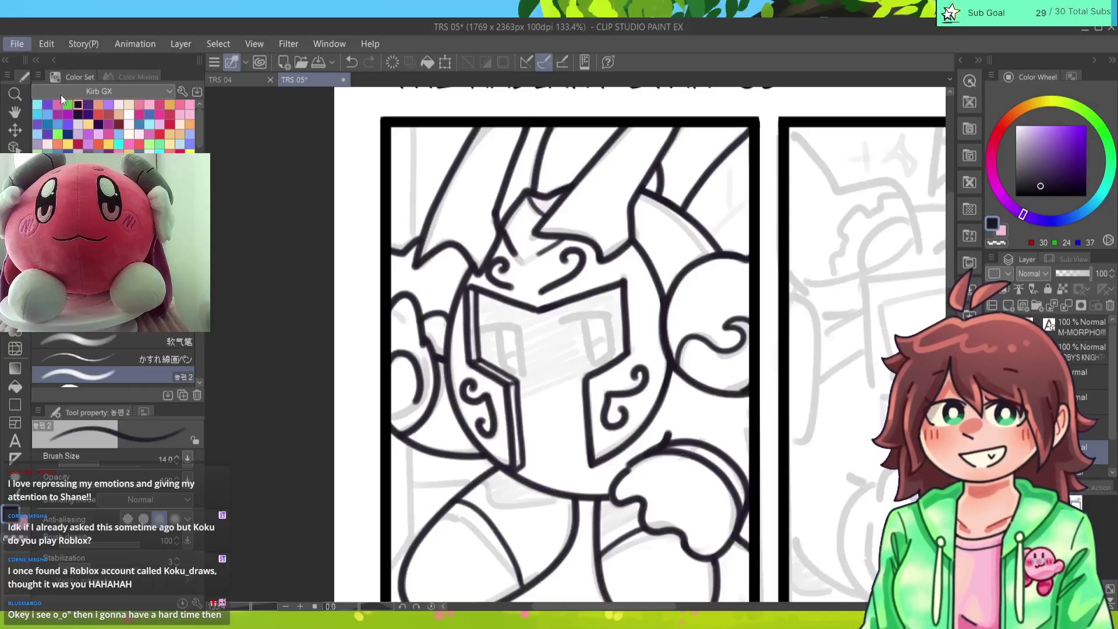
key(alt+Tab)
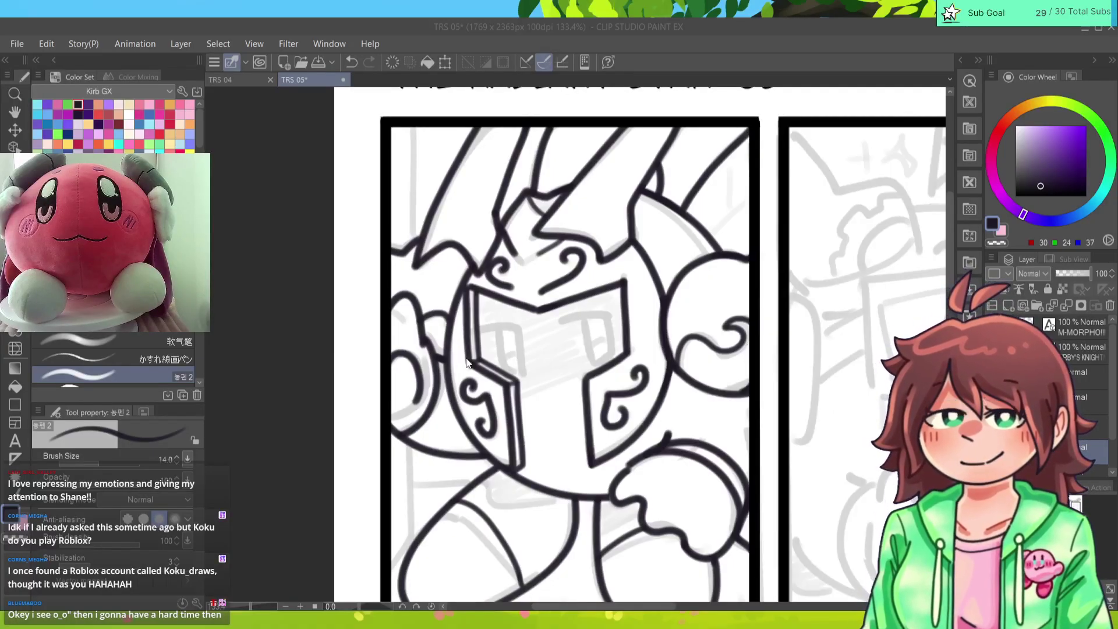
key(alt+Tab)
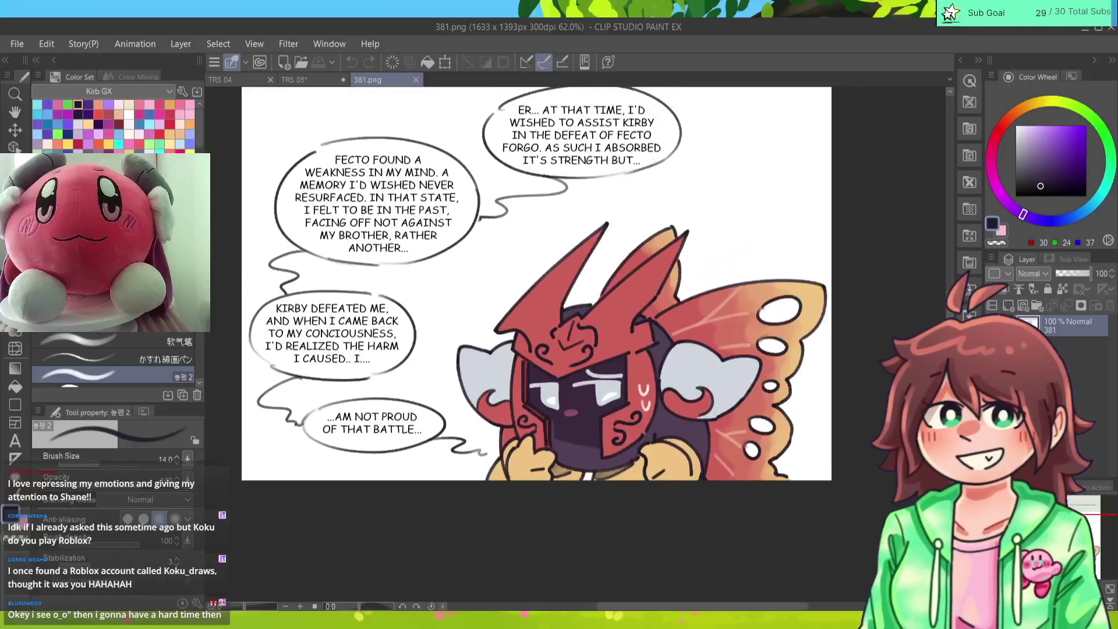
scroll(575, 343, up, 4)
alt+click(675, 417)
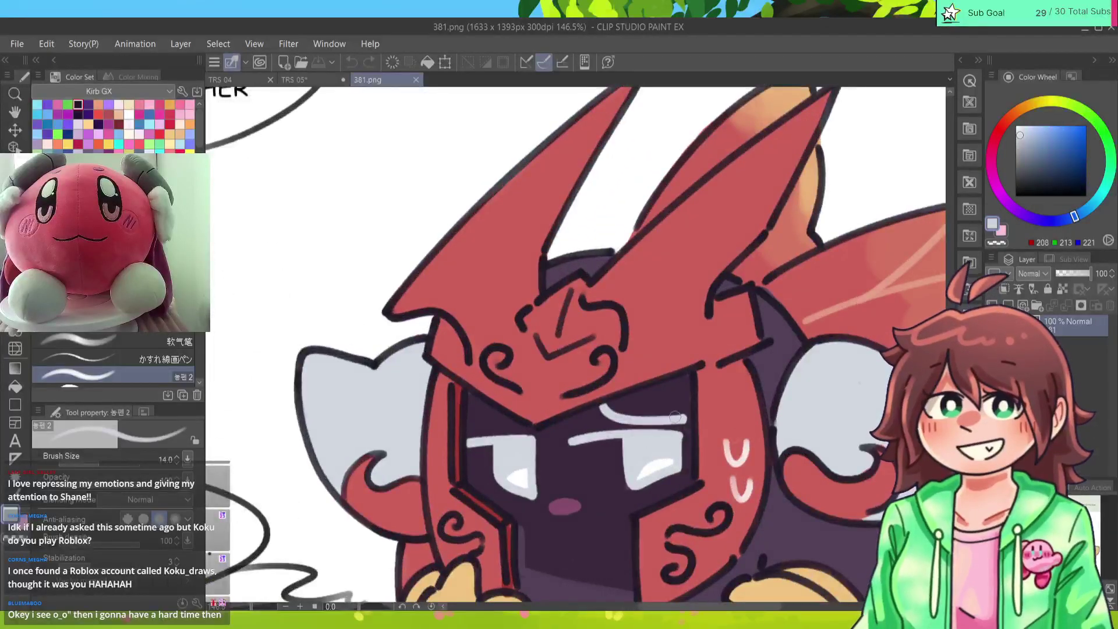
click(316, 74)
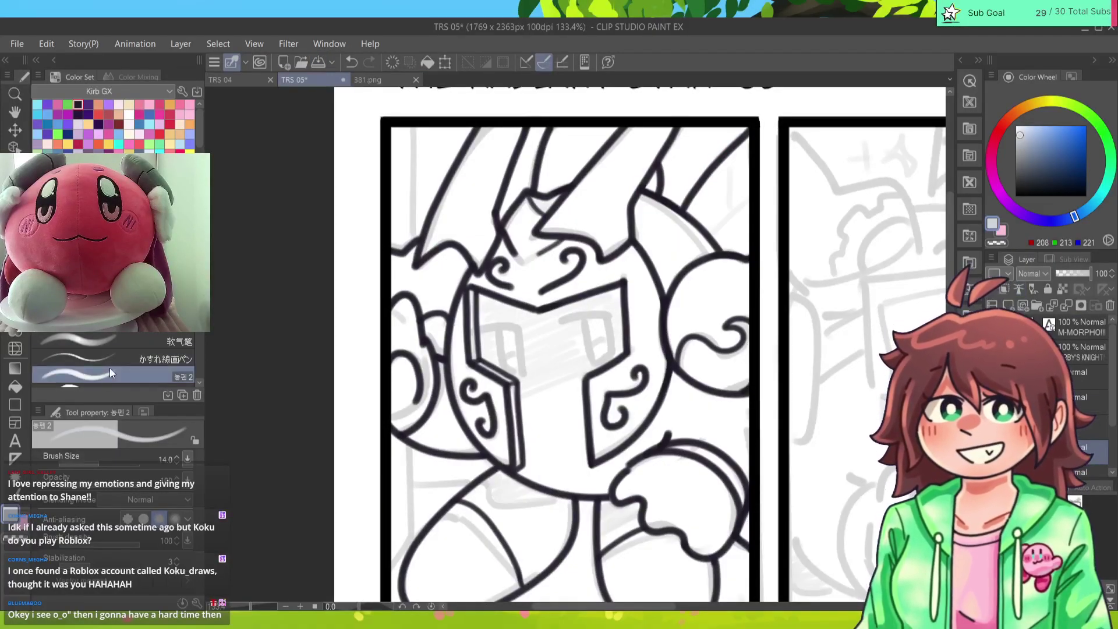
Step: Draw both eyes inside the mask's visor in the first panel in pale blue-grey, following the sketched lids, outlines and inner curves
key(ctrl+plus)
key(ctrl+plus)
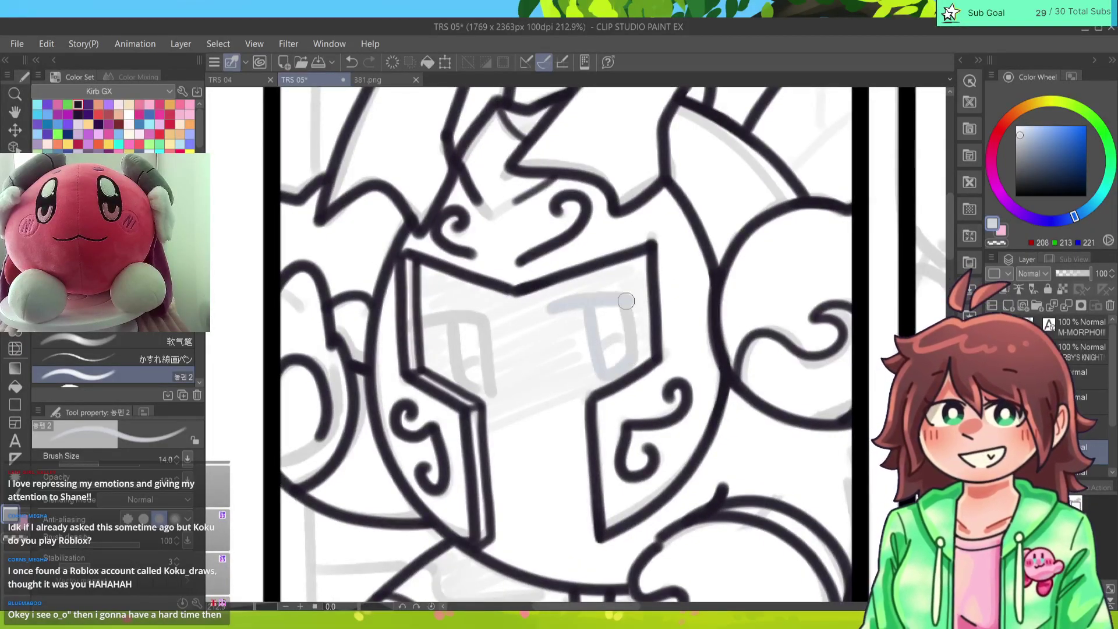
drag(599, 357, 642, 318)
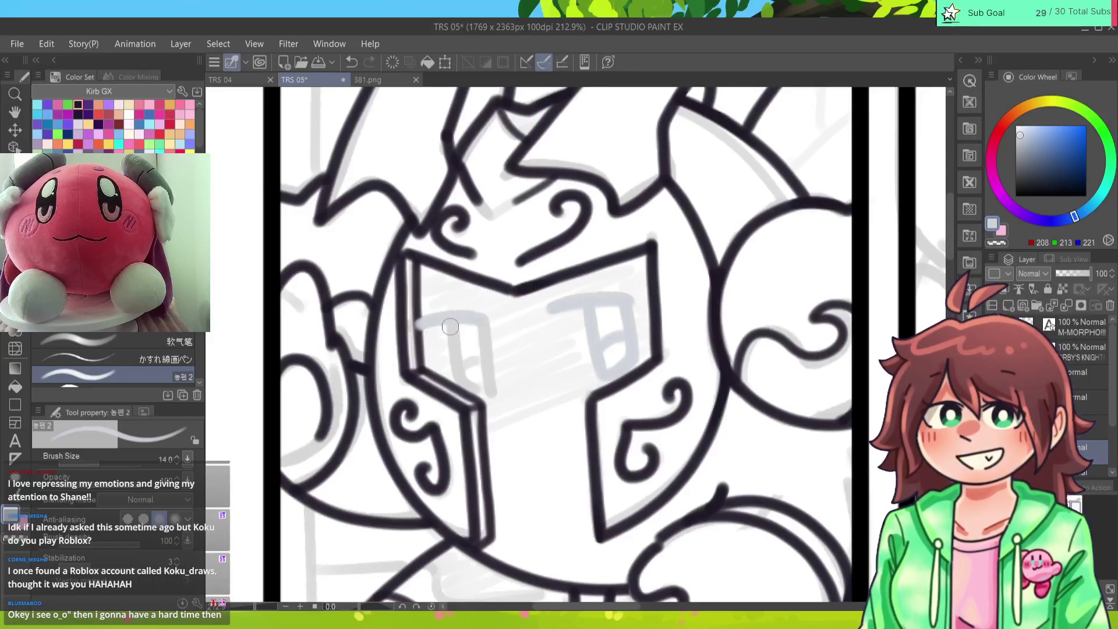
mouse_move(450, 327)
mouse_down()
mouse_move(458, 378)
mouse_move(476, 393)
mouse_move(489, 389)
mouse_move(483, 321)
mouse_move(489, 394)
mouse_up()
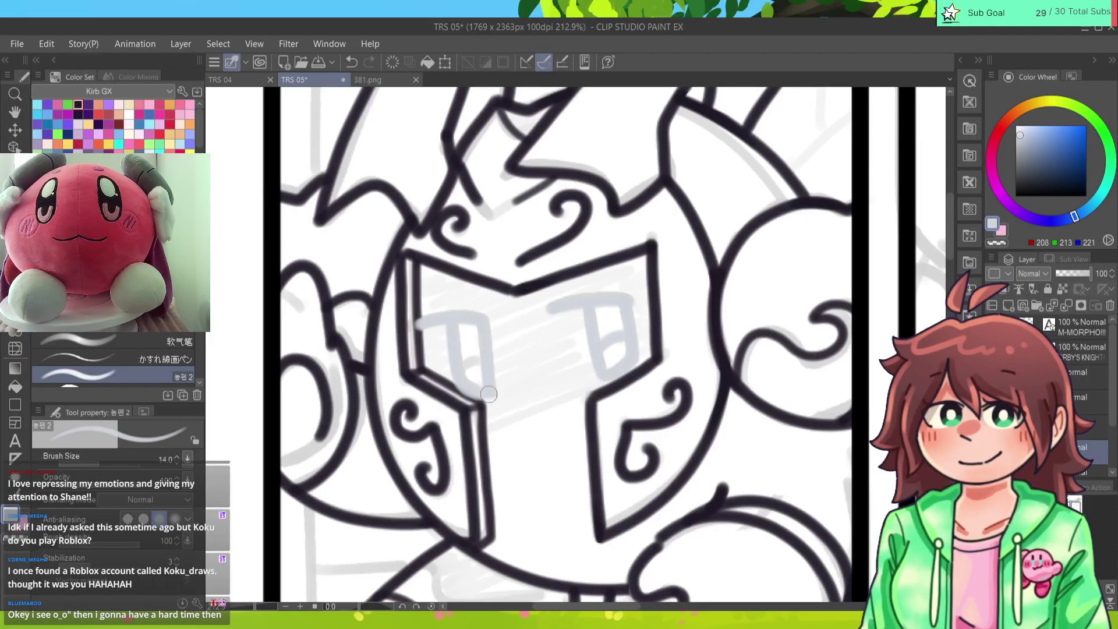
drag(457, 357, 492, 380)
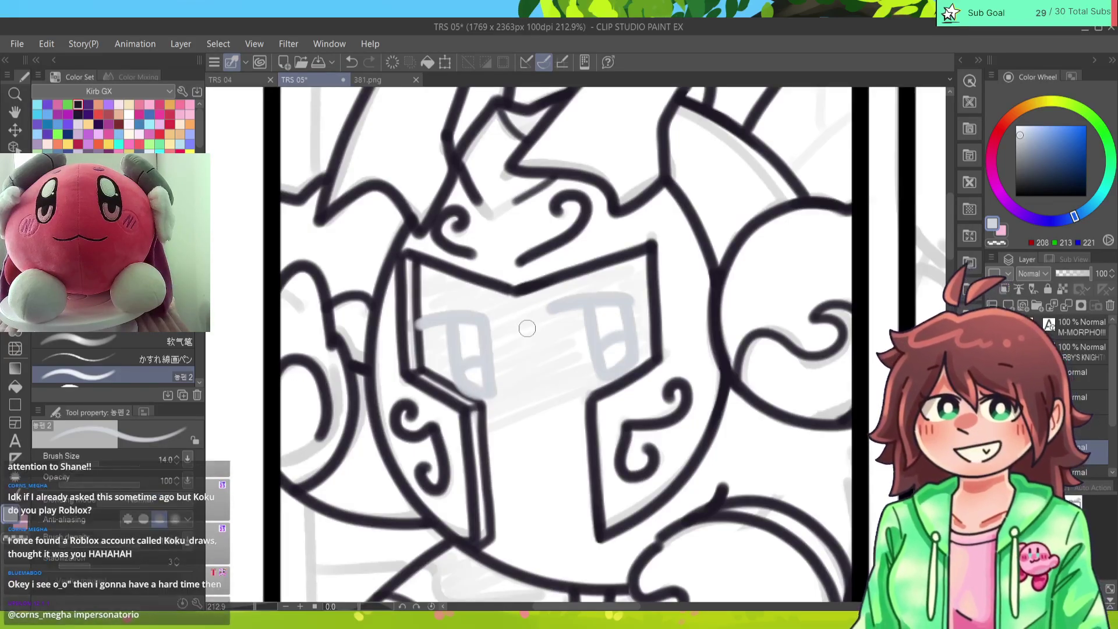
Step: Draw the upper lid line of the close-up eye in the top row's last panel in pale blue-grey
scroll(527, 328, down, 8)
scroll(579, 356, up, 3)
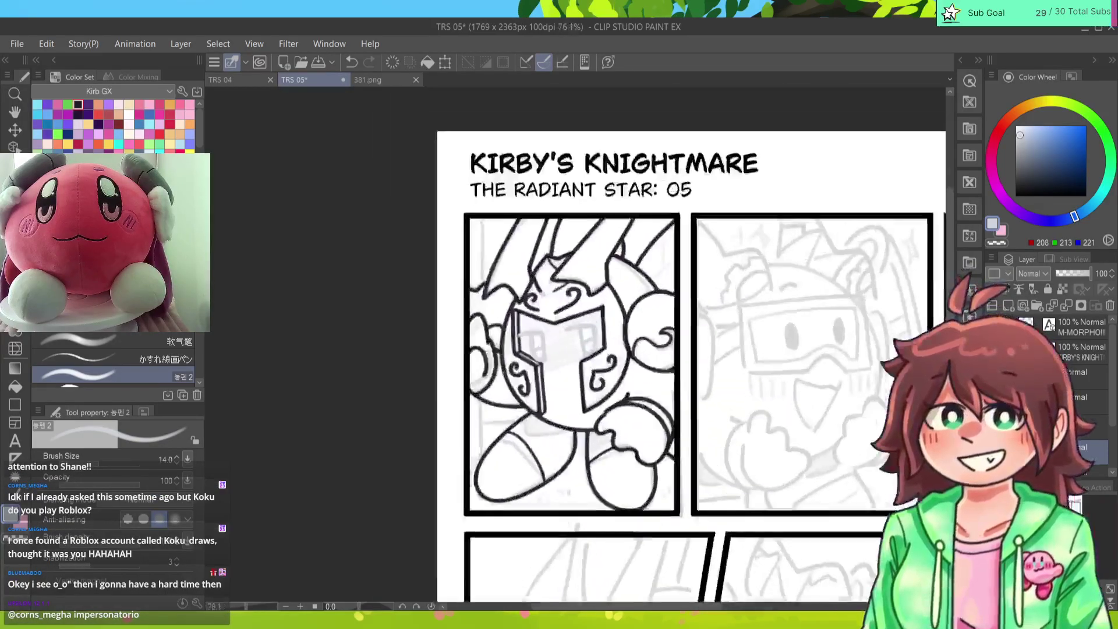
scroll(576, 341, up, 2)
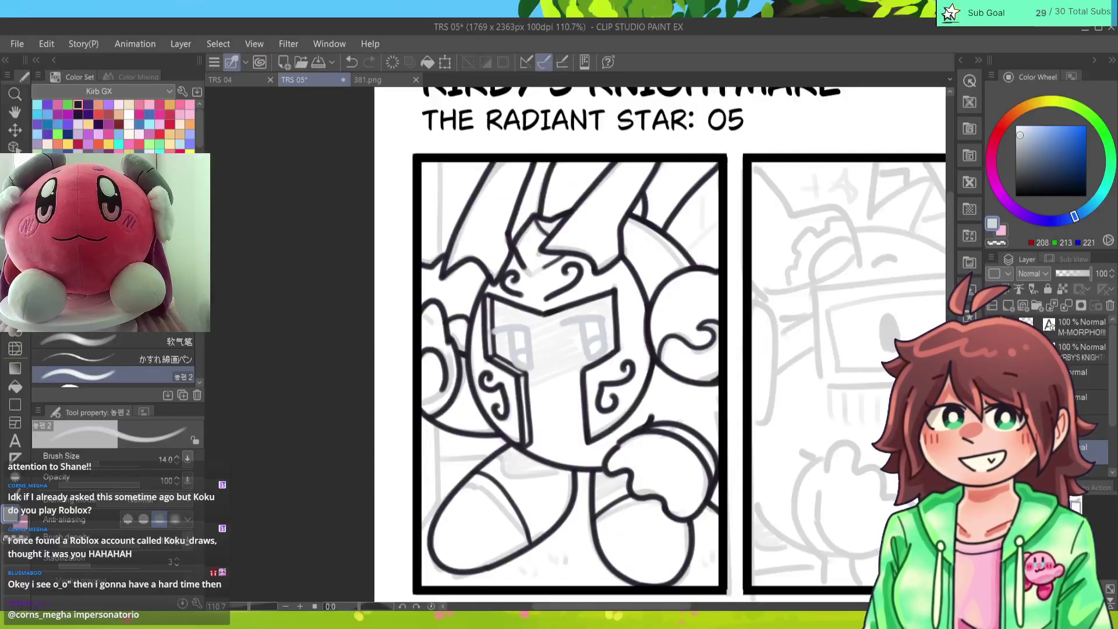
mouse_move(582, 350)
mouse_down()
mouse_move(495, 382)
mouse_move(373, 290)
mouse_move(320, 312)
mouse_move(321, 301)
mouse_up()
drag(583, 301, 303, 291)
drag(466, 233, 321, 425)
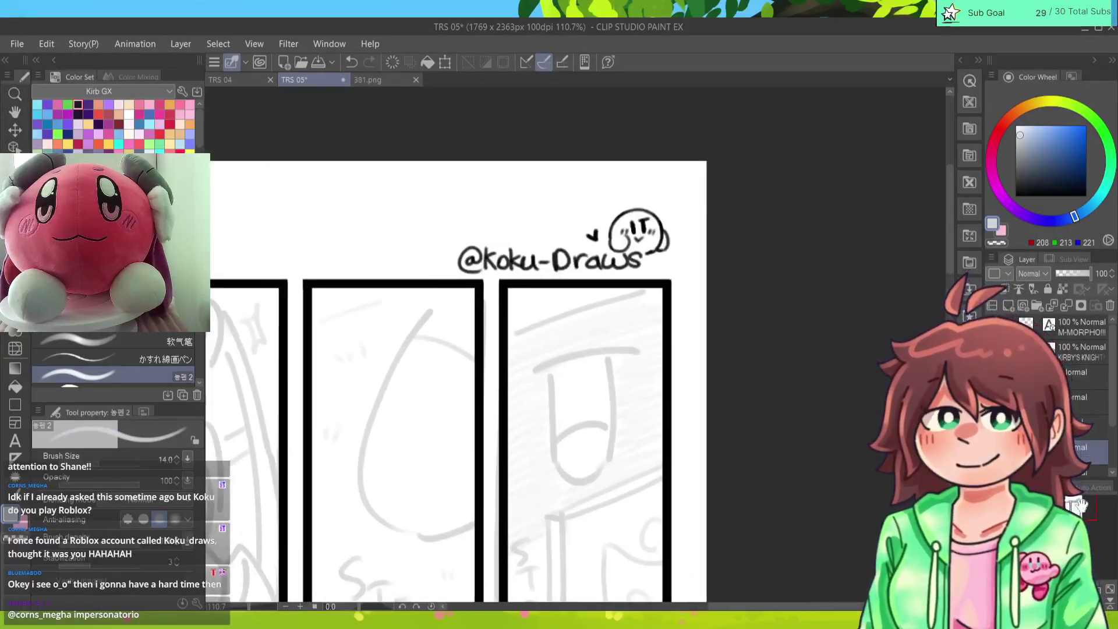
scroll(507, 384, up, 3)
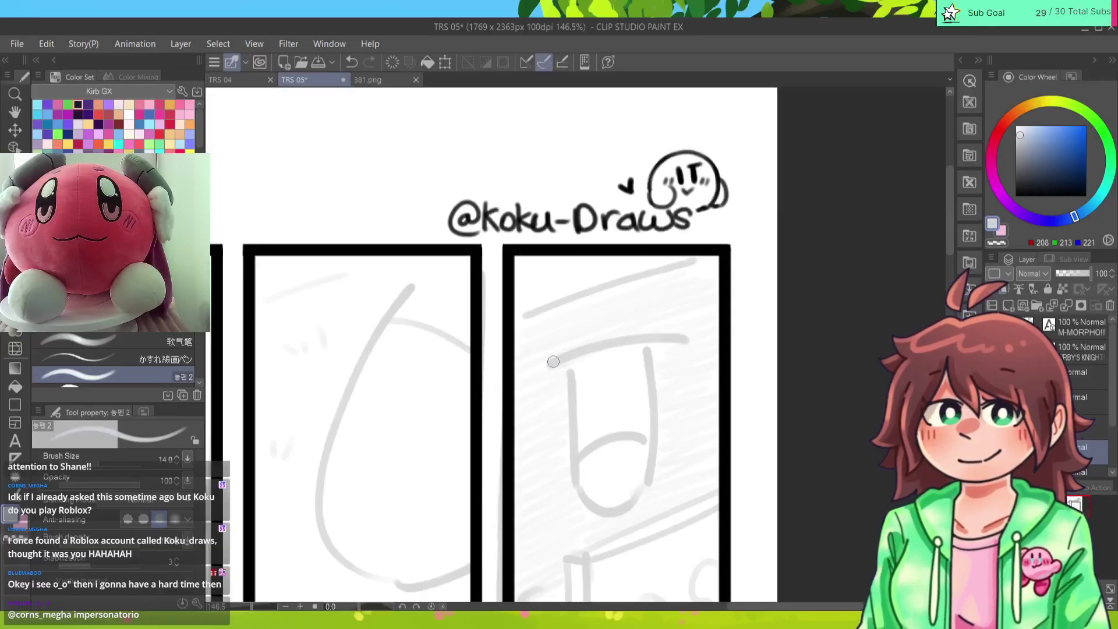
drag(562, 357, 693, 337)
key(ctrl+z)
drag(547, 363, 689, 338)
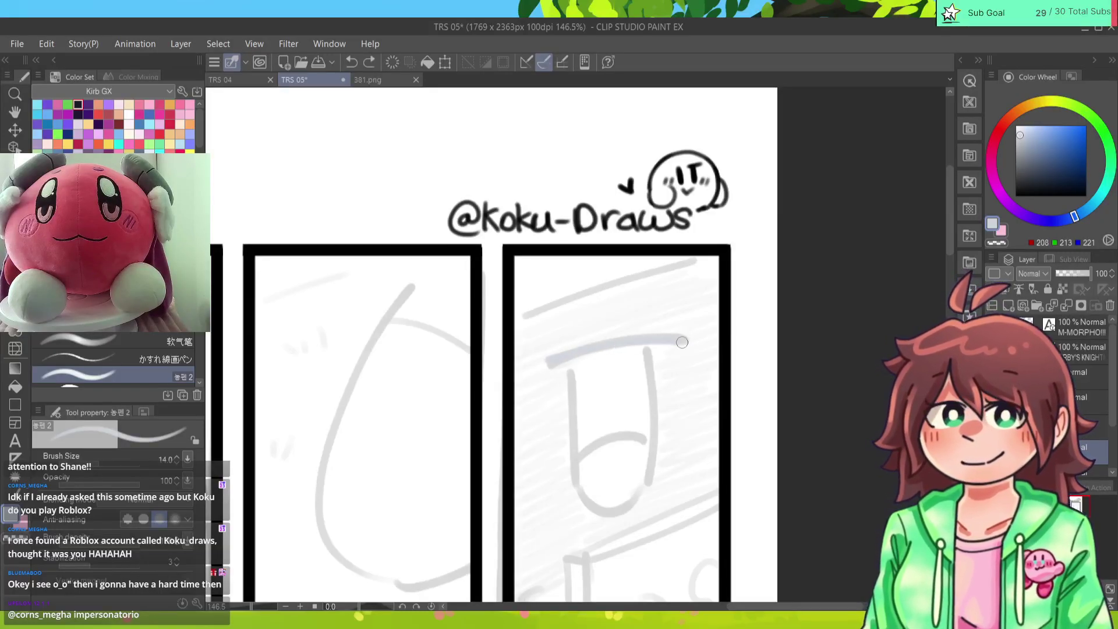
Step: Draw the close-up eye's U-shaped outline below the lid and the curved line inside it
drag(570, 360, 580, 493)
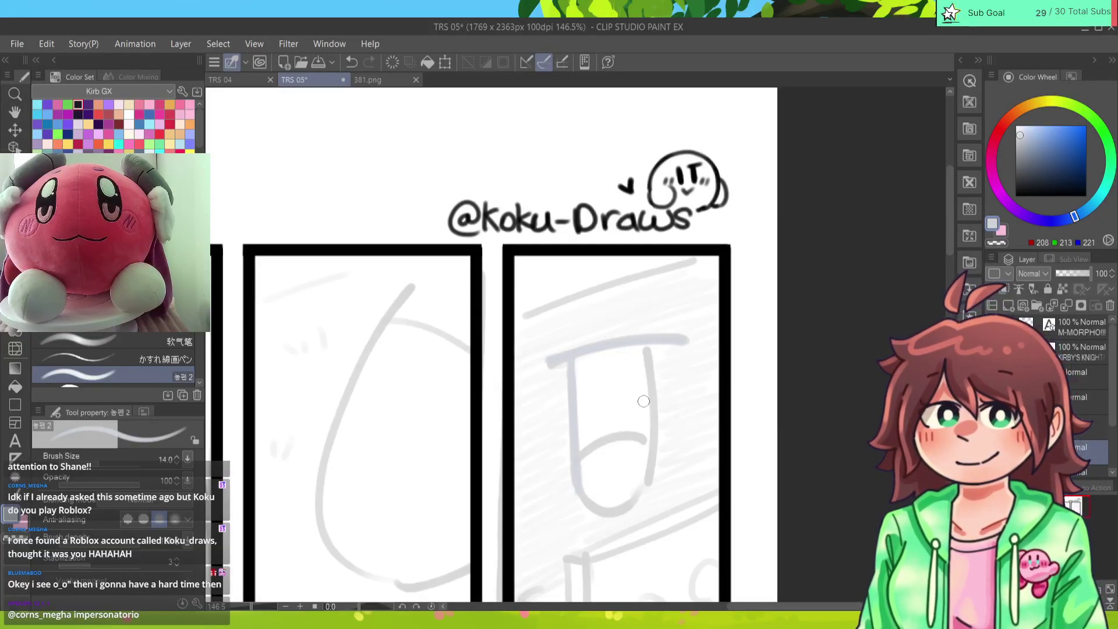
mouse_move(646, 347)
mouse_down()
mouse_move(644, 483)
mouse_move(619, 509)
mouse_move(594, 509)
mouse_move(578, 487)
mouse_move(590, 507)
mouse_move(647, 488)
mouse_up()
key(ctrl+z)
drag(650, 382, 649, 484)
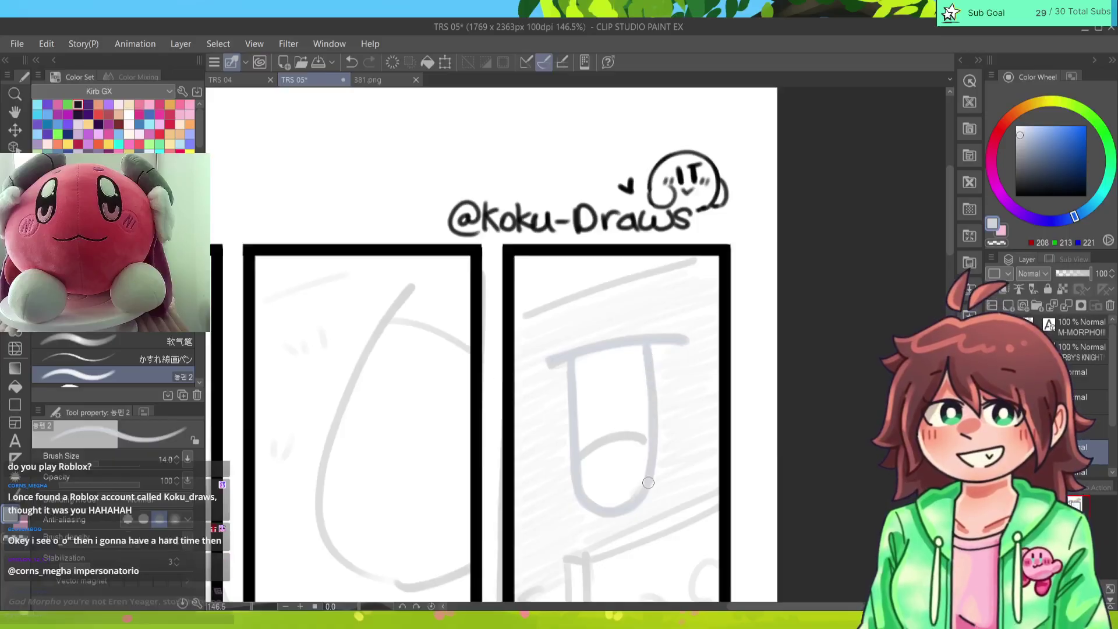
drag(578, 469, 646, 442)
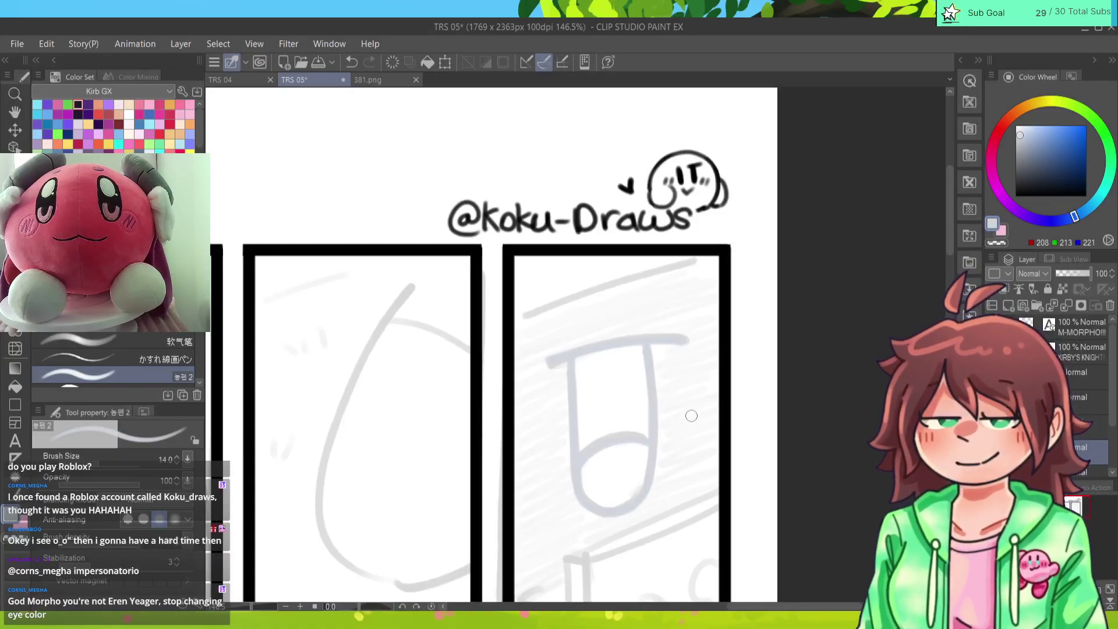
Step: Draw both half-lidded eyes and the short brow mark inside the mask in the middle row's first panel in pale blue-grey
key(ctrl+0)
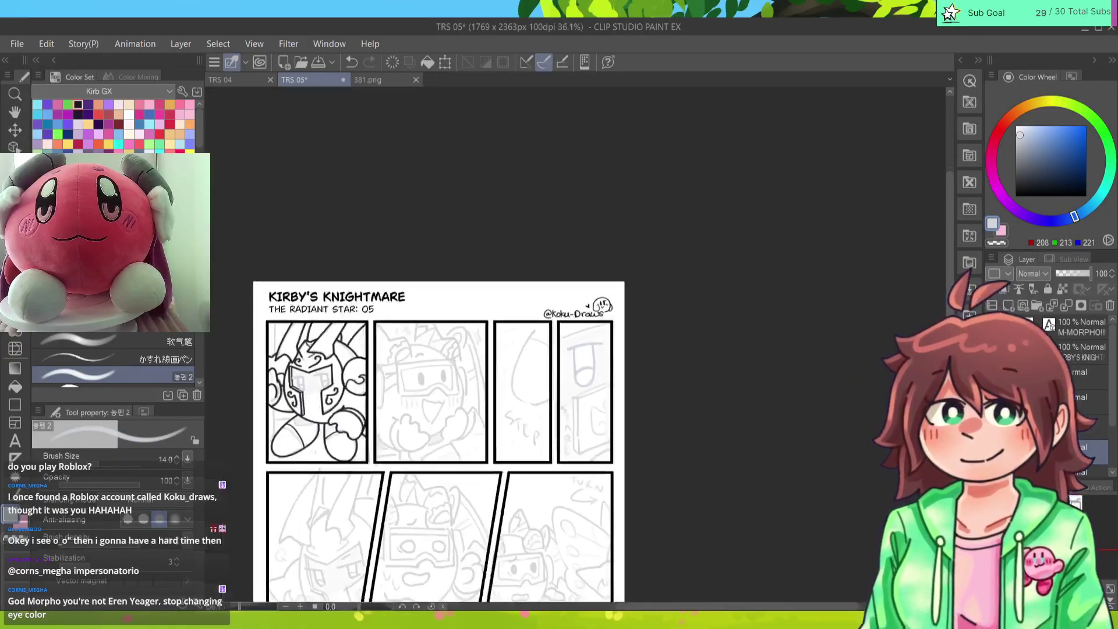
scroll(577, 344, down, 3)
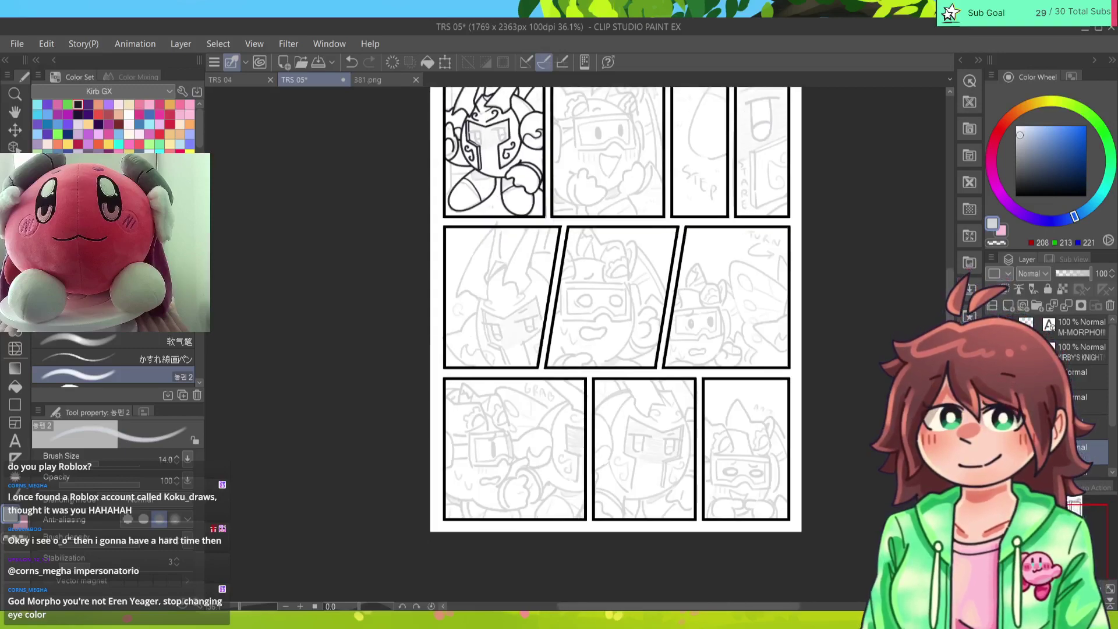
scroll(585, 286, up, 3)
scroll(466, 250, up, 6)
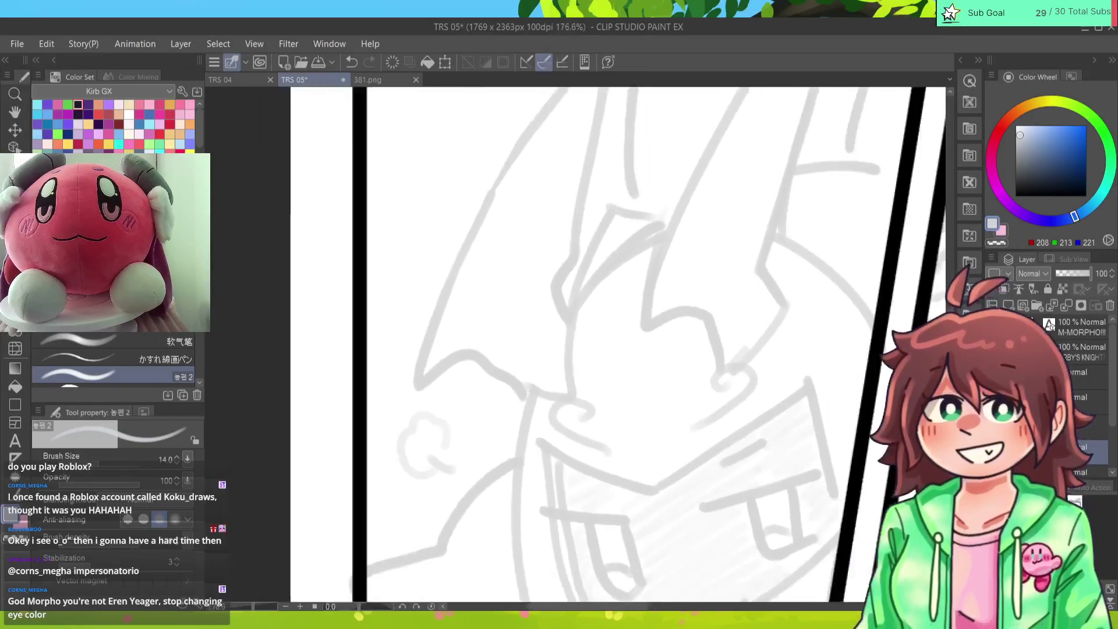
mouse_move(694, 507)
mouse_down()
mouse_move(547, 373)
mouse_move(663, 340)
mouse_up()
drag(601, 360, 627, 419)
mouse_move(641, 353)
mouse_down()
mouse_move(637, 416)
mouse_move(668, 404)
mouse_up()
mouse_move(479, 385)
mouse_down()
mouse_move(392, 375)
mouse_move(440, 405)
mouse_move(472, 463)
mouse_move(488, 450)
mouse_move(475, 391)
mouse_move(485, 457)
mouse_move(454, 442)
mouse_move(466, 434)
mouse_move(484, 444)
mouse_move(454, 443)
mouse_move(459, 431)
mouse_move(492, 443)
mouse_up()
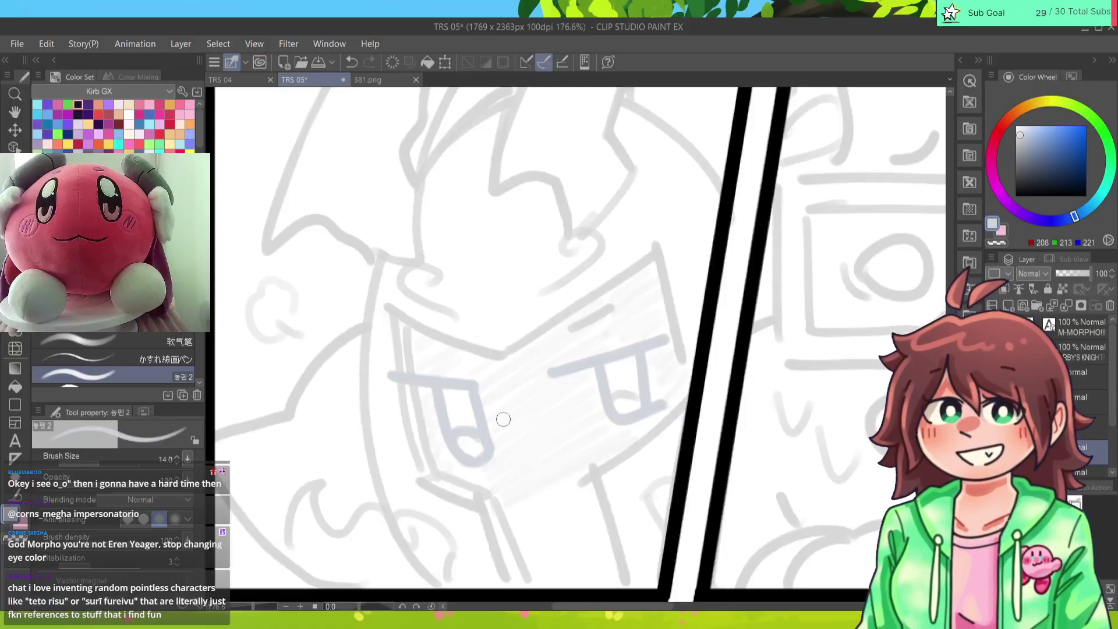
drag(569, 331, 613, 307)
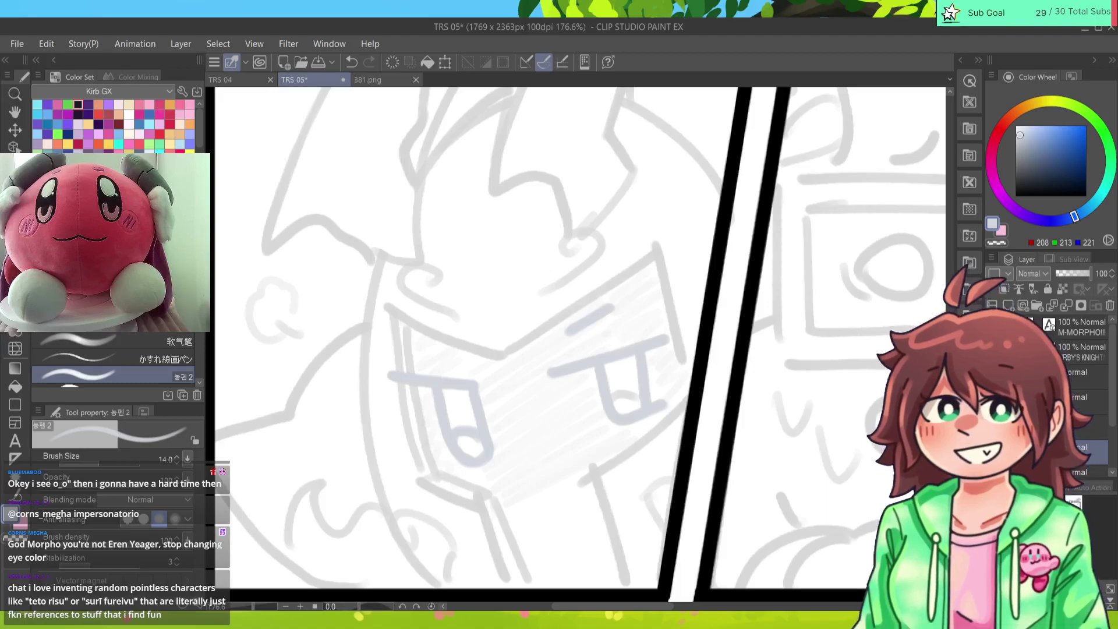
Step: Draw both upper lid lines and the right eye's U-shaped outline inside the mask in the bottom row's middle panel
scroll(575, 346, right, 10)
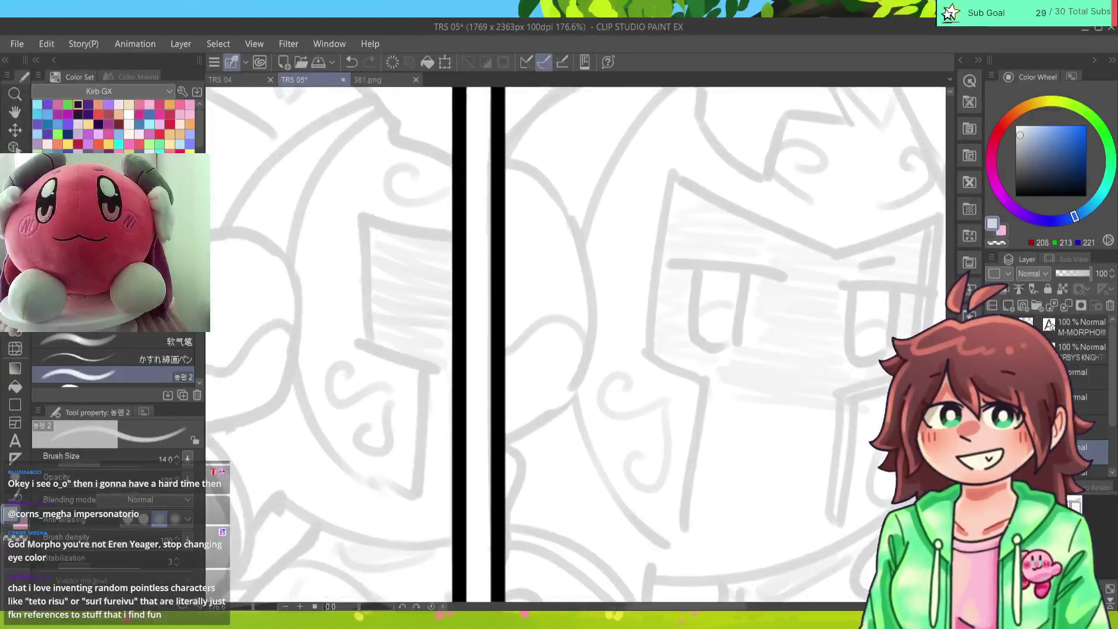
scroll(575, 346, right, 10)
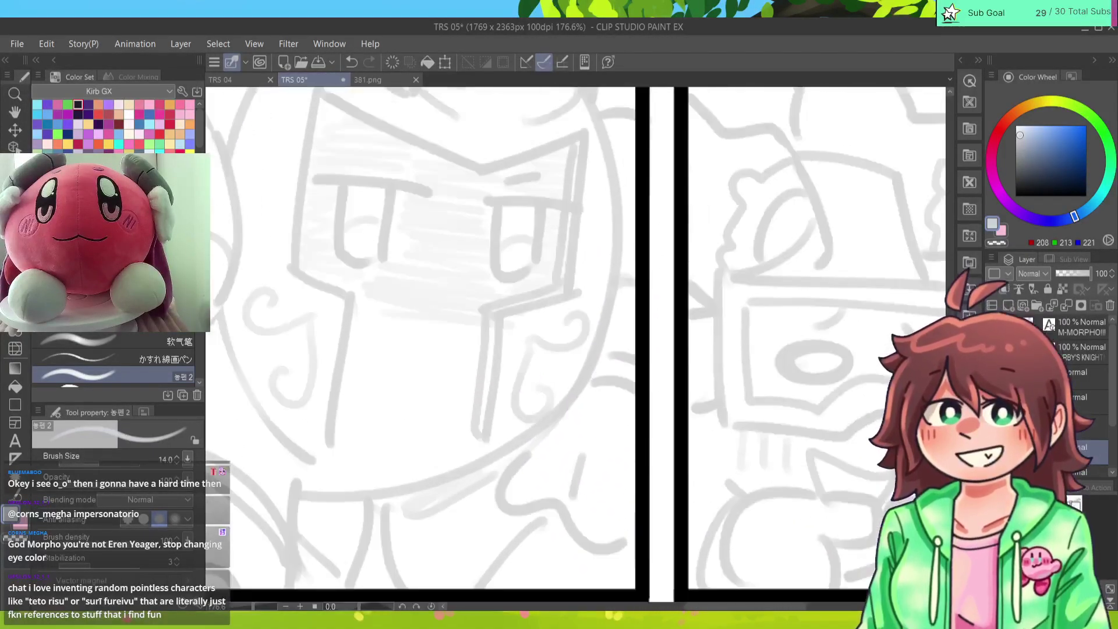
scroll(575, 347, right, 10)
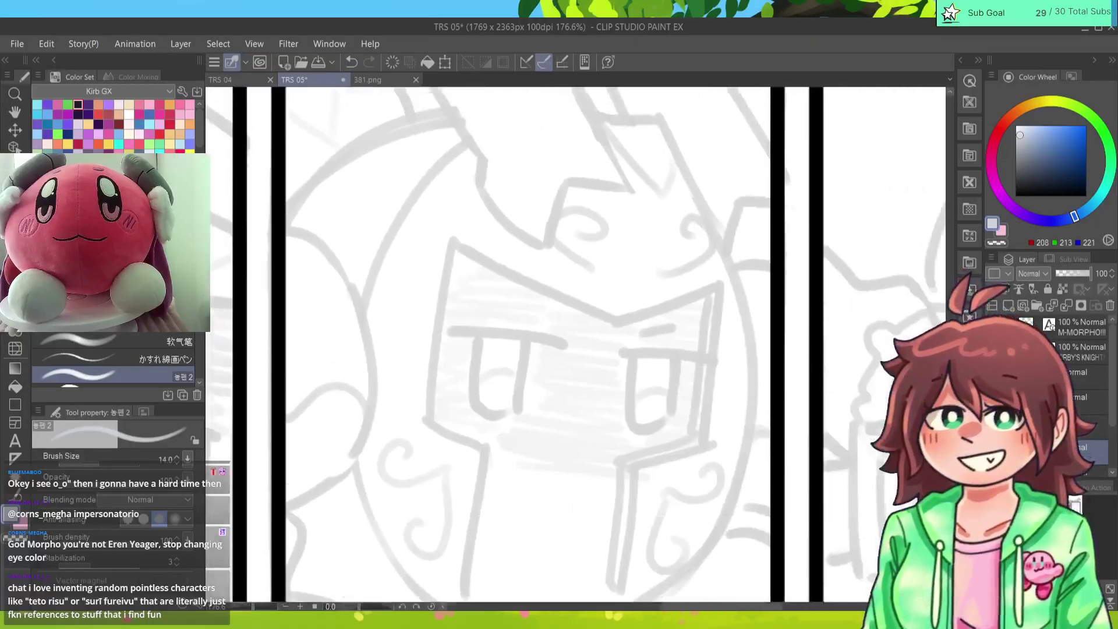
scroll(575, 347, down, 5)
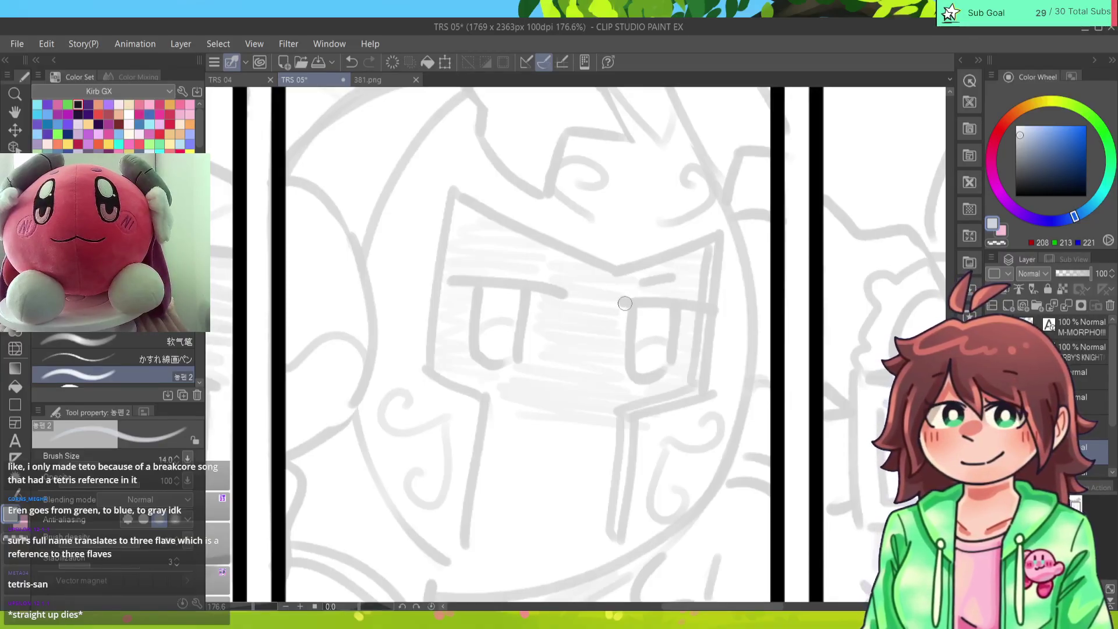
drag(622, 303, 714, 310)
drag(449, 282, 559, 291)
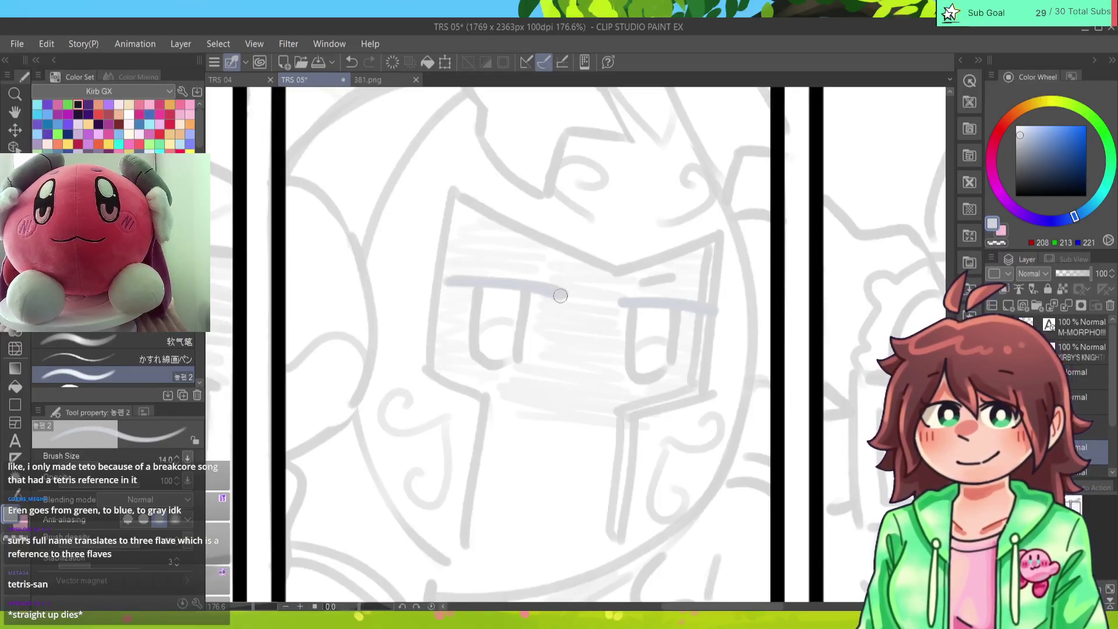
drag(453, 282, 564, 295)
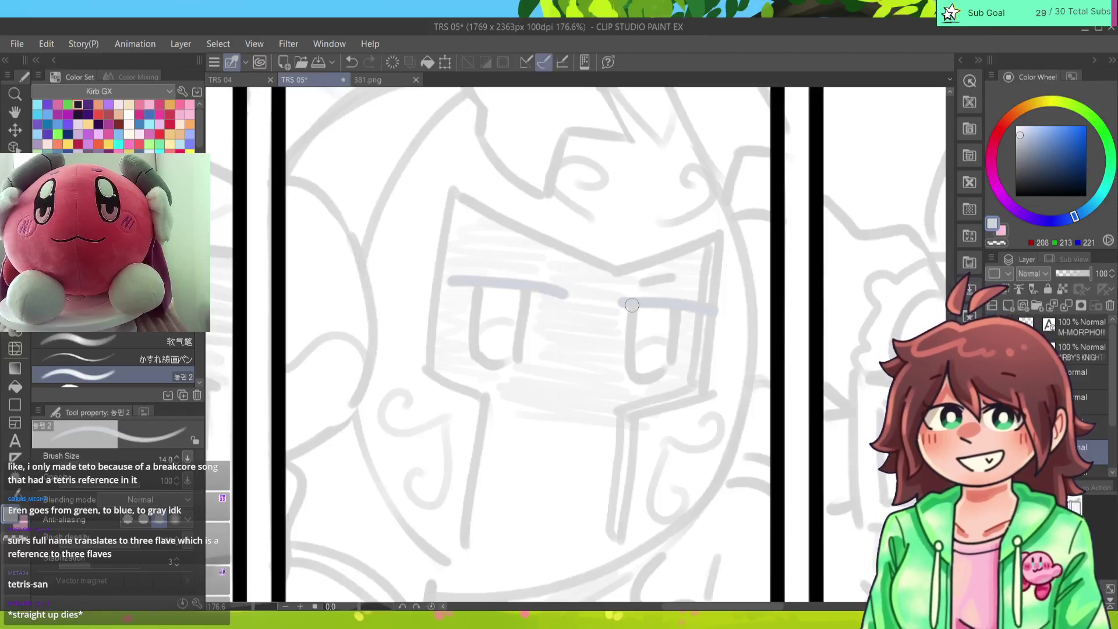
key(ctrl+z)
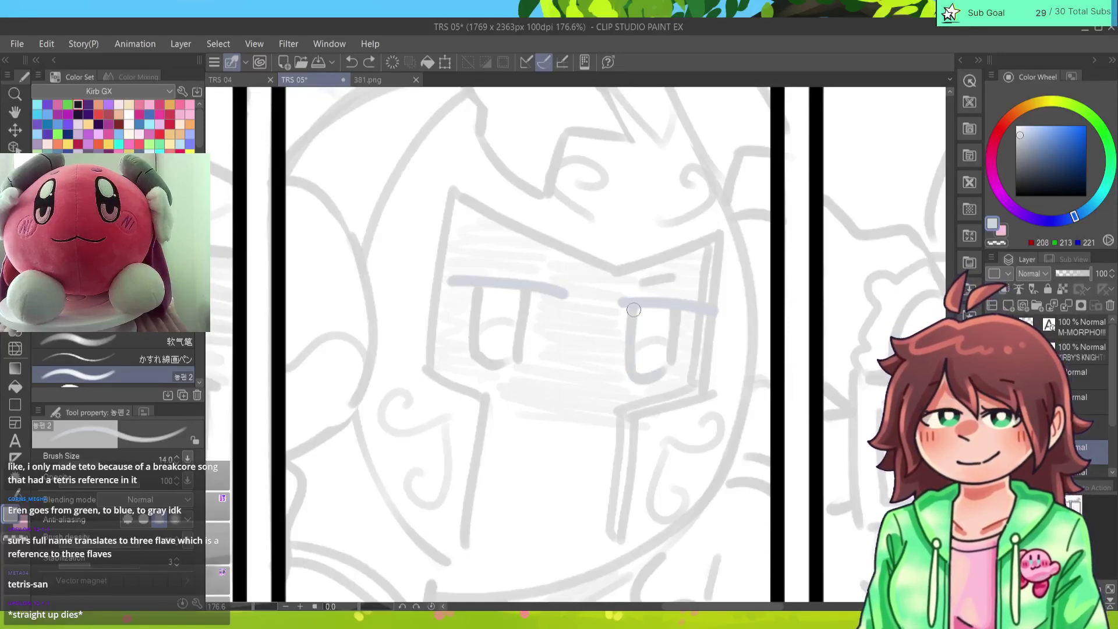
mouse_move(634, 309)
mouse_down()
mouse_move(640, 381)
mouse_move(674, 361)
mouse_move(674, 308)
mouse_move(673, 339)
mouse_up()
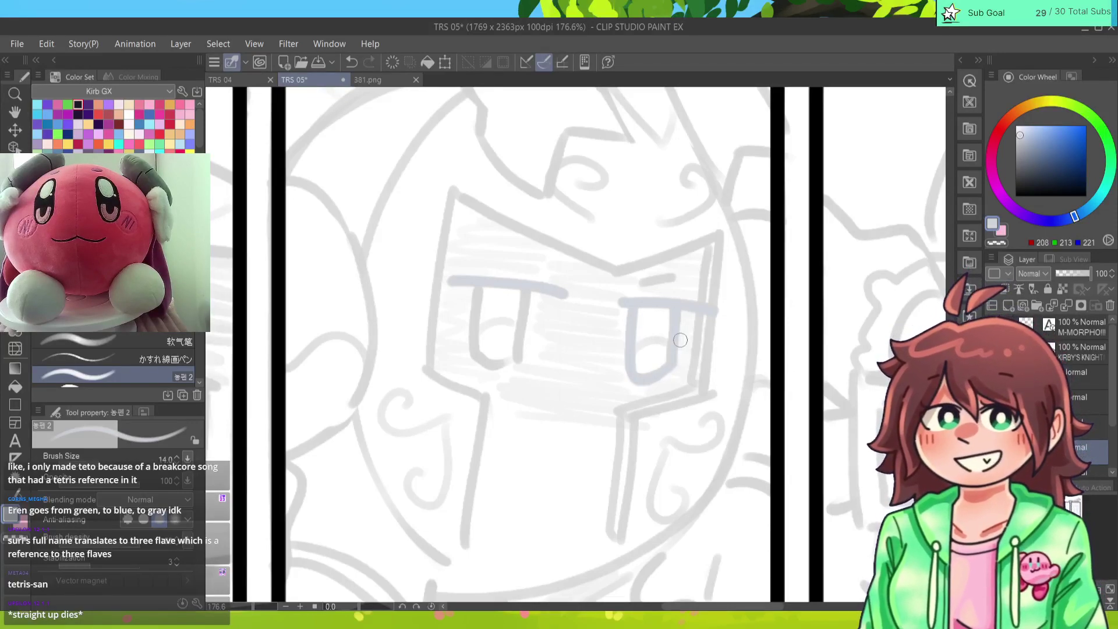
Step: Draw the left eye's U-shaped outline, the curves inside both eyes and the short brow mark inside the bottom-row mask in pale blue-grey
mouse_move(481, 284)
mouse_down()
mouse_move(477, 351)
mouse_move(505, 361)
mouse_move(528, 296)
mouse_up()
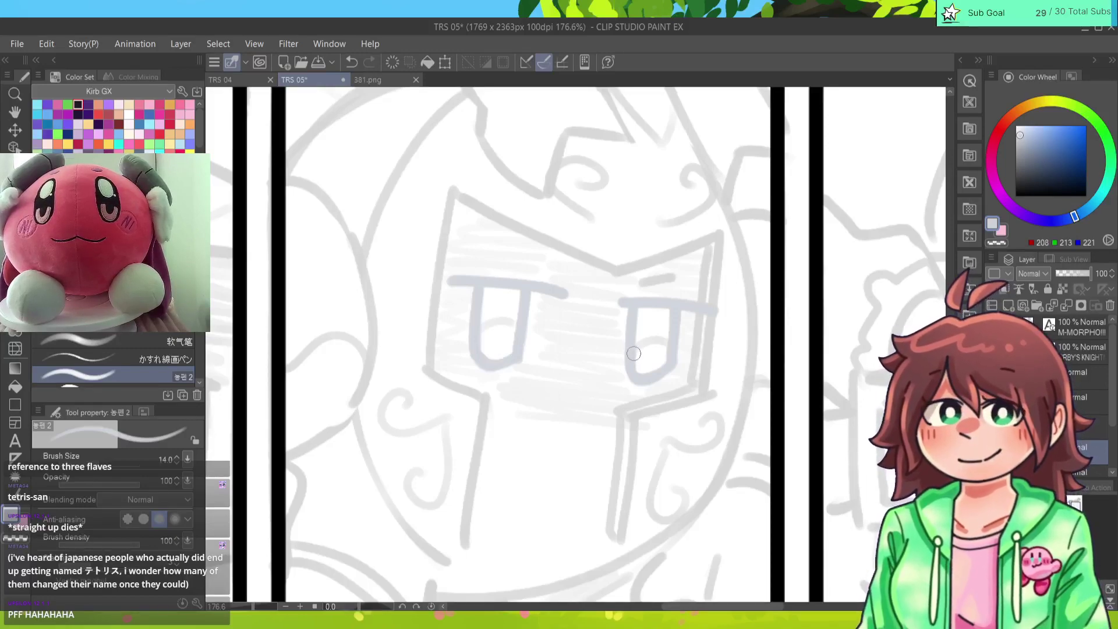
drag(635, 349, 668, 341)
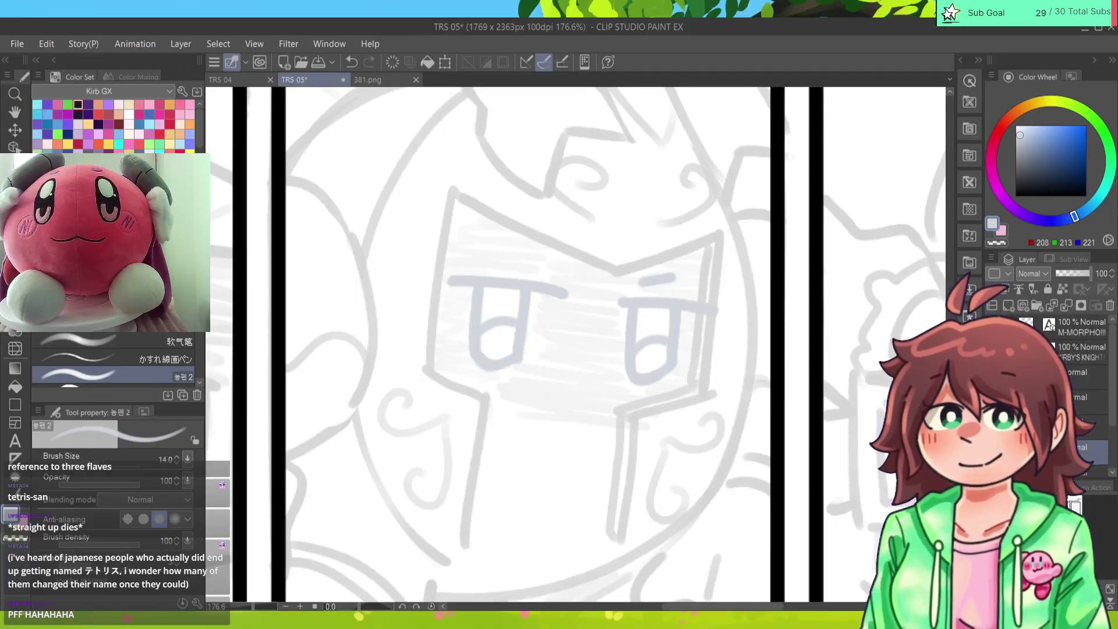
Step: Switch the drawing colour back to dark navy and check the first panel's line art against the neighbouring sketch
click(78, 105)
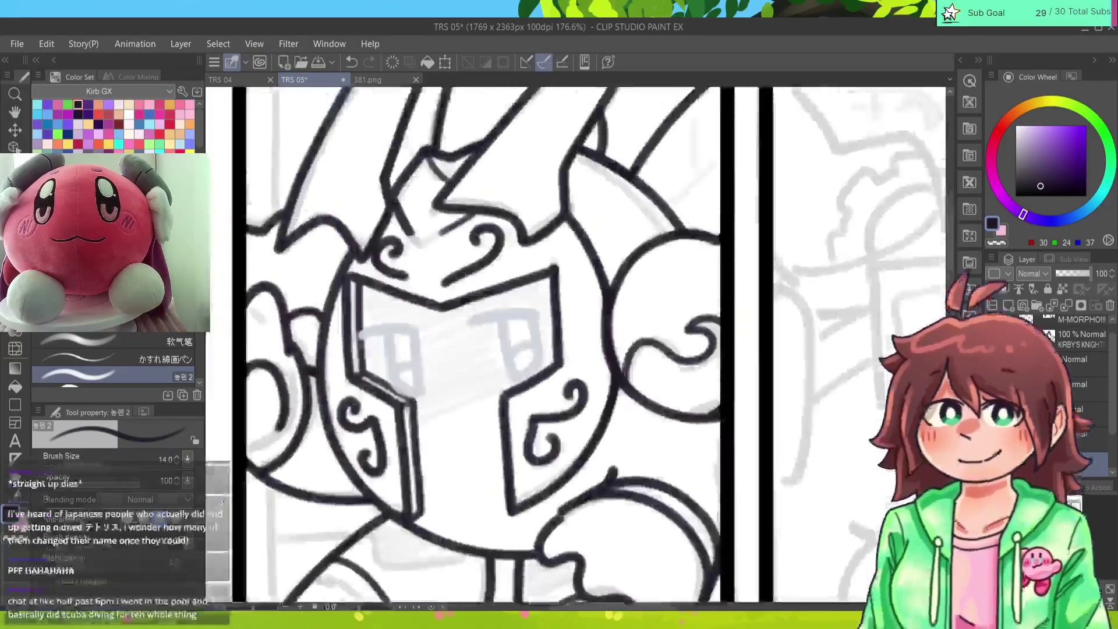
scroll(612, 343, up, 5)
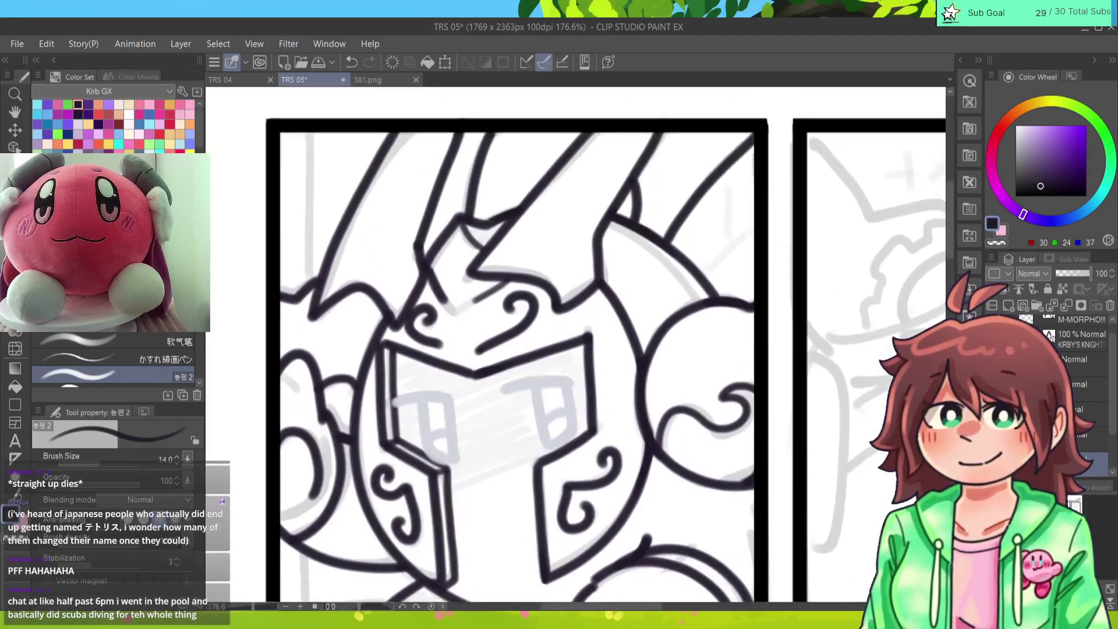
scroll(576, 345, down, 3)
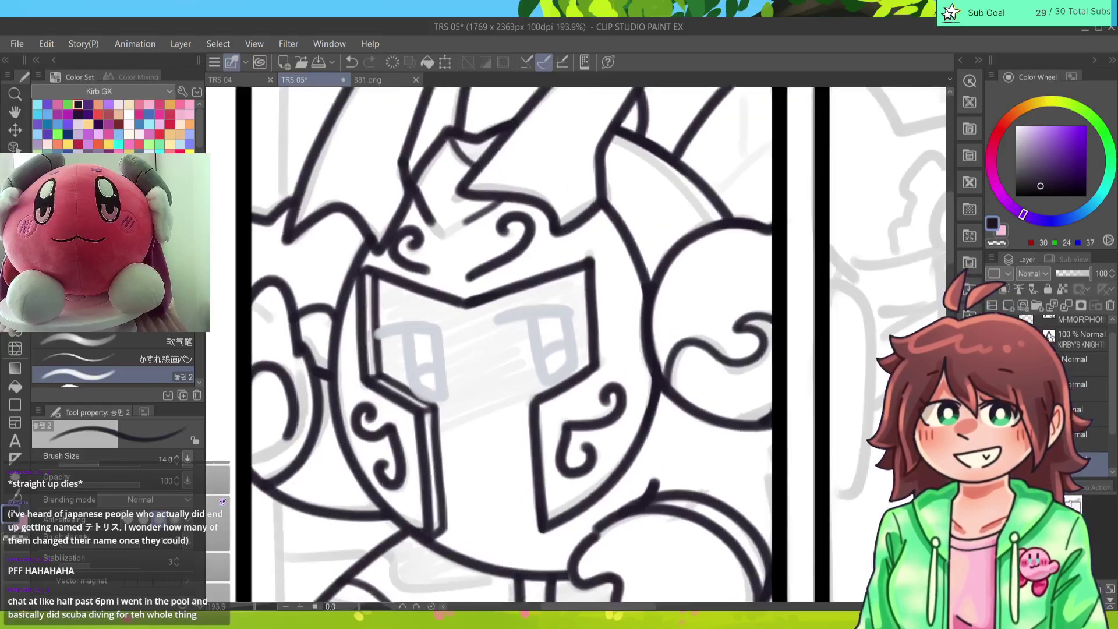
scroll(576, 345, down, 5)
scroll(644, 344, down, 5)
scroll(644, 343, up, 5)
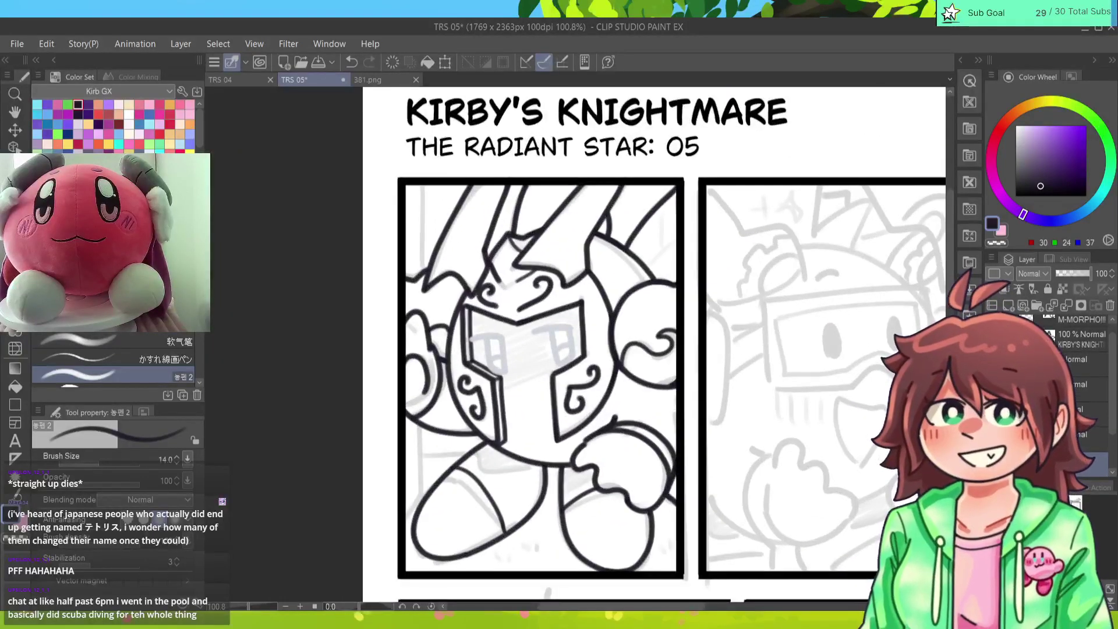
scroll(641, 344, down, 2)
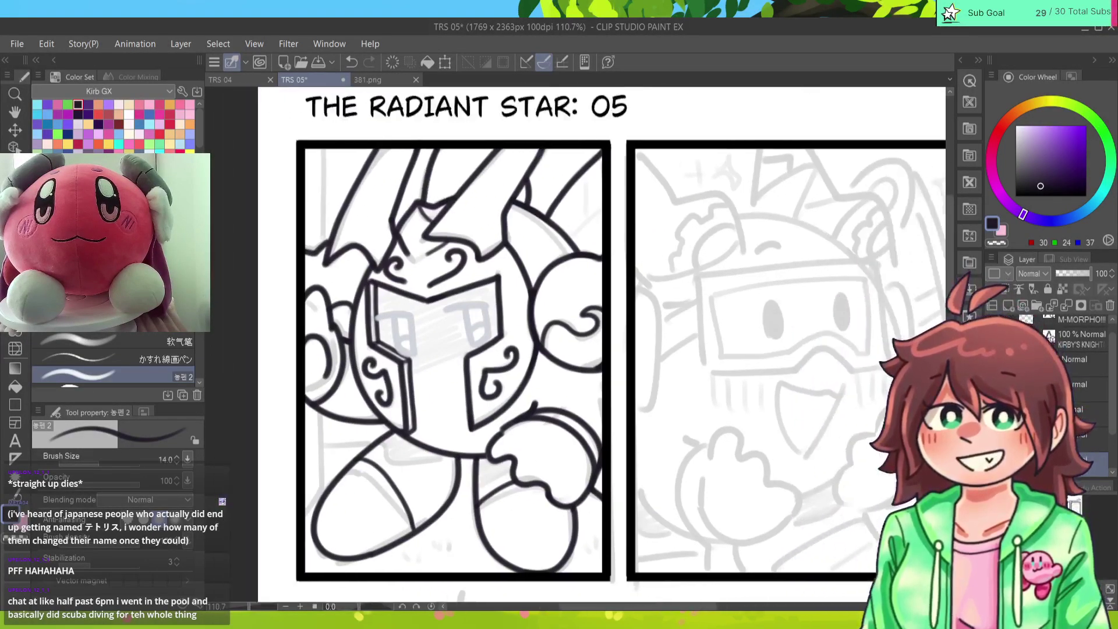
scroll(640, 343, down, 1)
scroll(641, 343, up, 1)
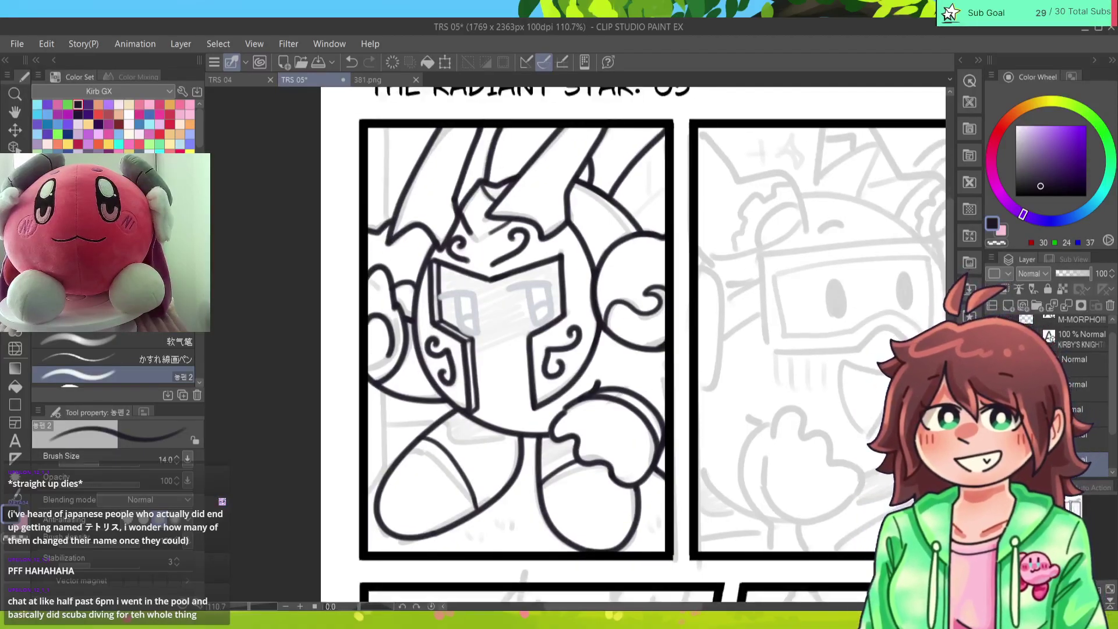
scroll(635, 344, right, 4)
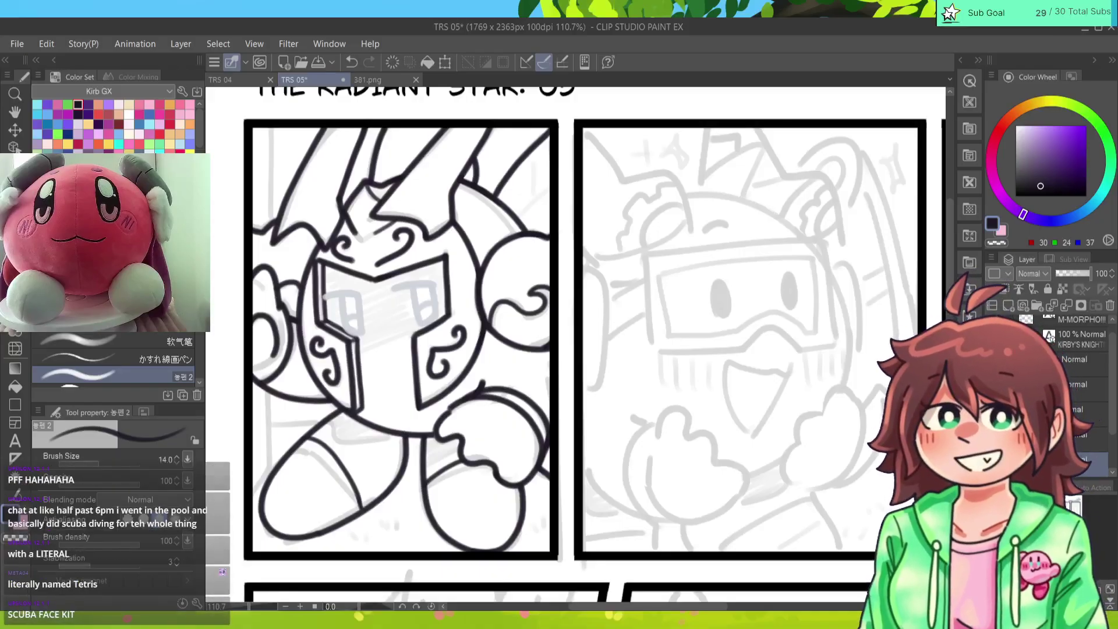
key(e)
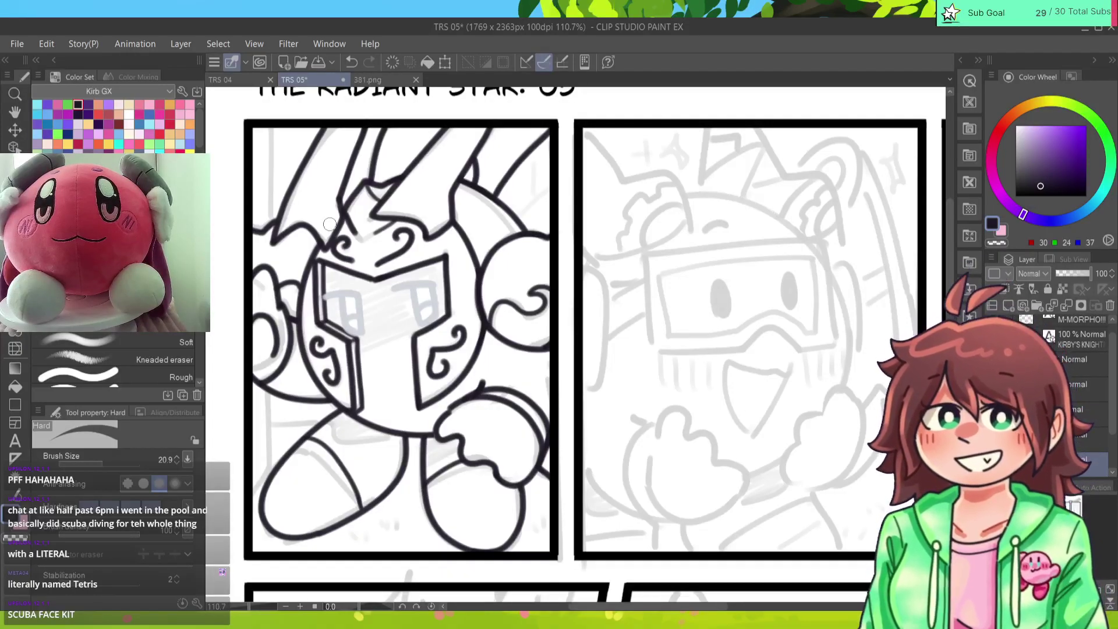
drag(330, 224, 88, 226)
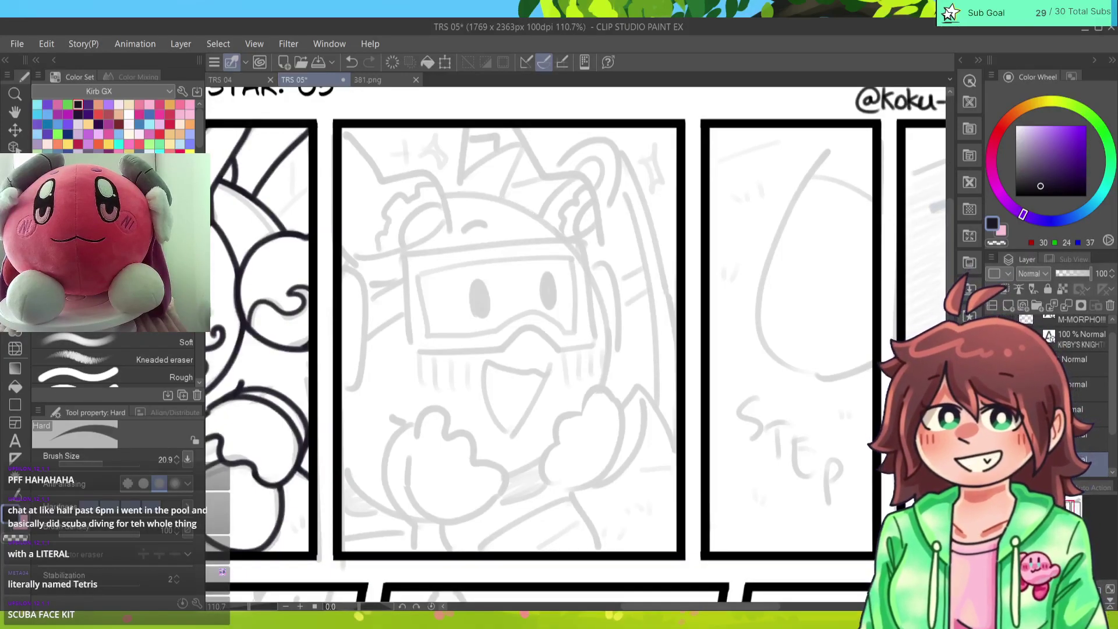
key(ctrl+minus)
key(ctrl+minus)
key(ctrl+minus)
key(ctrl+minus)
key(ctrl+minus)
key(ctrl+plus)
key(ctrl+plus)
key(ctrl+plus)
key(ctrl+plus)
key(ctrl+plus)
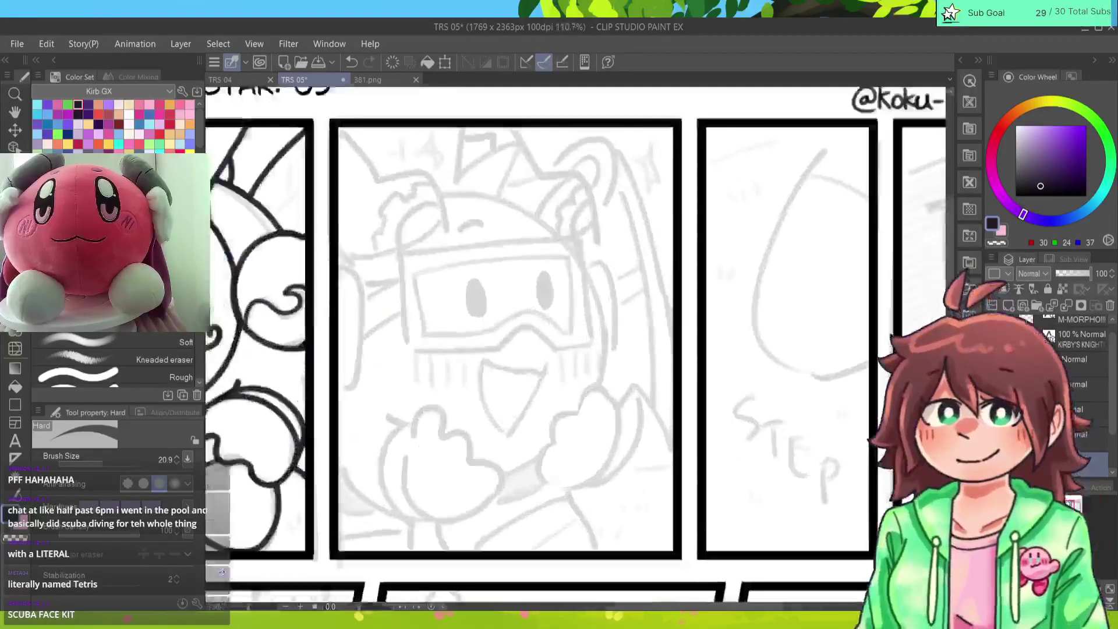
Step: Ink the jagged outline at the head's upper right and the short middle line at the second panel's top edge with the 농펜 2 pen
key(p)
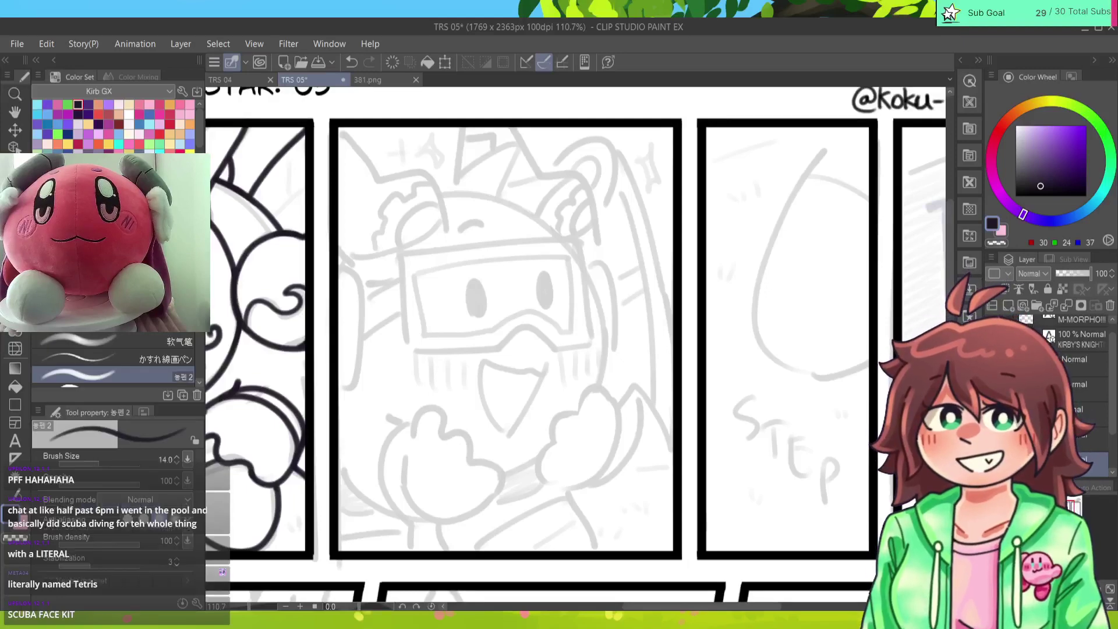
click(124, 377)
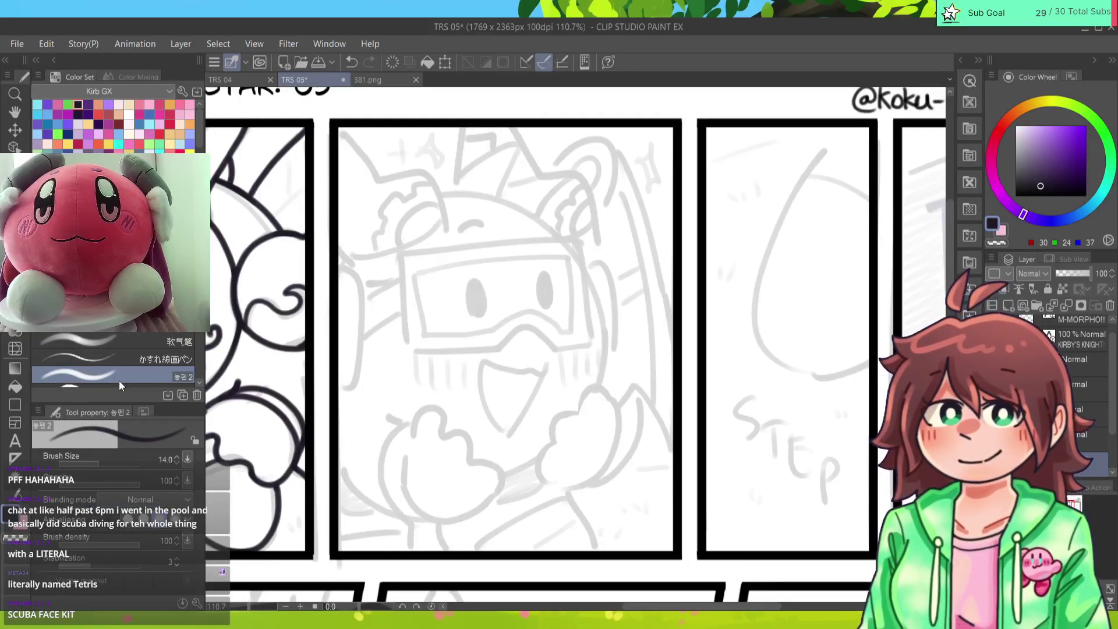
scroll(577, 344, up, 2)
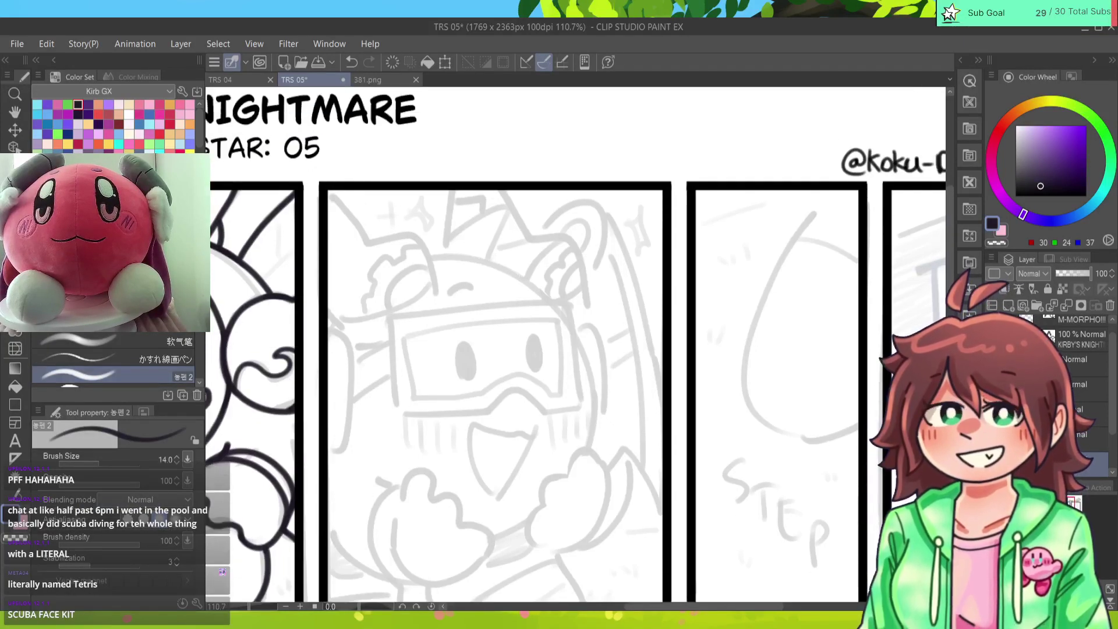
scroll(577, 344, down, 1)
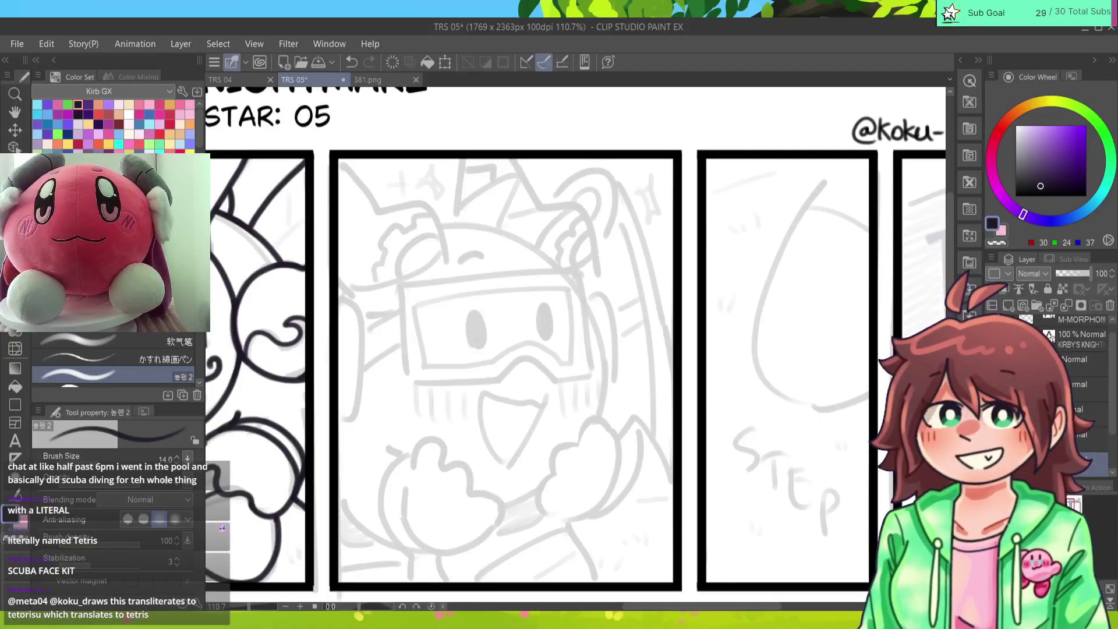
scroll(577, 344, up, 3)
scroll(576, 355, left, 5)
scroll(575, 355, down, 2)
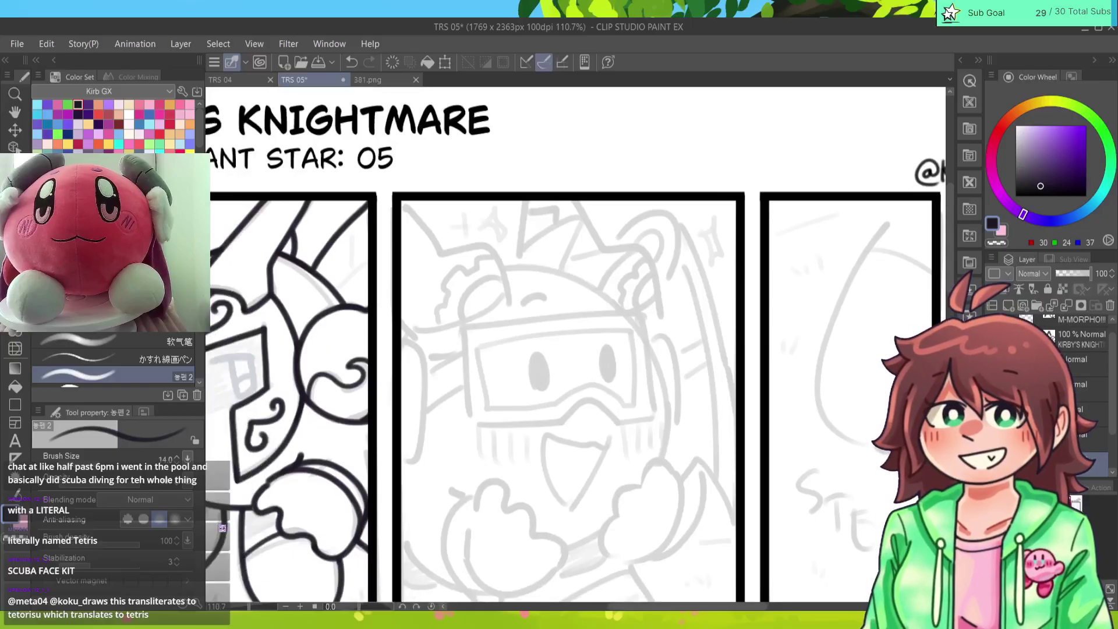
scroll(576, 343, up, 3)
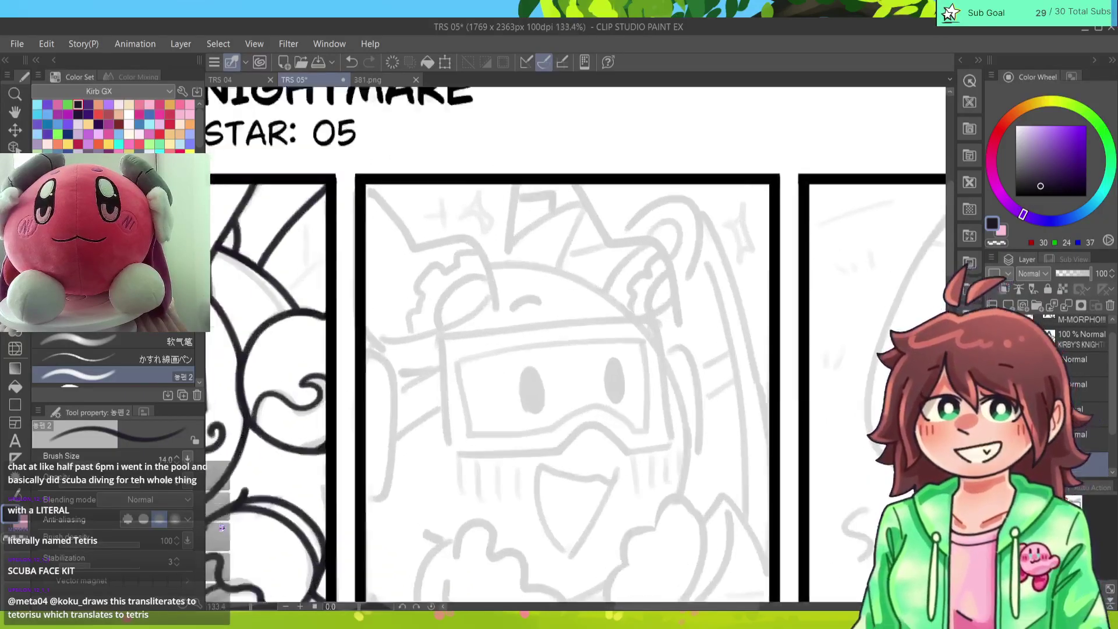
scroll(576, 343, up, 3)
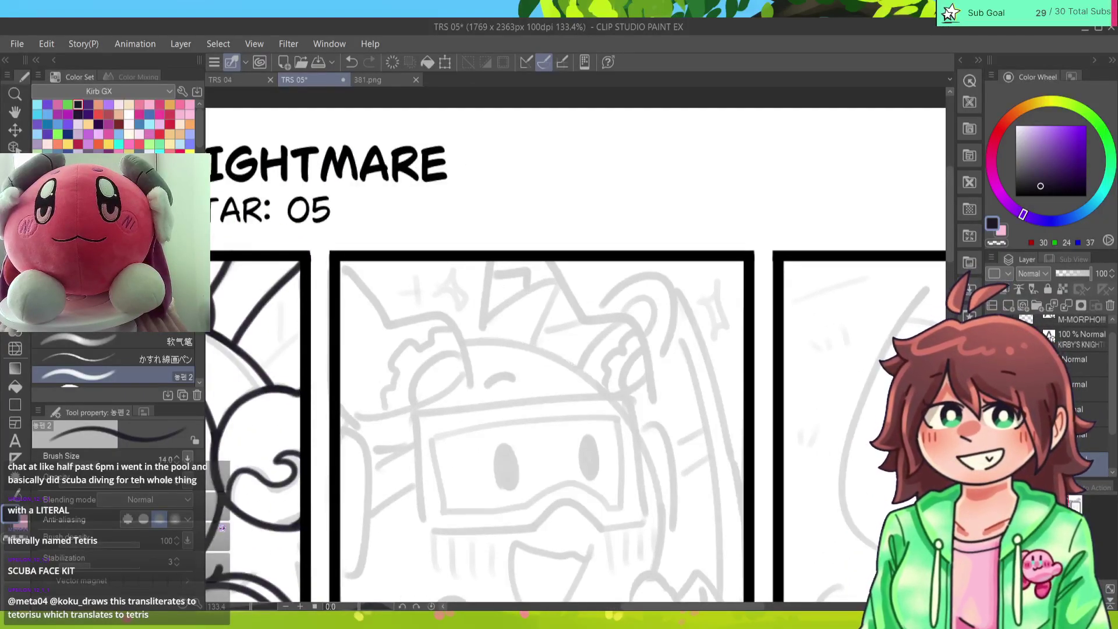
mouse_move(657, 401)
mouse_down()
mouse_move(658, 412)
mouse_move(645, 322)
mouse_move(588, 309)
mouse_move(556, 259)
mouse_up()
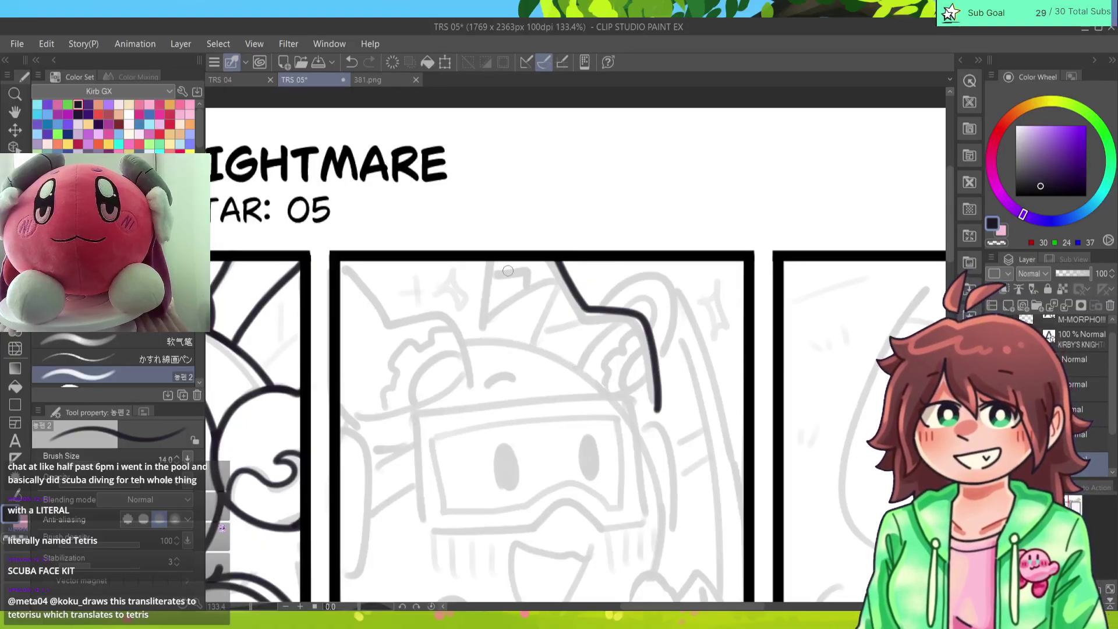
drag(491, 259, 488, 336)
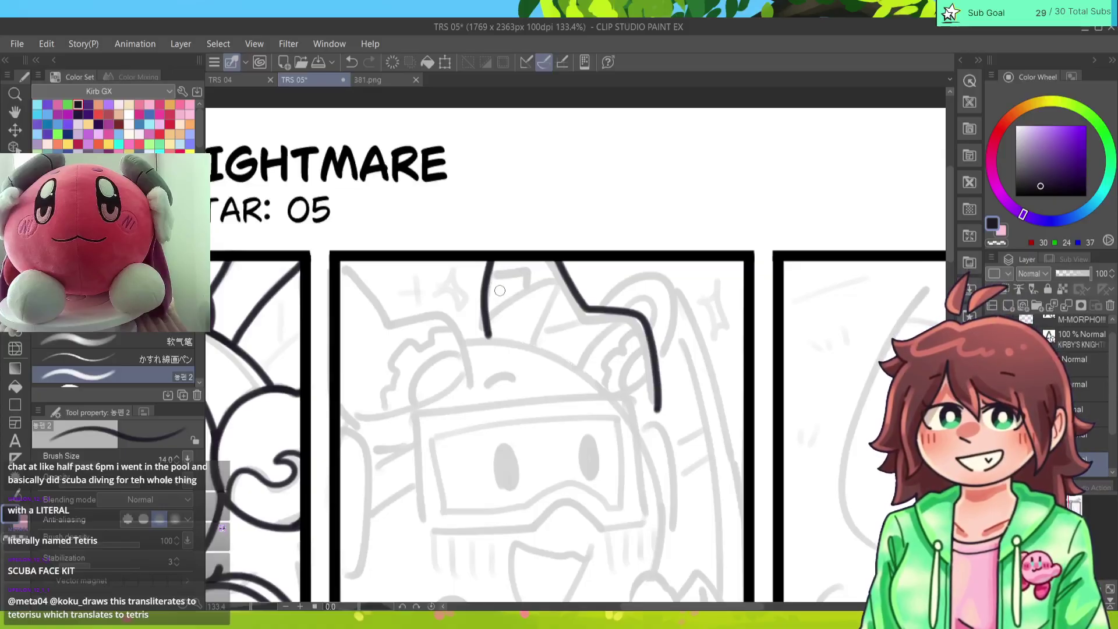
Step: Ink the jagged outline at the second panel's upper left, its inward hook towards the goggles and the lower curve back to the panel border
mouse_move(473, 384)
mouse_down()
mouse_move(466, 350)
mouse_move(434, 316)
mouse_move(391, 316)
mouse_move(341, 267)
mouse_up()
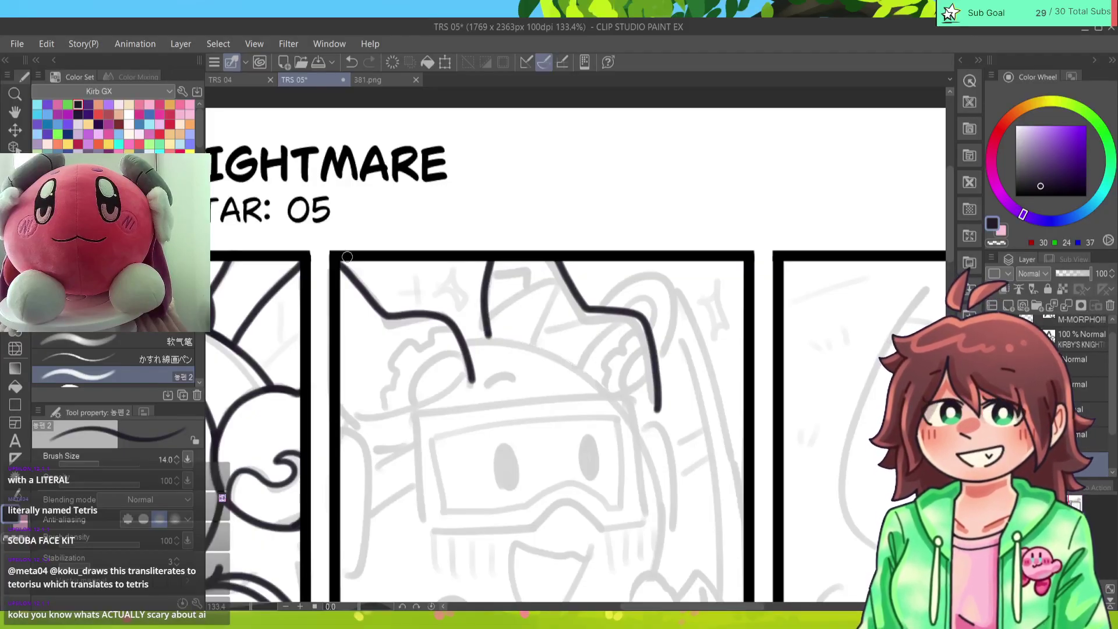
key(ctrl+z)
mouse_move(473, 384)
mouse_down()
mouse_move(443, 314)
mouse_move(377, 304)
mouse_move(341, 267)
mouse_up()
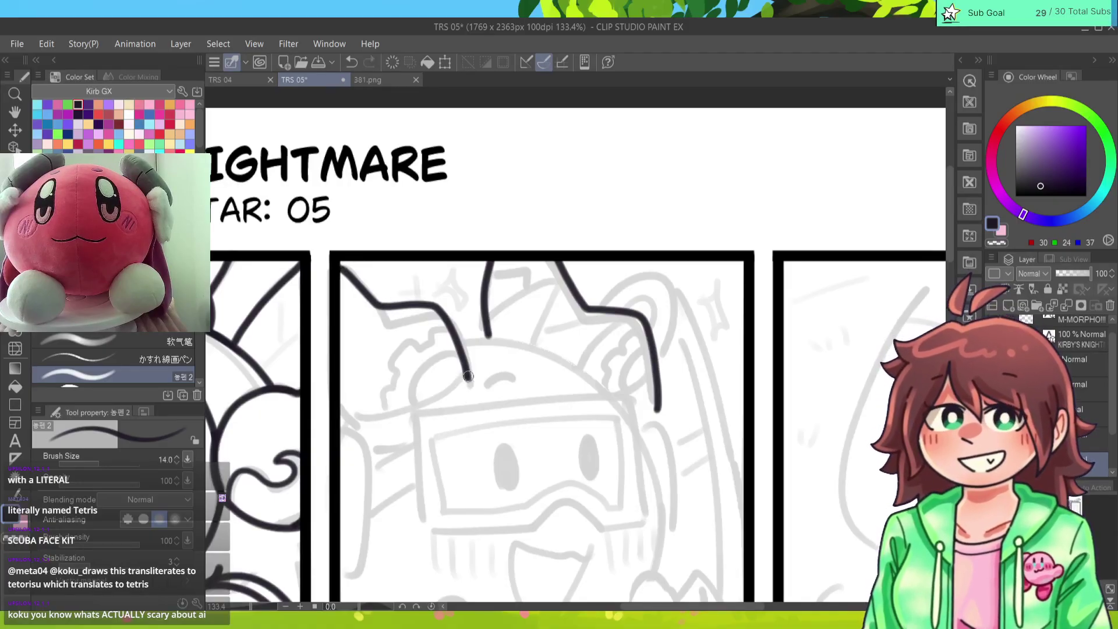
drag(469, 374, 437, 408)
key(ctrl+z)
mouse_move(416, 418)
mouse_down()
mouse_move(361, 423)
mouse_move(341, 402)
mouse_up()
key(ctrl+z)
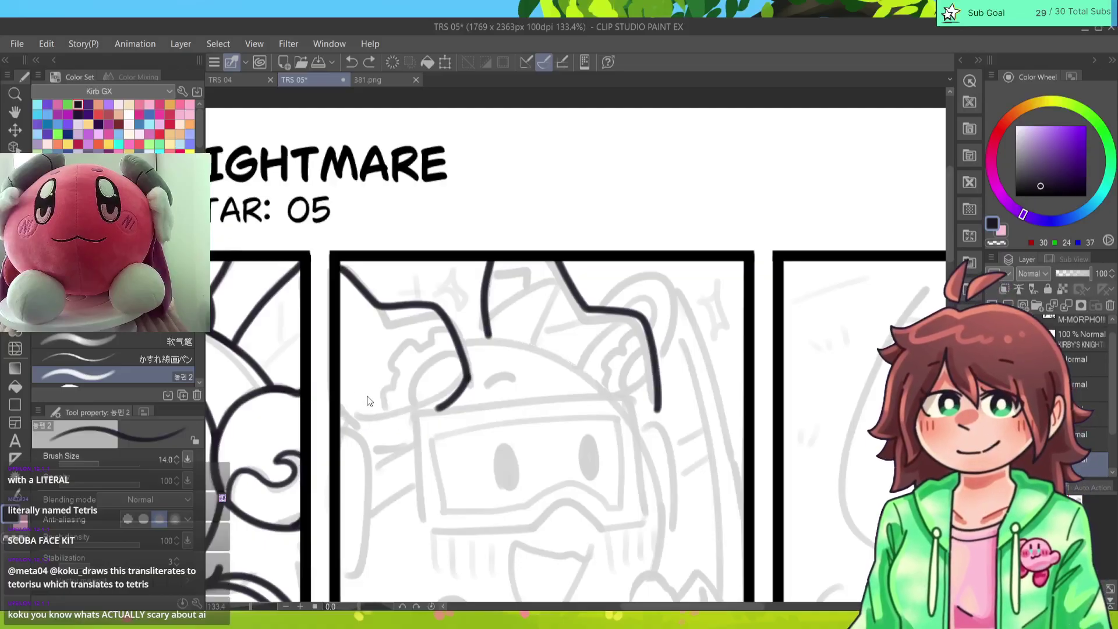
mouse_move(415, 419)
mouse_down()
mouse_move(366, 422)
mouse_move(340, 403)
mouse_up()
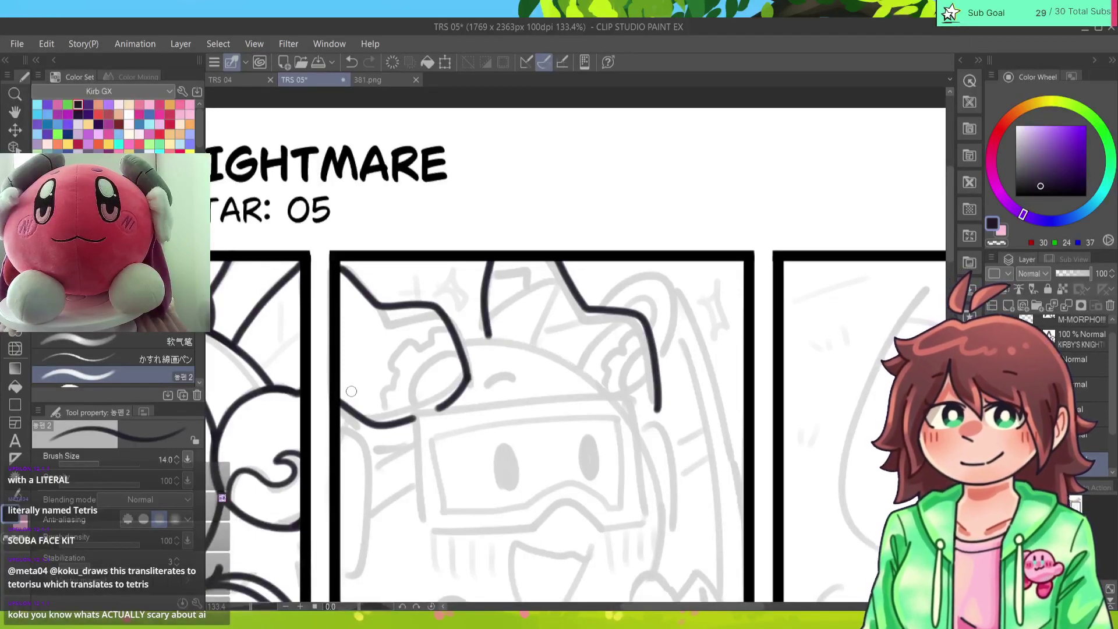
Step: Ink the curved top of the character's head between the left jagged outline and the goggles' right corner
mouse_move(458, 342)
mouse_down()
mouse_move(585, 370)
mouse_move(650, 414)
mouse_up()
key(ctrl+z)
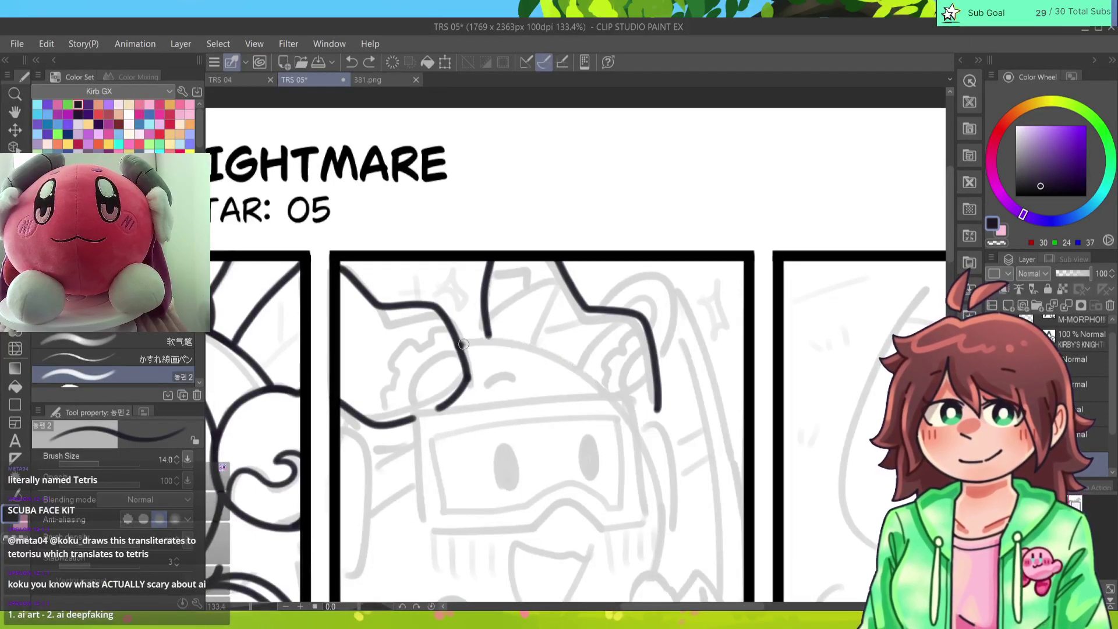
drag(463, 344, 641, 422)
key(ctrl+z)
drag(469, 346, 630, 428)
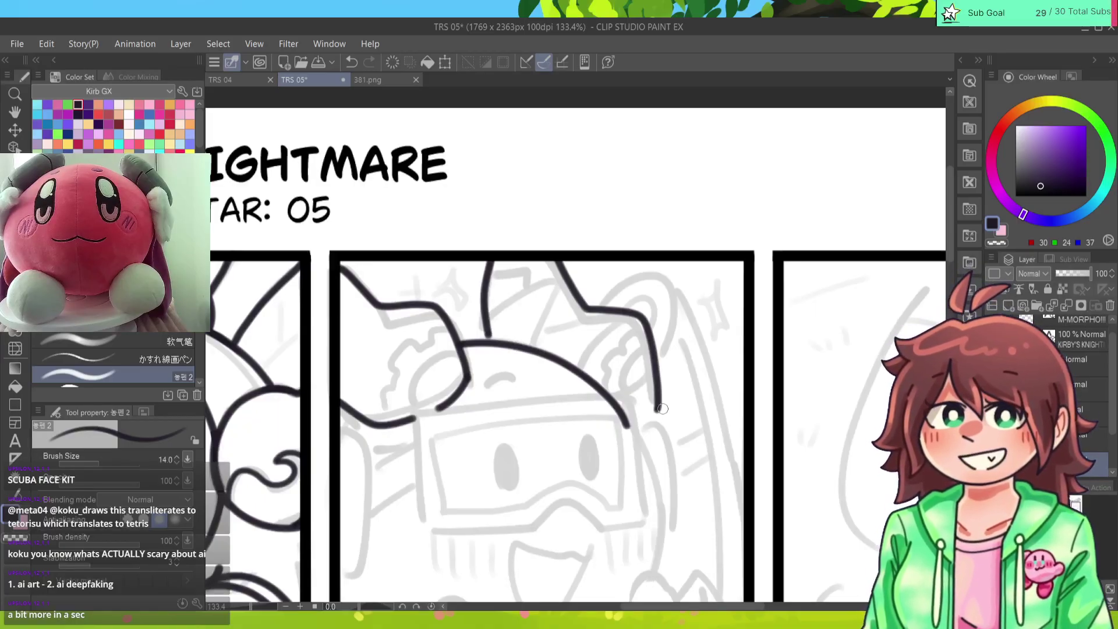
Step: Trim the right end of the head curve and ink the goggles' rounded upper-right corner and right side
mouse_move(662, 409)
mouse_down()
mouse_move(626, 383)
mouse_move(624, 332)
mouse_up()
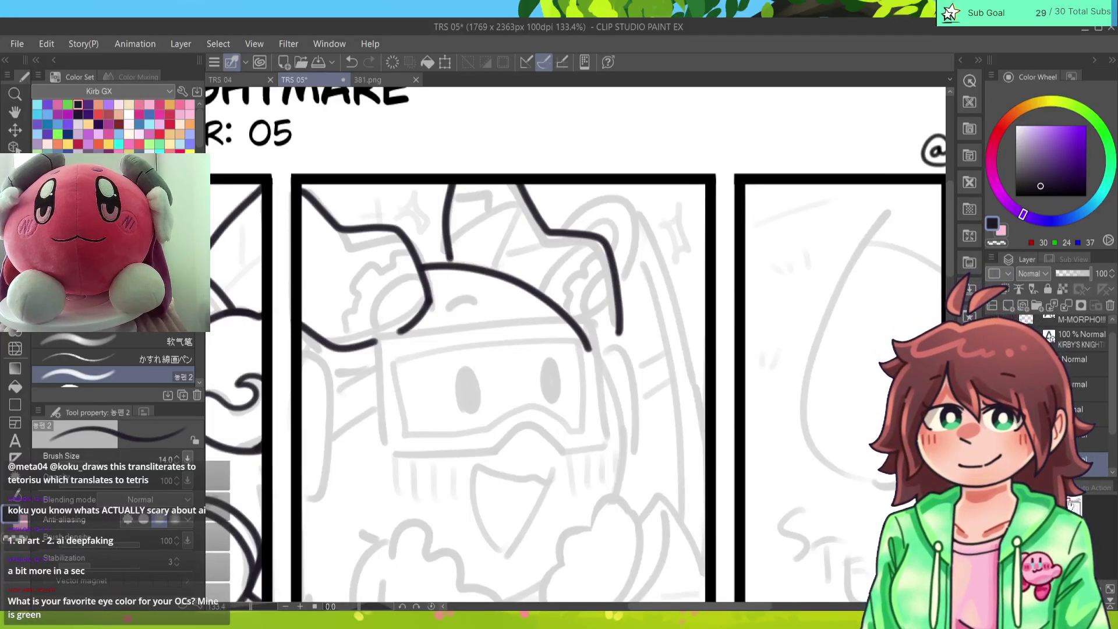
key(e)
mouse_move(587, 345)
mouse_down()
mouse_move(574, 318)
mouse_move(597, 376)
mouse_move(596, 445)
mouse_up()
key(p)
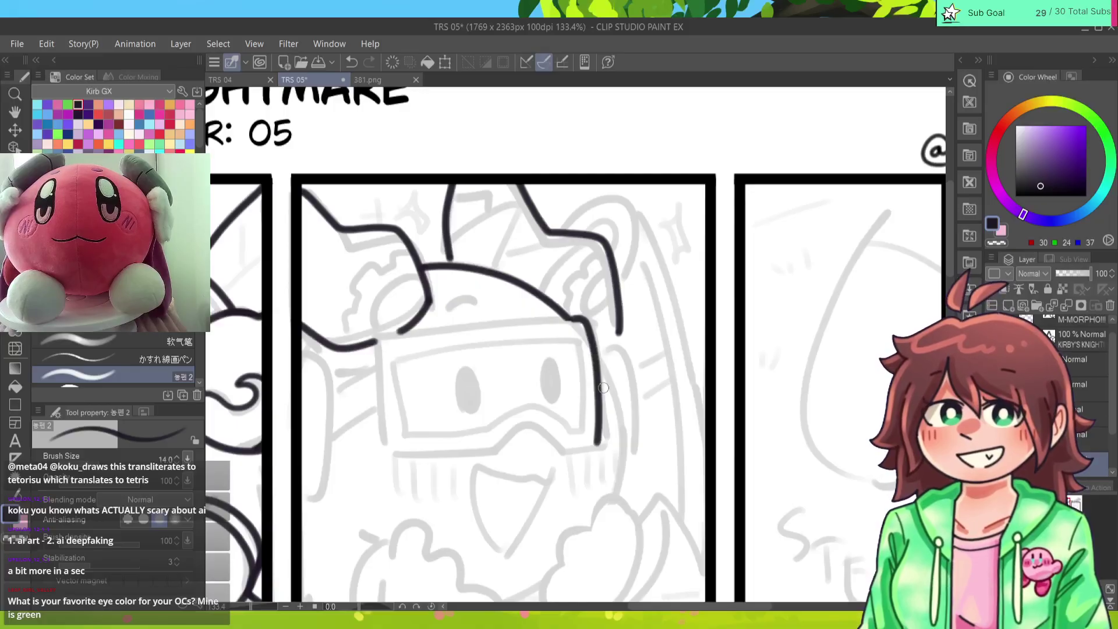
key(ctrl+z)
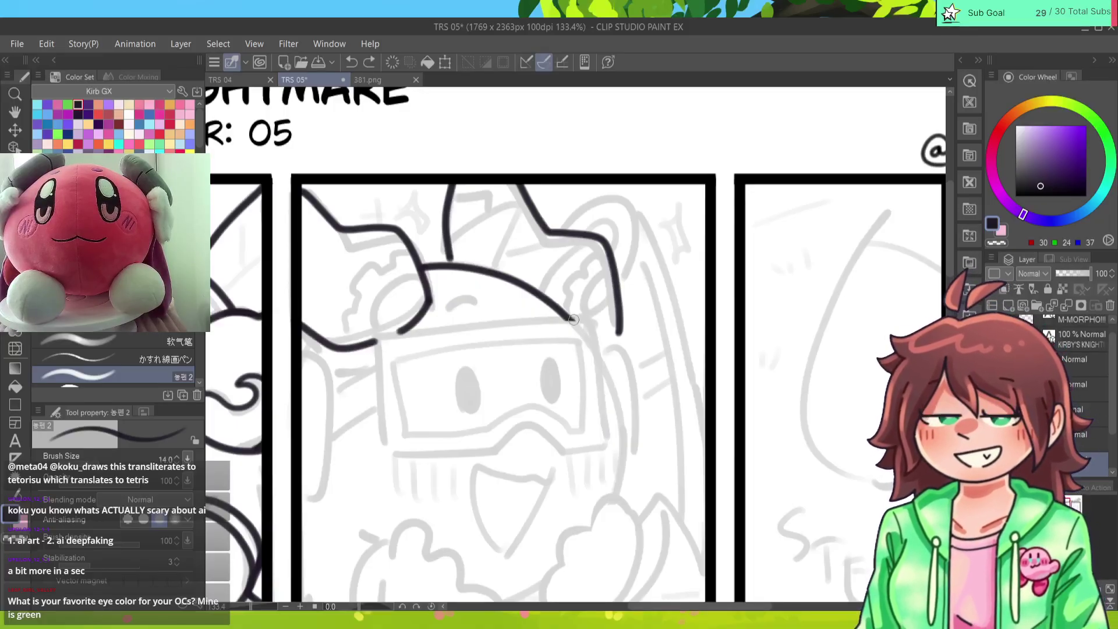
drag(573, 318, 603, 447)
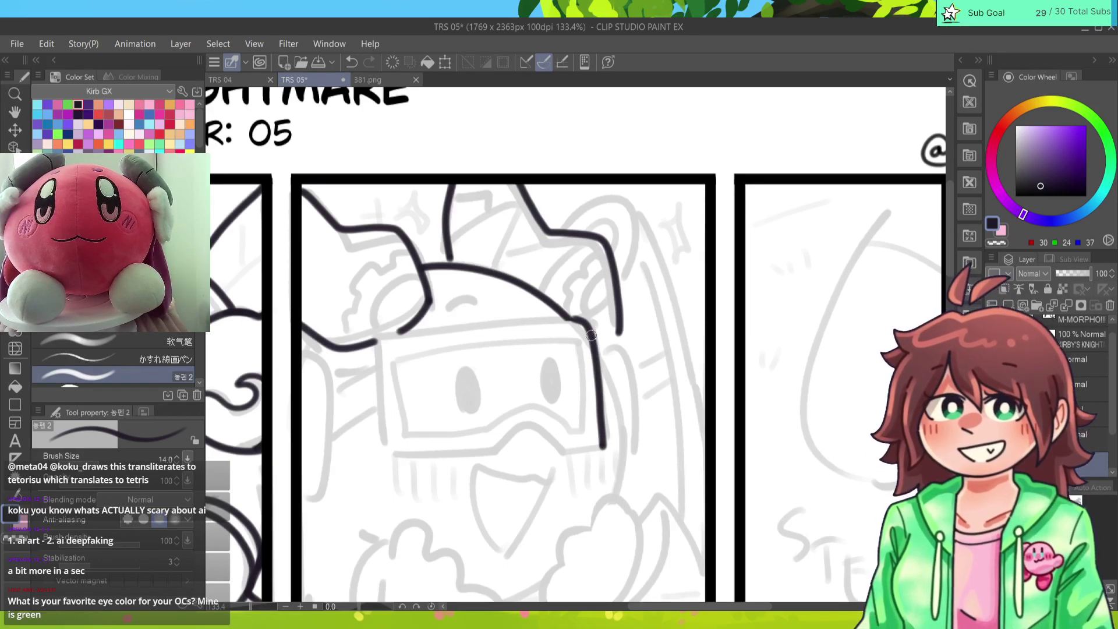
drag(591, 336, 619, 473)
key(ctrl+z)
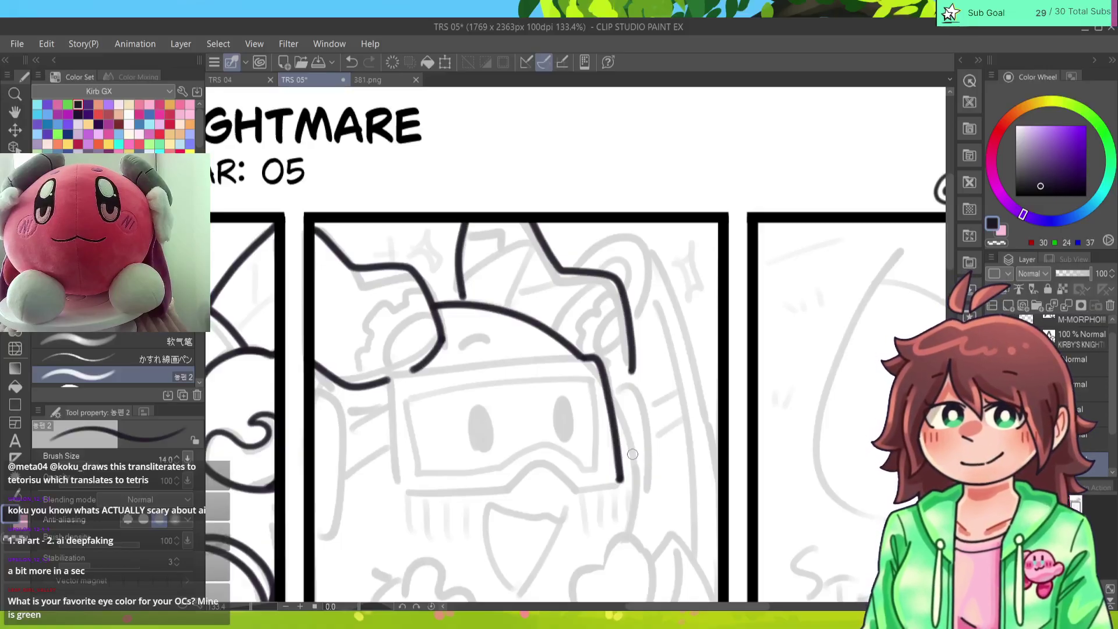
Step: Ink the top edge and left side of the goggles' outer frame over the sketch
scroll(632, 454, down, 2)
scroll(633, 453, left, 3)
drag(485, 329, 670, 307)
key(ctrl+z)
mouse_move(484, 329)
mouse_down()
mouse_move(670, 309)
mouse_move(478, 331)
mouse_move(488, 446)
mouse_up()
key(ctrl+z)
key(ctrl+z)
drag(487, 330, 488, 445)
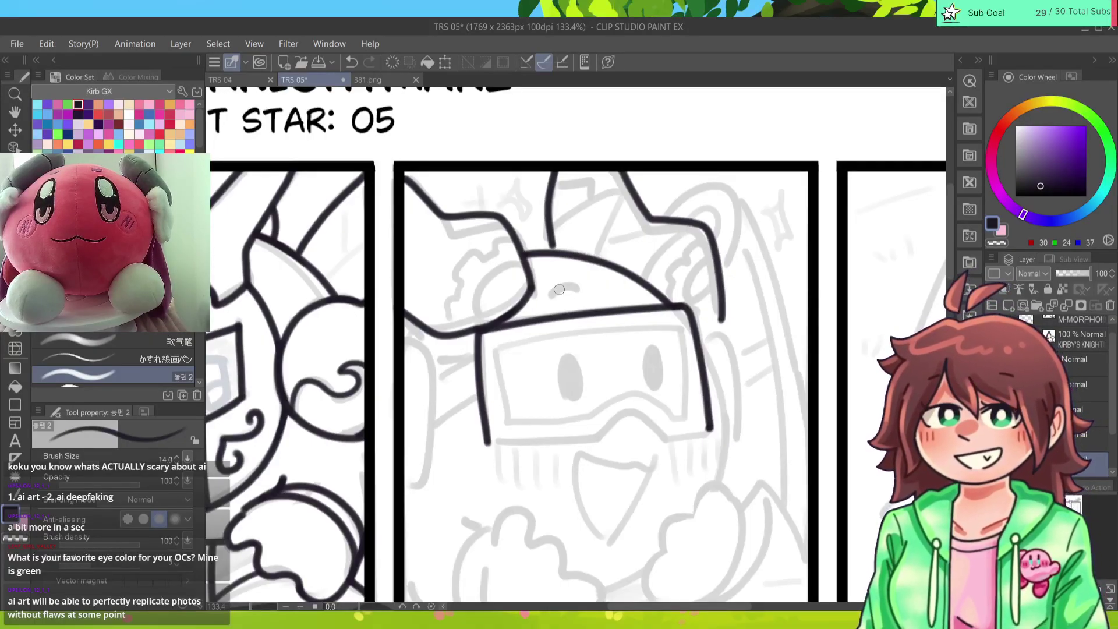
Step: Ink the bottom edge of the goggles' frame, with its raised notch over the nose
key(ctrl+z)
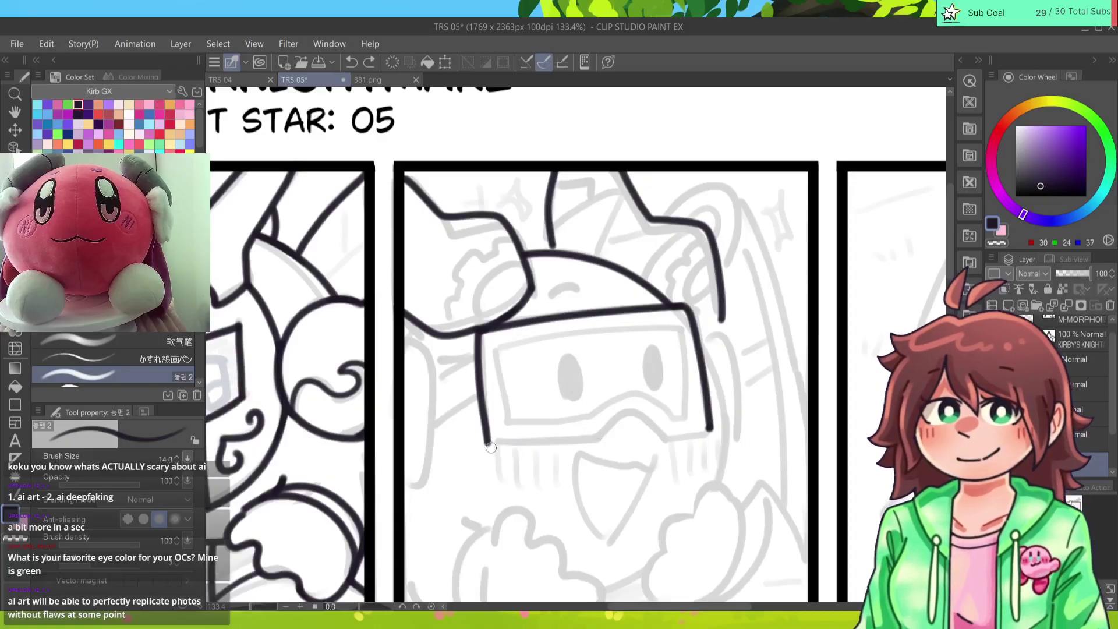
mouse_move(487, 445)
mouse_down()
mouse_move(670, 441)
mouse_move(705, 424)
mouse_move(711, 431)
mouse_move(713, 418)
mouse_up()
key(ctrl+z)
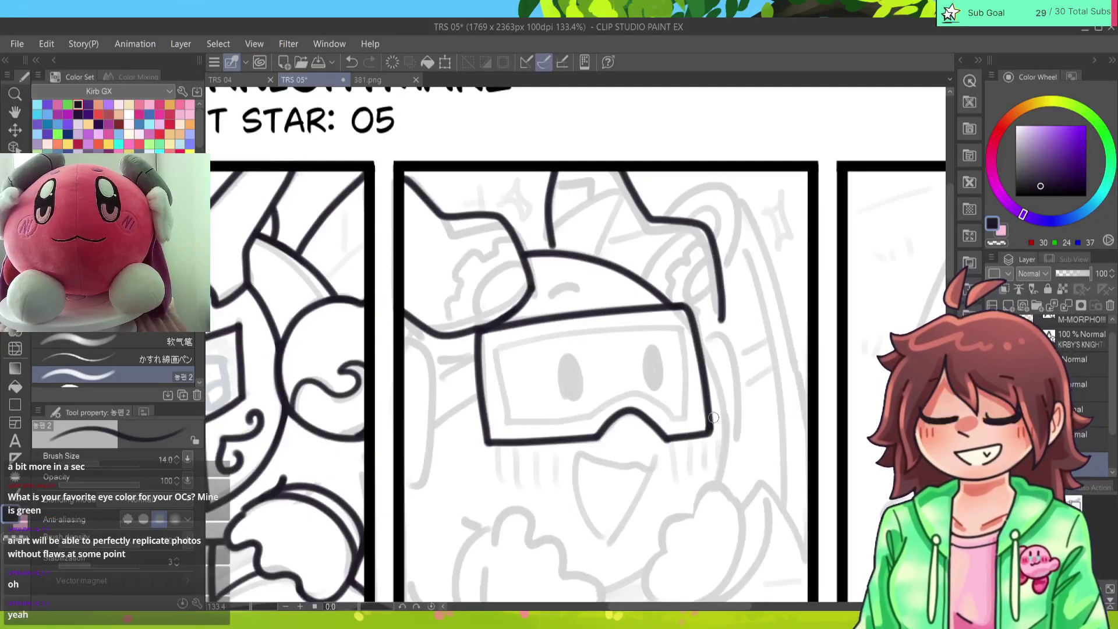
Step: Clean up the lower-right corner of the goggles' outer frame
key(e)
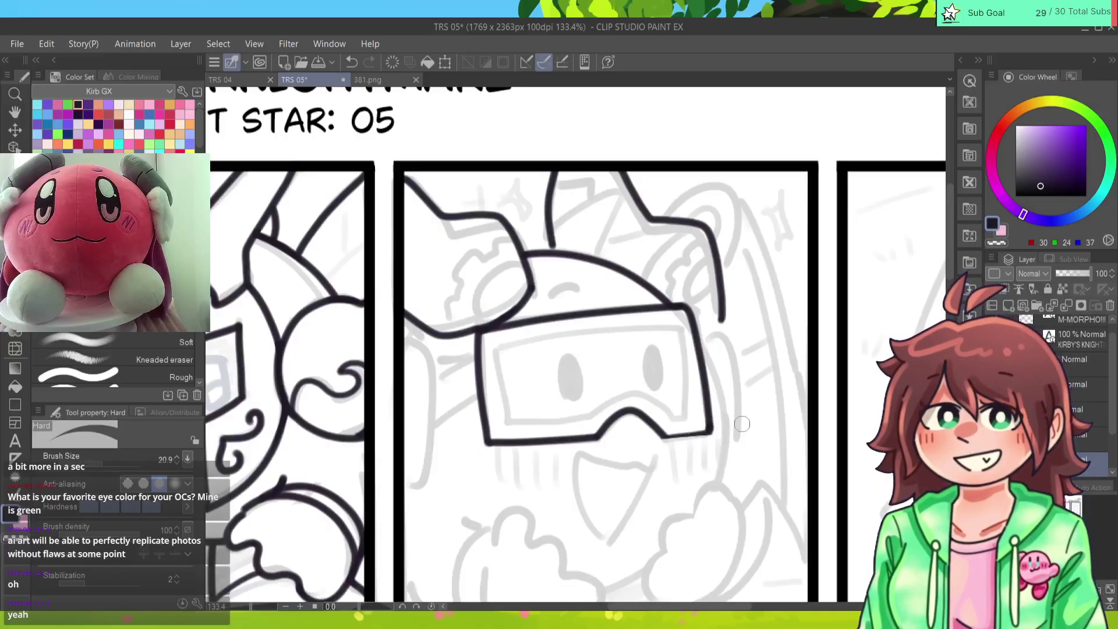
key(p)
drag(666, 436, 714, 431)
key(ctrl+z)
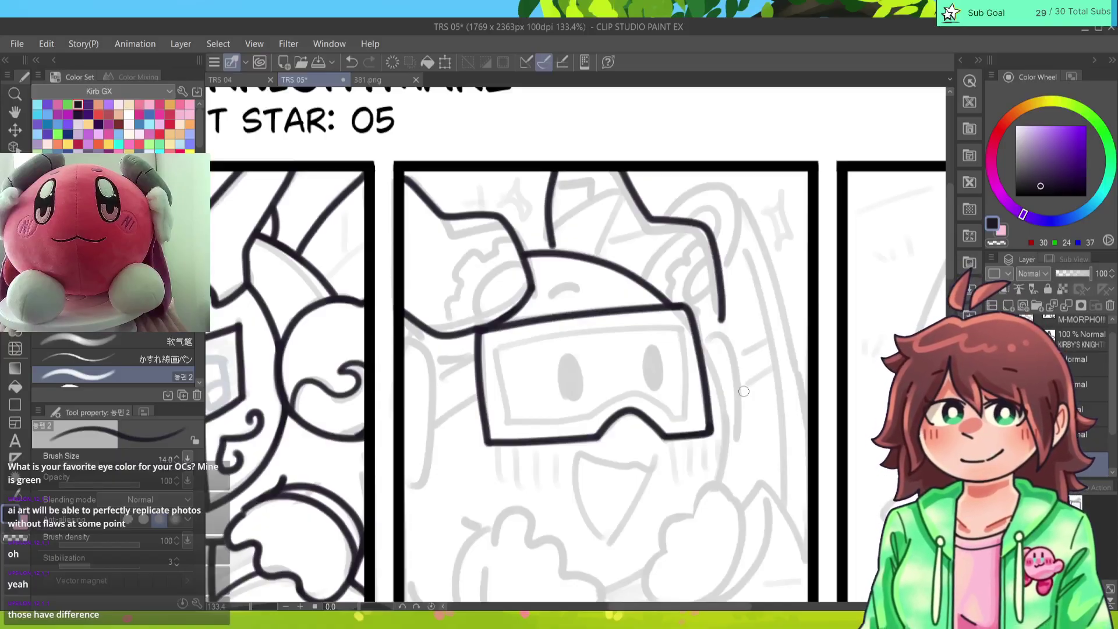
Step: Ink the right and top edges of the goggles' inner lens outline over the sketch
drag(674, 323, 691, 427)
key(ctrl+z)
drag(671, 320, 690, 420)
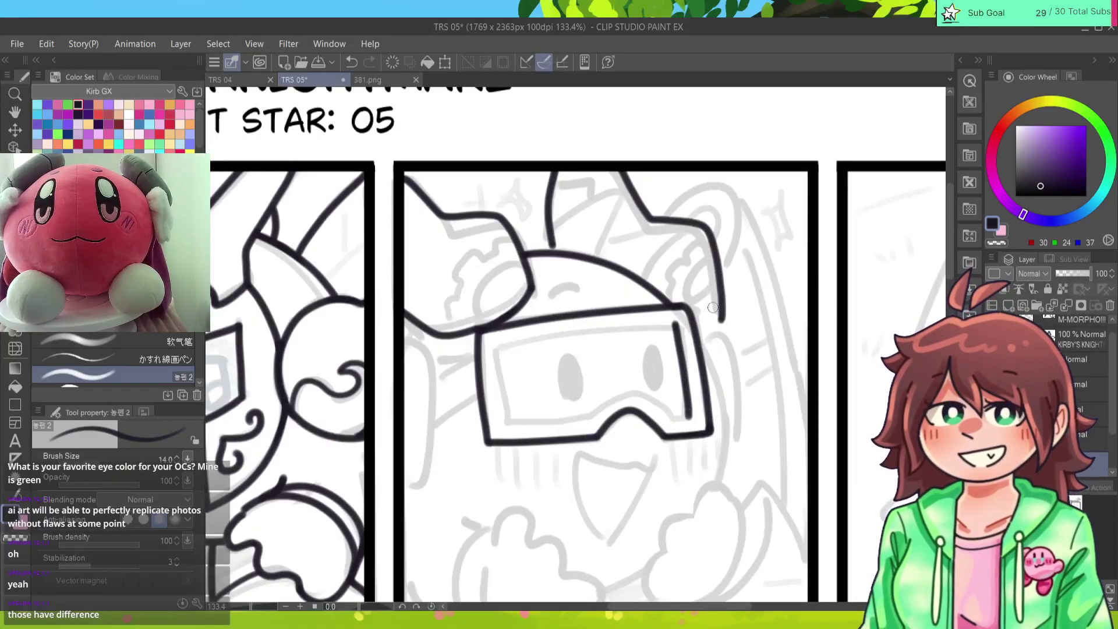
drag(501, 345, 678, 320)
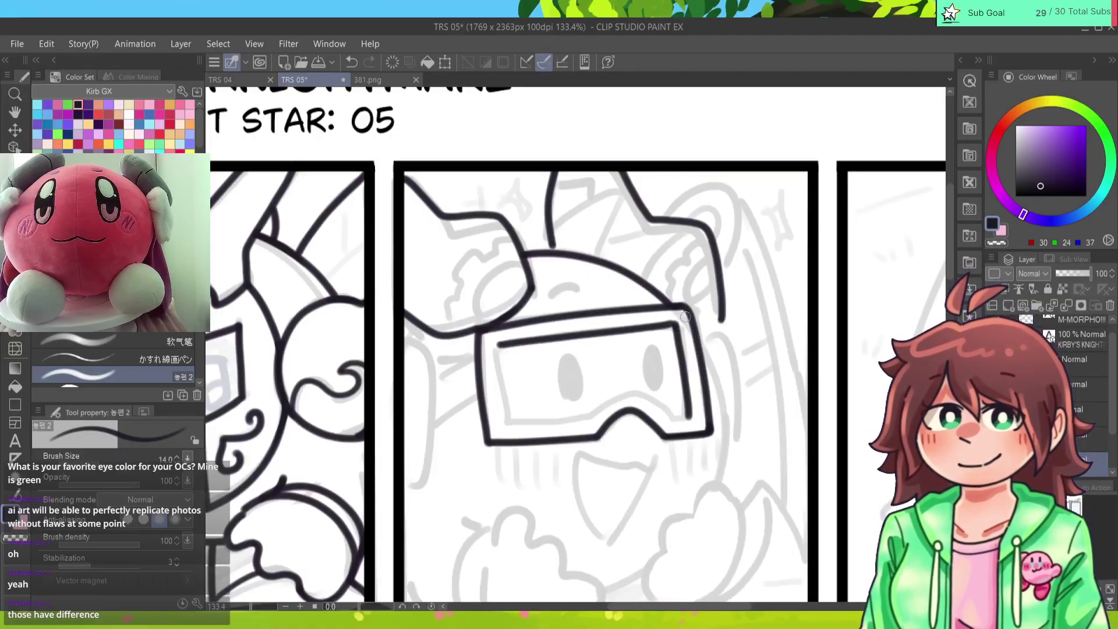
Step: Ink the left and bottom edges of the lens outline, following the raised notch over the nose
mouse_move(497, 345)
mouse_down()
mouse_move(505, 420)
mouse_move(587, 416)
mouse_move(612, 396)
mouse_move(687, 417)
mouse_up()
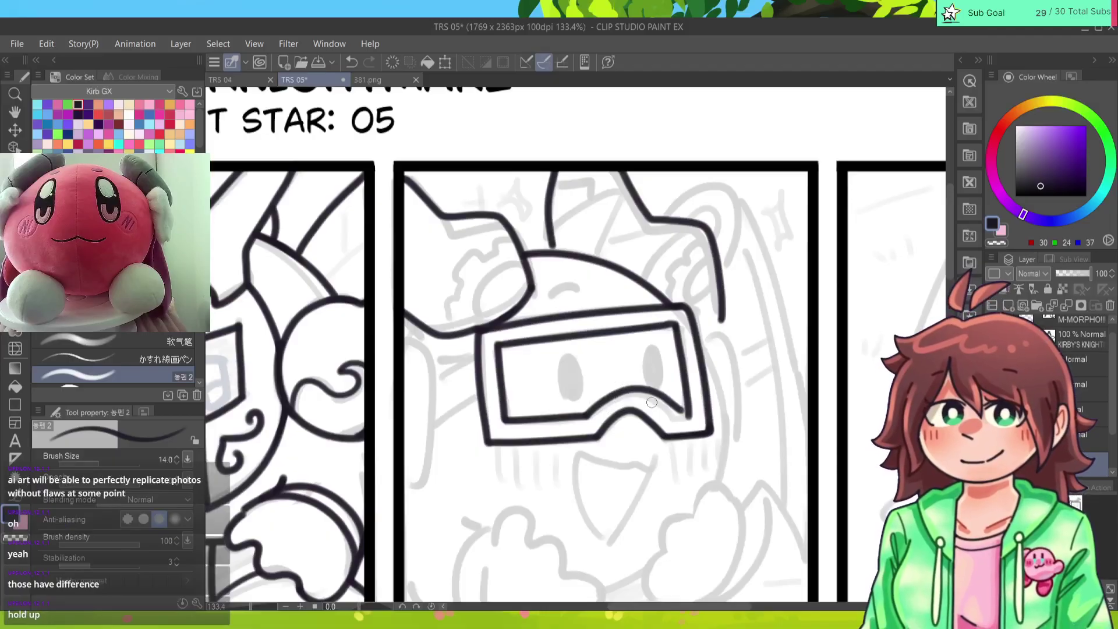
key(ctrl+z)
drag(585, 417, 688, 417)
key(ctrl+z)
drag(585, 417, 692, 418)
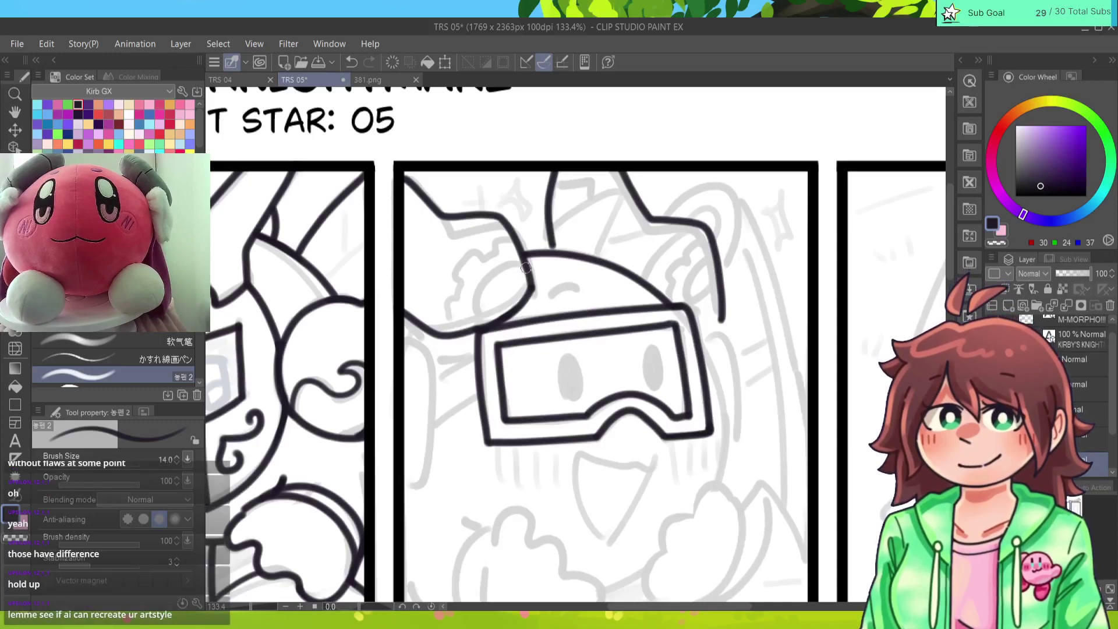
Step: Ink a second curve just inside the lower edge of the left headgear lobe
mouse_move(527, 264)
mouse_down()
mouse_move(473, 311)
mouse_move(420, 324)
mouse_up()
key(ctrl+z)
key(ctrl+z)
drag(527, 263, 460, 325)
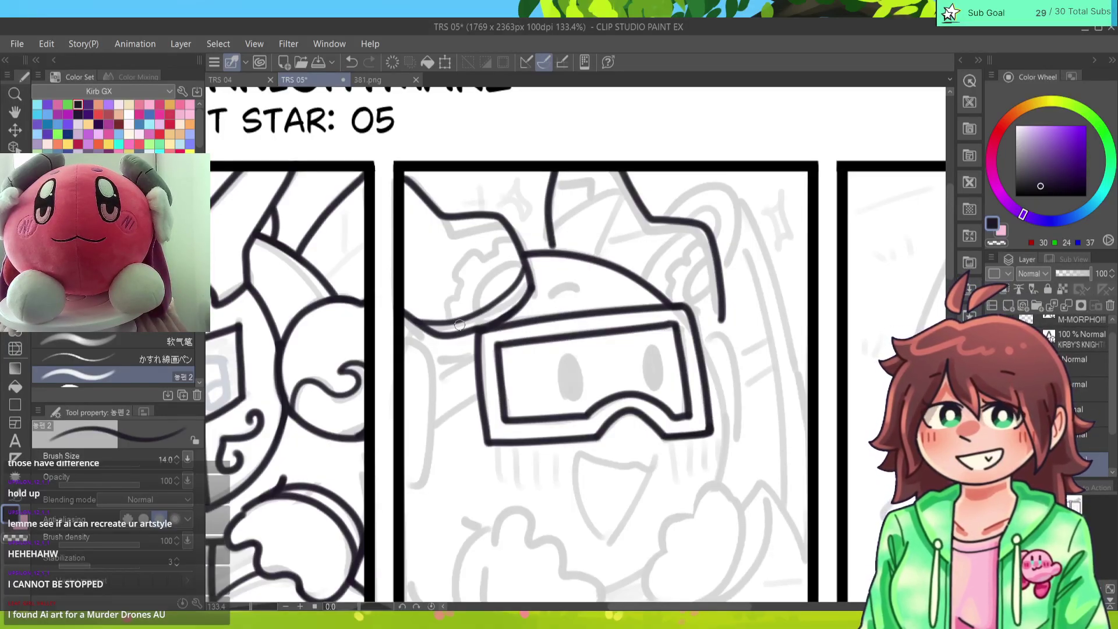
drag(723, 319, 717, 335)
drag(722, 297, 717, 335)
key(ctrl+z)
key(ctrl+z)
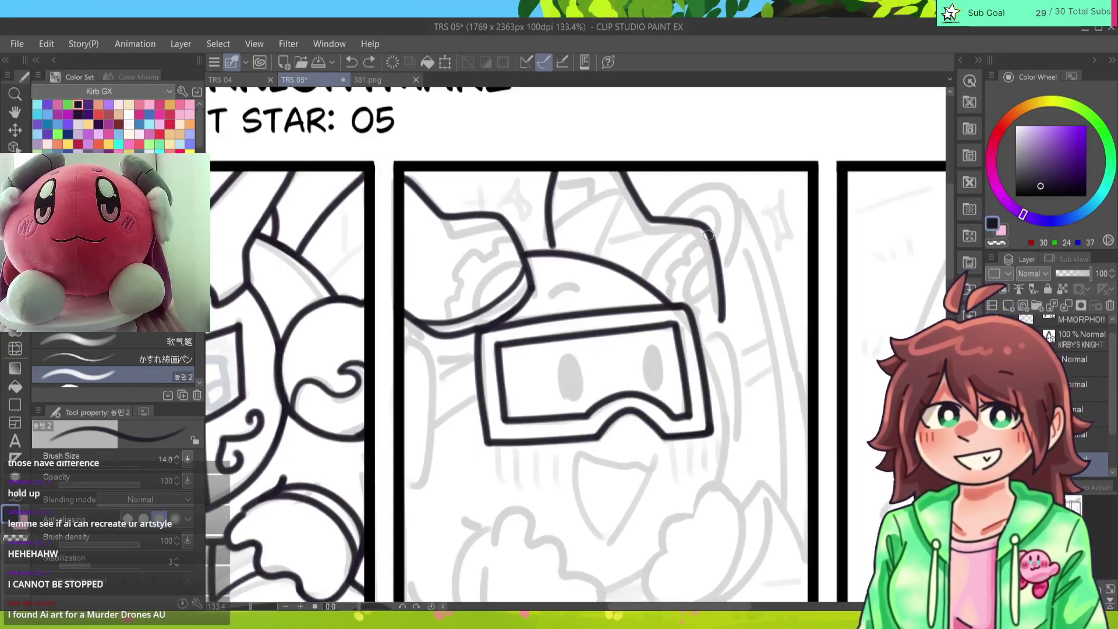
Step: Erase the right side of the jagged headgear outline and re-ink it down to beside the goggles' upper corner
key(e)
drag(723, 256, 721, 326)
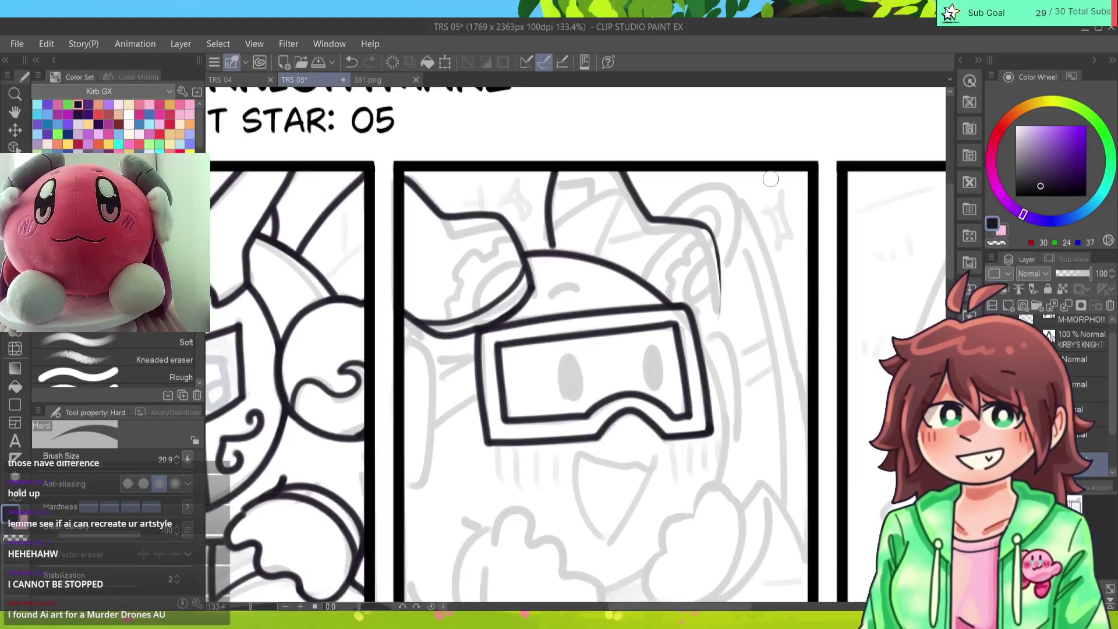
key(p)
mouse_move(702, 220)
mouse_down()
mouse_move(716, 252)
mouse_move(719, 343)
mouse_up()
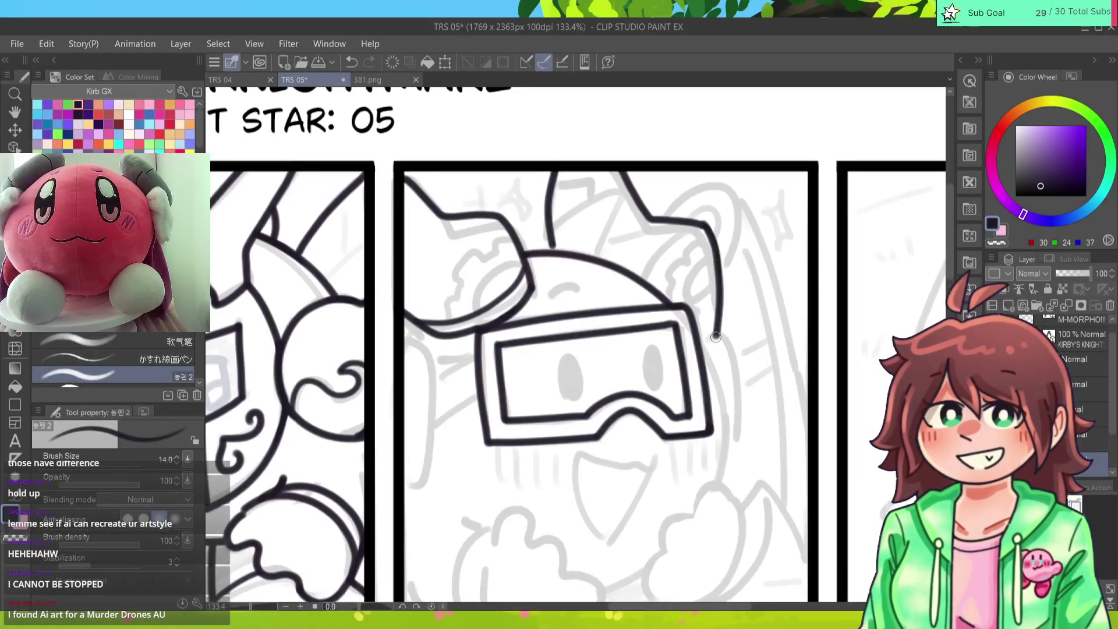
key(ctrl+z)
drag(703, 227, 718, 329)
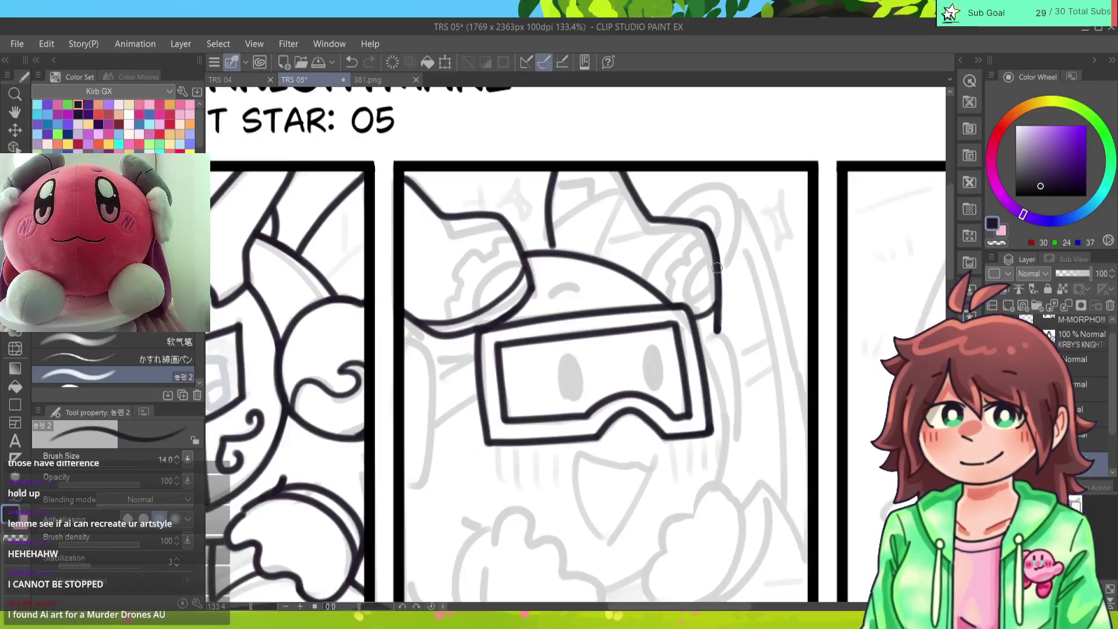
Step: Ink the curved inner arcs of the round gear shapes on both sides of the head
drag(717, 267, 675, 302)
key(ctrl+z)
drag(718, 260, 677, 305)
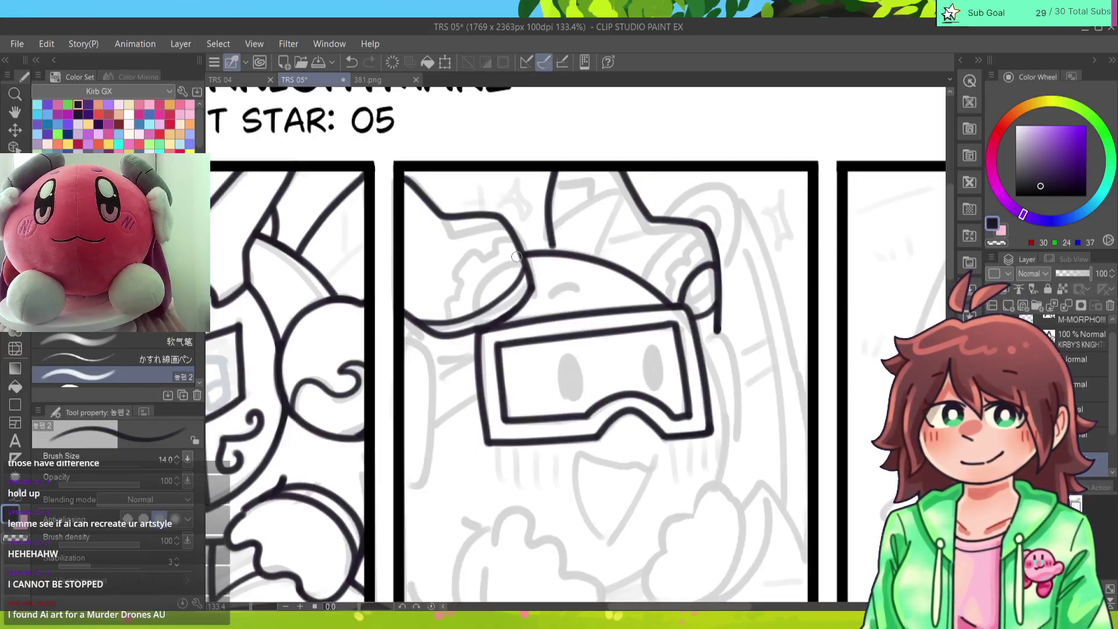
drag(520, 256, 476, 311)
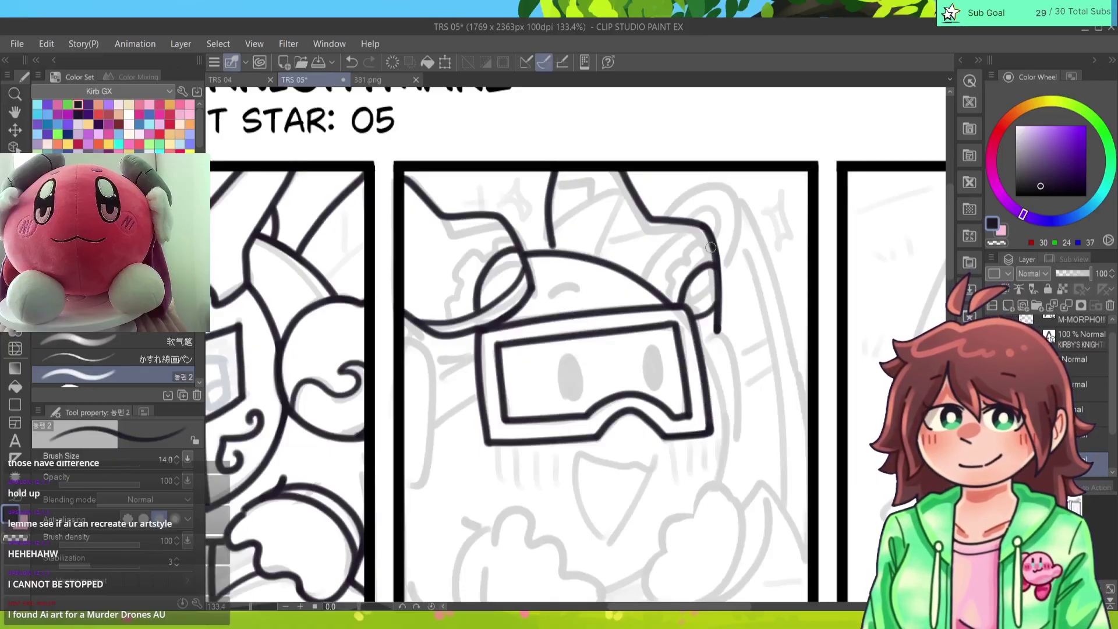
Step: Ink the toothed gear edges around the arcs on the right and left sides of the headgear
mouse_move(712, 246)
mouse_down()
mouse_move(681, 255)
mouse_move(662, 295)
mouse_up()
key(ctrl+z)
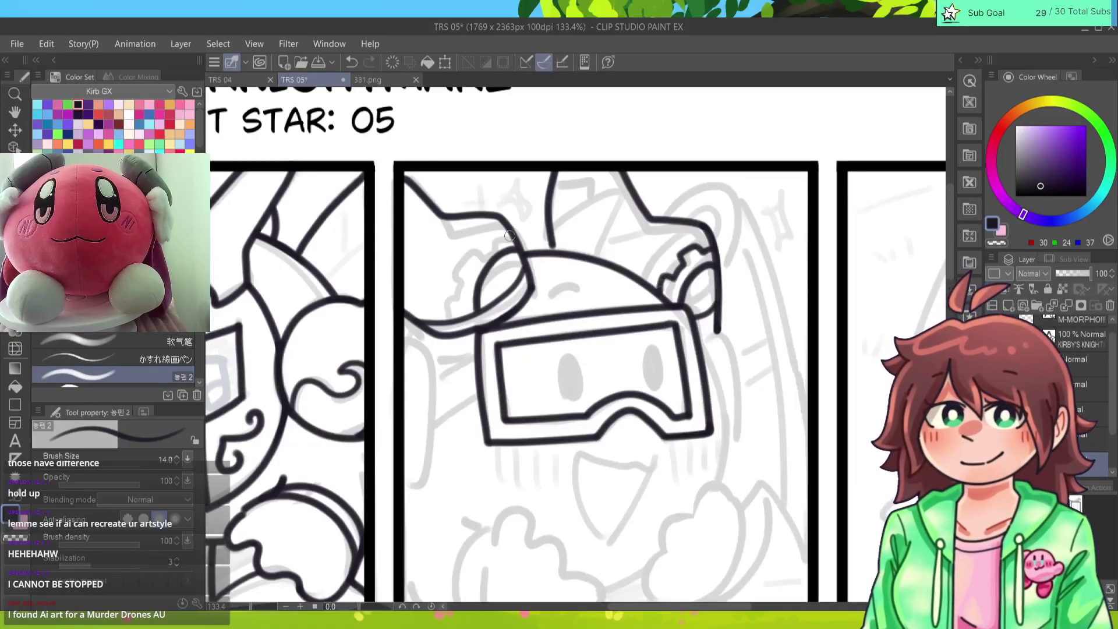
mouse_move(509, 235)
mouse_down()
mouse_move(488, 233)
mouse_move(458, 271)
mouse_move(453, 320)
mouse_up()
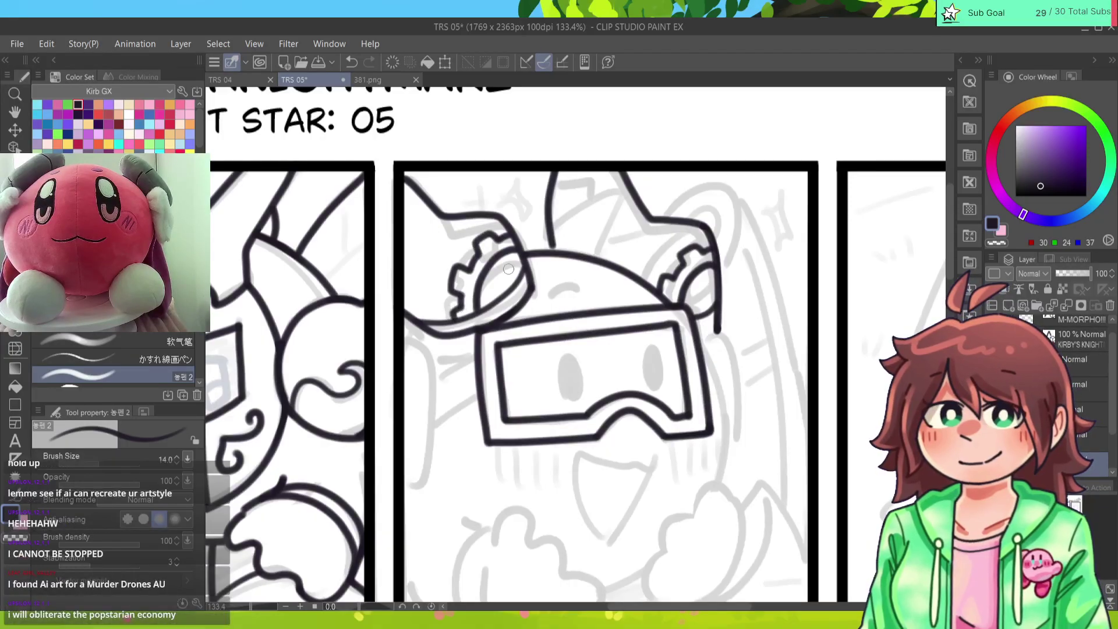
key(ctrl+z)
mouse_move(510, 234)
mouse_down()
mouse_move(492, 233)
mouse_move(466, 264)
mouse_move(452, 320)
mouse_up()
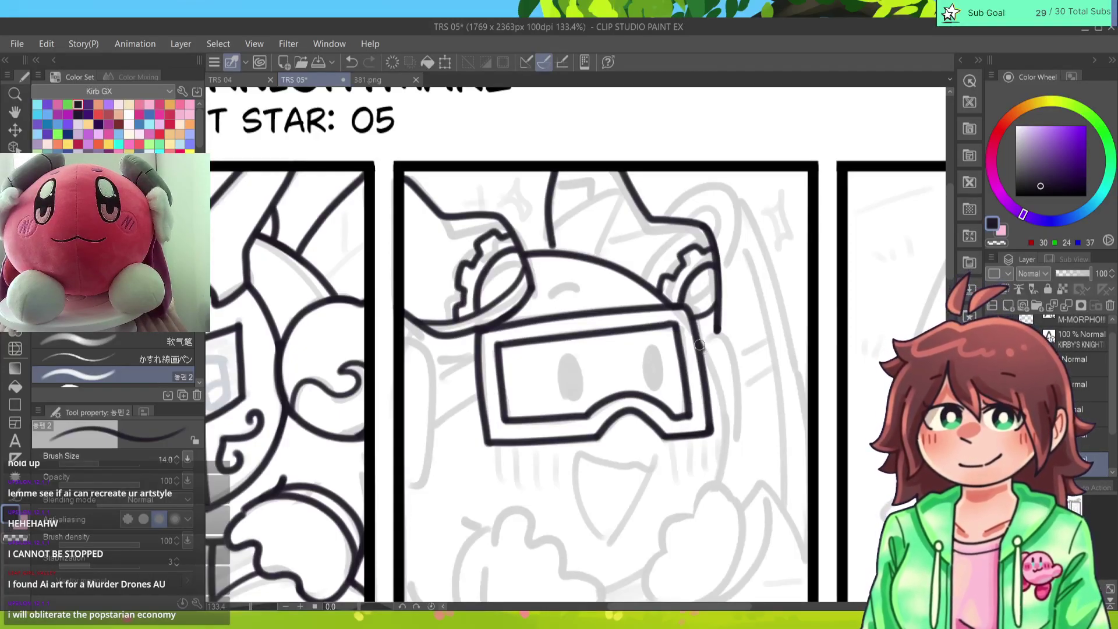
Step: Ink the right side of the character's face, curving from the goggles' side down past the cheek
drag(699, 344, 709, 494)
key(ctrl+z)
drag(700, 344, 711, 487)
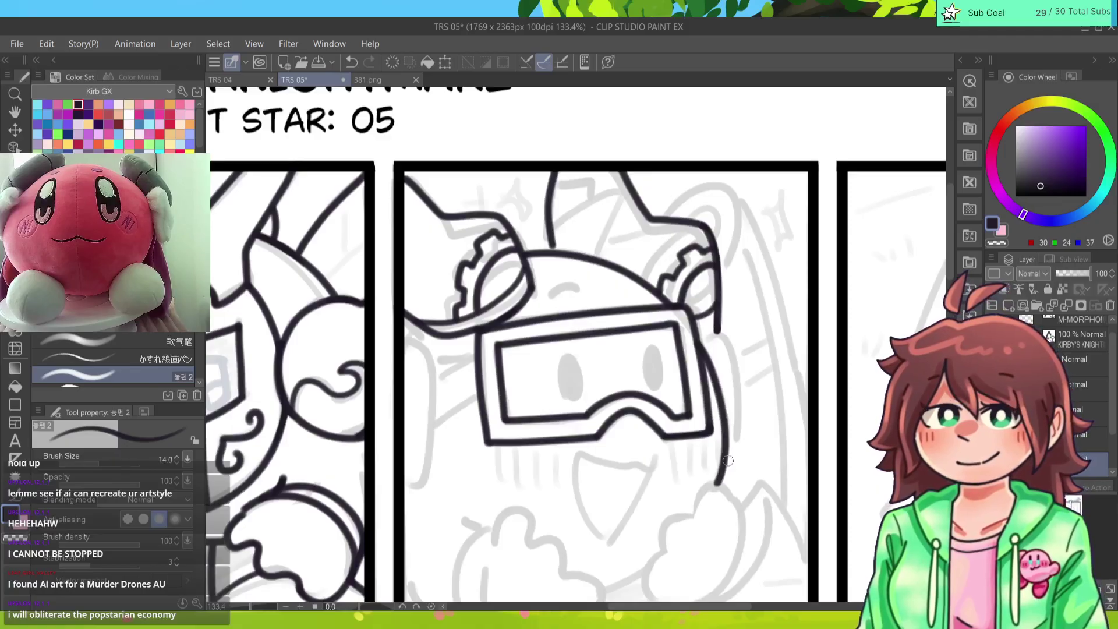
key(ctrl+z)
mouse_move(699, 342)
mouse_down()
mouse_move(721, 397)
mouse_move(719, 489)
mouse_up()
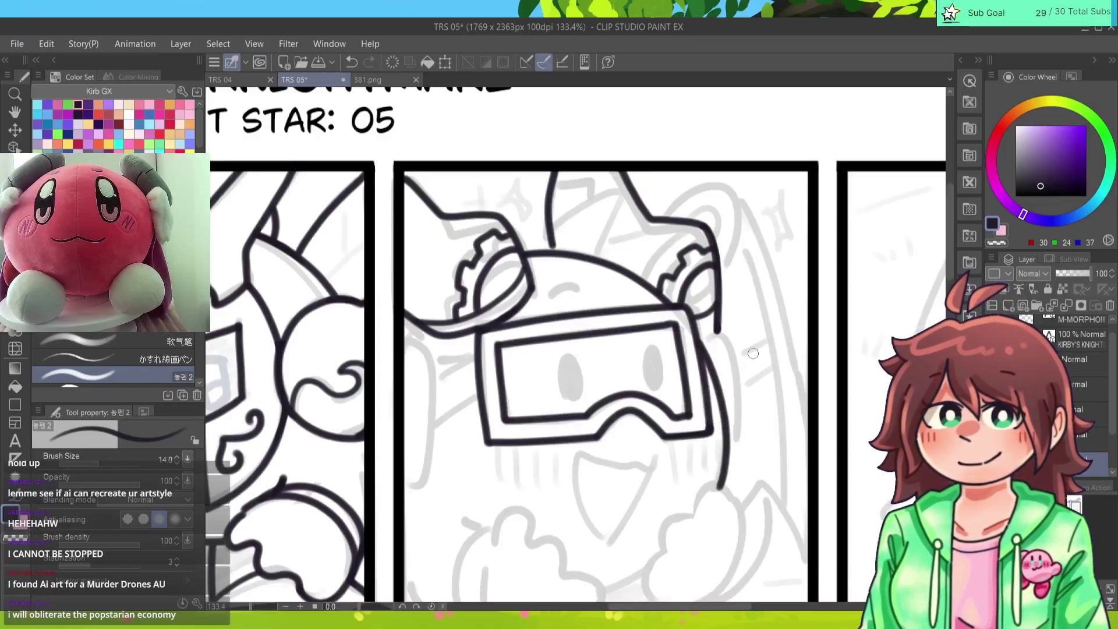
Step: Extend the lower end of the right headgear outline to meet the face line and smooth its edge
mouse_move(710, 336)
mouse_down()
mouse_move(731, 349)
mouse_move(741, 437)
mouse_up()
key(ctrl+z)
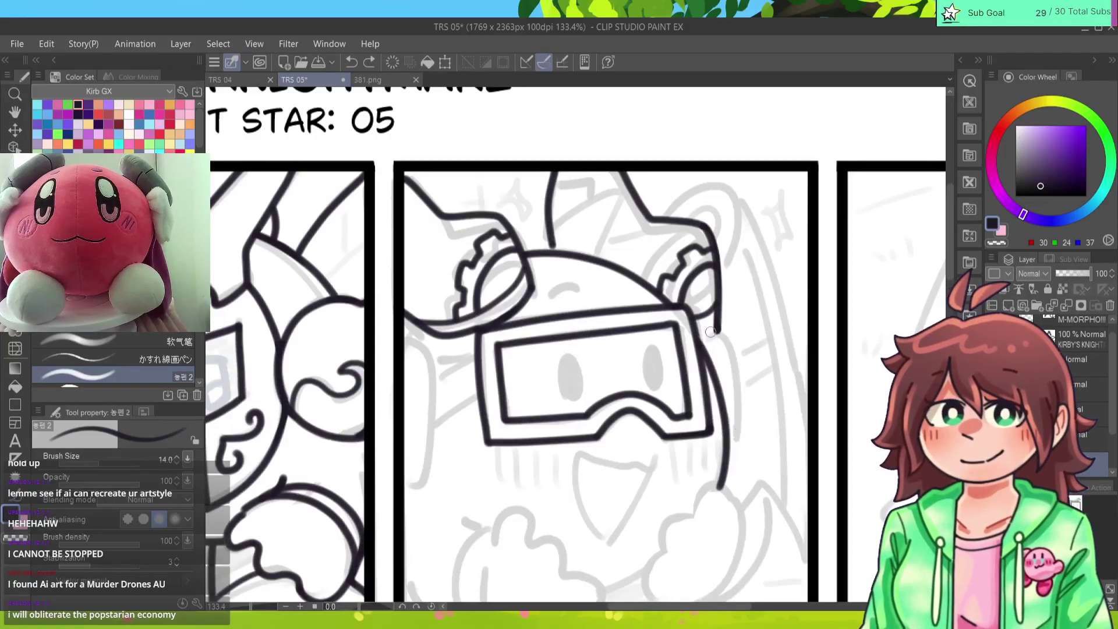
drag(718, 334, 706, 361)
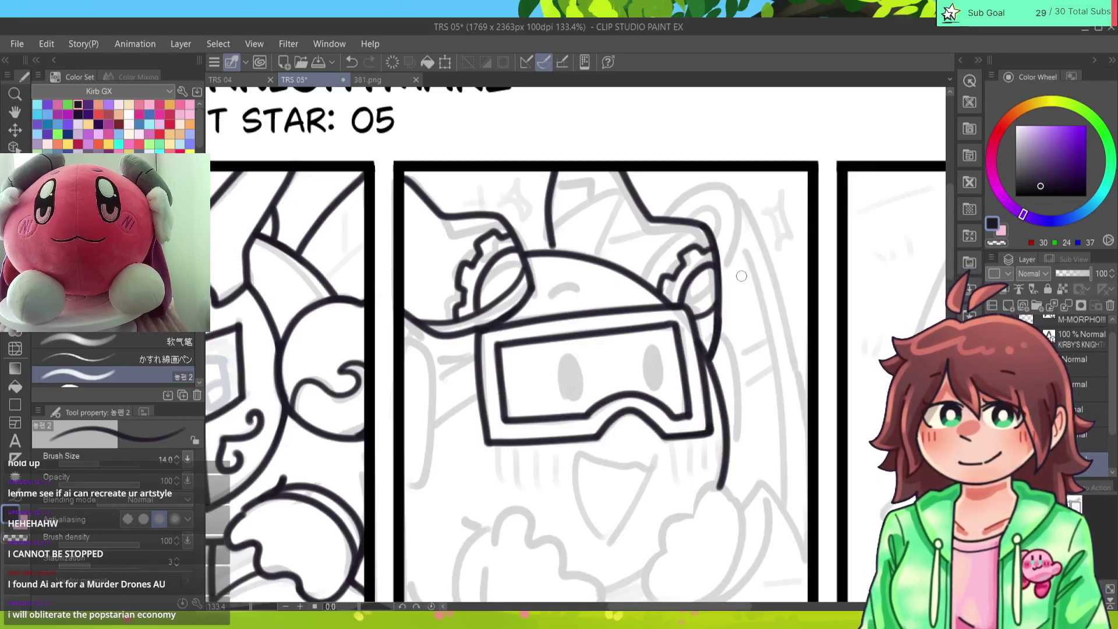
key(ctrl+z)
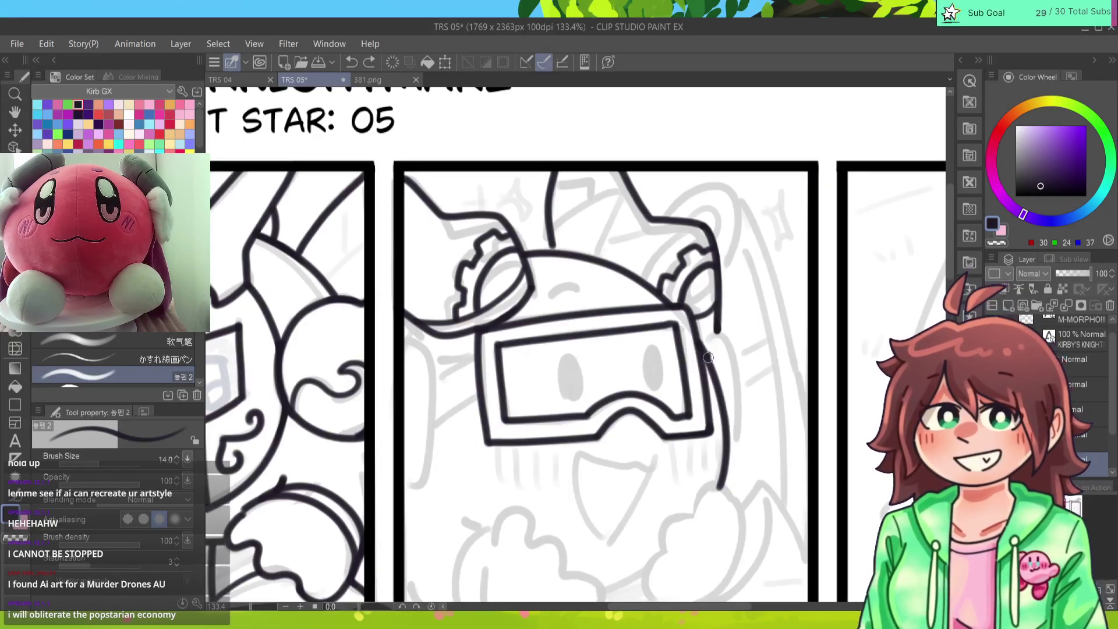
key(ctrl+y)
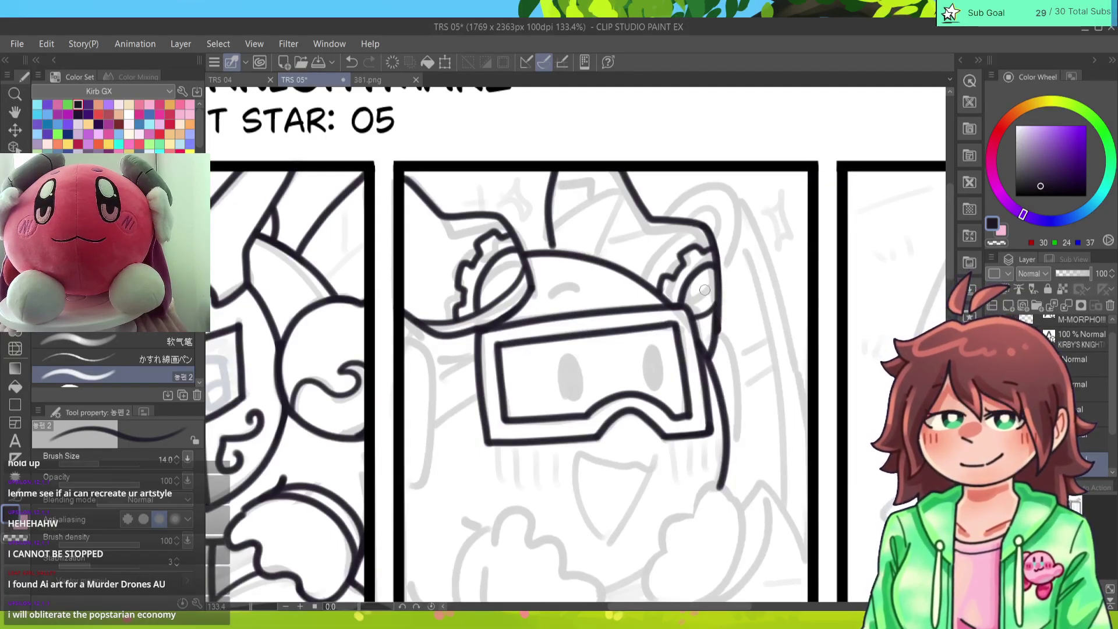
key(ctrl+z)
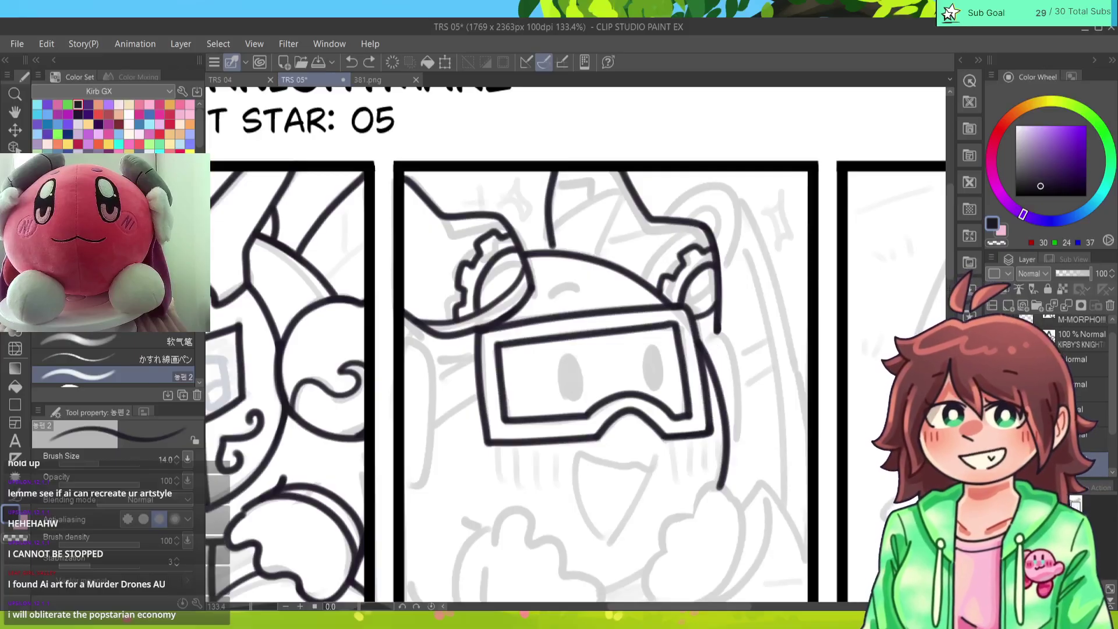
mouse_move(718, 317)
mouse_down()
mouse_move(711, 365)
mouse_move(719, 295)
mouse_up()
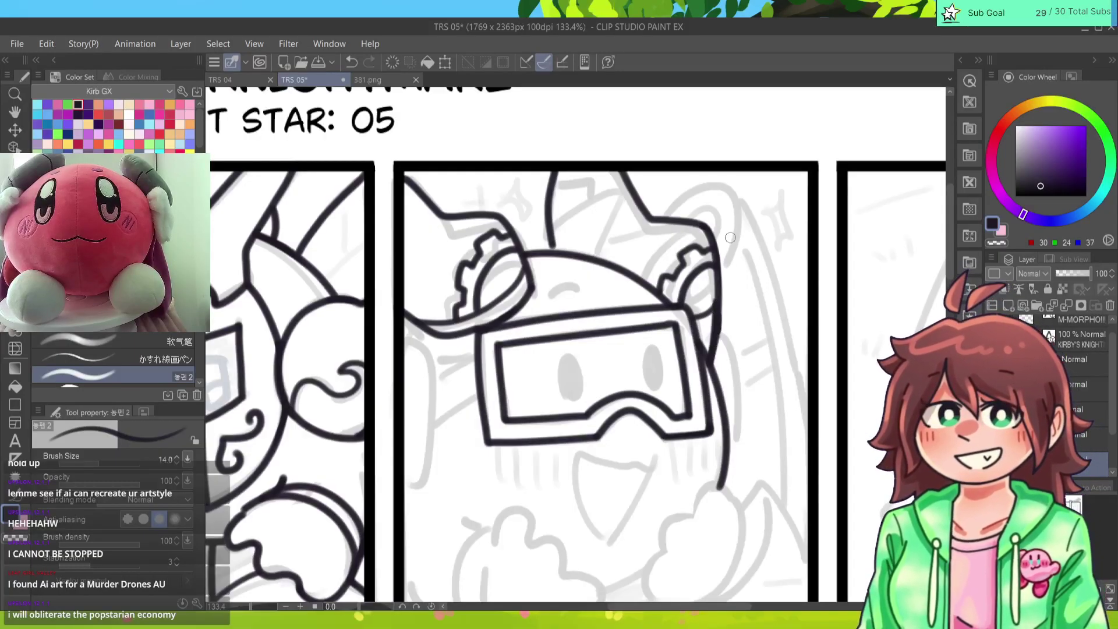
key(e)
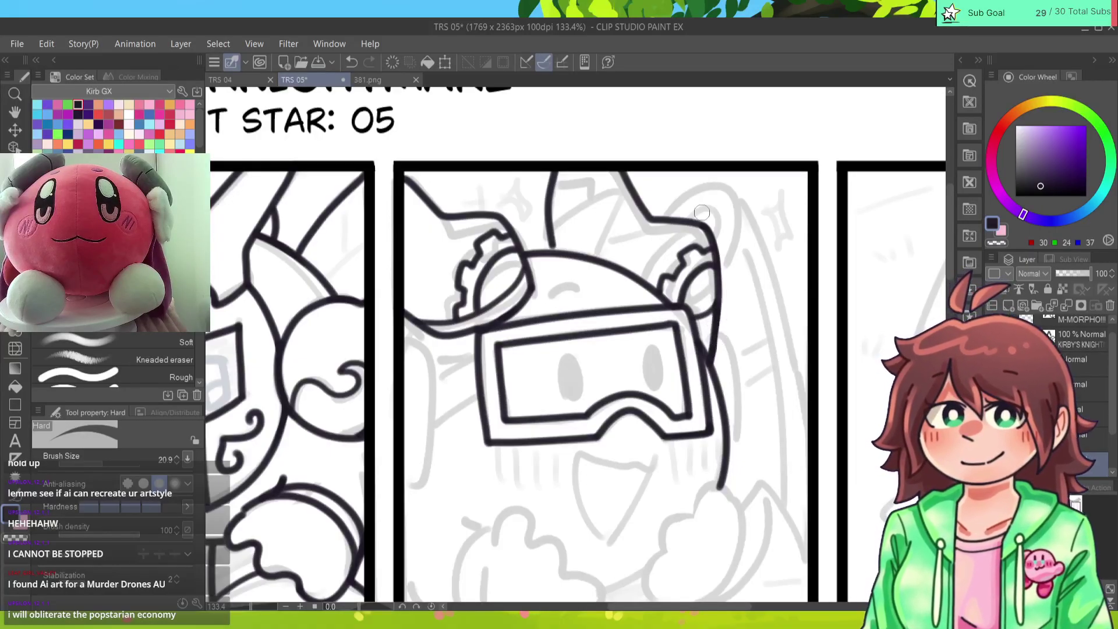
key(p)
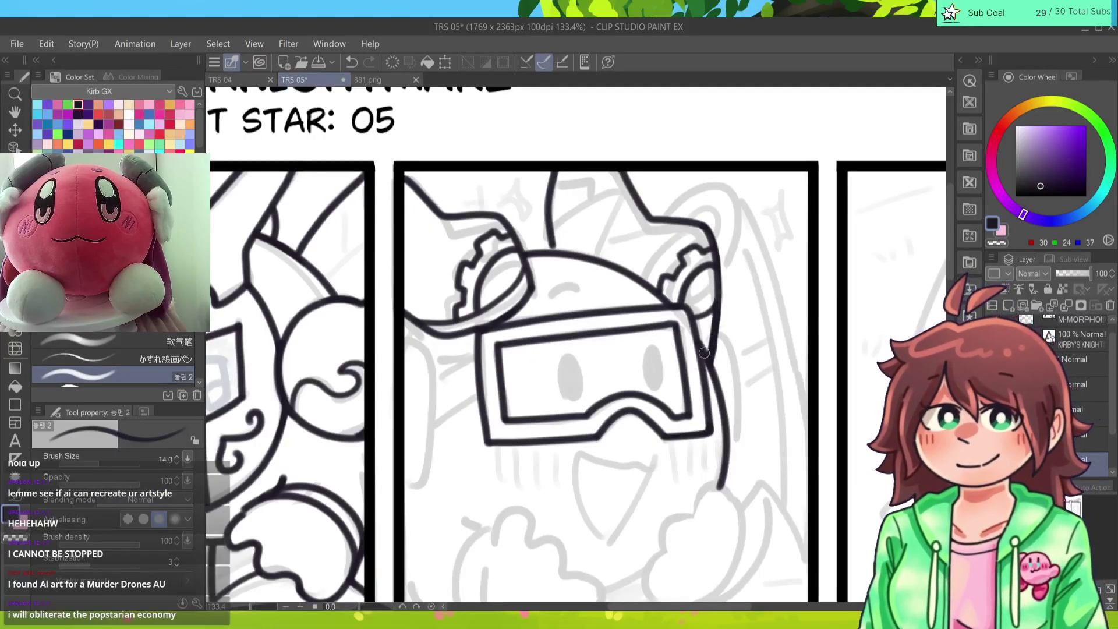
Step: Ink the rounded side piece right of the face and the larger one along the panel's left border
drag(704, 353, 721, 393)
mouse_move(717, 335)
mouse_down()
mouse_move(742, 413)
mouse_move(726, 452)
mouse_up()
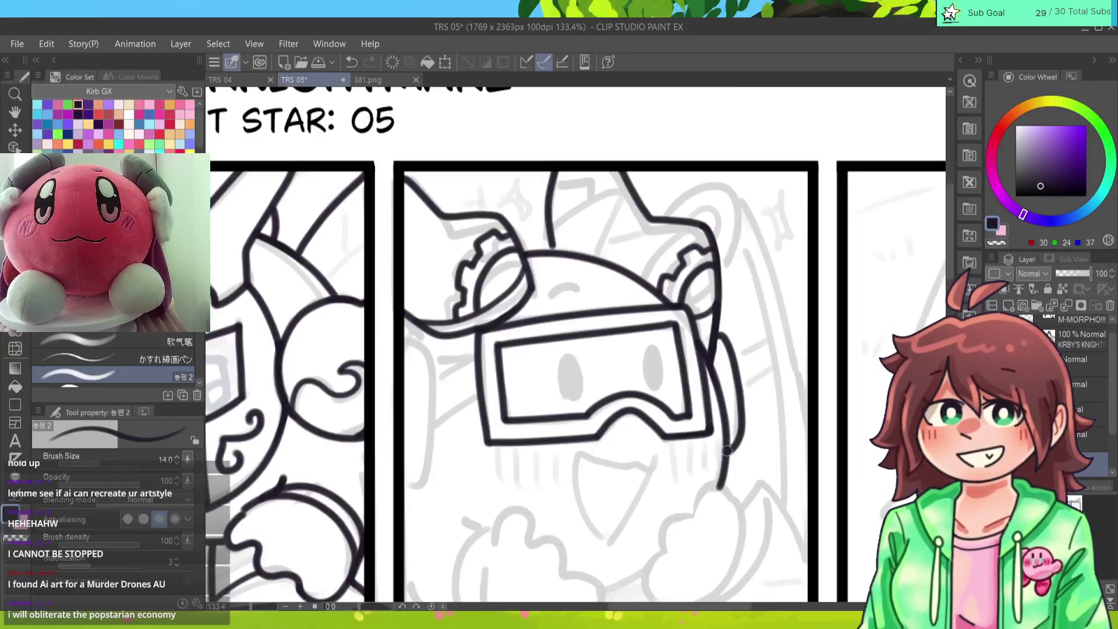
mouse_move(405, 335)
mouse_down()
mouse_move(432, 376)
mouse_move(426, 450)
mouse_move(405, 481)
mouse_move(429, 378)
mouse_move(427, 452)
mouse_move(407, 484)
mouse_up()
key(ctrl+z)
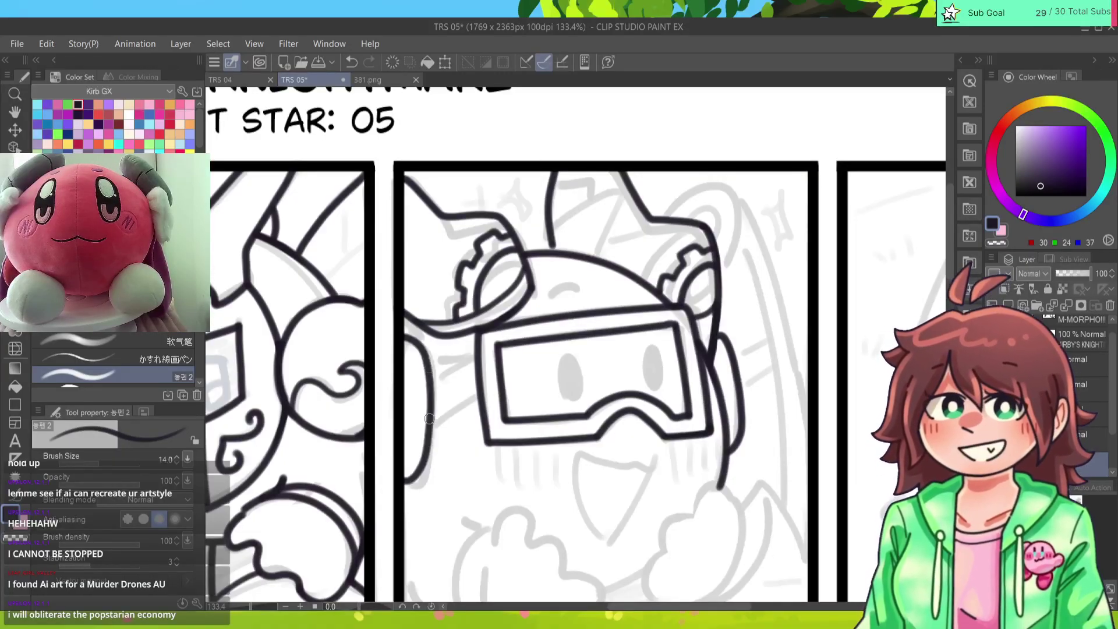
key(ctrl+z)
mouse_move(406, 335)
mouse_down()
mouse_move(430, 363)
mouse_move(433, 430)
mouse_move(406, 497)
mouse_up()
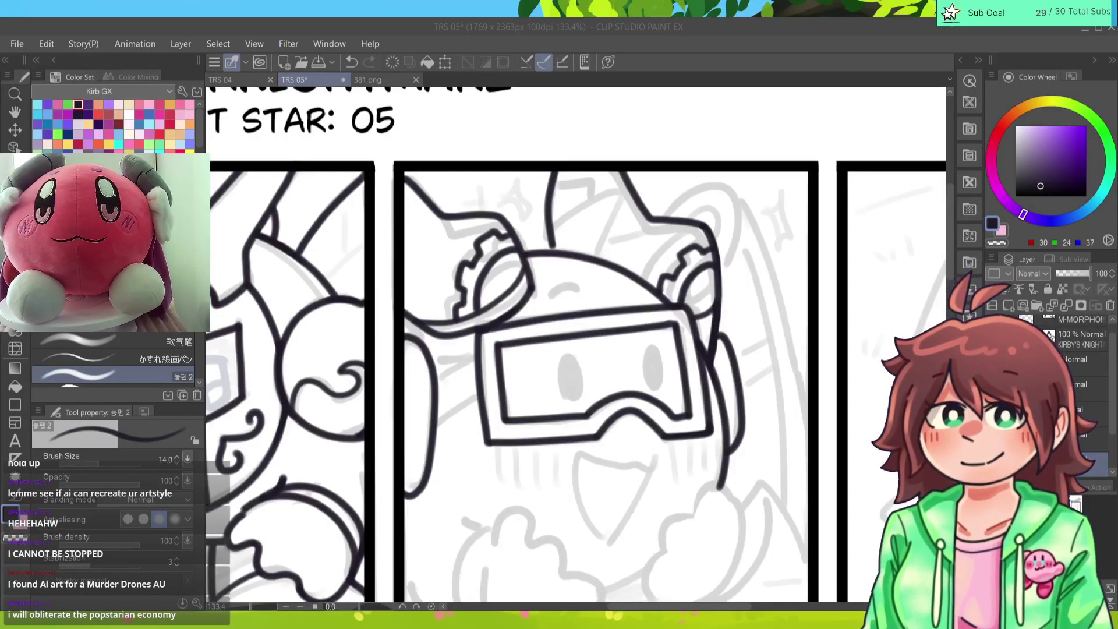
Step: Ink the small brow arc above the goggles and the two strap lines linking the left side piece to the frame
click(1028, 24)
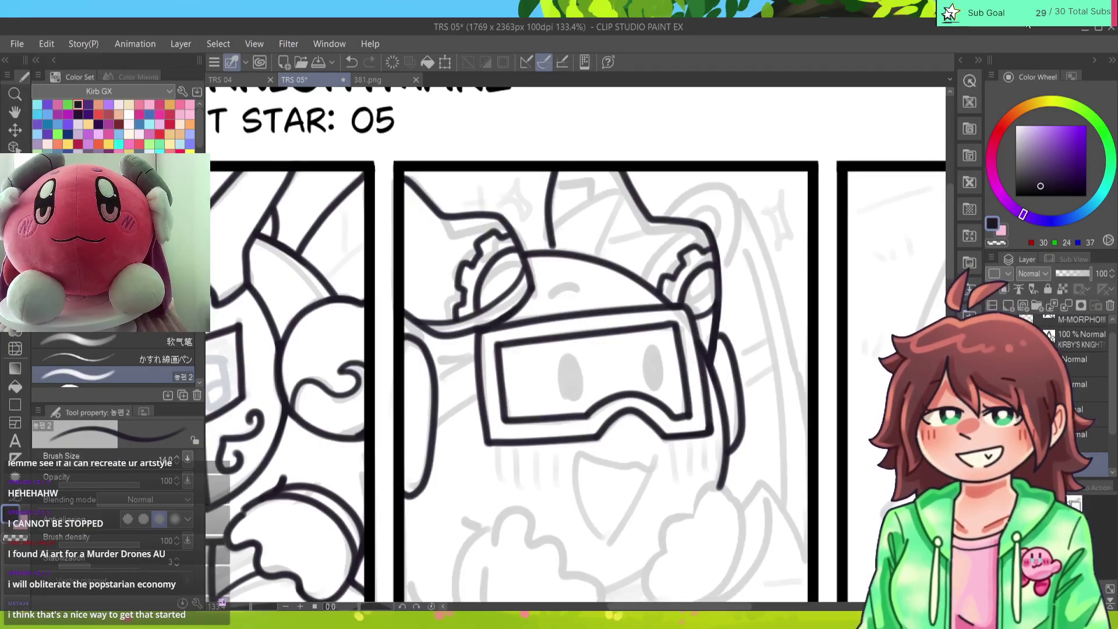
drag(579, 289, 546, 297)
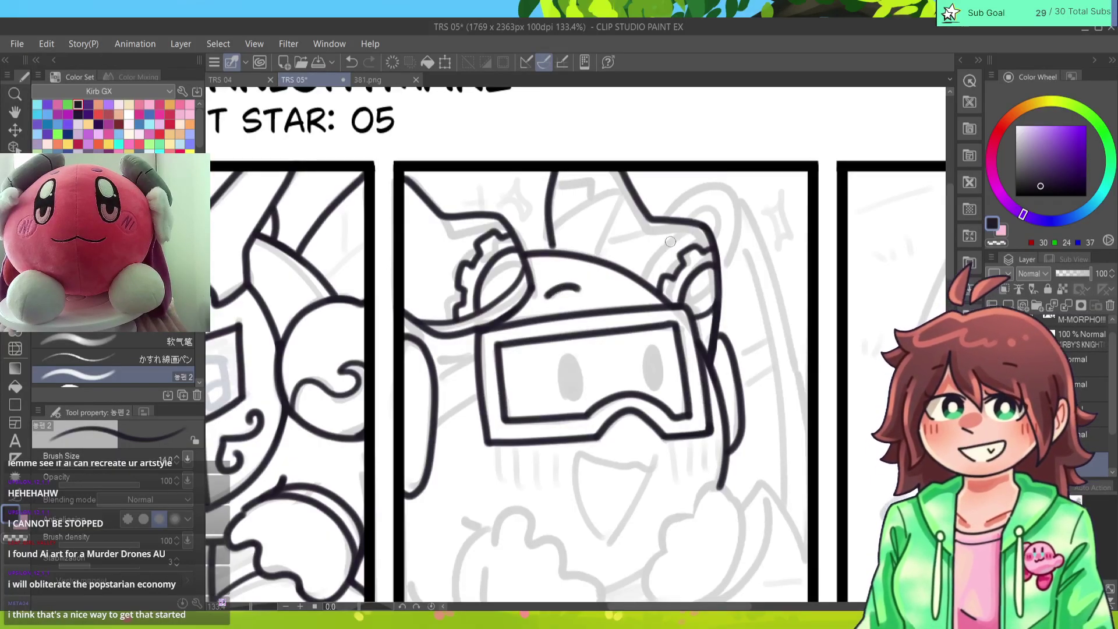
drag(437, 380, 484, 354)
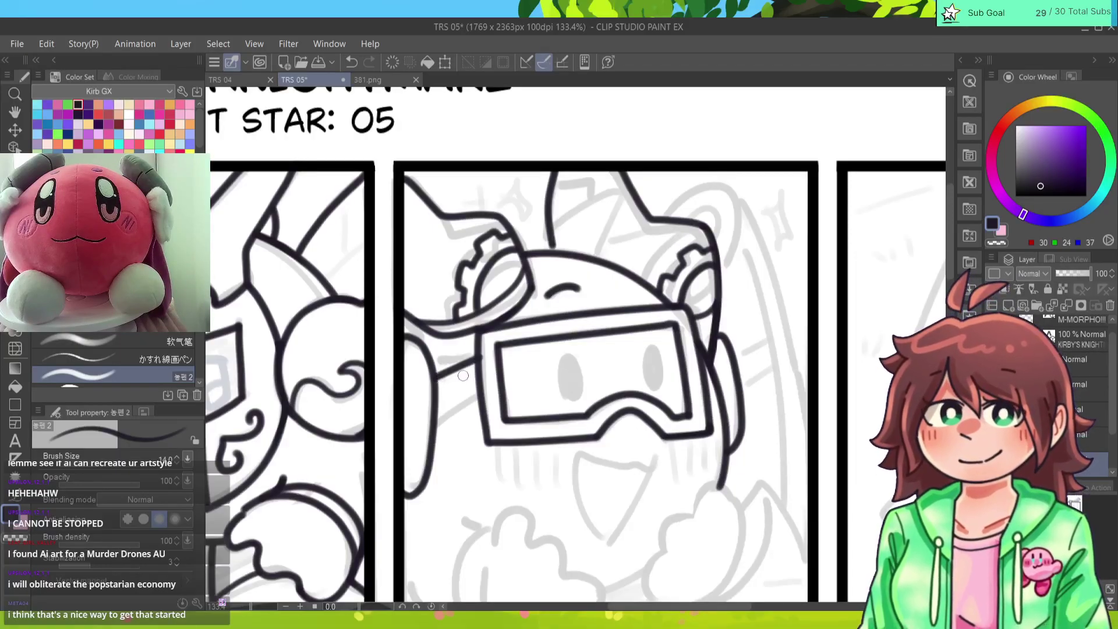
key(ctrl+z)
drag(436, 382, 483, 354)
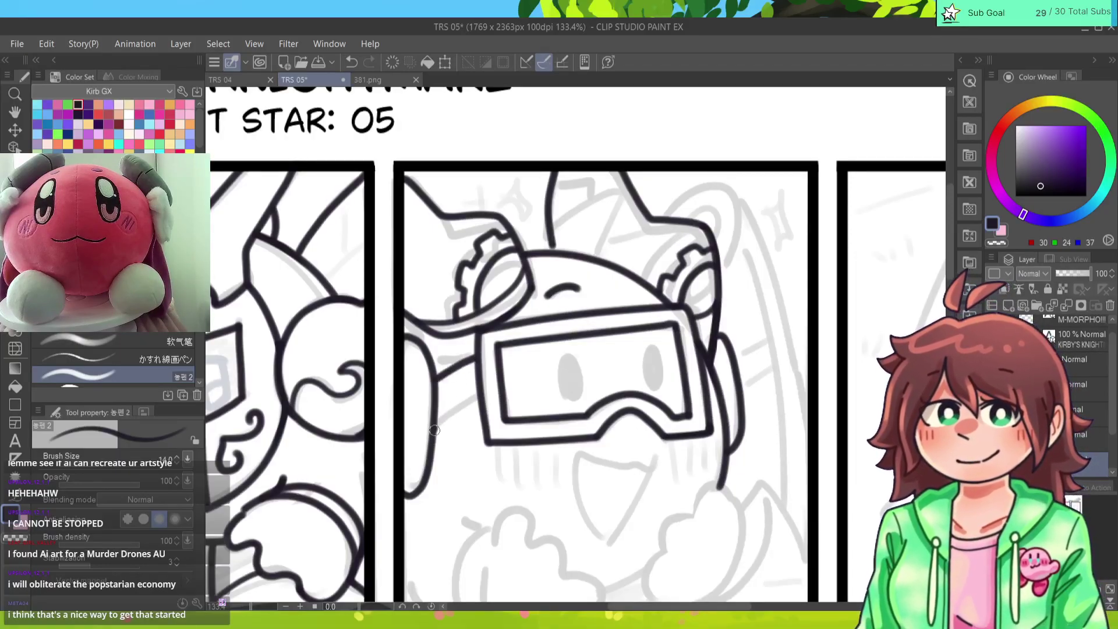
drag(434, 428, 478, 404)
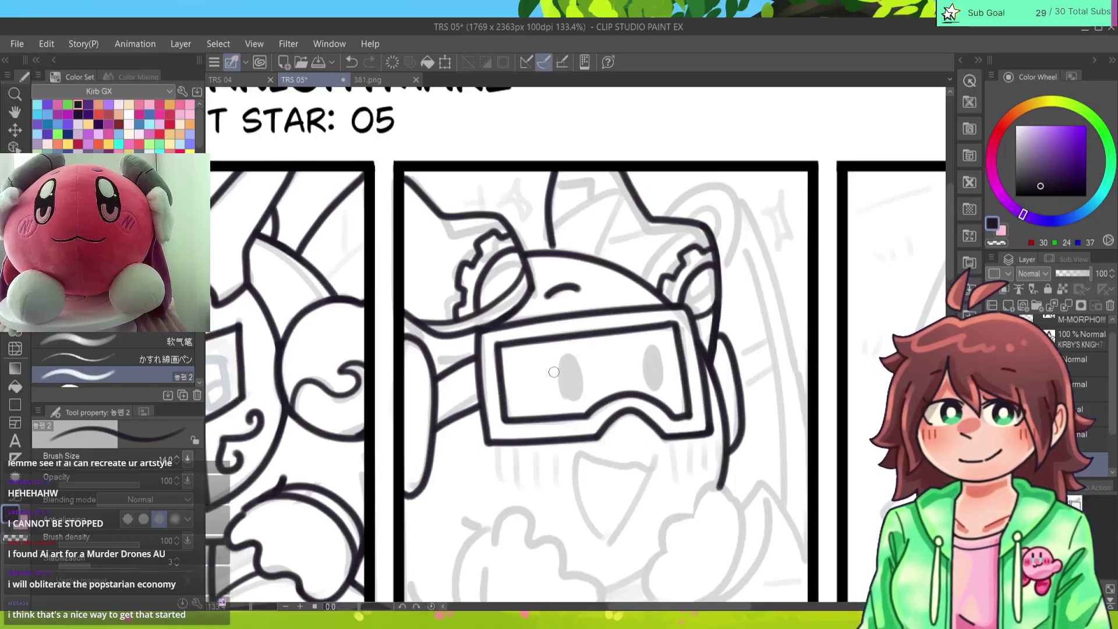
drag(403, 349, 403, 458)
key(ctrl+z)
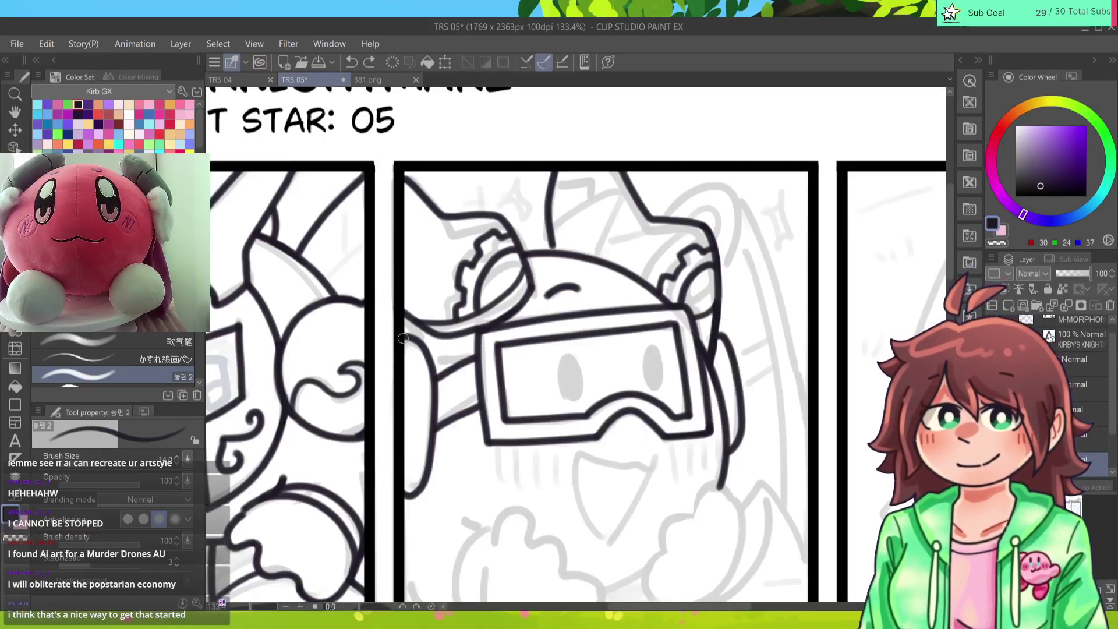
Step: Rework the outline of the rounded side piece along the panel's left border
drag(403, 338, 407, 438)
key(ctrl+z)
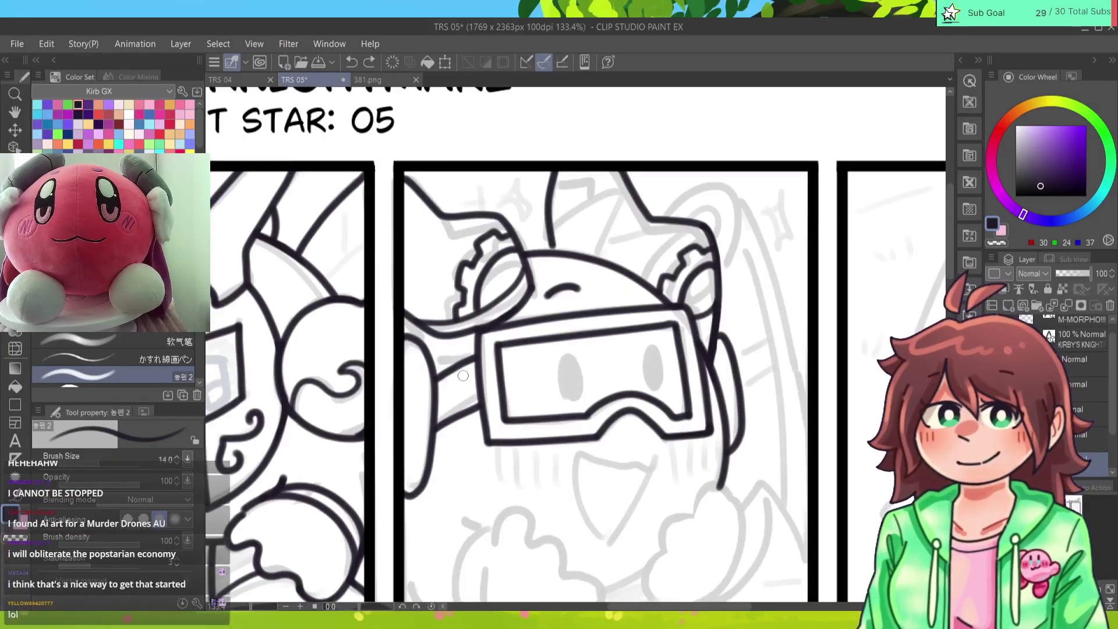
key(e)
mouse_move(417, 354)
mouse_down()
mouse_move(420, 454)
mouse_move(406, 492)
mouse_move(427, 473)
mouse_move(431, 373)
mouse_move(432, 434)
mouse_up()
key(p)
key(ctrl+z)
key(ctrl+z)
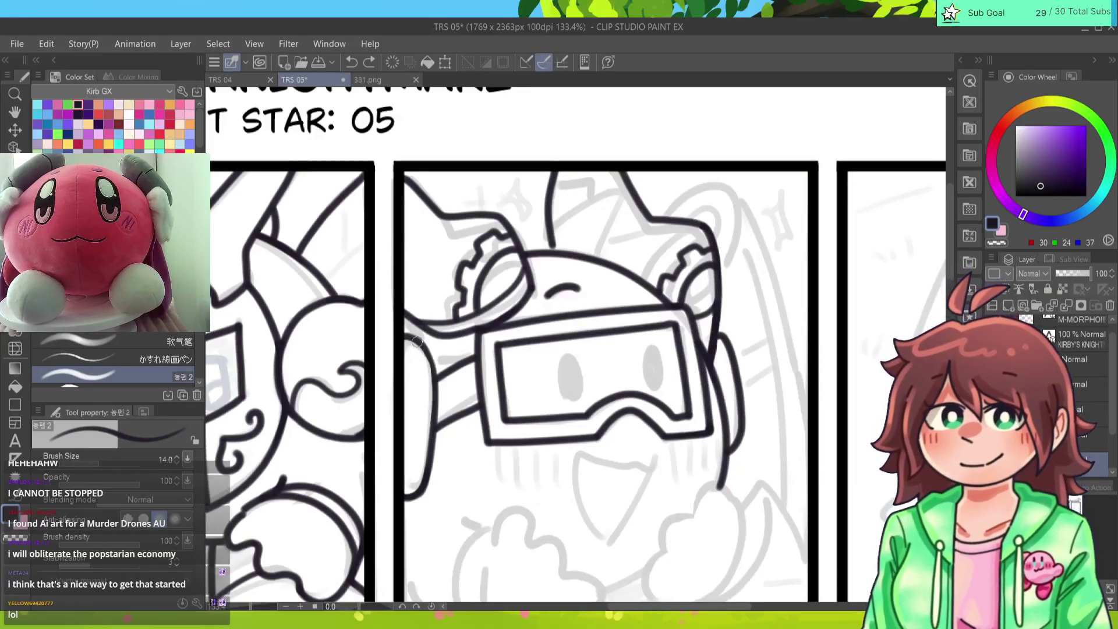
mouse_move(424, 343)
mouse_down()
mouse_move(434, 372)
mouse_move(432, 449)
mouse_up()
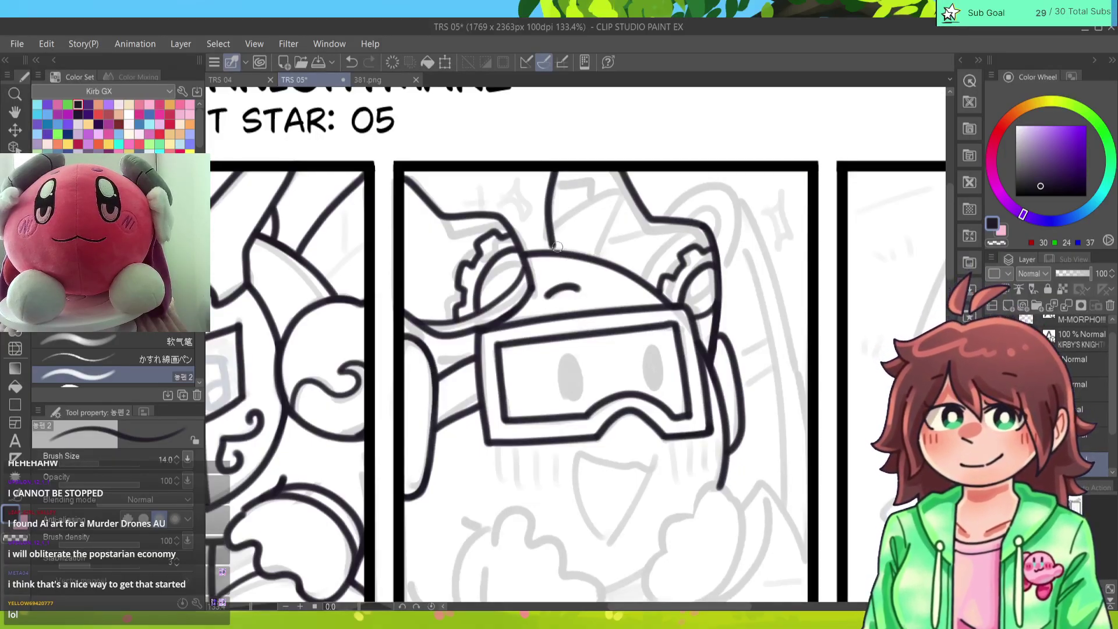
Step: Ink the character's open smiling mouth and the short vertical blush lines on both cheeks
drag(557, 247, 532, 116)
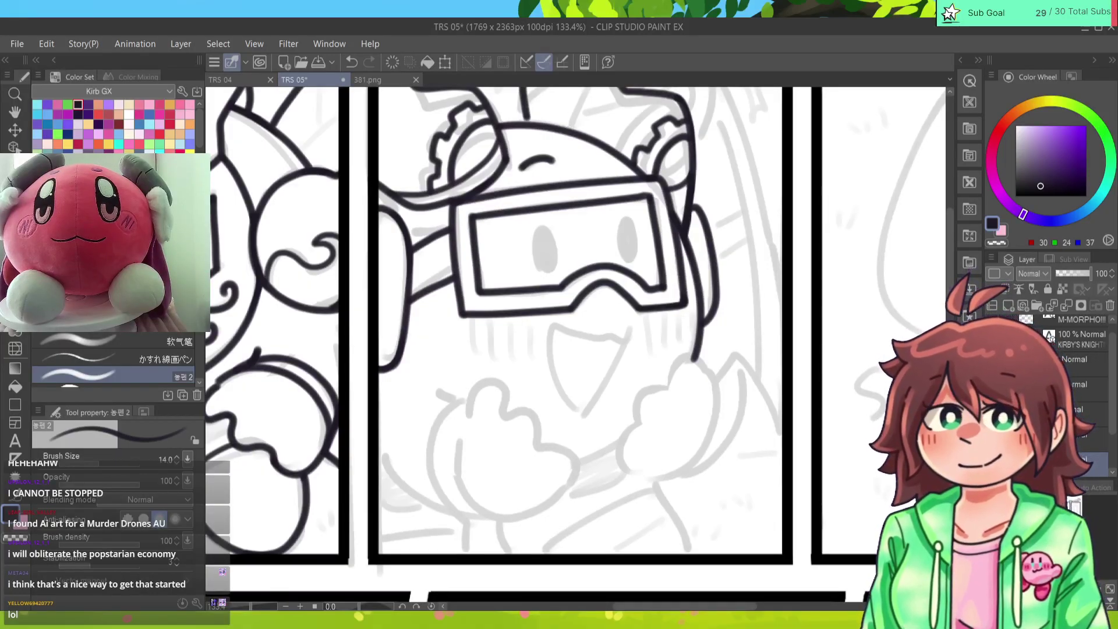
mouse_move(634, 331)
mouse_down()
mouse_move(551, 329)
mouse_move(583, 408)
mouse_move(628, 343)
mouse_move(583, 410)
mouse_up()
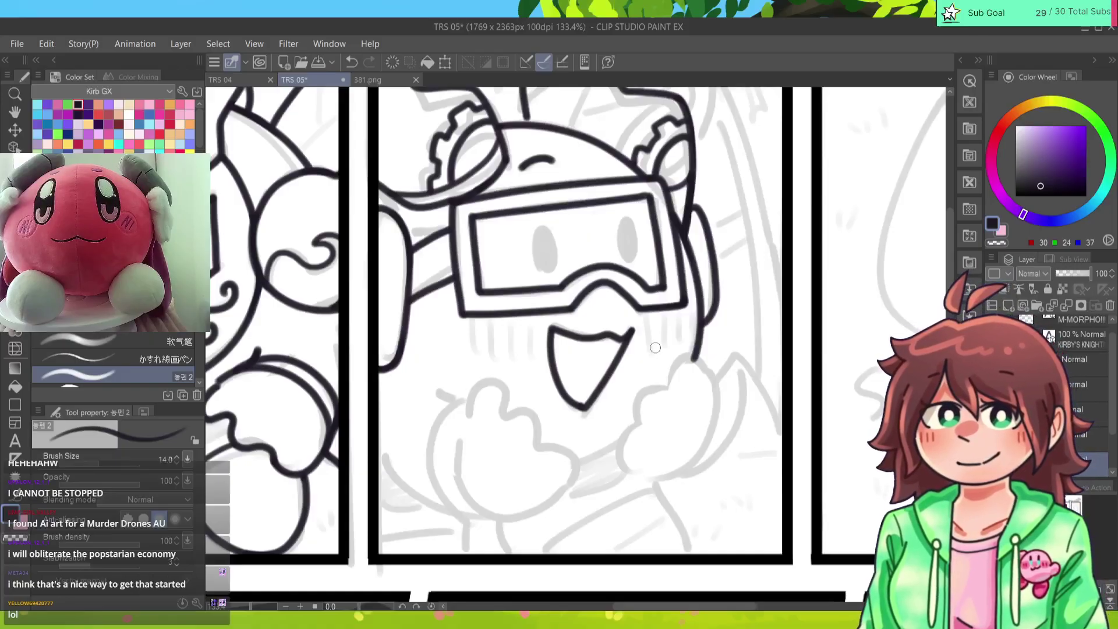
mouse_move(650, 317)
mouse_down()
mouse_move(649, 348)
mouse_move(693, 344)
mouse_up()
mouse_move(531, 319)
mouse_down()
mouse_move(529, 352)
mouse_move(473, 353)
mouse_up()
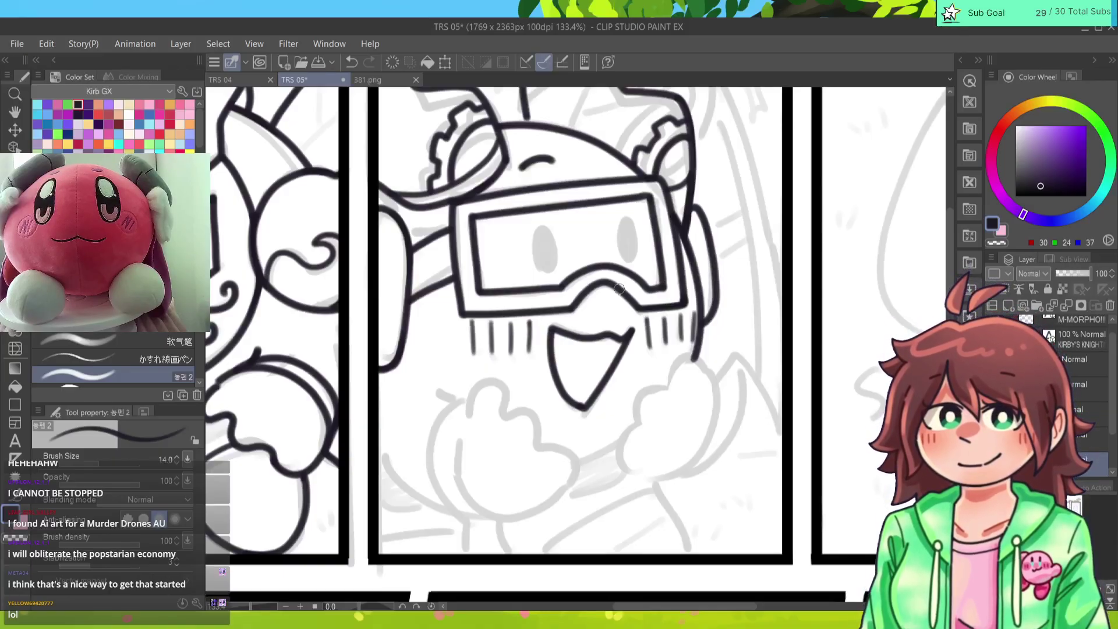
Step: Ink the scalloped finger edge of the raised hand below the right cheek
mouse_move(1048, 515)
mouse_down()
mouse_move(1051, 556)
mouse_move(1073, 572)
mouse_move(1058, 576)
mouse_move(1059, 539)
mouse_move(1040, 529)
mouse_move(1042, 553)
mouse_move(1009, 590)
mouse_up()
scroll(577, 345, up, 10)
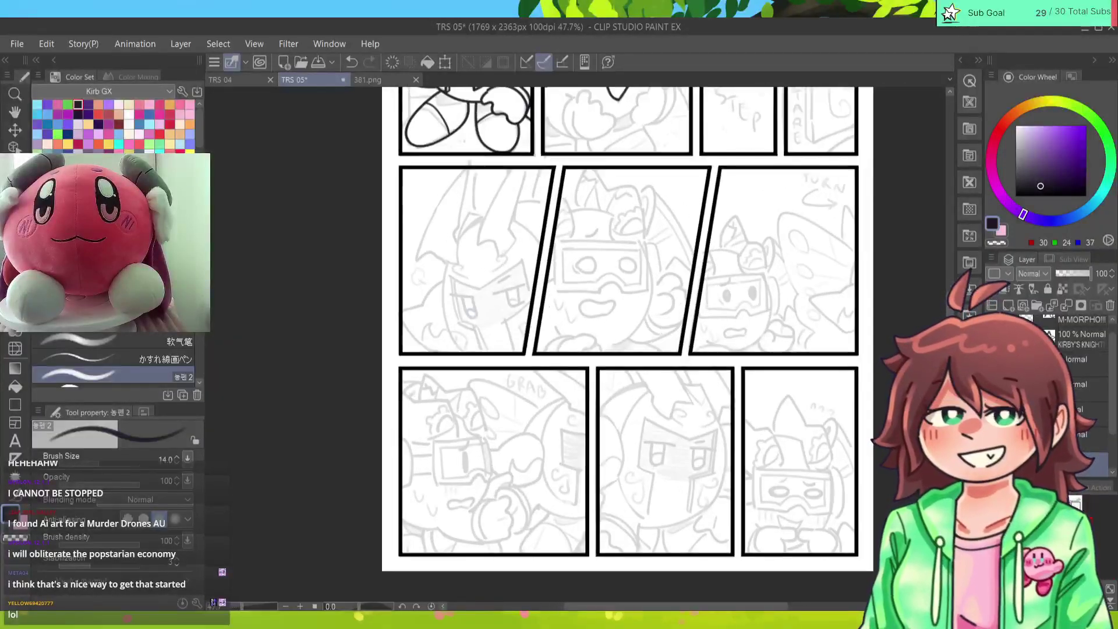
scroll(575, 345, up, 10)
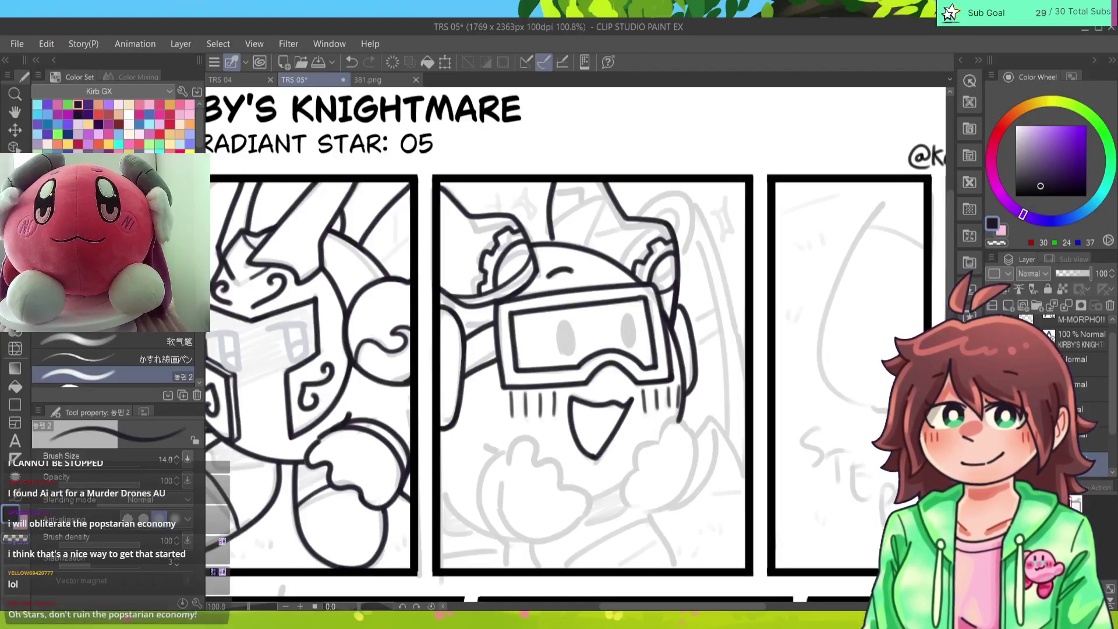
scroll(576, 345, down, 2)
key(ctrl+plus)
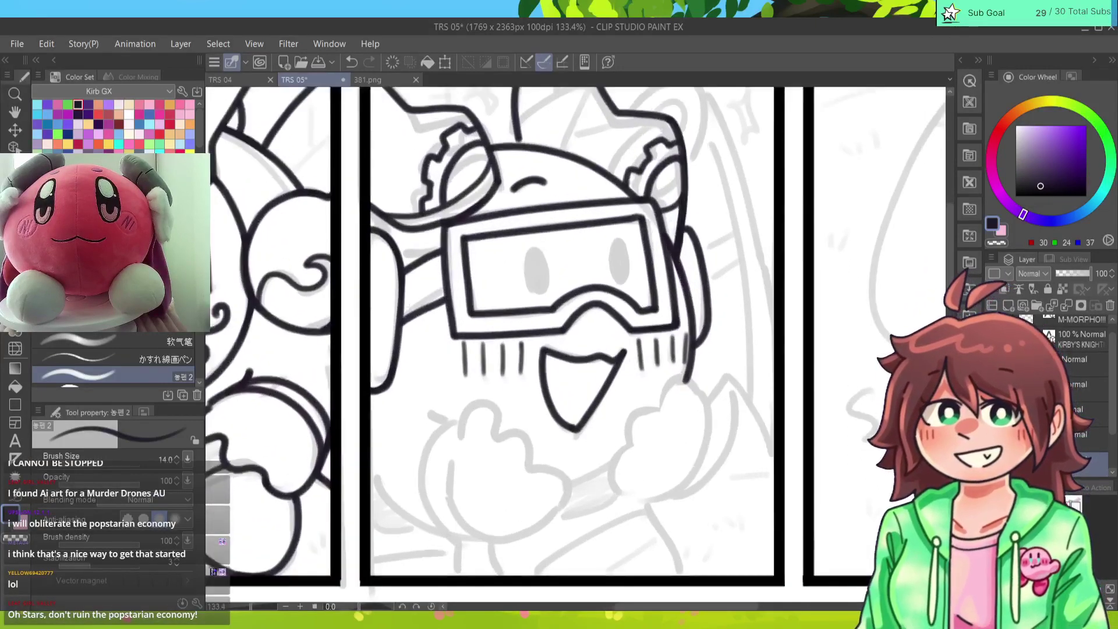
mouse_move(698, 391)
mouse_down()
mouse_move(660, 396)
mouse_move(695, 393)
mouse_move(664, 395)
mouse_move(628, 424)
mouse_move(619, 489)
mouse_up()
key(ctrl+z)
key(ctrl+z)
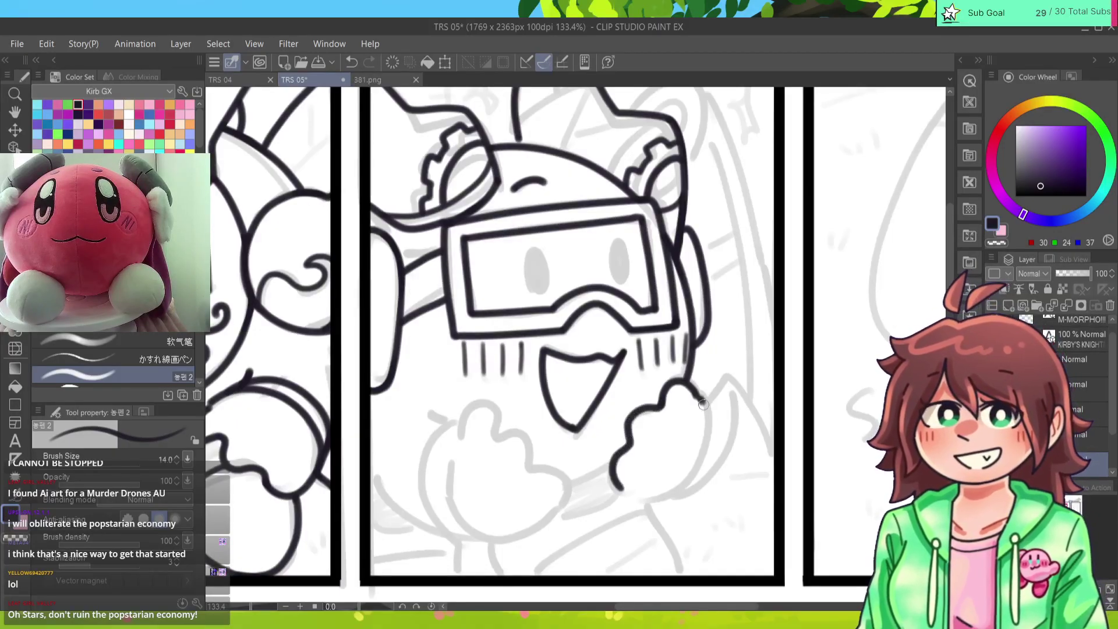
Step: Close the right hand with its rounded outer edge and add the short crease inside it
mouse_move(703, 404)
mouse_down()
mouse_move(692, 471)
mouse_move(625, 497)
mouse_up()
key(ctrl+z)
mouse_move(707, 396)
mouse_down()
mouse_move(707, 426)
mouse_move(640, 496)
mouse_move(702, 403)
mouse_move(666, 496)
mouse_move(621, 498)
mouse_up()
key(ctrl+z)
key(ctrl+z)
mouse_move(705, 391)
mouse_down()
mouse_move(704, 459)
mouse_move(628, 488)
mouse_up()
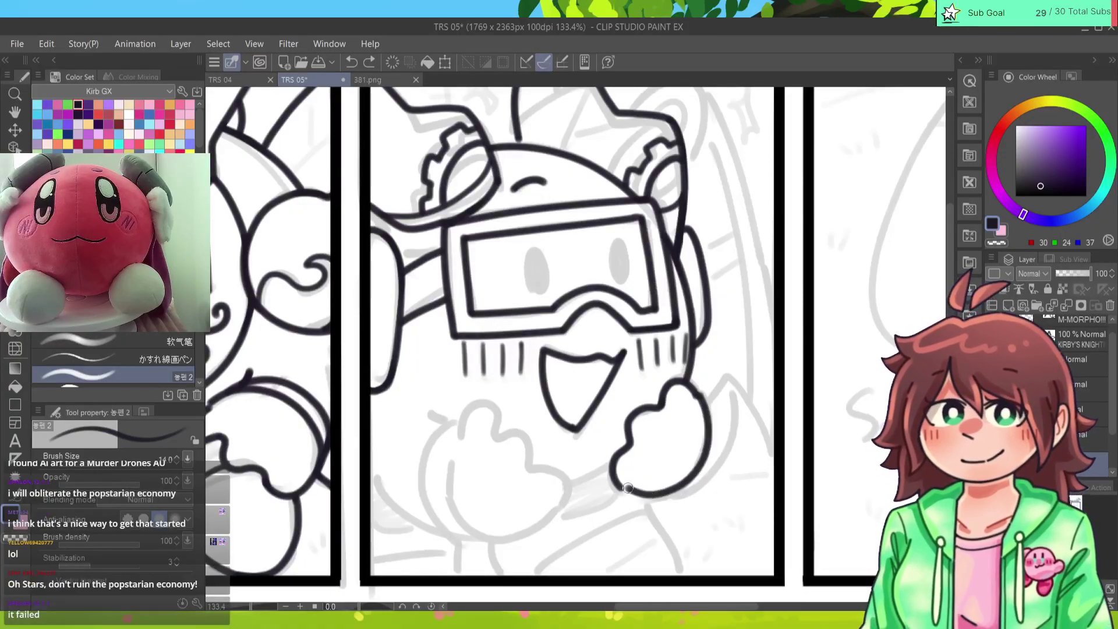
key(ctrl+z)
mouse_move(702, 394)
mouse_down()
mouse_move(695, 471)
mouse_move(621, 498)
mouse_up()
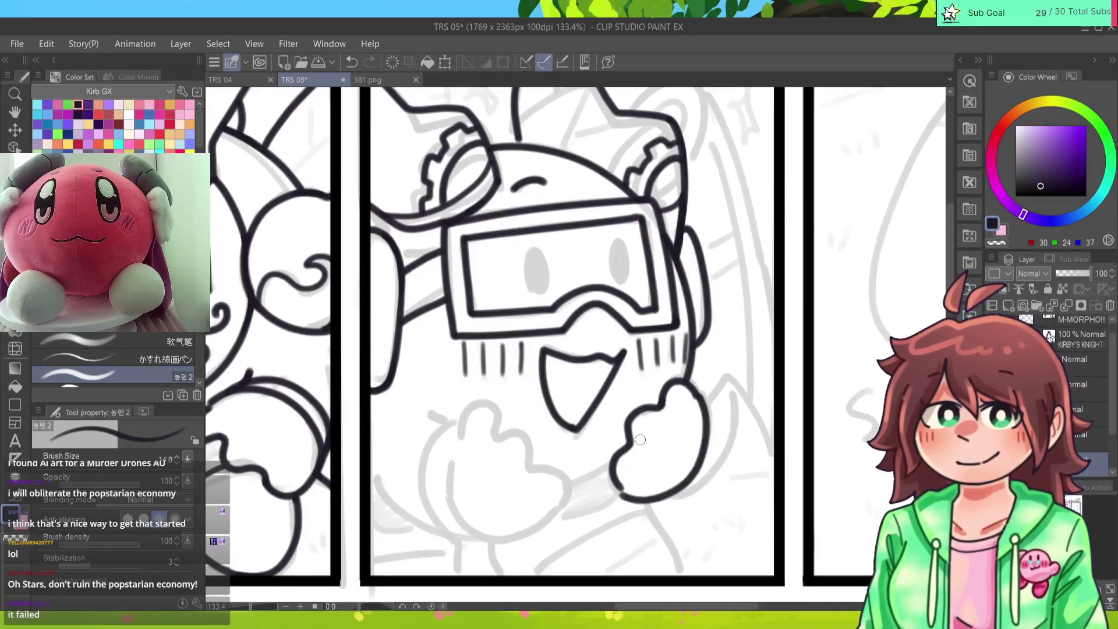
drag(639, 437, 658, 452)
Step: Ink the bumpy finger edge of the left hand, from the raised thumb down to the lowest finger
mouse_move(458, 426)
mouse_down()
mouse_move(486, 406)
mouse_move(560, 488)
mouse_move(556, 511)
mouse_up()
key(ctrl+z)
mouse_move(494, 436)
mouse_down()
mouse_move(552, 474)
mouse_move(556, 498)
mouse_up()
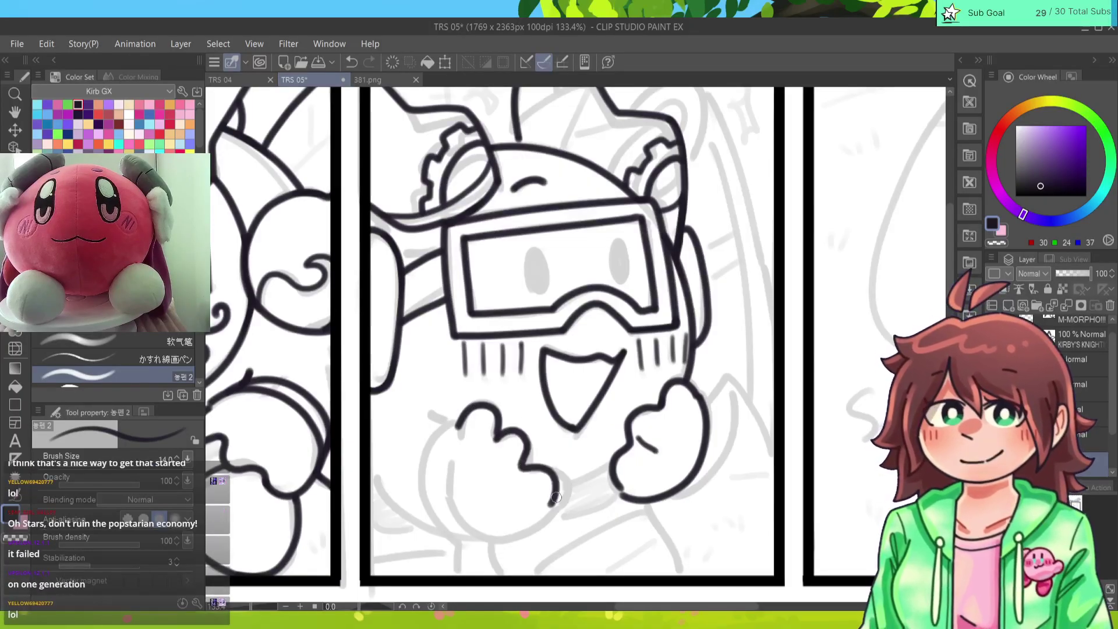
key(ctrl+z)
drag(494, 435, 564, 511)
key(ctrl+z)
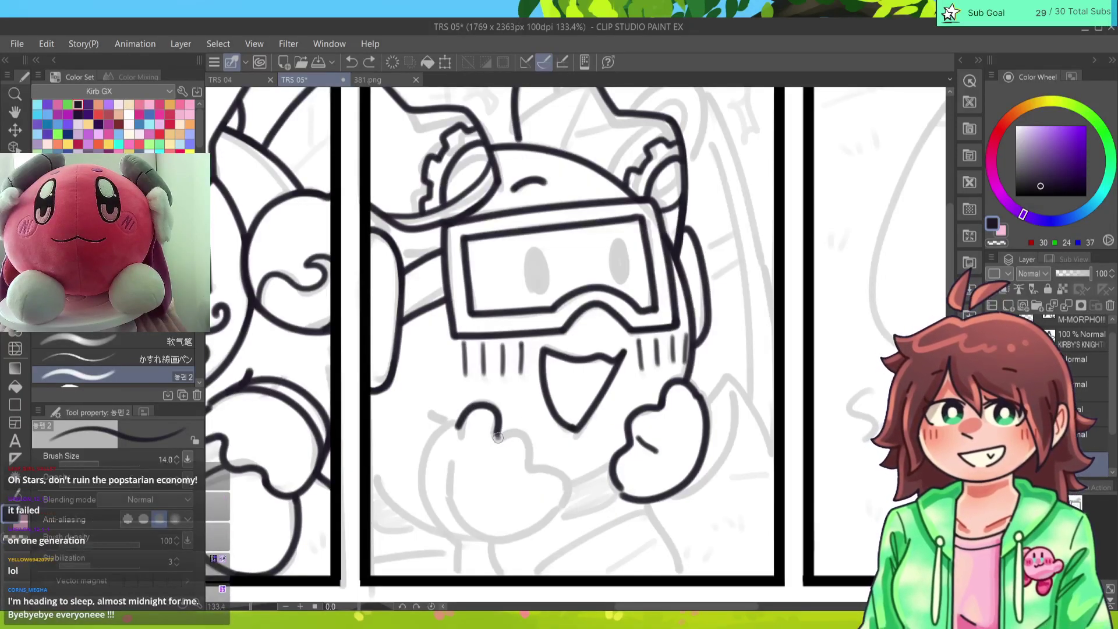
mouse_move(496, 437)
mouse_down()
mouse_move(566, 474)
mouse_move(564, 511)
mouse_up()
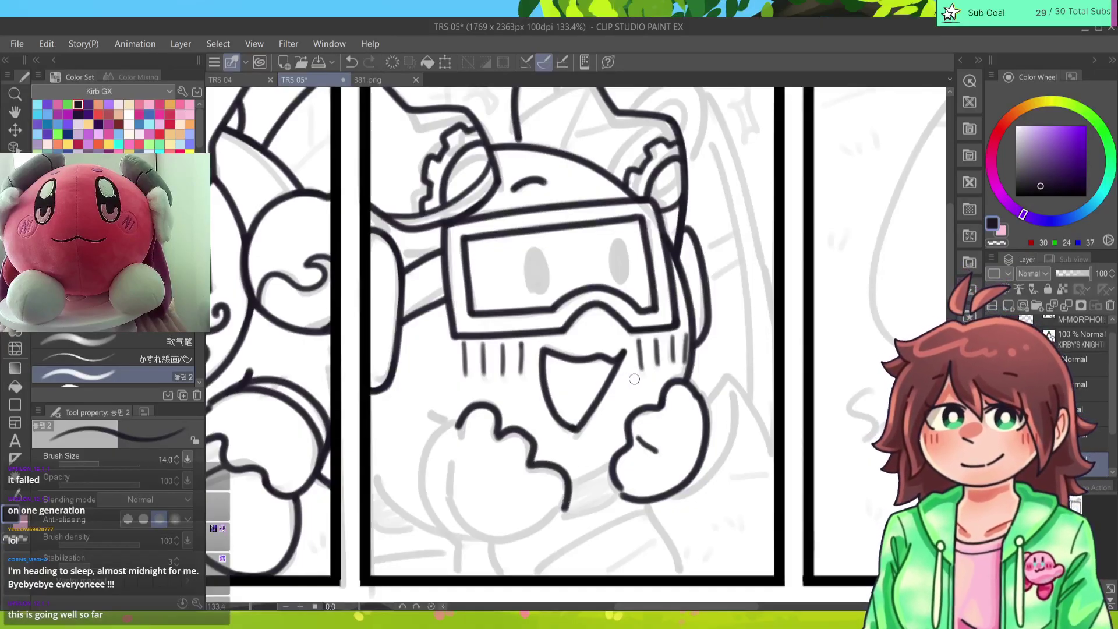
key(ctrl+z)
mouse_move(496, 439)
mouse_down()
mouse_move(556, 474)
mouse_move(564, 496)
mouse_up()
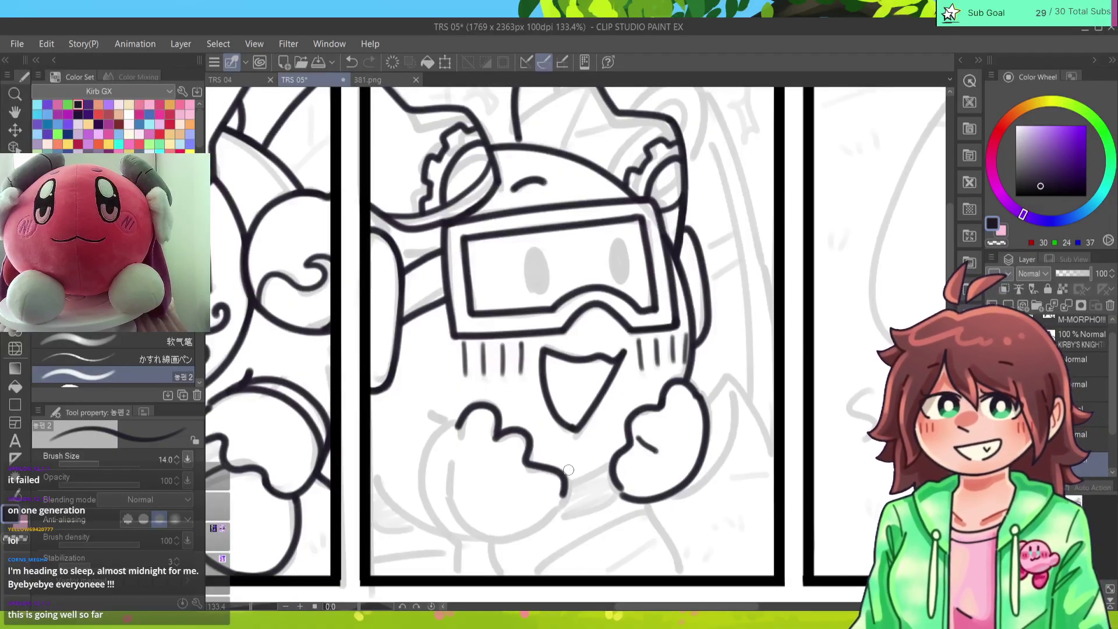
drag(576, 379, 673, 361)
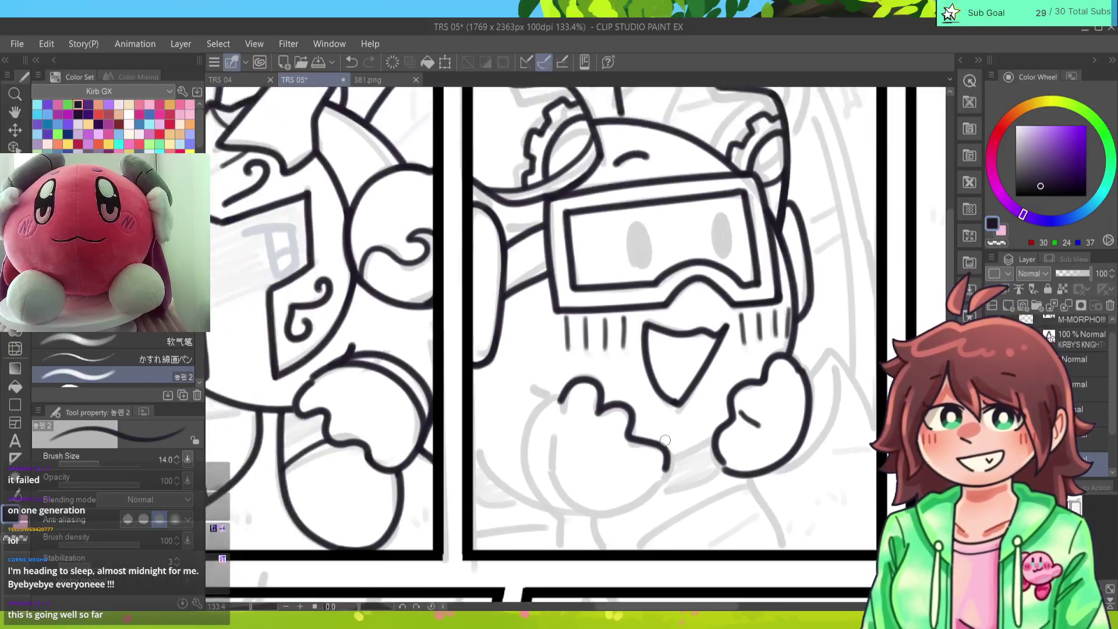
key(ctrl+z)
key(ctrl+z)
mouse_move(568, 400)
mouse_down()
mouse_move(591, 389)
mouse_move(657, 479)
mouse_move(581, 518)
mouse_move(568, 431)
mouse_up()
key(ctrl+z)
mouse_move(651, 487)
mouse_down()
mouse_move(617, 509)
mouse_move(551, 465)
mouse_up()
mouse_move(600, 505)
mouse_down()
mouse_move(563, 510)
mouse_move(529, 442)
mouse_move(554, 393)
mouse_up()
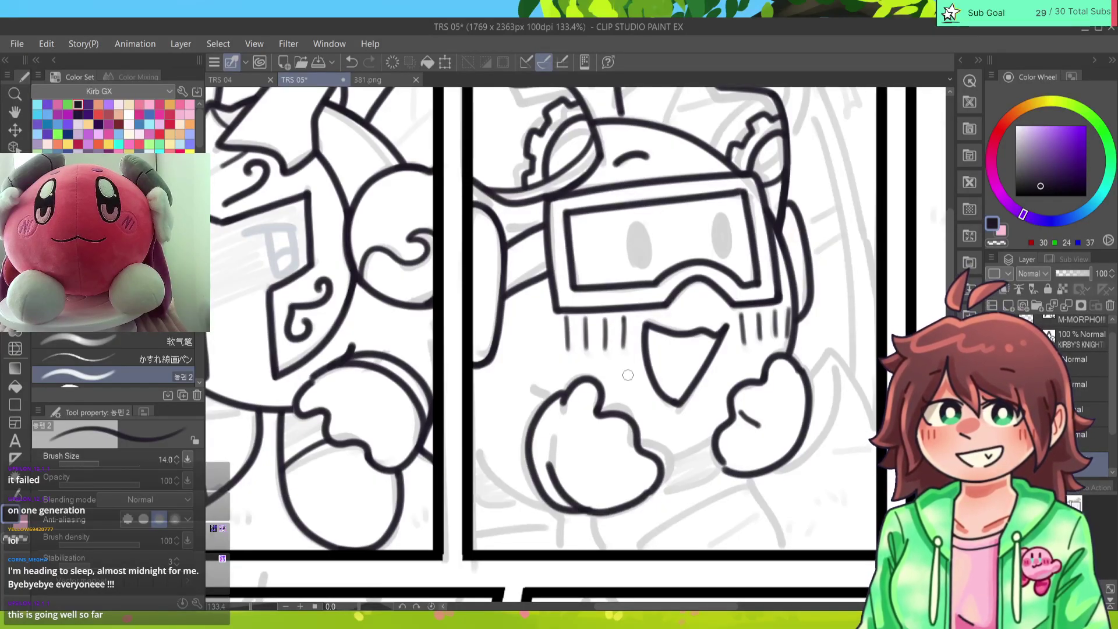
key(ctrl+z)
key(ctrl+z)
Step: Close the left hand with one rounded outer curve and add its palm crease and the short line beside the thumb
mouse_move(661, 481)
mouse_down()
mouse_move(599, 510)
mouse_move(564, 509)
mouse_move(532, 458)
mouse_move(574, 389)
mouse_up()
key(ctrl+z)
mouse_move(661, 481)
mouse_down()
mouse_move(640, 503)
mouse_move(560, 510)
mouse_move(563, 396)
mouse_move(574, 390)
mouse_up()
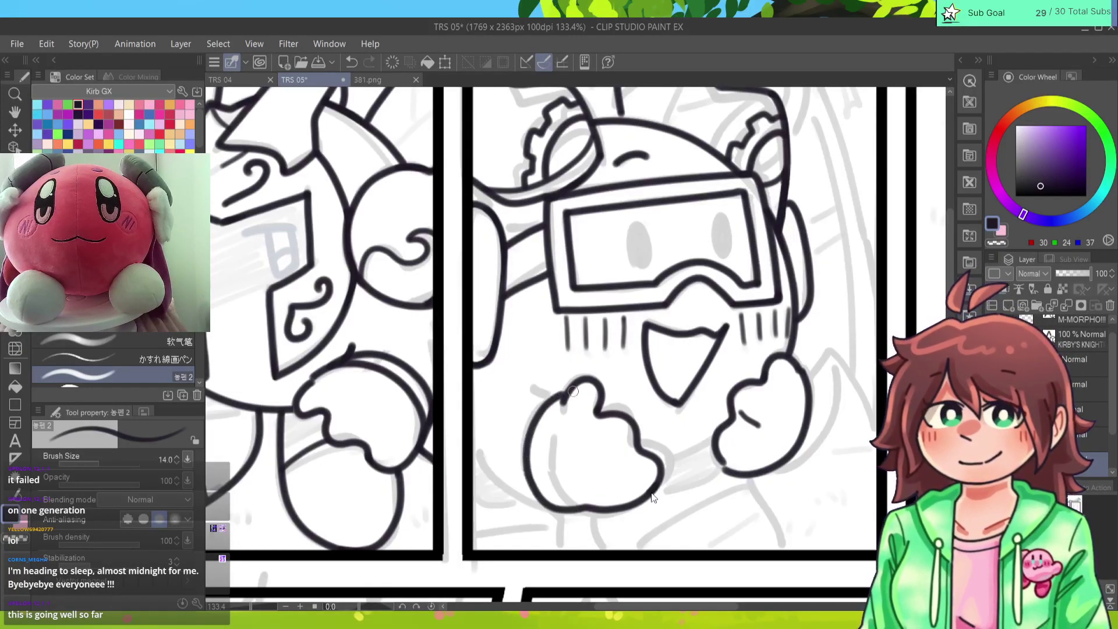
key(ctrl+z)
mouse_move(660, 480)
mouse_down()
mouse_move(619, 509)
mouse_move(540, 503)
mouse_move(542, 411)
mouse_move(581, 392)
mouse_up()
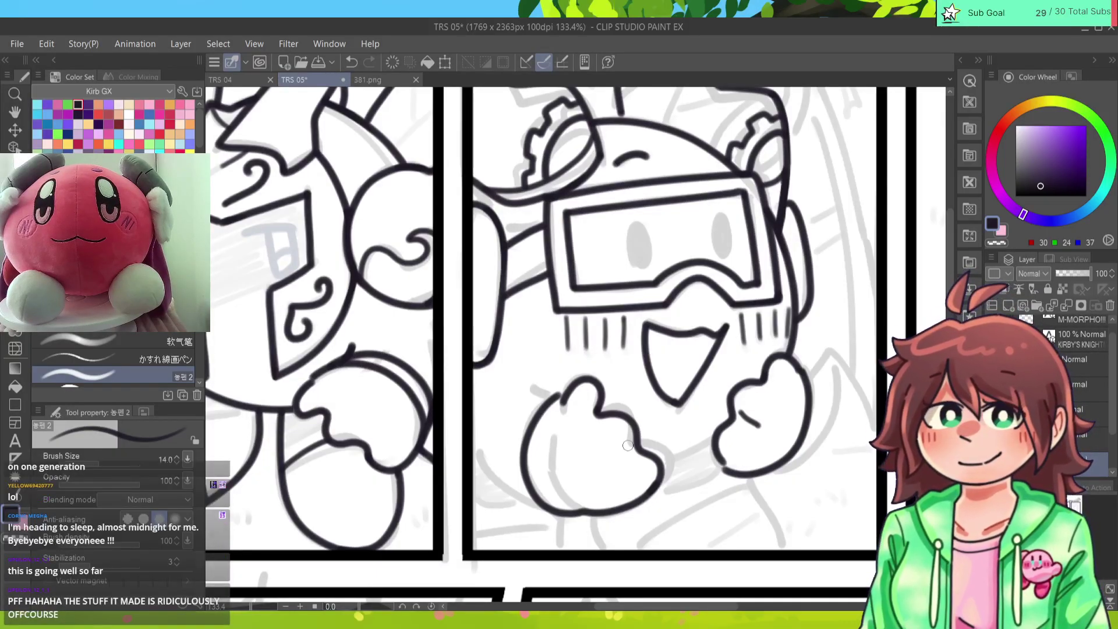
drag(625, 448, 609, 461)
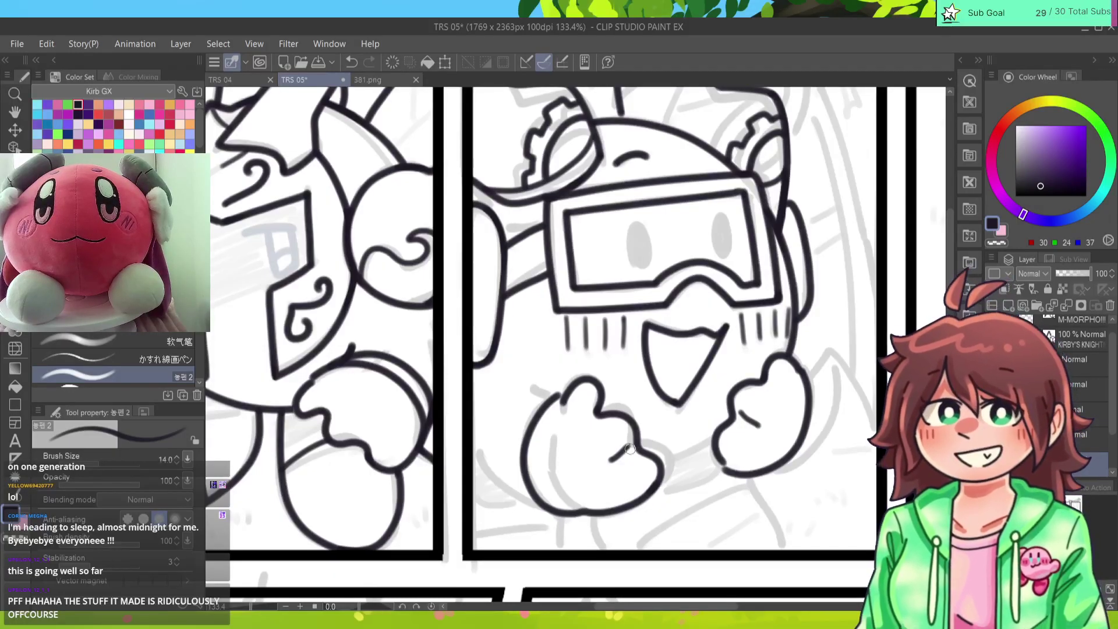
drag(558, 400, 531, 391)
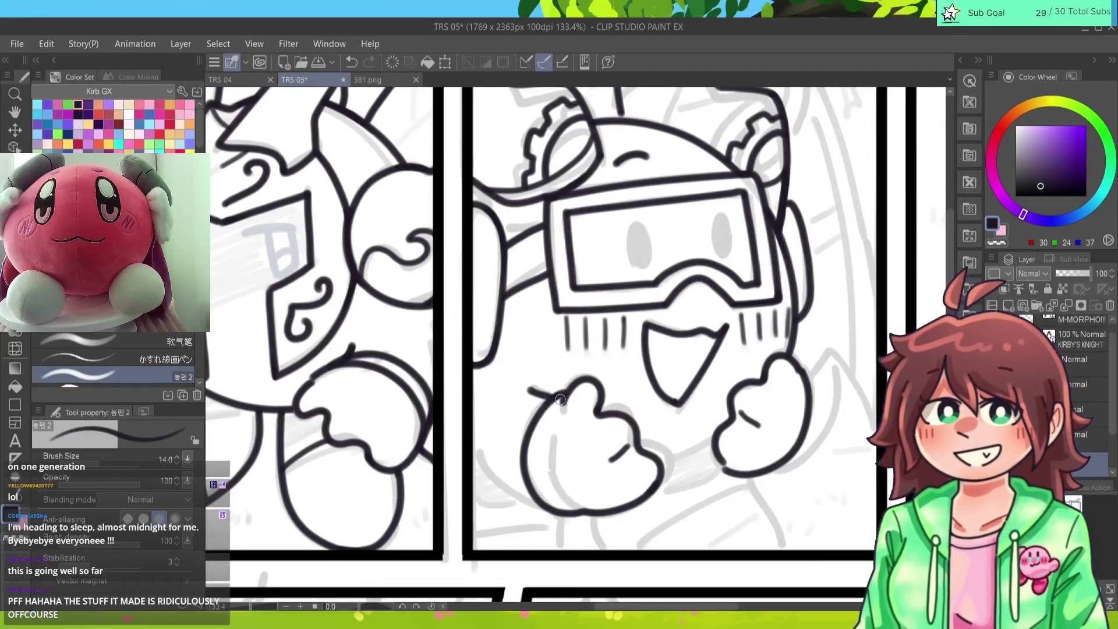
Step: Ink the lower body curve from the bottom of the left hand to the panel's left border and refine the join
drag(550, 510, 484, 450)
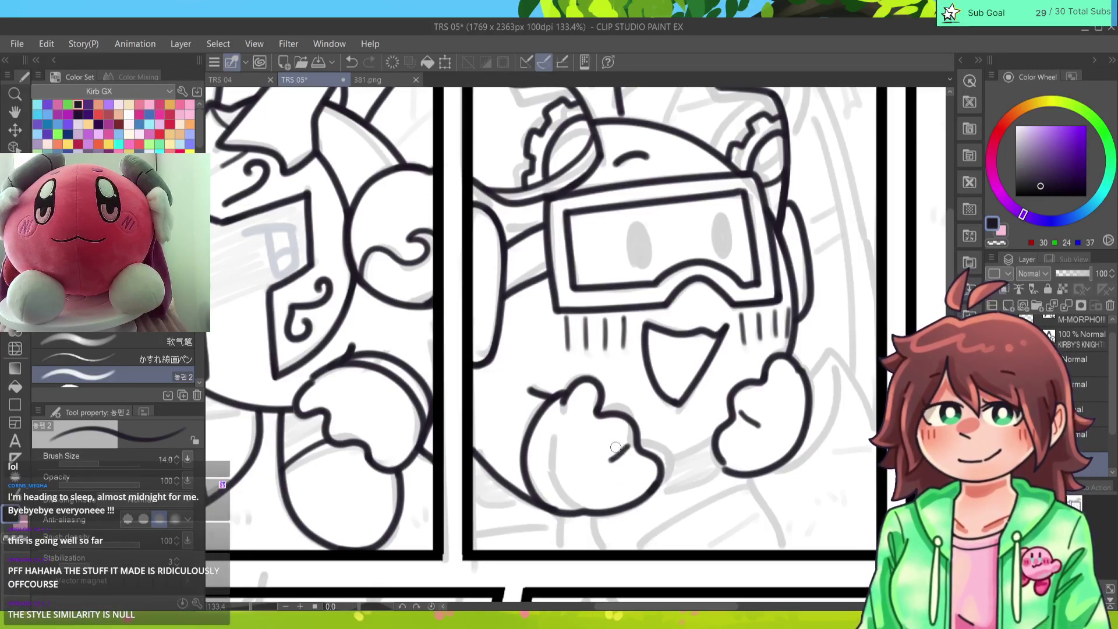
key(ctrl+z)
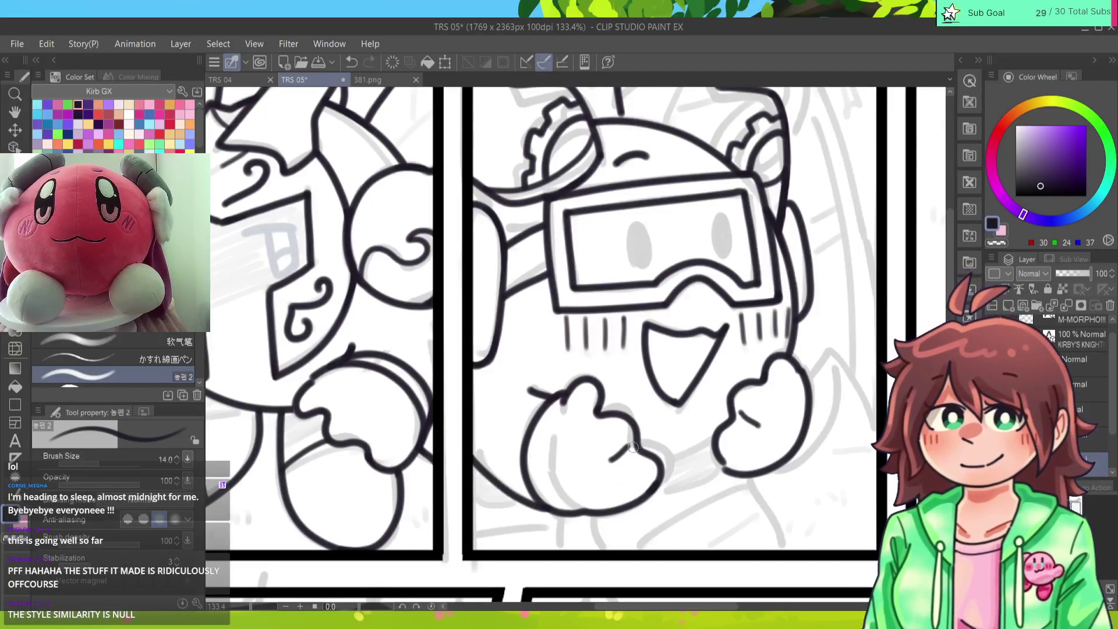
drag(559, 514, 473, 450)
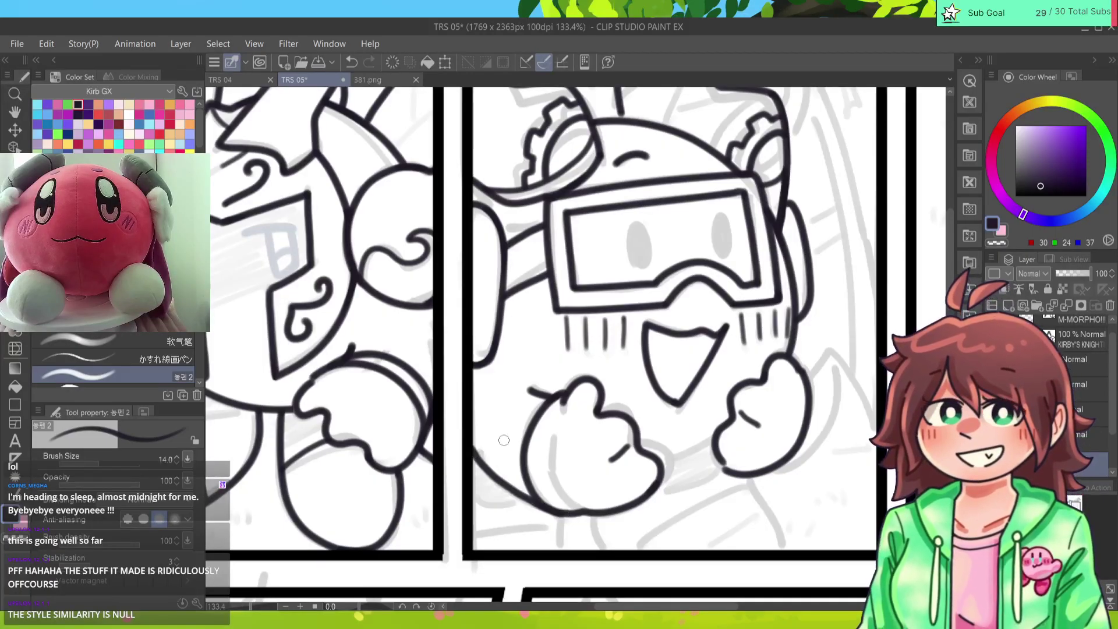
key(ctrl+z)
mouse_move(583, 513)
mouse_down()
mouse_move(562, 512)
mouse_move(471, 451)
mouse_up()
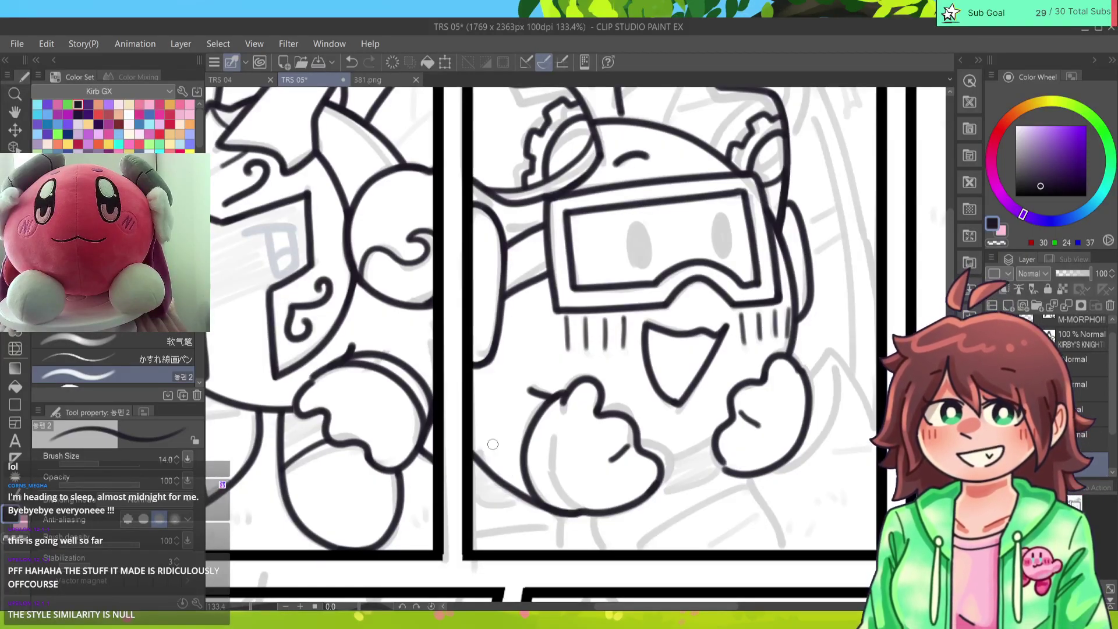
key(e)
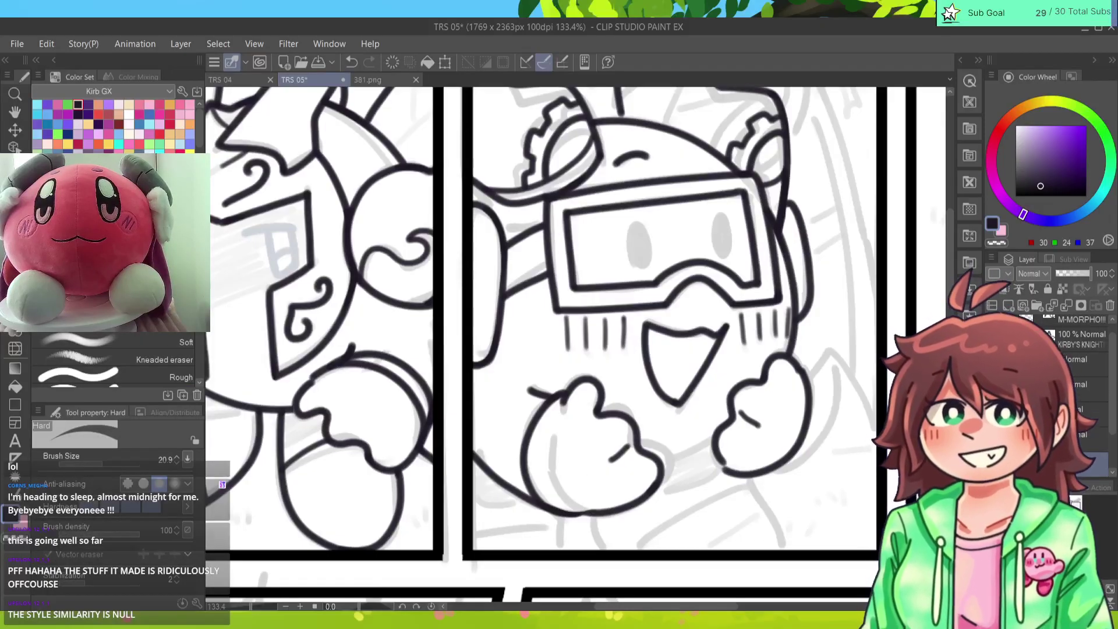
key(p)
mouse_move(541, 505)
mouse_down()
mouse_move(577, 515)
mouse_move(663, 487)
mouse_up()
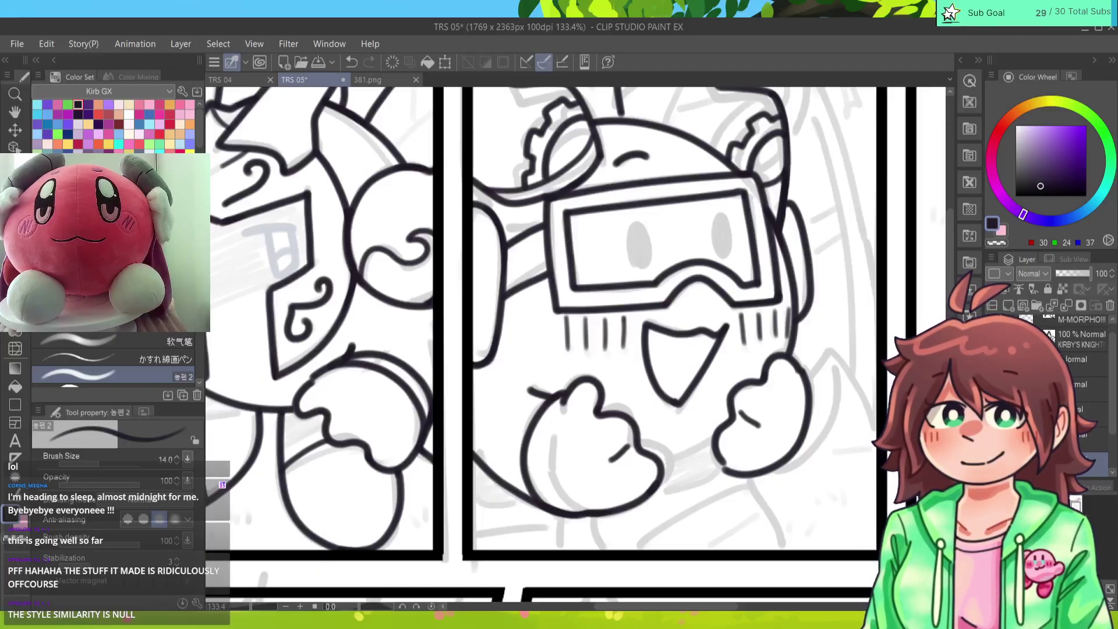
Step: Try to ink two nested arcs along the outer side of the right hand
key(e)
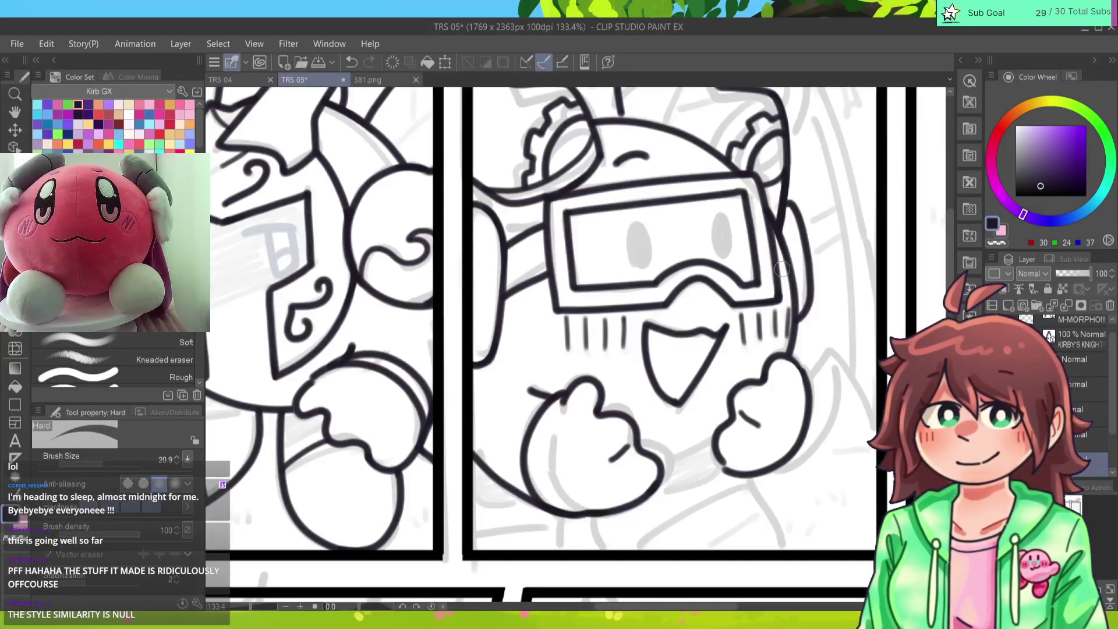
key(p)
drag(782, 353, 813, 408)
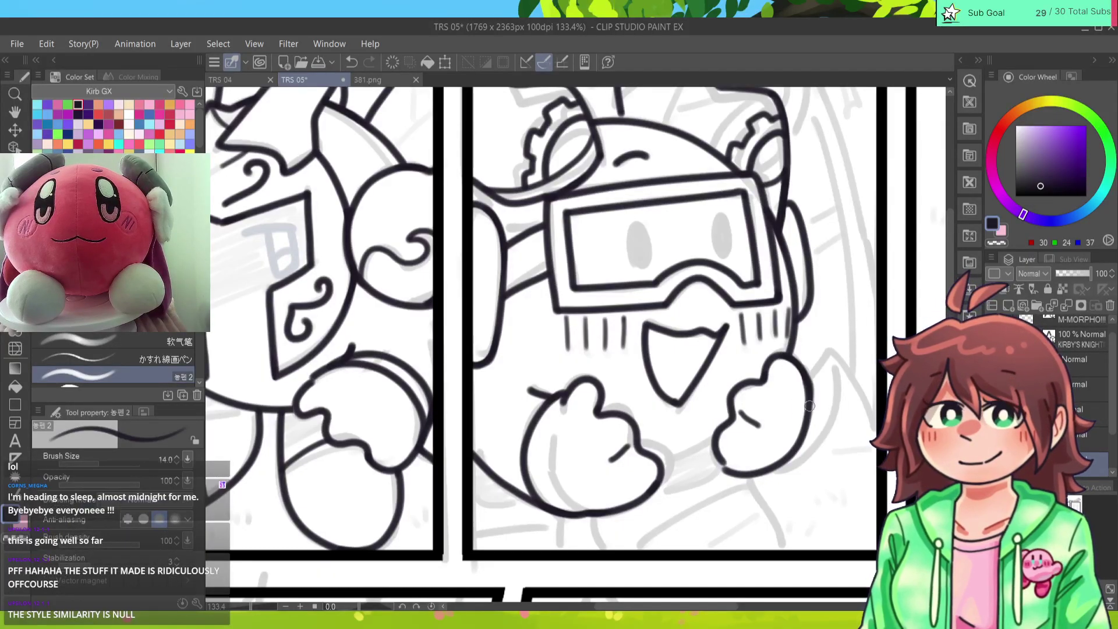
key(ctrl+z)
mouse_move(783, 354)
mouse_down()
mouse_move(808, 407)
mouse_move(775, 475)
mouse_move(754, 478)
mouse_move(806, 354)
mouse_move(780, 470)
mouse_move(760, 476)
mouse_up()
key(ctrl+z)
key(ctrl+z)
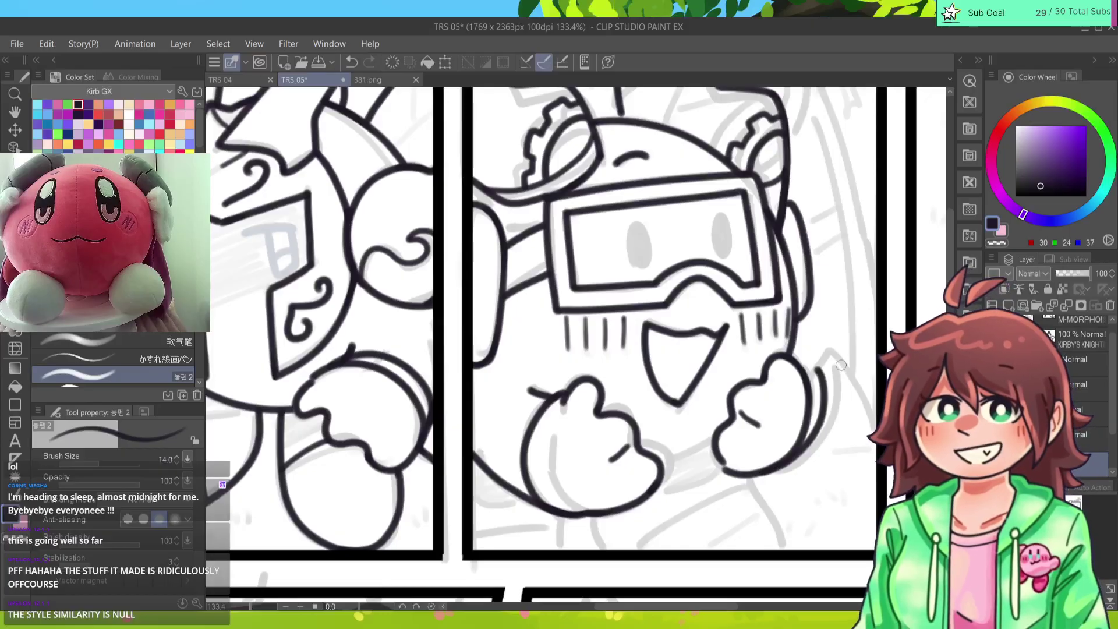
mouse_move(841, 365)
mouse_down()
mouse_move(833, 407)
mouse_move(752, 476)
mouse_up()
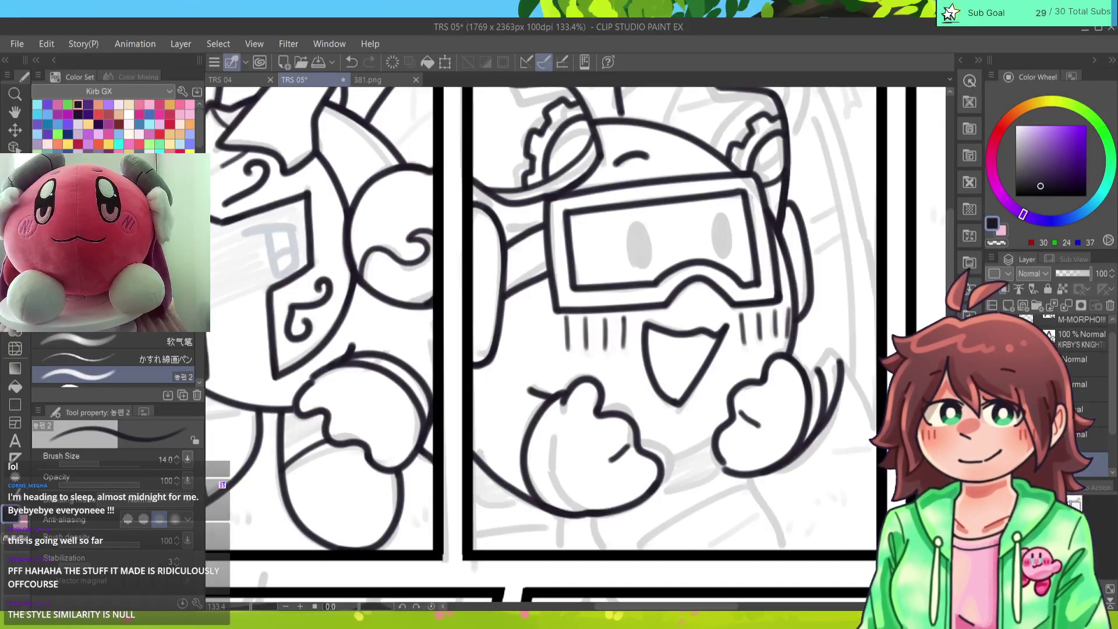
Step: Replace the arcs beside the right hand with one curve running from below the right side piece down behind the hand
scroll(577, 344, up, 10)
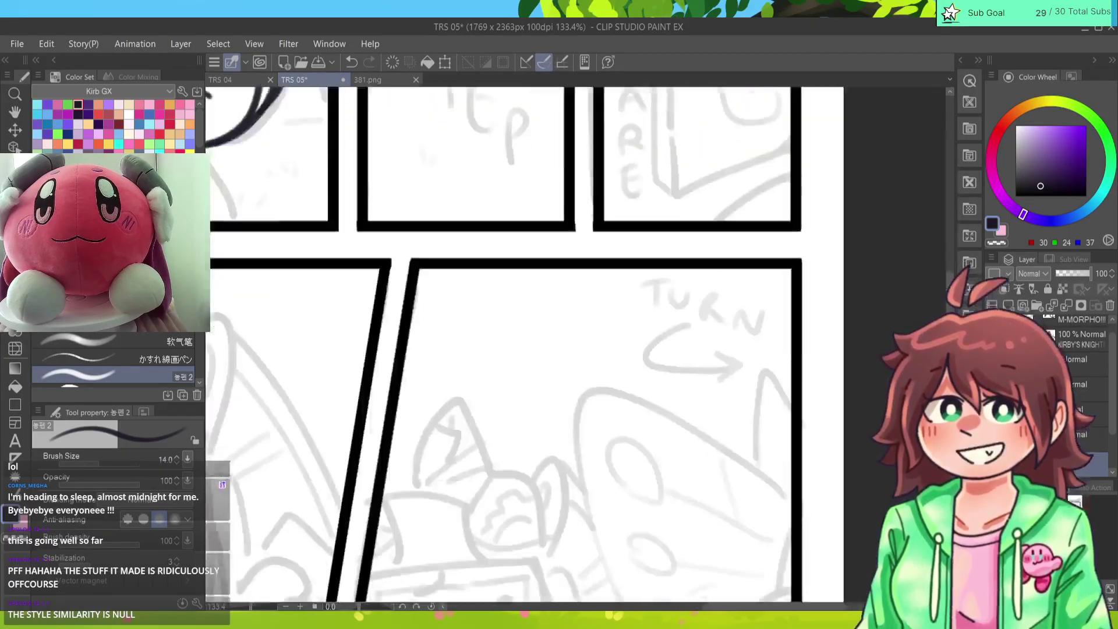
scroll(577, 343, up, 10)
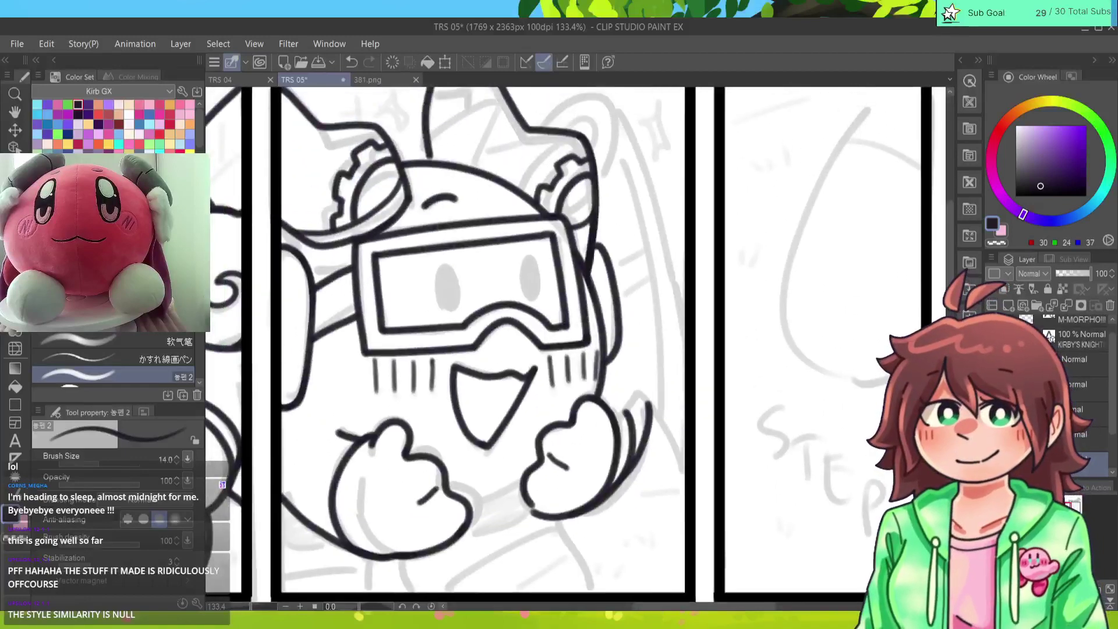
key(ctrl+z)
key(ctrl+z)
drag(617, 366, 595, 502)
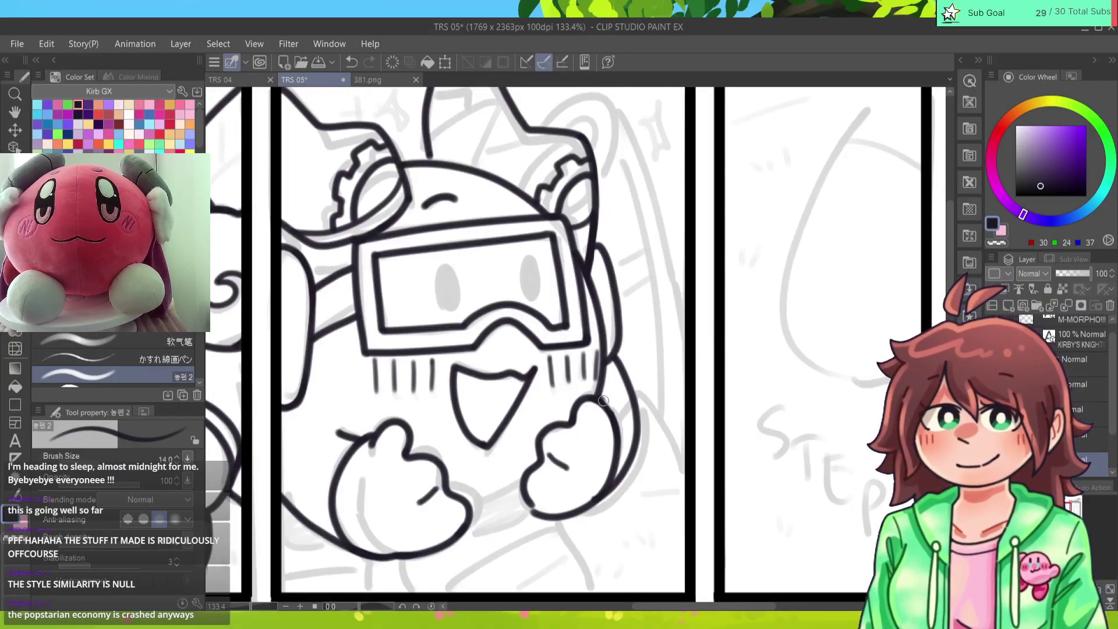
Step: Ink a short arc from the top of the right hand out to the curve behind it
drag(602, 398, 634, 443)
key(ctrl+z)
drag(602, 398, 635, 444)
key(ctrl+z)
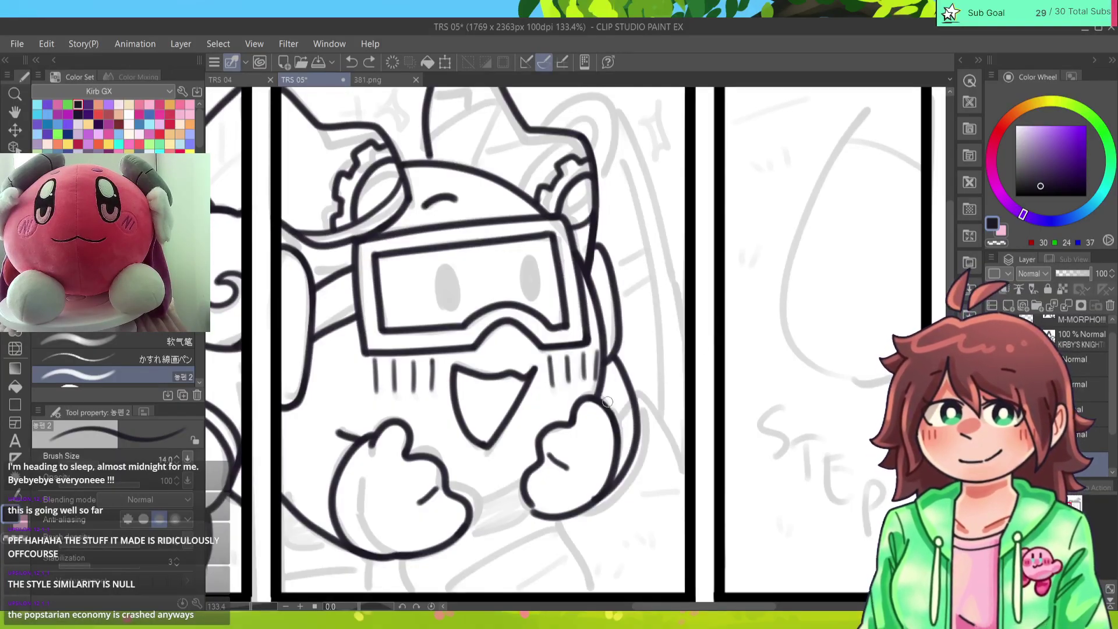
drag(598, 395, 639, 446)
key(ctrl+z)
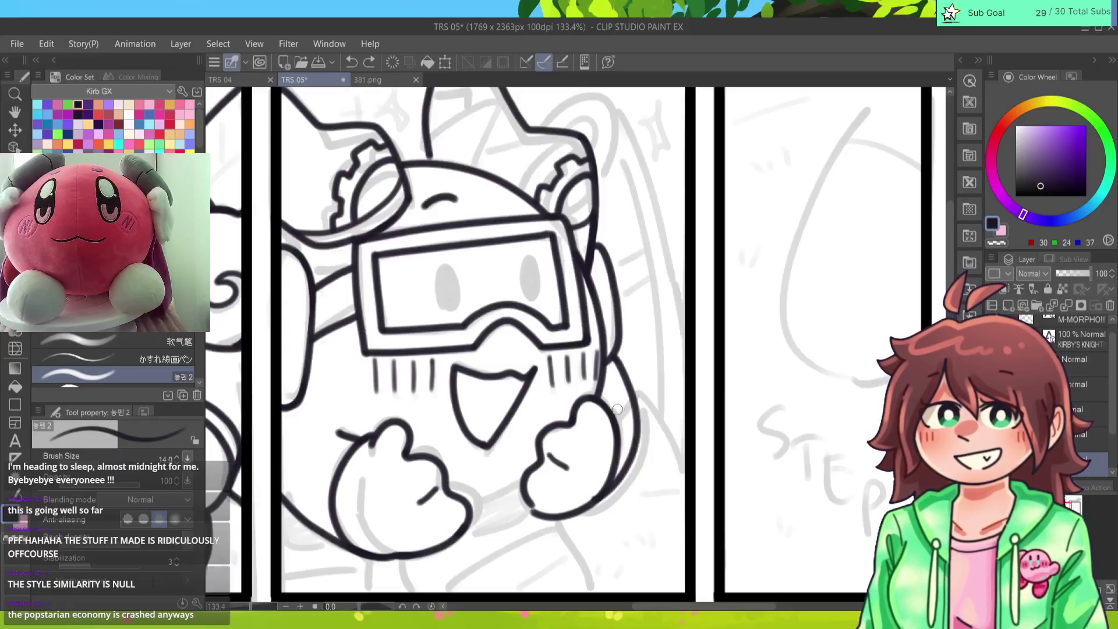
drag(600, 393, 639, 446)
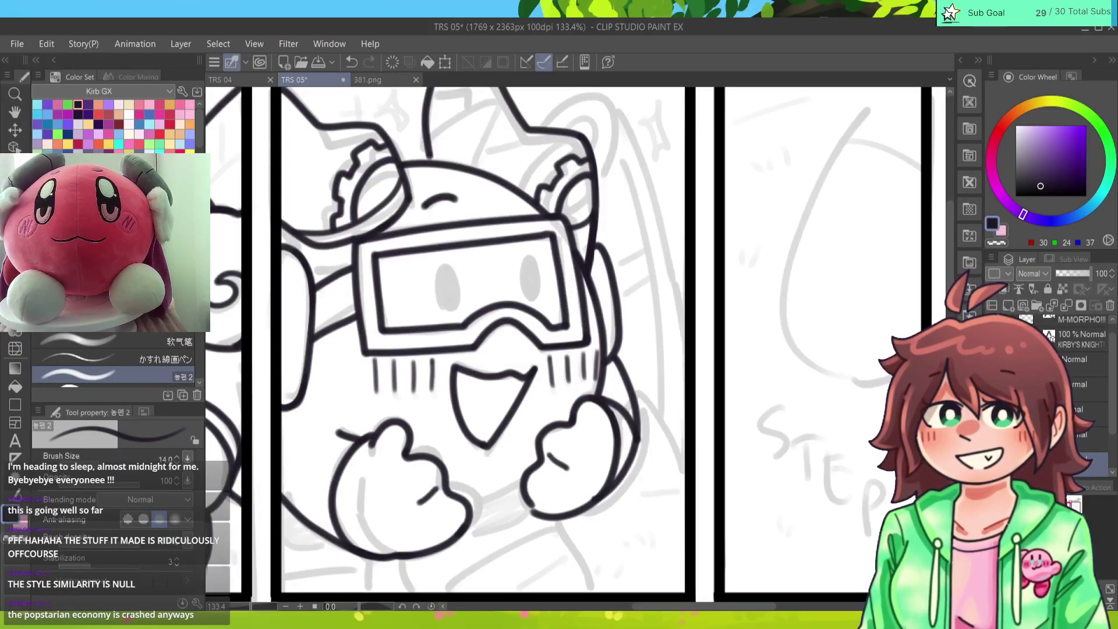
key(ctrl+z)
drag(600, 395, 639, 444)
key(ctrl+z)
key(ctrl+z)
drag(600, 394, 639, 442)
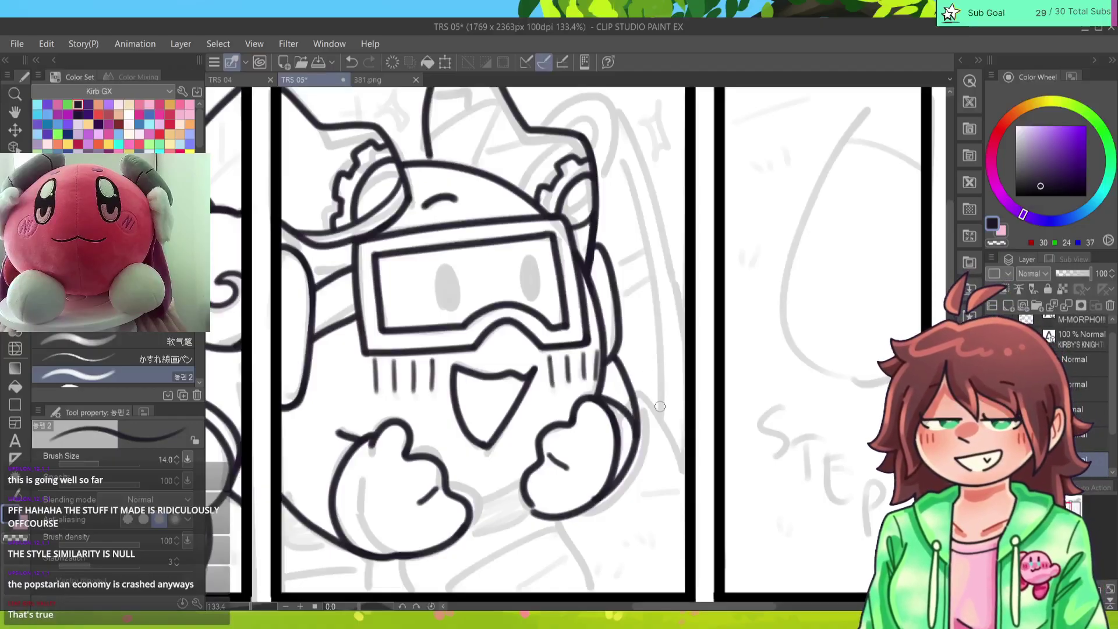
Step: Ink the lower body curve joining the left hand to the right hand
key(e)
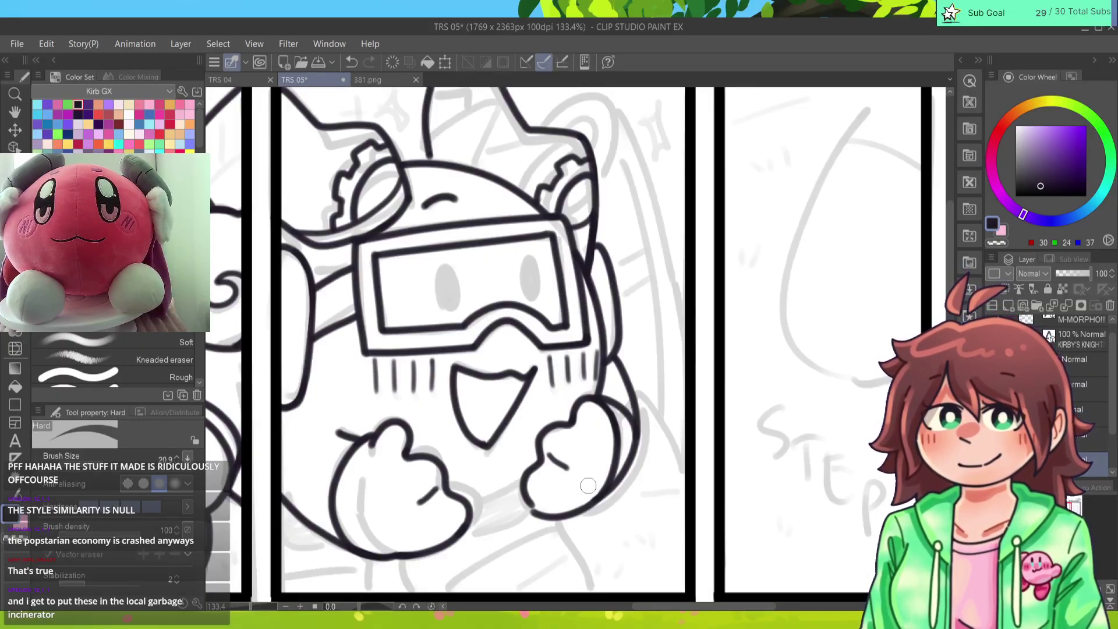
mouse_move(588, 485)
mouse_down()
mouse_move(653, 384)
mouse_move(585, 382)
mouse_move(534, 401)
mouse_up()
key(p)
key(ctrl+z)
key(ctrl+z)
drag(588, 379, 539, 399)
key(ctrl+z)
key(ctrl+z)
key(ctrl+z)
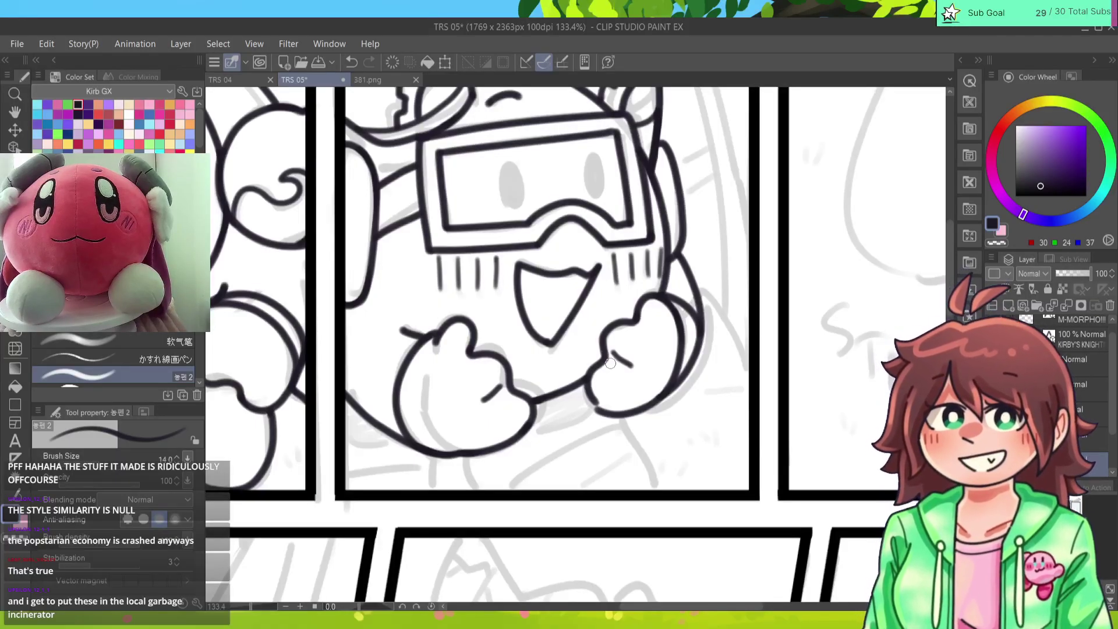
Step: Ink two short lines below the left hand and a curve from the right hand to the panel's lower border, trimming its overshoot
mouse_move(433, 454)
mouse_down()
mouse_move(433, 480)
mouse_move(472, 490)
mouse_up()
drag(621, 420, 669, 498)
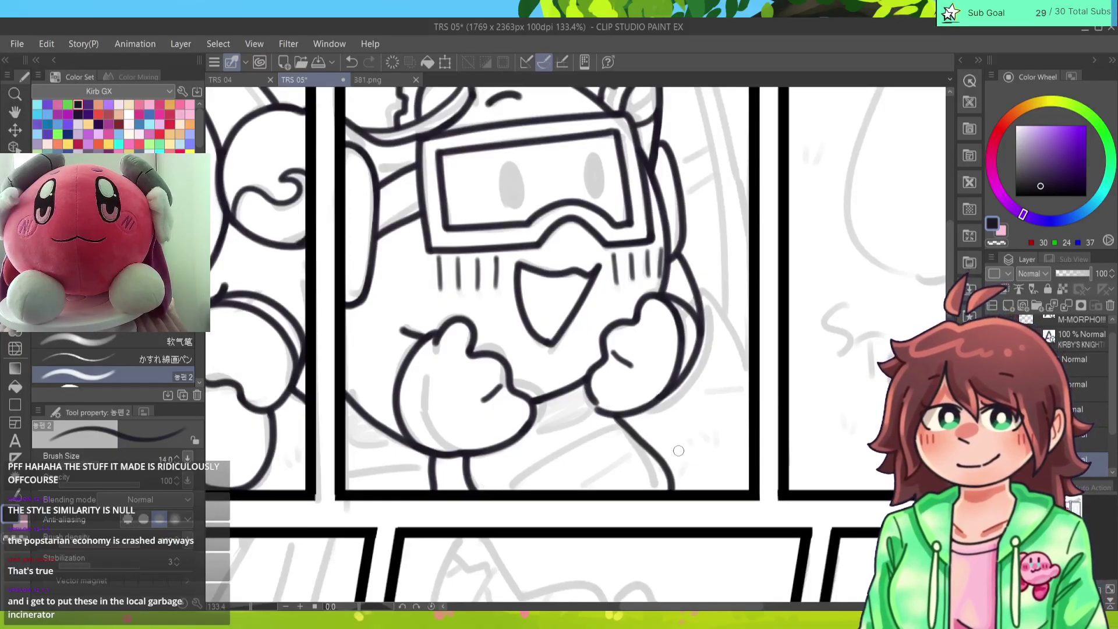
key(ctrl+z)
drag(616, 415, 693, 495)
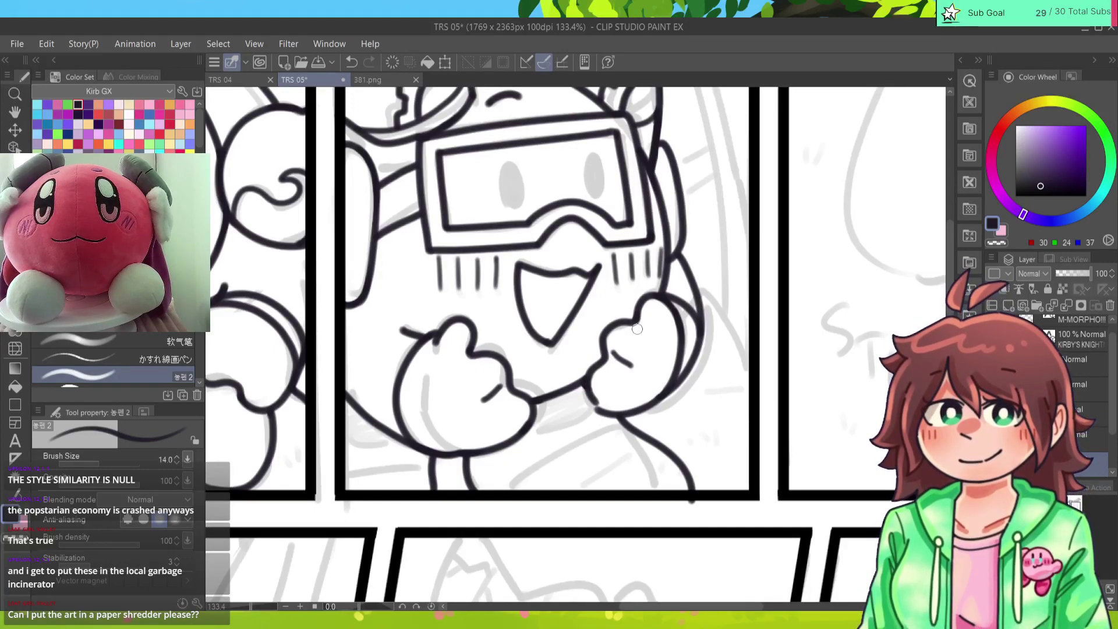
key(e)
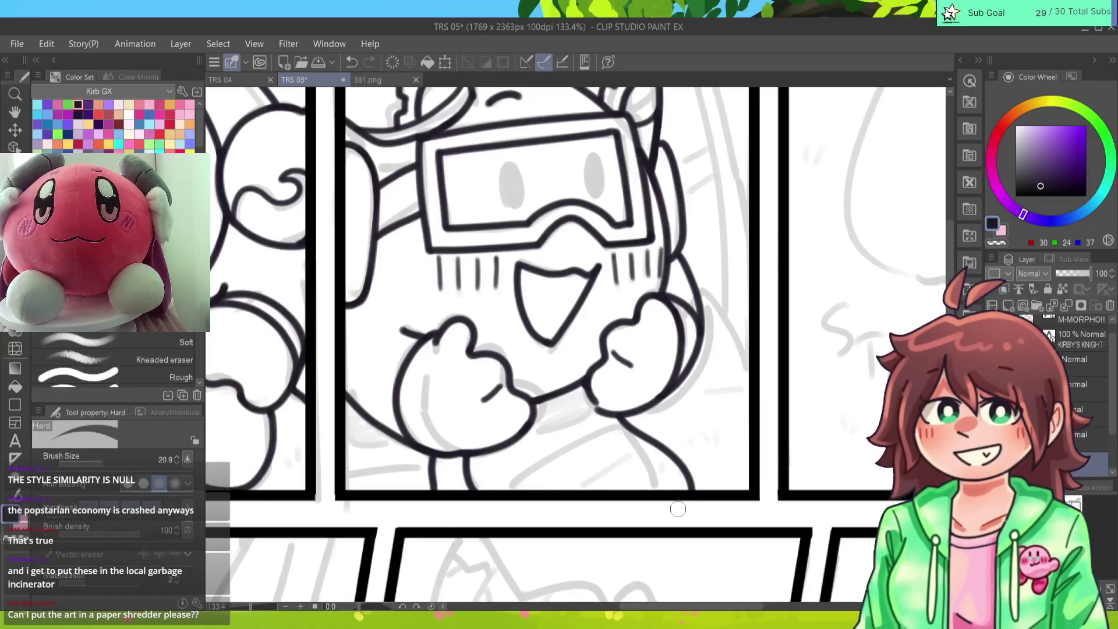
key(p)
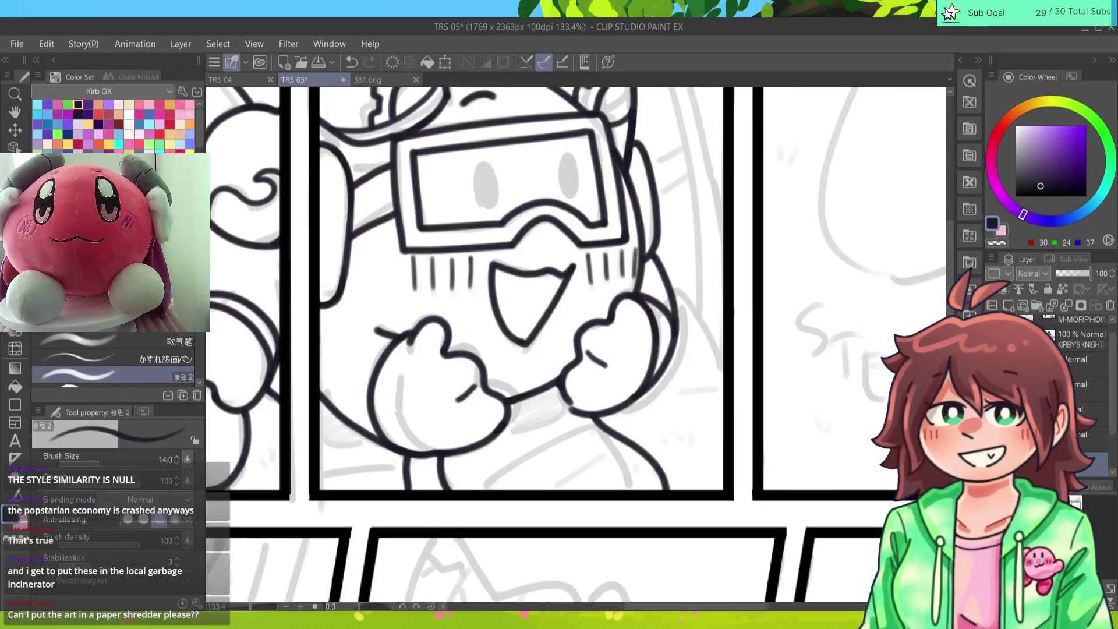
Step: Ink the curve branching from below the right hand to the lower border, and the ground line running to the panel's left border
scroll(577, 344, down, 3)
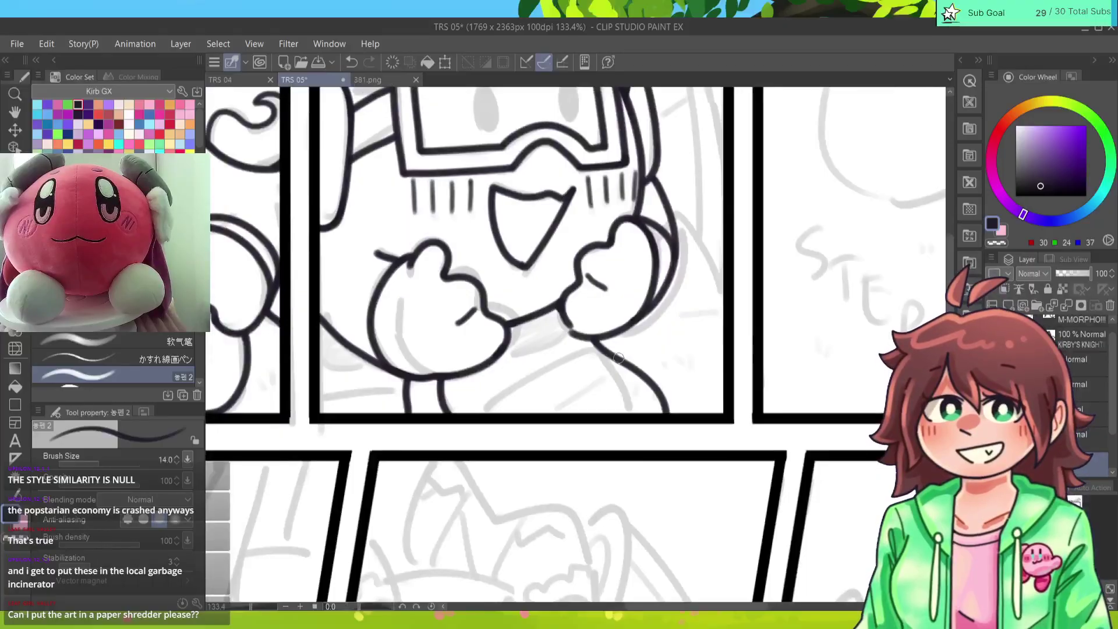
drag(600, 350, 517, 407)
key(ctrl+z)
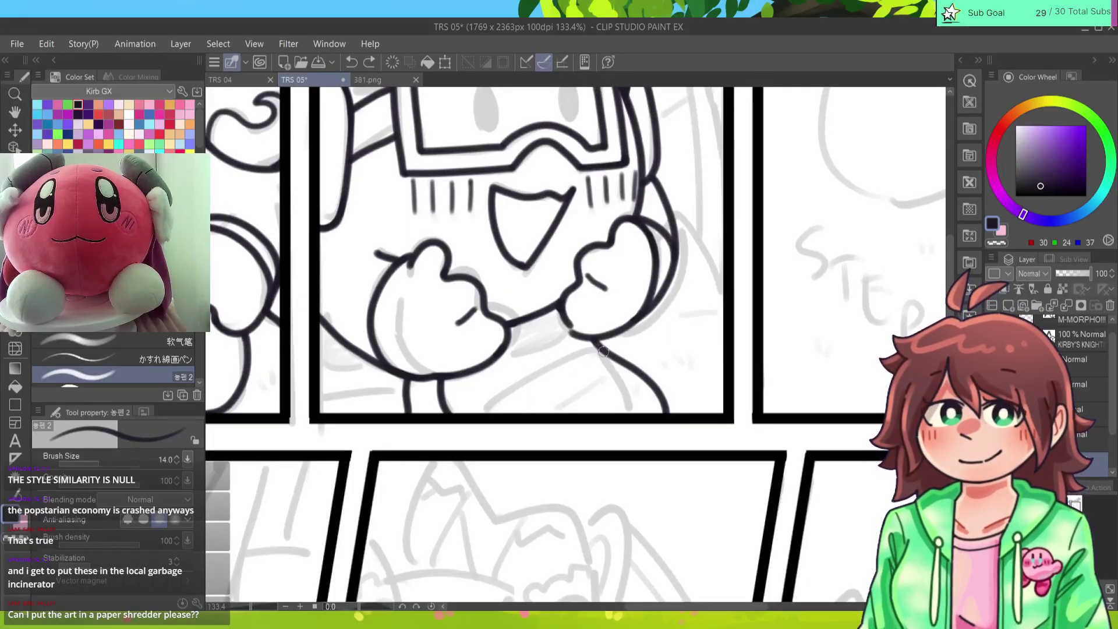
drag(603, 351, 500, 411)
drag(404, 399, 314, 404)
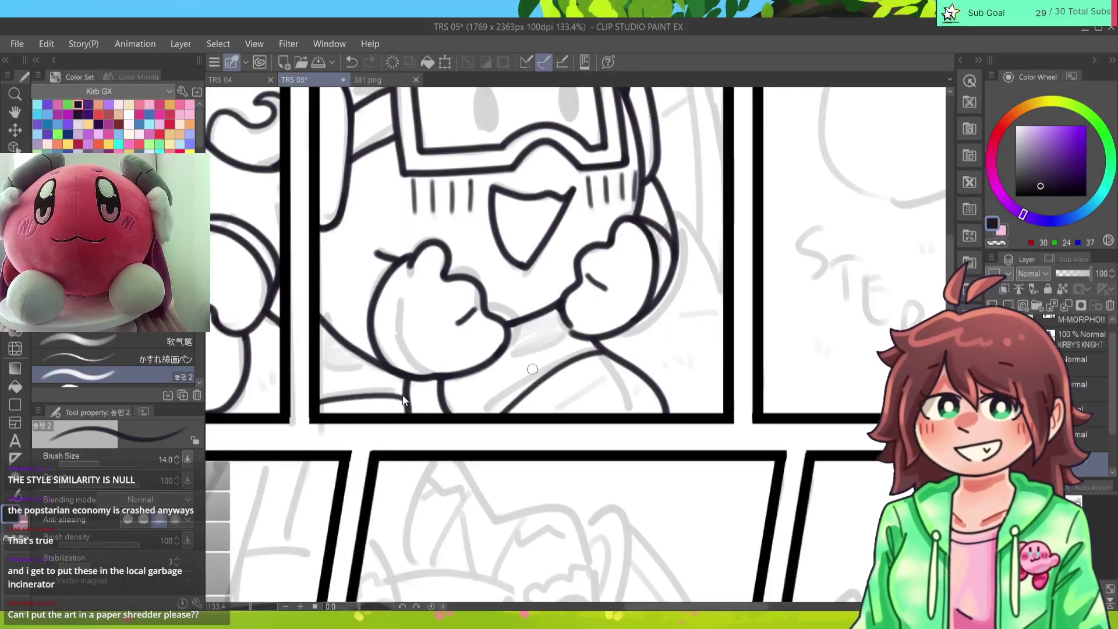
key(ctrl+z)
drag(410, 390, 312, 405)
Step: Ink the double loop behind the hat's right tip, with a large outer curve and a smaller nested arc
drag(495, 262, 418, 582)
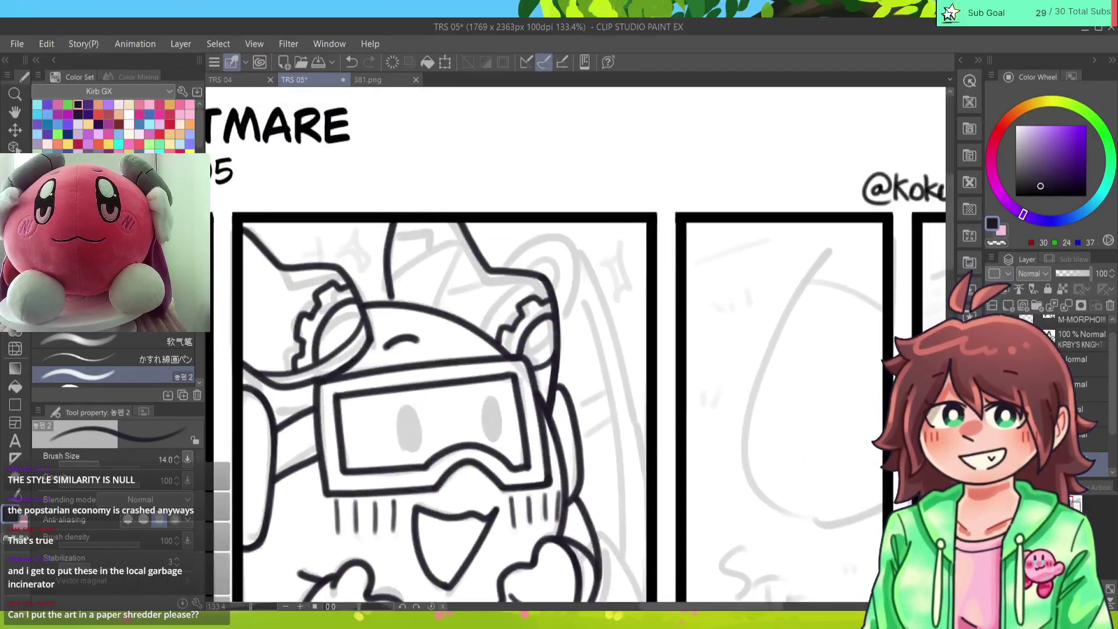
drag(505, 266, 561, 314)
key(ctrl+z)
drag(506, 267, 556, 312)
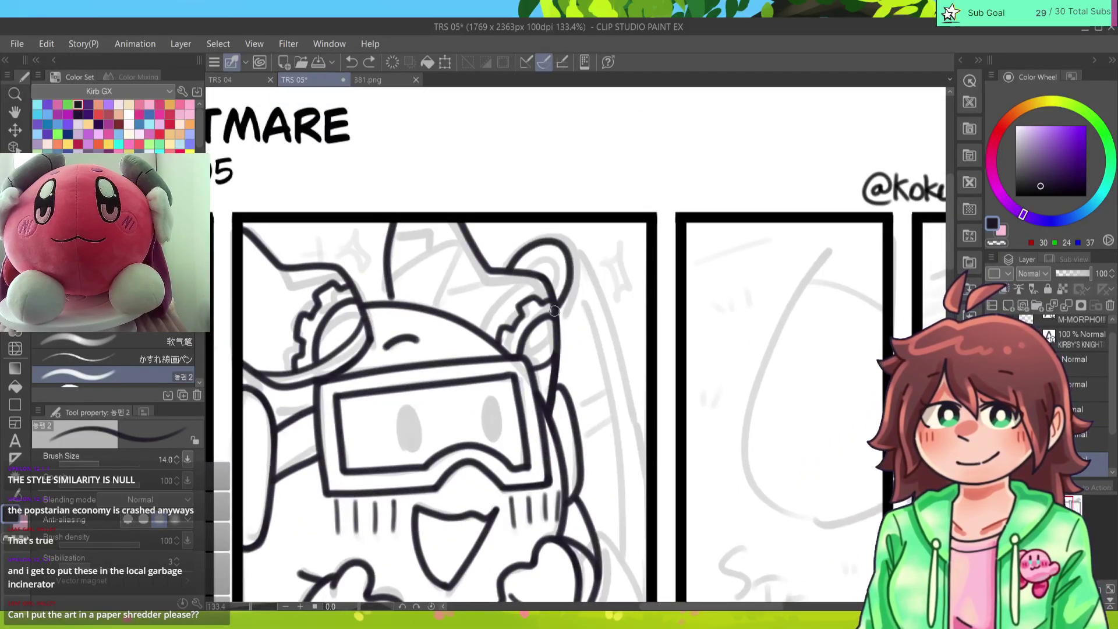
key(ctrl+z)
mouse_move(505, 269)
mouse_down()
mouse_move(583, 268)
mouse_move(562, 318)
mouse_move(522, 250)
mouse_move(562, 320)
mouse_up()
key(ctrl+z)
key(ctrl+z)
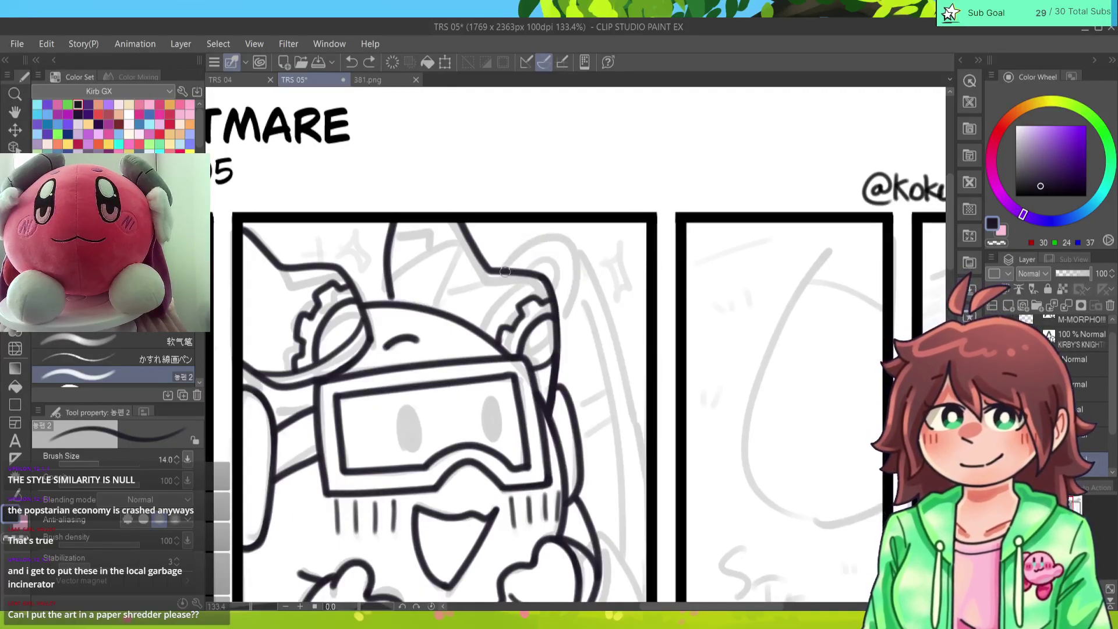
drag(505, 269, 559, 322)
key(ctrl+z)
drag(505, 269, 555, 320)
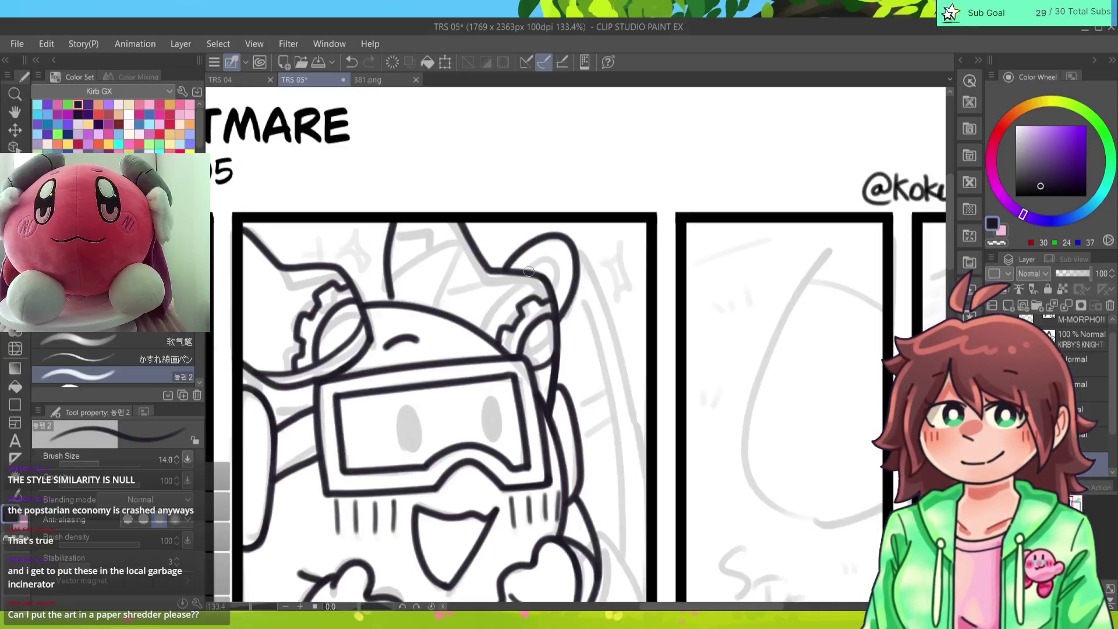
key(ctrl+z)
mouse_move(505, 269)
mouse_down()
mouse_move(574, 250)
mouse_move(559, 320)
mouse_move(554, 262)
mouse_move(558, 291)
mouse_up()
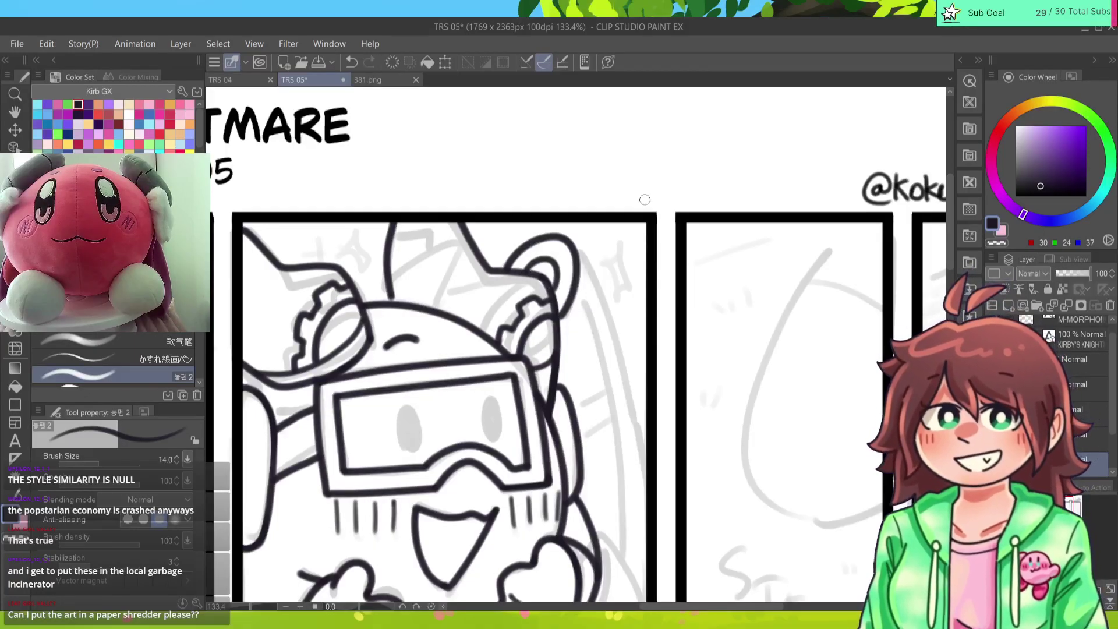
Step: Ink a long slanted line from the top of the double loop down to the panel's right border
mouse_move(575, 238)
mouse_down()
mouse_move(642, 474)
mouse_move(577, 255)
mouse_move(646, 461)
mouse_up()
key(ctrl+z)
drag(443, 408, 482, 268)
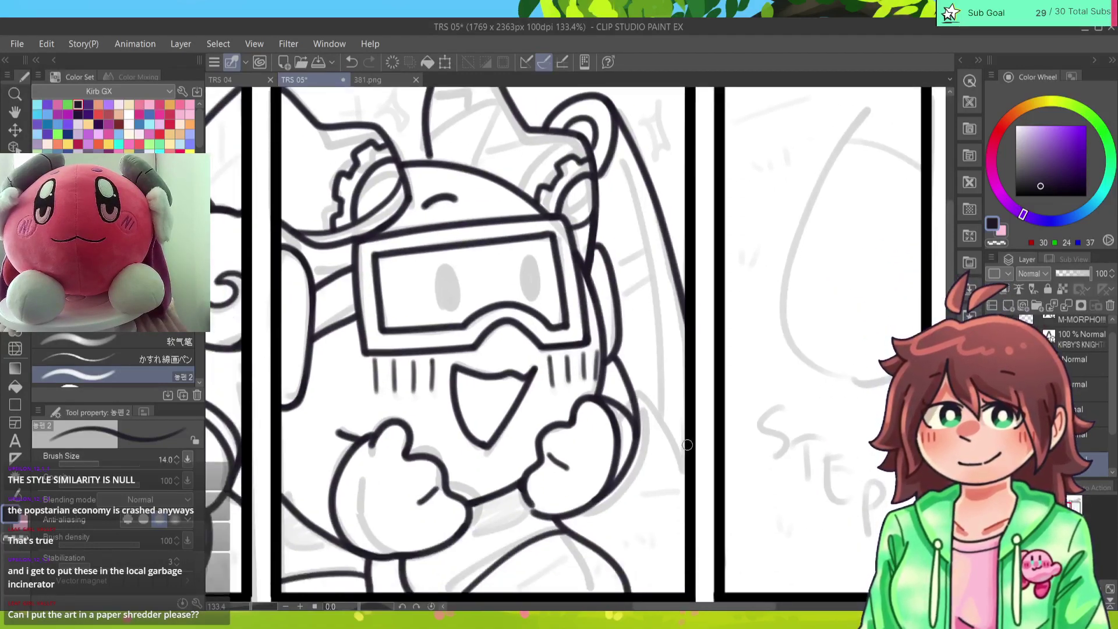
Step: Ink the lower membrane edge of the wing in the second panel and a long inner line along the wing's arm
drag(689, 469, 636, 400)
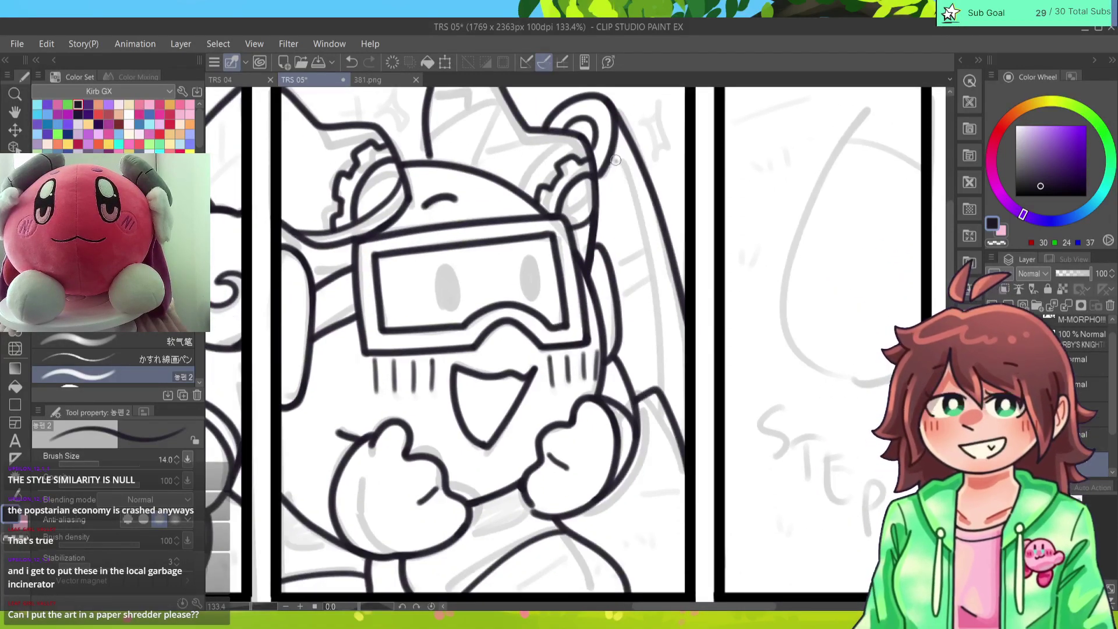
drag(616, 158, 683, 387)
key(ctrl+z)
drag(618, 158, 682, 391)
key(ctrl+z)
drag(612, 149, 684, 383)
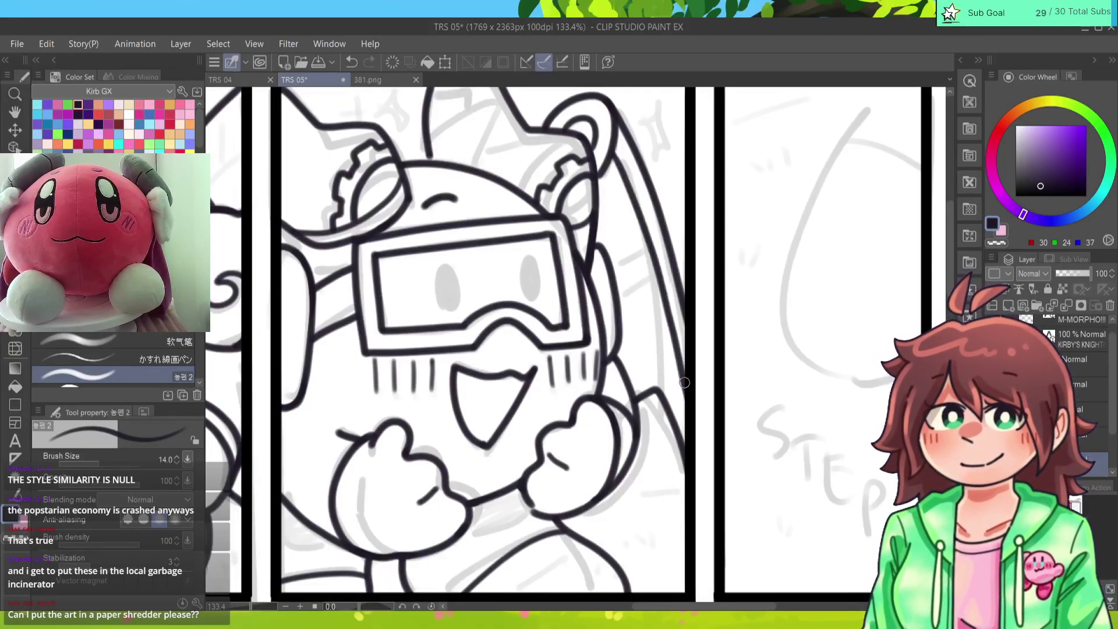
Step: Ink two short parallel strap lines connecting the side of the goggled character to the wing's inner line
drag(612, 271, 653, 247)
key(ctrl+z)
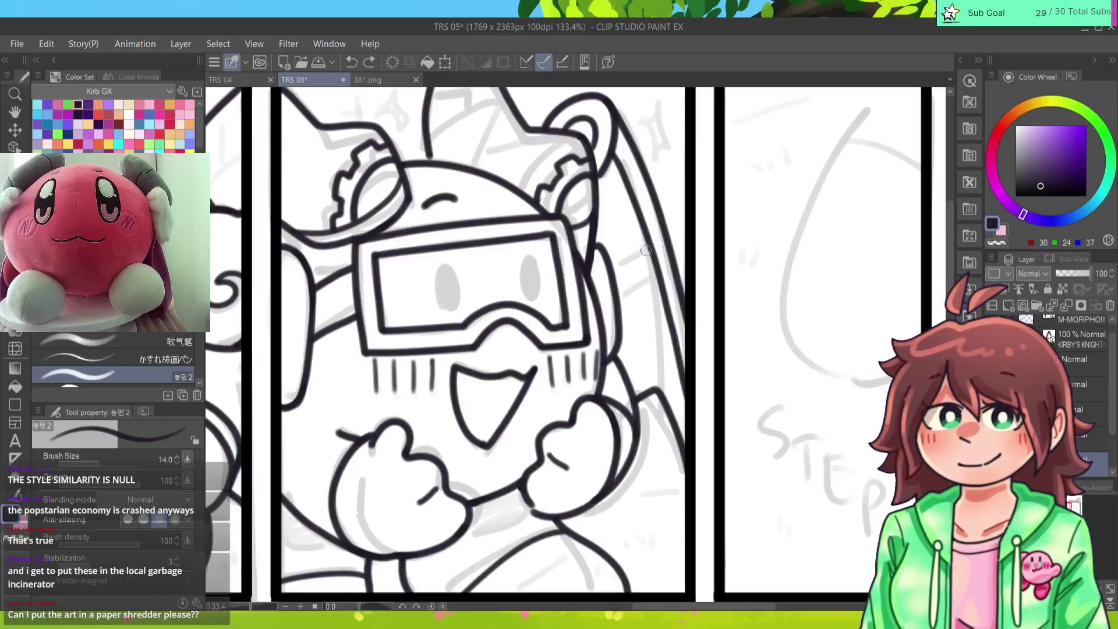
drag(621, 289, 659, 270)
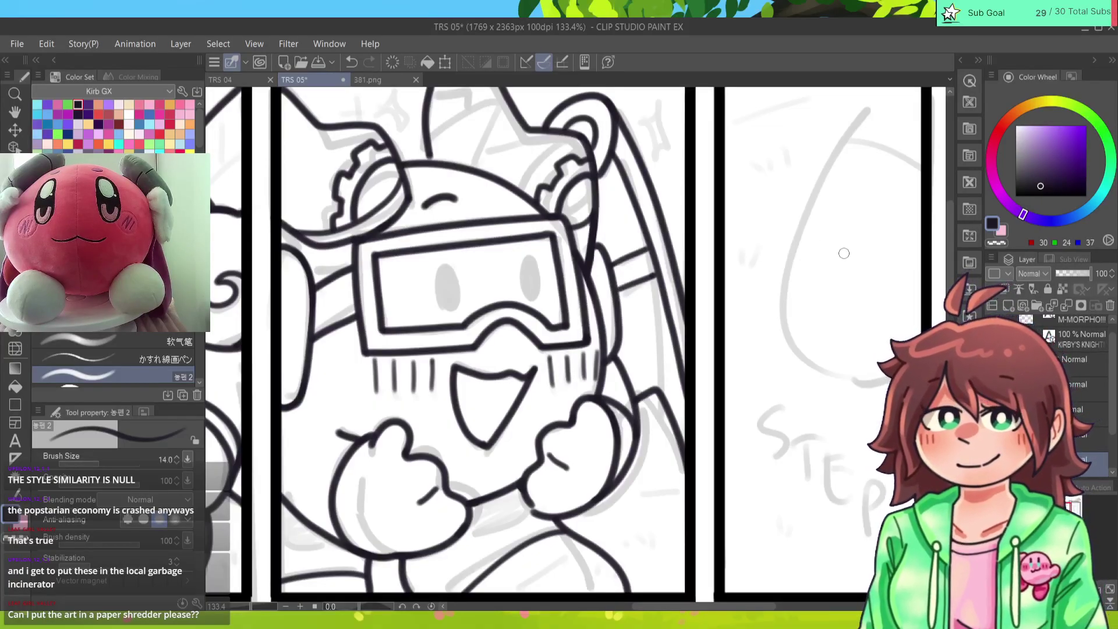
Step: Thin the inner line of the wing's arm with the Hard eraser and redraw it from the ear ring down to the panel border
key(e)
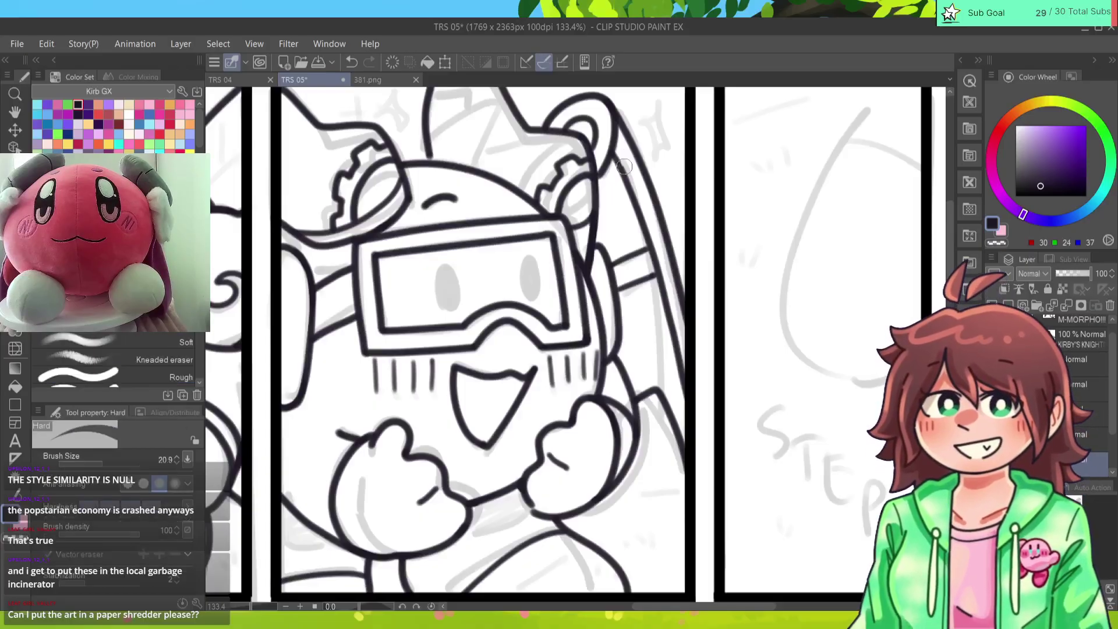
drag(622, 161, 682, 347)
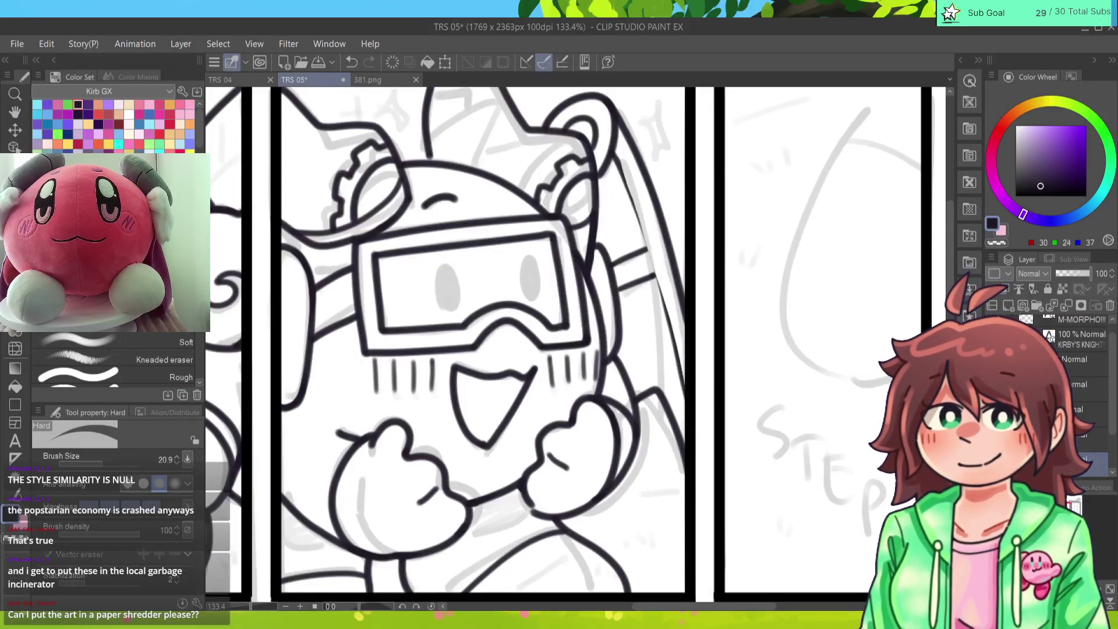
key(p)
mouse_move(616, 157)
mouse_down()
mouse_move(670, 320)
mouse_move(685, 410)
mouse_up()
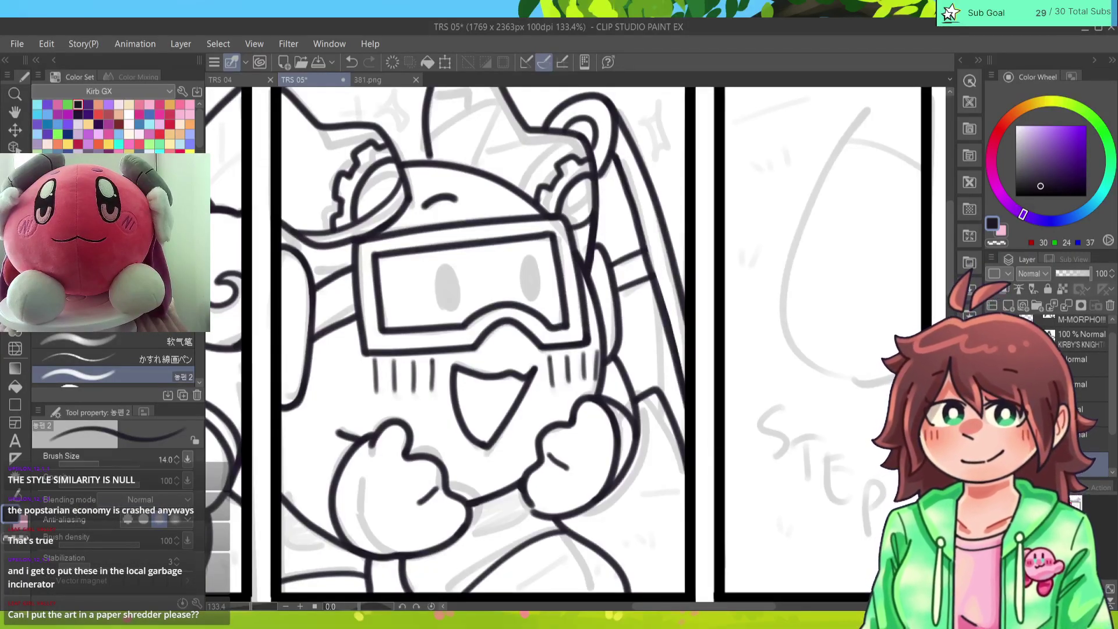
key(e)
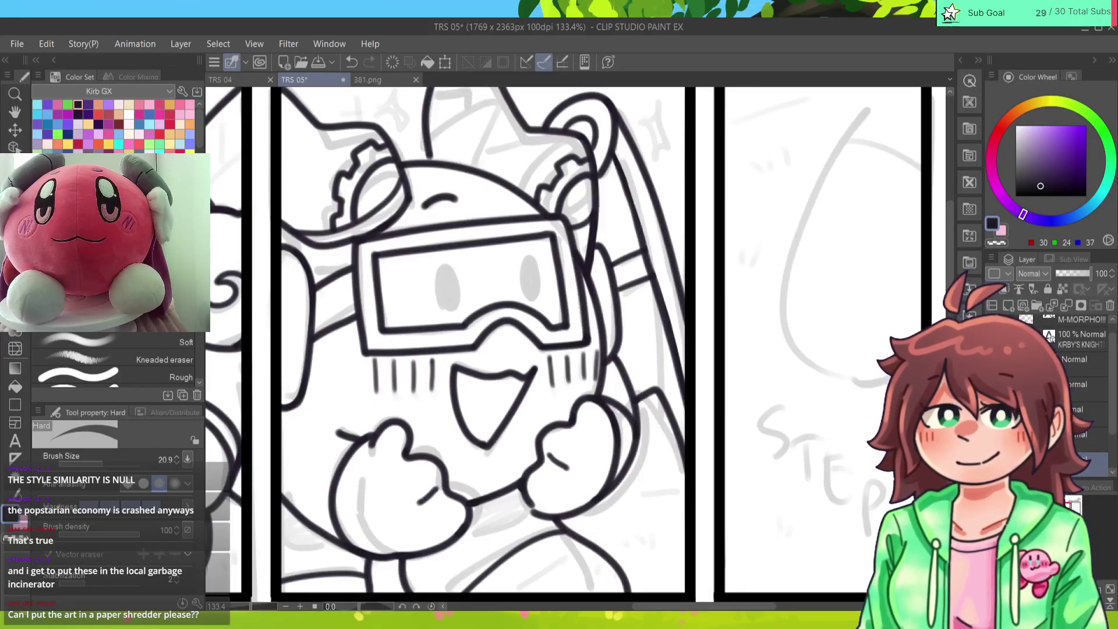
key(p)
drag(612, 149, 635, 214)
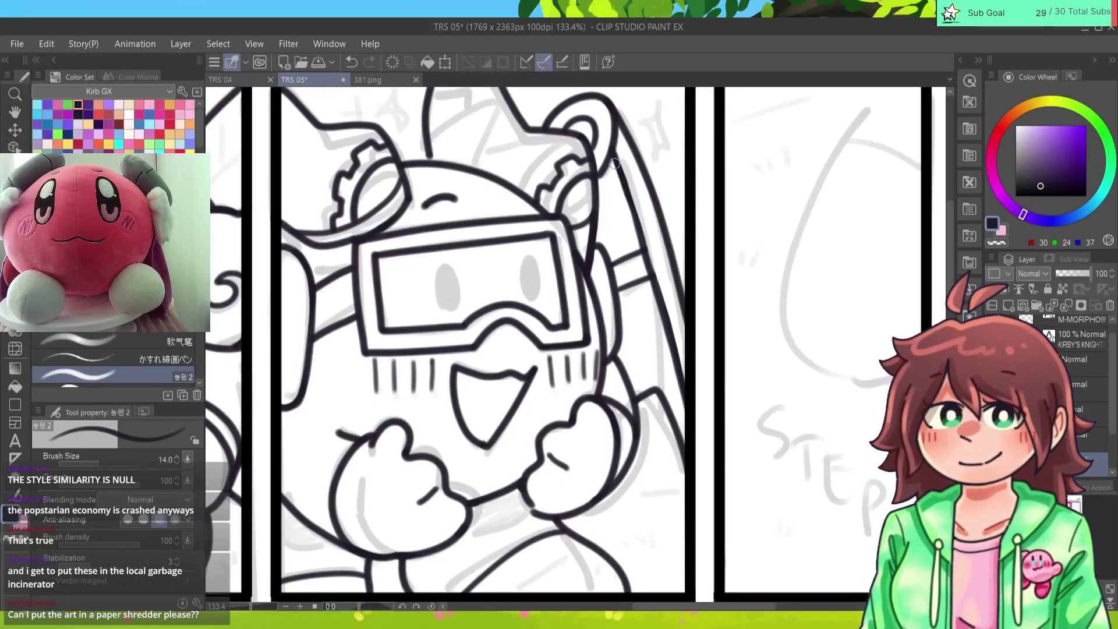
drag(613, 155, 641, 245)
key(ctrl+z)
drag(616, 163, 644, 218)
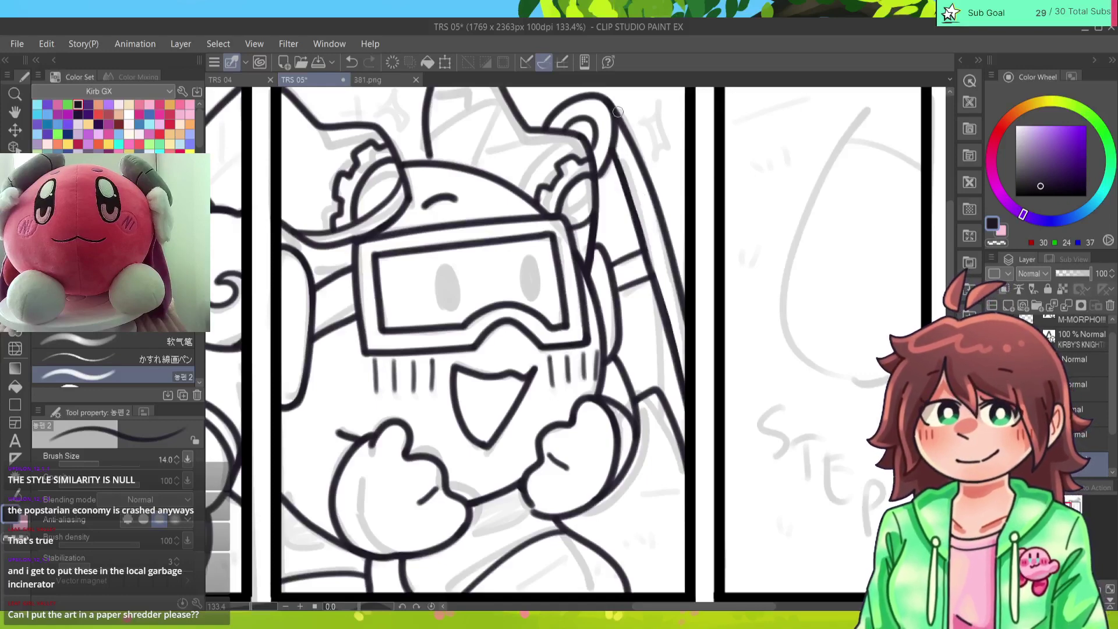
Step: Try to erase and redraw the outer line of the wing's arm from the ear ring to the panel border
key(e)
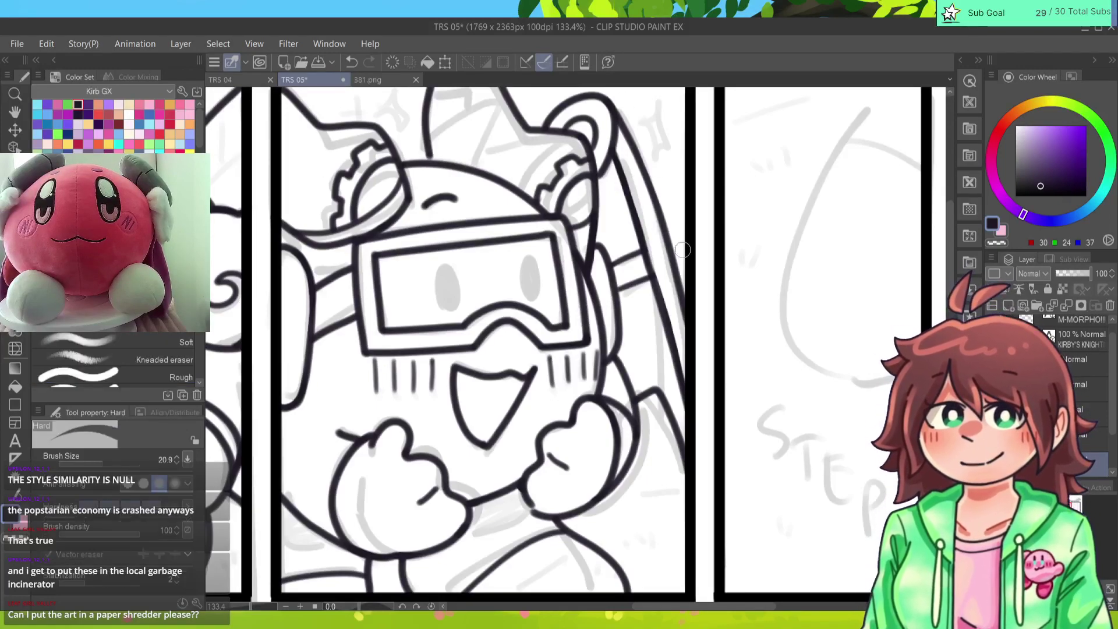
mouse_move(621, 99)
mouse_down()
mouse_move(689, 279)
mouse_move(643, 150)
mouse_move(683, 259)
mouse_up()
key(ctrl+z)
key(p)
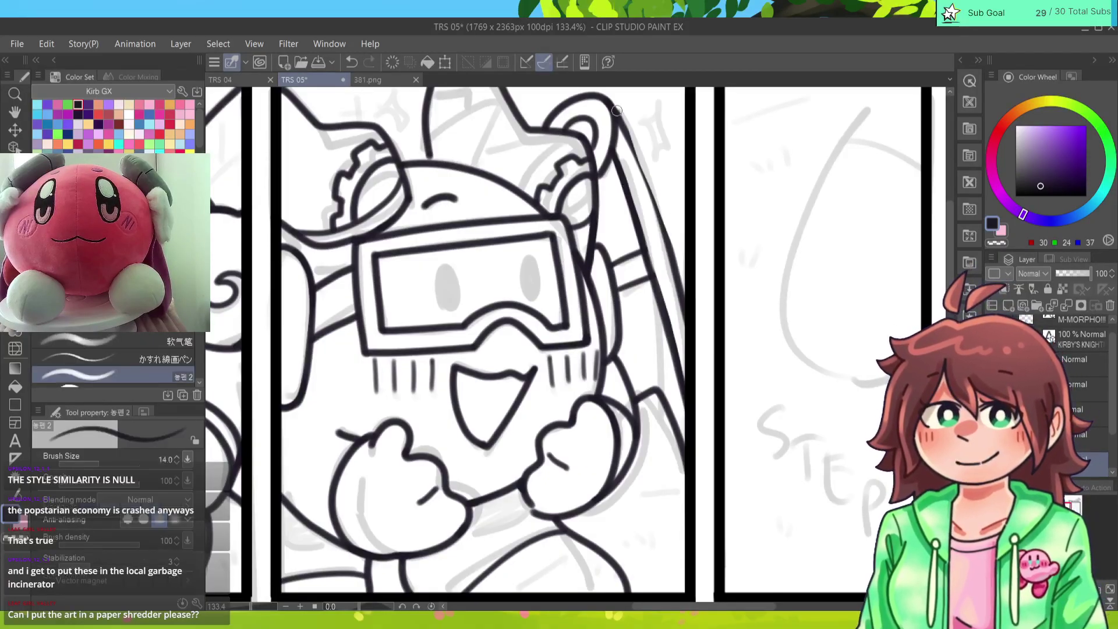
drag(617, 110, 686, 308)
key(ctrl+z)
mouse_move(609, 100)
mouse_down()
mouse_move(690, 315)
mouse_move(628, 131)
mouse_move(686, 294)
mouse_up()
key(ctrl+z)
key(ctrl+z)
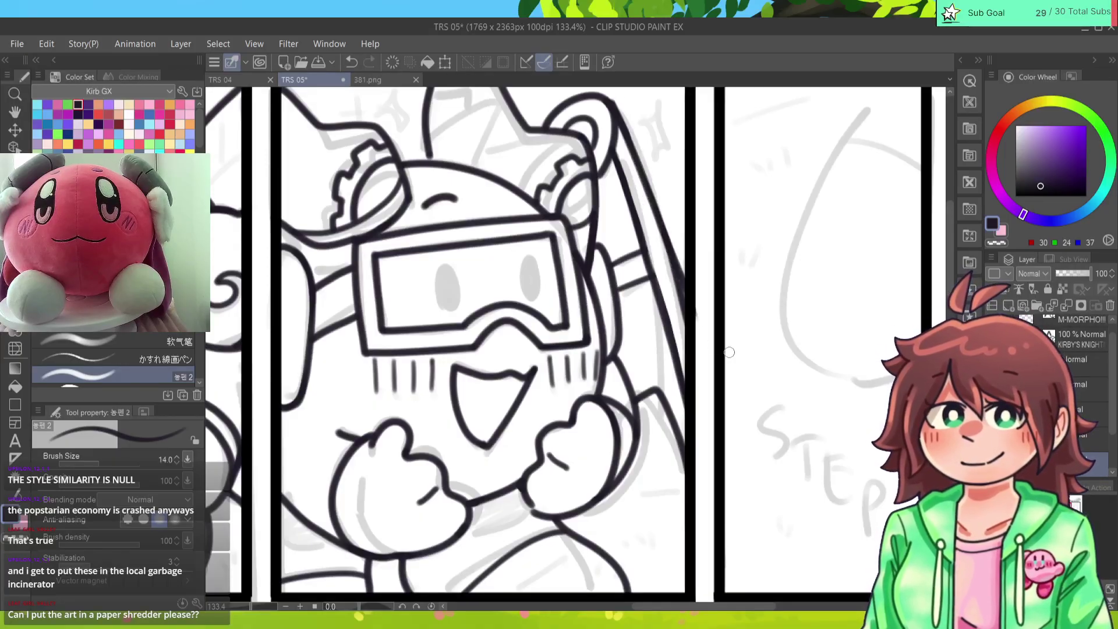
Step: Erase the outer line of the wing's arm, redraw it from the ear ring to the panel border, and trim the overshoot
key(e)
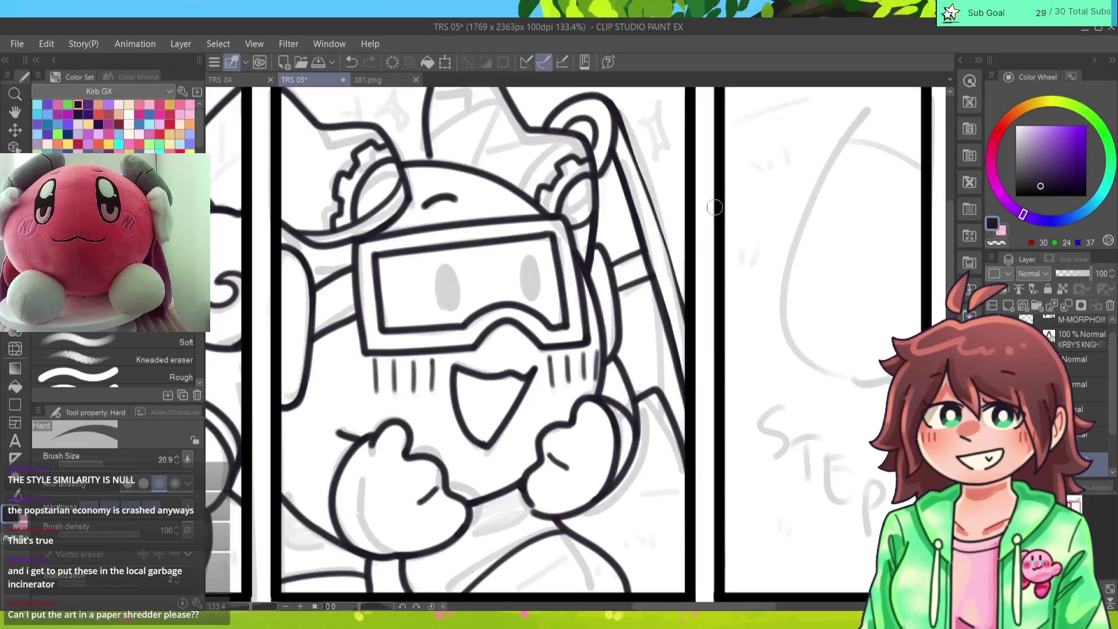
mouse_move(636, 136)
mouse_down()
mouse_move(619, 95)
mouse_move(686, 312)
mouse_up()
key(p)
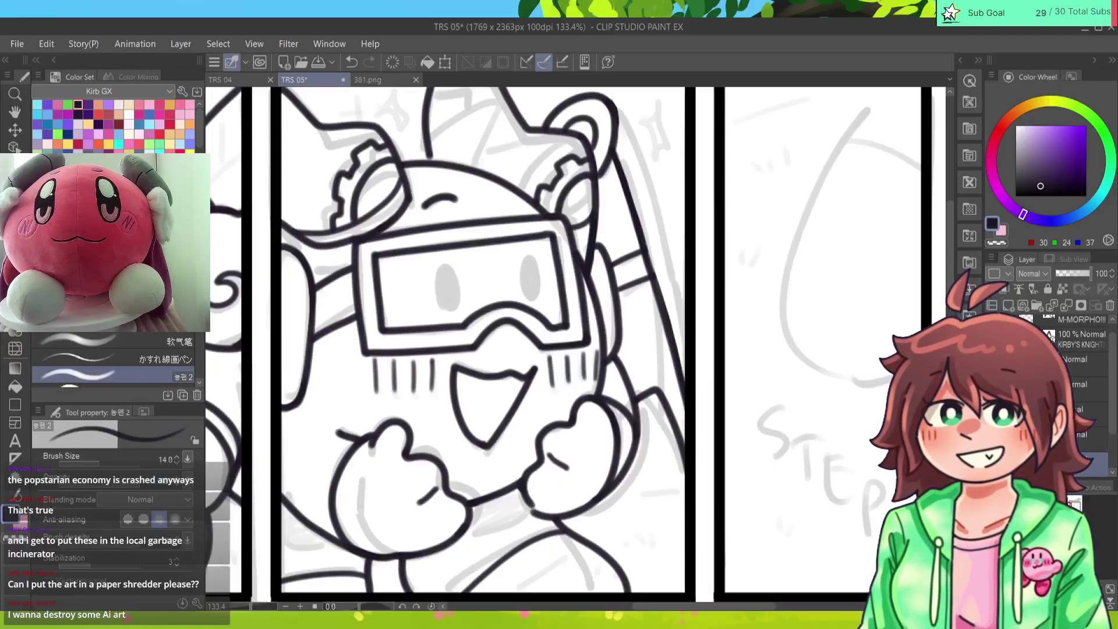
drag(611, 102, 697, 339)
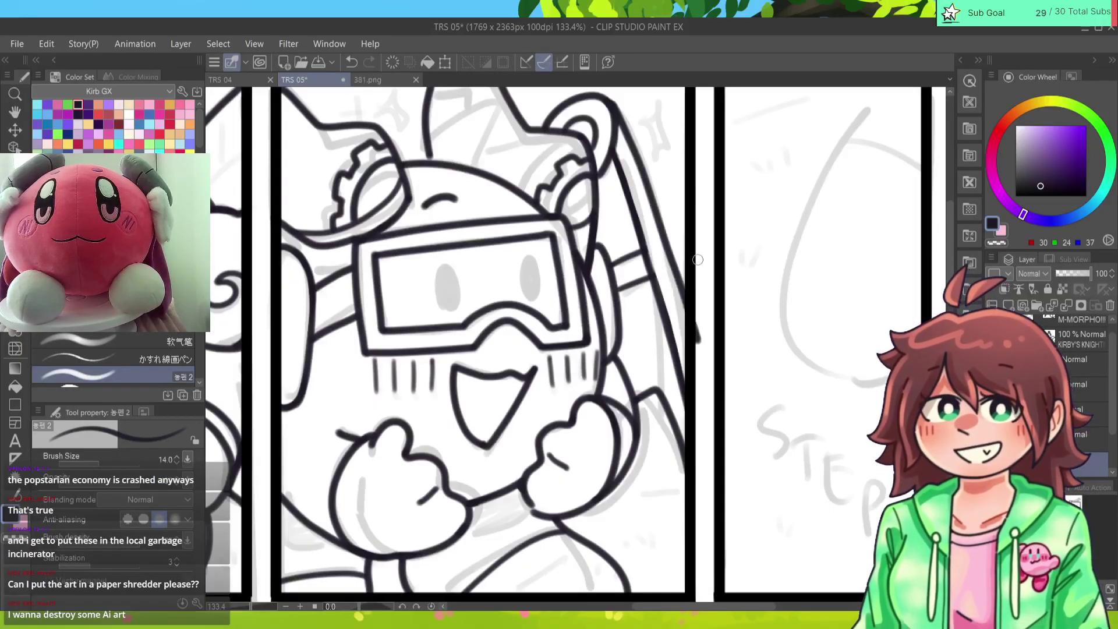
key(ctrl+z)
drag(611, 99, 697, 329)
key(ctrl+z)
drag(611, 99, 702, 332)
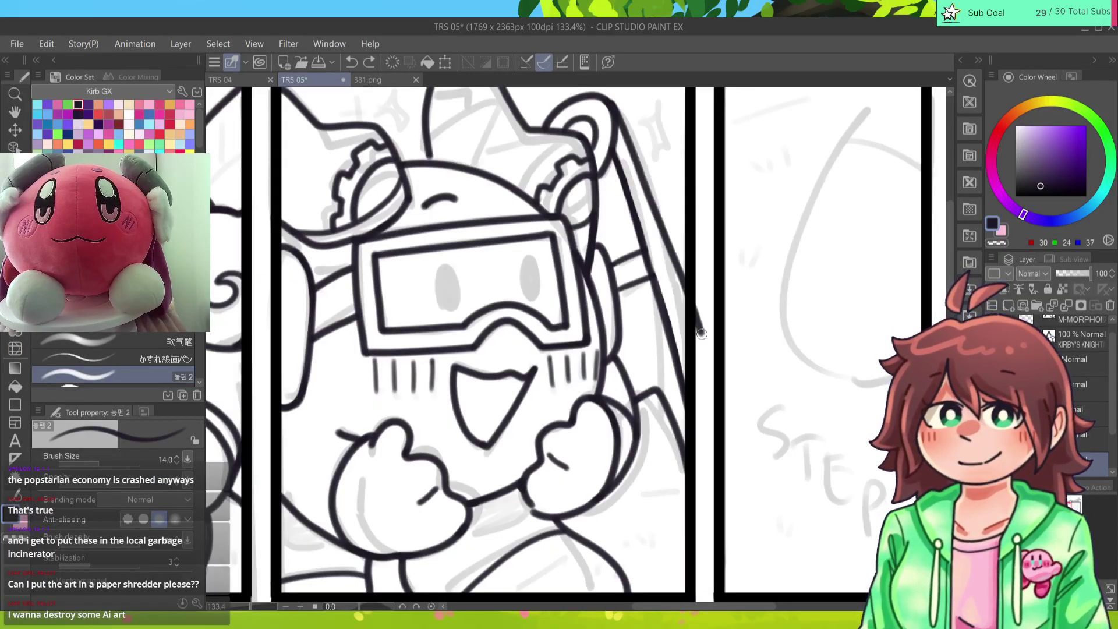
key(ctrl+z)
drag(611, 99, 697, 335)
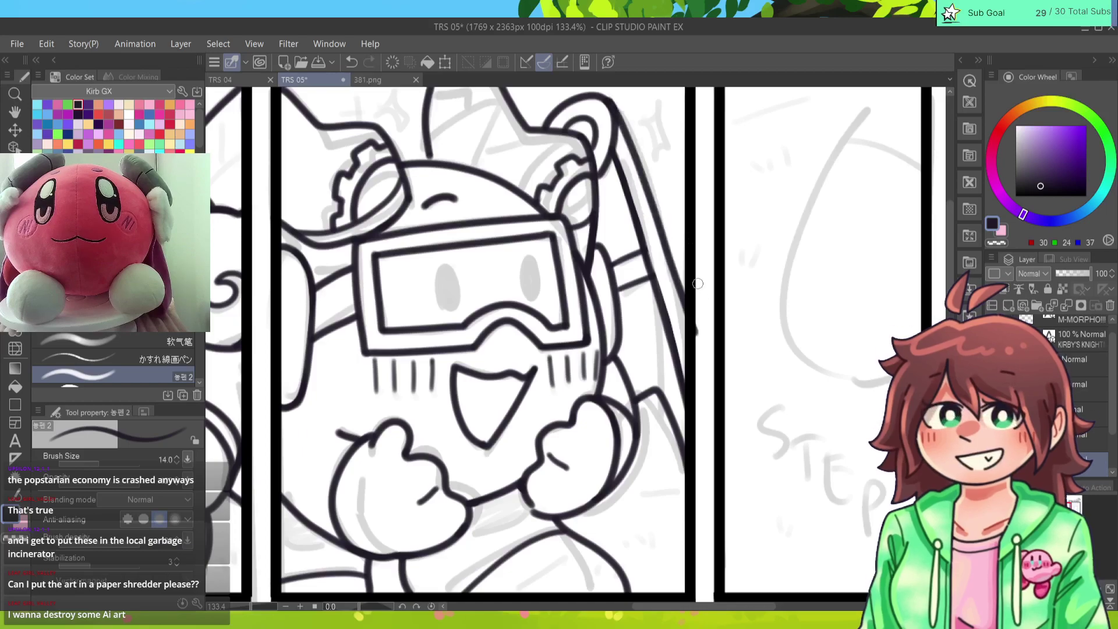
key(e)
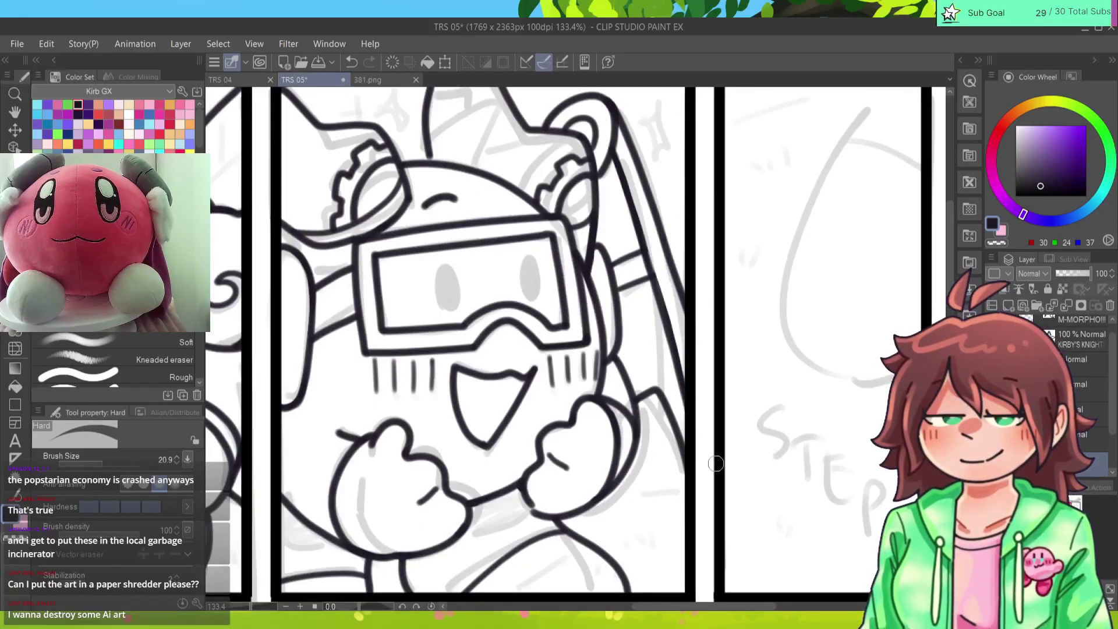
Step: Ink the diagonal fold line running from beside the ear ring down to the top of the goggled character's head
key(ctrl+minus)
key(ctrl+minus)
key(ctrl+minus)
key(ctrl+plus)
key(ctrl+plus)
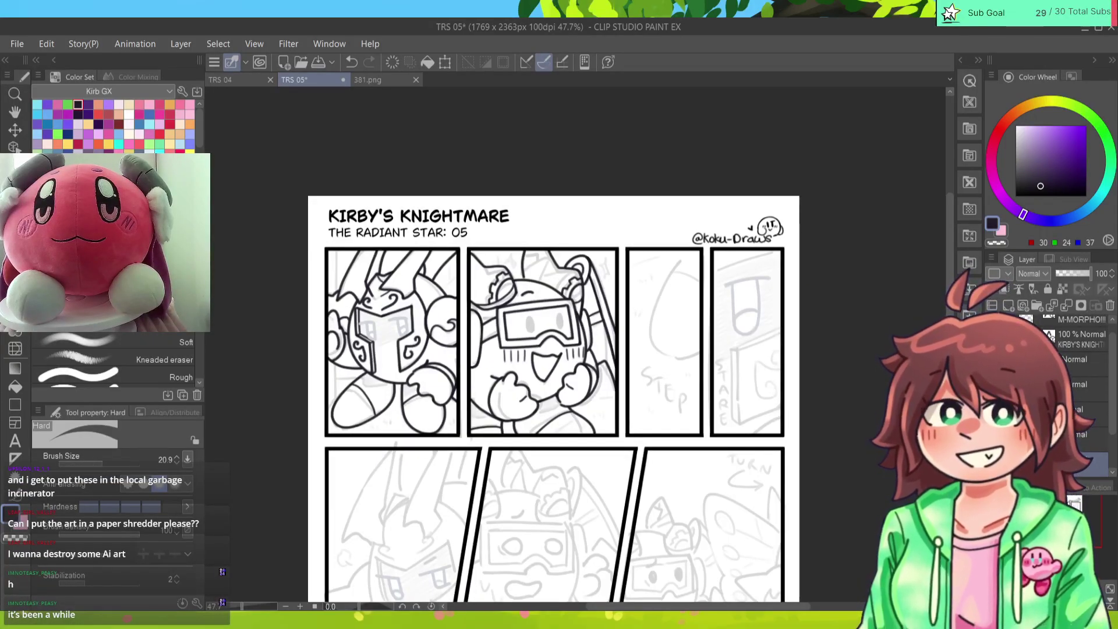
drag(553, 349, 577, 424)
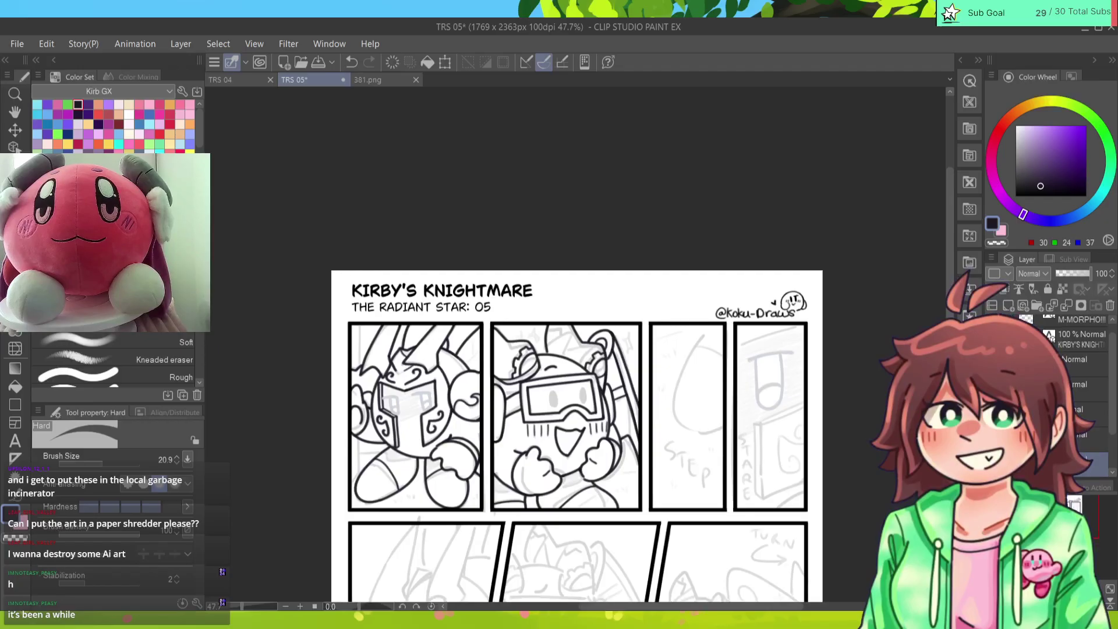
scroll(575, 346, up, 5)
key(p)
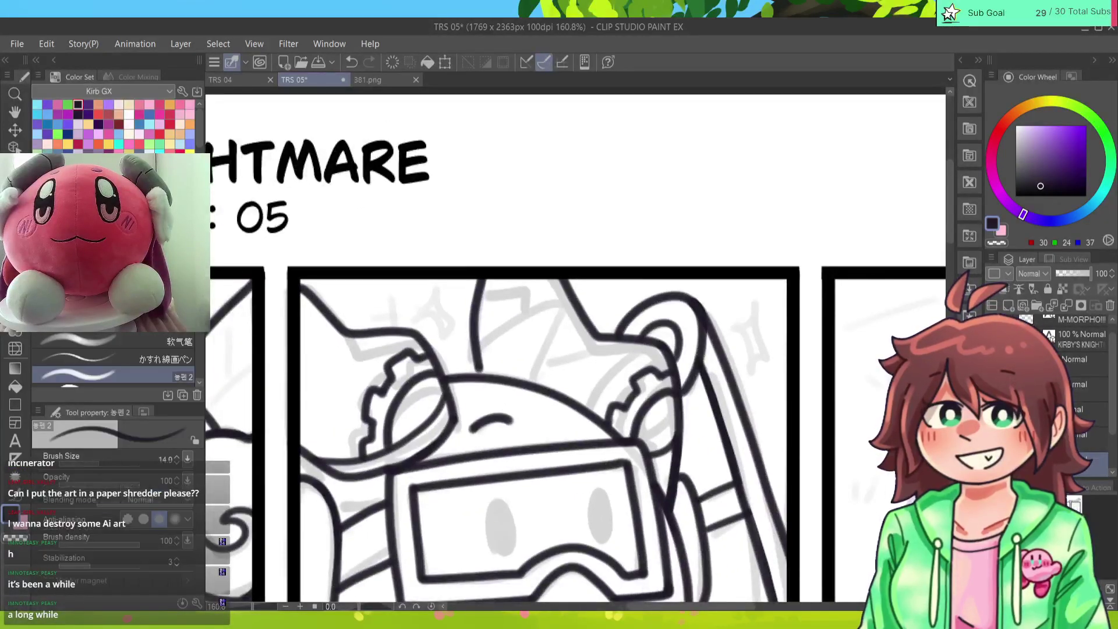
drag(624, 344, 568, 396)
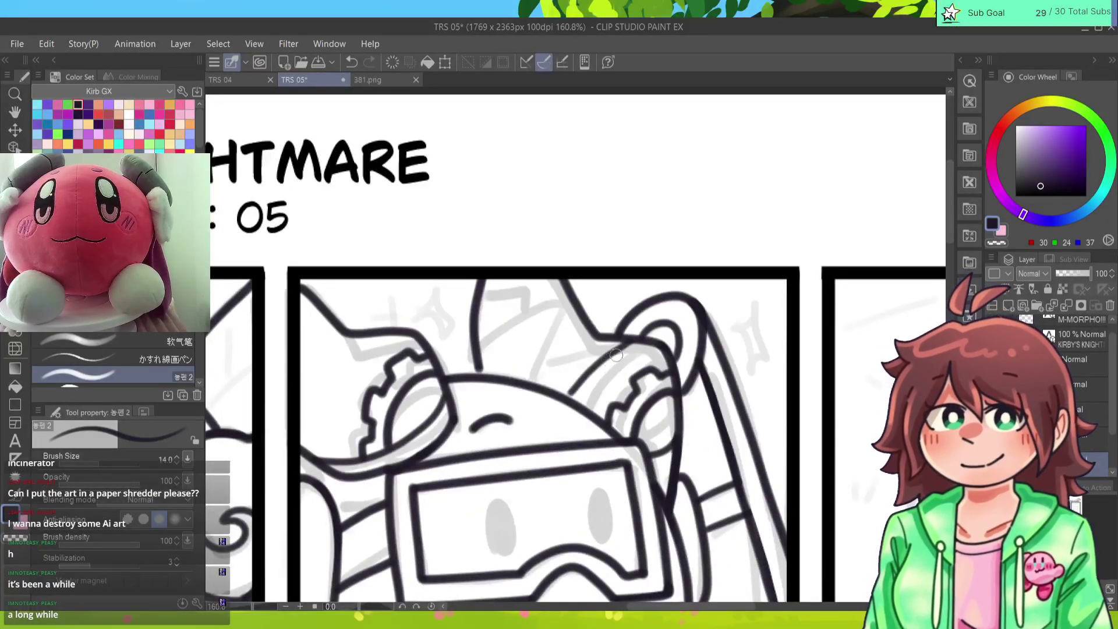
key(ctrl+z)
drag(628, 336, 559, 402)
Step: Ink the curved band across the central headpiece spike, its dividing line down to the head, and the small notched shape above it
drag(575, 296, 479, 350)
drag(568, 303, 536, 381)
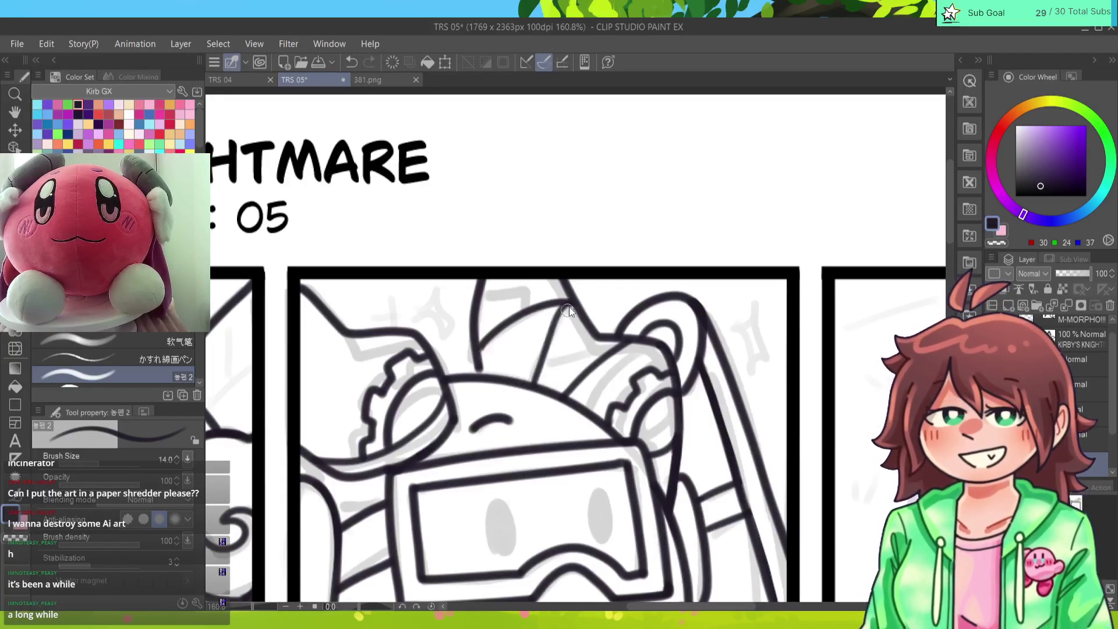
key(ctrl+z)
drag(574, 298, 527, 384)
key(ctrl+z)
drag(575, 298, 531, 389)
mouse_move(522, 315)
mouse_down()
mouse_move(499, 293)
mouse_move(523, 279)
mouse_move(522, 291)
mouse_move(484, 295)
mouse_move(509, 277)
mouse_move(526, 288)
mouse_move(524, 310)
mouse_move(519, 292)
mouse_move(482, 295)
mouse_up()
key(ctrl+z)
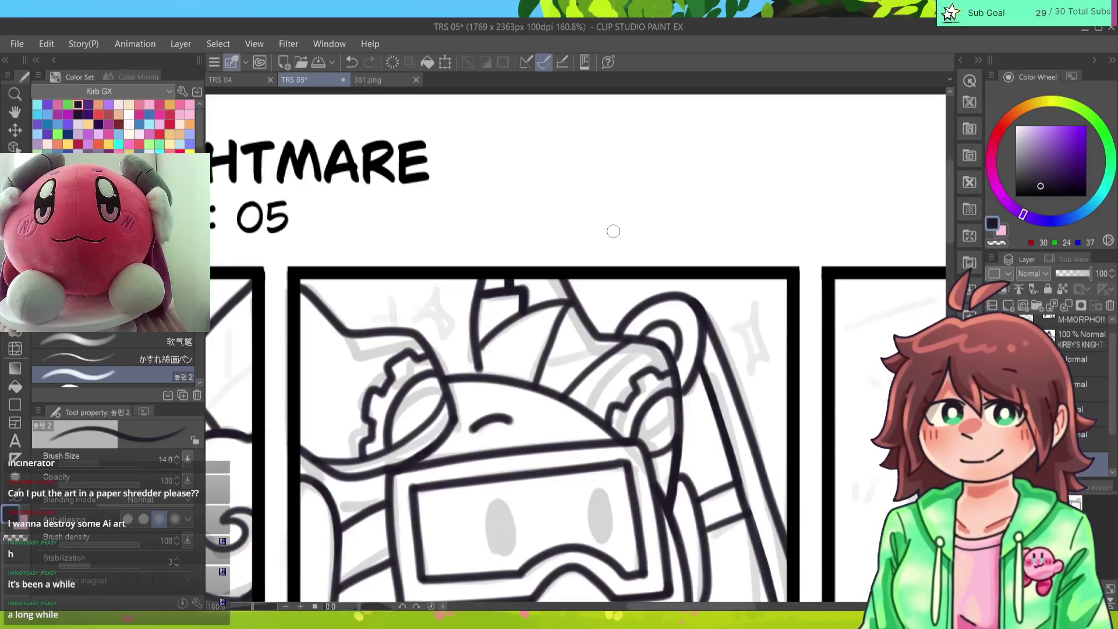
mouse_move(614, 231)
mouse_down()
mouse_move(724, 169)
mouse_move(735, 185)
mouse_move(751, 170)
mouse_up()
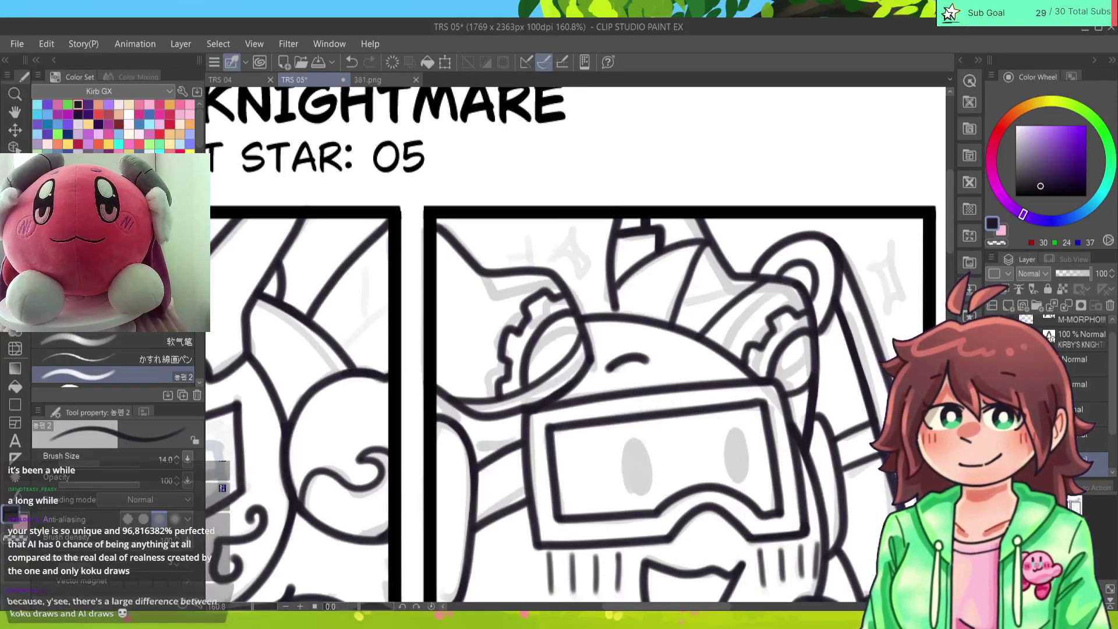
drag(485, 510, 380, 419)
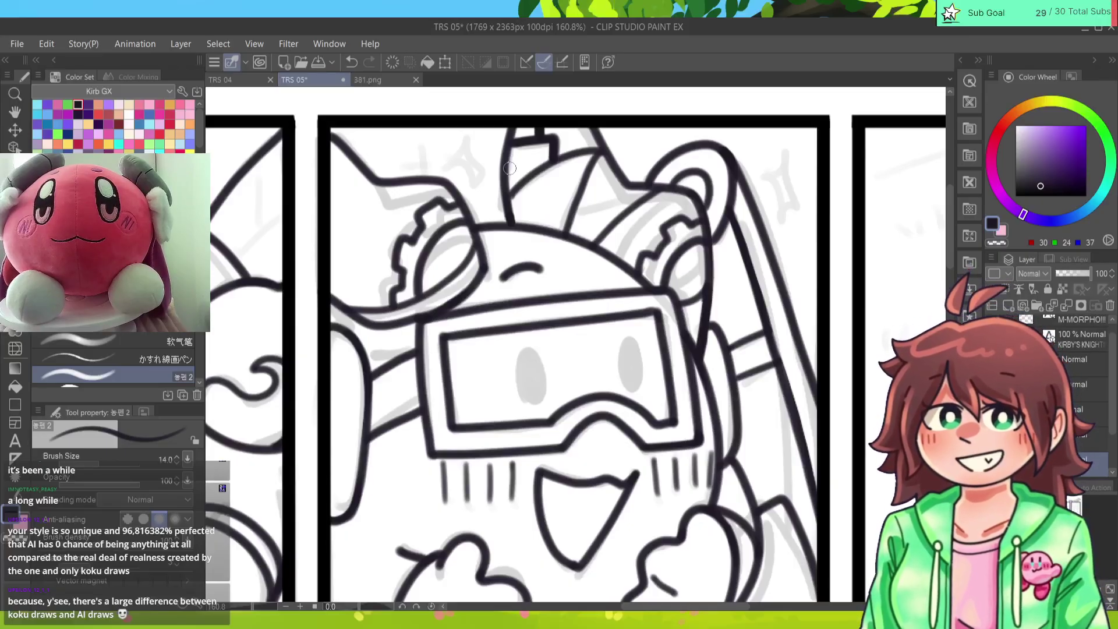
scroll(510, 169, down, 5)
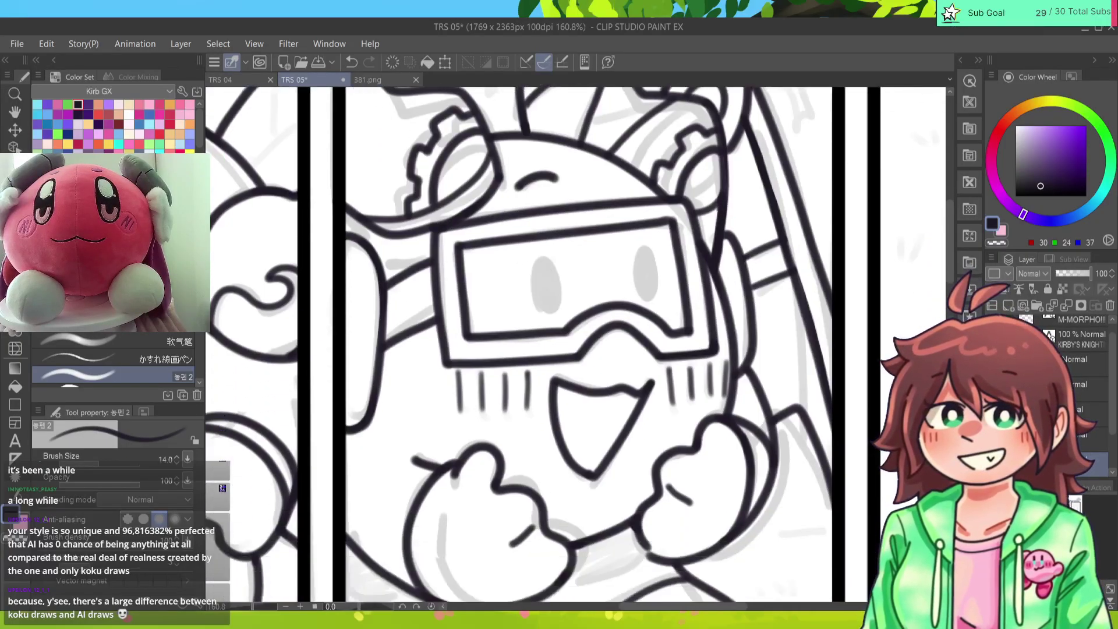
scroll(577, 344, up, 5)
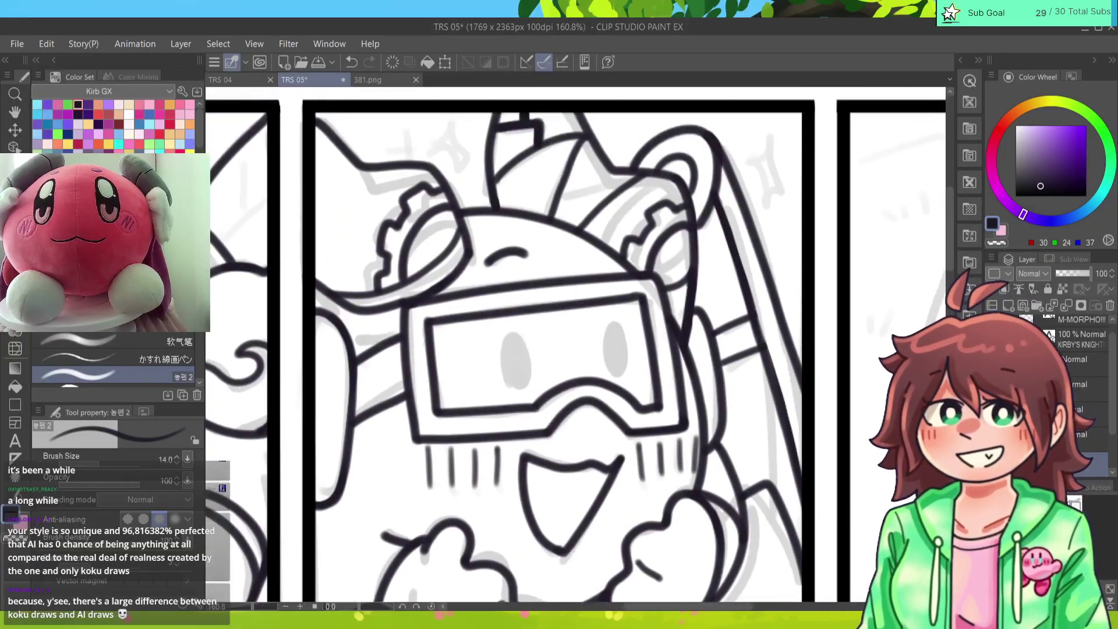
Step: Hide the shading layers on the TRS 04 page, sample the teal of the goggle lens, and return to TRS 05 after viewing 381.png
click(255, 80)
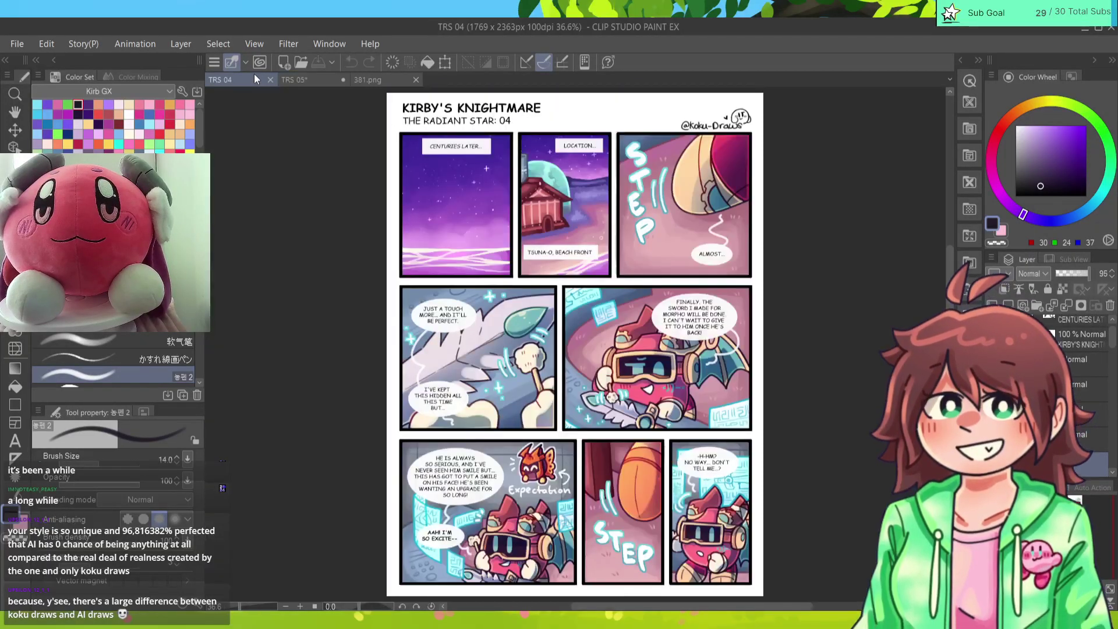
click(992, 453)
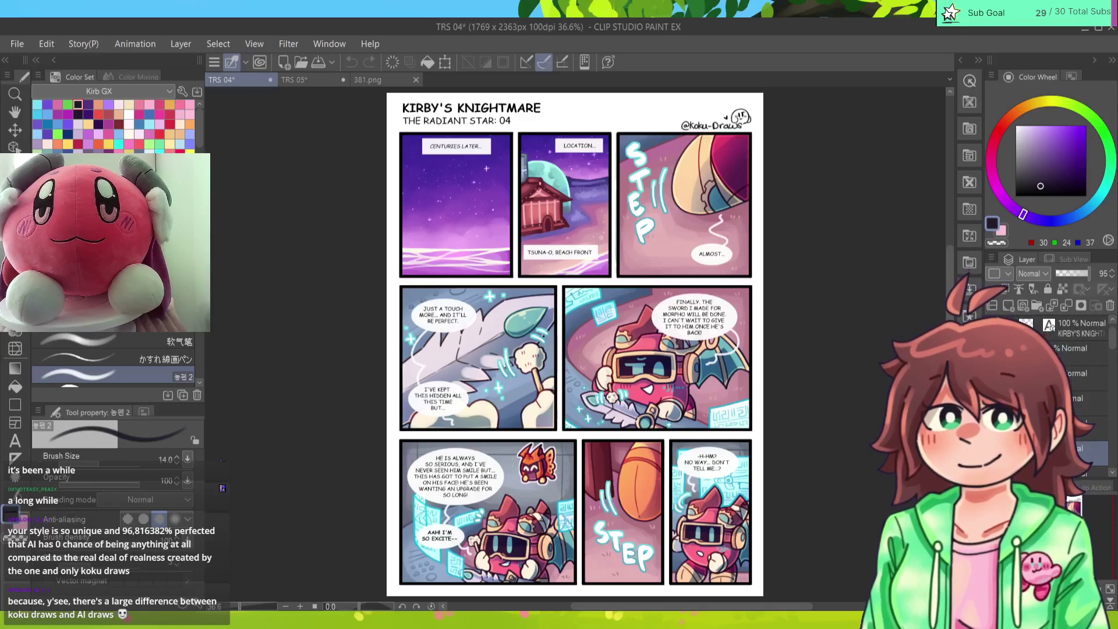
click(992, 453)
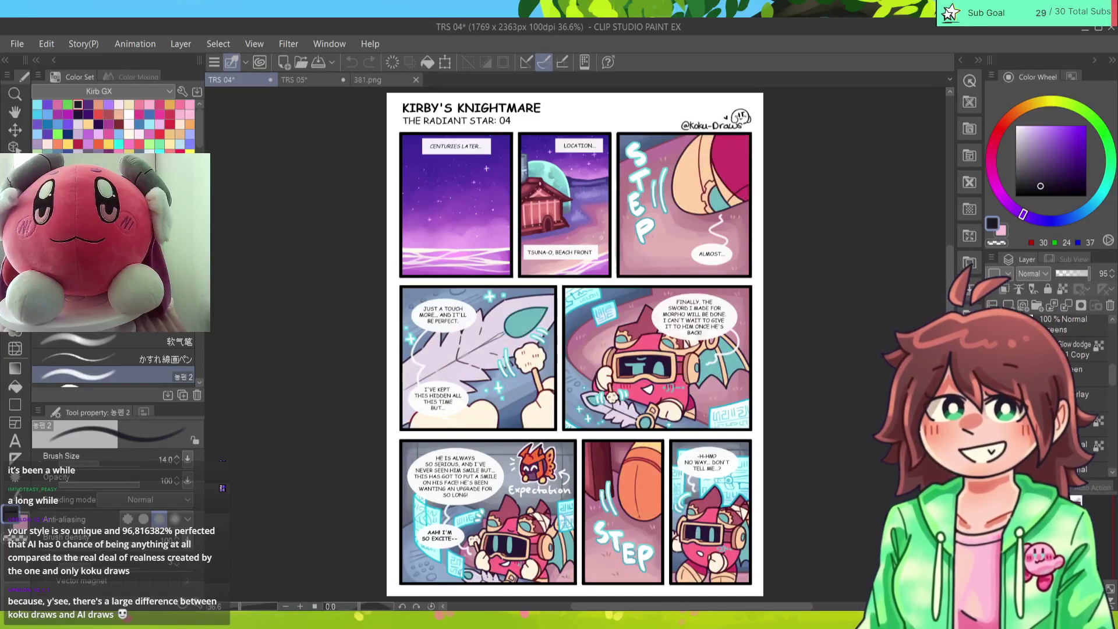
alt+click(657, 368)
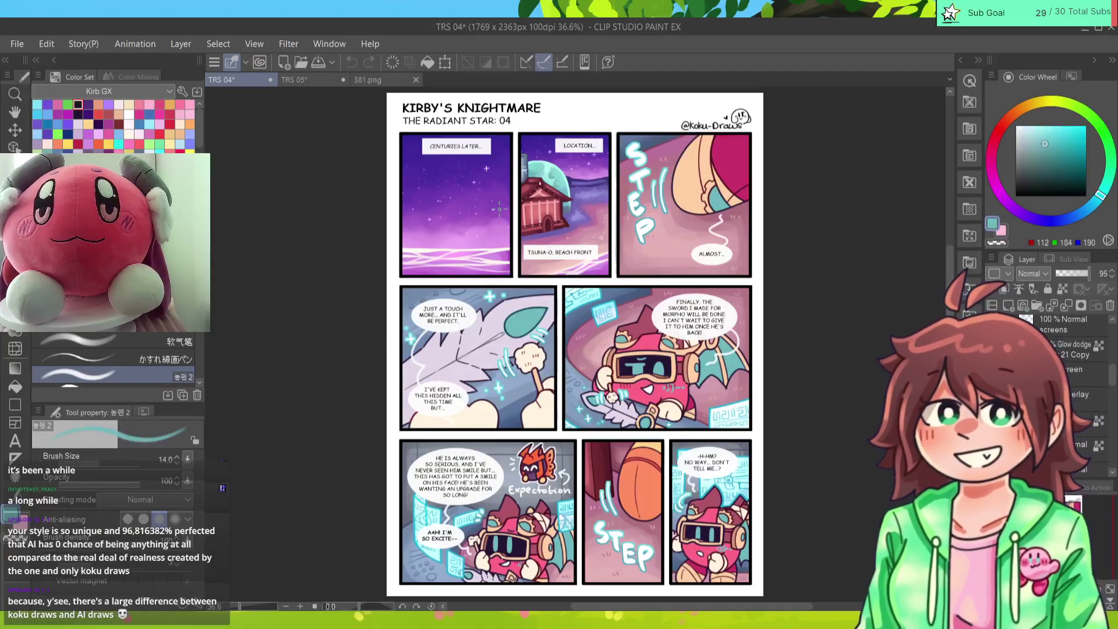
click(359, 80)
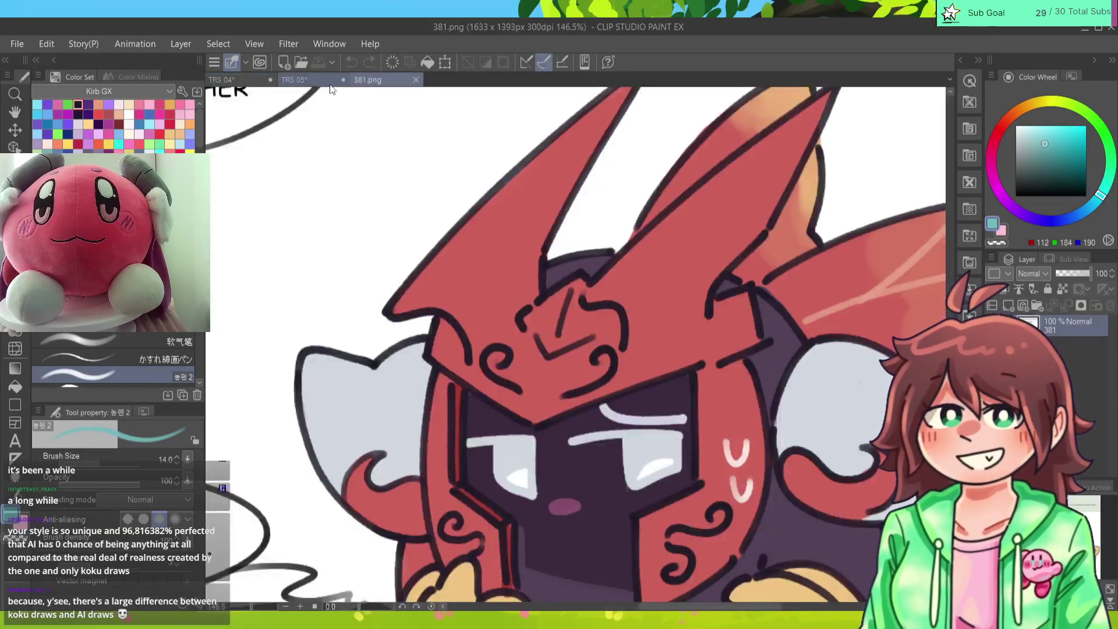
click(296, 79)
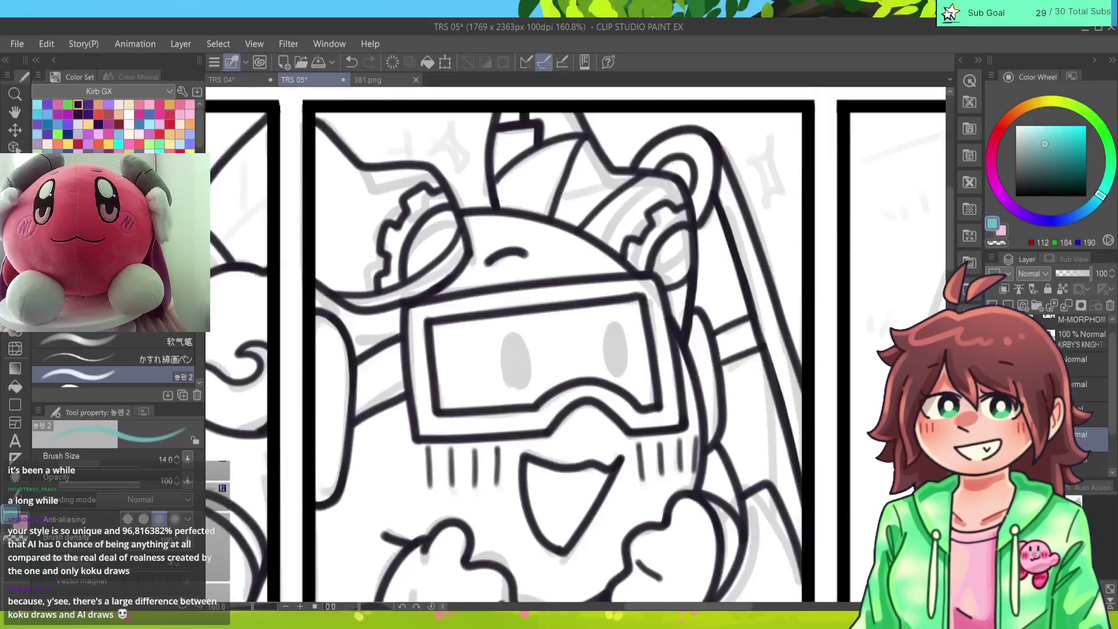
Step: Paint both oval eyes solid teal inside the goggles of the character in the top row's second panel
mouse_move(606, 350)
mouse_down()
mouse_move(608, 358)
mouse_move(616, 330)
mouse_move(621, 358)
mouse_move(608, 350)
mouse_move(618, 348)
mouse_up()
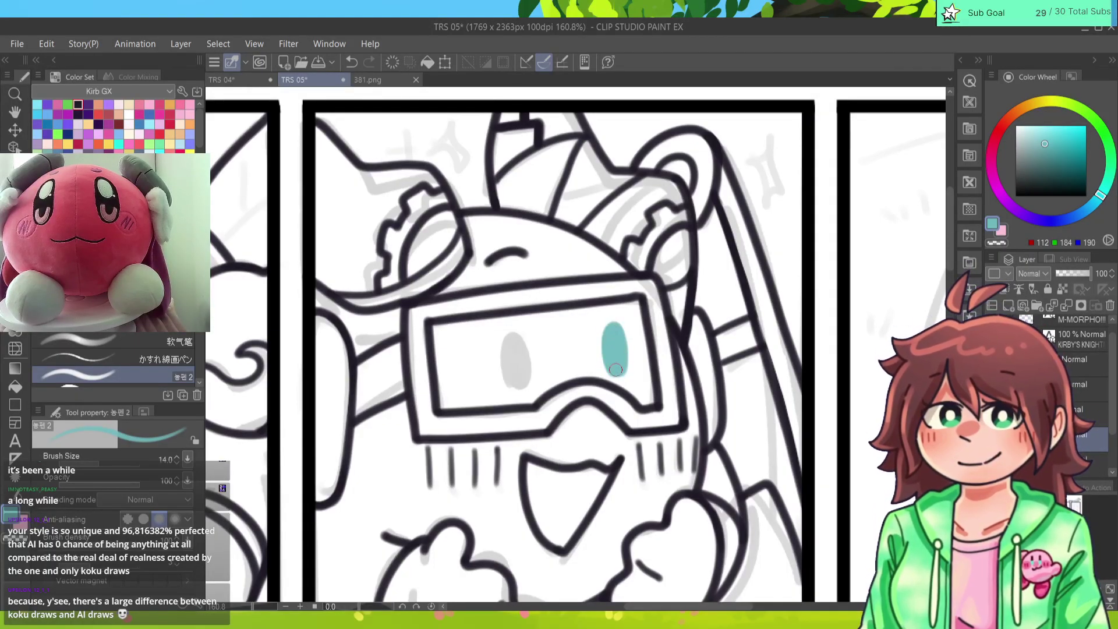
mouse_move(511, 364)
mouse_down()
mouse_move(514, 338)
mouse_move(511, 377)
mouse_move(514, 339)
mouse_move(523, 383)
mouse_move(510, 382)
mouse_move(514, 344)
mouse_up()
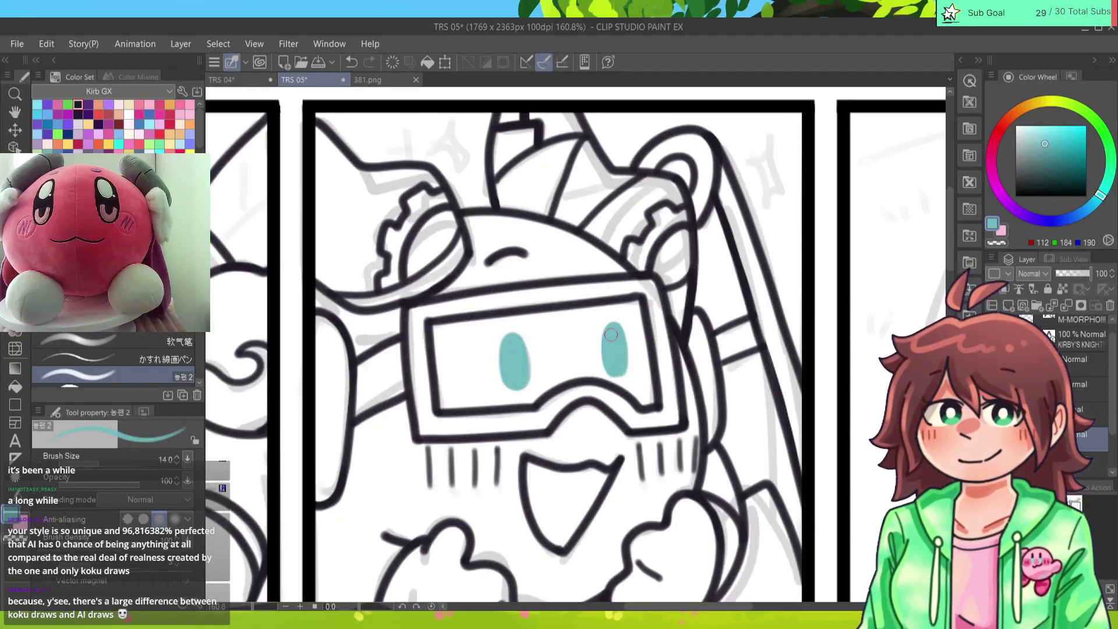
scroll(611, 335, down, 6)
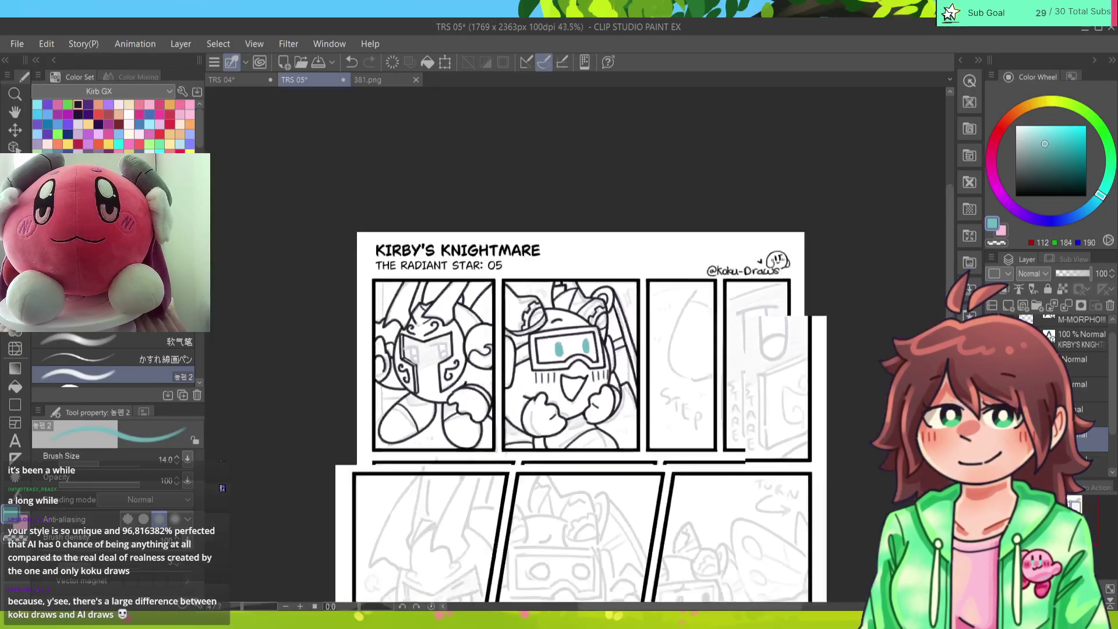
scroll(576, 346, down, 2)
scroll(577, 346, up, 8)
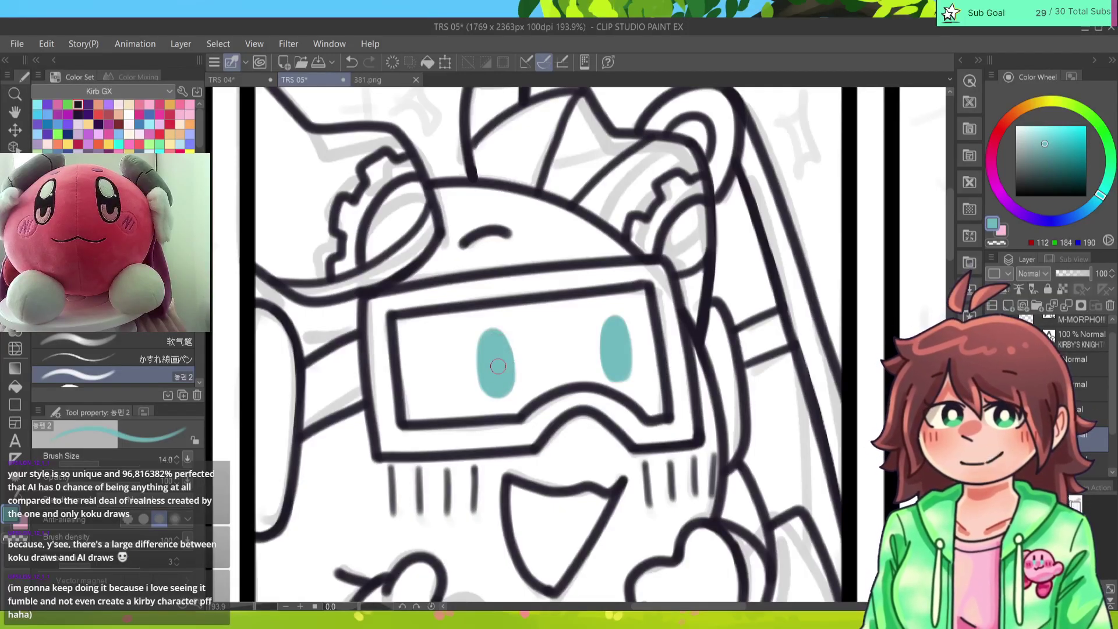
scroll(576, 344, right, 2)
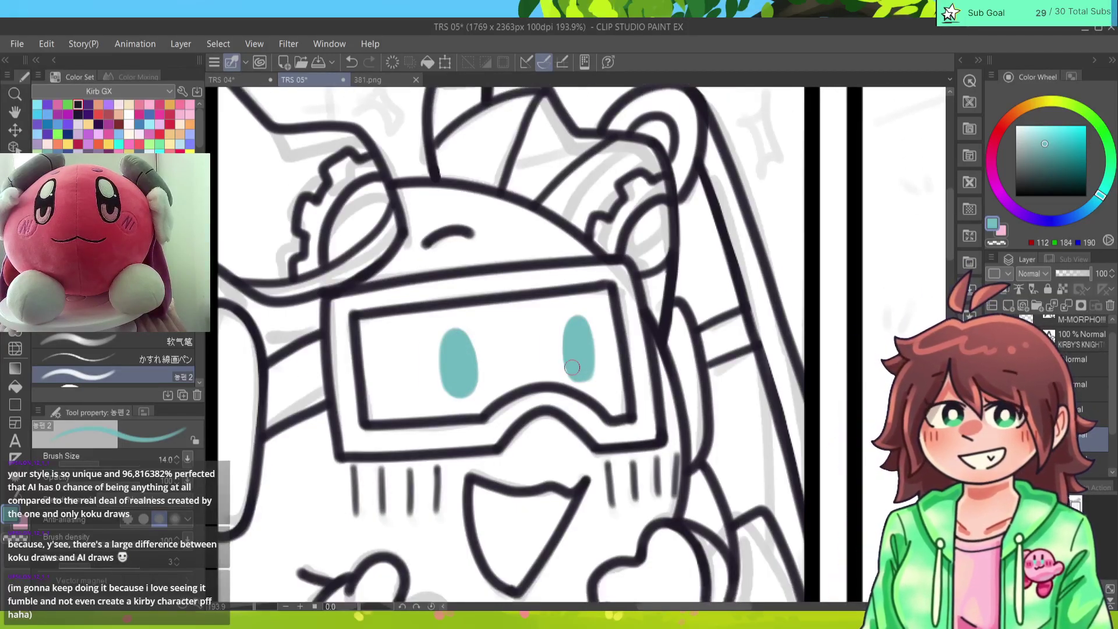
key(ctrl+z)
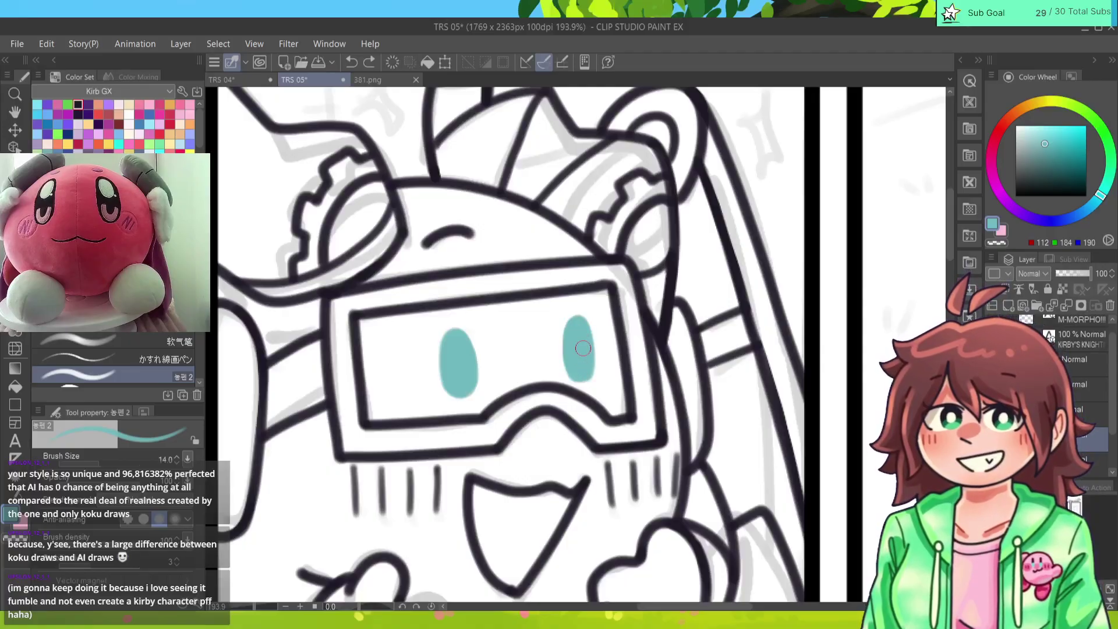
key(ctrl+y)
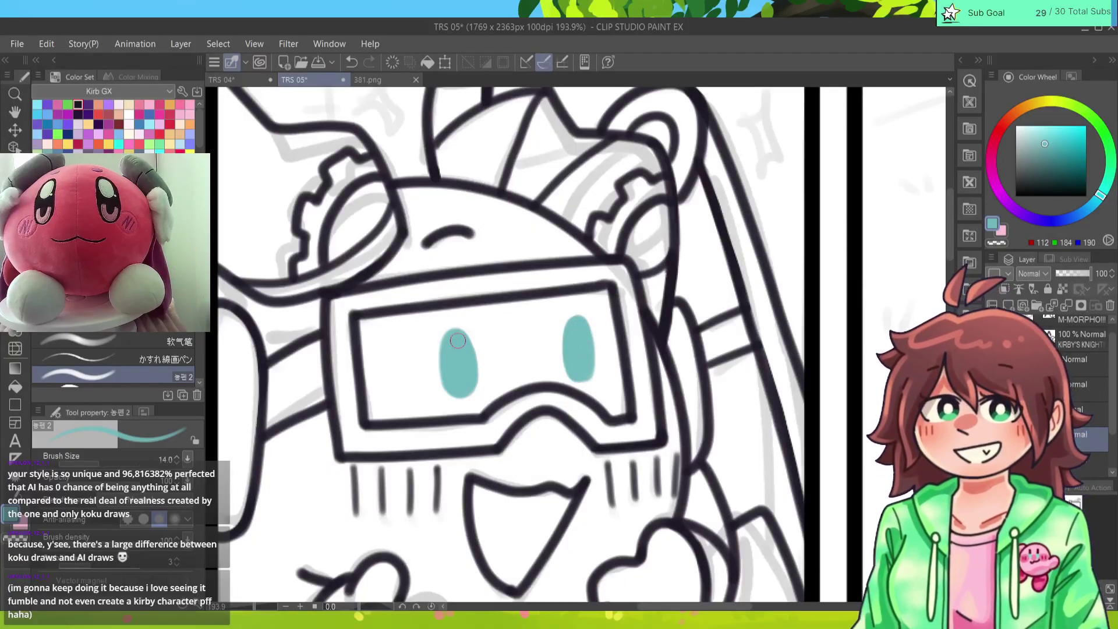
Step: Paint both goggled eyes solid teal in the middle row's third panel, with a short curved mark beside the left eye
scroll(464, 383, down, 2)
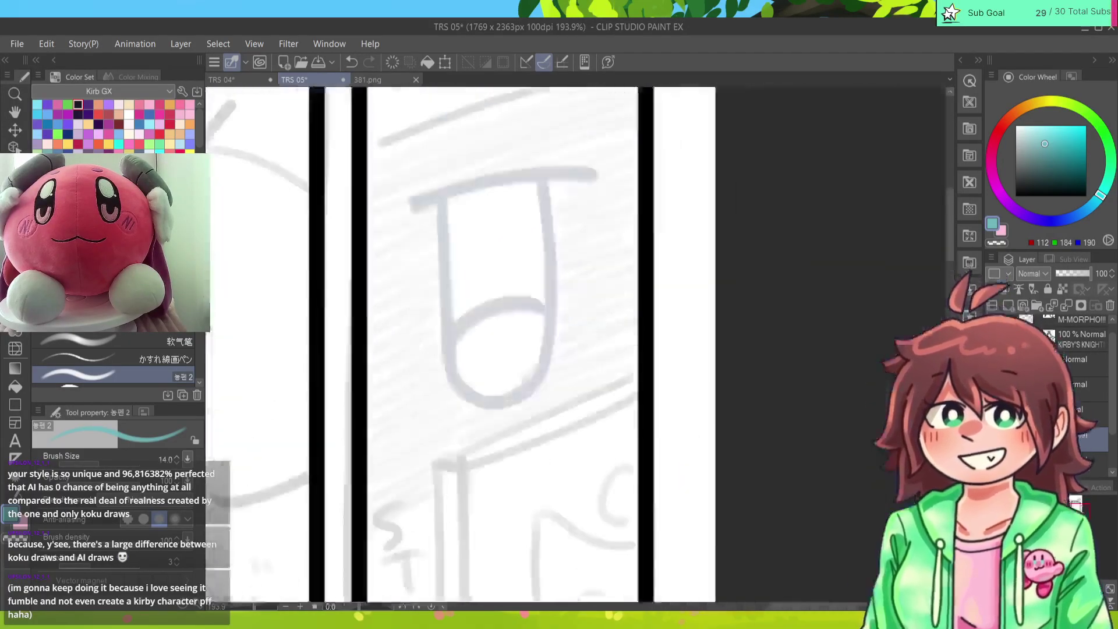
key(ctrl+0)
scroll(577, 344, up, 3)
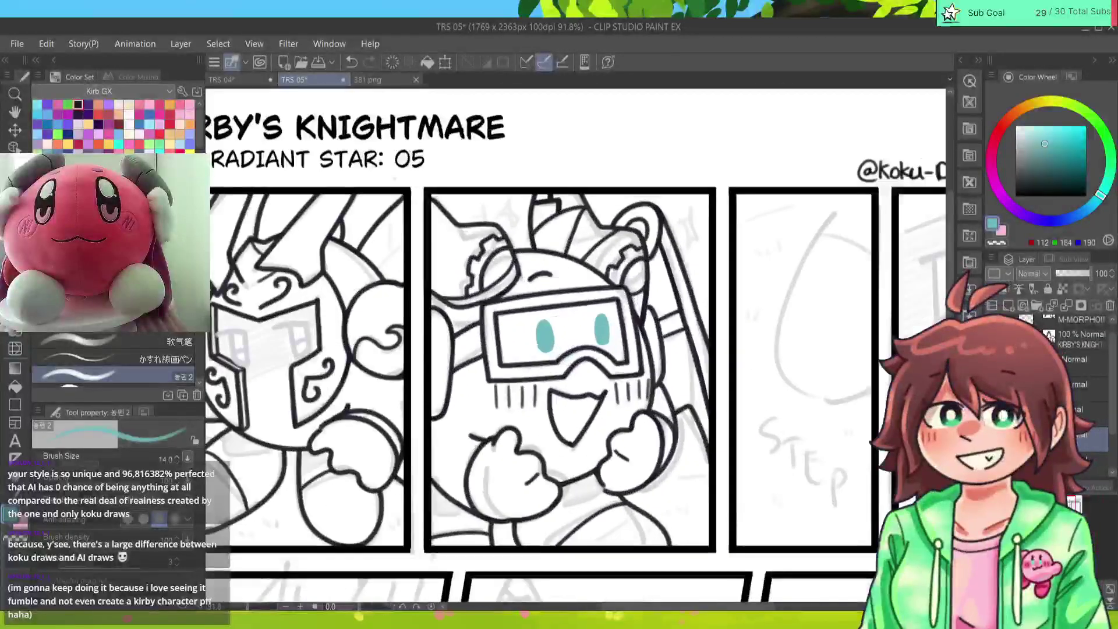
scroll(577, 343, down, 2)
drag(699, 326, 367, 335)
scroll(626, 392, up, 5)
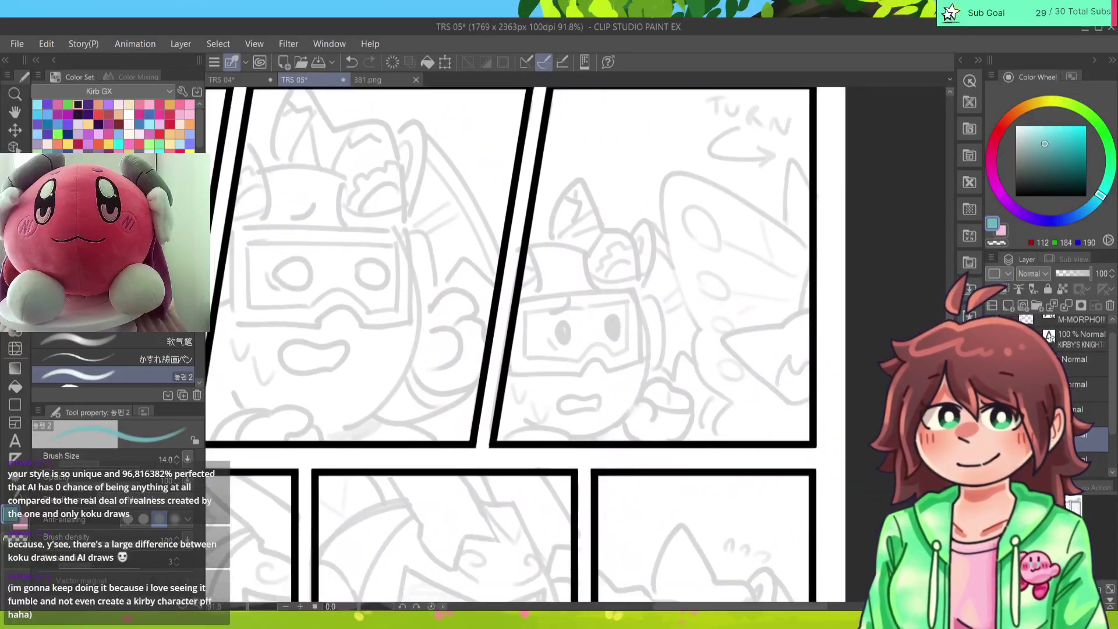
drag(645, 291, 655, 323)
mouse_move(544, 321)
mouse_down()
mouse_move(551, 309)
mouse_move(558, 326)
mouse_move(546, 325)
mouse_up()
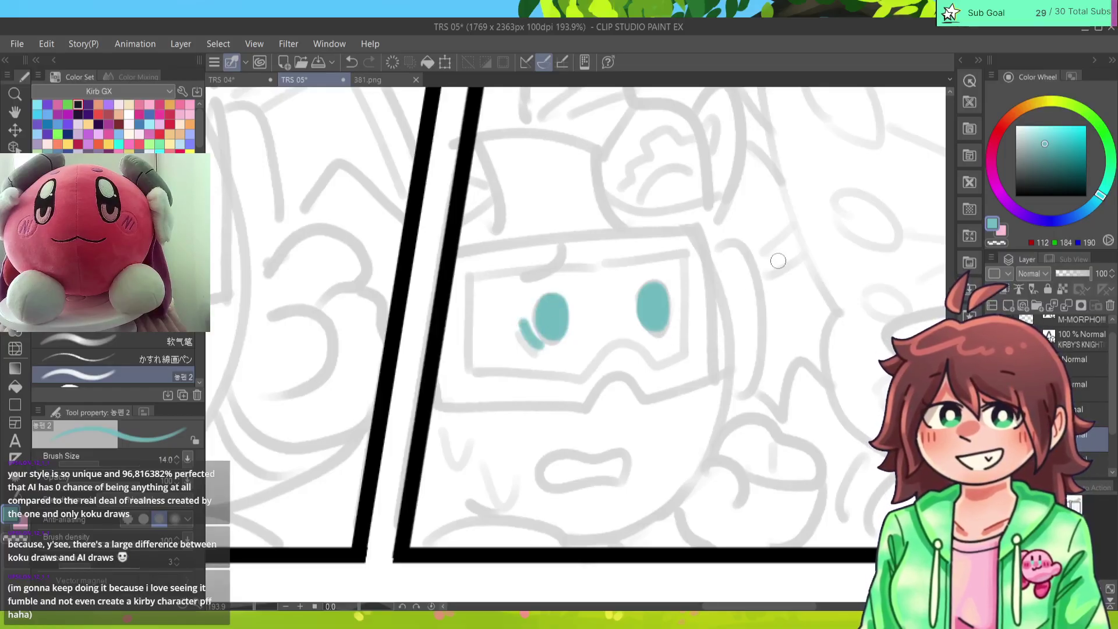
Step: Trace the right eye's ring in teal inside the goggles in the bottom row's last panel
scroll(575, 346, down, 10)
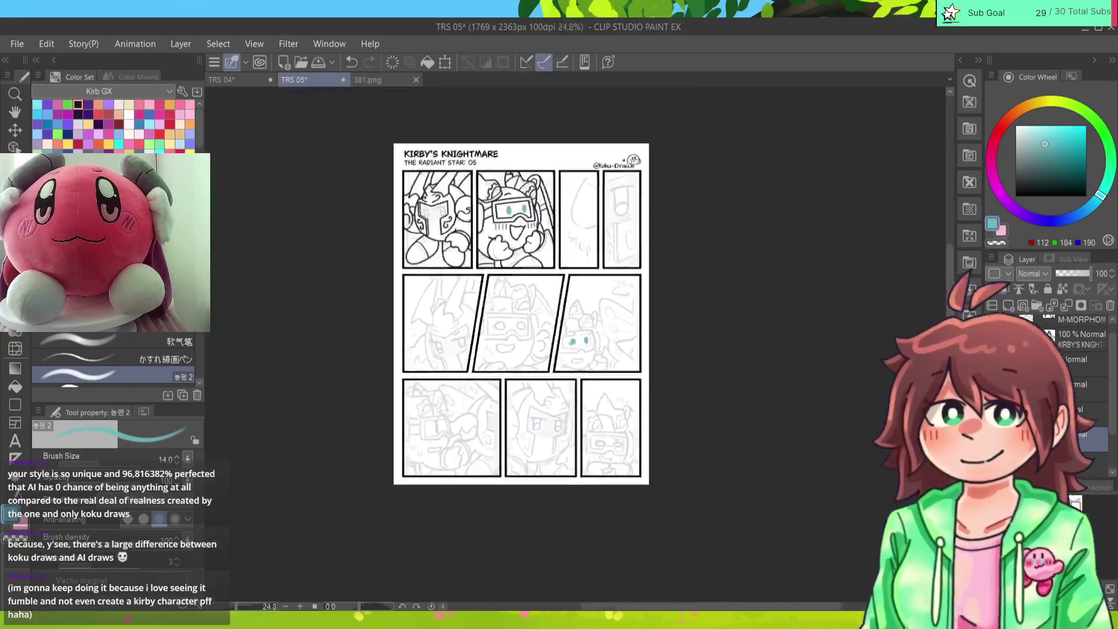
scroll(575, 346, up, 7)
scroll(575, 346, up, 6)
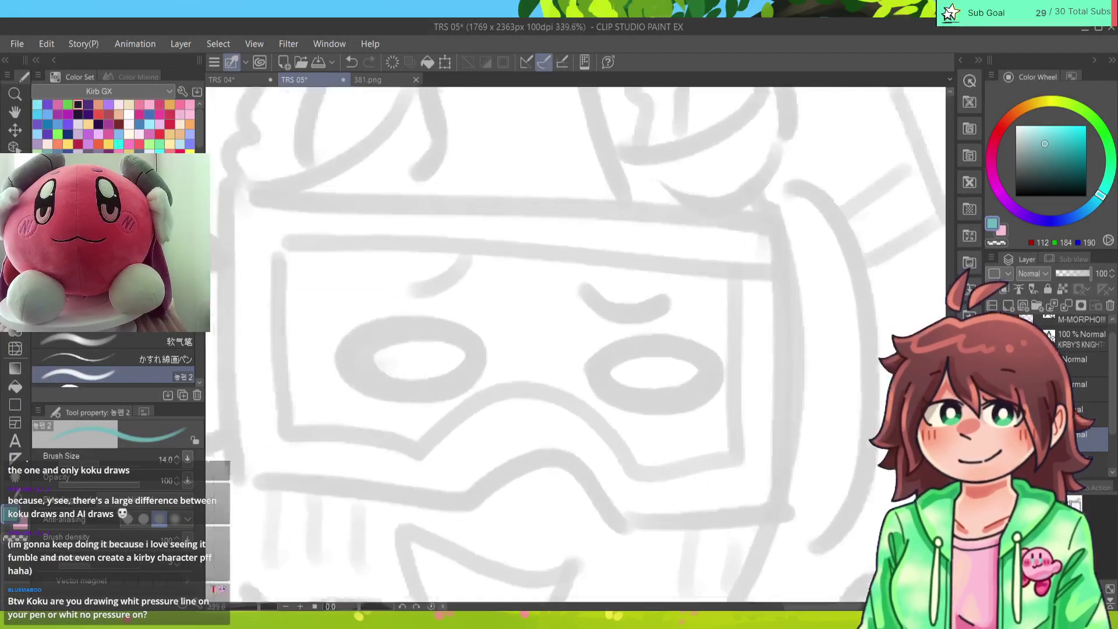
mouse_move(609, 367)
mouse_down()
mouse_move(684, 390)
mouse_move(657, 344)
mouse_move(629, 394)
mouse_move(700, 394)
mouse_move(609, 365)
mouse_move(669, 346)
mouse_up()
key(ctrl+z)
mouse_move(597, 373)
mouse_down()
mouse_move(676, 352)
mouse_move(632, 395)
mouse_move(616, 377)
mouse_move(669, 352)
mouse_up()
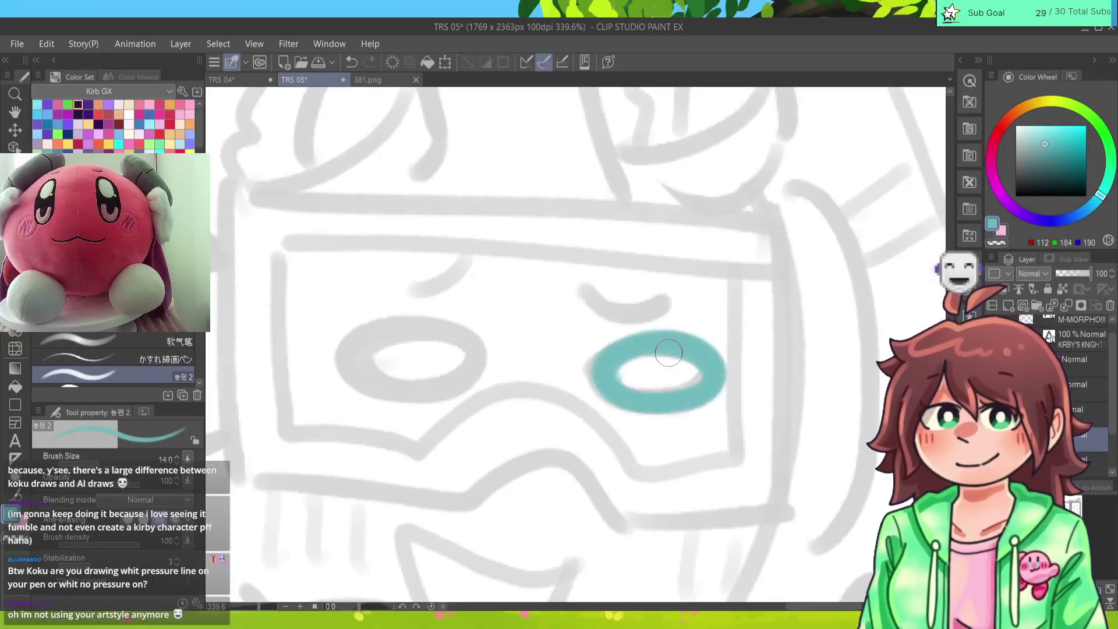
mouse_move(638, 389)
mouse_down()
mouse_move(623, 387)
mouse_move(635, 332)
mouse_move(697, 358)
mouse_move(673, 391)
mouse_up()
key(ctrl+z)
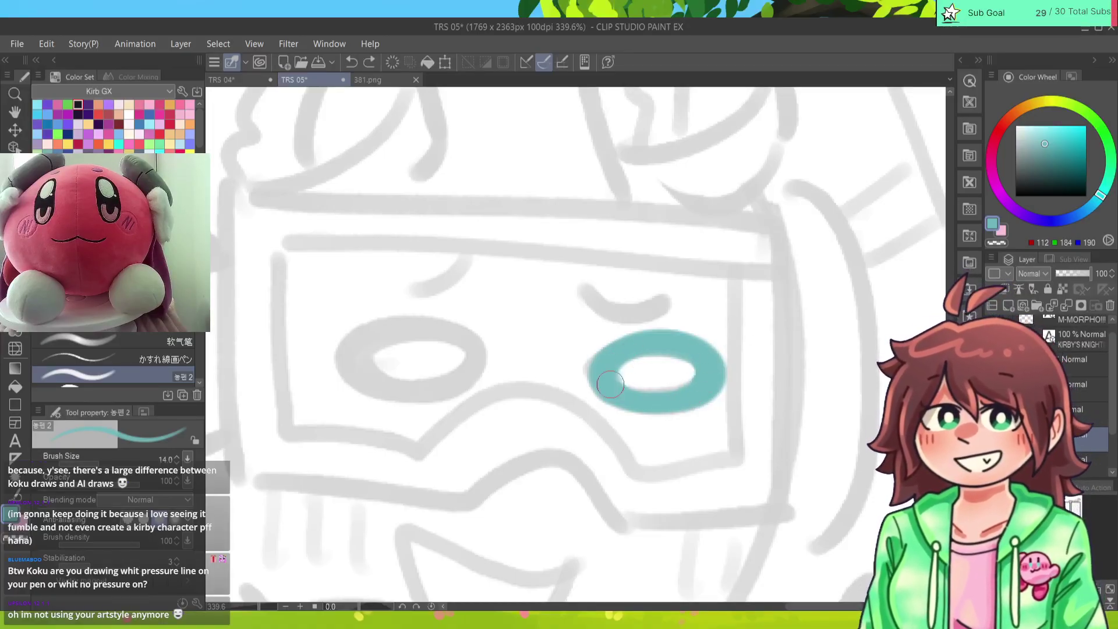
Step: Trace both worried eyebrows and the left eye's ring in teal inside the goggles of the bottom row's last panel
mouse_move(578, 281)
mouse_down()
mouse_move(640, 307)
mouse_move(668, 301)
mouse_up()
mouse_move(469, 343)
mouse_down()
mouse_move(360, 380)
mouse_move(474, 349)
mouse_move(367, 380)
mouse_move(462, 373)
mouse_move(402, 329)
mouse_move(370, 387)
mouse_move(468, 359)
mouse_move(375, 333)
mouse_up()
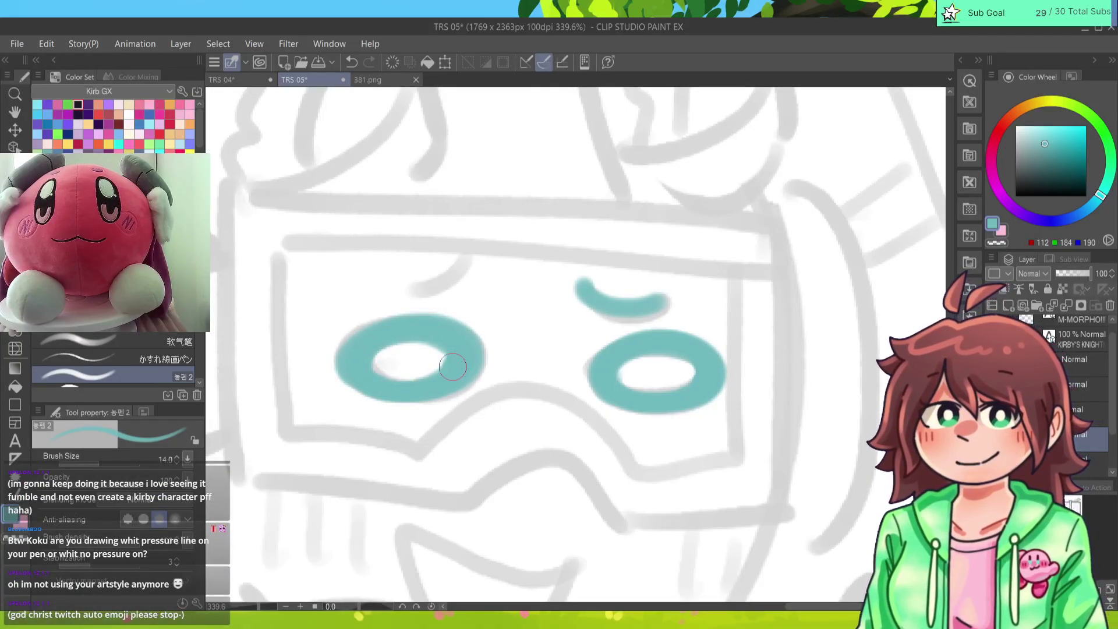
drag(466, 261, 415, 291)
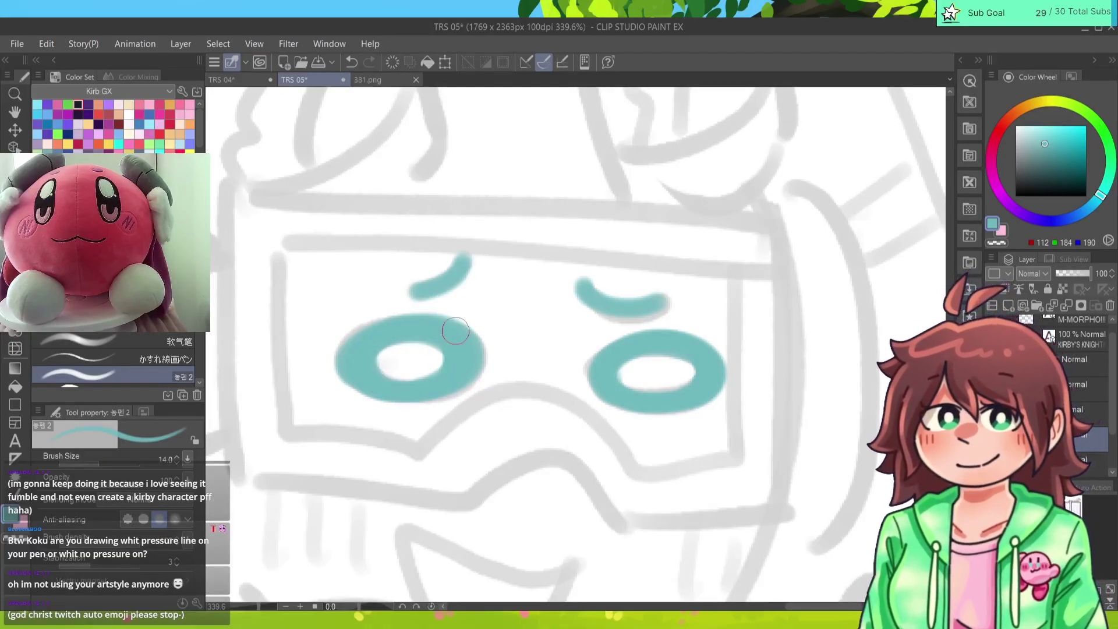
Step: Thicken the inside of the teal eye rings in the bottom row's last panel to narrow their white centres
mouse_move(626, 396)
mouse_down()
mouse_move(682, 353)
mouse_move(708, 373)
mouse_up()
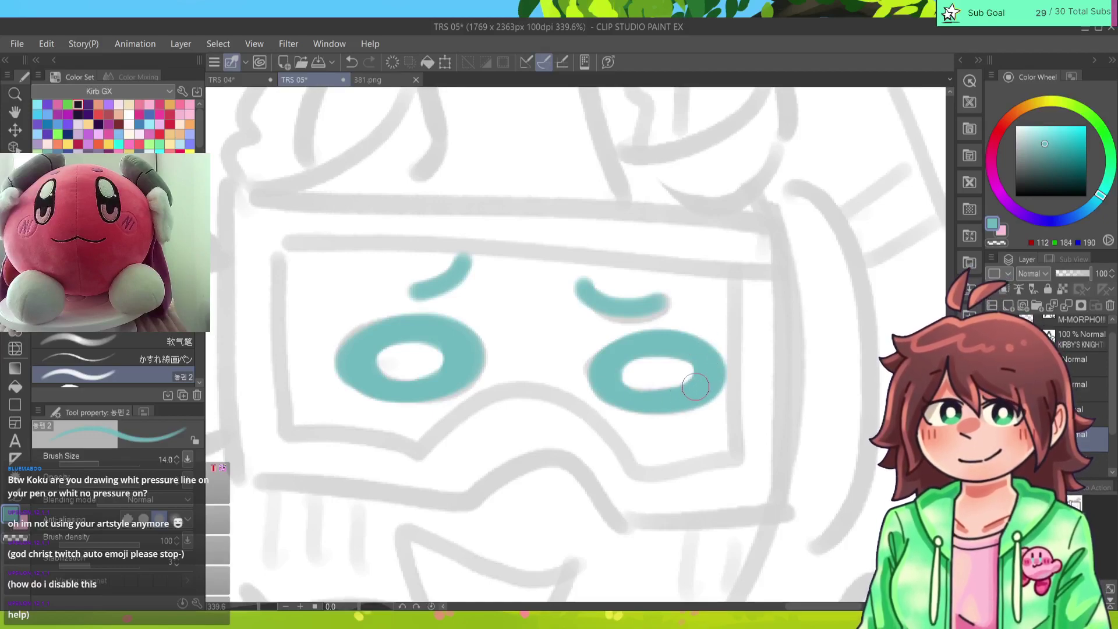
scroll(577, 344, down, 15)
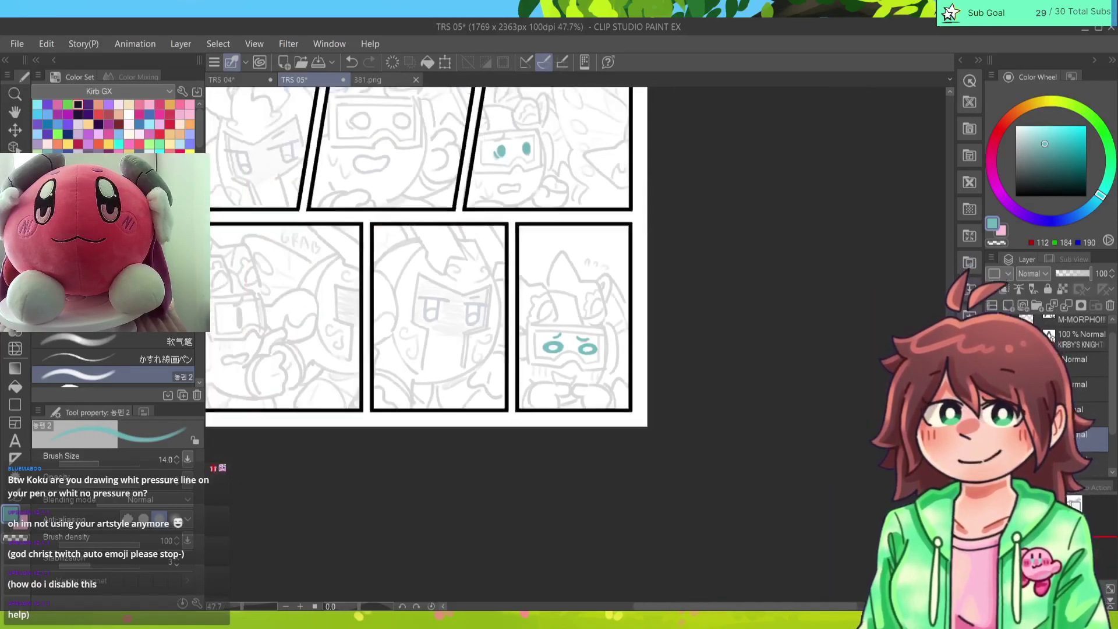
scroll(577, 343, up, 15)
mouse_move(626, 405)
mouse_down()
mouse_move(585, 380)
mouse_move(651, 345)
mouse_up()
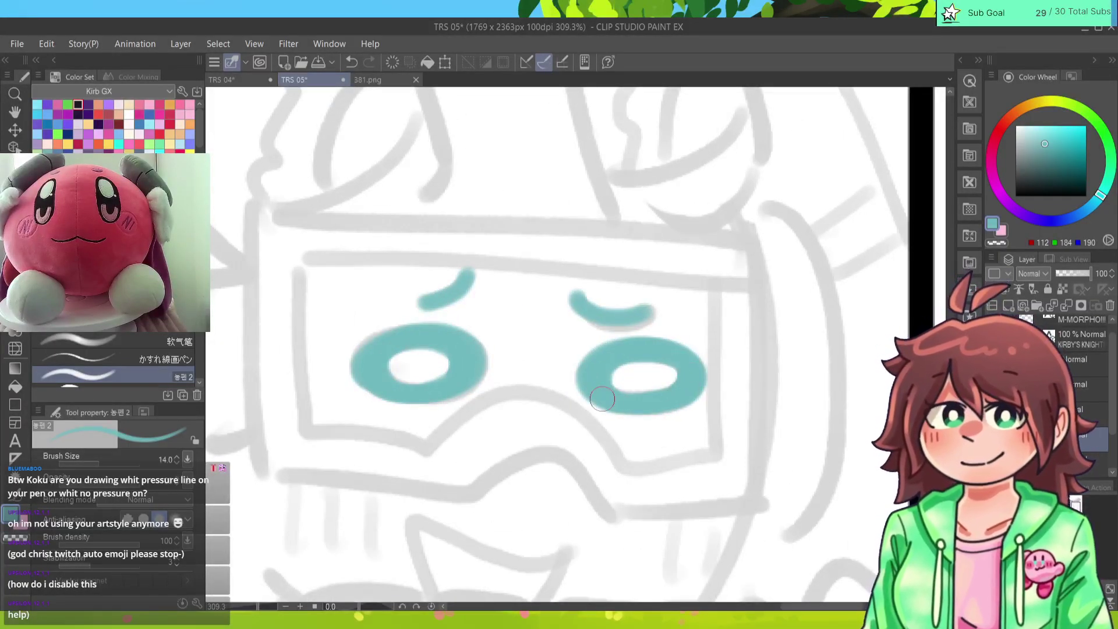
drag(617, 401, 725, 366)
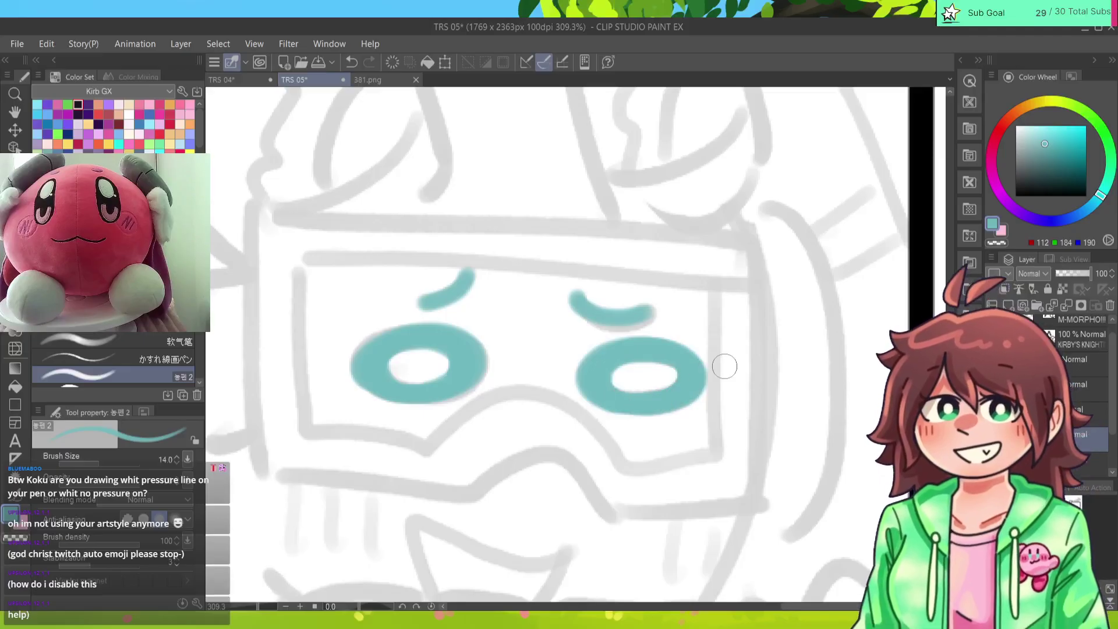
drag(641, 355, 831, 387)
Step: Paint the narrow eye and the slanted eyebrow above it teal inside the goggles in the bottom row's first panel
scroll(676, 285, down, 5)
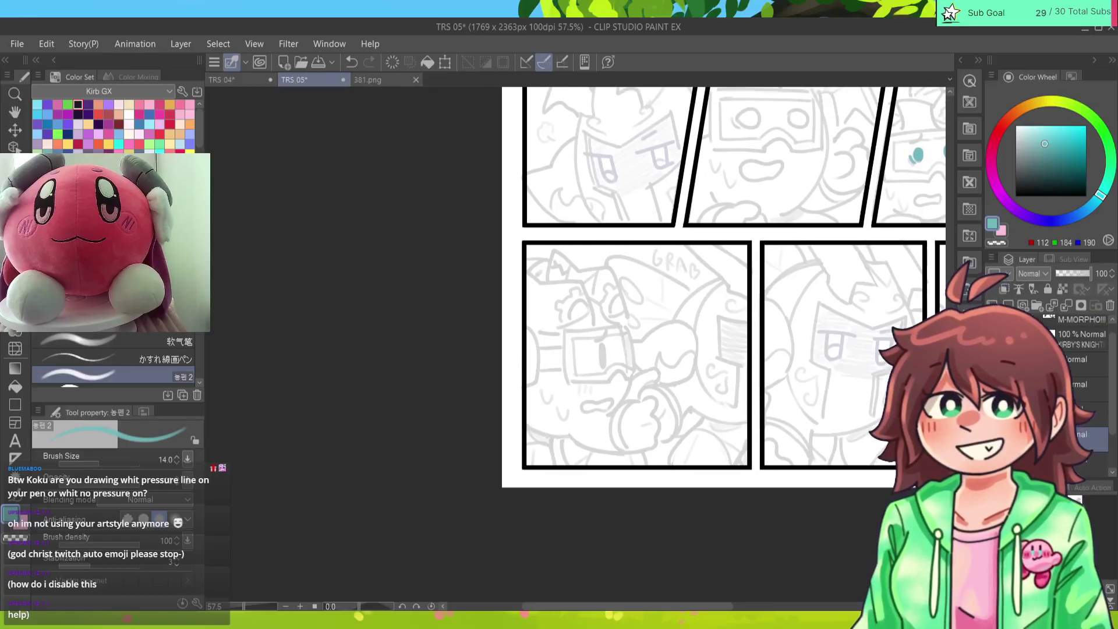
scroll(577, 347, up, 6)
mouse_move(644, 339)
mouse_down()
mouse_move(641, 388)
mouse_move(642, 351)
mouse_up()
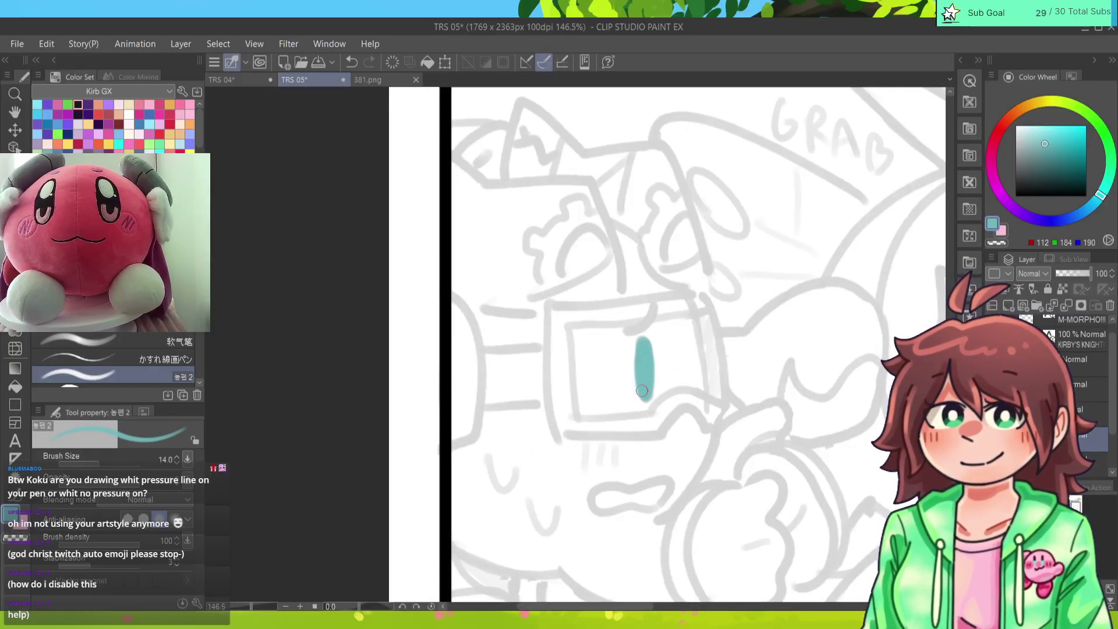
drag(653, 310, 625, 333)
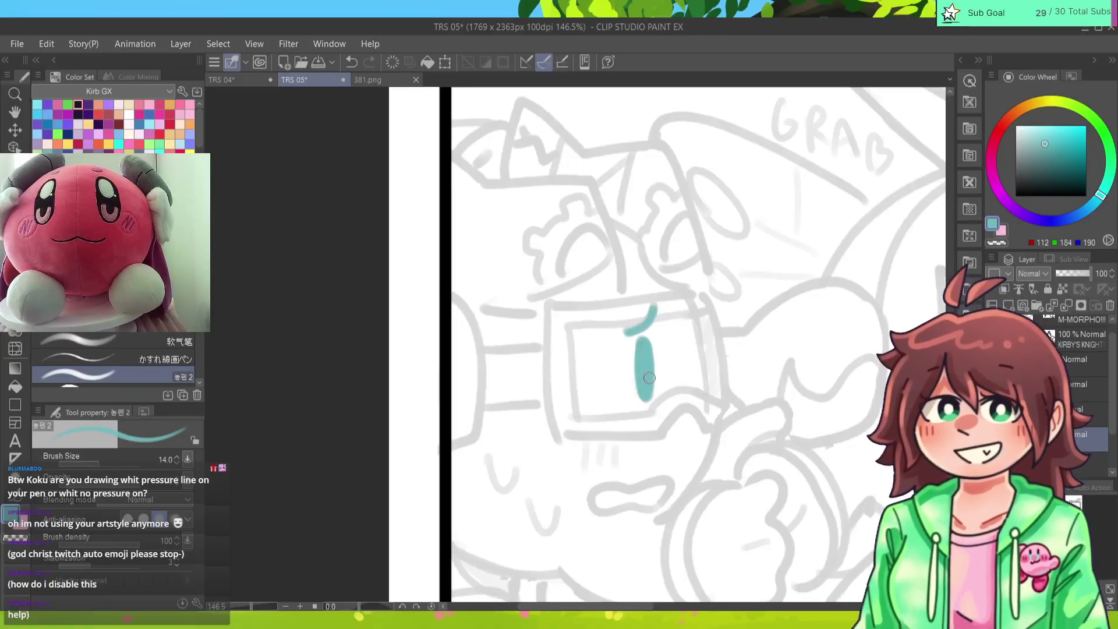
mouse_move(643, 390)
mouse_down()
mouse_move(650, 368)
mouse_move(641, 395)
mouse_up()
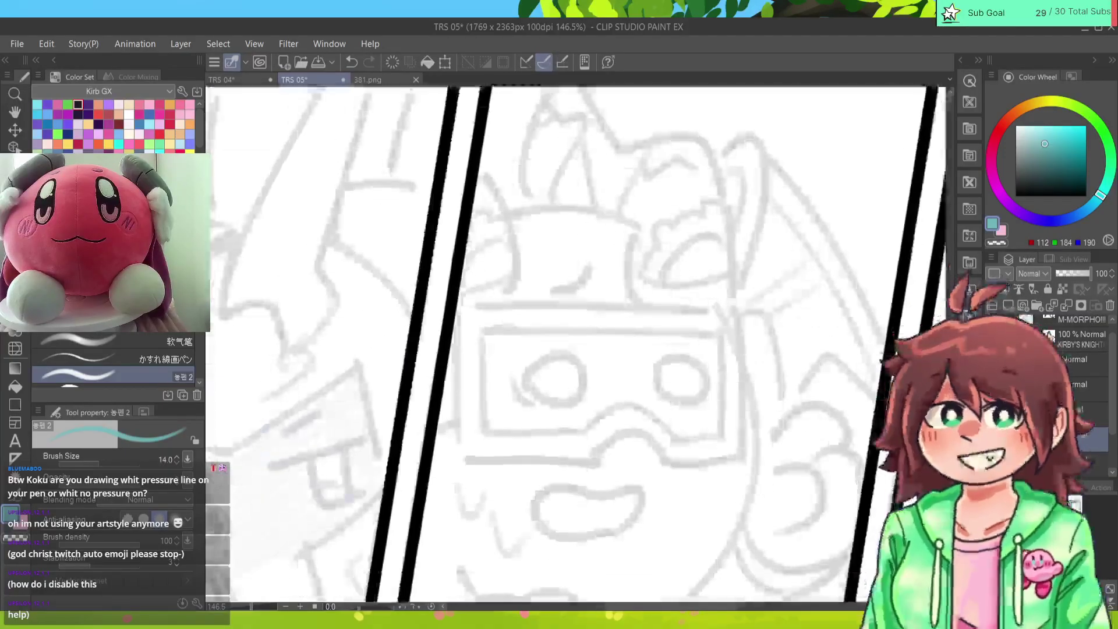
Step: Trace both ring-shaped eyes in teal in the middle row's second panel, with a short curved mark beside the left eye
mouse_move(657, 390)
mouse_down()
mouse_move(683, 360)
mouse_move(672, 396)
mouse_move(699, 398)
mouse_move(668, 361)
mouse_move(662, 369)
mouse_move(696, 401)
mouse_move(687, 359)
mouse_move(696, 399)
mouse_move(682, 358)
mouse_up()
key(ctrl+z)
mouse_move(527, 384)
mouse_down()
mouse_move(585, 386)
mouse_move(541, 360)
mouse_move(513, 379)
mouse_move(535, 409)
mouse_up()
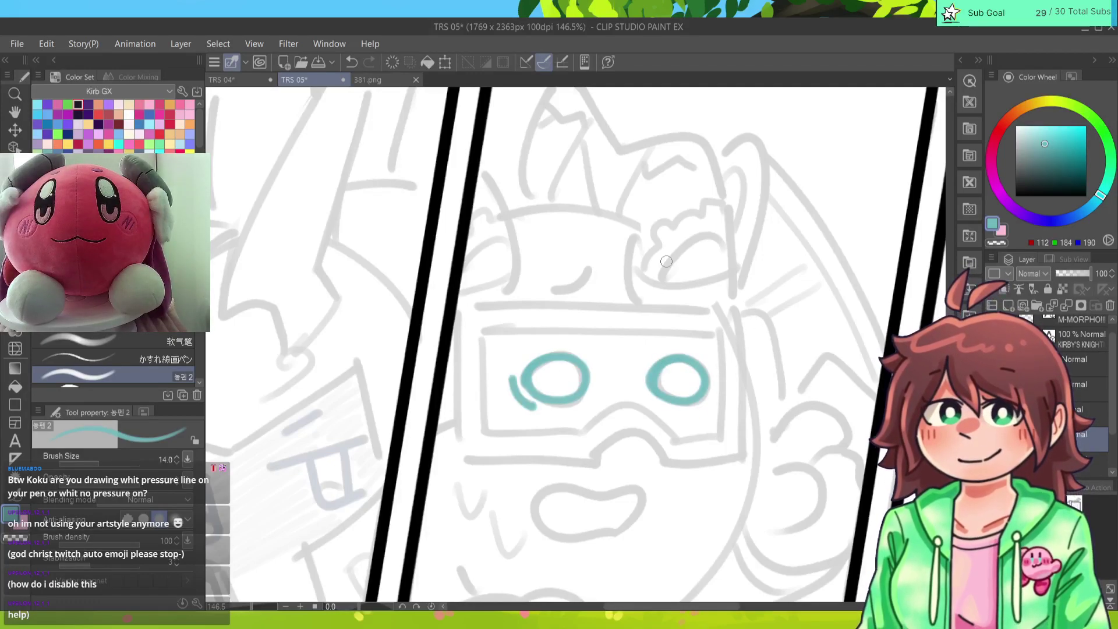
drag(651, 382, 704, 373)
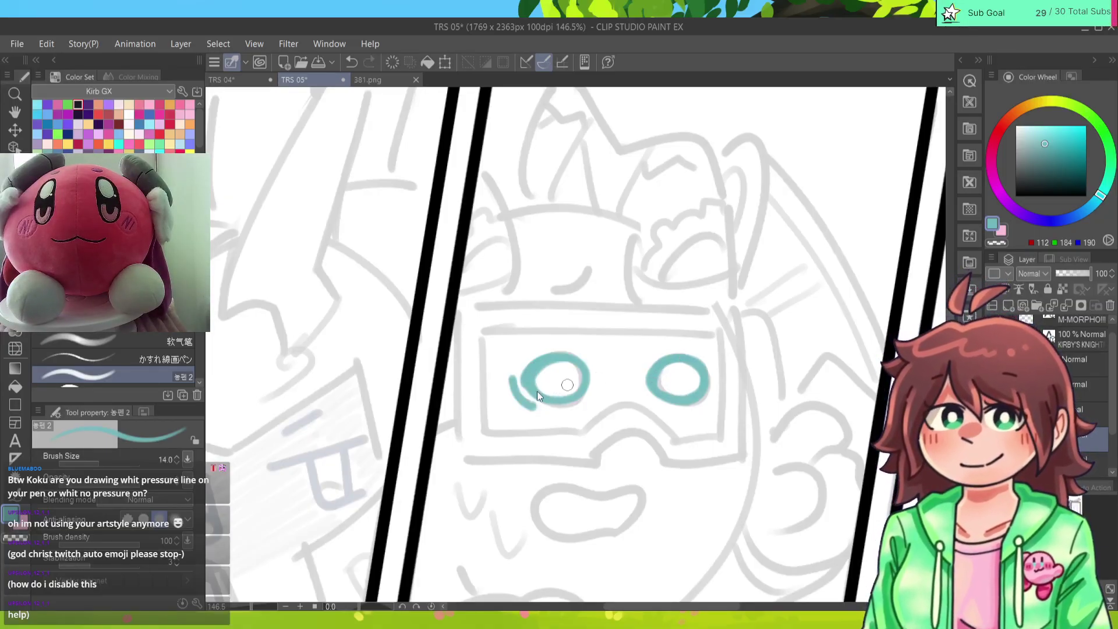
drag(531, 376, 576, 364)
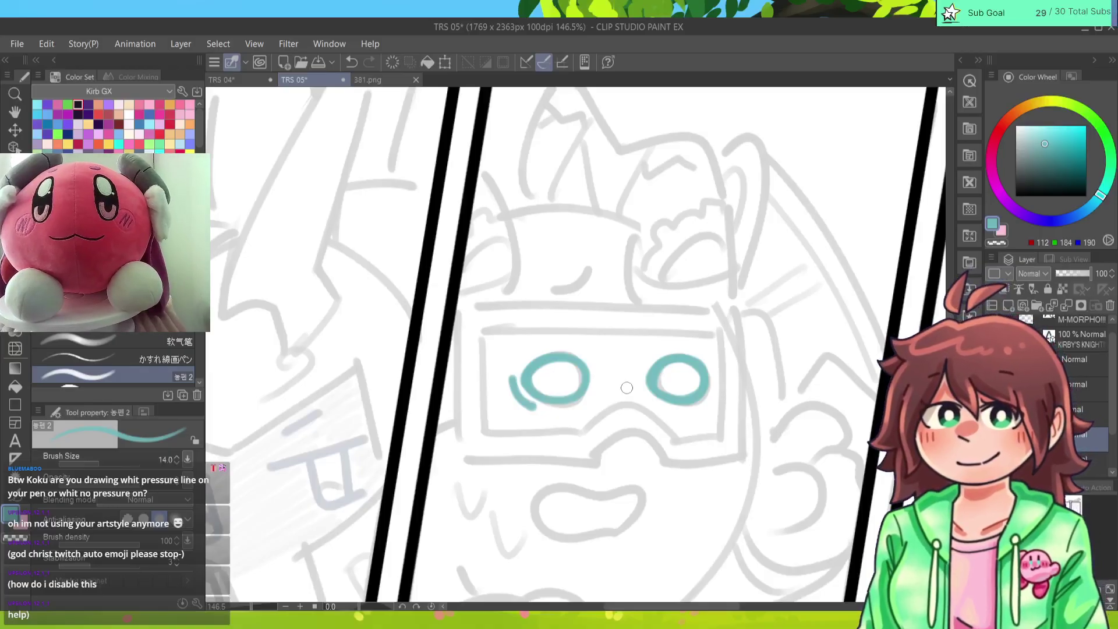
Step: Switch to the dark line colour and ink the large teardrop outline in the top row's third panel and the fourth panel's upper slanted line
scroll(576, 345, down, 10)
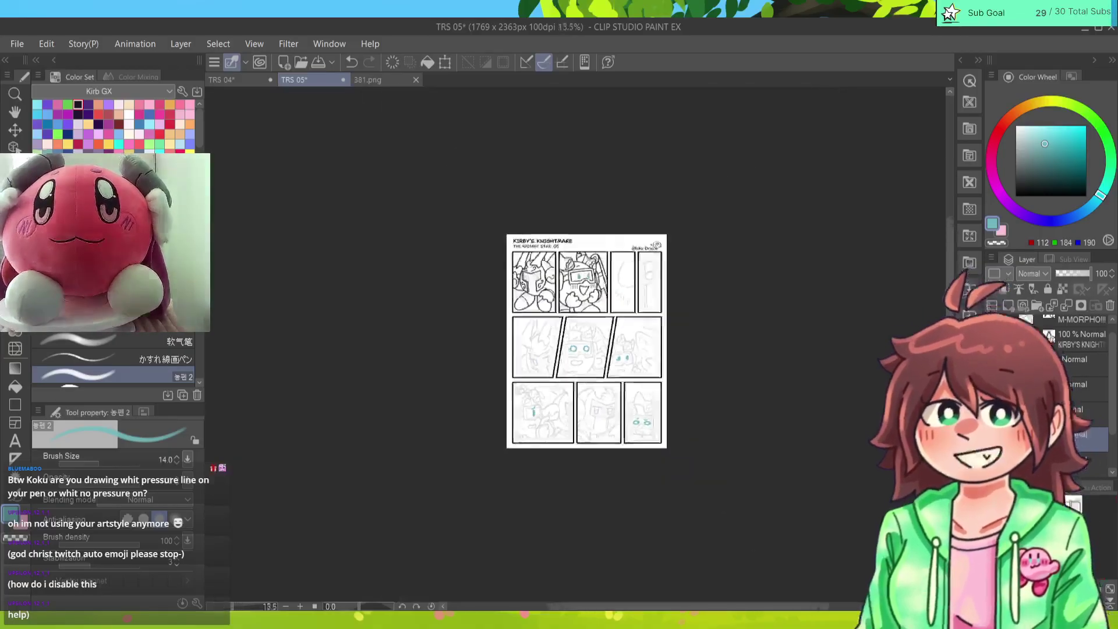
scroll(576, 345, up, 5)
scroll(575, 346, up, 1)
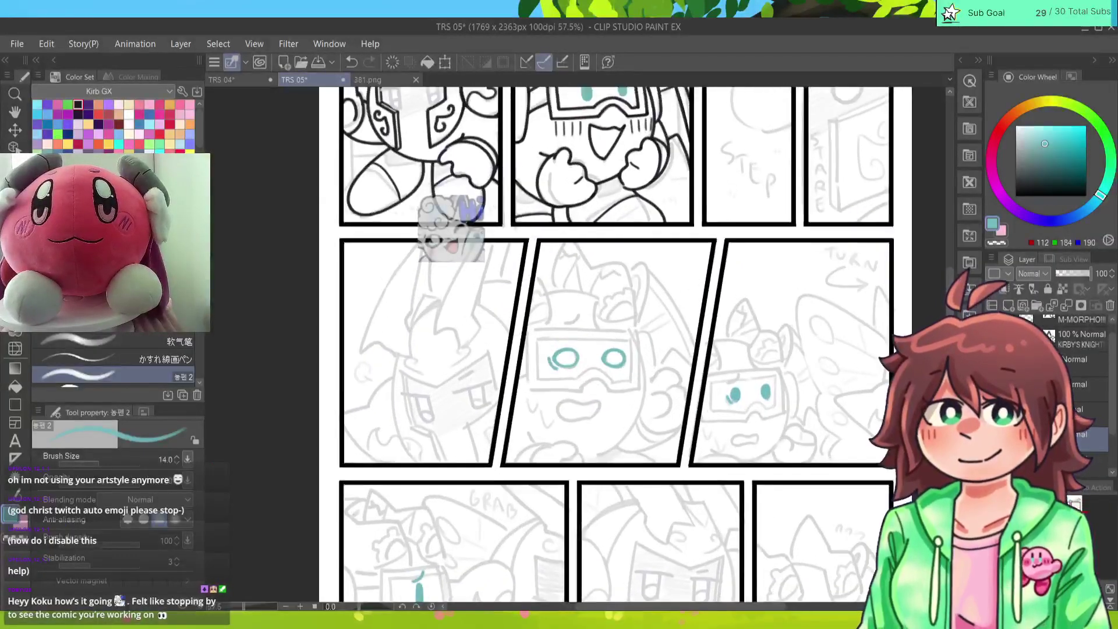
click(79, 104)
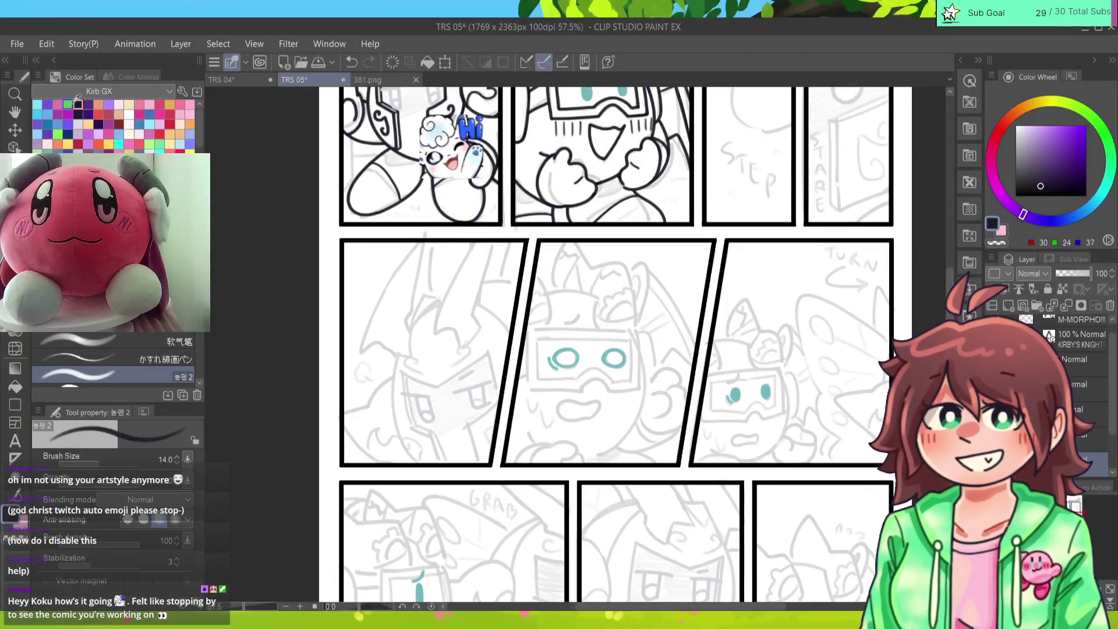
drag(644, 198, 575, 321)
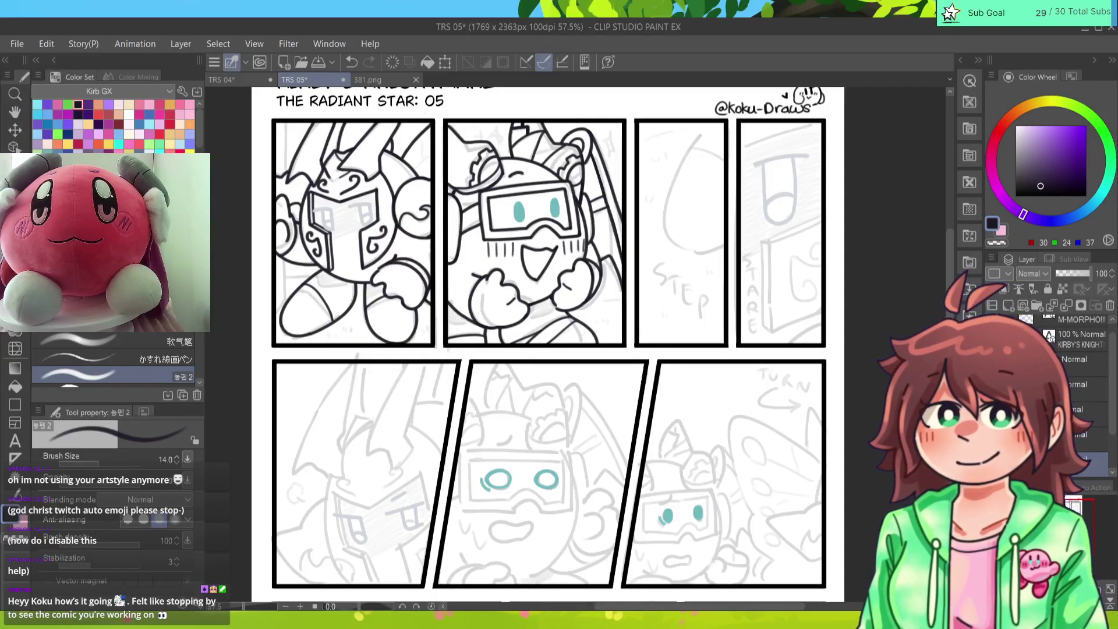
drag(524, 320, 367, 486)
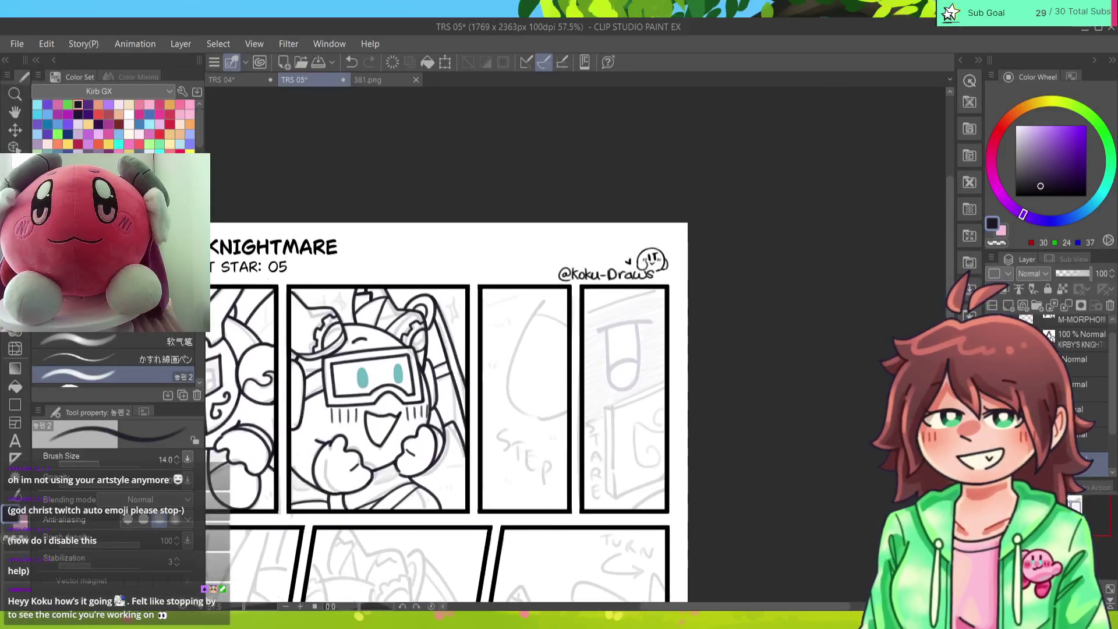
scroll(579, 347, up, 4)
mouse_move(525, 242)
mouse_down()
mouse_move(445, 369)
mouse_move(493, 501)
mouse_move(560, 487)
mouse_move(531, 501)
mouse_move(436, 466)
mouse_move(462, 317)
mouse_move(540, 222)
mouse_move(514, 241)
mouse_move(433, 447)
mouse_move(556, 484)
mouse_up()
key(ctrl+z)
key(ctrl+z)
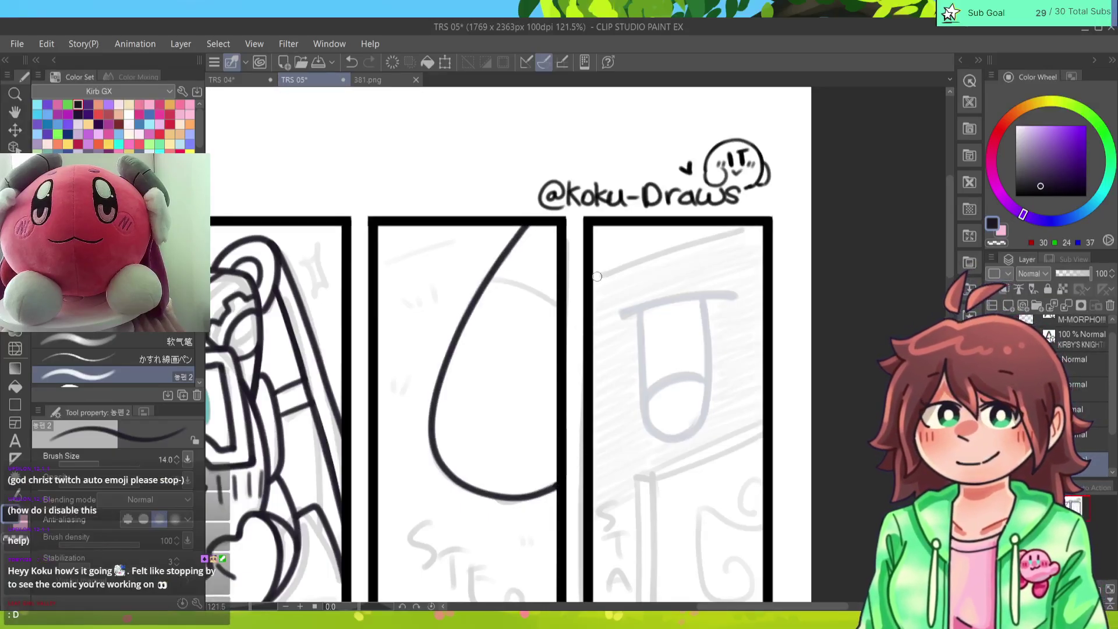
drag(594, 280, 743, 227)
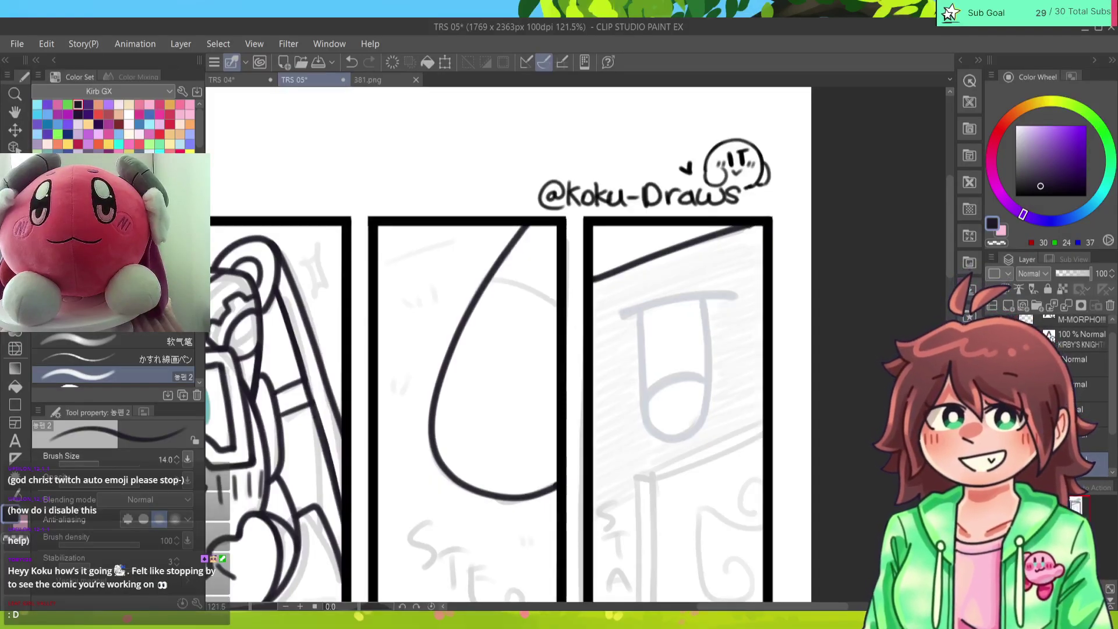
Step: Trim the upper slanted line at the border and ink the slab's two slanted top edges in the top row's fourth panel
key(e)
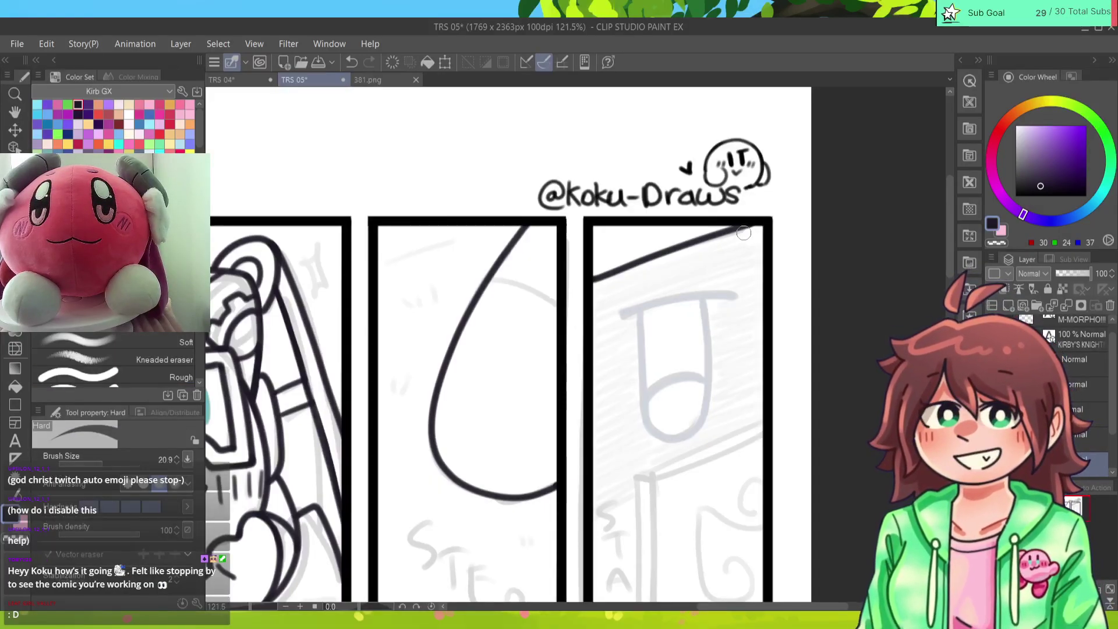
key(p)
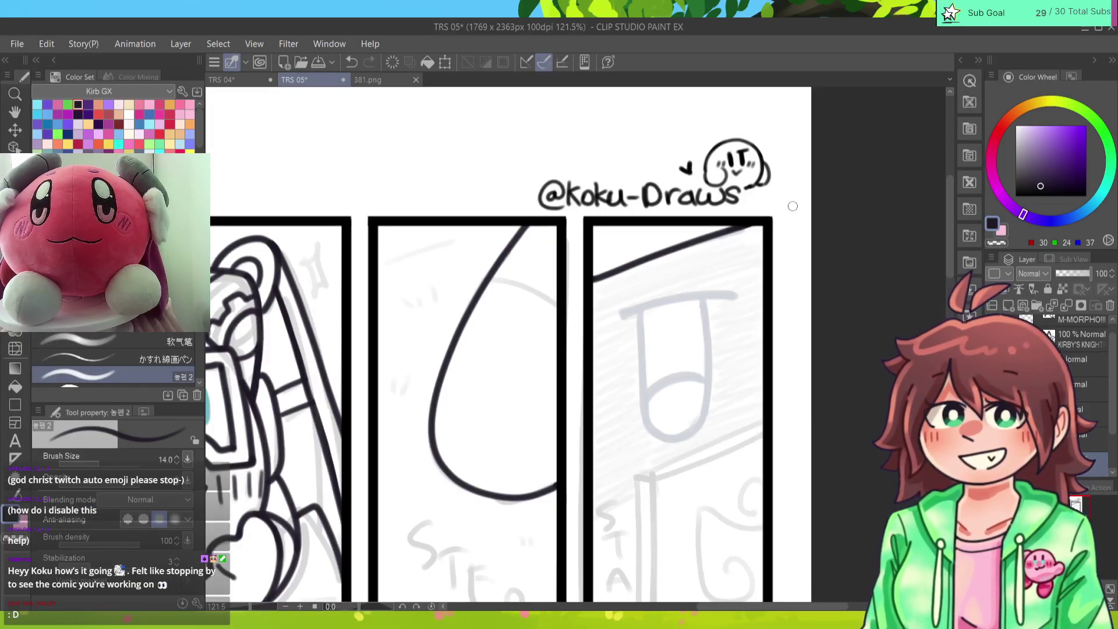
drag(641, 476, 763, 423)
key(ctrl+z)
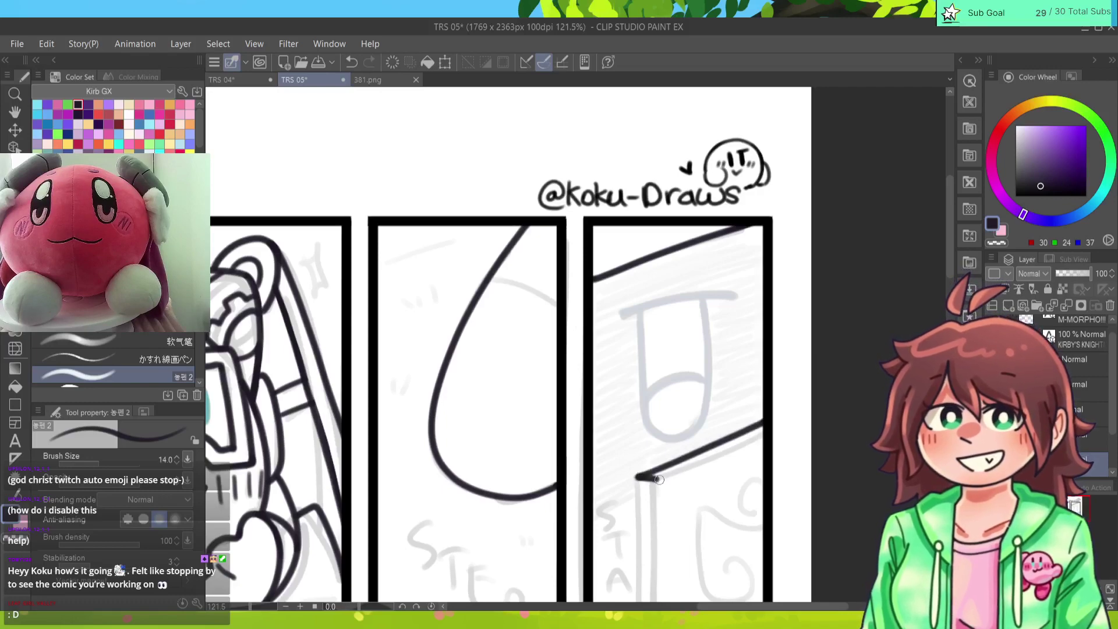
drag(658, 479, 769, 435)
mouse_move(658, 472)
mouse_down()
mouse_move(588, 344)
mouse_move(702, 292)
mouse_up()
key(ctrl+z)
key(ctrl+z)
drag(583, 352, 691, 306)
Step: Ink the slab's outer vertical edge down to its short bottom corner in the top row's fourth panel
drag(565, 355, 568, 533)
key(ctrl+z)
key(ctrl+z)
key(ctrl+z)
drag(566, 349, 571, 527)
key(ctrl+z)
key(ctrl+z)
key(ctrl+z)
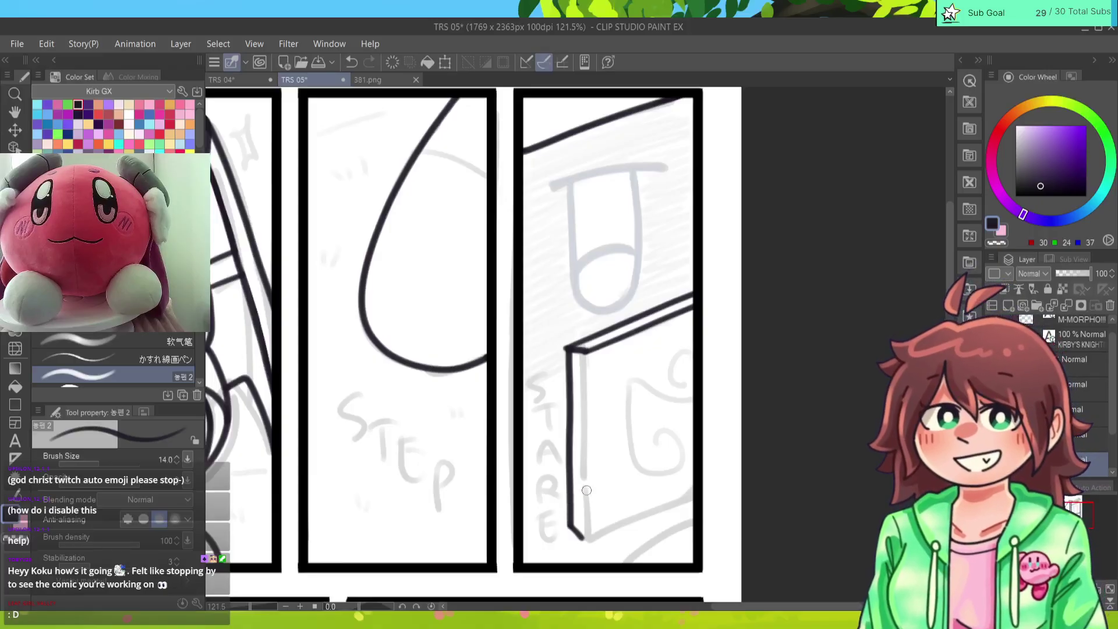
Step: Ink the slab's inner vertical edge and slanted lower edge, and erase the end that crosses the panel border
mouse_move(584, 354)
mouse_down()
mouse_move(585, 535)
mouse_move(702, 488)
mouse_up()
key(ctrl+z)
drag(588, 541, 690, 499)
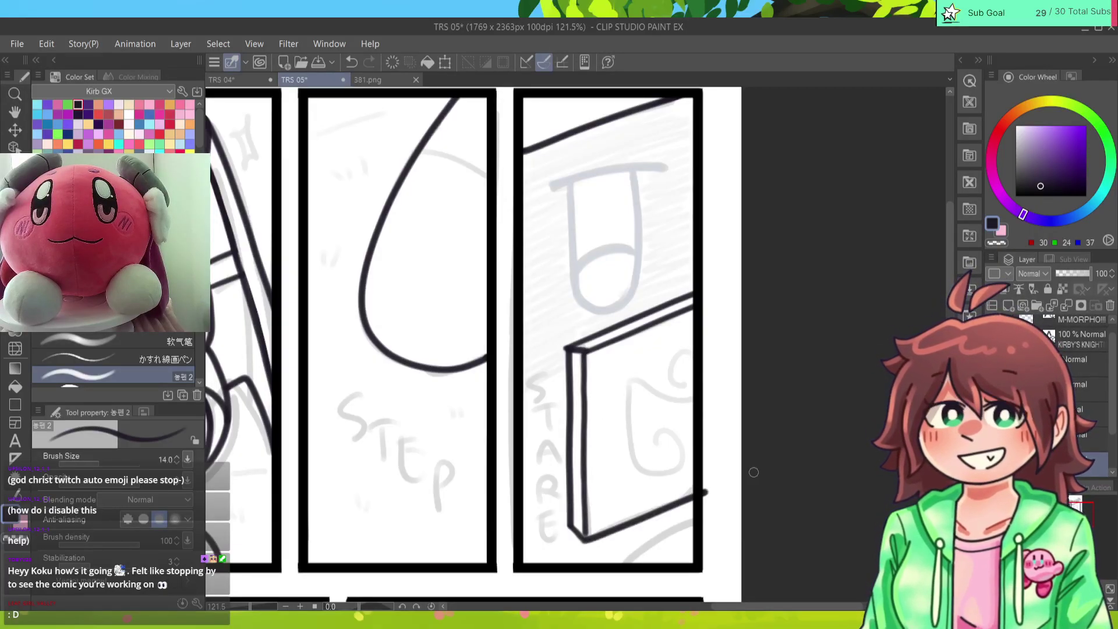
scroll(580, 348, down, 6)
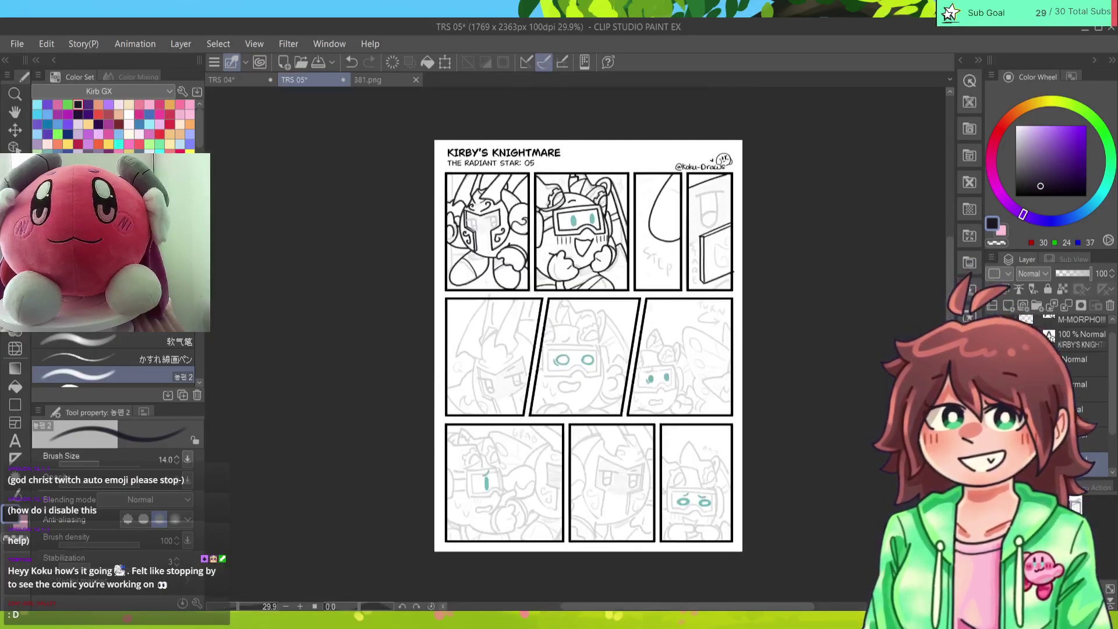
scroll(578, 346, up, 2)
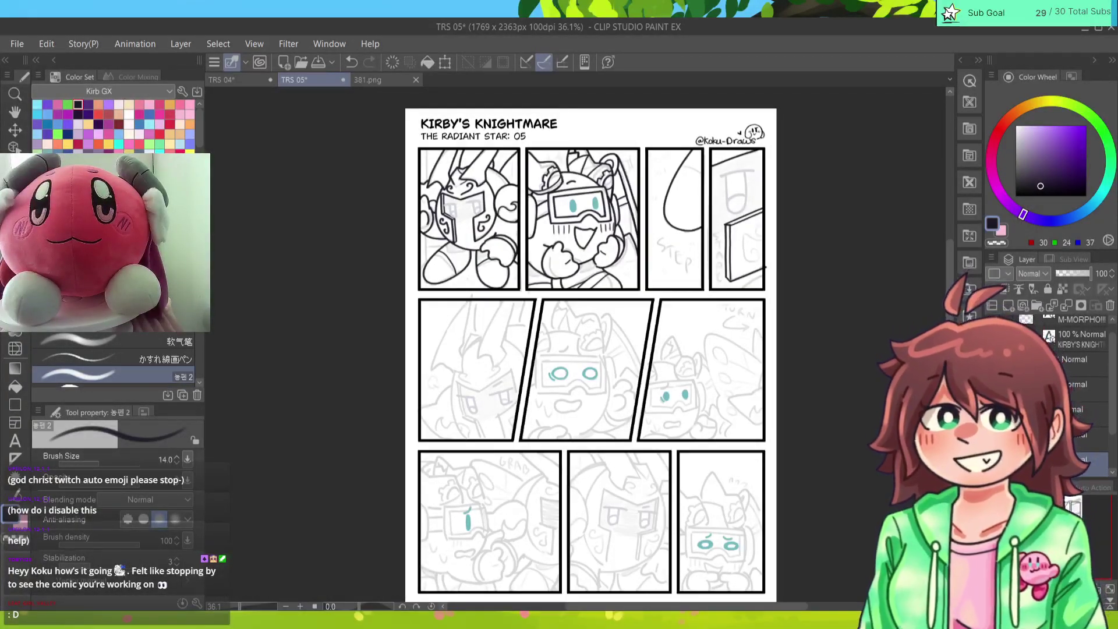
scroll(577, 355, up, 6)
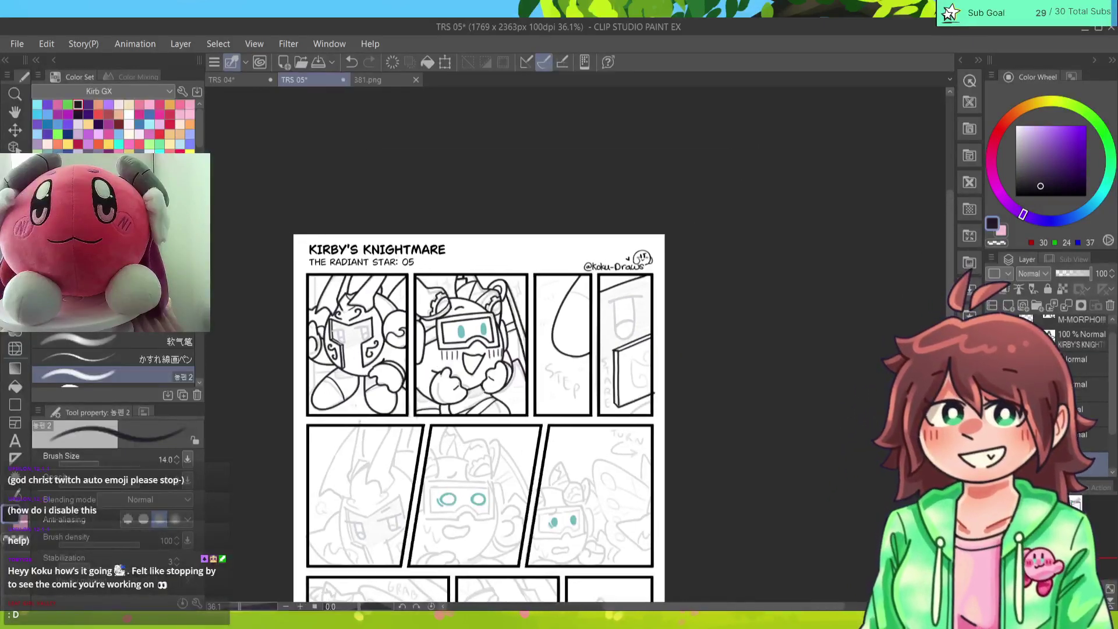
scroll(576, 344, up, 3)
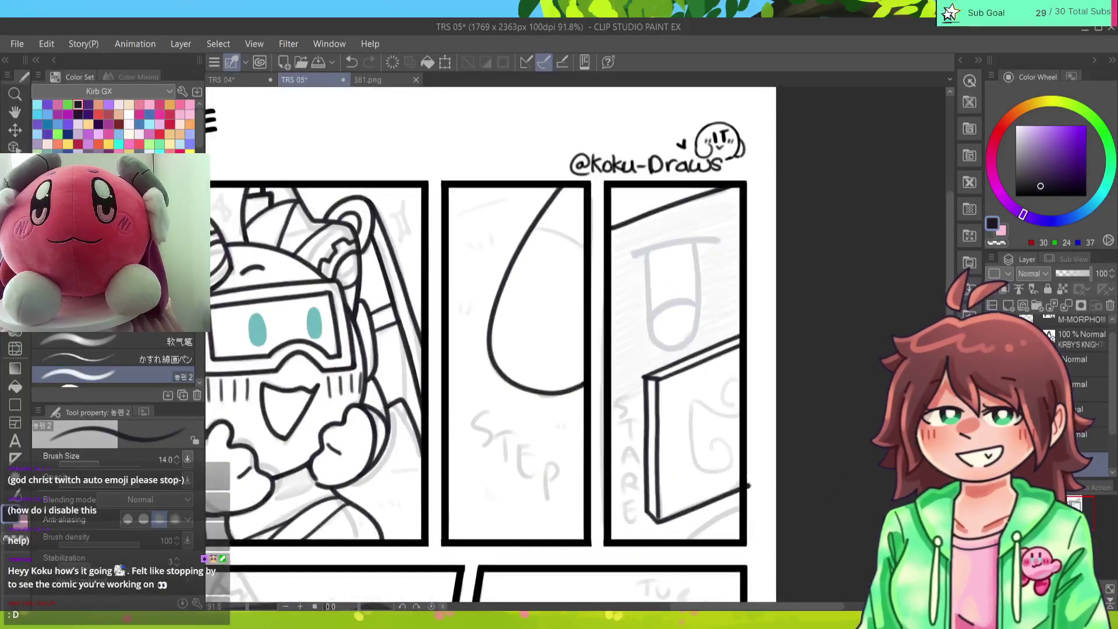
key(e)
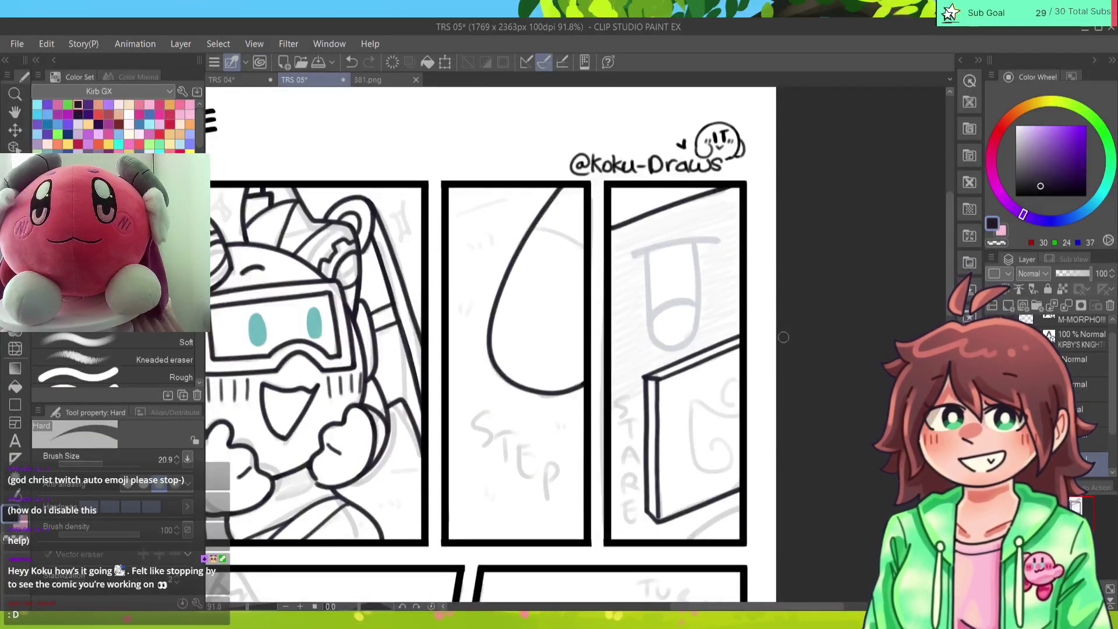
key(p)
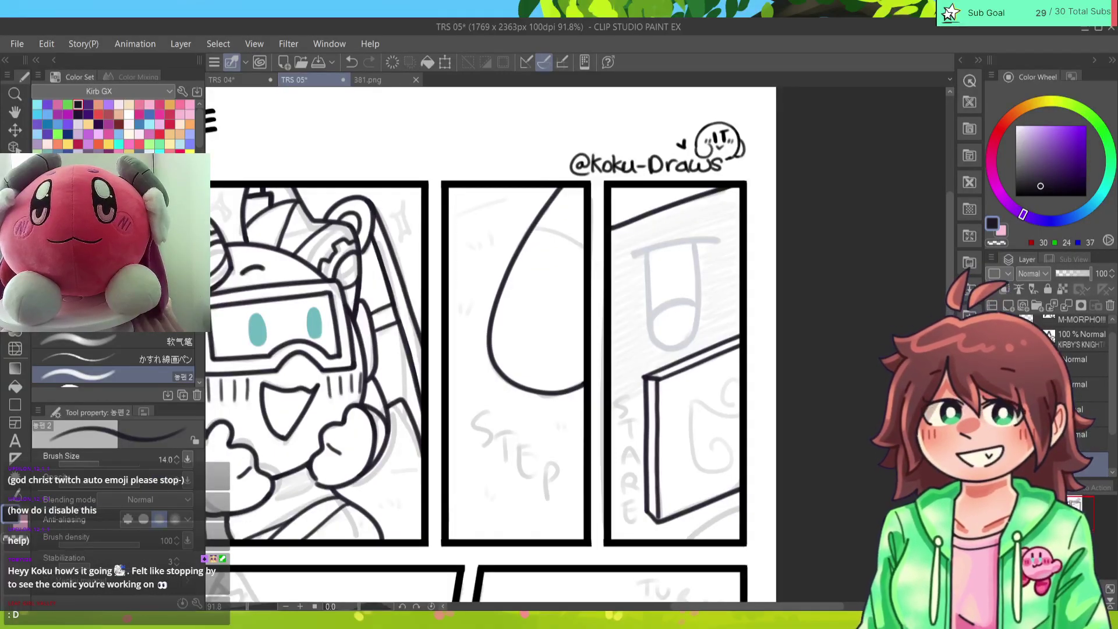
Step: Ink the small curl and the large pointed swirl on the slab's front face
mouse_move(693, 405)
mouse_down()
mouse_move(740, 423)
mouse_move(739, 411)
mouse_move(728, 417)
mouse_move(745, 417)
mouse_move(739, 402)
mouse_move(725, 386)
mouse_move(731, 402)
mouse_move(694, 405)
mouse_move(722, 444)
mouse_up()
key(ctrl+z)
key(ctrl+z)
key(ctrl+z)
mouse_move(691, 402)
mouse_down()
mouse_move(703, 468)
mouse_move(724, 445)
mouse_up()
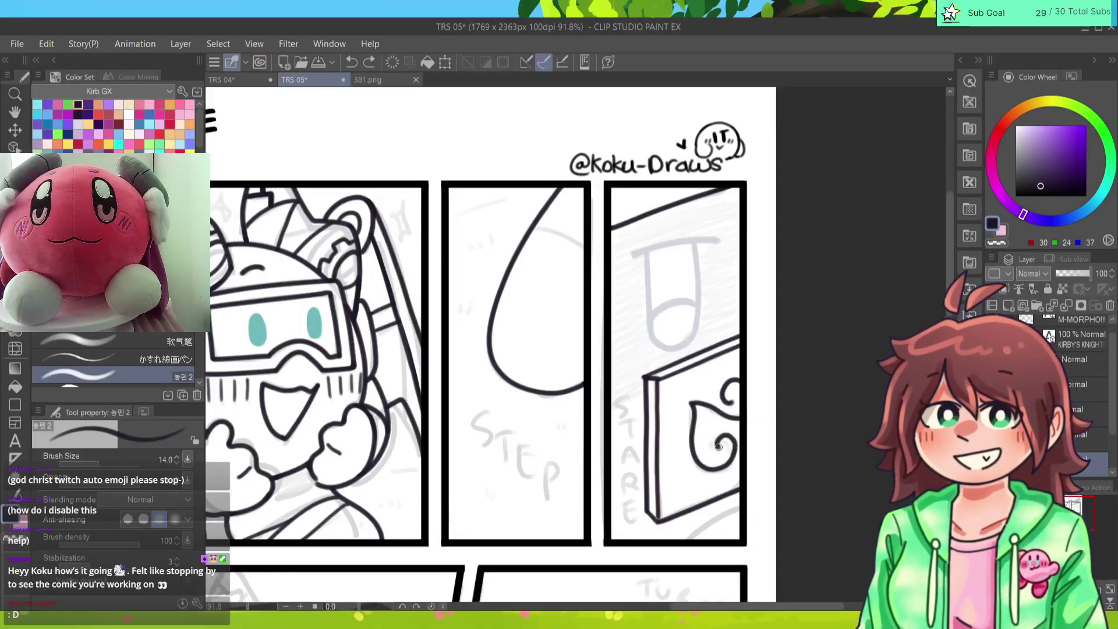
Step: Redraw the large swirl on the slab's front face as one smooth curve ending in a spiral
key(ctrl+z)
mouse_move(691, 401)
mouse_down()
mouse_move(692, 435)
mouse_move(726, 444)
mouse_up()
key(ctrl+z)
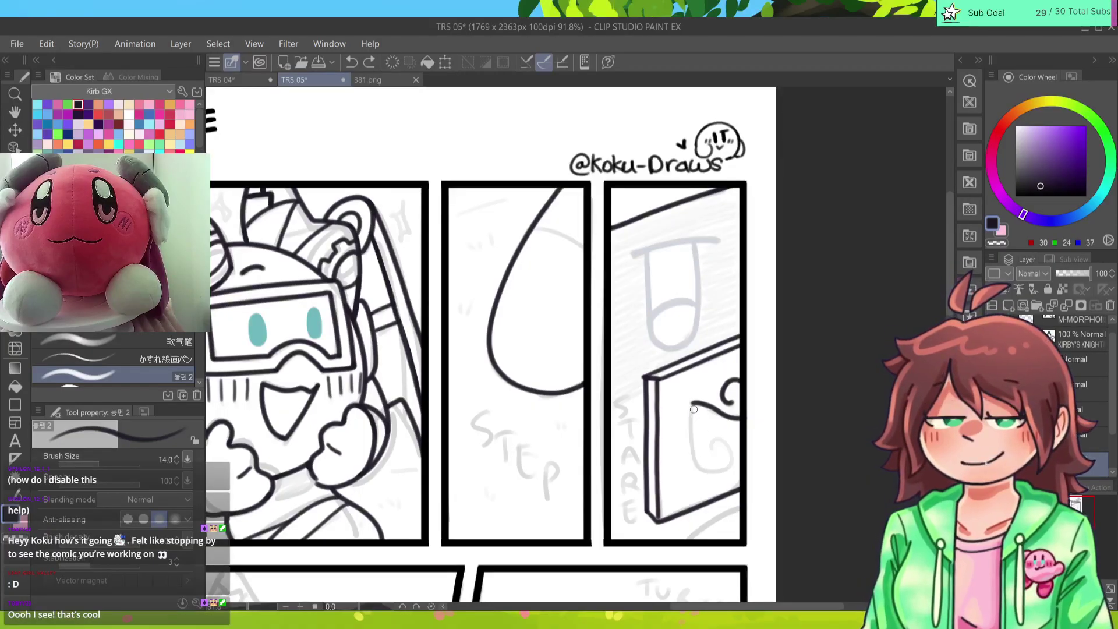
mouse_move(691, 401)
mouse_down()
mouse_move(707, 475)
mouse_move(724, 445)
mouse_up()
key(ctrl+z)
mouse_move(691, 402)
mouse_down()
mouse_move(706, 472)
mouse_move(717, 449)
mouse_up()
key(ctrl+z)
mouse_move(691, 402)
mouse_down()
mouse_move(691, 429)
mouse_move(725, 454)
mouse_up()
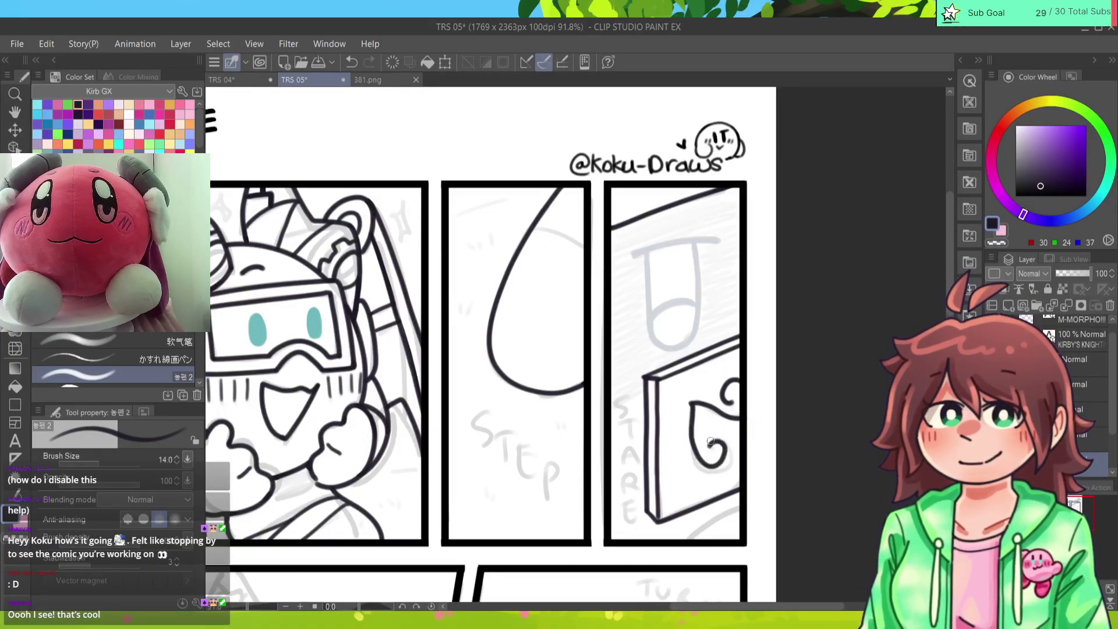
key(ctrl+z)
mouse_move(691, 402)
mouse_down()
mouse_move(691, 472)
mouse_move(724, 447)
mouse_move(694, 459)
mouse_move(715, 450)
mouse_up()
key(ctrl+z)
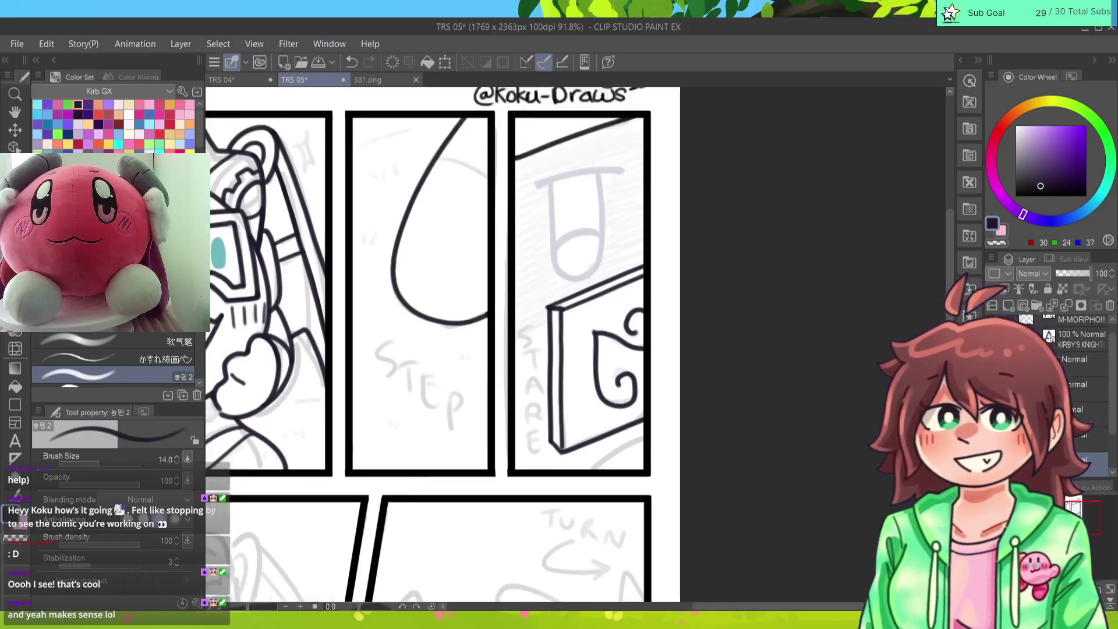
scroll(593, 319, up, 3)
key(ctrl+z)
mouse_move(617, 324)
mouse_down()
mouse_move(666, 467)
mouse_move(686, 402)
mouse_move(665, 427)
mouse_up()
scroll(582, 291, down, 5)
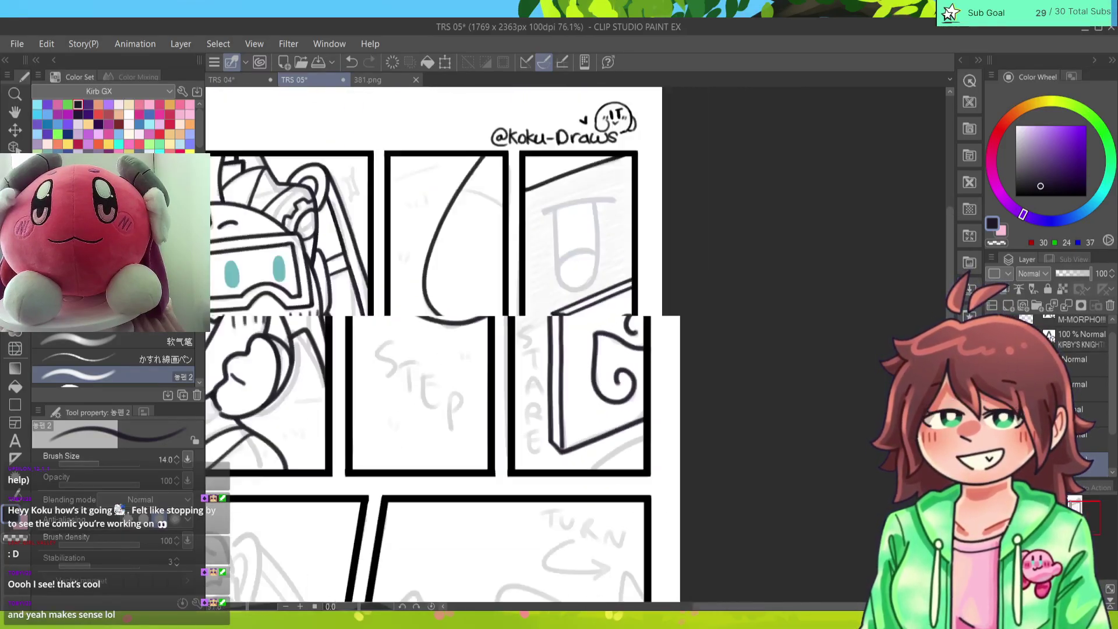
scroll(583, 233, up, 4)
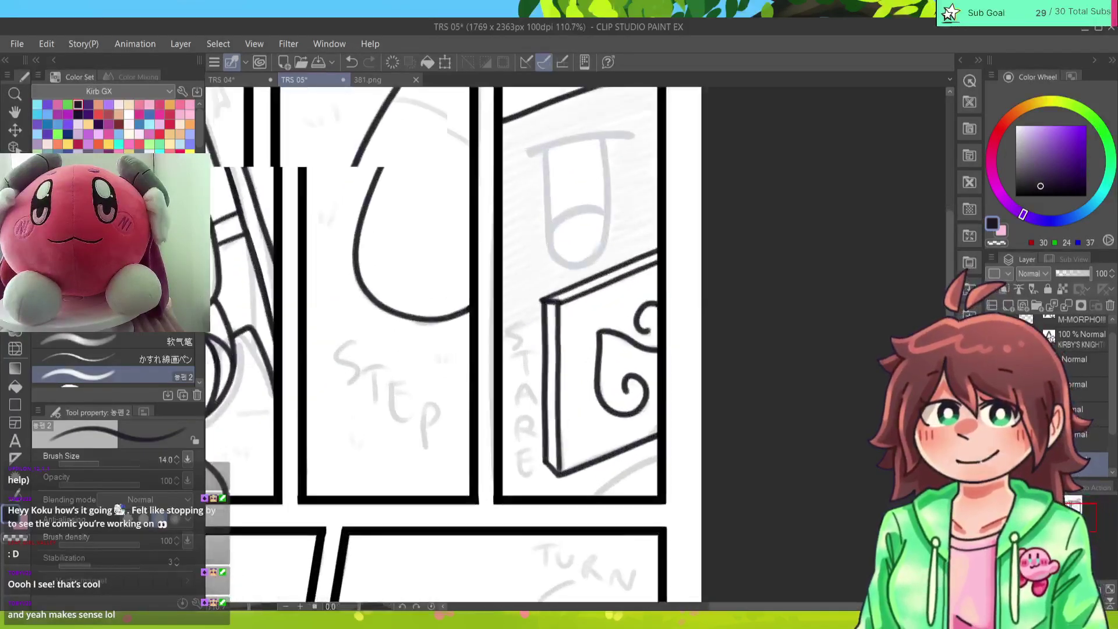
Step: Ink the curved line in the fourth panel's lower corner and erase the end that crosses the panel border
mouse_move(593, 483)
mouse_down()
mouse_move(663, 445)
mouse_move(644, 397)
mouse_up()
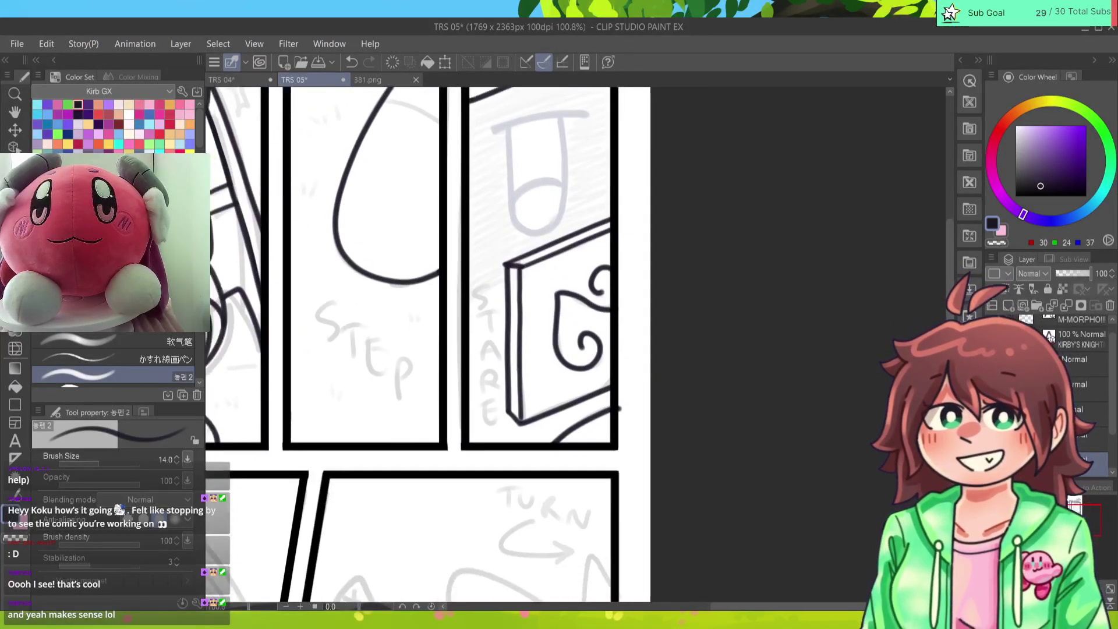
key(e)
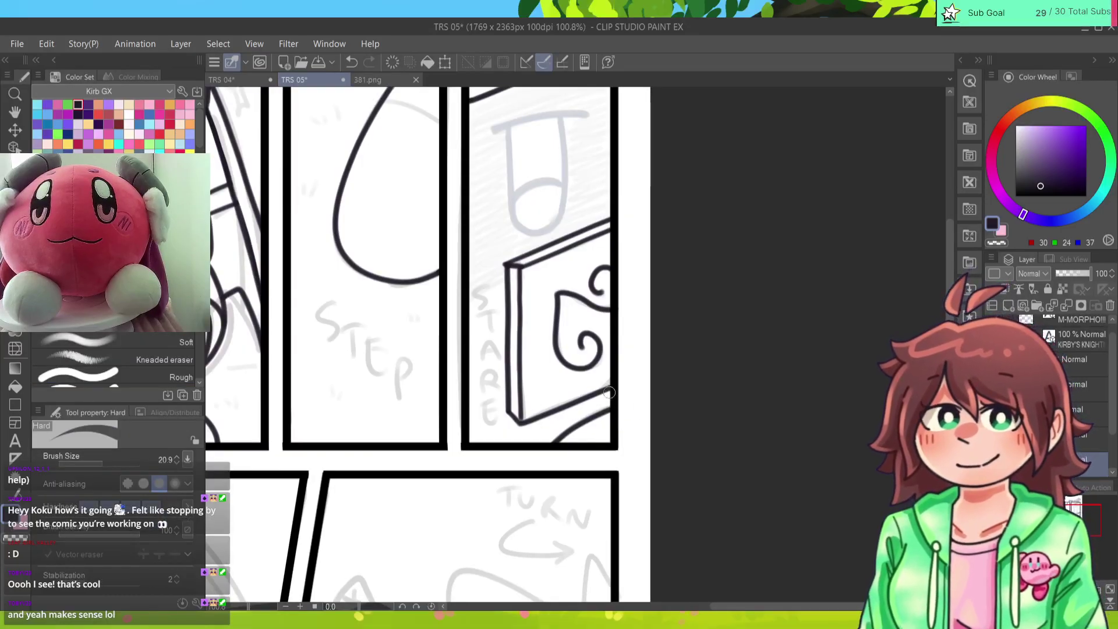
key(p)
Step: Ink the long curved side of the helmeted character's head in the middle row's first panel
drag(608, 394, 785, 423)
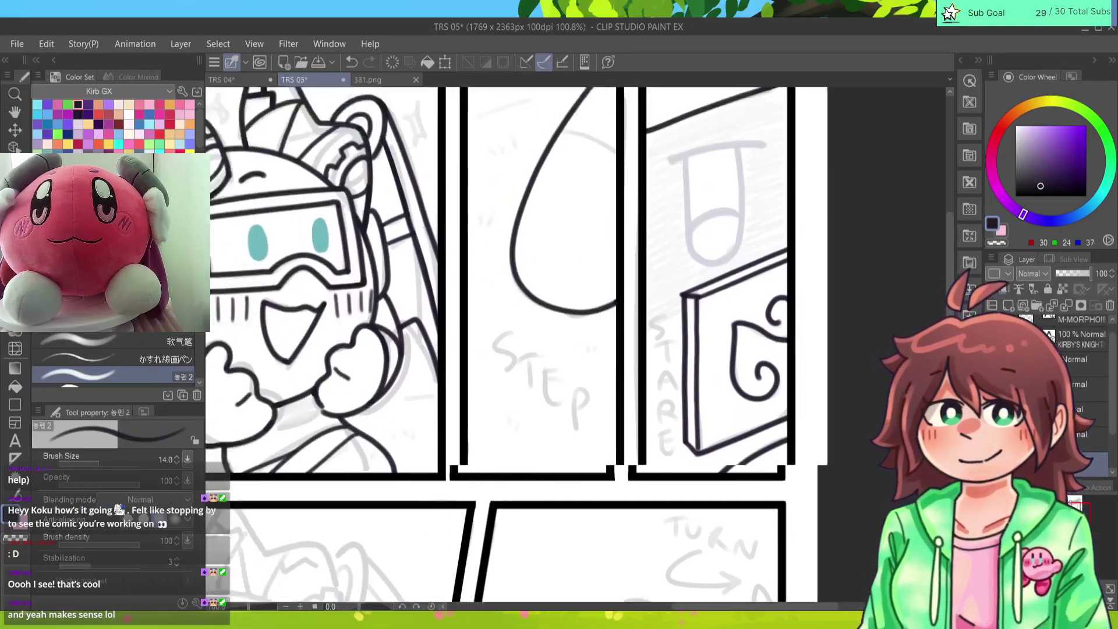
scroll(516, 345, up, 3)
scroll(516, 345, down, 8)
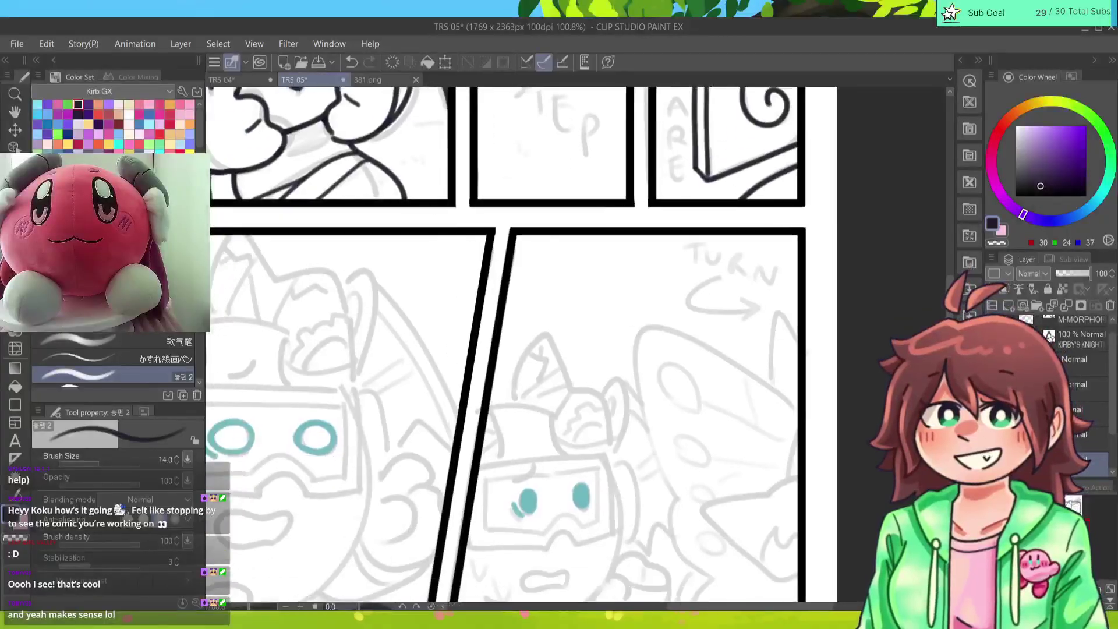
scroll(576, 343, left, 8)
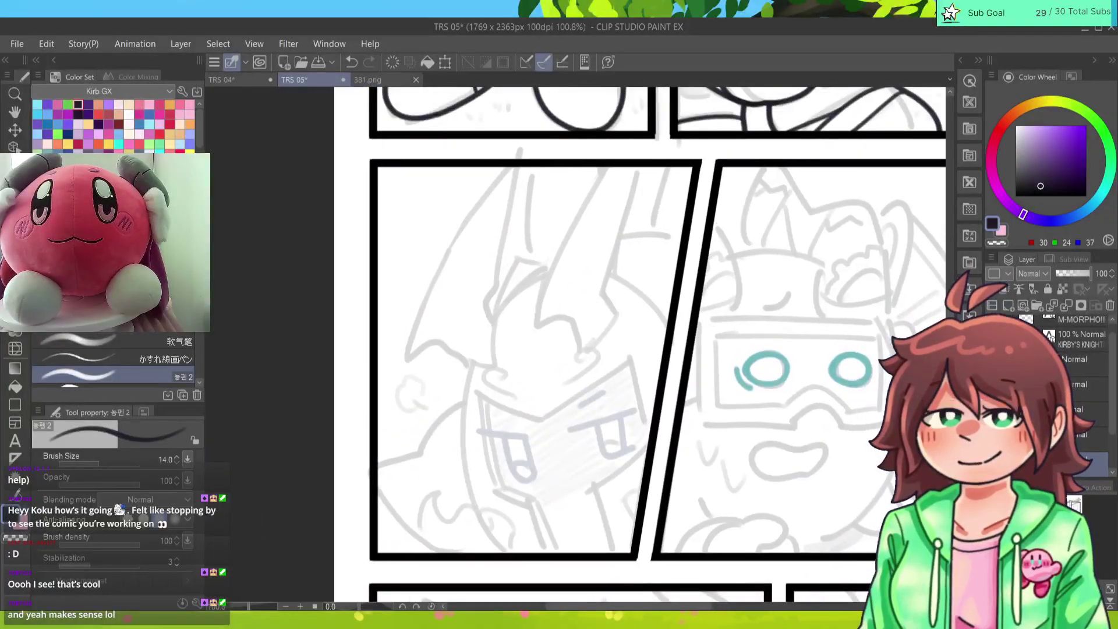
scroll(582, 344, up, 2)
scroll(583, 344, down, 2)
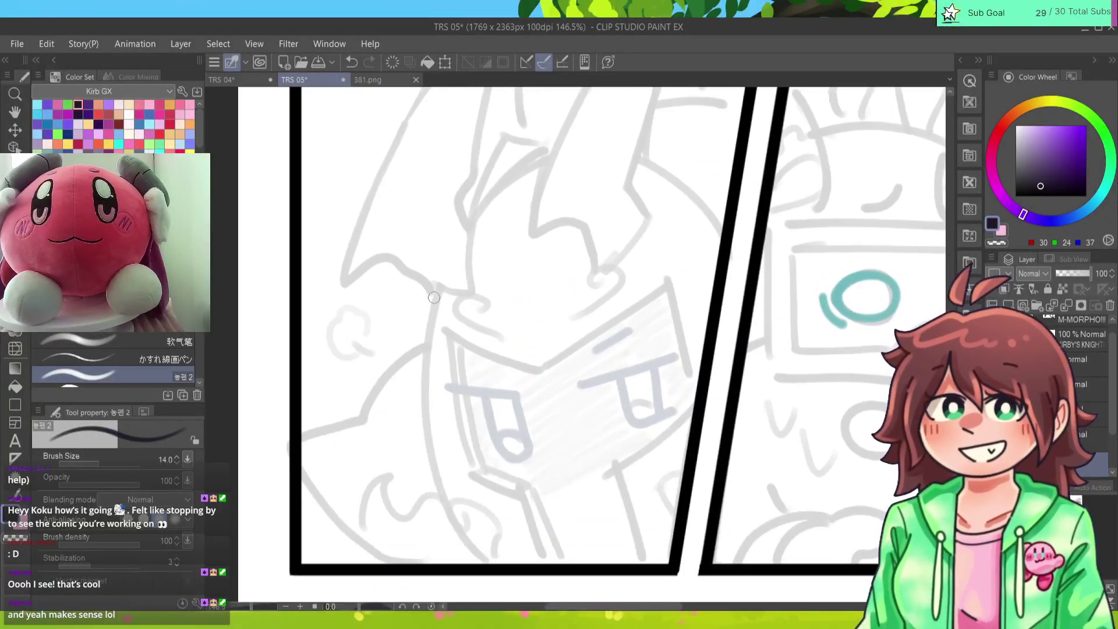
mouse_move(434, 297)
mouse_down()
mouse_move(425, 411)
mouse_move(493, 548)
mouse_move(423, 426)
mouse_move(494, 577)
mouse_up()
key(ctrl+z)
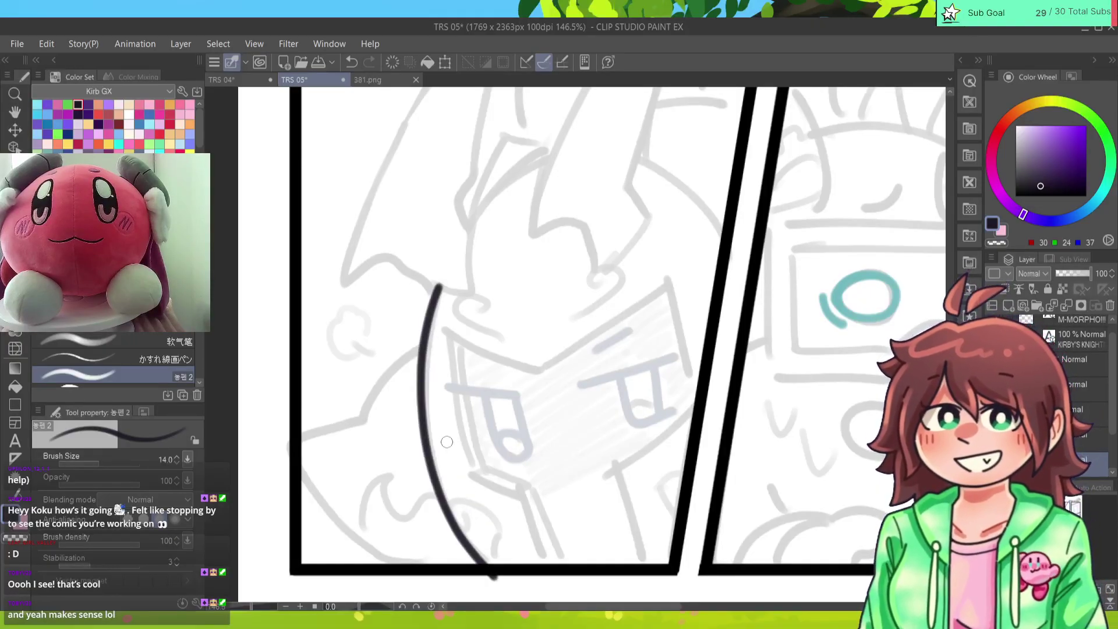
key(ctrl+z)
mouse_move(440, 286)
mouse_down()
mouse_move(435, 464)
mouse_move(496, 577)
mouse_up()
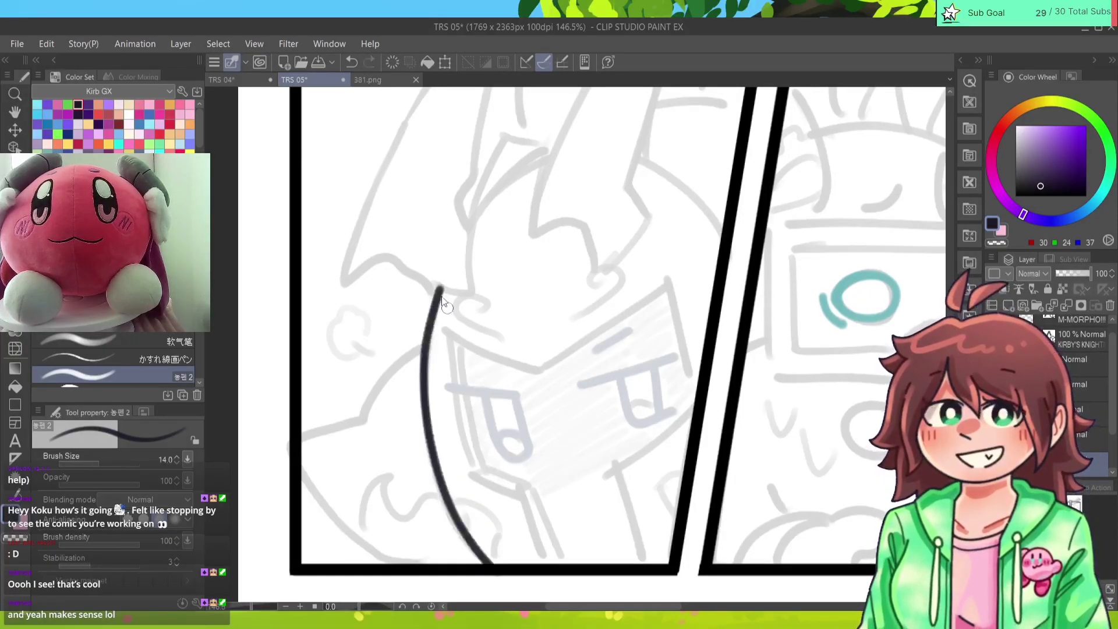
key(ctrl+z)
mouse_move(440, 286)
mouse_down()
mouse_move(428, 336)
mouse_move(507, 573)
mouse_up()
Step: Ink the pointed shape's outline beside the head curve and erase the curve's overshoot at the panel's lower border
mouse_move(424, 346)
mouse_down()
mouse_move(368, 420)
mouse_move(302, 441)
mouse_up()
key(ctrl+z)
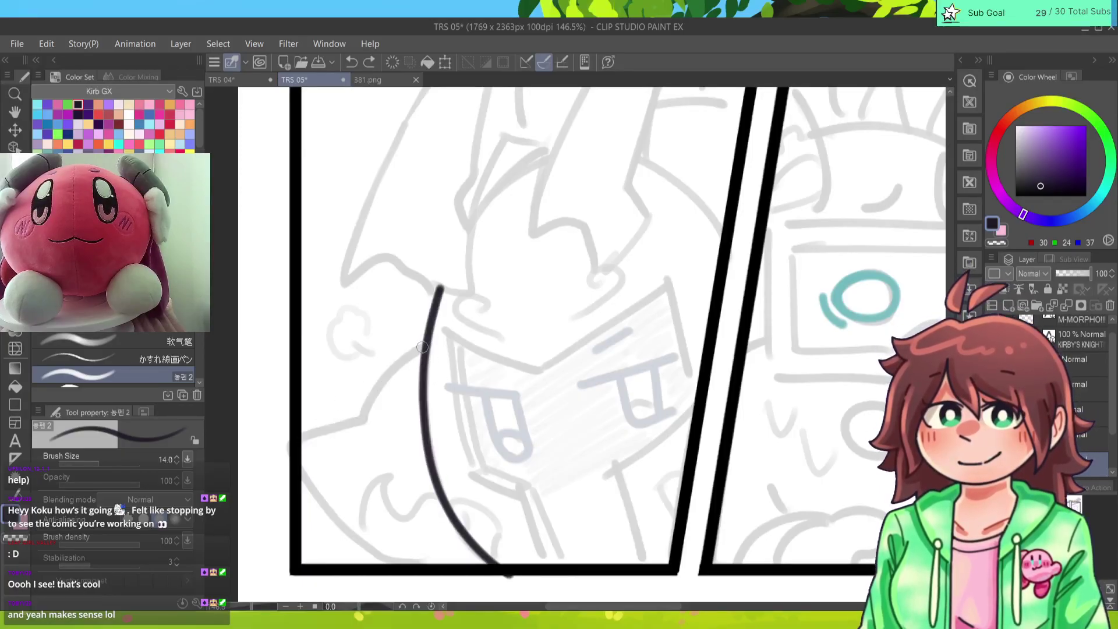
mouse_move(424, 346)
mouse_down()
mouse_move(365, 420)
mouse_move(297, 440)
mouse_move(339, 529)
mouse_move(425, 571)
mouse_up()
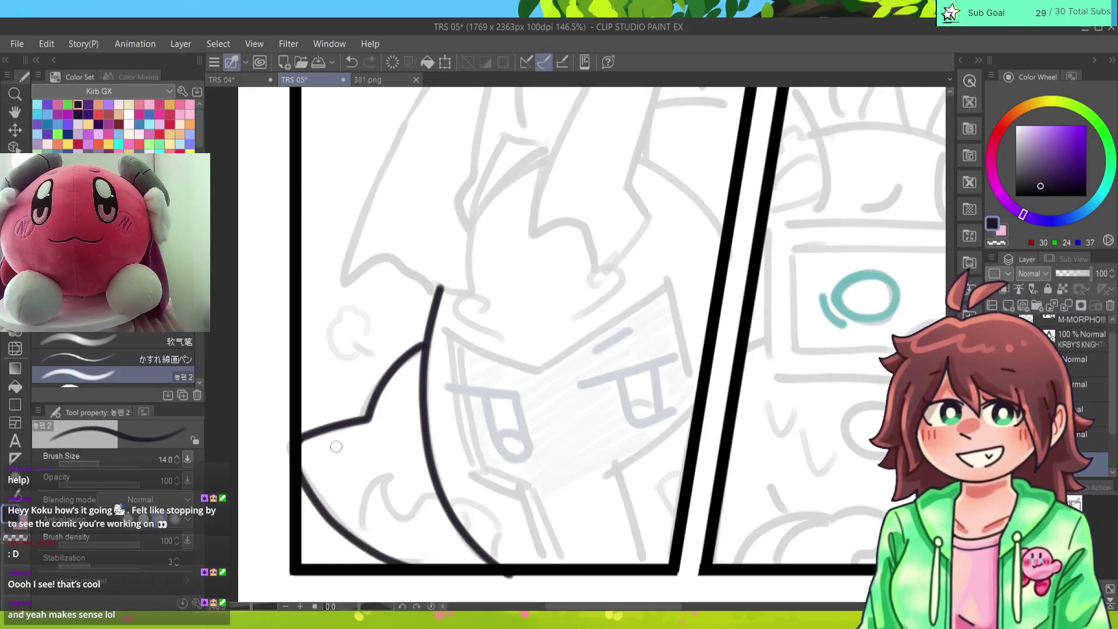
key(ctrl+z)
mouse_move(302, 463)
mouse_down()
mouse_move(300, 475)
mouse_move(417, 551)
mouse_up()
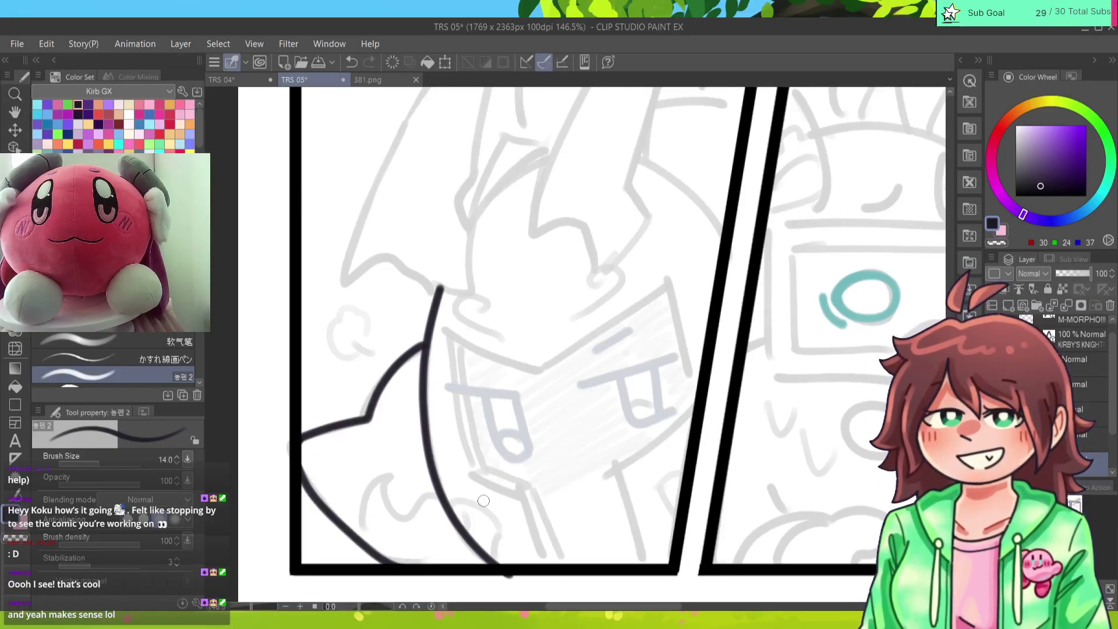
key(e)
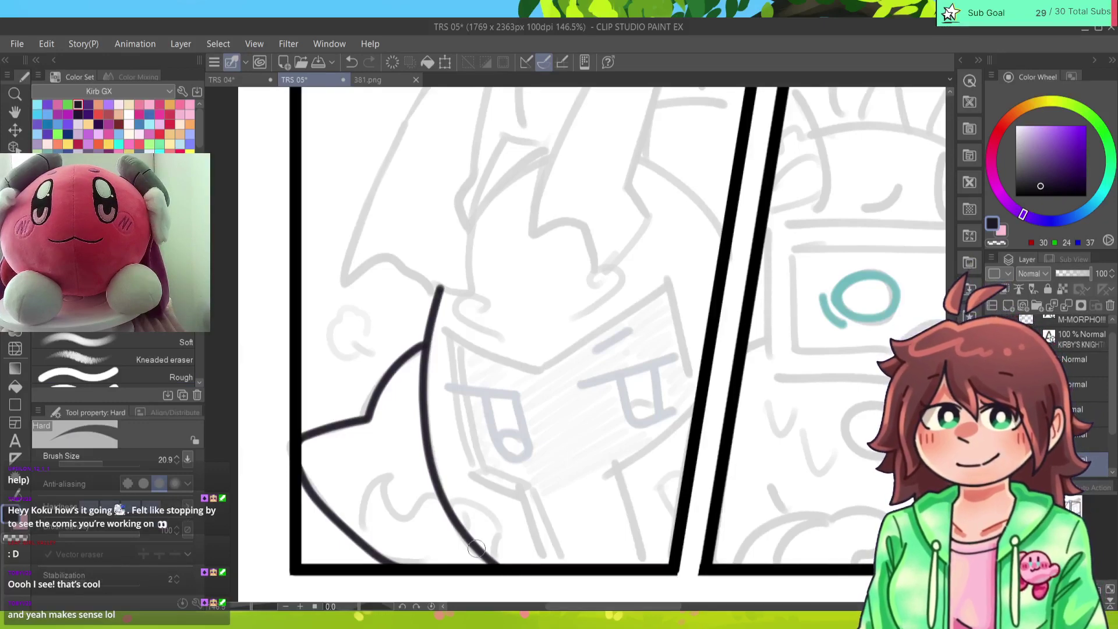
key(p)
Step: Ink the outline of the helmet's tall left horn, from its jagged base to the tip and down its inner side
scroll(578, 348, up, 5)
scroll(579, 349, right, 2)
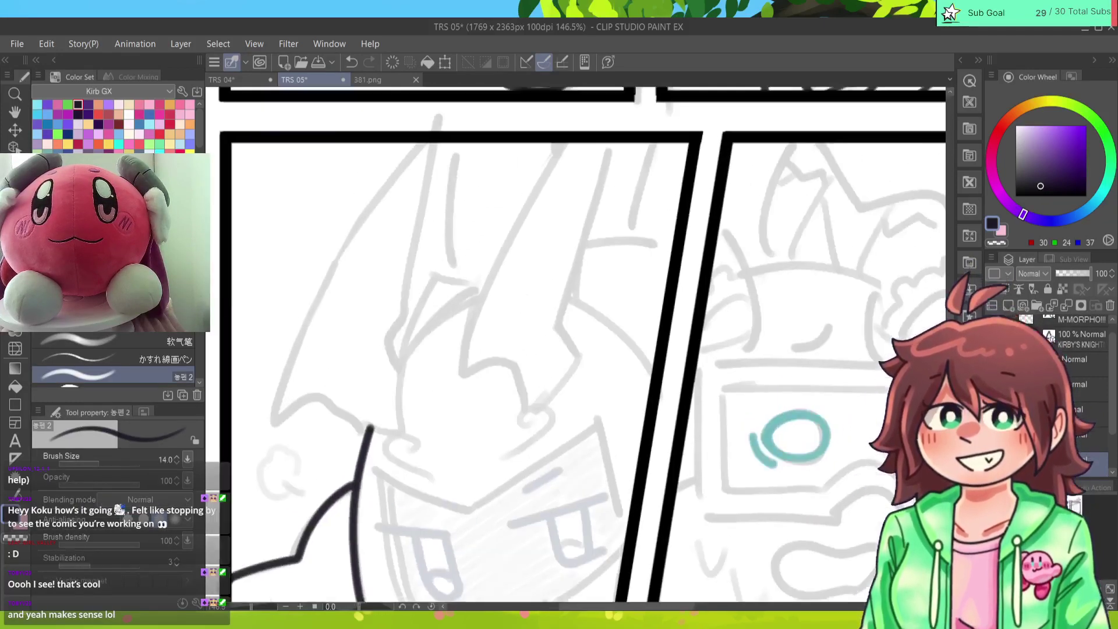
mouse_move(368, 429)
mouse_down()
mouse_move(333, 406)
mouse_move(277, 409)
mouse_move(284, 367)
mouse_move(353, 227)
mouse_move(411, 149)
mouse_move(353, 421)
mouse_move(295, 405)
mouse_move(273, 415)
mouse_move(314, 320)
mouse_move(437, 137)
mouse_up()
key(ctrl+z)
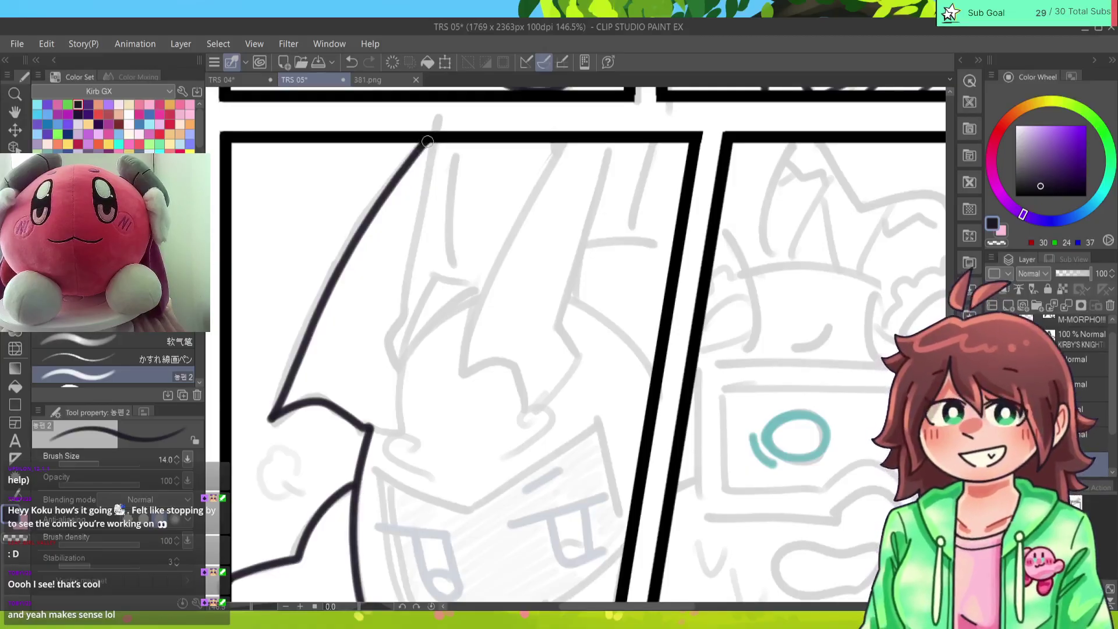
mouse_move(435, 138)
mouse_down()
mouse_move(409, 313)
mouse_move(392, 342)
mouse_move(400, 372)
mouse_up()
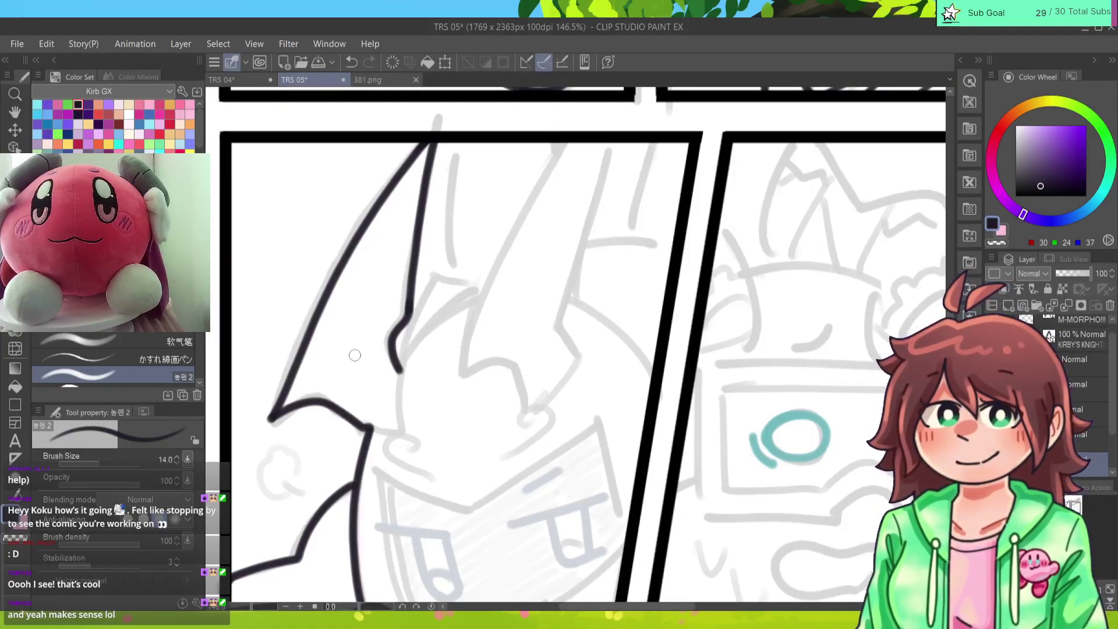
Step: Clean up the horn's base corner and thin its outer edge with the eraser, and re-ink that edge from the tip
key(e)
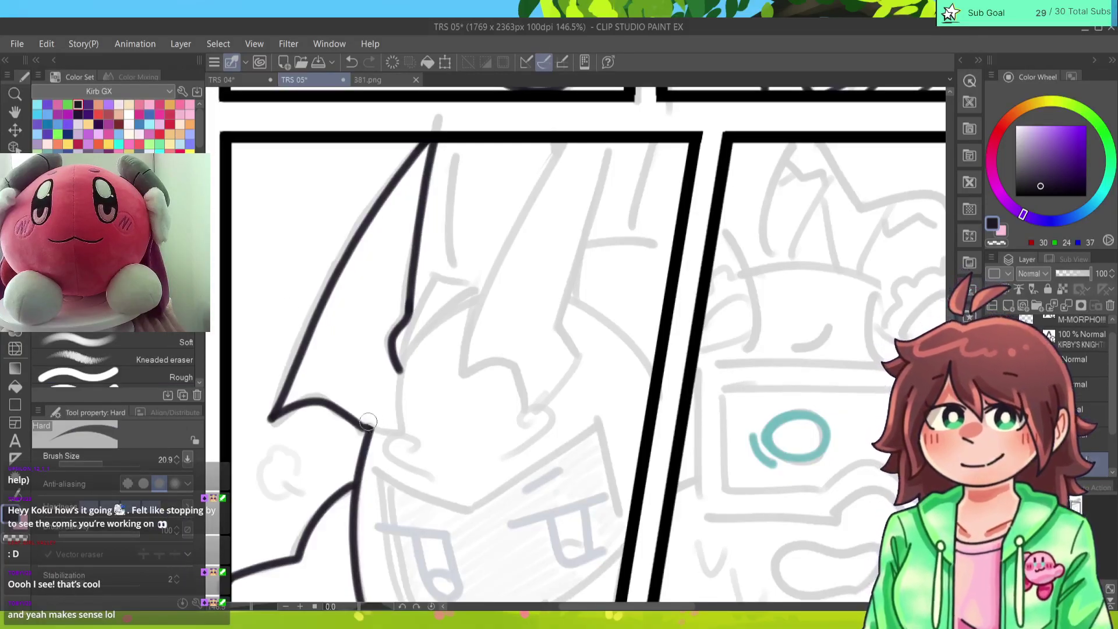
mouse_move(399, 196)
mouse_down()
mouse_move(434, 133)
mouse_move(366, 244)
mouse_up()
drag(438, 130, 346, 281)
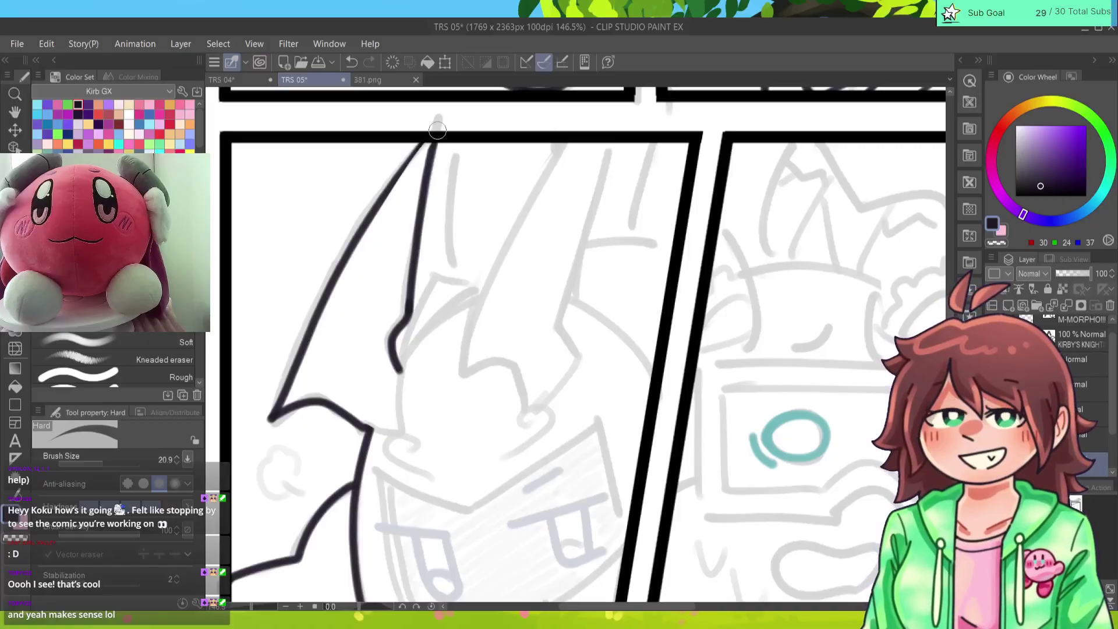
key(p)
drag(429, 137, 327, 281)
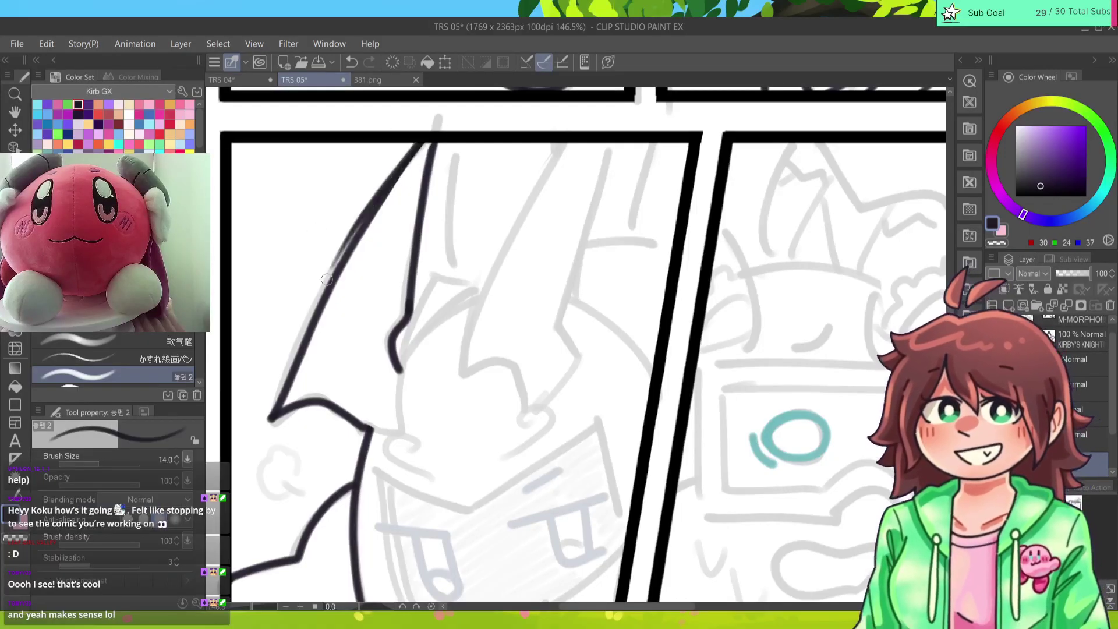
Step: Redo the outer edge of the helmet's tall left horn as a thinner line and tidy its tip at the panel's upper border
key(ctrl+z)
mouse_move(429, 135)
mouse_down()
mouse_move(343, 263)
mouse_move(339, 291)
mouse_up()
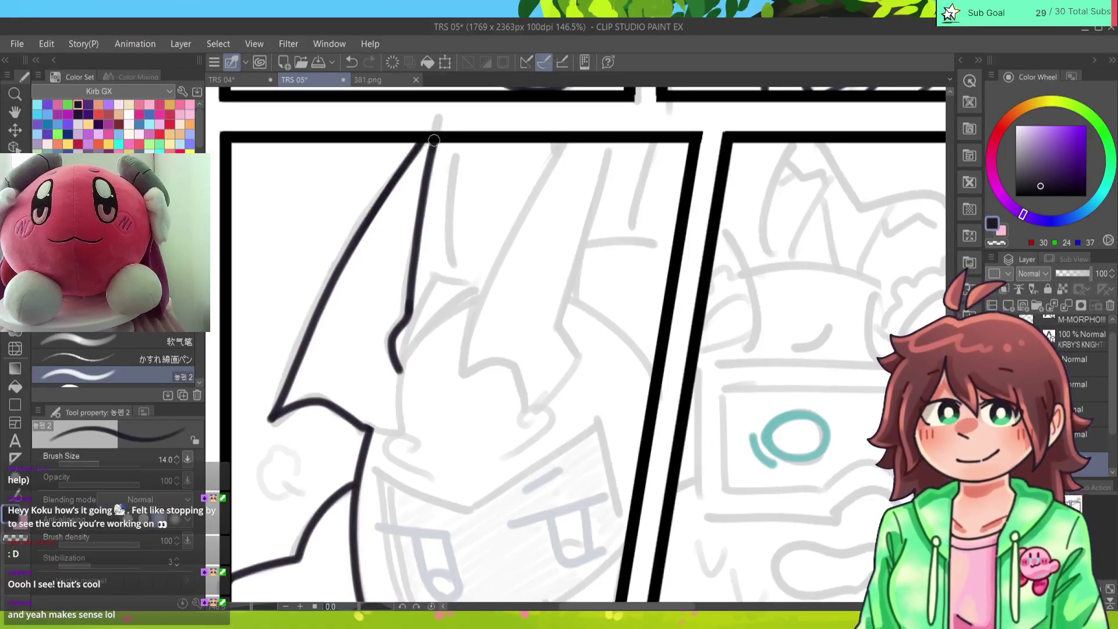
drag(434, 140, 431, 206)
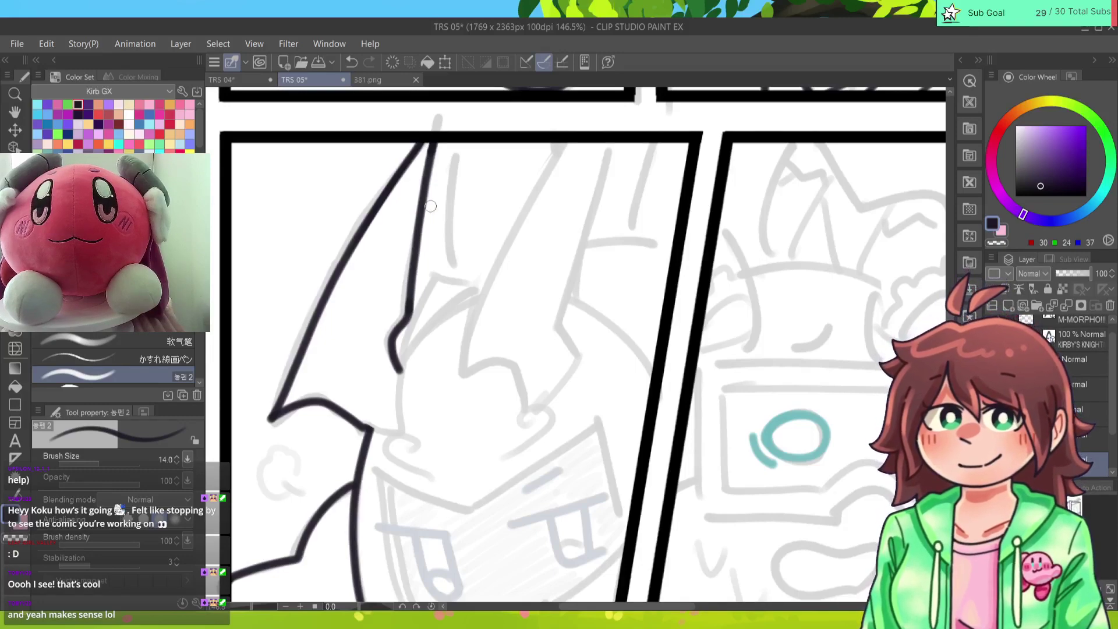
Step: Ink the short edge closing the left horn's base, from its lower corner up to the notch on the inner side
mouse_move(397, 364)
mouse_down()
mouse_move(400, 432)
mouse_move(361, 429)
mouse_move(402, 436)
mouse_move(399, 368)
mouse_up()
key(ctrl+z)
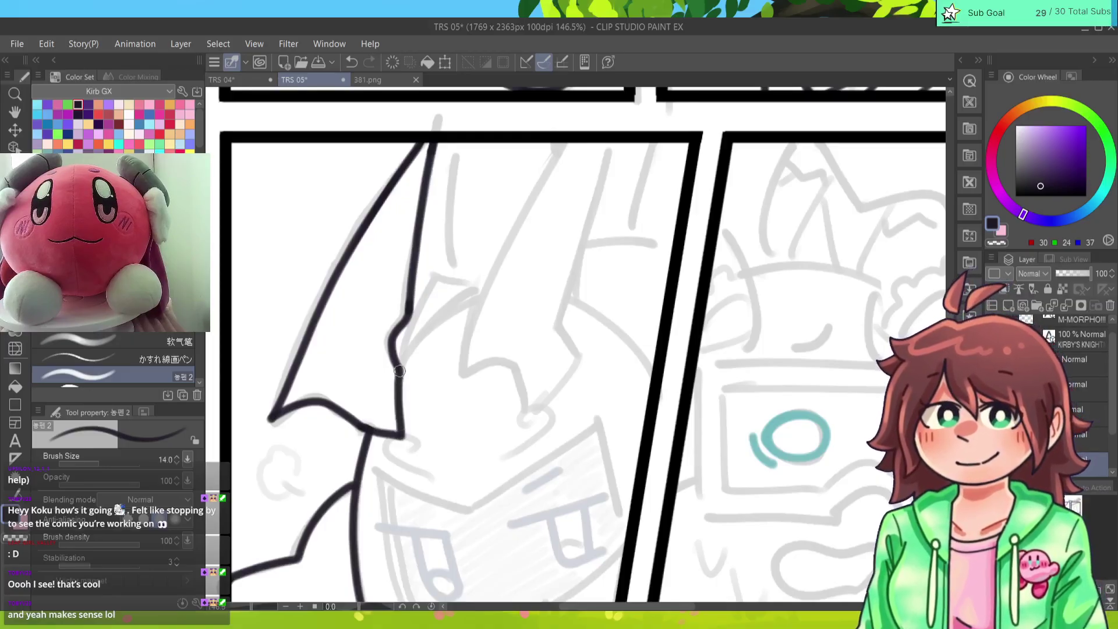
key(ctrl+z)
drag(403, 437, 396, 358)
key(ctrl+z)
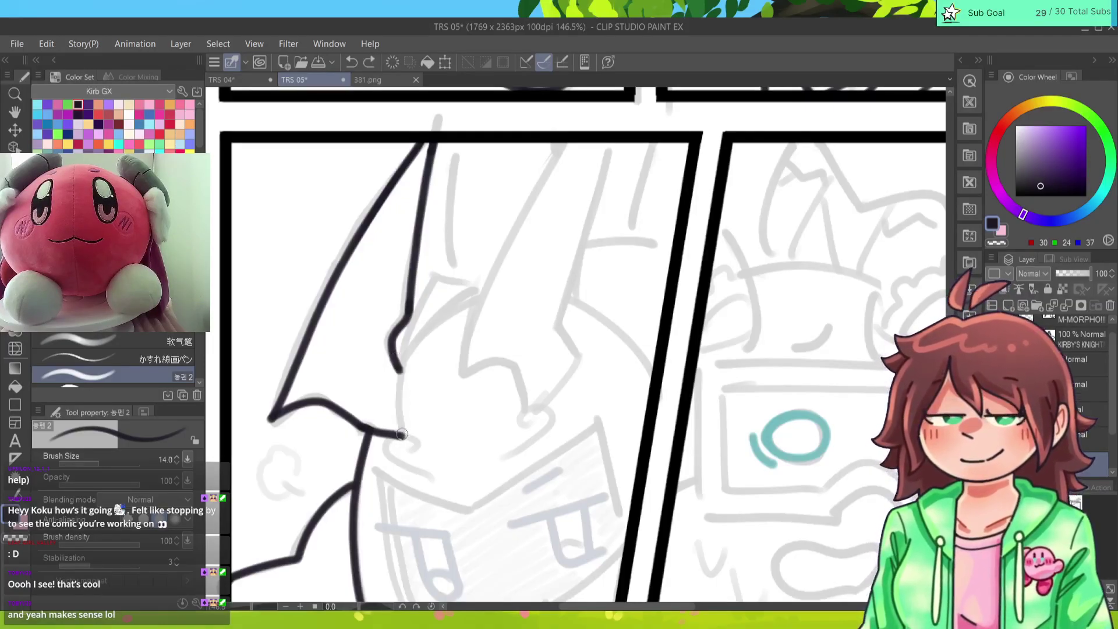
drag(403, 437, 396, 360)
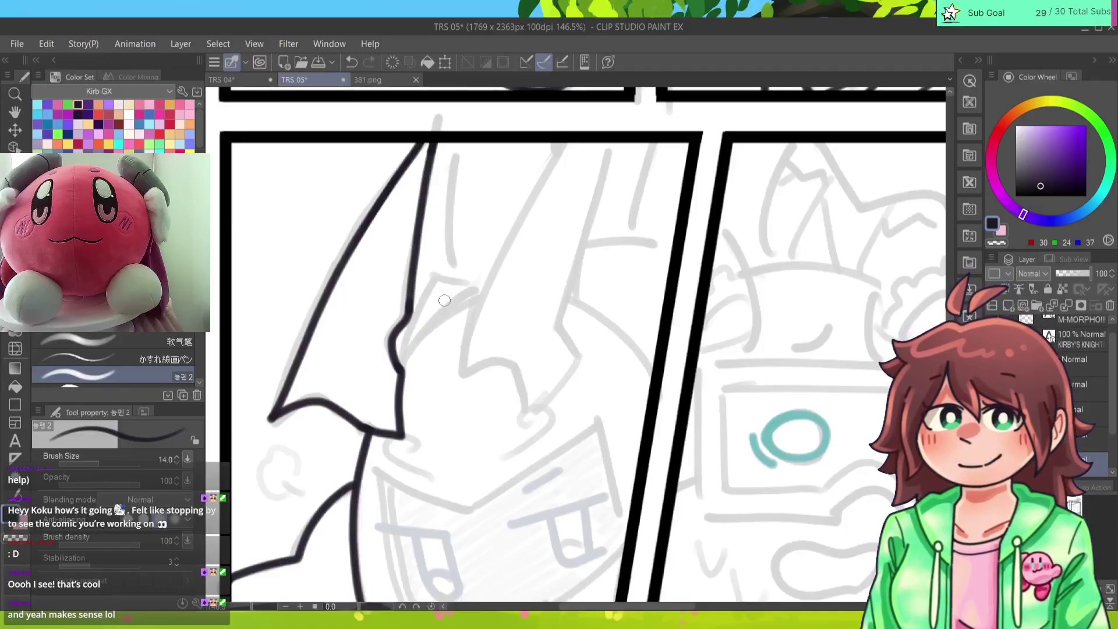
Step: Ink the second horn's long inner side and jagged base, and clean up the base's lower point with the eraser
mouse_move(527, 415)
mouse_down()
mouse_move(522, 384)
mouse_move(491, 368)
mouse_move(462, 373)
mouse_move(472, 329)
mouse_move(562, 139)
mouse_move(605, 173)
mouse_move(595, 207)
mouse_up()
key(ctrl+z)
mouse_move(603, 138)
mouse_down()
mouse_move(561, 334)
mouse_move(571, 385)
mouse_move(524, 416)
mouse_move(586, 357)
mouse_move(563, 317)
mouse_up()
key(ctrl+z)
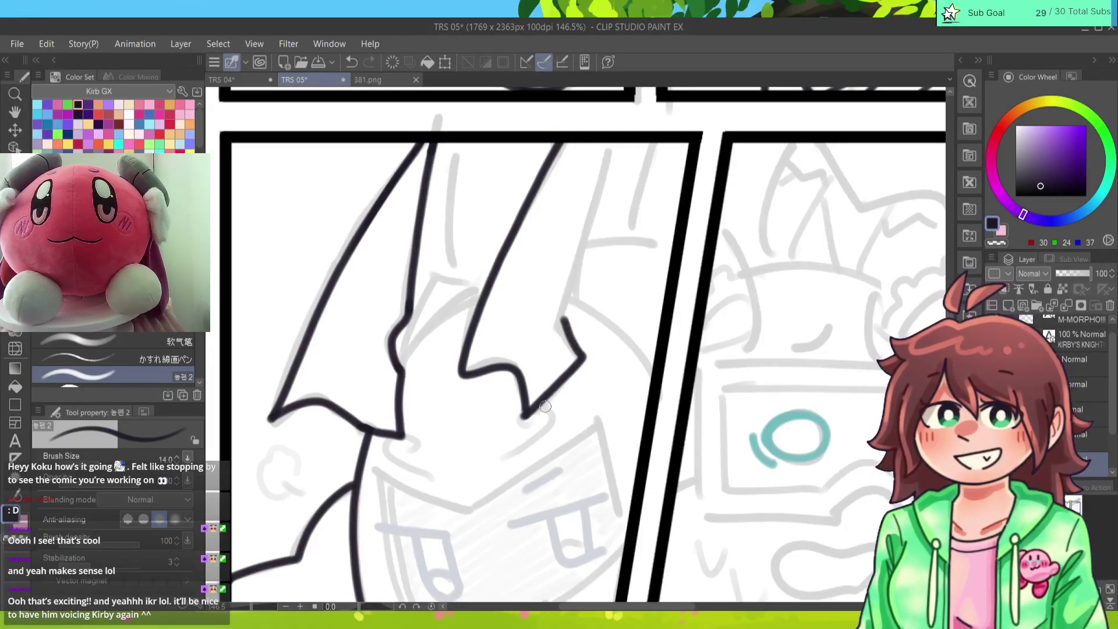
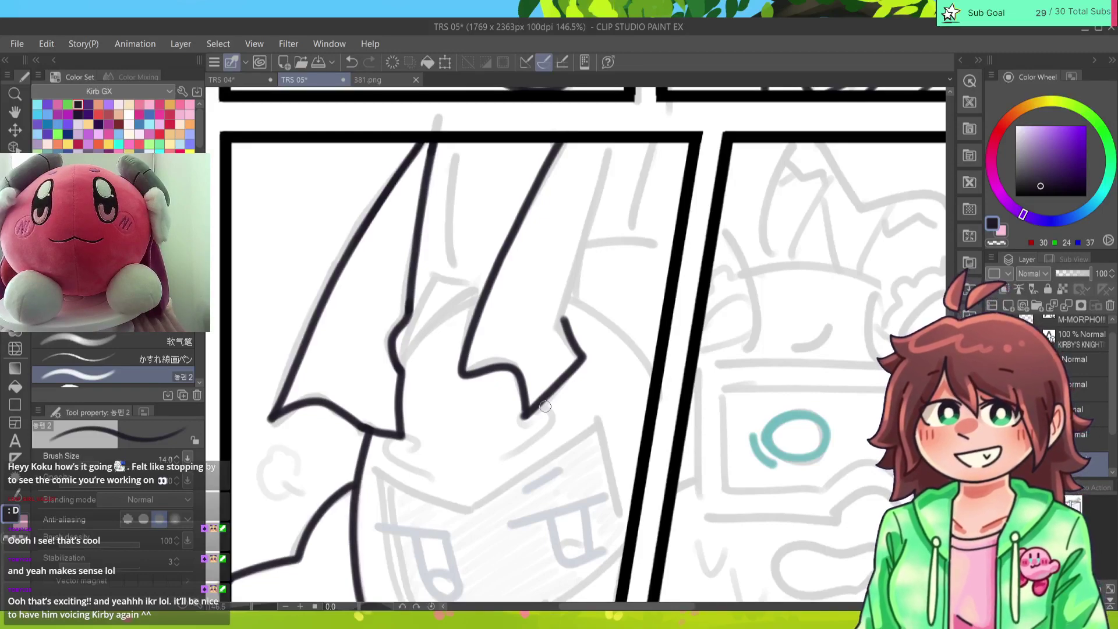
key(e)
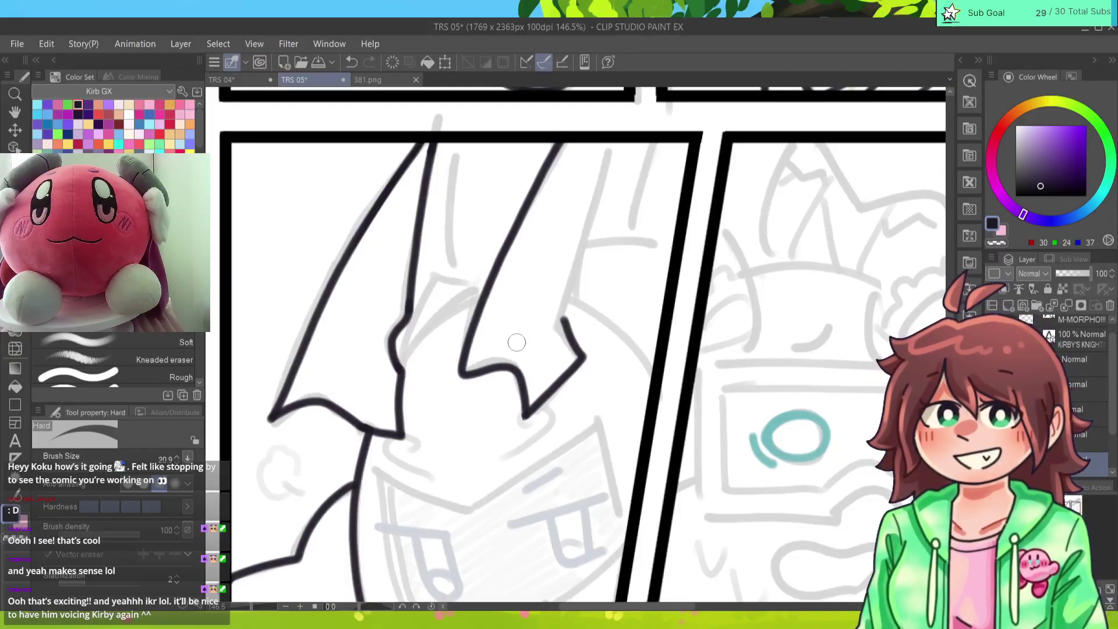
key(p)
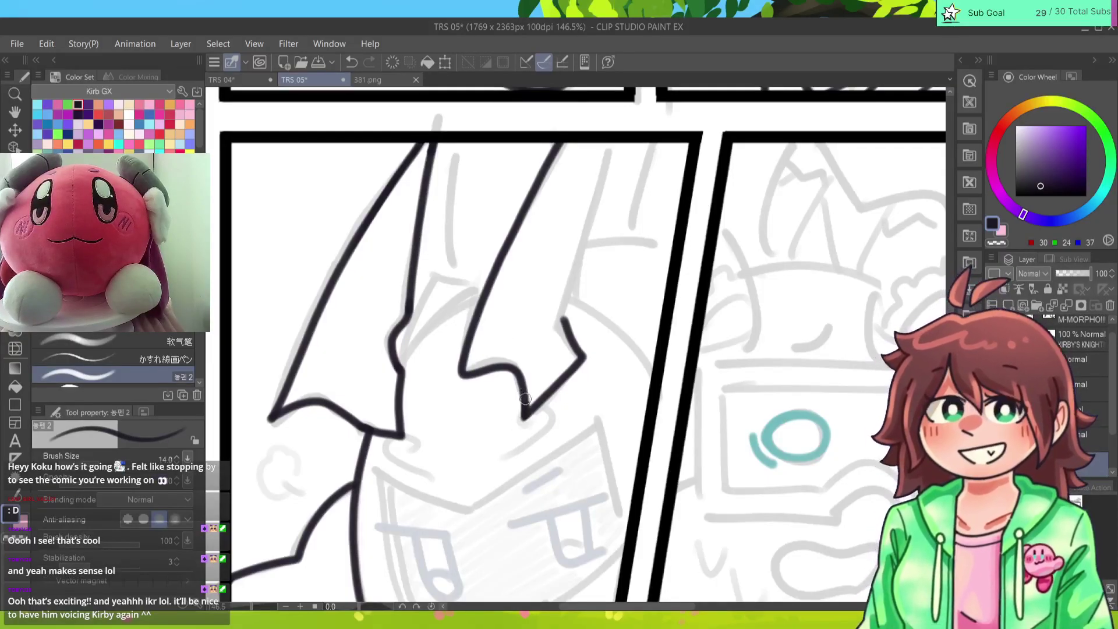
Step: Ink the second horn's outer side from the notch above its base to the panel's upper border, redoing it until smooth
drag(565, 323, 615, 138)
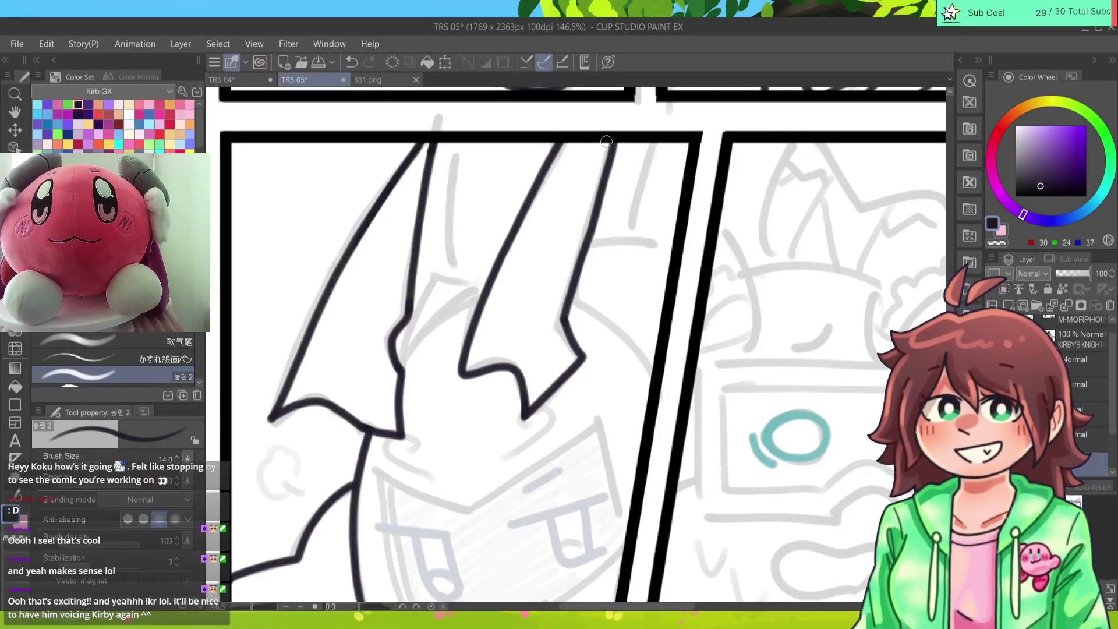
key(ctrl+z)
drag(564, 324, 609, 143)
key(ctrl+z)
drag(561, 322, 605, 171)
key(ctrl+z)
drag(562, 322, 610, 144)
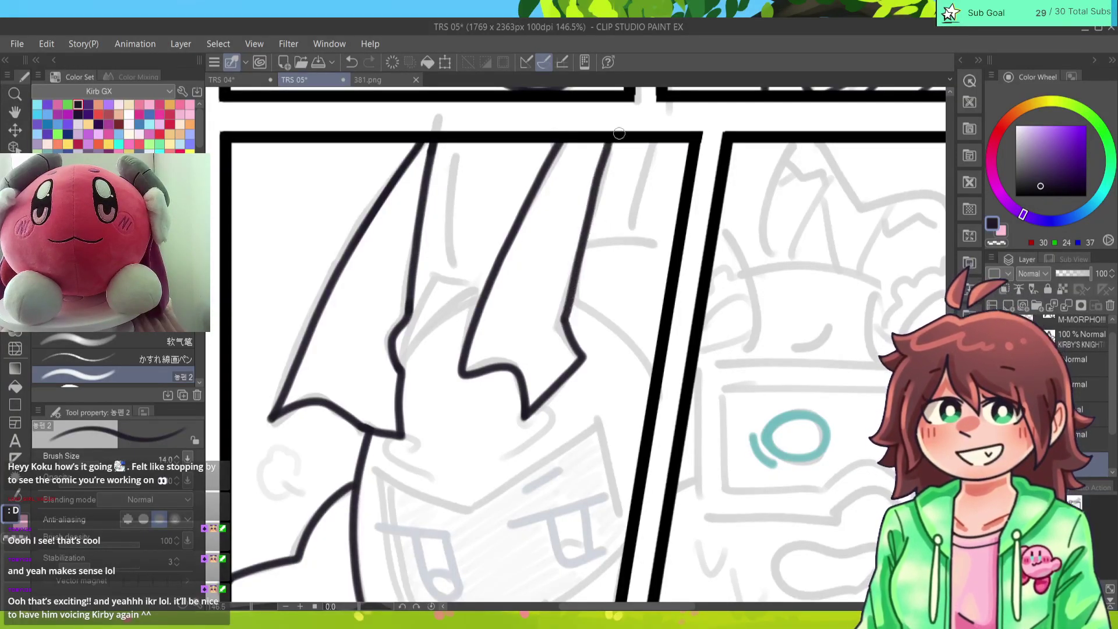
key(ctrl+z)
drag(565, 321, 609, 145)
key(ctrl+z)
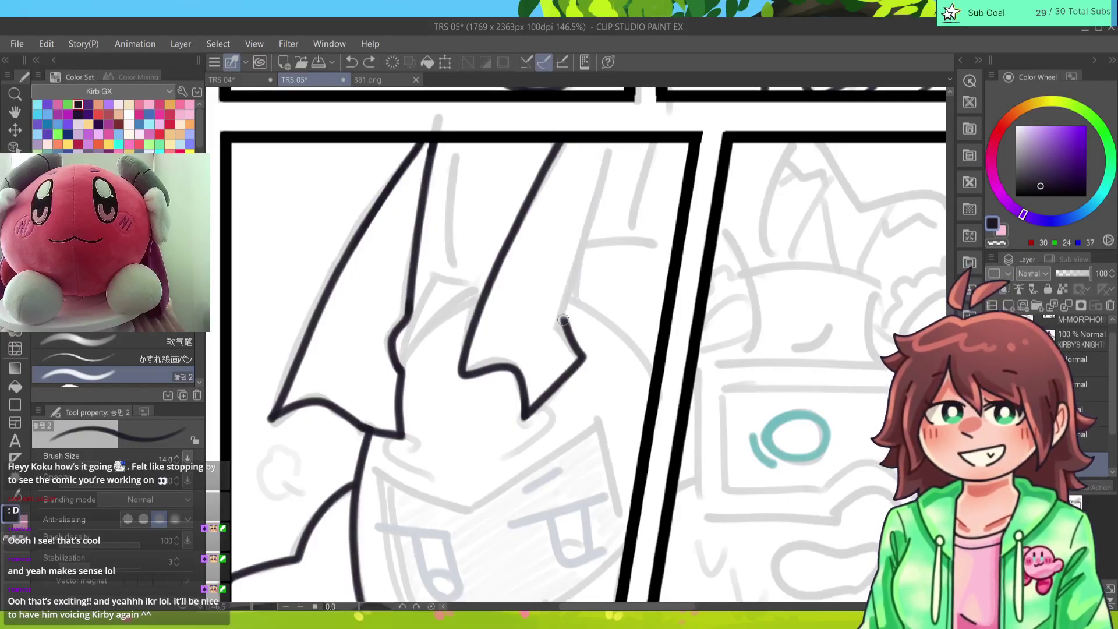
drag(562, 323, 609, 144)
key(ctrl+z)
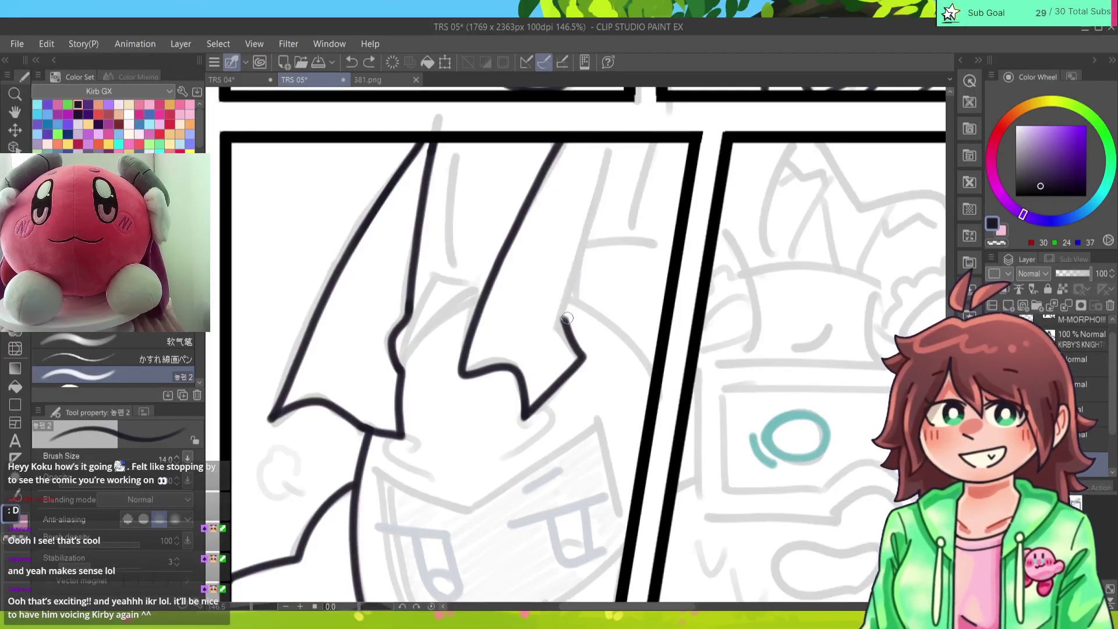
drag(563, 323, 609, 143)
key(ctrl+z)
drag(562, 323, 611, 143)
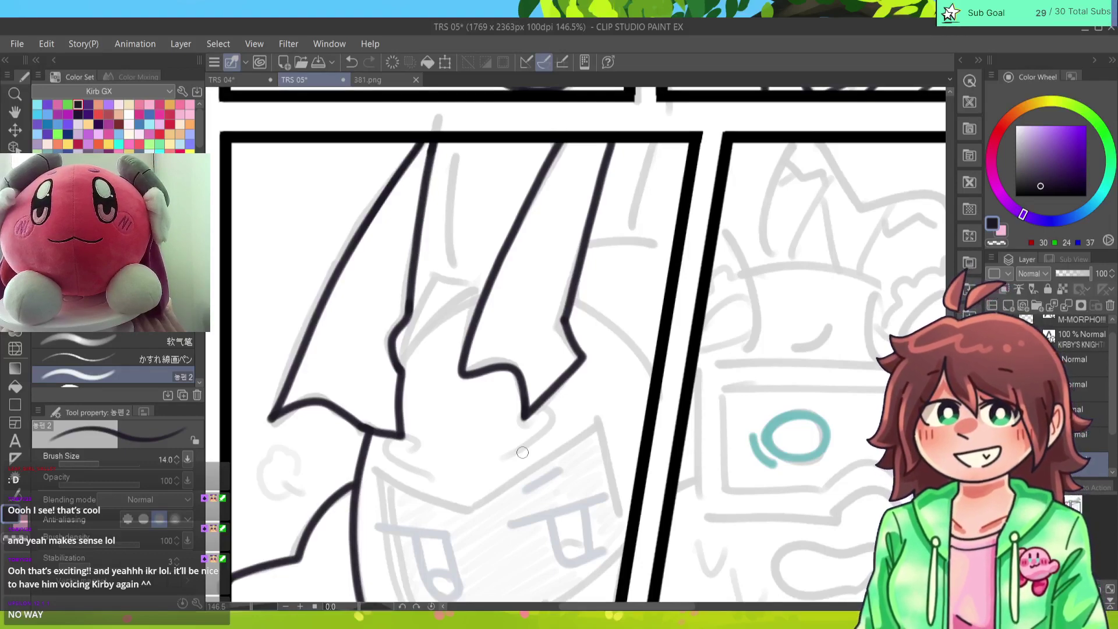
Step: Ink the angular top edge of the helmet between the two horns
mouse_move(404, 363)
mouse_down()
mouse_move(487, 293)
mouse_move(495, 299)
mouse_up()
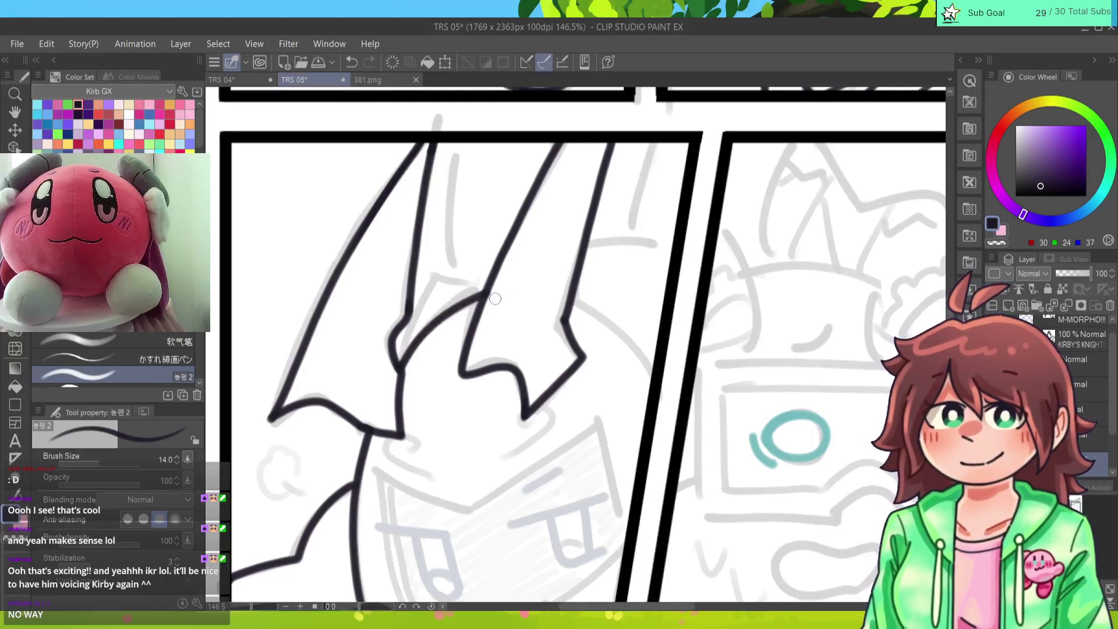
key(ctrl+z)
mouse_move(405, 367)
mouse_down()
mouse_move(420, 302)
mouse_move(447, 274)
mouse_up()
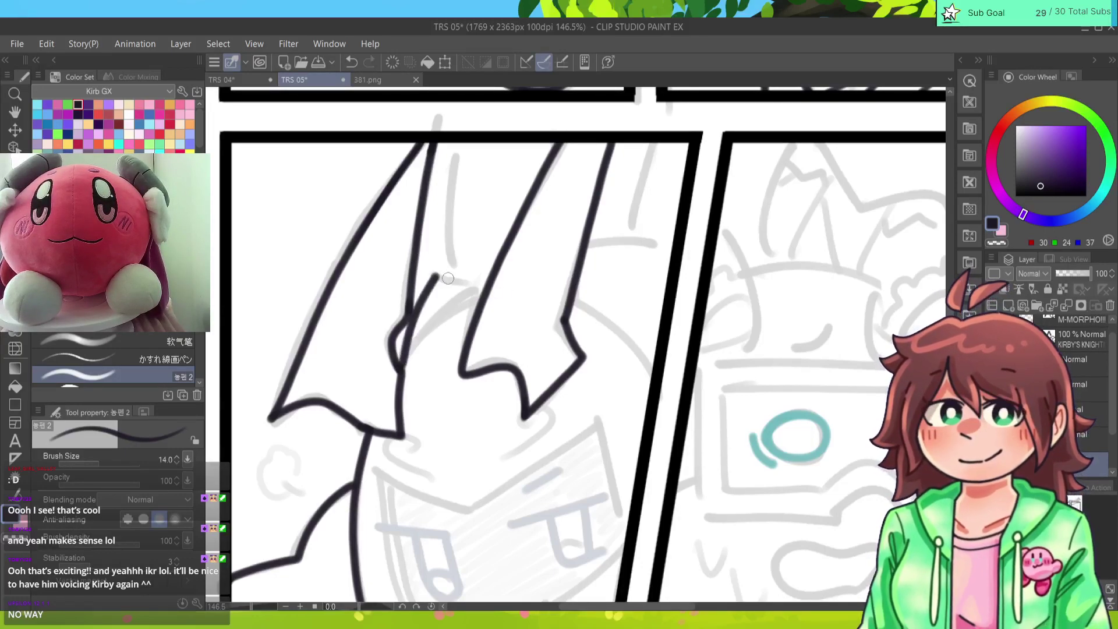
key(ctrl+z)
mouse_move(406, 364)
mouse_down()
mouse_move(439, 285)
mouse_move(451, 288)
mouse_move(441, 283)
mouse_move(486, 289)
mouse_up()
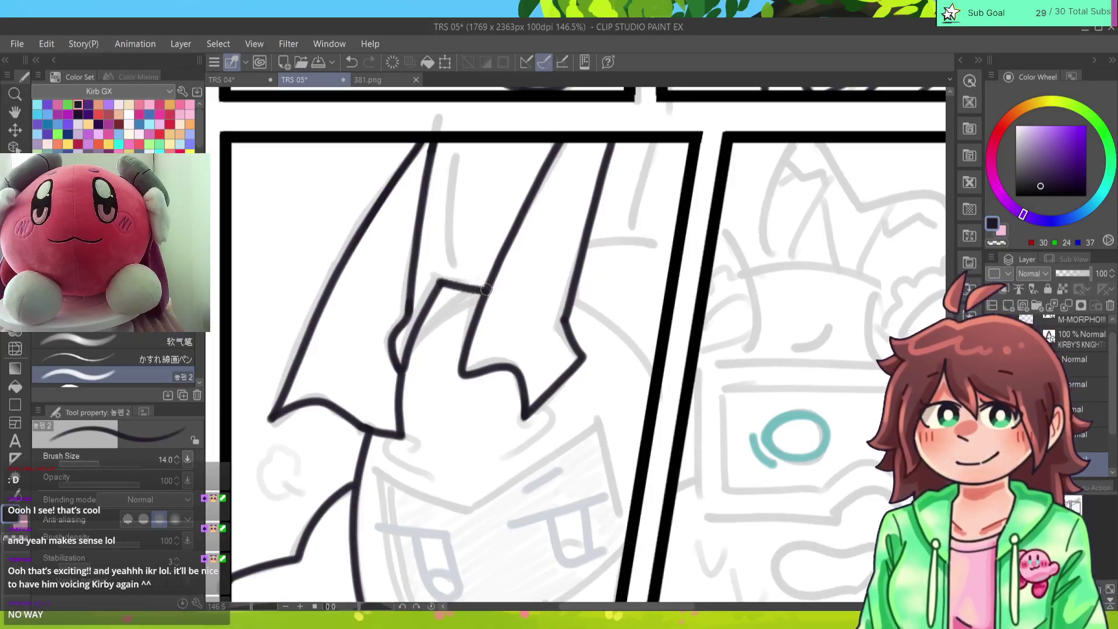
drag(408, 366, 434, 389)
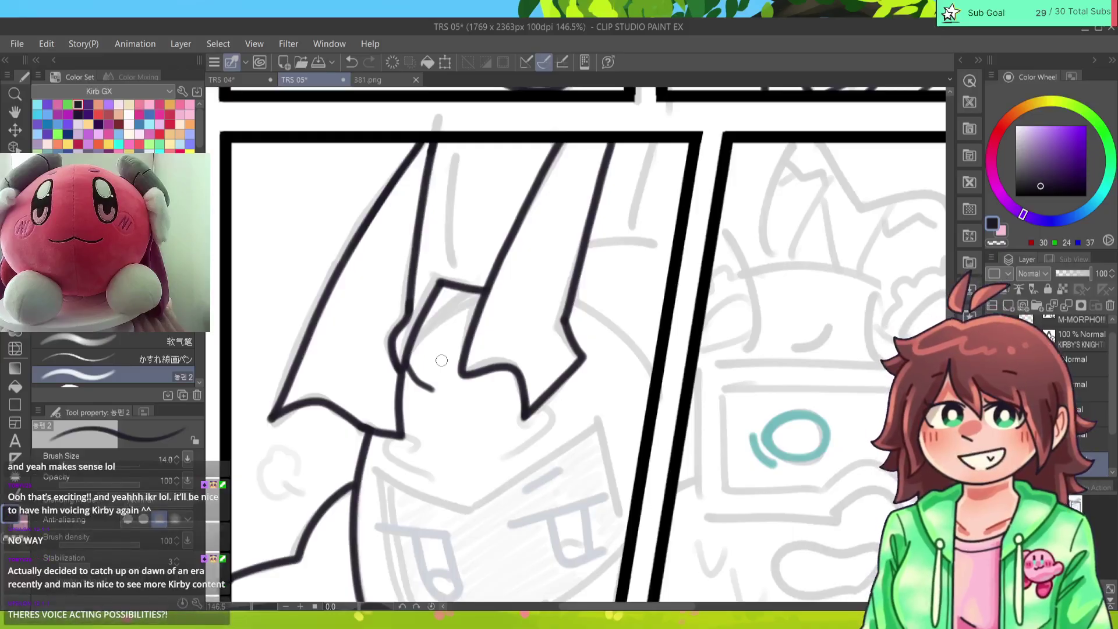
key(ctrl+z)
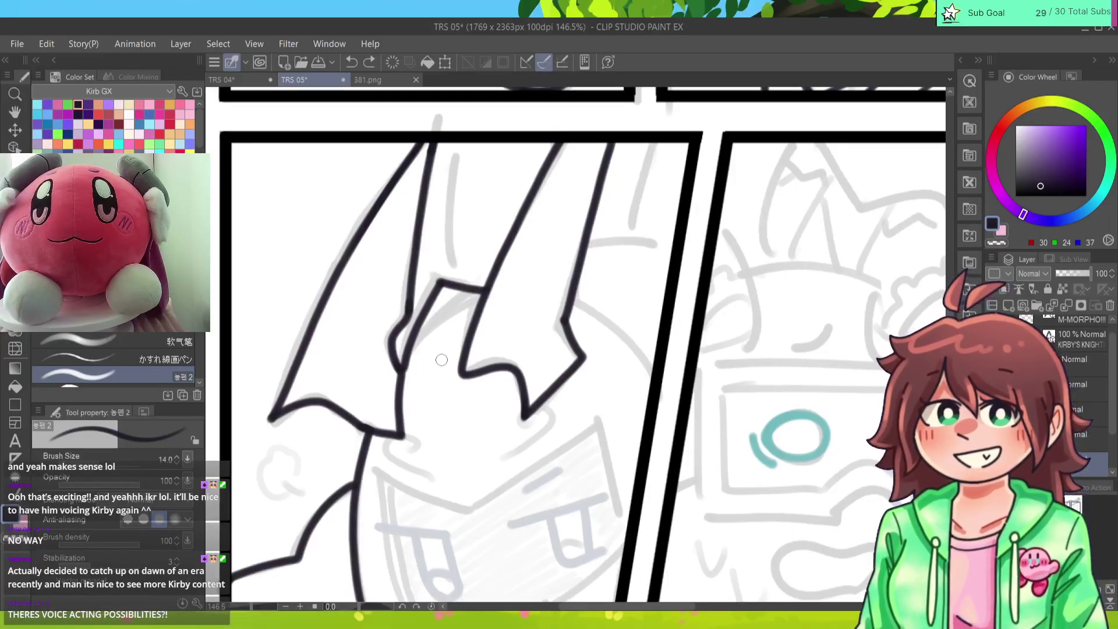
drag(402, 370, 437, 398)
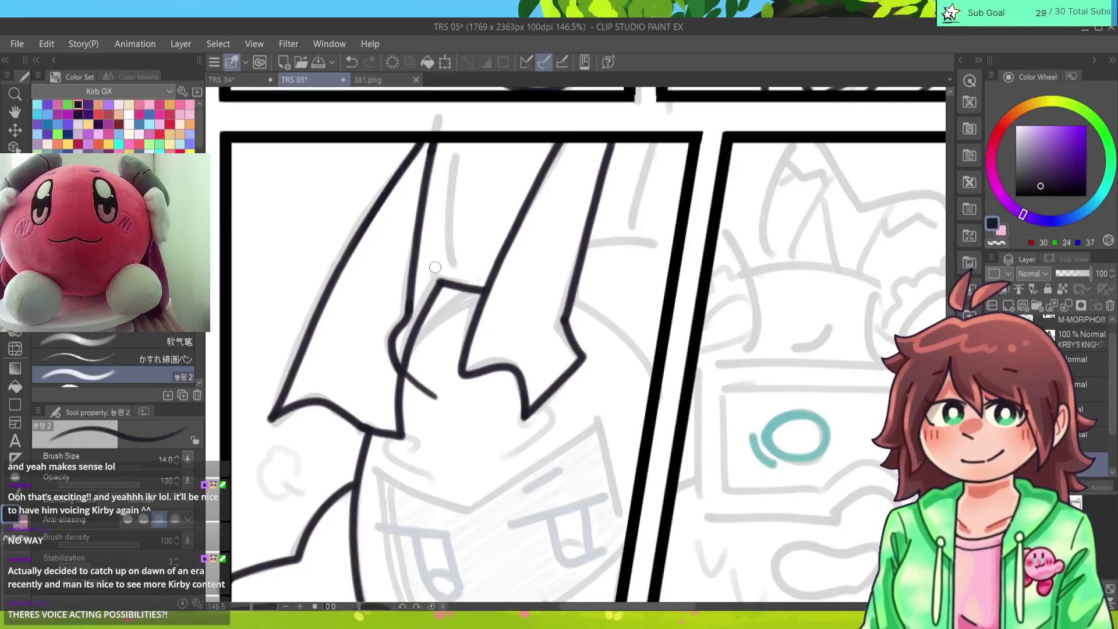
key(ctrl+z)
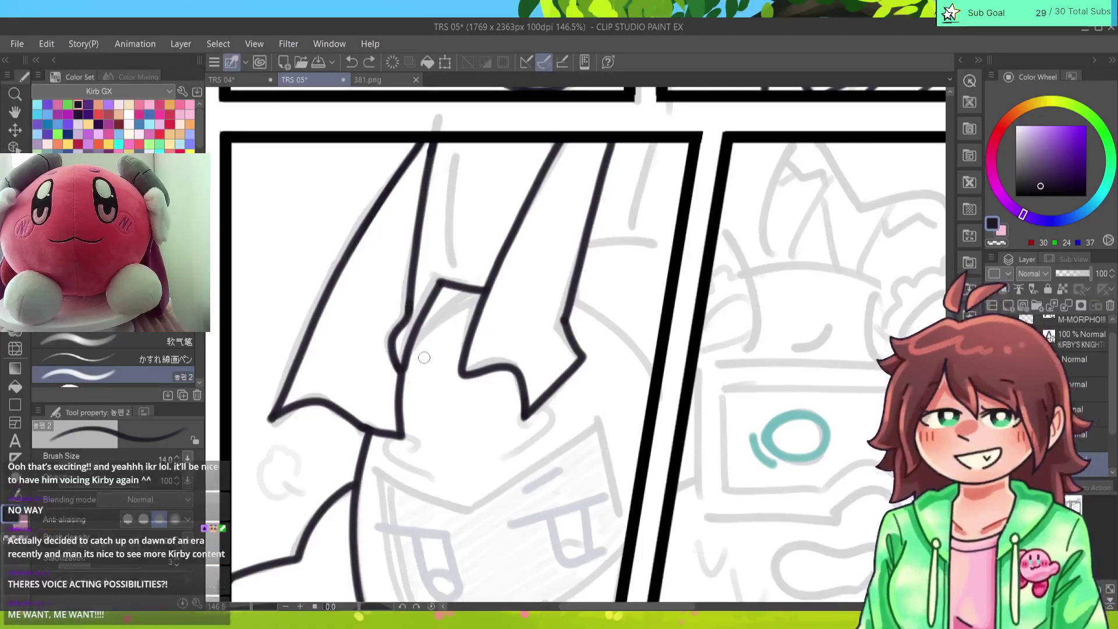
drag(402, 402, 409, 353)
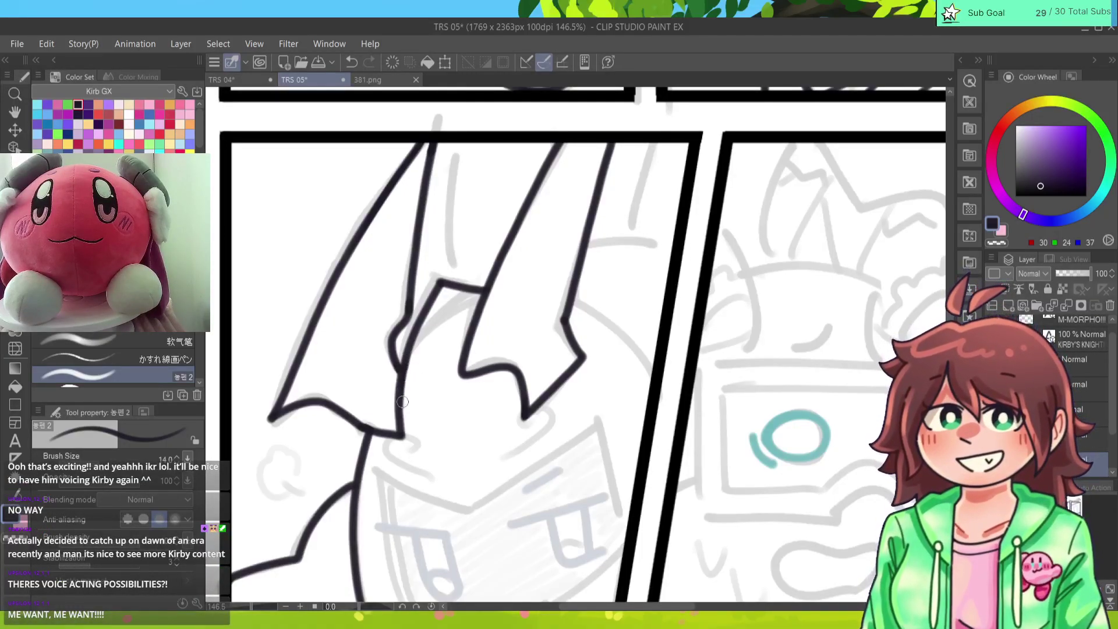
key(ctrl+z)
drag(402, 395, 400, 421)
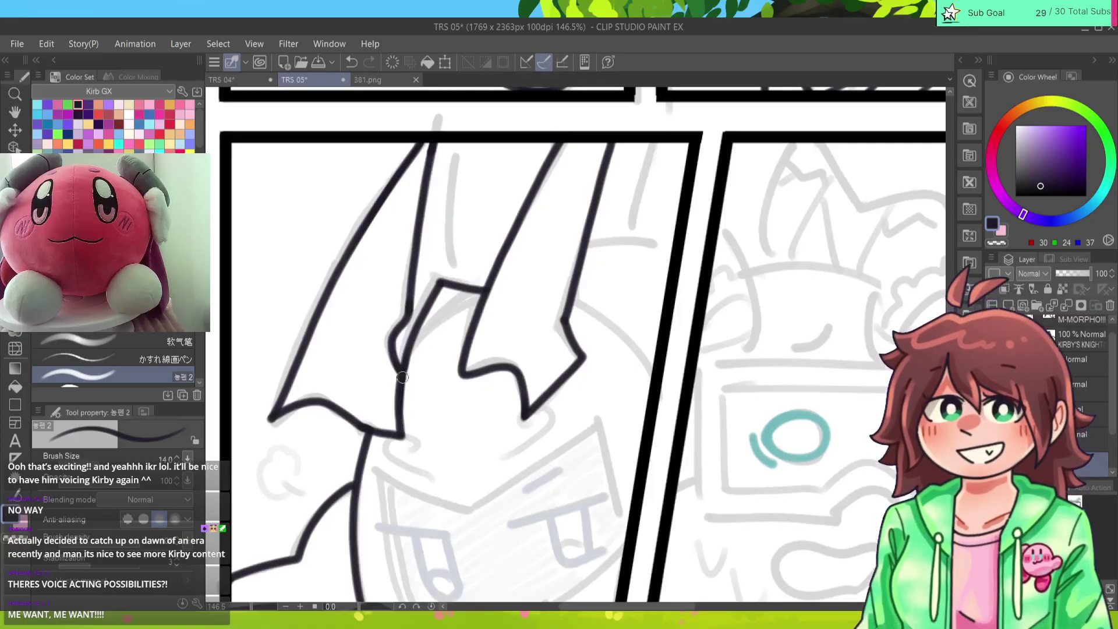
drag(402, 378, 432, 392)
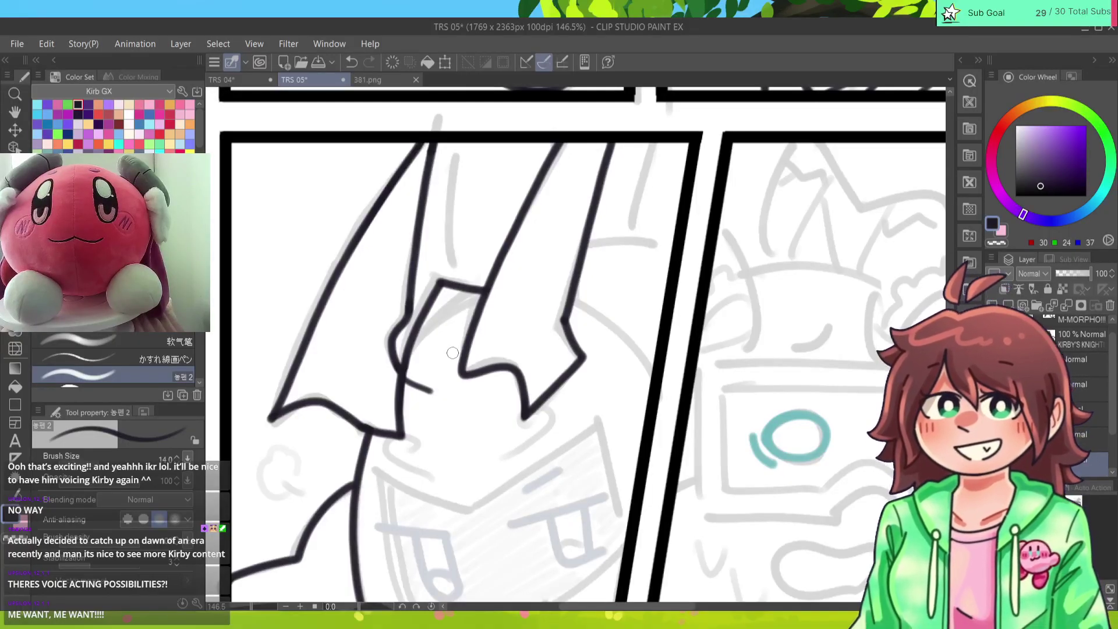
key(ctrl+z)
Step: Ink the helmet's curve from the second horn to the panel's slanted border and erase the overshoot past the border
scroll(576, 347, down, 1)
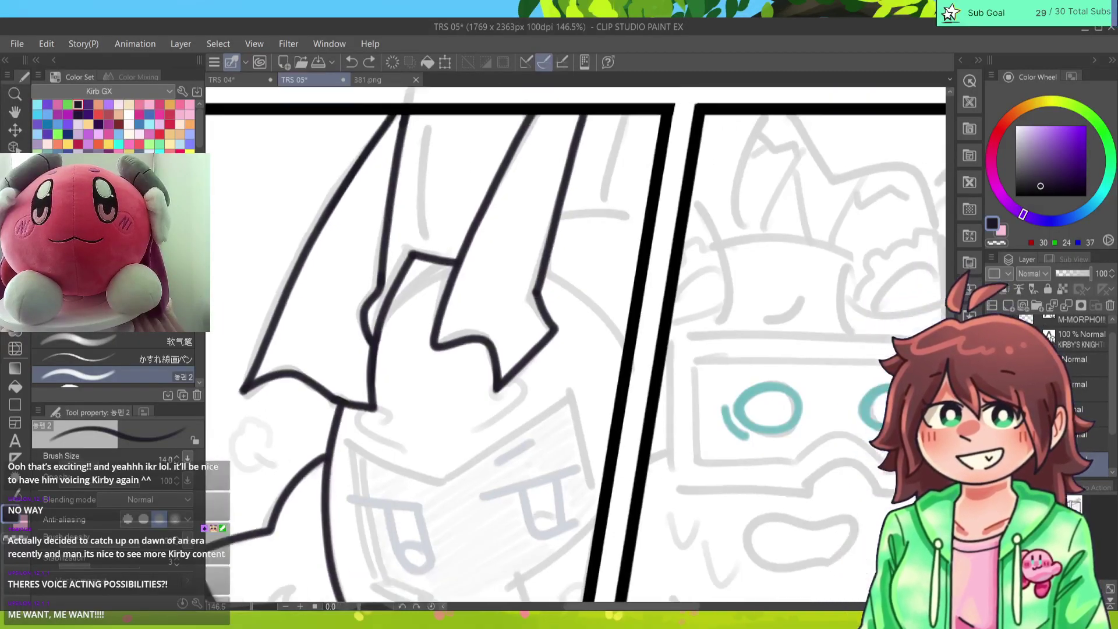
drag(539, 272, 627, 352)
key(ctrl+z)
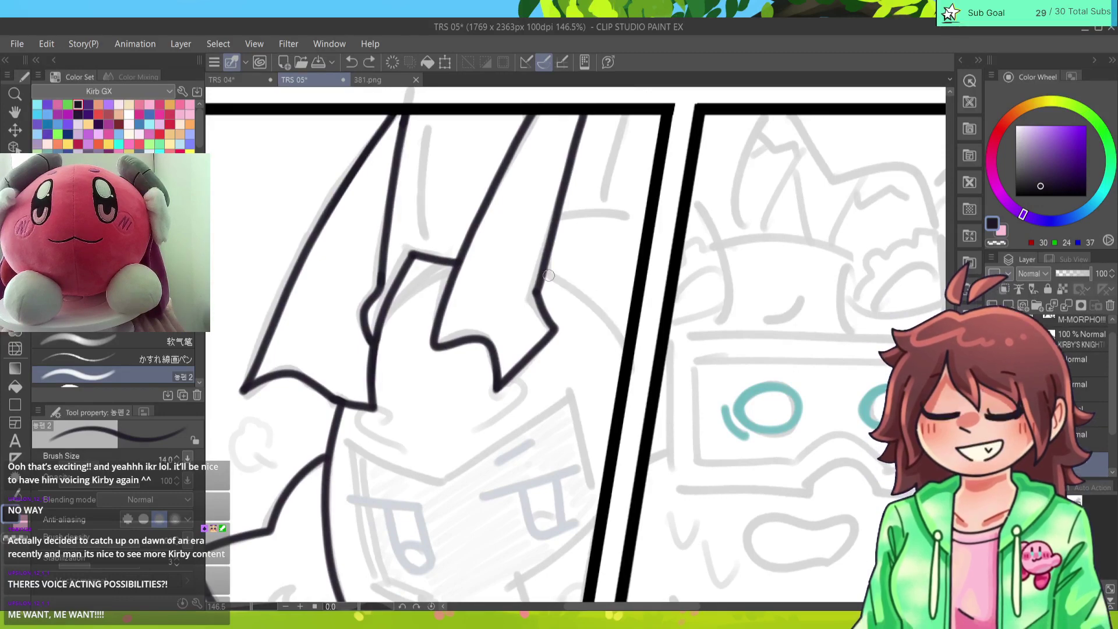
mouse_move(542, 272)
mouse_down()
mouse_move(577, 291)
mouse_move(632, 368)
mouse_up()
key(e)
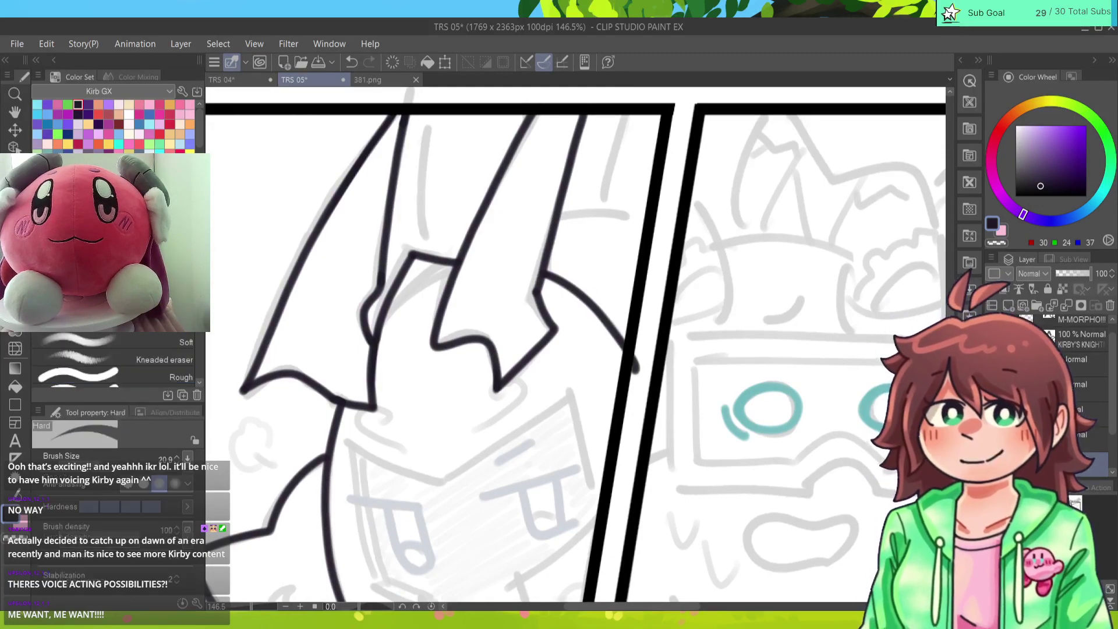
key(p)
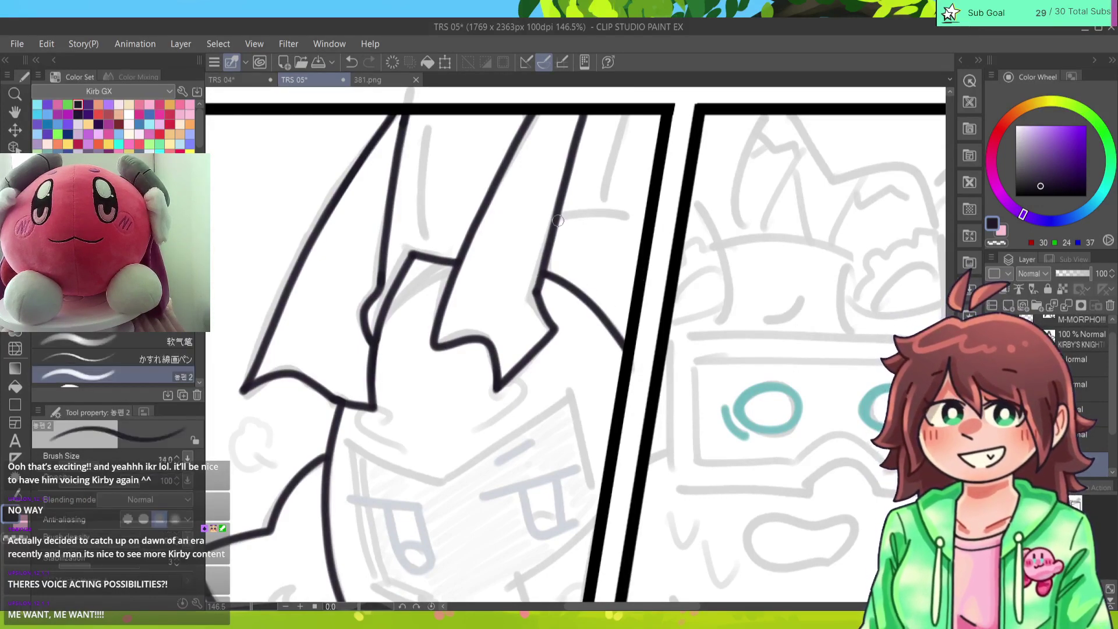
Step: Ink the arc behind the helmet between the horns and from the second horn to the slanted border, erasing the overshoot
drag(447, 255, 475, 233)
key(ctrl+z)
key(ctrl+z)
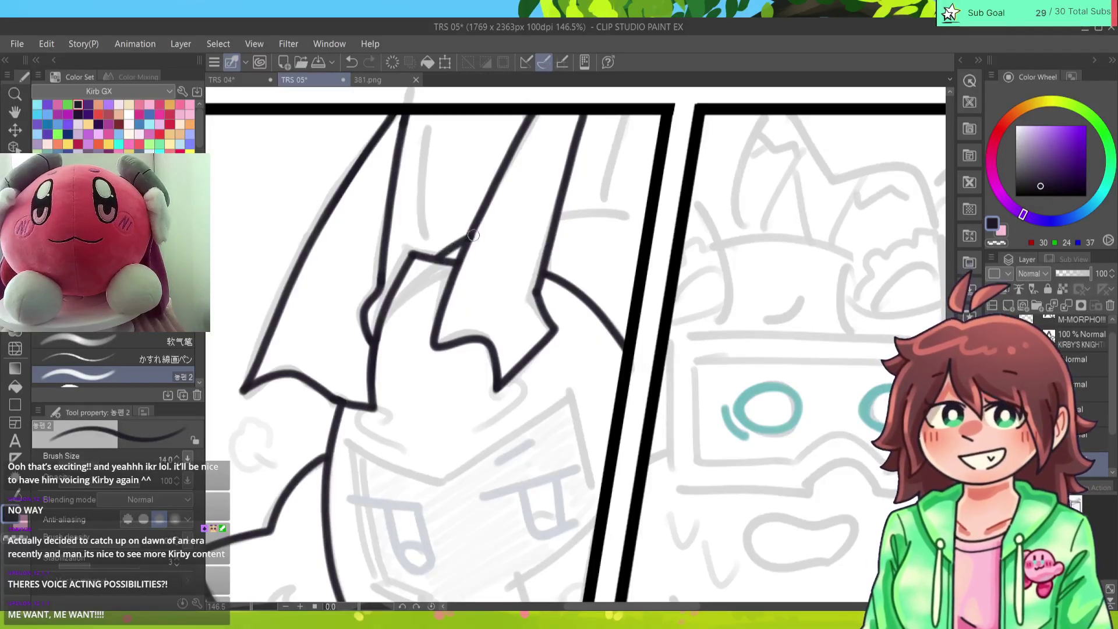
drag(556, 219, 638, 214)
key(ctrl+z)
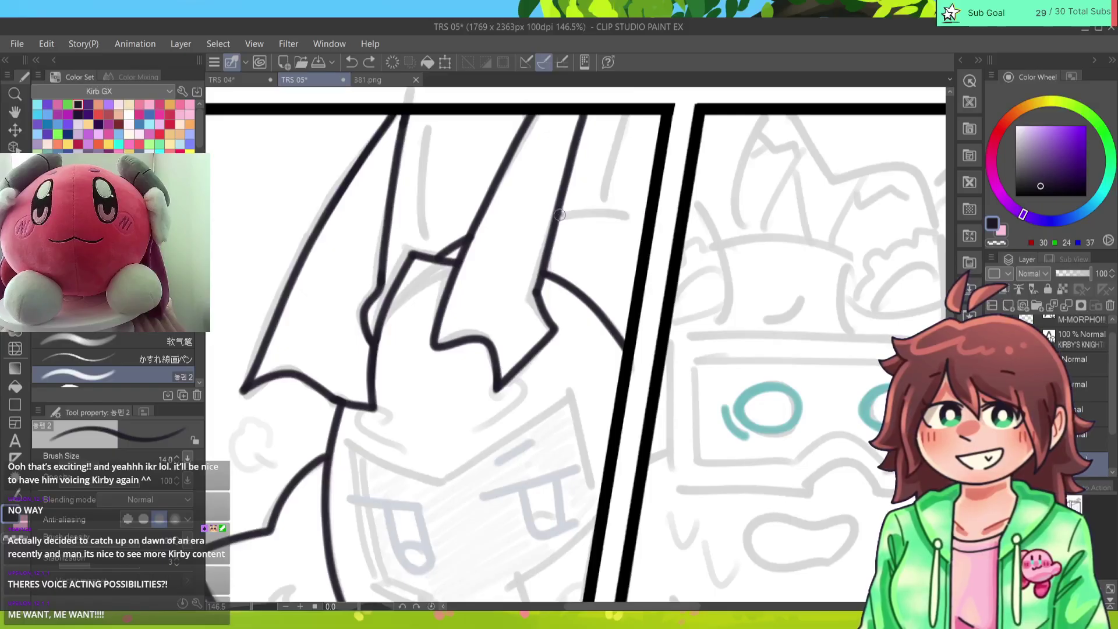
drag(554, 219, 648, 218)
key(ctrl+z)
mouse_move(553, 216)
mouse_down()
mouse_move(658, 224)
mouse_move(648, 220)
mouse_up()
key(e)
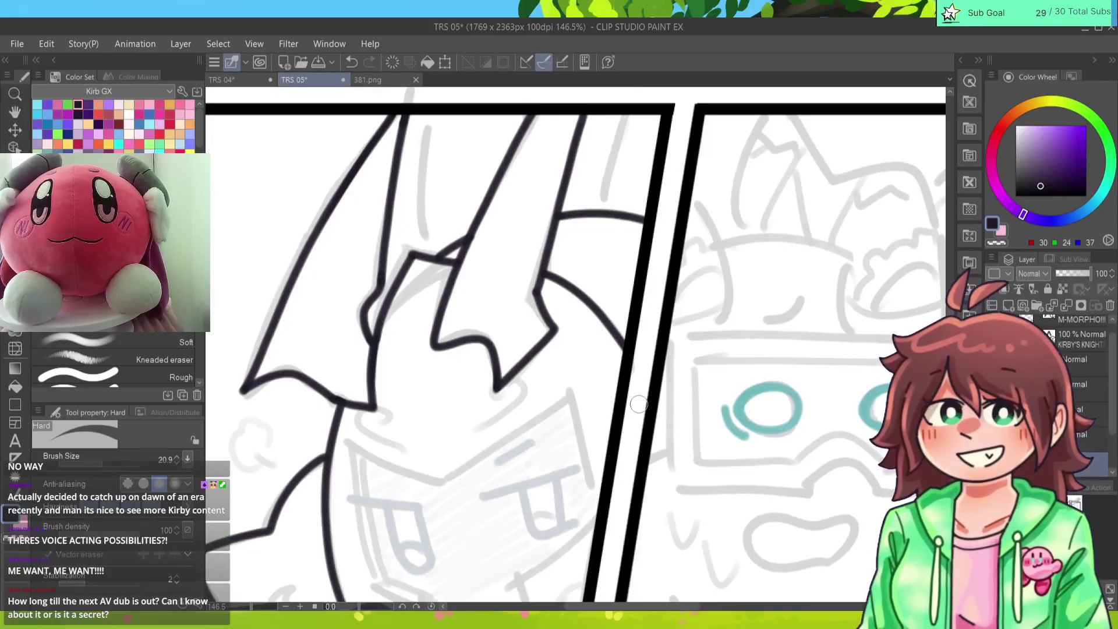
key(p)
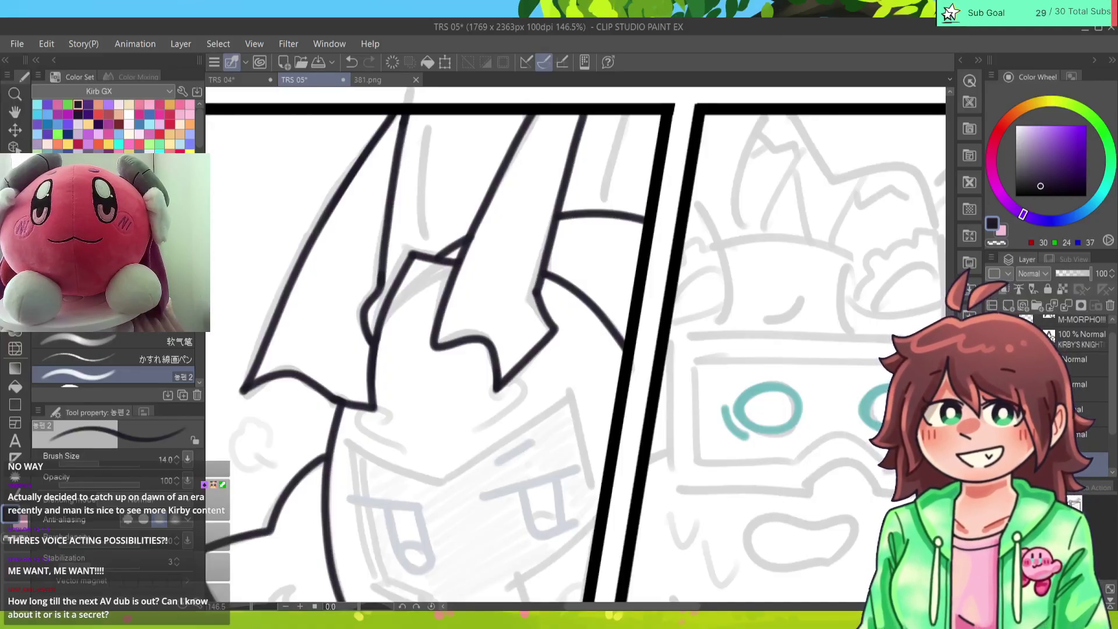
Step: Ink the short line behind the second horn from the arc to the panel's upper border, redoing it until it follows the sketch
scroll(577, 343, up, 3)
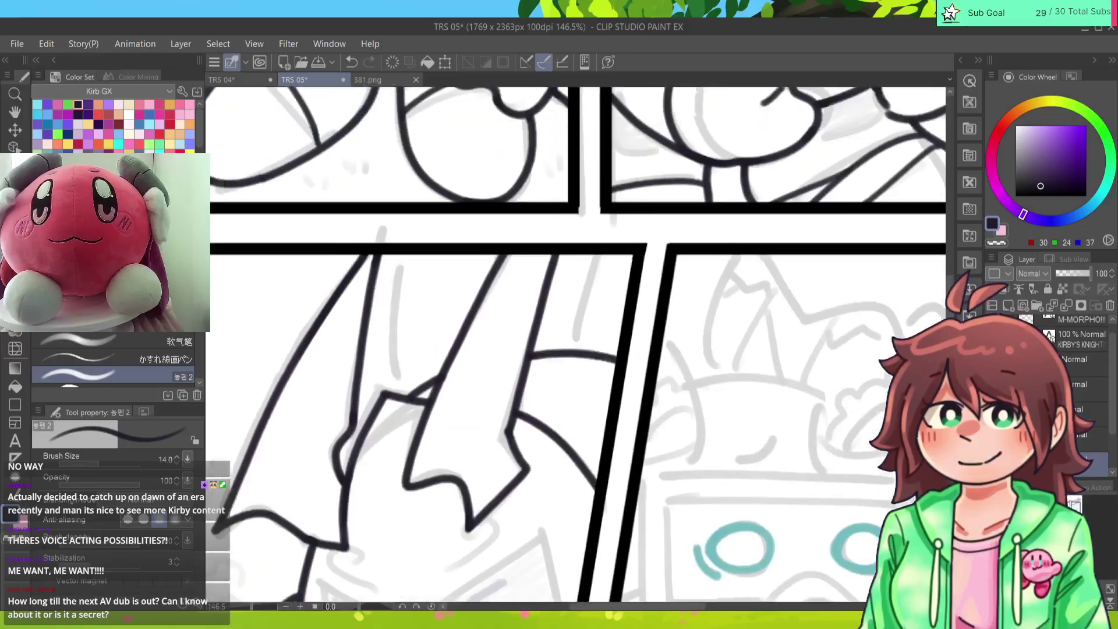
drag(577, 353, 603, 248)
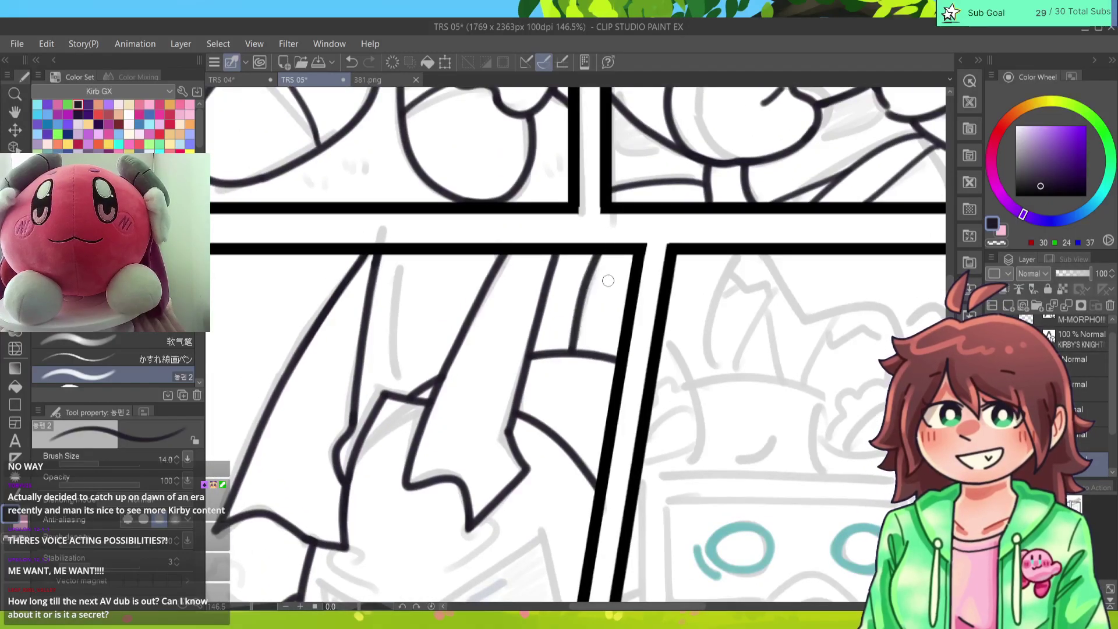
key(ctrl+z)
drag(574, 358, 605, 247)
key(ctrl+z)
mouse_move(575, 352)
mouse_down()
mouse_move(606, 236)
mouse_move(615, 239)
mouse_up()
key(e)
key(ctrl+z)
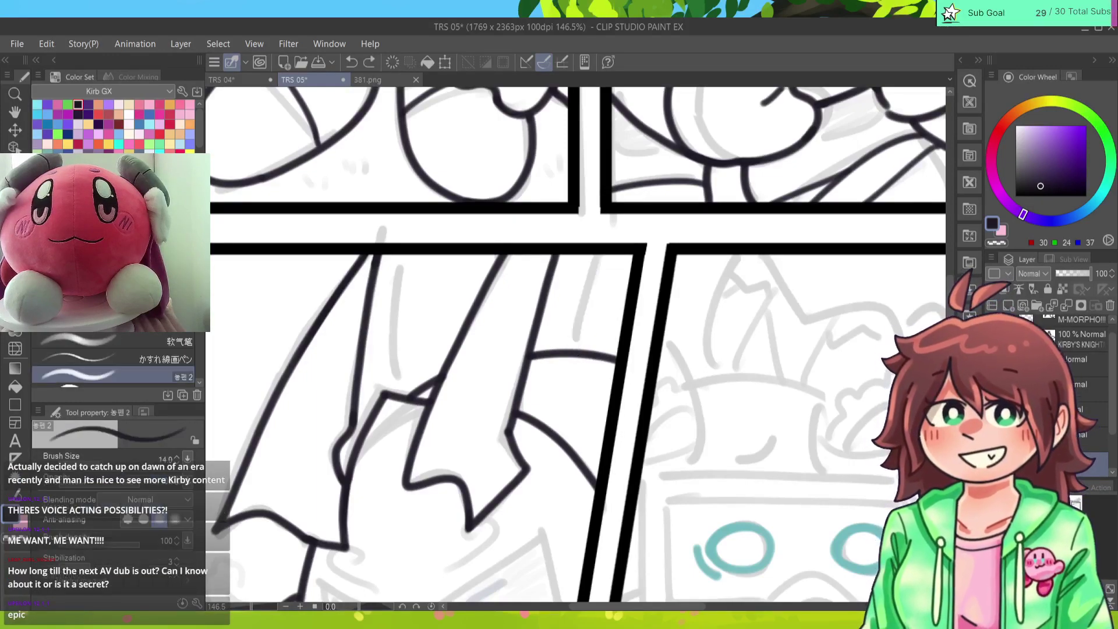
drag(573, 349, 621, 235)
key(ctrl+z)
drag(574, 344, 605, 248)
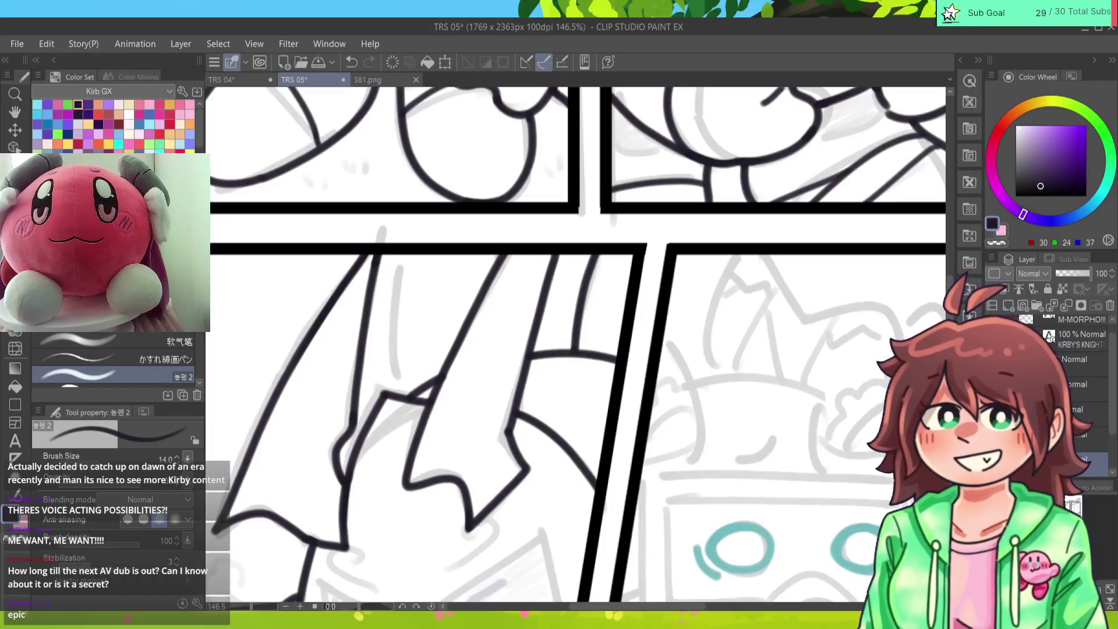
key(e)
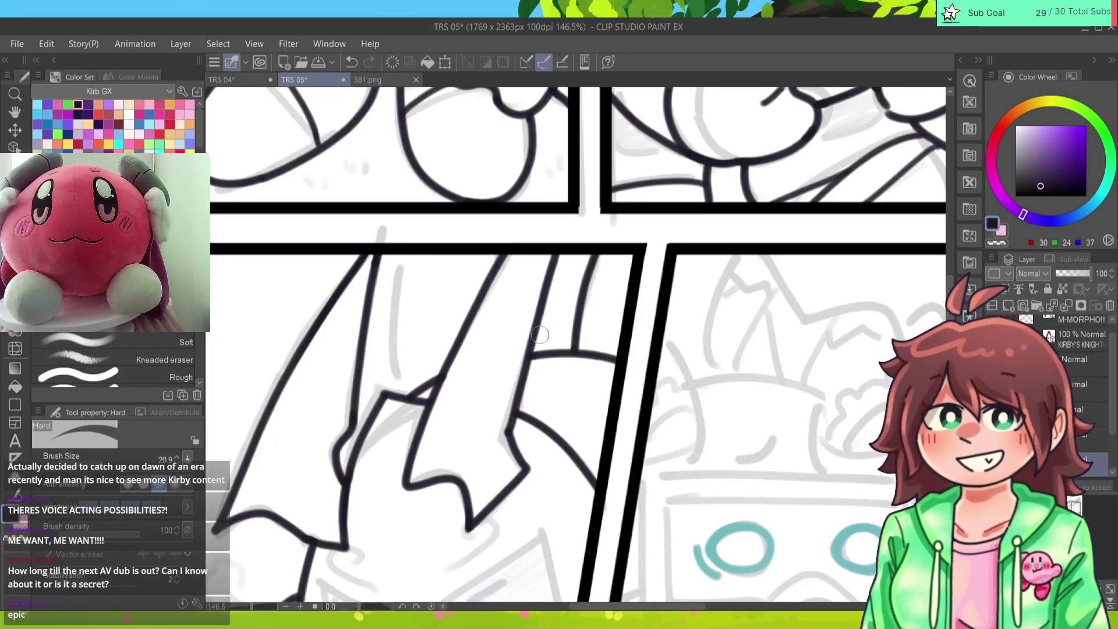
Step: Ink the curved line between the two horns from the helmet's top to the panel's upper border, redoing it until smooth, and erase the overshoot
key(p)
drag(403, 392, 417, 238)
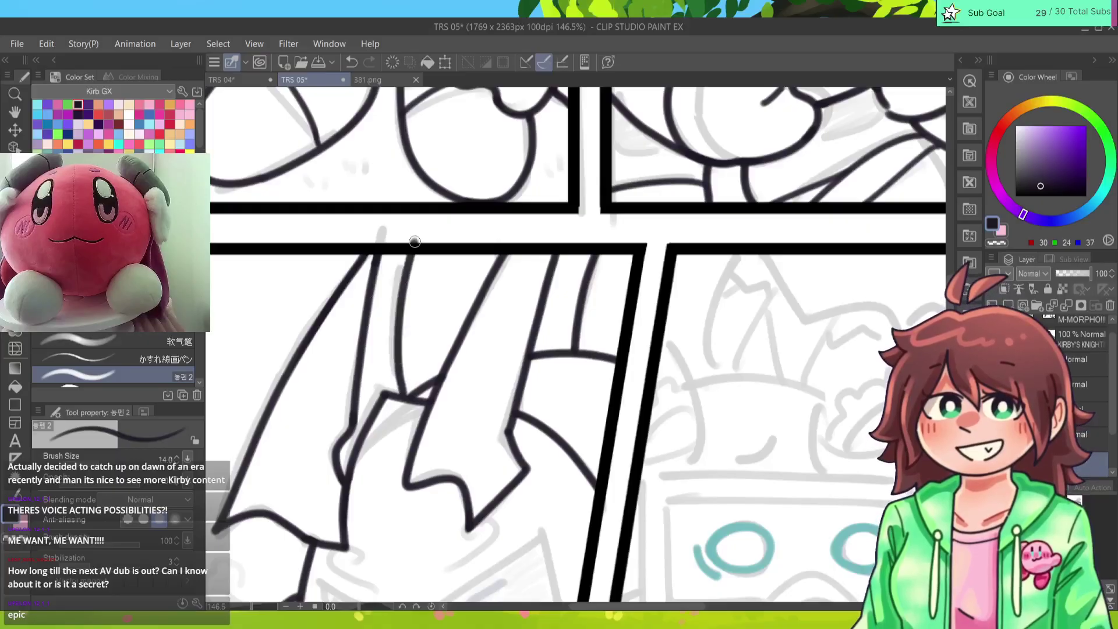
key(ctrl+z)
mouse_move(402, 401)
mouse_down()
mouse_move(400, 309)
mouse_move(419, 236)
mouse_up()
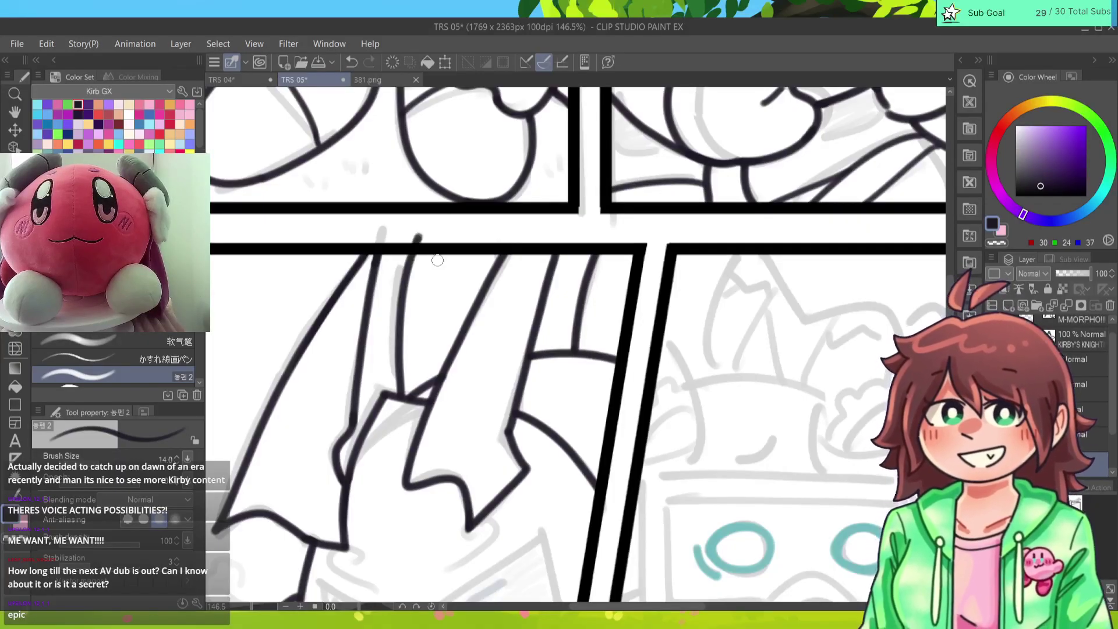
drag(577, 344, 658, 413)
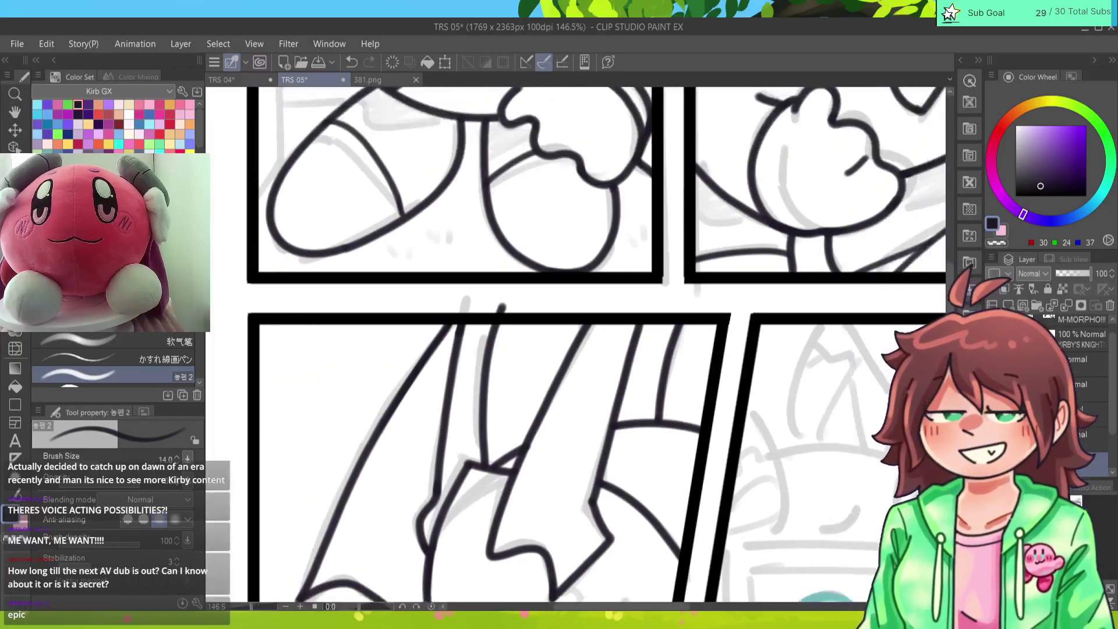
key(ctrl+z)
drag(482, 466, 494, 307)
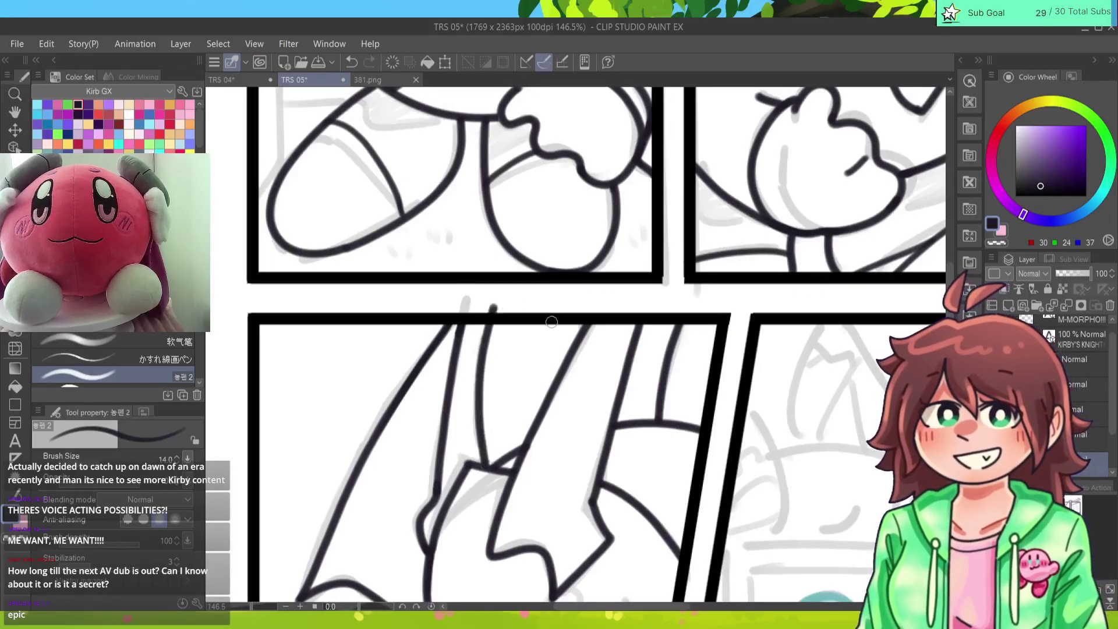
key(ctrl+z)
mouse_move(481, 464)
mouse_down()
mouse_move(477, 378)
mouse_move(493, 307)
mouse_up()
key(ctrl+z)
drag(479, 466, 492, 307)
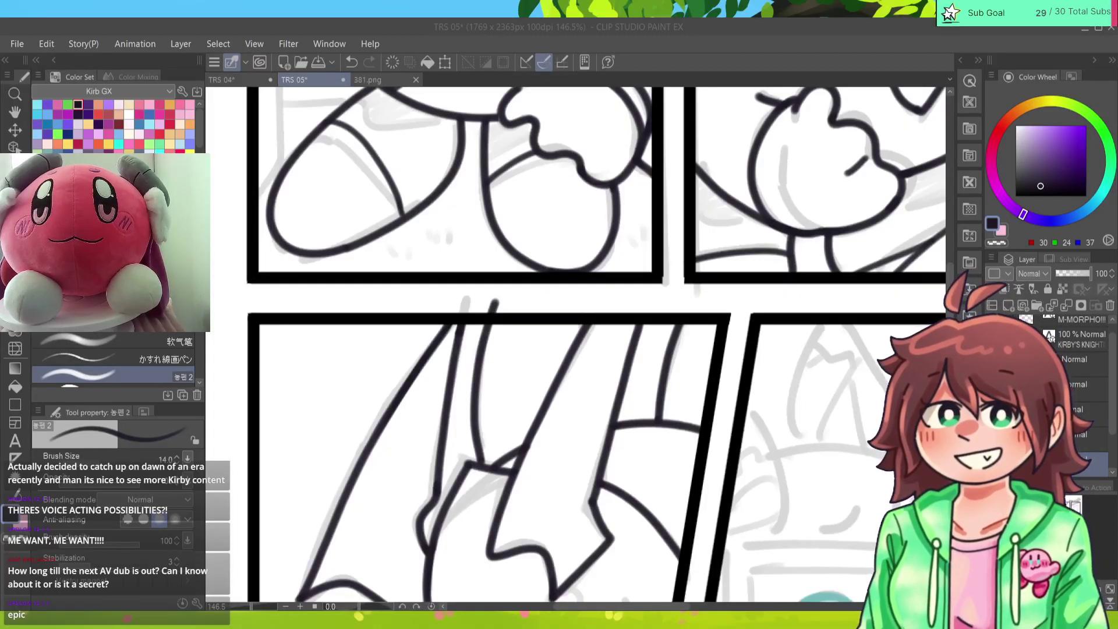
click(768, 48)
key(ctrl+z)
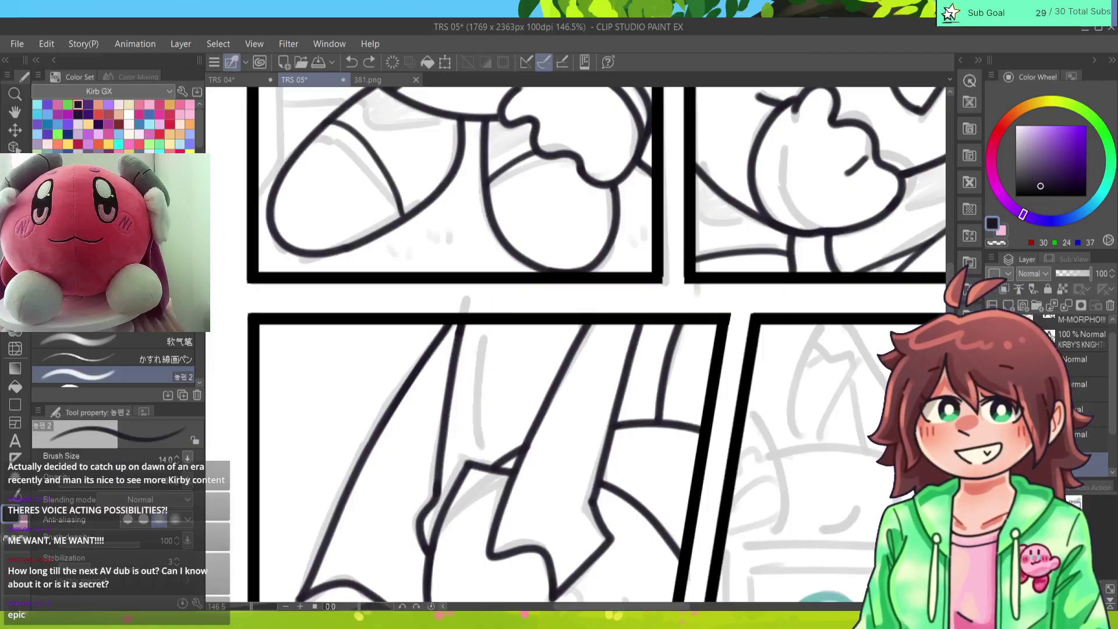
mouse_move(480, 463)
mouse_down()
mouse_move(483, 402)
mouse_move(510, 309)
mouse_up()
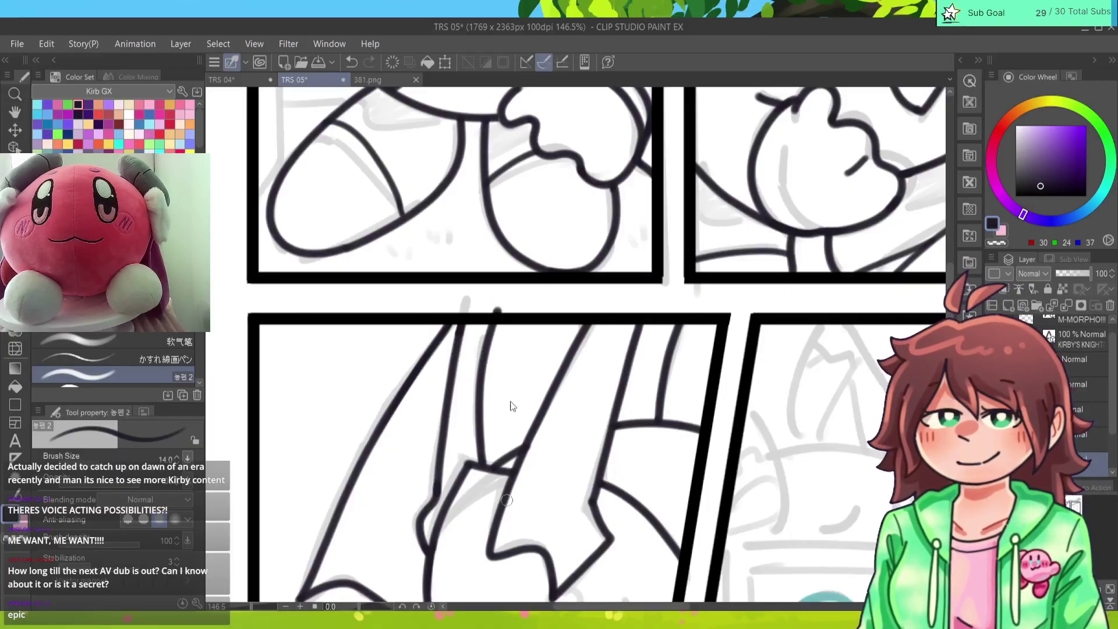
key(ctrl+z)
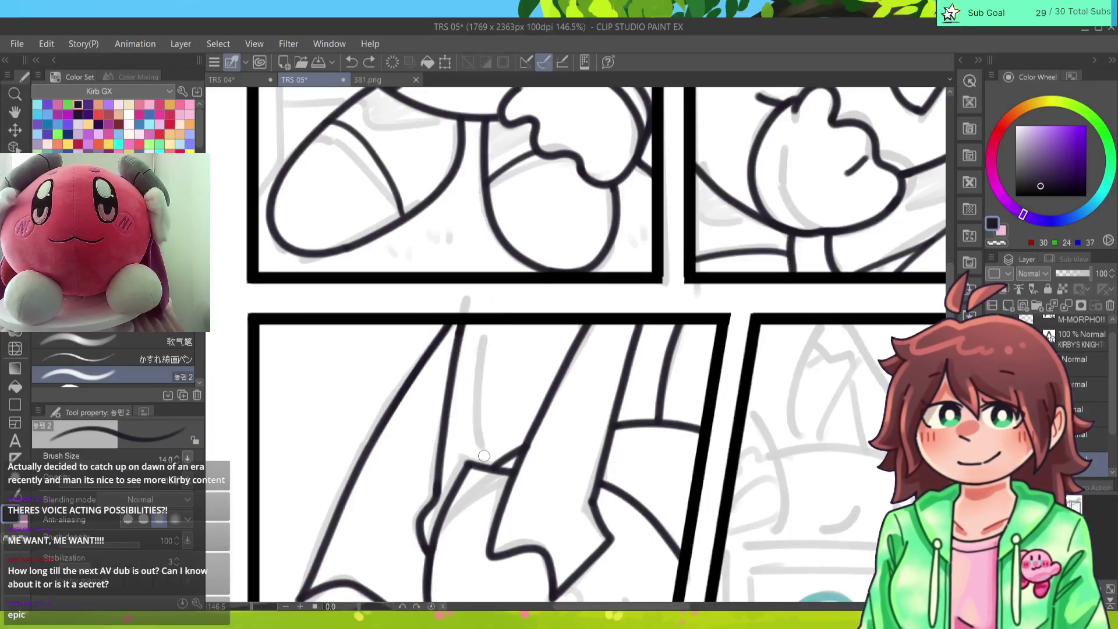
click(367, 63)
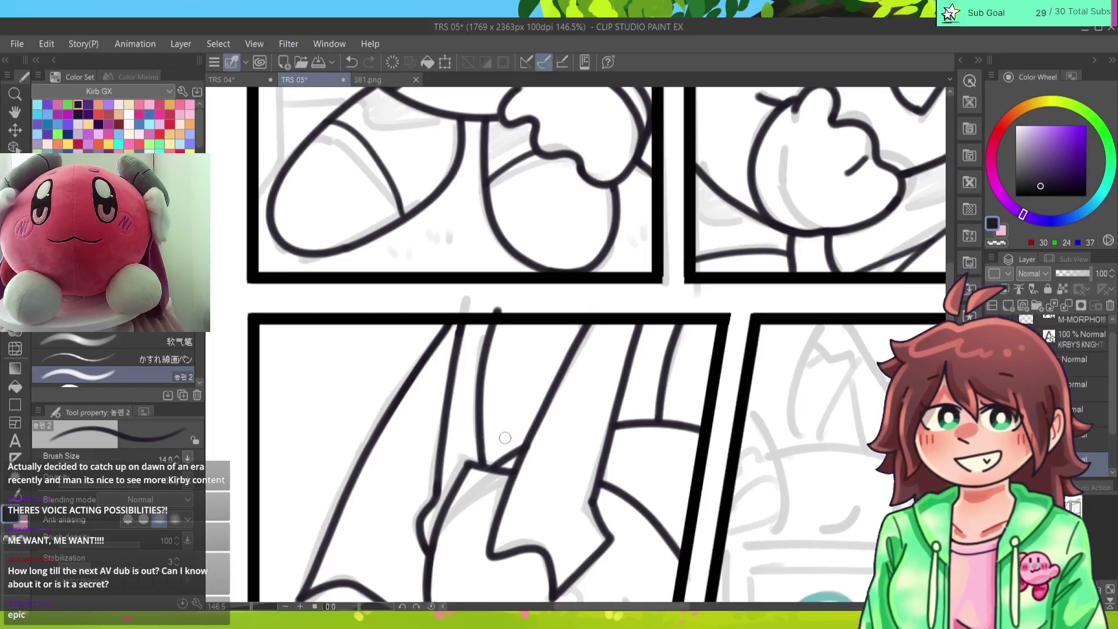
key(ctrl+z)
key(ctrl+y)
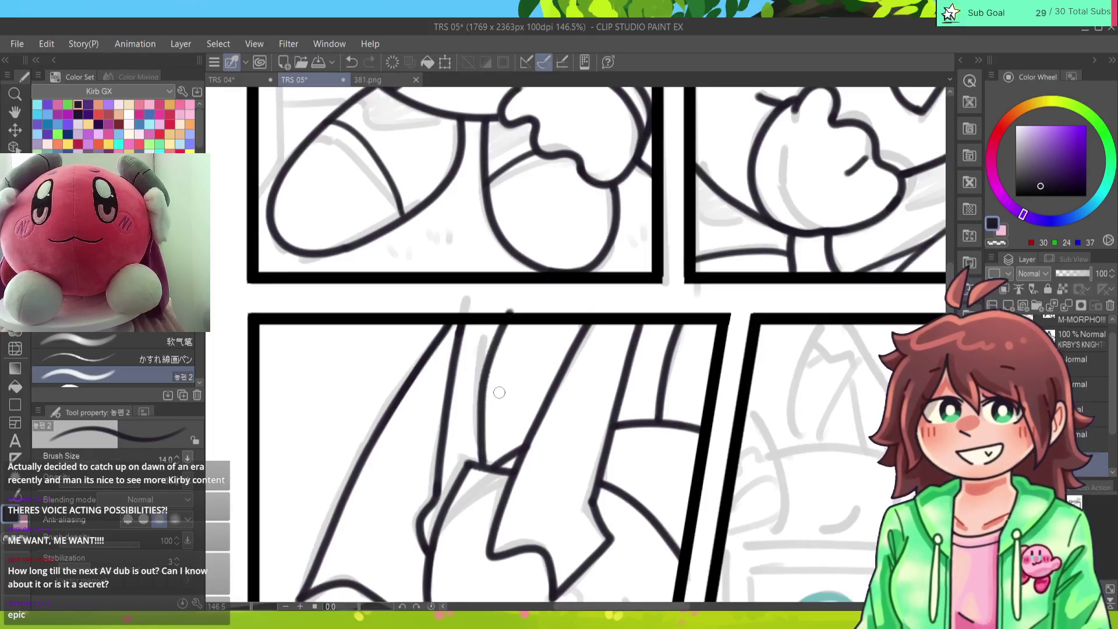
key(ctrl+z)
drag(487, 466, 490, 300)
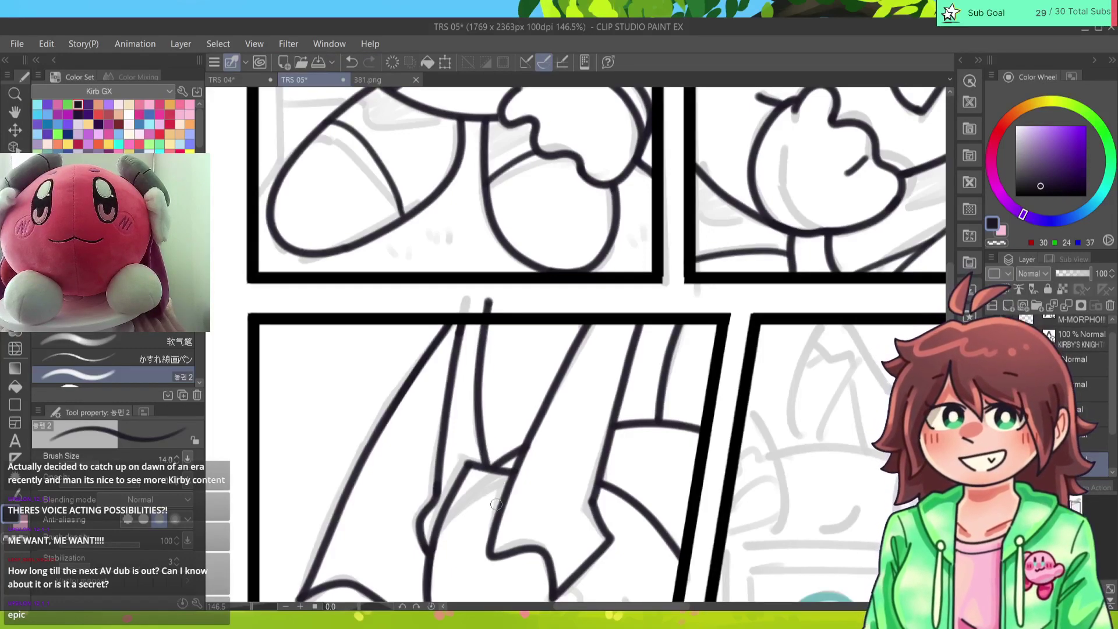
key(ctrl+z)
drag(484, 459, 507, 313)
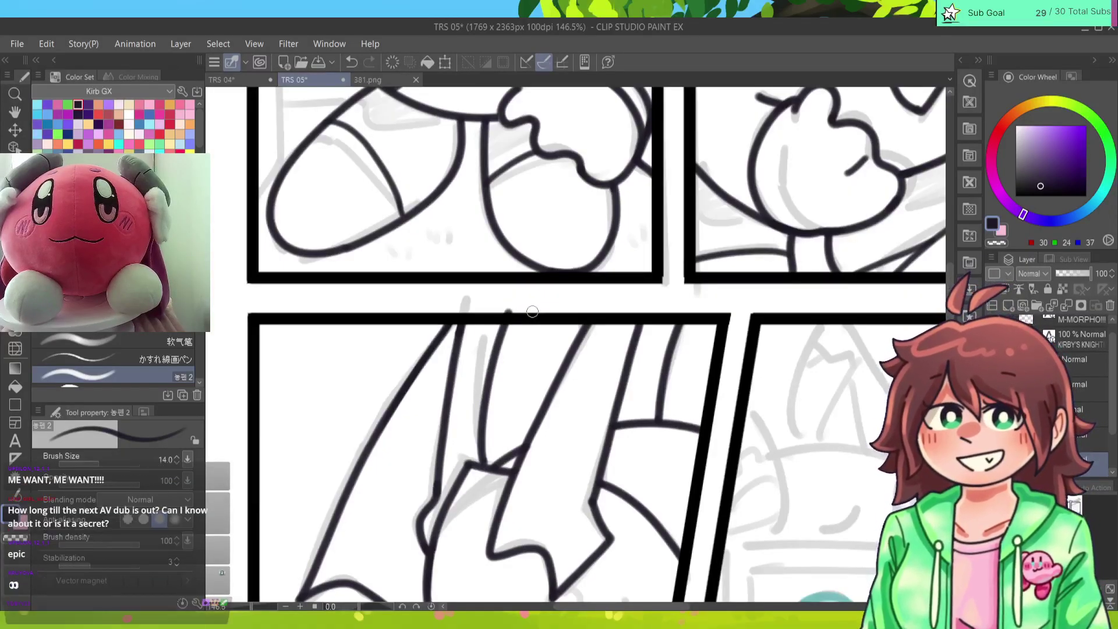
key(e)
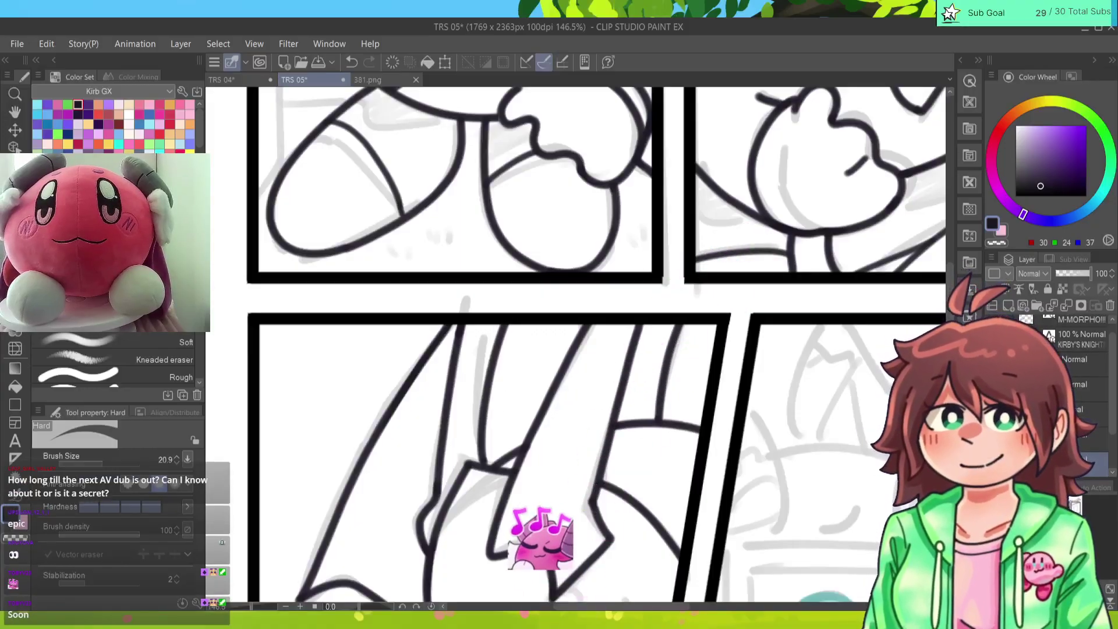
Step: Ink the visor's right side edge and its slanted top edge from the right peak down to the central notch, cleaning the line end
key(p)
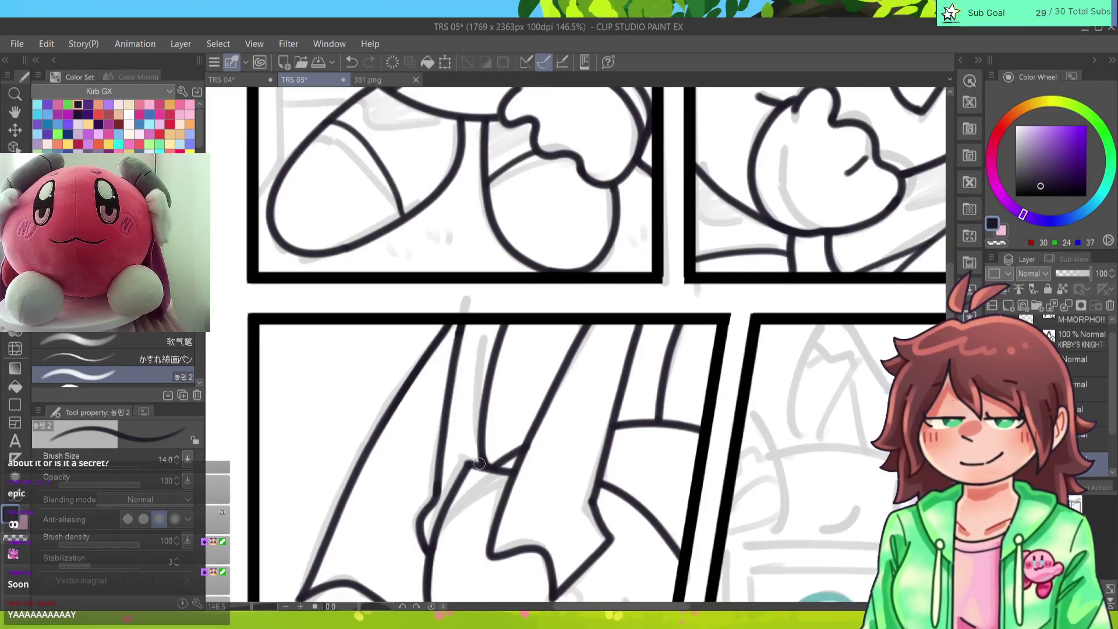
scroll(487, 403, down, 10)
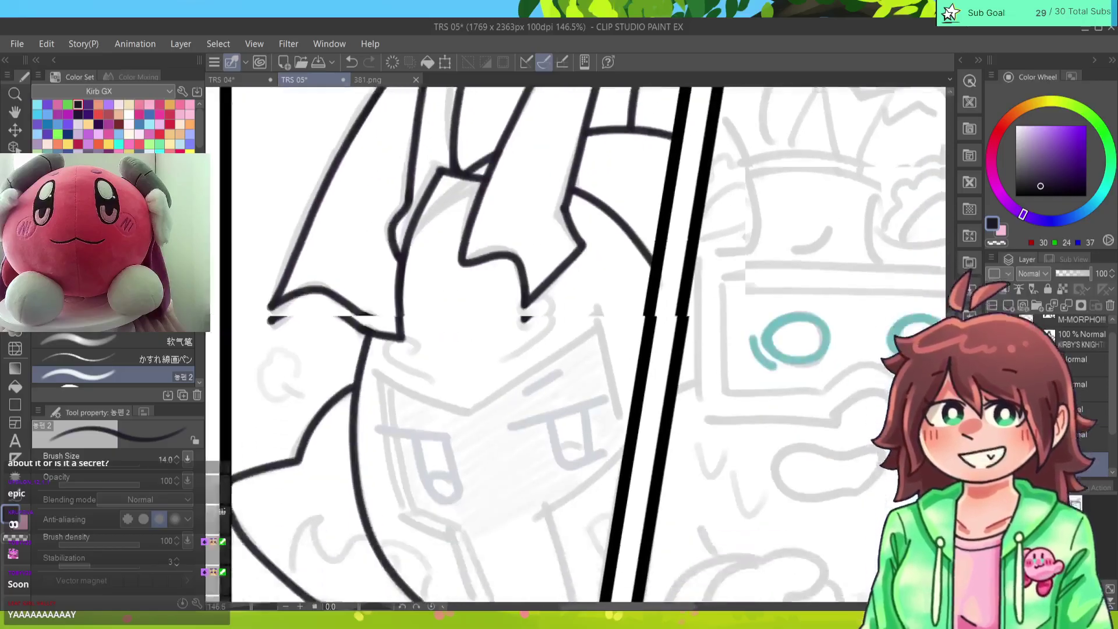
mouse_move(611, 254)
mouse_down()
mouse_move(639, 362)
mouse_move(613, 260)
mouse_move(642, 373)
mouse_up()
key(ctrl+z)
drag(608, 262, 478, 346)
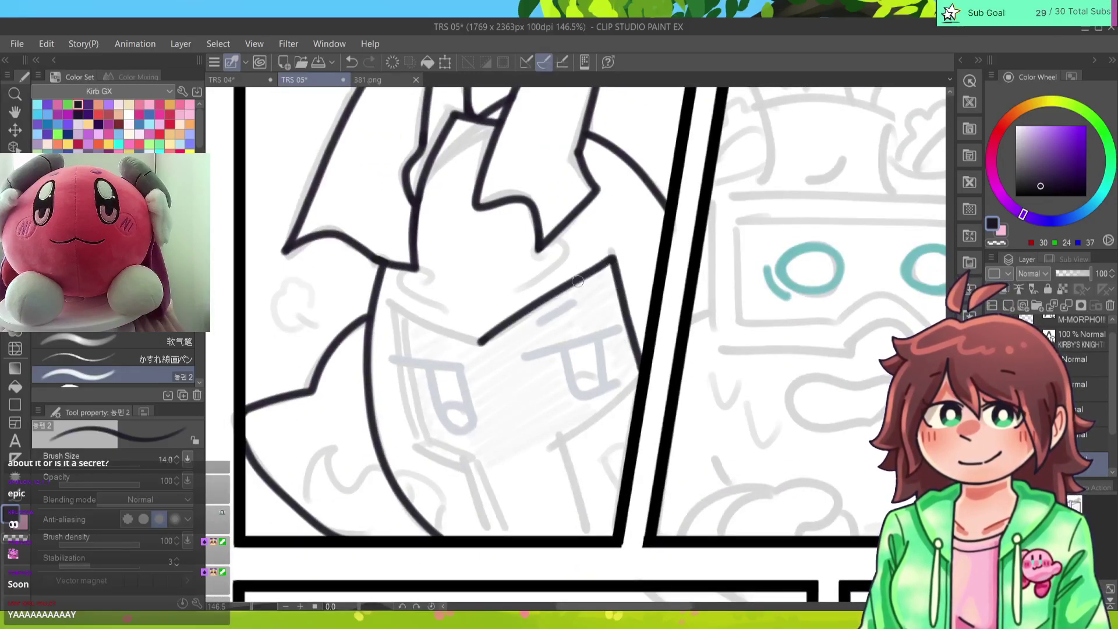
key(ctrl+z)
drag(612, 256, 479, 348)
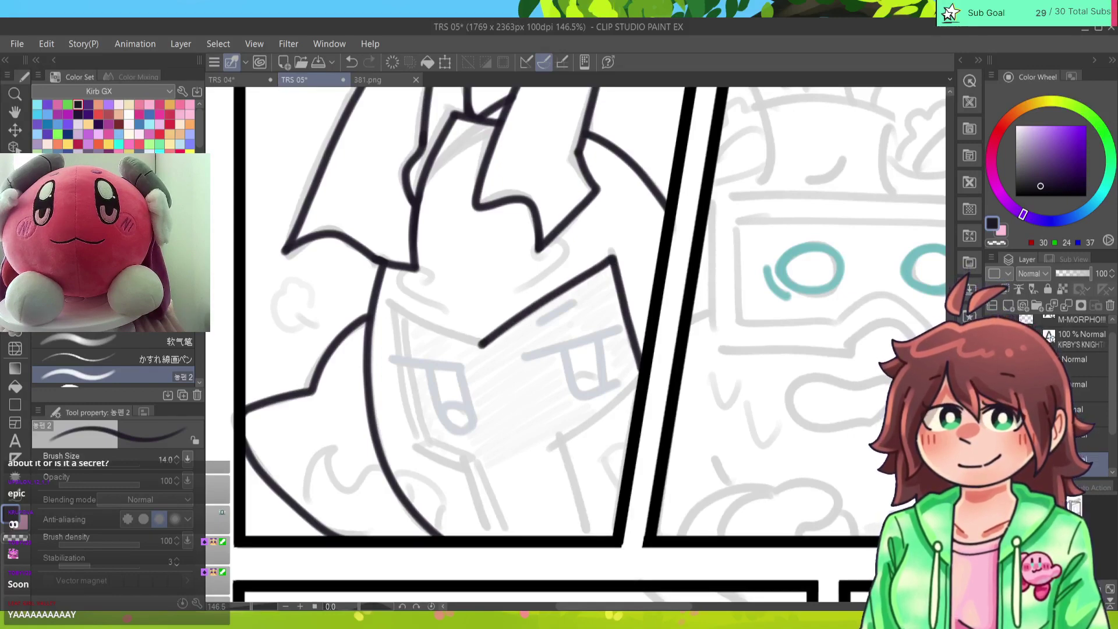
key(e)
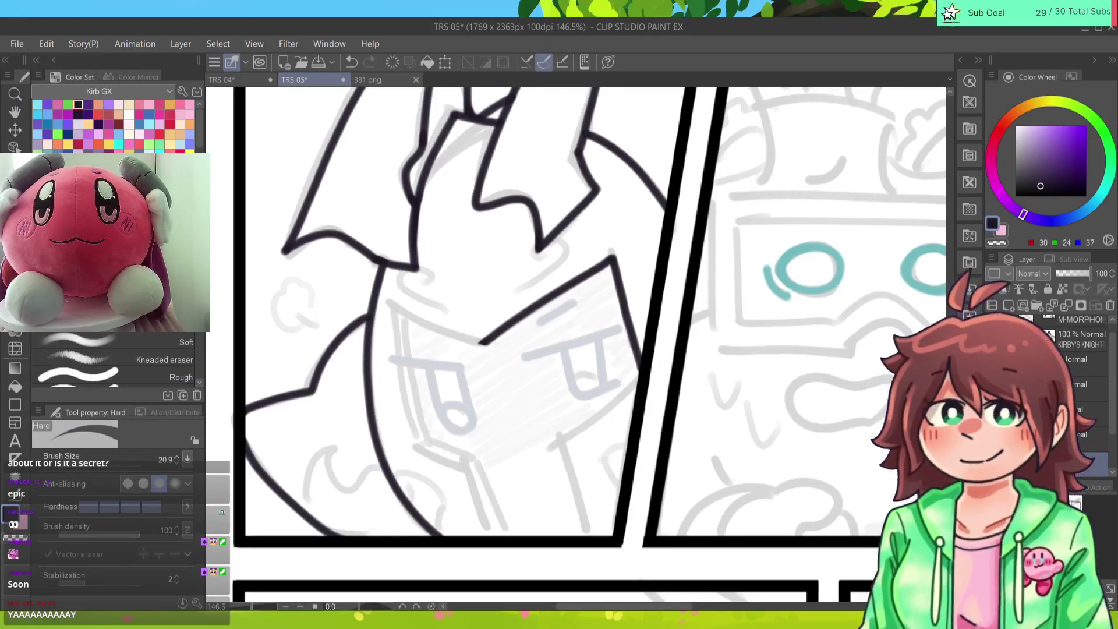
Step: Ink the left half of the visor's top edge down to the central notch and clean up the joint
key(p)
drag(384, 304, 484, 343)
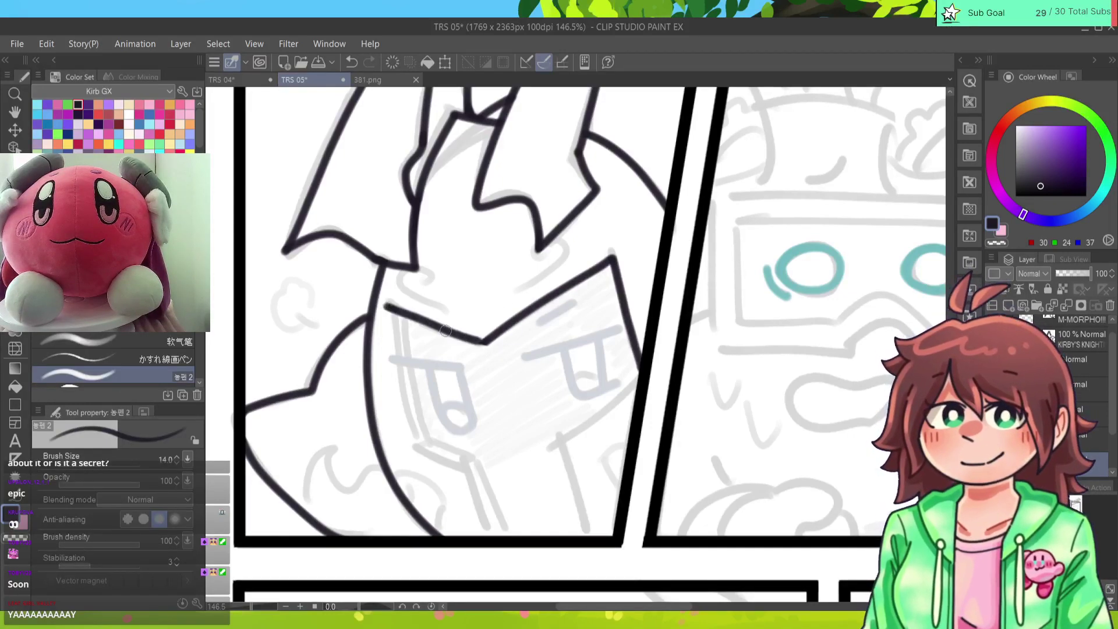
key(ctrl+z)
drag(385, 304, 483, 344)
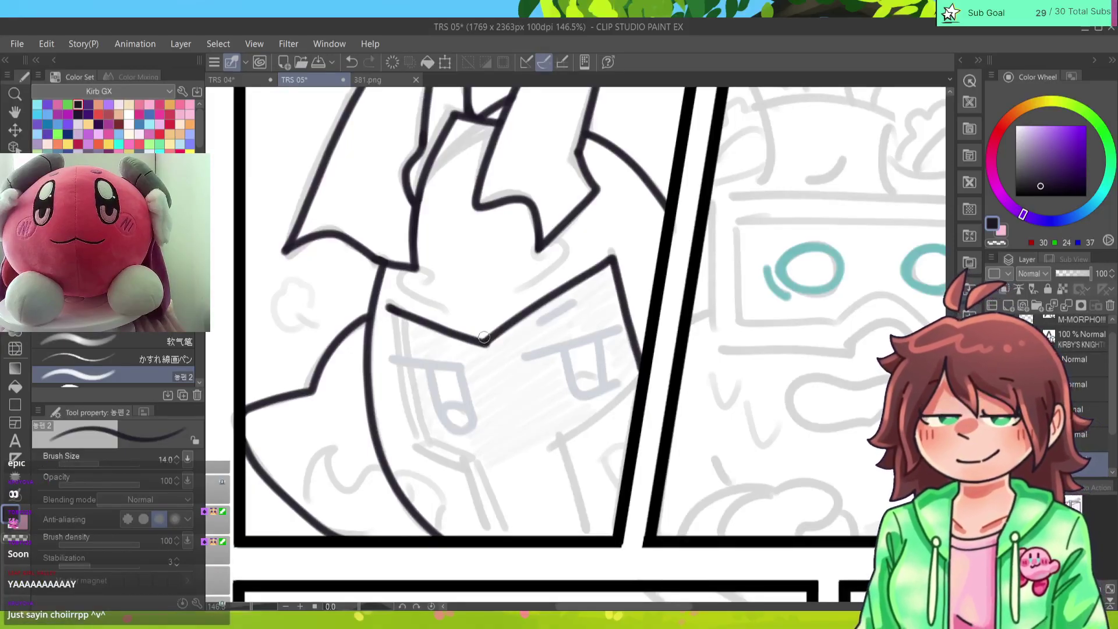
key(e)
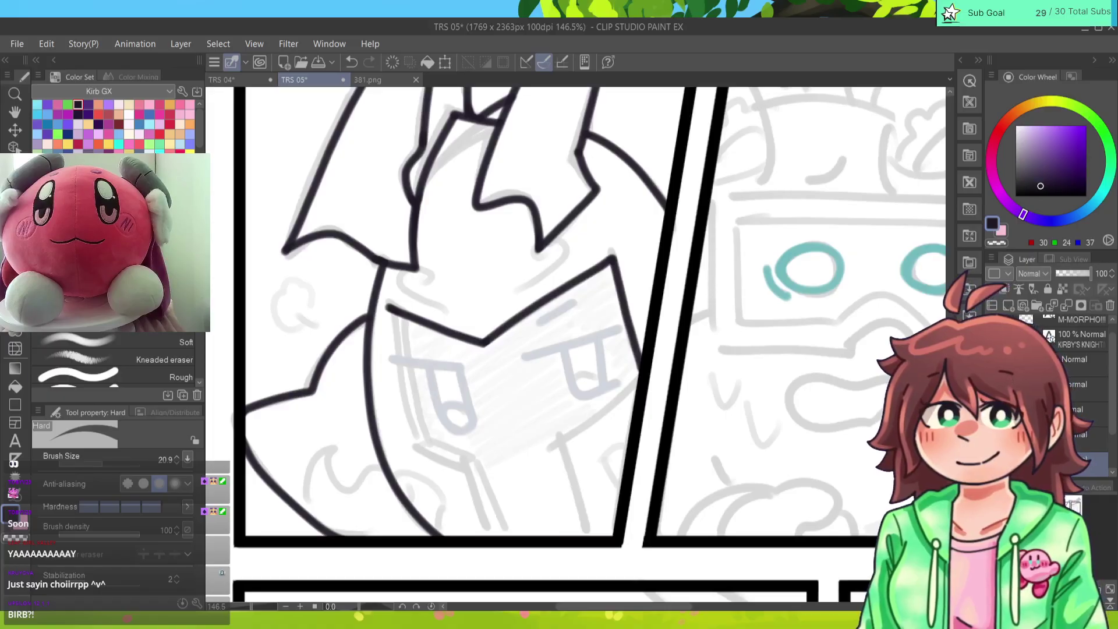
Step: Ink the visor's left outline down its side, along the lower angle and on to the panel's bottom border
key(p)
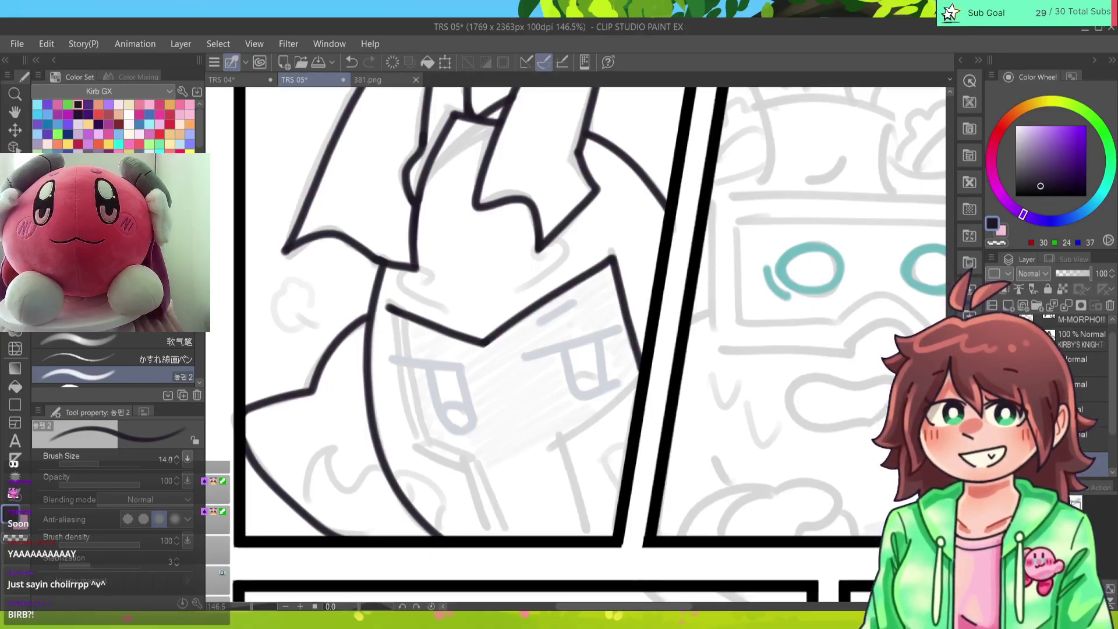
drag(386, 301, 414, 441)
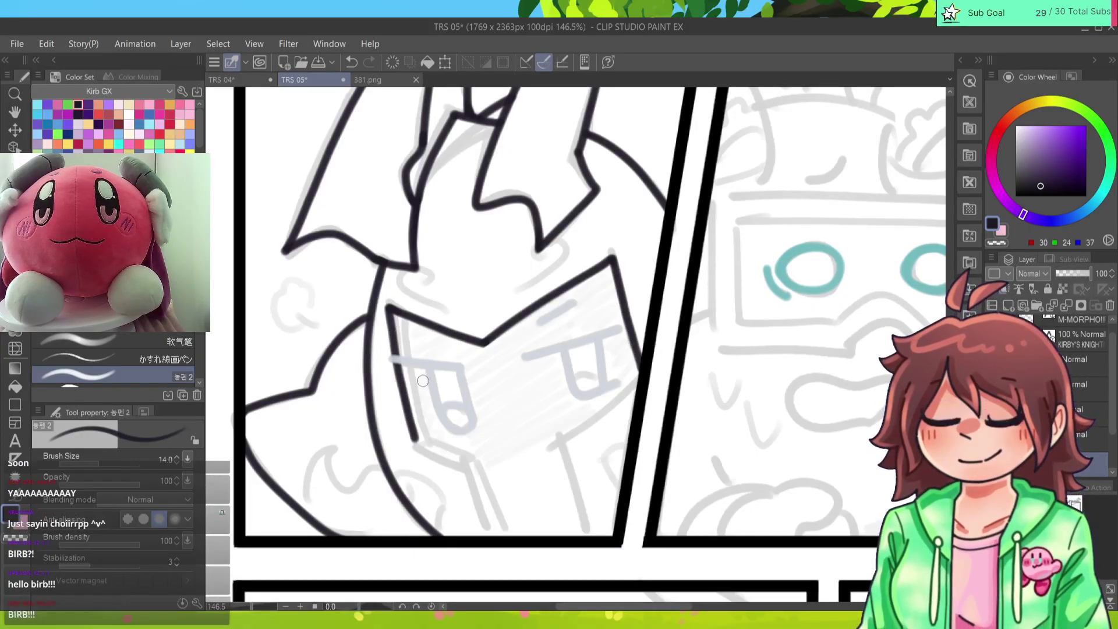
key(ctrl+z)
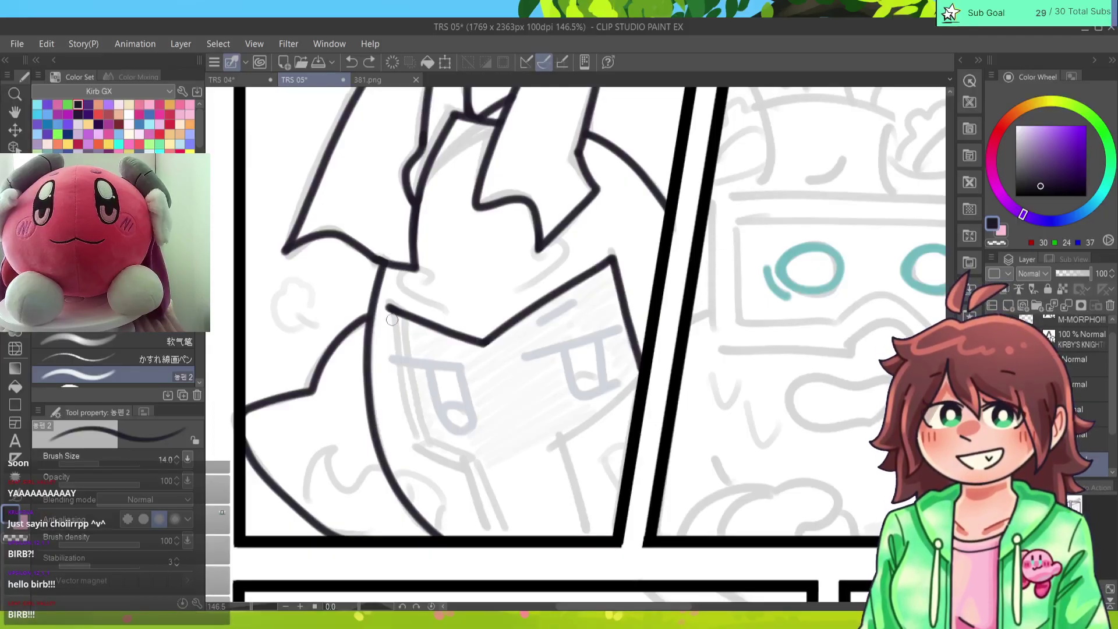
mouse_move(388, 304)
mouse_down()
mouse_move(410, 439)
mouse_move(466, 468)
mouse_move(489, 535)
mouse_up()
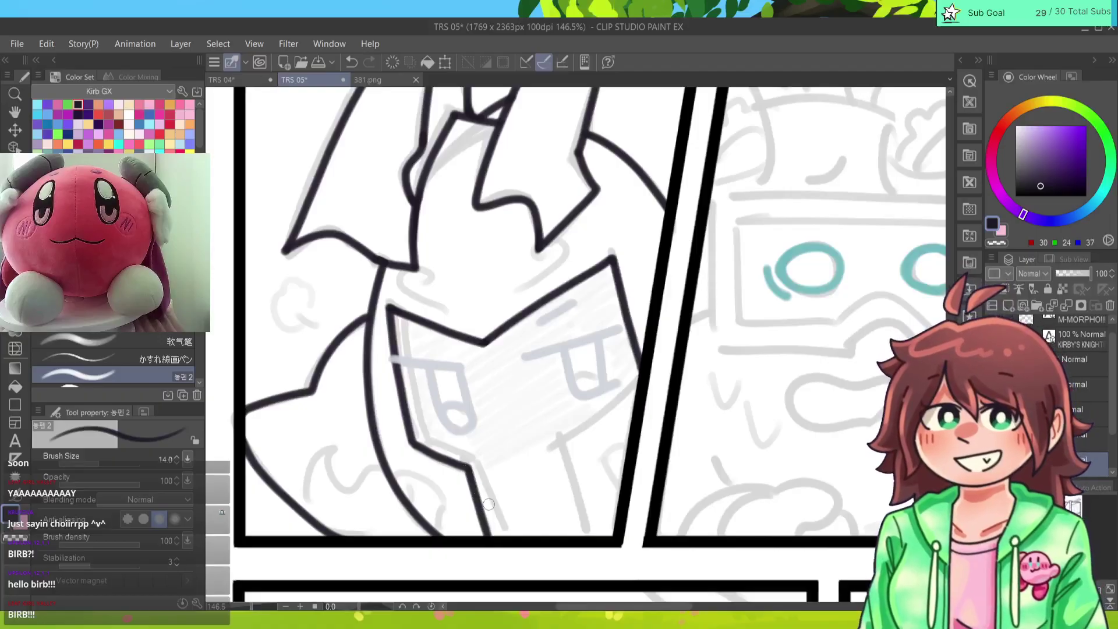
Step: Ink the visor's lower-right edge from the slanted border inward and down to the panel's bottom border
drag(635, 382, 559, 451)
key(ctrl+z)
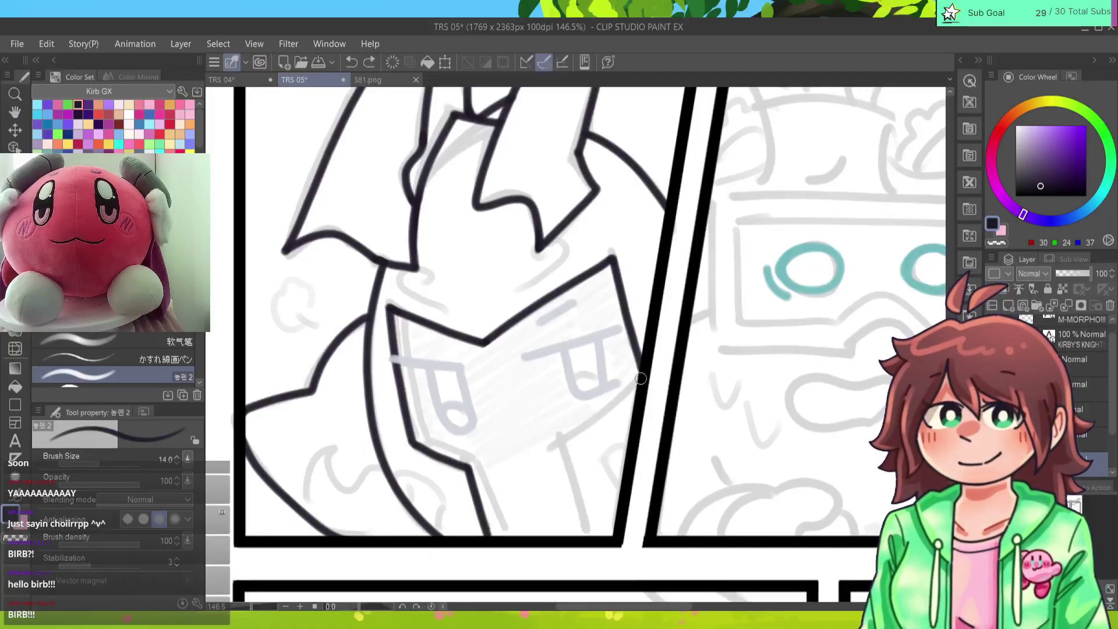
mouse_move(637, 379)
mouse_down()
mouse_move(564, 446)
mouse_move(581, 440)
mouse_move(567, 455)
mouse_move(594, 535)
mouse_up()
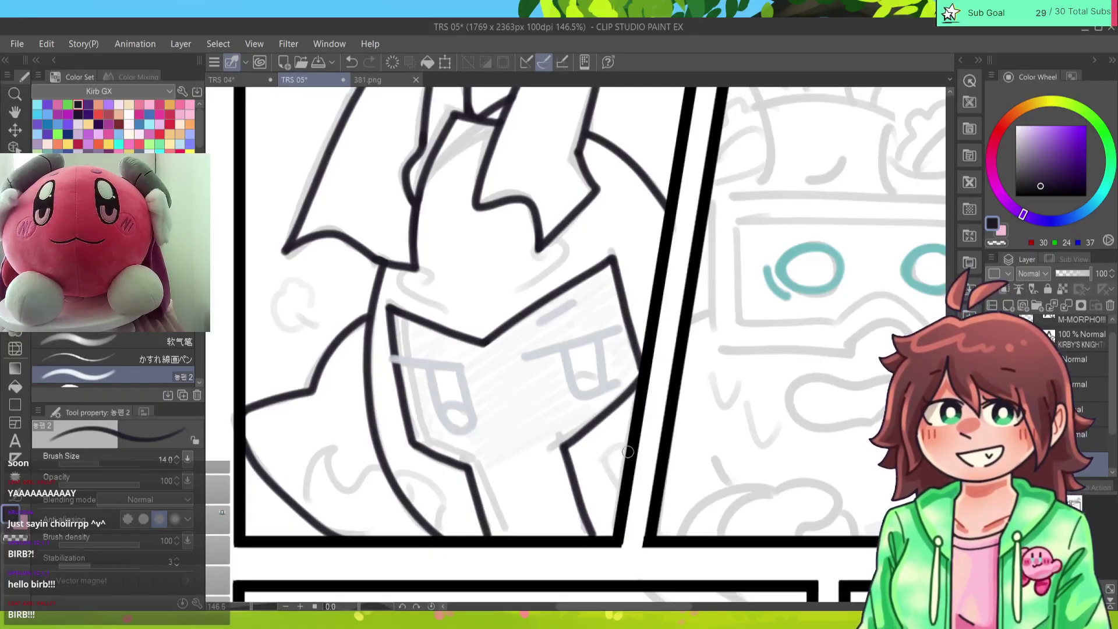
key(ctrl+z)
drag(563, 444, 594, 537)
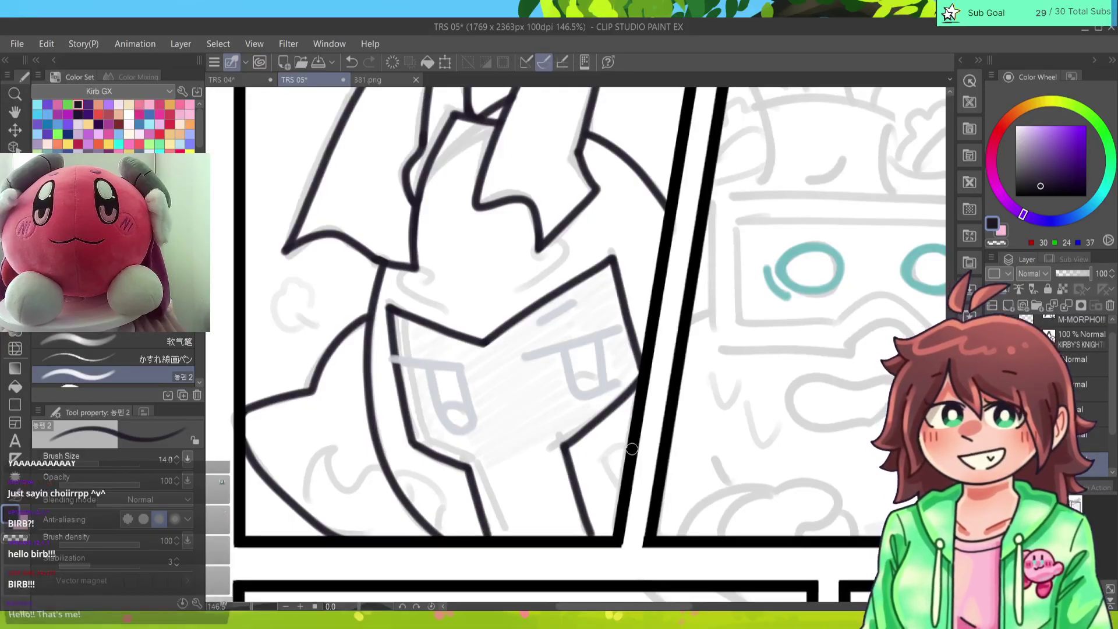
Step: Ink the inner rim line along the visor's left side, around the lower angle and down to the panel's bottom border
mouse_move(402, 318)
mouse_down()
mouse_move(424, 435)
mouse_move(415, 440)
mouse_move(486, 466)
mouse_up()
key(ctrl+z)
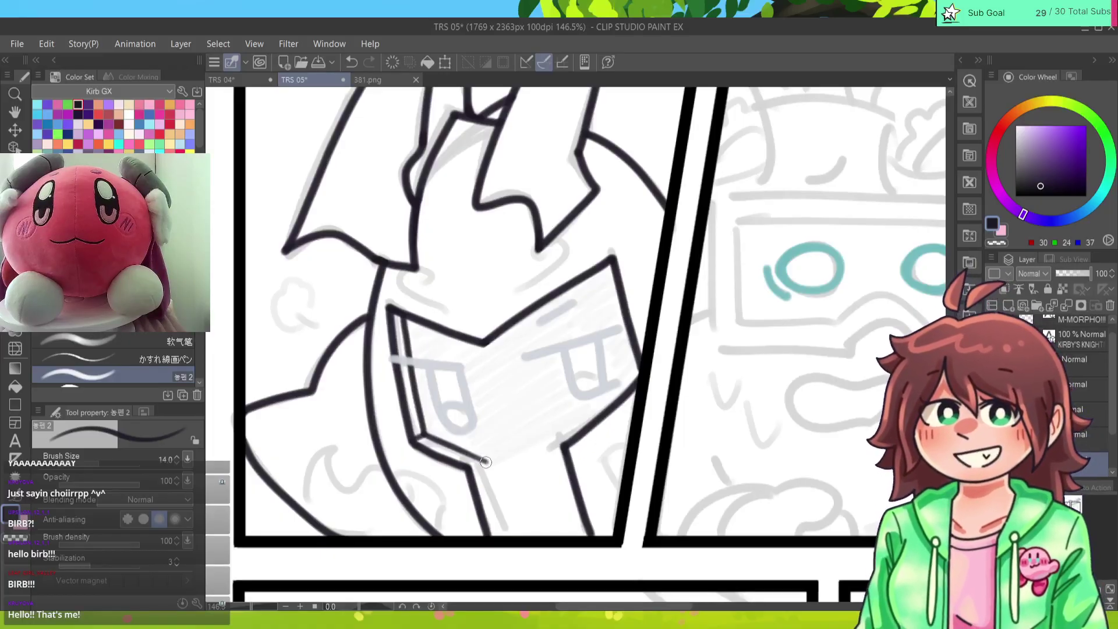
key(ctrl+z)
drag(417, 432, 484, 460)
key(ctrl+z)
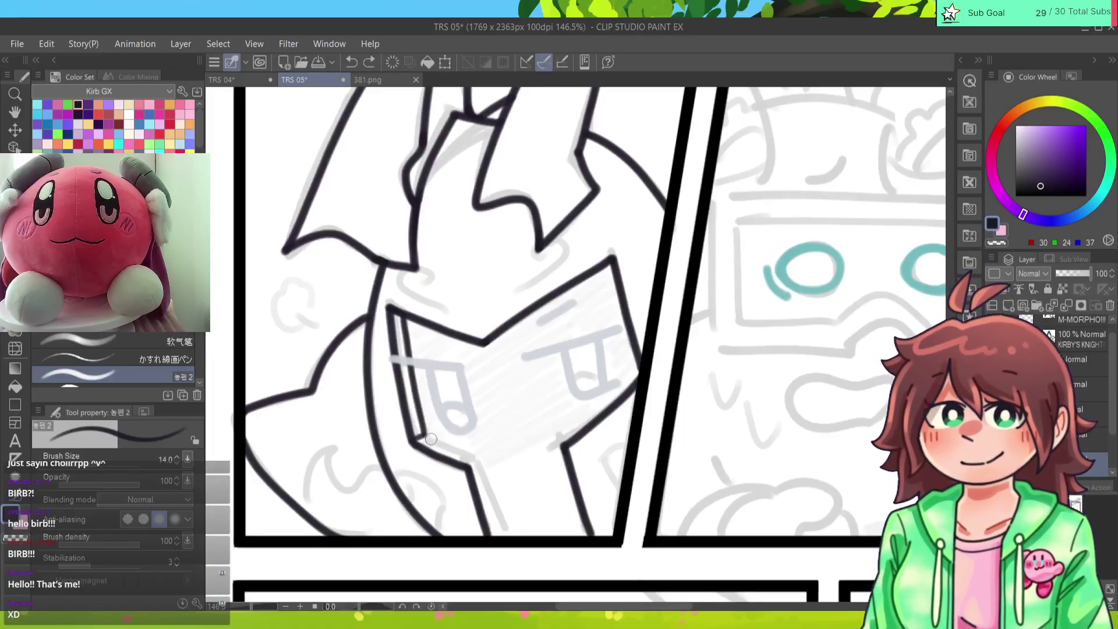
drag(424, 435, 477, 456)
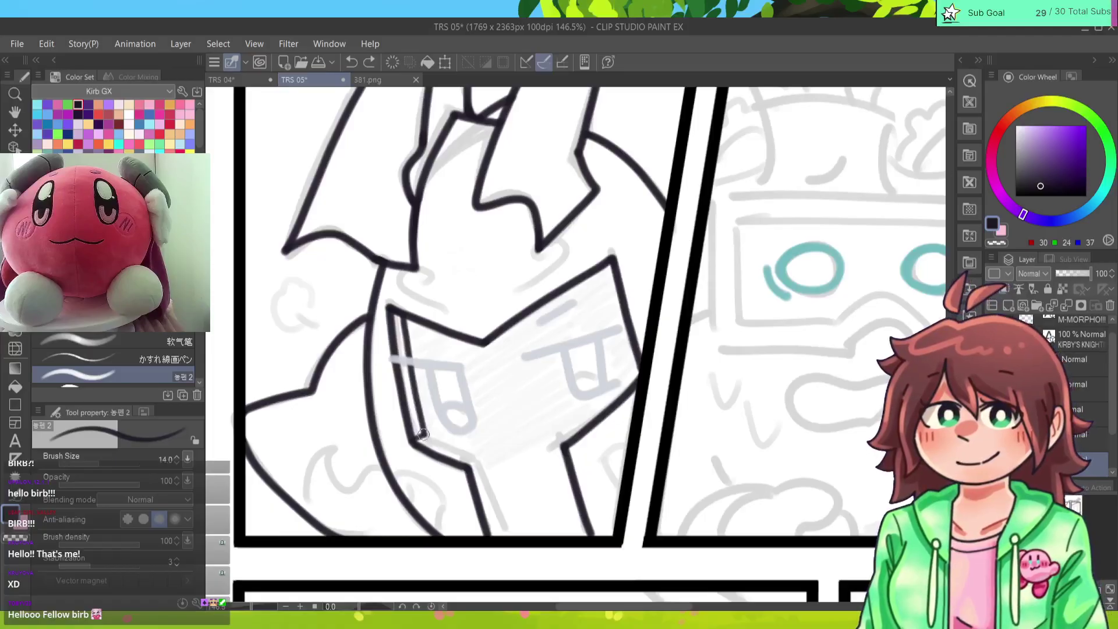
mouse_move(420, 437)
mouse_down()
mouse_move(479, 461)
mouse_move(500, 534)
mouse_up()
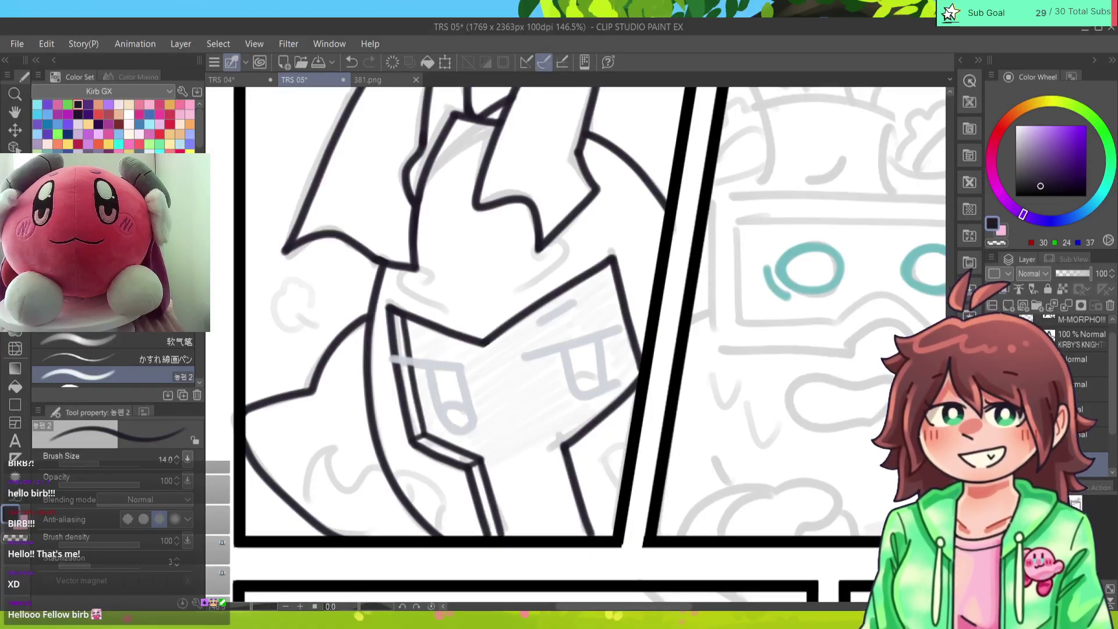
Step: Ink the flame-shaped curl on the shoulder armour left of the helmet and clean up where it meets the helmet outline
mouse_move(498, 494)
mouse_down()
mouse_move(634, 437)
mouse_move(528, 535)
mouse_up()
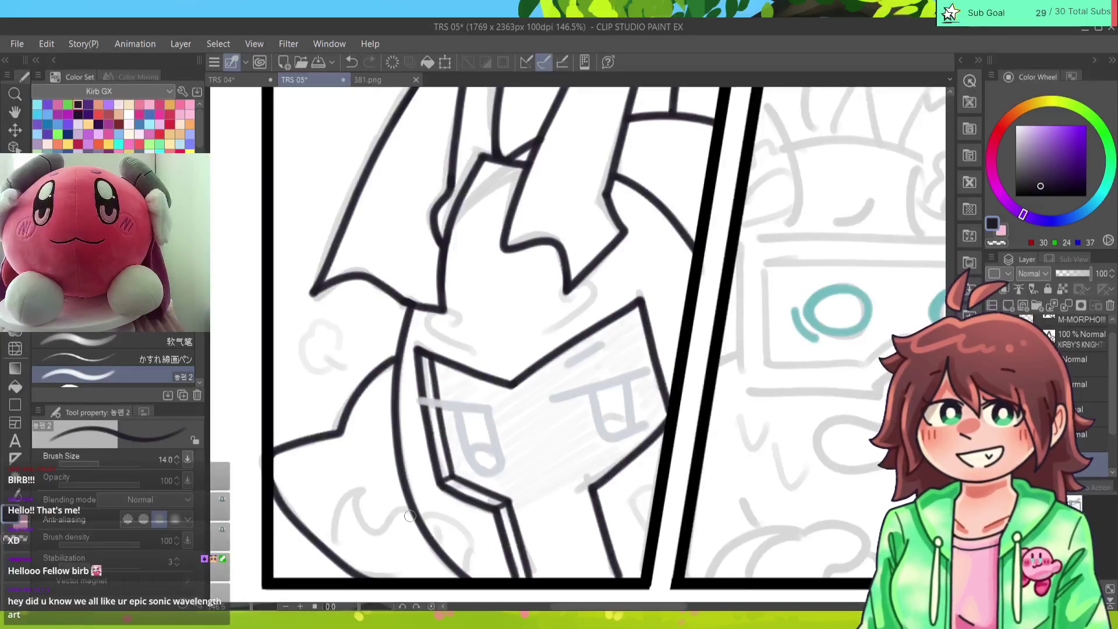
mouse_move(410, 516)
mouse_down()
mouse_move(387, 522)
mouse_move(356, 505)
mouse_move(365, 489)
mouse_move(331, 554)
mouse_up()
key(ctrl+z)
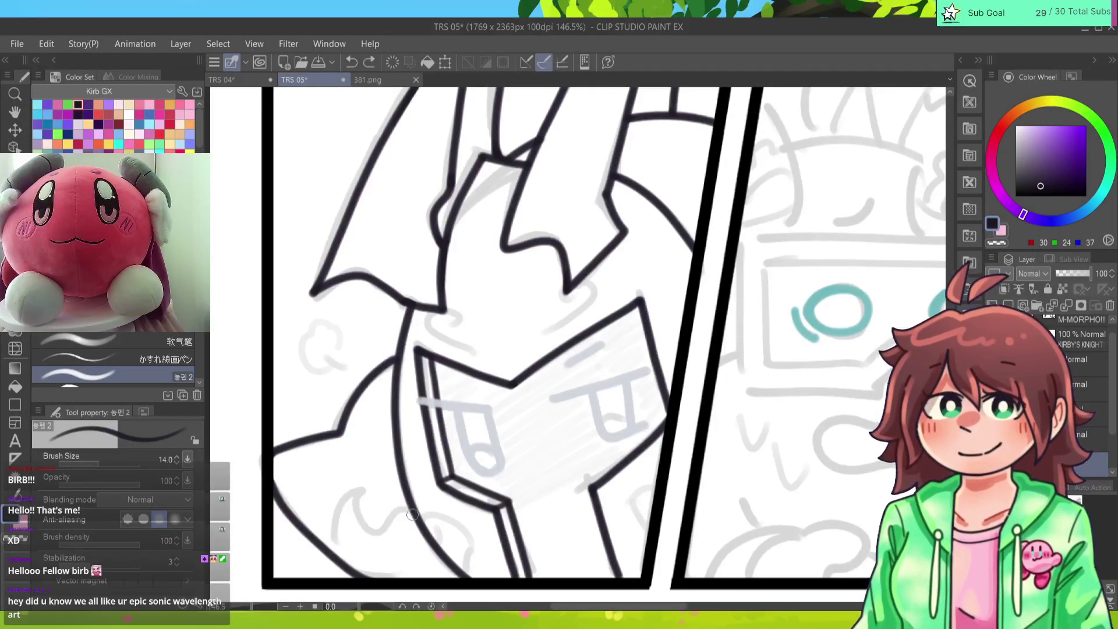
mouse_move(412, 515)
mouse_down()
mouse_move(378, 532)
mouse_move(363, 493)
mouse_move(349, 497)
mouse_move(332, 553)
mouse_up()
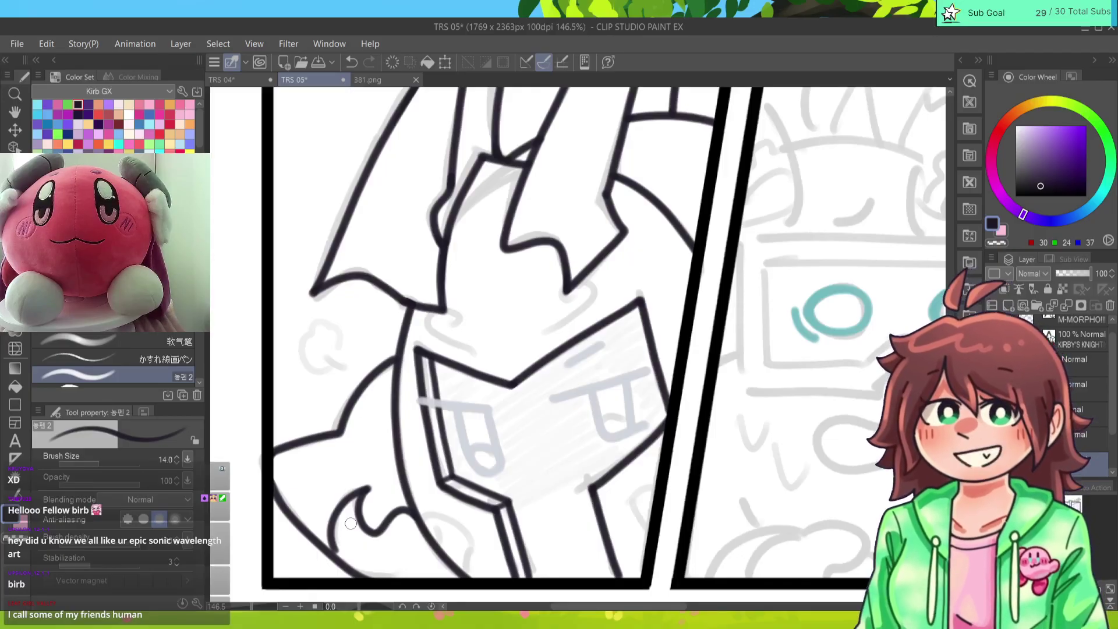
key(ctrl+z)
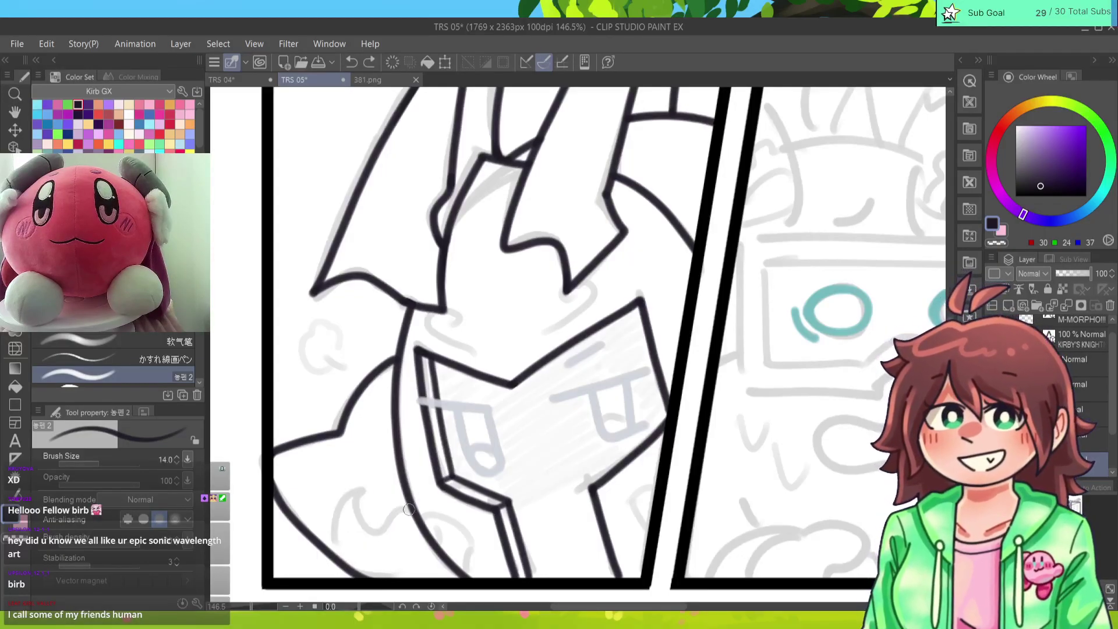
mouse_move(412, 513)
mouse_down()
mouse_move(355, 517)
mouse_move(362, 490)
mouse_move(330, 547)
mouse_up()
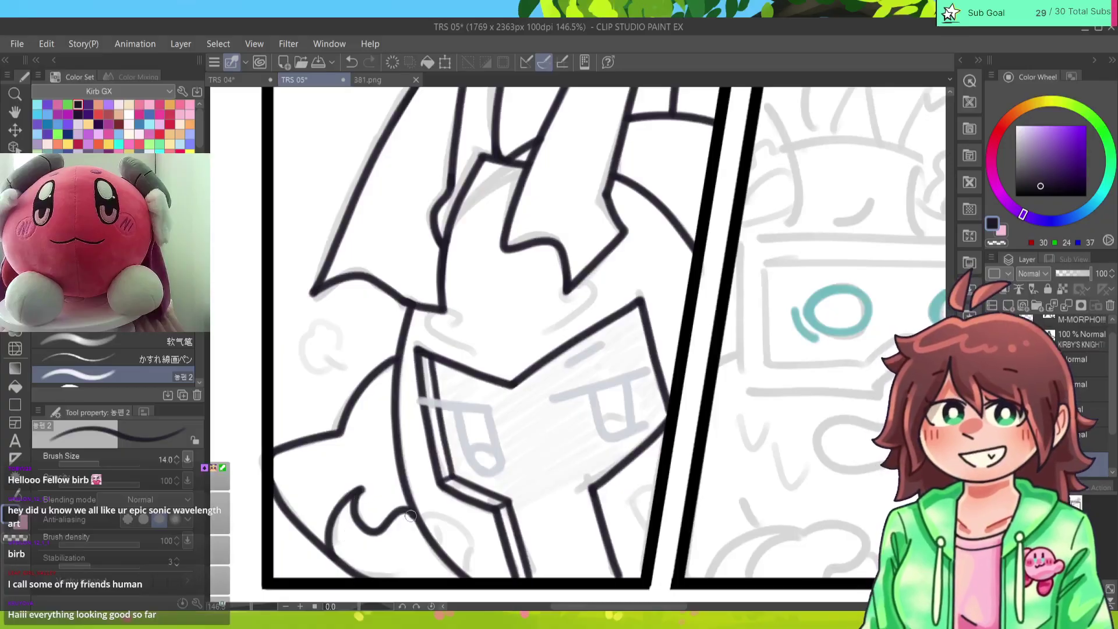
key(e)
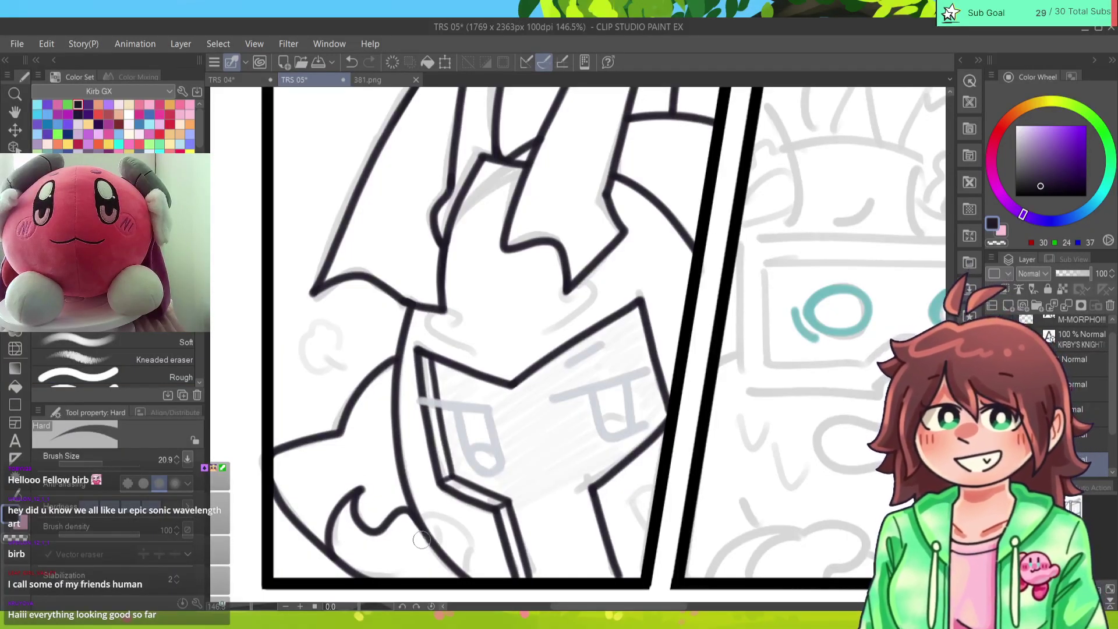
key(p)
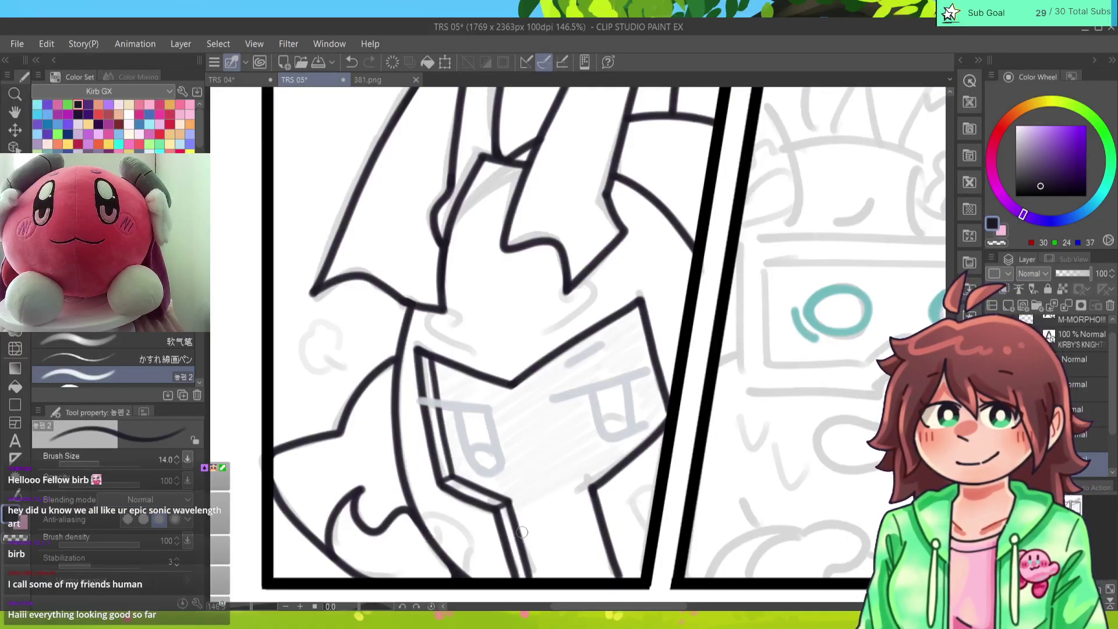
Step: Ink the two spiral curls on the helmet's forehead, one on each side above the visor's central notch
mouse_move(529, 349)
mouse_down()
mouse_move(557, 296)
mouse_move(551, 326)
mouse_move(544, 308)
mouse_up()
key(ctrl+z)
mouse_move(486, 358)
mouse_down()
mouse_move(457, 349)
mouse_move(474, 322)
mouse_move(464, 332)
mouse_move(475, 351)
mouse_move(469, 328)
mouse_up()
key(ctrl+z)
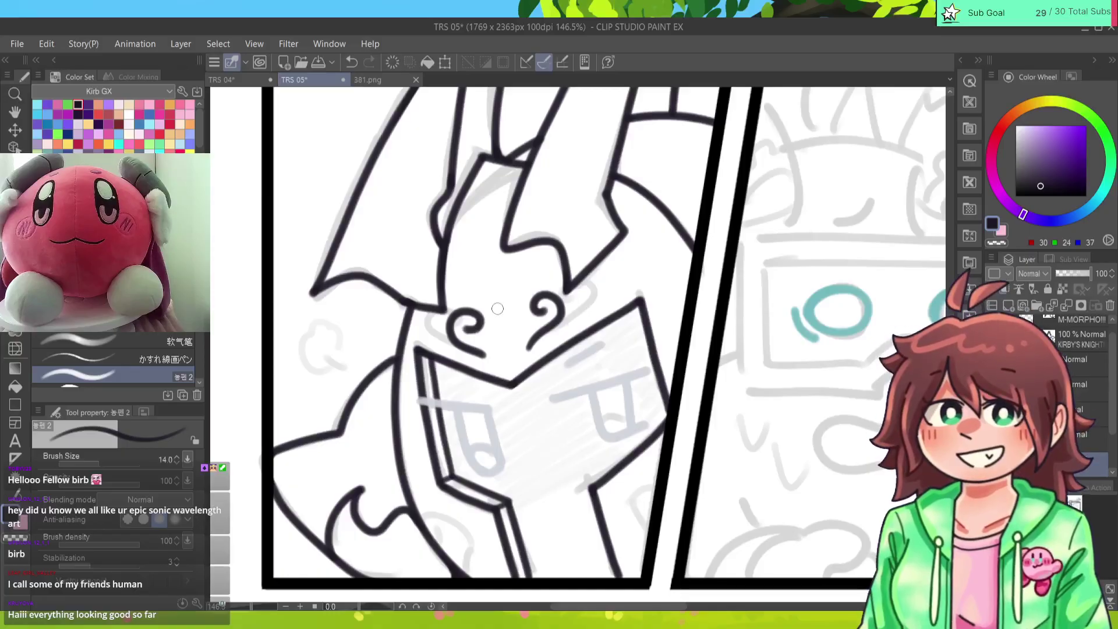
Step: Ink the small angular detail at the slanted border right of the visor and the curled detail left of its lower rim
mouse_move(657, 482)
mouse_down()
mouse_move(636, 501)
mouse_move(650, 529)
mouse_up()
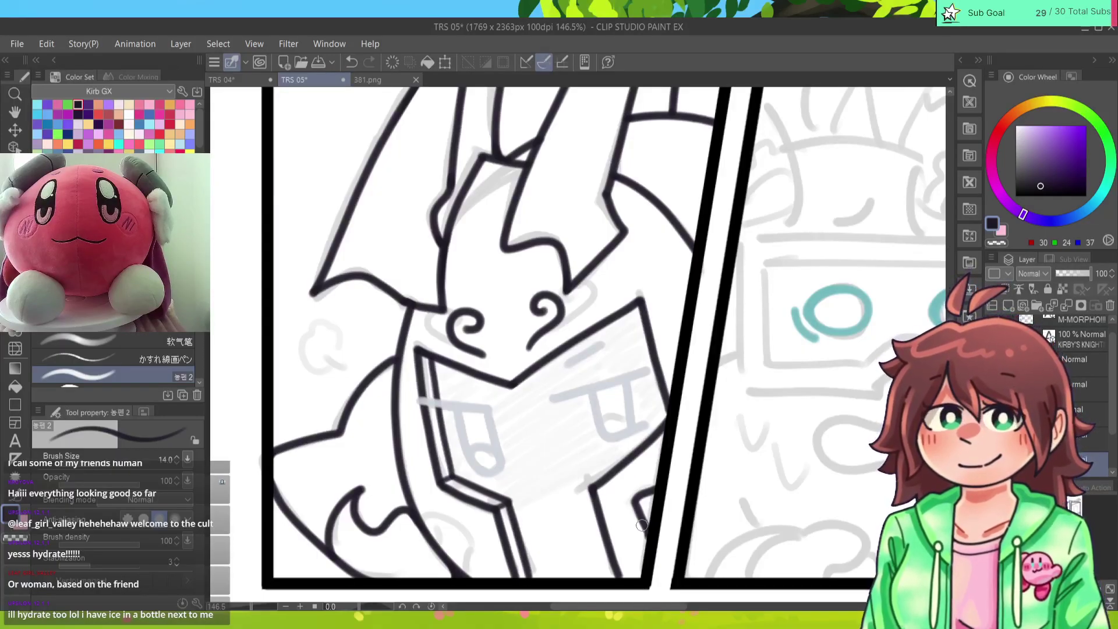
mouse_move(469, 545)
mouse_down()
mouse_move(425, 525)
mouse_move(443, 548)
mouse_move(469, 547)
mouse_move(464, 576)
mouse_move(466, 549)
mouse_move(464, 577)
mouse_up()
key(ctrl+z)
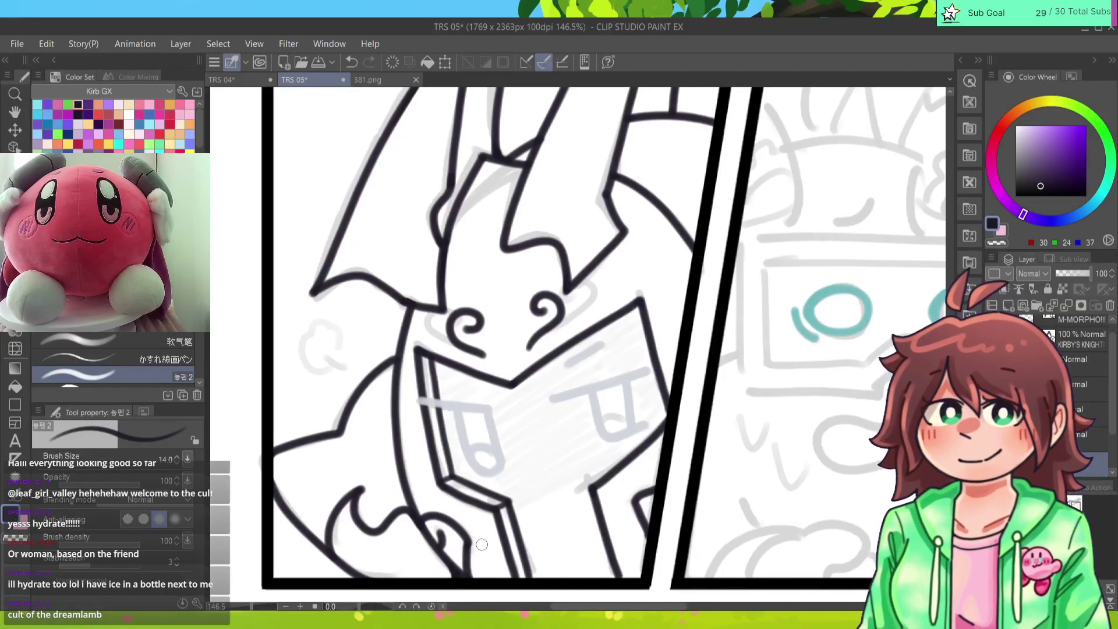
Step: In the middle panel of the same row, ink the goggled character's right body outline curving down toward the bottom border
drag(670, 105, 328, 605)
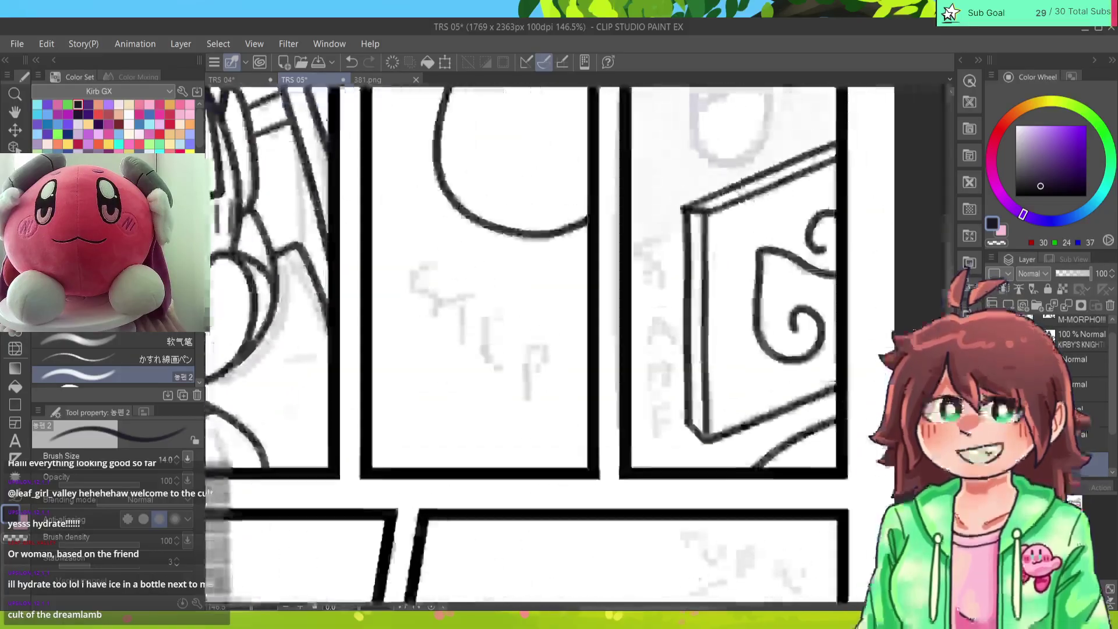
key(ctrl+minus)
key(ctrl+minus)
key(ctrl+minus)
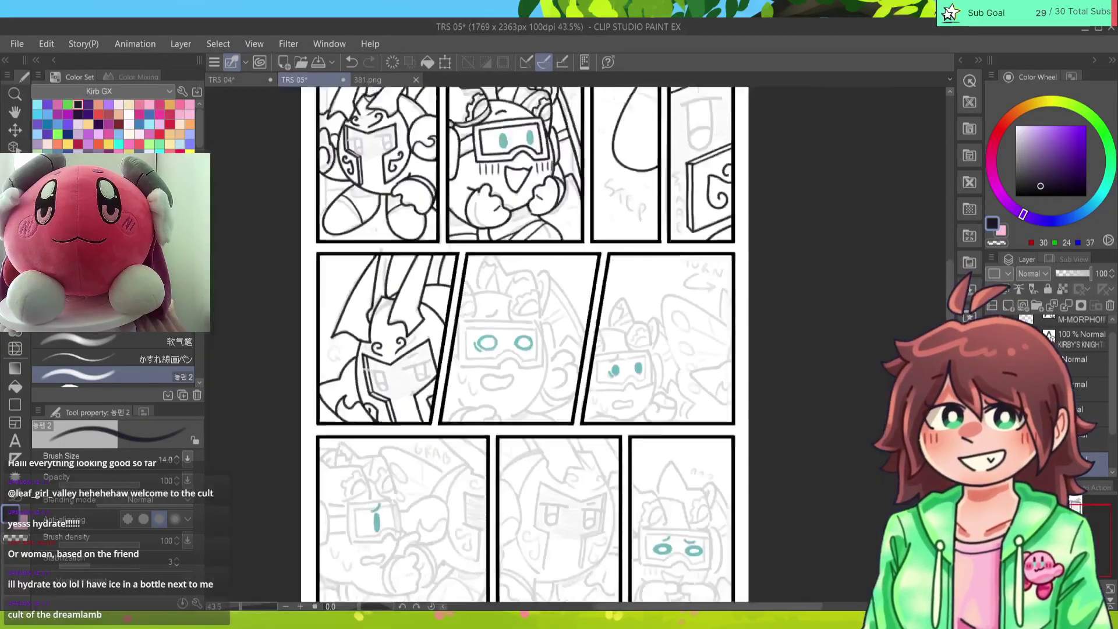
key(ctrl+minus)
key(ctrl+plus)
key(ctrl+plus)
key(ctrl+plus)
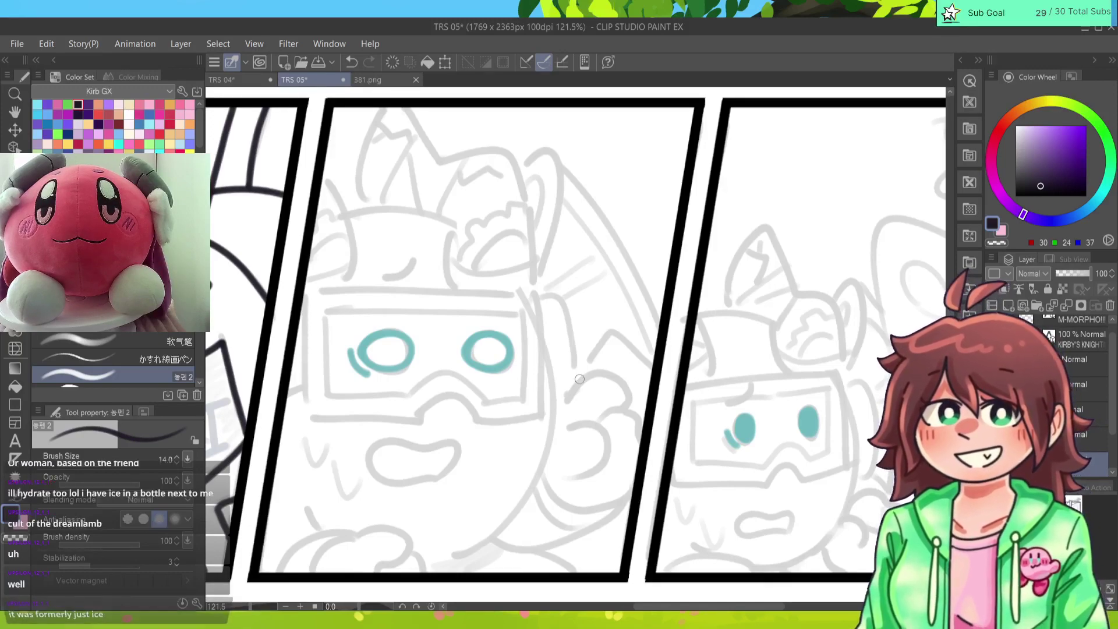
mouse_move(540, 340)
mouse_down()
mouse_move(540, 446)
mouse_move(439, 560)
mouse_up()
key(ctrl+z)
mouse_move(541, 341)
mouse_down()
mouse_move(553, 471)
mouse_move(456, 556)
mouse_move(491, 538)
mouse_up()
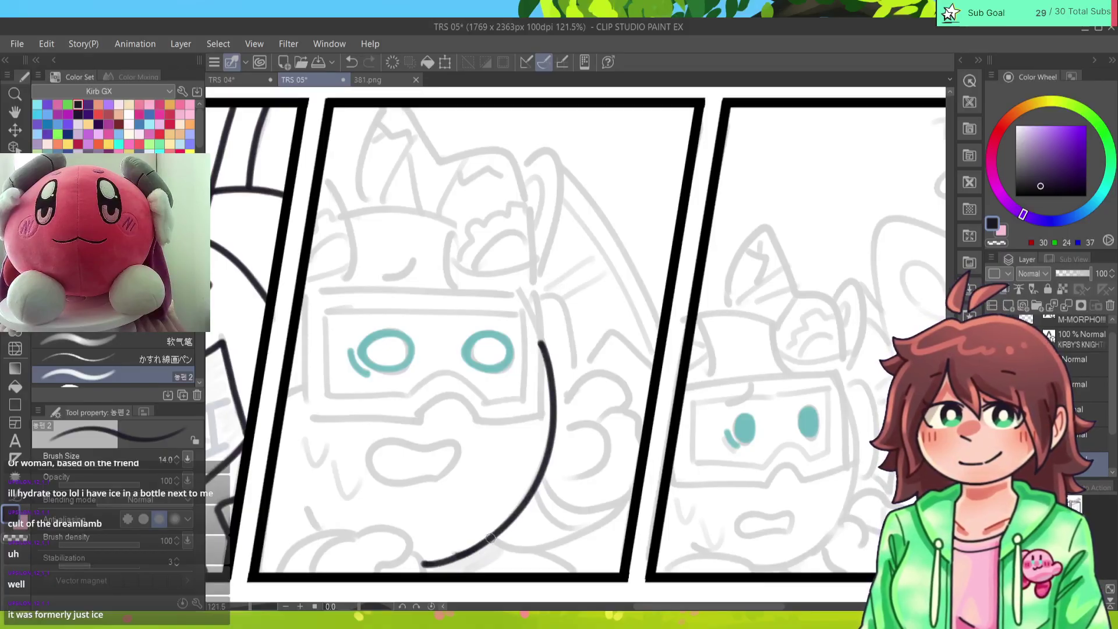
Step: Redraw the lower end of the goggled character's body curve toward the hand until it joins smoothly, and clean up the joint
key(ctrl+z)
drag(420, 562, 506, 522)
key(ctrl+z)
drag(419, 563, 489, 537)
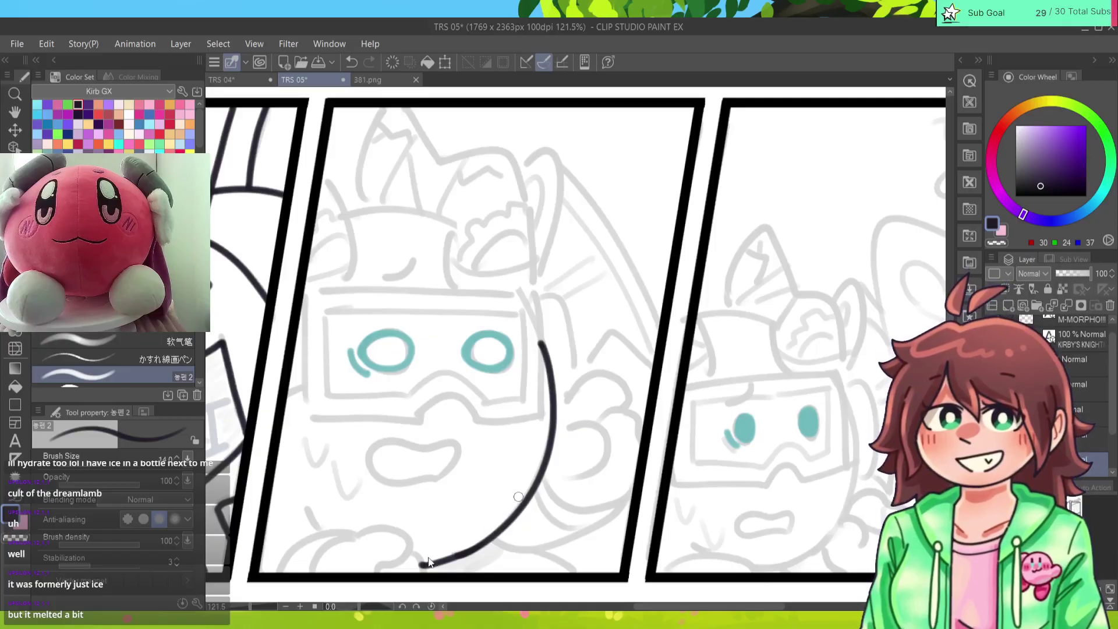
key(ctrl+z)
mouse_move(419, 563)
mouse_down()
mouse_move(486, 535)
mouse_move(428, 565)
mouse_move(484, 549)
mouse_move(499, 526)
mouse_move(422, 565)
mouse_move(508, 533)
mouse_move(422, 565)
mouse_move(483, 542)
mouse_up()
key(ctrl+z)
key(ctrl+z)
key(ctrl+z)
key(ctrl+z)
key(ctrl+z)
key(ctrl+z)
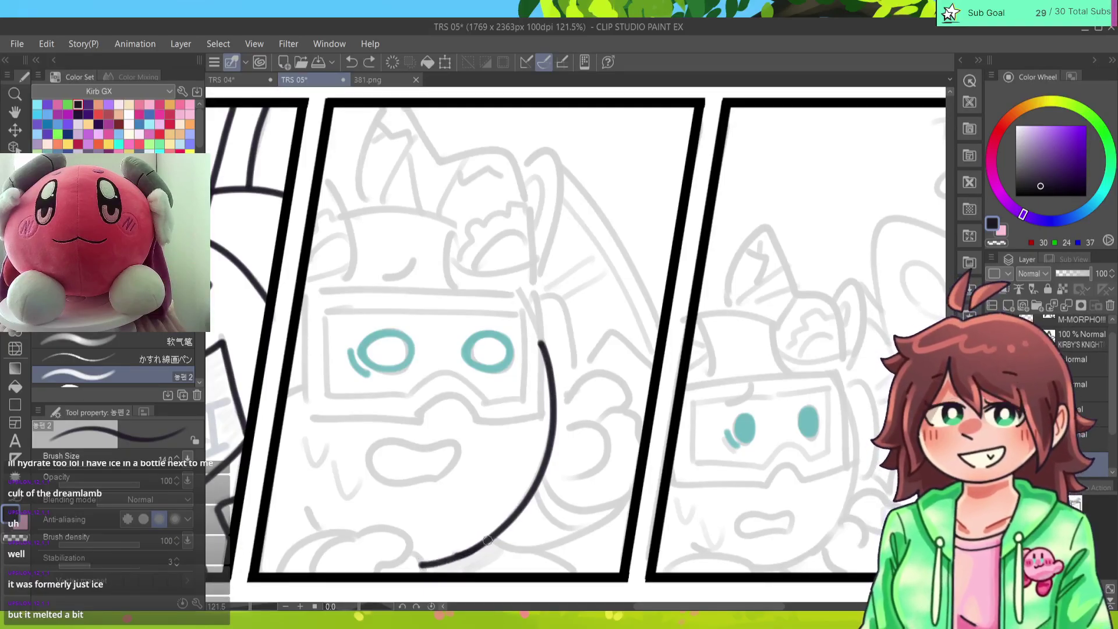
key(ctrl+z)
drag(419, 562, 488, 533)
key(ctrl+z)
drag(419, 563, 499, 533)
key(ctrl+z)
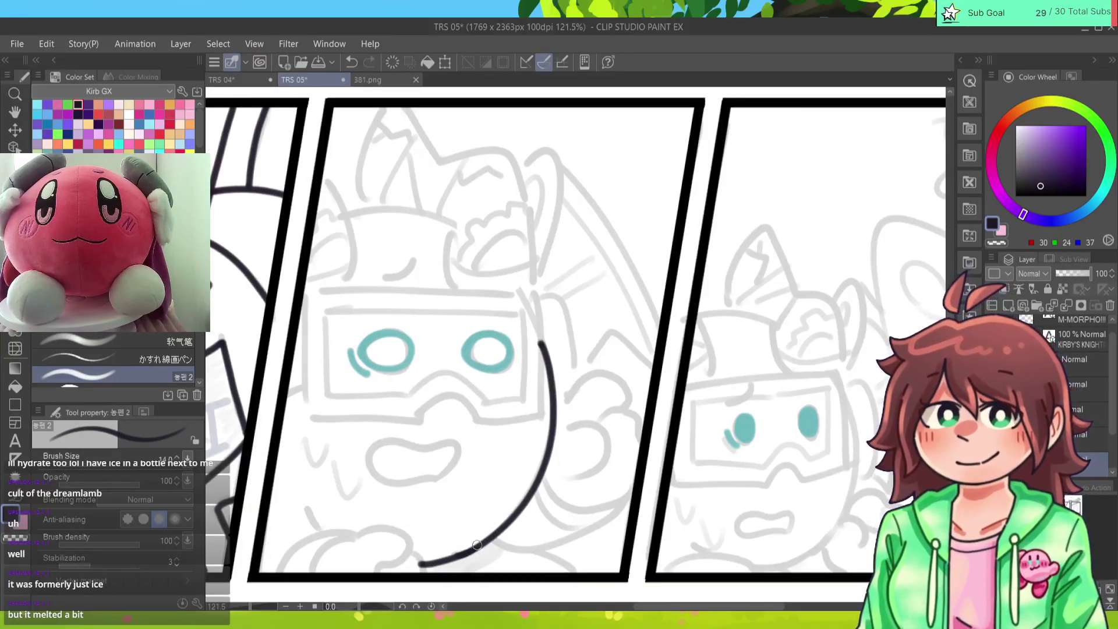
key(e)
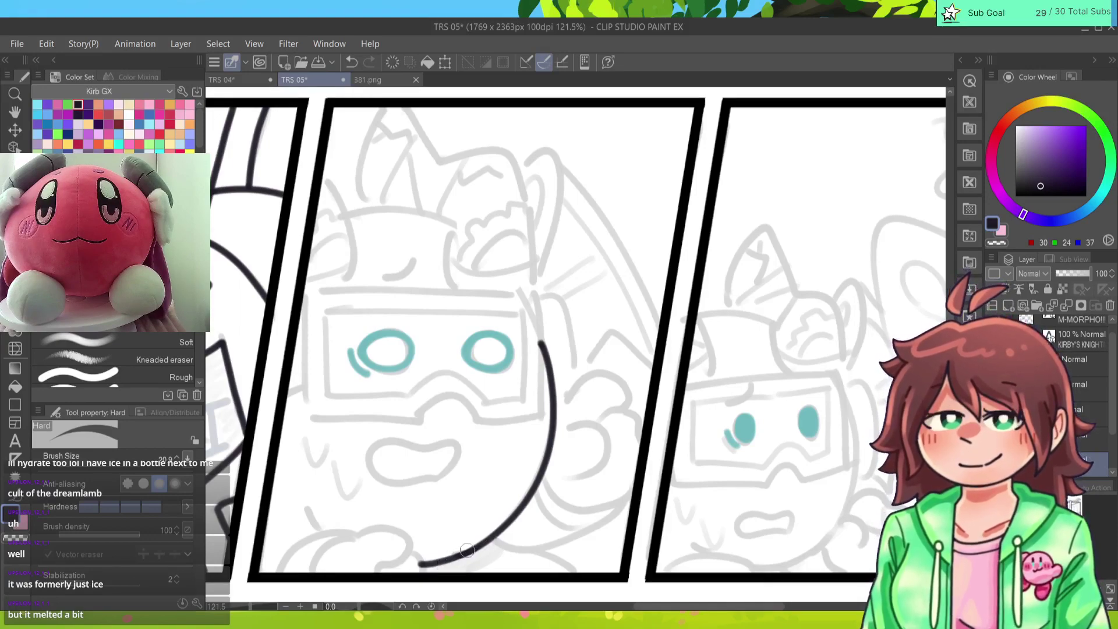
key(p)
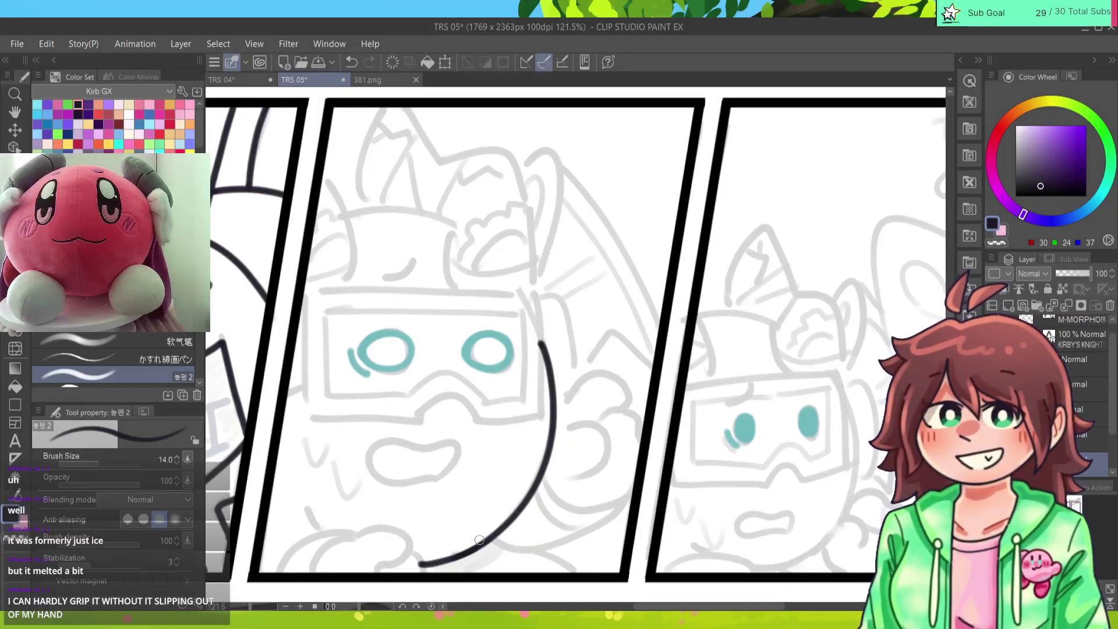
Step: Ink the goggled character's hand in the panel's lower-left corner, with its thumb, cuff curves and the short line joining the body
drag(411, 547, 426, 582)
key(ctrl+z)
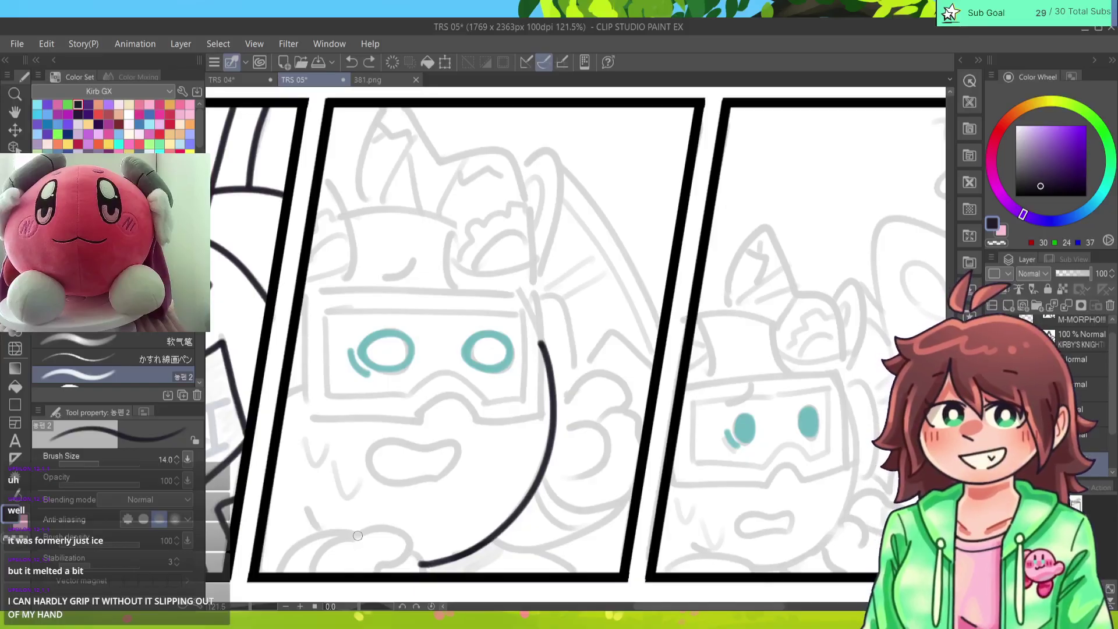
mouse_move(354, 537)
mouse_down()
mouse_move(400, 562)
mouse_move(376, 576)
mouse_up()
mouse_move(353, 533)
mouse_down()
mouse_move(300, 580)
mouse_move(277, 579)
mouse_up()
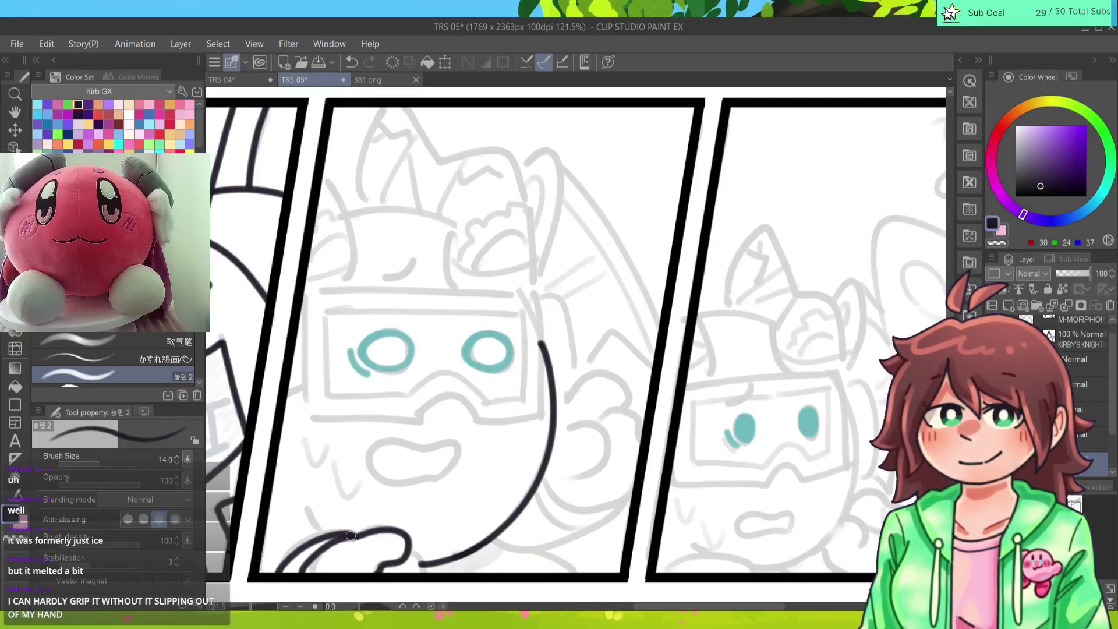
mouse_move(412, 551)
mouse_down()
mouse_move(427, 578)
mouse_move(417, 576)
mouse_up()
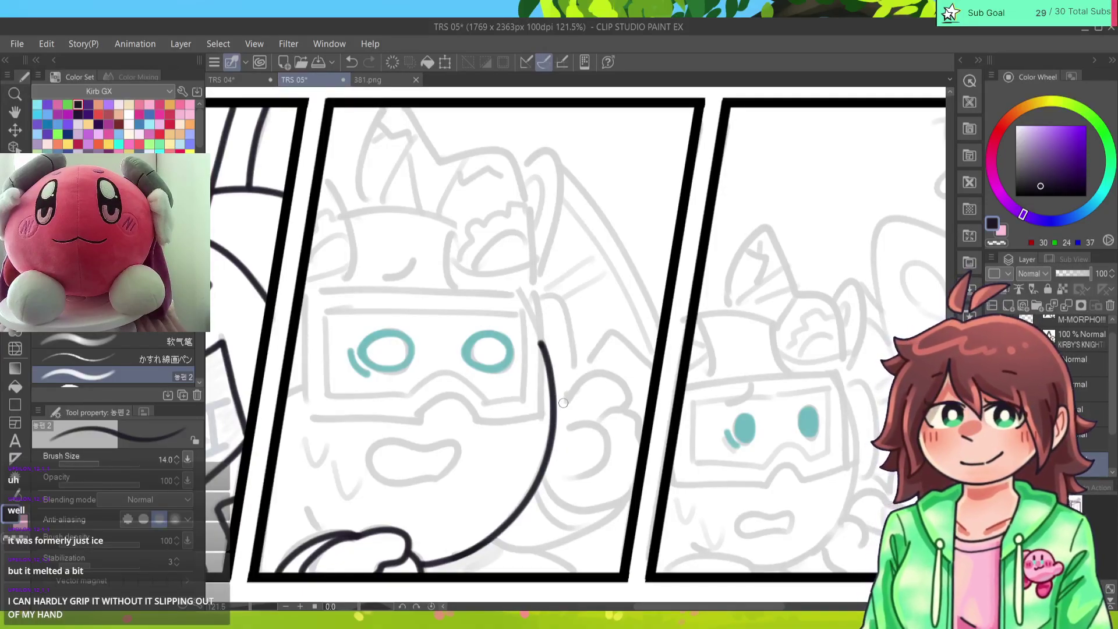
Step: Ink the top and outer finger outlines of the raised hand right of the body, and tidy the strokes
mouse_move(563, 403)
mouse_down()
mouse_move(618, 381)
mouse_move(605, 412)
mouse_move(623, 410)
mouse_move(597, 416)
mouse_move(635, 412)
mouse_move(640, 451)
mouse_up()
drag(603, 453, 632, 482)
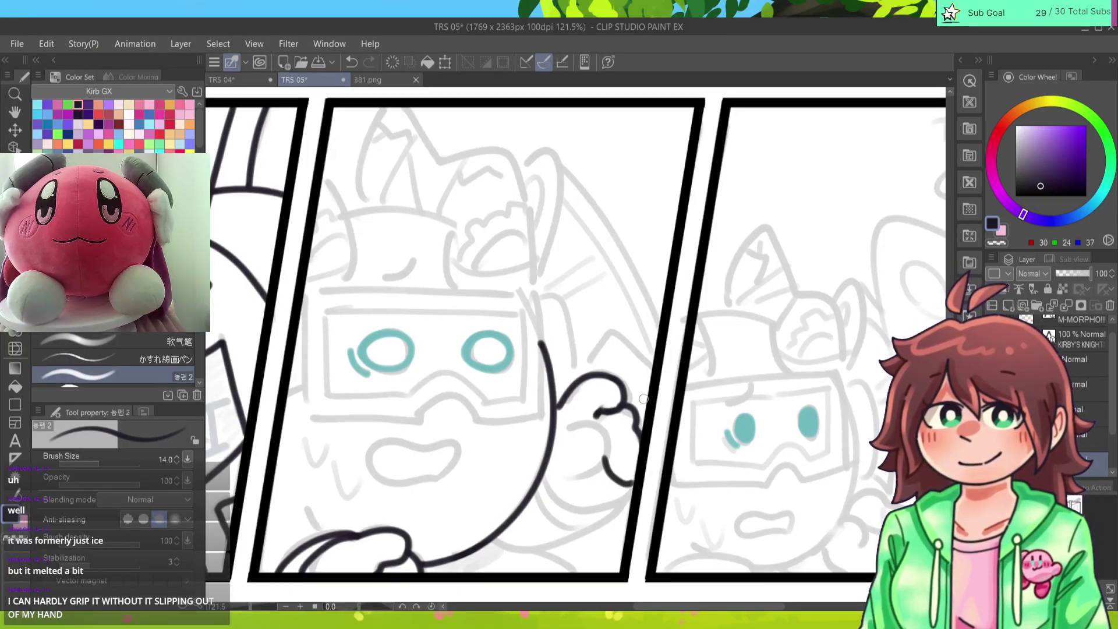
key(e)
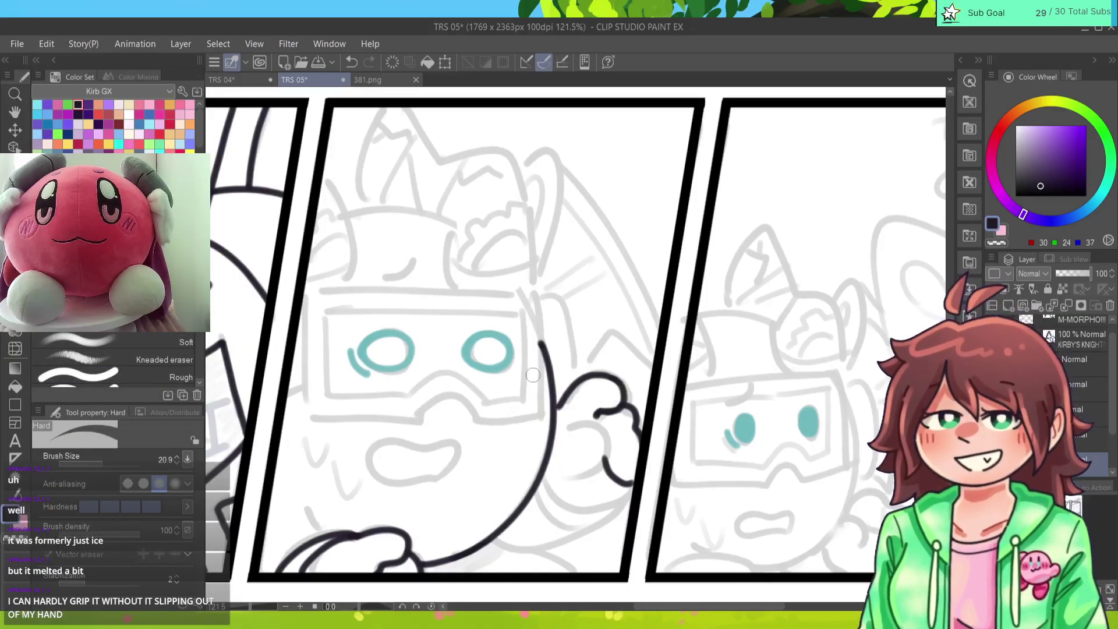
key(p)
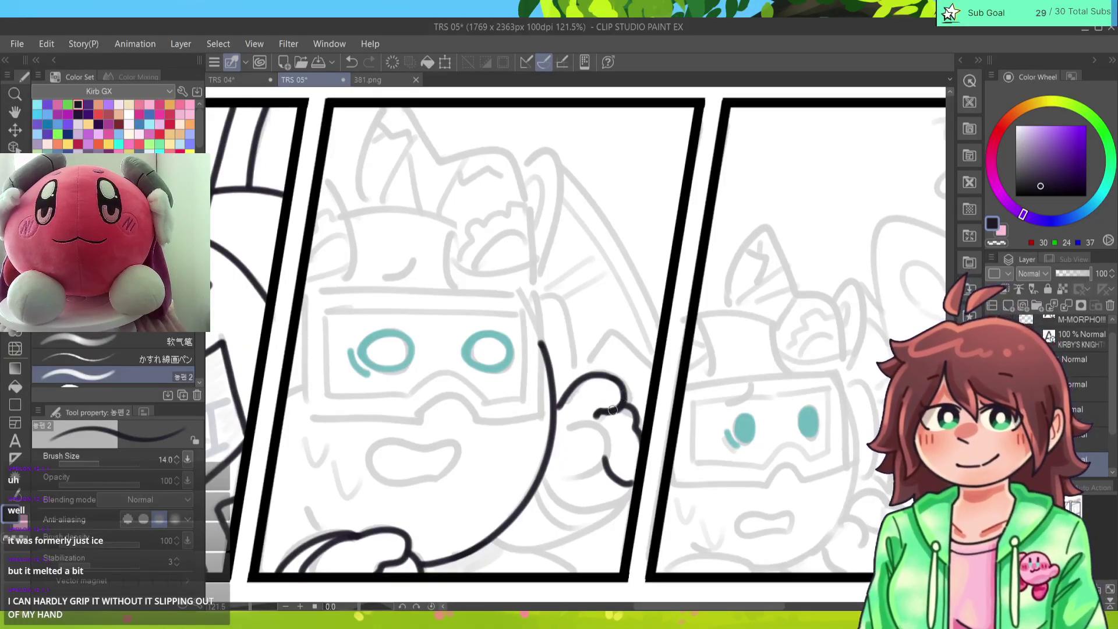
Step: Ink the curved thumb lines inside the raised hand at the right of the body
mouse_move(567, 436)
mouse_down()
mouse_move(587, 422)
mouse_move(579, 478)
mouse_up()
key(ctrl+z)
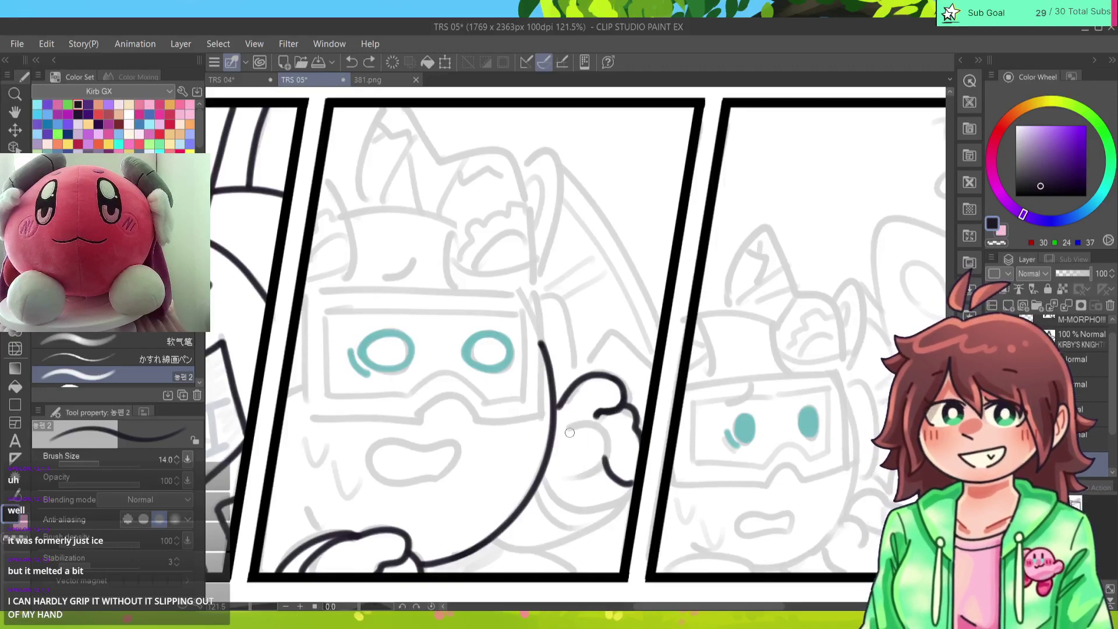
drag(562, 441, 606, 420)
drag(608, 431, 582, 479)
key(ctrl+z)
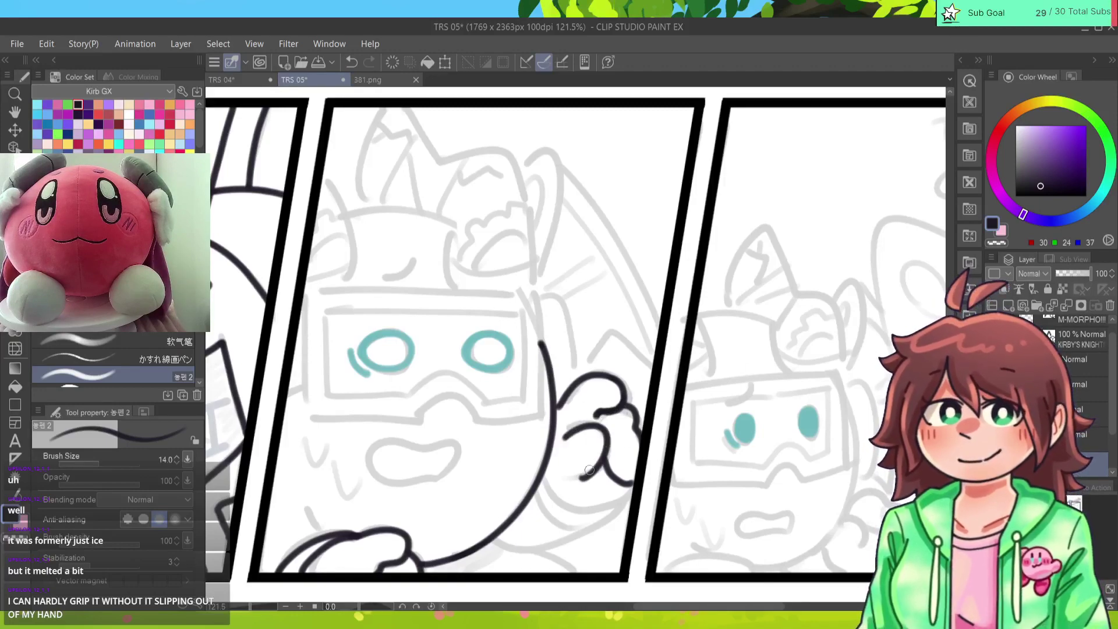
Step: Ink the cuff curves beneath the raised hand and the longer arc below them from the body toward the slanted border
mouse_move(534, 496)
mouse_down()
mouse_move(605, 518)
mouse_move(635, 486)
mouse_move(608, 506)
mouse_move(551, 496)
mouse_move(541, 475)
mouse_up()
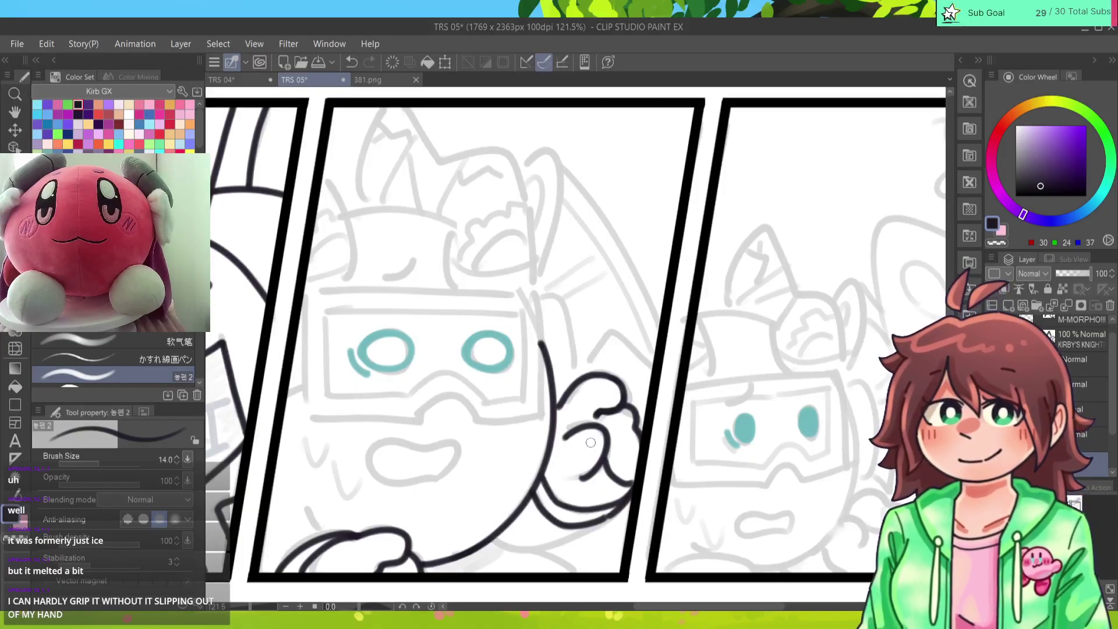
drag(497, 547, 618, 512)
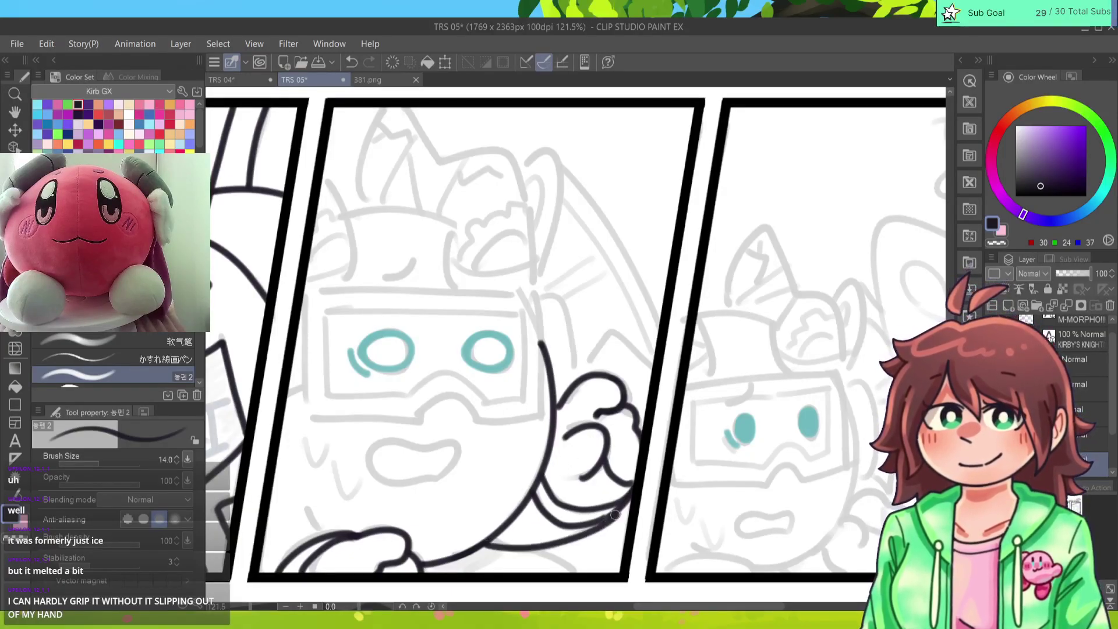
key(ctrl+z)
drag(515, 554, 620, 509)
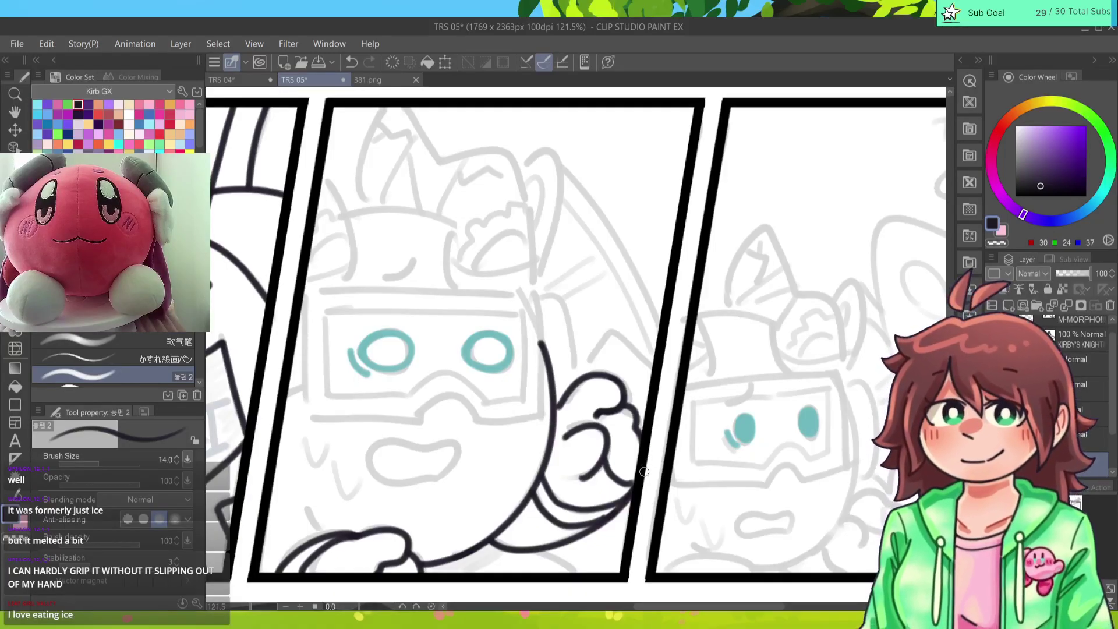
key(e)
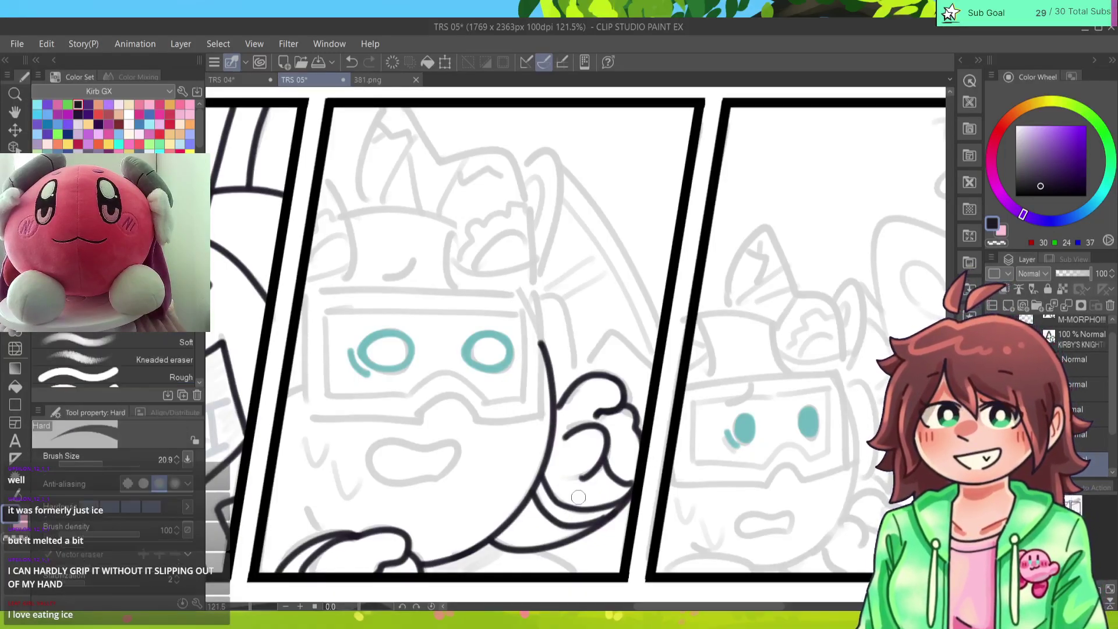
Step: Tidy the cuff lines beneath the raised hand and ink the short curve below the arm toward the panel's lower border
drag(580, 523, 608, 514)
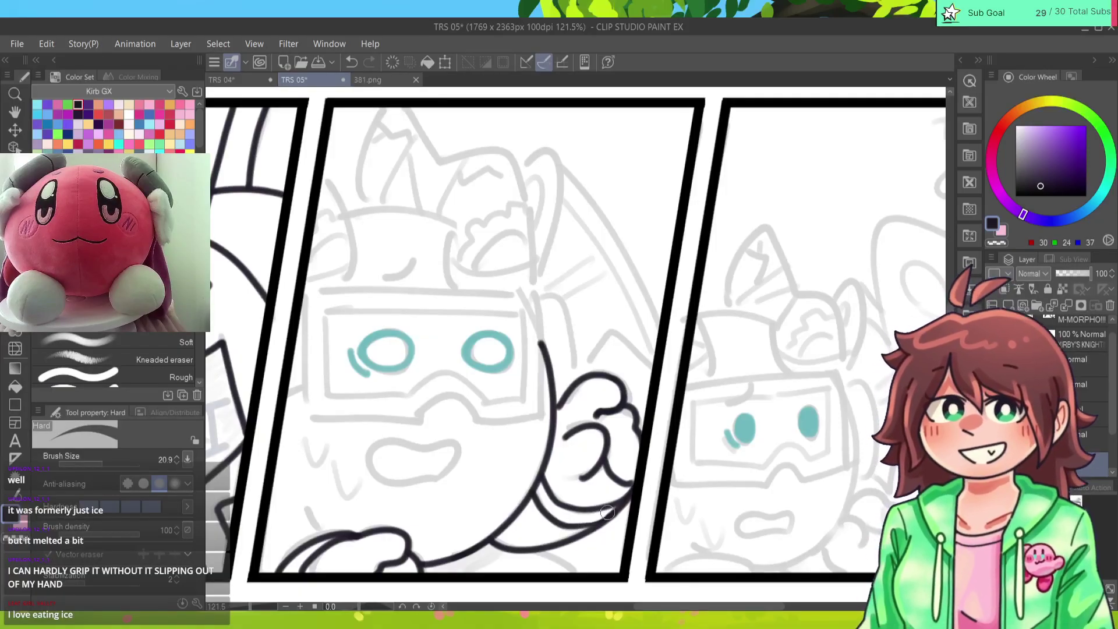
key(ctrl+z)
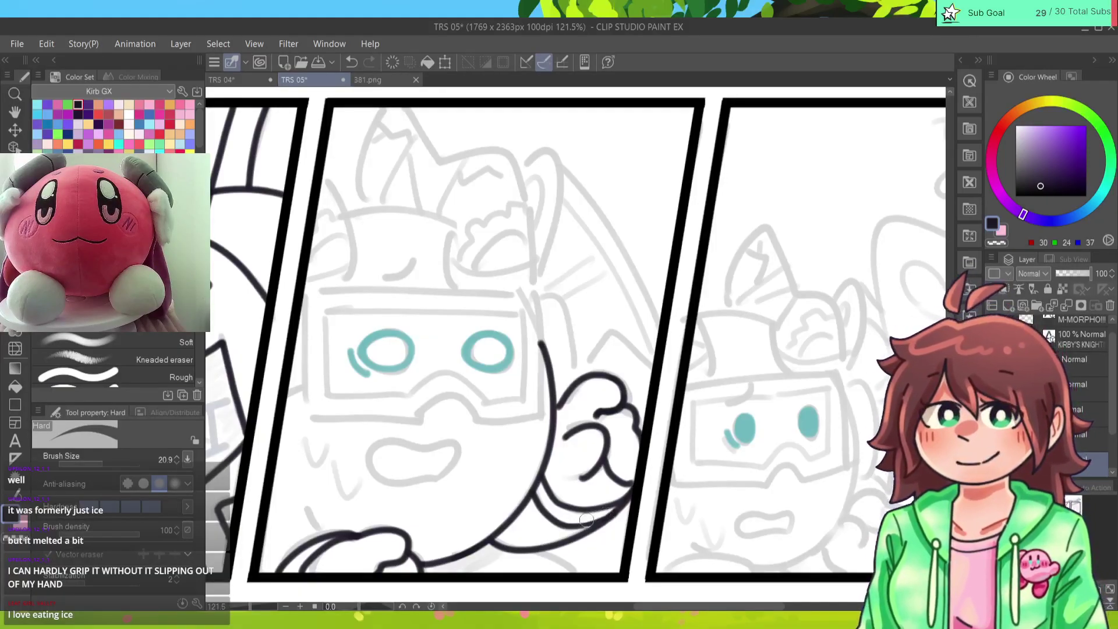
key(p)
drag(570, 530, 611, 515)
key(ctrl+z)
key(ctrl+z)
key(ctrl+z)
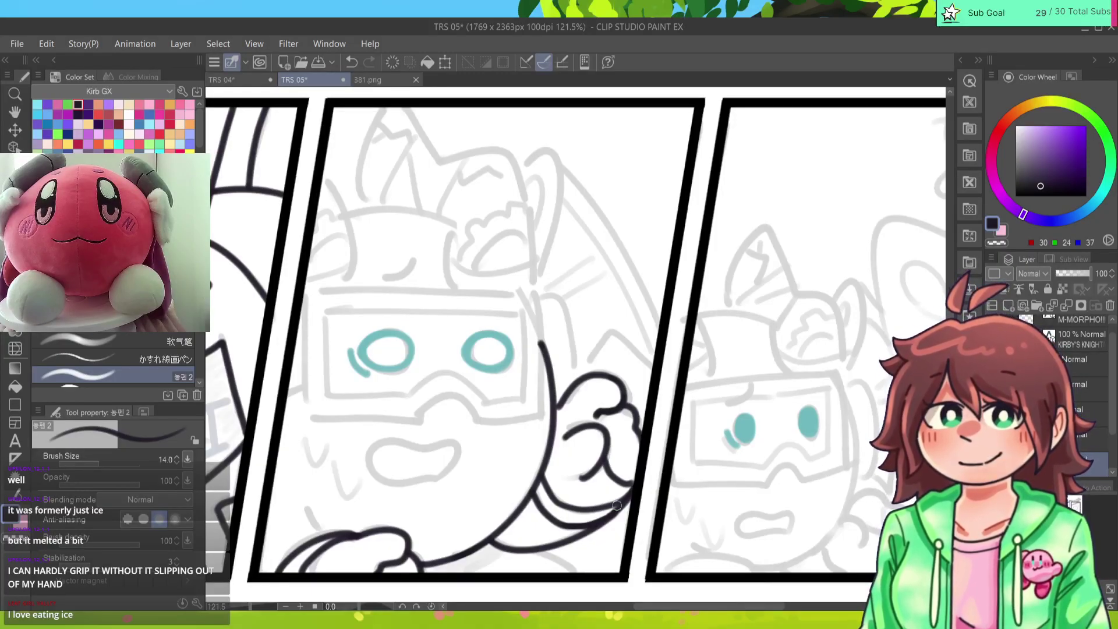
drag(542, 550, 589, 578)
key(ctrl+z)
key(ctrl+z)
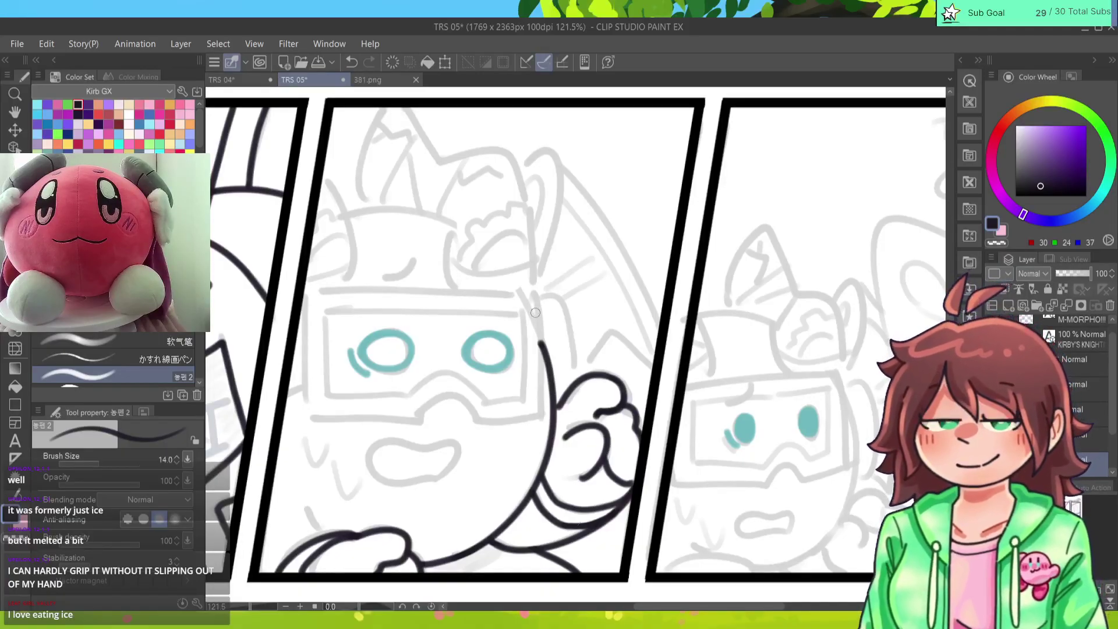
Step: Ink the goggles' vertical outer edge on the side nearest the raised hand
drag(536, 290, 538, 427)
key(ctrl+z)
drag(536, 289, 539, 404)
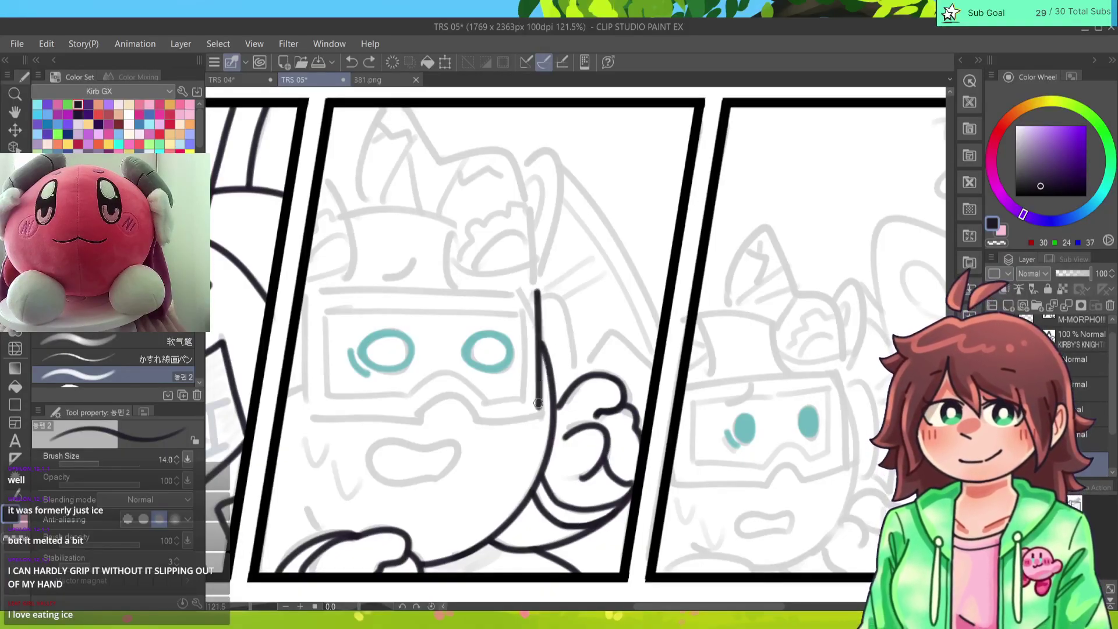
key(ctrl+z)
drag(537, 291, 541, 417)
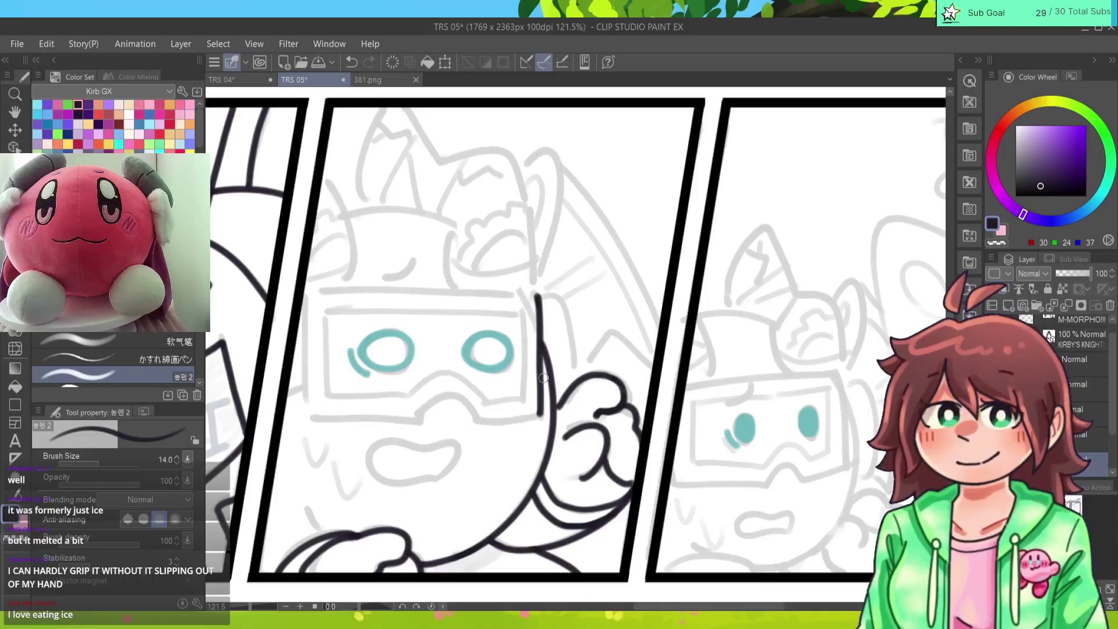
Step: Compare with the inked goggles in the panel above and ink the curved strap piece between the goggles and raised hand
drag(543, 377, 578, 517)
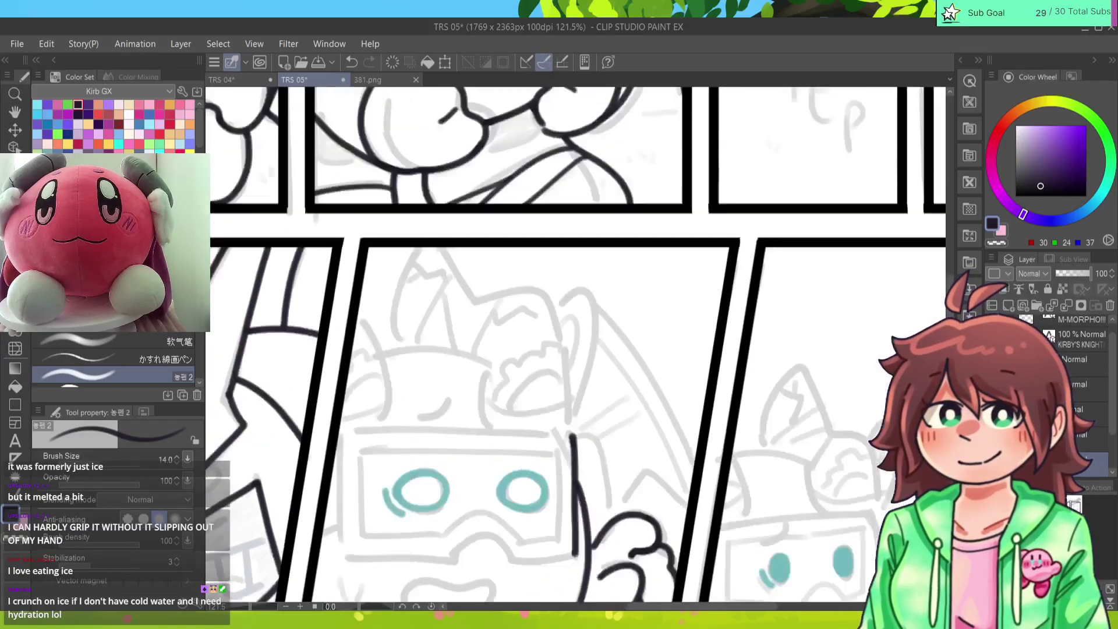
drag(559, 245, 583, 536)
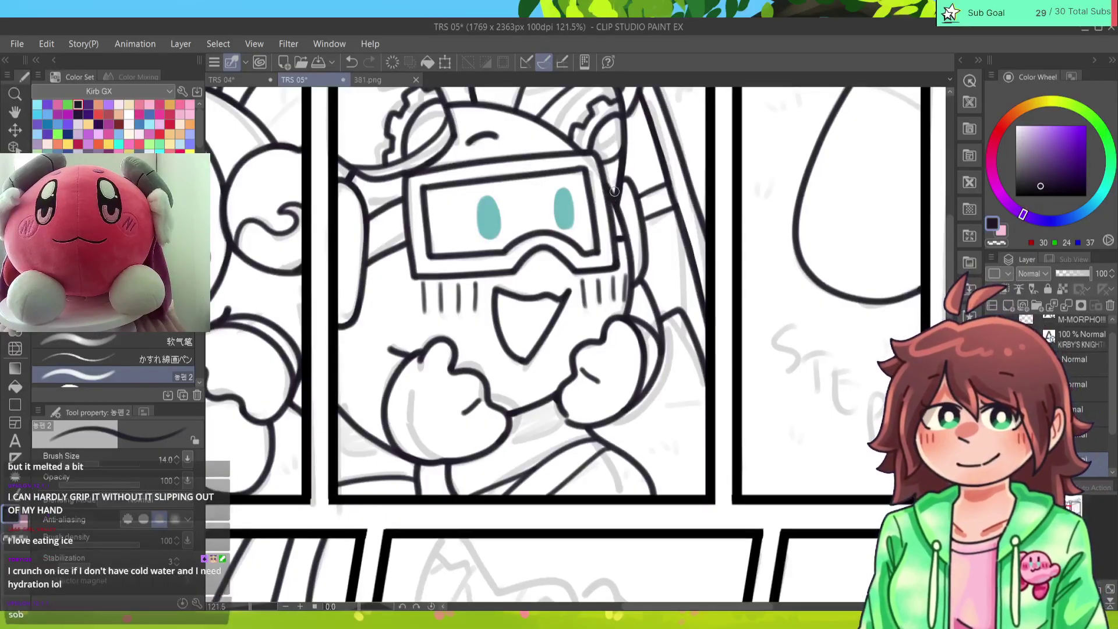
scroll(610, 201, down, 8)
scroll(600, 395, up, 2)
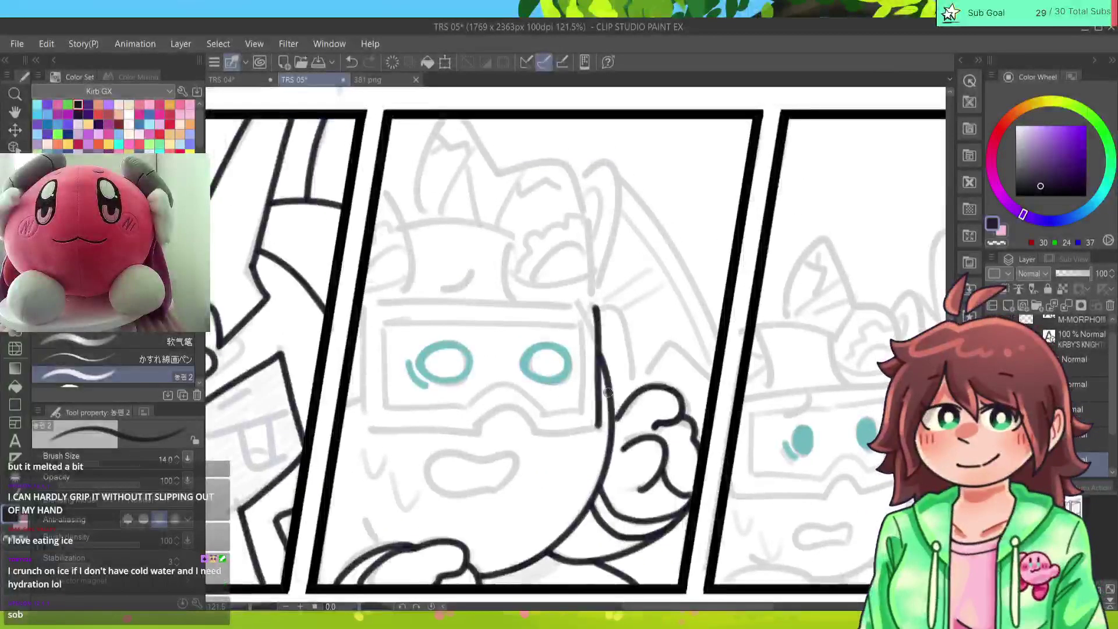
mouse_move(596, 309)
mouse_down()
mouse_move(624, 325)
mouse_move(631, 396)
mouse_up()
Step: Ink the goggles' long top edge as a clean stroke, and their bottom edge with its arched nose notch
drag(591, 305, 364, 298)
key(ctrl+z)
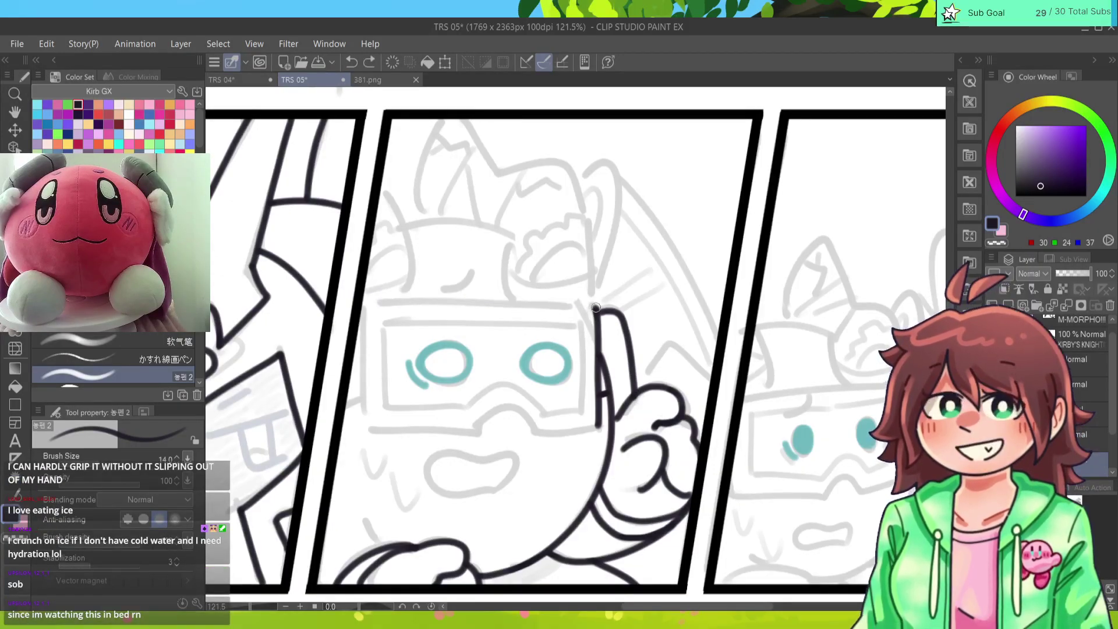
drag(599, 307, 364, 300)
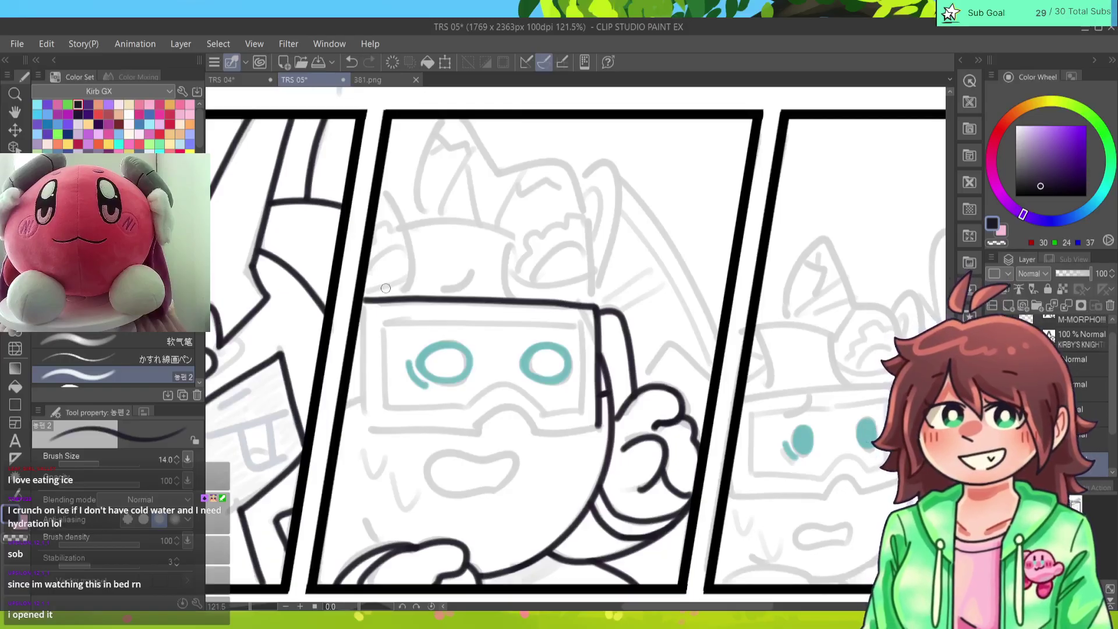
key(ctrl+z)
drag(595, 313, 367, 303)
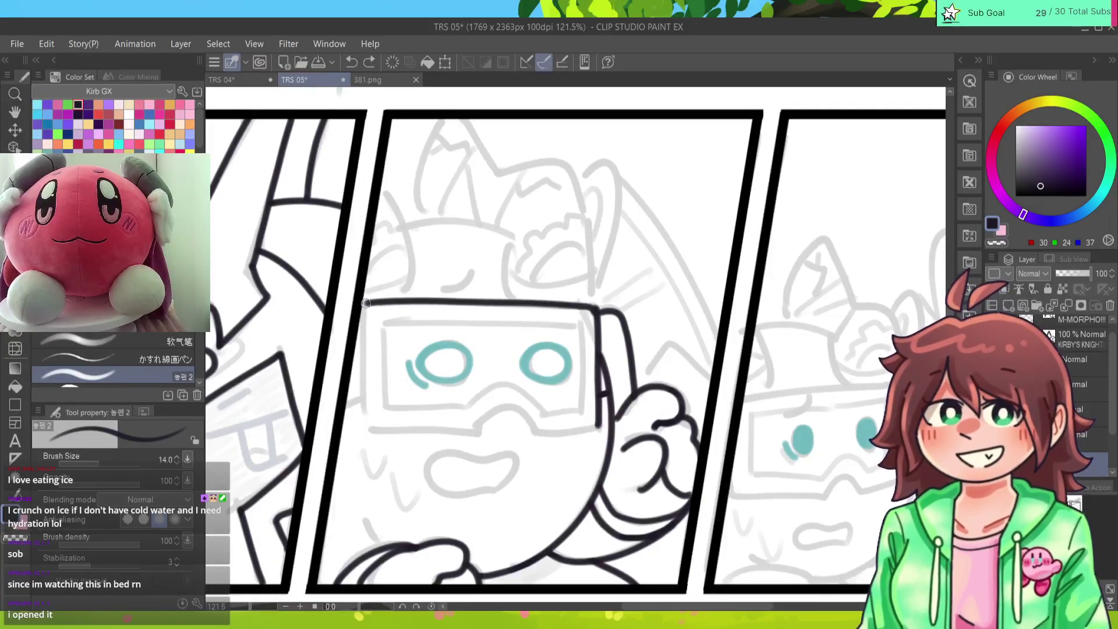
key(ctrl+z)
drag(597, 310, 369, 304)
key(ctrl+z)
mouse_move(598, 312)
mouse_down()
mouse_move(531, 302)
mouse_move(359, 309)
mouse_up()
key(ctrl+z)
mouse_move(598, 313)
mouse_down()
mouse_move(560, 299)
mouse_move(365, 304)
mouse_up()
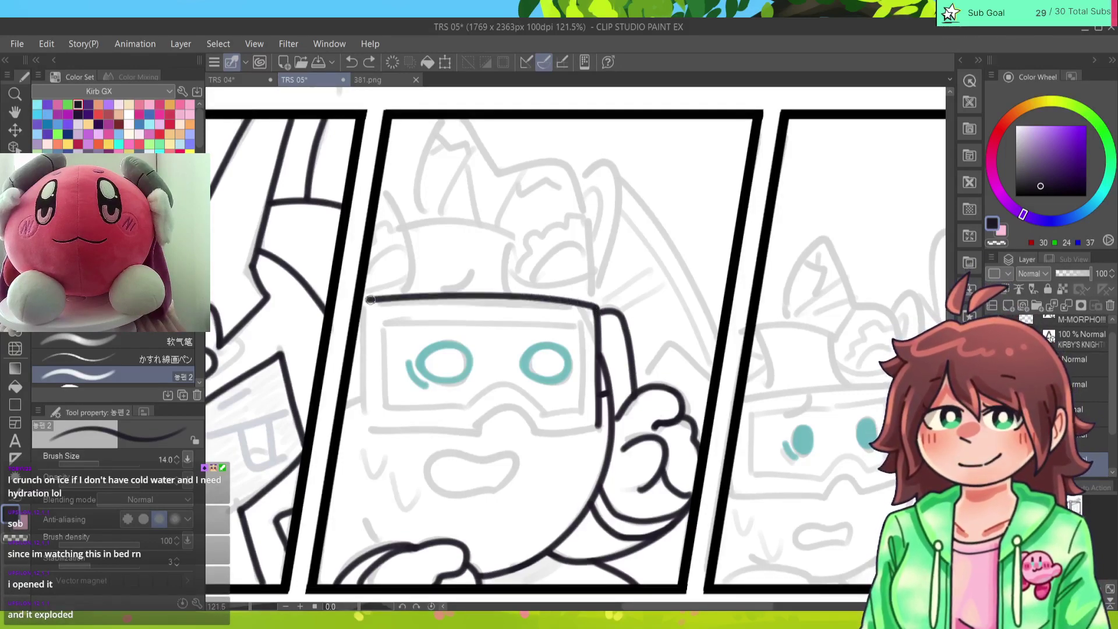
key(ctrl+z)
mouse_move(598, 312)
mouse_down()
mouse_move(559, 299)
mouse_move(359, 308)
mouse_up()
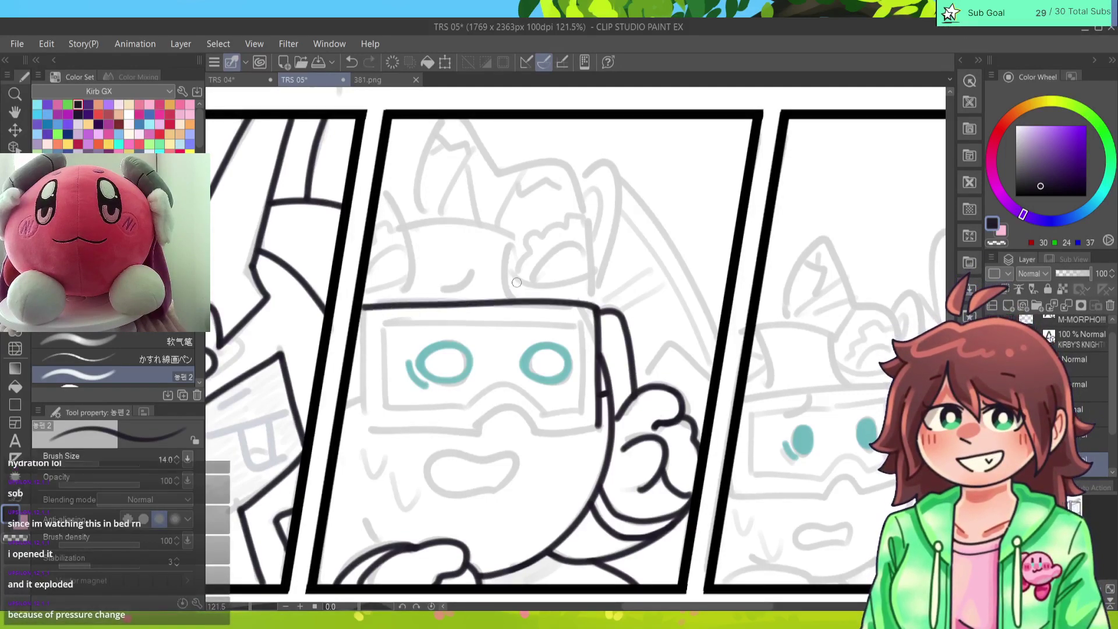
key(ctrl+z)
drag(598, 313, 356, 309)
key(ctrl+z)
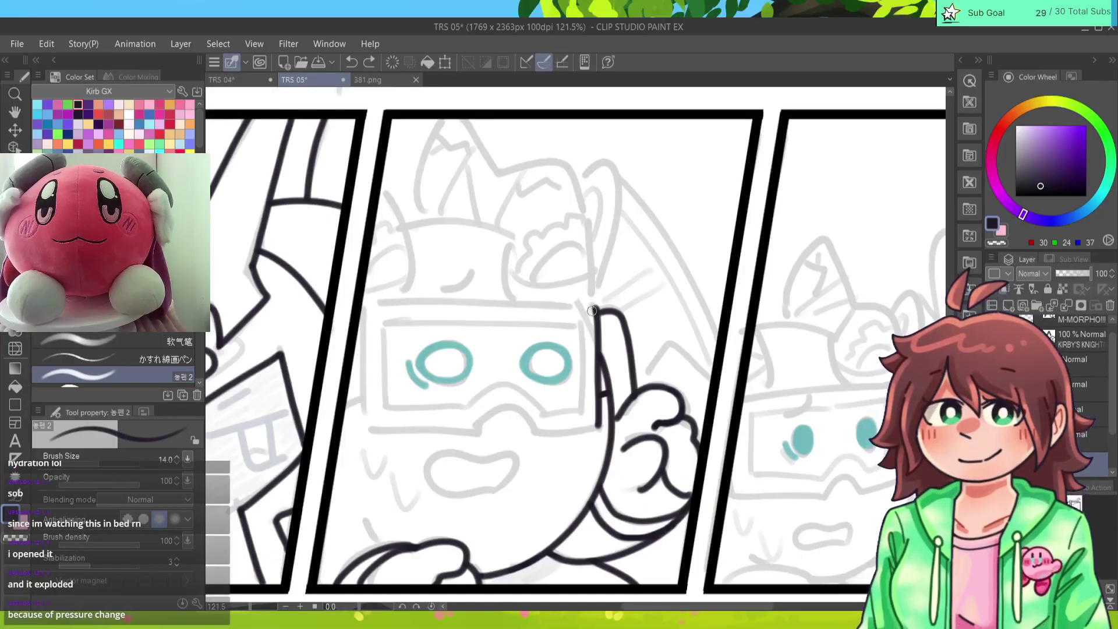
mouse_move(600, 313)
mouse_down()
mouse_move(513, 298)
mouse_move(361, 303)
mouse_move(571, 300)
mouse_move(358, 306)
mouse_up()
key(ctrl+z)
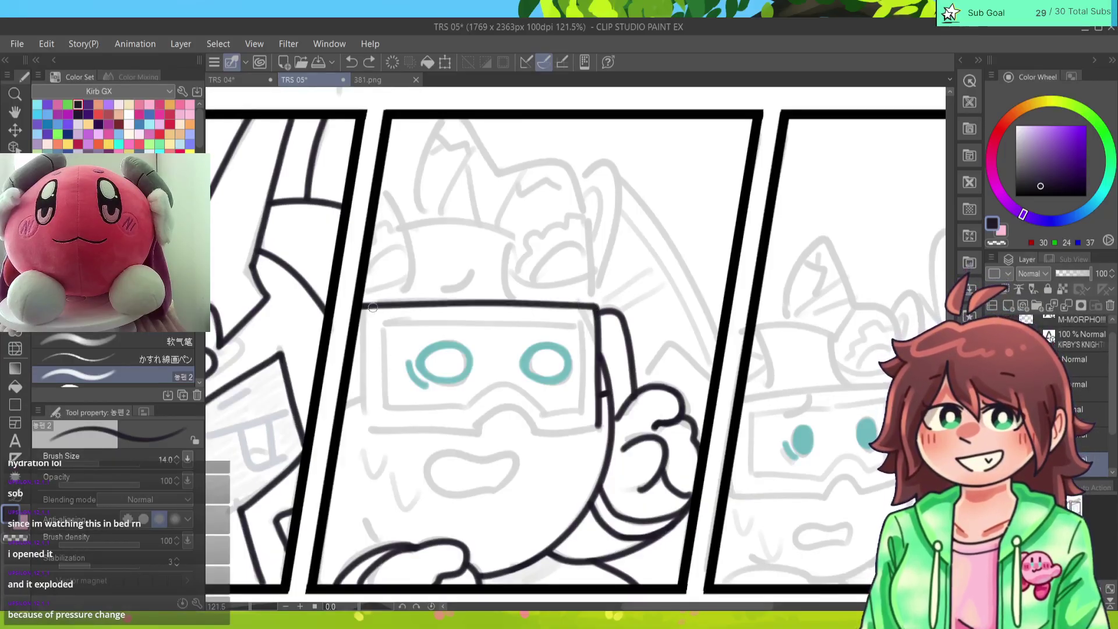
key(ctrl+z)
drag(600, 313, 368, 300)
key(ctrl+z)
drag(600, 313, 375, 303)
mouse_move(600, 428)
mouse_down()
mouse_move(543, 433)
mouse_move(494, 411)
mouse_move(475, 434)
mouse_move(368, 430)
mouse_up()
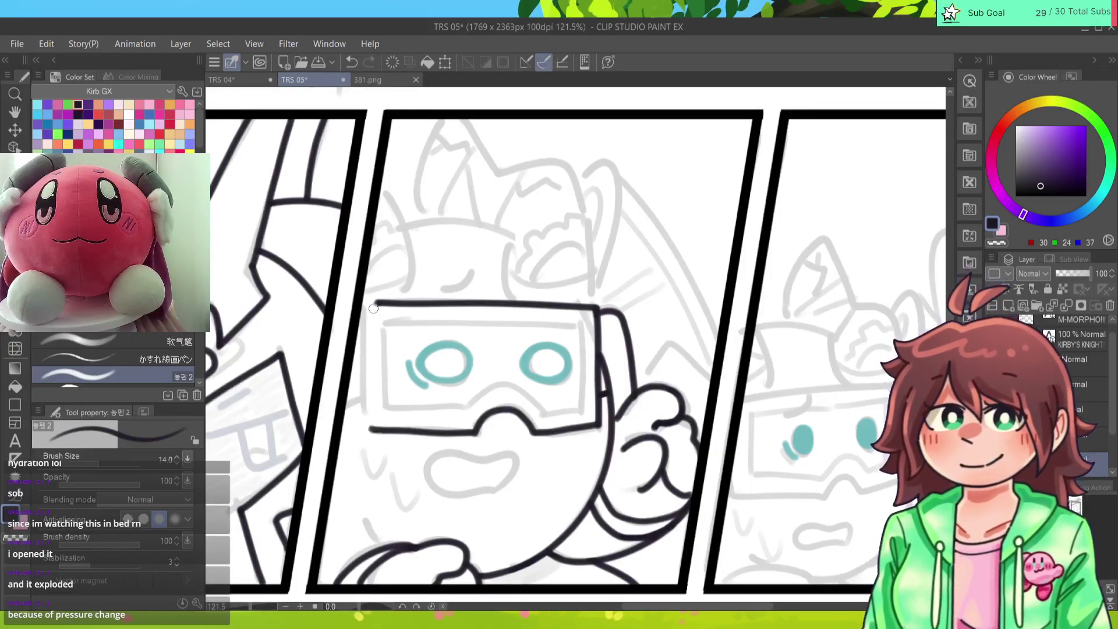
Step: Close the goggles' outer frame with its left vertical edge and ink the short lines from it to the slanted border
drag(370, 302, 365, 432)
key(ctrl+z)
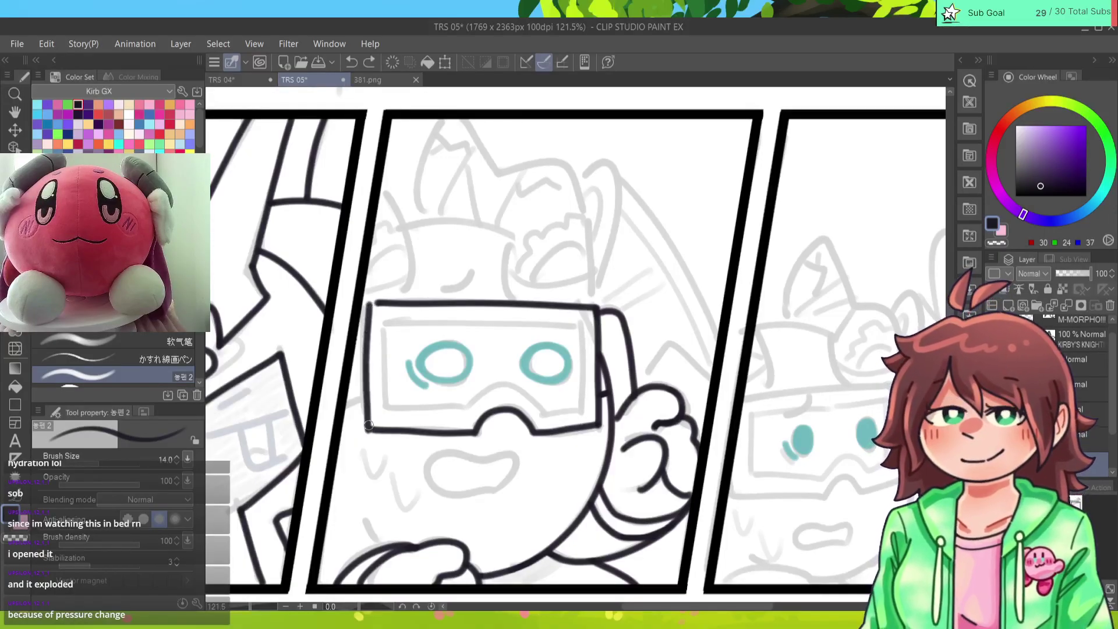
key(ctrl+z)
drag(370, 301, 366, 432)
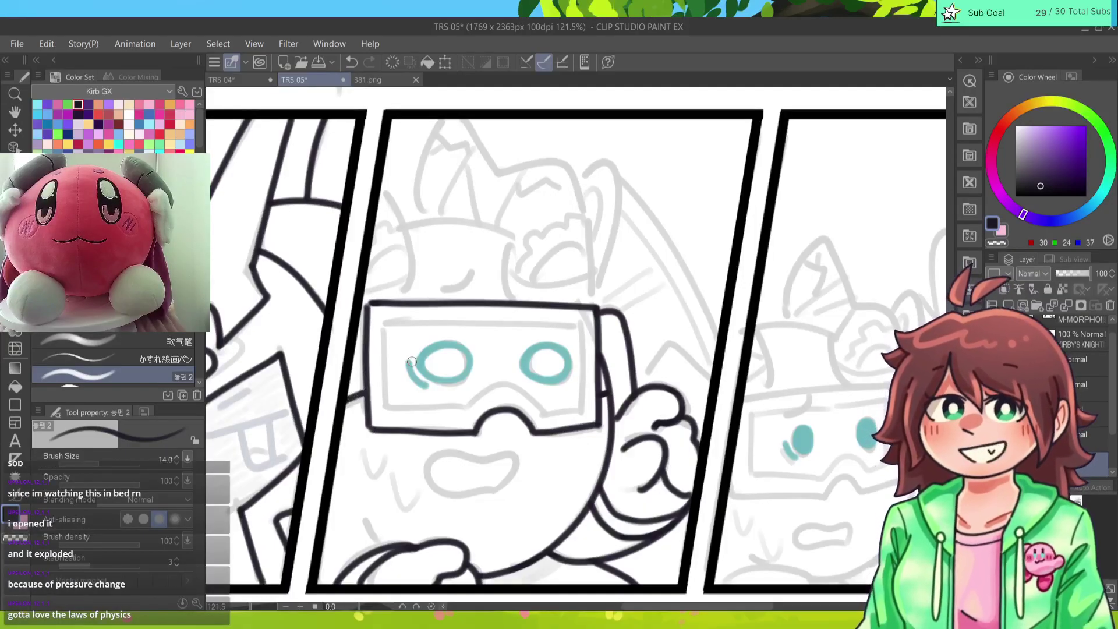
key(ctrl+z)
drag(366, 398, 345, 403)
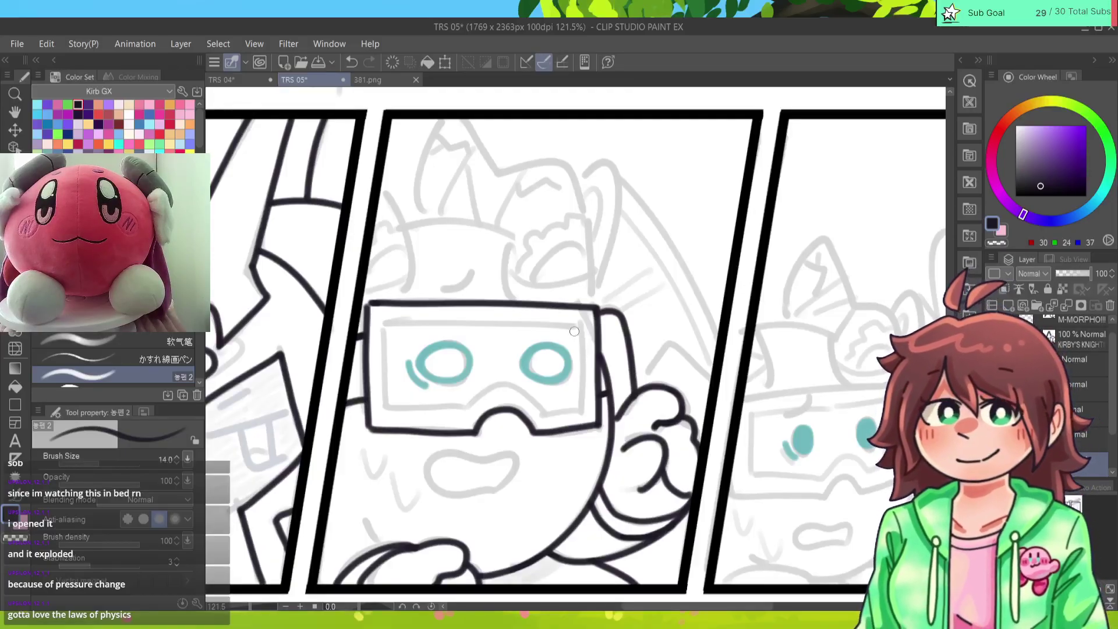
Step: Ink the right, top and left edges of the lens outline inside the goggle frame
drag(580, 320, 580, 412)
key(ctrl+z)
drag(392, 325, 585, 323)
key(ctrl+z)
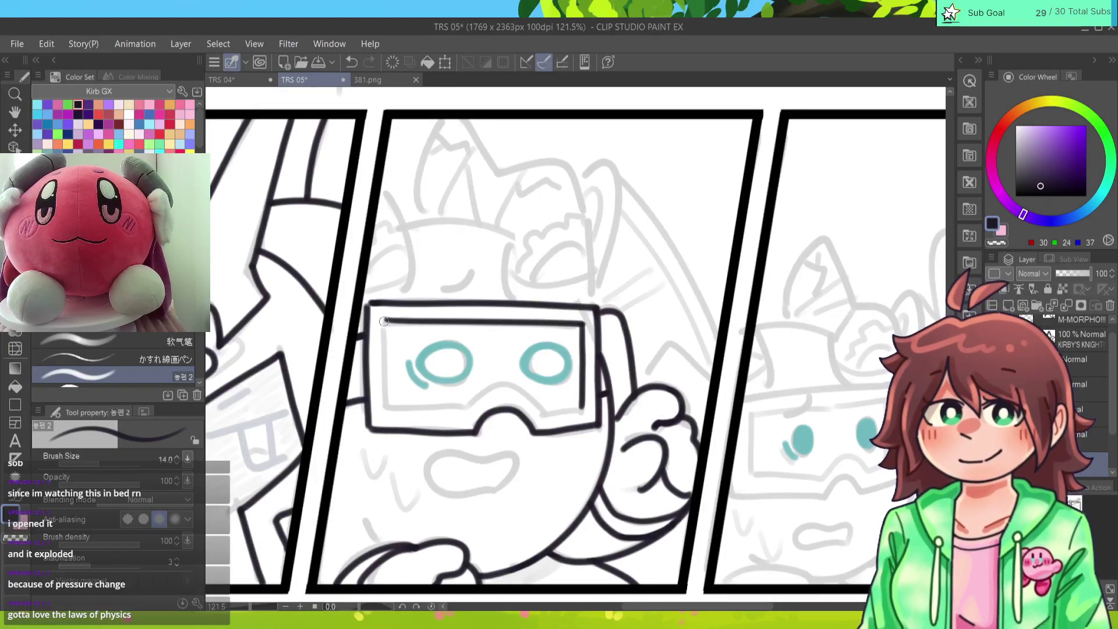
mouse_move(384, 321)
mouse_down()
mouse_move(382, 406)
mouse_move(460, 409)
mouse_up()
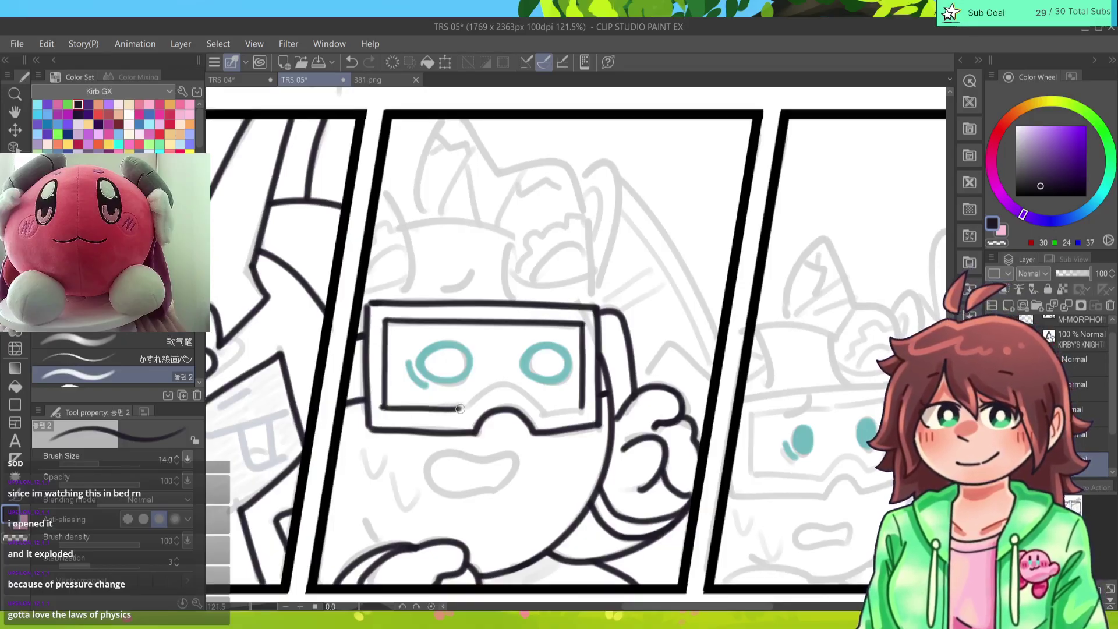
key(ctrl+z)
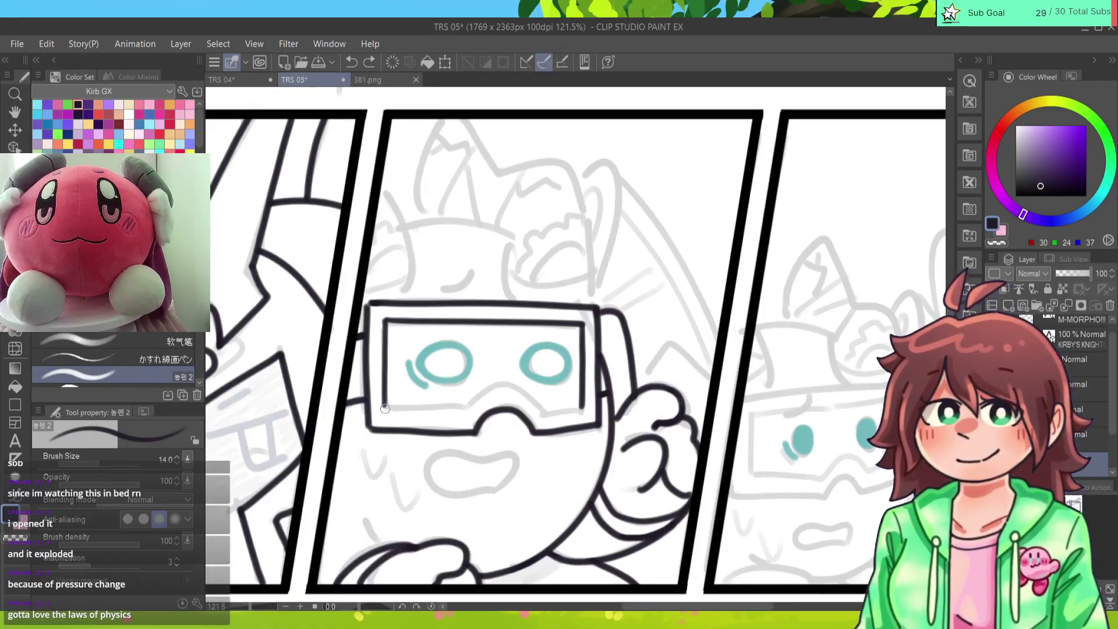
Step: Ink the lens outline's lower edge with its nose arch and close it at the lower-right corner
drag(385, 409, 543, 413)
key(ctrl+z)
key(ctrl+z)
mouse_move(461, 410)
mouse_down()
mouse_move(530, 399)
mouse_move(560, 412)
mouse_up()
key(ctrl+z)
mouse_move(460, 411)
mouse_down()
mouse_move(495, 391)
mouse_move(545, 412)
mouse_up()
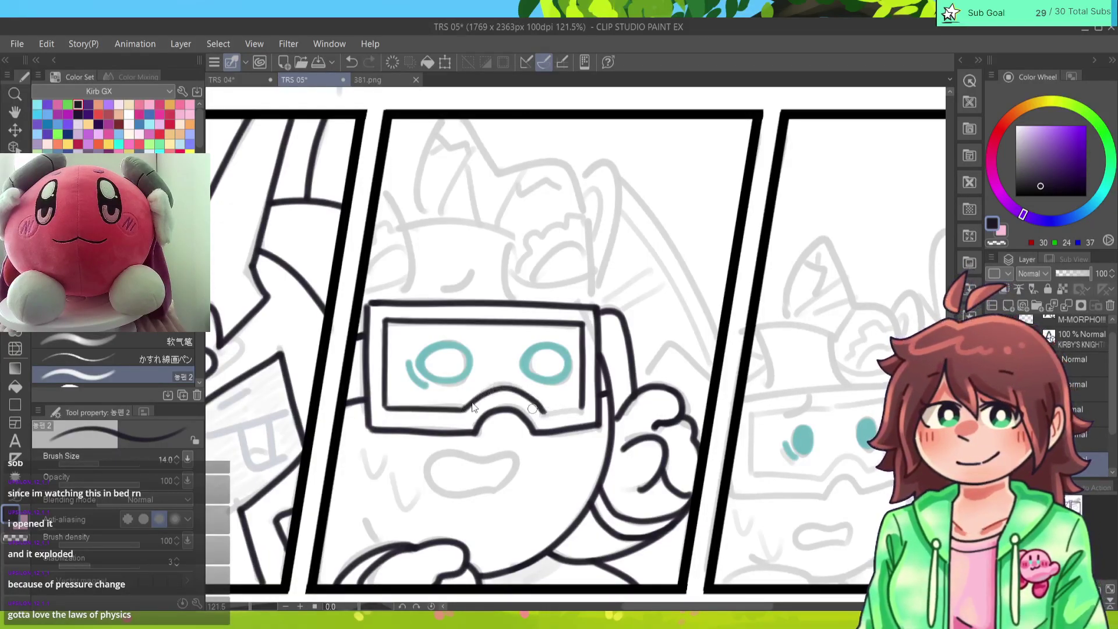
key(ctrl+z)
mouse_move(461, 411)
mouse_down()
mouse_move(518, 391)
mouse_move(548, 414)
mouse_up()
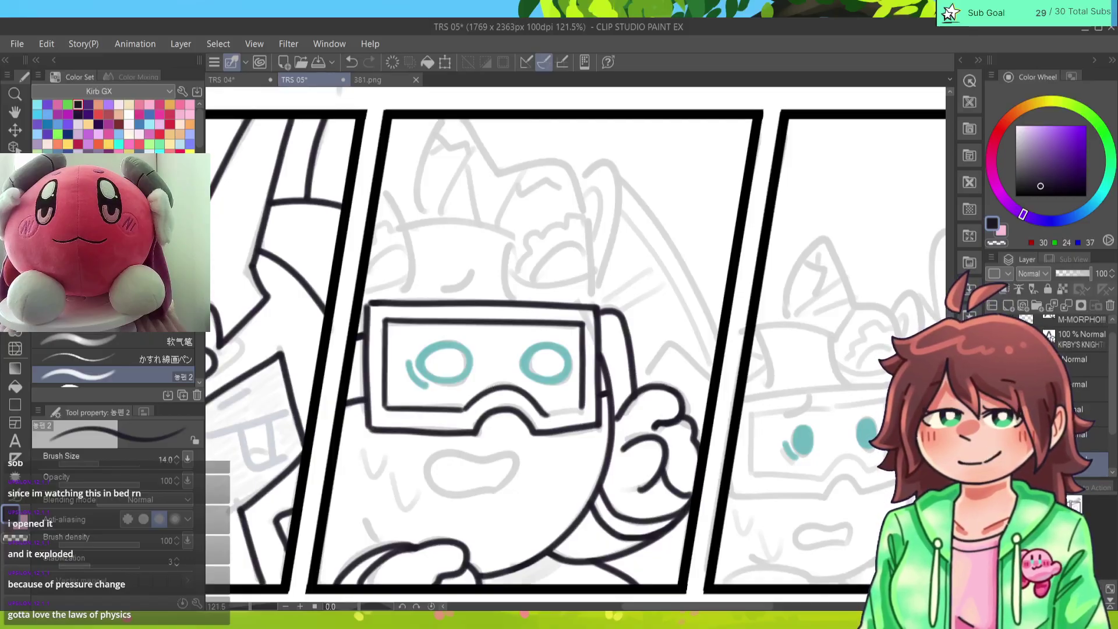
key(e)
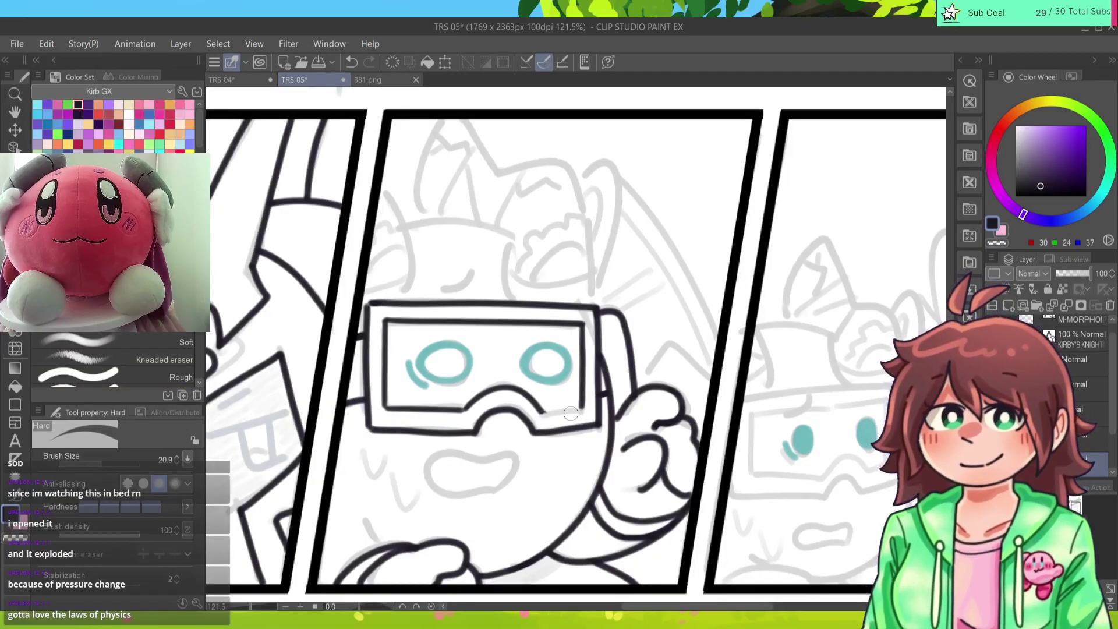
key(p)
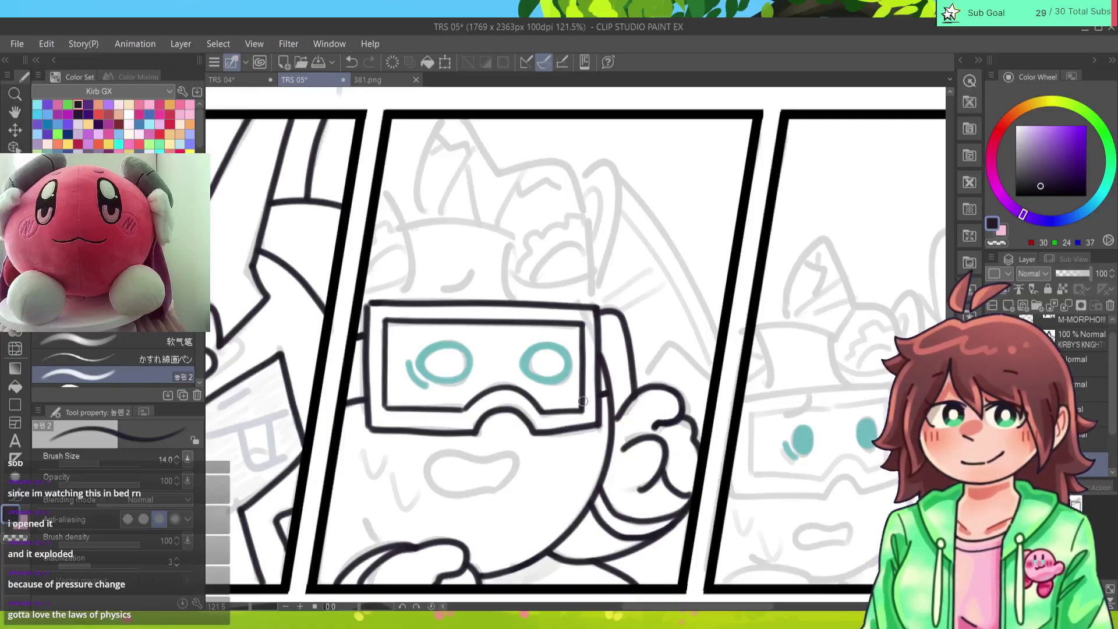
key(ctrl+z)
drag(544, 414, 583, 407)
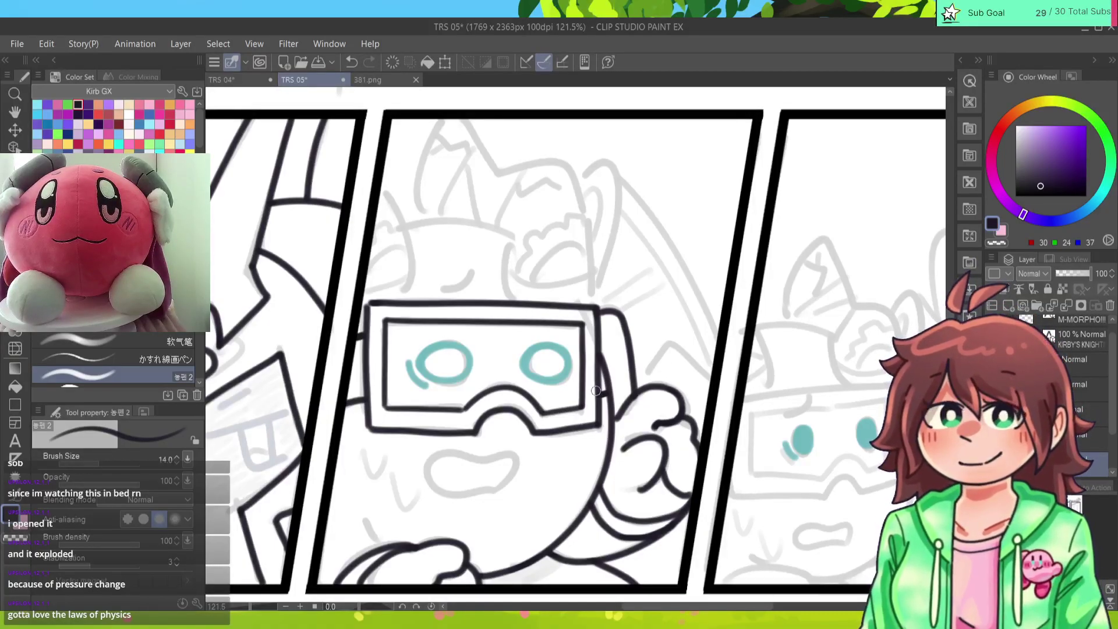
Step: Ink the character's open, wavy mouth outline below the goggles and tidy its lower edge
mouse_move(496, 490)
mouse_down()
mouse_move(517, 460)
mouse_move(448, 452)
mouse_move(432, 483)
mouse_move(492, 491)
mouse_up()
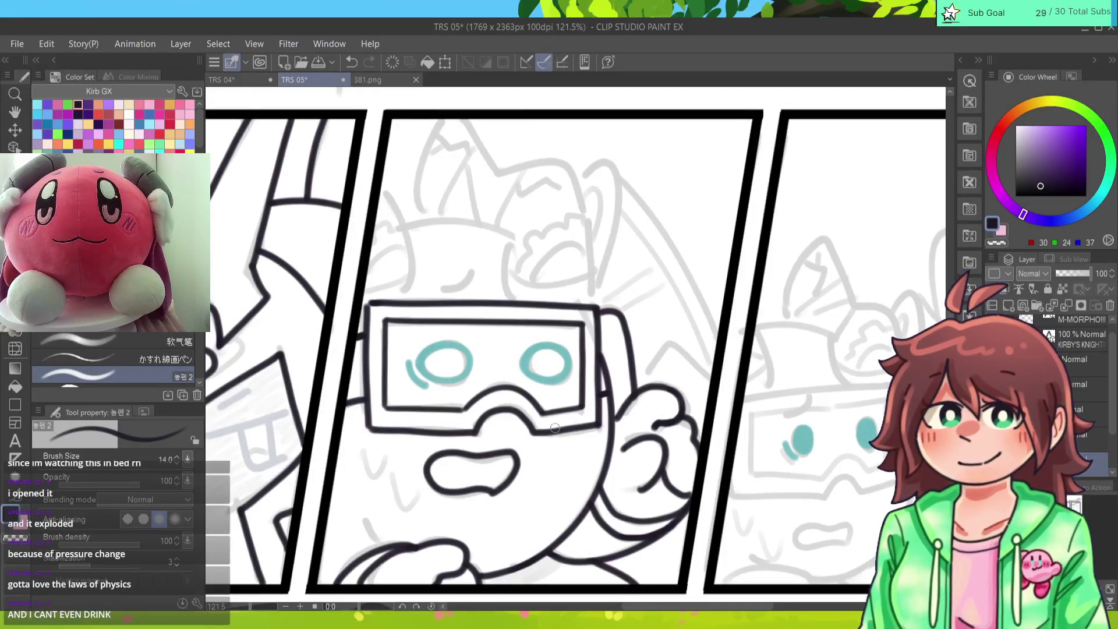
key(ctrl+z)
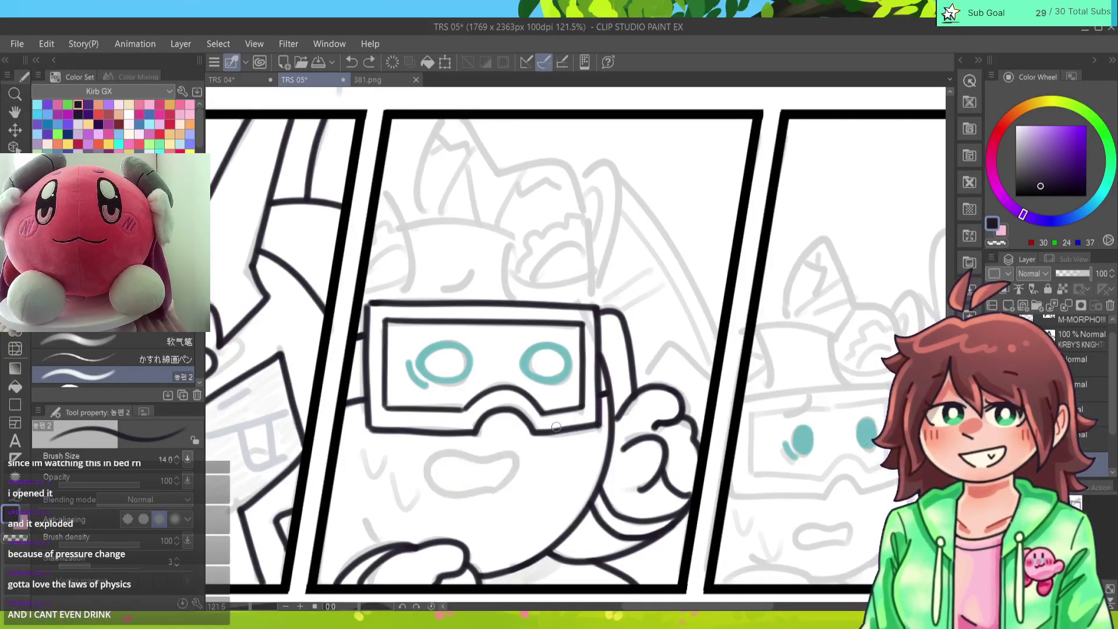
mouse_move(496, 493)
mouse_down()
mouse_move(512, 477)
mouse_move(499, 455)
mouse_move(428, 473)
mouse_move(461, 493)
mouse_move(501, 492)
mouse_up()
key(e)
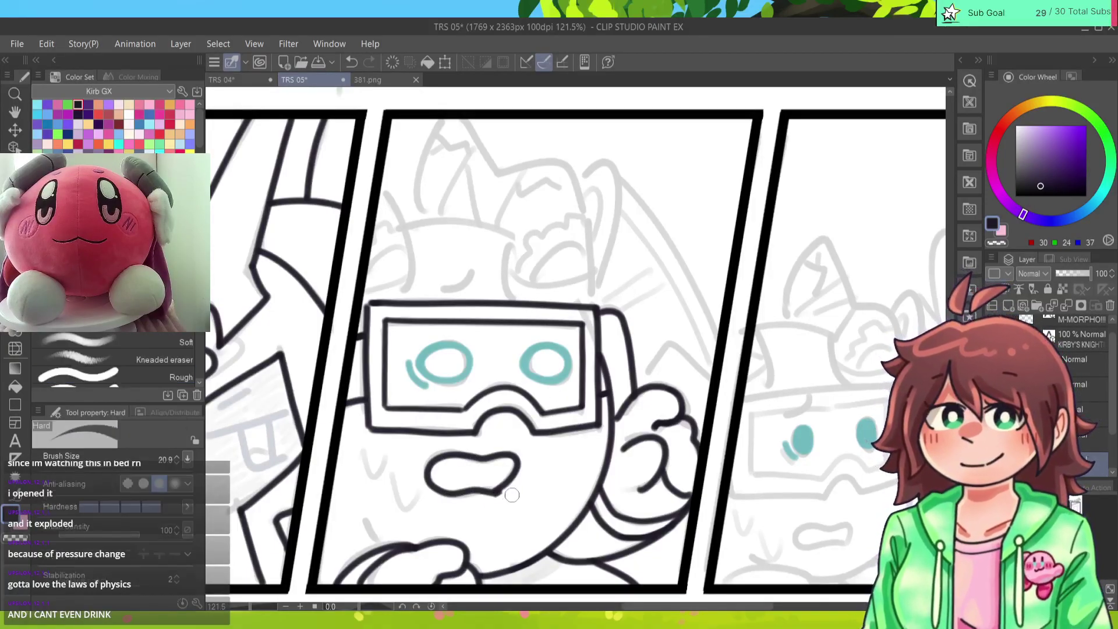
key(p)
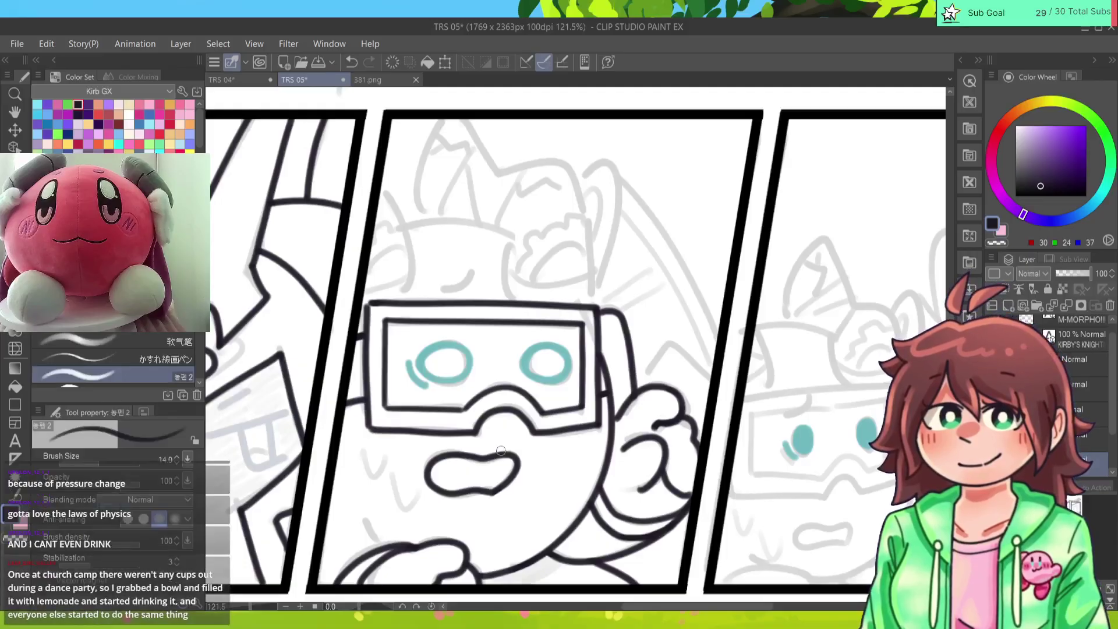
key(e)
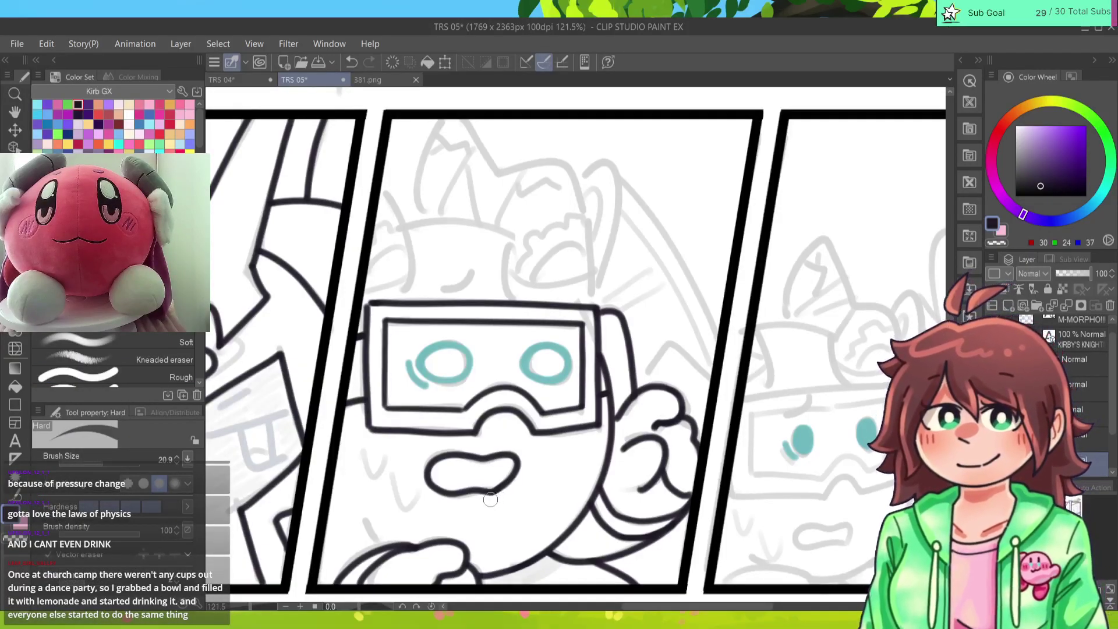
key(ctrl+0)
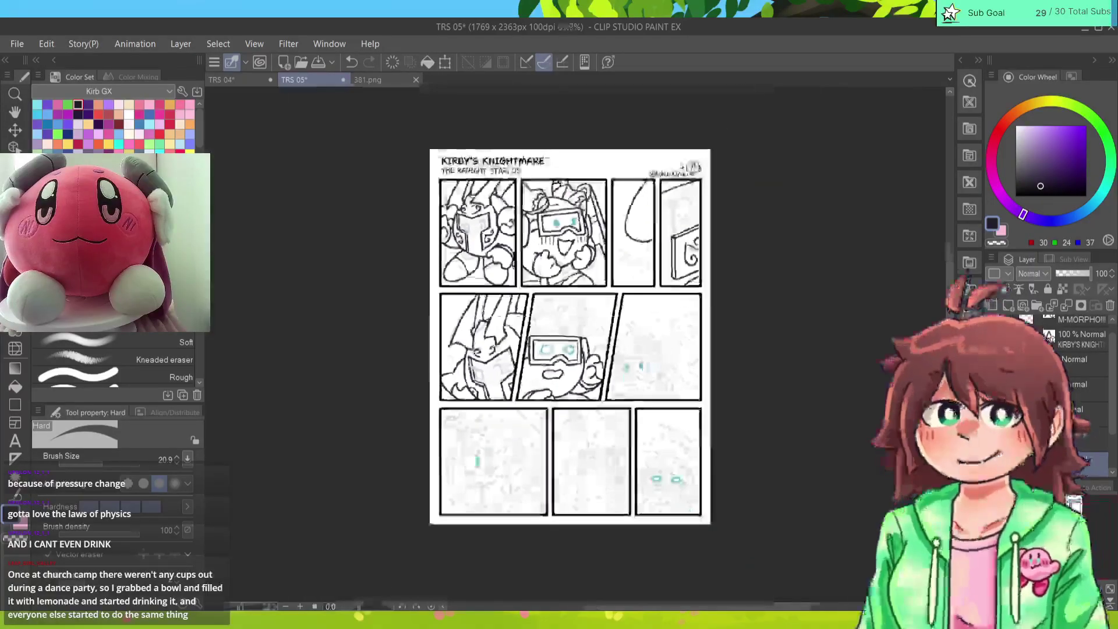
scroll(578, 343, up, 5)
key(p)
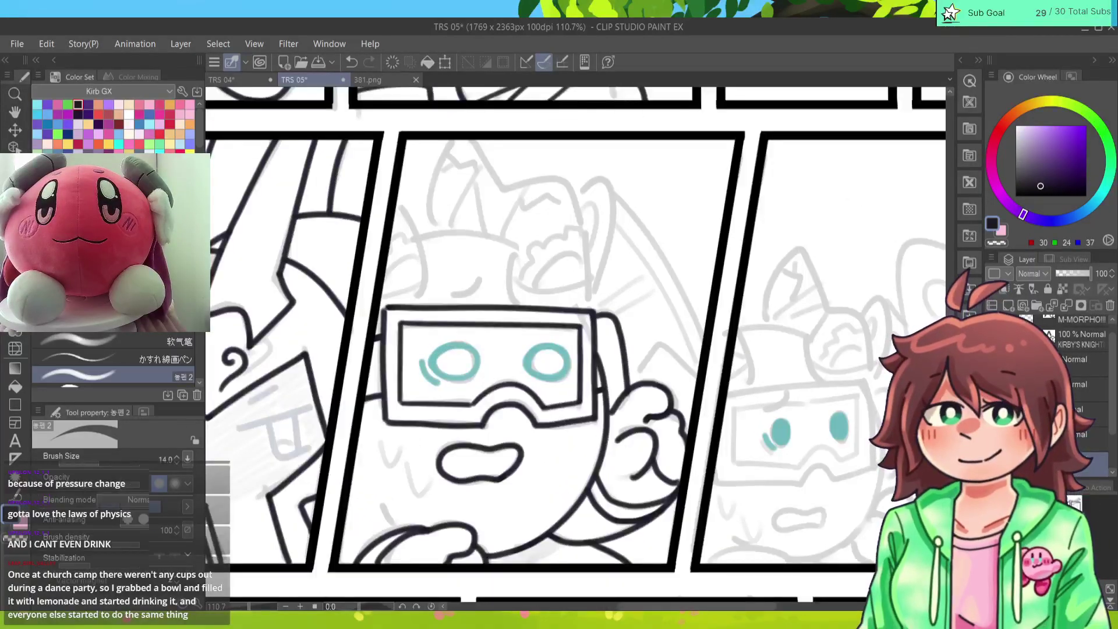
Step: Ink the curved forehead line above the goggles and the tall pointed headpiece outline rising behind it to the panel's upper border
drag(415, 239, 518, 250)
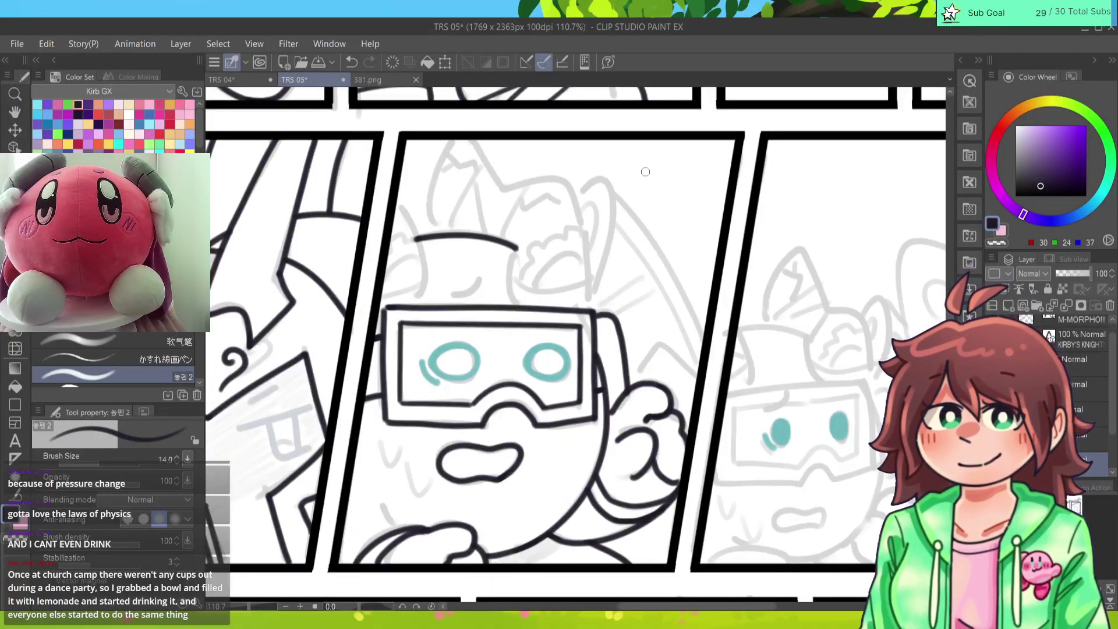
mouse_move(591, 307)
mouse_down()
mouse_move(574, 194)
mouse_move(548, 174)
mouse_move(498, 179)
mouse_move(452, 138)
mouse_move(436, 172)
mouse_move(435, 230)
mouse_up()
key(ctrl+z)
mouse_move(460, 134)
mouse_down()
mouse_move(435, 171)
mouse_move(433, 233)
mouse_up()
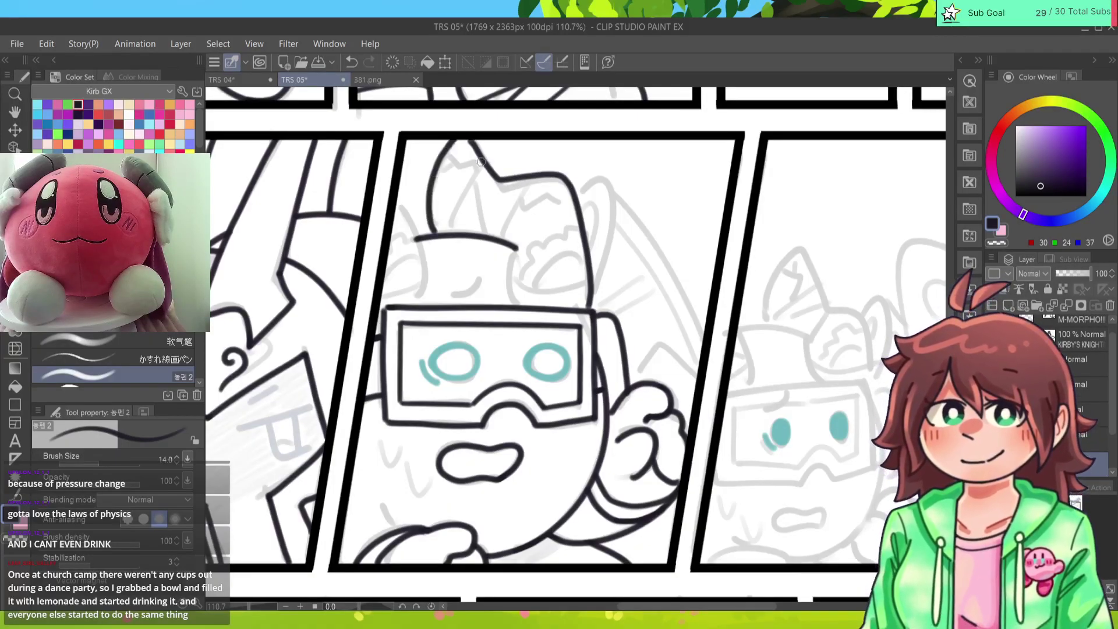
key(e)
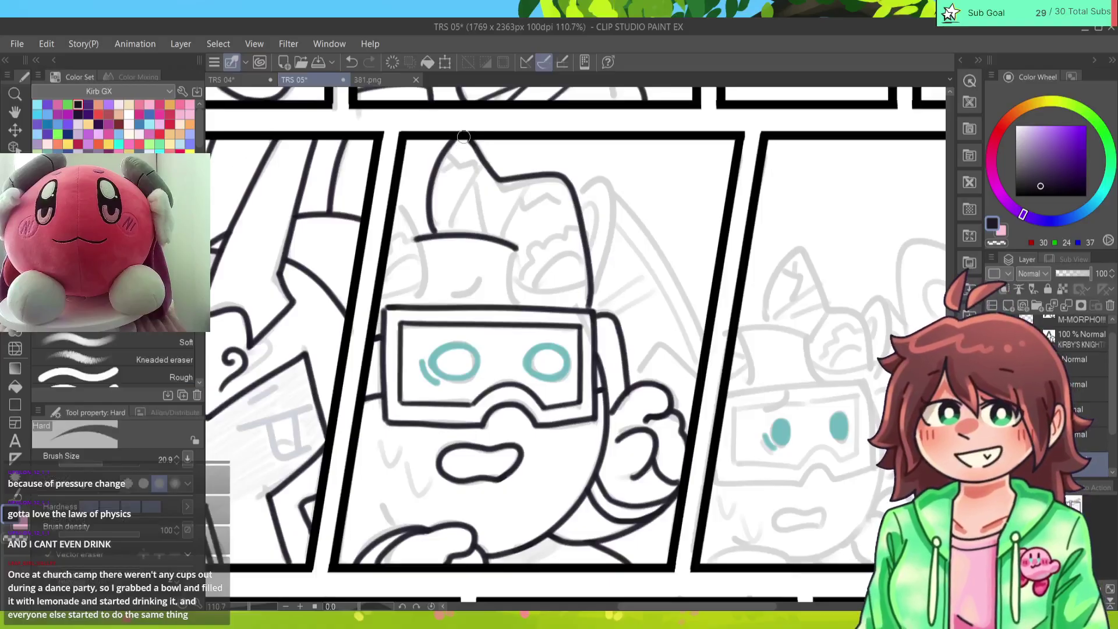
scroll(575, 346, down, 5)
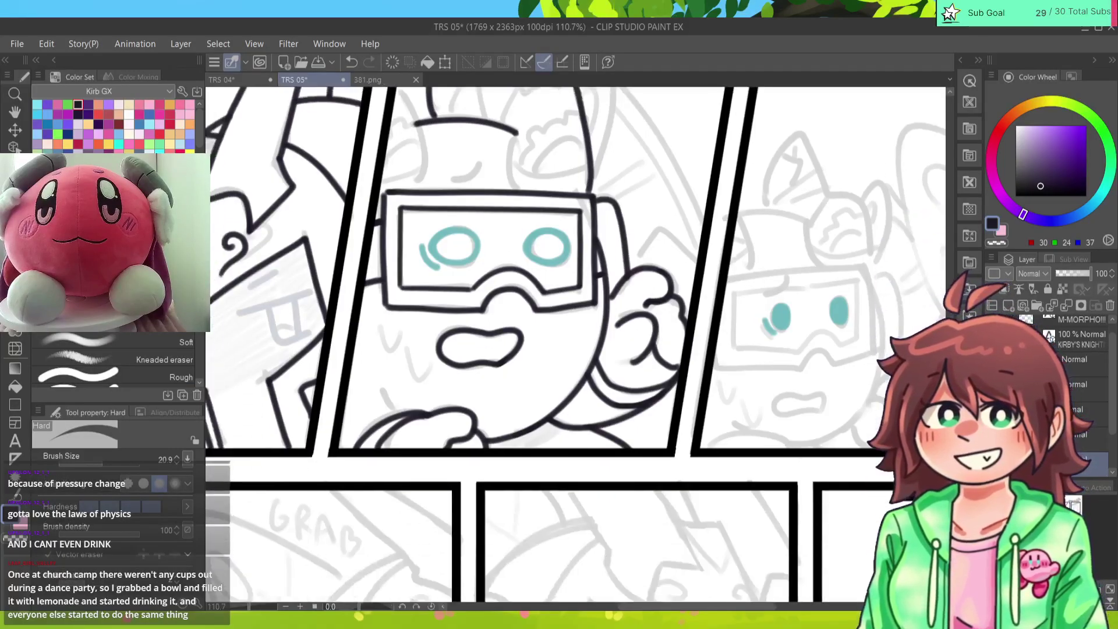
scroll(575, 347, up, 4)
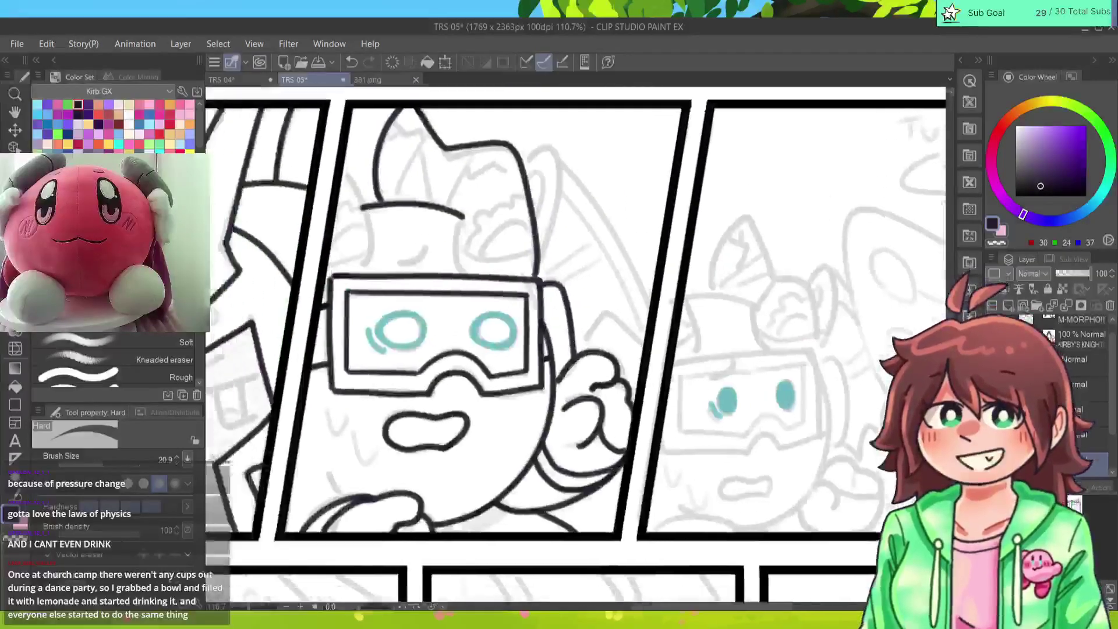
Step: Ink the forehead section's right edge from the end of the curved line down to the goggle frame
key(p)
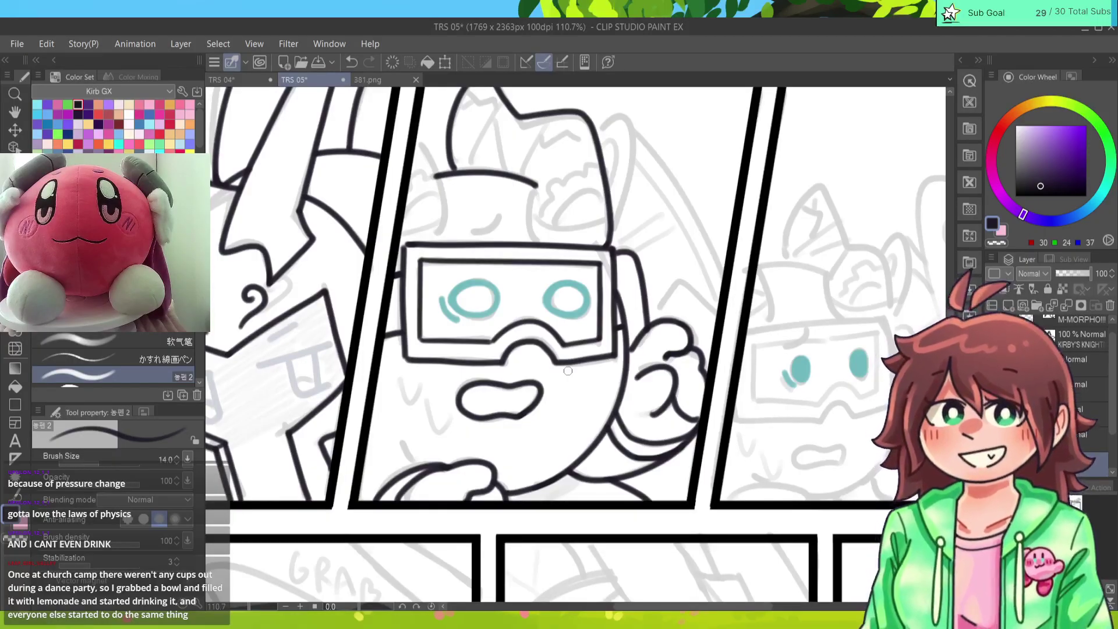
mouse_move(533, 239)
mouse_down()
mouse_move(535, 188)
mouse_move(533, 242)
mouse_move(545, 230)
mouse_move(545, 178)
mouse_move(534, 245)
mouse_up()
key(e)
key(p)
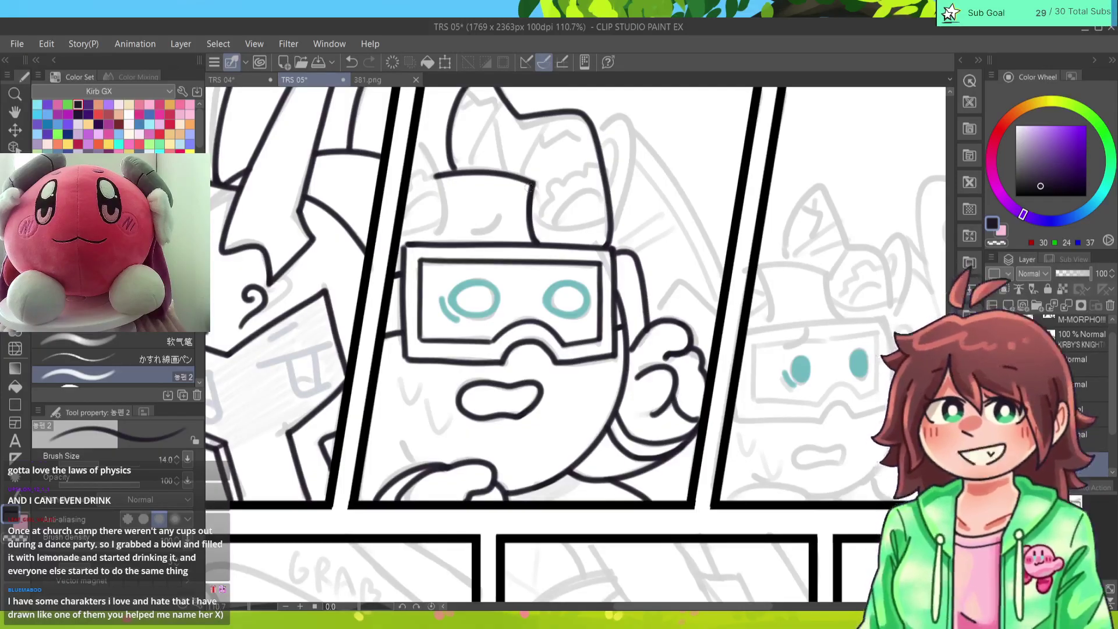
Step: Ink the forehead section's left edge down to the goggles and the rounded line joining it to the panel's slanted left border
drag(529, 188, 623, 294)
mouse_move(539, 349)
mouse_down()
mouse_move(539, 299)
mouse_move(510, 250)
mouse_move(525, 249)
mouse_move(520, 233)
mouse_move(512, 251)
mouse_move(528, 273)
mouse_move(514, 248)
mouse_move(531, 281)
mouse_up()
key(ctrl+z)
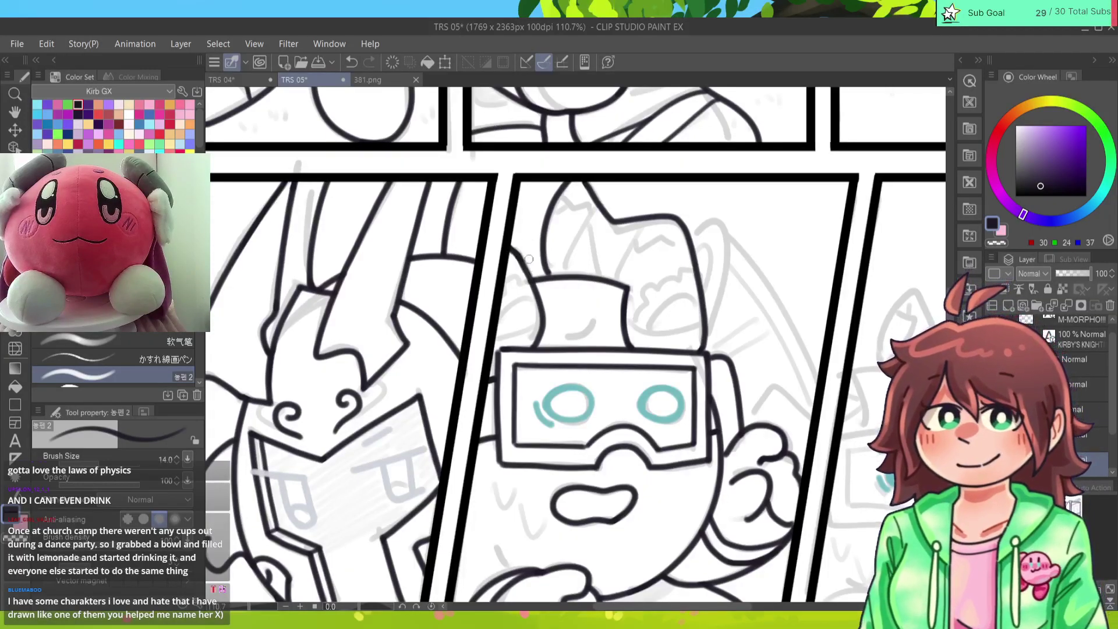
key(e)
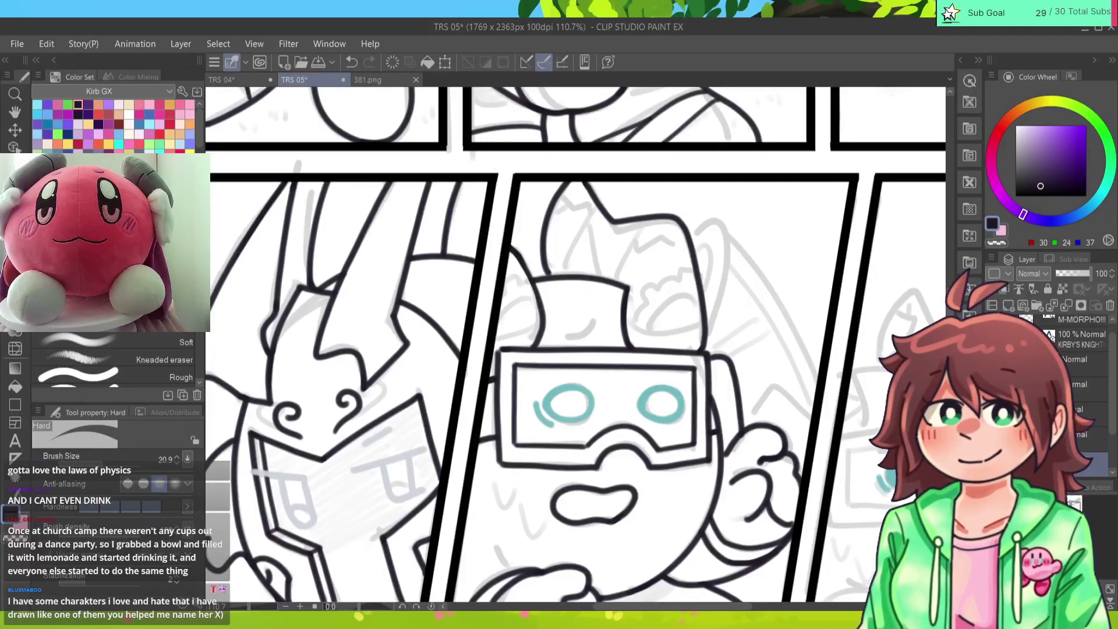
key(p)
mouse_move(523, 263)
mouse_down()
mouse_move(542, 310)
mouse_move(533, 267)
mouse_move(514, 252)
mouse_move(548, 318)
mouse_up()
key(ctrl+z)
key(ctrl+z)
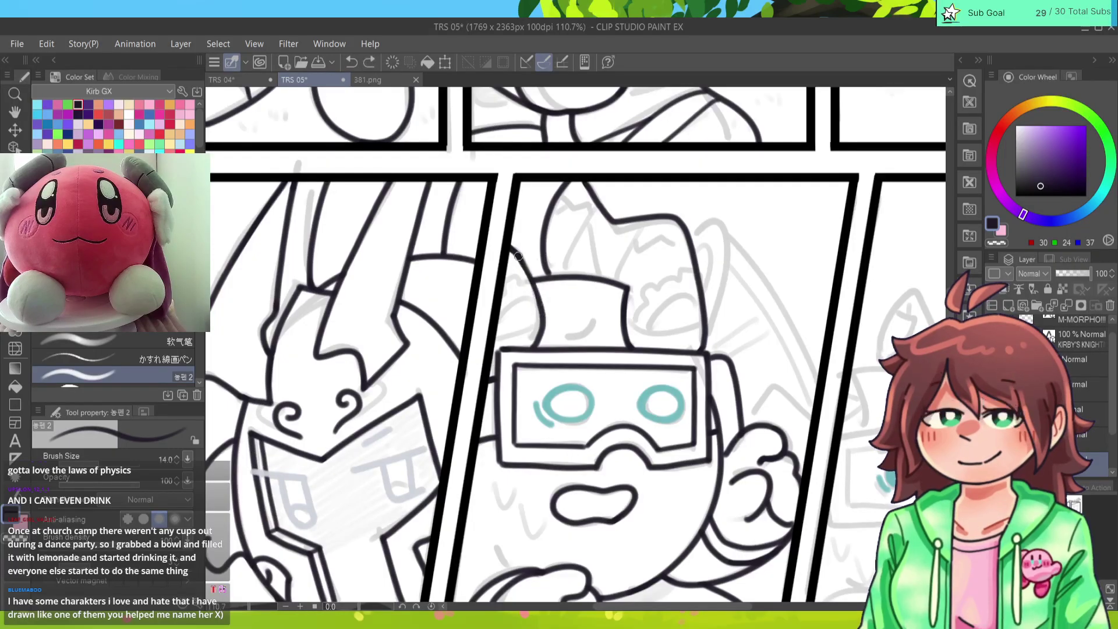
mouse_move(513, 252)
mouse_down()
mouse_move(548, 328)
mouse_move(543, 282)
mouse_move(524, 264)
mouse_move(544, 314)
mouse_move(522, 263)
mouse_move(546, 317)
mouse_up()
key(ctrl+z)
key(ctrl+z)
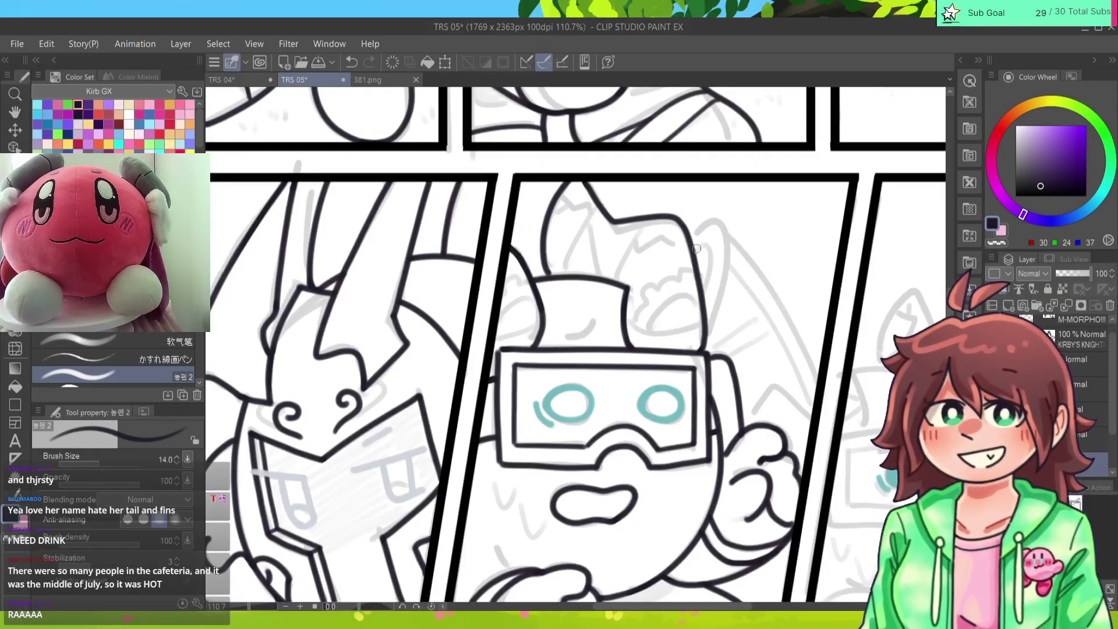
Step: Ink the narrow rounded loop at the wing's top, right of the headpiece, and add a smaller loop inside it
mouse_move(689, 238)
mouse_down()
mouse_move(706, 225)
mouse_move(707, 300)
mouse_up()
key(ctrl+z)
drag(689, 239, 707, 317)
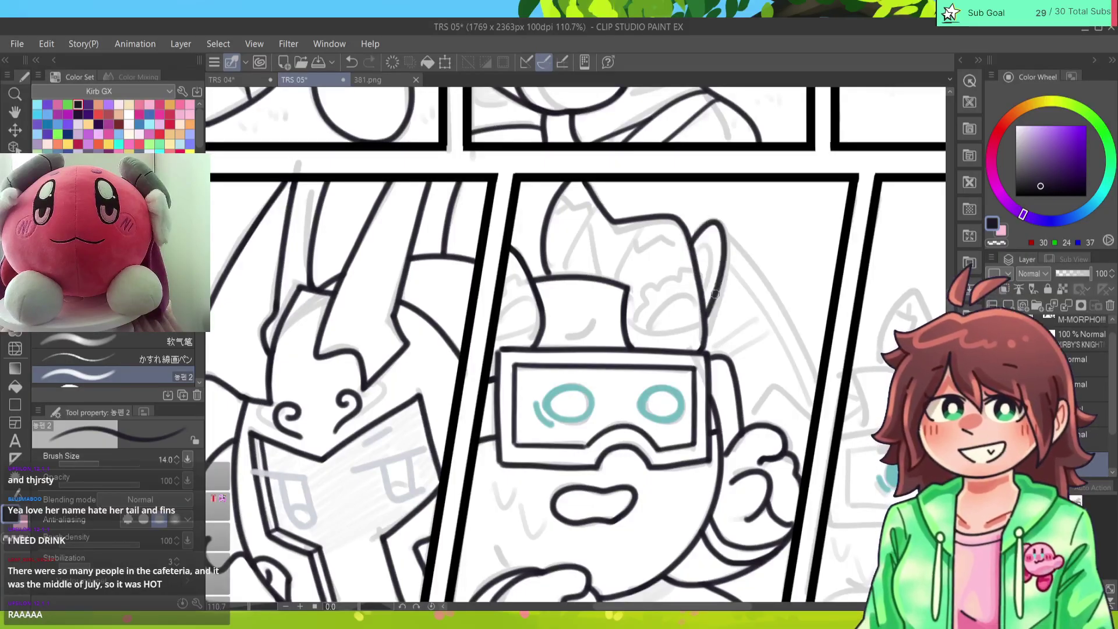
key(ctrl+z)
mouse_move(689, 244)
mouse_down()
mouse_move(726, 235)
mouse_move(708, 317)
mouse_up()
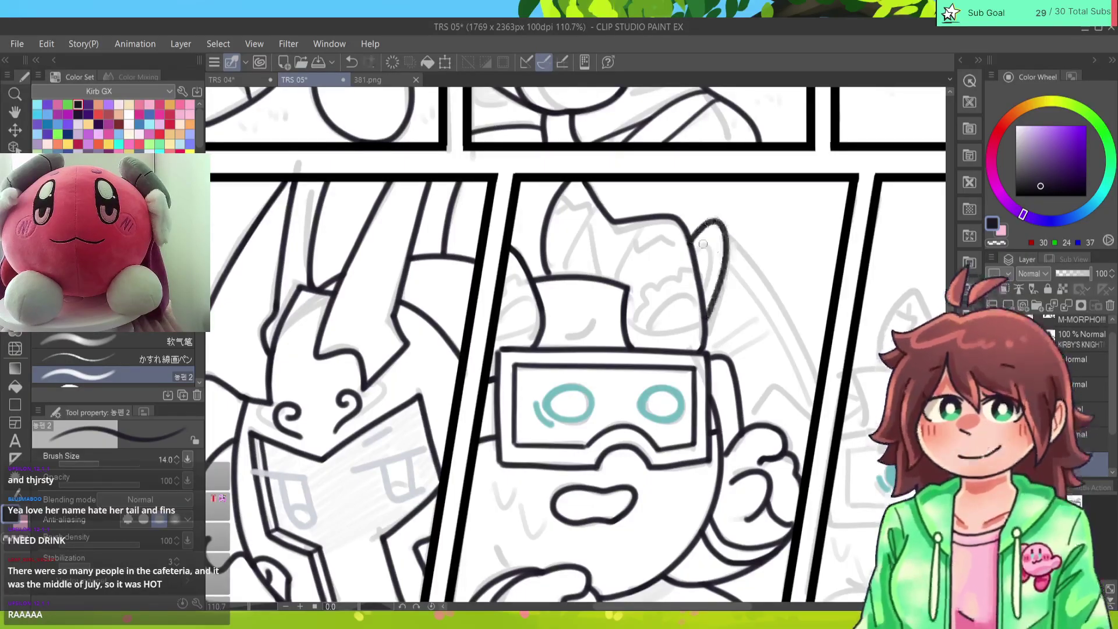
key(ctrl+z)
mouse_move(689, 239)
mouse_down()
mouse_move(729, 254)
mouse_move(707, 305)
mouse_up()
key(ctrl+z)
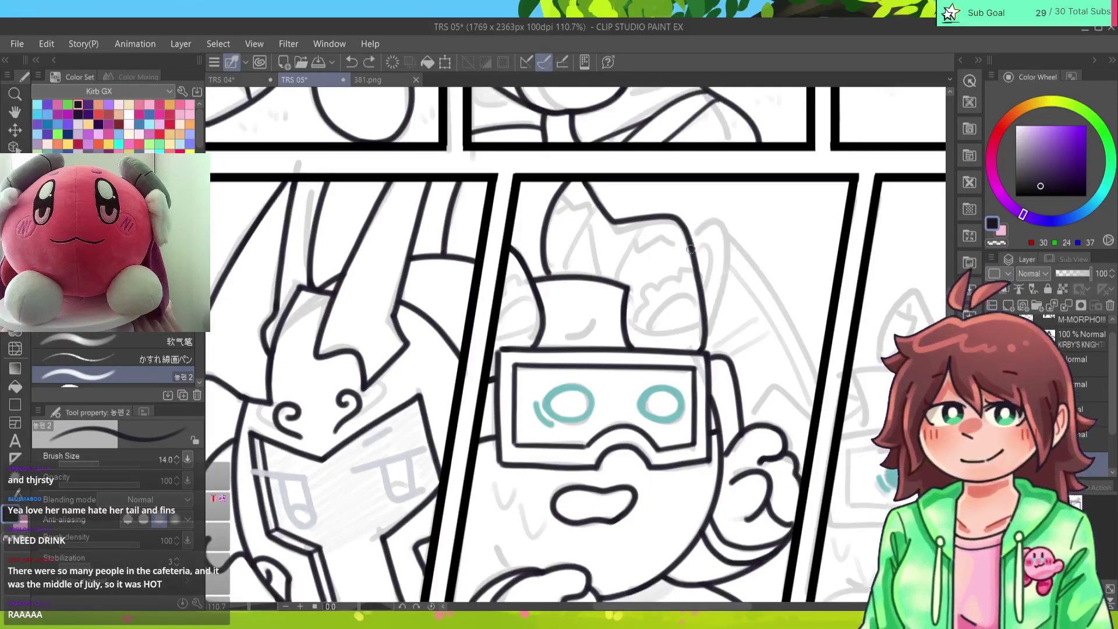
mouse_move(689, 242)
mouse_down()
mouse_move(703, 320)
mouse_move(727, 237)
mouse_move(705, 320)
mouse_up()
key(ctrl+z)
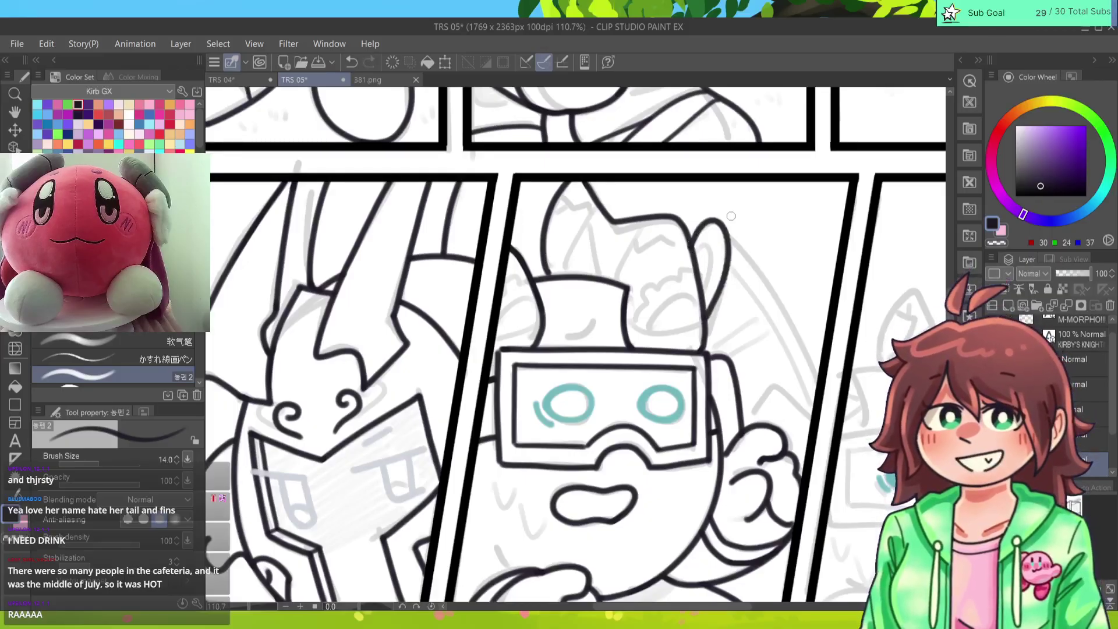
key(ctrl+z)
mouse_move(692, 242)
mouse_down()
mouse_move(727, 262)
mouse_move(706, 320)
mouse_up()
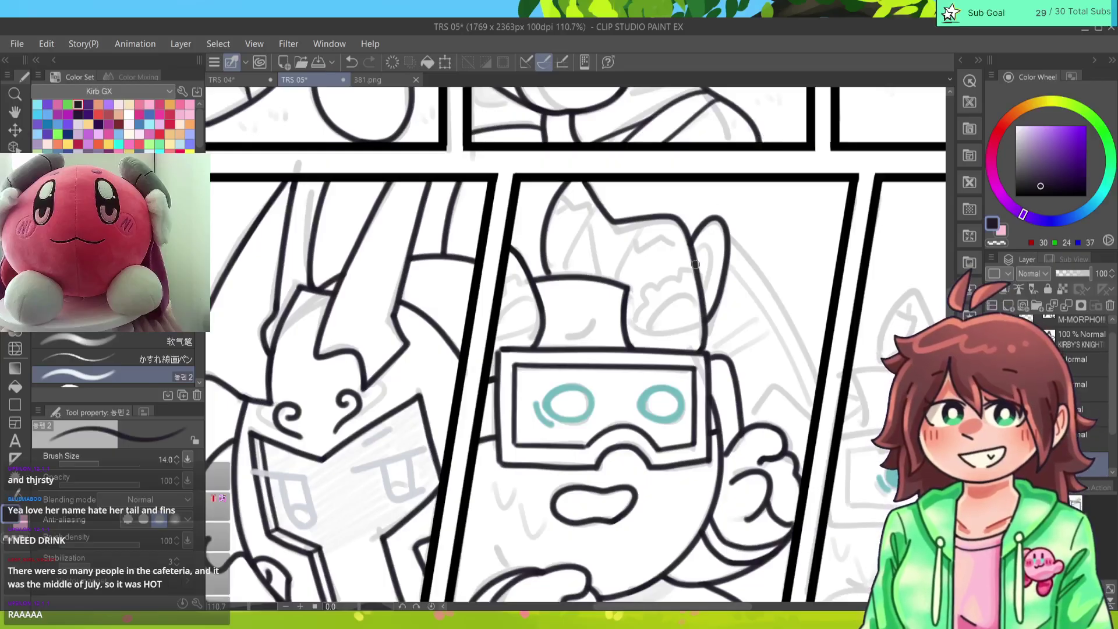
drag(695, 261, 702, 294)
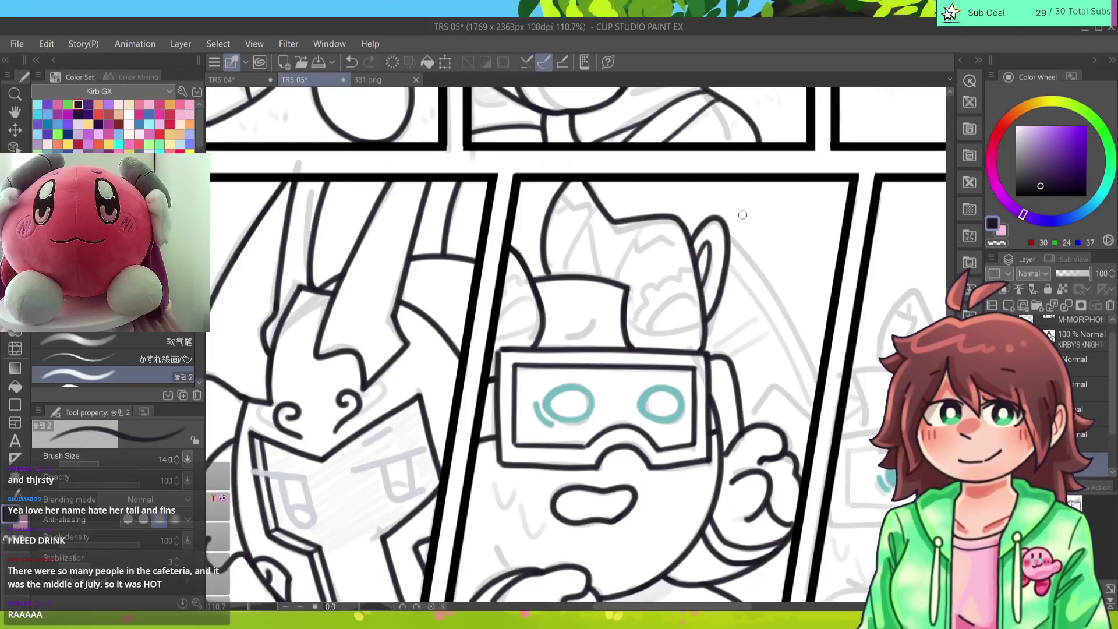
Step: Ink the wing's long outer edge, parallel inner line and zigzag lower edge, keeping the lines inside the panel border
mouse_move(722, 220)
mouse_down()
mouse_move(827, 415)
mouse_move(776, 387)
mouse_move(741, 419)
mouse_up()
key(ctrl+z)
mouse_move(817, 423)
mouse_down()
mouse_move(773, 393)
mouse_move(737, 417)
mouse_up()
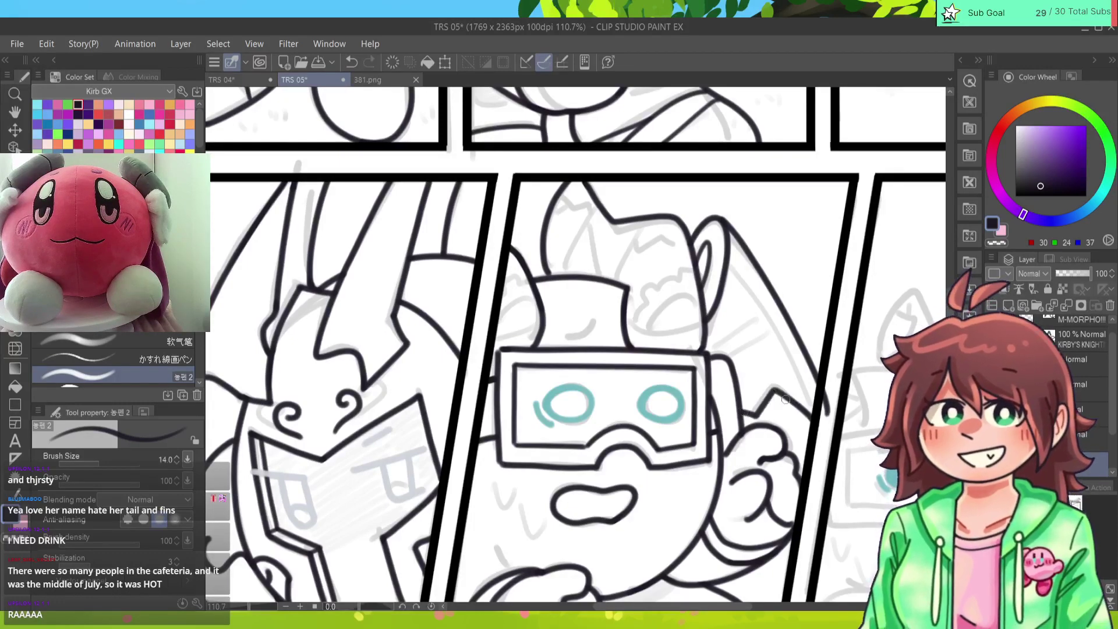
drag(731, 256, 803, 406)
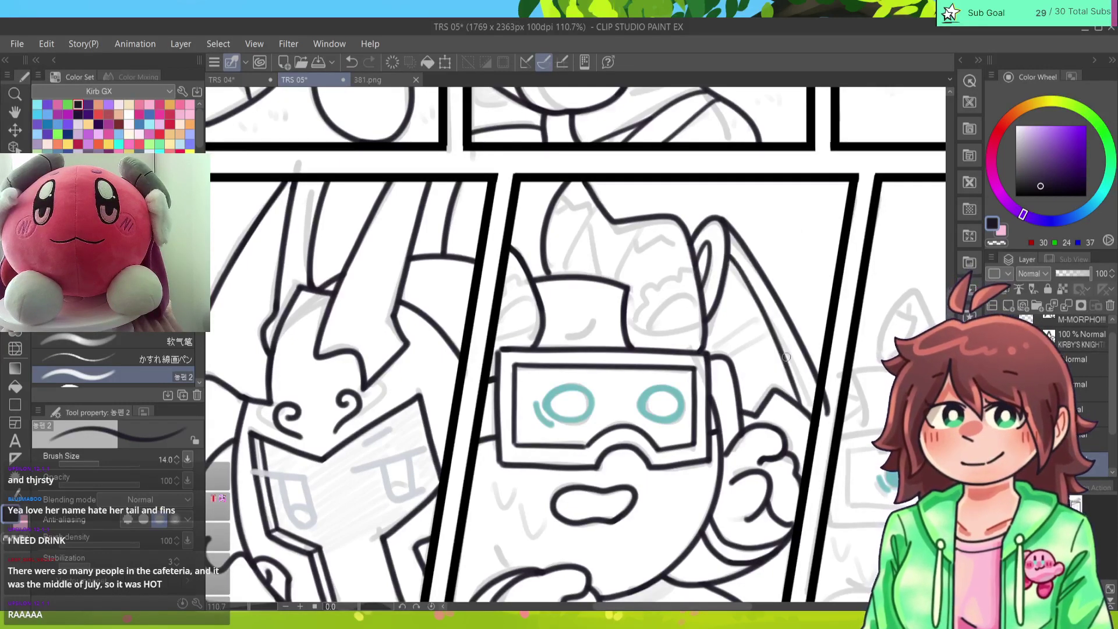
key(ctrl+z)
drag(731, 260, 812, 417)
key(ctrl+z)
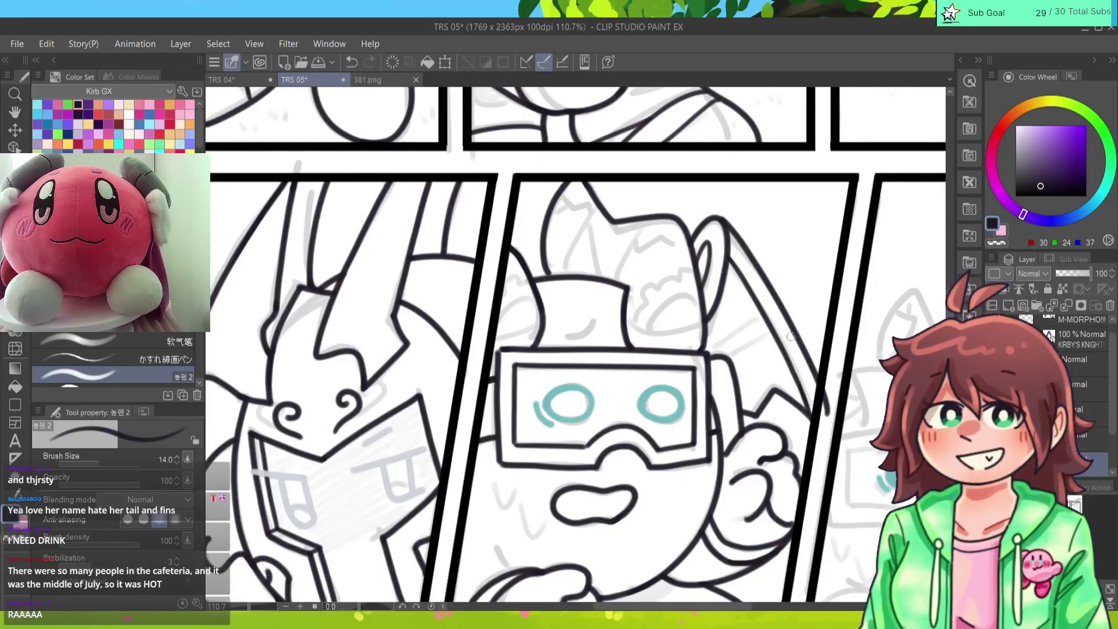
key(e)
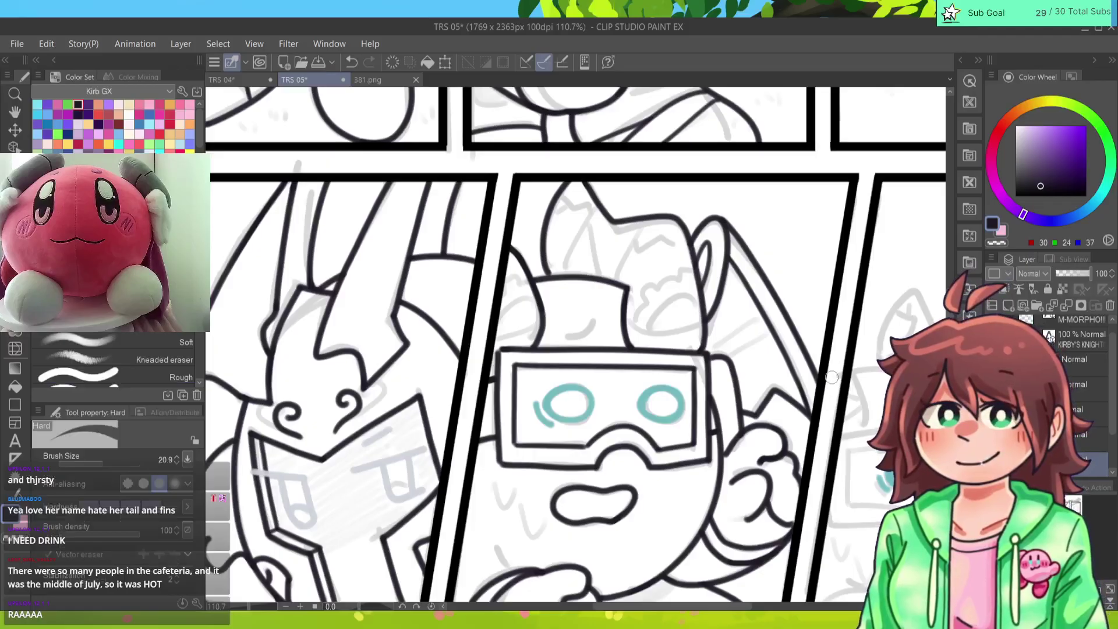
key(p)
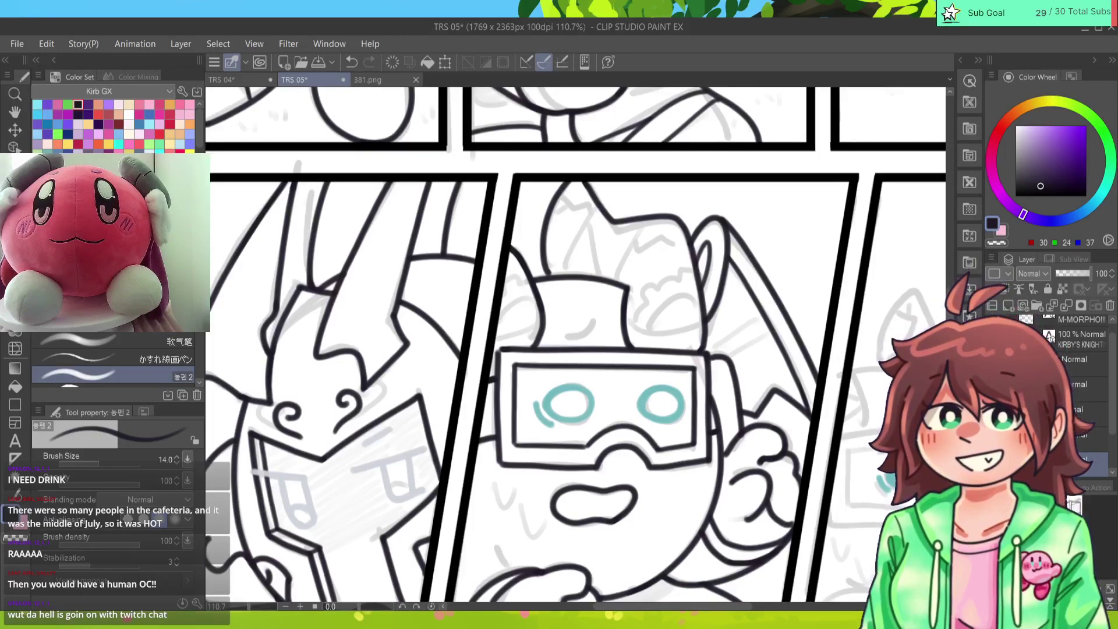
Step: Ink two slightly curved bands across the wing between its inner line and the side of the head
mouse_move(759, 317)
mouse_down()
mouse_move(708, 338)
mouse_move(724, 355)
mouse_up()
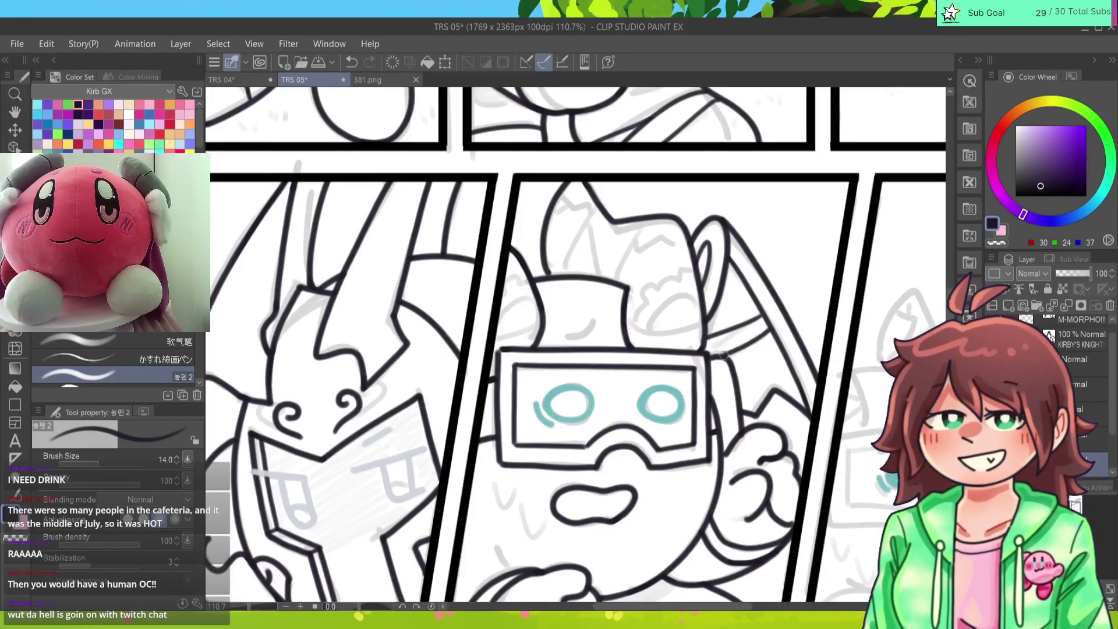
key(ctrl+z)
key(ctrl+z)
mouse_move(763, 319)
mouse_down()
mouse_move(717, 340)
mouse_move(773, 334)
mouse_move(732, 355)
mouse_move(774, 333)
mouse_move(729, 356)
mouse_move(775, 334)
mouse_move(728, 357)
mouse_up()
key(ctrl+z)
key(ctrl+z)
key(ctrl+z)
key(ctrl+z)
key(ctrl+z)
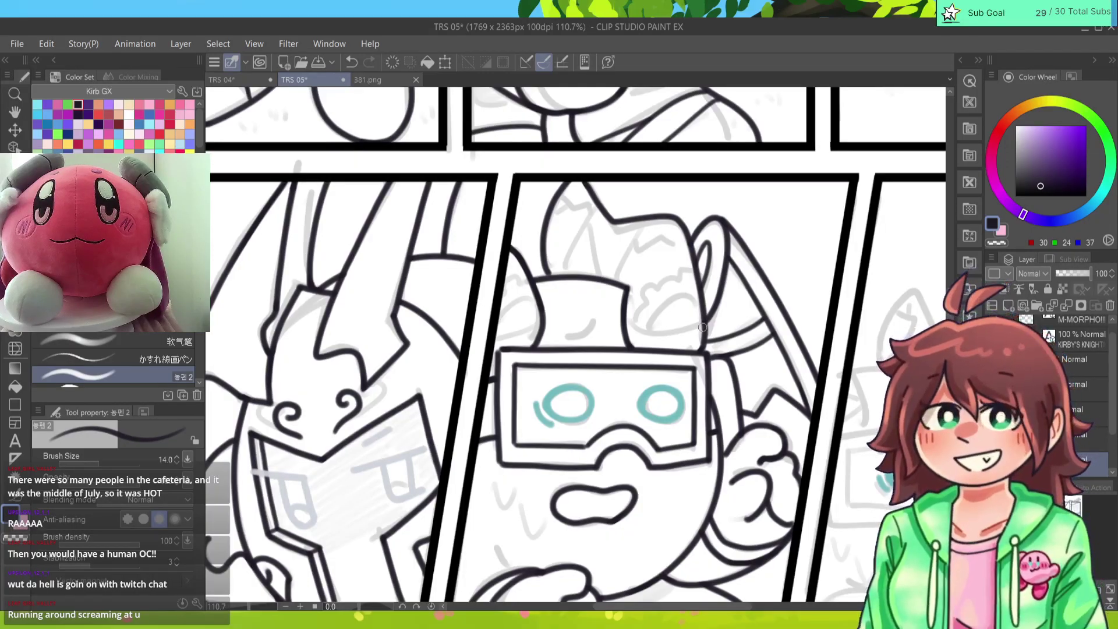
Step: Ink the curved base and the small inner arch of the rounded shape above the goggles' upper-right corner
mouse_move(704, 327)
mouse_down()
mouse_move(642, 331)
mouse_move(629, 319)
mouse_up()
key(ctrl+z)
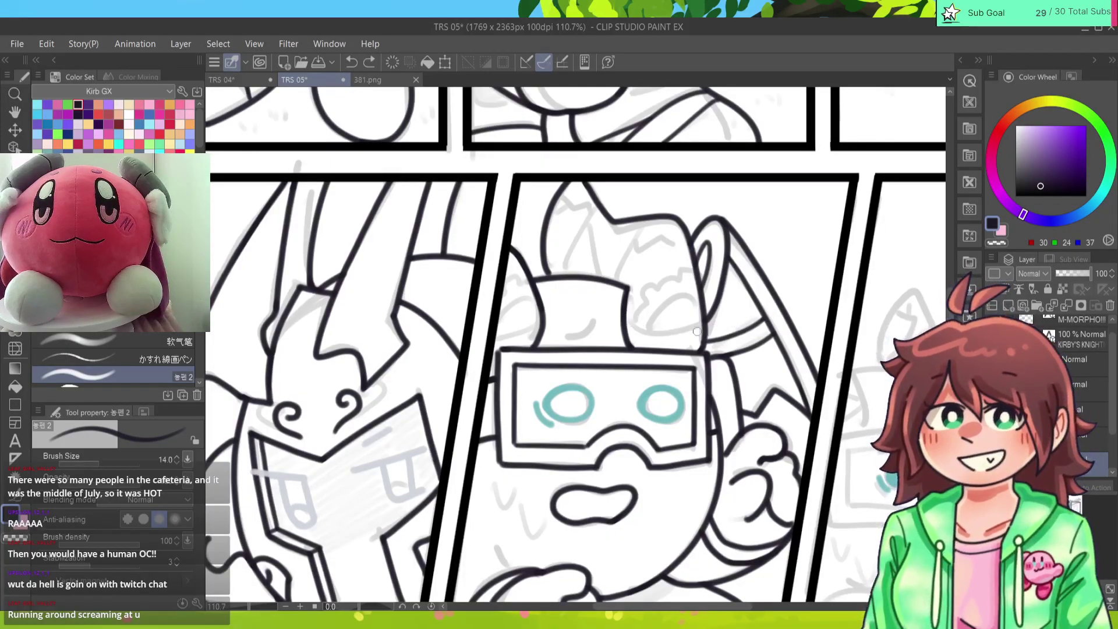
drag(705, 329, 626, 318)
key(ctrl+z)
mouse_move(703, 326)
mouse_down()
mouse_move(635, 334)
mouse_move(625, 315)
mouse_up()
mouse_move(702, 306)
mouse_down()
mouse_move(677, 298)
mouse_move(653, 330)
mouse_move(650, 332)
mouse_up()
key(ctrl+z)
key(ctrl+z)
drag(703, 298, 646, 335)
key(ctrl+z)
drag(699, 303, 644, 334)
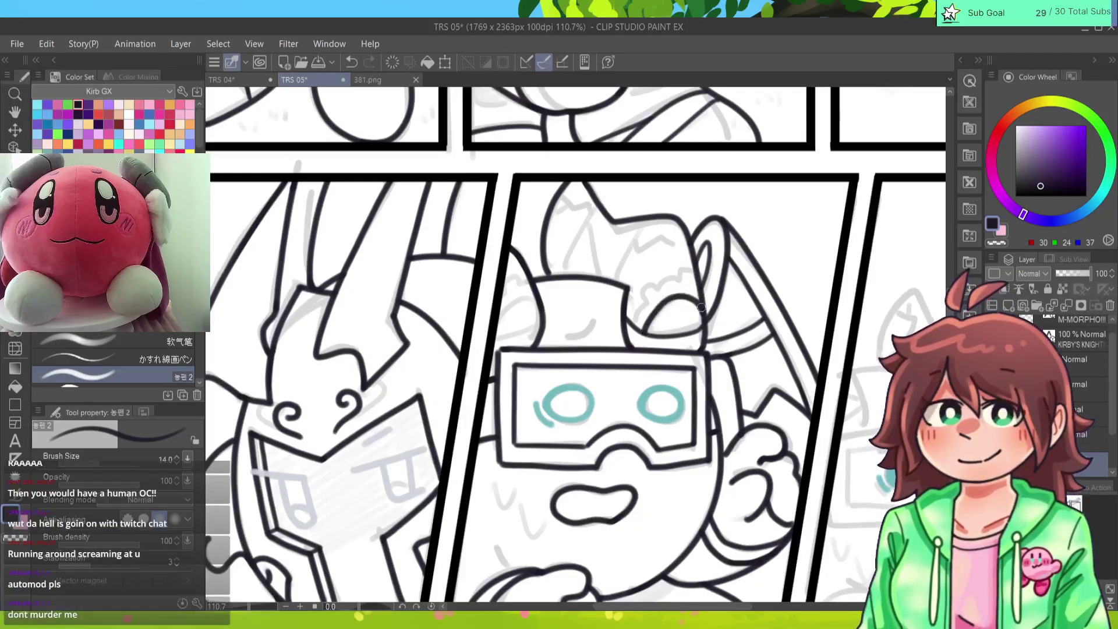
key(ctrl+z)
drag(702, 296, 646, 334)
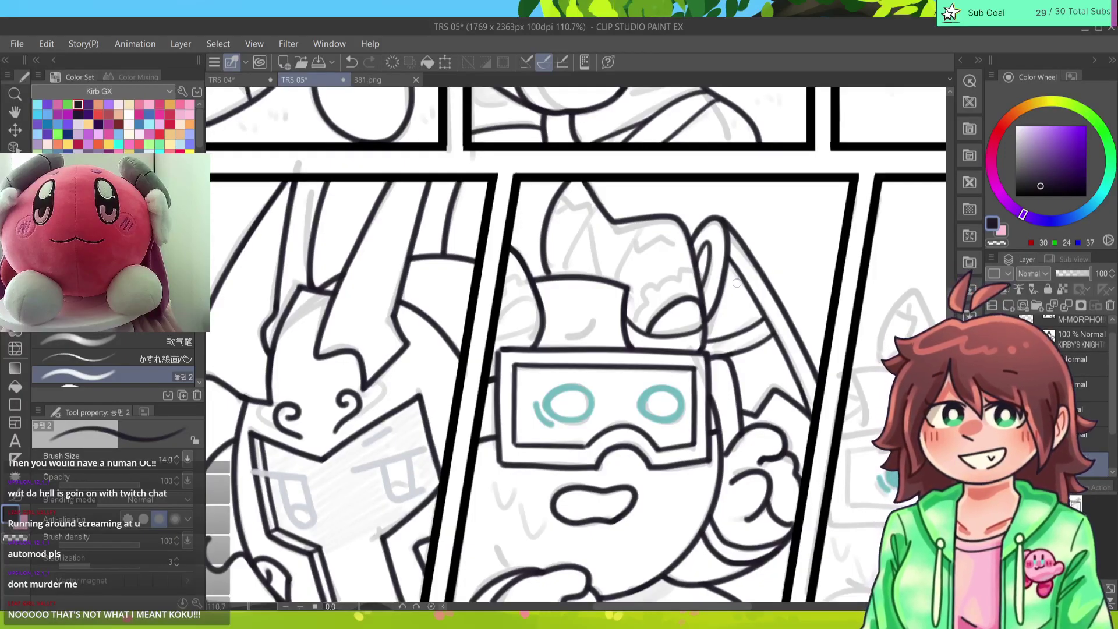
Step: Ink the jagged edge around the small arch and the curved contour and crease above it in the headpiece's right part
mouse_move(688, 268)
mouse_down()
mouse_move(645, 286)
mouse_move(639, 312)
mouse_up()
scroll(640, 311, up, 3)
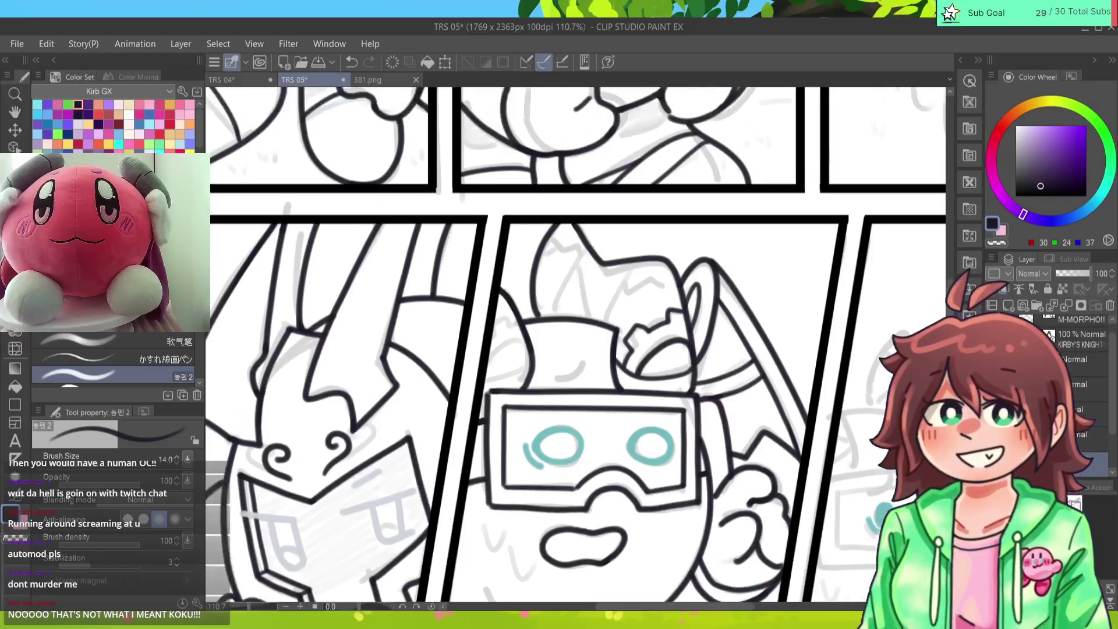
drag(653, 294, 619, 351)
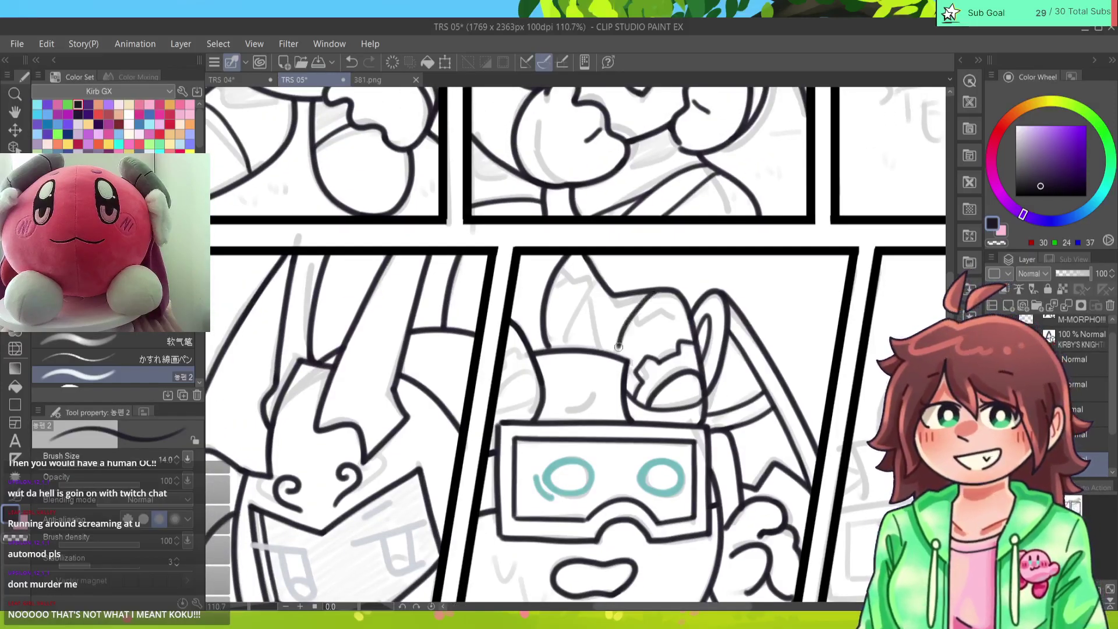
key(ctrl+z)
drag(653, 295, 619, 351)
key(ctrl+z)
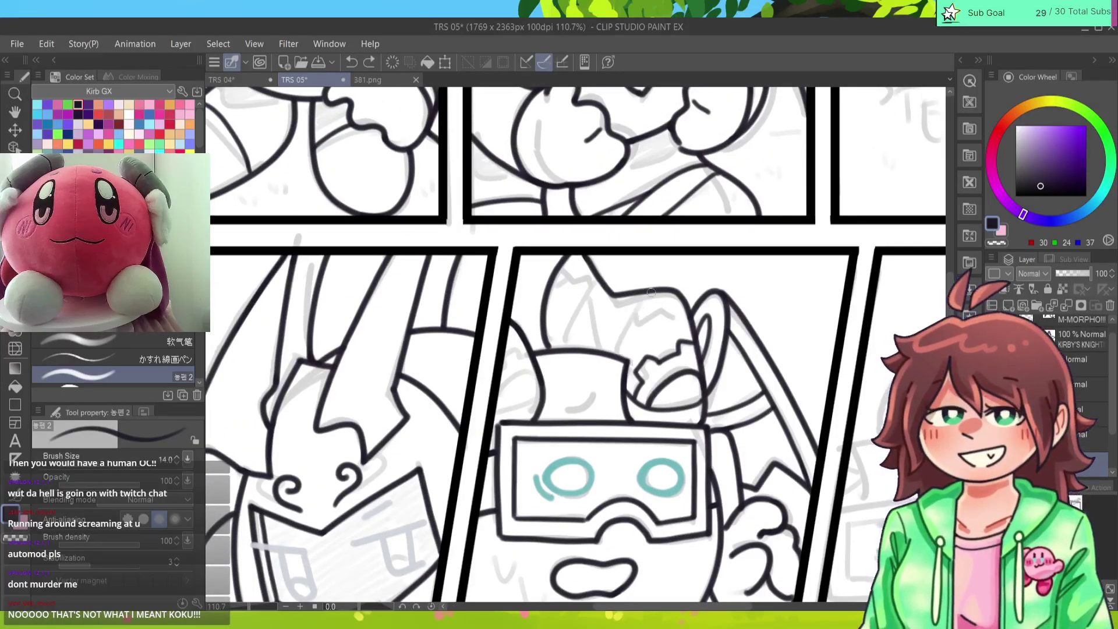
mouse_move(652, 293)
mouse_down()
mouse_move(615, 357)
mouse_move(686, 298)
mouse_up()
key(ctrl+z)
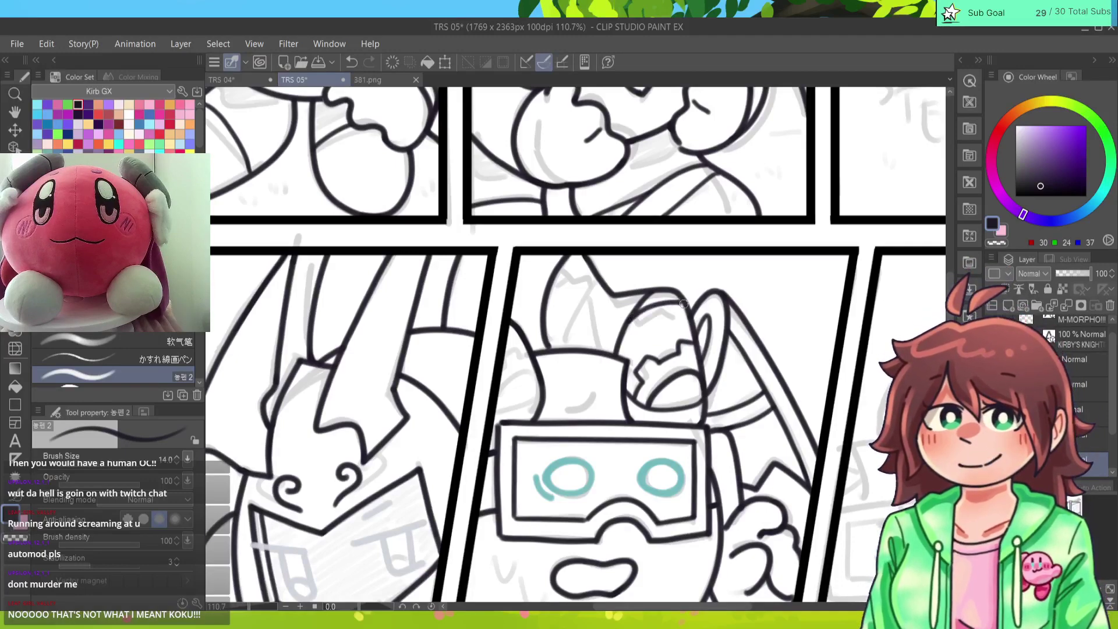
Step: Ink the inner curve and jagged line of the headpiece's pointed left part, plus the short curved mark on the forehead
mouse_move(598, 287)
mouse_down()
mouse_move(567, 348)
mouse_move(591, 326)
mouse_move(594, 352)
mouse_up()
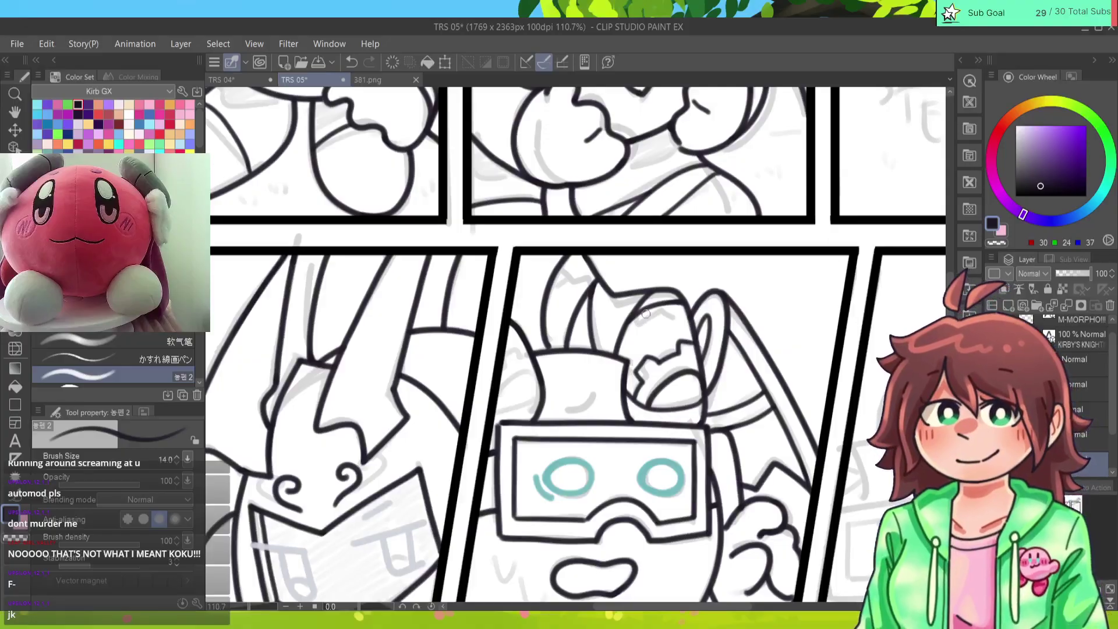
mouse_move(585, 272)
mouse_down()
mouse_move(587, 290)
mouse_move(554, 280)
mouse_move(549, 297)
mouse_move(583, 277)
mouse_move(562, 289)
mouse_move(571, 270)
mouse_up()
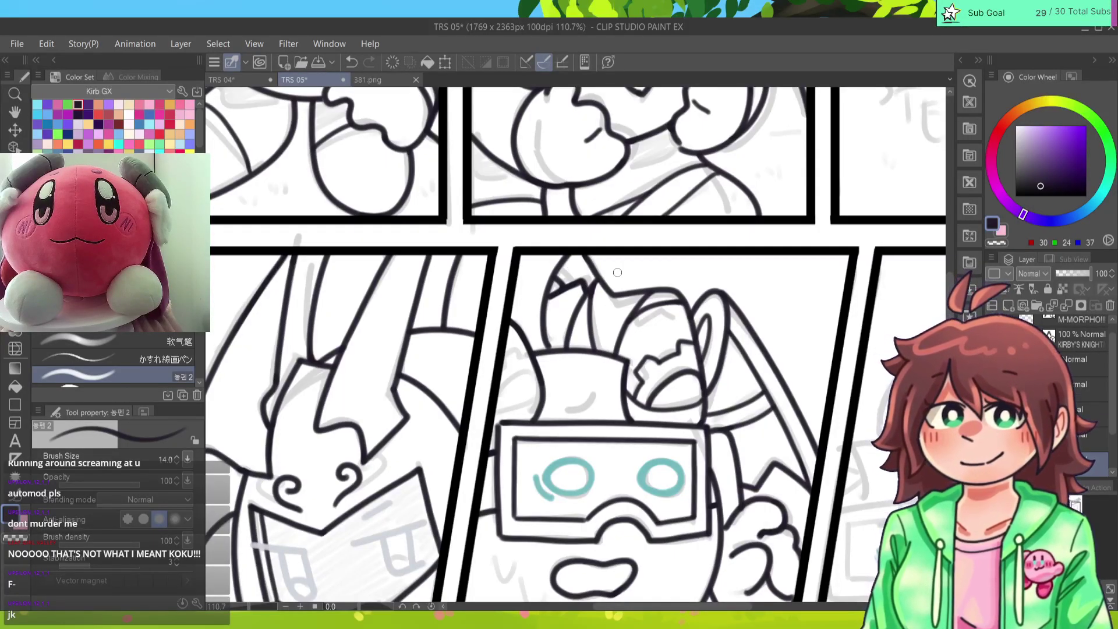
drag(618, 273, 722, 156)
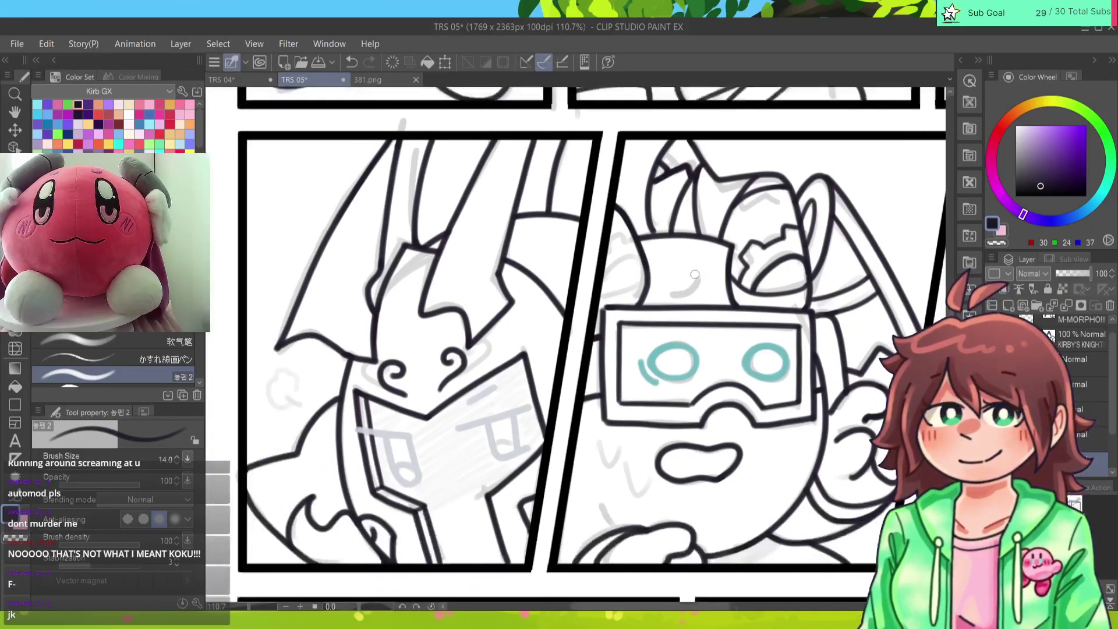
drag(698, 277, 591, 309)
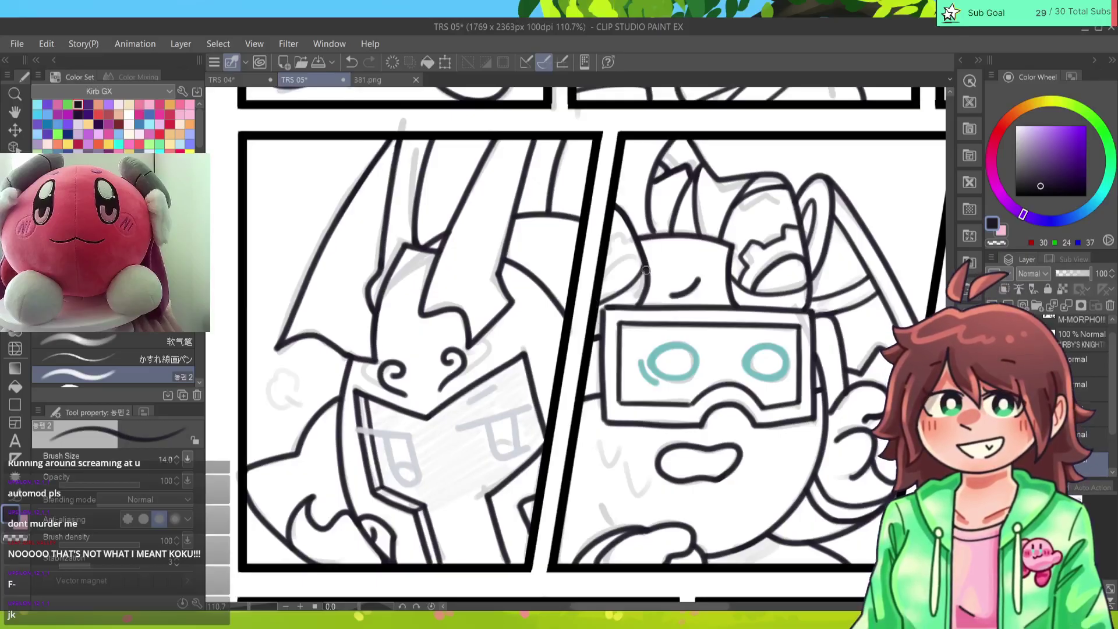
Step: Ink the rounded shape's inner curves beside the headpiece at the panel's left border, plus the short marks on the left cheek
mouse_move(639, 269)
mouse_down()
mouse_move(623, 258)
mouse_move(601, 284)
mouse_up()
drag(636, 246, 607, 241)
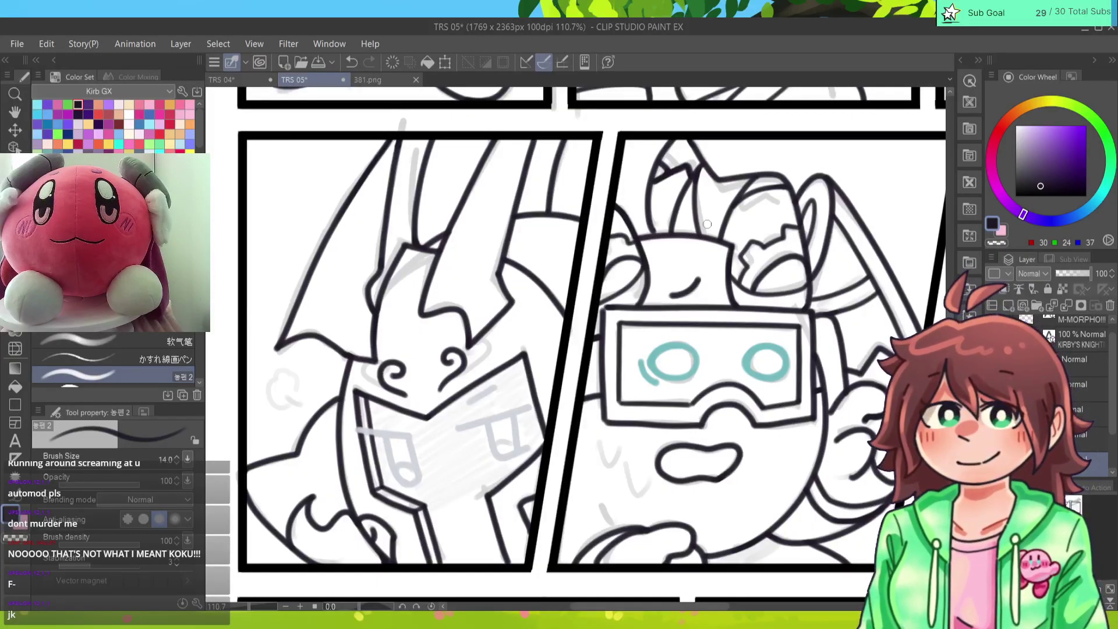
drag(598, 438, 607, 469)
mouse_move(618, 446)
mouse_down()
mouse_move(632, 498)
mouse_move(645, 491)
mouse_move(612, 526)
mouse_move(621, 531)
mouse_up()
scroll(577, 343, right, 10)
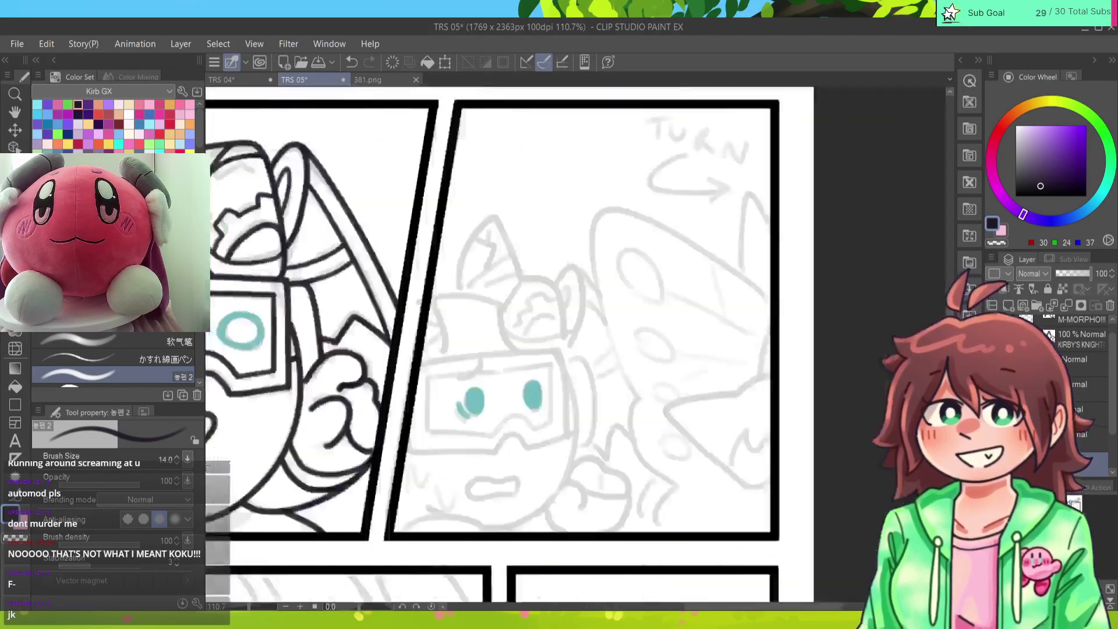
mouse_move(728, 306)
mouse_down()
mouse_move(634, 233)
mouse_move(564, 210)
mouse_move(555, 294)
mouse_move(600, 399)
mouse_up()
key(ctrl+z)
mouse_move(728, 305)
mouse_down()
mouse_move(590, 224)
mouse_move(560, 297)
mouse_move(610, 391)
mouse_move(703, 279)
mouse_move(633, 227)
mouse_move(555, 217)
mouse_move(573, 343)
mouse_move(606, 402)
mouse_up()
key(ctrl+z)
key(ctrl+z)
mouse_move(730, 309)
mouse_down()
mouse_move(647, 238)
mouse_move(571, 207)
mouse_move(558, 281)
mouse_move(610, 403)
mouse_up()
key(ctrl+z)
mouse_move(729, 307)
mouse_down()
mouse_move(602, 217)
mouse_move(553, 237)
mouse_move(582, 361)
mouse_move(603, 394)
mouse_up()
key(ctrl+z)
mouse_move(729, 307)
mouse_down()
mouse_move(618, 225)
mouse_move(554, 222)
mouse_move(561, 325)
mouse_move(595, 390)
mouse_up()
key(ctrl+z)
mouse_move(729, 309)
mouse_down()
mouse_move(556, 220)
mouse_move(577, 369)
mouse_move(596, 398)
mouse_move(694, 270)
mouse_move(609, 216)
mouse_move(562, 207)
mouse_move(553, 273)
mouse_move(601, 394)
mouse_move(674, 256)
mouse_move(580, 210)
mouse_move(550, 246)
mouse_move(590, 388)
mouse_move(692, 273)
mouse_move(589, 214)
mouse_move(555, 267)
mouse_move(601, 400)
mouse_up()
key(ctrl+z)
key(ctrl+z)
key(ctrl+z)
key(ctrl+z)
Step: Ink the butterfly wing's rounded upper outline in the TURN panel, replacing its lower side with a scalloped edge down to the bottom border
mouse_move(728, 305)
mouse_down()
mouse_move(664, 253)
mouse_move(562, 212)
mouse_move(562, 315)
mouse_move(615, 402)
mouse_up()
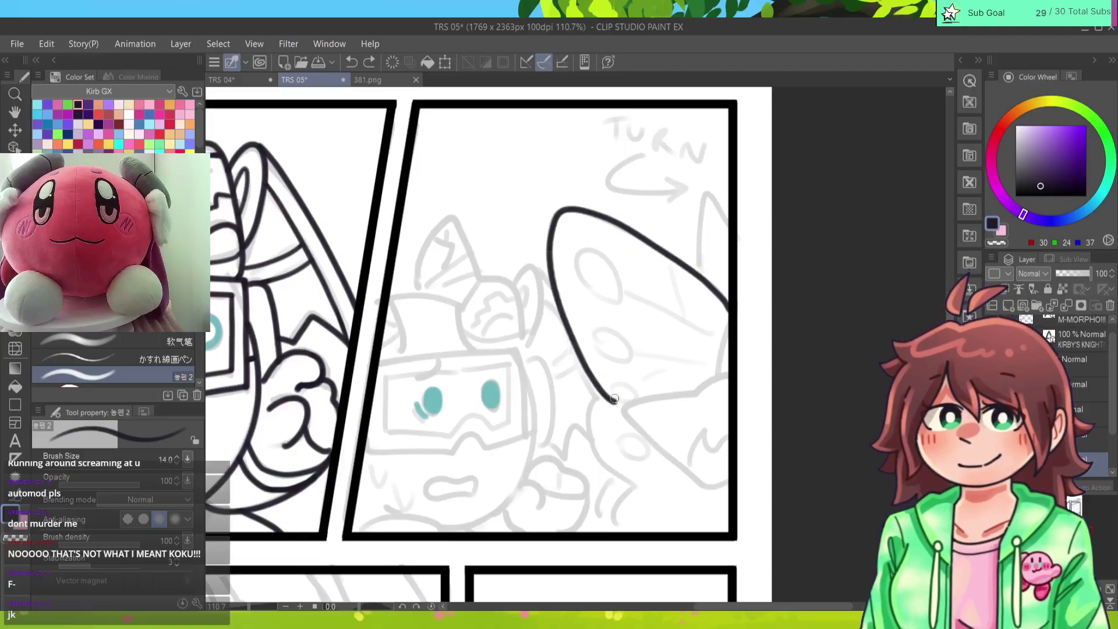
key(ctrl+z)
mouse_move(730, 311)
mouse_down()
mouse_move(690, 269)
mouse_move(594, 373)
mouse_move(616, 404)
mouse_up()
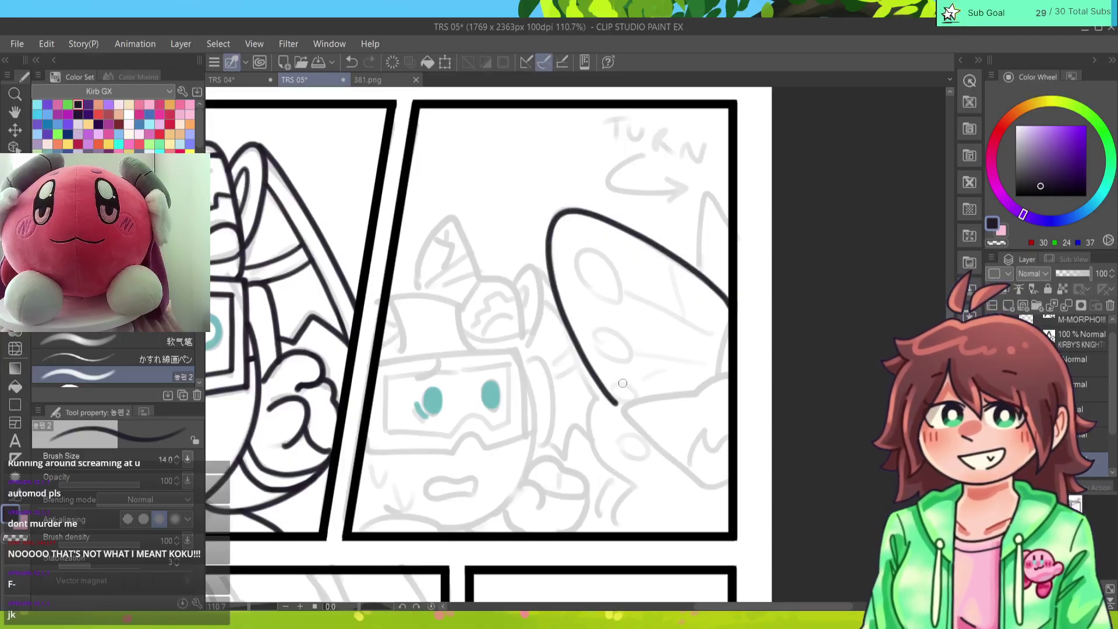
key(e)
drag(556, 317, 617, 407)
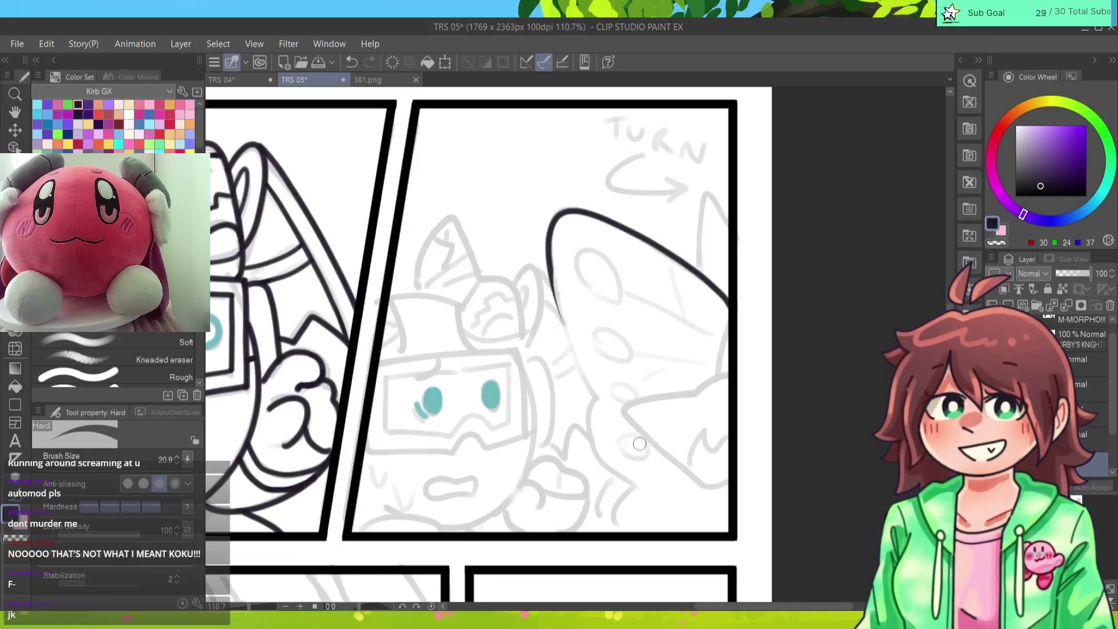
key(p)
mouse_move(548, 261)
mouse_down()
mouse_move(591, 382)
mouse_move(604, 467)
mouse_move(625, 474)
mouse_move(614, 532)
mouse_up()
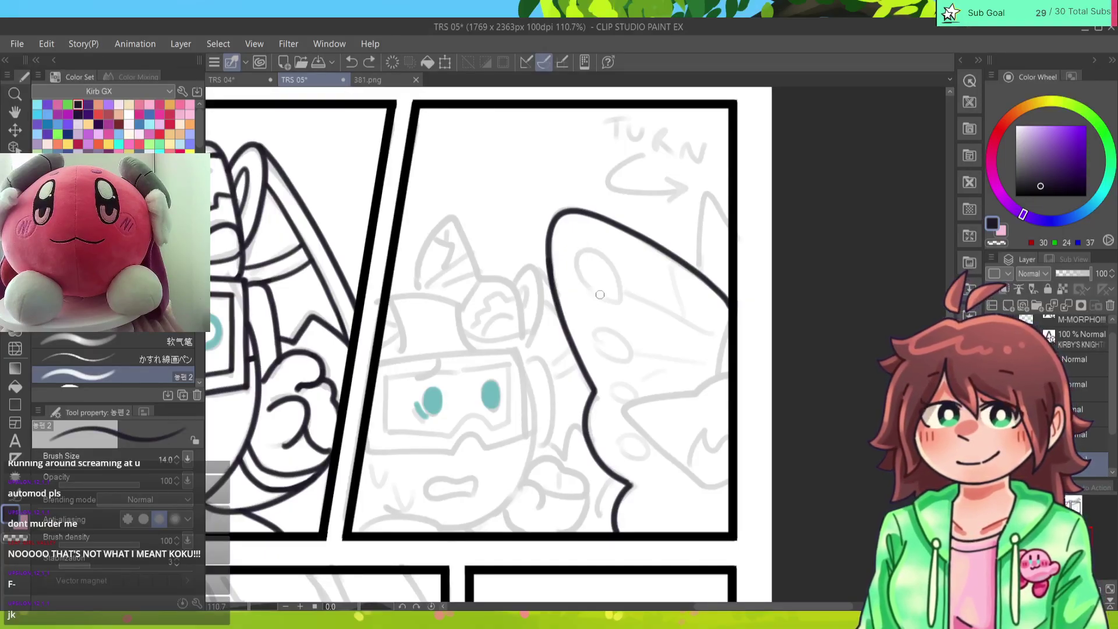
Step: Ink the large oval spot in the upper part of the butterfly wing
mouse_move(584, 250)
mouse_down()
mouse_move(618, 305)
mouse_move(576, 247)
mouse_move(623, 300)
mouse_move(577, 252)
mouse_move(612, 304)
mouse_move(586, 256)
mouse_up()
key(ctrl+z)
key(ctrl+z)
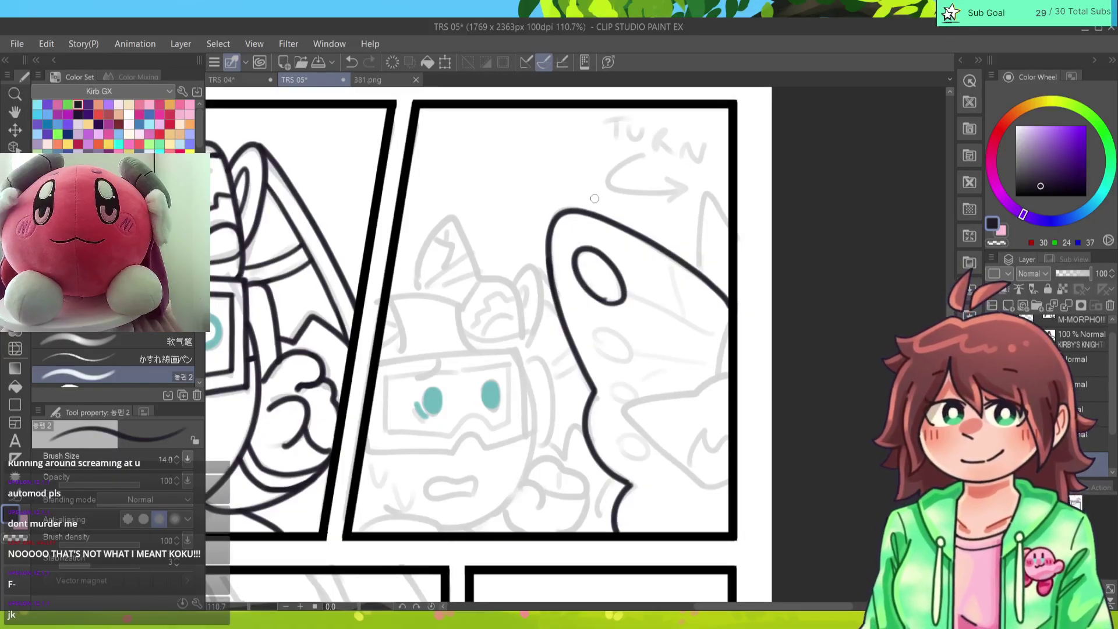
key(e)
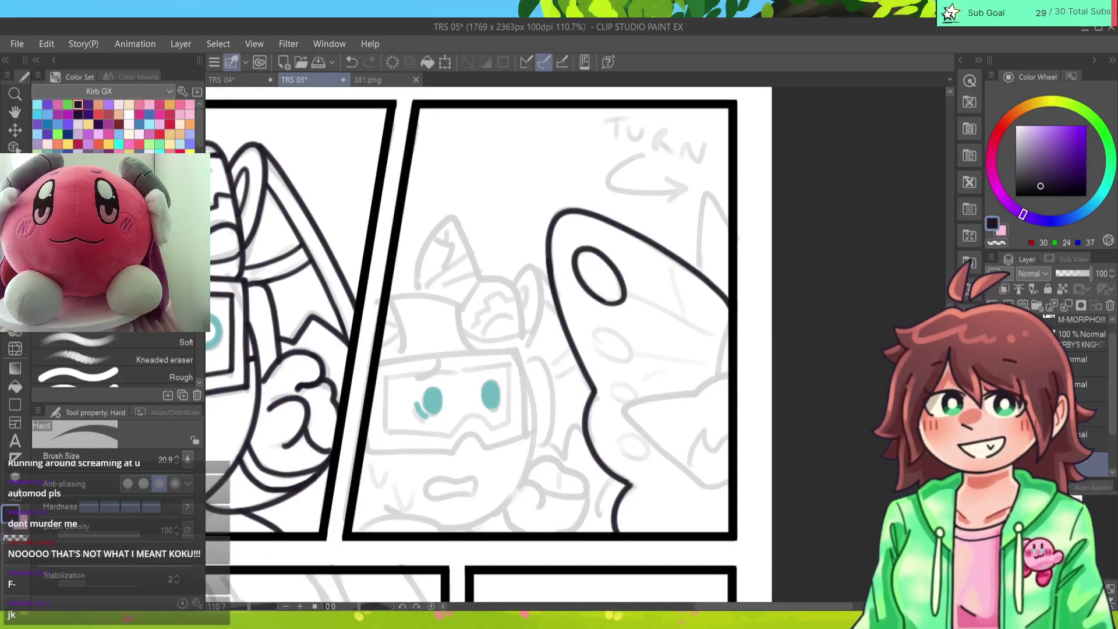
key(p)
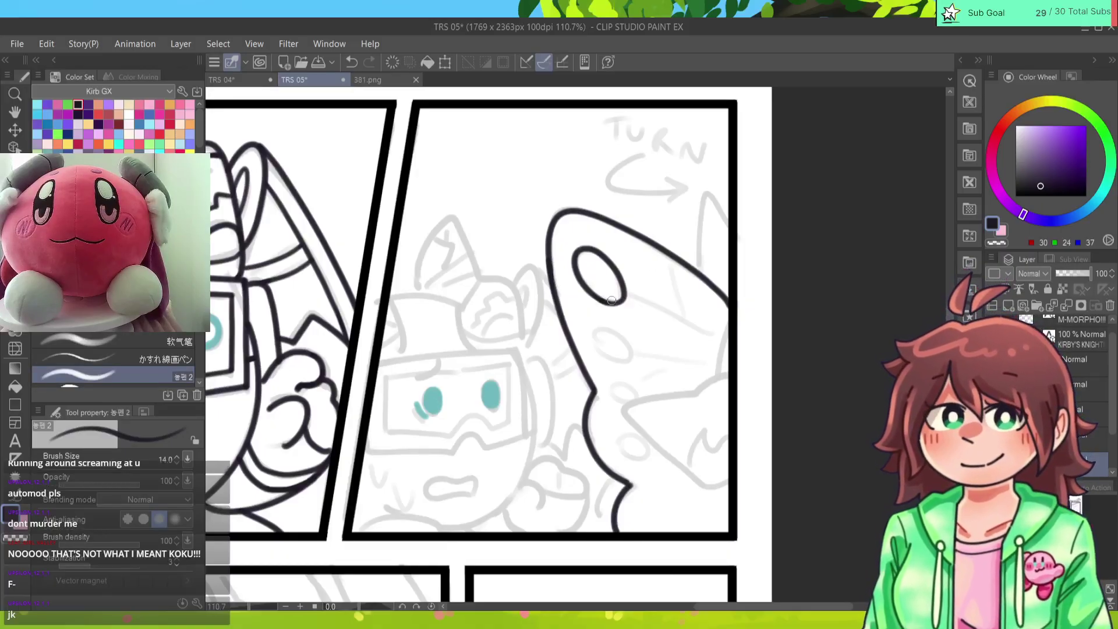
key(ctrl+z)
drag(602, 303, 617, 302)
Step: Ink a smaller tilted oval spot below the large one in the wing
mouse_move(596, 344)
mouse_down()
mouse_move(587, 332)
mouse_move(630, 319)
mouse_up()
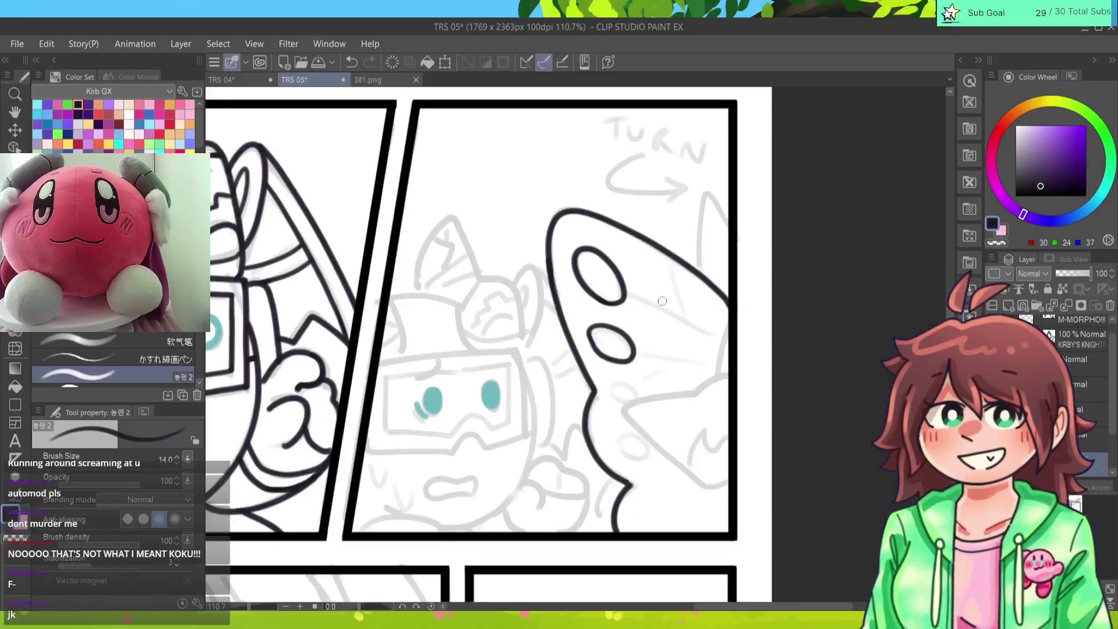
key(ctrl+z)
mouse_move(606, 364)
mouse_down()
mouse_move(631, 349)
mouse_move(611, 365)
mouse_up()
key(ctrl+z)
key(ctrl+z)
drag(594, 325, 612, 367)
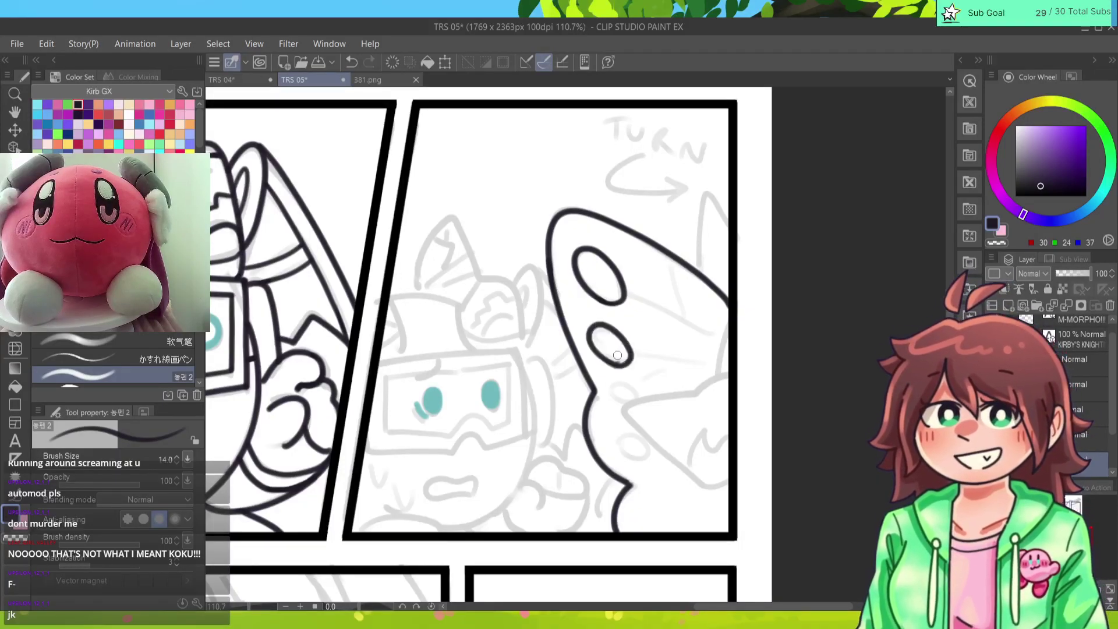
key(ctrl+z)
drag(594, 325, 611, 364)
key(ctrl+z)
mouse_move(594, 325)
mouse_down()
mouse_move(632, 352)
mouse_move(596, 326)
mouse_move(618, 366)
mouse_move(601, 334)
mouse_up()
key(ctrl+z)
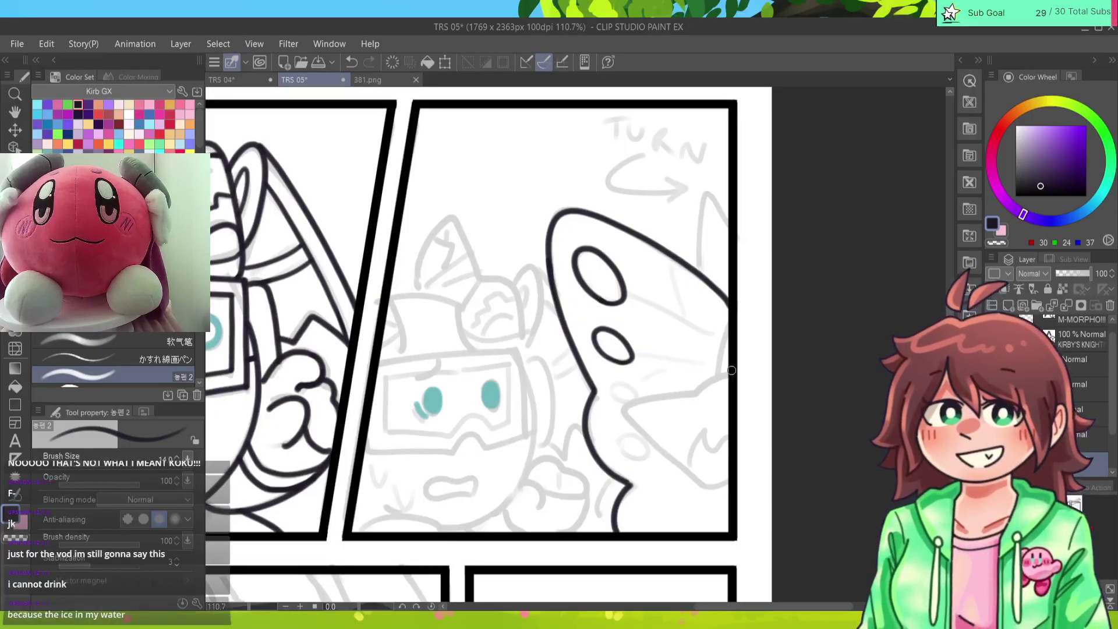
Step: Ink the pointed lower shape meeting the panel's right border, with a wavy flame-like mark inside, and erase the overshoot past the border
mouse_move(729, 374)
mouse_down()
mouse_move(664, 395)
mouse_move(630, 425)
mouse_move(687, 483)
mouse_move(738, 480)
mouse_up()
key(ctrl+z)
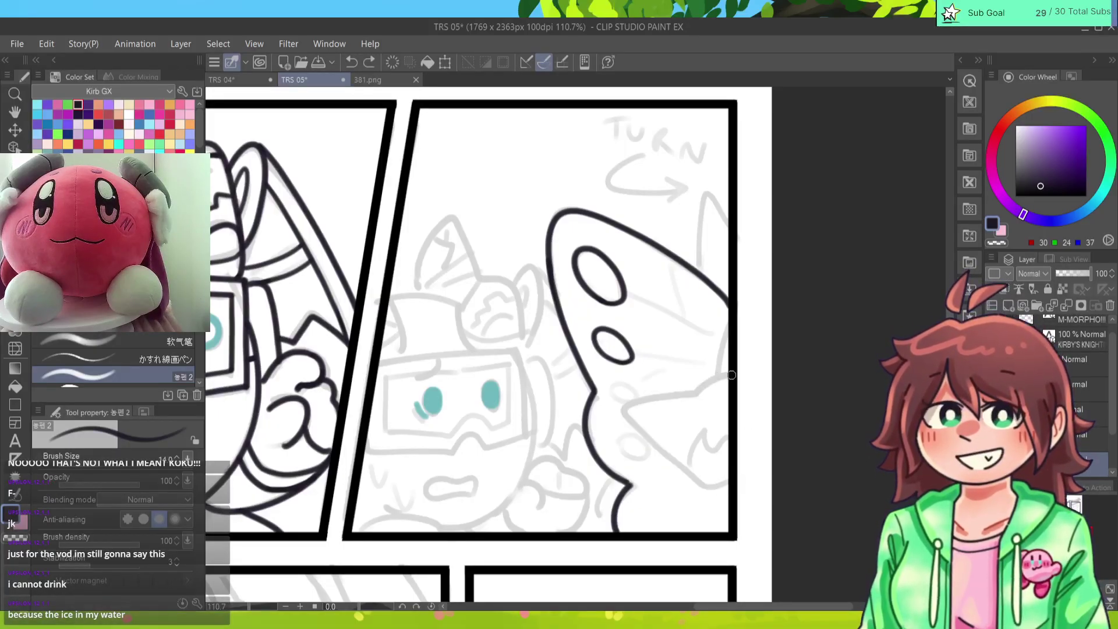
mouse_move(729, 373)
mouse_down()
mouse_move(661, 396)
mouse_move(644, 452)
mouse_move(730, 482)
mouse_up()
key(ctrl+z)
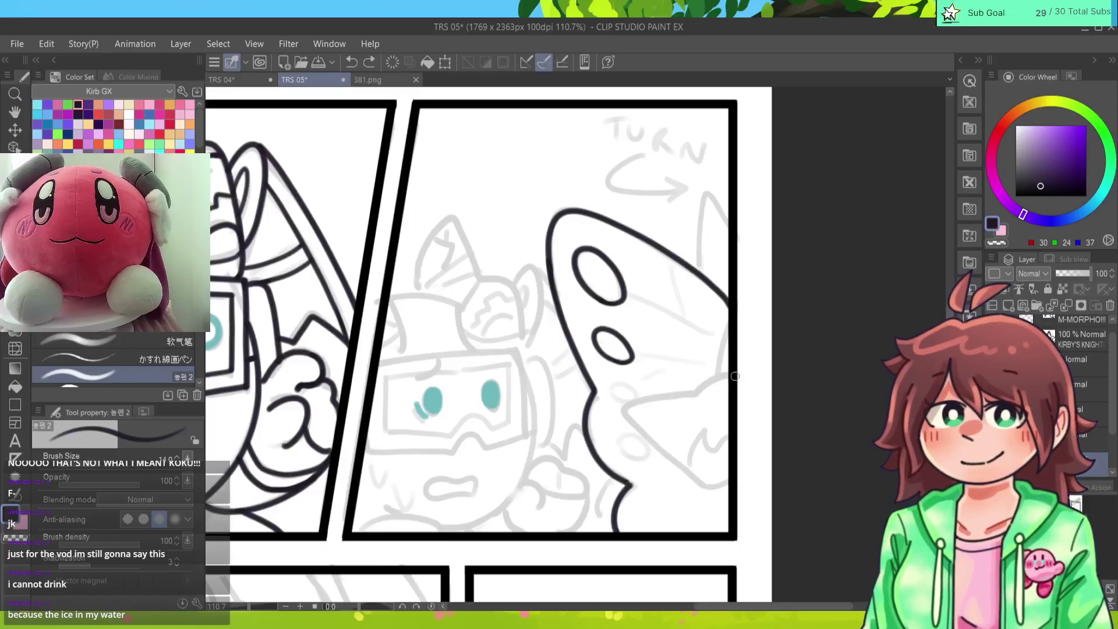
mouse_move(729, 374)
mouse_down()
mouse_move(694, 393)
mouse_move(670, 474)
mouse_move(731, 490)
mouse_up()
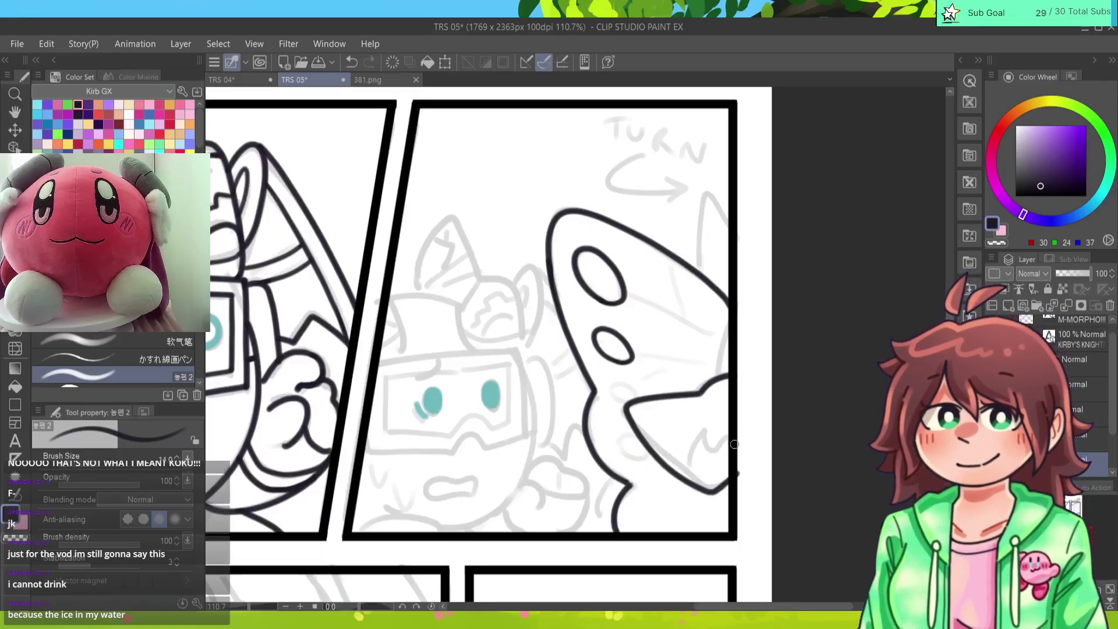
mouse_move(735, 444)
mouse_down()
mouse_move(696, 438)
mouse_move(676, 460)
mouse_move(684, 478)
mouse_up()
key(e)
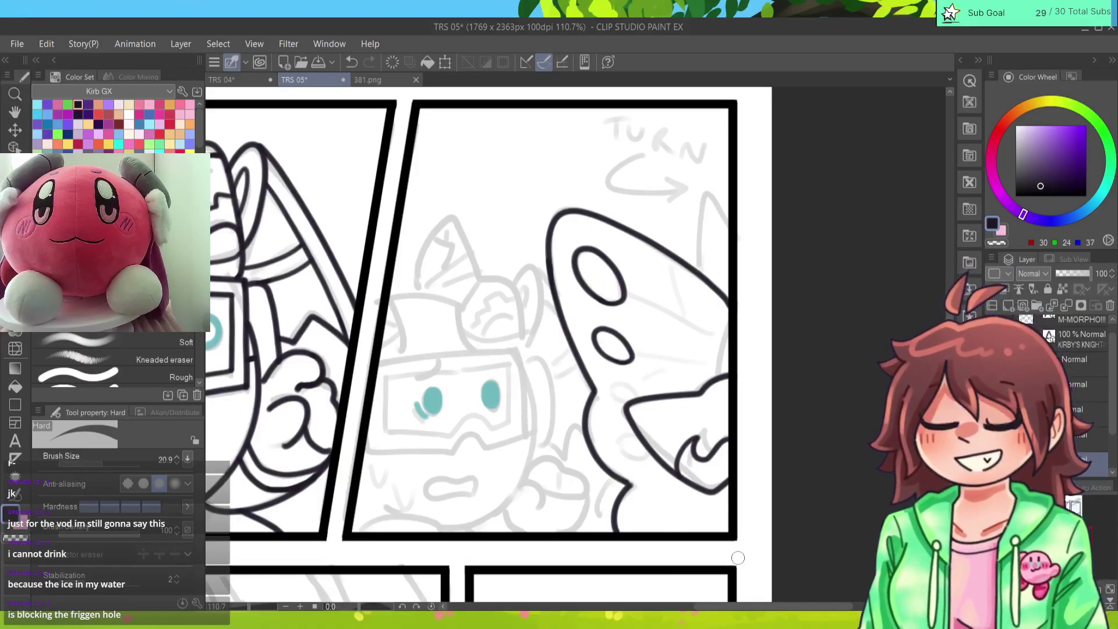
key(p)
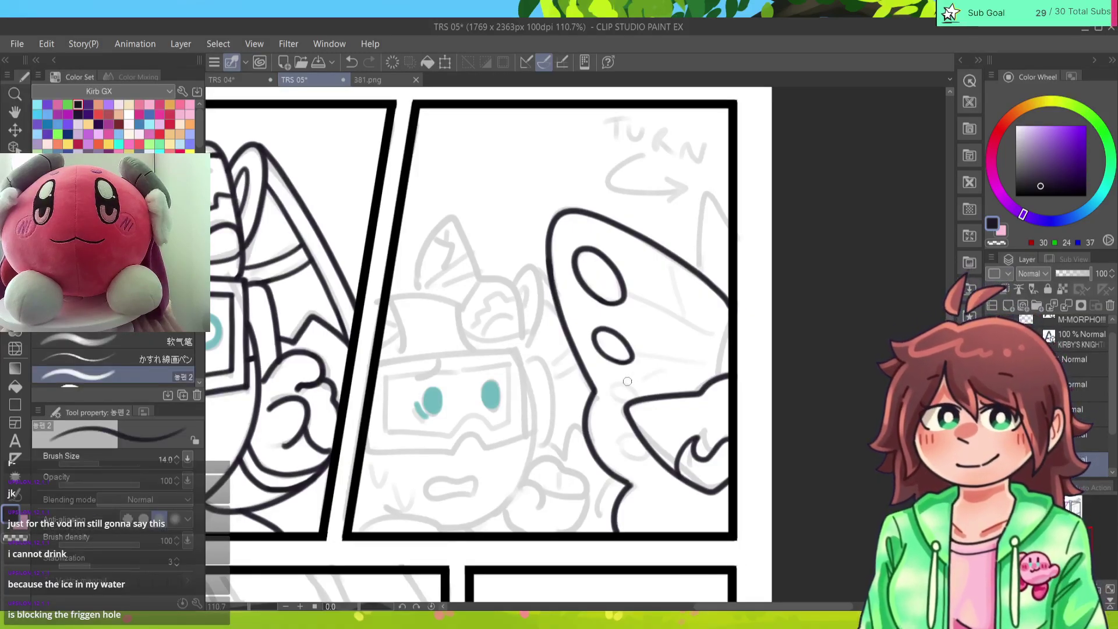
Step: Ink the two small round spots beside the pointed shape and the short curved line above it at the right border
drag(638, 397, 651, 393)
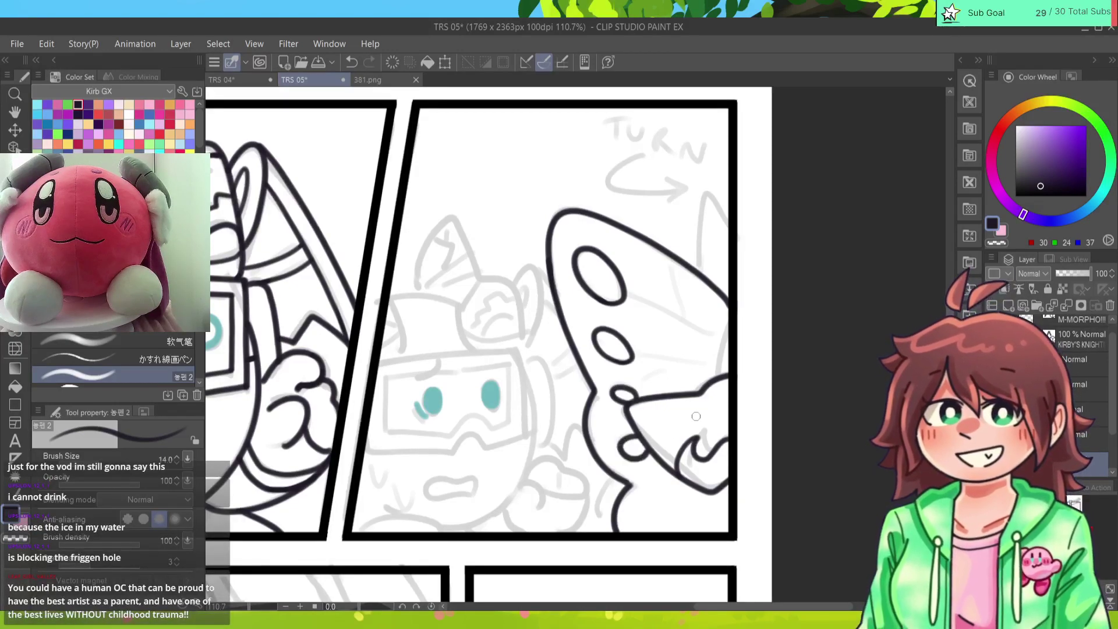
drag(729, 328, 722, 375)
mouse_move(731, 230)
mouse_down()
mouse_move(704, 201)
mouse_move(699, 280)
mouse_up()
key(ctrl+z)
mouse_move(729, 221)
mouse_down()
mouse_move(699, 238)
mouse_move(700, 260)
mouse_move(706, 193)
mouse_move(705, 273)
mouse_move(719, 200)
mouse_move(696, 278)
mouse_up()
key(ctrl+z)
key(ctrl+z)
key(ctrl+z)
key(ctrl+z)
drag(732, 234, 696, 271)
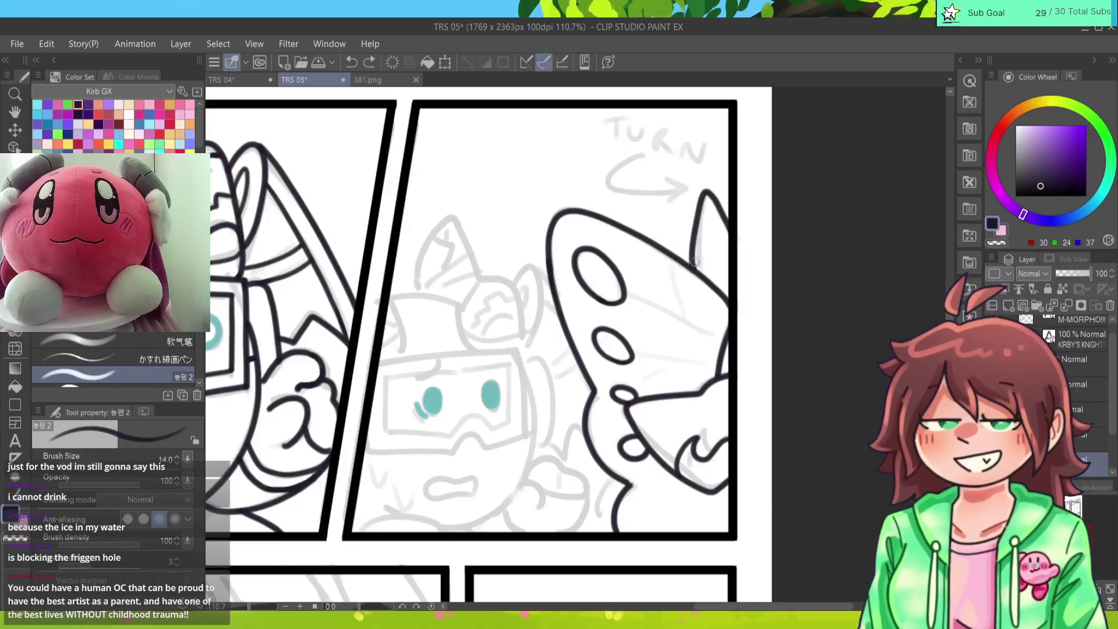
key(ctrl+z)
mouse_move(733, 233)
mouse_down()
mouse_move(725, 213)
mouse_move(696, 273)
mouse_up()
key(ctrl+z)
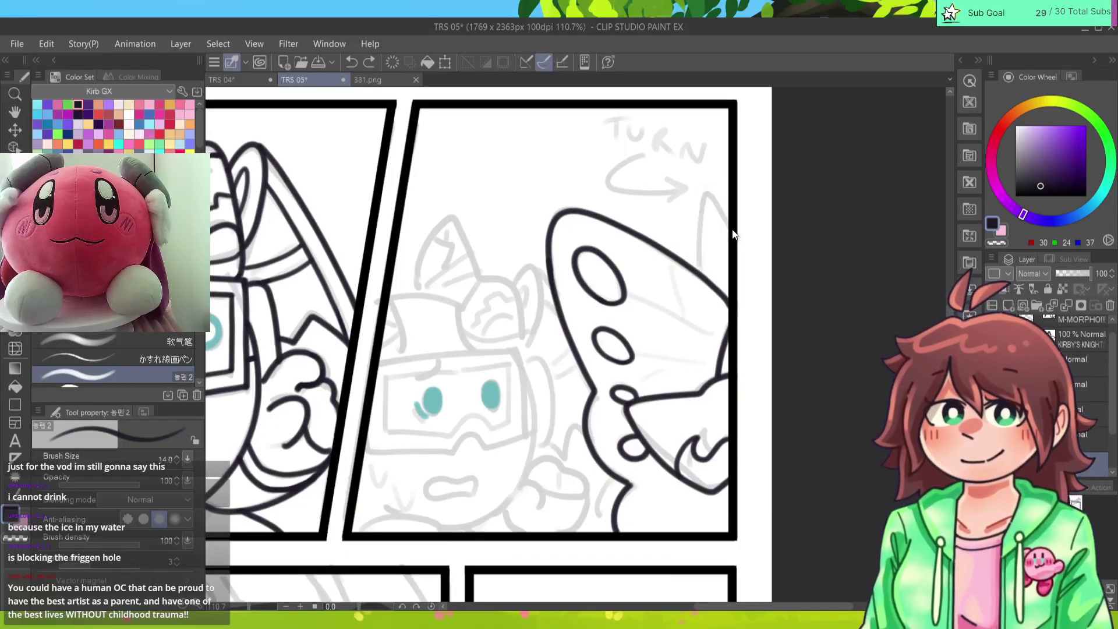
Step: Ink the narrow pointed tip rising above the wing's upper edge at the panel's right border
mouse_move(734, 235)
mouse_down()
mouse_move(703, 201)
mouse_move(696, 273)
mouse_up()
scroll(576, 343, up, 3)
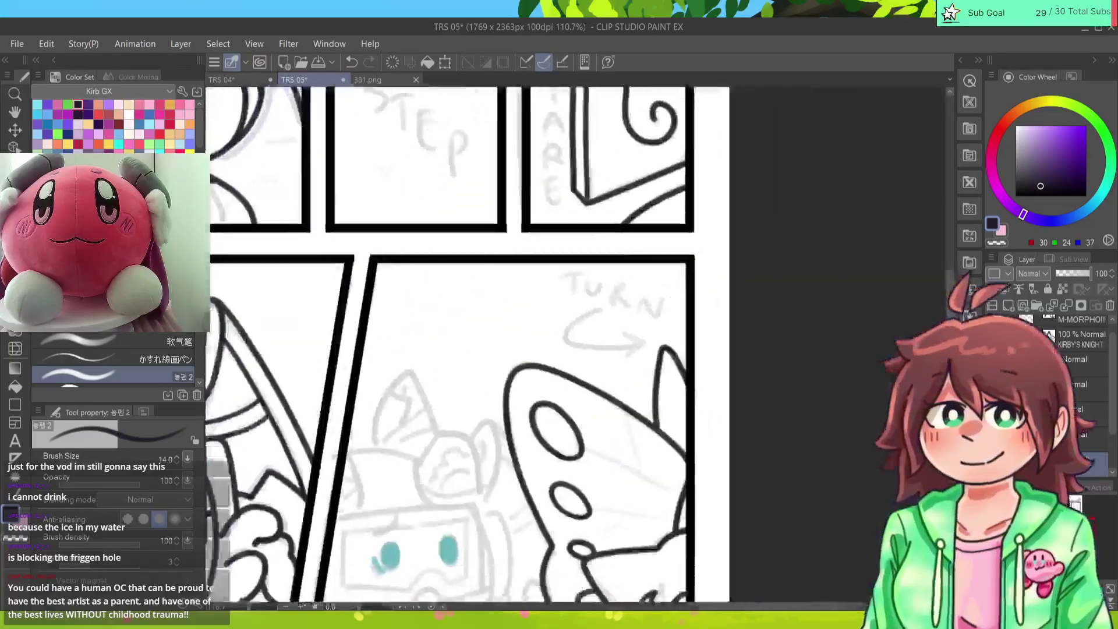
key(ctrl+z)
drag(688, 381, 654, 433)
key(ctrl+z)
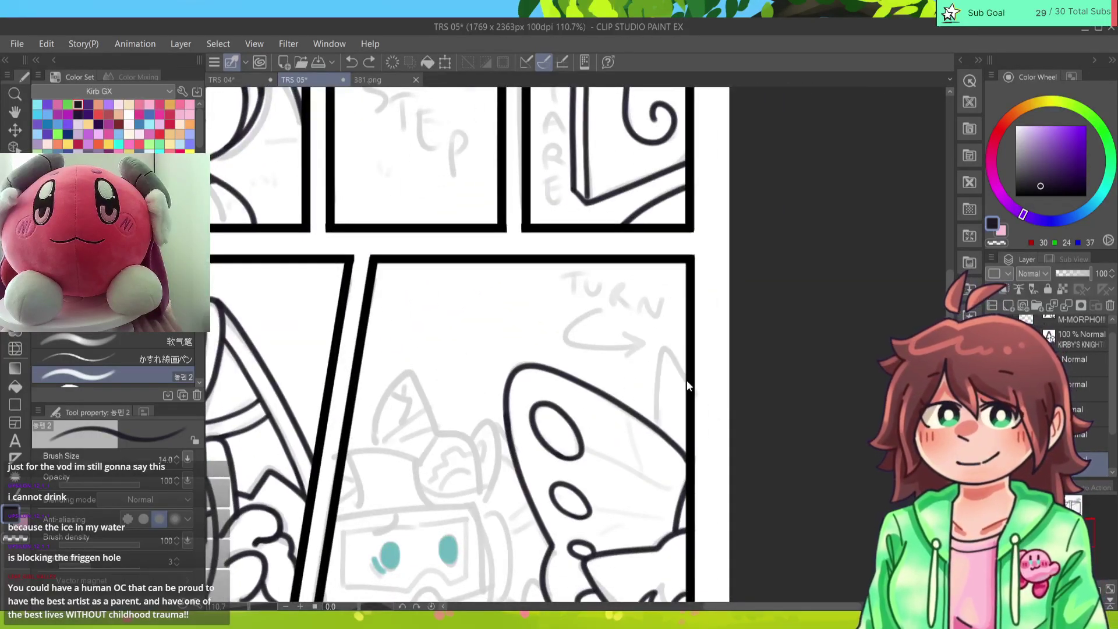
mouse_move(686, 380)
mouse_down()
mouse_move(656, 412)
mouse_move(661, 367)
mouse_move(654, 431)
mouse_up()
key(ctrl+z)
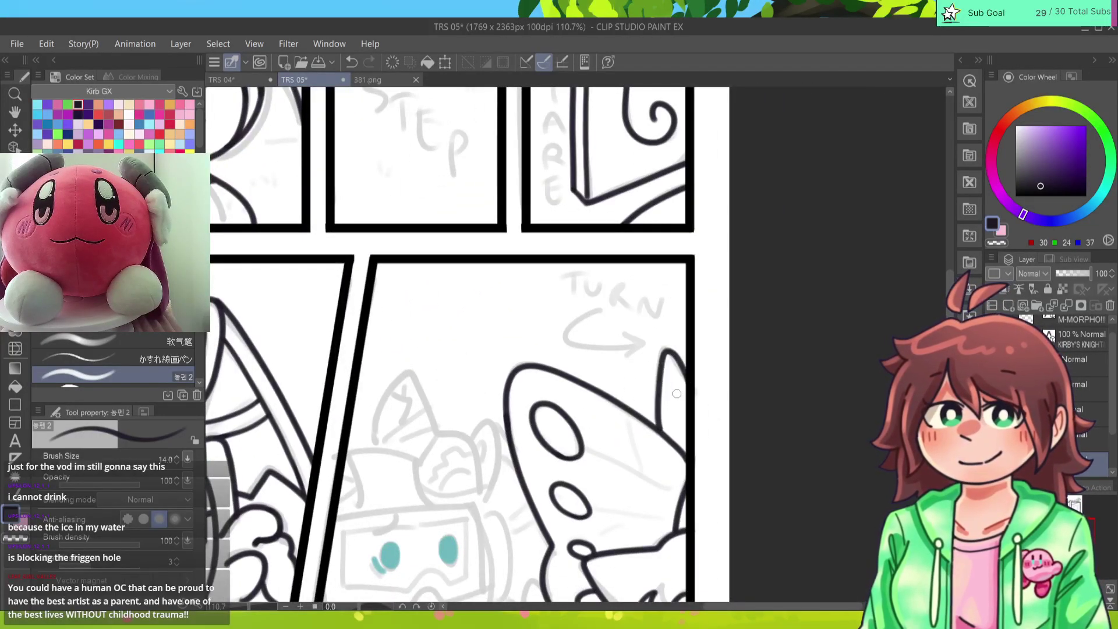
Step: Ink the curved right side of the goggled character's face down to the chin in the TURN panel
scroll(658, 408, down, 2)
scroll(524, 344, down, 2)
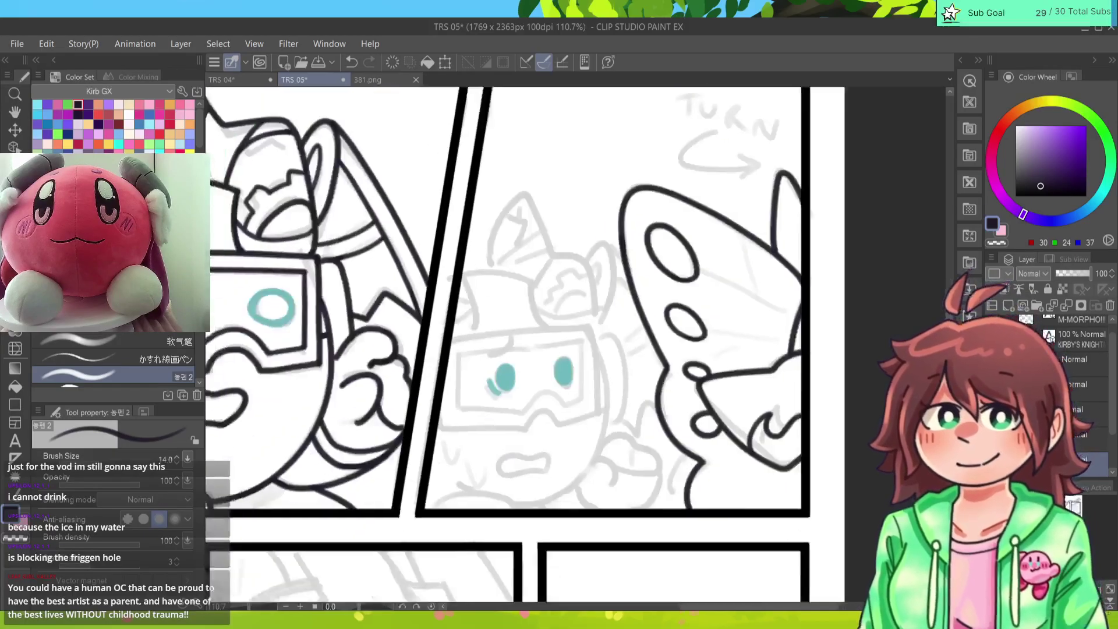
mouse_move(599, 352)
mouse_down()
mouse_move(606, 386)
mouse_move(543, 492)
mouse_move(597, 354)
mouse_move(538, 502)
mouse_up()
key(ctrl+z)
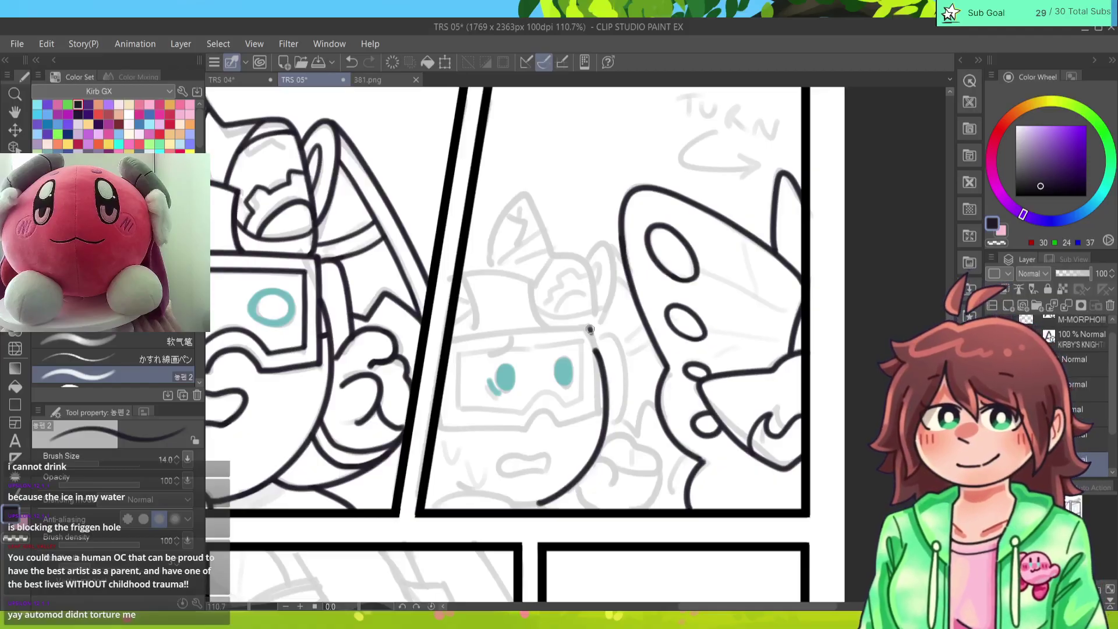
Step: Ink the outer frame of the goggles with its right side, straight top edge and notched bottom edge
drag(589, 327, 597, 408)
drag(590, 328, 449, 342)
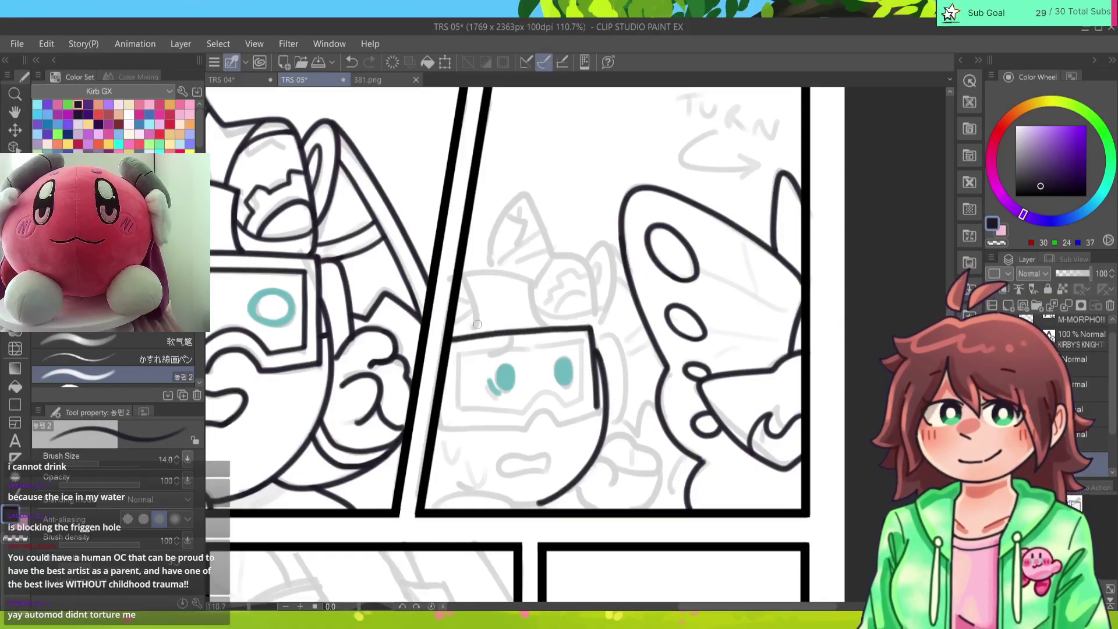
mouse_move(596, 406)
mouse_down()
mouse_move(580, 421)
mouse_move(523, 420)
mouse_up()
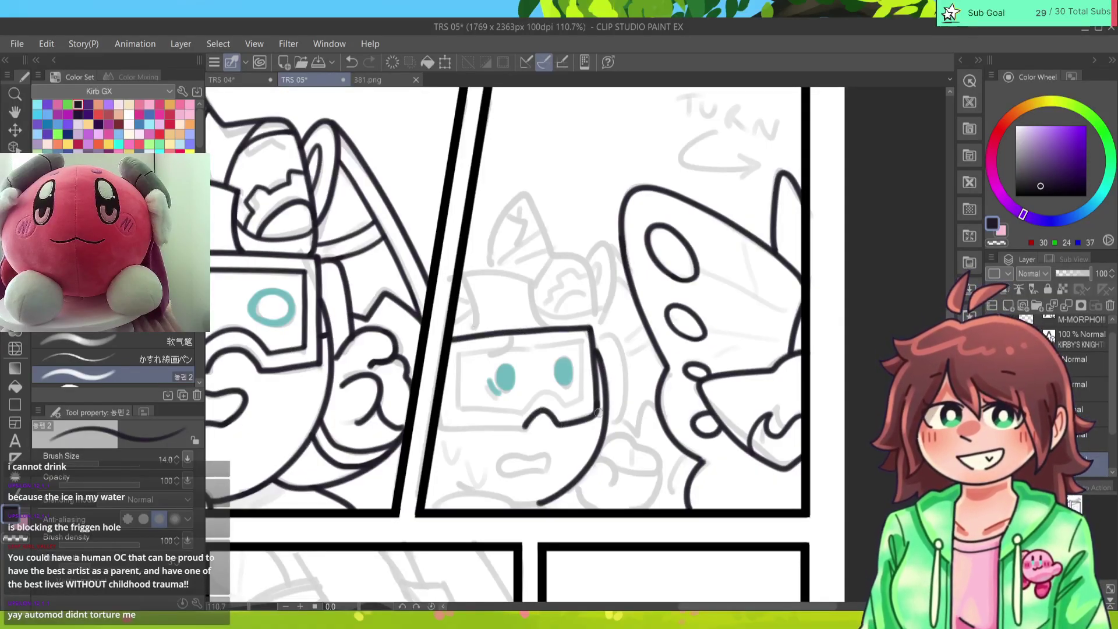
key(ctrl+z)
mouse_move(596, 408)
mouse_down()
mouse_move(579, 422)
mouse_move(440, 423)
mouse_up()
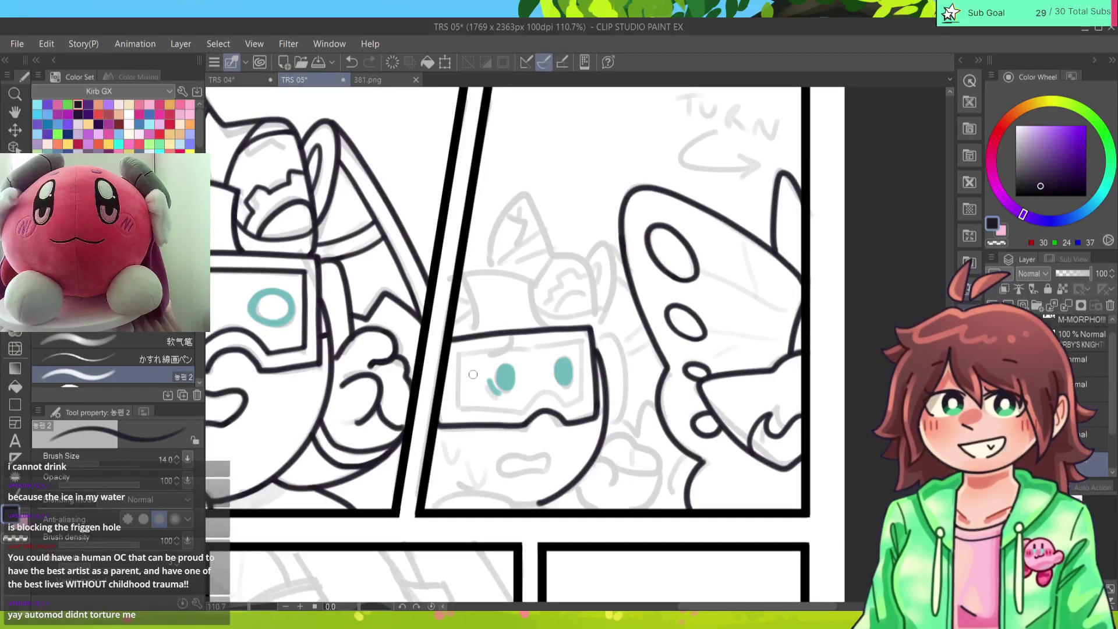
Step: Trim the goggles' top edge with the eraser and rework its upper-right corner
key(e)
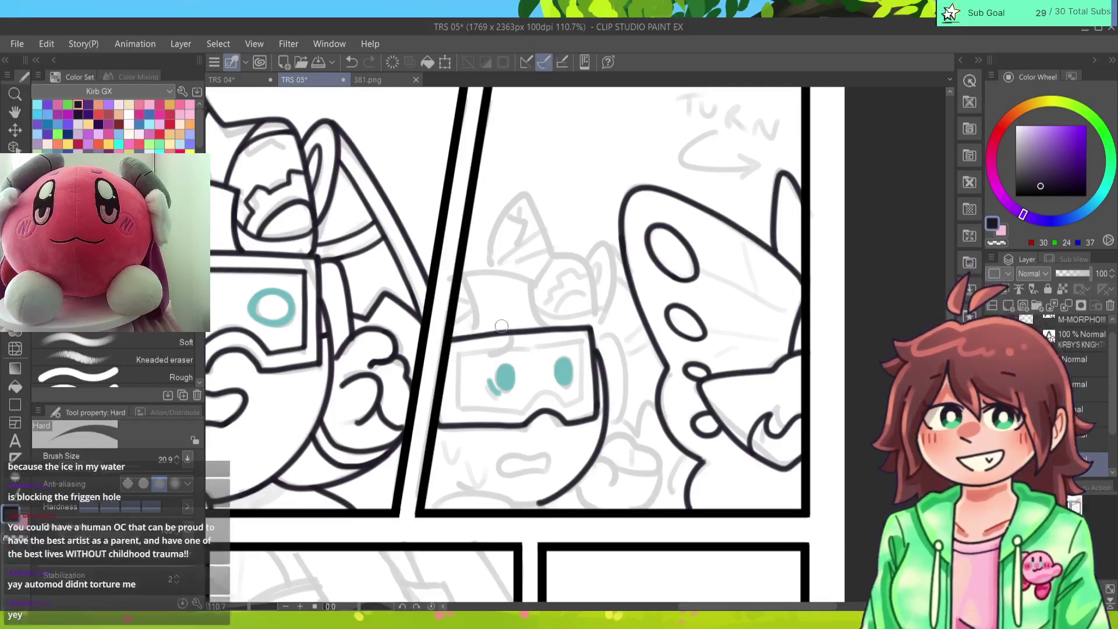
key(ctrl+z)
drag(448, 332, 609, 320)
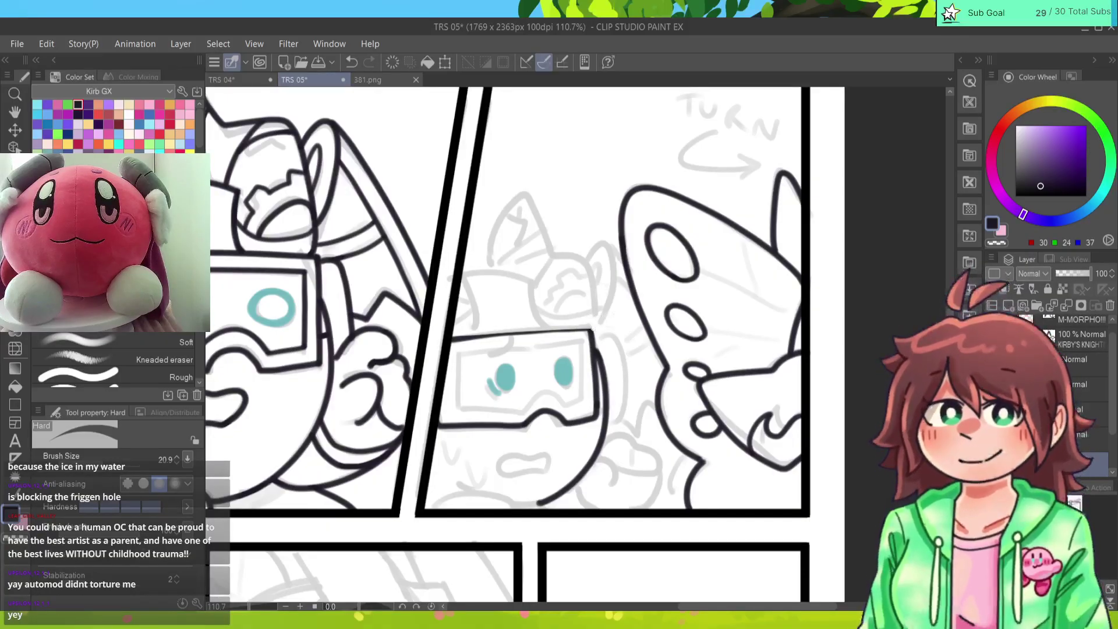
key(p)
mouse_move(589, 331)
mouse_down()
mouse_move(454, 340)
mouse_move(591, 332)
mouse_move(593, 426)
mouse_up()
key(ctrl+z)
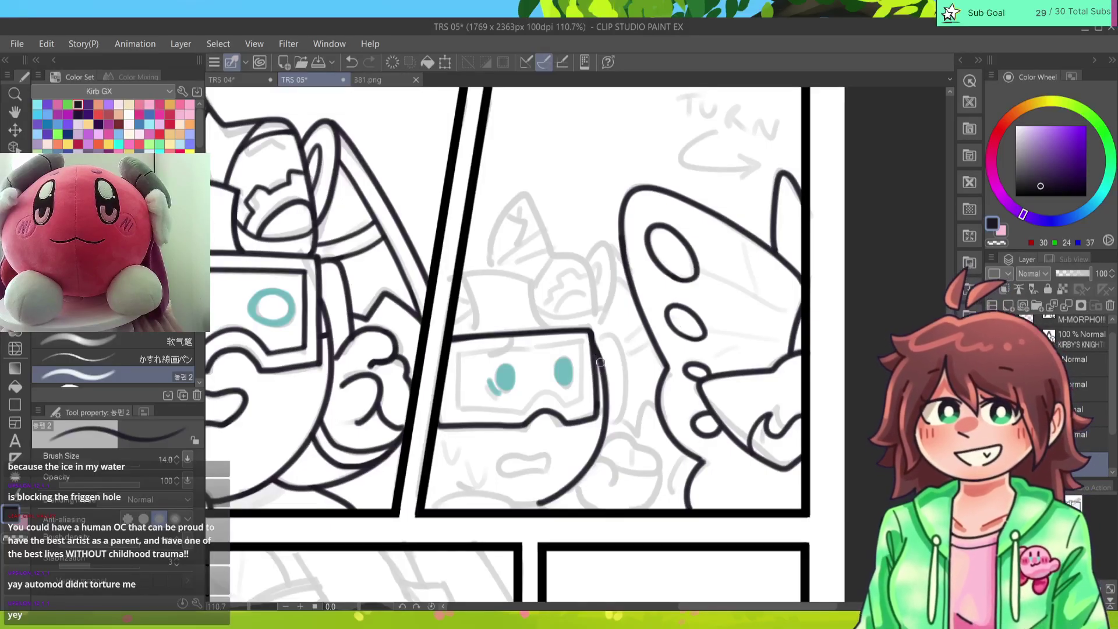
Step: Clean up and redraw the right edge of the goggles' outer frame between its two corners
key(e)
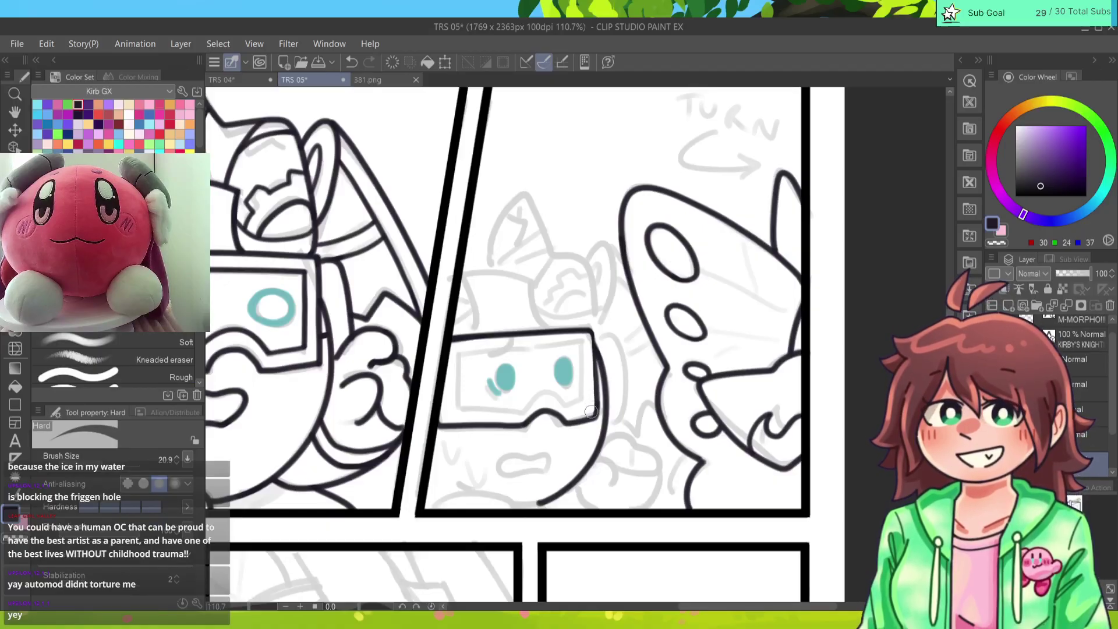
key(p)
drag(598, 330, 596, 412)
key(ctrl+z)
drag(592, 327, 598, 422)
key(ctrl+z)
drag(592, 328, 597, 422)
key(ctrl+z)
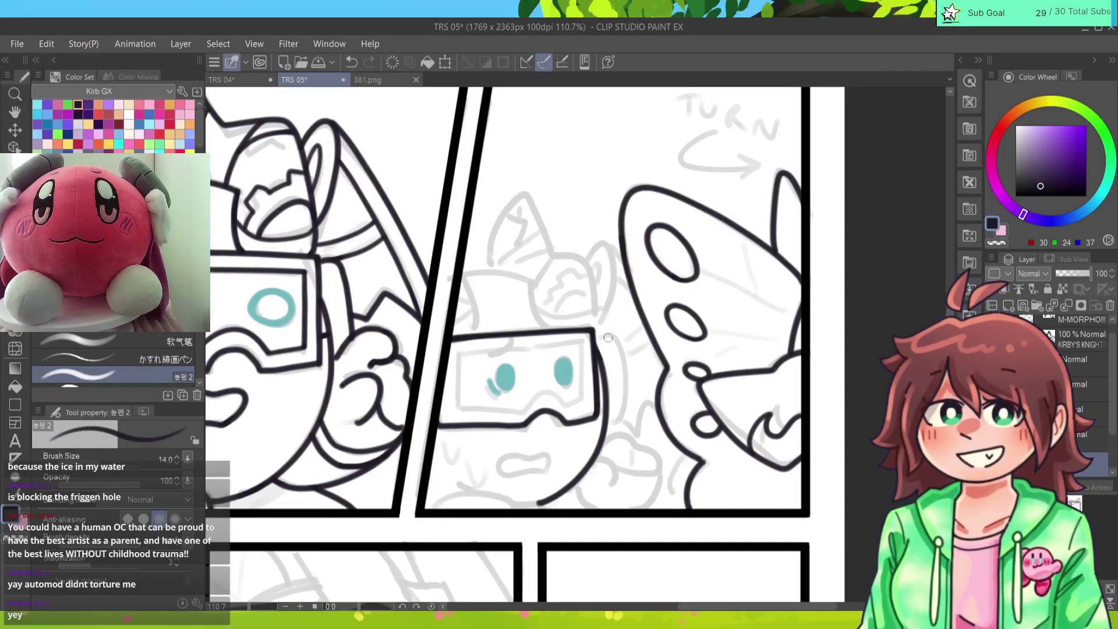
Step: Ink the narrow curved band bulging out along the right side of the goggles and face
mouse_move(595, 334)
mouse_down()
mouse_move(616, 347)
mouse_move(620, 413)
mouse_move(609, 338)
mouse_move(626, 402)
mouse_move(607, 429)
mouse_up()
key(ctrl+z)
key(ctrl+z)
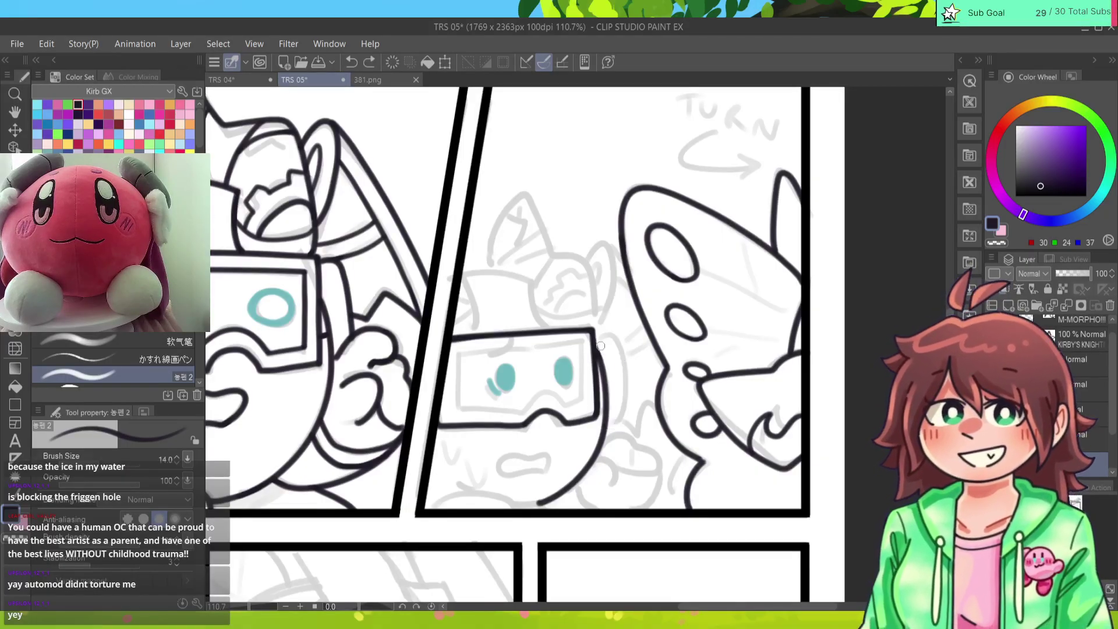
mouse_move(594, 335)
mouse_down()
mouse_move(616, 350)
mouse_move(626, 388)
mouse_move(606, 429)
mouse_move(628, 373)
mouse_move(607, 430)
mouse_up()
key(ctrl+z)
key(ctrl+z)
mouse_move(595, 337)
mouse_down()
mouse_move(620, 344)
mouse_move(625, 408)
mouse_move(605, 425)
mouse_move(617, 346)
mouse_move(607, 430)
mouse_up()
key(ctrl+z)
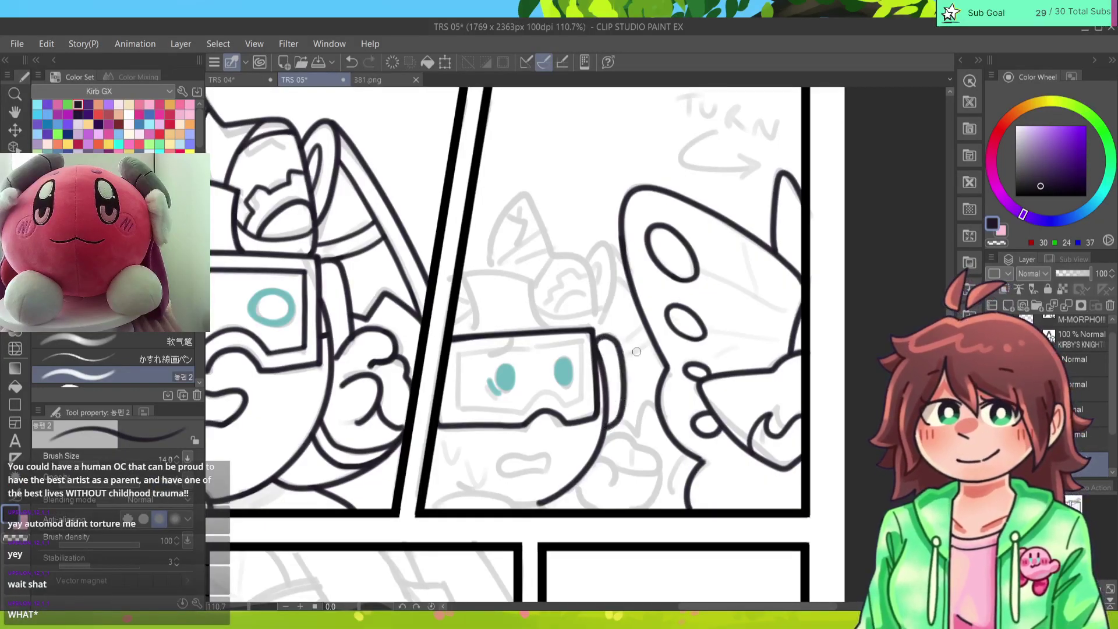
Step: Rework the curved band beside the goggles and face, and ink the character's wavy open mouth
key(ctrl+z)
mouse_move(595, 337)
mouse_down()
mouse_move(625, 402)
mouse_move(608, 430)
mouse_up()
key(ctrl+z)
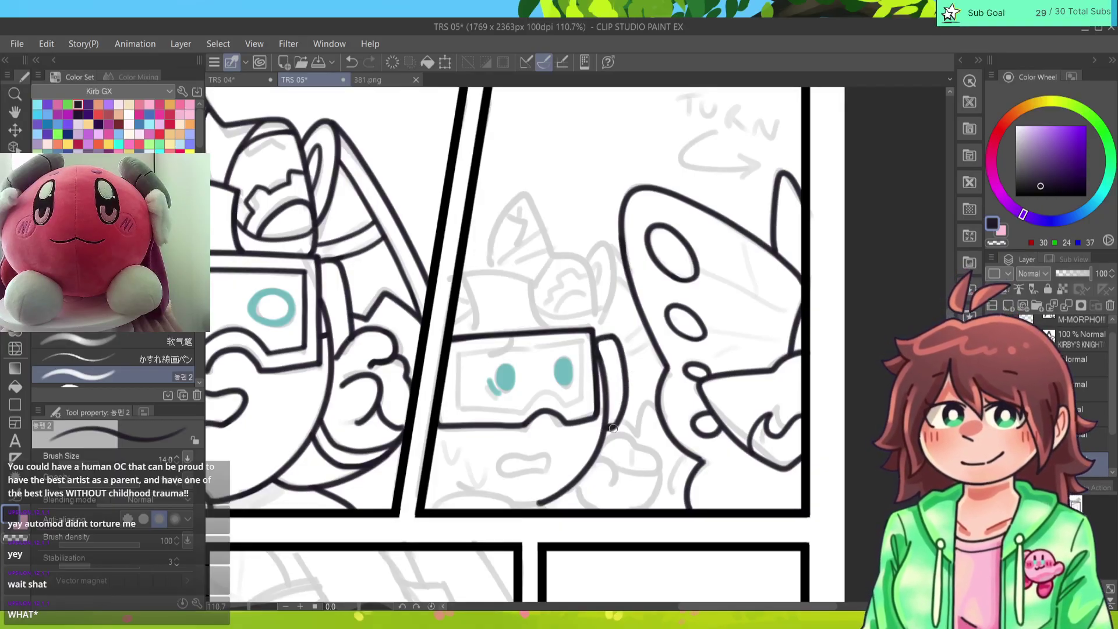
key(ctrl+z)
mouse_move(607, 427)
mouse_down()
mouse_move(522, 453)
mouse_move(527, 469)
mouse_move(551, 467)
mouse_move(552, 453)
mouse_up()
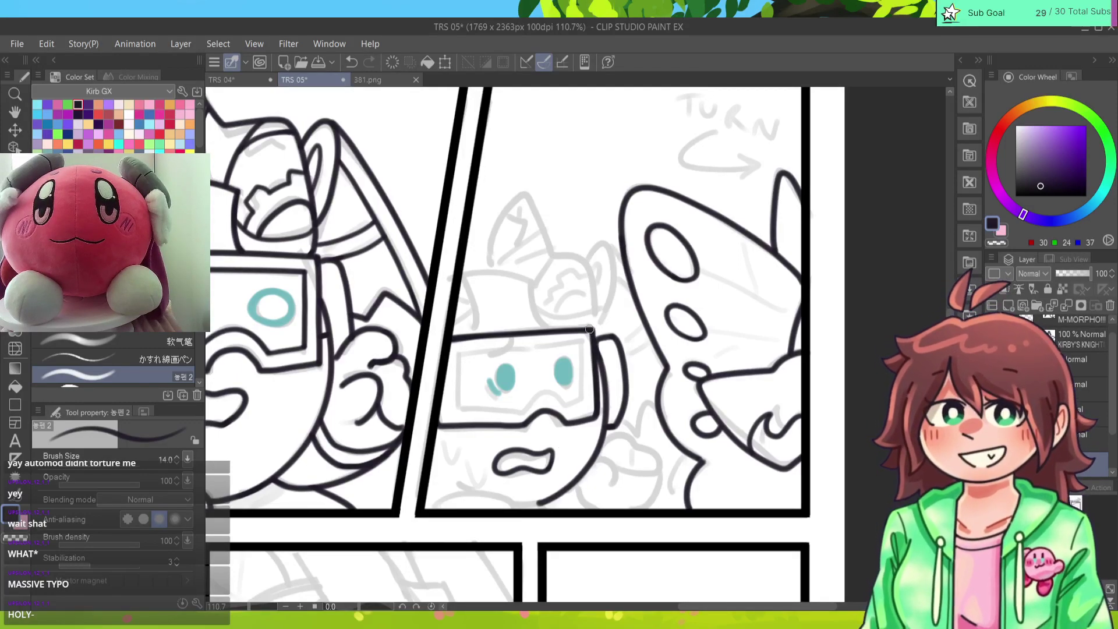
Step: Ink the pointed horn and rounded headpiece above the goggles, including the headpiece's front section
mouse_move(593, 330)
mouse_down()
mouse_move(589, 273)
mouse_move(543, 237)
mouse_move(524, 202)
mouse_move(493, 266)
mouse_up()
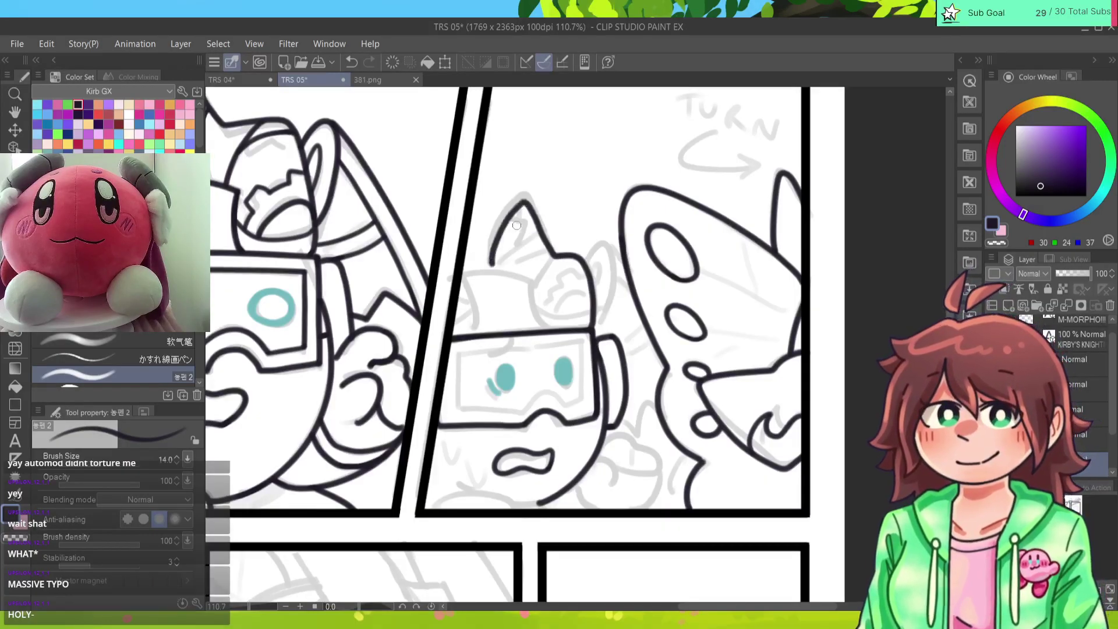
mouse_move(541, 325)
mouse_down()
mouse_move(531, 282)
mouse_move(461, 276)
mouse_up()
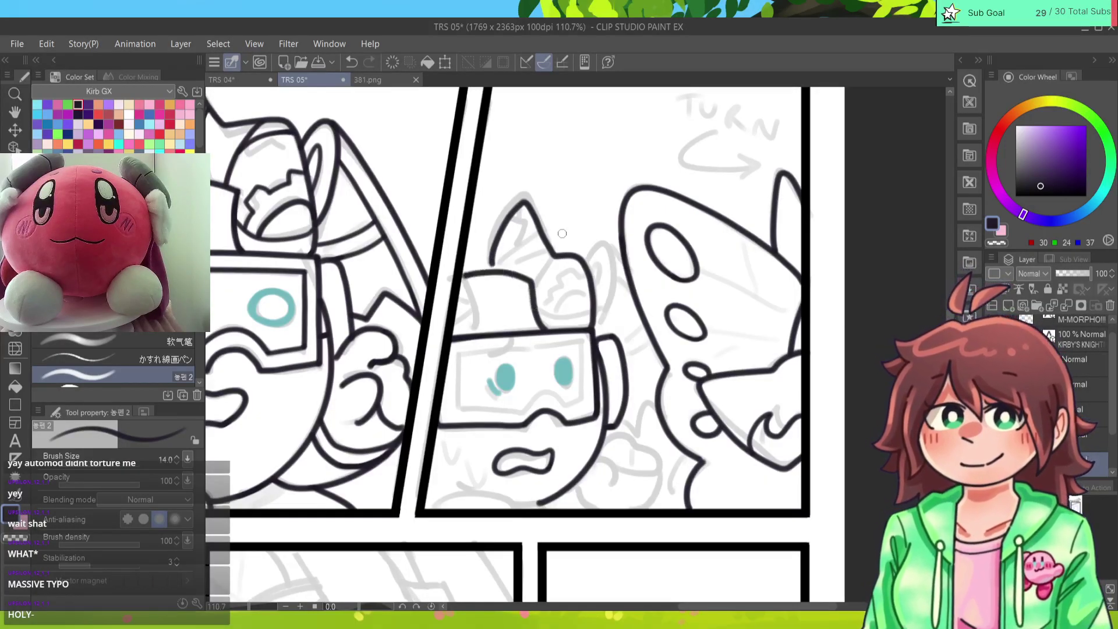
key(ctrl+z)
mouse_move(546, 331)
mouse_down()
mouse_move(528, 283)
mouse_move(468, 276)
mouse_move(494, 270)
mouse_up()
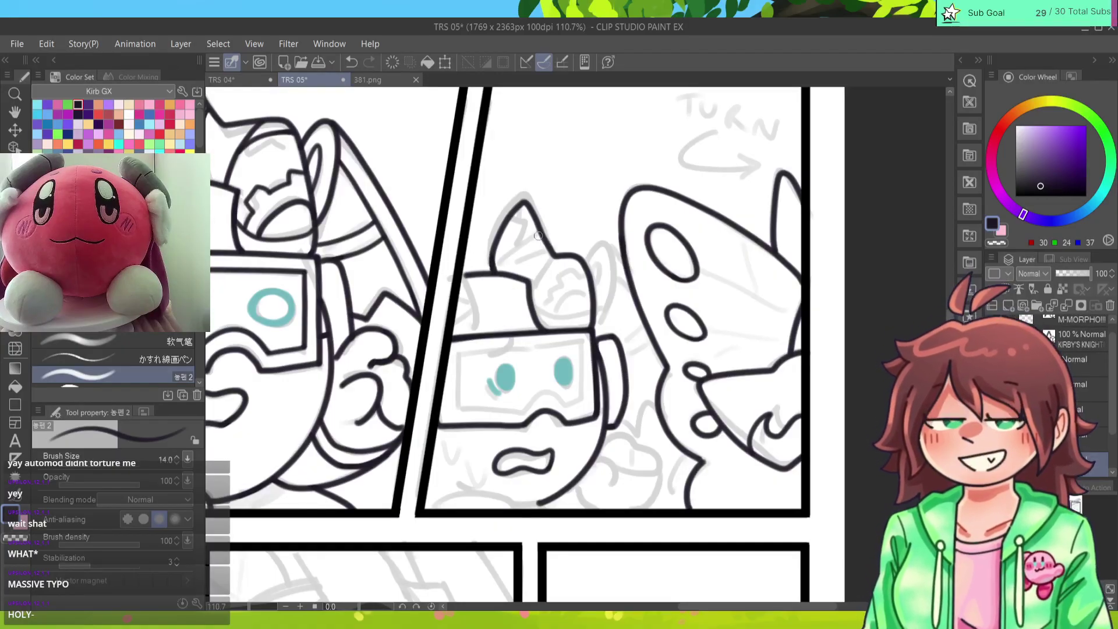
Step: Ink the stripe lines inside the pointed horn and the fold at its base
mouse_move(541, 234)
mouse_down()
mouse_move(496, 269)
mouse_move(562, 253)
mouse_move(530, 256)
mouse_move(566, 262)
mouse_move(528, 294)
mouse_up()
drag(516, 247, 511, 219)
key(ctrl+z)
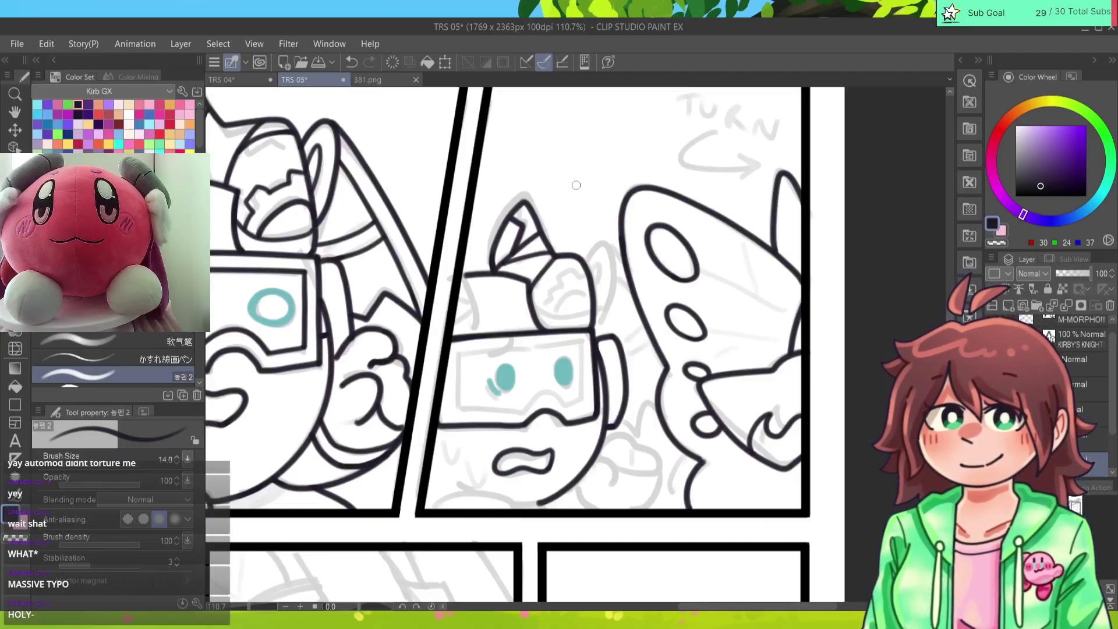
drag(516, 213, 521, 223)
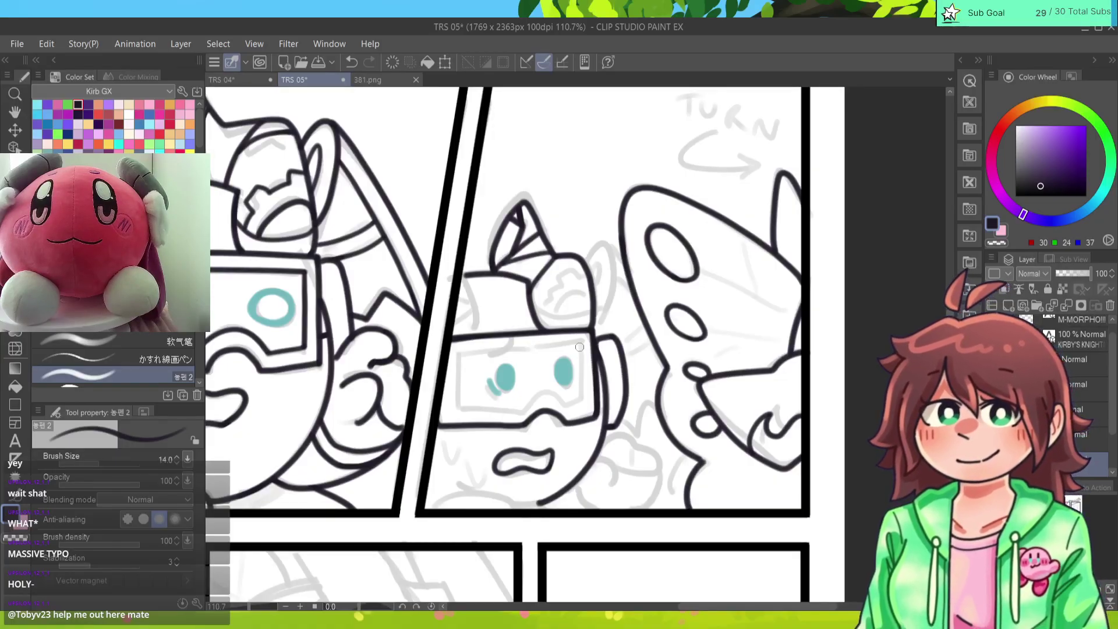
Step: Ink the inner lens frame of the goggles, with straight sides and top and a notched bottom edge
drag(579, 347, 582, 403)
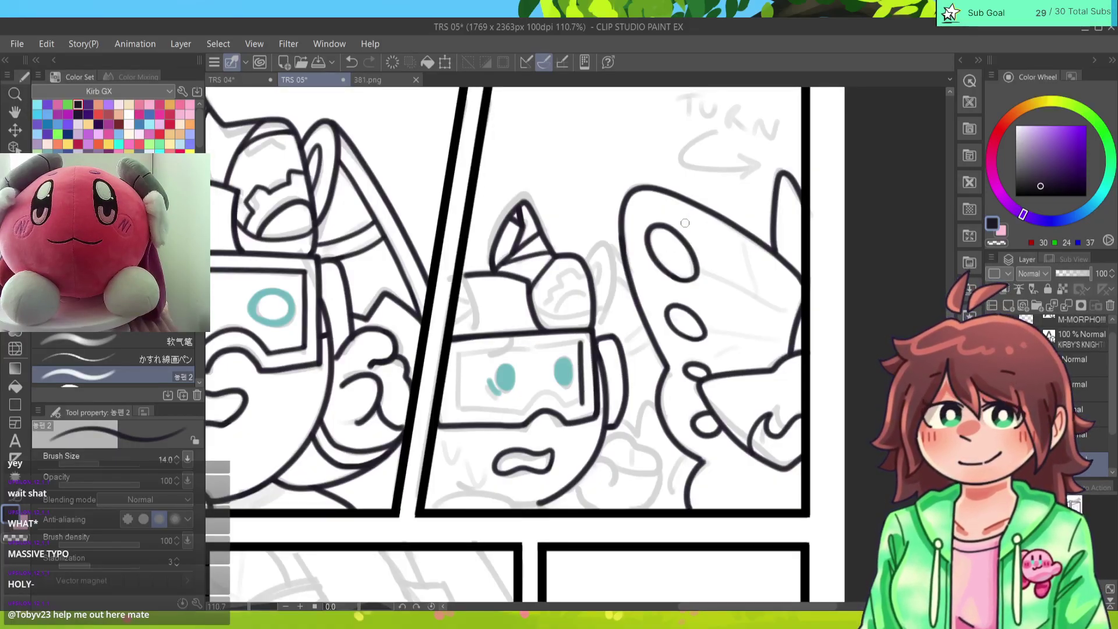
drag(458, 353, 579, 342)
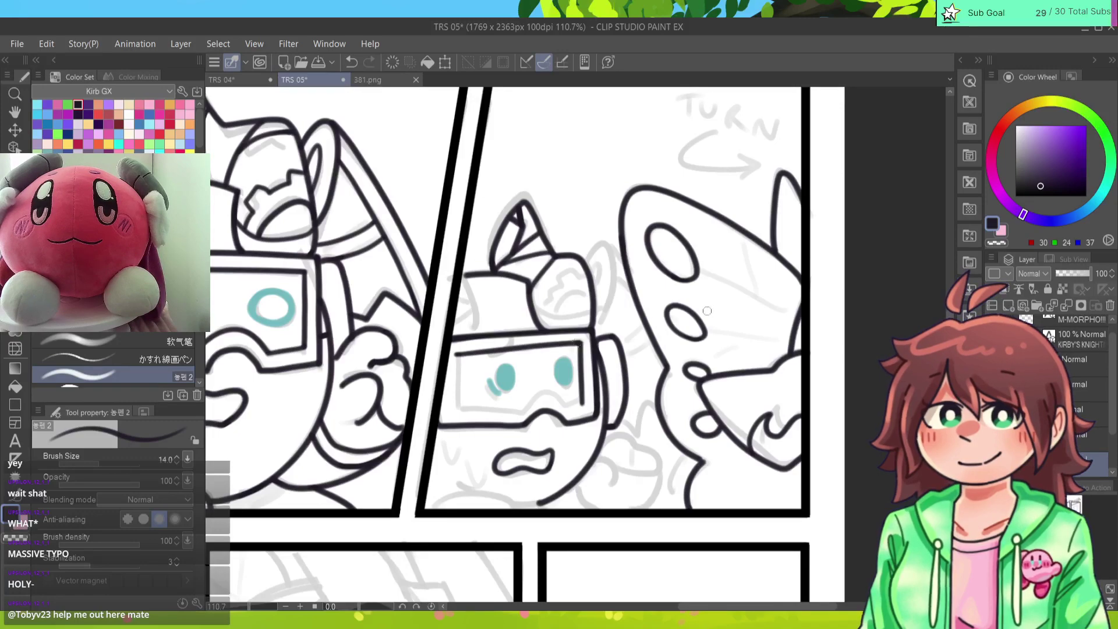
drag(459, 353, 456, 408)
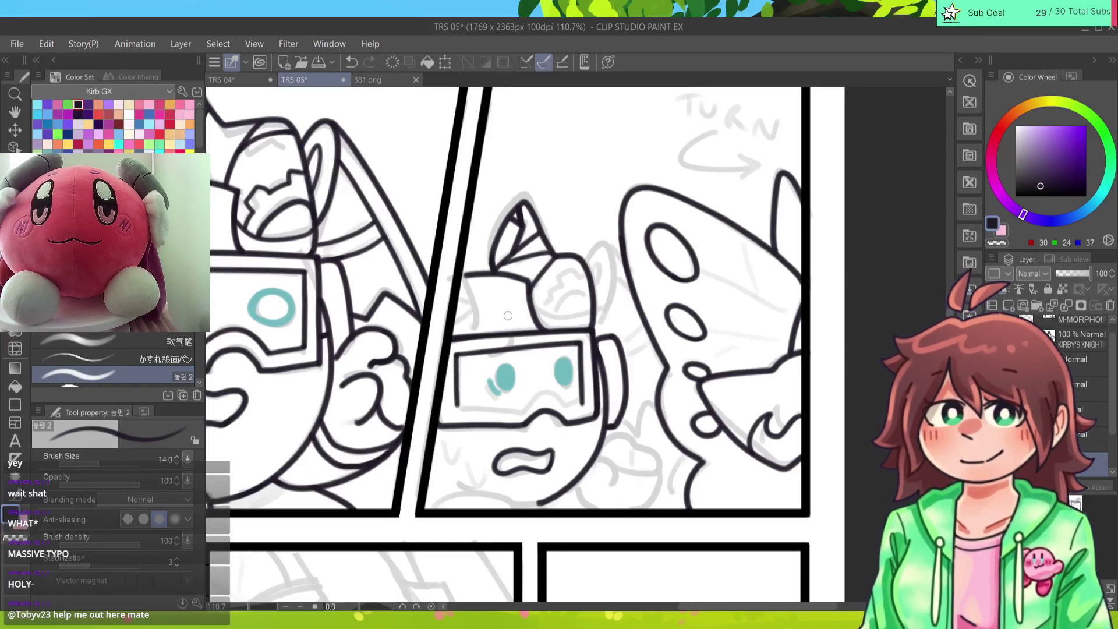
key(ctrl+z)
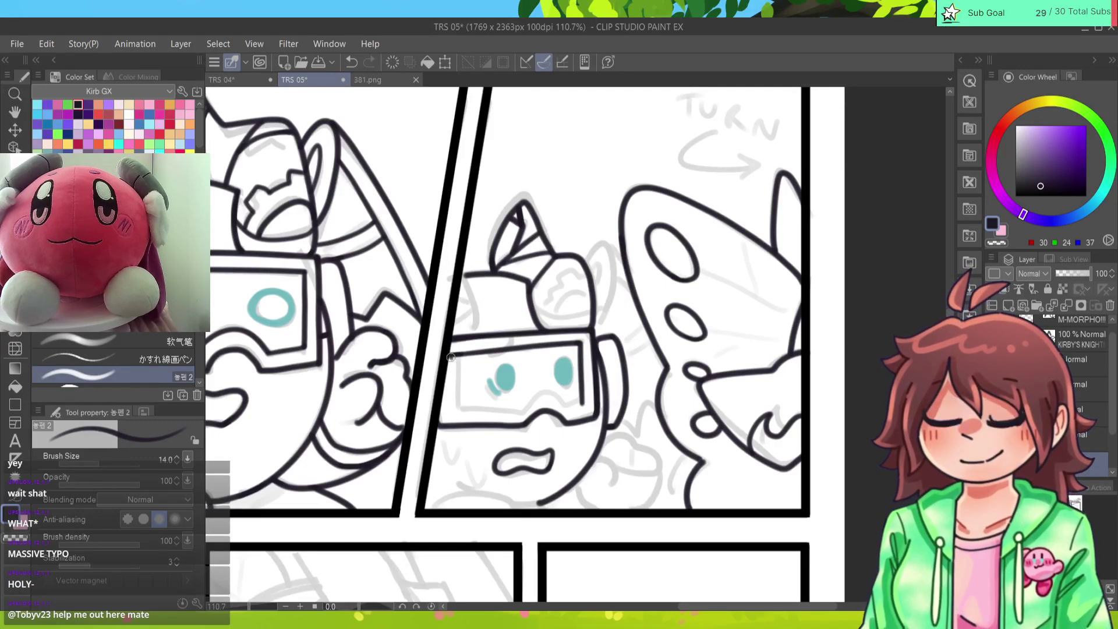
drag(451, 358, 451, 408)
key(ctrl+z)
mouse_move(459, 353)
mouse_down()
mouse_move(456, 407)
mouse_move(584, 401)
mouse_up()
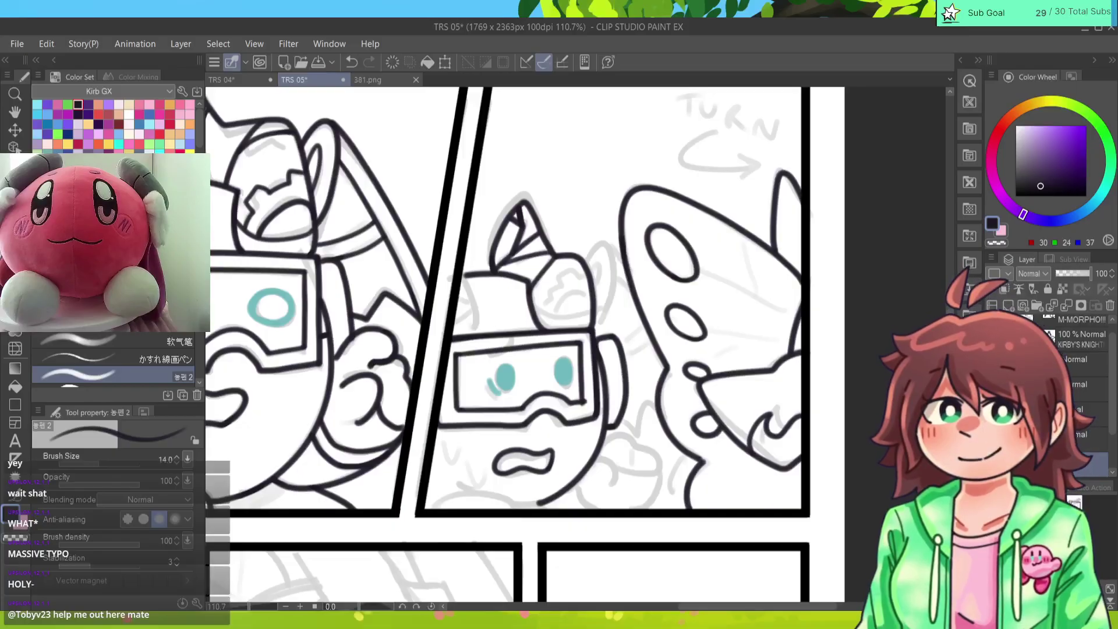
Step: Erase the goggles' outer left corner at the panel border and redraw it slightly inward
key(e)
mouse_move(426, 425)
mouse_down()
mouse_move(441, 437)
mouse_move(447, 390)
mouse_up()
key(p)
key(ctrl+z)
drag(442, 432, 447, 395)
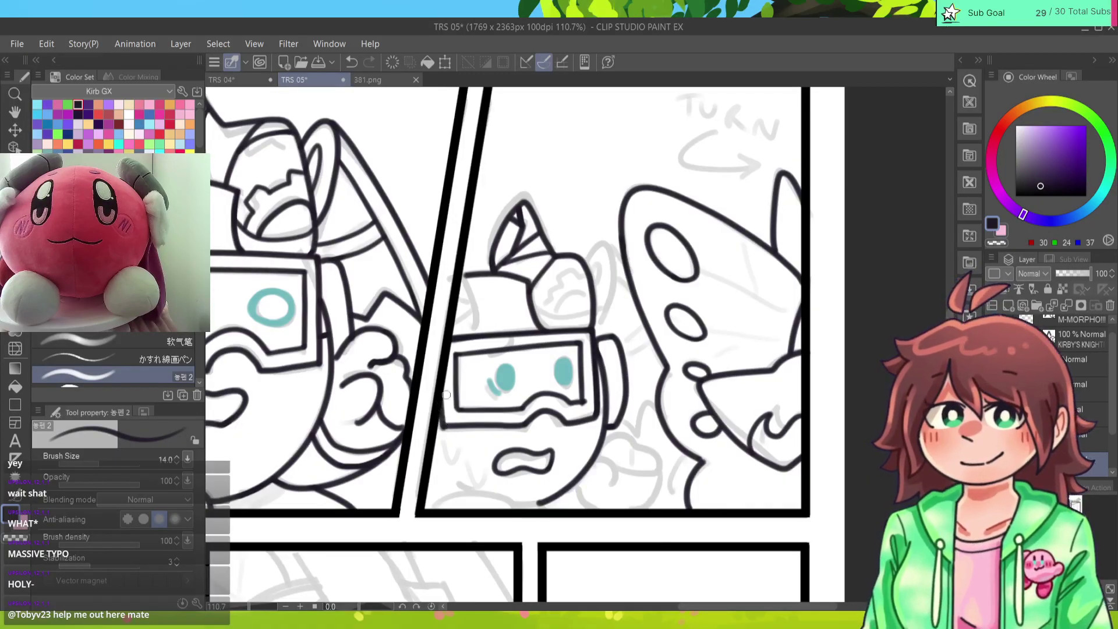
Step: Sample the eyes' teal and draw a curved eyebrow above the character's left-hand eye
alt+click(508, 372)
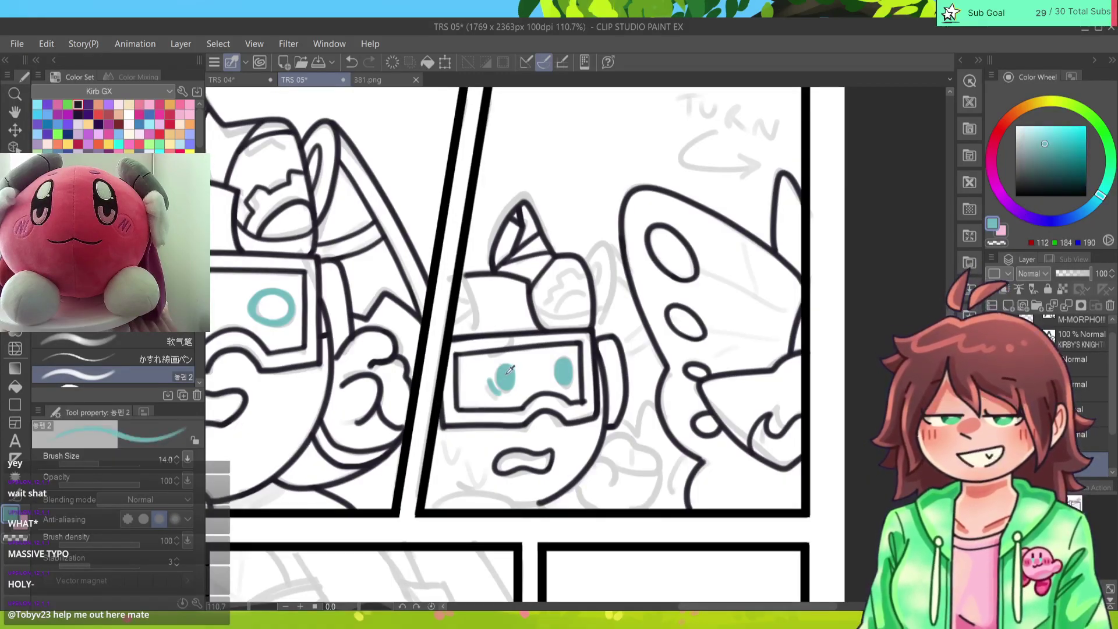
drag(511, 339, 491, 359)
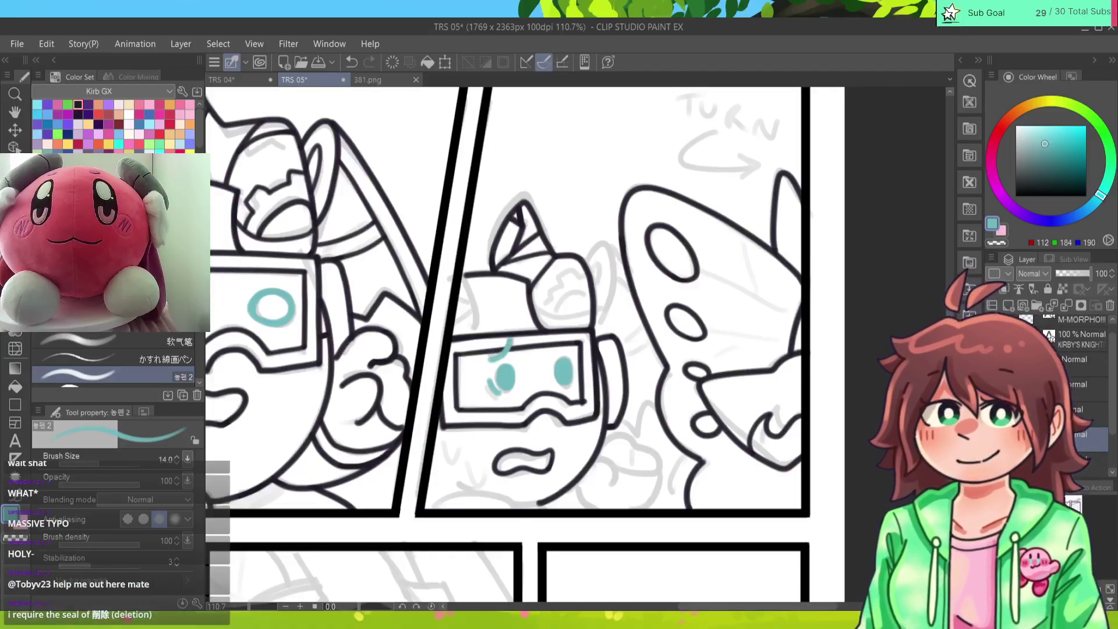
Step: Switch back to the dark ink and draw the headpiece's left curve, the jagged round emblem and the partial emblem at the panel border
click(78, 105)
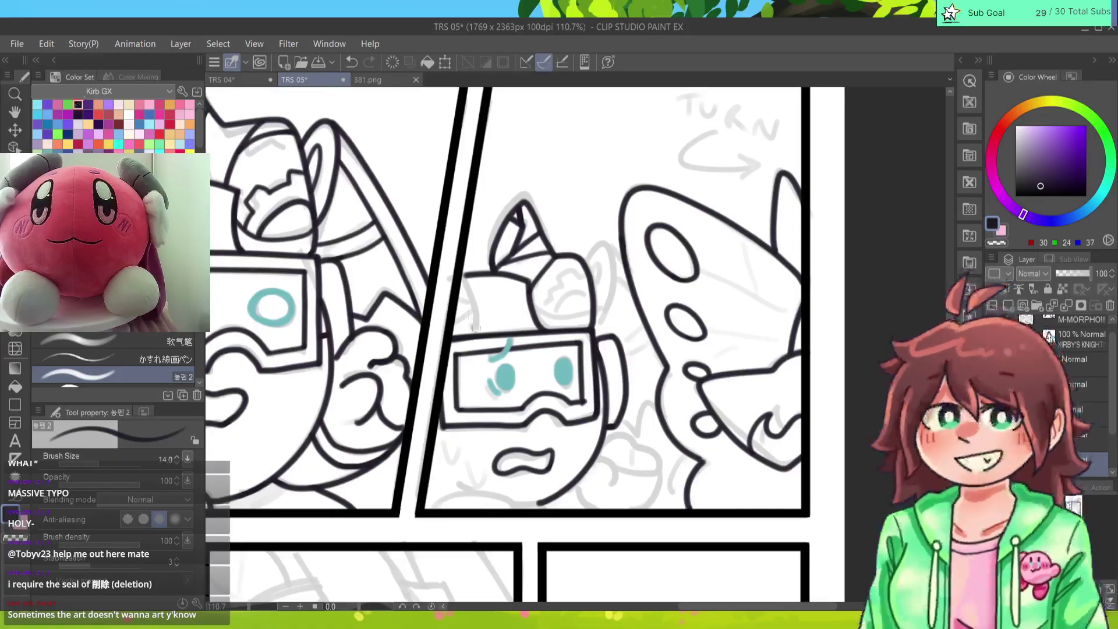
mouse_move(476, 335)
mouse_down()
mouse_move(477, 304)
mouse_move(463, 271)
mouse_up()
key(ctrl+z)
drag(476, 335, 464, 275)
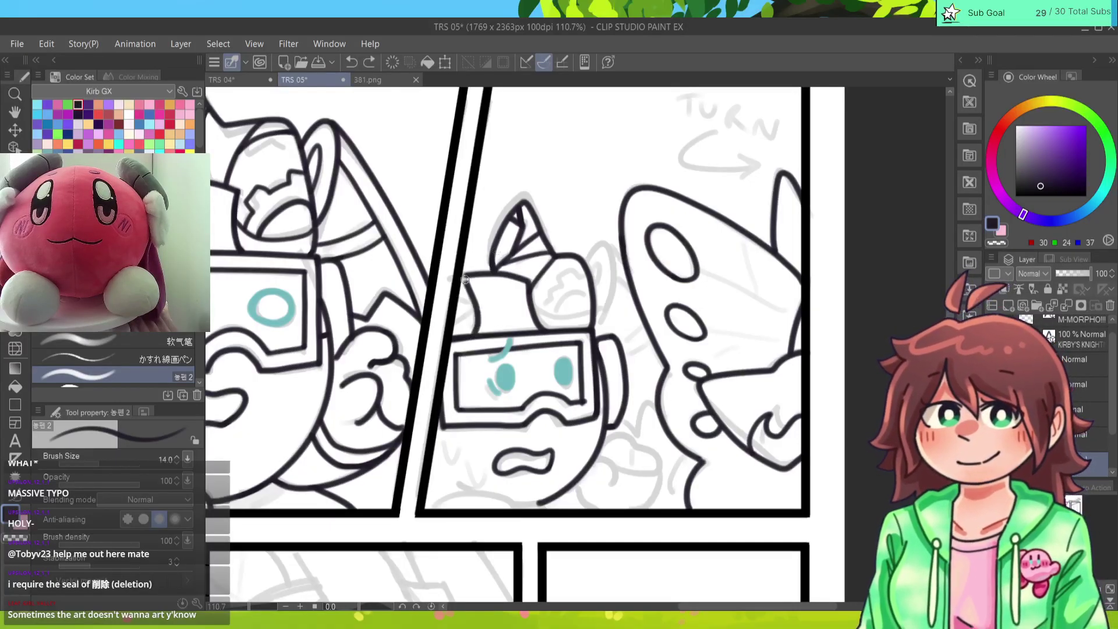
mouse_move(557, 314)
mouse_down()
mouse_move(582, 286)
mouse_move(591, 294)
mouse_move(555, 308)
mouse_move(589, 274)
mouse_move(547, 314)
mouse_up()
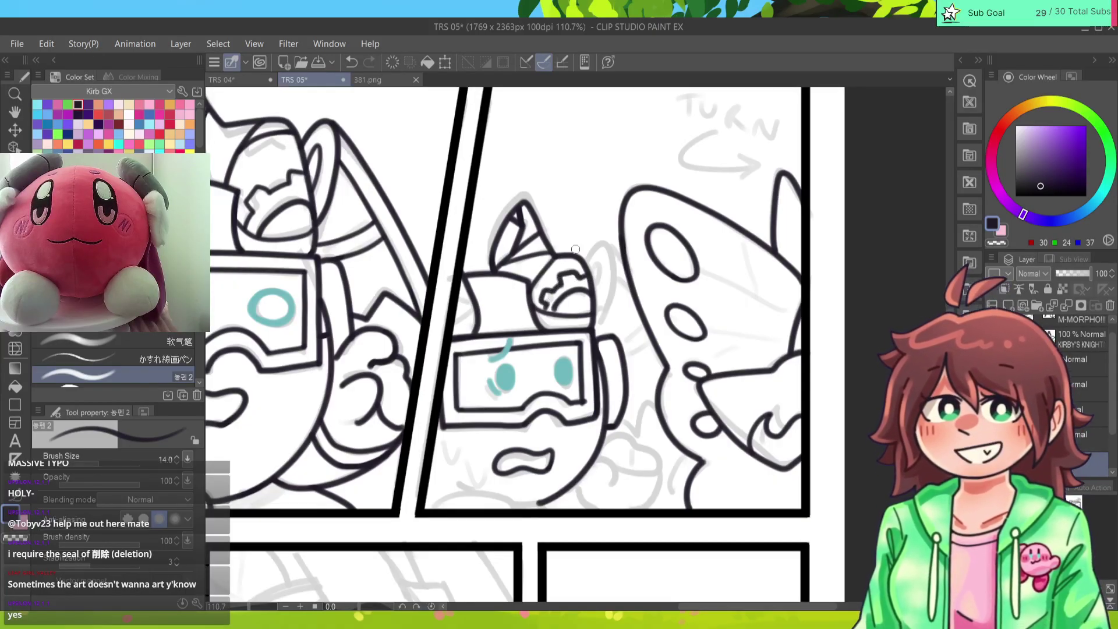
mouse_move(476, 300)
mouse_down()
mouse_move(450, 329)
mouse_move(456, 304)
mouse_up()
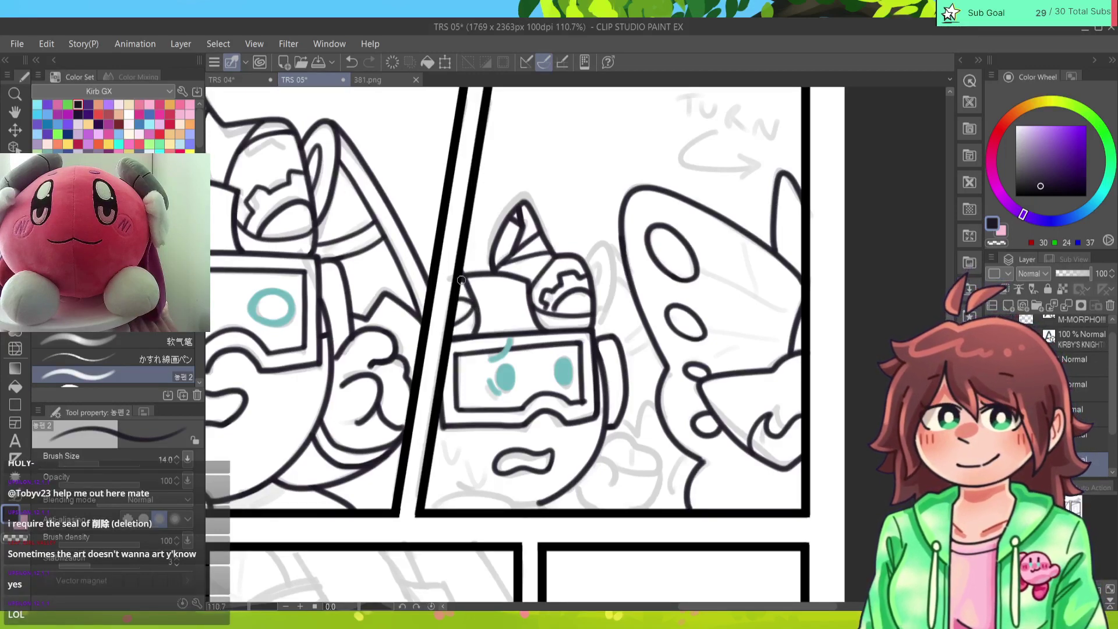
Step: Ink the looped ear shape behind the headpiece's right side, redrawing it until it fits the sketch
drag(586, 258, 595, 320)
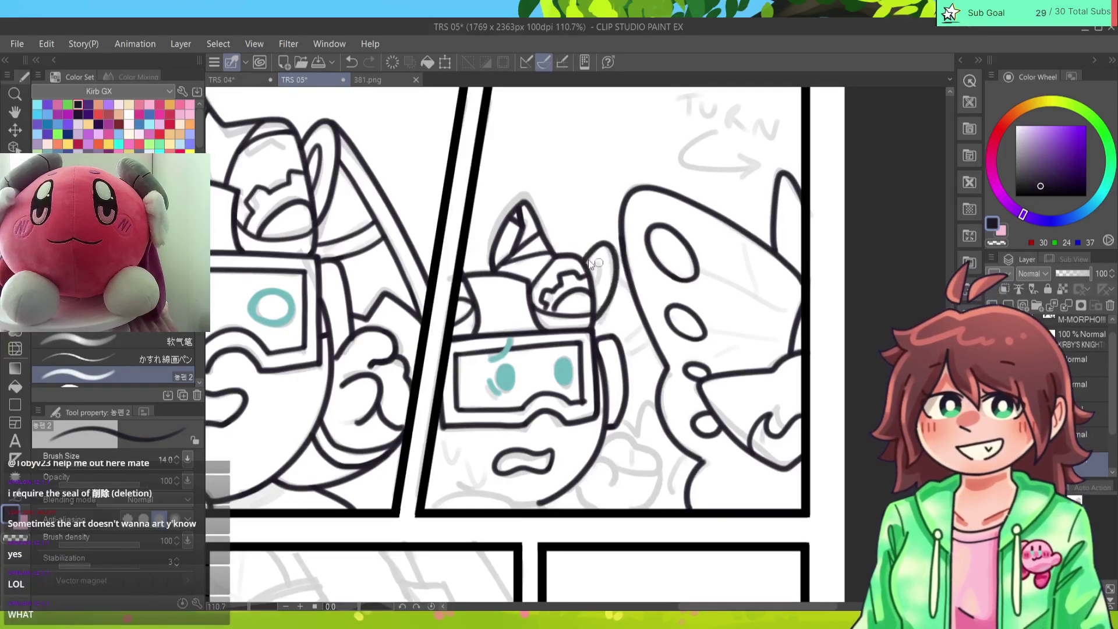
key(ctrl+z)
mouse_move(586, 258)
mouse_down()
mouse_move(613, 293)
mouse_move(596, 320)
mouse_up()
key(ctrl+z)
key(ctrl+z)
key(ctrl+z)
mouse_move(586, 258)
mouse_down()
mouse_move(613, 275)
mouse_move(594, 299)
mouse_up()
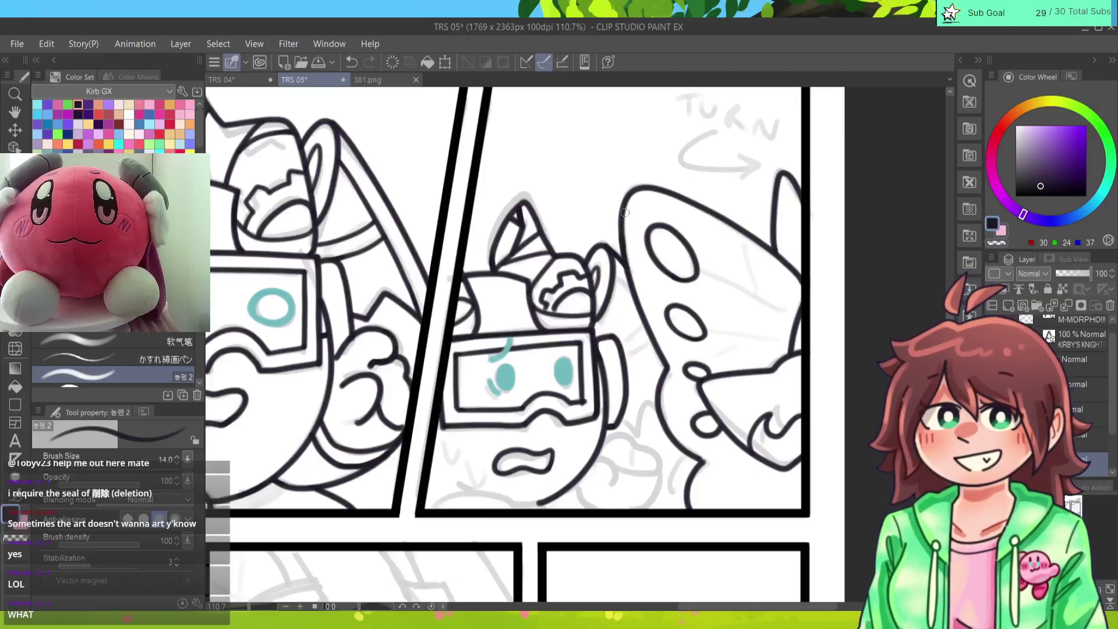
Step: Ink the far wing's edge, cross bands and jagged lower points between the head and the butterfly wing
drag(618, 411, 640, 431)
mouse_move(650, 339)
mouse_down()
mouse_move(628, 357)
mouse_move(646, 323)
mouse_up()
mouse_move(630, 263)
mouse_down()
mouse_move(618, 283)
mouse_move(632, 294)
mouse_up()
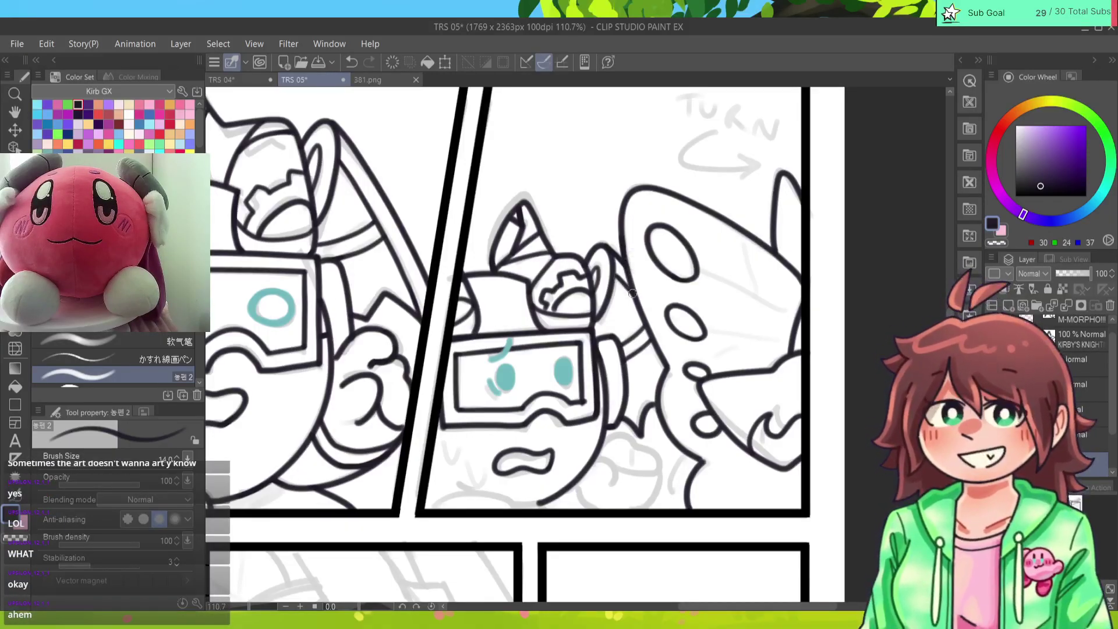
Step: Ink the clenched hand beside the chin with its outline and finger lines
mouse_move(602, 440)
mouse_down()
mouse_move(637, 446)
mouse_move(664, 486)
mouse_up()
key(ctrl+z)
mouse_move(595, 432)
mouse_down()
mouse_move(658, 459)
mouse_move(635, 513)
mouse_up()
mouse_move(594, 481)
mouse_down()
mouse_move(594, 514)
mouse_move(617, 486)
mouse_move(658, 475)
mouse_move(632, 477)
mouse_up()
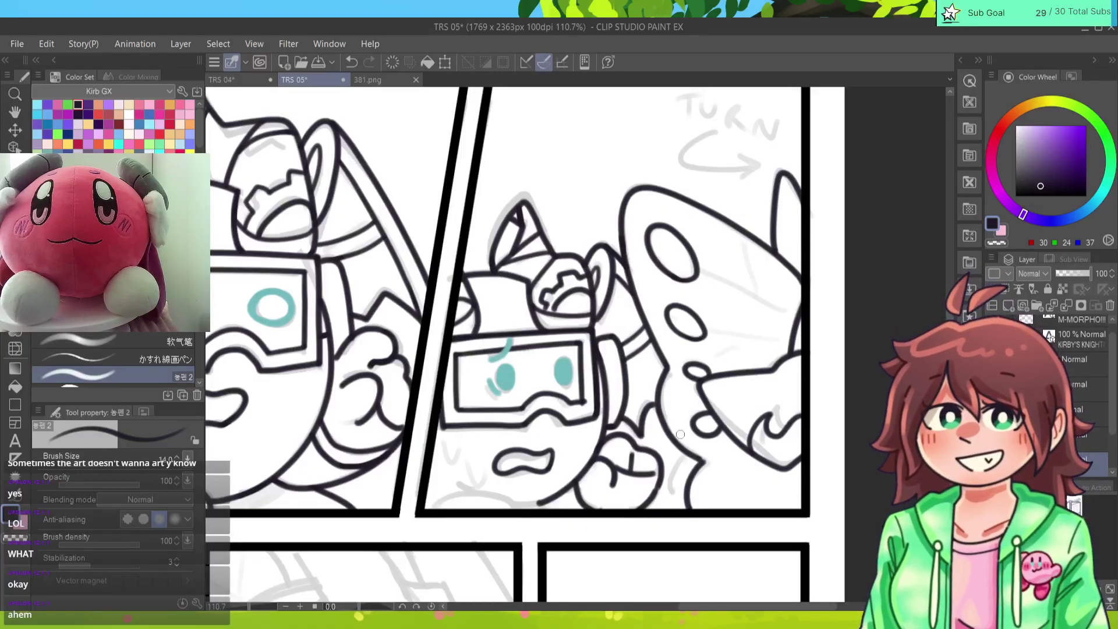
Step: Ink the short curved line running down to the panel border beside the butterfly wing's lower edge
scroll(501, 344, down, 3)
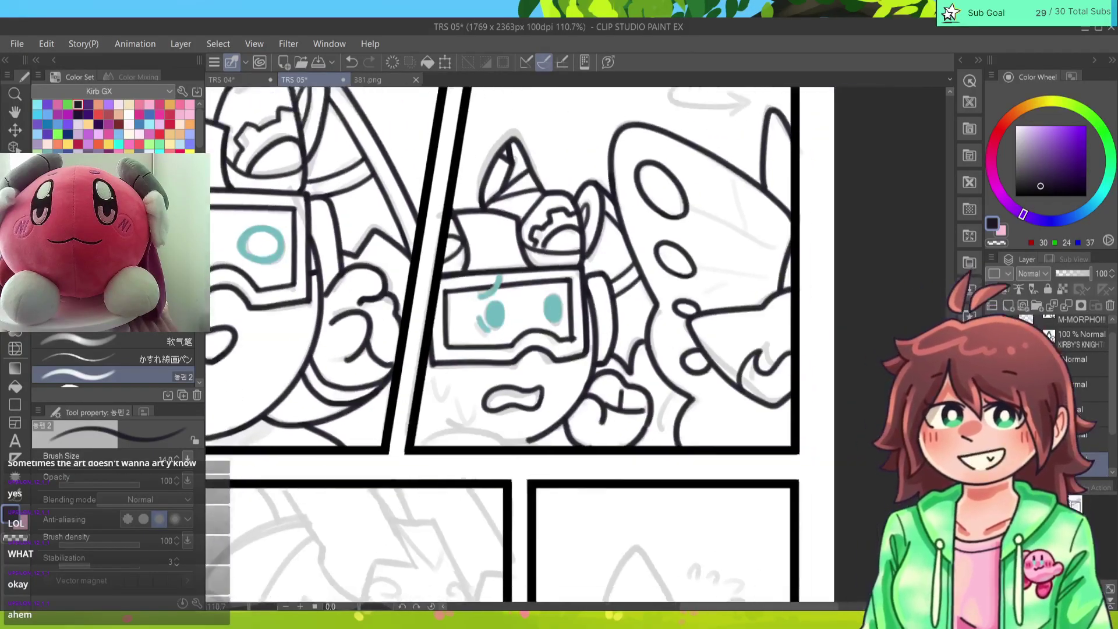
scroll(518, 344, left, 1)
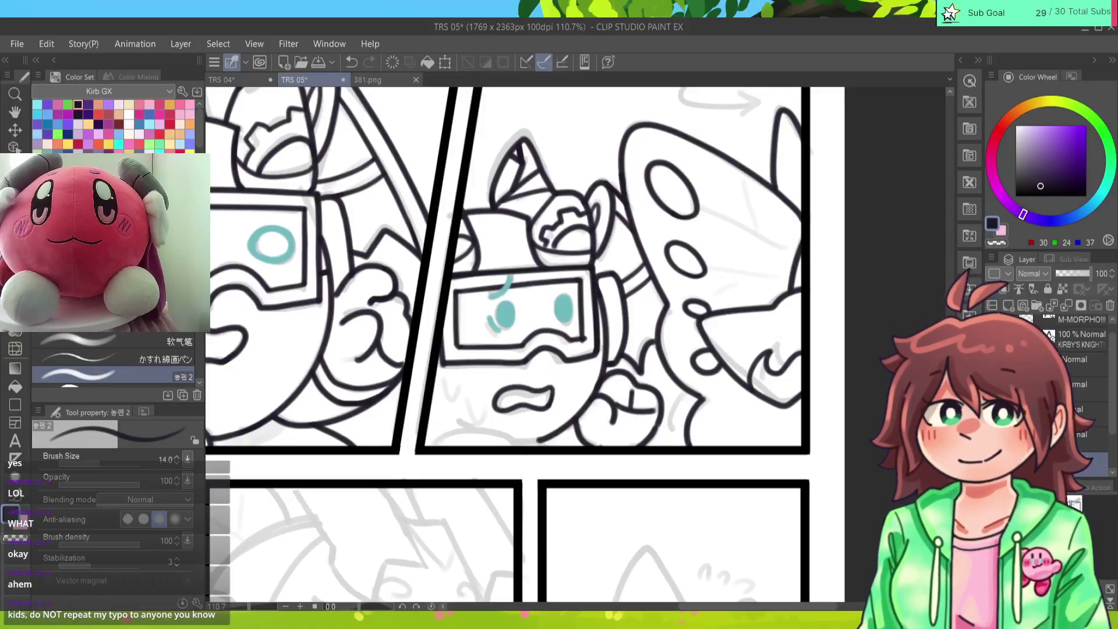
mouse_move(677, 396)
mouse_down()
mouse_move(665, 422)
mouse_move(685, 435)
mouse_up()
key(ctrl+z)
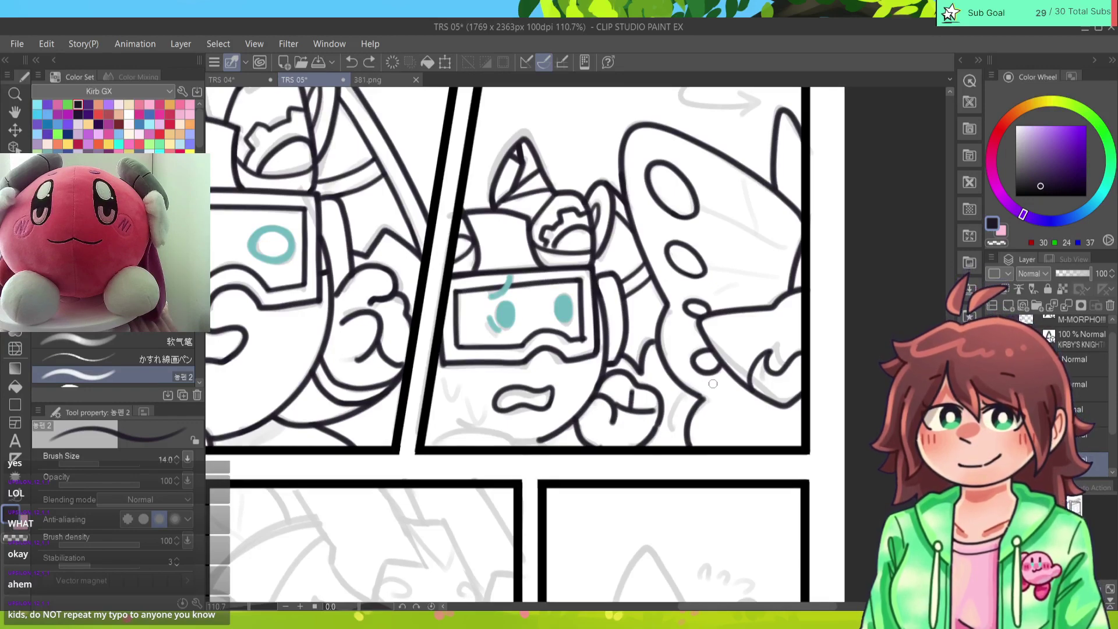
mouse_move(693, 392)
mouse_down()
mouse_move(673, 414)
mouse_move(686, 446)
mouse_up()
key(ctrl+z)
key(ctrl+z)
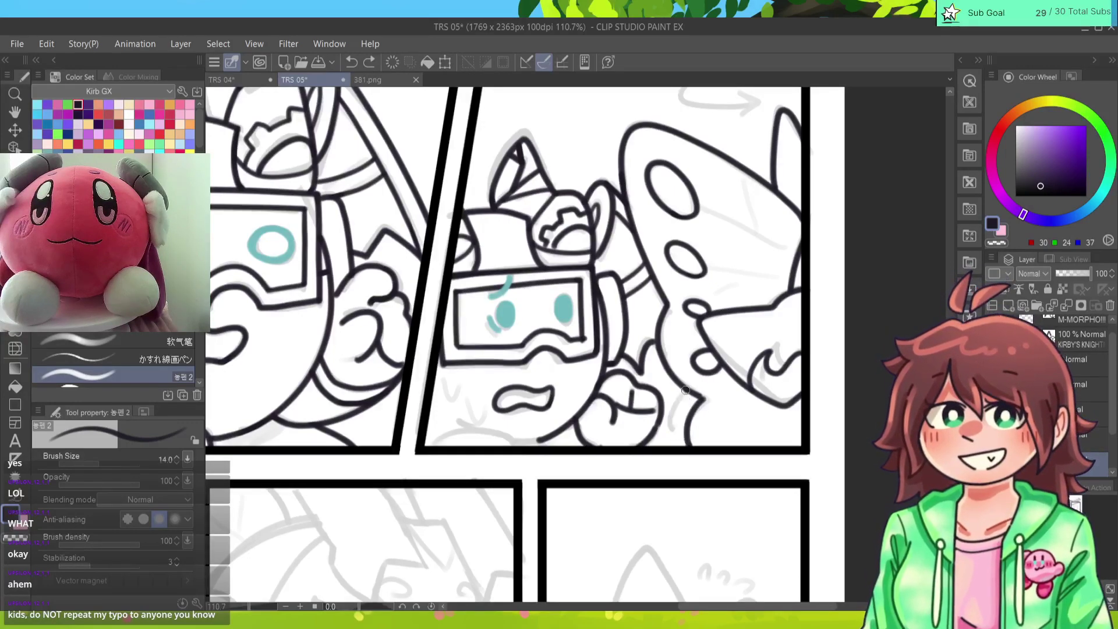
drag(691, 388, 682, 446)
key(ctrl+z)
drag(696, 397, 684, 448)
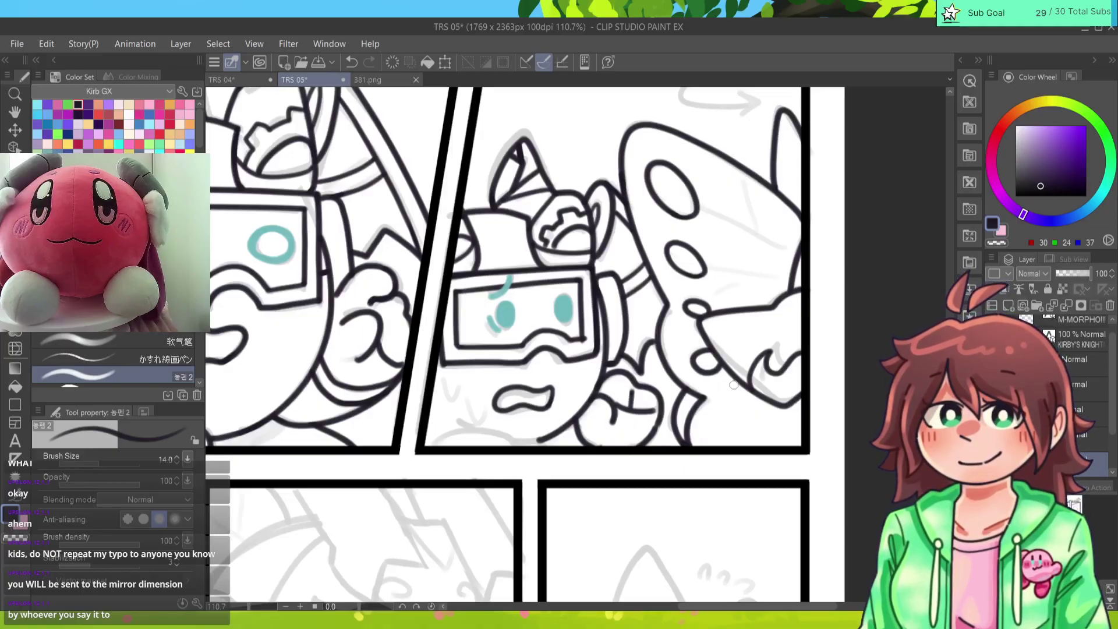
Step: Ink the rounded shape and overlapping curve below the chin along the panel's bottom border
drag(433, 443, 518, 448)
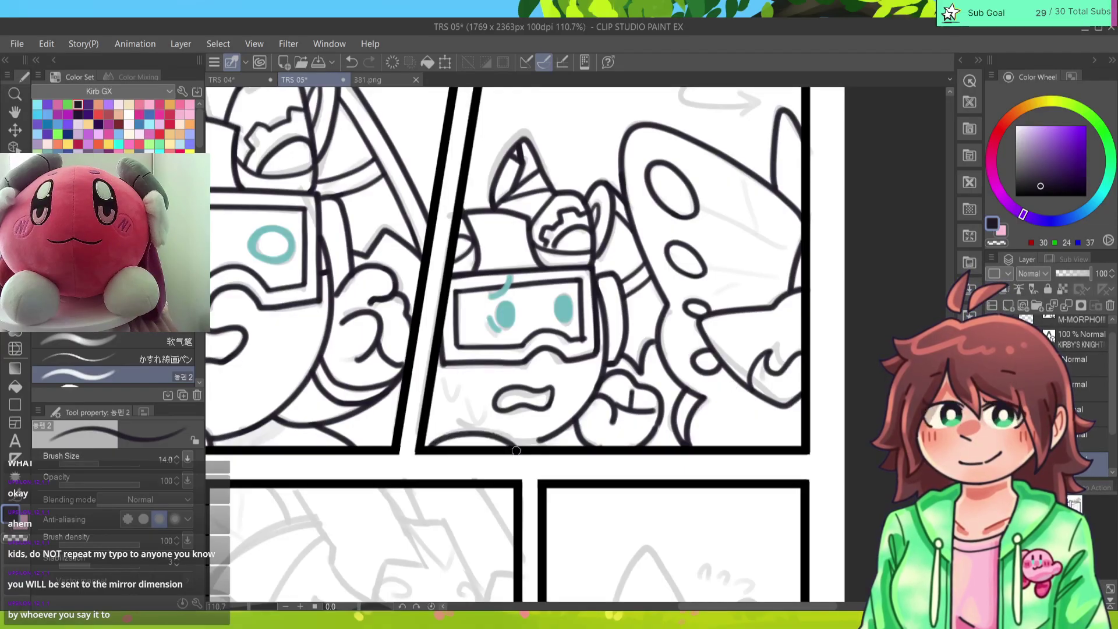
key(ctrl+z)
mouse_move(441, 444)
mouse_down()
mouse_move(522, 447)
mouse_move(482, 431)
mouse_move(429, 453)
mouse_up()
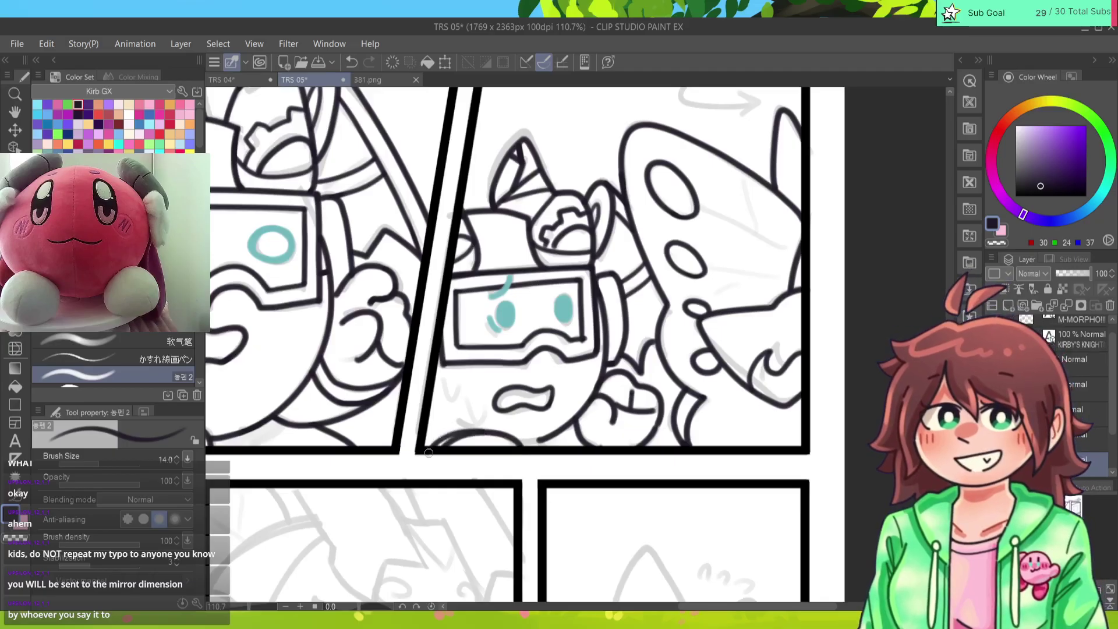
key(ctrl+z)
mouse_move(487, 433)
mouse_down()
mouse_move(461, 420)
mouse_move(522, 443)
mouse_move(553, 434)
mouse_up()
key(ctrl+z)
key(ctrl+z)
key(ctrl+z)
key(ctrl+z)
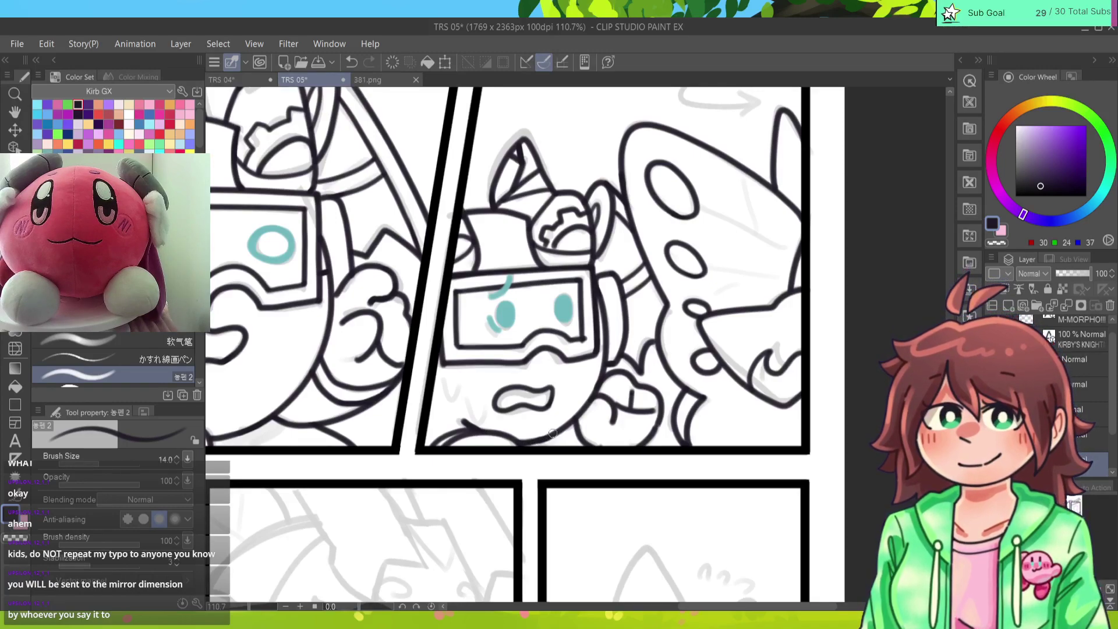
key(e)
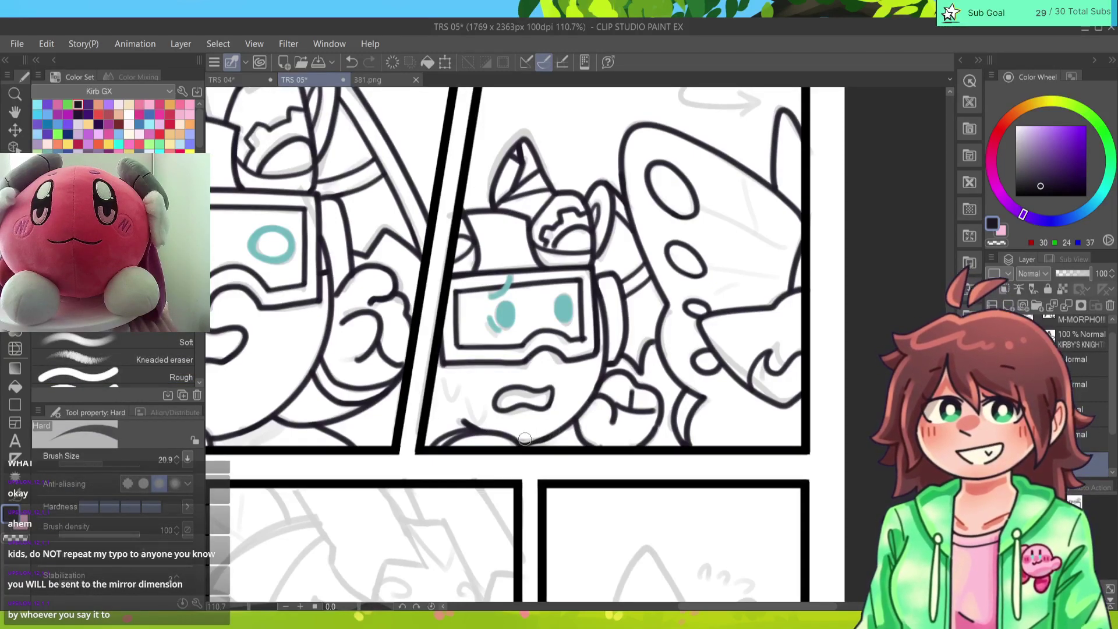
key(p)
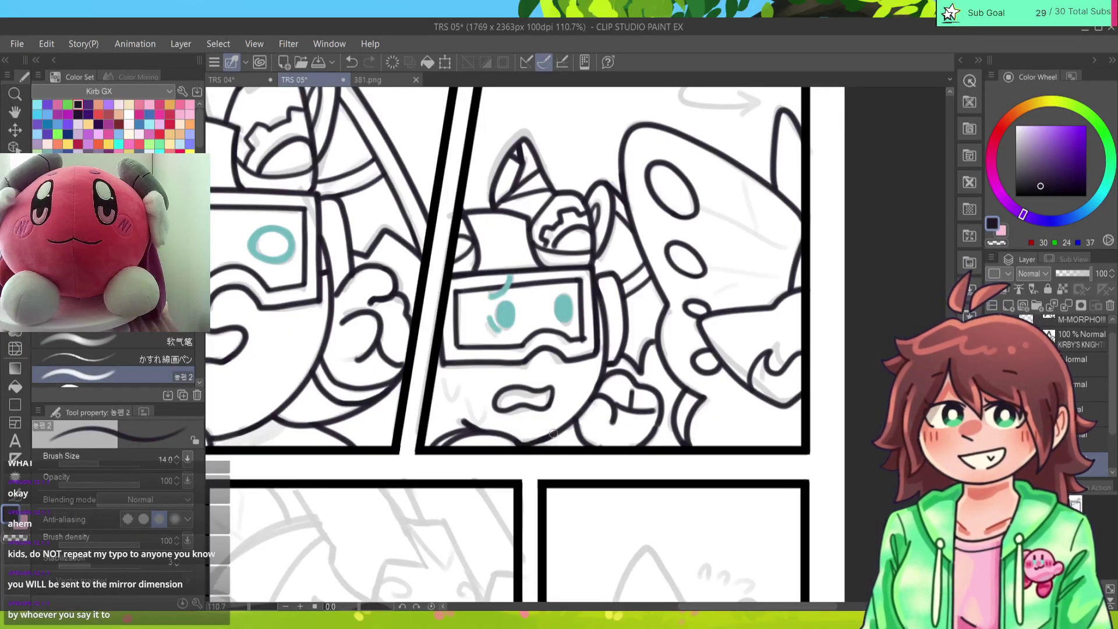
key(ctrl+z)
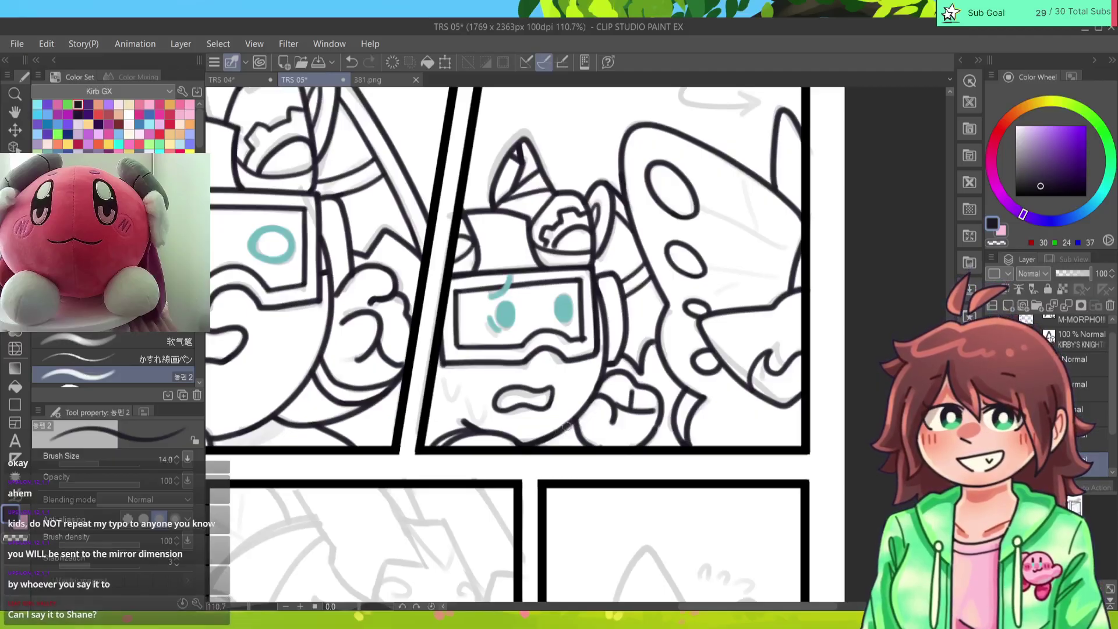
key(ctrl+y)
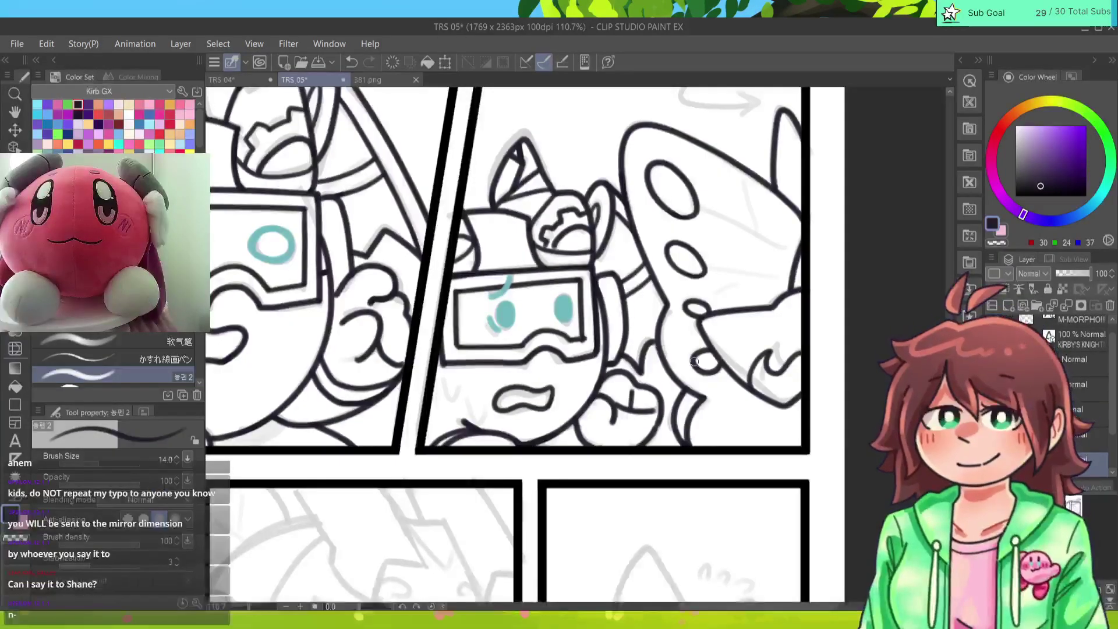
key(e)
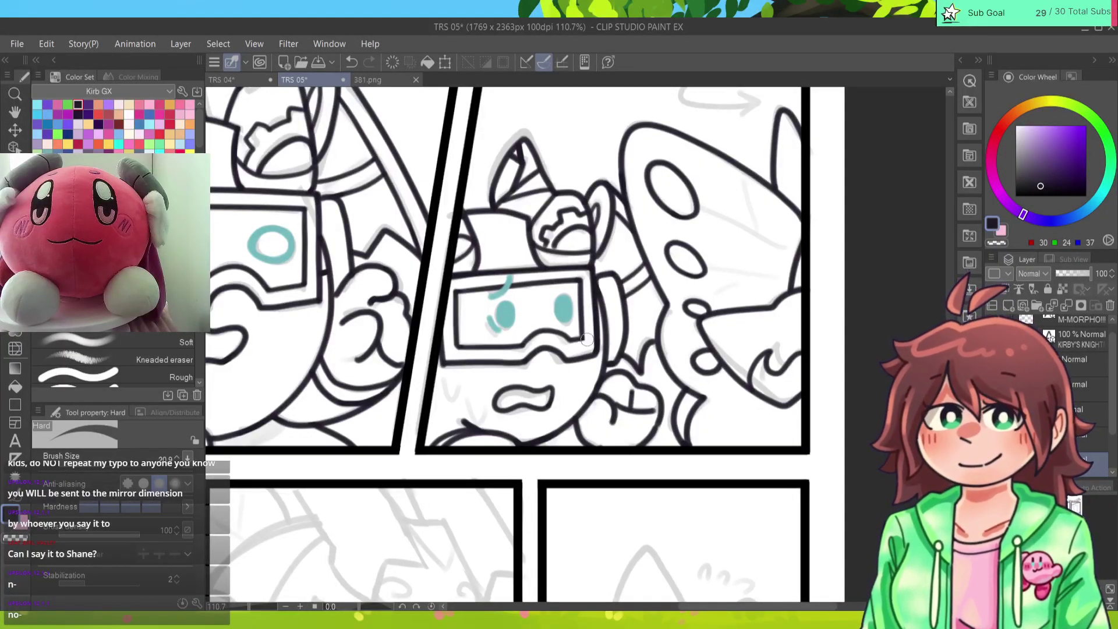
key(p)
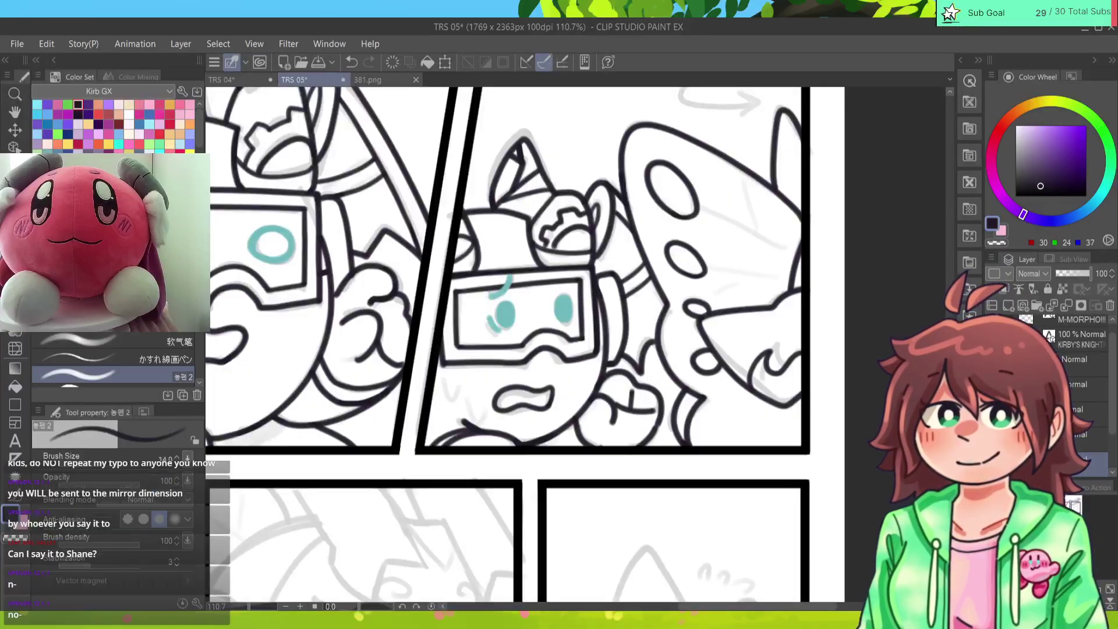
scroll(576, 346, down, 6)
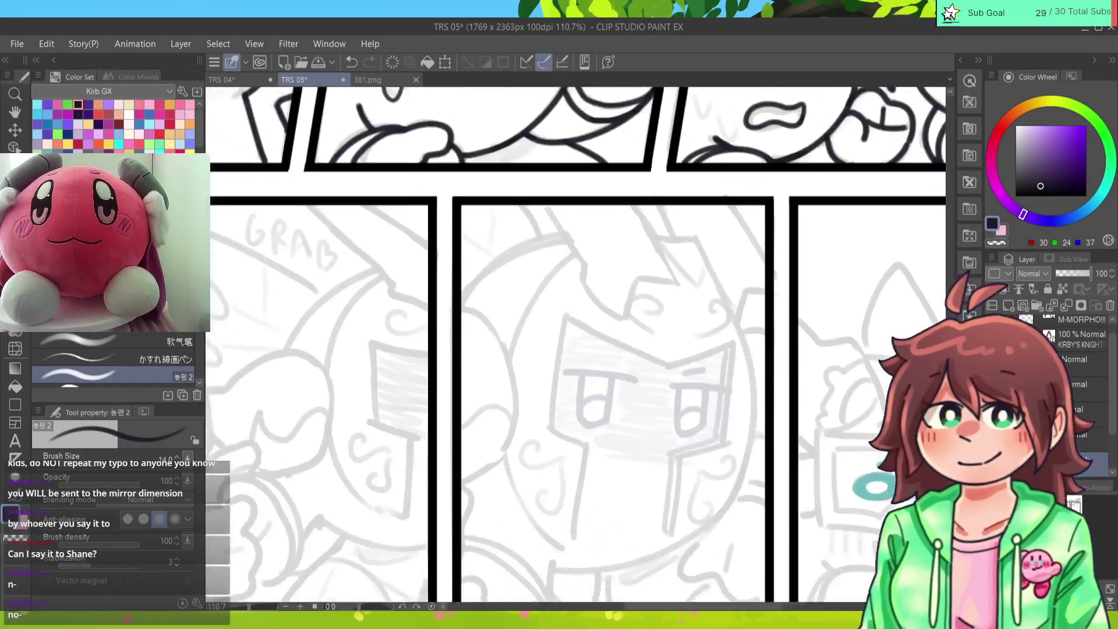
scroll(577, 347, up, 6)
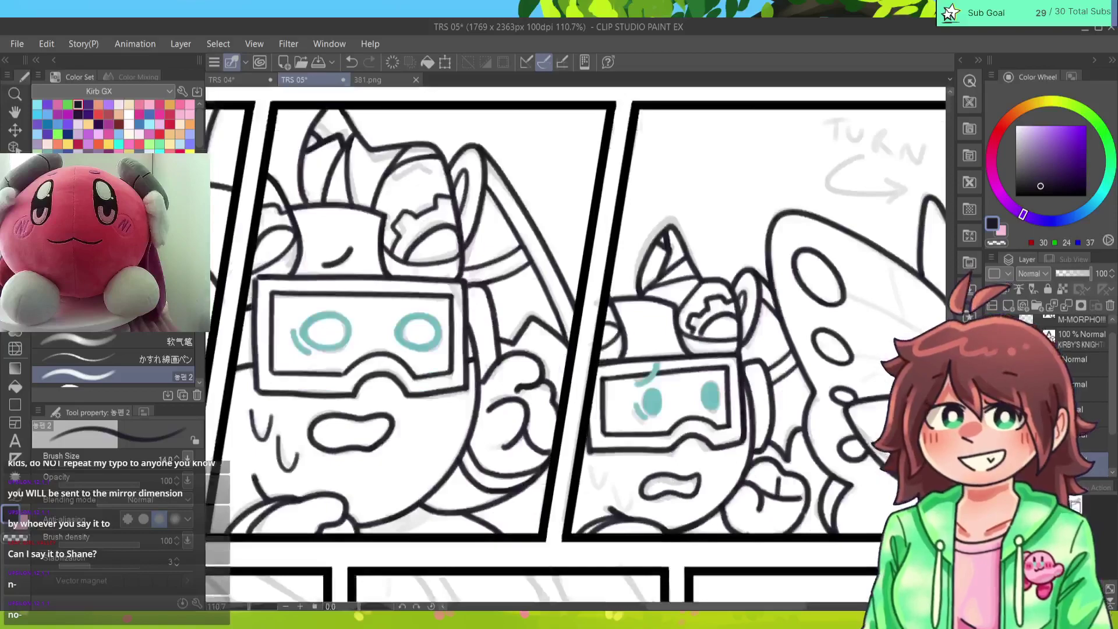
mouse_move(590, 465)
mouse_down()
mouse_move(611, 473)
mouse_move(593, 481)
mouse_move(607, 473)
mouse_move(635, 483)
mouse_up()
key(ctrl+z)
key(ctrl+z)
Step: Ink the right-hand curve of the helmeted head in the middle panel of the row below the TURN panel
scroll(576, 347, down, 6)
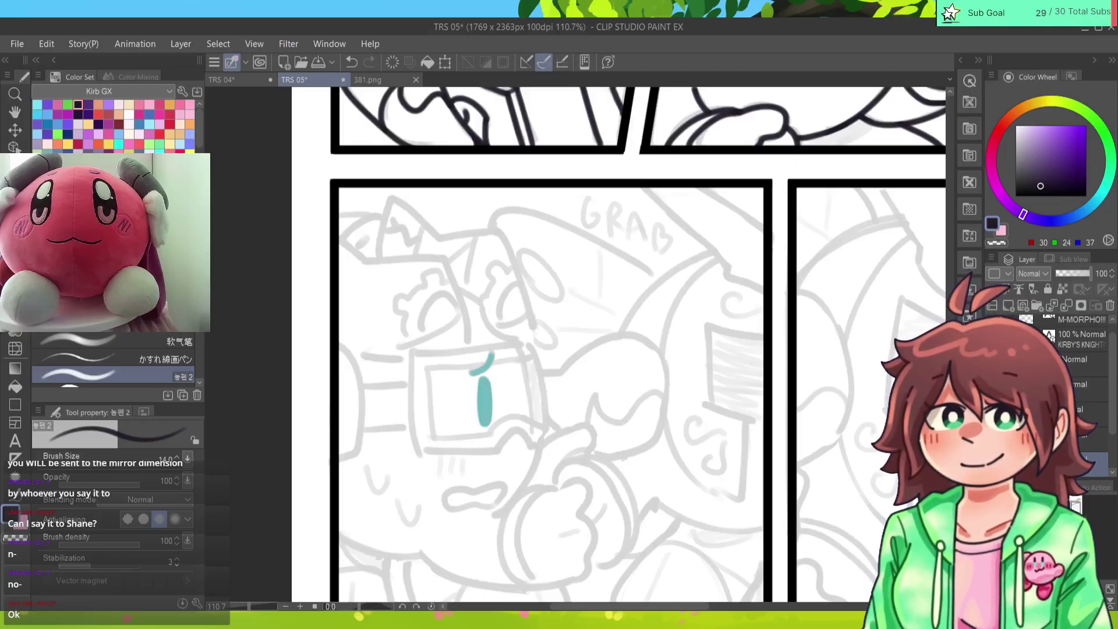
scroll(620, 344, down, 2)
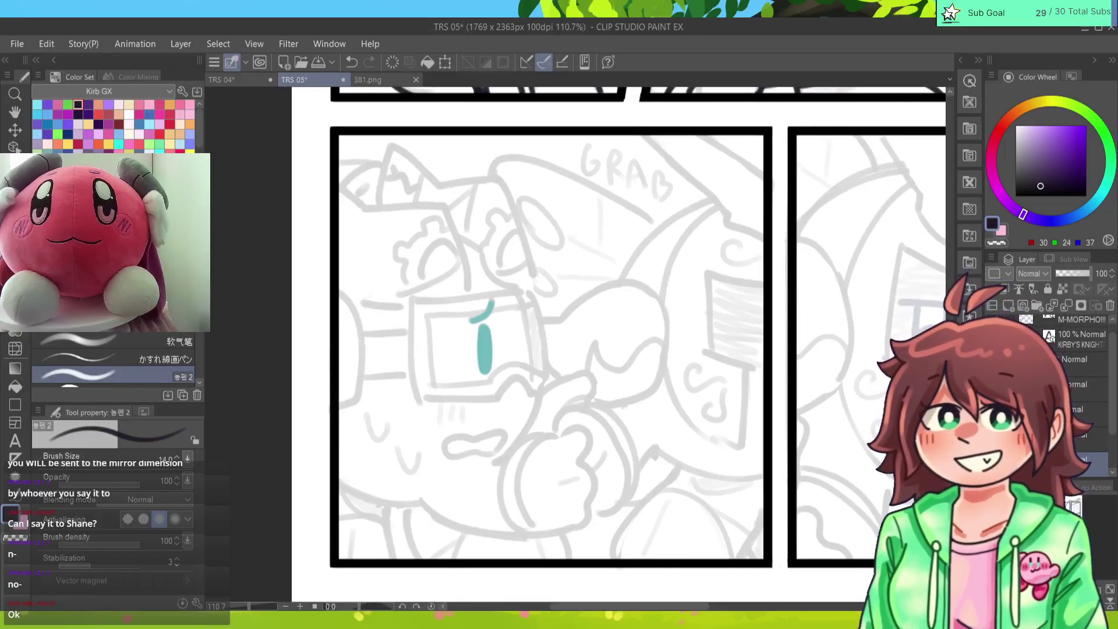
scroll(576, 344, down, 5)
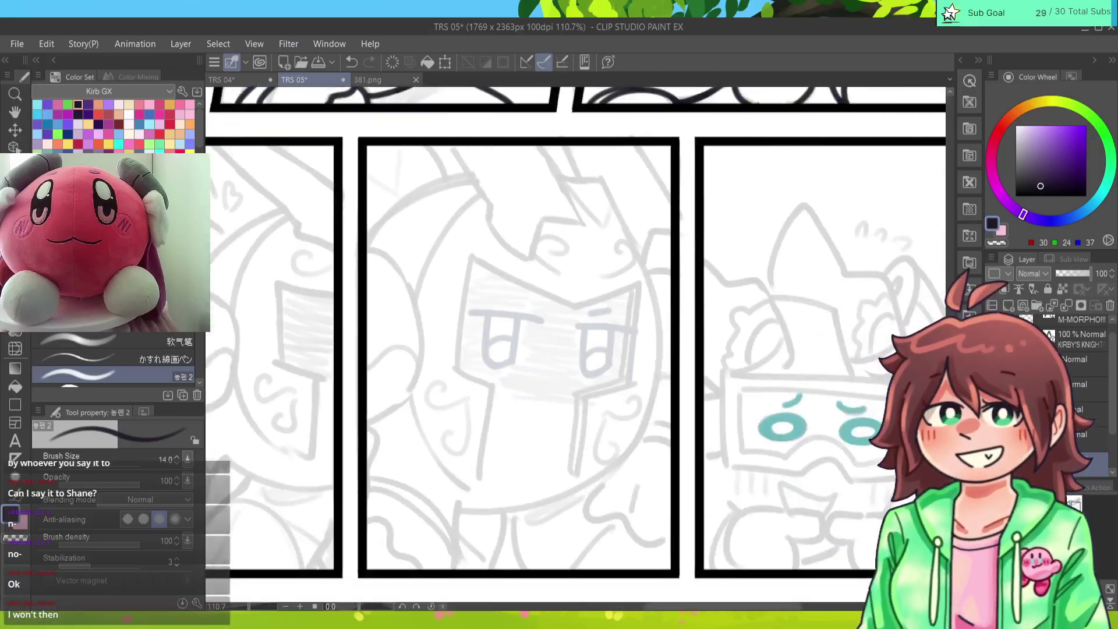
mouse_move(645, 269)
mouse_down()
mouse_move(657, 378)
mouse_move(600, 477)
mouse_up()
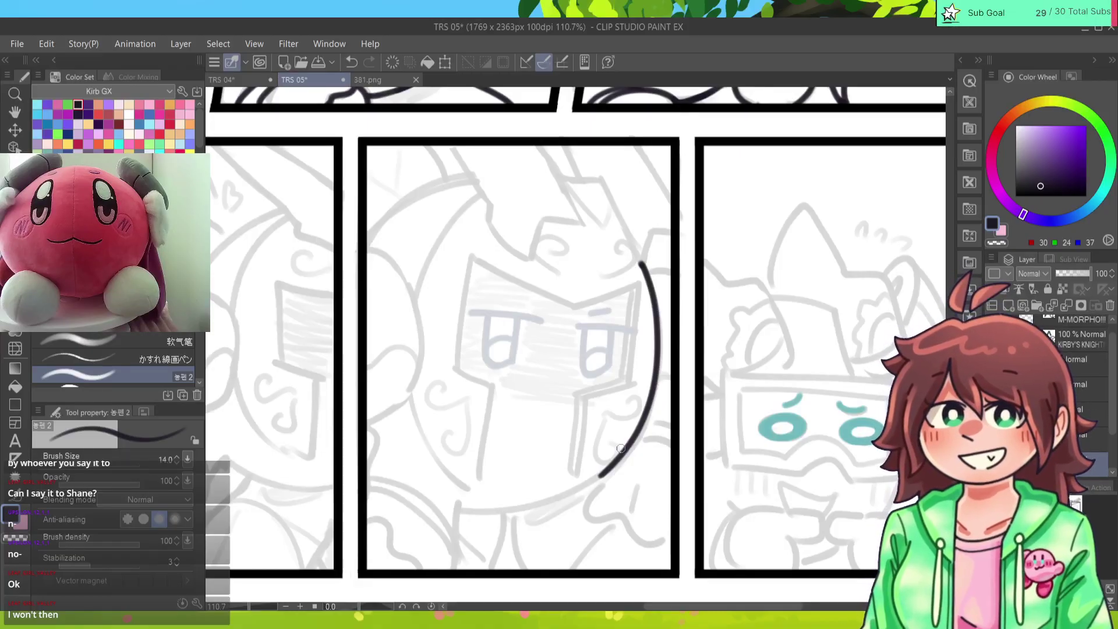
Step: Ink the helmeted head's lower curve, continuing from the right-hand contour round beneath the visor slit
drag(599, 477, 474, 512)
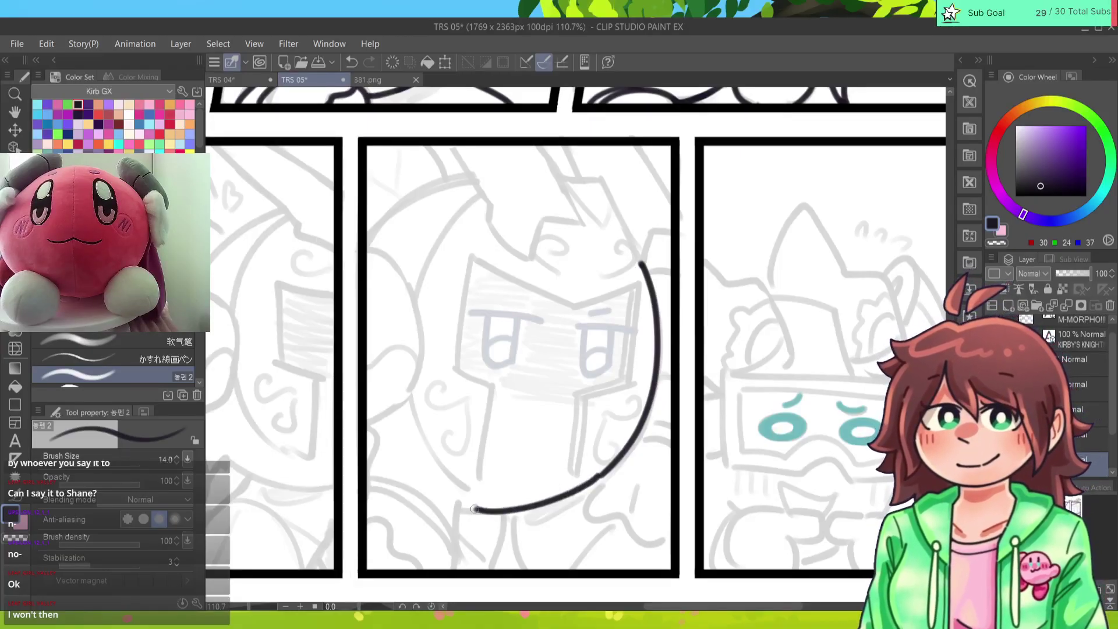
key(ctrl+z)
mouse_move(600, 474)
mouse_down()
mouse_move(542, 506)
mouse_move(464, 512)
mouse_up()
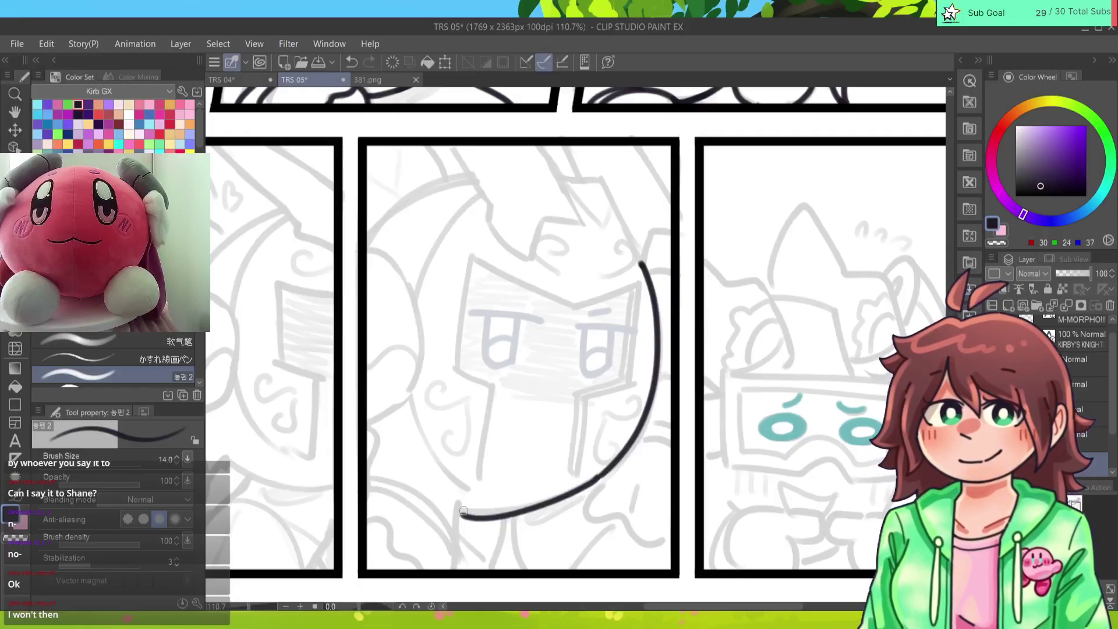
key(ctrl+z)
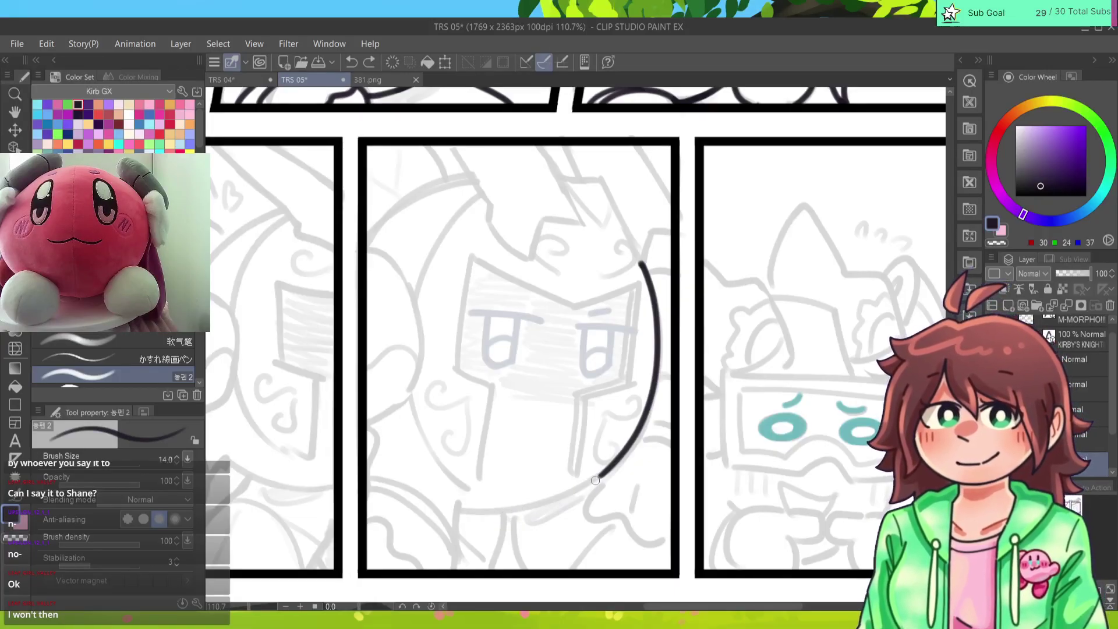
drag(598, 477, 464, 512)
key(ctrl+z)
drag(599, 478, 455, 510)
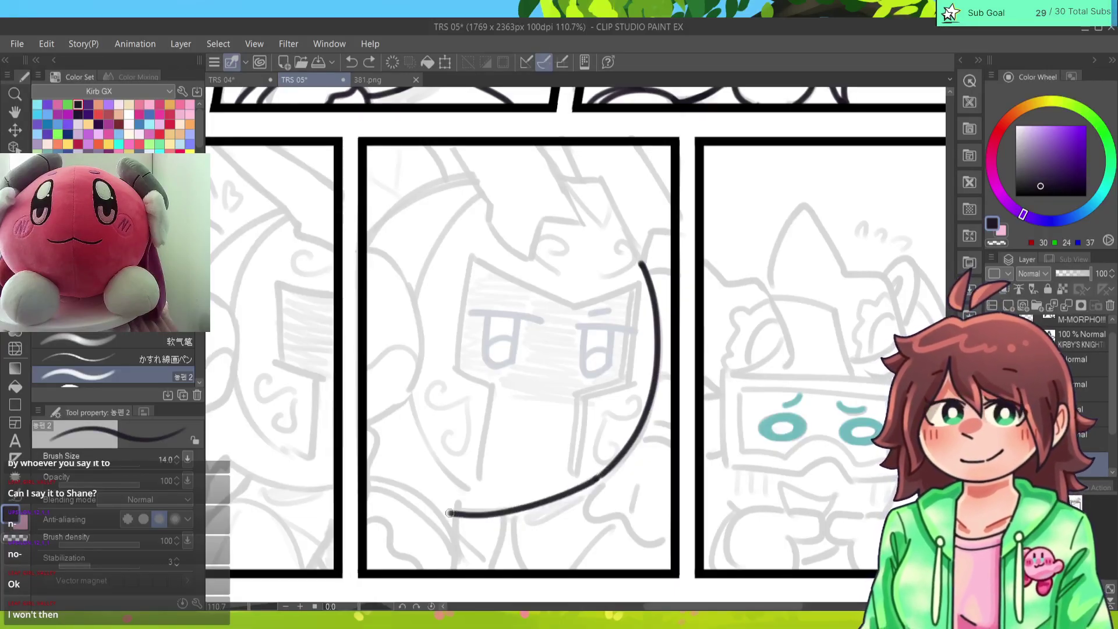
key(ctrl+z)
mouse_move(599, 476)
mouse_down()
mouse_move(550, 498)
mouse_move(453, 511)
mouse_up()
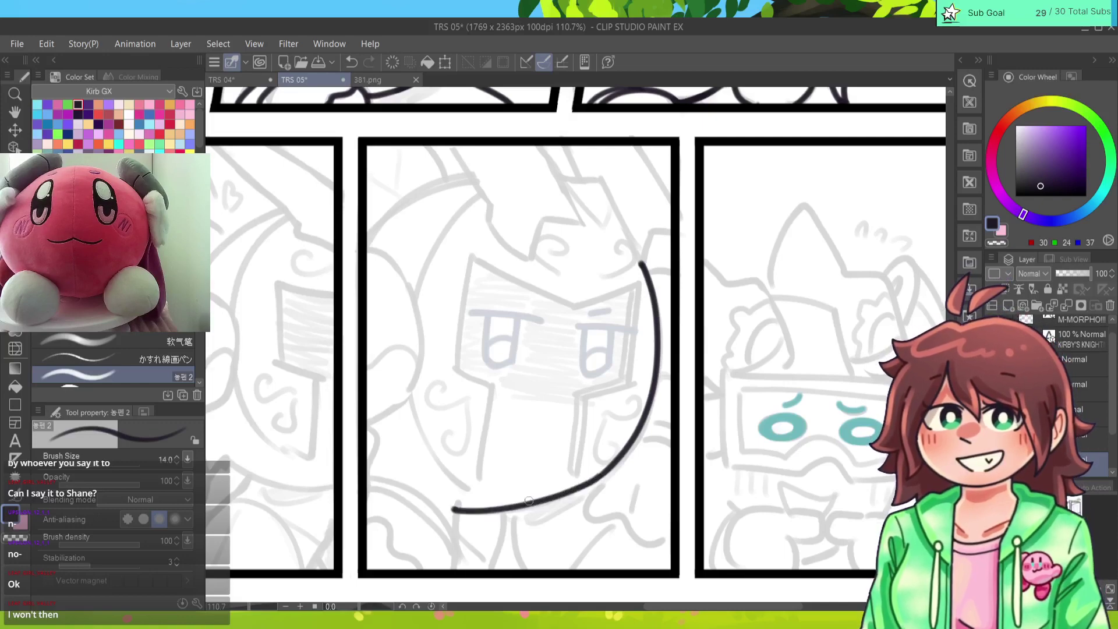
key(ctrl+z)
mouse_move(598, 477)
mouse_down()
mouse_move(512, 508)
mouse_move(458, 511)
mouse_up()
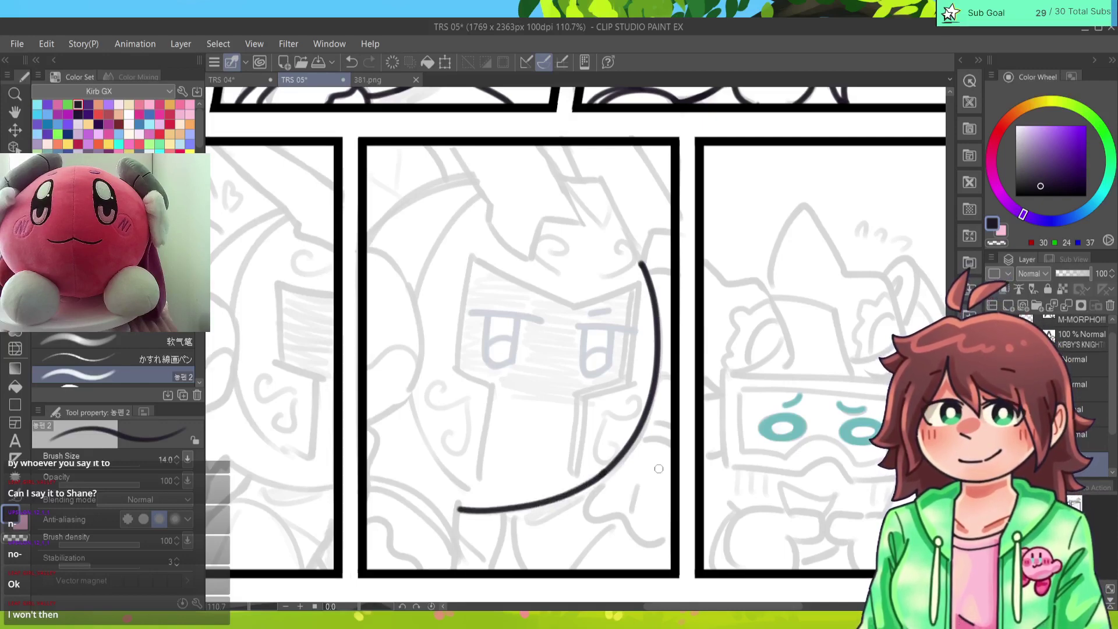
Step: Ink the helmet's eye opening with its V-shaped upper edge, both sides and the angled lower corners
drag(639, 284, 628, 382)
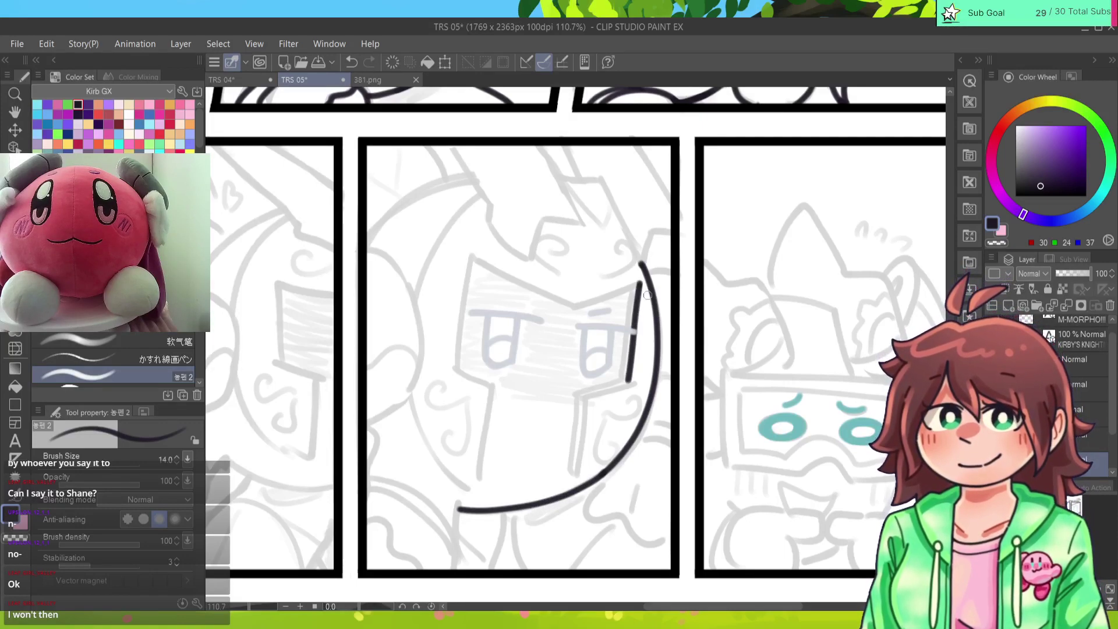
drag(640, 284, 573, 307)
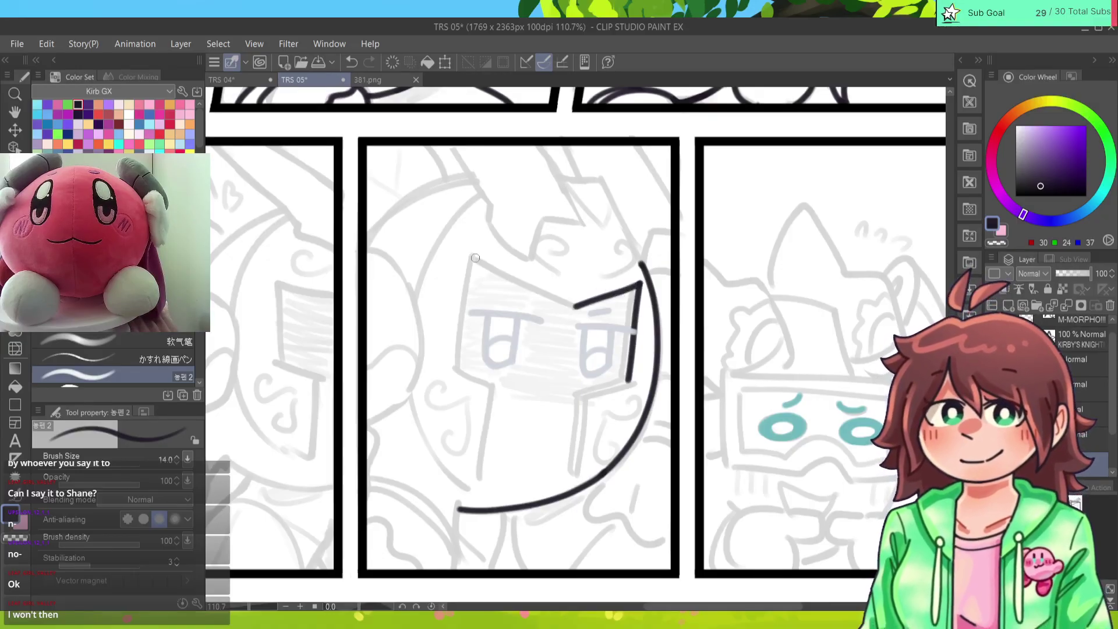
drag(476, 257, 572, 307)
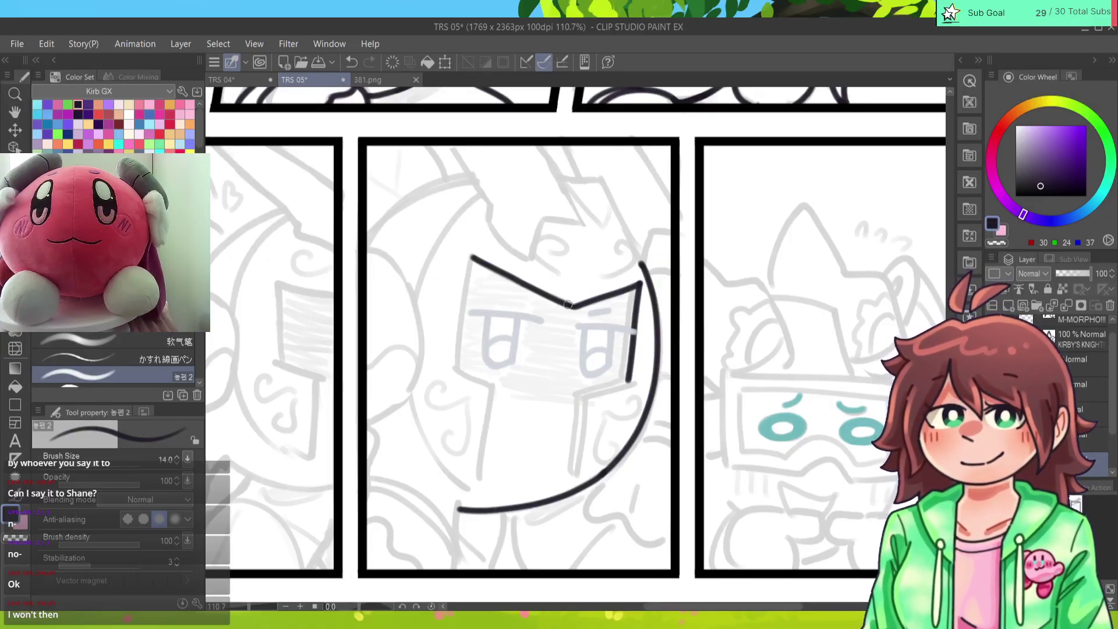
mouse_move(471, 255)
mouse_down()
mouse_move(455, 365)
mouse_move(498, 389)
mouse_up()
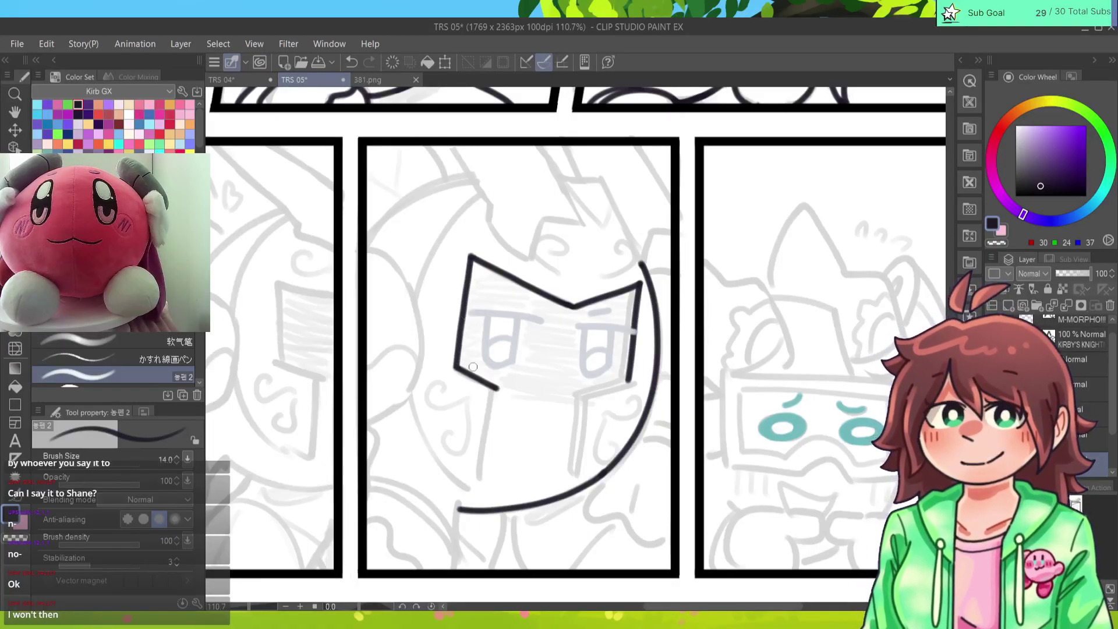
drag(622, 384, 586, 398)
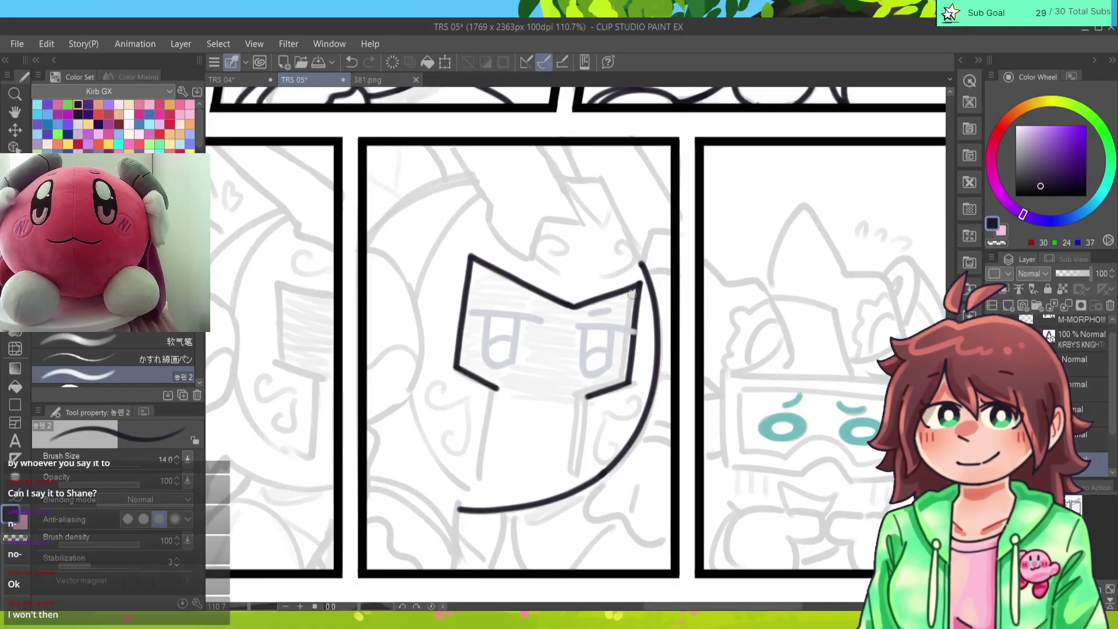
Step: Ink the inner rim along the eye opening's right side and the double-edged right side of the vertical slit down to the chin
drag(632, 293, 621, 367)
key(ctrl+z)
drag(633, 285, 617, 381)
mouse_move(609, 382)
mouse_down()
mouse_move(576, 393)
mouse_move(590, 397)
mouse_move(571, 472)
mouse_up()
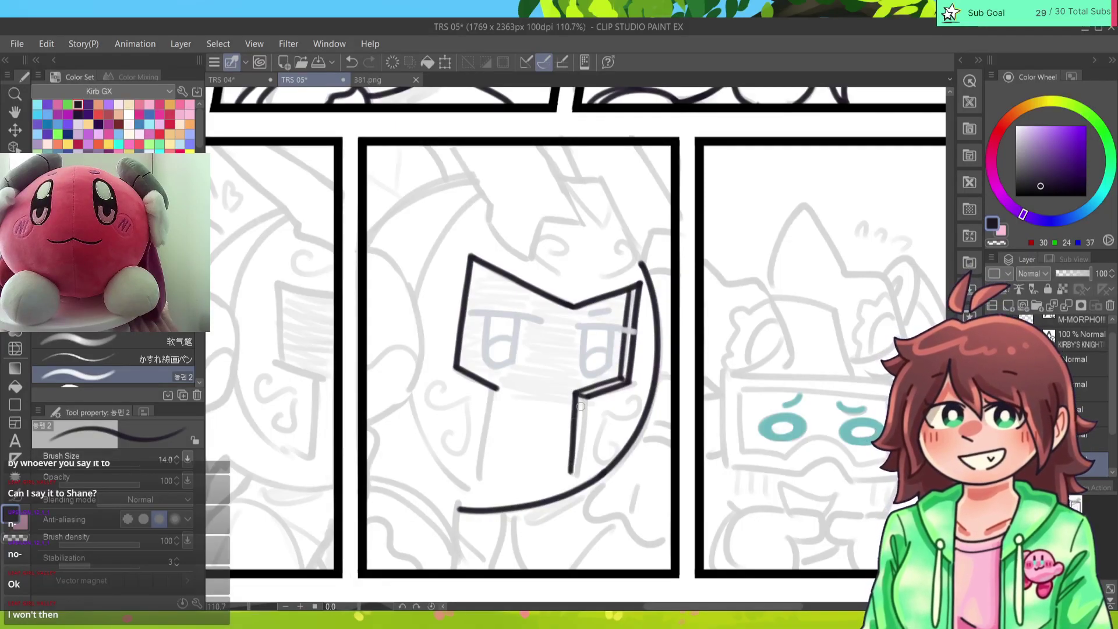
key(ctrl+z)
mouse_move(577, 392)
mouse_down()
mouse_move(567, 472)
mouse_move(580, 447)
mouse_move(576, 474)
mouse_move(617, 463)
mouse_move(567, 471)
mouse_move(575, 476)
mouse_move(616, 460)
mouse_up()
key(ctrl+z)
key(ctrl+z)
key(ctrl+z)
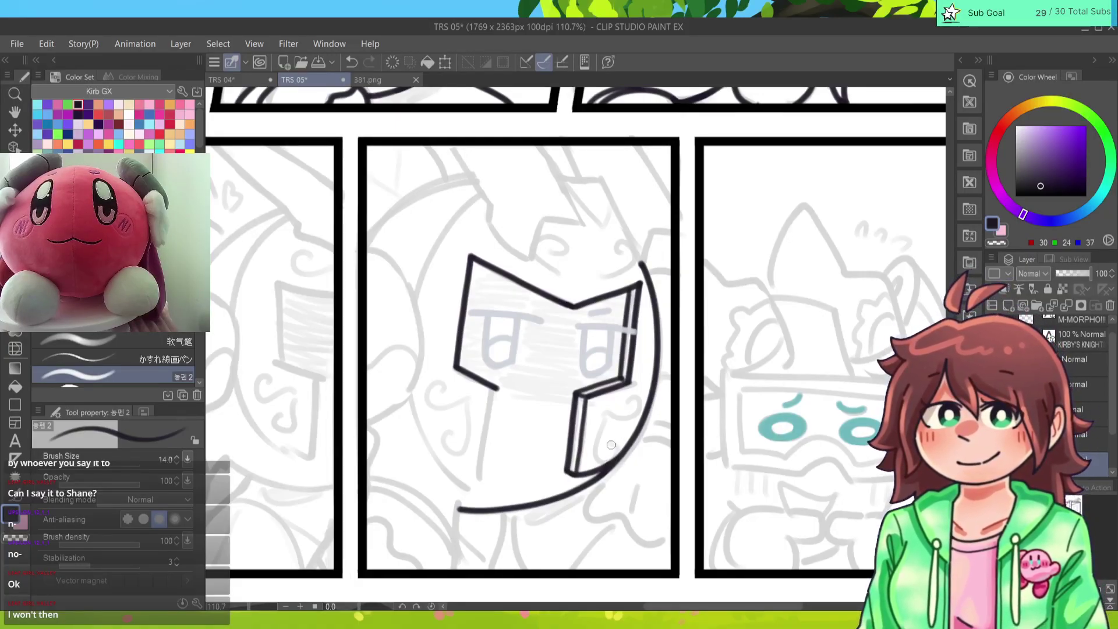
Step: Ink the left edge of the helmet's vertical slit and the curved lower-left cheek edge meeting it at its tip
drag(497, 390, 483, 483)
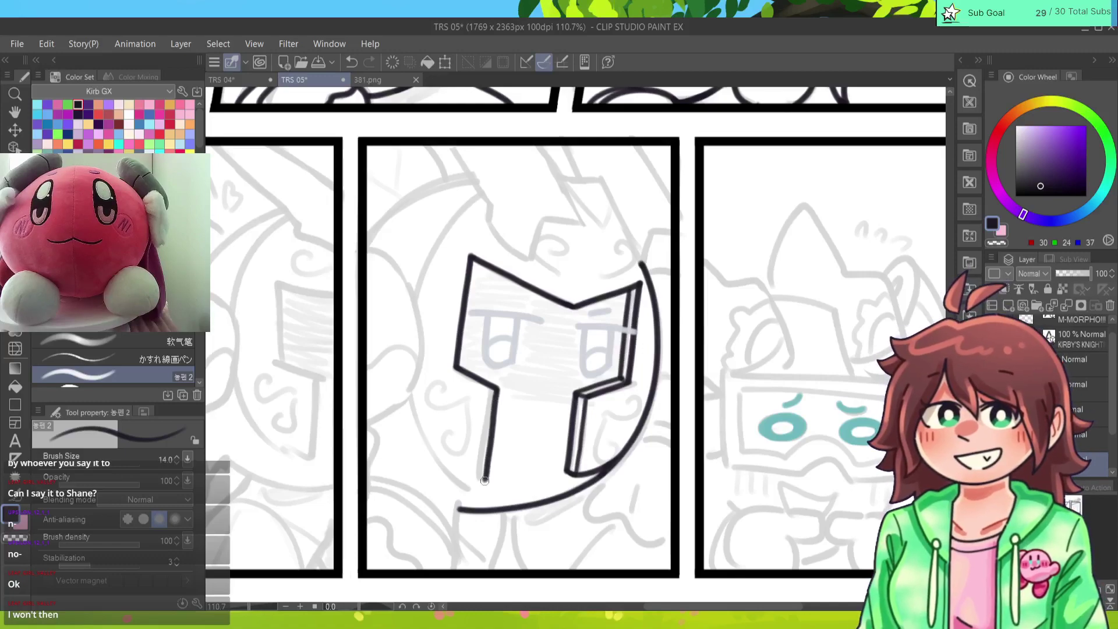
key(ctrl+z)
drag(497, 389, 477, 486)
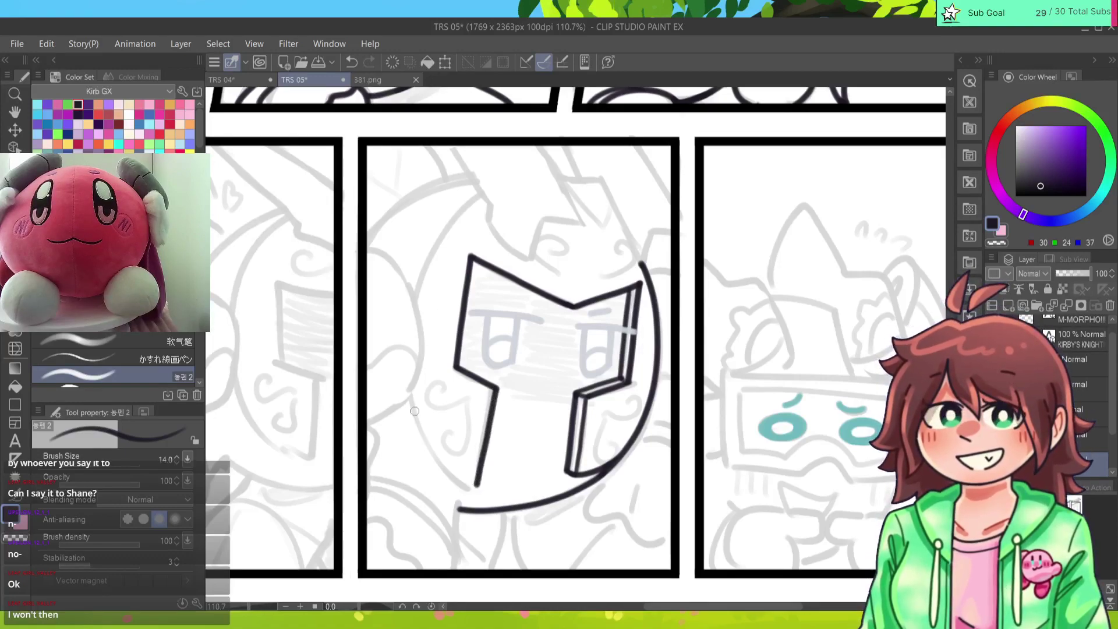
mouse_move(406, 401)
mouse_down()
mouse_move(452, 473)
mouse_move(476, 488)
mouse_up()
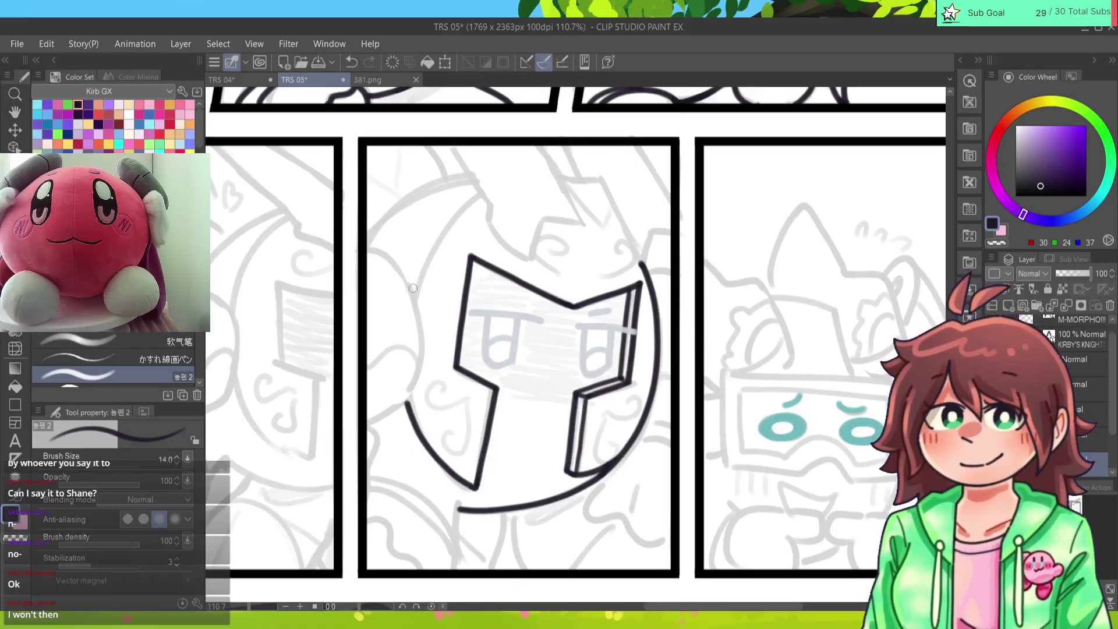
Step: Ink the helmet's upper-left outline over the sketch in the middle panel and trim its upper tip with the eraser
drag(412, 287, 482, 189)
key(ctrl+z)
mouse_move(410, 295)
mouse_down()
mouse_move(434, 245)
mouse_move(483, 192)
mouse_up()
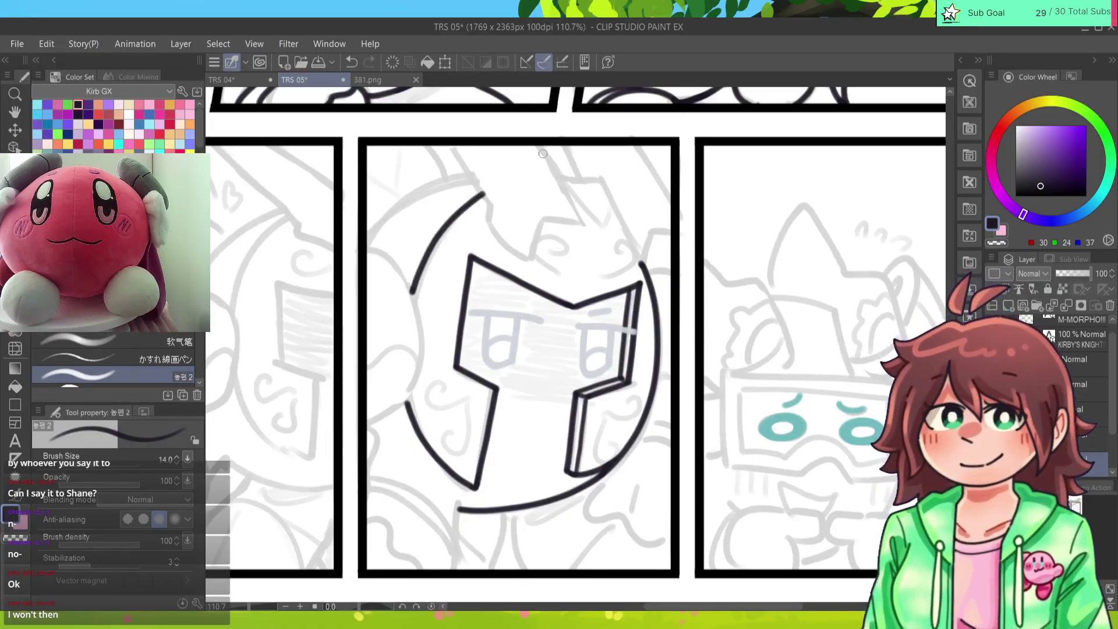
key(ctrl+z)
drag(410, 294, 481, 195)
key(ctrl+z)
mouse_move(410, 294)
mouse_down()
mouse_move(482, 191)
mouse_move(410, 294)
mouse_up()
key(ctrl+z)
key(ctrl+z)
drag(477, 194, 411, 294)
key(ctrl+z)
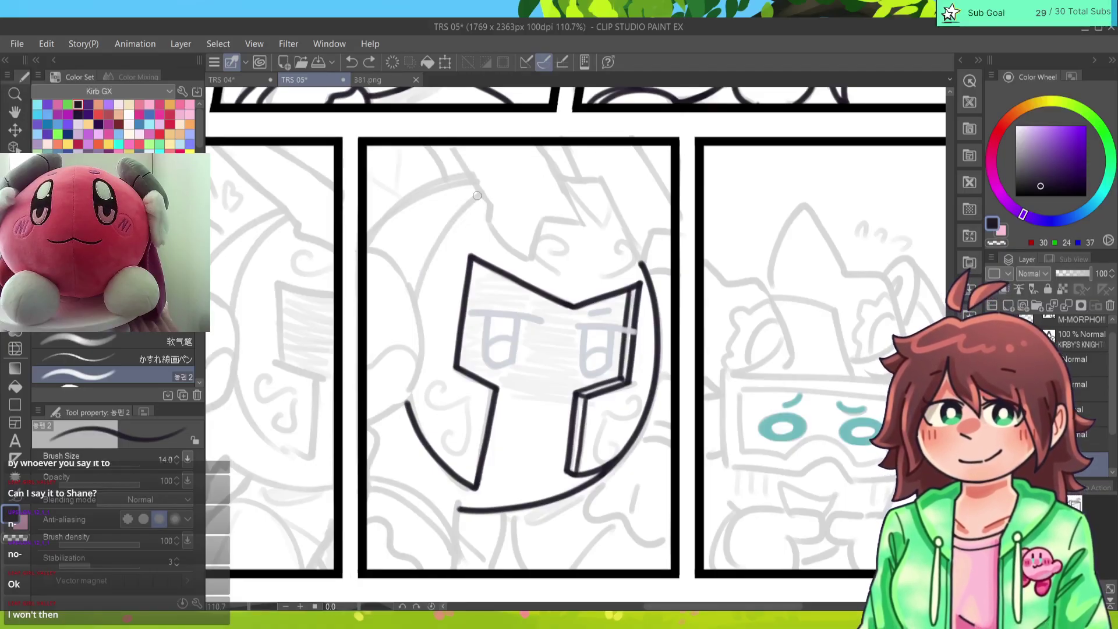
mouse_move(481, 192)
mouse_down()
mouse_move(412, 294)
mouse_move(487, 190)
mouse_up()
key(ctrl+z)
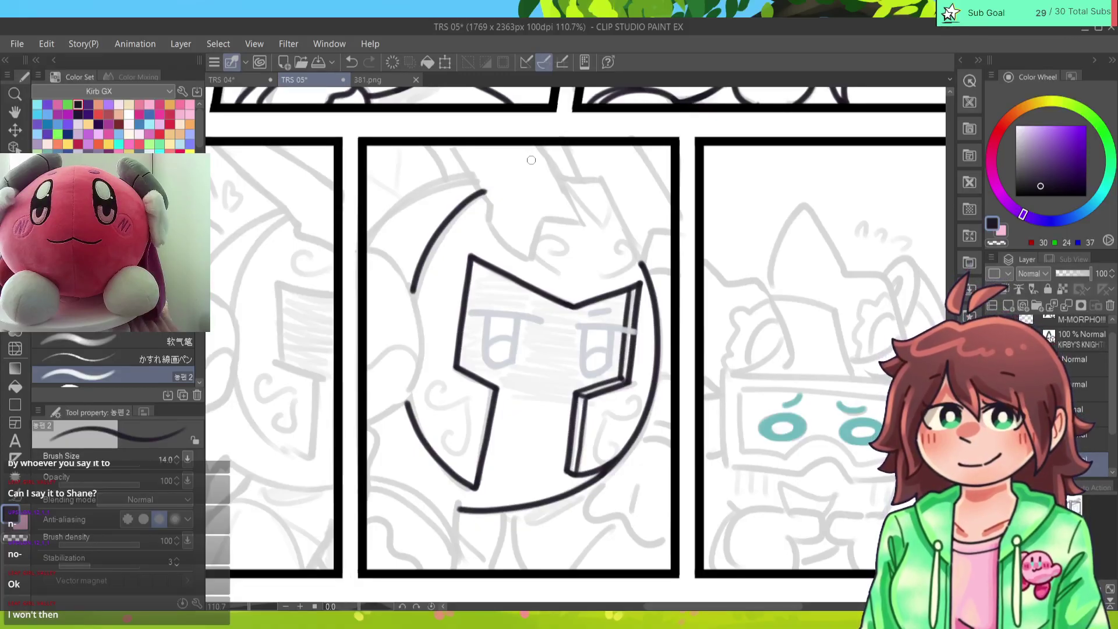
key(e)
drag(492, 184, 489, 185)
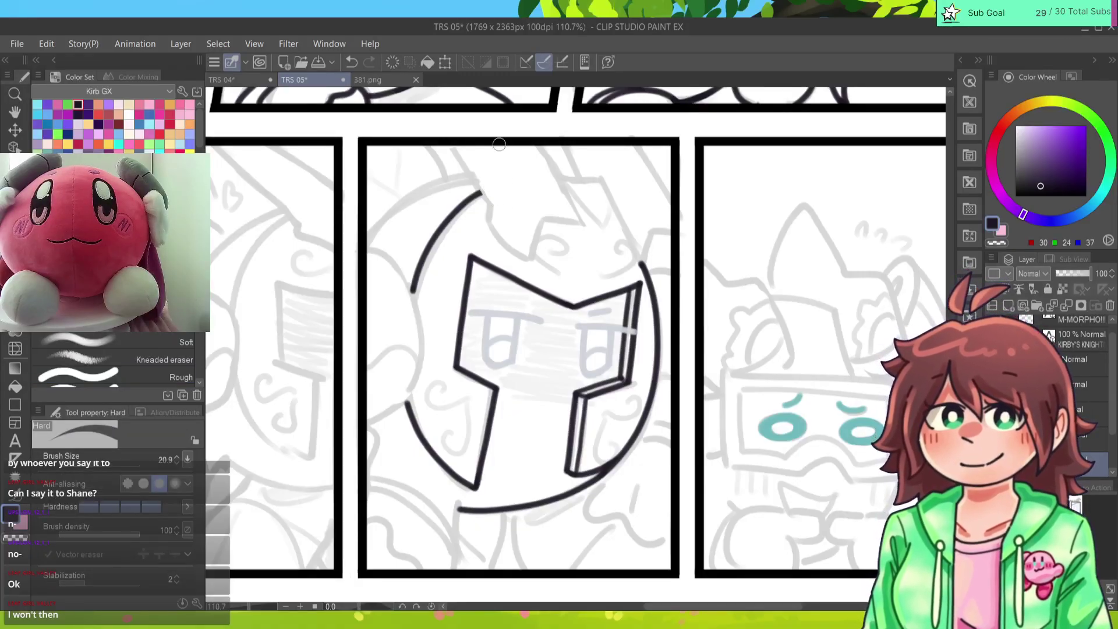
Step: Ink the large rounded outline that bulges from the middle panel's left border to the side of the helmet
key(p)
drag(365, 250, 430, 350)
key(ctrl+z)
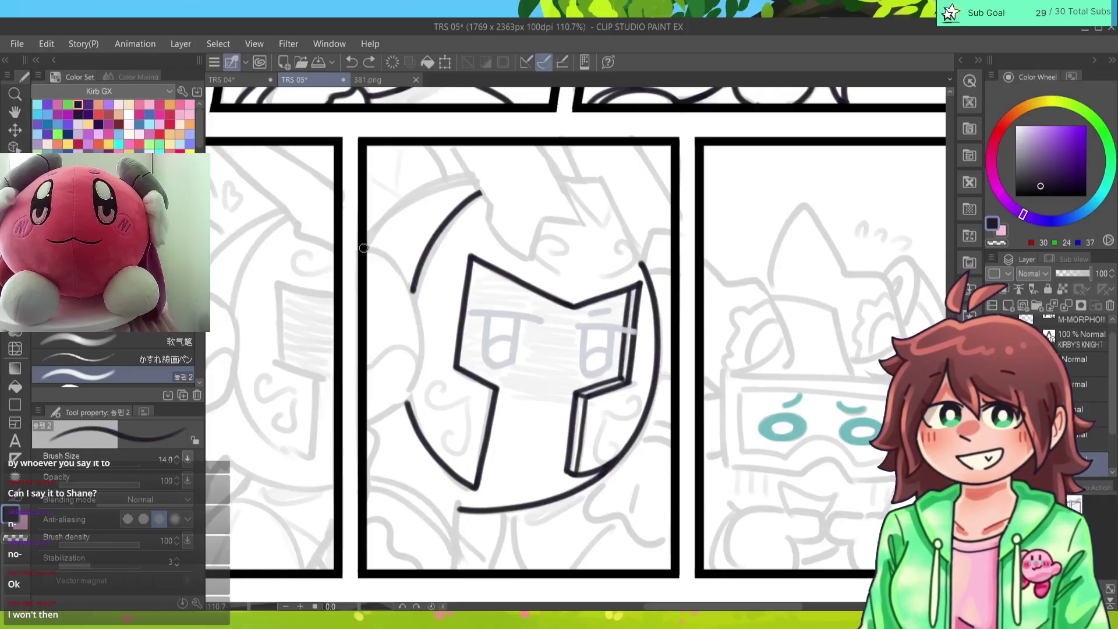
drag(364, 250, 427, 350)
key(ctrl+z)
drag(366, 249, 419, 340)
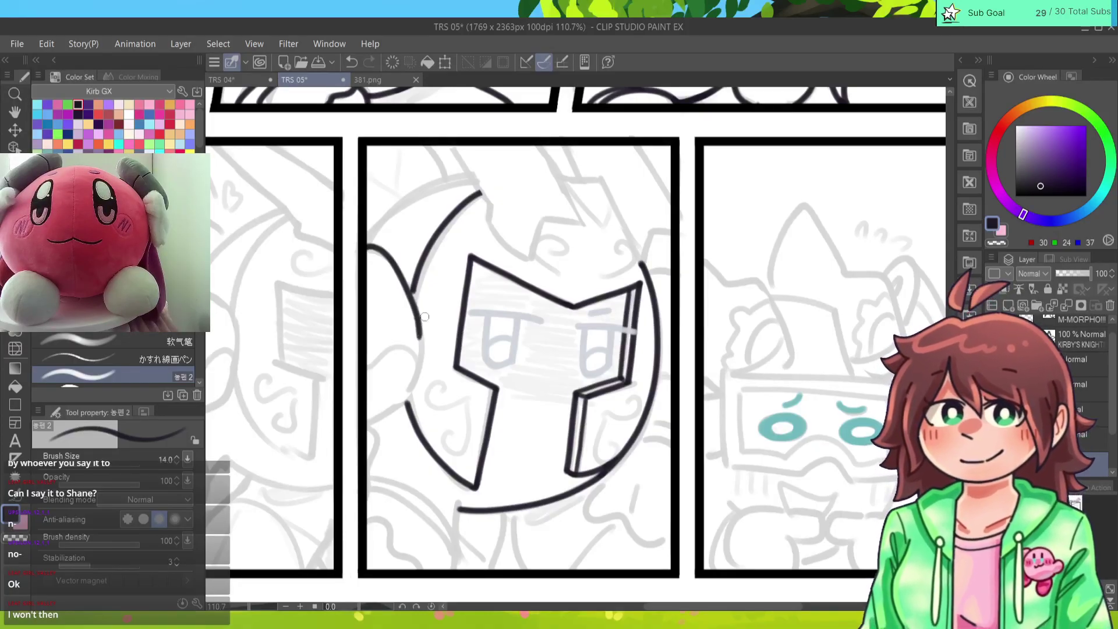
key(ctrl+z)
drag(366, 249, 418, 338)
key(ctrl+z)
drag(365, 249, 418, 338)
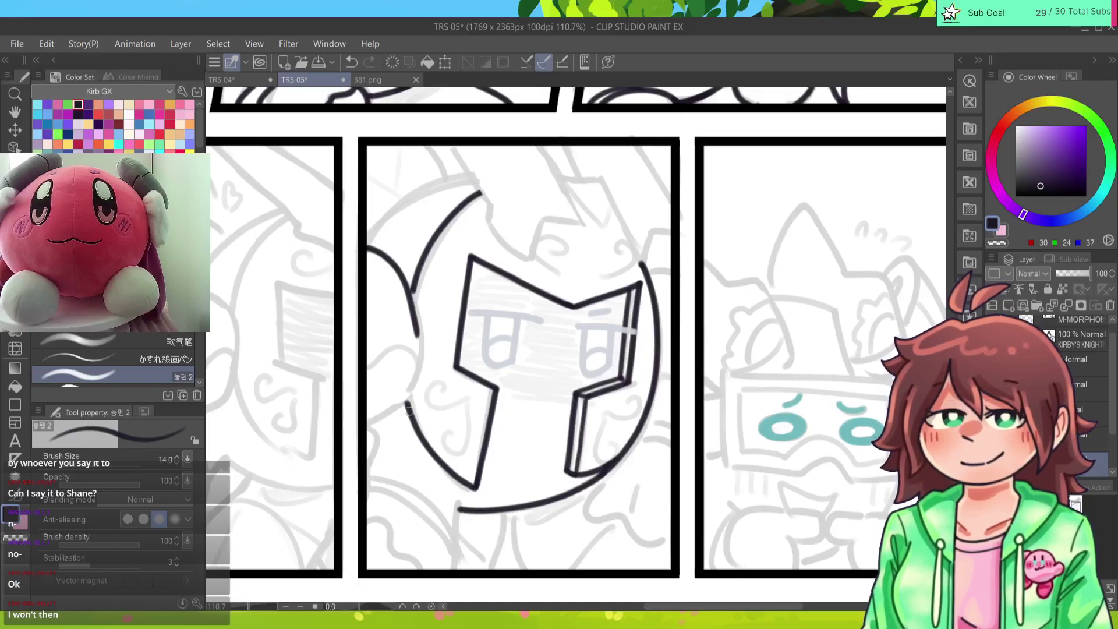
key(ctrl+z)
mouse_move(366, 249)
mouse_down()
mouse_move(421, 340)
mouse_move(385, 422)
mouse_move(364, 433)
mouse_up()
key(ctrl+z)
mouse_move(422, 341)
mouse_down()
mouse_move(418, 381)
mouse_move(359, 434)
mouse_up()
key(ctrl+z)
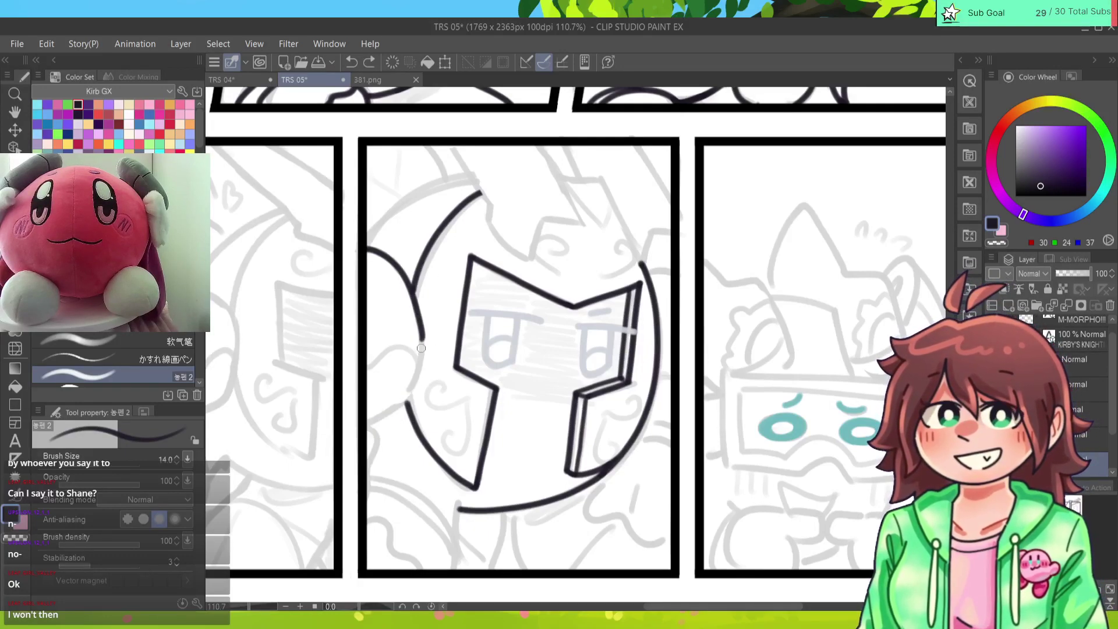
drag(421, 348, 367, 424)
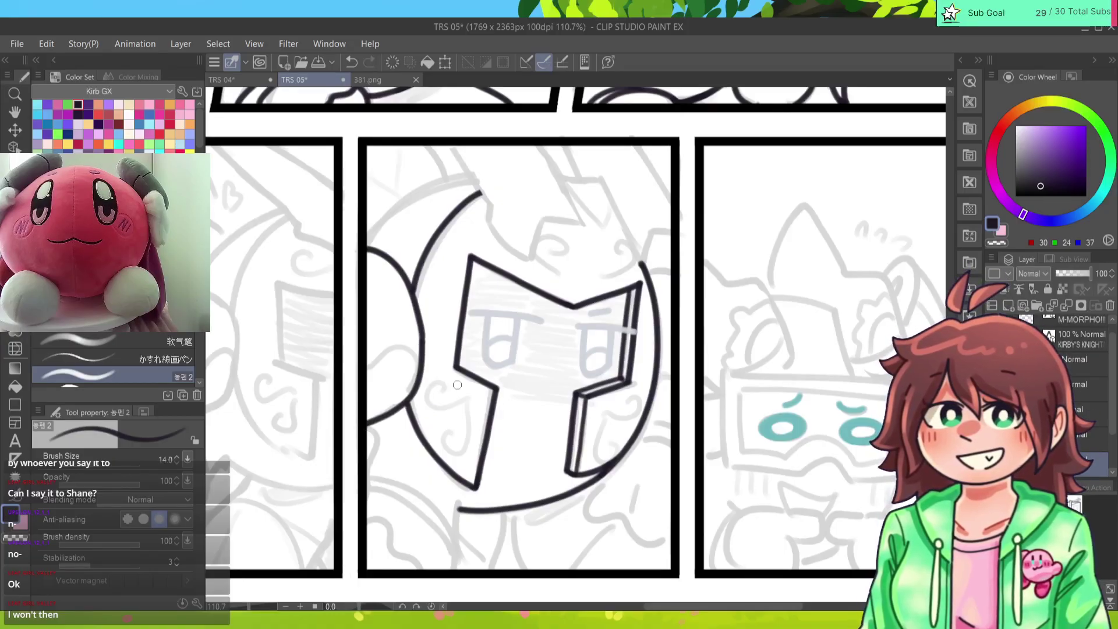
Step: Ink the curved inner line inside the rounded shape beside the helmet, ending at the panel's left border
mouse_move(417, 350)
mouse_down()
mouse_move(416, 373)
mouse_move(364, 373)
mouse_up()
key(ctrl+z)
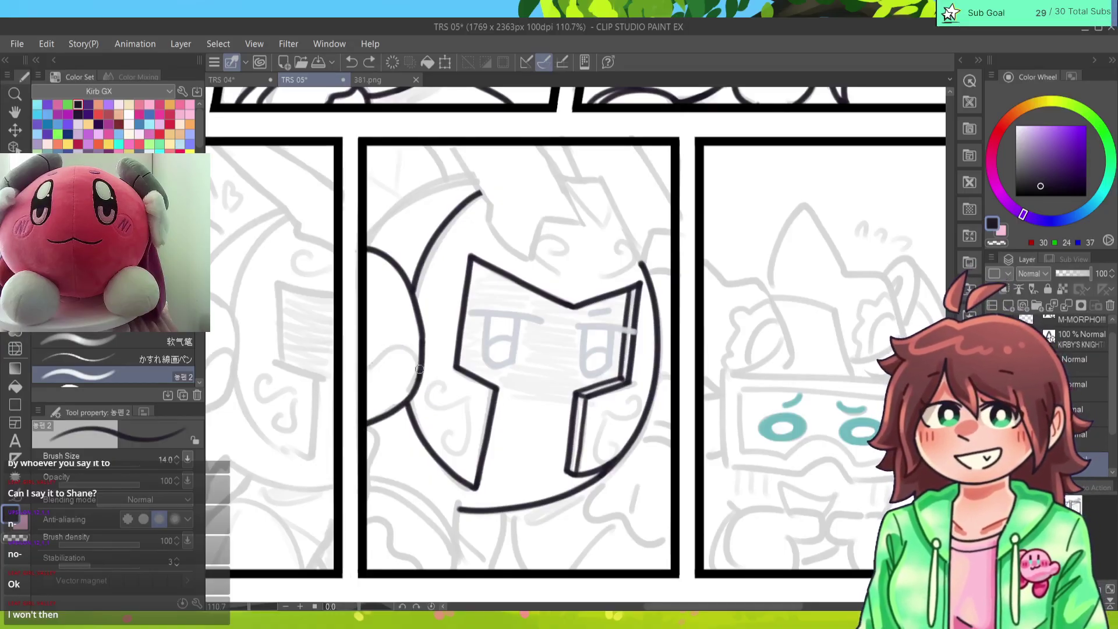
mouse_move(423, 350)
mouse_down()
mouse_move(368, 366)
mouse_move(410, 381)
mouse_move(363, 373)
mouse_up()
key(ctrl+z)
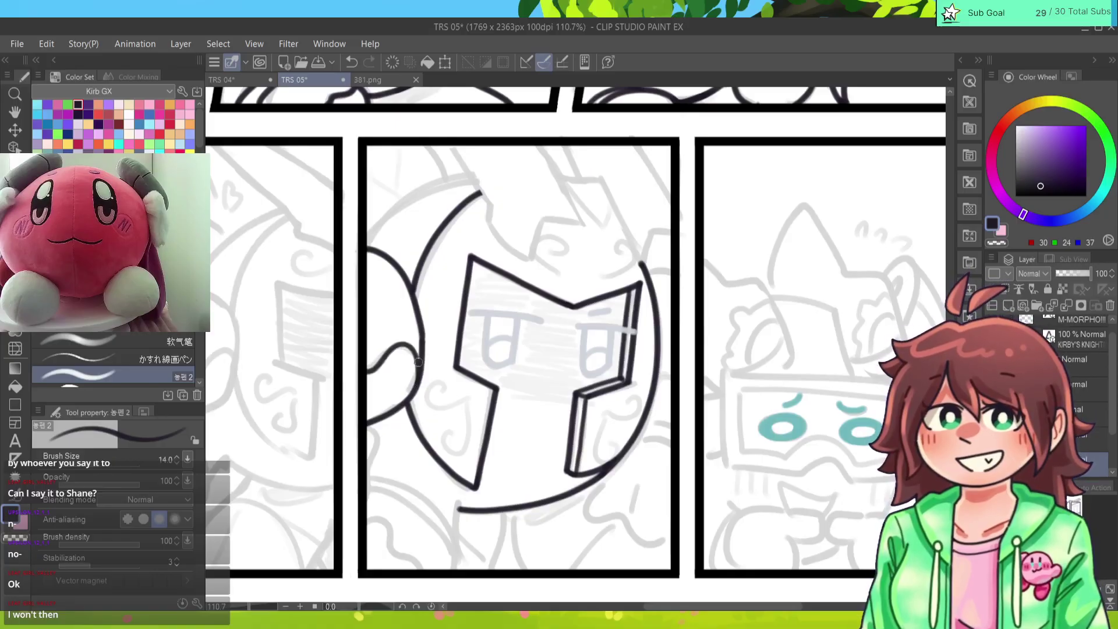
key(ctrl+z)
drag(422, 344, 353, 378)
key(e)
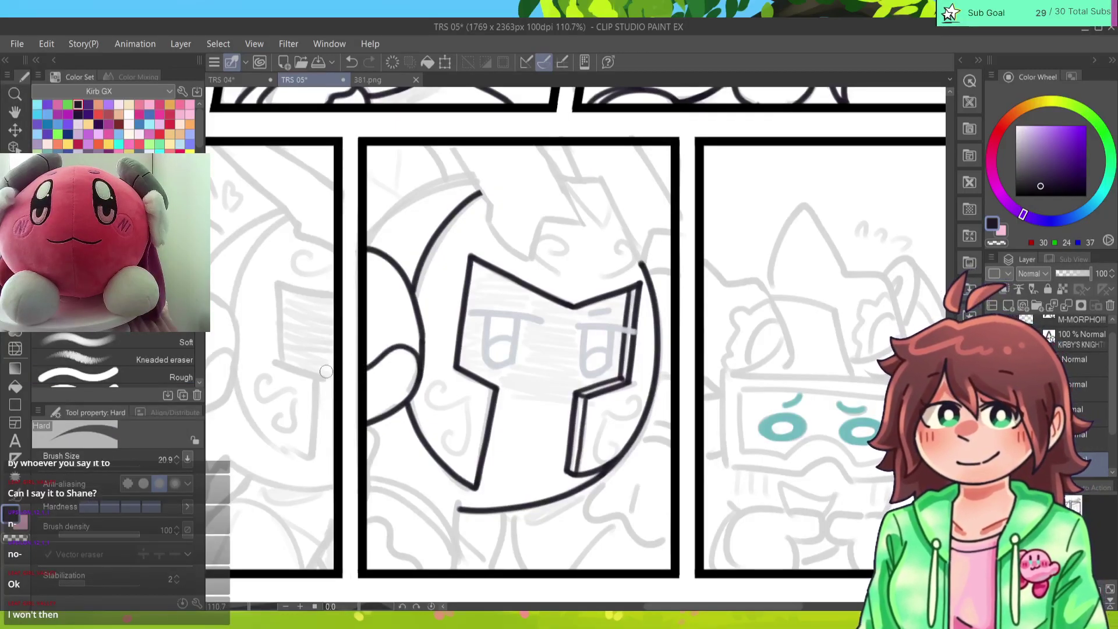
key(p)
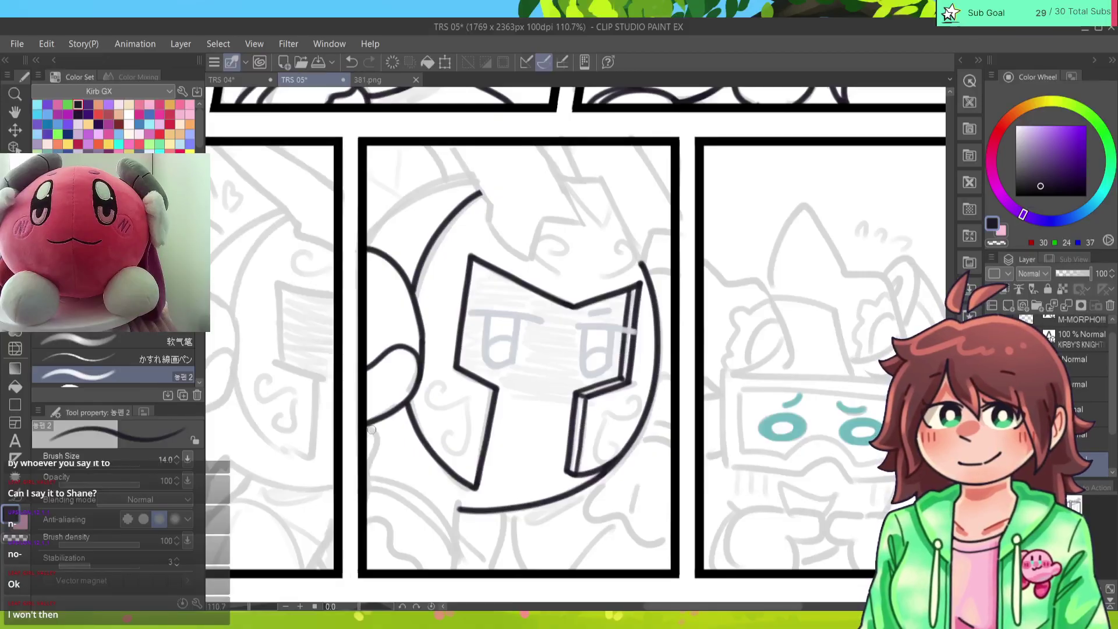
Step: Ink the wavy edge, double curved band and inner frill in the panel's lower-left corner, and erase the line crossing the border
drag(372, 429, 368, 502)
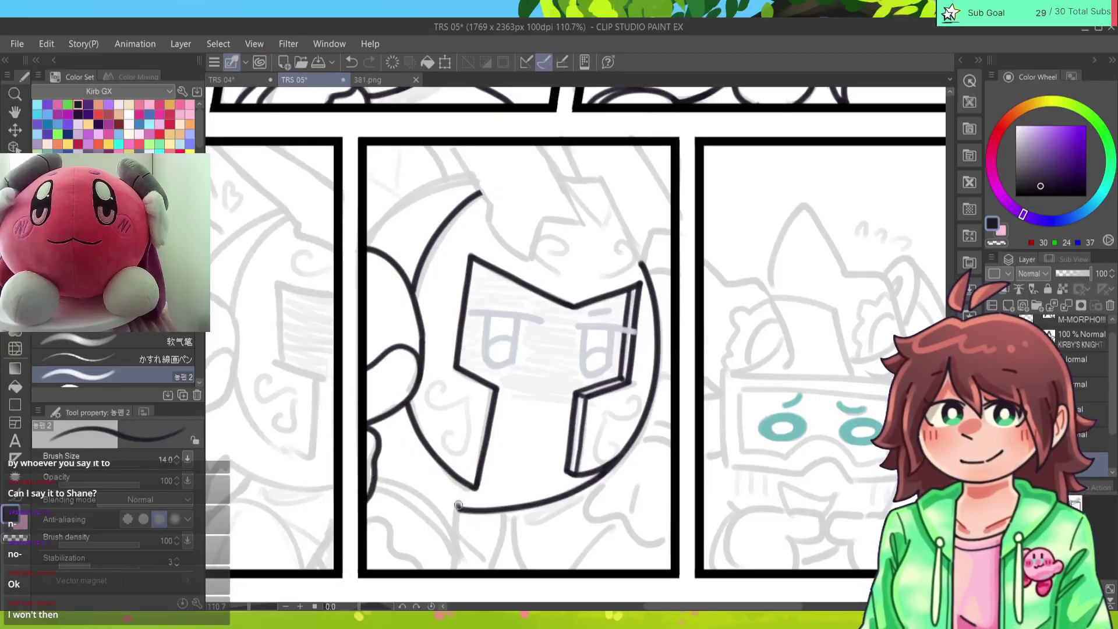
mouse_move(459, 505)
mouse_down()
mouse_move(452, 572)
mouse_move(450, 543)
mouse_move(376, 486)
mouse_up()
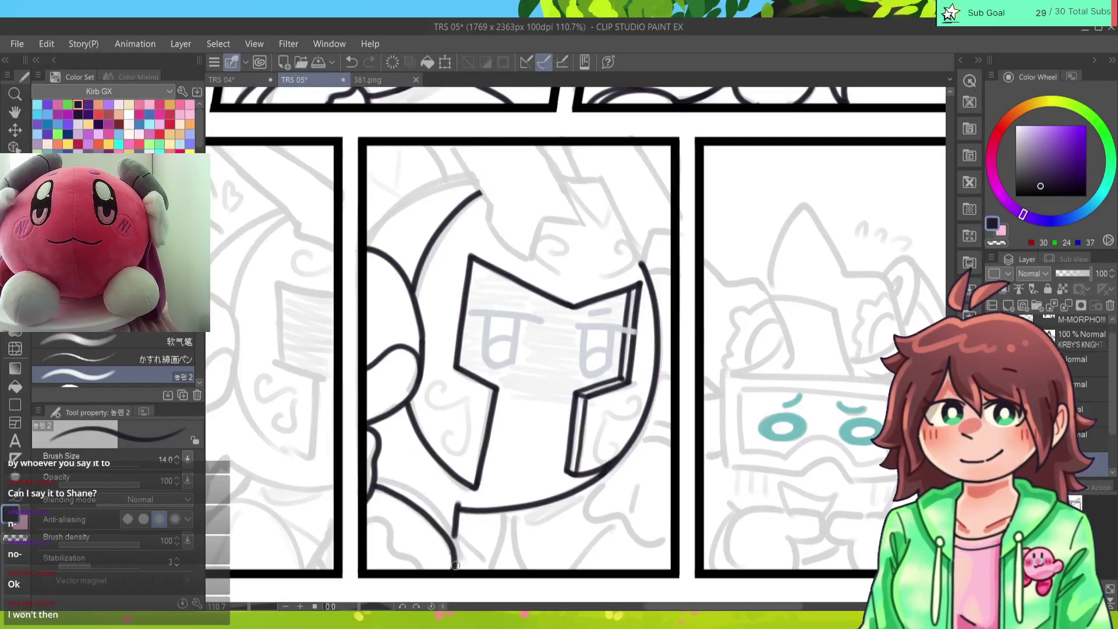
mouse_move(455, 565)
mouse_down()
mouse_move(419, 492)
mouse_move(376, 475)
mouse_move(461, 561)
mouse_move(418, 491)
mouse_move(377, 475)
mouse_up()
key(ctrl+z)
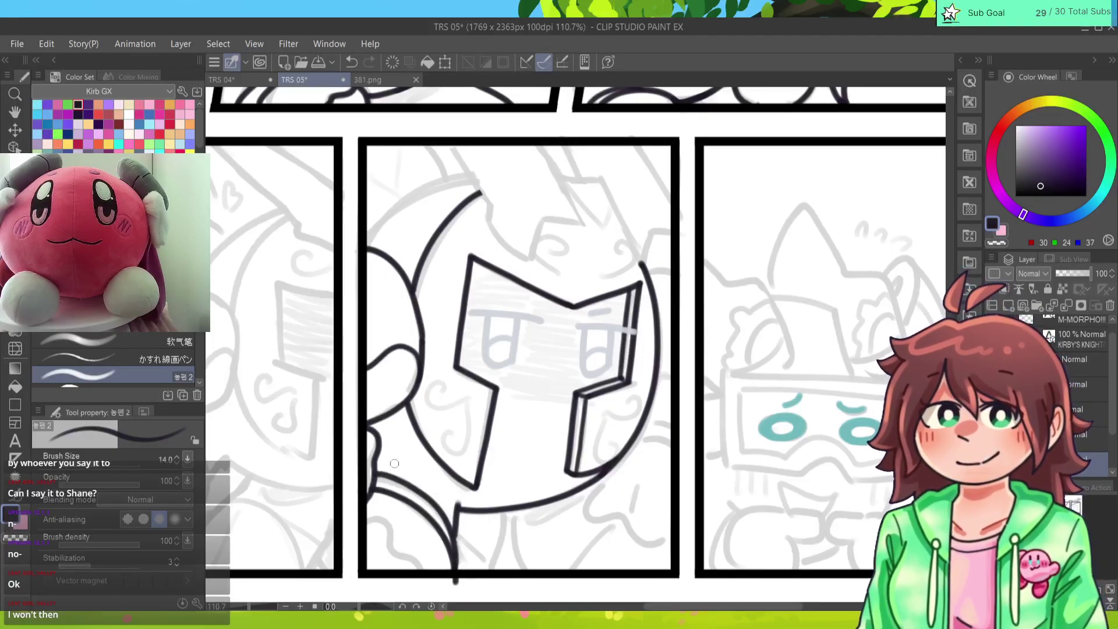
key(e)
mouse_move(458, 580)
mouse_down()
mouse_move(395, 555)
mouse_move(367, 518)
mouse_up()
key(p)
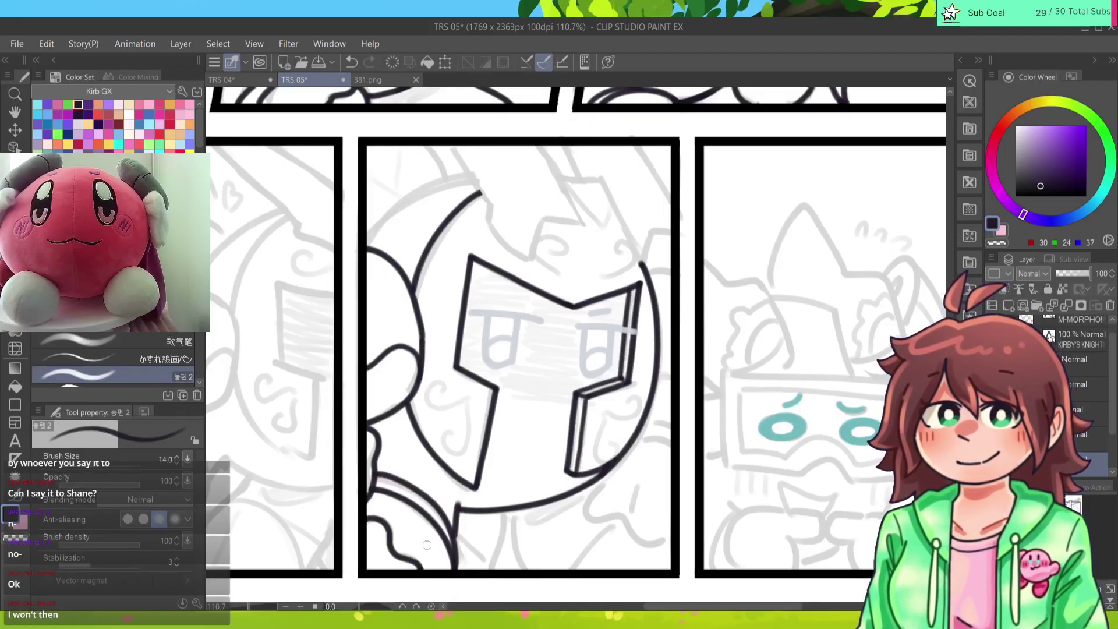
Step: Ink the body lines below the helmet's chin and the curve rising toward the lower right, and erase the overshoot on the border
drag(505, 513, 489, 575)
drag(513, 506, 525, 576)
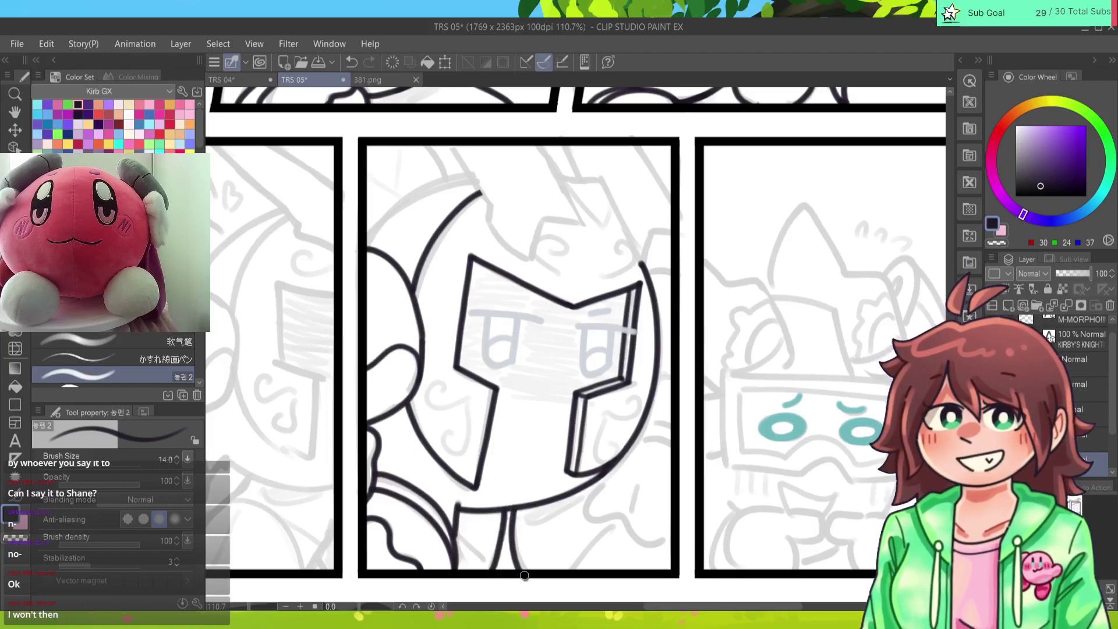
drag(460, 540, 488, 567)
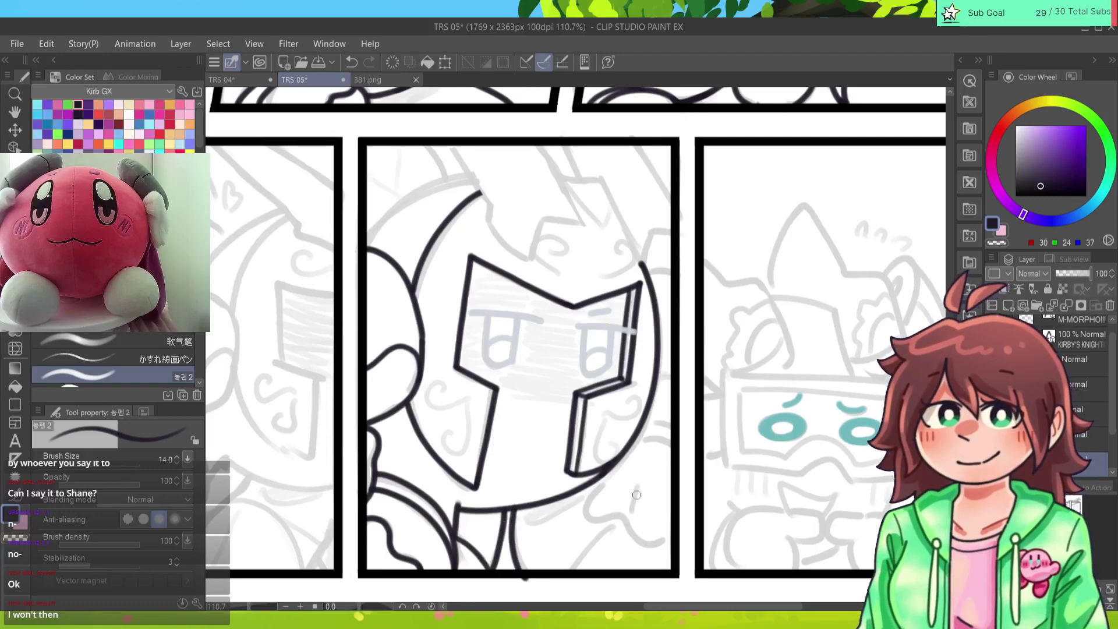
drag(621, 519, 566, 569)
key(e)
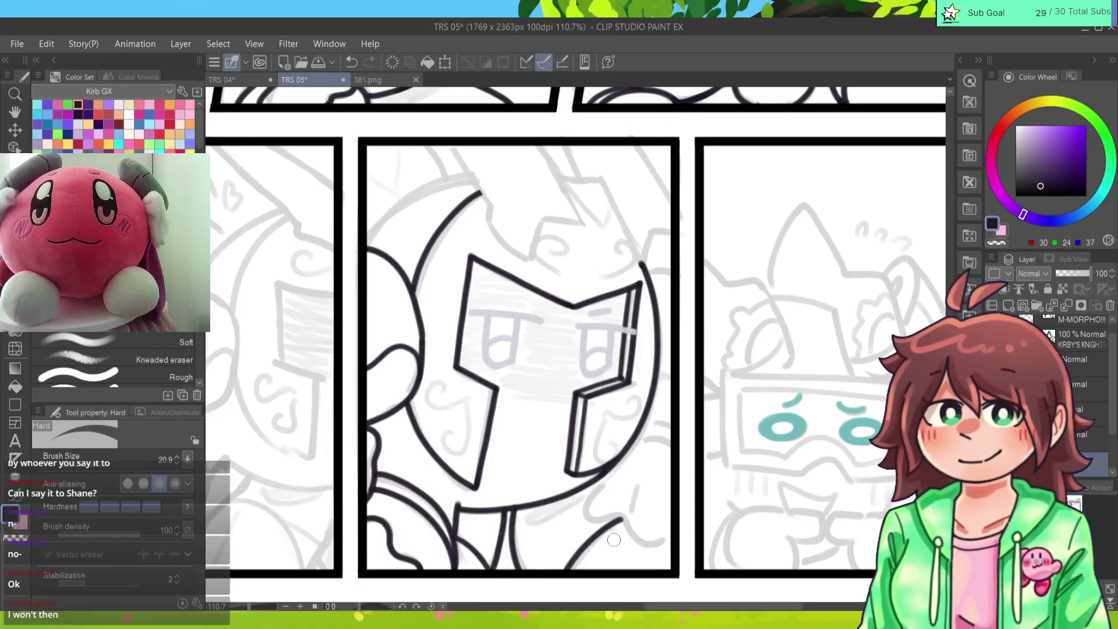
Step: Ink the frilled shape in the panel's lower-right corner and the short curves joining the helmet's side to the right border
key(p)
mouse_move(595, 487)
mouse_down()
mouse_move(584, 507)
mouse_move(676, 545)
mouse_up()
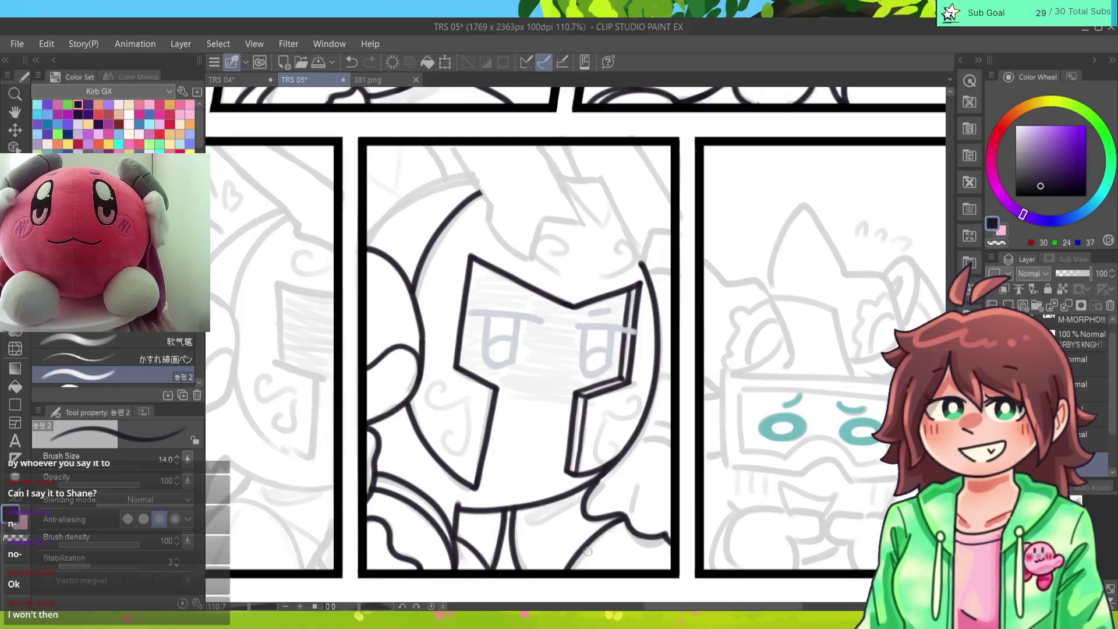
mouse_move(634, 438)
mouse_down()
mouse_move(676, 445)
mouse_move(685, 419)
mouse_up()
key(ctrl+z)
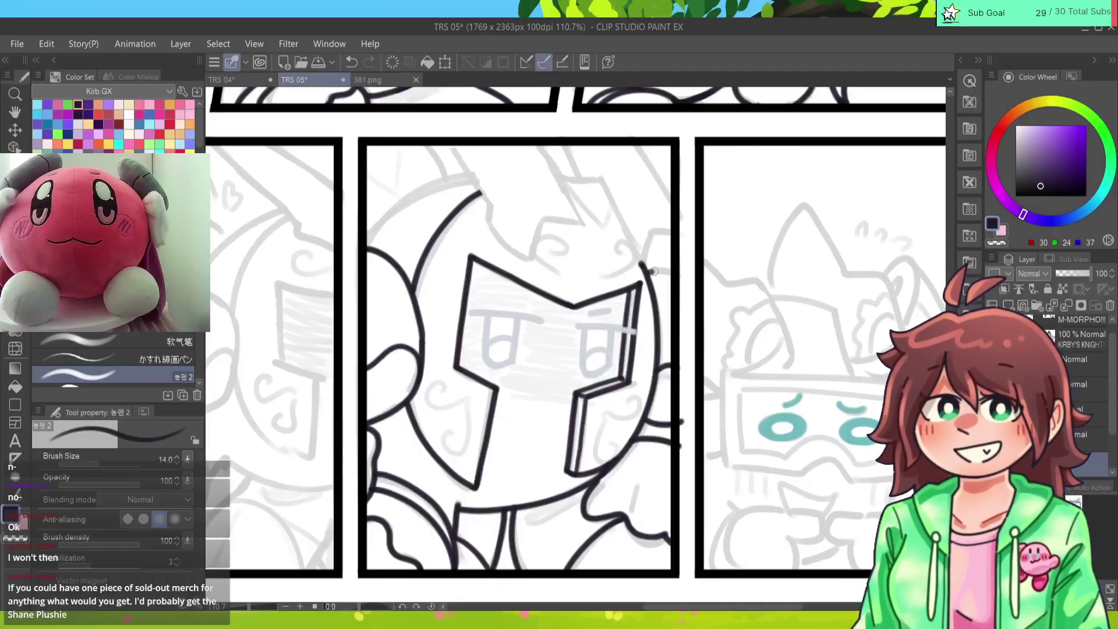
Step: Ink the small rounded shape beside the helmet's upper right and the diagonal lines running down from the panel's upper edge
mouse_move(653, 270)
mouse_down()
mouse_move(642, 258)
mouse_move(673, 201)
mouse_move(644, 134)
mouse_move(678, 213)
mouse_up()
key(ctrl+z)
drag(563, 143, 577, 170)
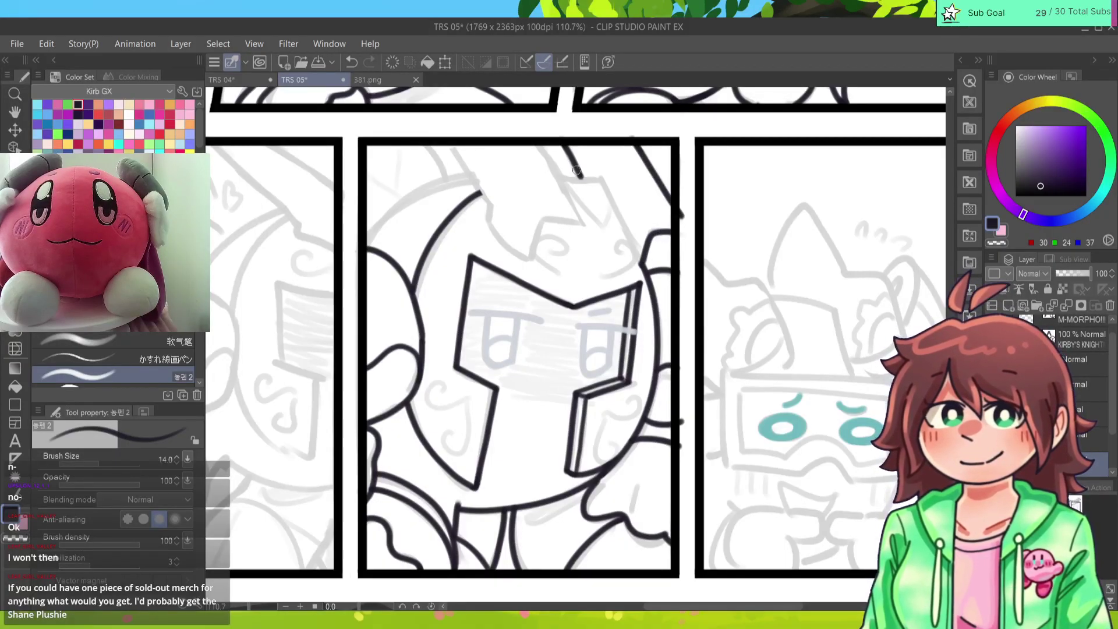
Step: Ink the large horn with its jagged base above the visor, erasing and redrawing its right edge to meet the upper border
mouse_move(530, 256)
mouse_down()
mouse_move(575, 220)
mouse_move(539, 137)
mouse_move(581, 219)
mouse_move(540, 138)
mouse_up()
key(ctrl+z)
key(ctrl+z)
mouse_move(530, 255)
mouse_down()
mouse_move(485, 214)
mouse_move(452, 140)
mouse_up()
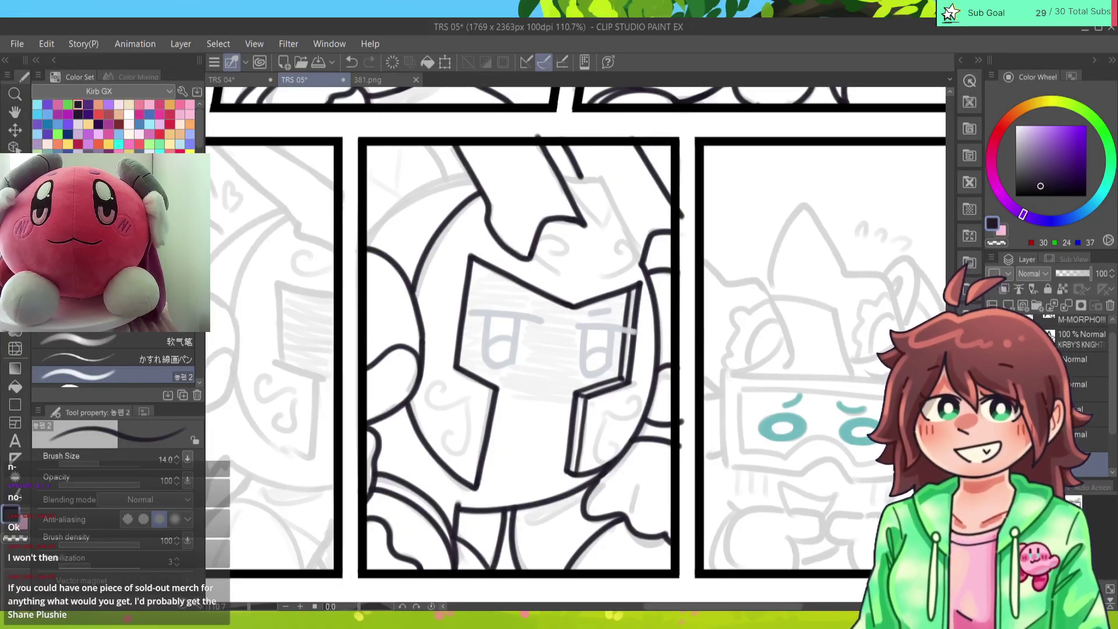
key(e)
mouse_move(537, 139)
mouse_down()
mouse_move(574, 209)
mouse_move(599, 226)
mouse_up()
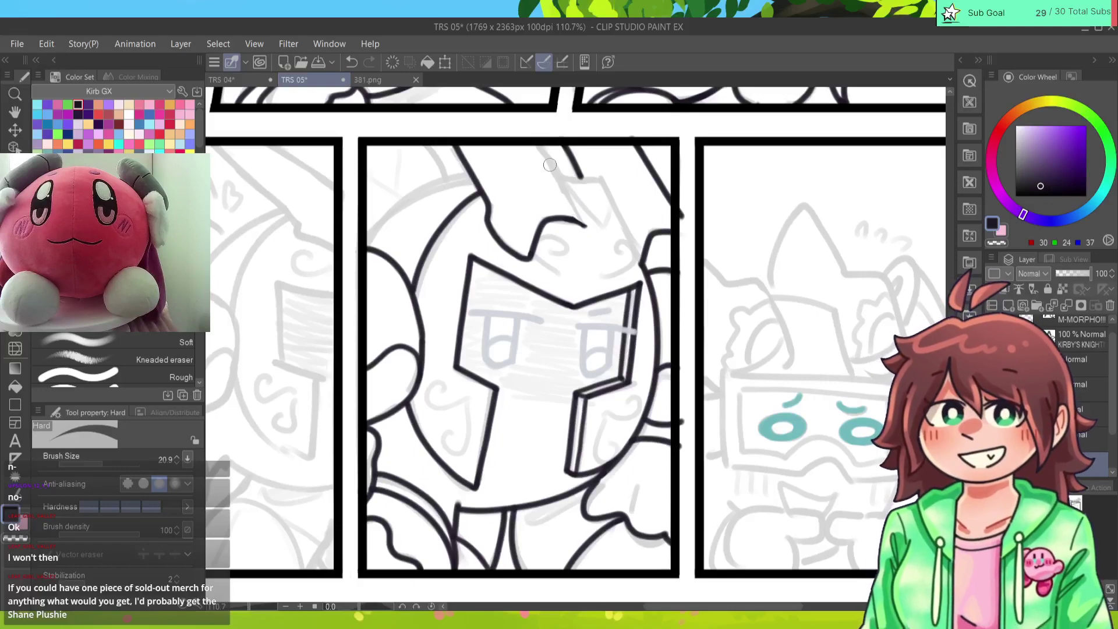
key(p)
drag(542, 142, 585, 226)
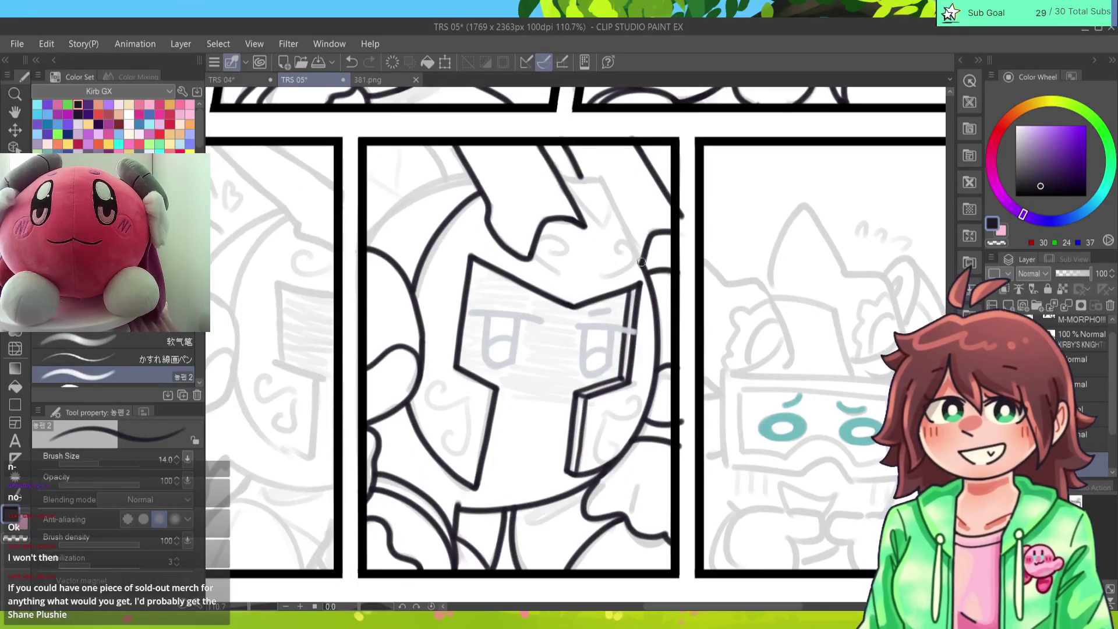
Step: Ink the pointed crest outline to the right of the horn, joining it to the helmet's right side
mouse_move(641, 263)
mouse_down()
mouse_move(597, 175)
mouse_move(561, 178)
mouse_move(598, 238)
mouse_up()
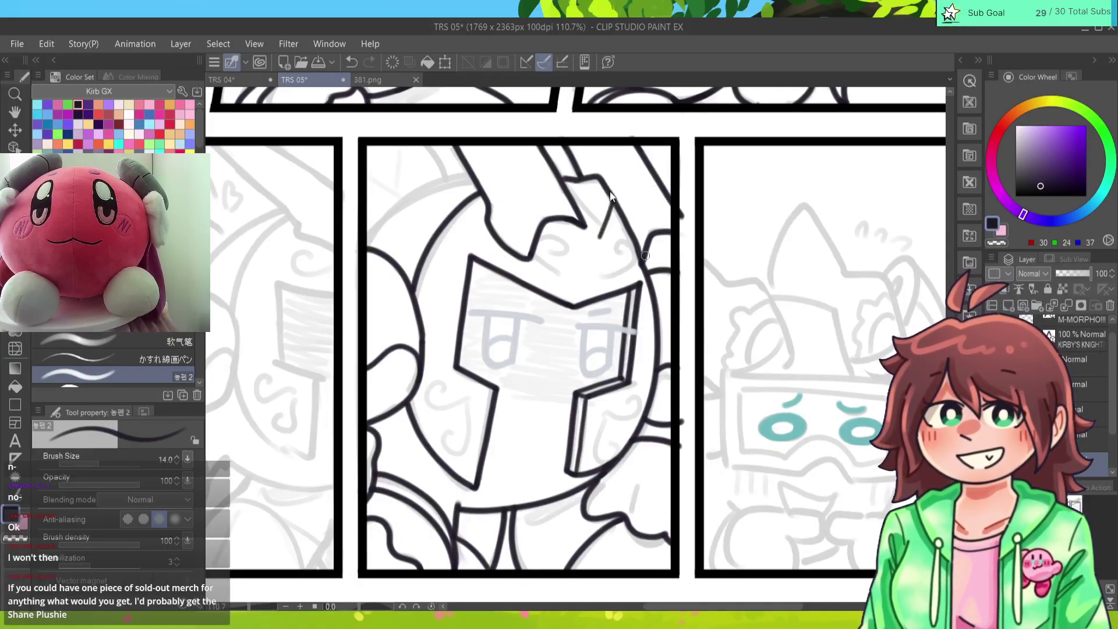
key(ctrl+z)
key(ctrl+z)
key(ctrl+z)
click(369, 62)
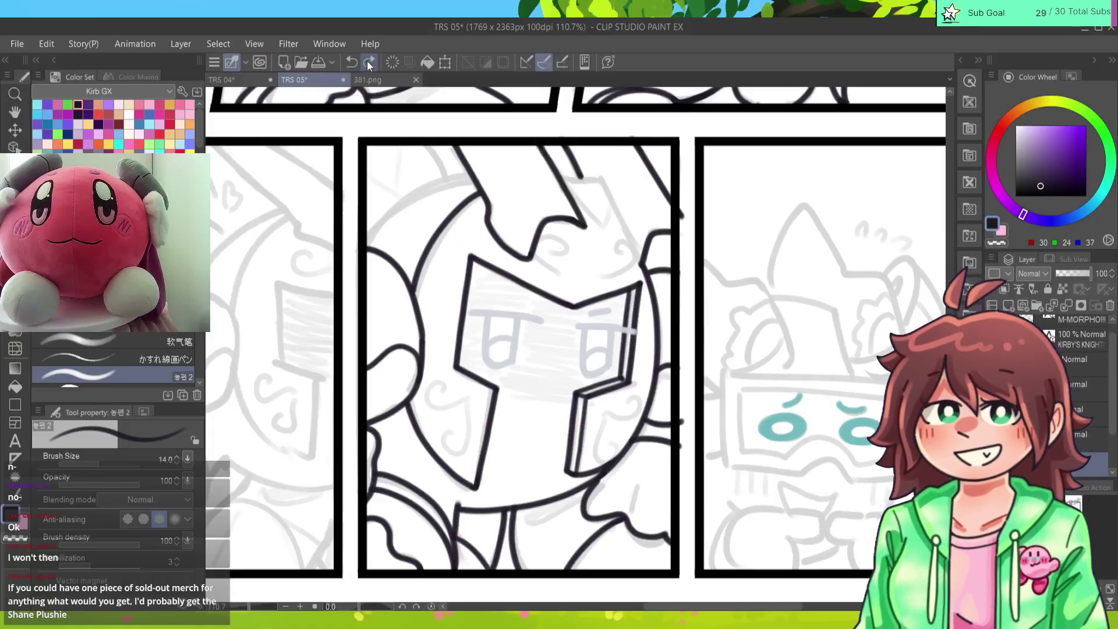
drag(601, 179, 641, 262)
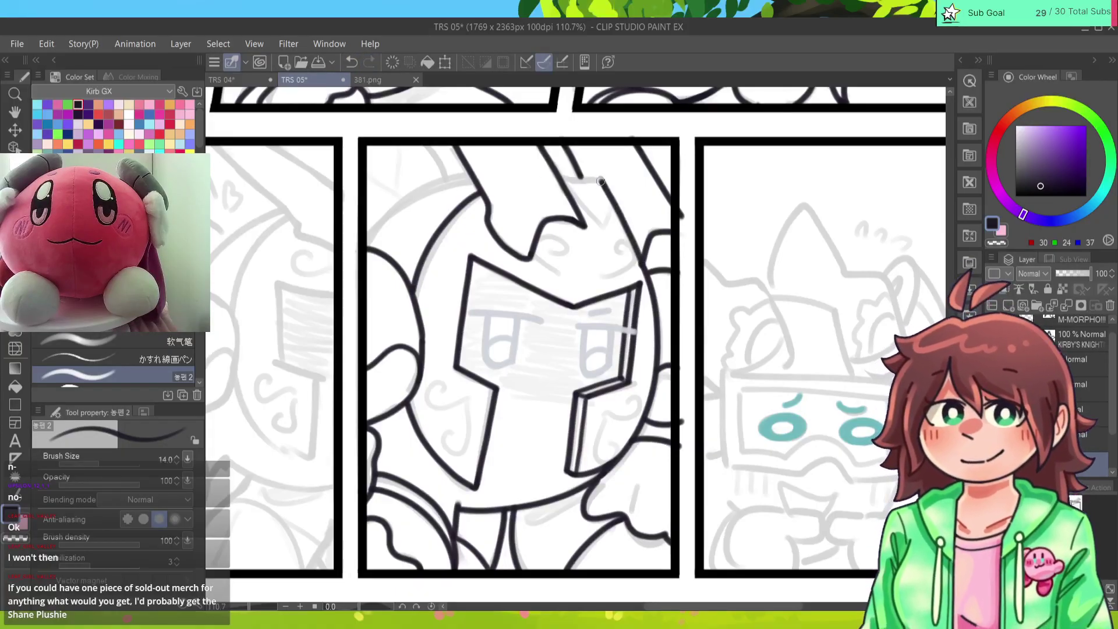
drag(601, 181, 561, 184)
key(ctrl+z)
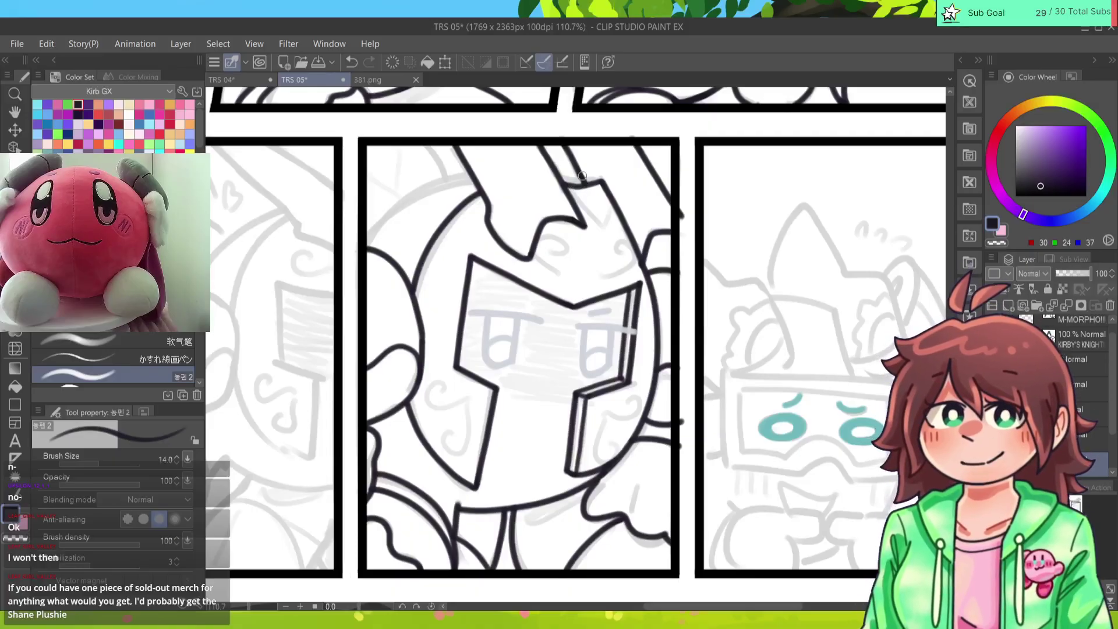
key(ctrl+z)
key(ctrl+y)
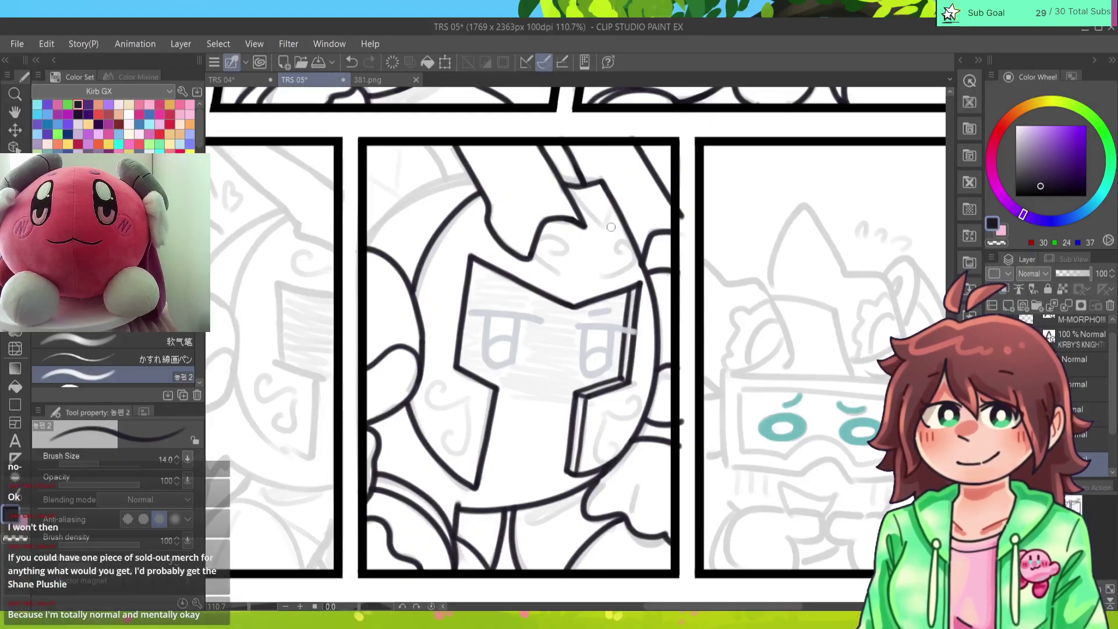
Step: Ink the small V-shaped notch inside the crest, beside the horn's base
drag(572, 192, 606, 228)
key(ctrl+z)
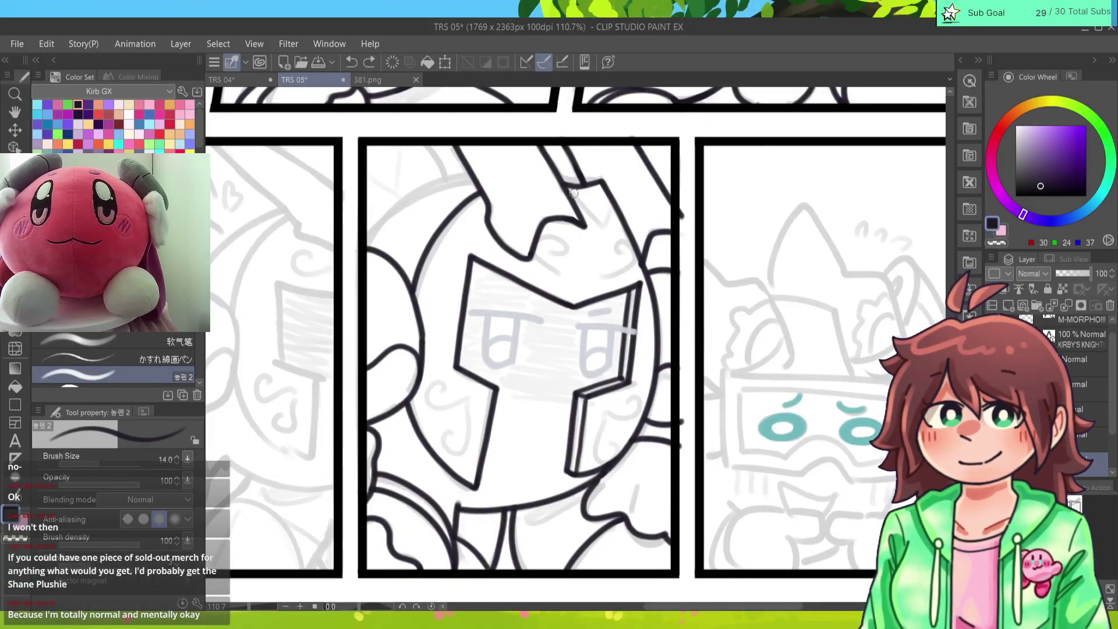
drag(568, 190, 600, 229)
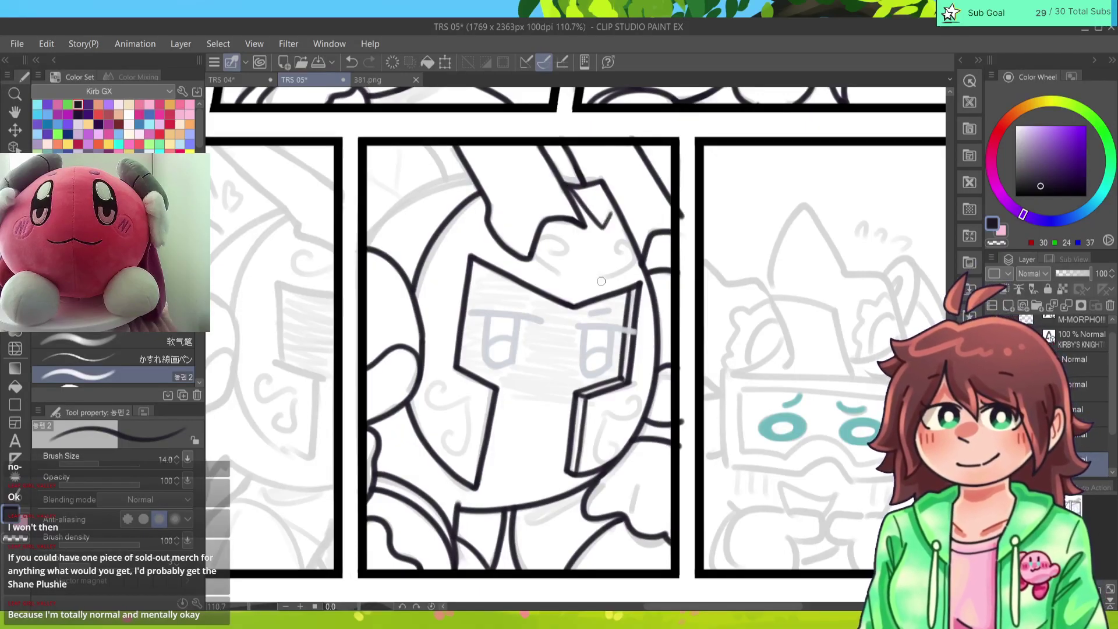
Step: Ink the two swirl ornaments on the helmet's forehead, above the visor
mouse_move(602, 281)
mouse_down()
mouse_move(638, 264)
mouse_move(616, 250)
mouse_move(626, 252)
mouse_up()
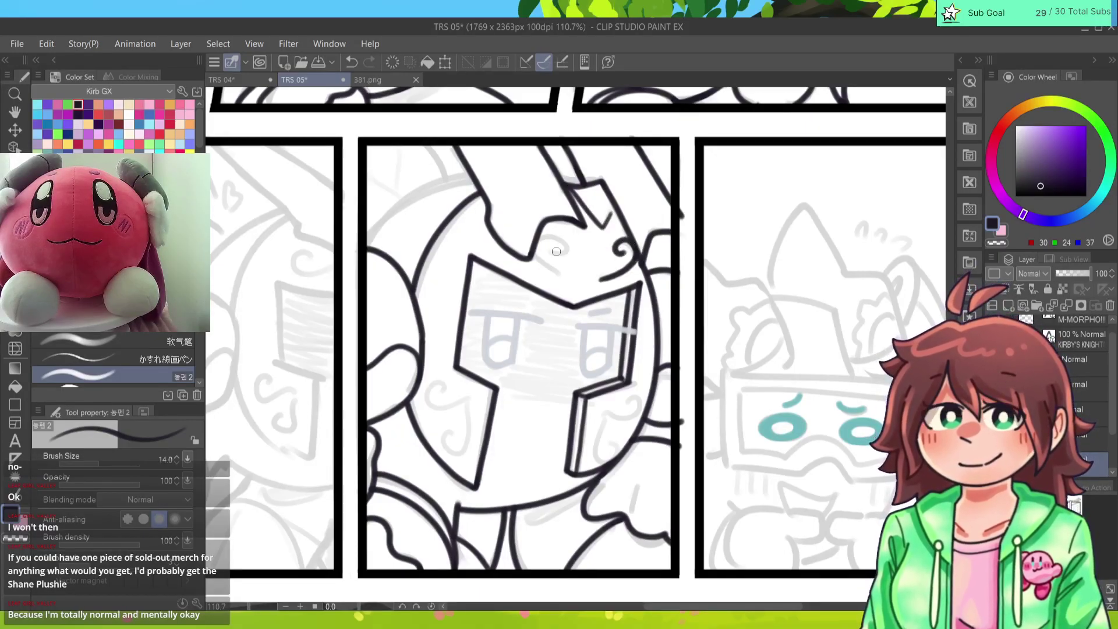
mouse_move(563, 272)
mouse_down()
mouse_move(537, 257)
mouse_move(546, 262)
mouse_move(561, 236)
mouse_move(548, 249)
mouse_move(551, 232)
mouse_move(551, 250)
mouse_up()
key(ctrl+z)
key(ctrl+z)
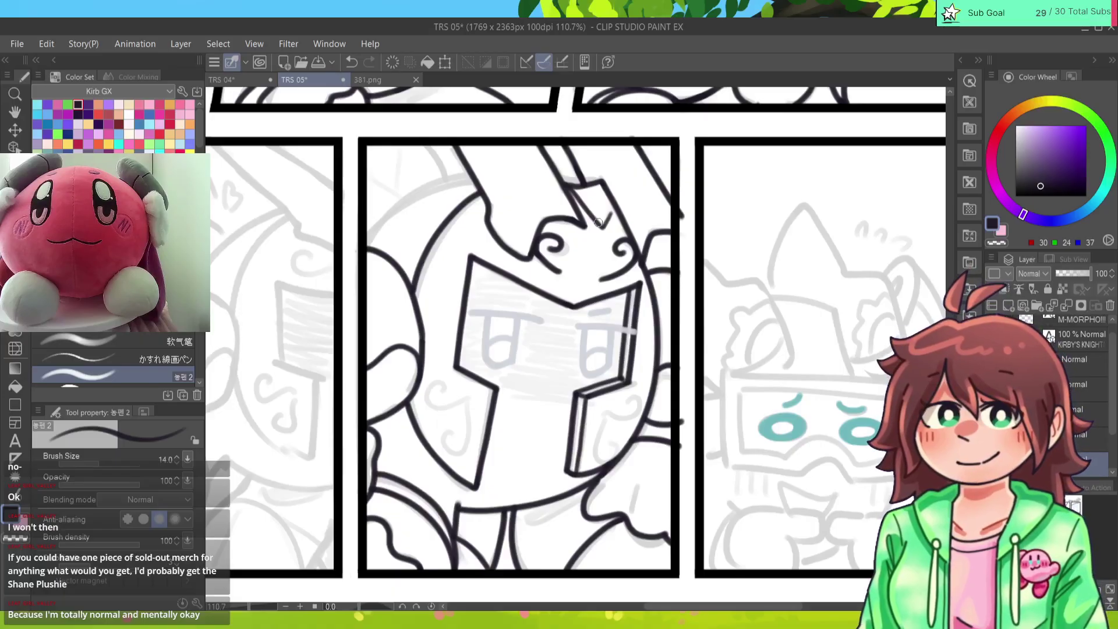
Step: Ink the swirl ornaments on the helmet's left and right cheek plates, beside the lower part of the visor opening
key(e)
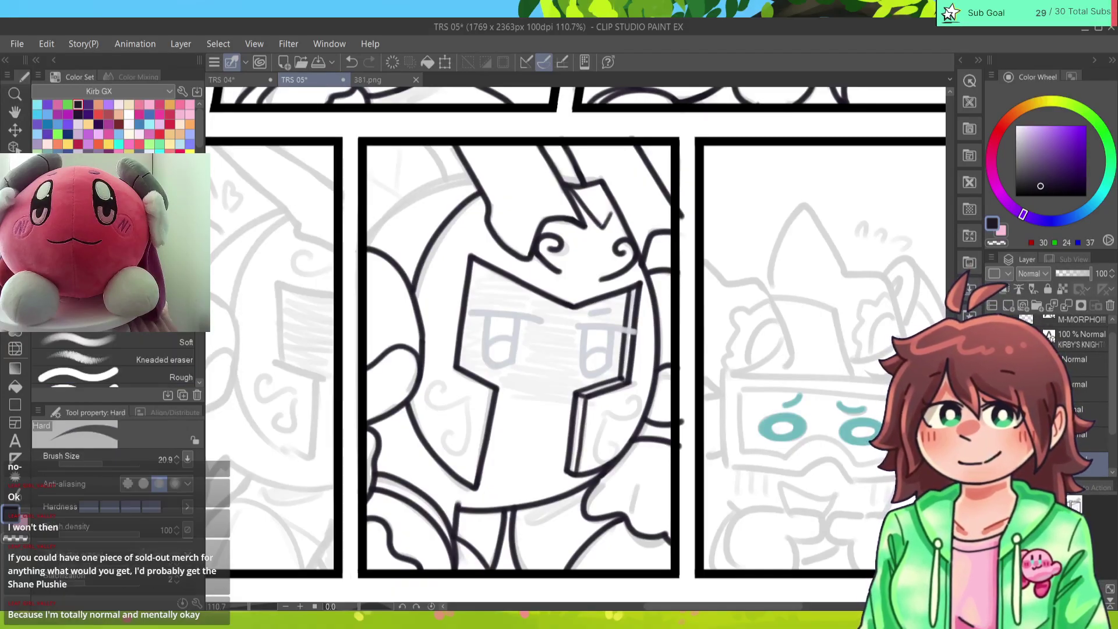
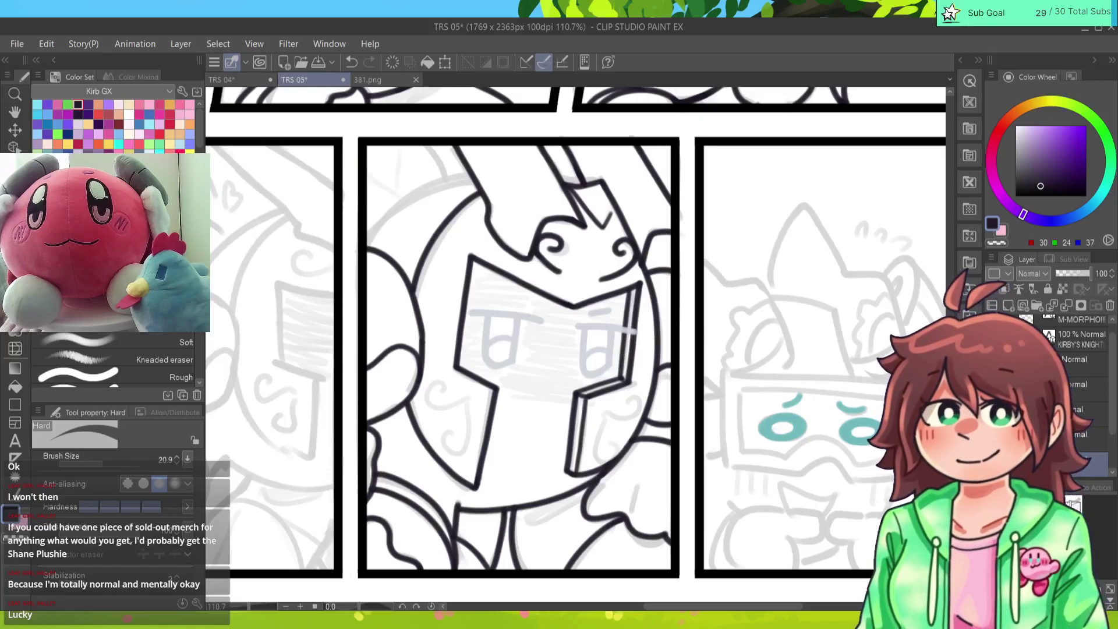
key(p)
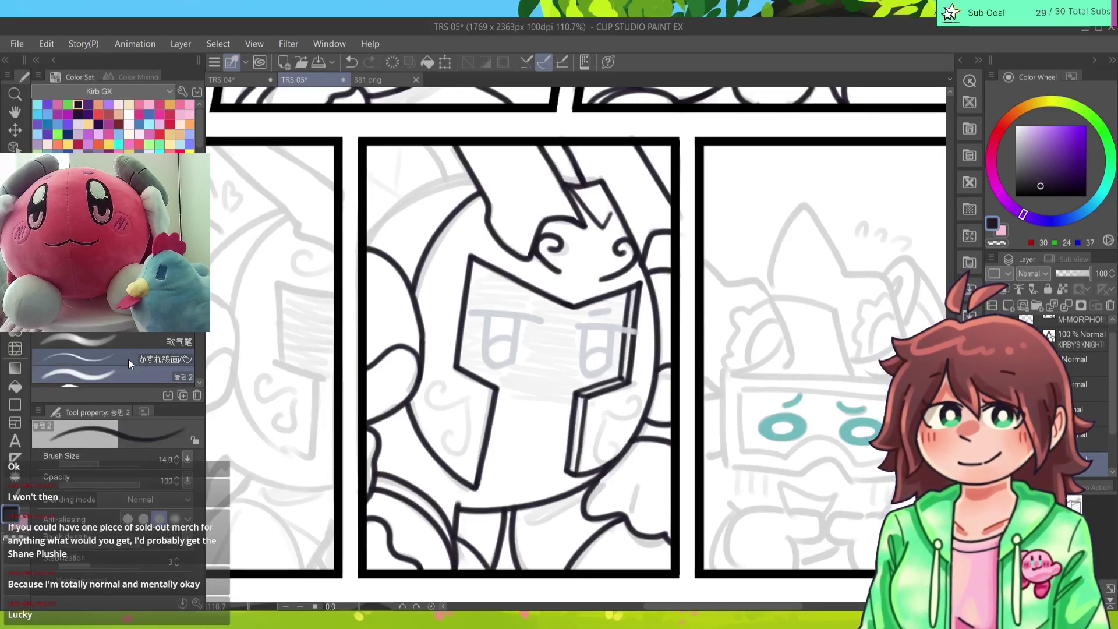
mouse_move(467, 399)
mouse_down()
mouse_move(436, 391)
mouse_move(462, 454)
mouse_move(449, 436)
mouse_move(470, 408)
mouse_move(448, 437)
mouse_move(464, 450)
mouse_move(453, 436)
mouse_up()
key(ctrl+z)
key(ctrl+z)
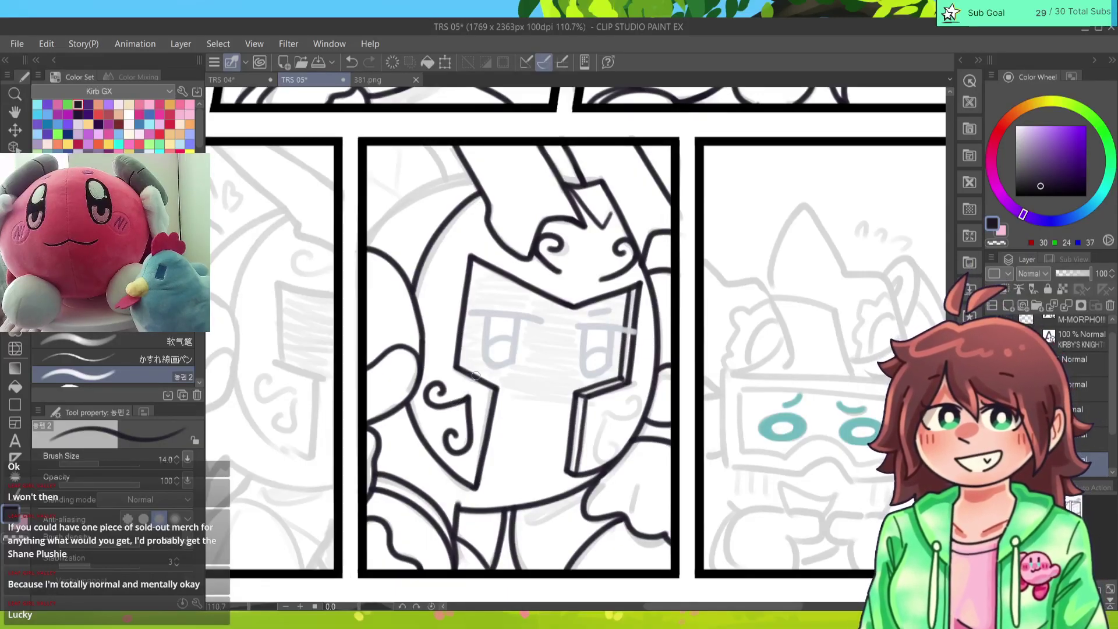
mouse_move(604, 418)
mouse_down()
mouse_move(643, 409)
mouse_move(646, 398)
mouse_move(595, 449)
mouse_move(611, 463)
mouse_move(611, 442)
mouse_move(622, 454)
mouse_up()
key(ctrl+z)
key(ctrl+z)
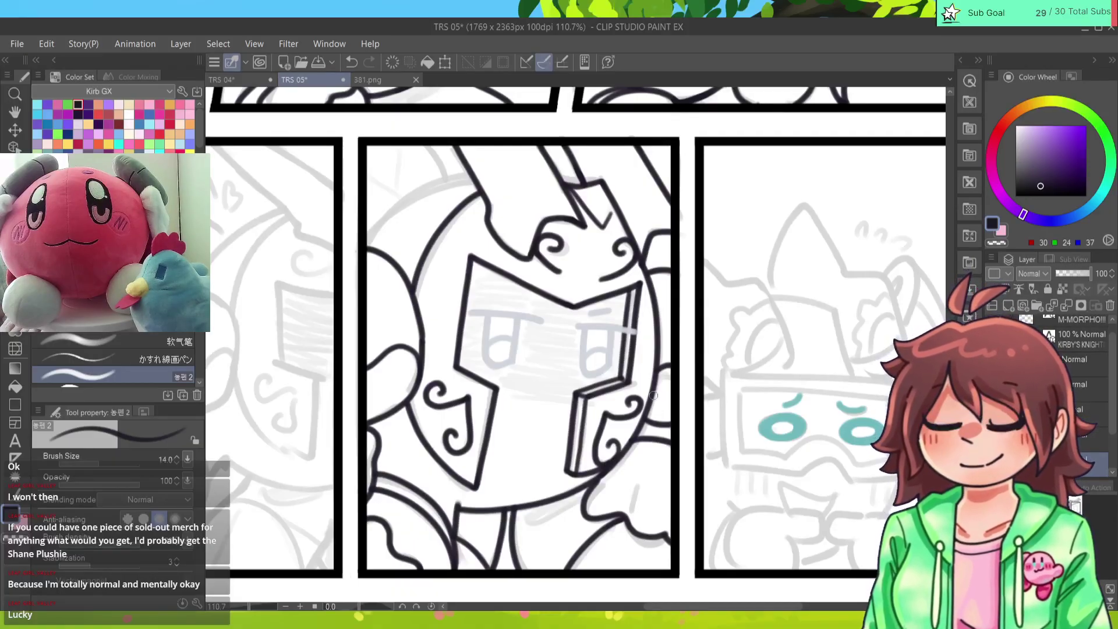
Step: Ink the curved shape behind the helmet's upper left and a short fold line in the ruffle at the lower right
mouse_move(369, 250)
mouse_down()
mouse_move(371, 231)
mouse_move(473, 175)
mouse_up()
key(ctrl+z)
mouse_move(367, 247)
mouse_down()
mouse_move(472, 175)
mouse_move(427, 145)
mouse_move(443, 149)
mouse_up()
key(ctrl+z)
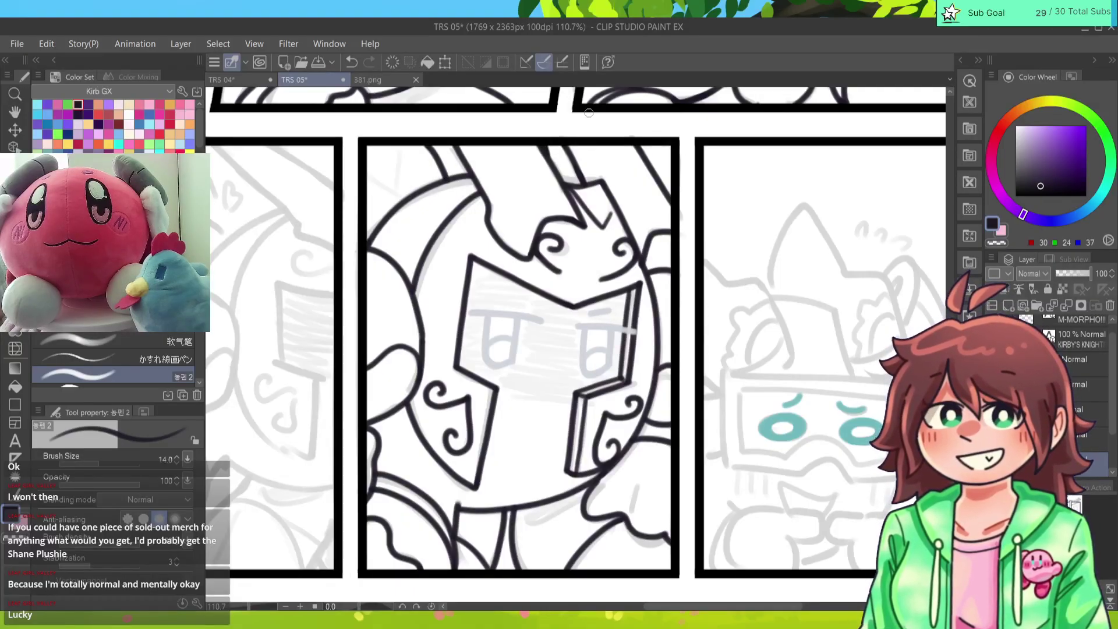
drag(639, 485, 630, 513)
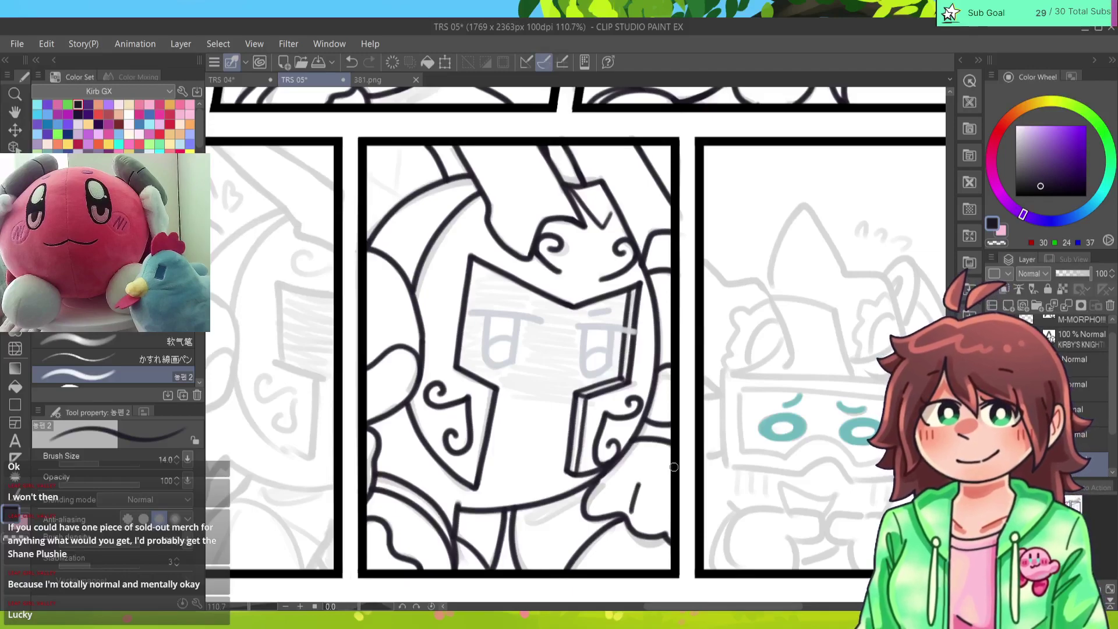
Step: Ink the top and right edges of the rectangular visor frame on the character in the right-hand comic panel
drag(582, 349, 324, 332)
scroll(495, 344, up, 2)
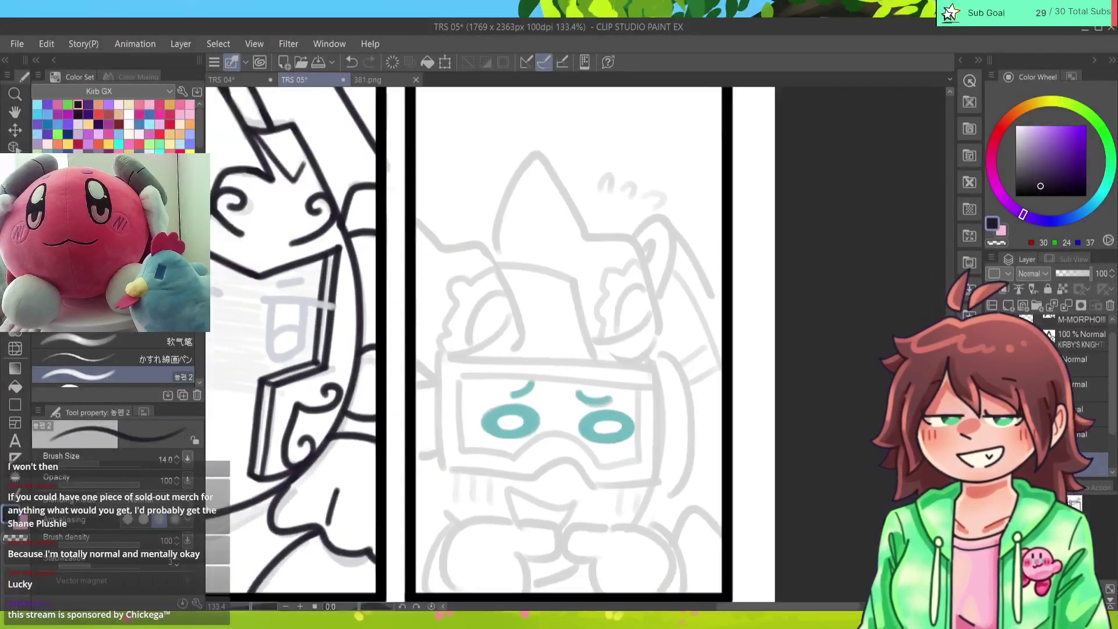
mouse_move(653, 349)
mouse_down()
mouse_move(656, 447)
mouse_move(607, 335)
mouse_move(441, 331)
mouse_up()
key(ctrl+z)
mouse_move(659, 342)
mouse_down()
mouse_move(440, 332)
mouse_move(663, 344)
mouse_up()
key(ctrl+z)
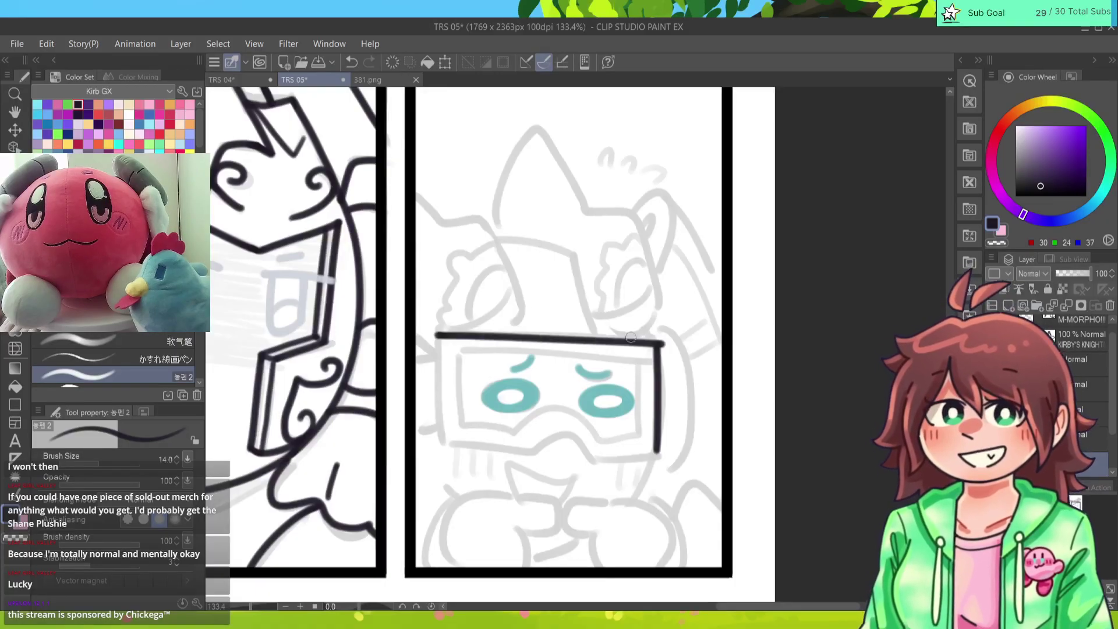
Step: Ink the visor frame's left edge and its bottom edge with the small arch in the middle, redrawing the left side as needed
drag(437, 335, 443, 437)
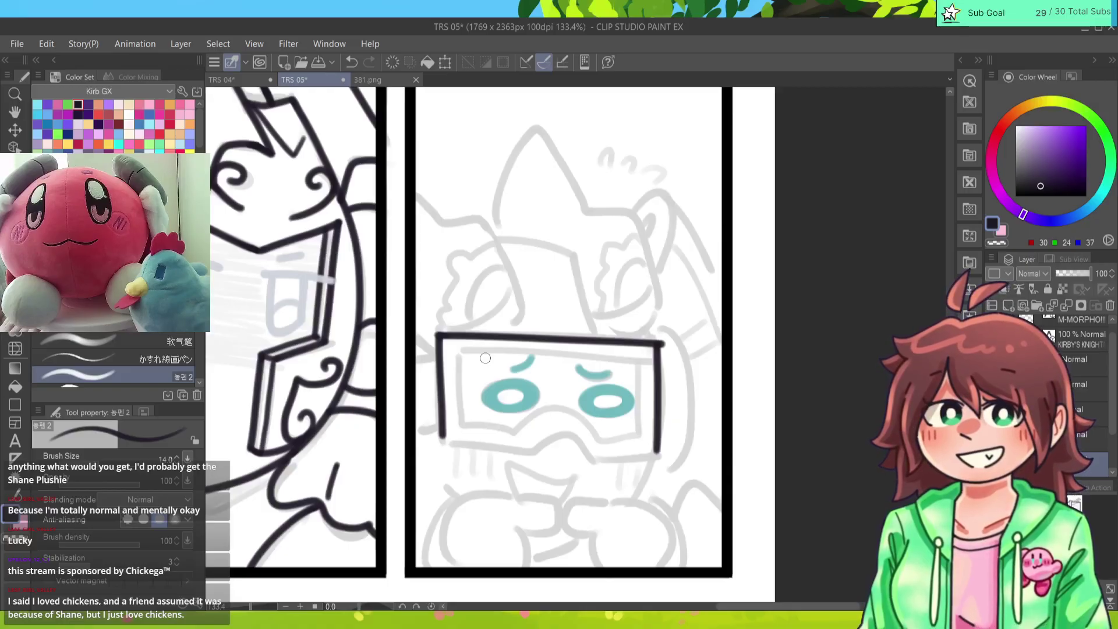
key(e)
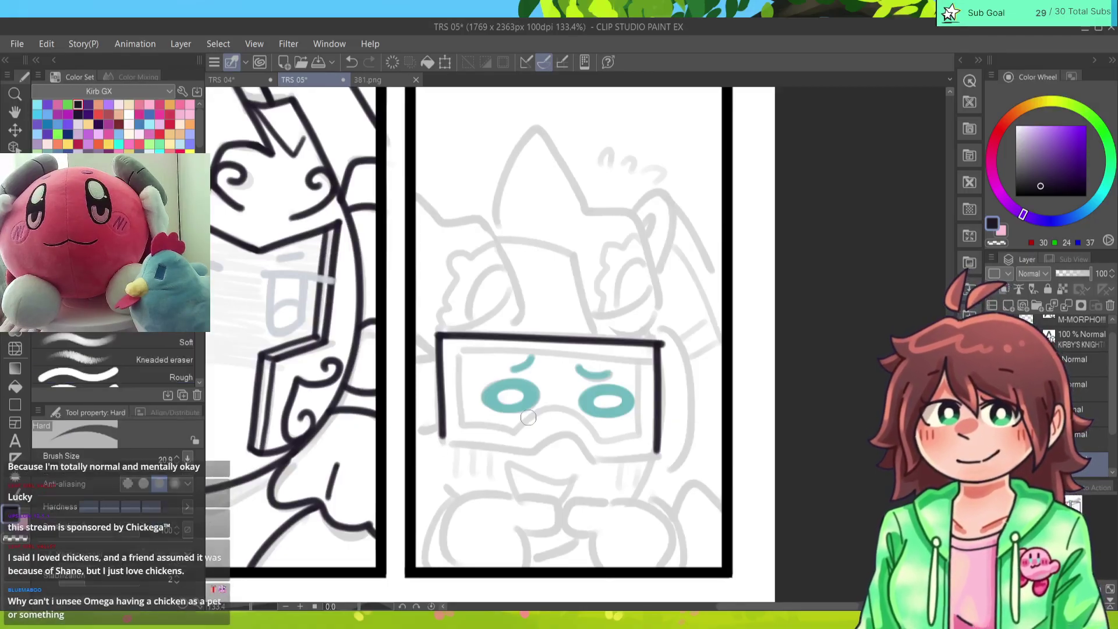
key(ctrl+z)
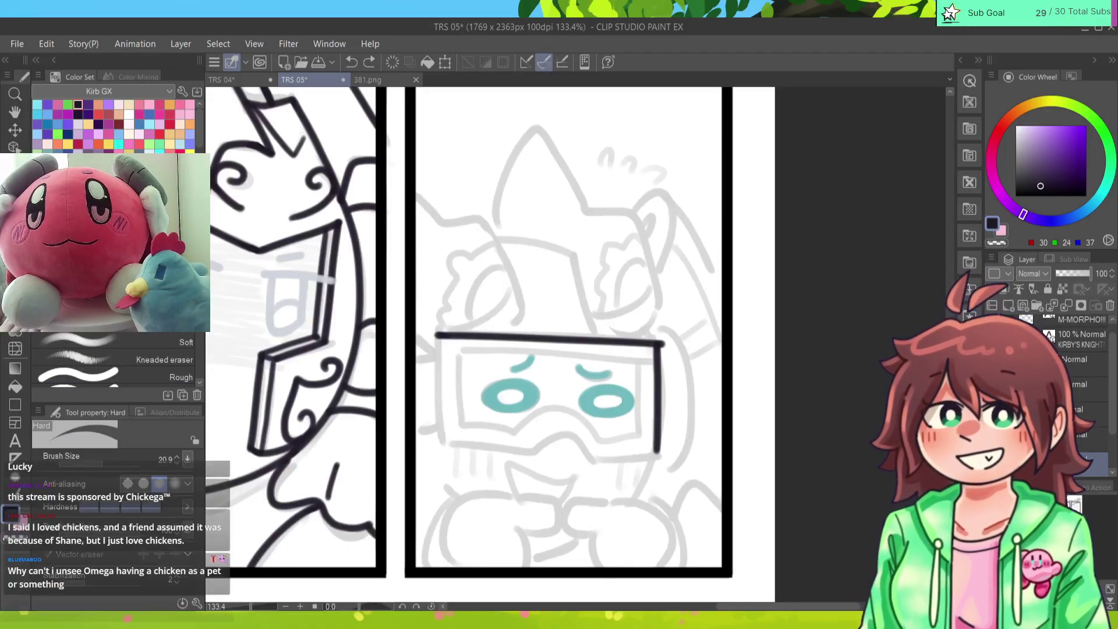
key(p)
drag(436, 335, 441, 434)
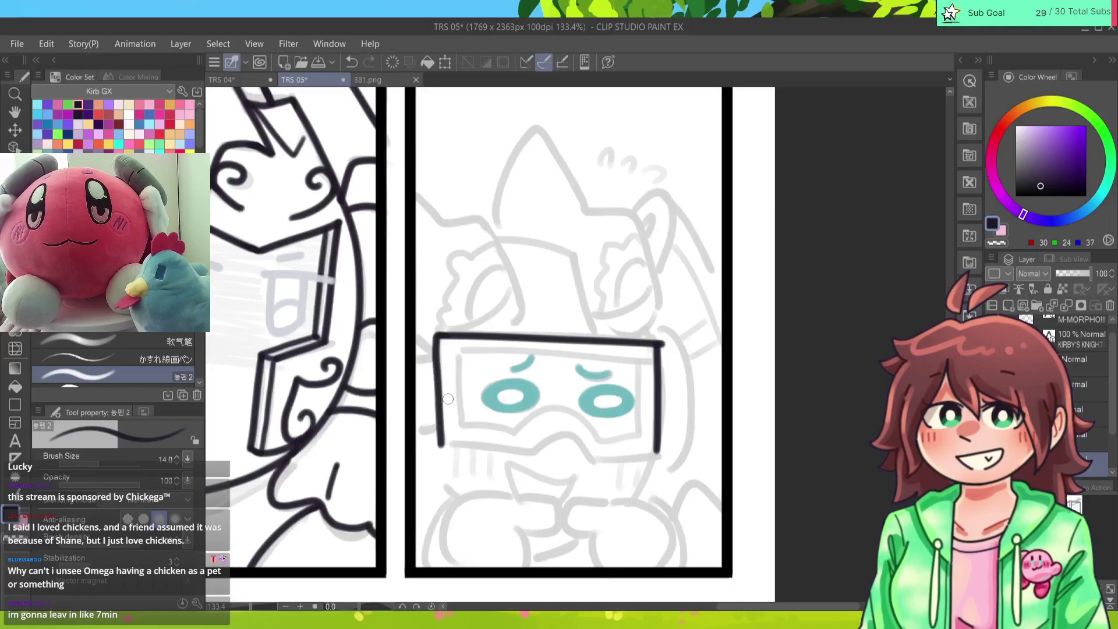
key(ctrl+z)
drag(438, 334, 441, 434)
key(ctrl+z)
mouse_move(440, 336)
mouse_down()
mouse_move(439, 448)
mouse_move(533, 448)
mouse_move(565, 436)
mouse_move(585, 454)
mouse_move(655, 452)
mouse_up()
key(ctrl+z)
drag(579, 453, 660, 453)
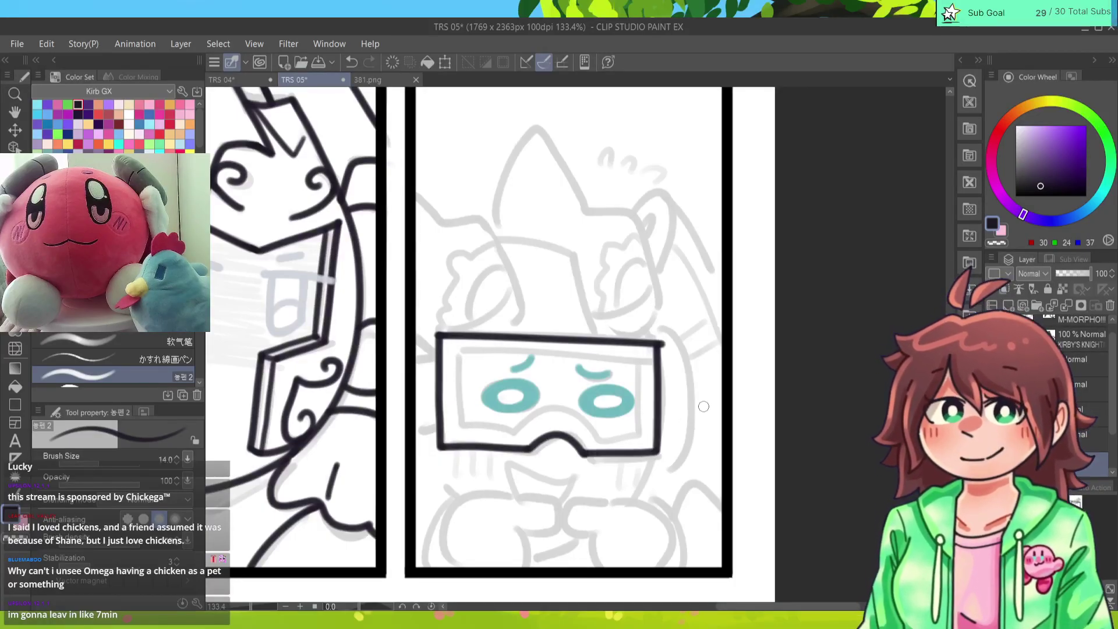
Step: Ink the right edge of the visor's inner outline, parallel to the outer frame
drag(641, 357, 638, 433)
key(ctrl+z)
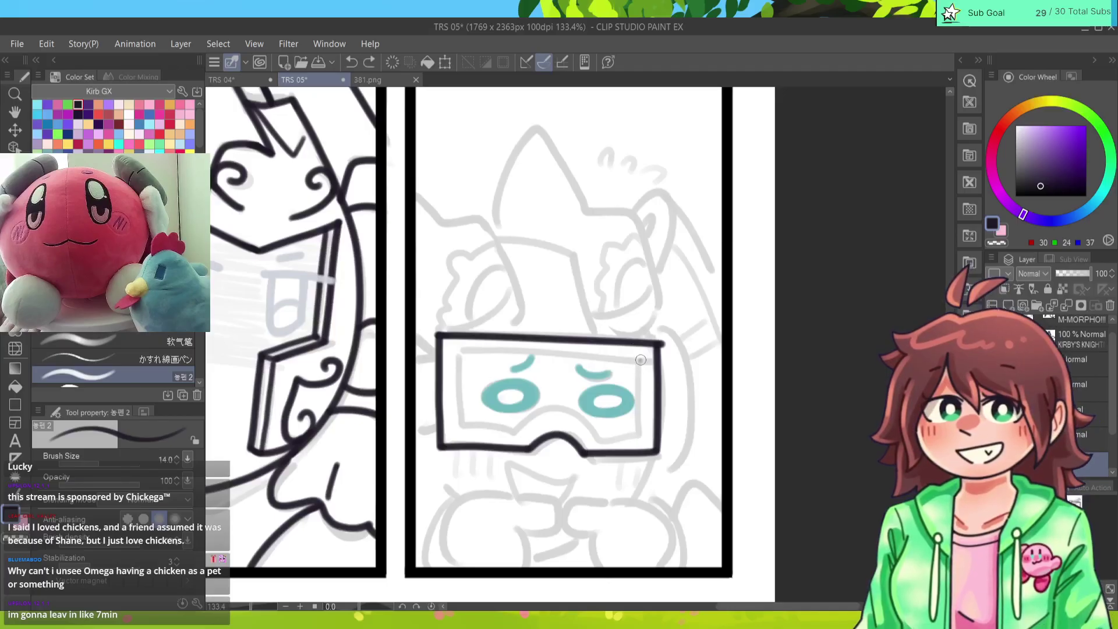
drag(640, 355, 638, 440)
key(ctrl+z)
drag(639, 360, 638, 436)
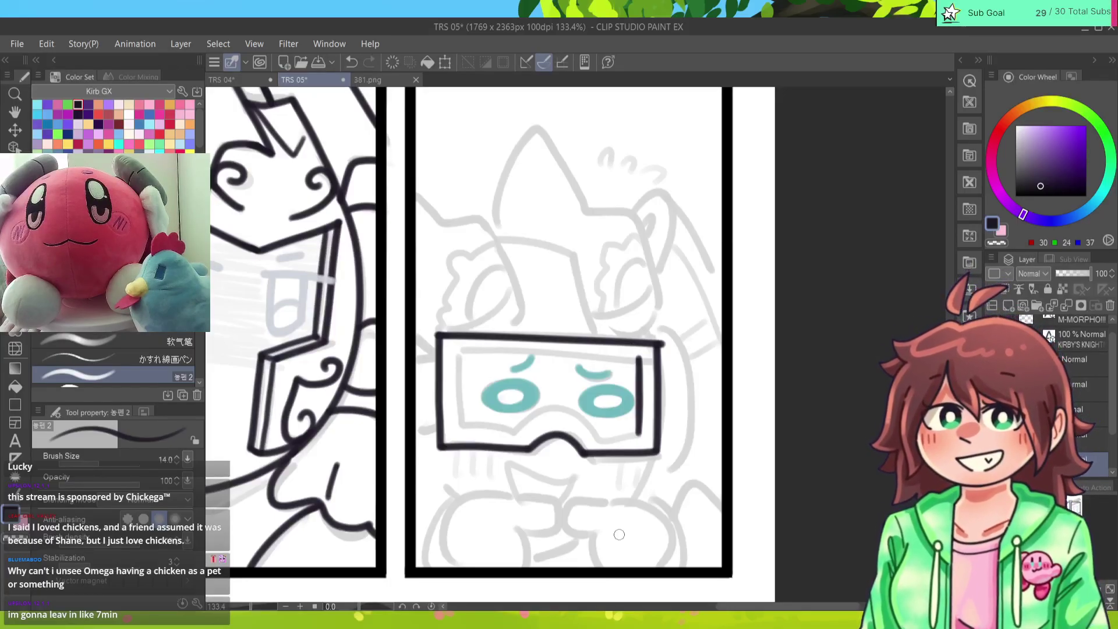
Step: Ink the top and left edges of the visor's inner outline, around the teal eyes
drag(460, 353, 634, 355)
key(ctrl+z)
drag(462, 355, 643, 355)
key(ctrl+z)
key(ctrl+z)
drag(455, 353, 643, 356)
key(ctrl+z)
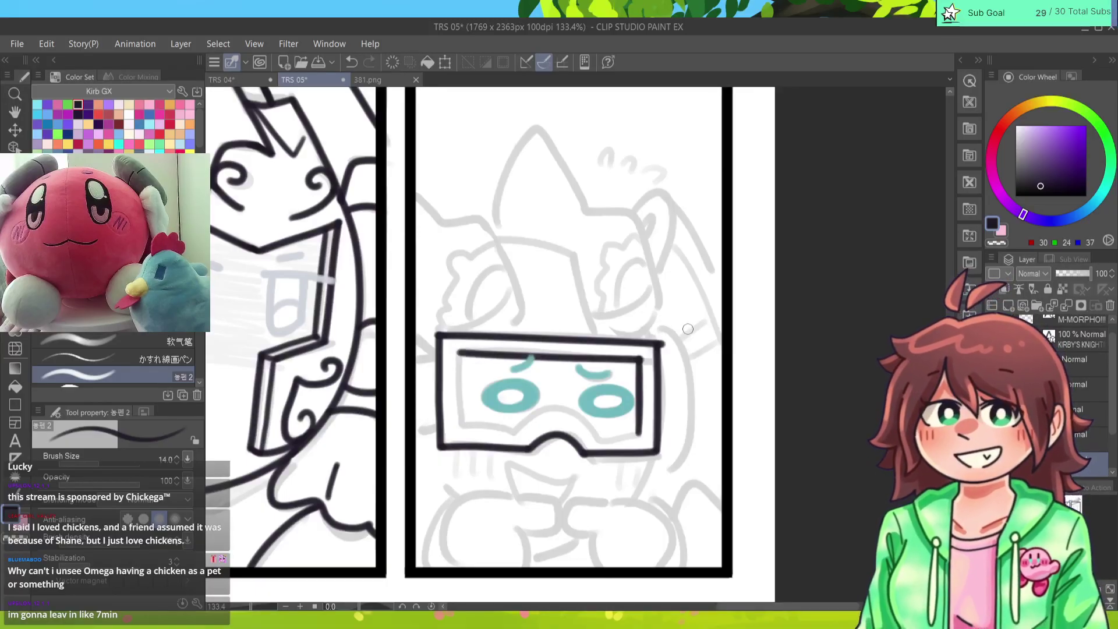
drag(461, 352, 460, 428)
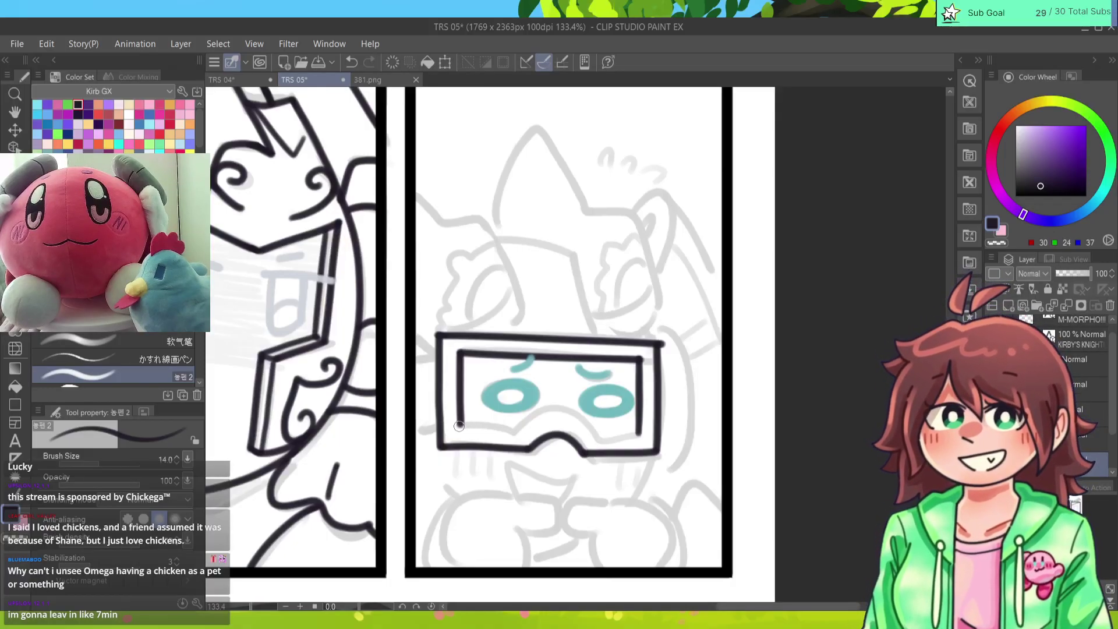
Step: Ink the bottom edge of the visor's inner outline, arching it over the nose notch and joining the right edge
mouse_move(458, 427)
mouse_down()
mouse_move(578, 419)
mouse_move(598, 427)
mouse_move(533, 418)
mouse_move(597, 441)
mouse_up()
key(ctrl+z)
key(ctrl+z)
key(ctrl+z)
drag(523, 426, 609, 436)
key(ctrl+z)
key(ctrl+z)
mouse_move(518, 428)
mouse_down()
mouse_move(609, 436)
mouse_move(528, 421)
mouse_move(597, 437)
mouse_up()
key(ctrl+z)
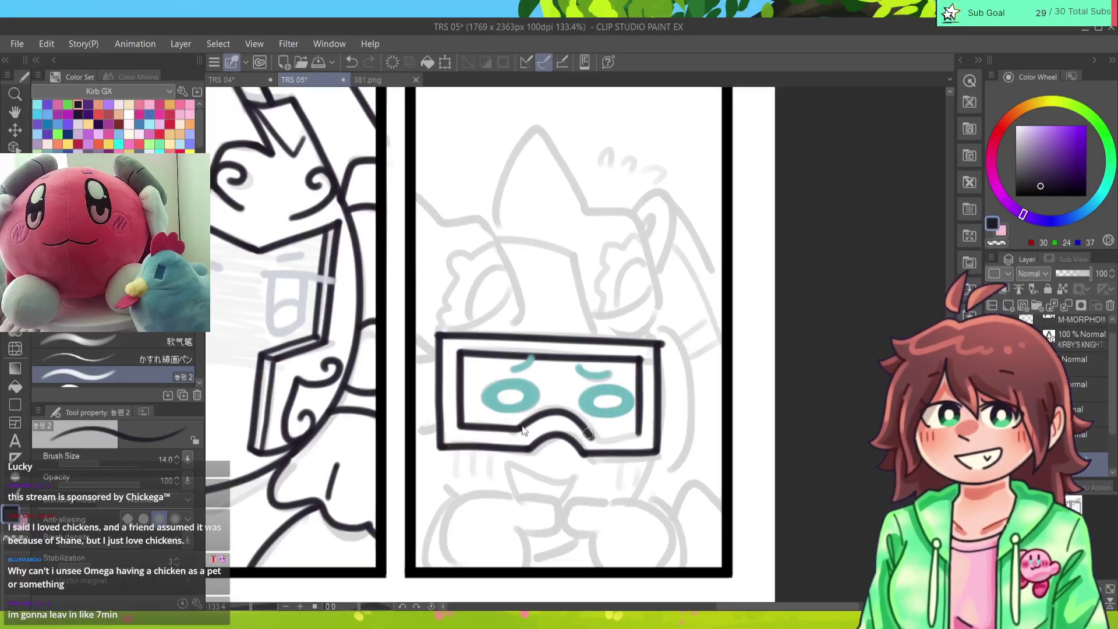
key(ctrl+z)
mouse_move(516, 428)
mouse_down()
mouse_move(567, 412)
mouse_move(641, 434)
mouse_up()
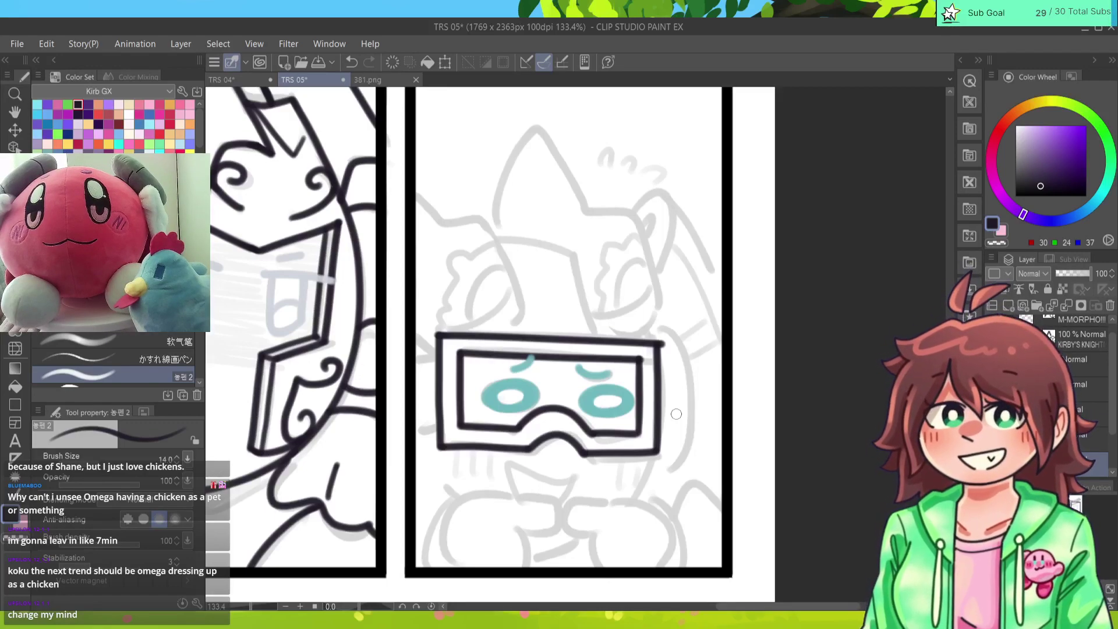
Step: Ink the short curved face contour from the visor's lower right corner down to the hand, redrawing it until it follows the sketch
drag(654, 452, 630, 504)
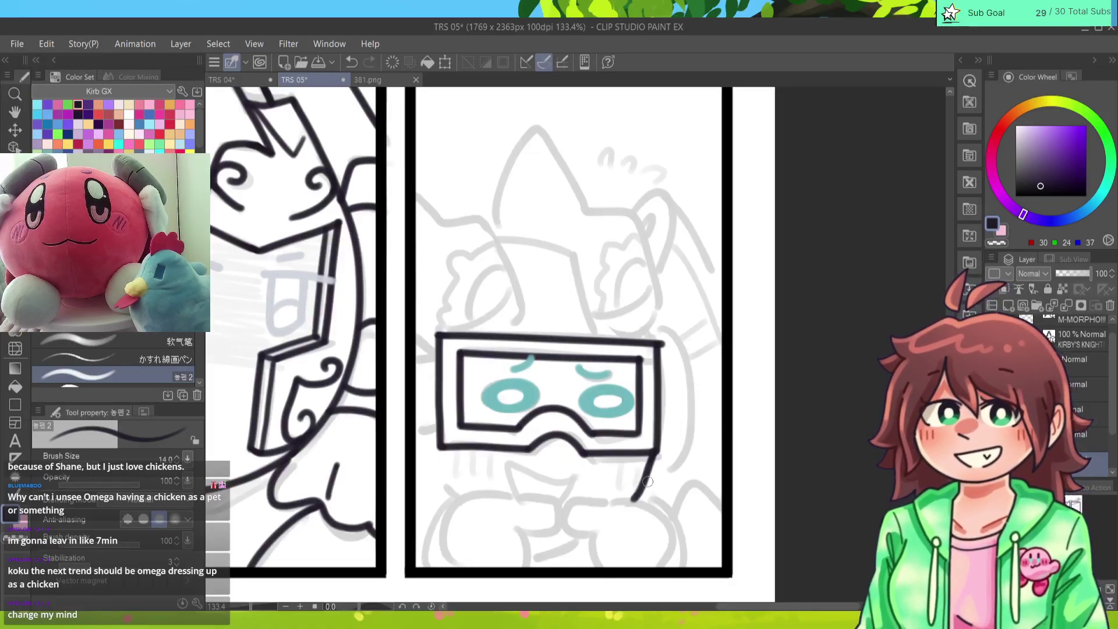
key(ctrl+z)
drag(655, 450, 631, 502)
key(ctrl+z)
drag(653, 461, 633, 500)
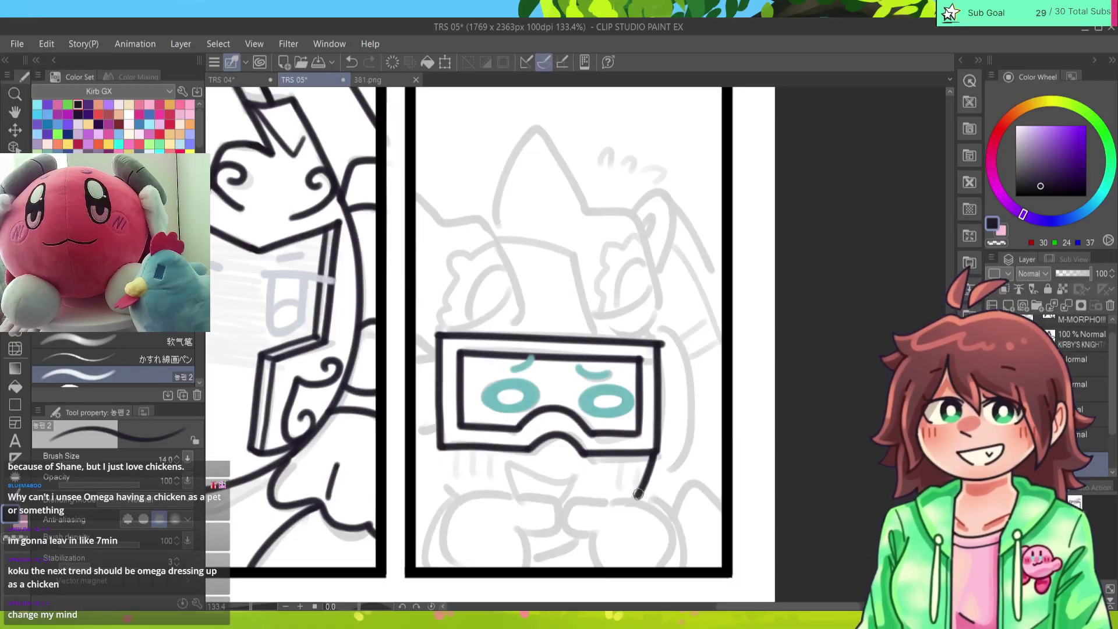
key(ctrl+z)
drag(654, 455, 629, 505)
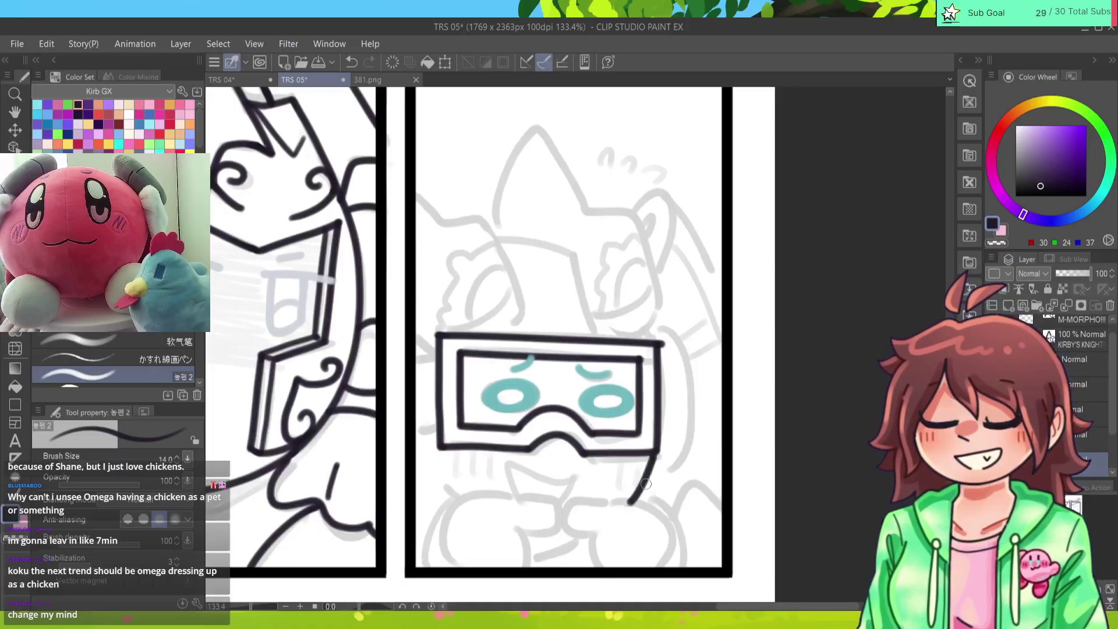
key(ctrl+z)
drag(653, 453, 631, 500)
key(ctrl+z)
drag(653, 454, 629, 503)
key(ctrl+z)
drag(654, 452, 629, 502)
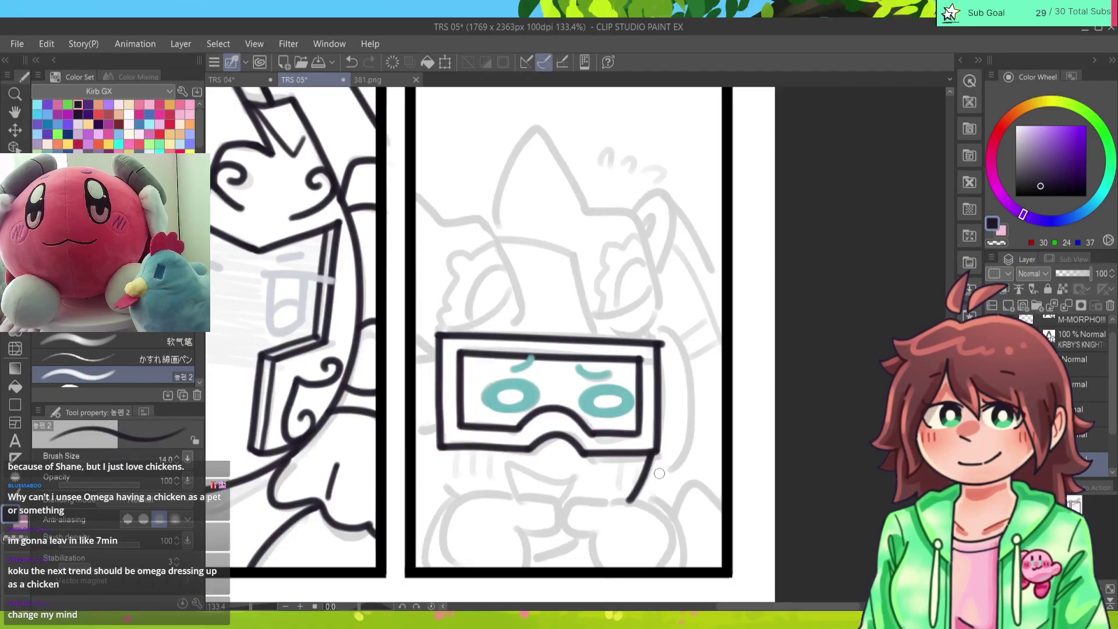
key(ctrl+z)
drag(654, 452, 629, 504)
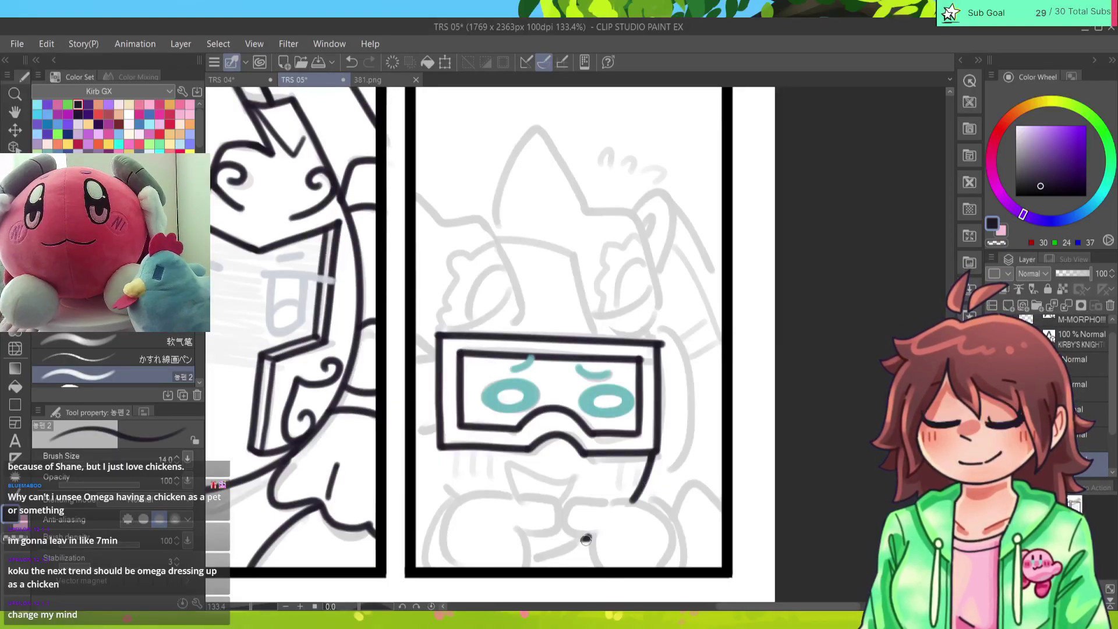
Step: Ink the short curved line below the mouth between the hands and the thumb side of the character's right-hand mitten
drag(586, 539, 528, 565)
key(ctrl+z)
drag(584, 539, 528, 562)
key(ctrl+z)
key(ctrl+z)
drag(589, 539, 531, 562)
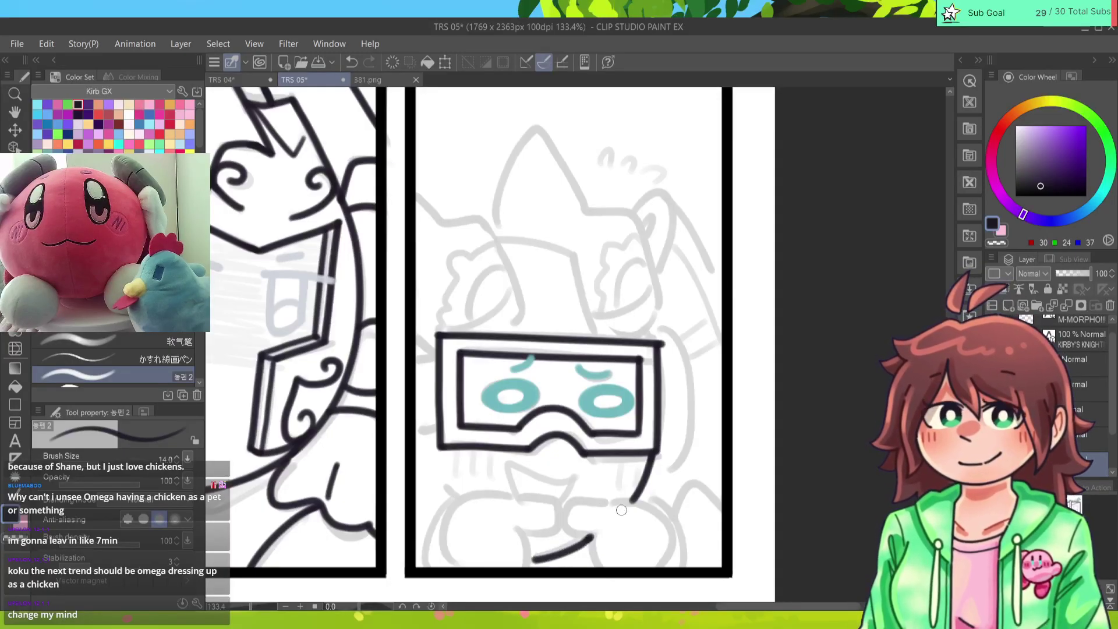
mouse_move(608, 503)
mouse_down()
mouse_move(577, 503)
mouse_move(604, 569)
mouse_up()
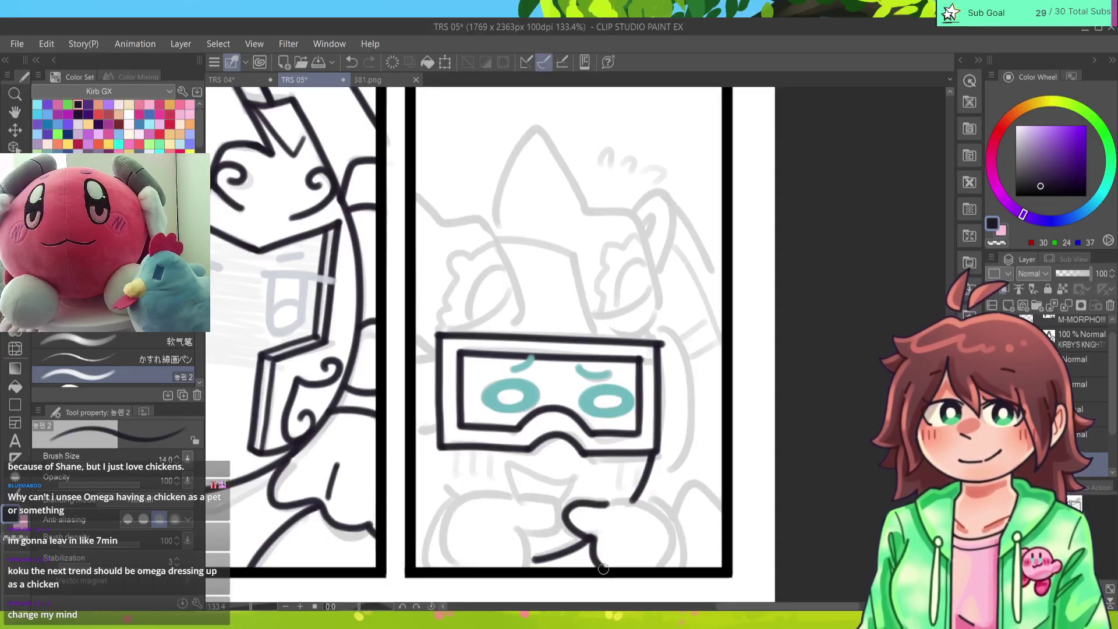
Step: Ink the rounded outer contour of the mitten on the right, from its top edge down to the panel border
mouse_move(610, 503)
mouse_down()
mouse_move(667, 535)
mouse_move(658, 556)
mouse_up()
key(ctrl+z)
mouse_move(611, 502)
mouse_down()
mouse_move(667, 524)
mouse_move(645, 566)
mouse_up()
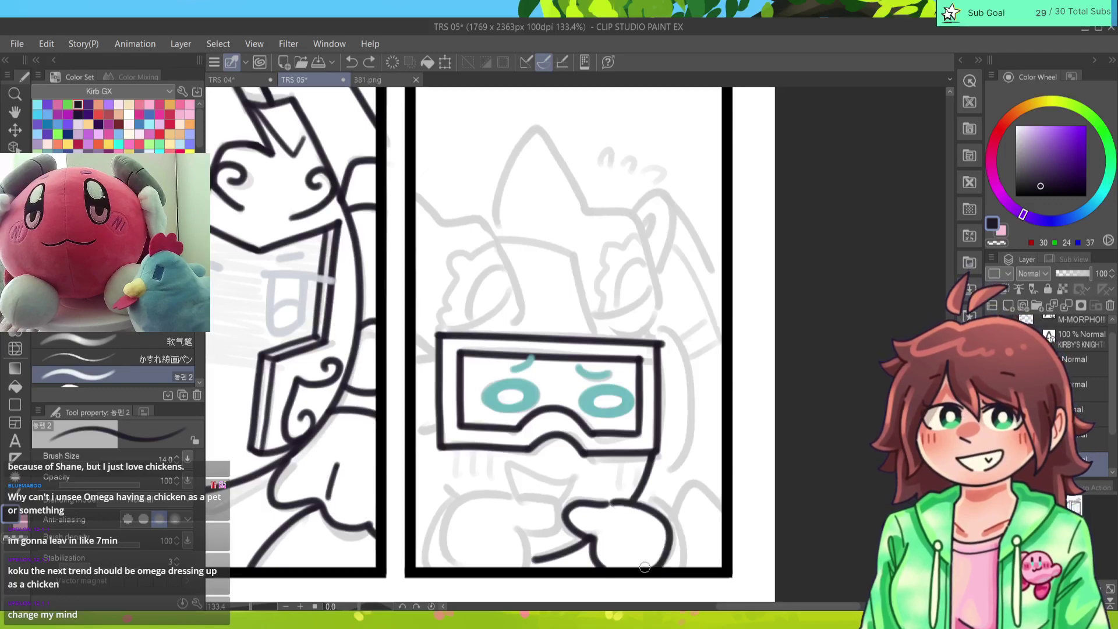
key(ctrl+z)
drag(610, 502, 677, 565)
key(ctrl+z)
drag(612, 504, 644, 574)
key(ctrl+z)
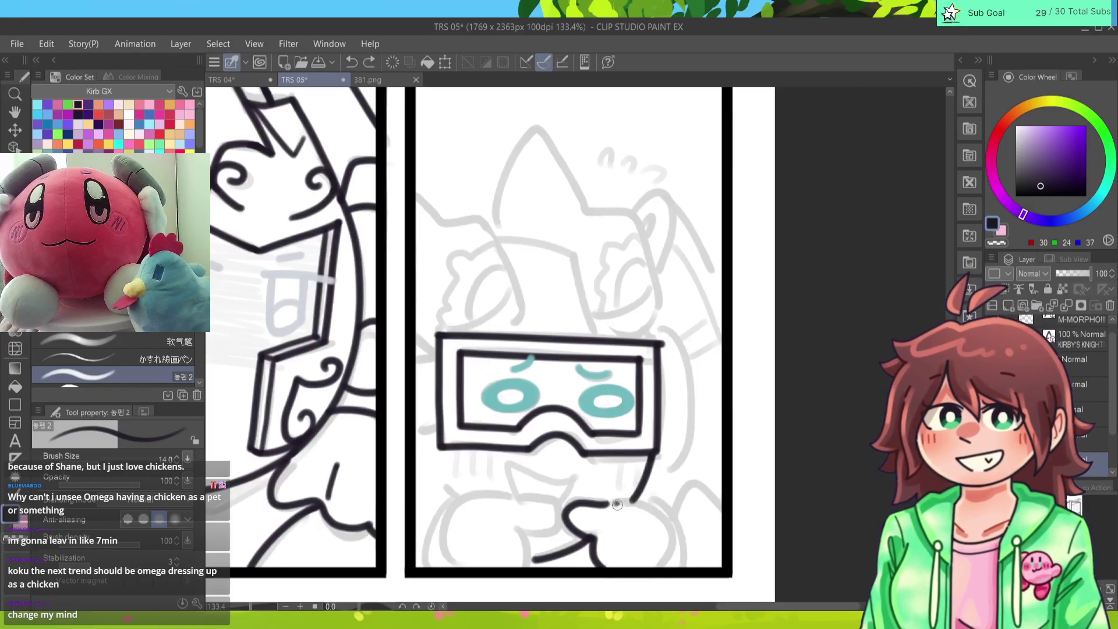
drag(612, 503, 661, 577)
key(ctrl+z)
mouse_move(612, 503)
mouse_down()
mouse_move(670, 560)
mouse_move(653, 575)
mouse_move(629, 504)
mouse_move(664, 548)
mouse_move(655, 576)
mouse_move(617, 502)
mouse_move(658, 571)
mouse_up()
key(ctrl+z)
key(ctrl+z)
key(ctrl+z)
drag(611, 503, 670, 564)
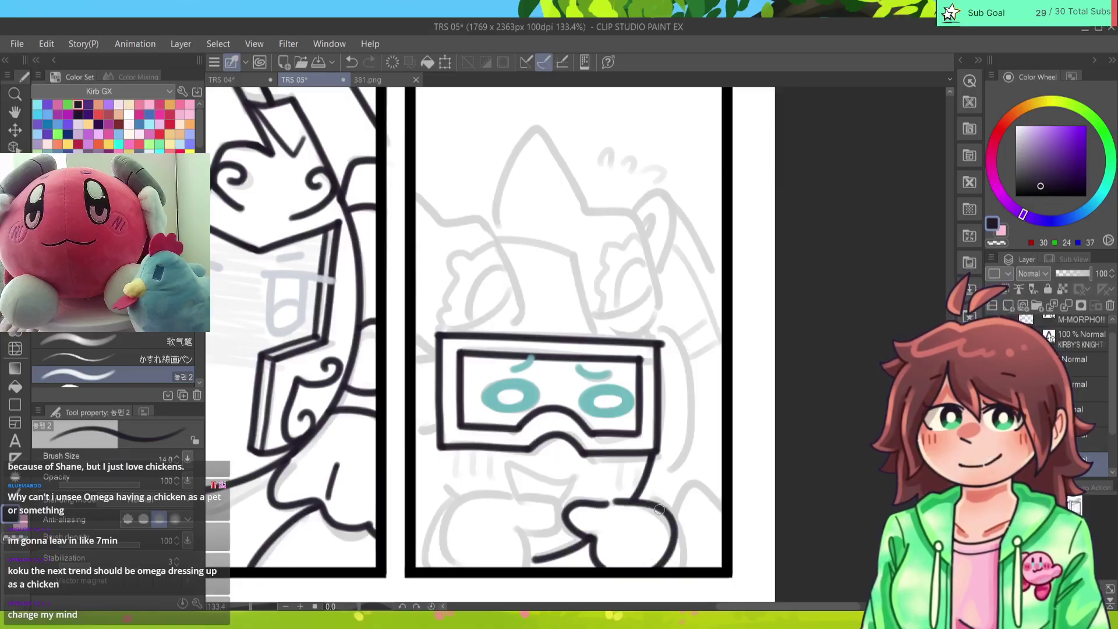
Step: Ink a second curve just outside the right mitten's contour, running down to the panel border
drag(659, 509, 660, 577)
key(ctrl+z)
drag(656, 504, 671, 575)
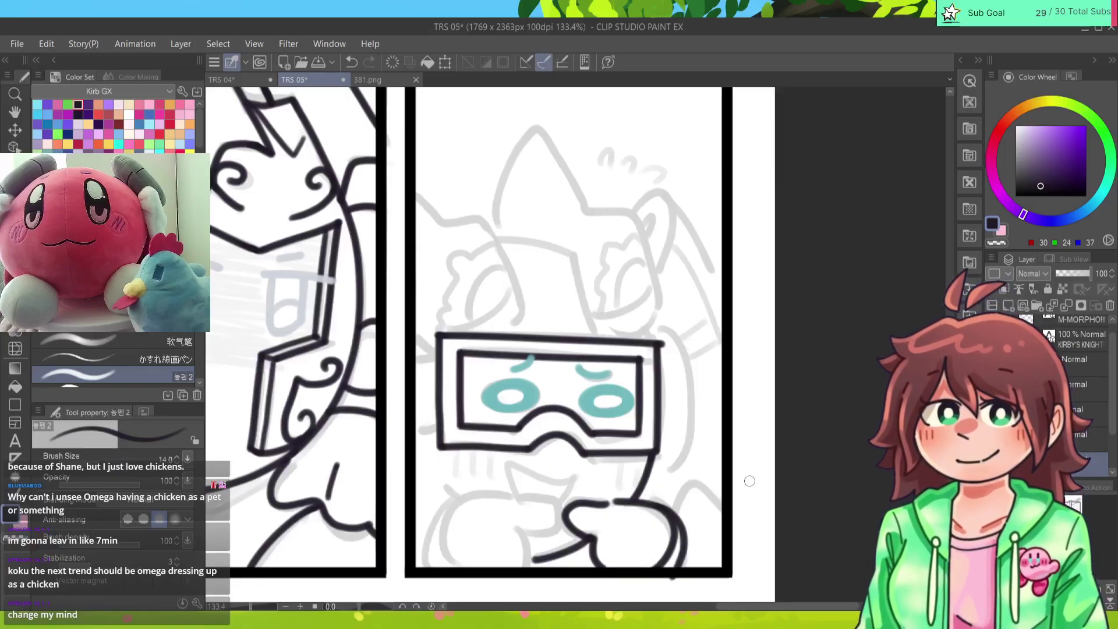
Step: Close the small gap in the right mitten's top edge between the thumb and the outer contour
key(e)
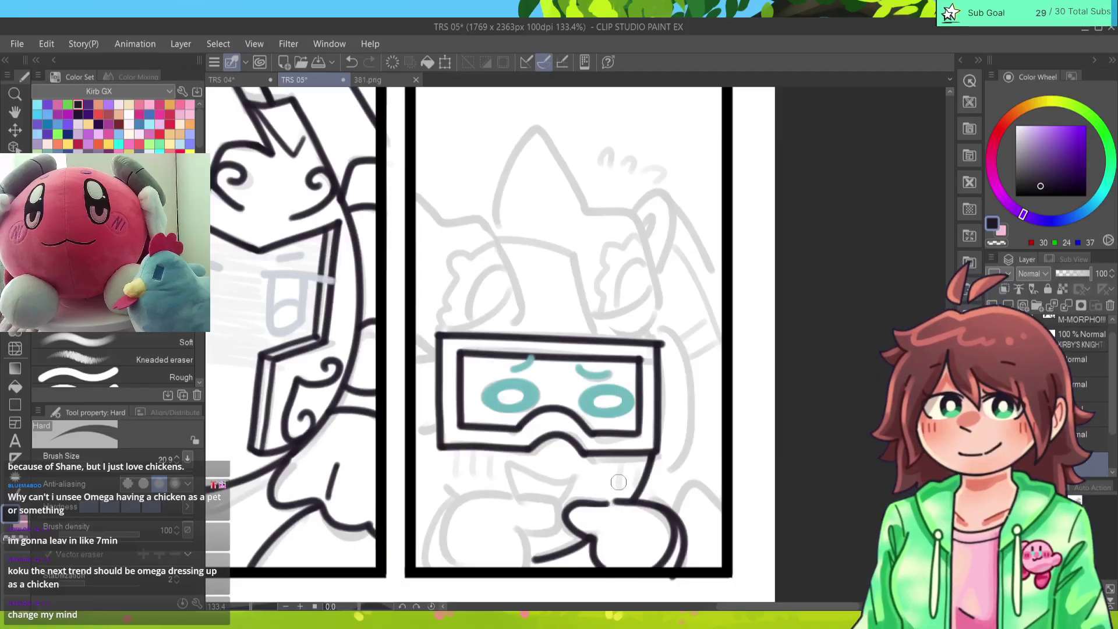
key(p)
drag(585, 503, 614, 502)
key(ctrl+z)
key(ctrl+z)
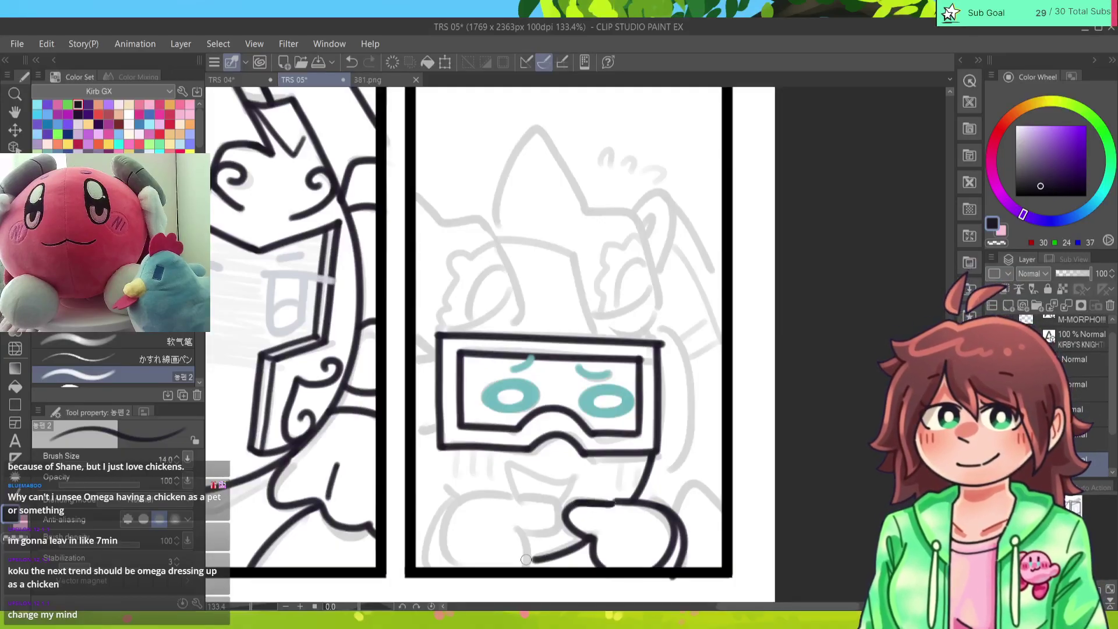
key(e)
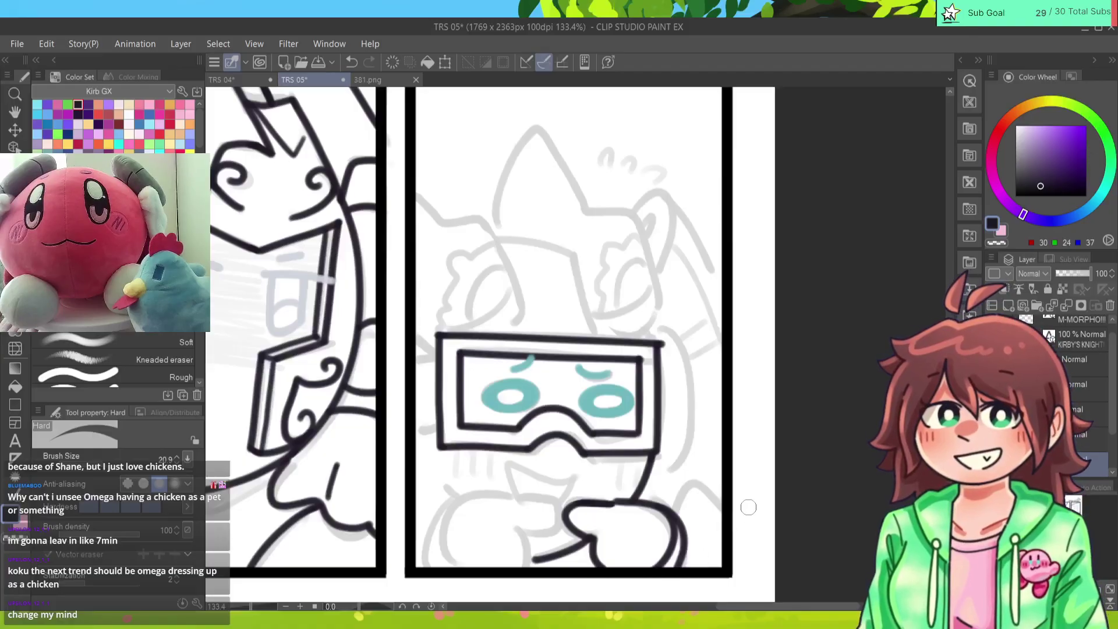
key(p)
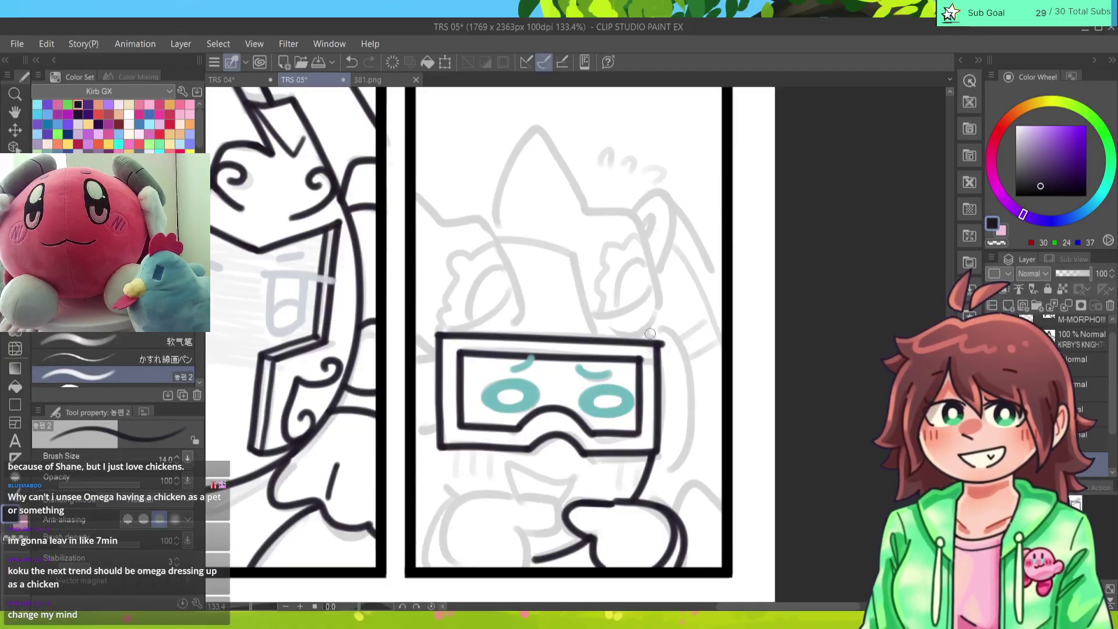
mouse_move(645, 329)
mouse_down()
mouse_move(659, 349)
mouse_move(657, 423)
mouse_up()
key(ctrl+z)
drag(659, 359, 657, 430)
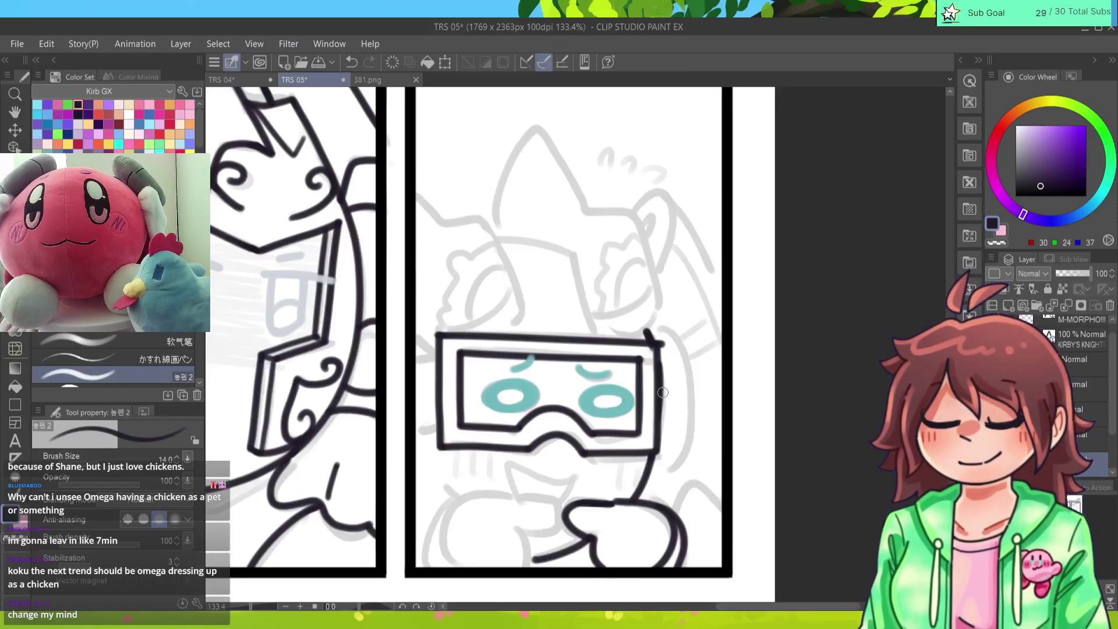
key(ctrl+z)
key(ctrl+z)
drag(659, 356, 657, 430)
key(ctrl+z)
key(ctrl+z)
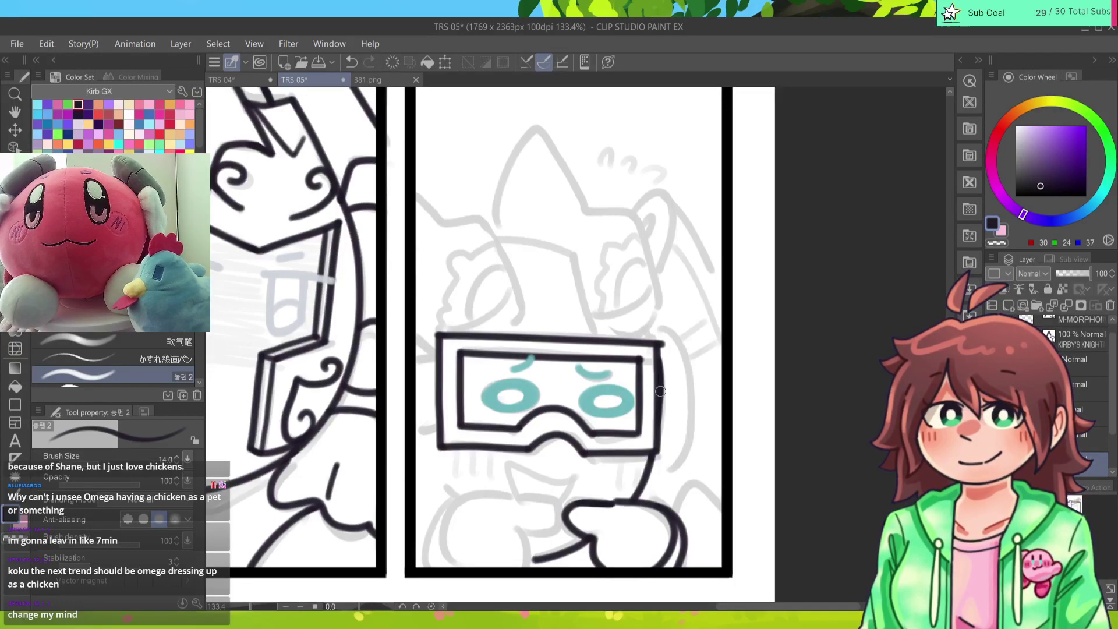
drag(659, 384, 657, 434)
drag(645, 329, 660, 346)
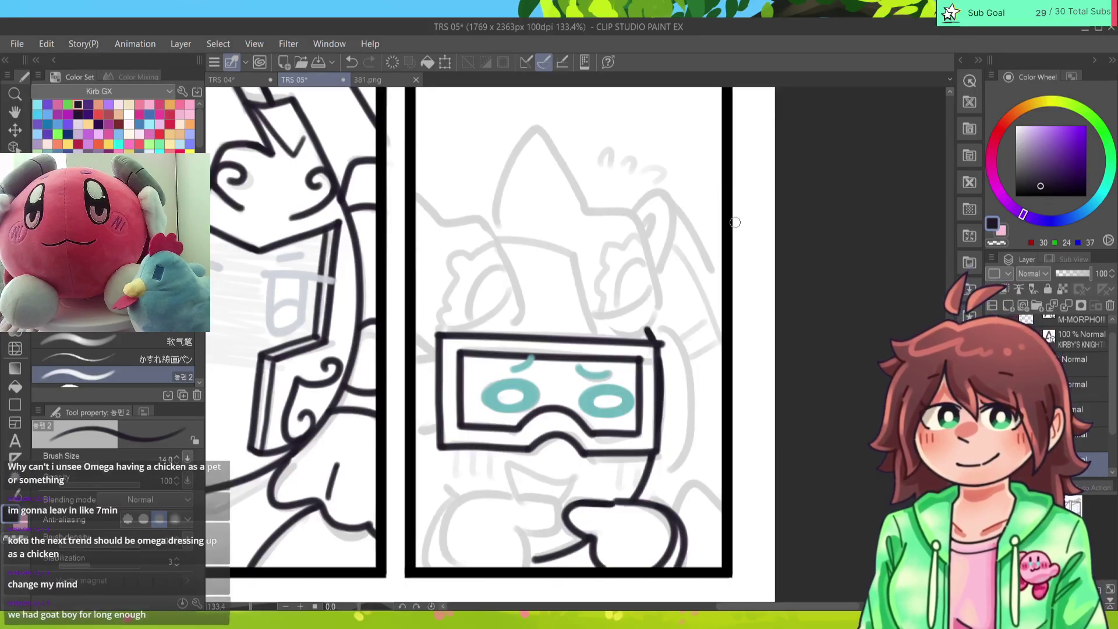
key(ctrl+z)
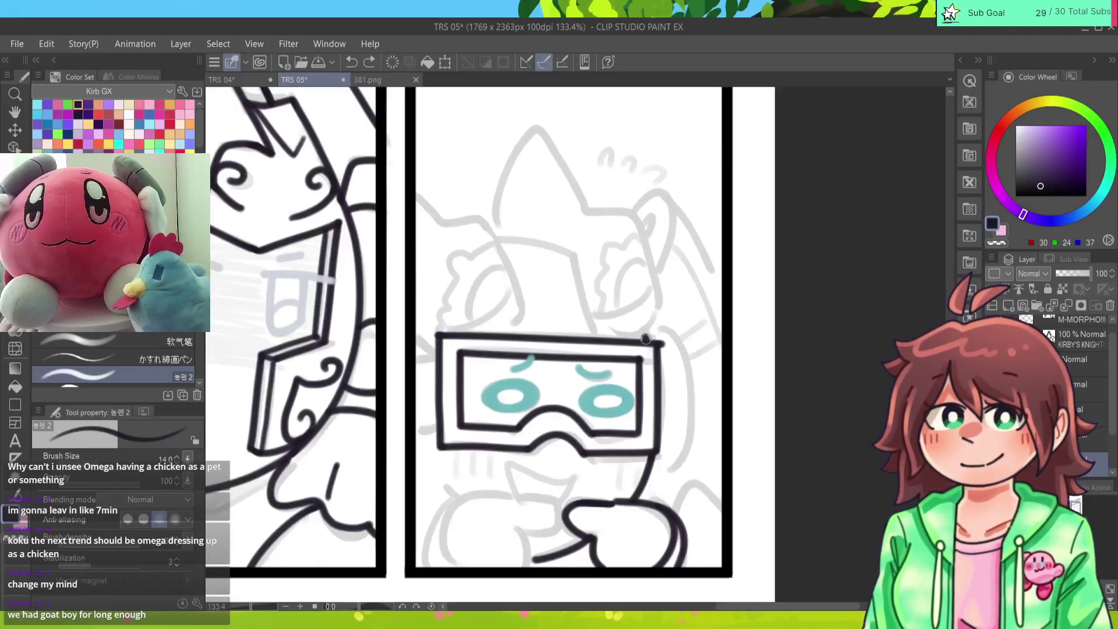
Step: Ink the helmet's outer contour from the visor's upper right corner over the pointed peak down to the base of its left side
mouse_move(644, 339)
mouse_down()
mouse_move(657, 290)
mouse_move(641, 237)
mouse_move(624, 214)
mouse_move(593, 214)
mouse_move(539, 136)
mouse_move(520, 139)
mouse_move(495, 235)
mouse_up()
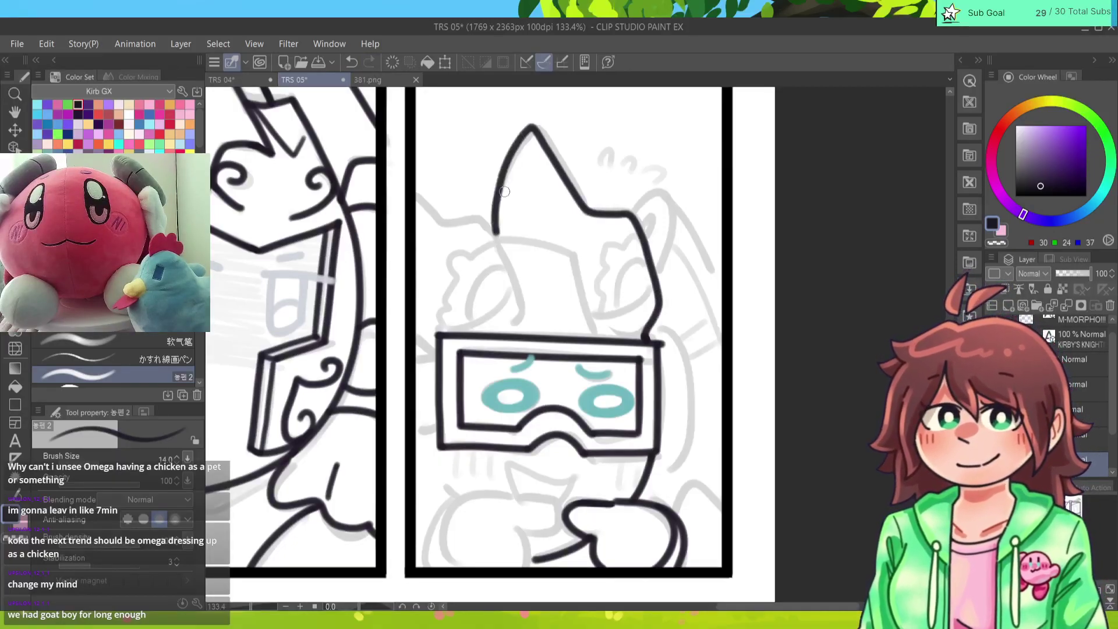
key(e)
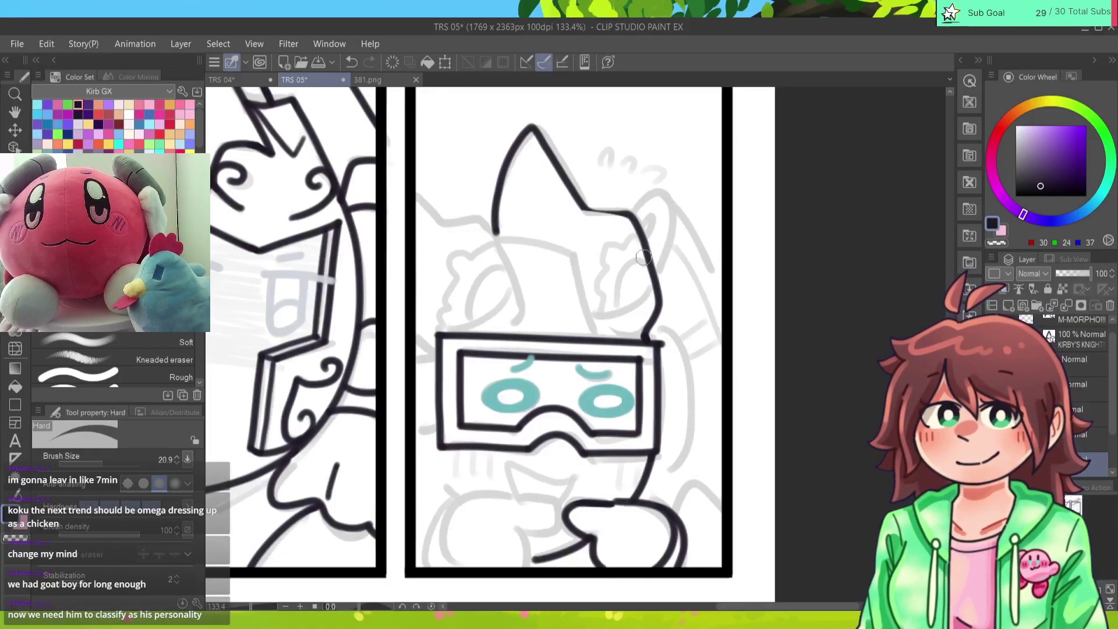
key(p)
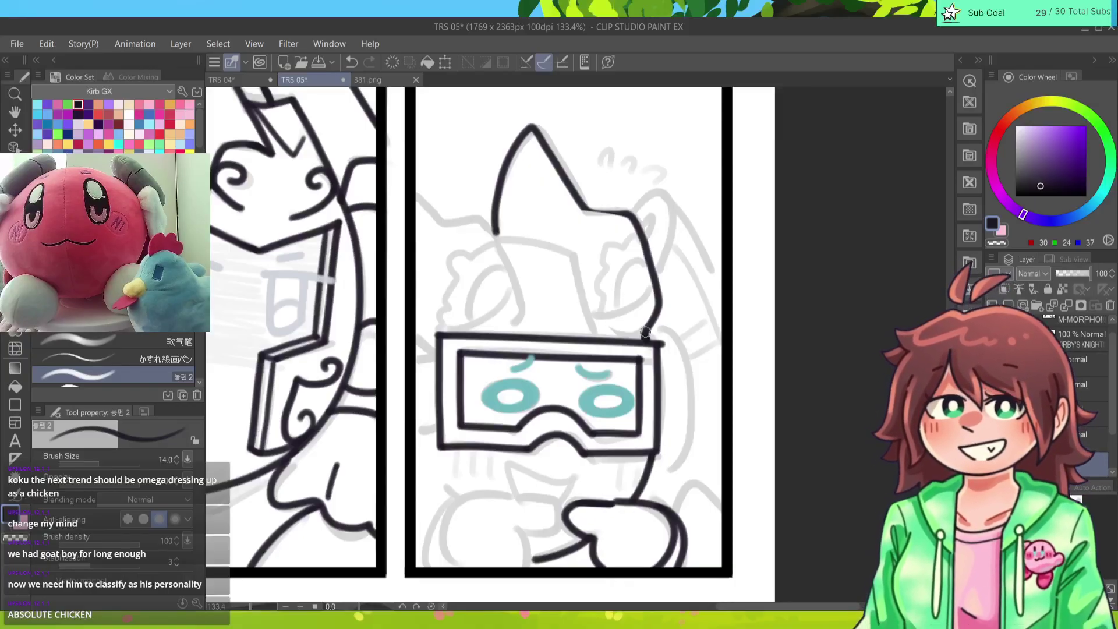
Step: Ink the angled inner edge of the pointed helmet piece from above the visor to its left base, and save the page
mouse_move(649, 337)
mouse_down()
mouse_move(595, 335)
mouse_move(647, 332)
mouse_move(592, 332)
mouse_move(646, 336)
mouse_move(637, 340)
mouse_move(647, 327)
mouse_move(597, 336)
mouse_move(574, 270)
mouse_move(502, 243)
mouse_up()
key(ctrl+z)
key(ctrl+z)
key(ctrl+z)
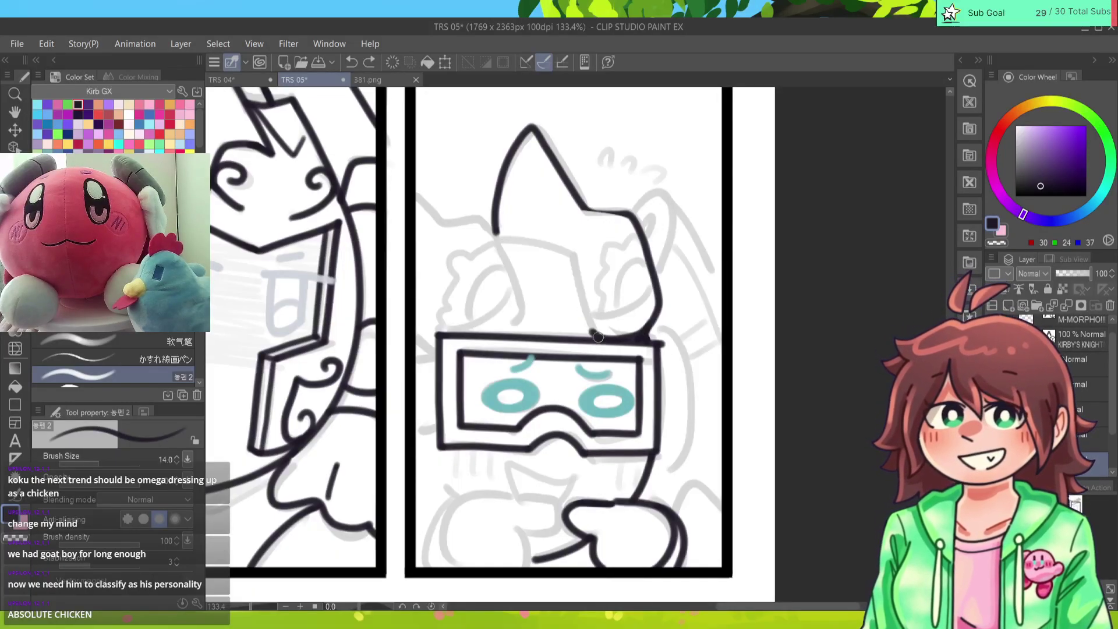
mouse_move(597, 337)
mouse_down()
mouse_move(573, 259)
mouse_move(492, 236)
mouse_up()
key(ctrl+z)
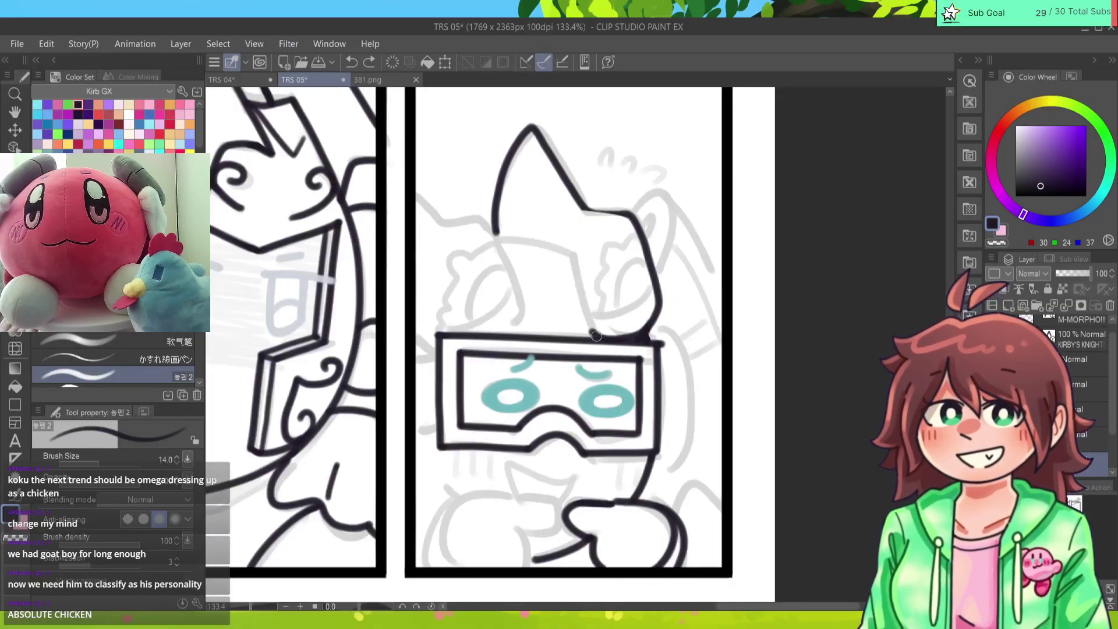
mouse_move(595, 336)
mouse_down()
mouse_move(569, 256)
mouse_move(493, 236)
mouse_up()
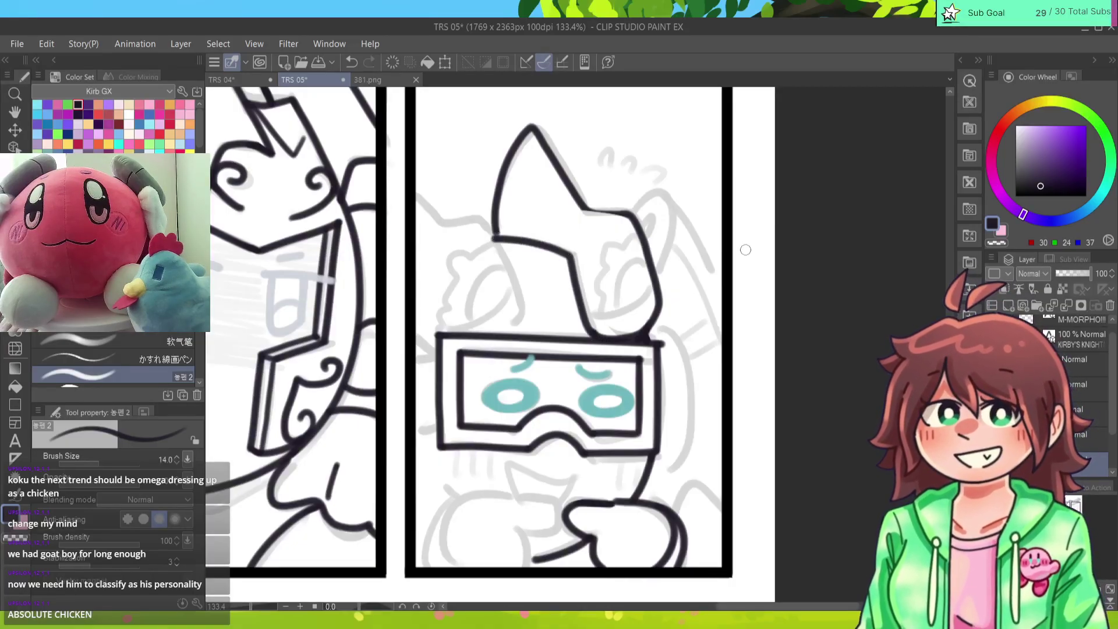
key(ctrl+z)
mouse_move(597, 335)
mouse_down()
mouse_move(570, 260)
mouse_move(531, 238)
mouse_move(494, 238)
mouse_up()
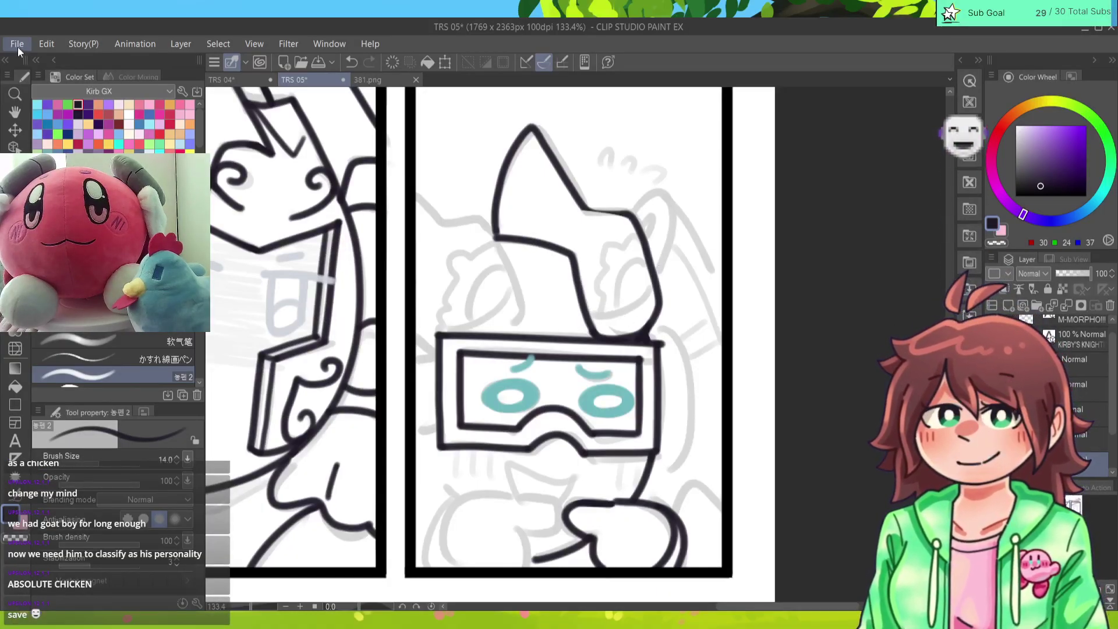
key(ctrl+s)
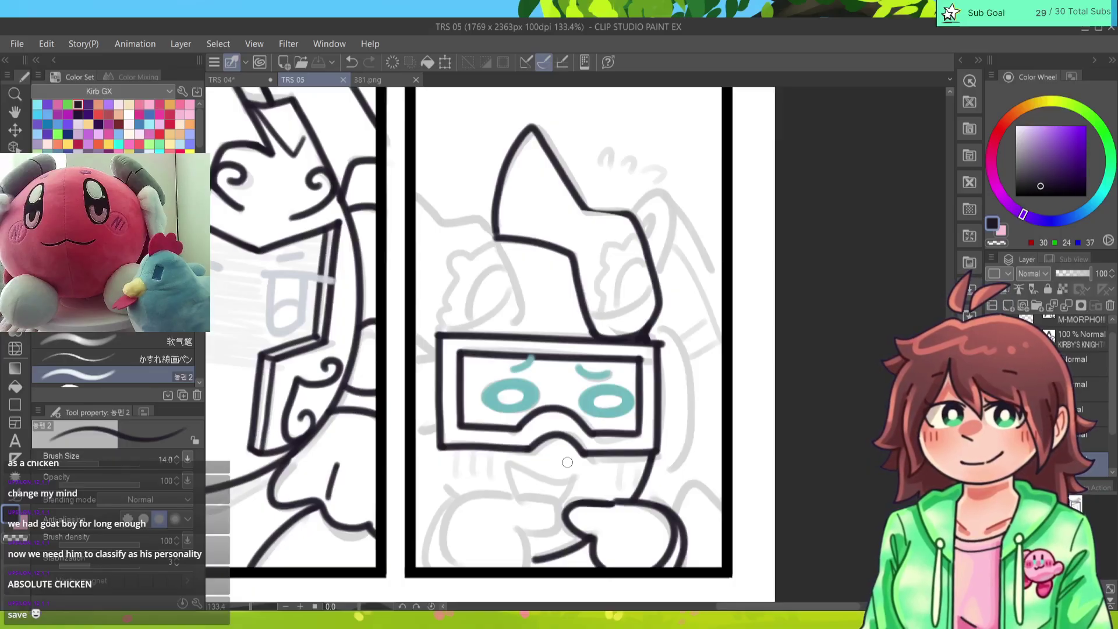
Step: Ink the open mouth below the visor's nose notch, with its curved upper edge and both slanted sides
mouse_move(576, 477)
mouse_down()
mouse_move(506, 465)
mouse_move(517, 497)
mouse_up()
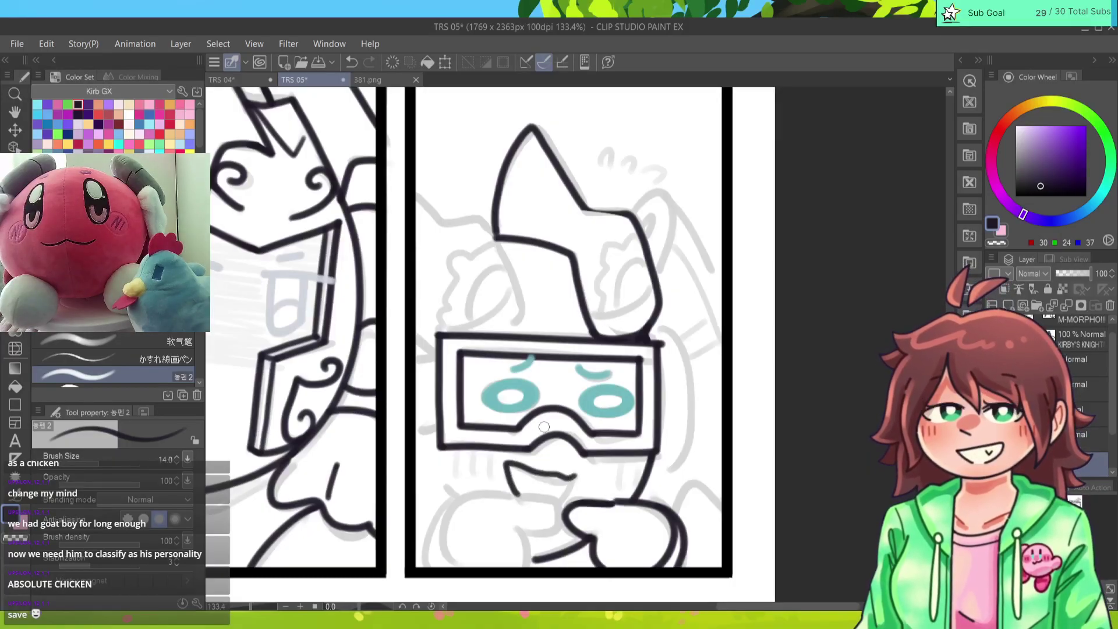
drag(580, 476, 560, 492)
key(ctrl+z)
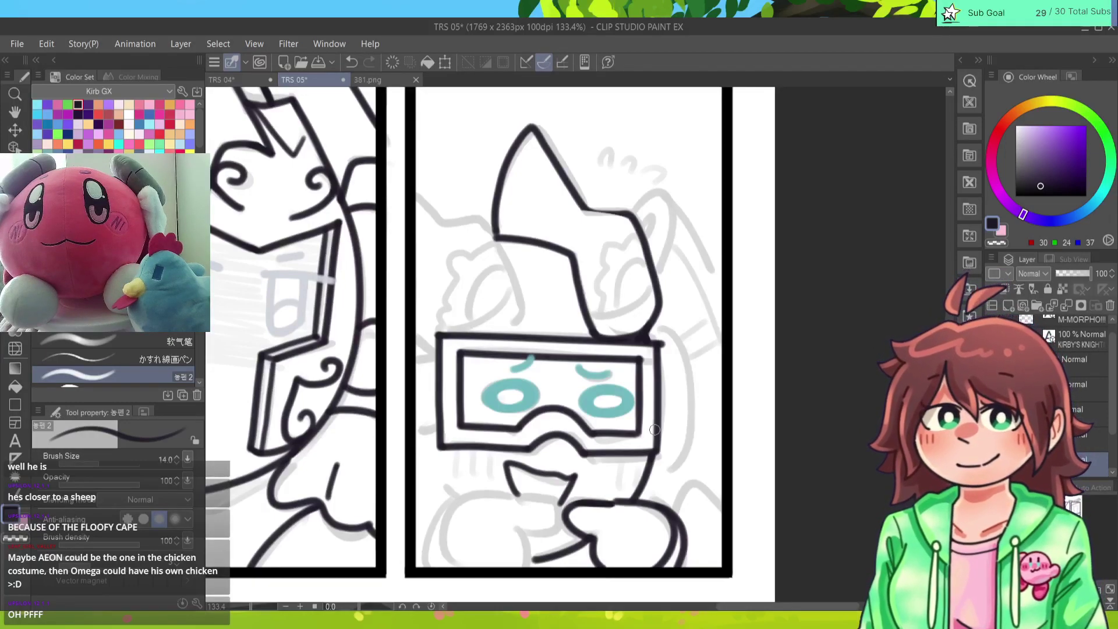
key(e)
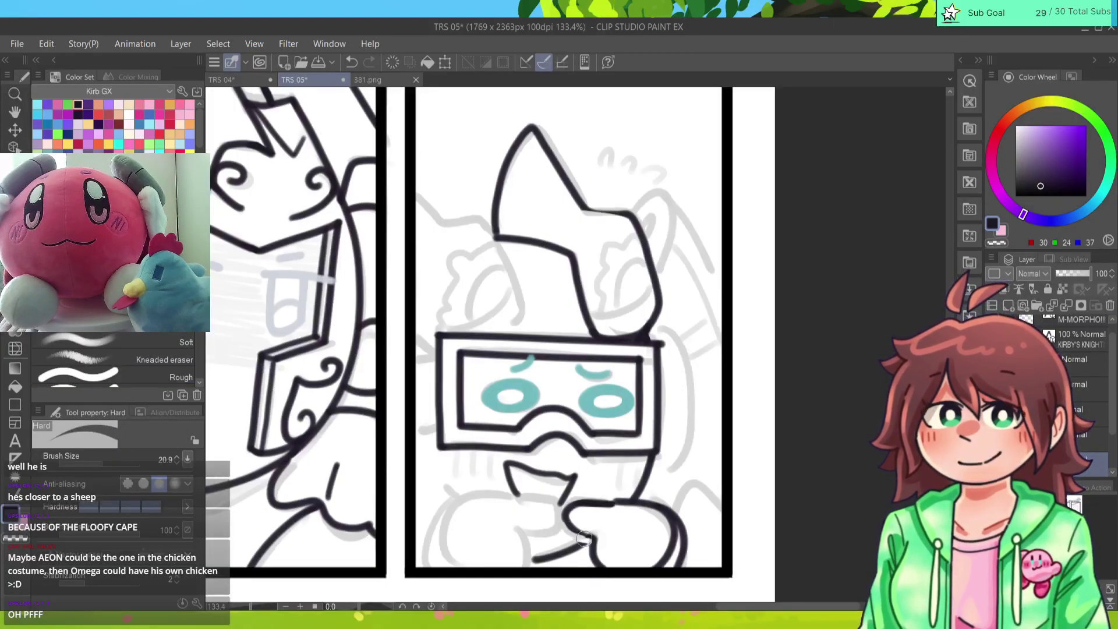
drag(588, 560, 589, 565)
key(p)
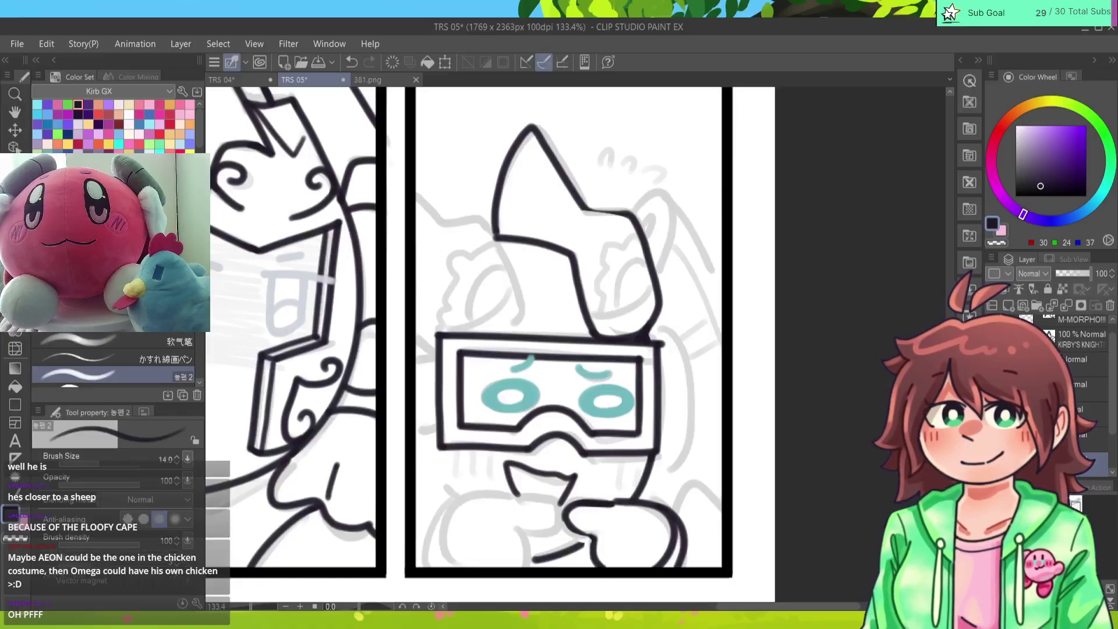
drag(563, 511, 593, 545)
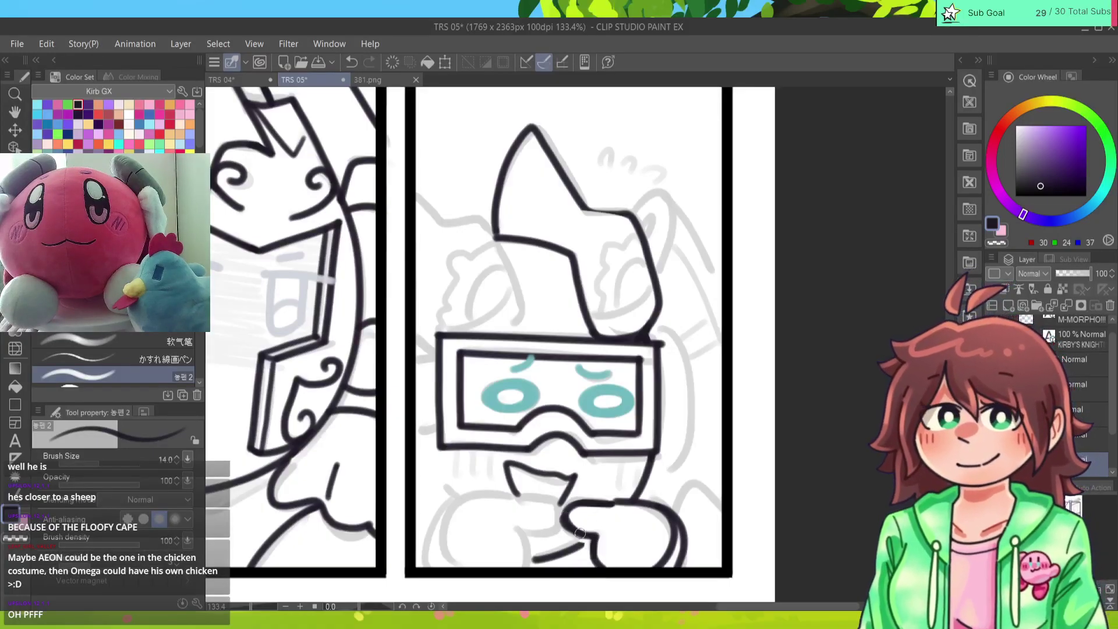
key(ctrl+z)
mouse_move(561, 510)
mouse_down()
mouse_move(593, 539)
mouse_move(592, 555)
mouse_move(585, 540)
mouse_move(555, 559)
mouse_up()
key(ctrl+z)
key(ctrl+z)
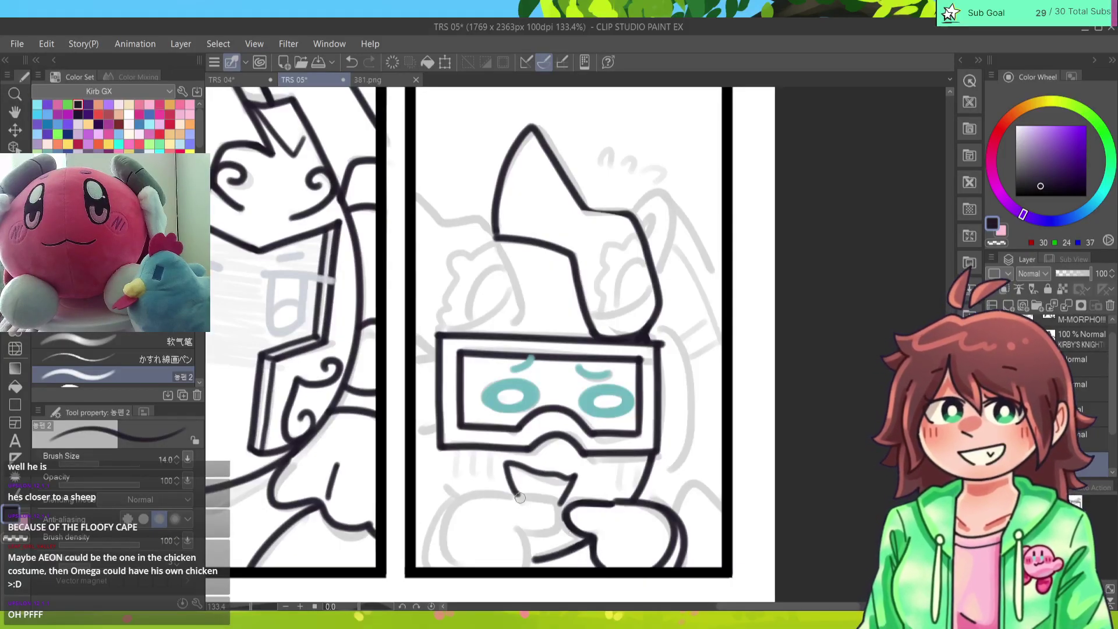
Step: Ink the rounded contour of the mitten on the left, from below the mouth down to the panel border
mouse_move(516, 496)
mouse_down()
mouse_move(549, 524)
mouse_move(528, 536)
mouse_move(522, 571)
mouse_move(458, 507)
mouse_move(472, 572)
mouse_up()
key(ctrl+z)
mouse_move(513, 497)
mouse_down()
mouse_move(471, 499)
mouse_move(472, 574)
mouse_up()
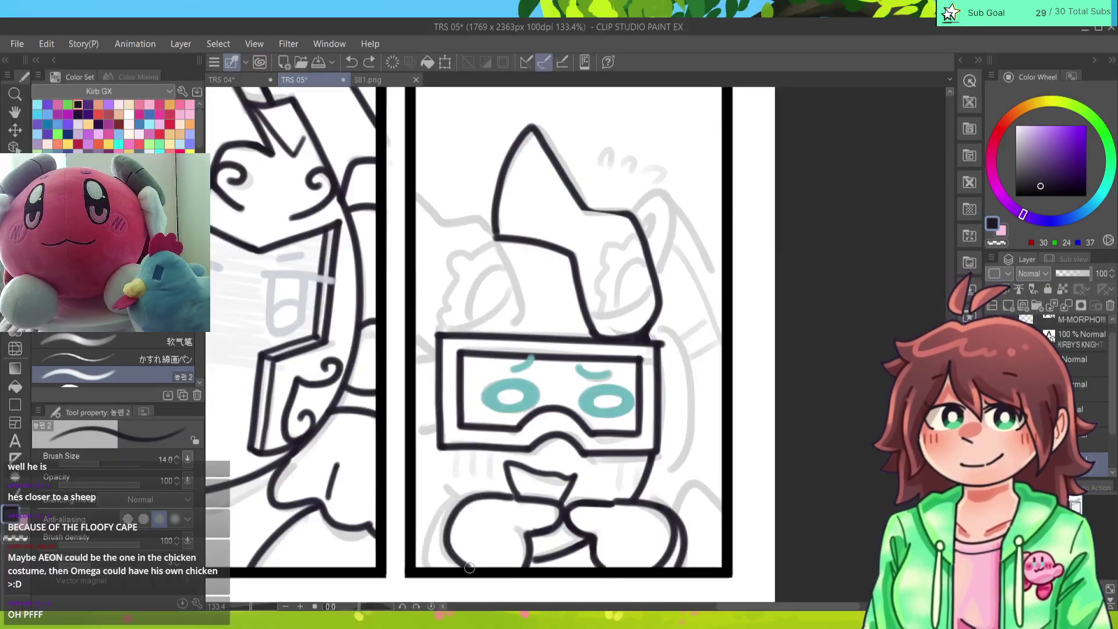
Step: Ink a second curve just outside the left mitten's contour, running down to the panel border
mouse_move(469, 498)
mouse_down()
mouse_move(440, 519)
mouse_move(431, 577)
mouse_up()
key(ctrl+z)
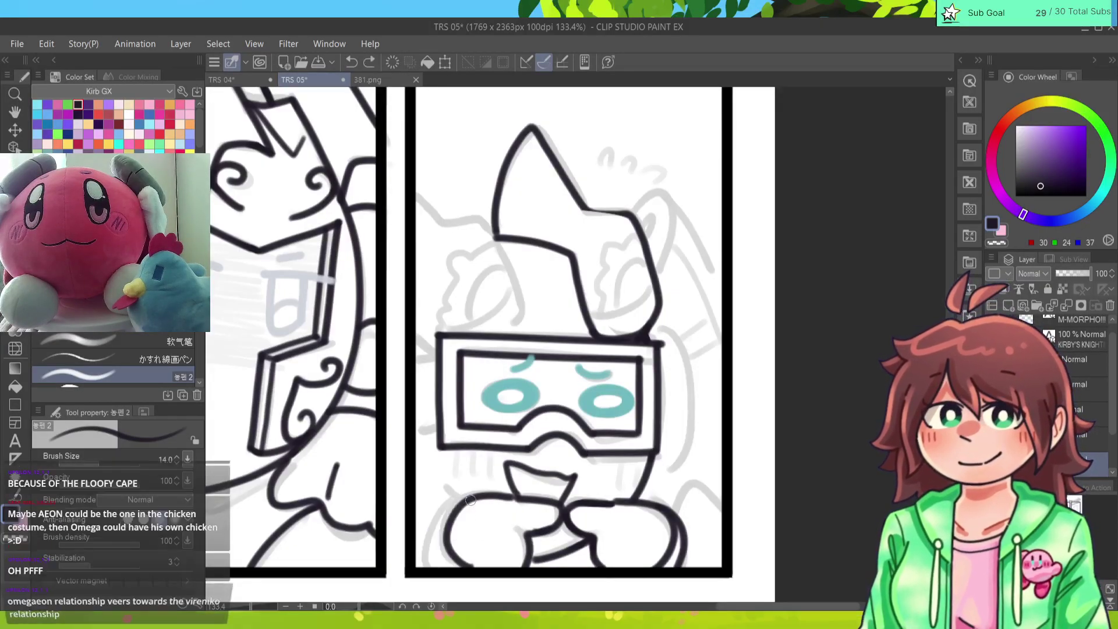
mouse_move(475, 498)
mouse_down()
mouse_move(446, 516)
mouse_move(435, 577)
mouse_up()
key(e)
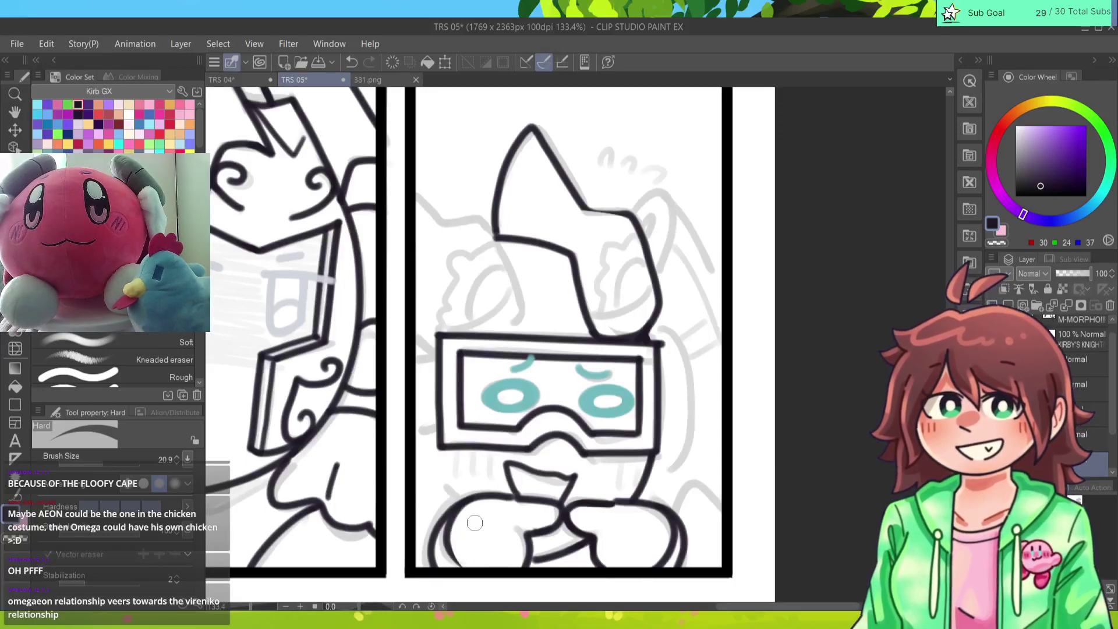
key(p)
mouse_move(450, 516)
mouse_down()
mouse_move(453, 559)
mouse_move(469, 569)
mouse_move(446, 524)
mouse_move(467, 529)
mouse_up()
key(ctrl+z)
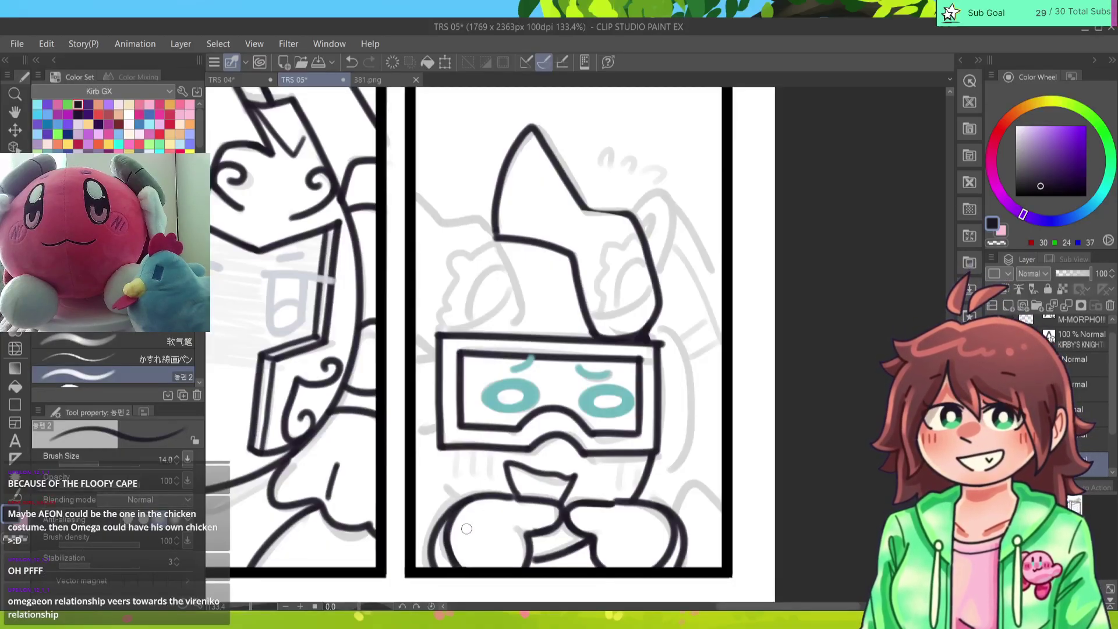
Step: Ink the short face line above the left mitten and the two lines joining the visor's left edge to the panel border
drag(448, 488, 465, 502)
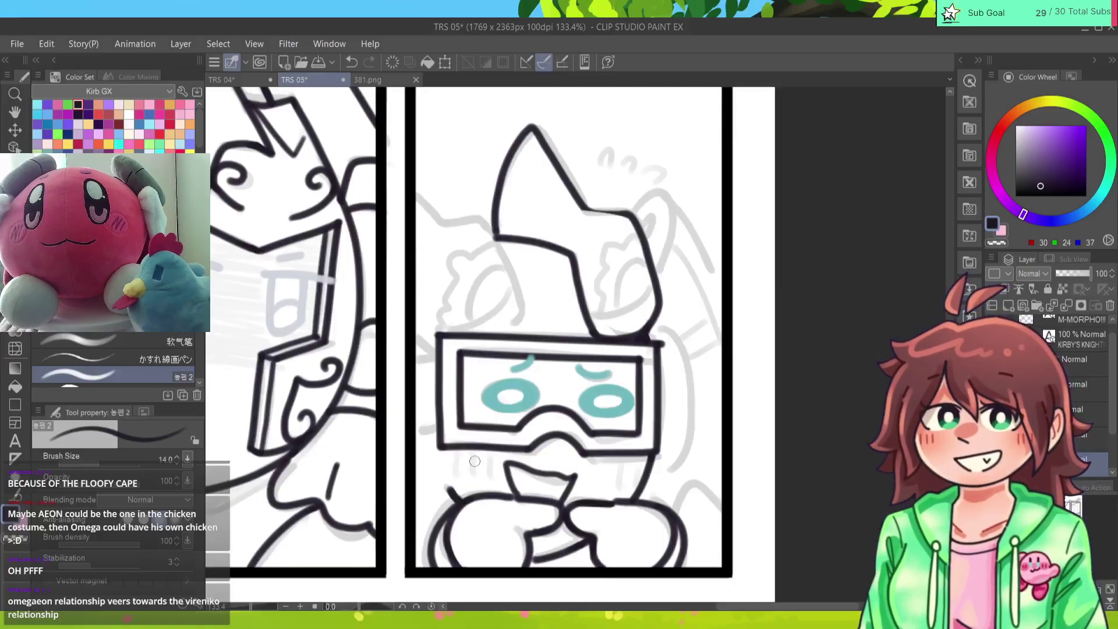
drag(439, 360, 413, 364)
drag(434, 425, 415, 430)
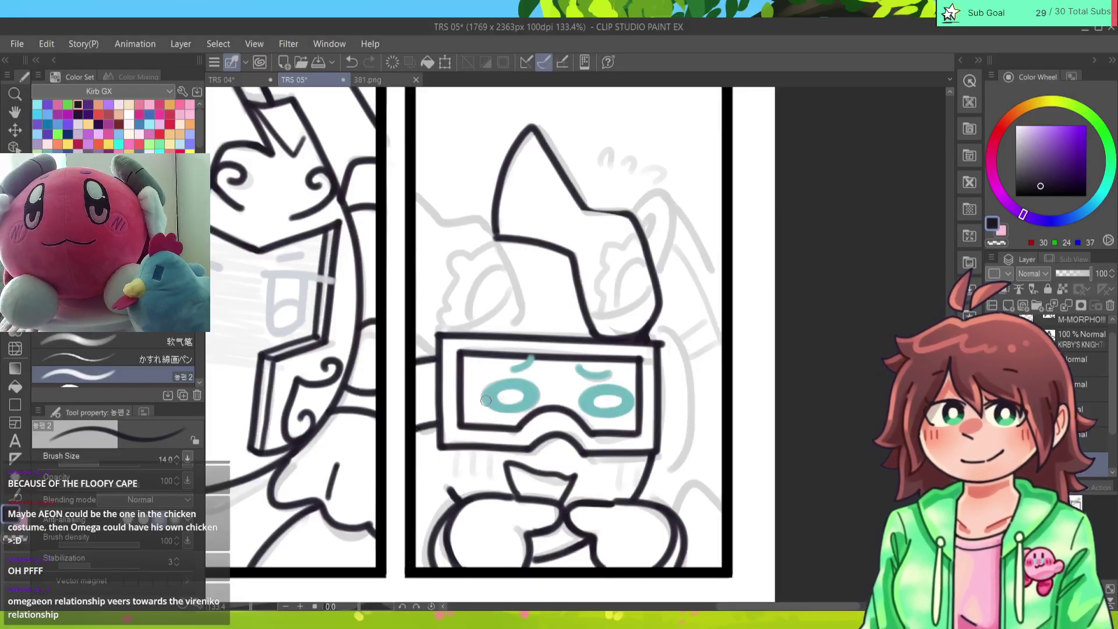
key(ctrl+z)
key(ctrl+z)
mouse_move(438, 361)
mouse_down()
mouse_move(465, 371)
mouse_move(438, 361)
mouse_up()
key(ctrl+z)
drag(413, 430, 437, 420)
key(ctrl+z)
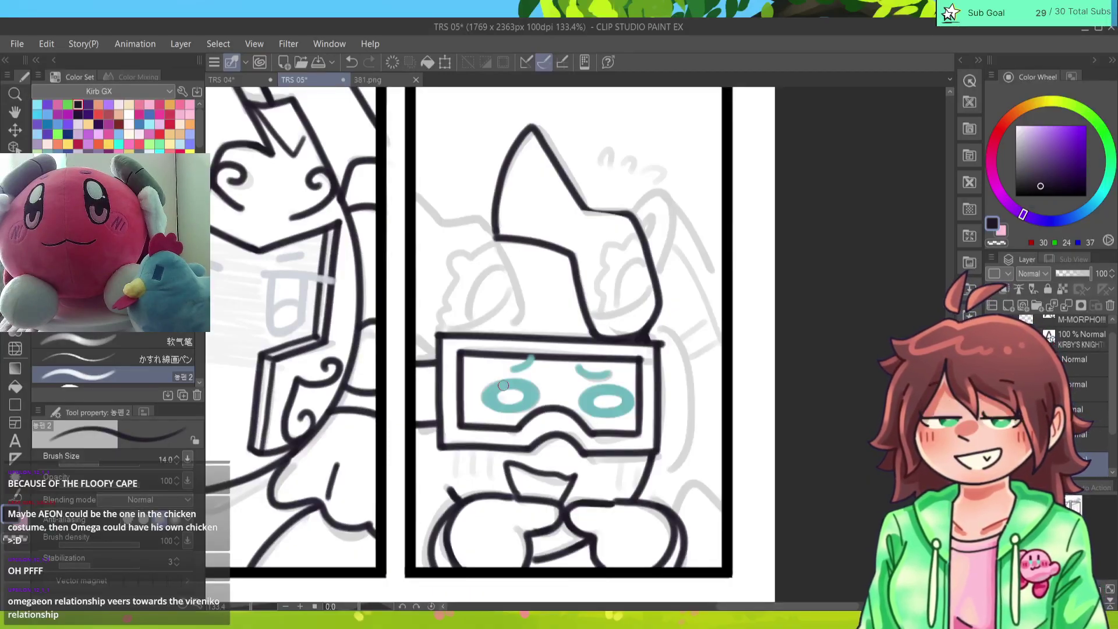
Step: Ink the rounded side contour beside the visor's right edge and reinforce the helmet's upper edge to the right of the peak
mouse_move(648, 330)
mouse_down()
mouse_move(677, 337)
mouse_move(680, 455)
mouse_move(652, 469)
mouse_up()
key(ctrl+z)
key(ctrl+z)
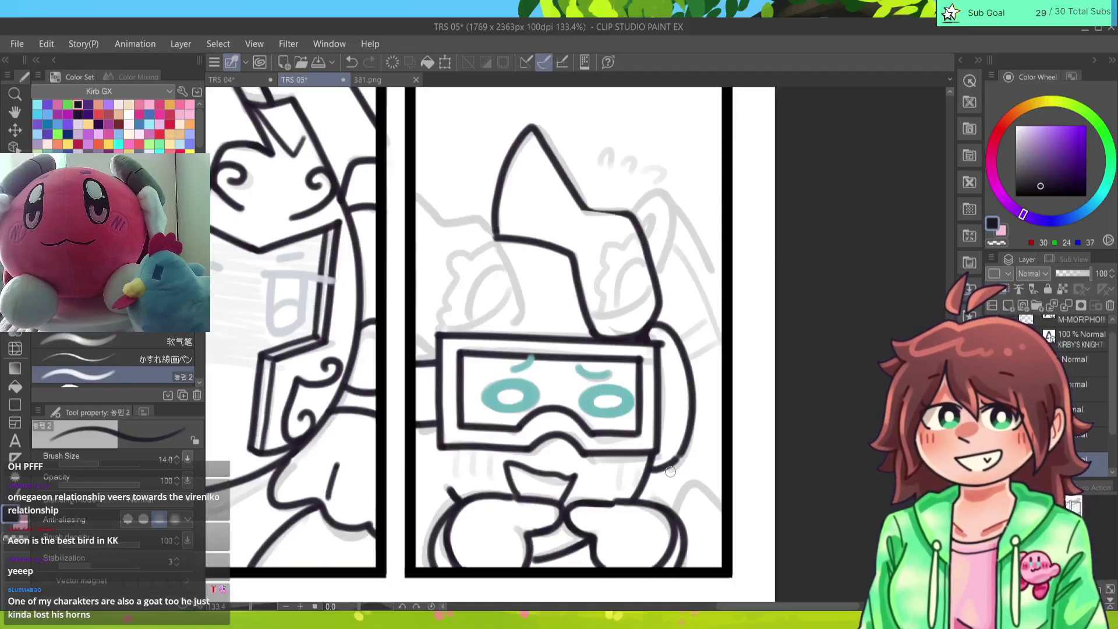
drag(579, 209, 626, 215)
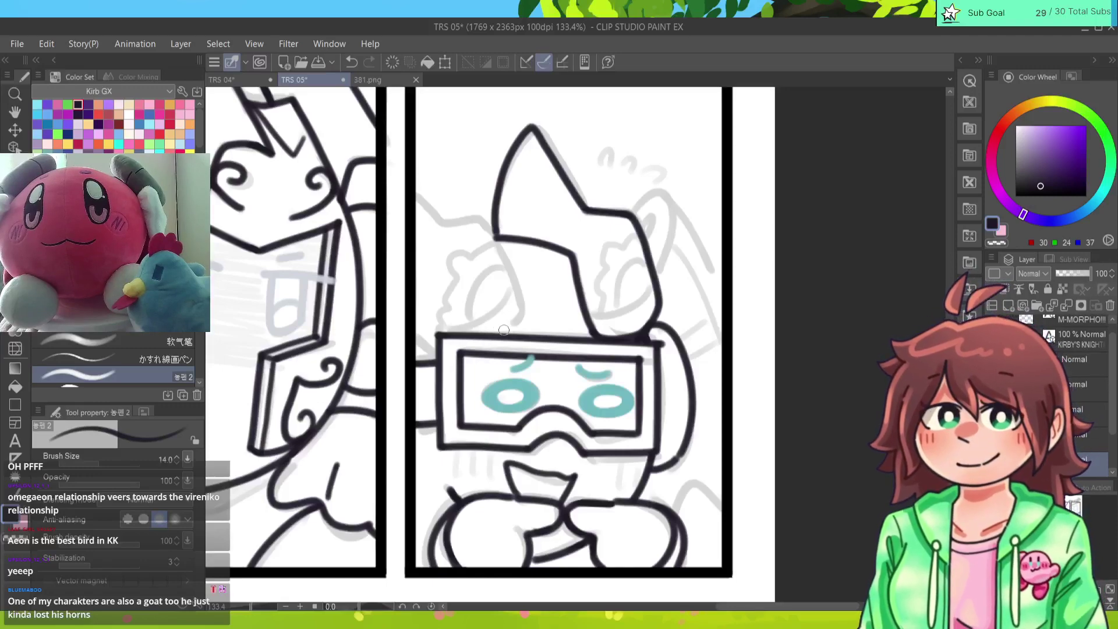
Step: Ink the curved edge of the helmet's left side piece, from the base of the peak down to the visor
drag(519, 331, 485, 210)
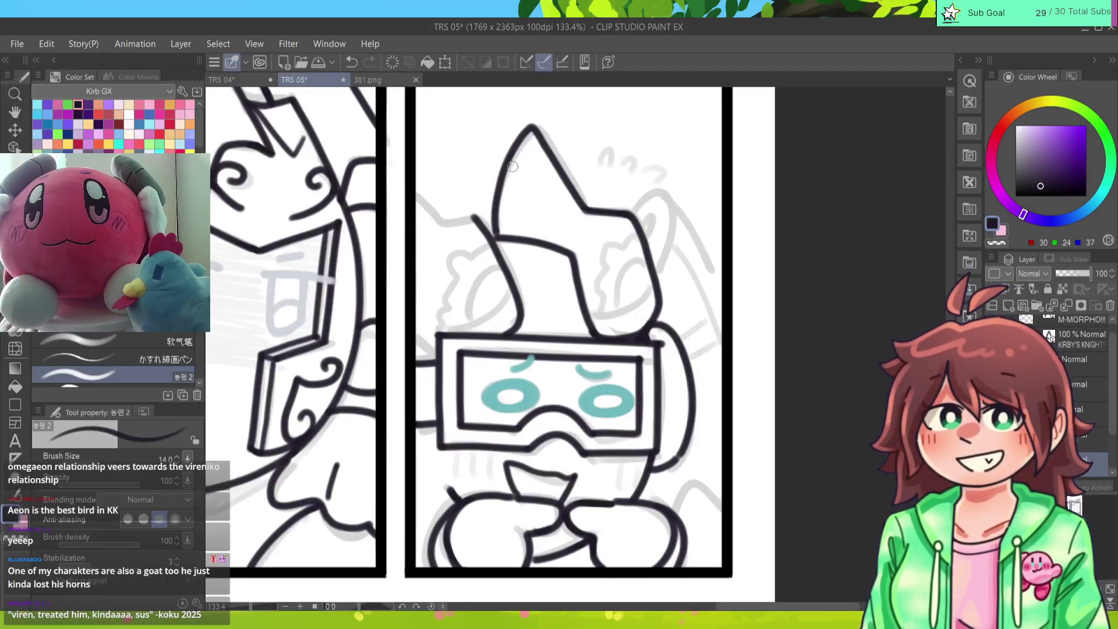
key(ctrl+z)
mouse_move(481, 222)
mouse_down()
mouse_move(520, 302)
mouse_move(513, 333)
mouse_up()
key(ctrl+z)
Step: Ink the left side piece's angled upper edge out to the panel border and its short lower line beside the visor's corner
mouse_move(483, 232)
mouse_down()
mouse_move(472, 217)
mouse_move(437, 219)
mouse_move(416, 192)
mouse_up()
key(ctrl+z)
mouse_move(482, 232)
mouse_down()
mouse_move(470, 216)
mouse_move(440, 222)
mouse_move(415, 192)
mouse_up()
drag(438, 354, 415, 340)
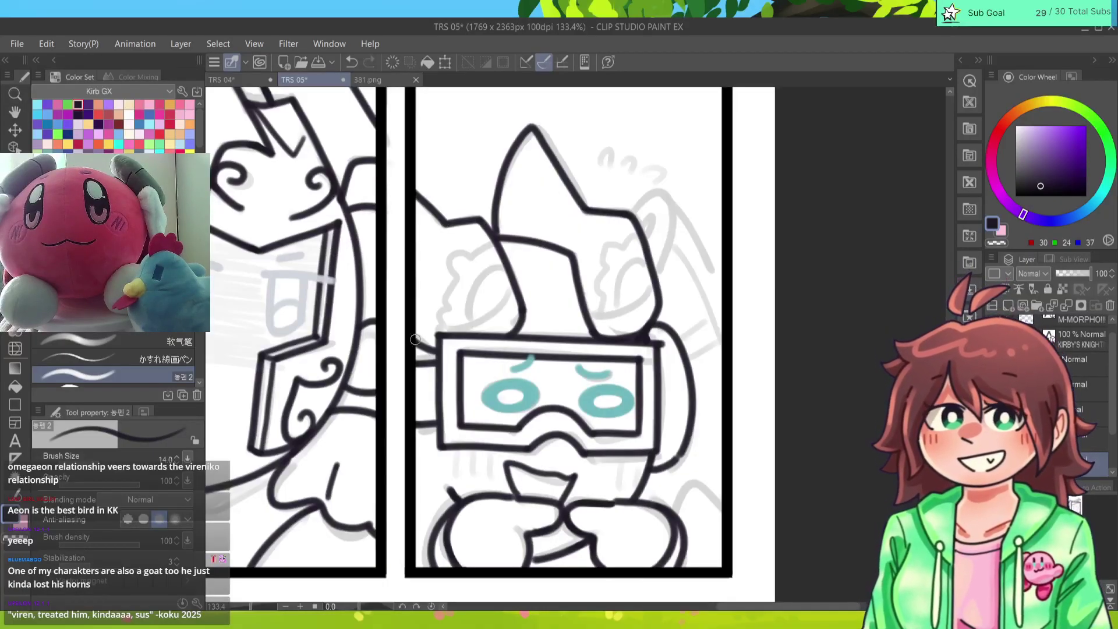
Step: Ink the oval on the helmet's left side piece and the scalloped outline around it down to the visor
drag(513, 289, 480, 333)
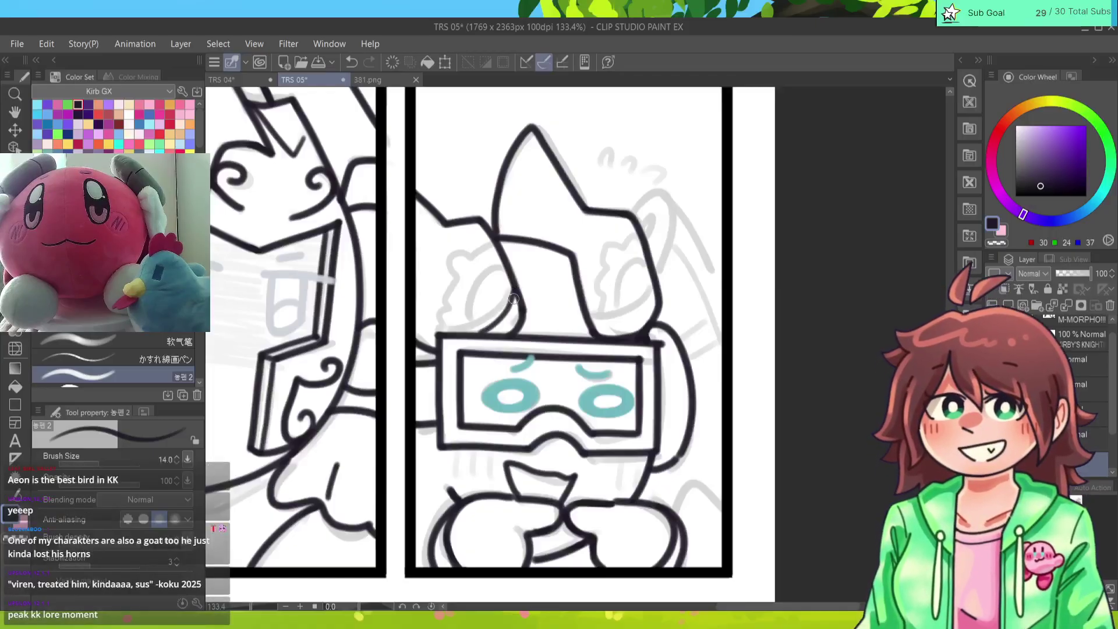
key(ctrl+z)
drag(515, 288, 469, 333)
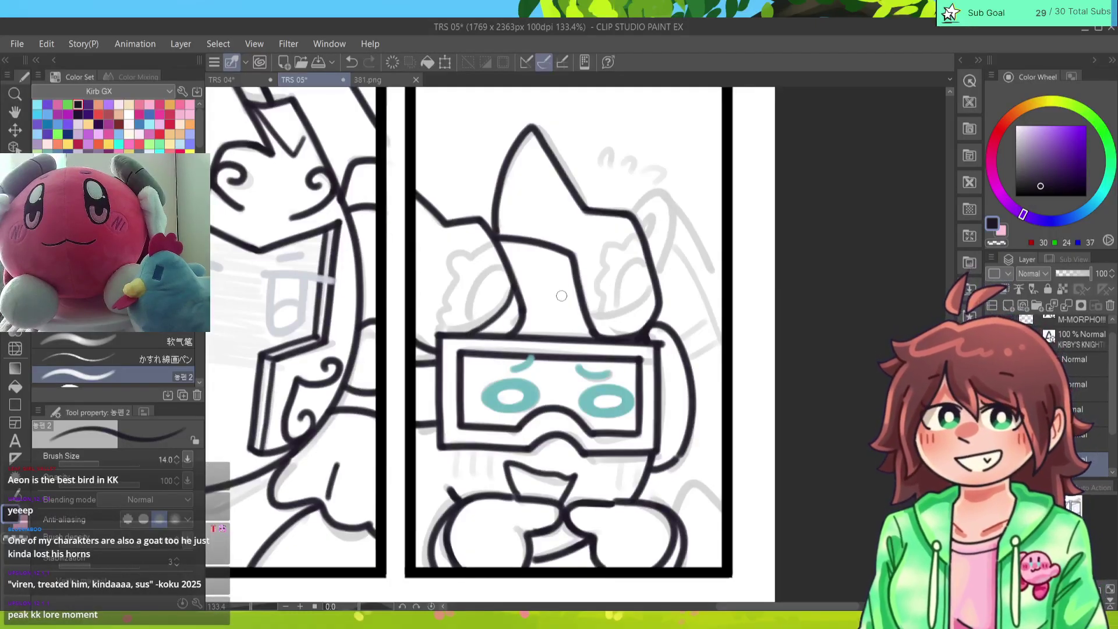
mouse_move(515, 272)
mouse_down()
mouse_move(474, 293)
mouse_move(469, 329)
mouse_up()
key(ctrl+z)
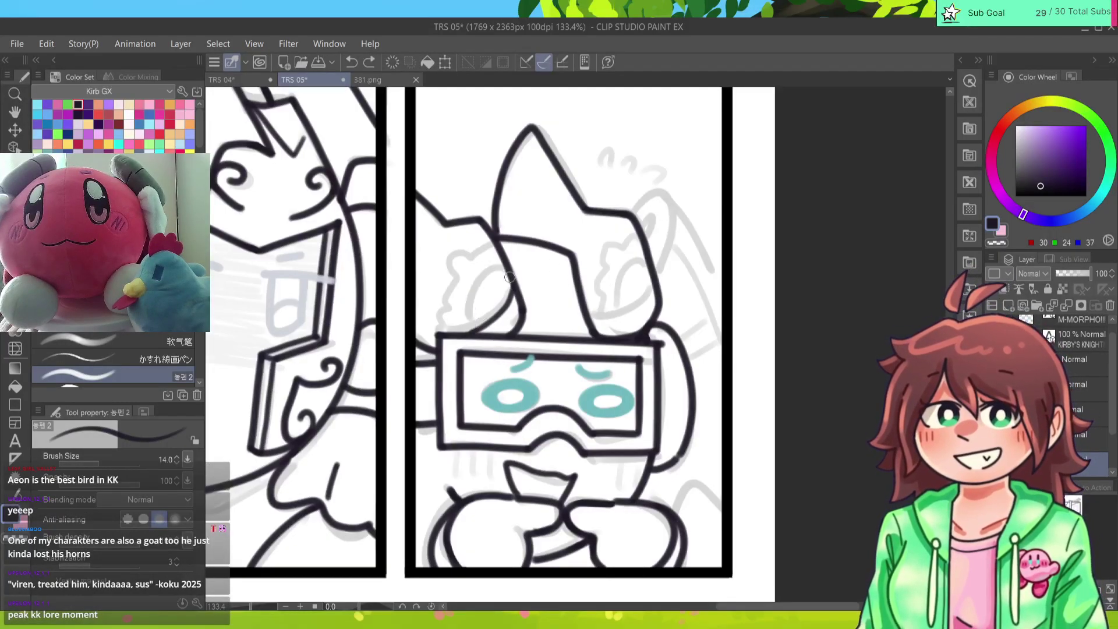
drag(510, 278, 470, 329)
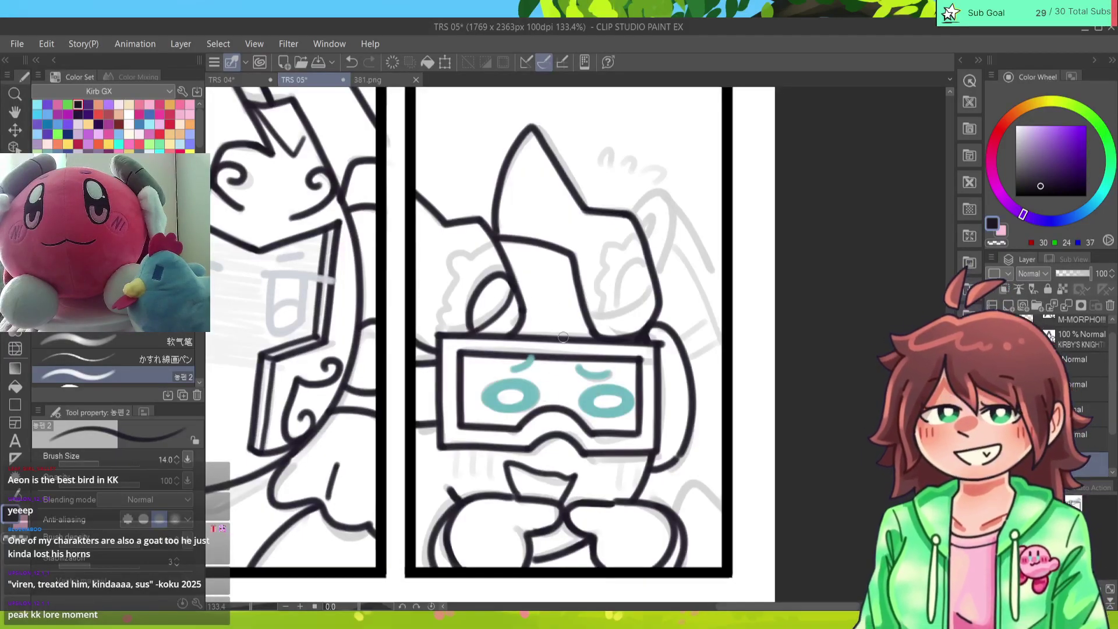
mouse_move(500, 251)
mouse_down()
mouse_move(462, 254)
mouse_move(444, 296)
mouse_move(455, 338)
mouse_up()
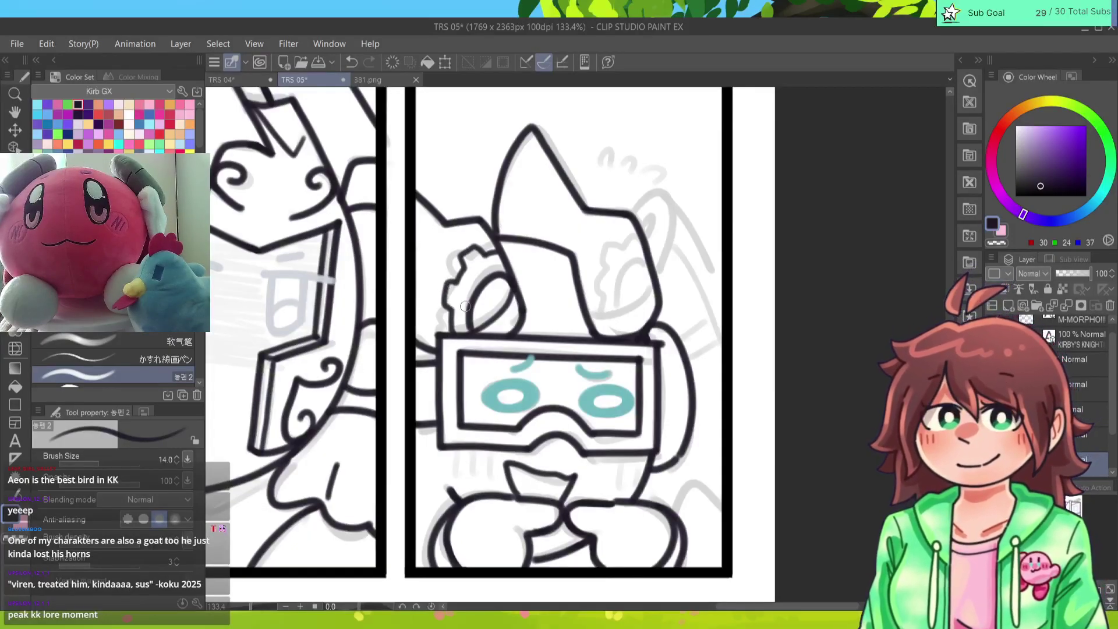
Step: Ink the curved lower line and the oval on the helmet's right side piece above the visor
mouse_move(594, 318)
mouse_down()
mouse_move(654, 285)
mouse_move(587, 321)
mouse_up()
key(ctrl+z)
key(ctrl+z)
mouse_move(655, 286)
mouse_down()
mouse_move(637, 306)
mouse_move(587, 321)
mouse_up()
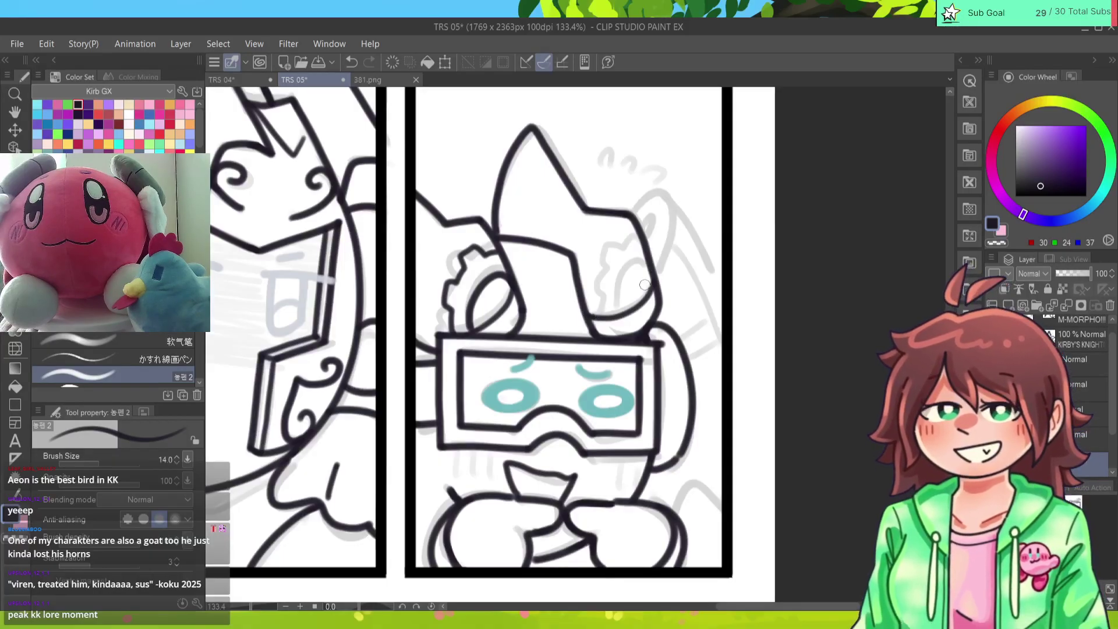
drag(647, 262, 617, 310)
key(ctrl+z)
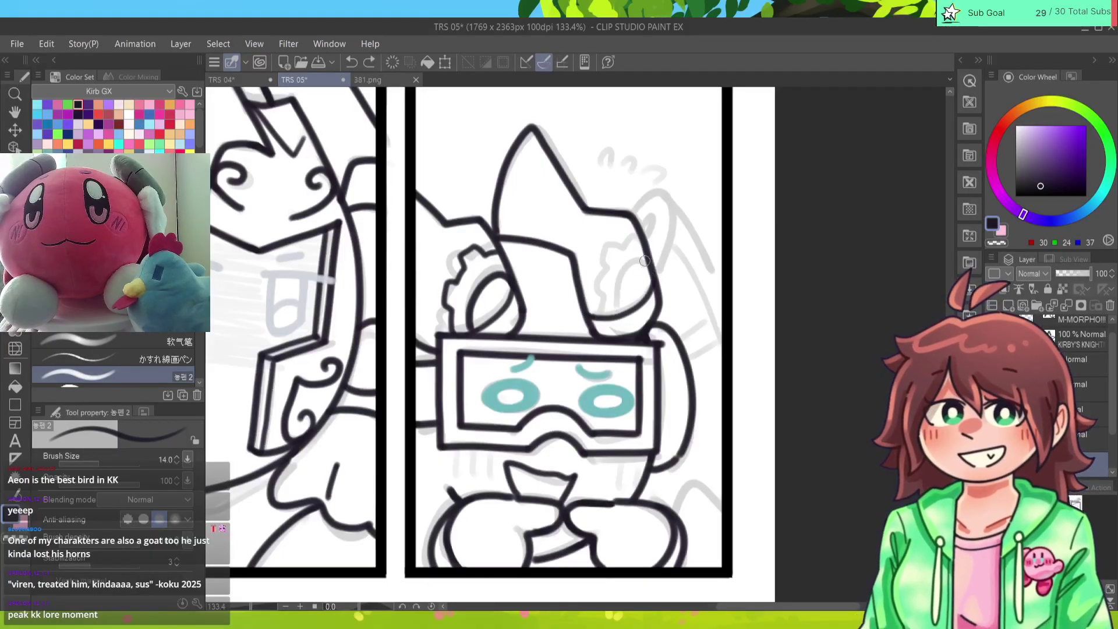
drag(645, 261, 615, 317)
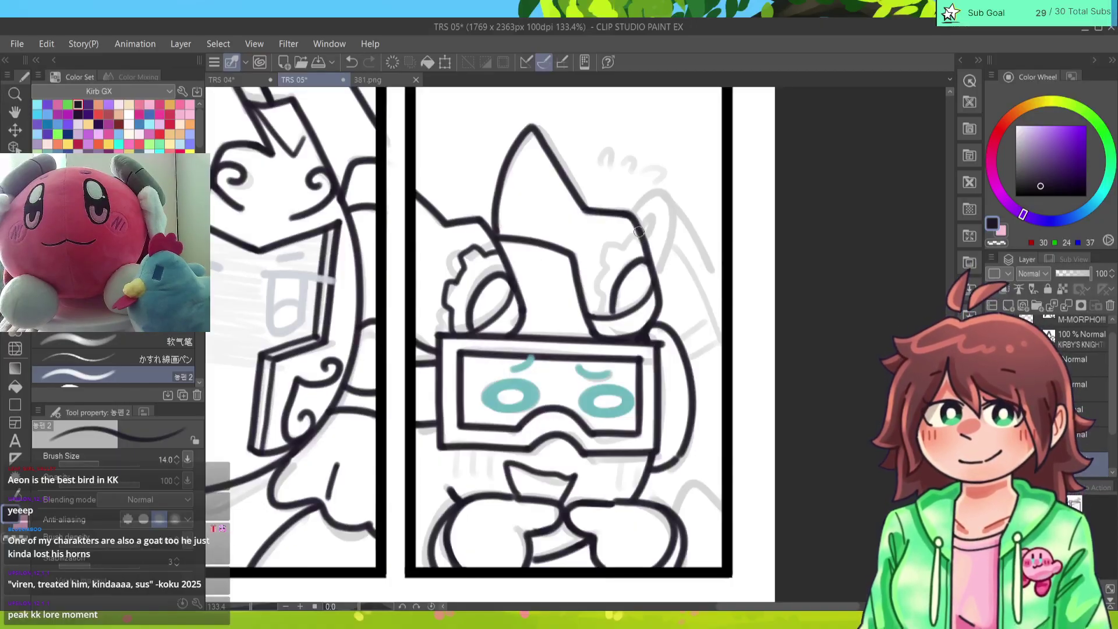
Step: Ink the scalloped outline around the oval on the helmet's right side piece
mouse_move(639, 232)
mouse_down()
mouse_move(597, 261)
mouse_move(598, 319)
mouse_up()
key(ctrl+z)
mouse_move(641, 229)
mouse_down()
mouse_move(606, 255)
mouse_move(594, 324)
mouse_up()
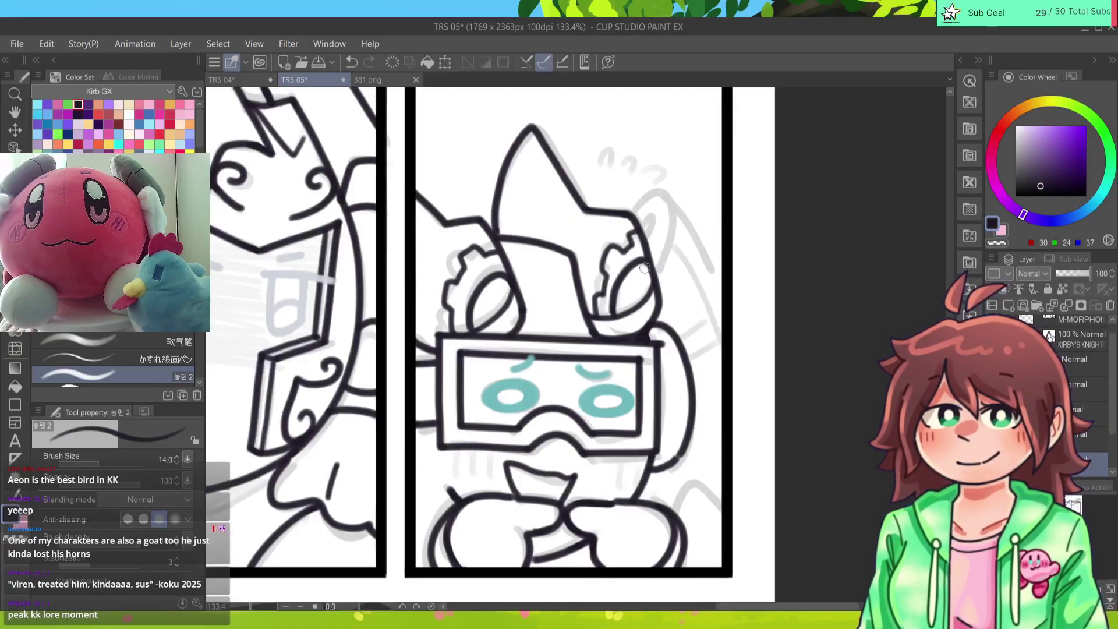
Step: Erase the left edge of the right side piece's oval and re-ink it as a clean curve
key(e)
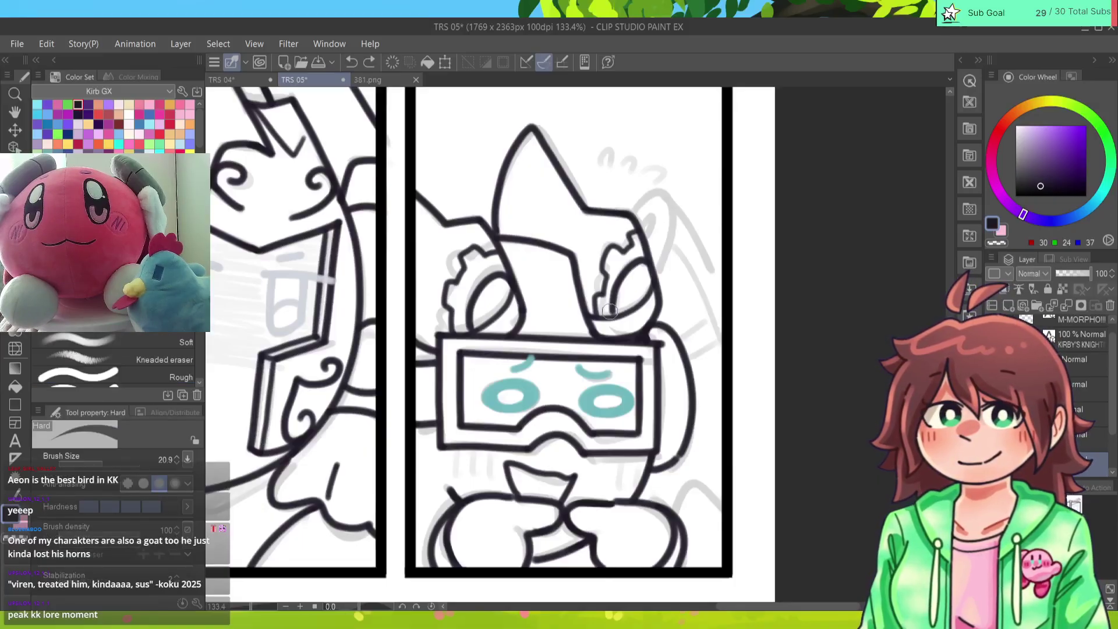
drag(609, 311, 631, 259)
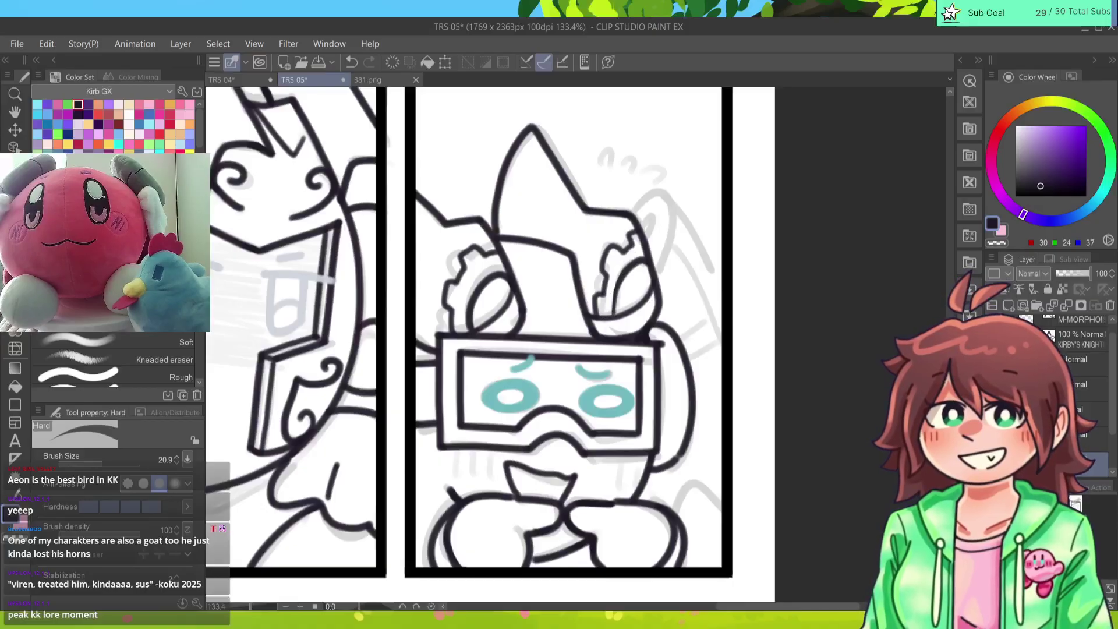
key(p)
drag(617, 318, 622, 272)
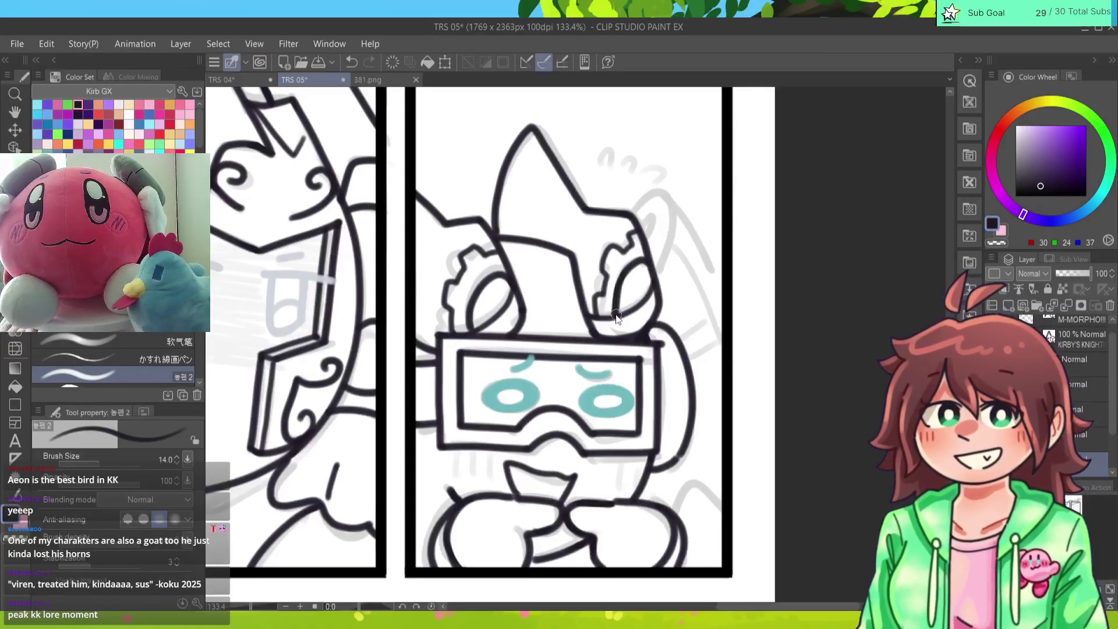
key(ctrl+z)
drag(617, 320, 621, 276)
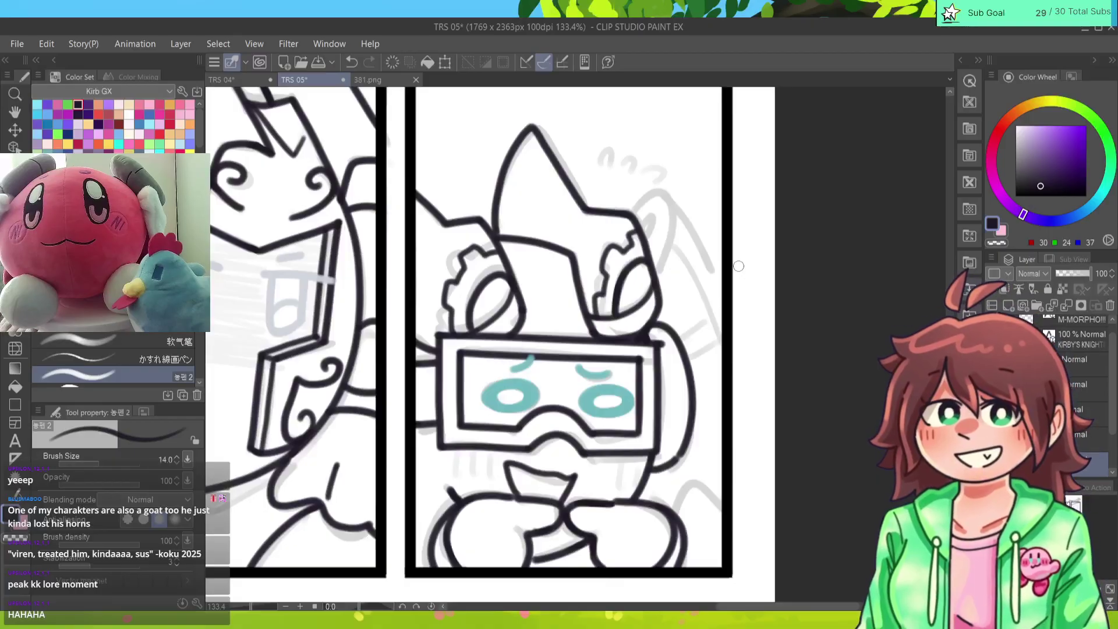
Step: Ink the short vertical blush lines on both cheeks below the visor
scroll(489, 343, down, 5)
scroll(490, 344, up, 3)
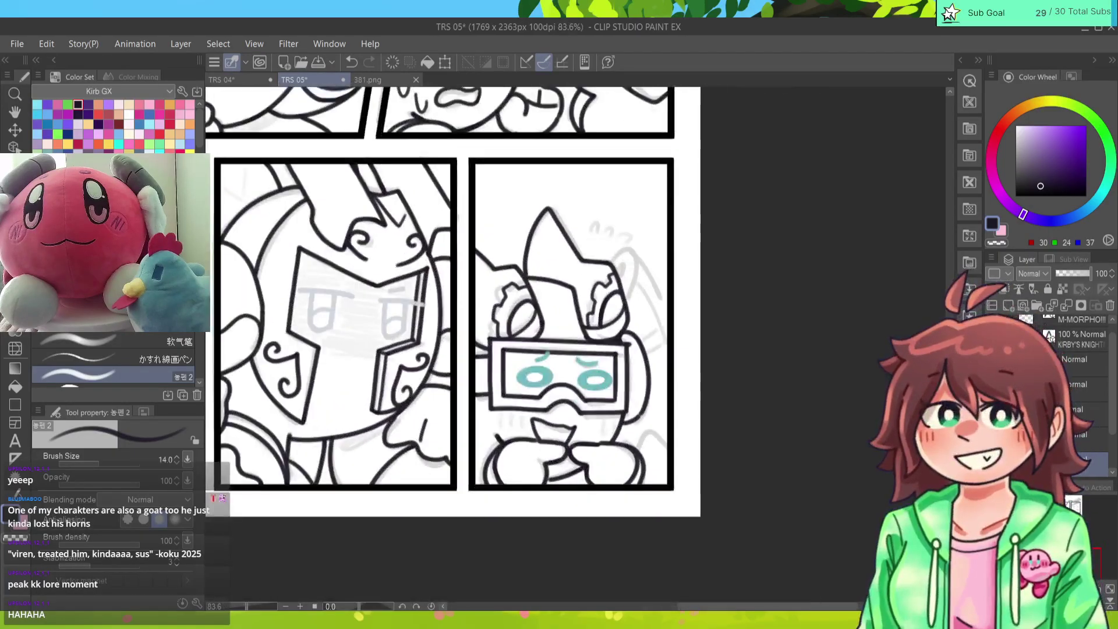
scroll(460, 309, up, 3)
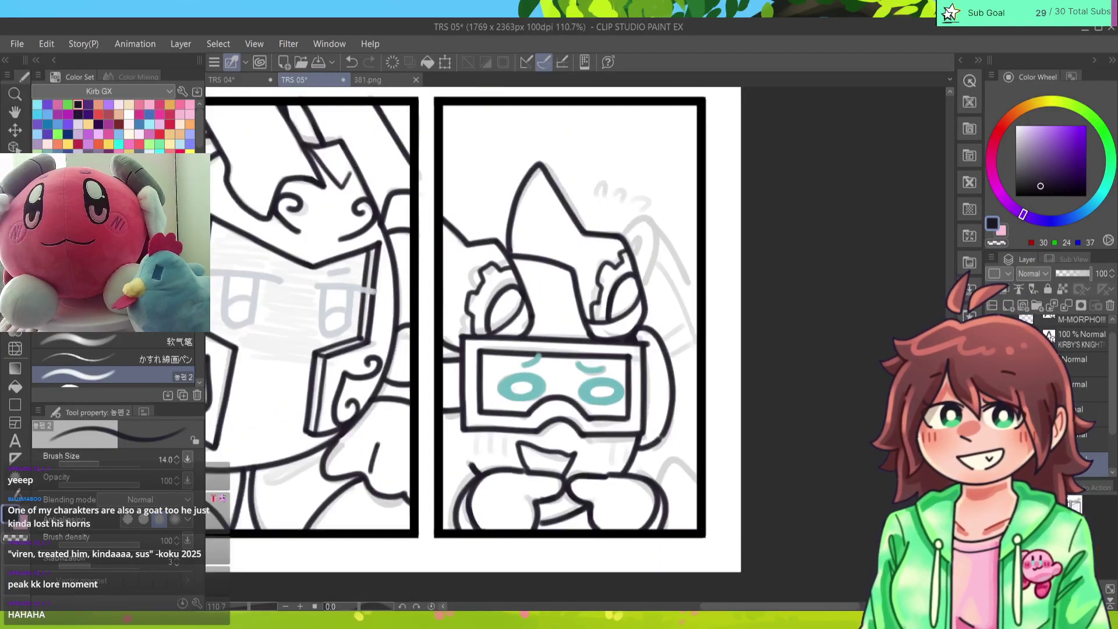
scroll(460, 309, down, 2)
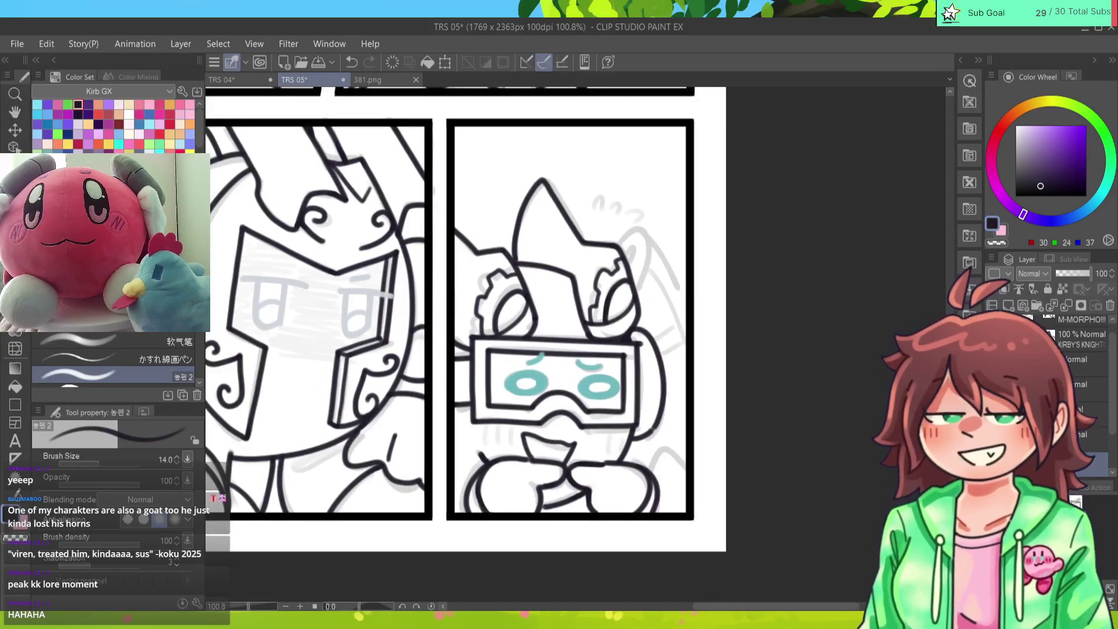
mouse_move(510, 429)
mouse_down()
mouse_move(509, 441)
mouse_move(485, 441)
mouse_up()
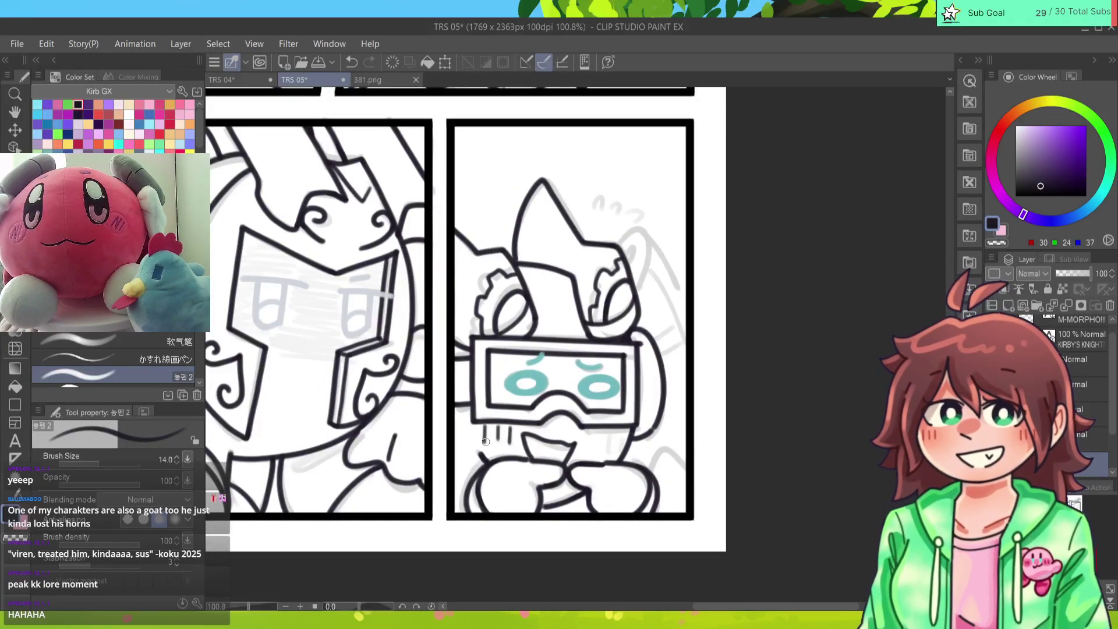
drag(608, 432, 618, 446)
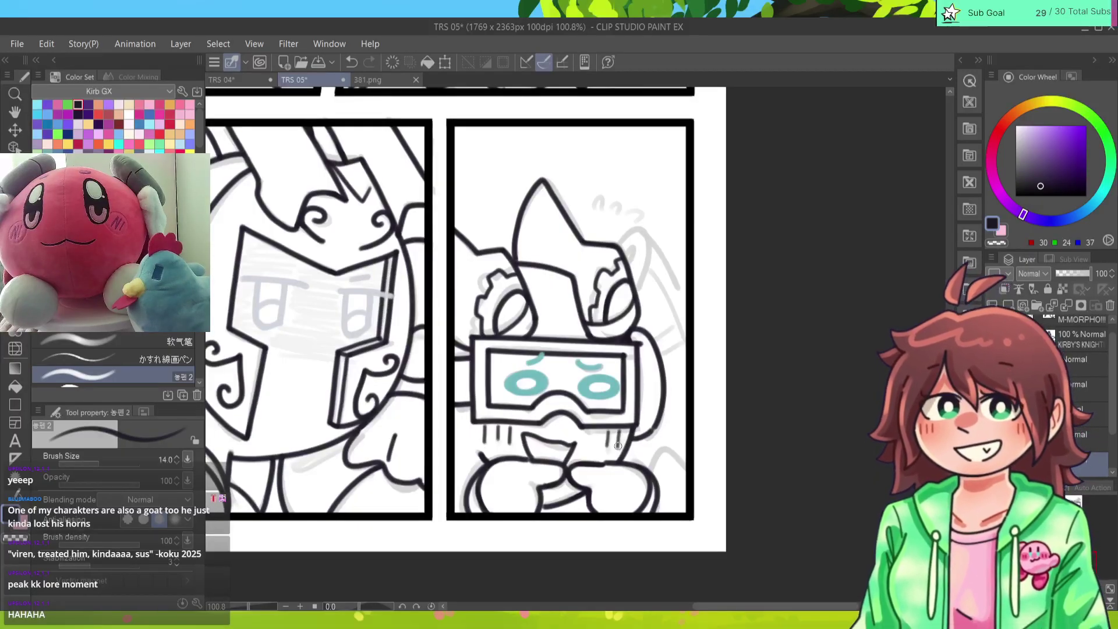
Step: Ink the narrow double loop behind the helmet's right side and the outer slanted edge running to the panel border
scroll(704, 448, up, 3)
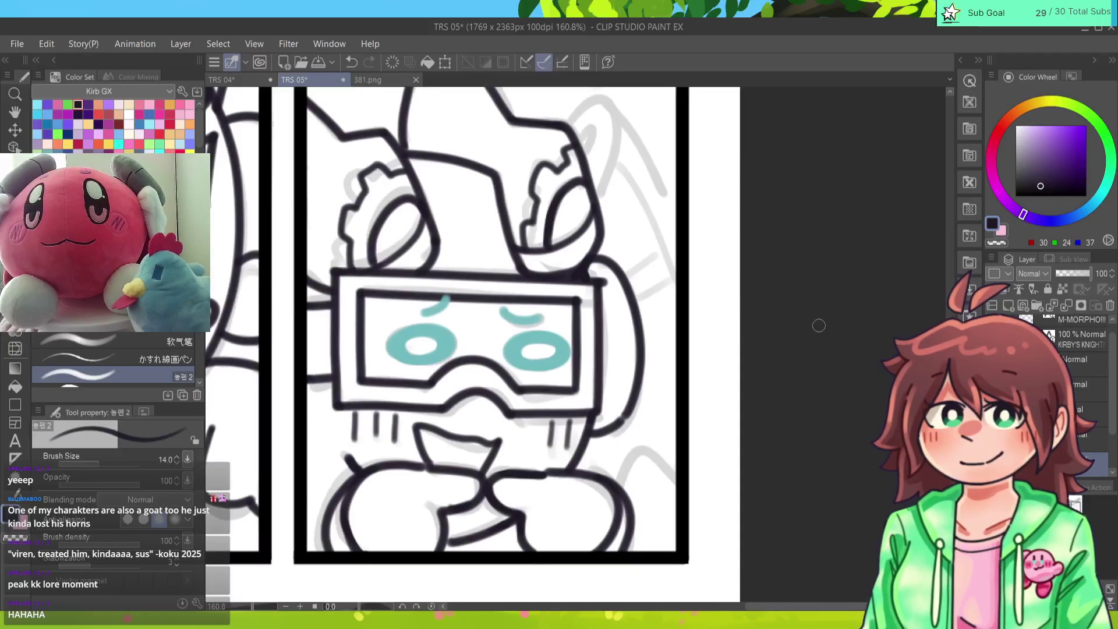
drag(573, 134, 603, 205)
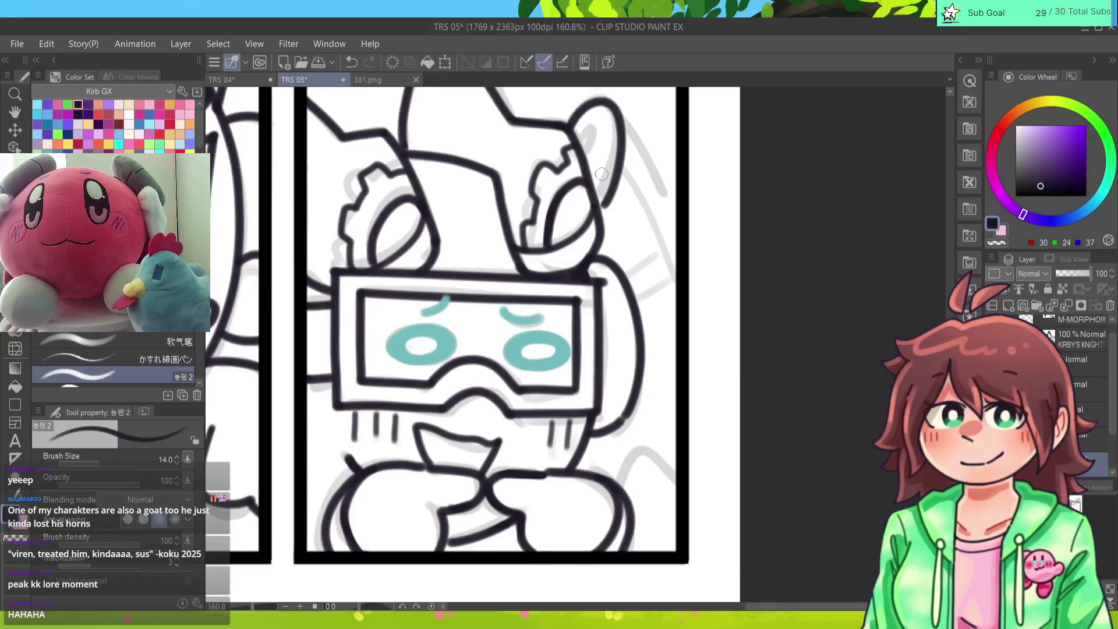
key(ctrl+z)
mouse_move(574, 132)
mouse_down()
mouse_move(582, 120)
mouse_move(607, 185)
mouse_move(600, 202)
mouse_move(603, 178)
mouse_move(577, 126)
mouse_up()
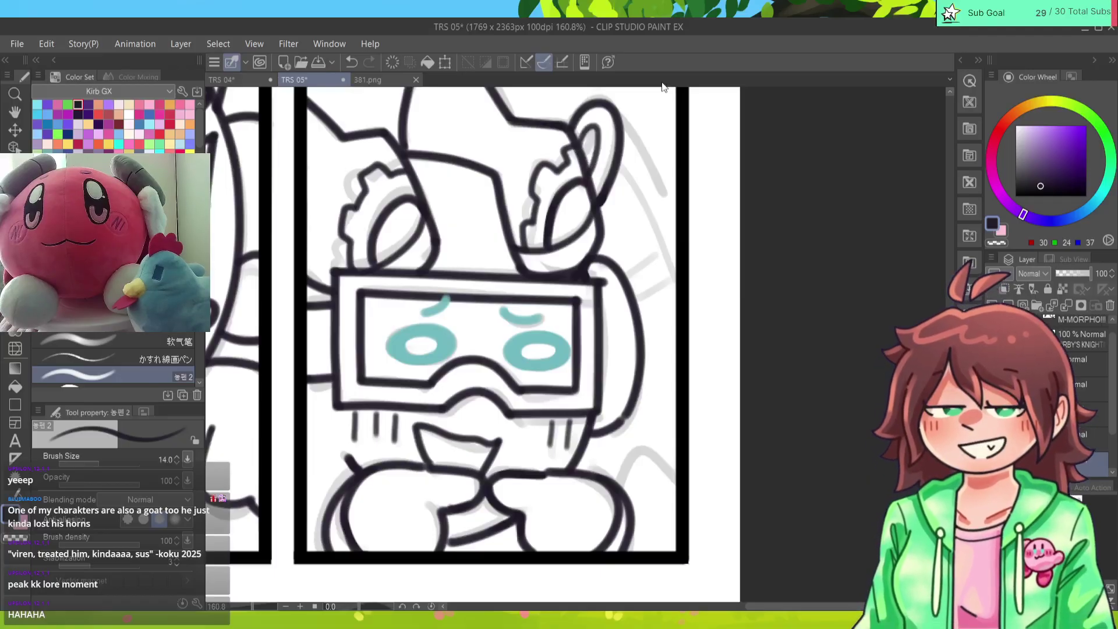
drag(611, 107, 682, 231)
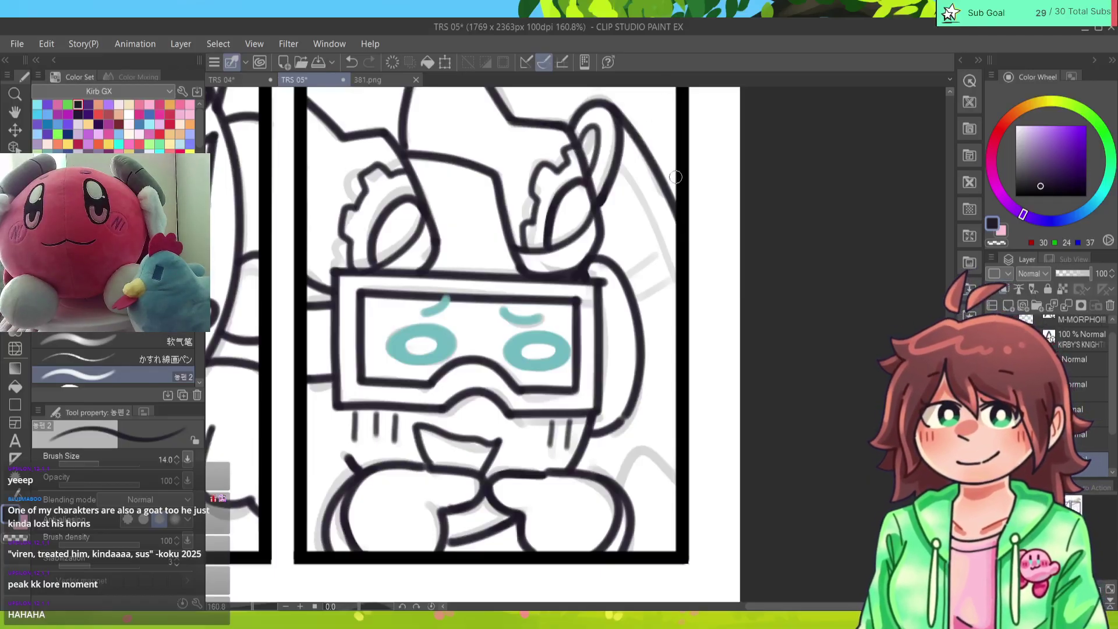
Step: Ink the rounded shape between the right mitten and the panel border, plus the short lines between the mittens at the panel's bottom
mouse_move(683, 469)
mouse_down()
mouse_move(655, 454)
mouse_move(611, 485)
mouse_up()
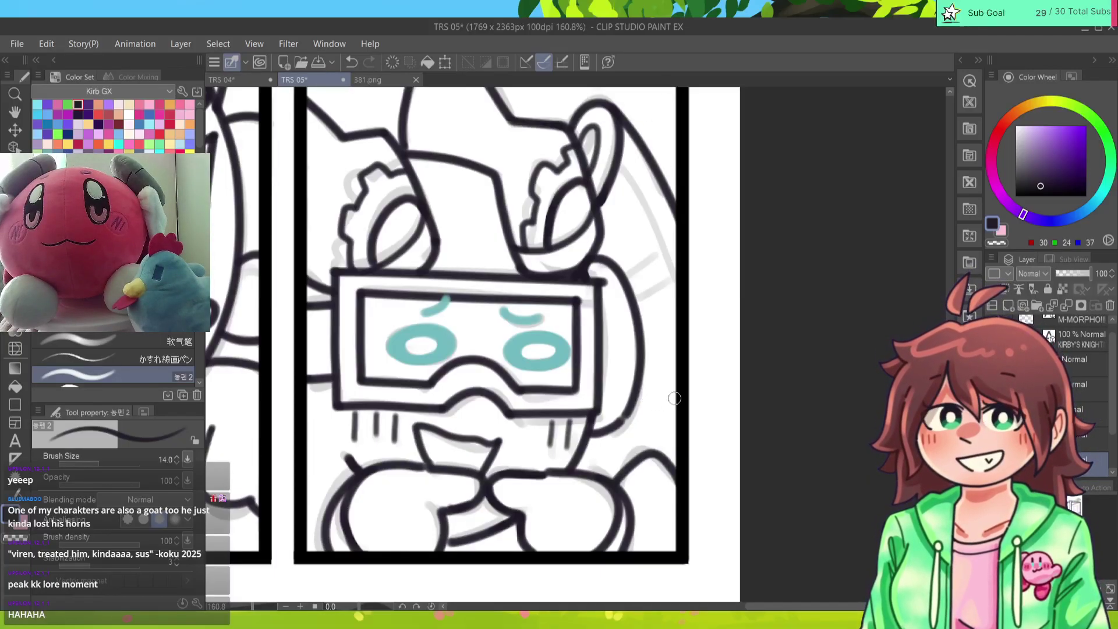
mouse_move(448, 543)
mouse_down()
mouse_move(514, 537)
mouse_move(483, 559)
mouse_up()
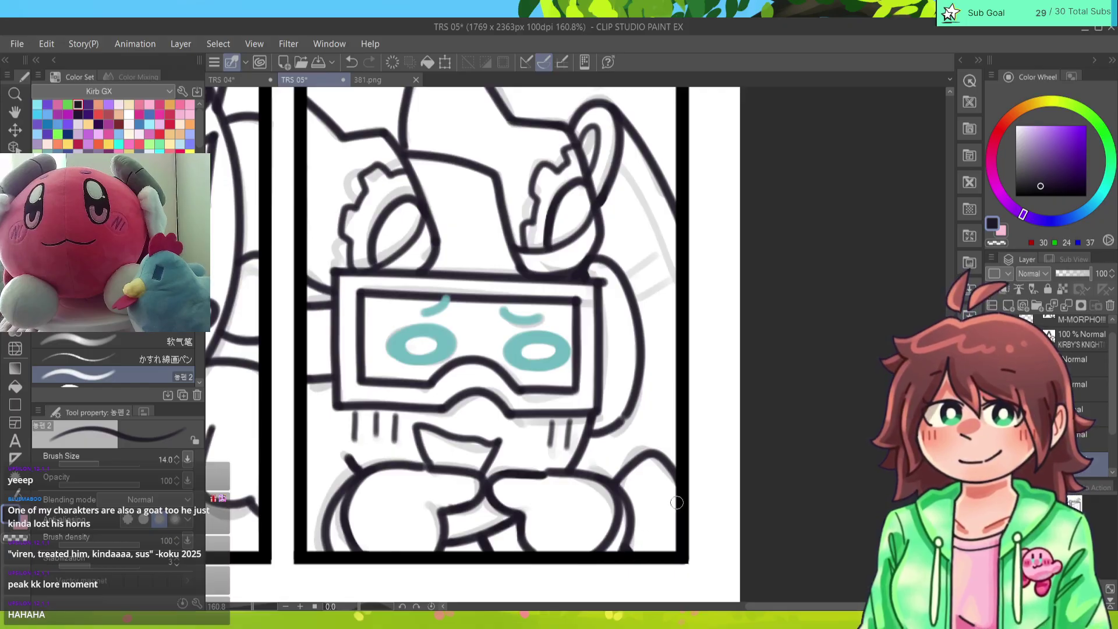
Step: Ink the inner slanted edge and the crossband of the strip to the right of the helmet
mouse_move(618, 155)
mouse_down()
mouse_move(687, 305)
mouse_move(667, 253)
mouse_up()
mouse_move(640, 300)
mouse_down()
mouse_move(683, 278)
mouse_move(694, 341)
mouse_up()
key(ctrl+z)
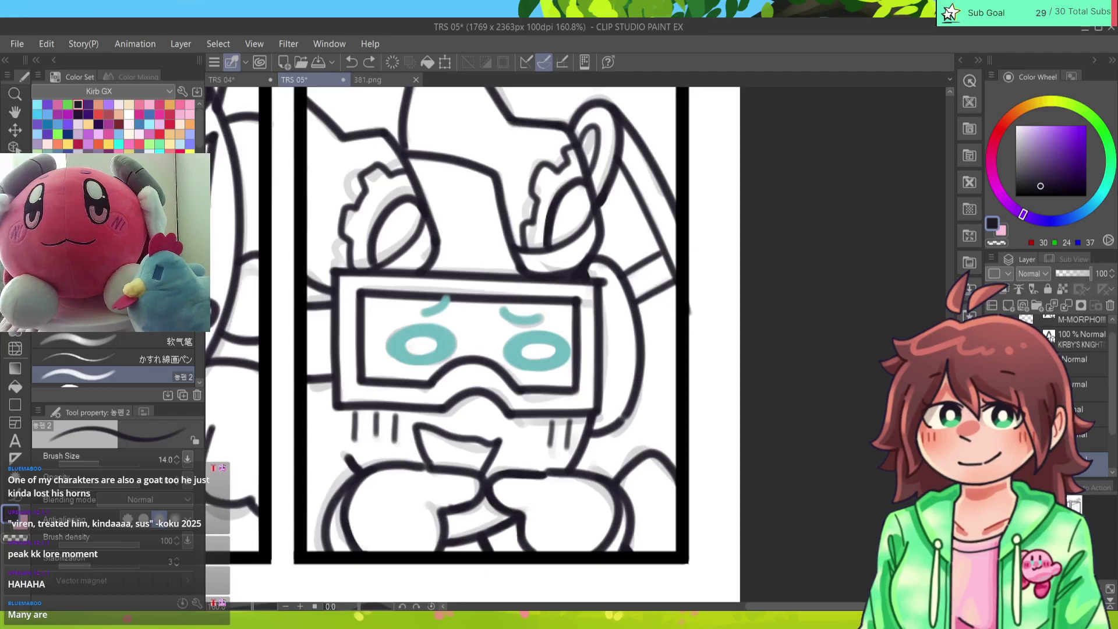
key(e)
key(p)
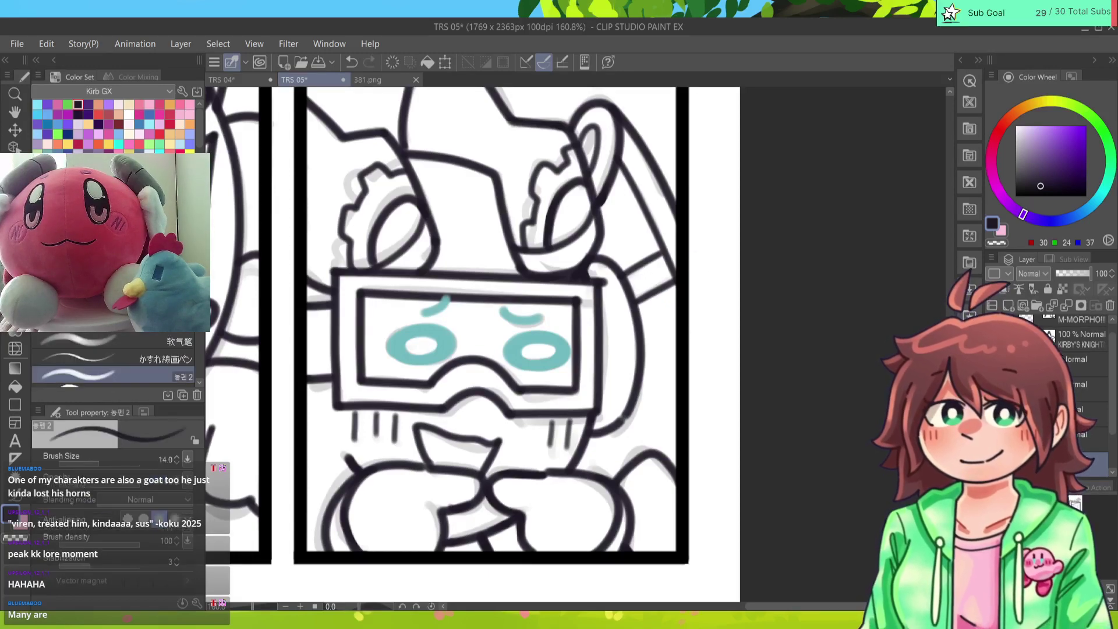
Step: Ink two short slanted lines between the lower end of the right side contour and the right mitten
drag(609, 438, 618, 471)
drag(622, 420, 641, 454)
key(ctrl+z)
drag(638, 311, 625, 372)
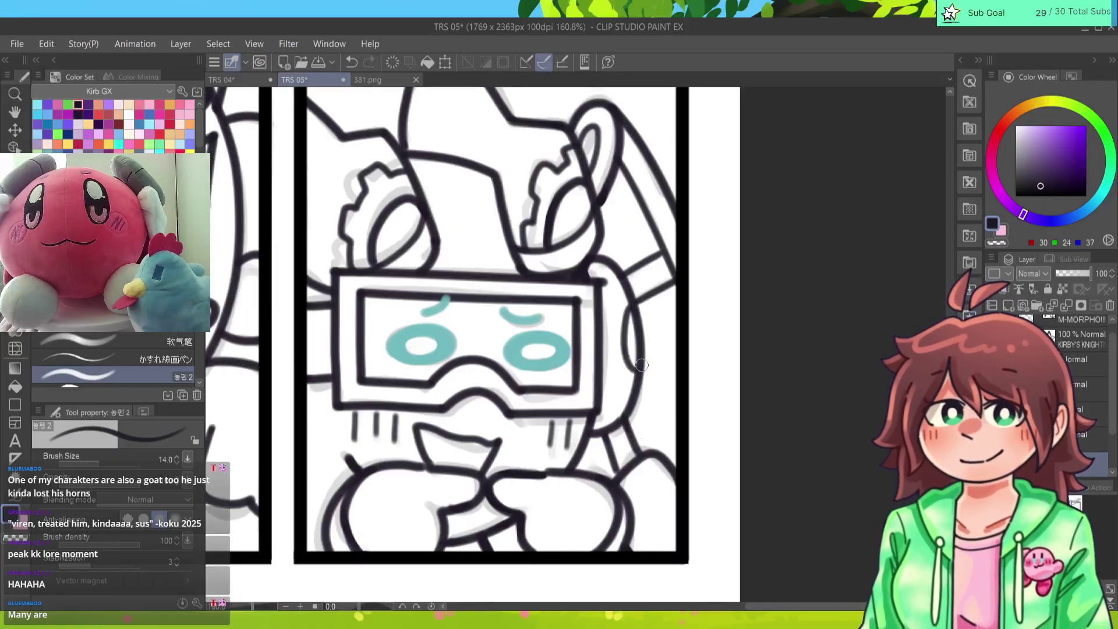
key(ctrl+z)
drag(605, 258, 618, 392)
key(ctrl+z)
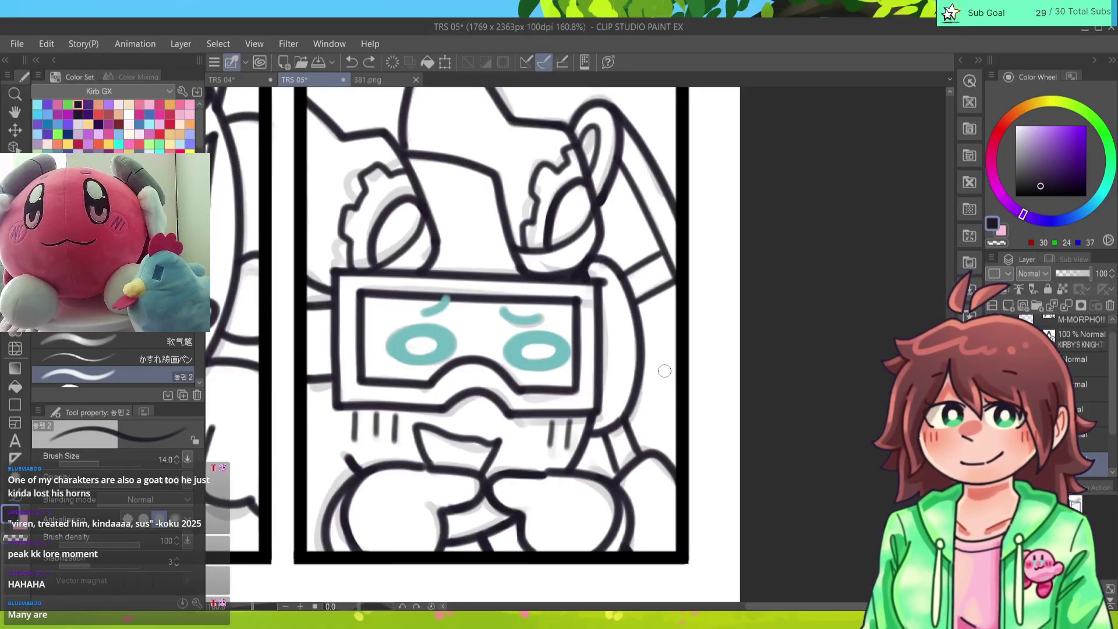
key(ctrl+minus)
key(ctrl+plus)
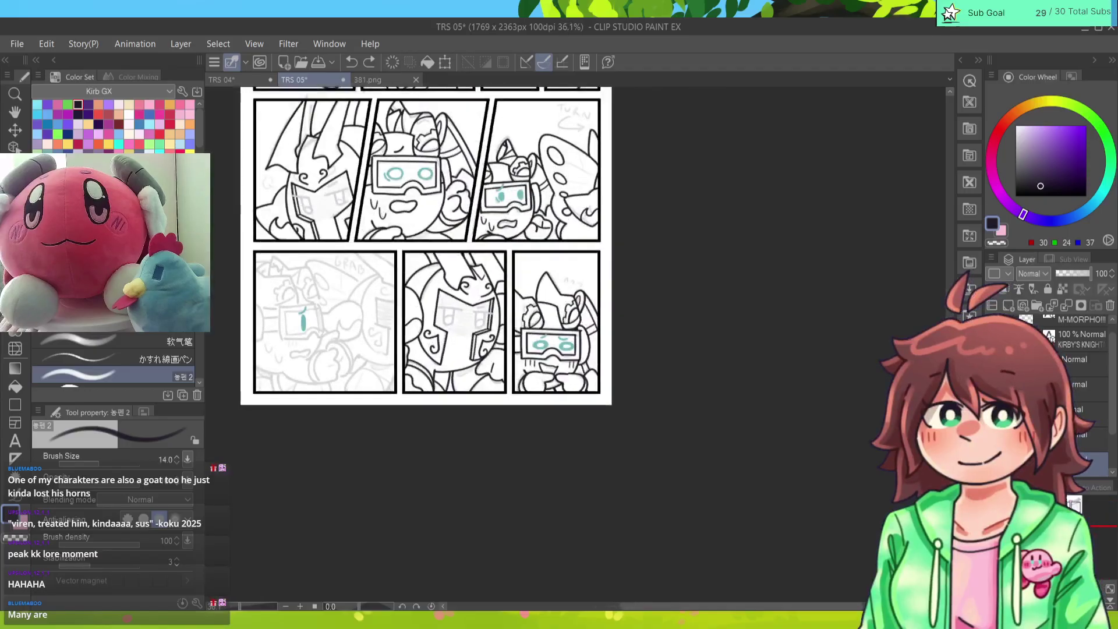
scroll(457, 343, up, 3)
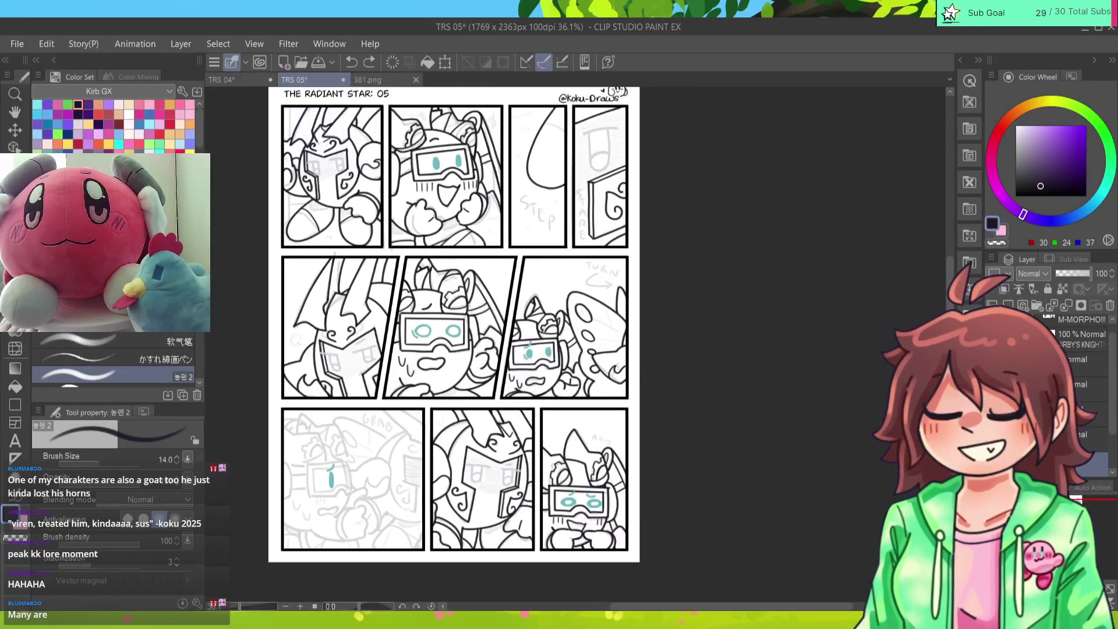
drag(505, 252, 577, 332)
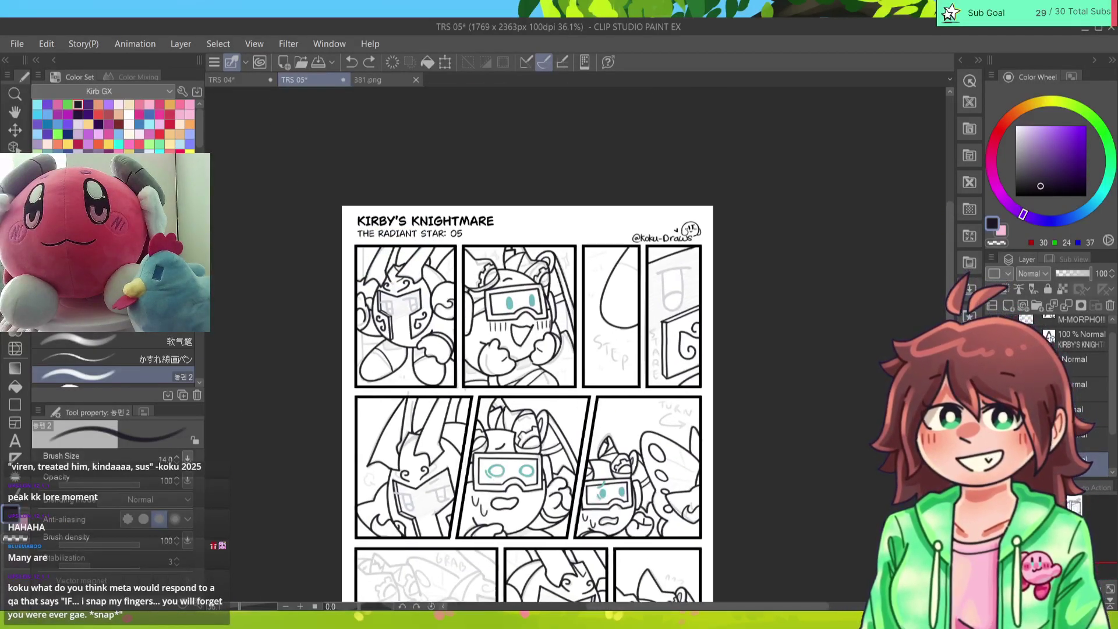
scroll(577, 332, up, 6)
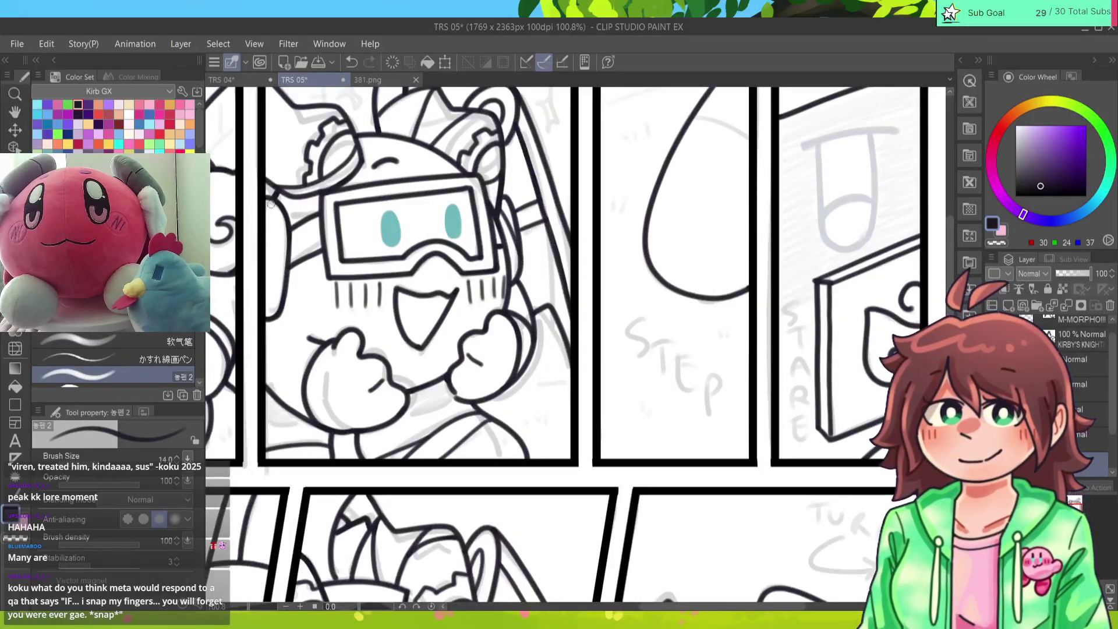
mouse_move(271, 196)
mouse_down()
mouse_move(272, 290)
mouse_move(281, 249)
mouse_move(273, 235)
mouse_move(262, 294)
mouse_up()
key(ctrl+z)
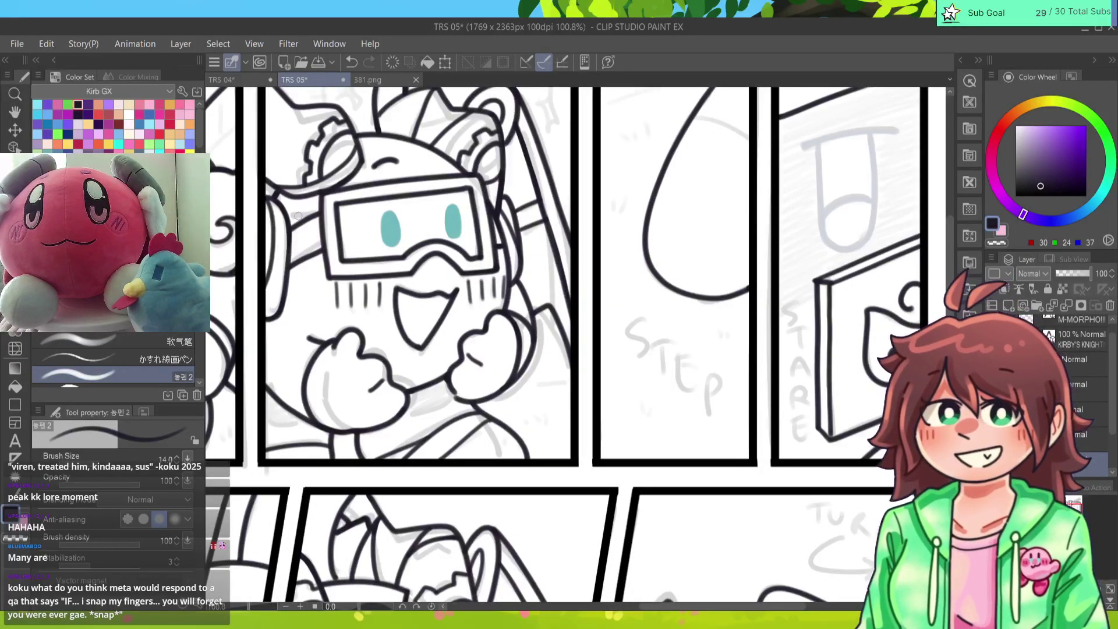
Step: Ink an inner curve along the side piece at the visor's right edge in the middle row's second panel
scroll(621, 315, down, 6)
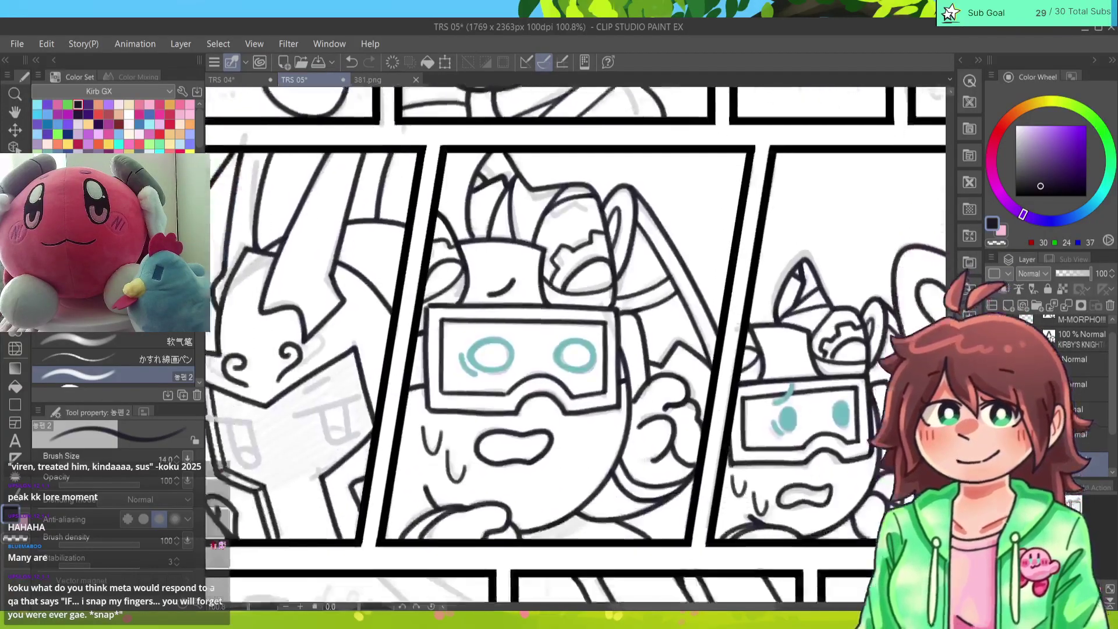
drag(620, 314, 641, 389)
key(ctrl+z)
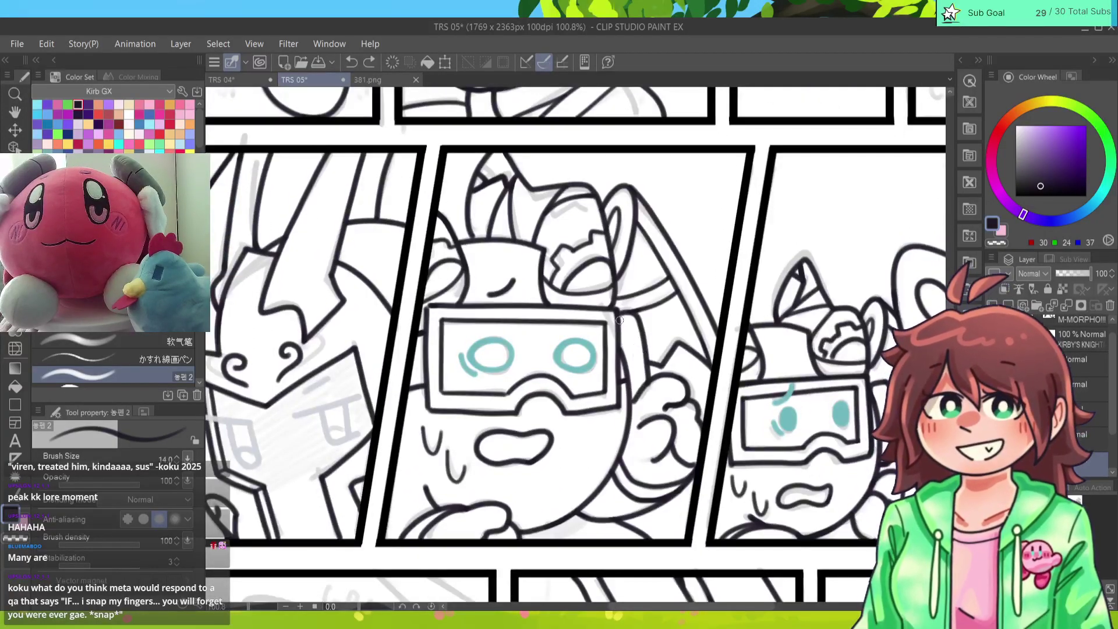
drag(621, 317, 639, 390)
key(ctrl+z)
drag(622, 319, 637, 388)
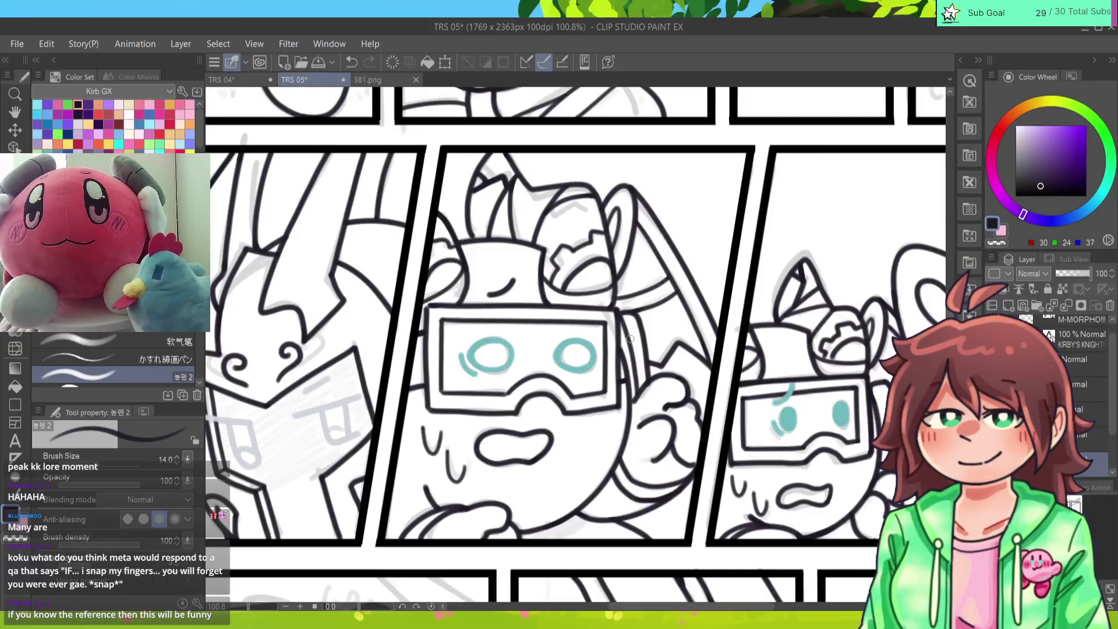
key(ctrl+z)
drag(621, 317, 640, 389)
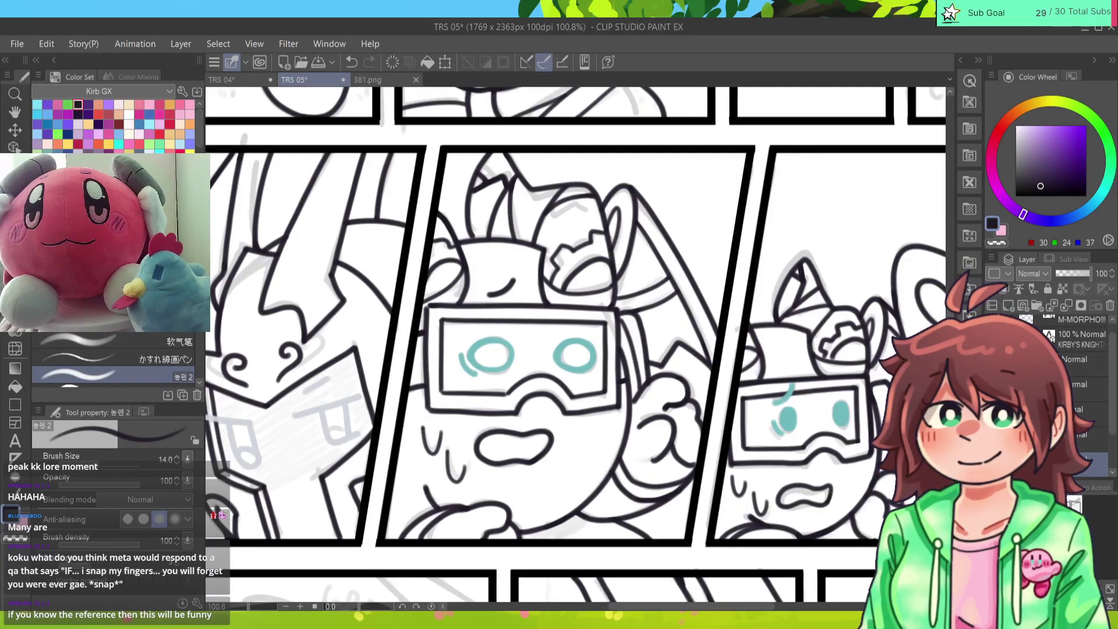
Step: Ink an inner curve along the rounded side piece at the left border of the top row's second panel
scroll(400, 213, up, 5)
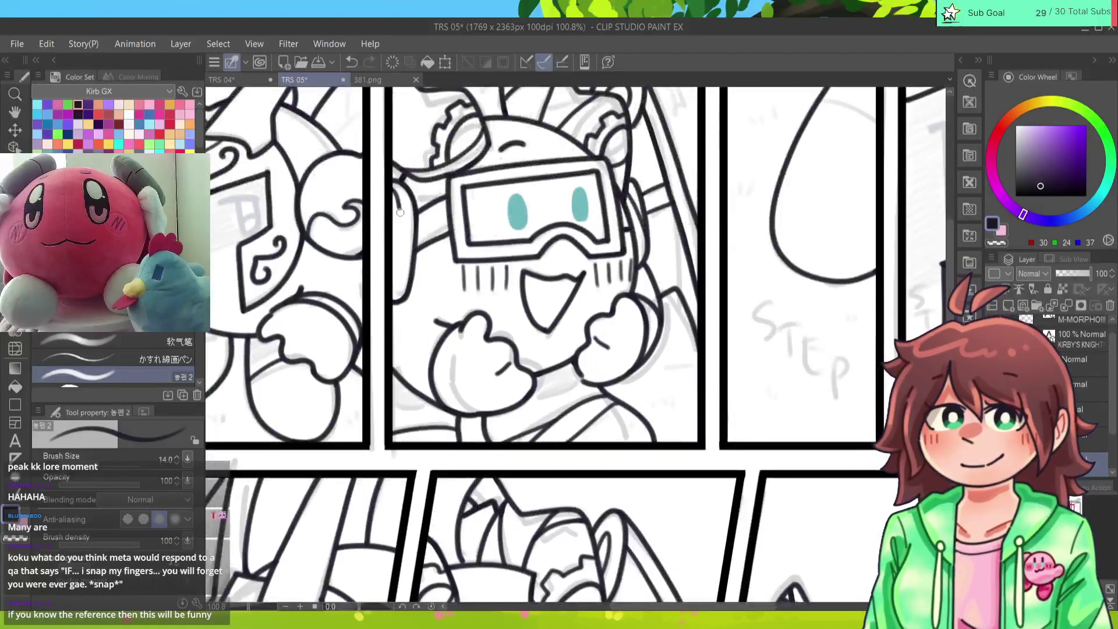
drag(400, 213, 398, 278)
key(ctrl+z)
drag(397, 183, 399, 261)
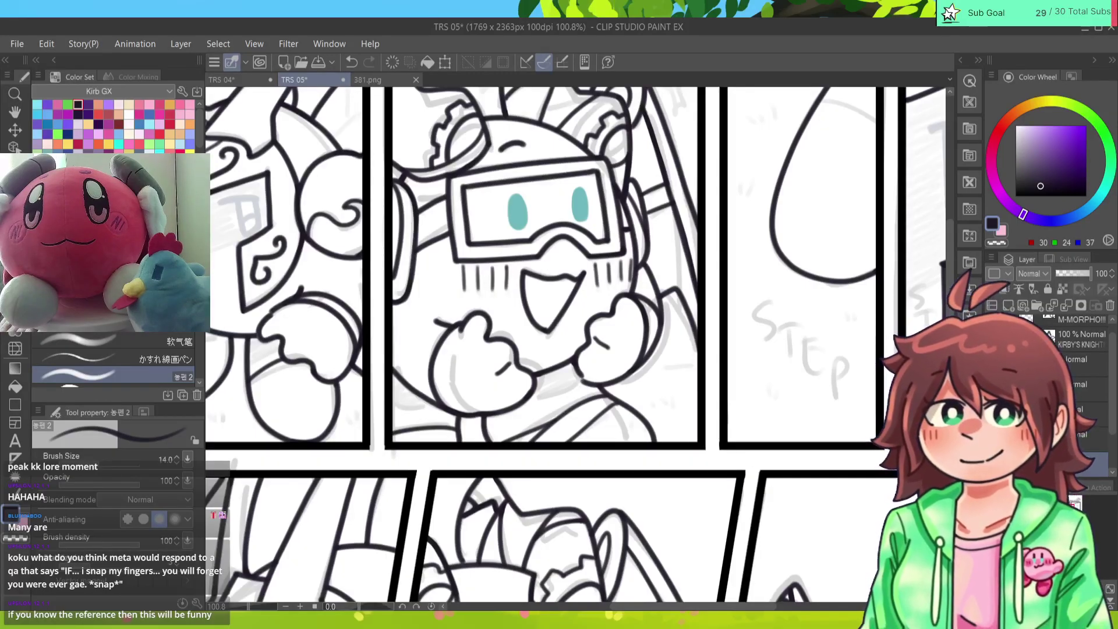
scroll(575, 346, down, 5)
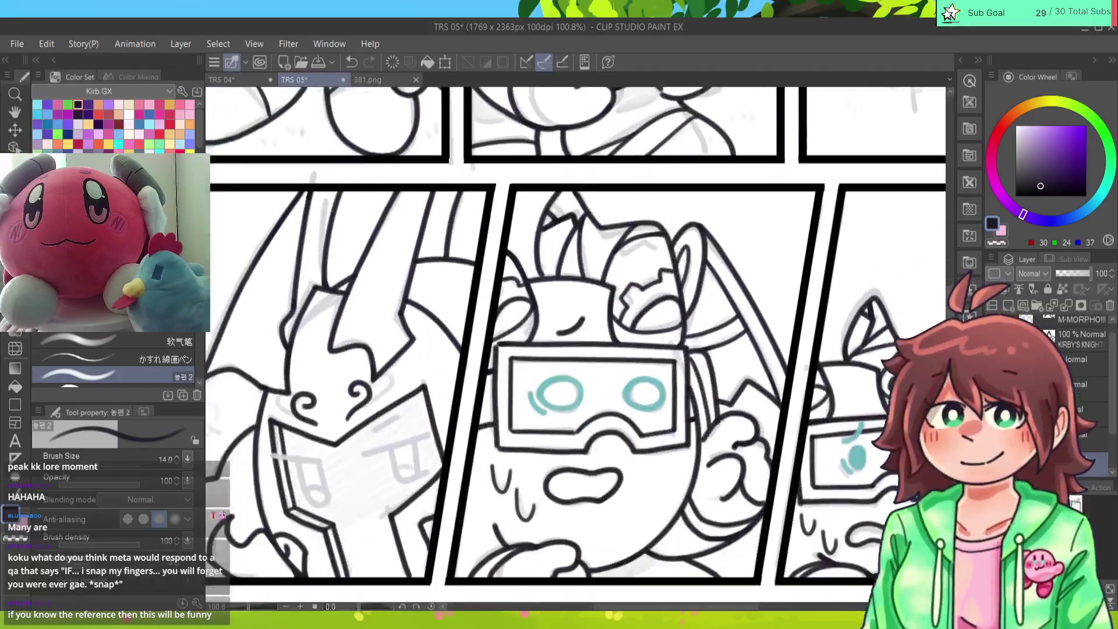
Step: Erase stray ink between the visored character's mittens in the bottom row's last panel
scroll(513, 262, up, 3)
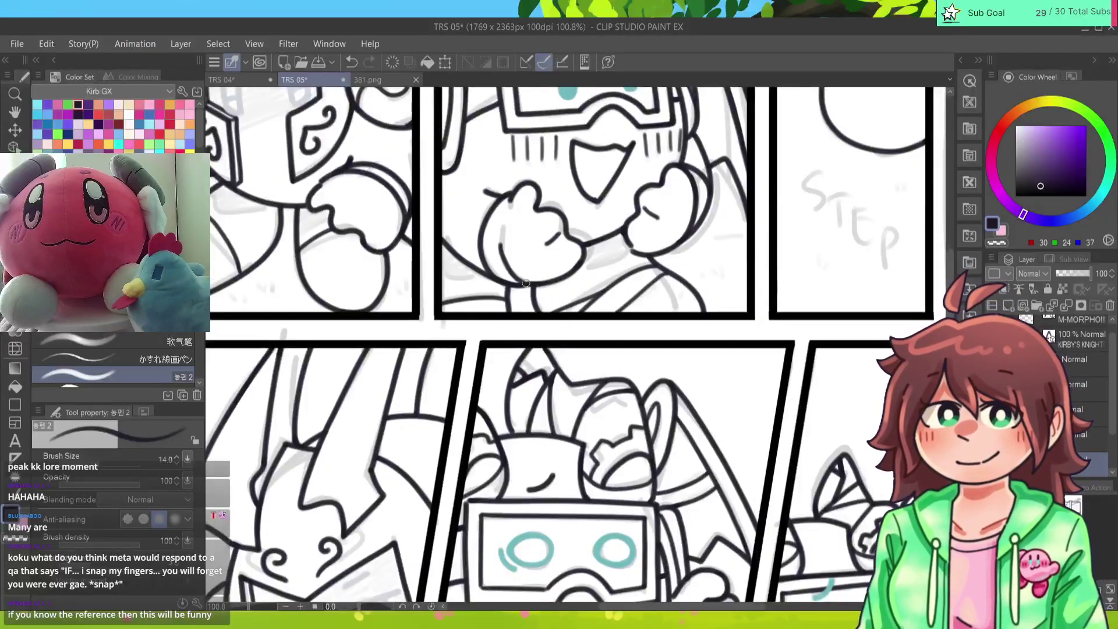
scroll(526, 283, down, 5)
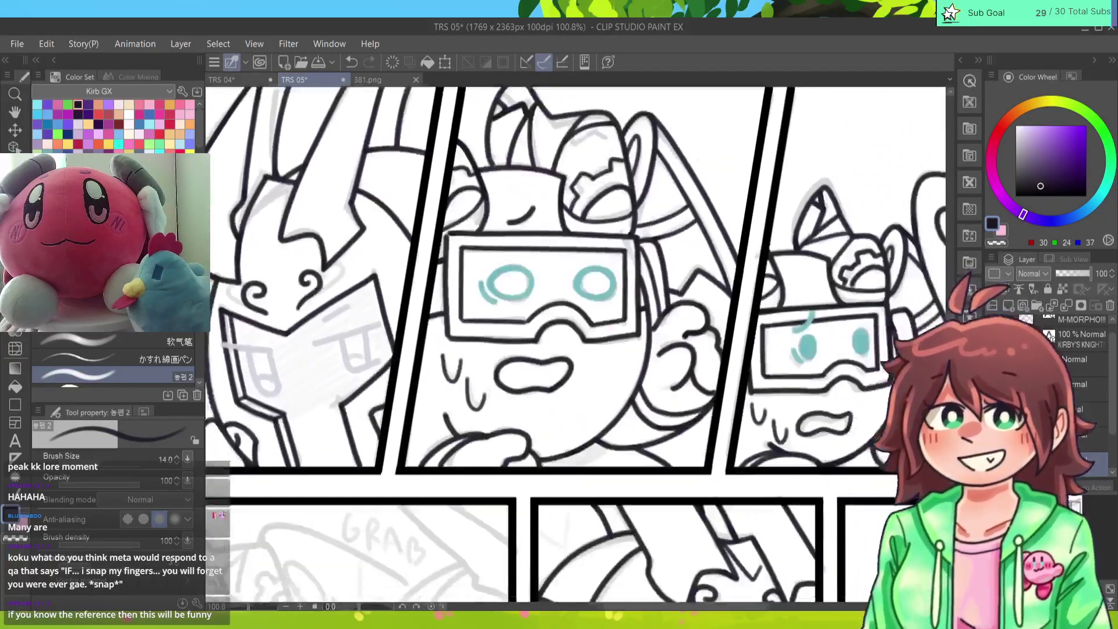
scroll(576, 347, down, 10)
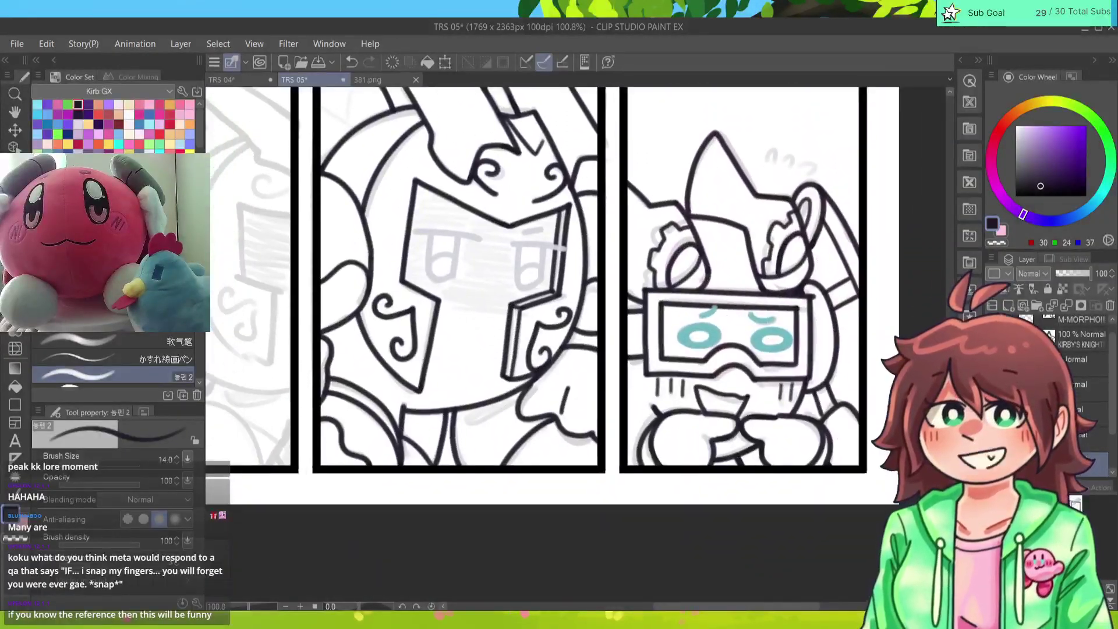
scroll(536, 303, up, 2)
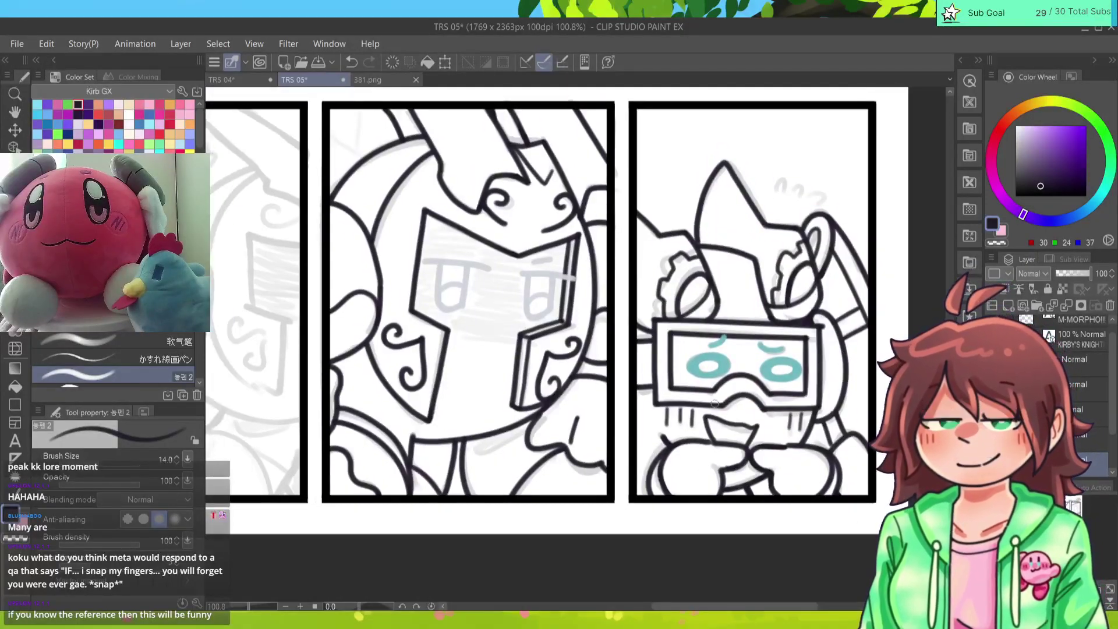
key(e)
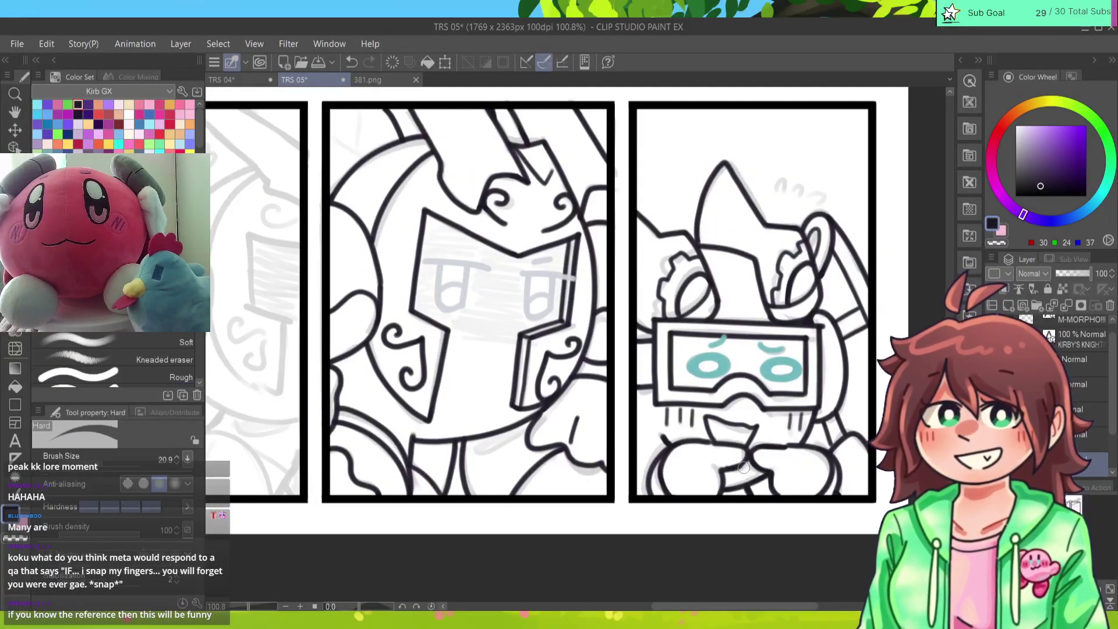
mouse_move(744, 466)
mouse_down()
mouse_move(724, 488)
mouse_move(722, 469)
mouse_move(746, 458)
mouse_move(722, 468)
mouse_move(754, 455)
mouse_up()
key(p)
key(ctrl+z)
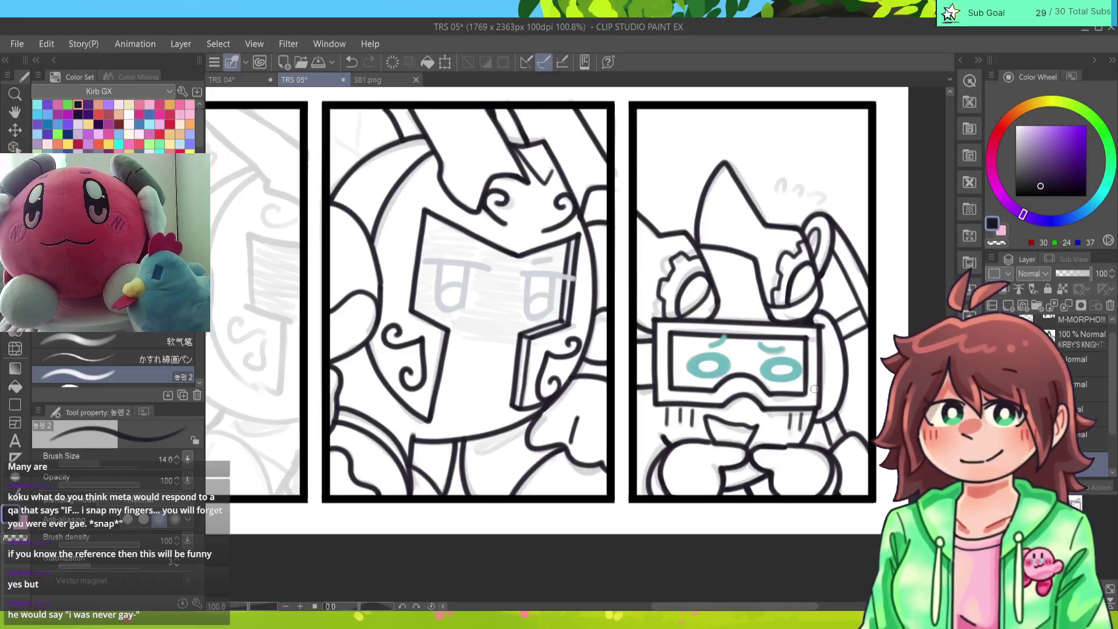
Step: Ink the curved and slanted stripe lines across the visored character's pointed horn in the last panel
drag(815, 389, 933, 409)
drag(576, 320, 409, 360)
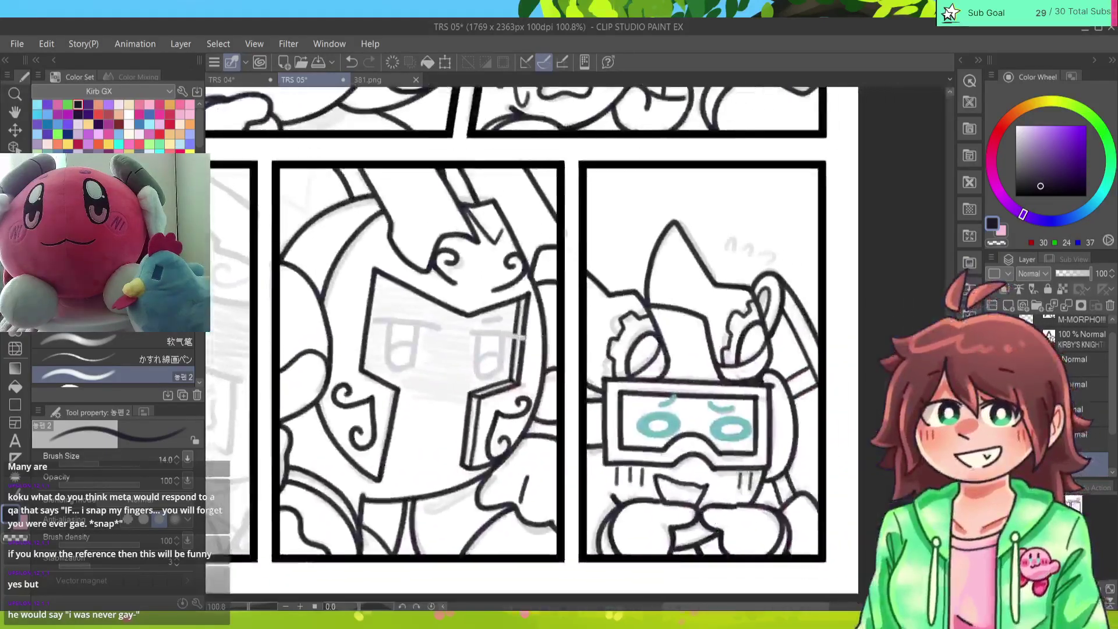
mouse_move(729, 285)
mouse_down()
mouse_move(666, 290)
mouse_move(708, 274)
mouse_up()
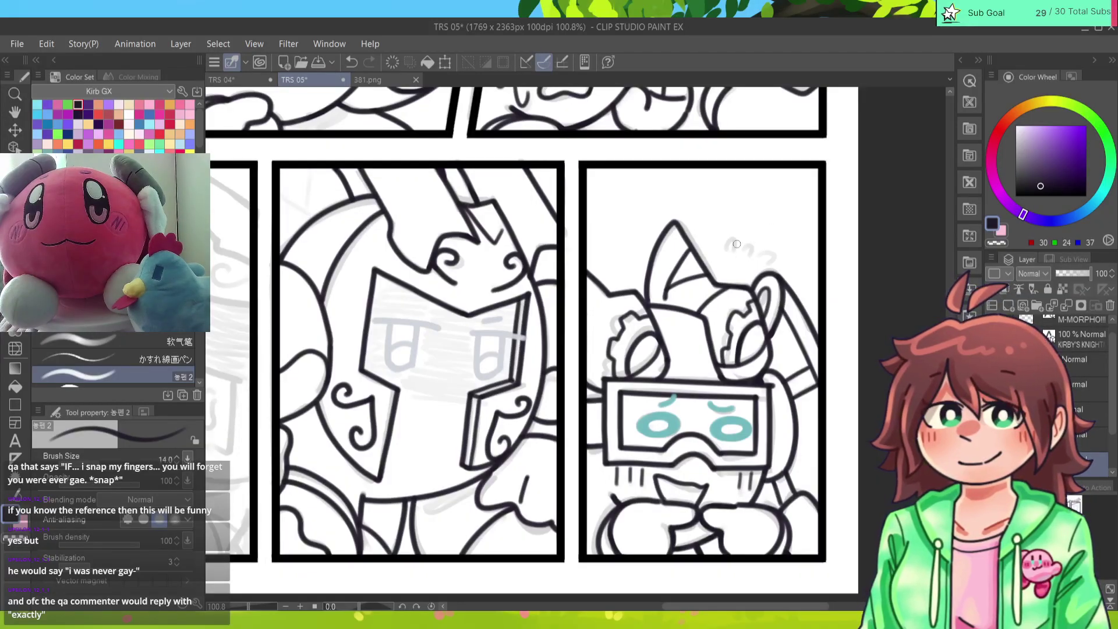
key(ctrl+z)
key(ctrl+z)
mouse_move(696, 250)
mouse_down()
mouse_move(667, 297)
mouse_move(708, 274)
mouse_move(684, 284)
mouse_move(669, 245)
mouse_move(711, 269)
mouse_up()
key(ctrl+z)
key(ctrl+z)
drag(668, 236, 671, 258)
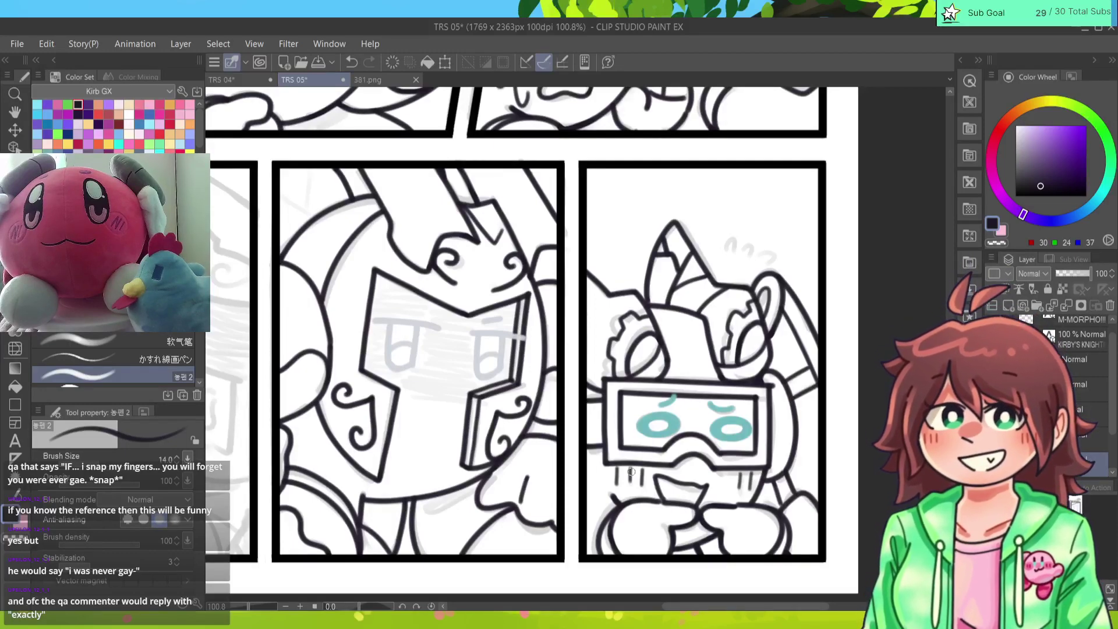
Step: Ink the upper slanted edge of the strip crossing the upper right corner of the bottom row's first panel
drag(707, 607, 600, 601)
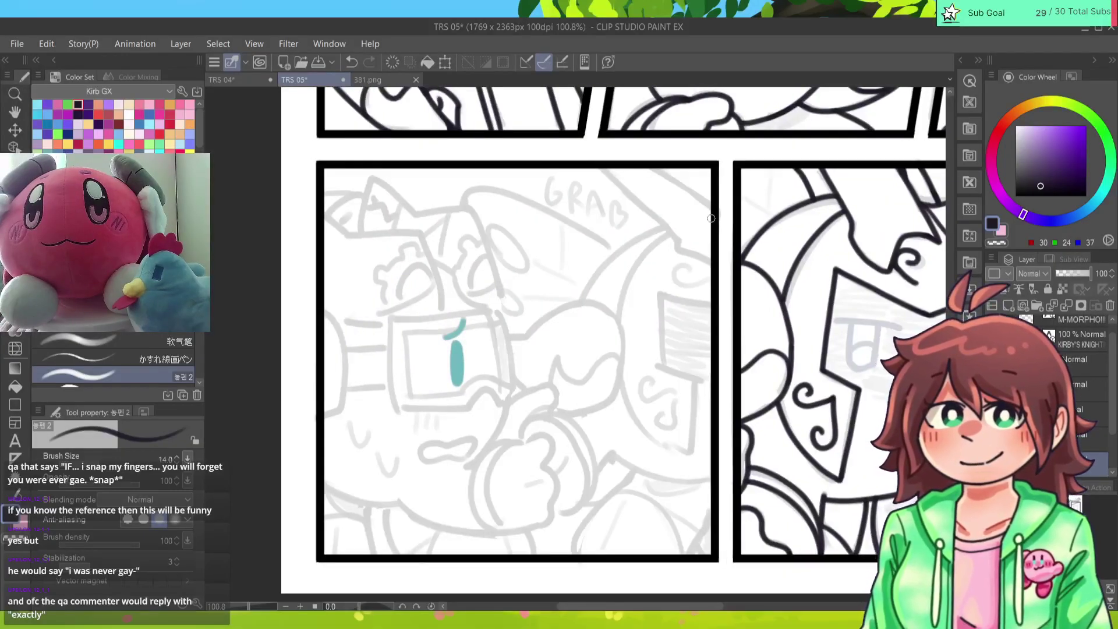
drag(655, 168, 710, 210)
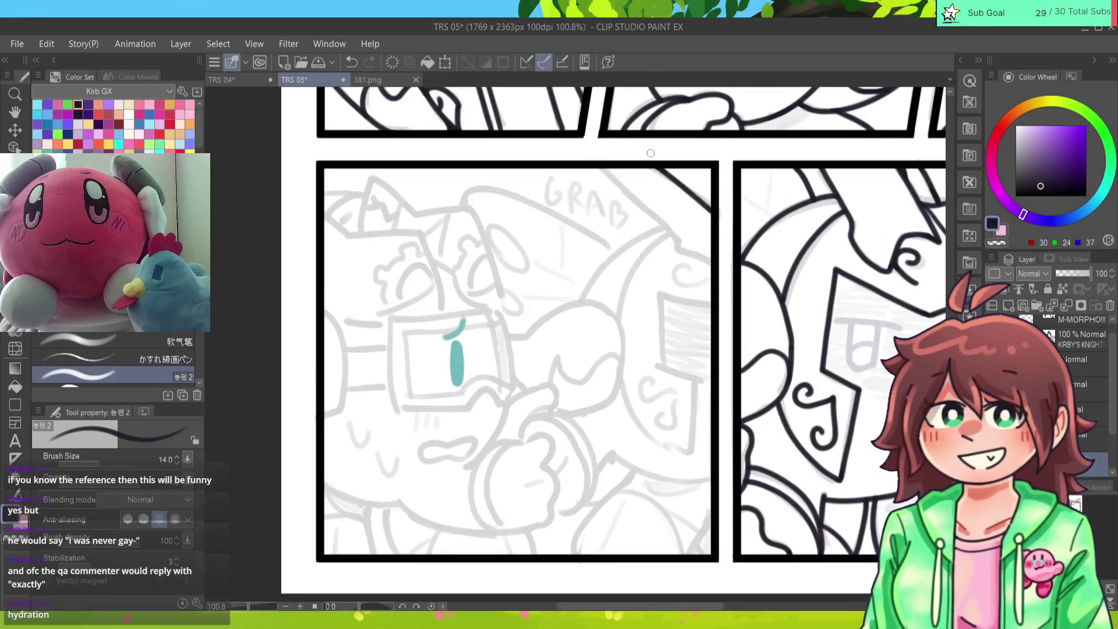
key(ctrl+z)
drag(655, 169, 709, 211)
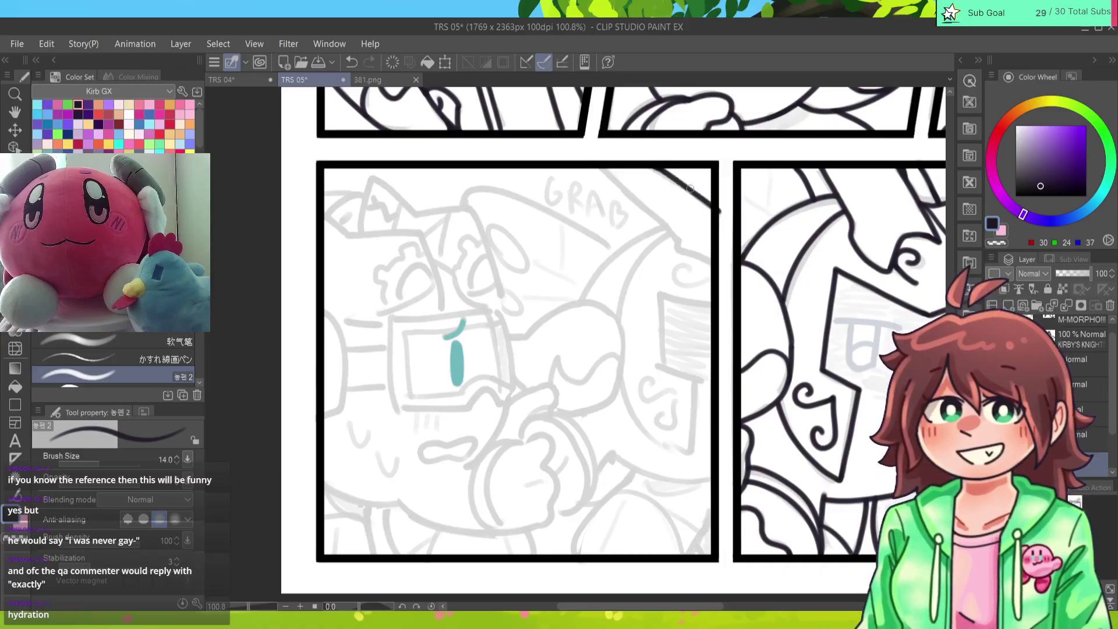
key(ctrl+z)
drag(655, 169, 709, 208)
key(ctrl+z)
drag(655, 169, 710, 209)
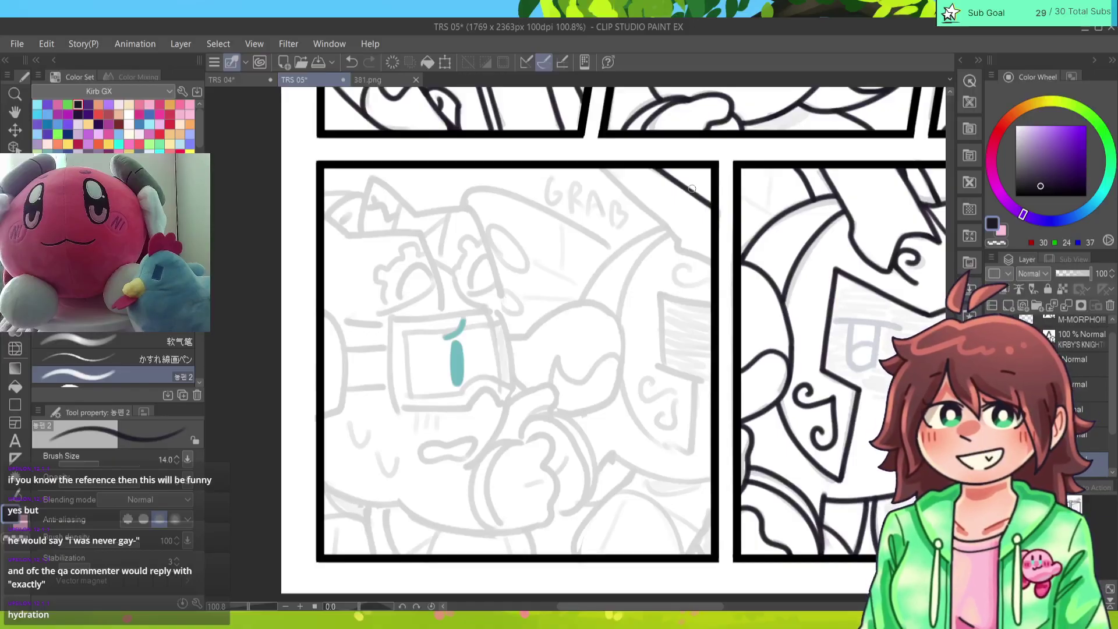
Step: Ink the strip's lower slanted edge, with its small notch, down to the panel's right border
mouse_move(600, 169)
mouse_down()
mouse_move(679, 251)
mouse_move(707, 266)
mouse_up()
key(ctrl+z)
drag(666, 226, 716, 275)
key(ctrl+z)
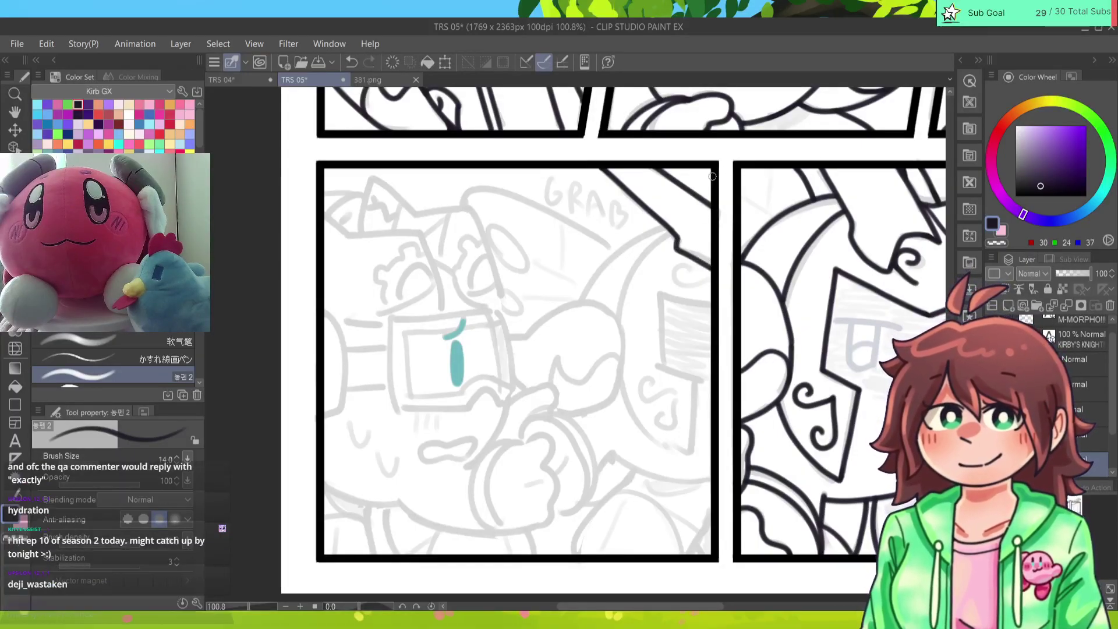
Step: Ink the curved helmet edge from the strip's notch down to the rounded shape beside the helmet
drag(670, 232, 622, 380)
key(ctrl+z)
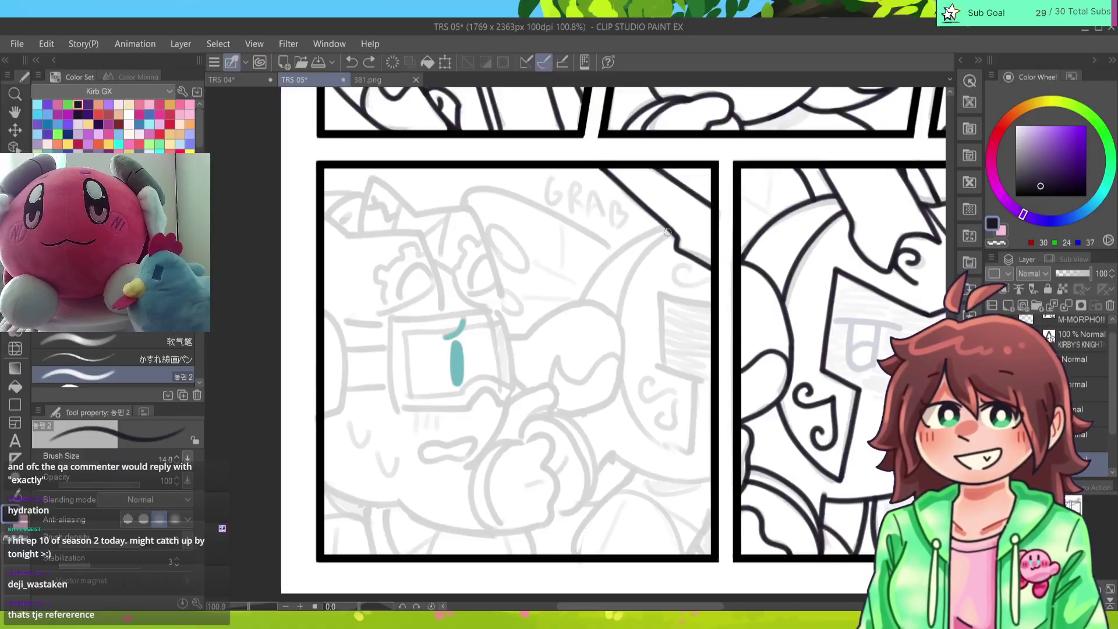
key(ctrl+y)
key(ctrl+z)
drag(666, 234, 617, 324)
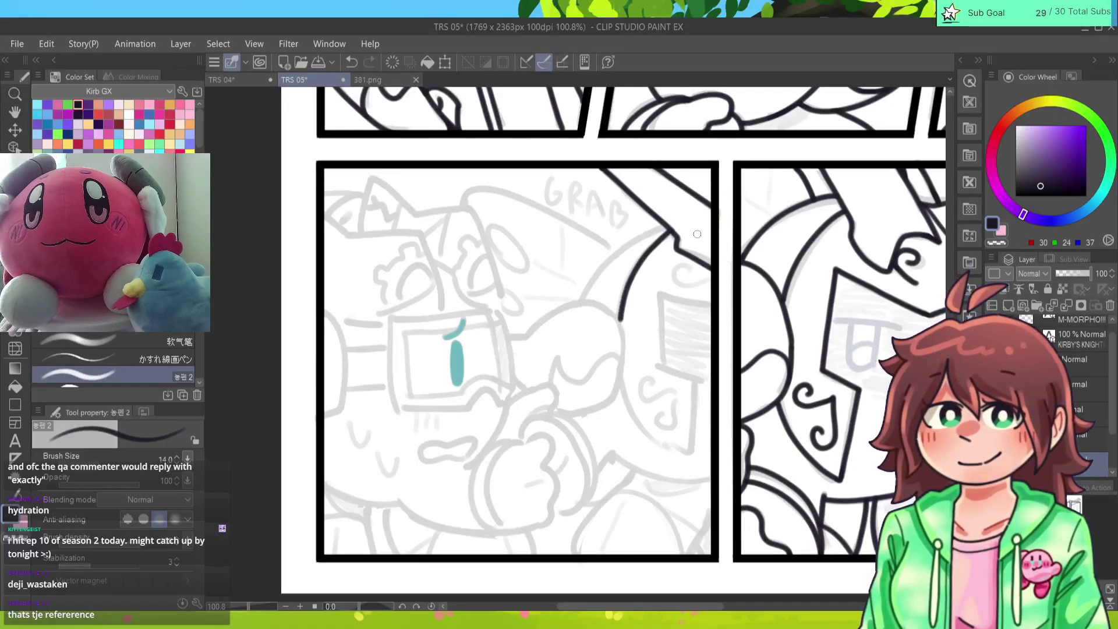
key(ctrl+z)
drag(670, 230, 618, 322)
key(ctrl+z)
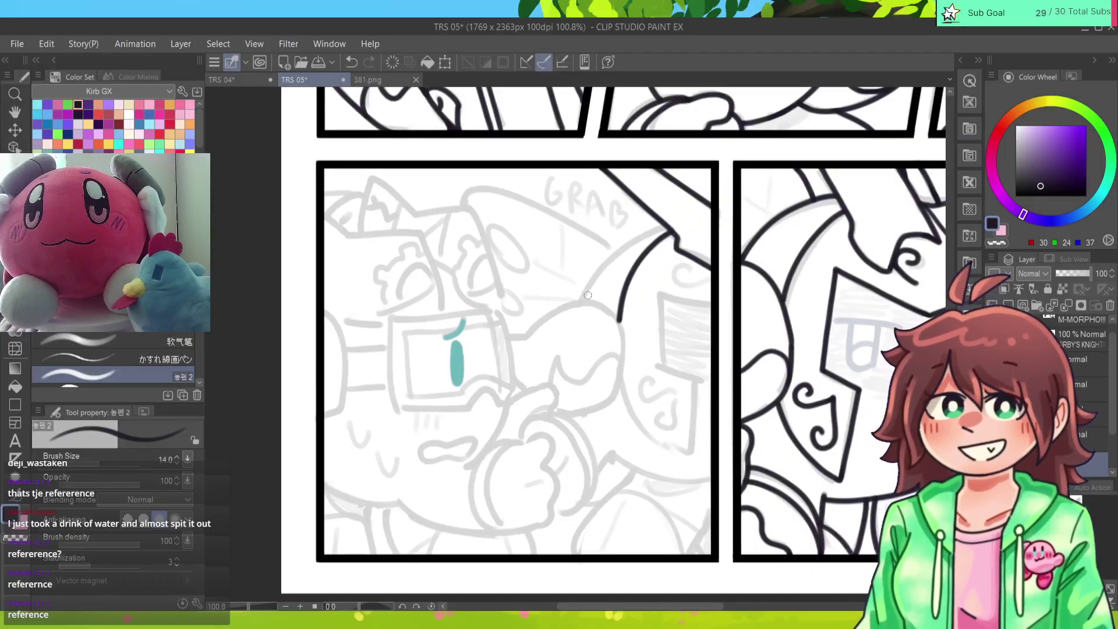
Step: Ink a second, outer curve from the strip's notch down to the top of the rounded shape
drag(585, 300, 663, 234)
key(ctrl+z)
mouse_move(582, 302)
mouse_down()
mouse_move(631, 243)
mouse_move(671, 230)
mouse_up()
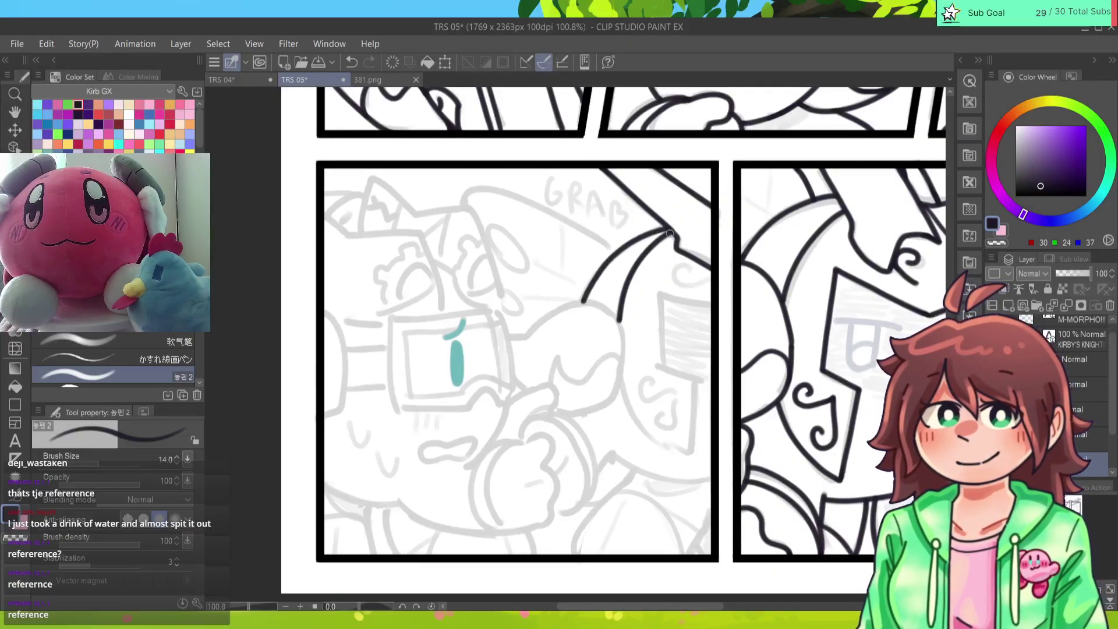
key(ctrl+z)
drag(582, 302, 664, 226)
key(ctrl+z)
key(ctrl+z)
mouse_move(585, 302)
mouse_down()
mouse_move(642, 237)
mouse_move(673, 228)
mouse_up()
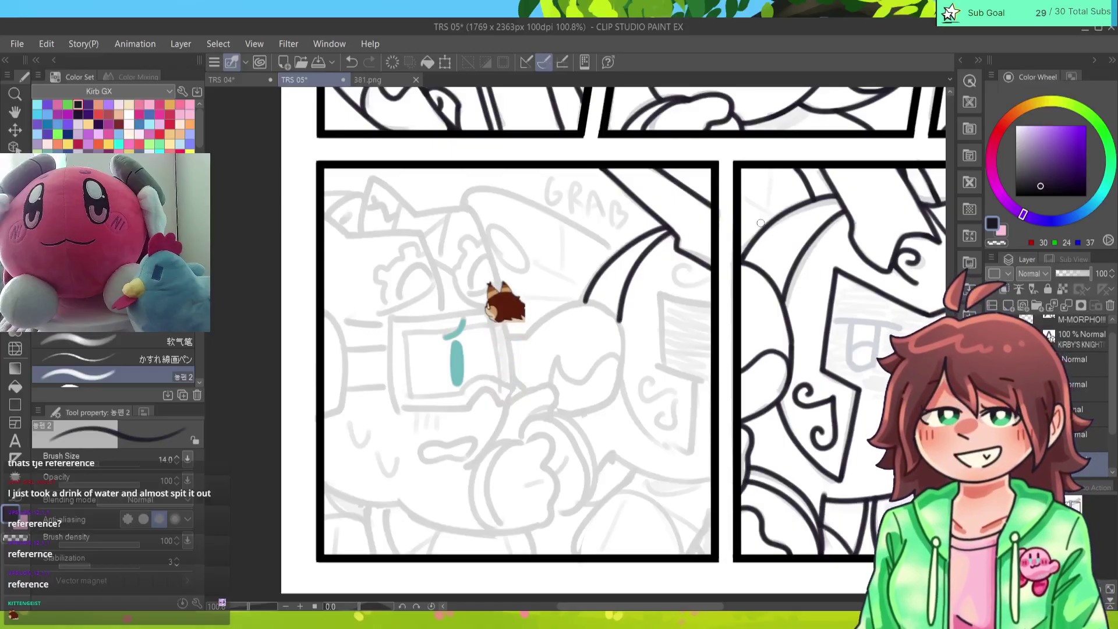
Step: Ink the right side of the rounded shape beside the helmet, curling underneath, and erase excess ink along it
drag(584, 303, 615, 396)
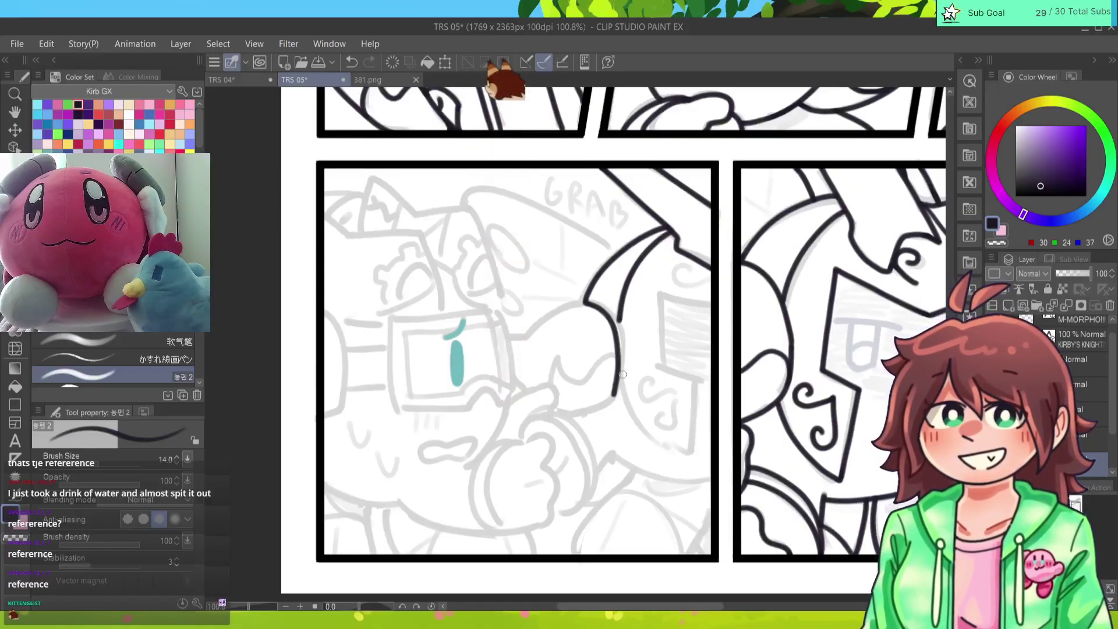
key(ctrl+z)
drag(584, 303, 628, 393)
key(ctrl+z)
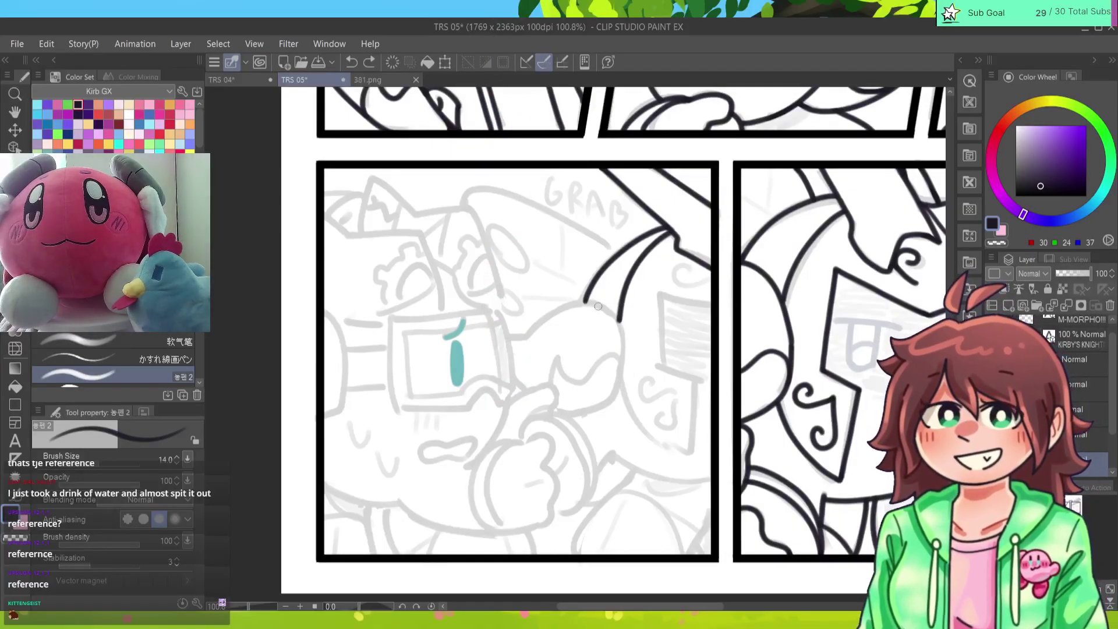
mouse_move(584, 302)
mouse_down()
mouse_move(623, 338)
mouse_move(629, 396)
mouse_move(590, 302)
mouse_move(617, 391)
mouse_move(574, 415)
mouse_up()
key(ctrl+z)
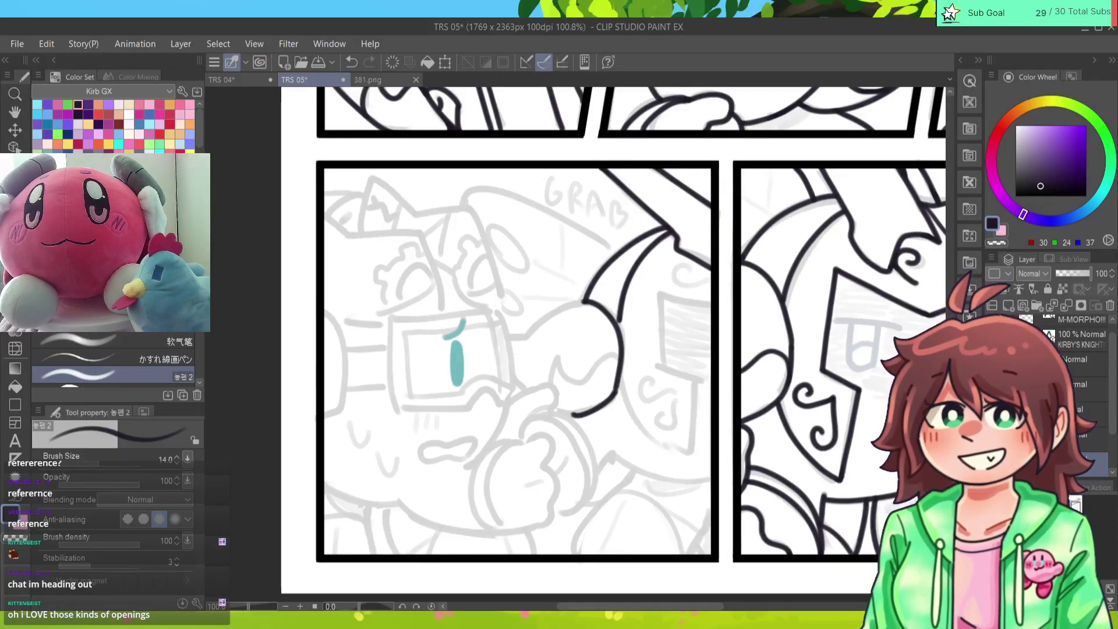
key(e)
drag(616, 352, 582, 303)
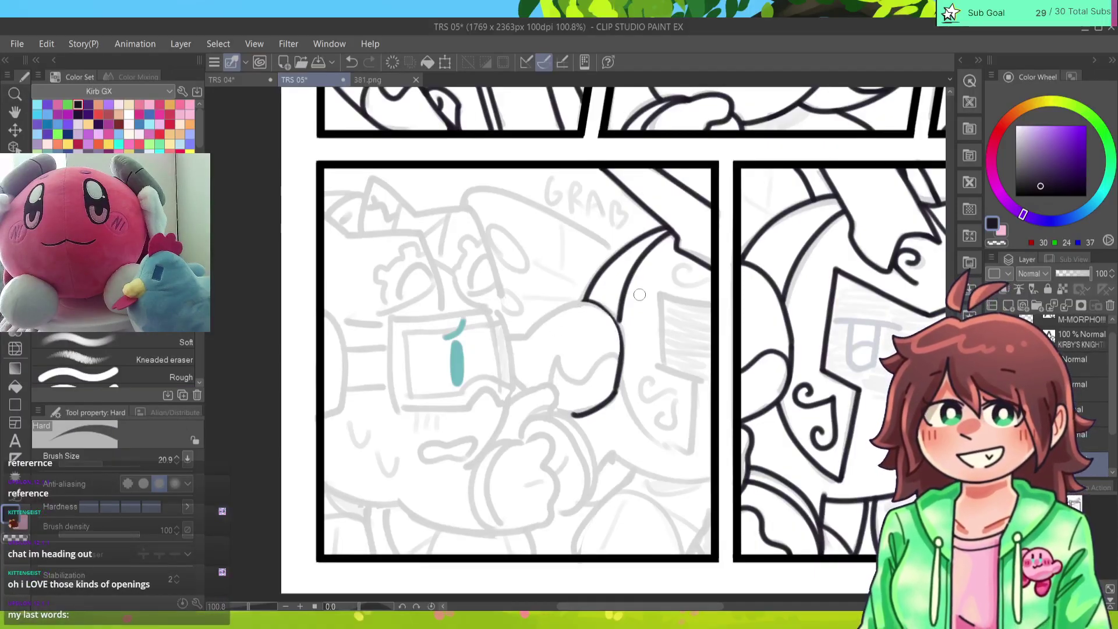
key(p)
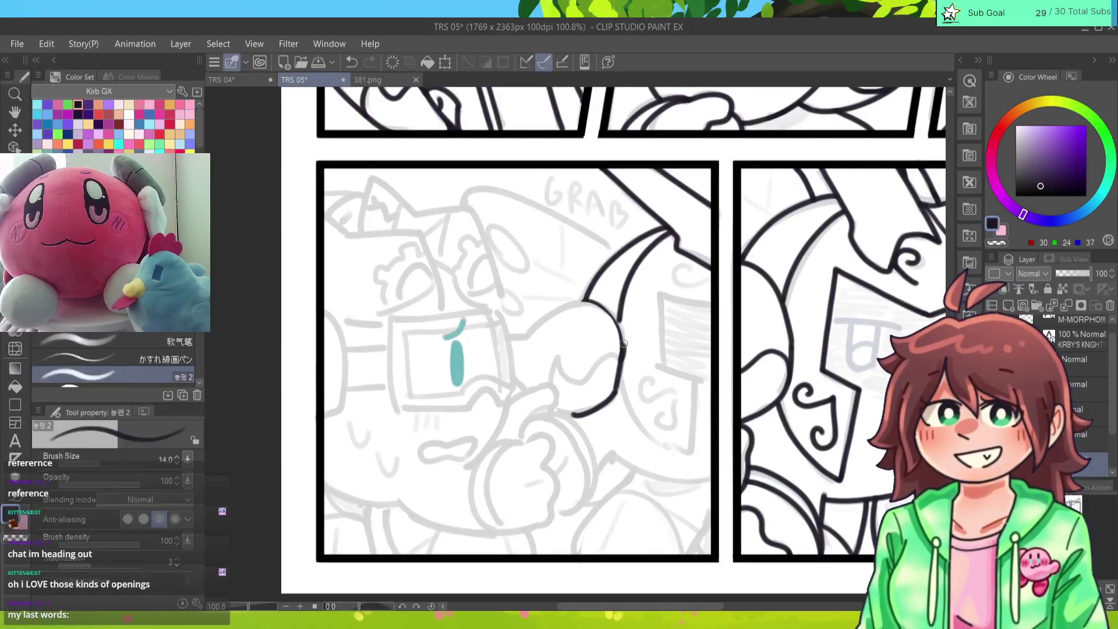
Step: Ink the rounded shape's top contour leftward, ending in a short hook at the visor's right edge
mouse_move(622, 348)
mouse_down()
mouse_move(596, 301)
mouse_move(527, 333)
mouse_up()
key(ctrl+z)
mouse_move(623, 366)
mouse_down()
mouse_move(622, 337)
mouse_move(529, 332)
mouse_up()
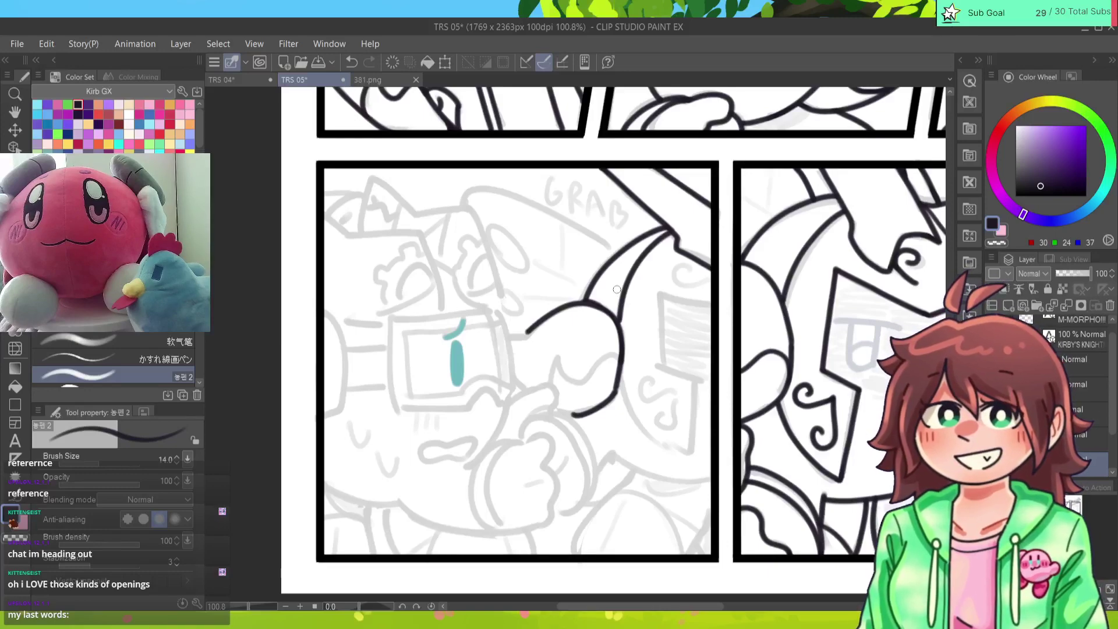
mouse_move(526, 332)
mouse_down()
mouse_move(507, 334)
mouse_move(539, 322)
mouse_up()
key(ctrl+z)
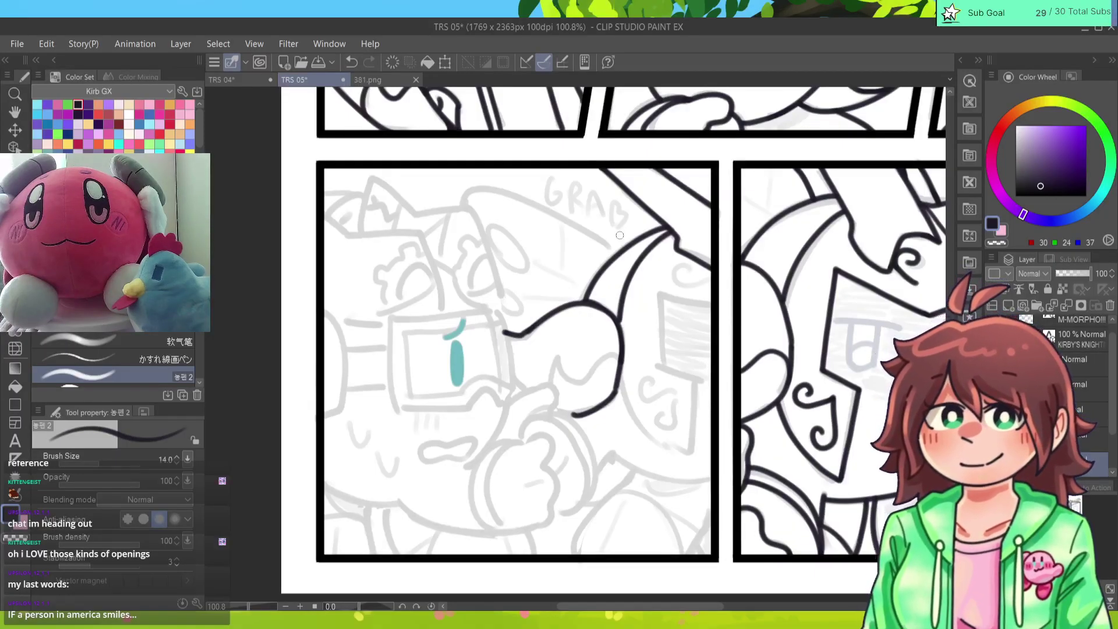
Step: Refine the rounded shape's contour, erasing along the inner side of its right edge
key(e)
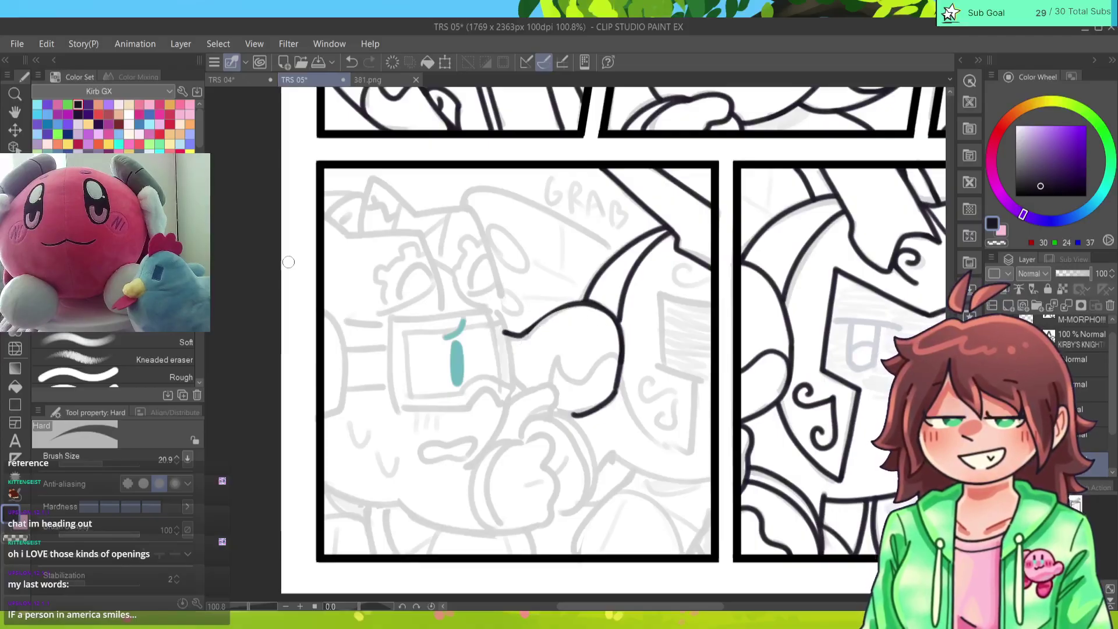
key(p)
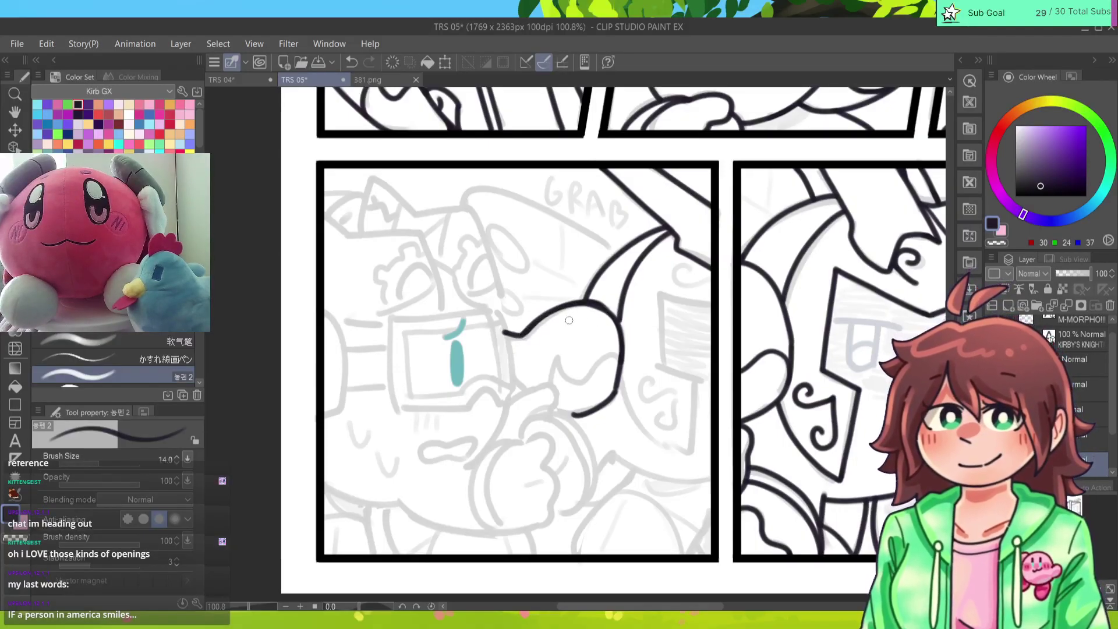
key(ctrl+z)
mouse_move(522, 337)
mouse_down()
mouse_move(543, 319)
mouse_move(622, 308)
mouse_up()
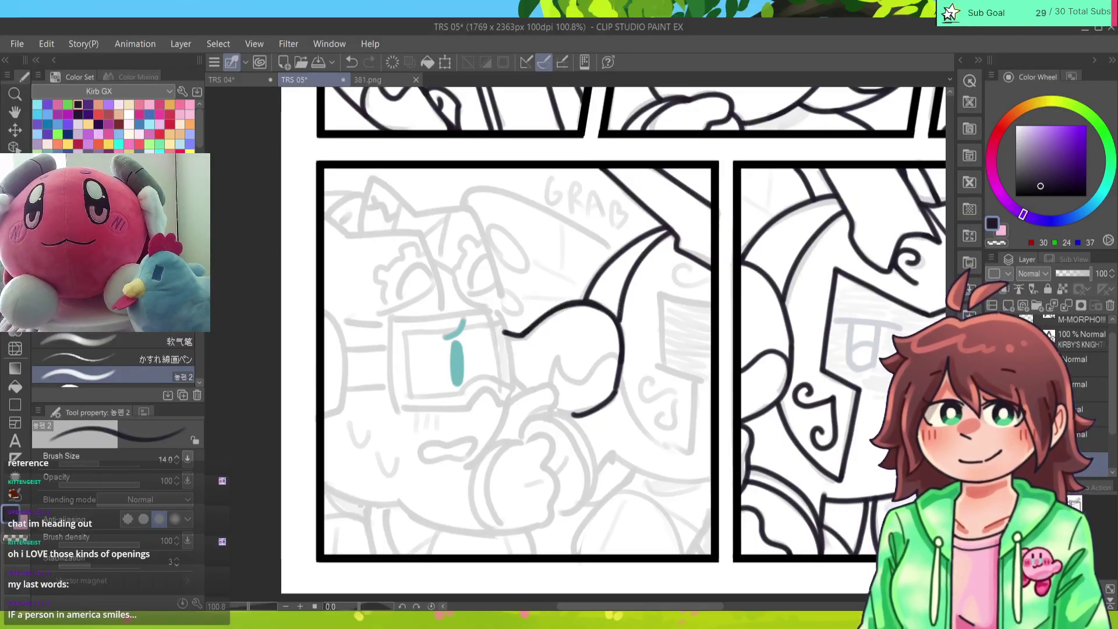
key(e)
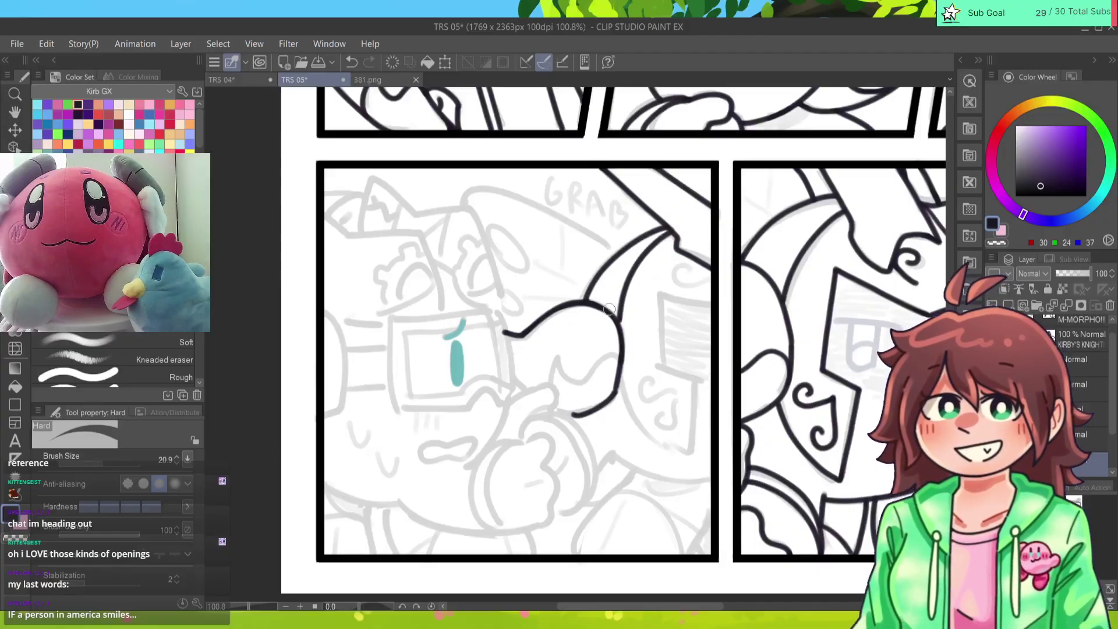
key(p)
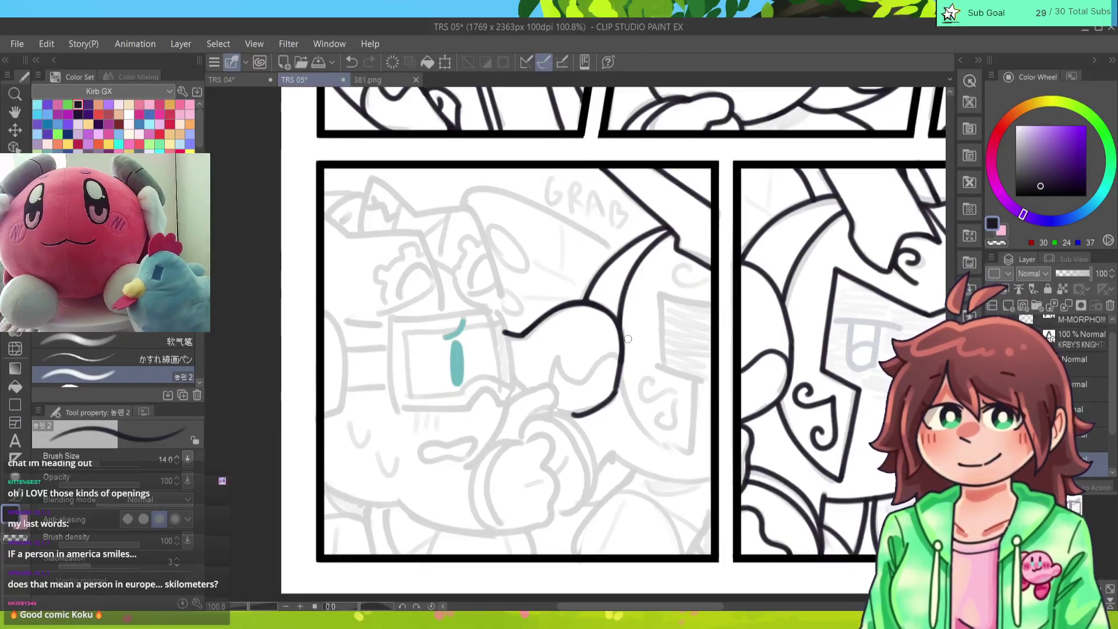
key(e)
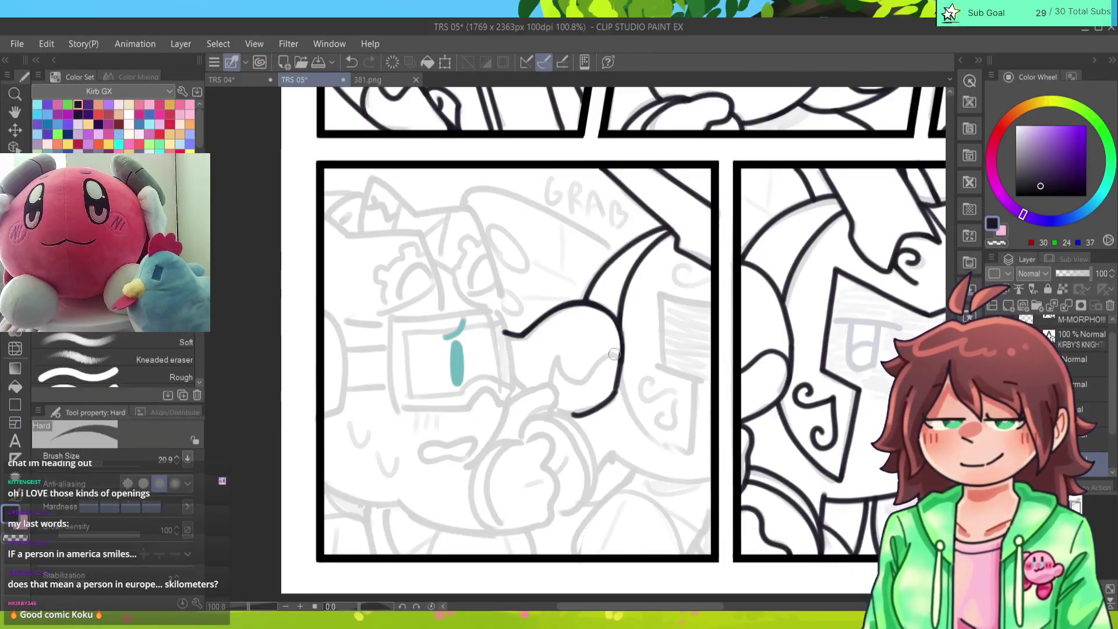
drag(614, 352, 593, 402)
key(ctrl+z)
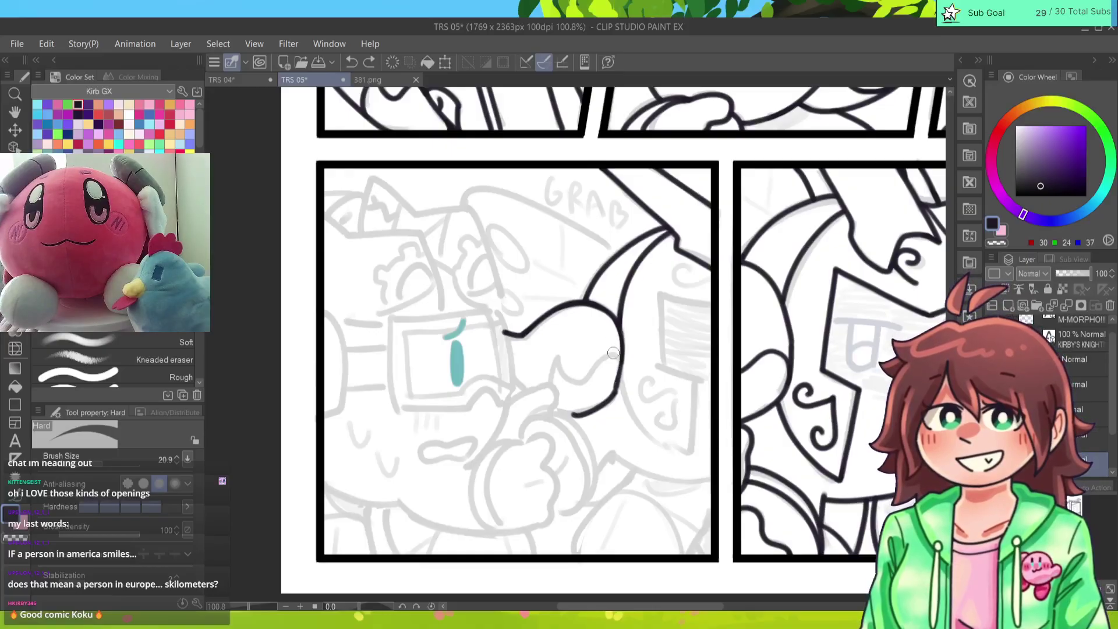
drag(615, 331, 600, 395)
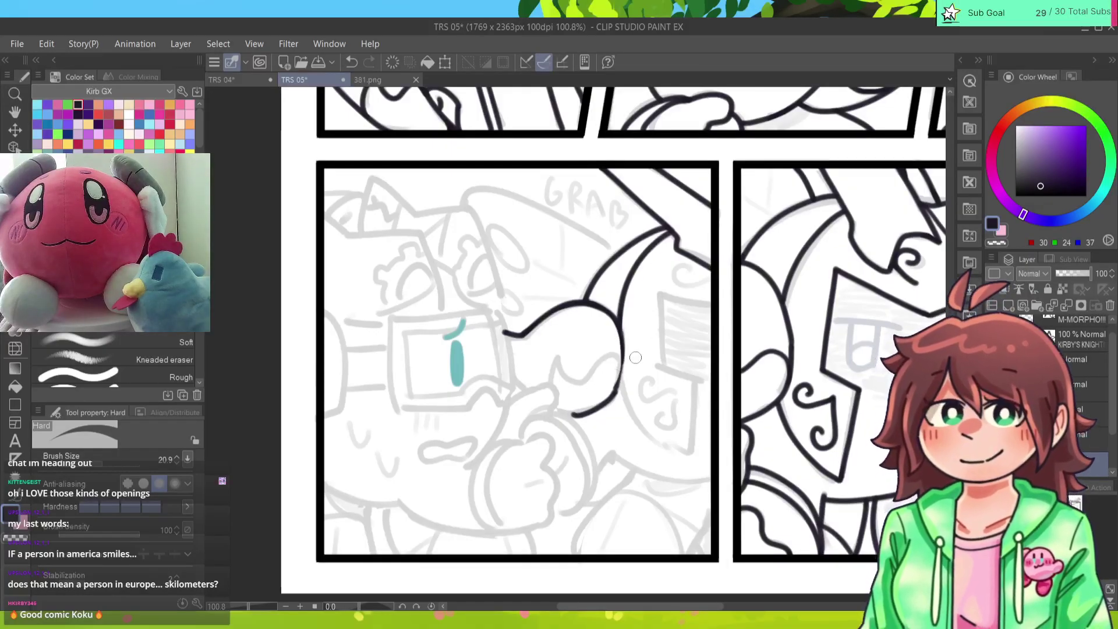
Step: Ink the helmet's lower side edge down to its point and the stepped left edge of the face opening
key(p)
mouse_move(619, 327)
mouse_down()
mouse_move(632, 414)
mouse_move(693, 465)
mouse_up()
key(ctrl+z)
mouse_move(616, 372)
mouse_down()
mouse_move(691, 457)
mouse_move(695, 378)
mouse_move(690, 453)
mouse_up()
key(ctrl+z)
drag(659, 296, 693, 381)
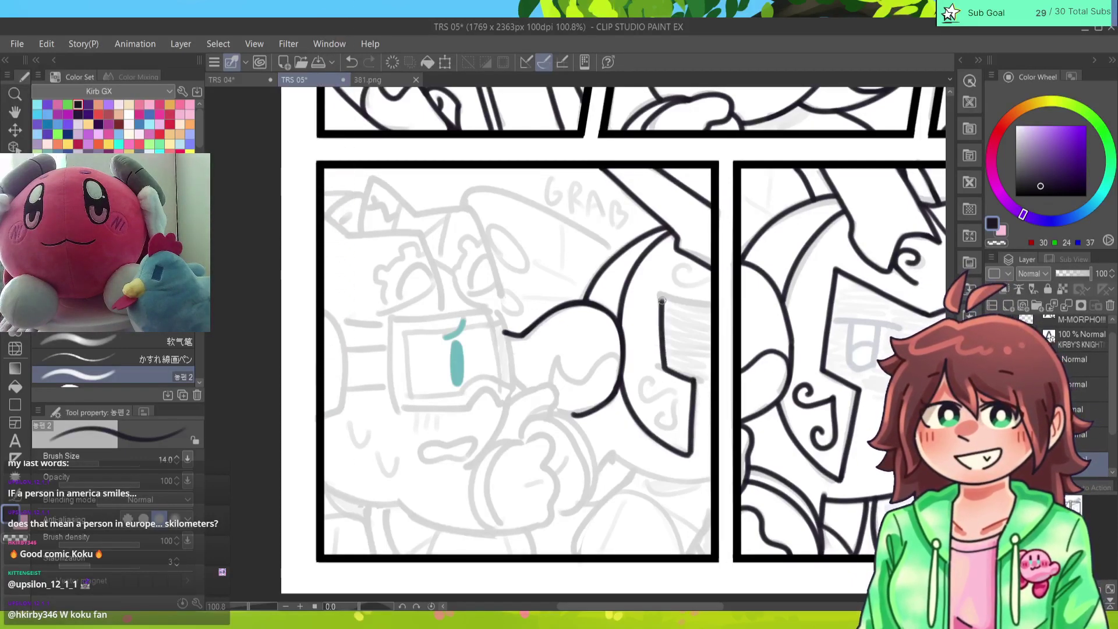
Step: Refine the helmet's face opening, inking its stepped side edge and the slanted top edge running to the panel border
mouse_move(658, 294)
mouse_down()
mouse_move(712, 309)
mouse_move(661, 294)
mouse_move(665, 367)
mouse_move(696, 381)
mouse_up()
key(ctrl+z)
key(ctrl+z)
key(ctrl+z)
key(ctrl+z)
key(ctrl+z)
mouse_move(660, 293)
mouse_down()
mouse_move(662, 363)
mouse_move(695, 381)
mouse_move(666, 368)
mouse_move(688, 377)
mouse_move(705, 309)
mouse_up()
key(ctrl+z)
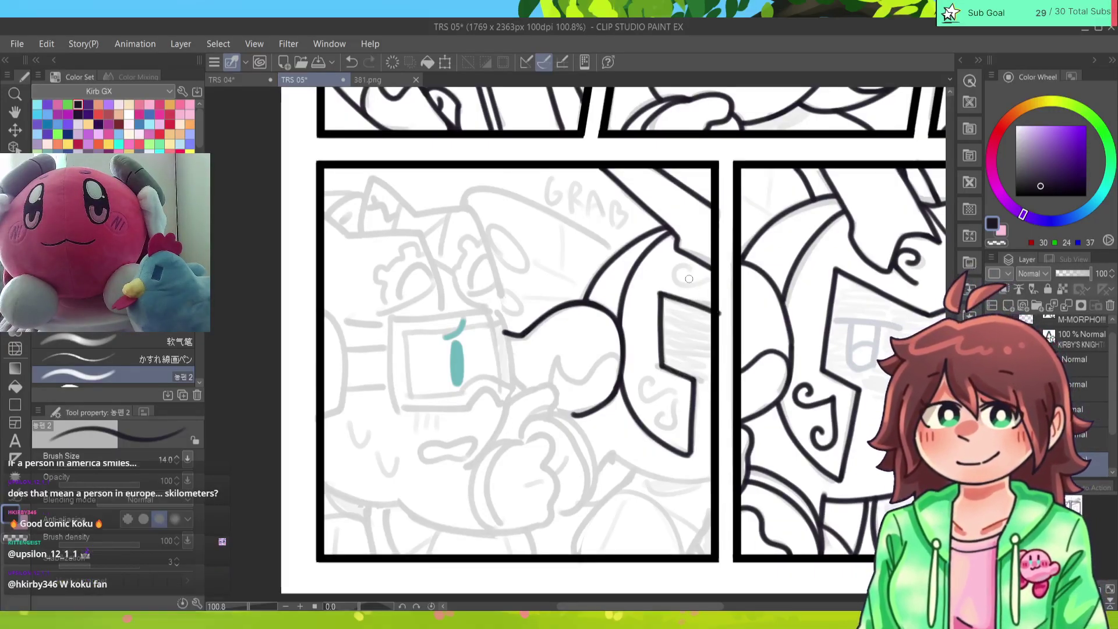
key(ctrl+z)
key(ctrl+z)
key(ctrl+y)
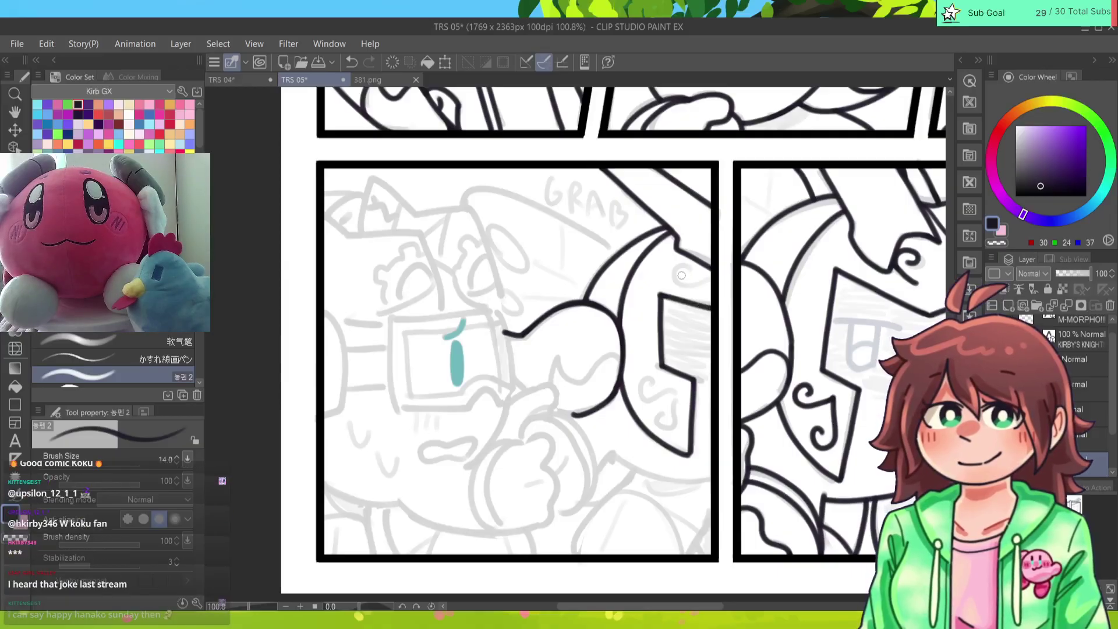
drag(668, 231, 709, 264)
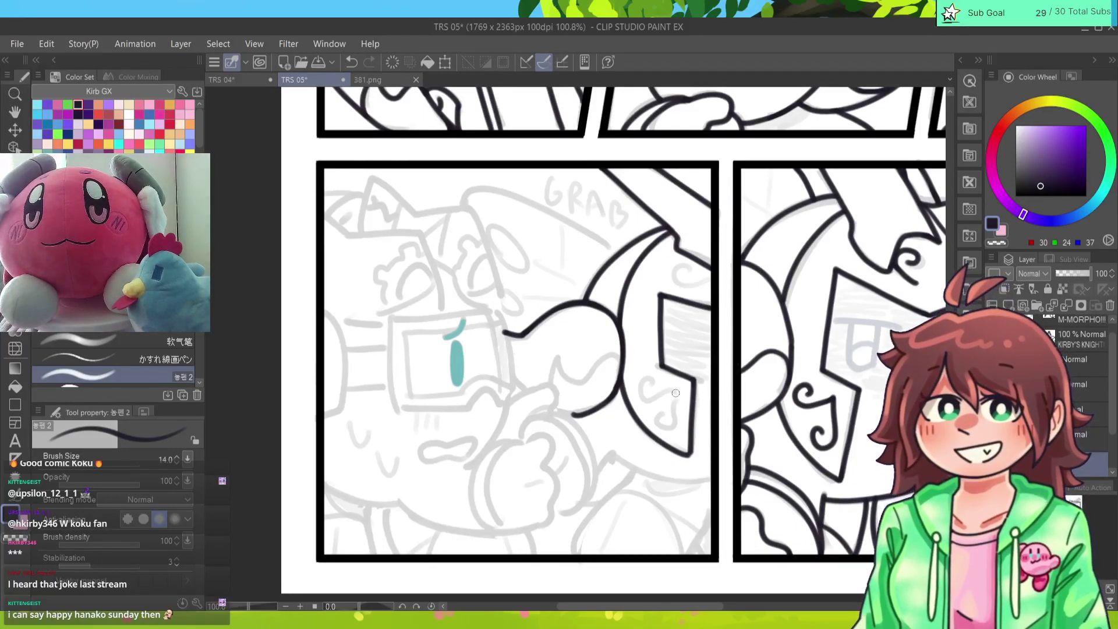
Step: Ink the curled ornaments on the helmet below and above its face opening
mouse_move(669, 389)
mouse_down()
mouse_move(649, 379)
mouse_move(675, 395)
mouse_move(664, 414)
mouse_up()
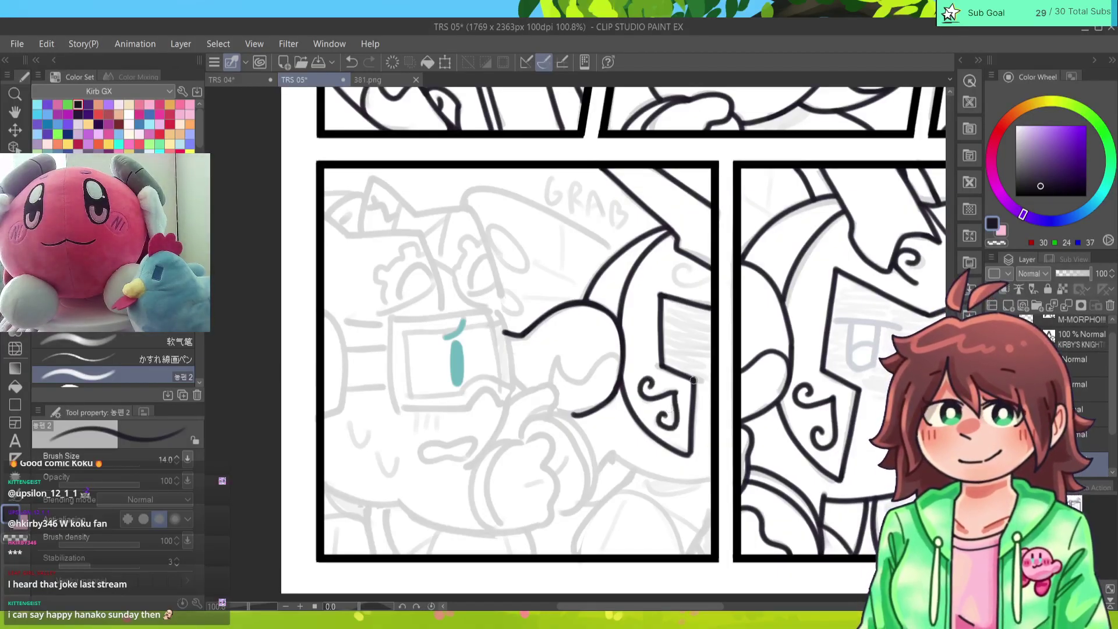
mouse_move(711, 288)
mouse_down()
mouse_move(680, 265)
mouse_move(695, 273)
mouse_move(689, 285)
mouse_move(683, 271)
mouse_up()
key(ctrl+z)
key(ctrl+z)
key(ctrl+z)
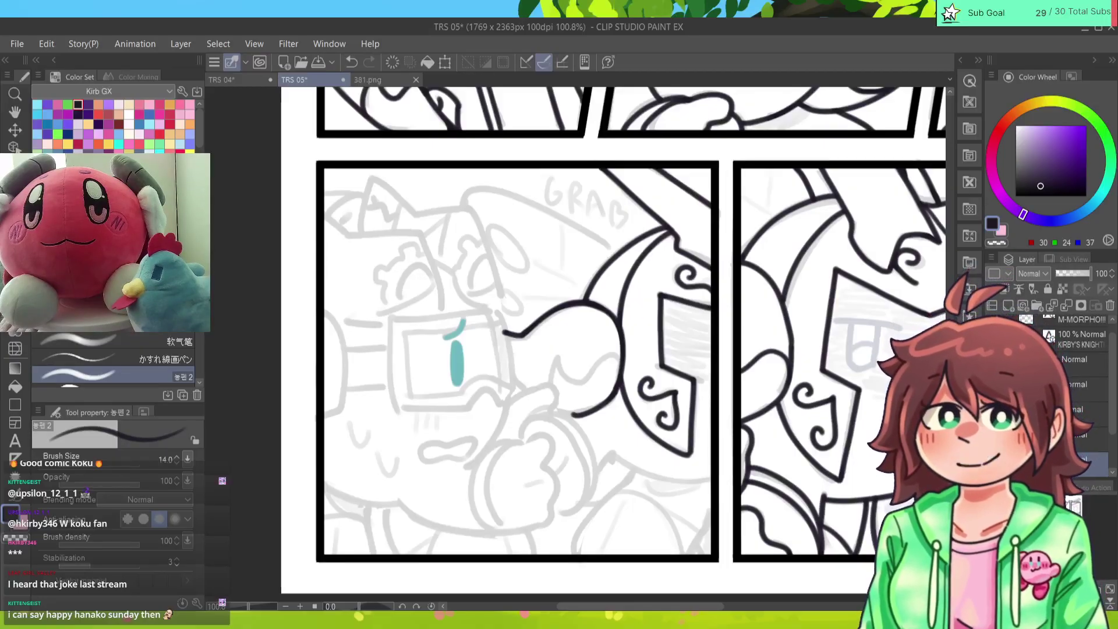
Step: Ink the wing shape's long upper contour from the helmet's horn leftward, ending in a rounded hook
scroll(623, 233, down, 2)
scroll(624, 233, up, 3)
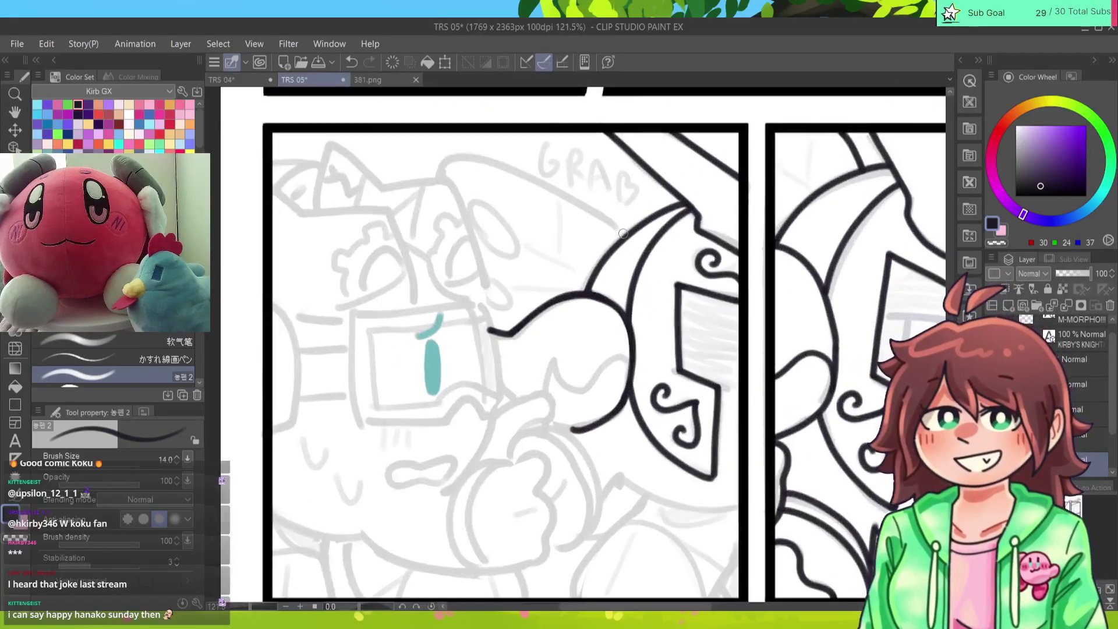
mouse_move(623, 233)
mouse_down()
mouse_move(540, 186)
mouse_move(450, 158)
mouse_move(441, 178)
mouse_up()
key(ctrl+z)
mouse_move(625, 236)
mouse_down()
mouse_move(565, 196)
mouse_move(440, 174)
mouse_up()
key(ctrl+z)
mouse_move(626, 236)
mouse_down()
mouse_move(542, 185)
mouse_move(462, 160)
mouse_move(447, 177)
mouse_up()
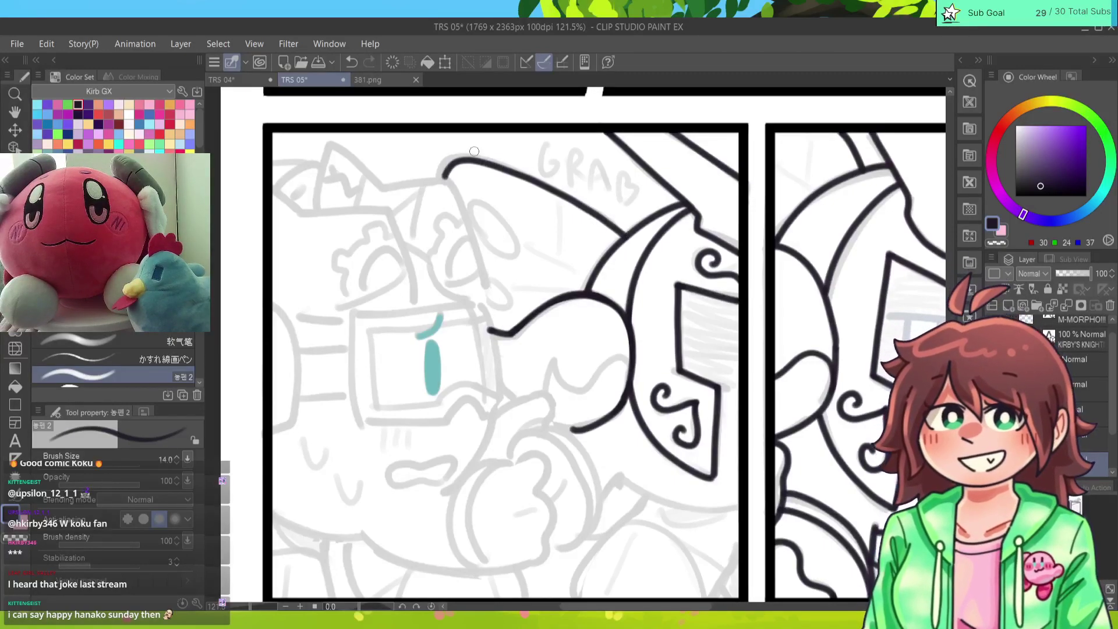
Step: Ink the hat's curved right edge and pointed top outline, plus the two oval markings on the wing shape
mouse_move(493, 241)
mouse_down()
mouse_move(499, 204)
mouse_move(505, 255)
mouse_move(486, 232)
mouse_move(526, 240)
mouse_move(513, 301)
mouse_move(486, 304)
mouse_move(456, 195)
mouse_move(440, 180)
mouse_move(378, 183)
mouse_up()
key(ctrl+z)
key(ctrl+z)
key(ctrl+z)
mouse_move(488, 304)
mouse_down()
mouse_move(479, 246)
mouse_move(450, 188)
mouse_move(483, 290)
mouse_move(459, 202)
mouse_move(439, 179)
mouse_move(387, 183)
mouse_move(330, 149)
mouse_move(319, 207)
mouse_up()
key(ctrl+z)
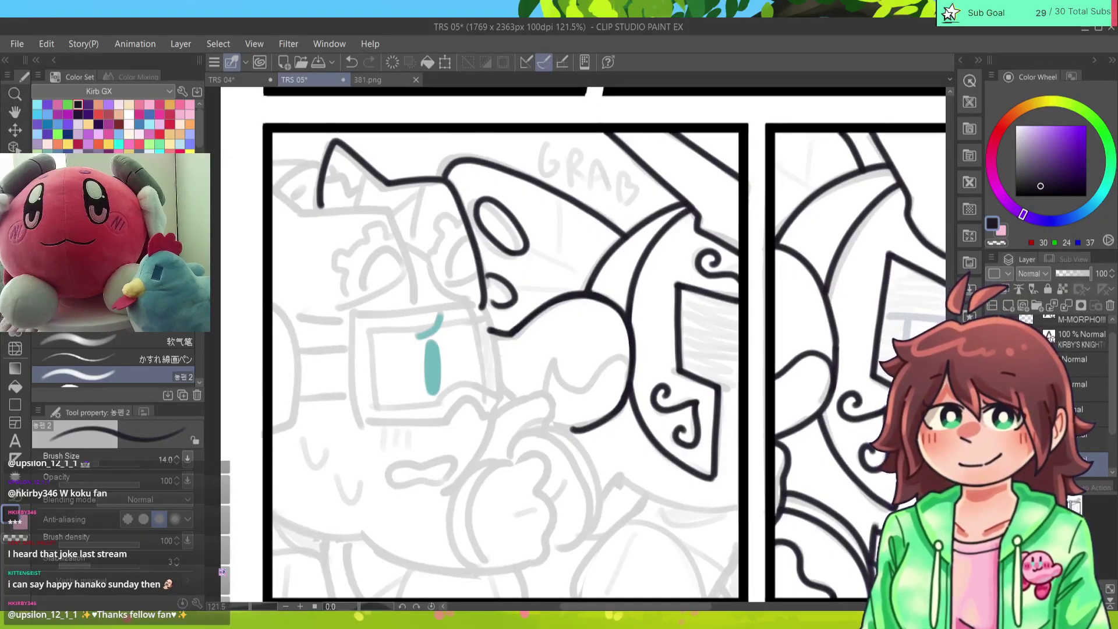
Step: Ink the goggle frame's slightly bowed right edge, continuing down from the end of the hat's contour
drag(524, 350, 617, 337)
drag(577, 300, 585, 398)
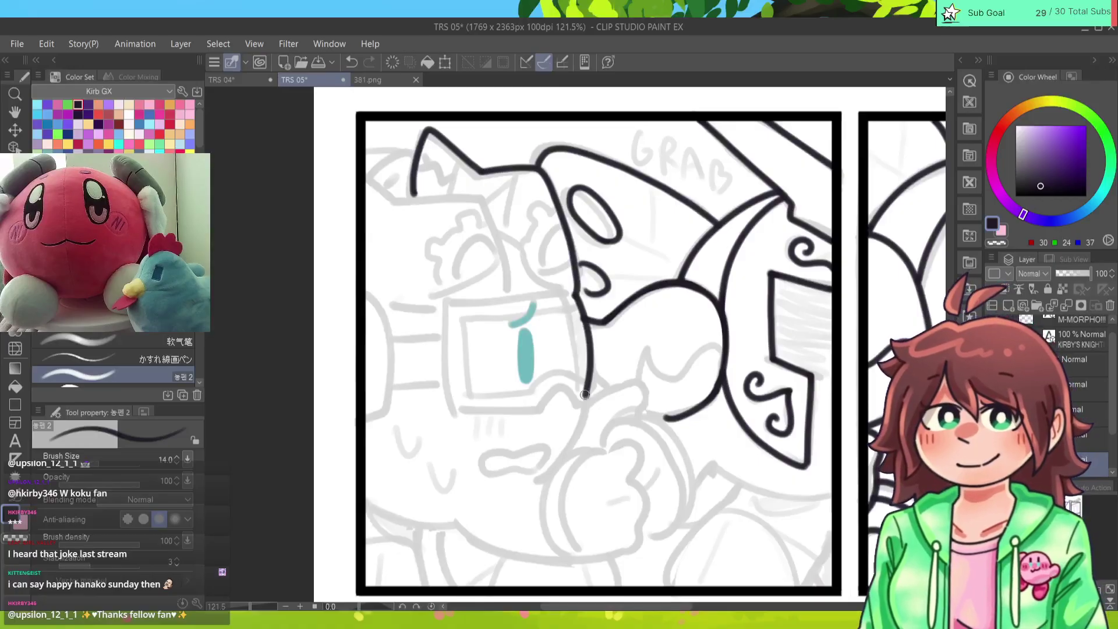
key(ctrl+z)
key(e)
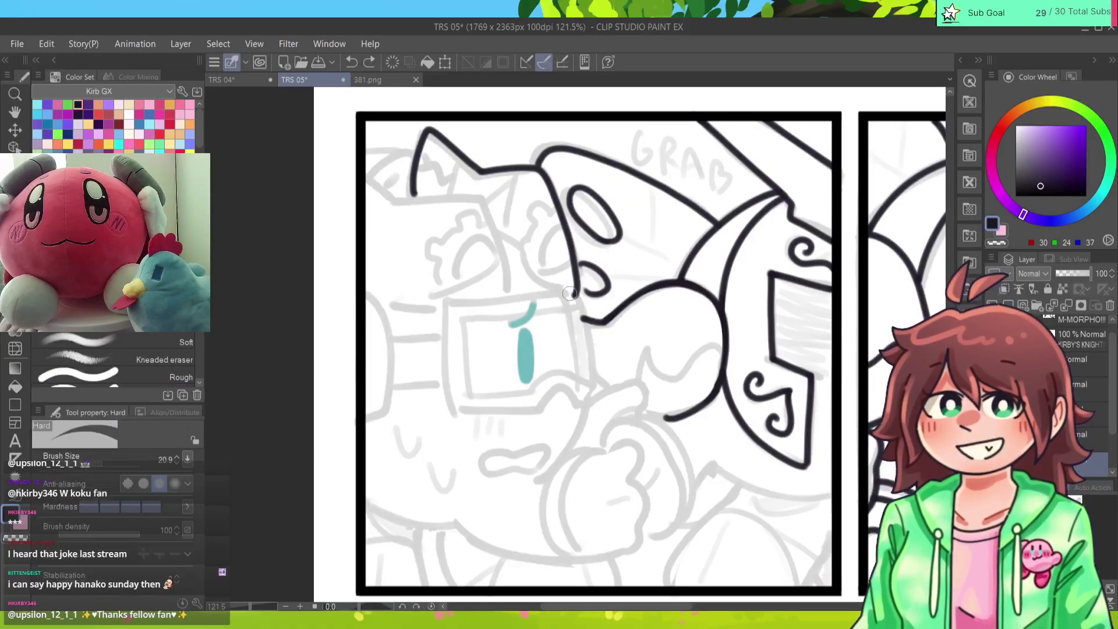
key(p)
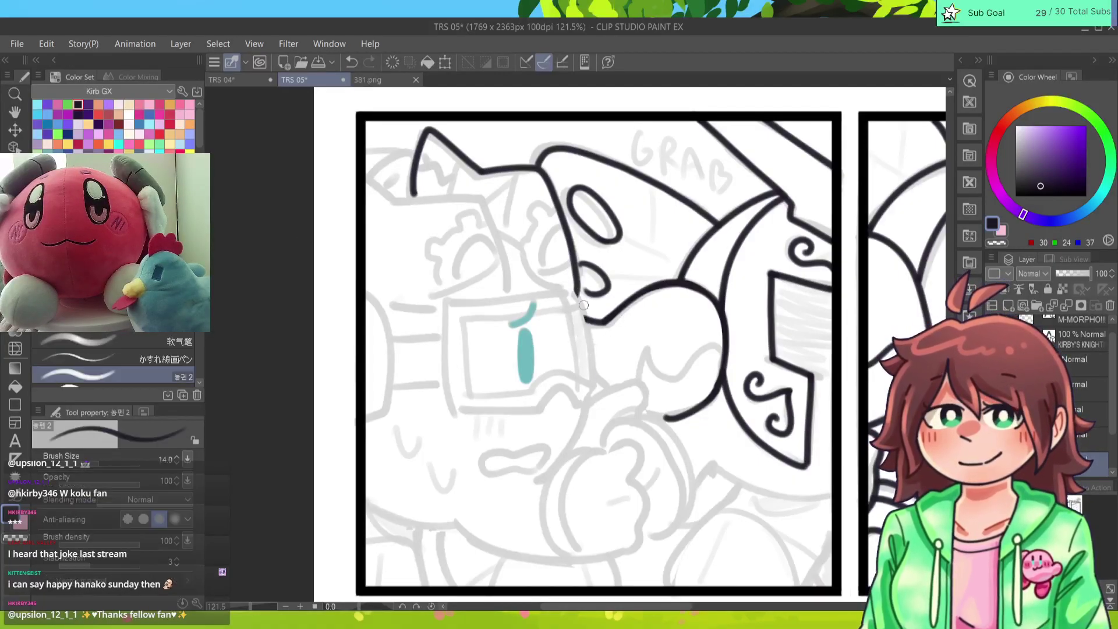
drag(576, 291, 585, 400)
key(ctrl+z)
key(ctrl+y)
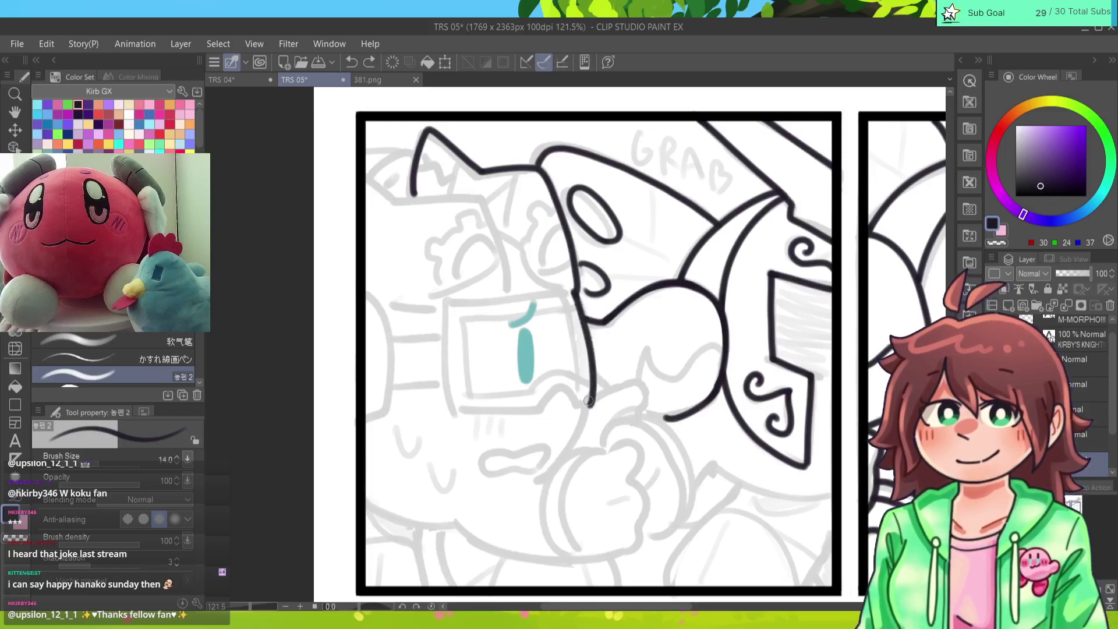
key(ctrl+z)
drag(580, 295, 589, 403)
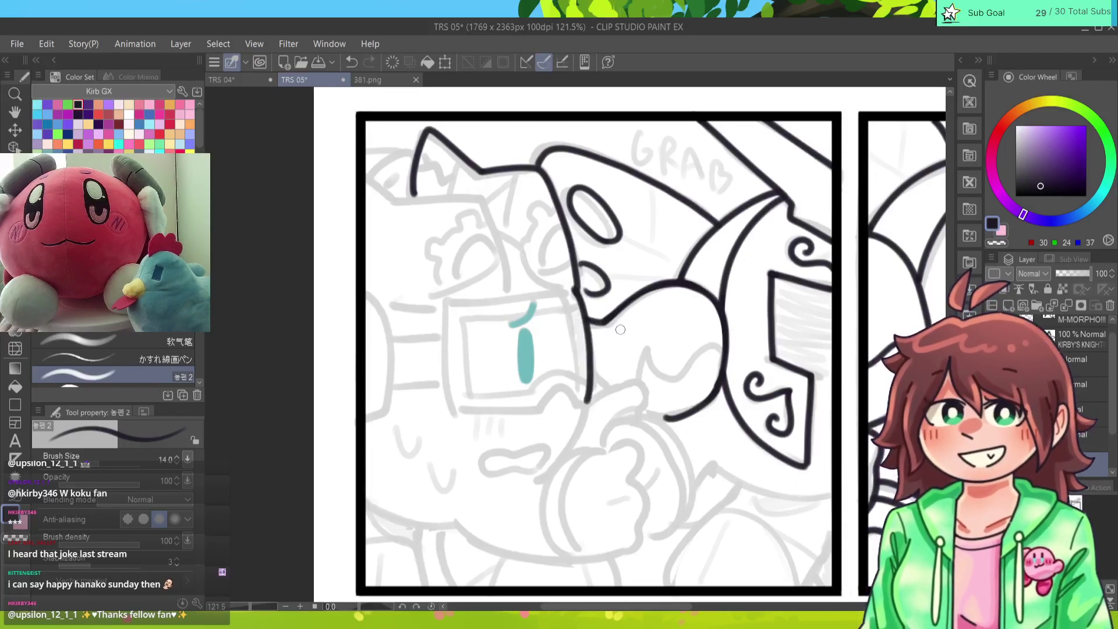
key(ctrl+z)
drag(576, 289, 585, 400)
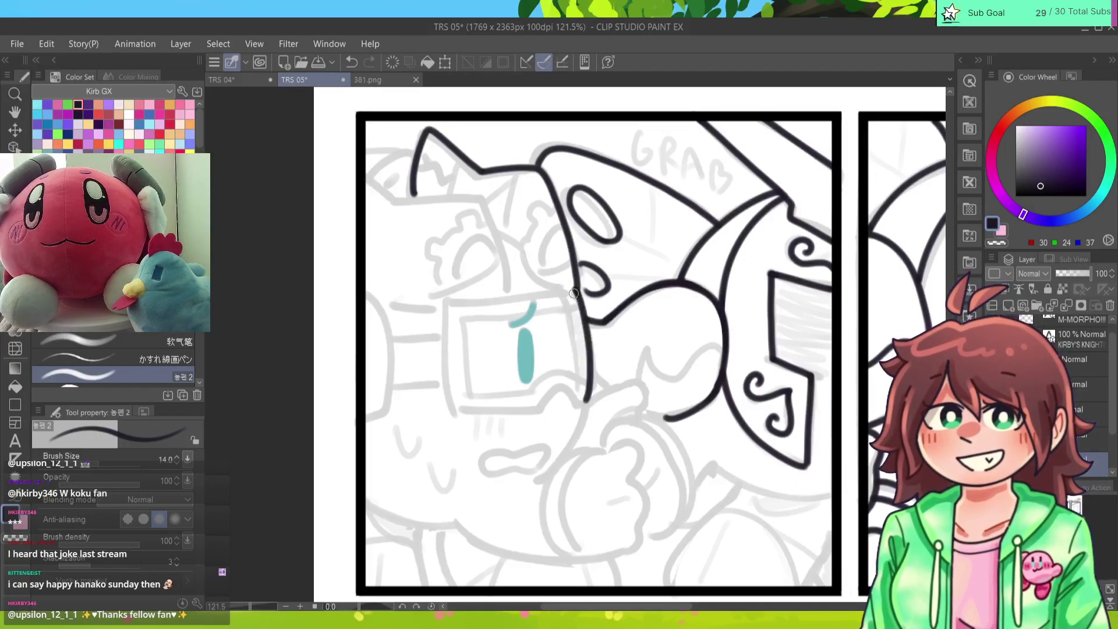
Step: Ink the goggle frame's straight top and left edges and its bottom edge with a curved notch near the right corner
mouse_move(574, 293)
mouse_down()
mouse_move(452, 302)
mouse_move(580, 295)
mouse_up()
key(ctrl+z)
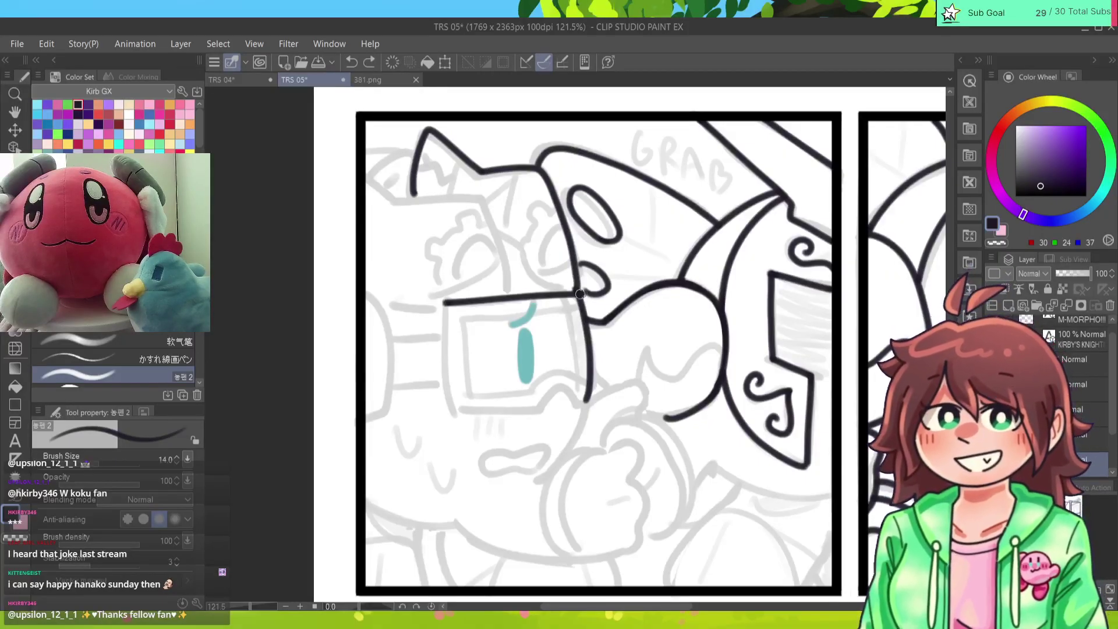
key(ctrl+z)
drag(444, 303, 581, 292)
key(ctrl+z)
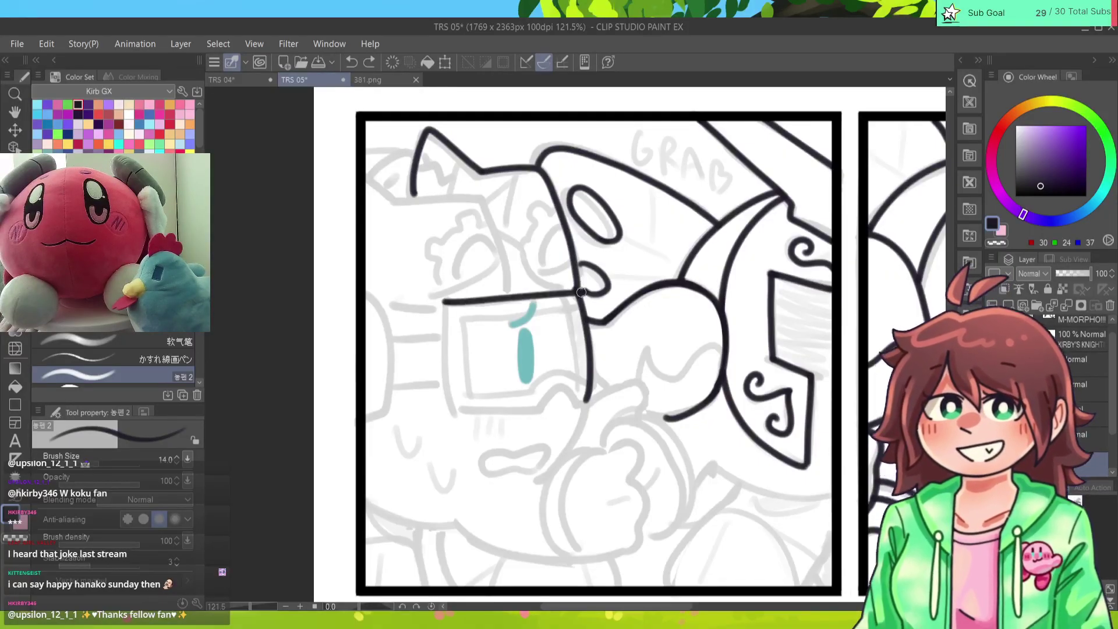
key(ctrl+z)
drag(444, 303, 575, 293)
mouse_move(444, 304)
mouse_down()
mouse_move(449, 404)
mouse_move(543, 408)
mouse_up()
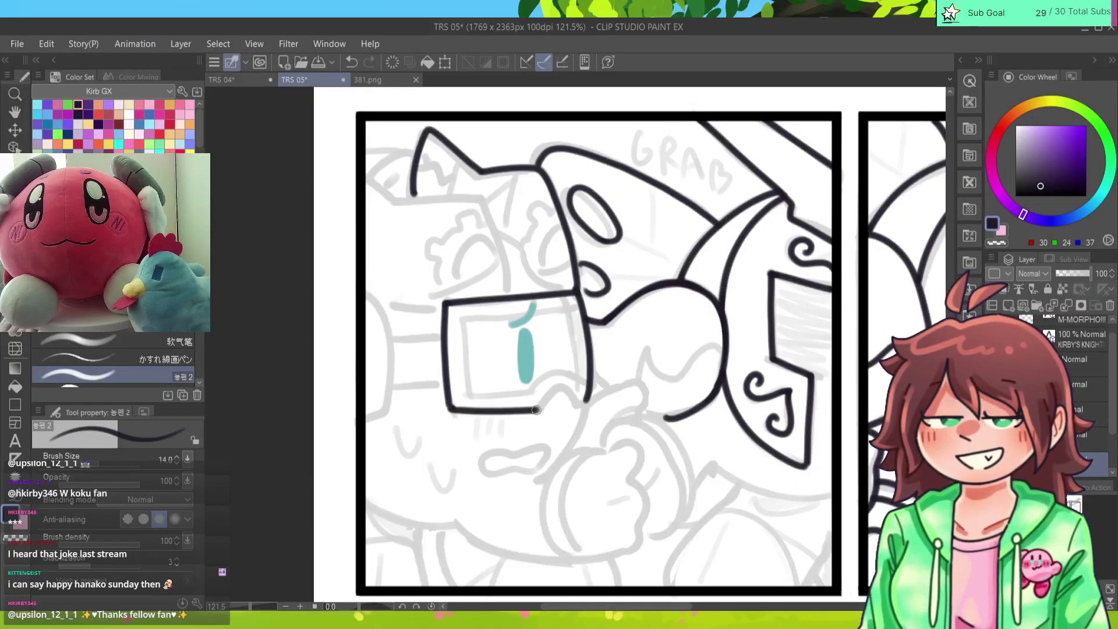
key(ctrl+z)
drag(447, 410, 592, 398)
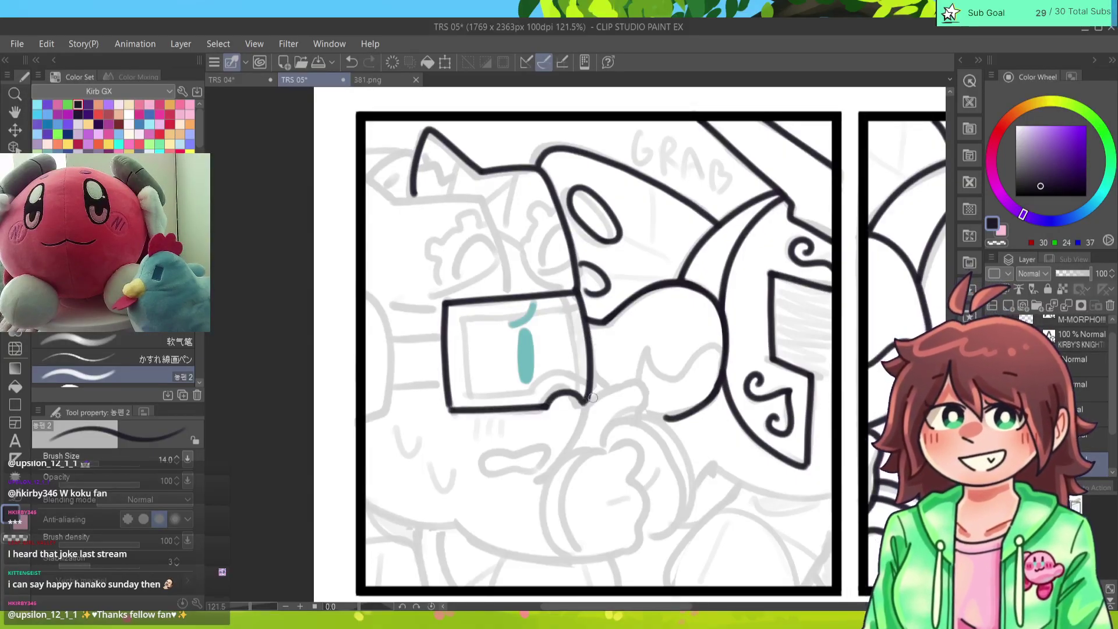
Step: Erase the goggle frame's lower right corner beside the notch and re-ink it with a squared end
key(e)
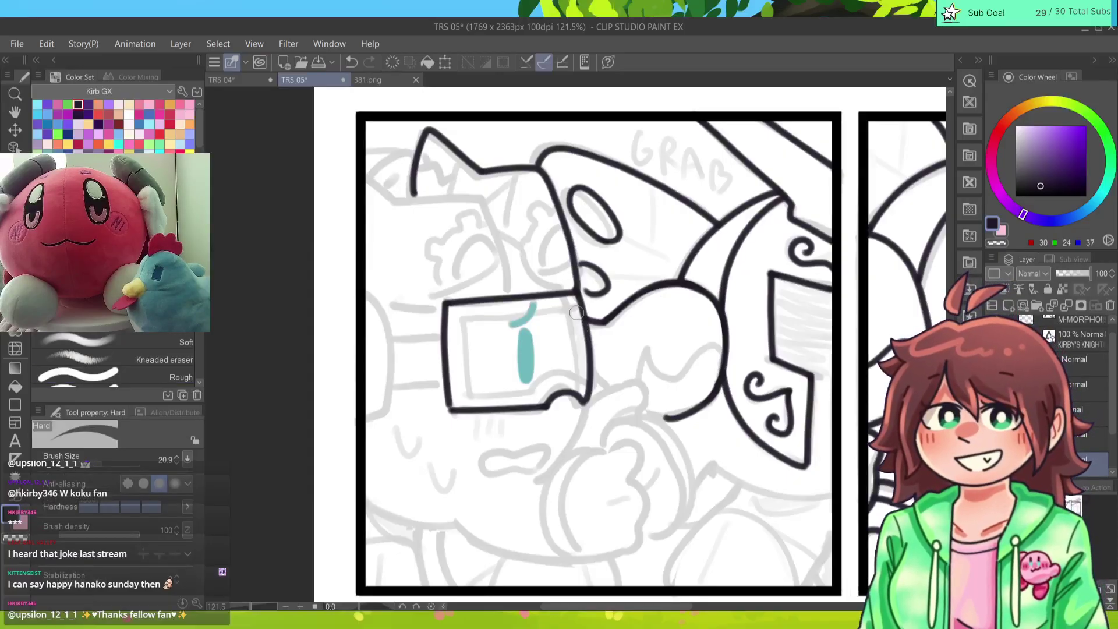
drag(578, 314, 580, 418)
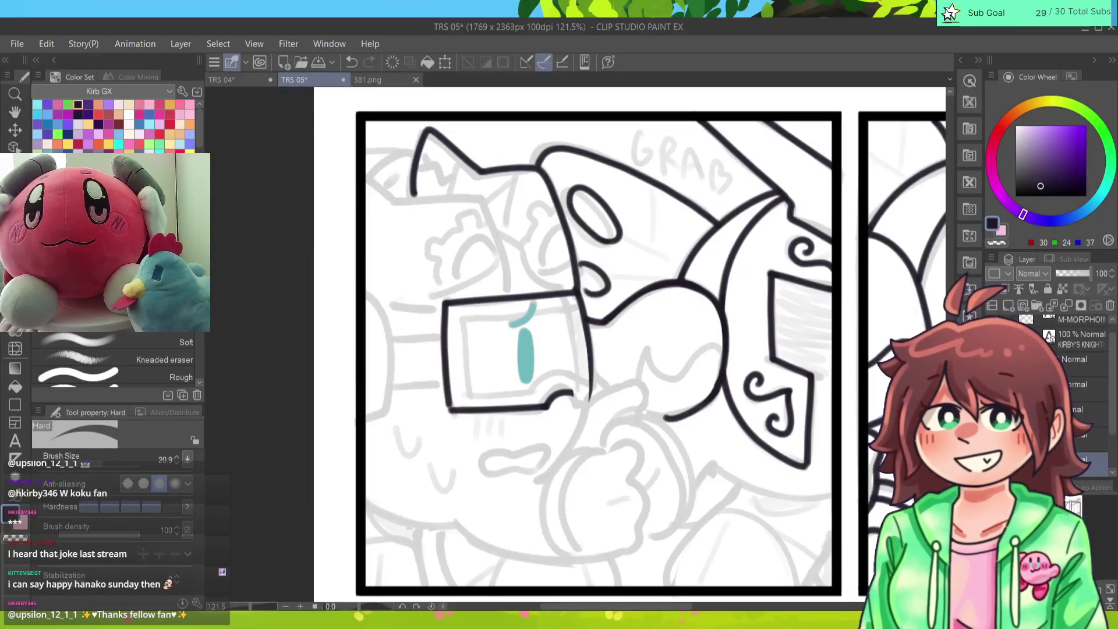
key(p)
drag(575, 405, 593, 364)
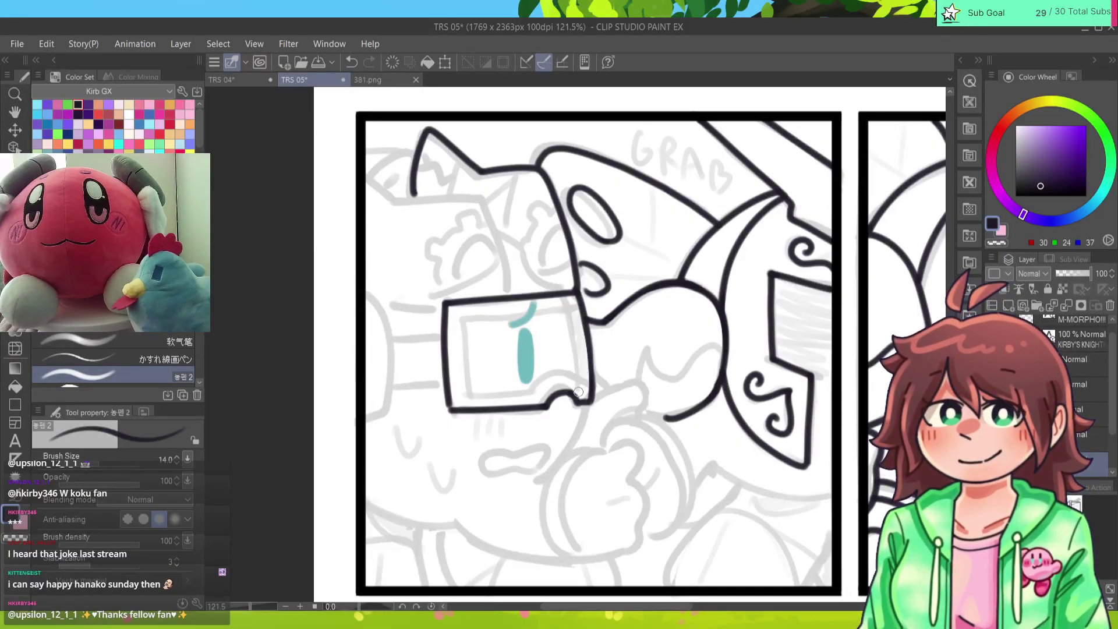
key(ctrl+z)
drag(572, 405, 592, 401)
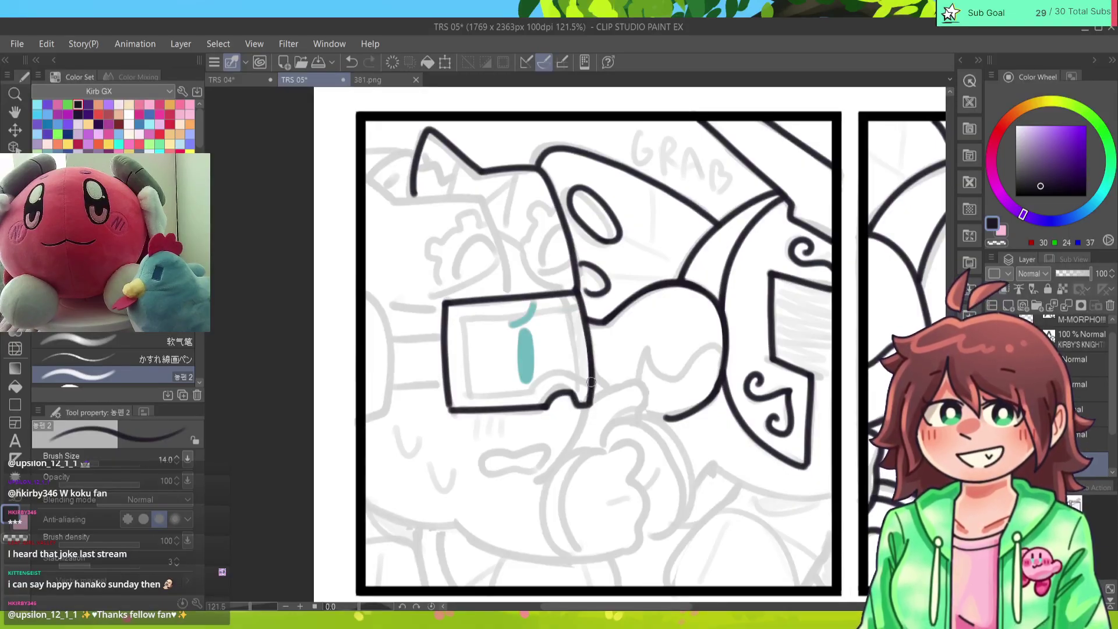
key(ctrl+z)
mouse_move(586, 326)
mouse_down()
mouse_move(590, 401)
mouse_move(588, 326)
mouse_up()
key(ctrl+z)
key(ctrl+z)
drag(590, 405, 591, 336)
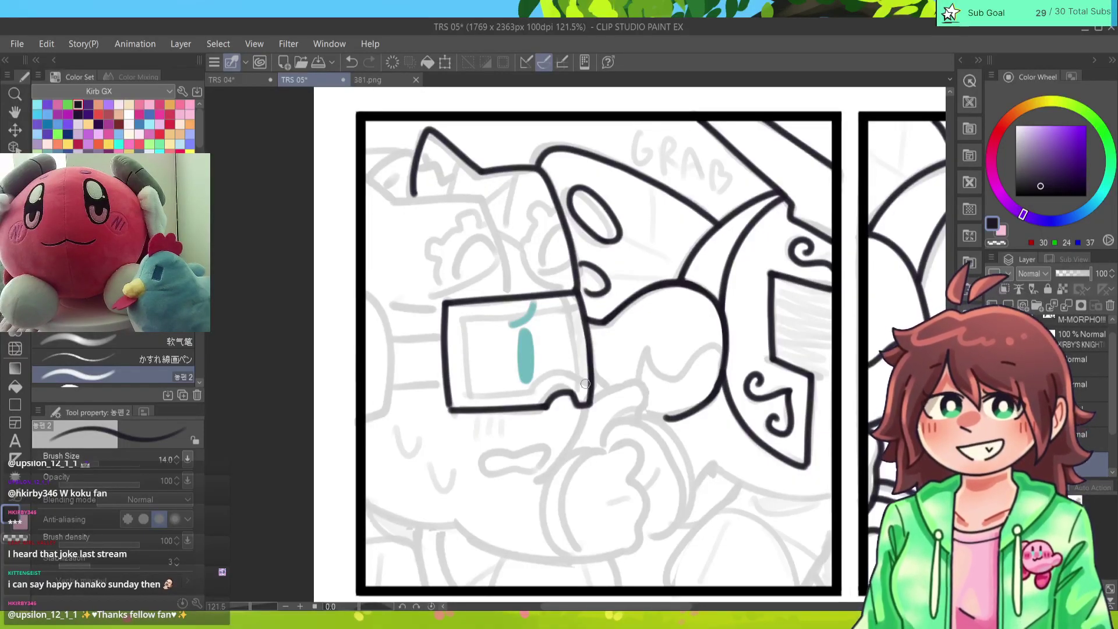
Step: Ink the inner outline of the goggle lens parallel to the frame, following the notch along its bottom
drag(470, 320, 582, 308)
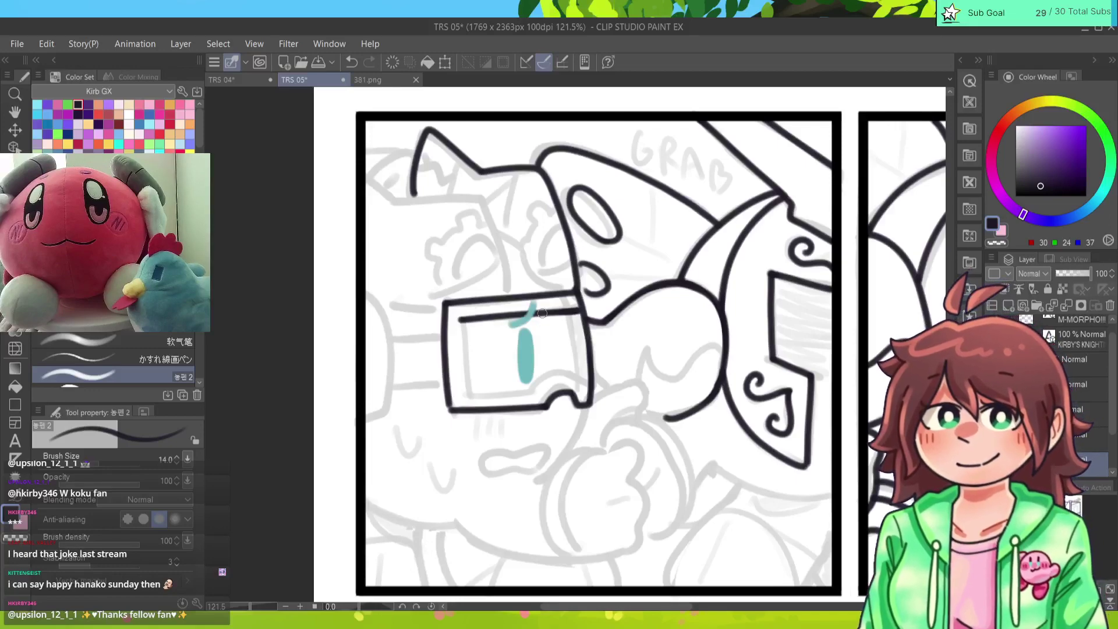
key(ctrl+z)
drag(468, 318, 578, 310)
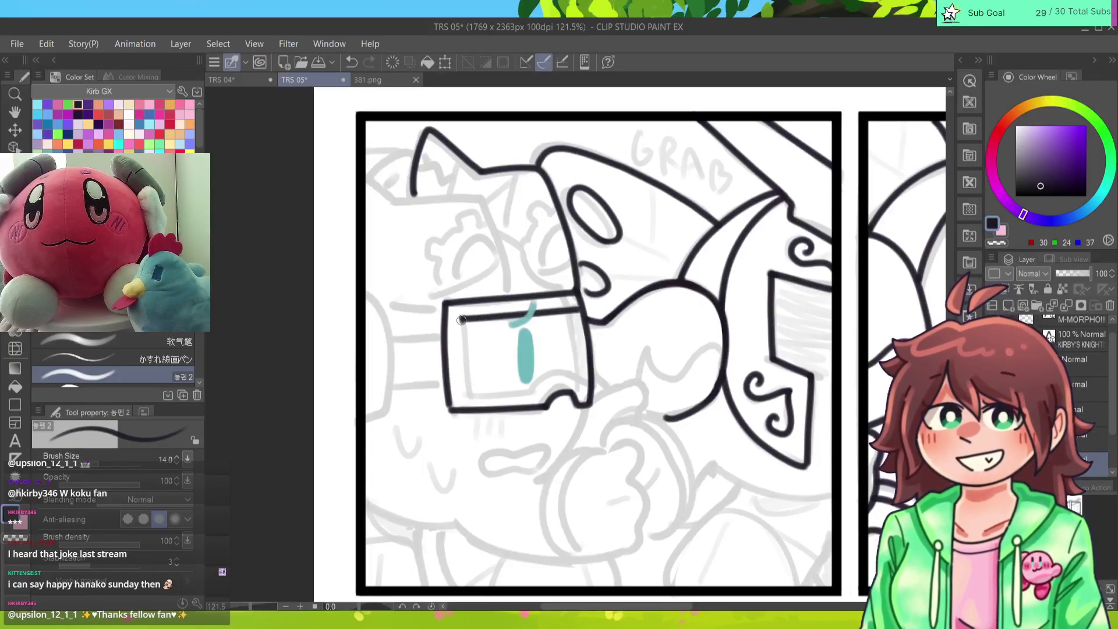
mouse_move(460, 319)
mouse_down()
mouse_move(467, 389)
mouse_move(593, 383)
mouse_move(533, 389)
mouse_move(594, 385)
mouse_up()
key(ctrl+z)
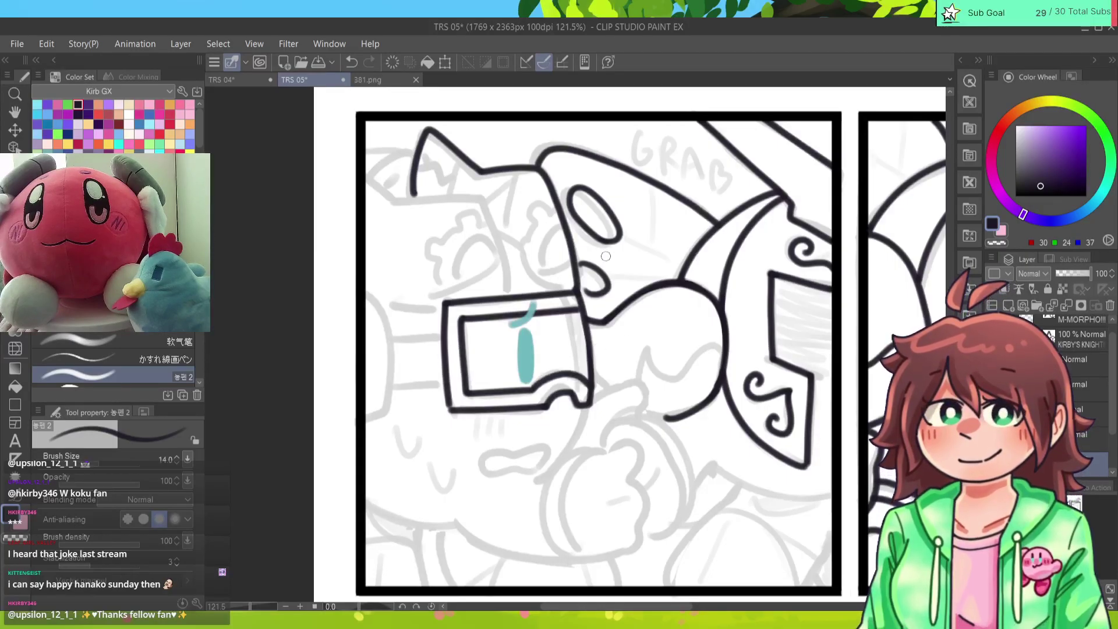
drag(574, 311, 576, 366)
key(ctrl+z)
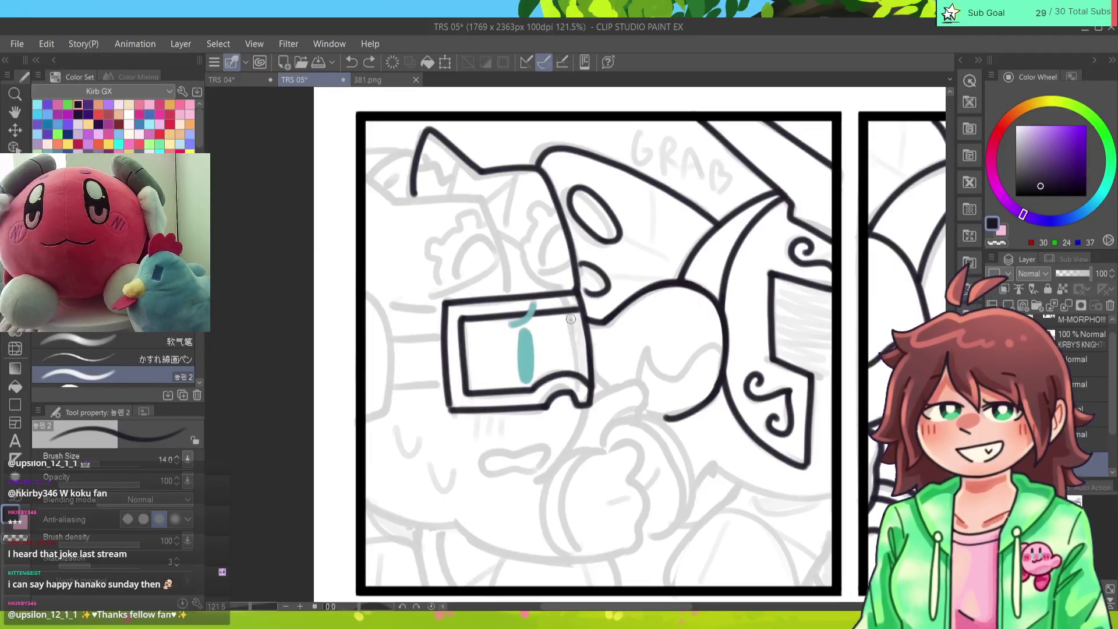
drag(574, 311, 576, 379)
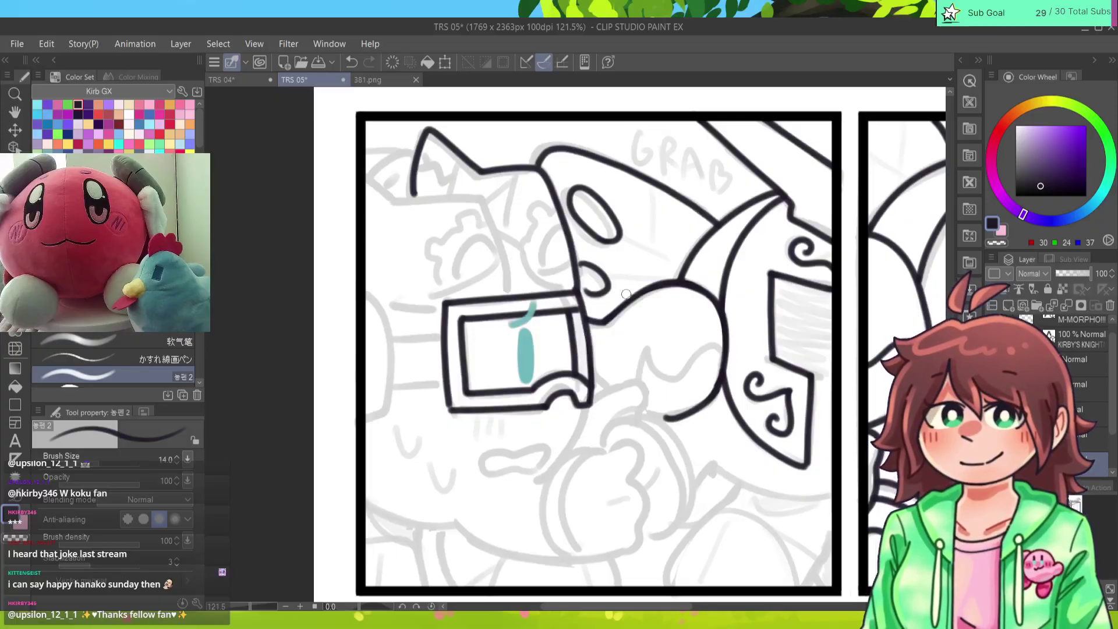
Step: Ink the other goggle lens as nested curves against the panel's left border, with two bridge lines joining it to the frame
mouse_move(367, 299)
mouse_down()
mouse_move(385, 336)
mouse_move(388, 404)
mouse_move(367, 417)
mouse_move(383, 312)
mouse_move(391, 379)
mouse_move(367, 418)
mouse_up()
key(ctrl+z)
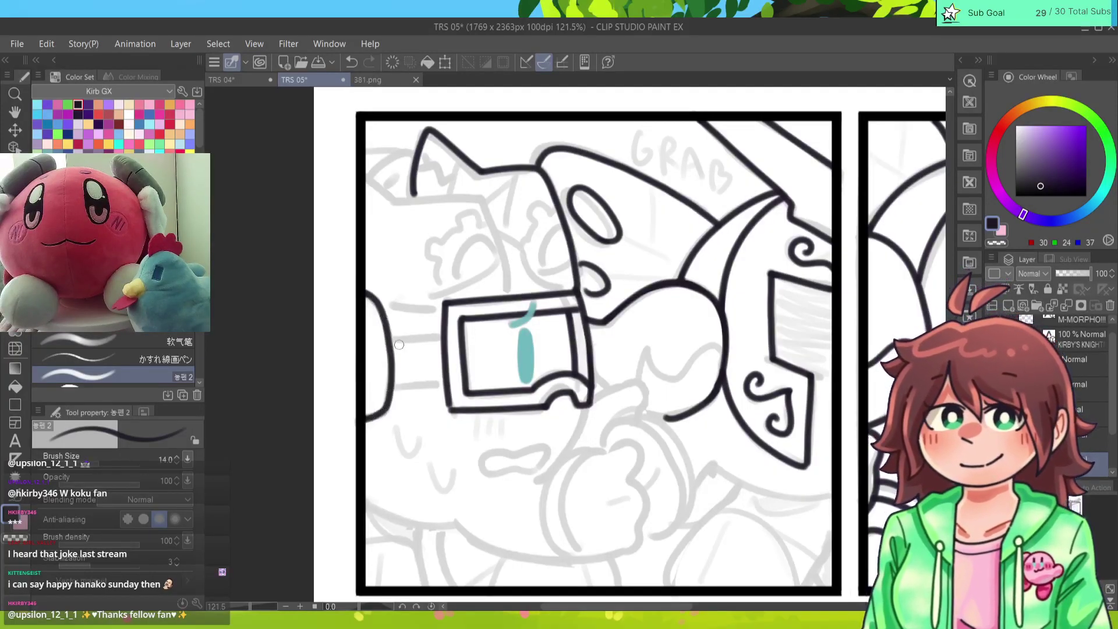
drag(399, 344, 444, 344)
drag(408, 385, 442, 384)
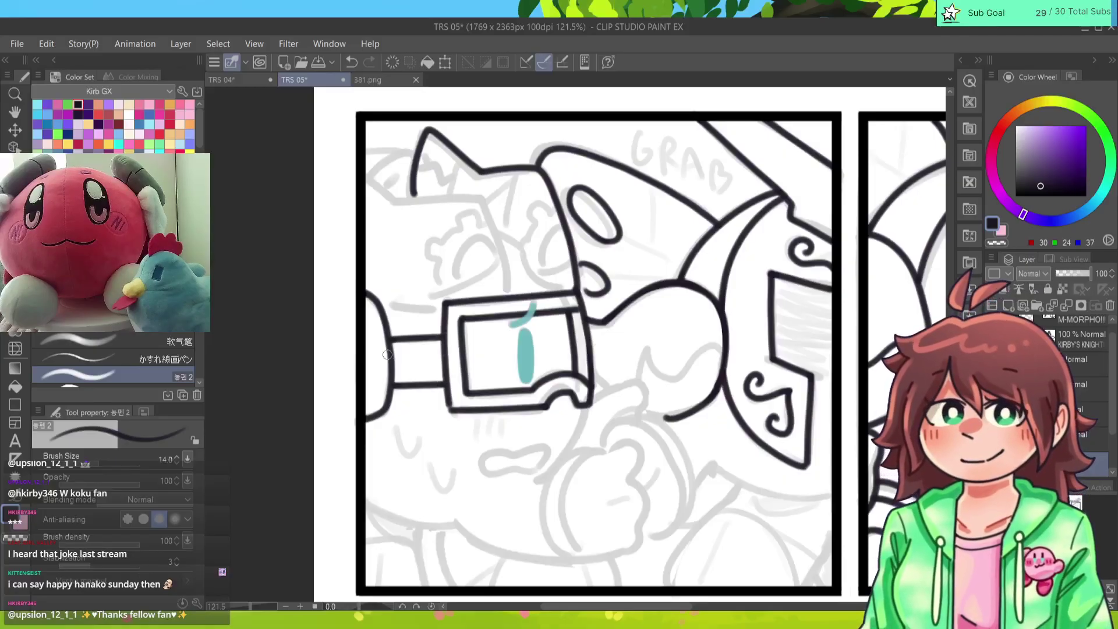
drag(371, 308, 364, 409)
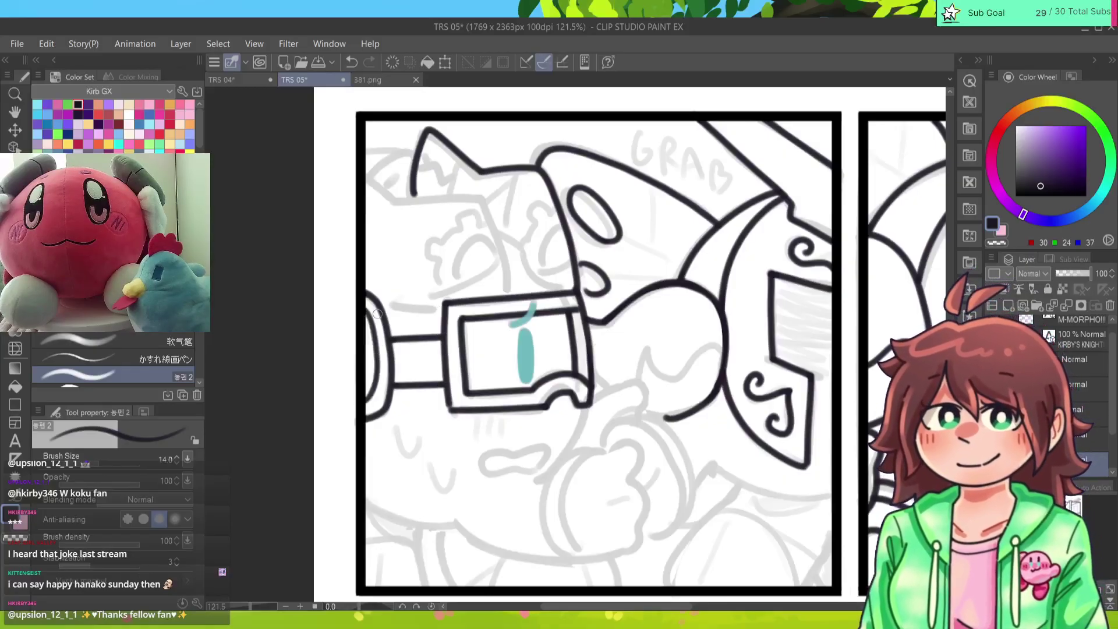
drag(377, 314, 364, 407)
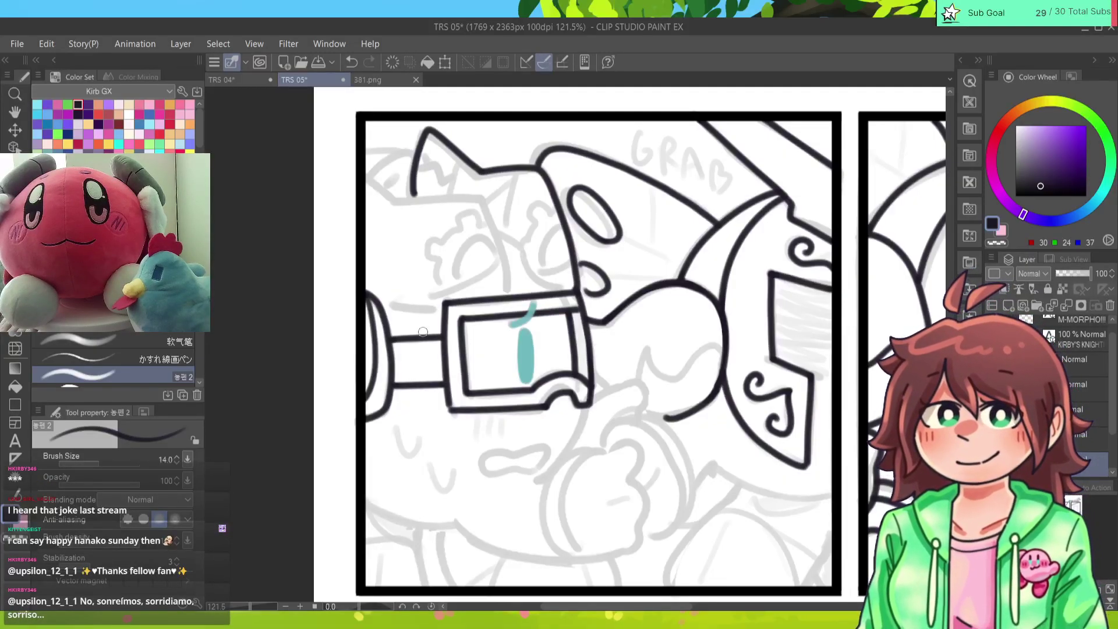
key(ctrl+z)
drag(377, 297, 365, 405)
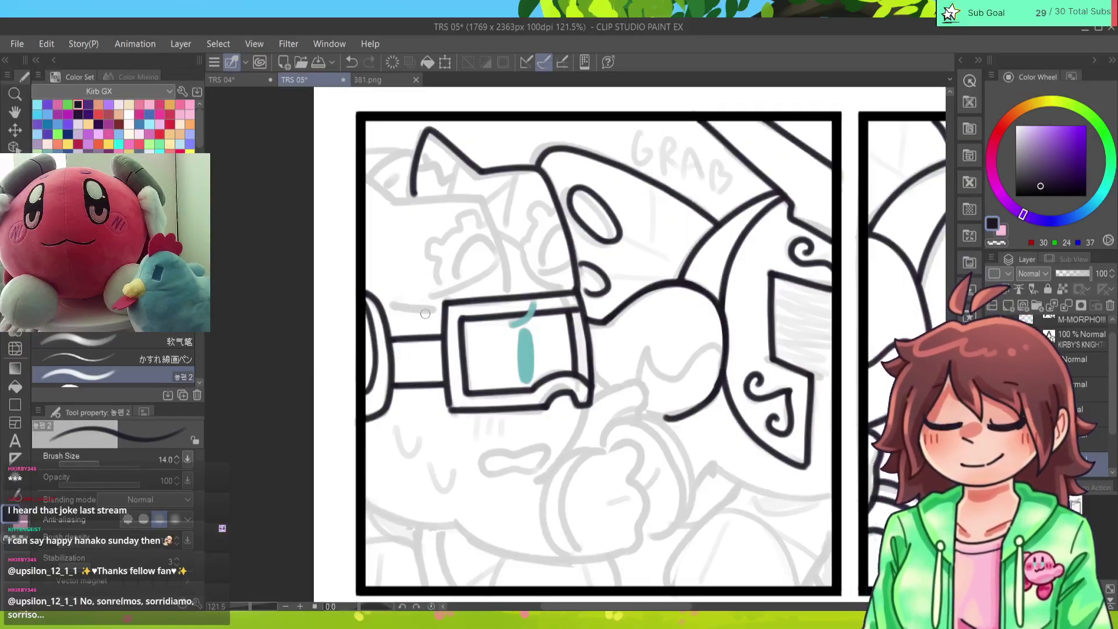
Step: Ink the face details below the goggles: three short blush lines, two sweat drops and the wavy open mouth
mouse_move(477, 418)
mouse_down()
mouse_move(476, 437)
mouse_move(501, 438)
mouse_up()
drag(394, 427, 455, 474)
mouse_move(541, 464)
mouse_down()
mouse_move(545, 447)
mouse_move(481, 462)
mouse_move(536, 471)
mouse_up()
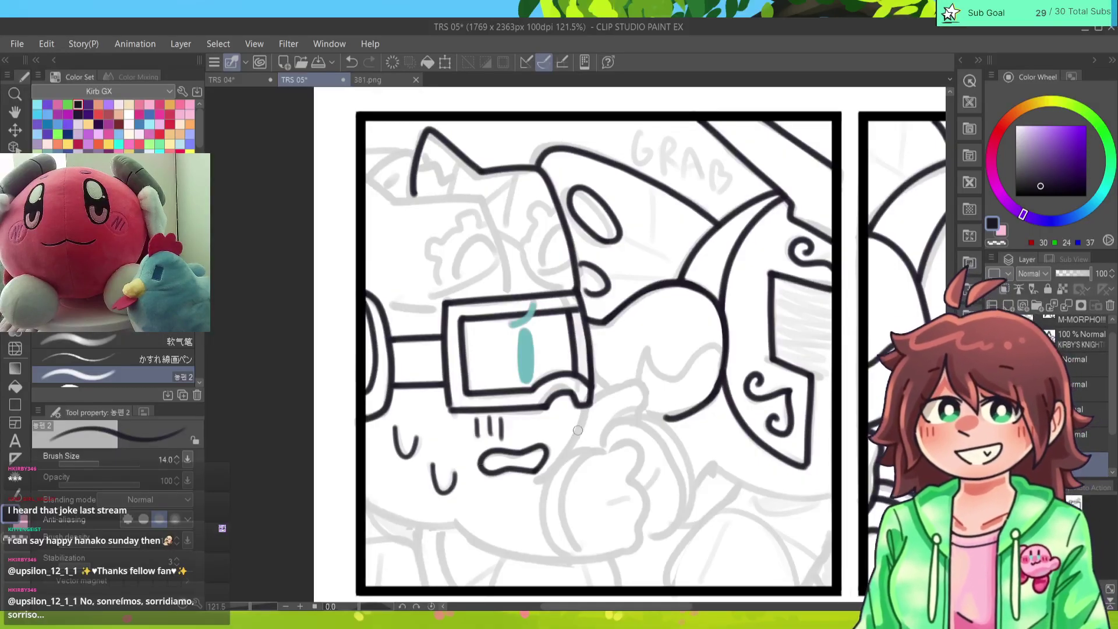
Step: Ink the headgear's brim edges above the goggles, running from the goggle frame to the panel's left border
drag(548, 295, 504, 245)
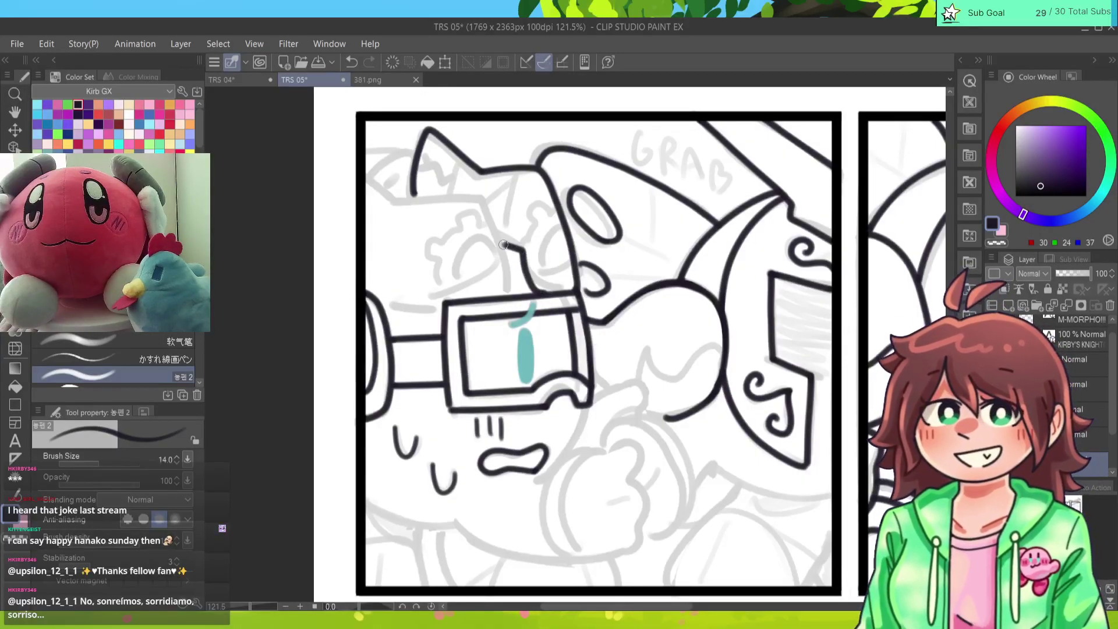
mouse_move(506, 293)
mouse_down()
mouse_move(474, 199)
mouse_move(401, 203)
mouse_move(358, 177)
mouse_up()
drag(444, 308, 356, 291)
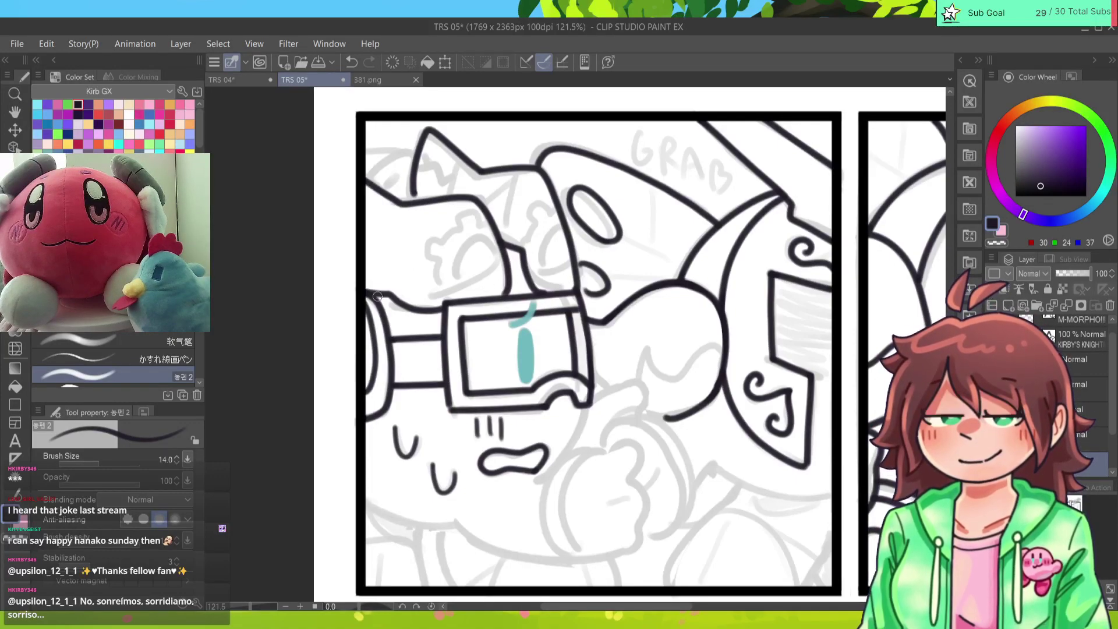
Step: Ink the two toothed gears with their inner circles above the goggles and the curved seam rising beside them
drag(499, 266, 444, 301)
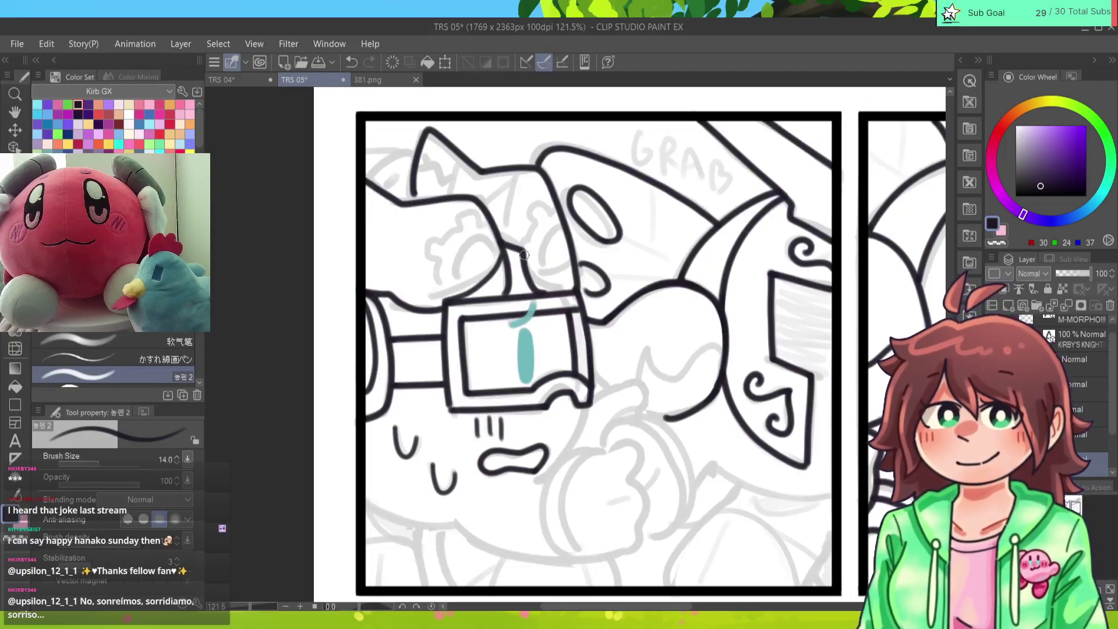
mouse_move(499, 256)
mouse_down()
mouse_move(476, 239)
mouse_move(457, 293)
mouse_move(496, 245)
mouse_move(460, 214)
mouse_move(429, 248)
mouse_move(449, 307)
mouse_up()
mouse_move(548, 285)
mouse_down()
mouse_move(527, 272)
mouse_move(576, 262)
mouse_move(563, 228)
mouse_move(535, 274)
mouse_up()
mouse_move(557, 210)
mouse_down()
mouse_move(535, 203)
mouse_move(514, 252)
mouse_up()
drag(522, 168, 501, 244)
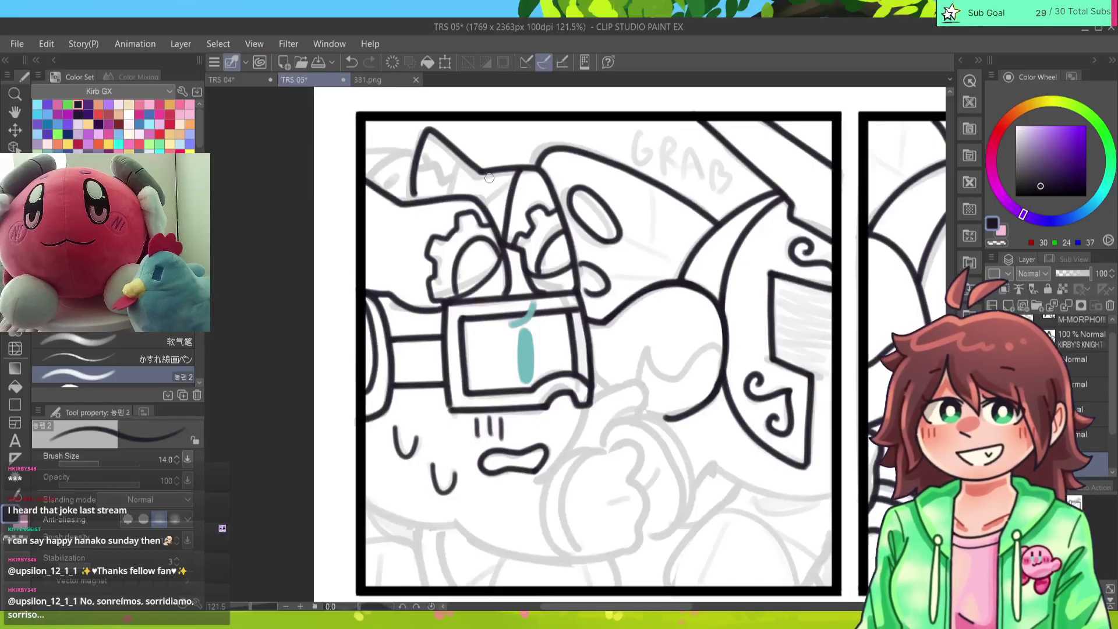
Step: Ink the jagged detail inside the headgear's pointed tip and the small spotted wing shape running to the panel's left border
drag(518, 177, 485, 203)
mouse_move(463, 166)
mouse_down()
mouse_move(447, 198)
mouse_move(501, 189)
mouse_move(448, 192)
mouse_move(435, 167)
mouse_move(413, 172)
mouse_move(435, 175)
mouse_up()
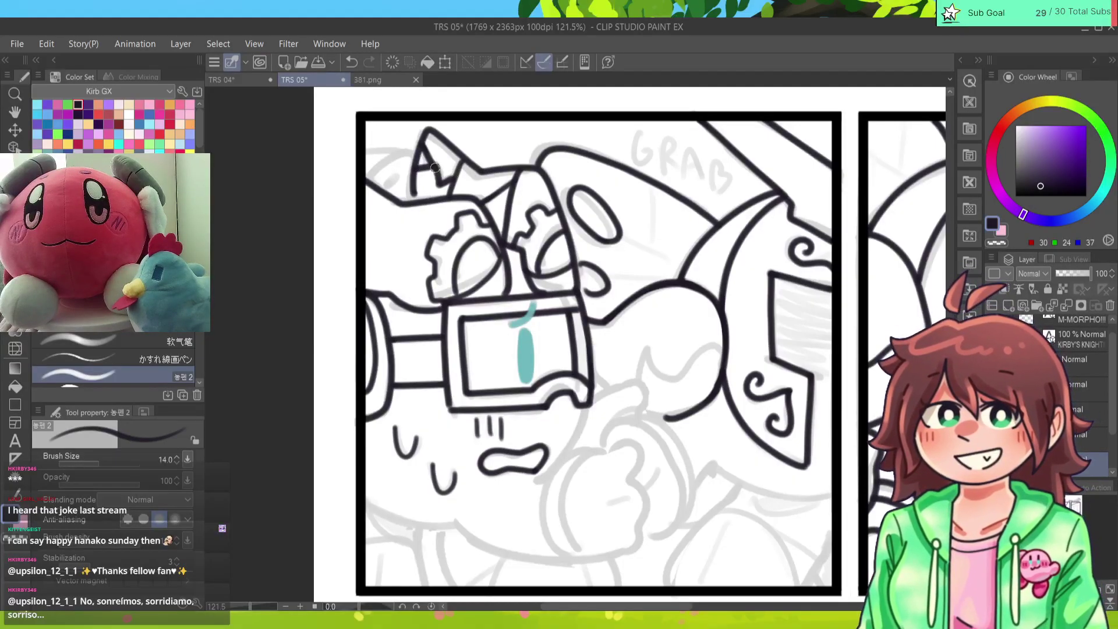
key(ctrl+z)
mouse_move(431, 124)
mouse_down()
mouse_move(436, 170)
mouse_move(373, 181)
mouse_up()
key(ctrl+z)
mouse_move(416, 151)
mouse_down()
mouse_move(374, 180)
mouse_move(416, 199)
mouse_move(434, 163)
mouse_move(398, 180)
mouse_move(405, 165)
mouse_move(367, 153)
mouse_move(402, 154)
mouse_move(439, 138)
mouse_move(367, 155)
mouse_move(483, 116)
mouse_move(362, 158)
mouse_move(410, 150)
mouse_up()
key(ctrl+z)
key(ctrl+z)
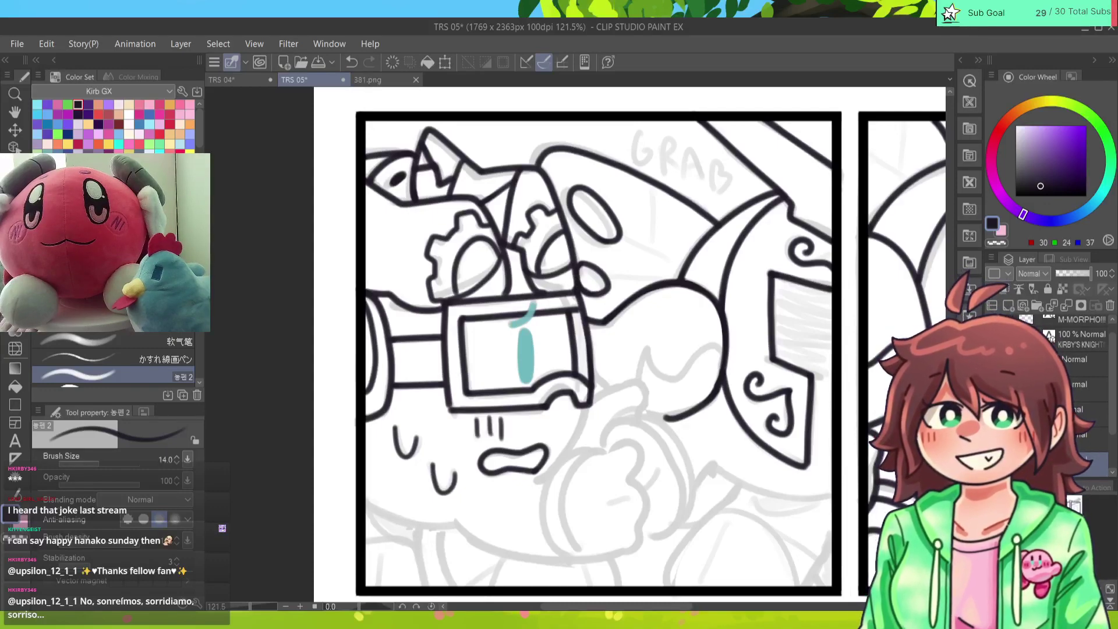
Step: Ink the paired crescent curves of the ring behind the raised fist and the short diagonal line beside it
drag(589, 350, 507, 315)
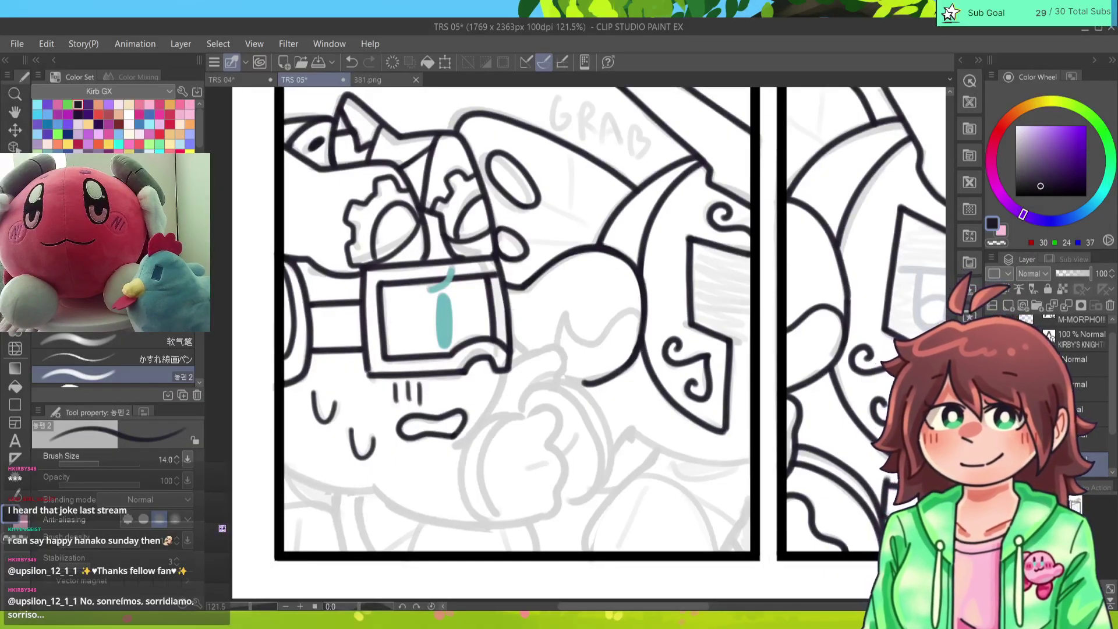
mouse_move(571, 499)
mouse_down()
mouse_move(599, 480)
mouse_move(595, 435)
mouse_move(565, 394)
mouse_move(518, 417)
mouse_up()
mouse_move(586, 500)
mouse_down()
mouse_move(609, 418)
mouse_move(536, 385)
mouse_up()
mouse_move(608, 482)
mouse_down()
mouse_move(636, 433)
mouse_move(609, 474)
mouse_up()
key(ctrl+z)
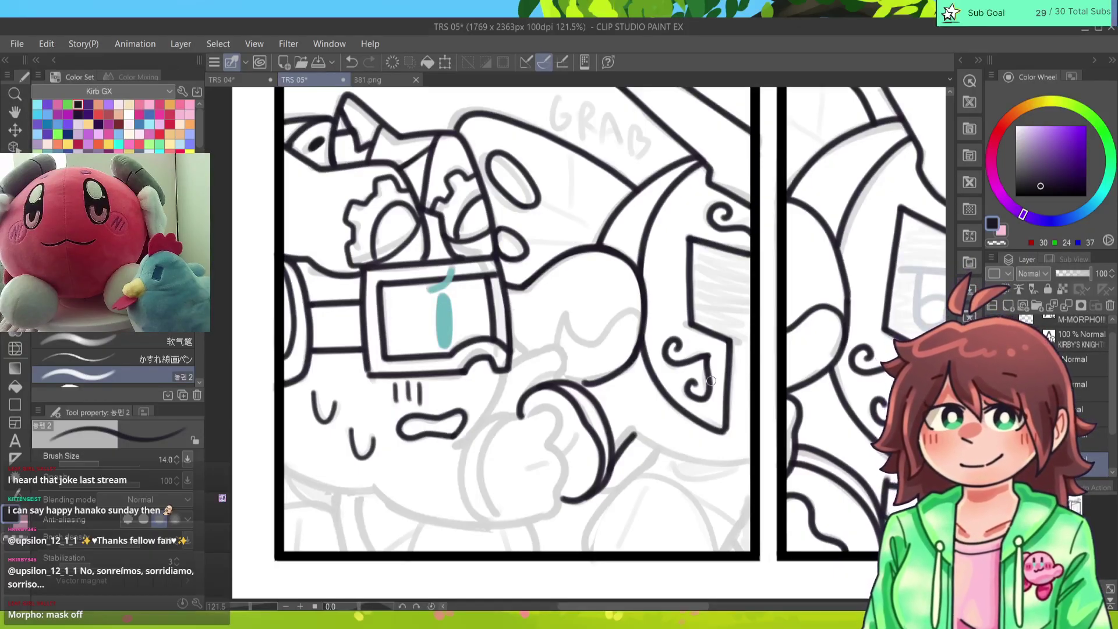
Step: Ink the curve below the masked character from the short diagonal line to the panel's right border, erasing the overshoot
drag(639, 436, 745, 458)
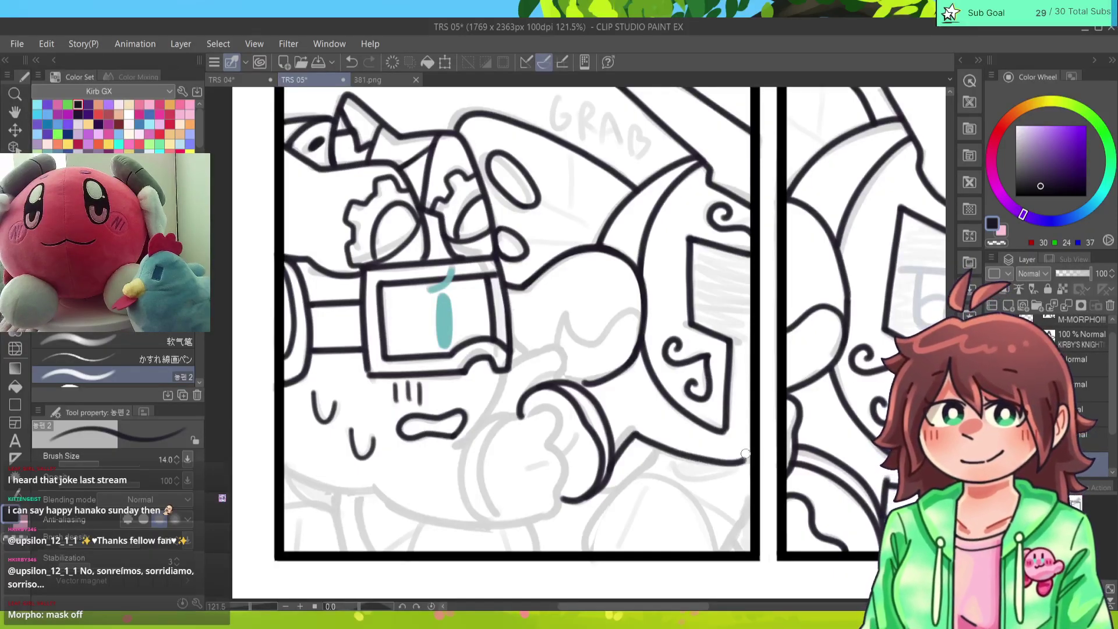
key(ctrl+z)
mouse_move(634, 434)
mouse_down()
mouse_move(739, 465)
mouse_move(635, 431)
mouse_move(713, 466)
mouse_move(776, 462)
mouse_move(741, 468)
mouse_move(764, 457)
mouse_up()
key(ctrl+z)
key(ctrl+z)
key(ctrl+z)
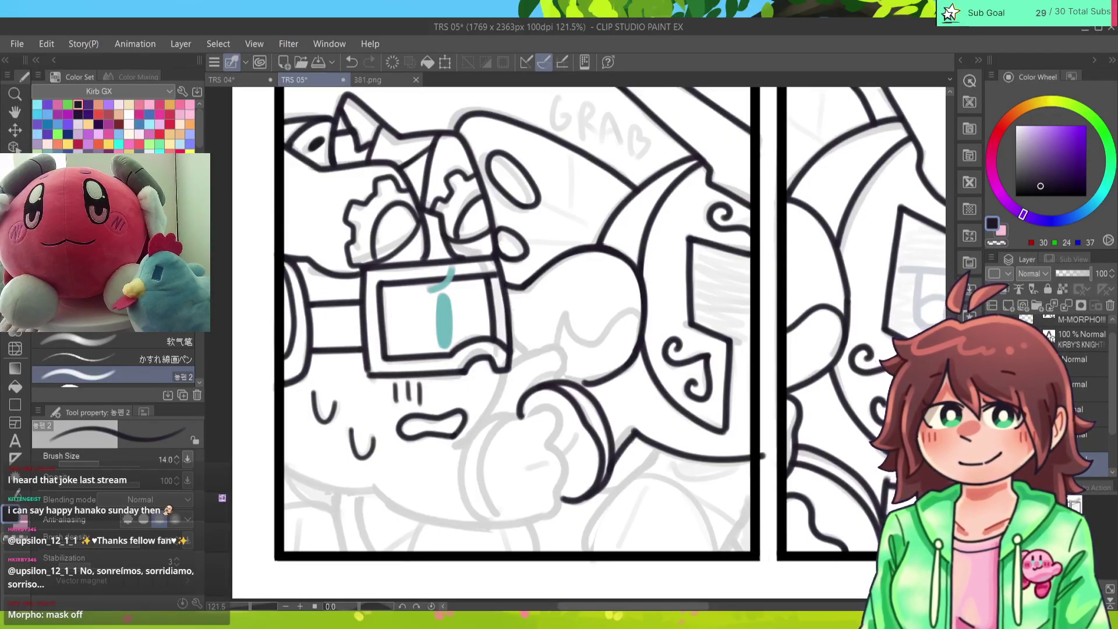
key(e)
key(p)
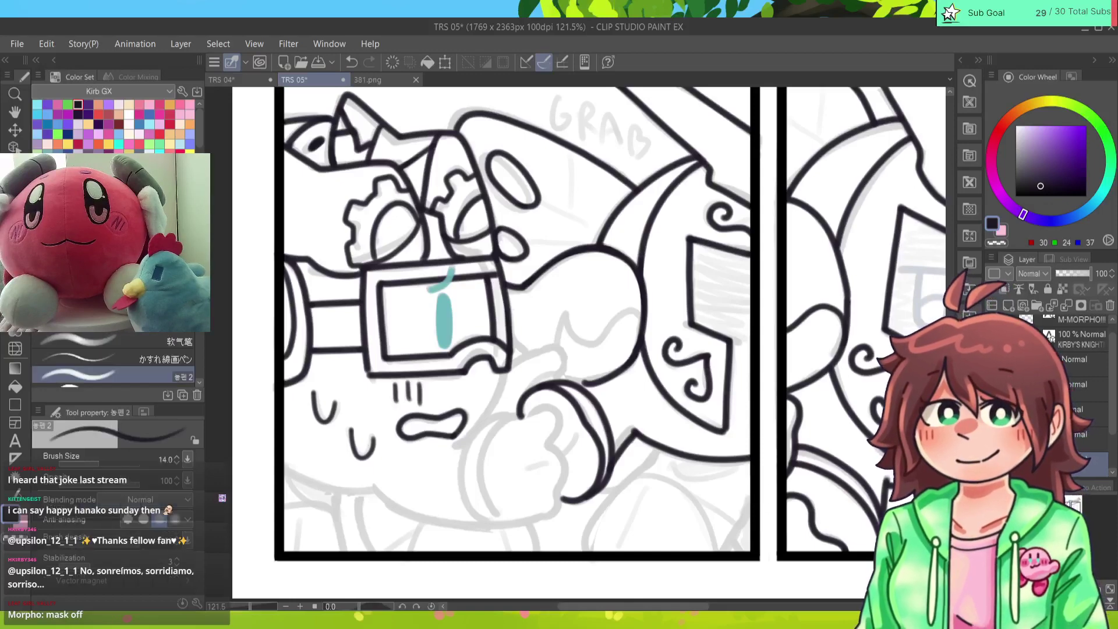
Step: Ink the leg's outer curve down to the bottom border and a short curve across the lower right corner, trimming the overshoot
mouse_move(658, 450)
mouse_down()
mouse_move(594, 514)
mouse_move(580, 562)
mouse_up()
key(ctrl+z)
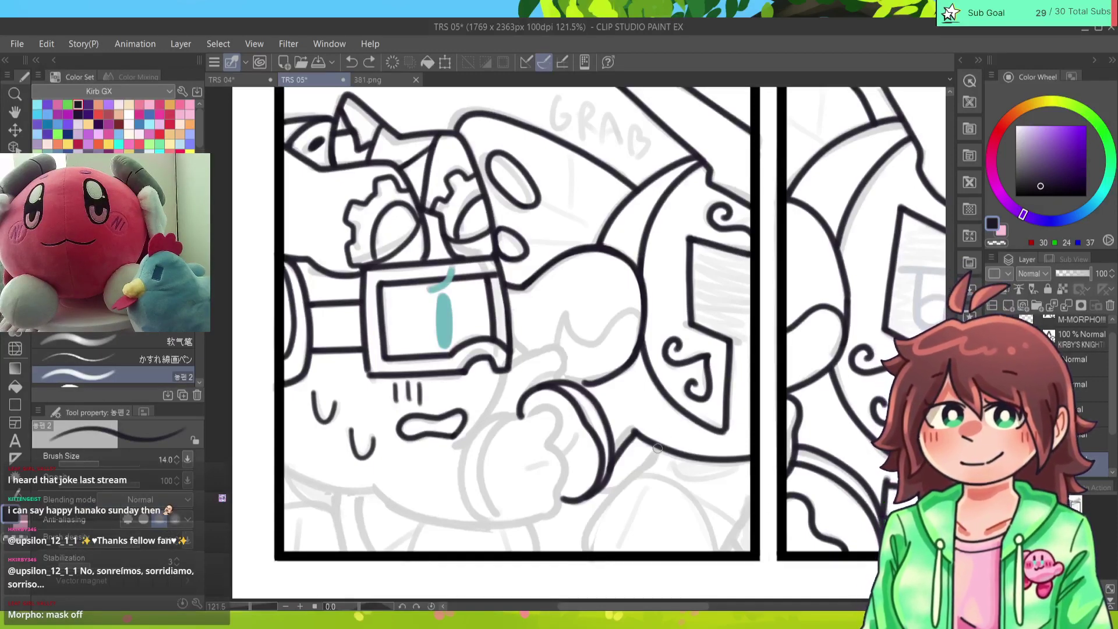
drag(656, 455, 585, 551)
drag(755, 494, 712, 555)
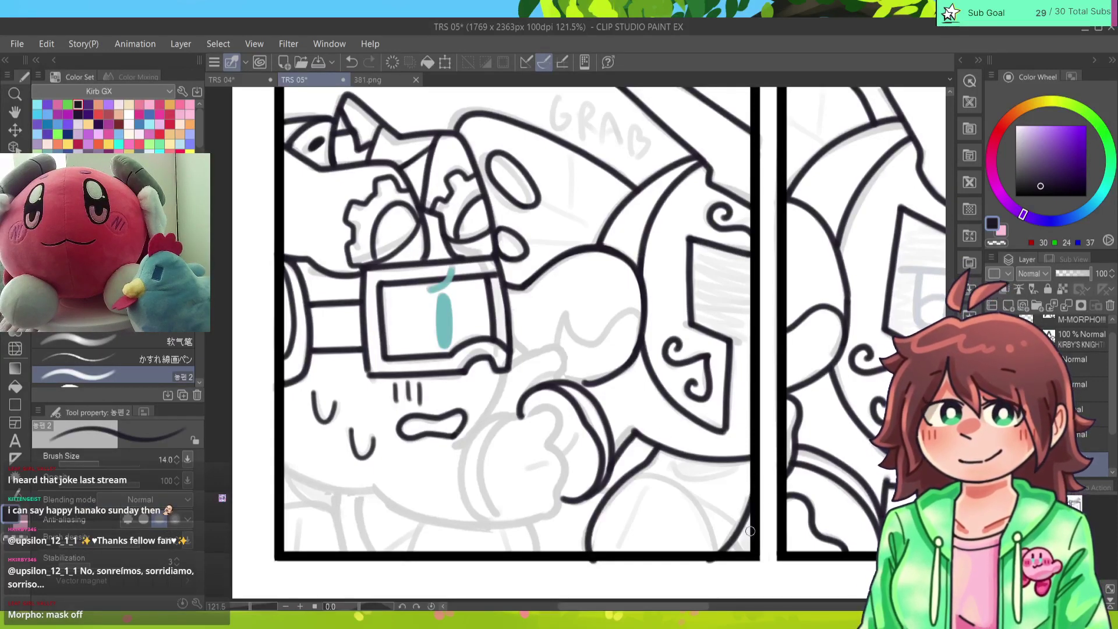
key(ctrl+z)
mouse_move(754, 497)
mouse_down()
mouse_move(728, 545)
mouse_move(745, 538)
mouse_up()
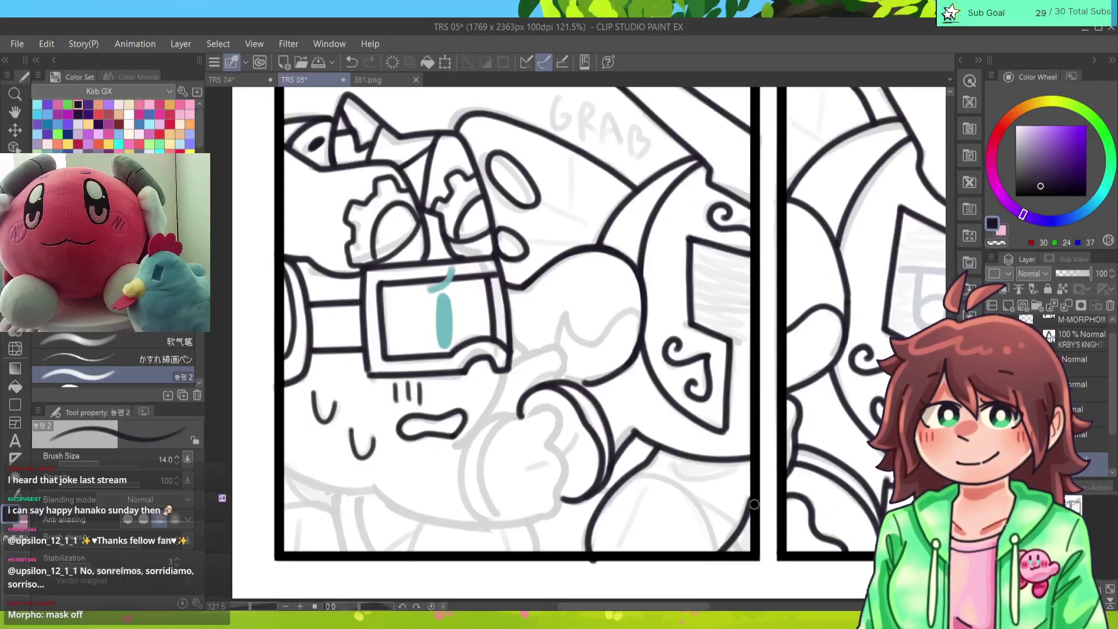
key(ctrl+z)
mouse_move(755, 495)
mouse_down()
mouse_move(718, 553)
mouse_move(756, 542)
mouse_up()
key(ctrl+z)
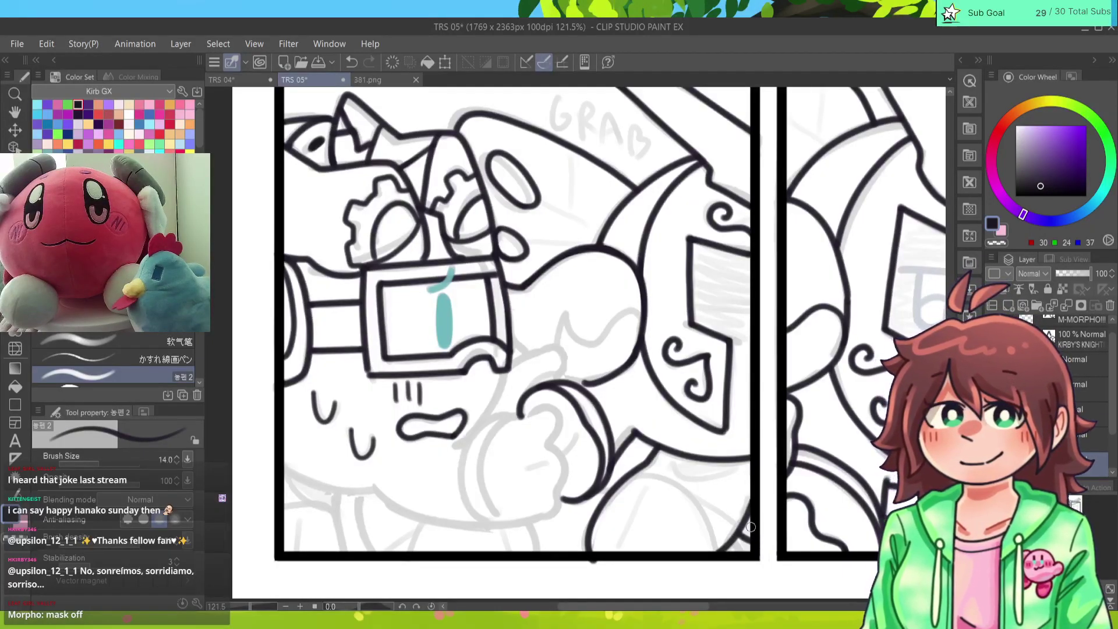
key(ctrl+z)
key(e)
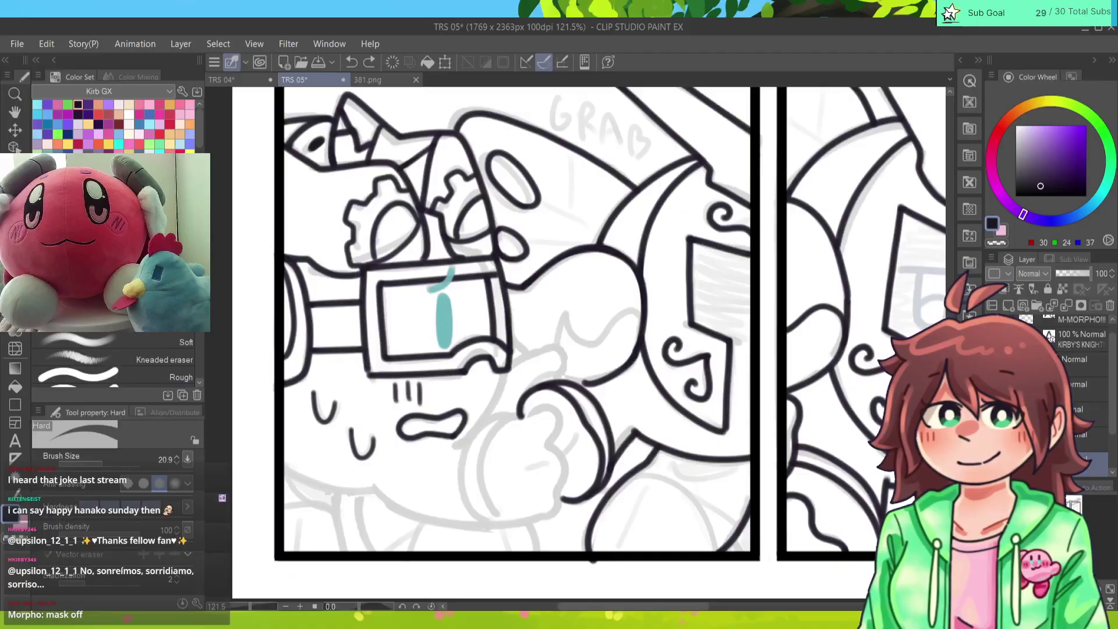
click(617, 563)
Step: Ink the rounded foot arc from the leg's outer curve over to the panel's bottom border
key(p)
mouse_move(619, 480)
mouse_down()
mouse_move(710, 540)
mouse_move(709, 551)
mouse_up()
key(ctrl+z)
drag(625, 475, 712, 544)
key(ctrl+z)
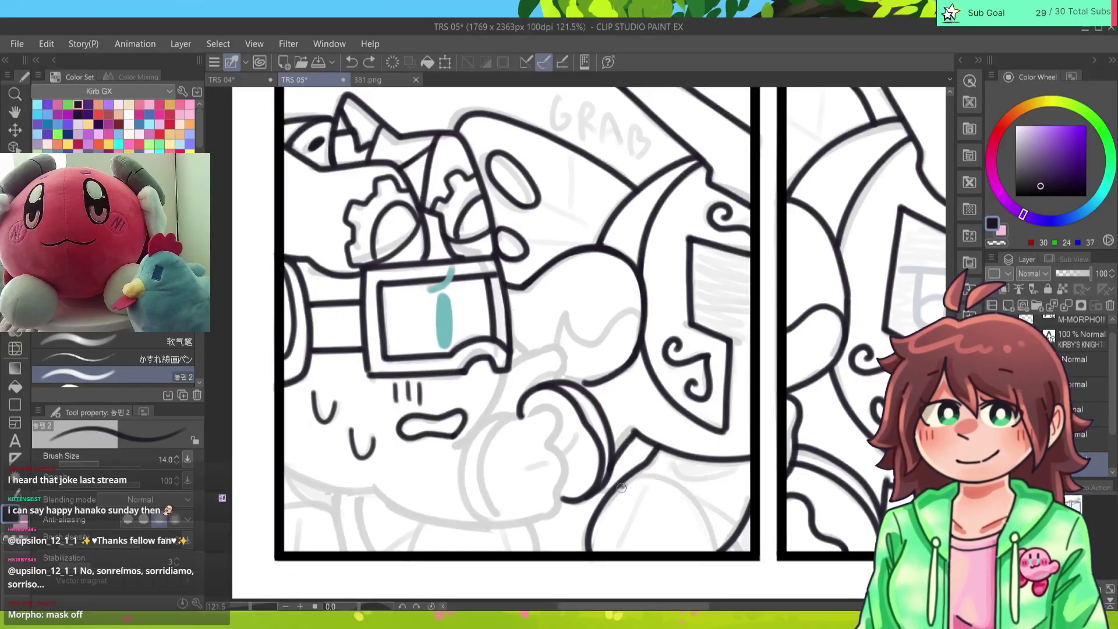
mouse_move(617, 476)
mouse_down()
mouse_move(677, 487)
mouse_move(716, 548)
mouse_up()
key(ctrl+z)
drag(614, 473, 717, 551)
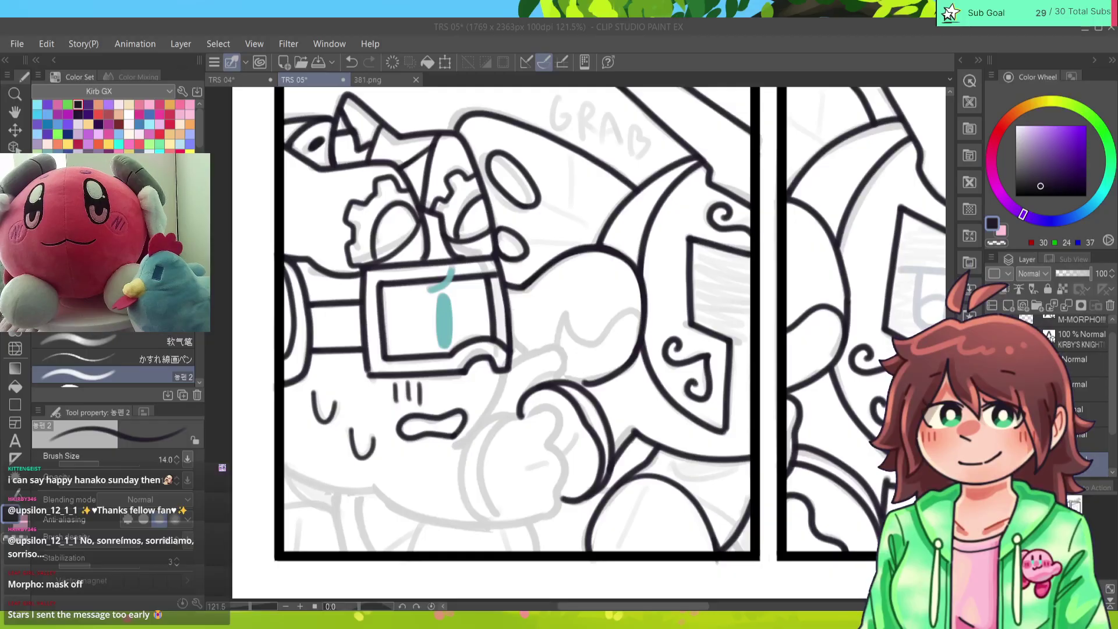
click(770, 63)
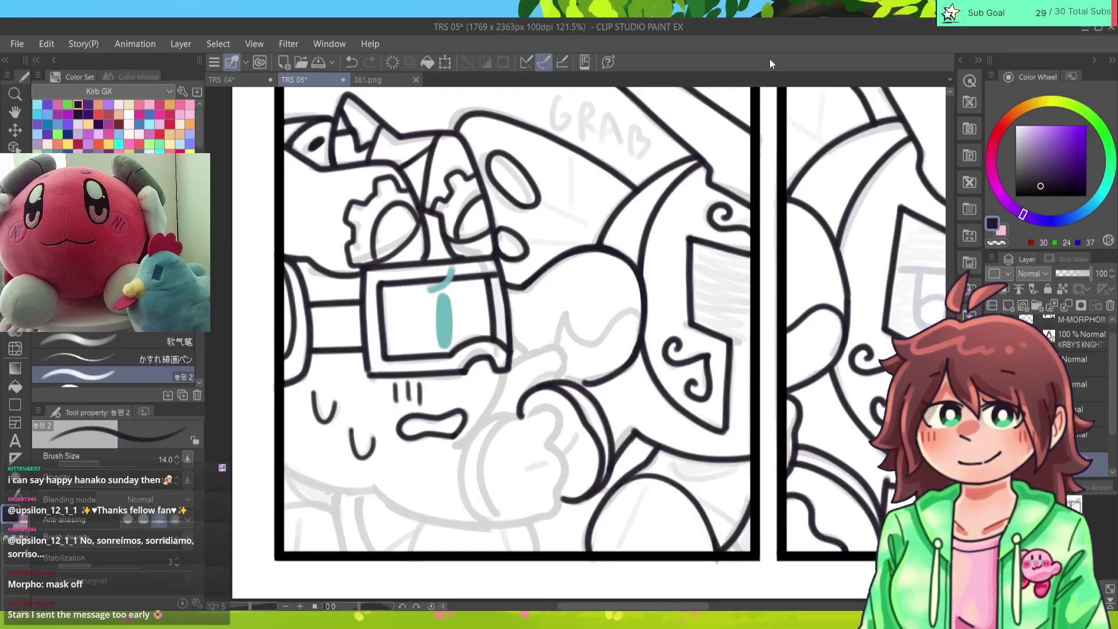
Step: Touch up the arm's upper line where it meets the side of the goggle frame
key(e)
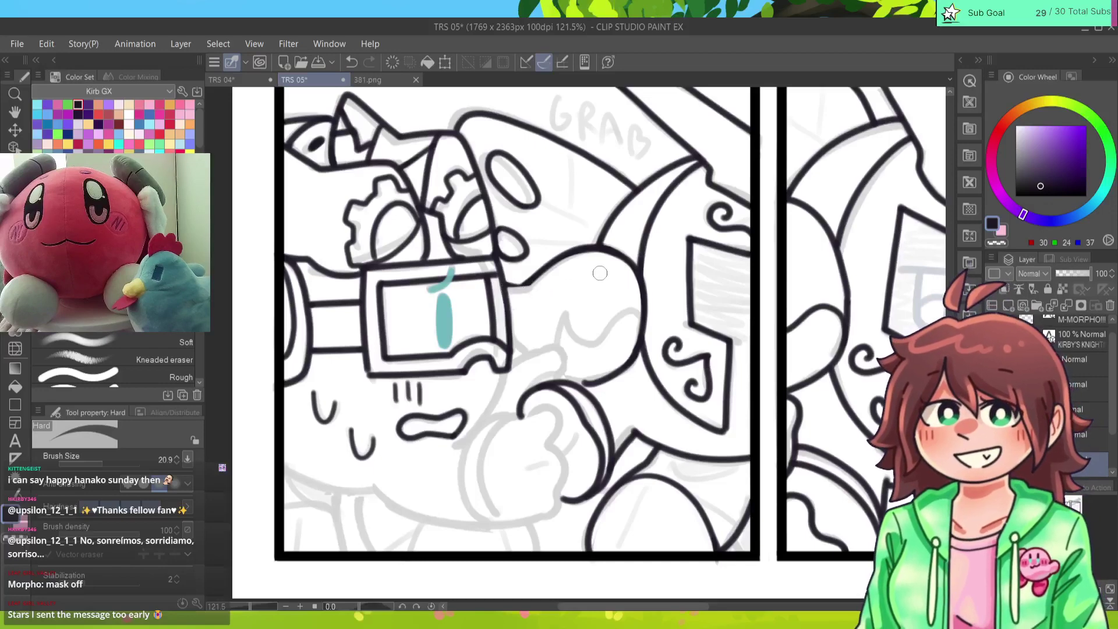
key(p)
drag(508, 285, 531, 280)
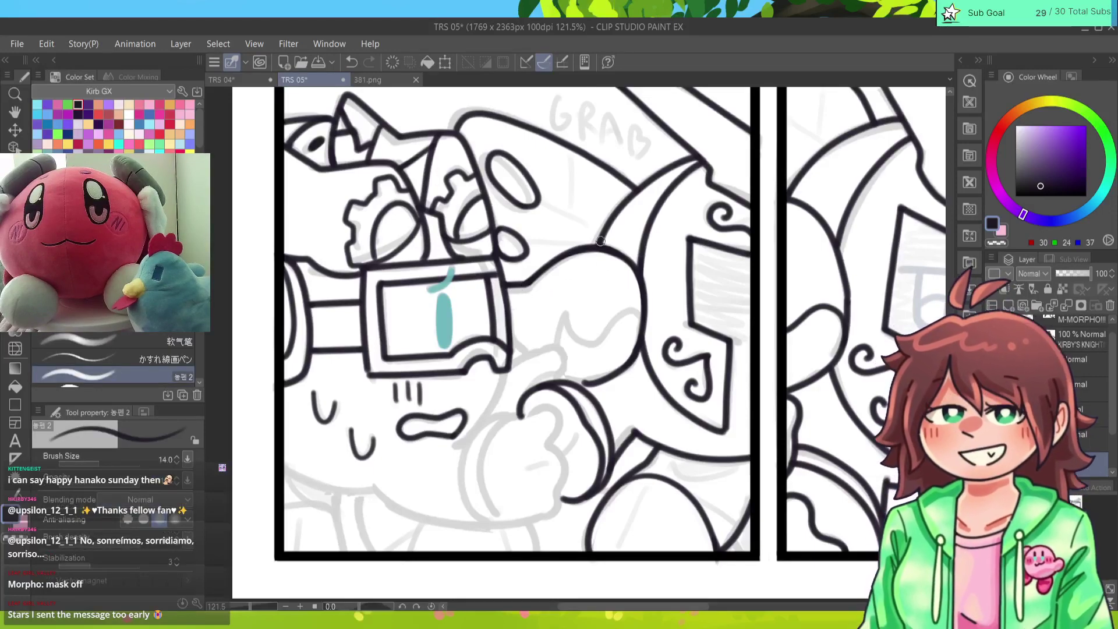
Step: Ink the cheek curve from the goggle corner down past the mouth and the rounded fingertip beside it
mouse_move(510, 363)
mouse_down()
mouse_move(565, 373)
mouse_move(545, 353)
mouse_move(552, 385)
mouse_move(505, 376)
mouse_move(456, 447)
mouse_up()
key(ctrl+z)
key(ctrl+z)
key(ctrl+z)
mouse_move(506, 369)
mouse_down()
mouse_move(458, 445)
mouse_move(553, 414)
mouse_move(563, 434)
mouse_up()
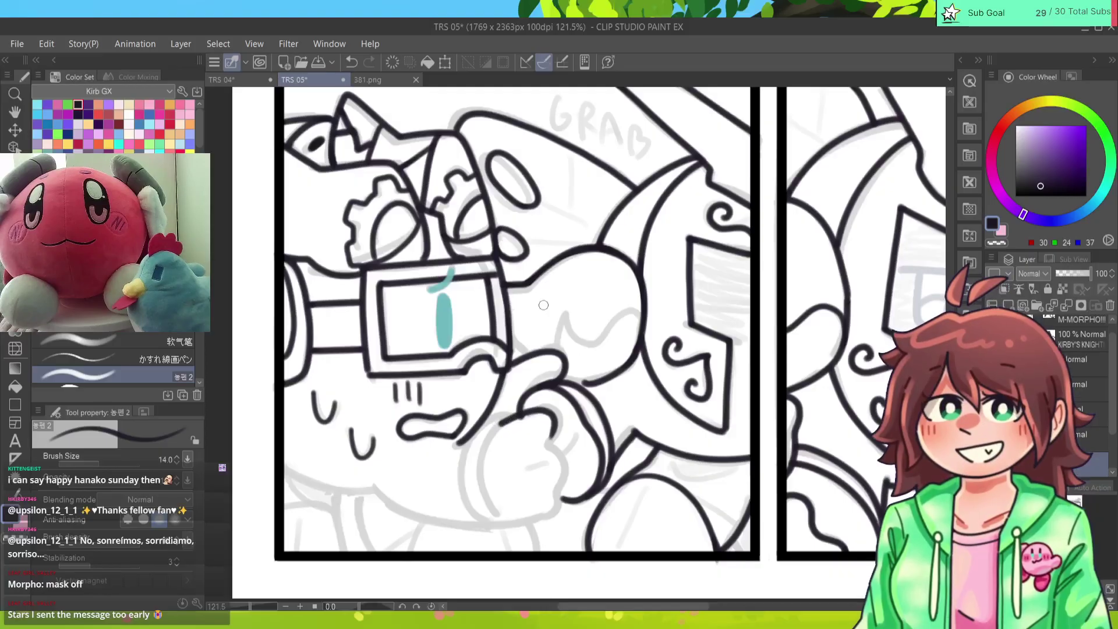
key(ctrl+z)
Step: Clean the overlap at the ring's inner end and ink the fist's thumb and bumpy knuckles down to its lower edge
key(e)
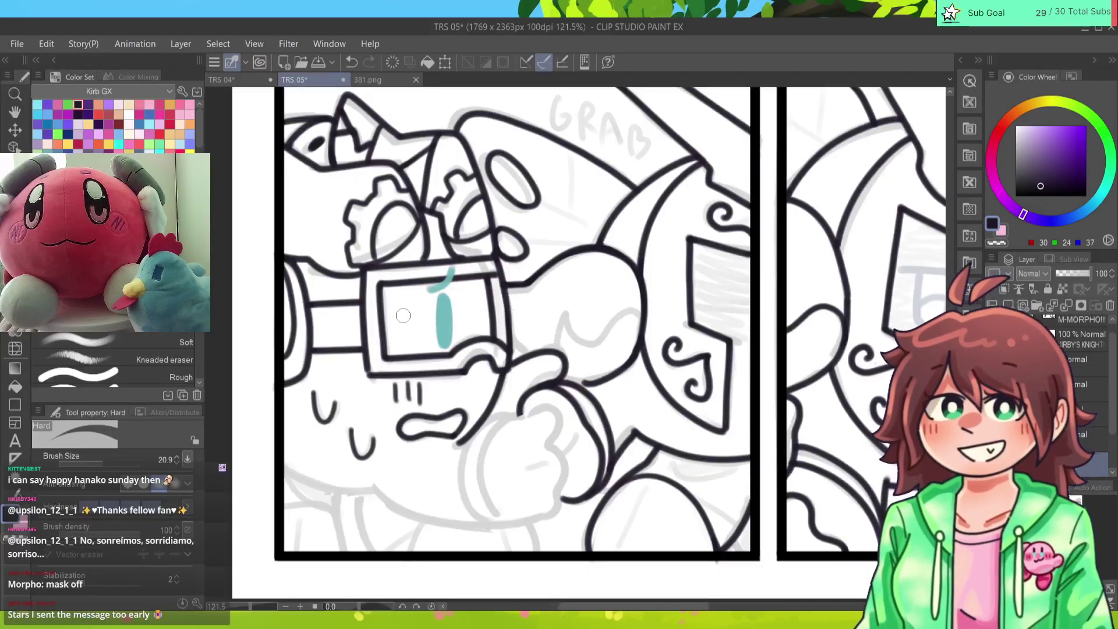
key(p)
mouse_move(502, 420)
mouse_down()
mouse_move(549, 411)
mouse_move(548, 448)
mouse_up()
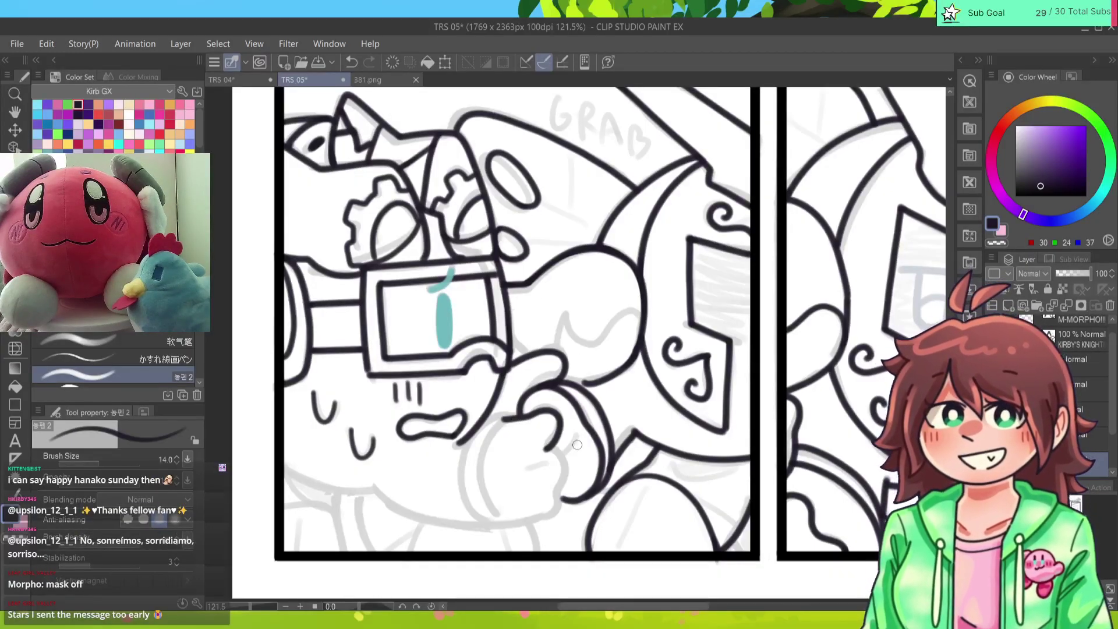
key(ctrl+z)
mouse_move(501, 421)
mouse_down()
mouse_move(555, 413)
mouse_move(548, 449)
mouse_move(536, 409)
mouse_move(564, 438)
mouse_move(552, 515)
mouse_move(493, 522)
mouse_up()
key(ctrl+z)
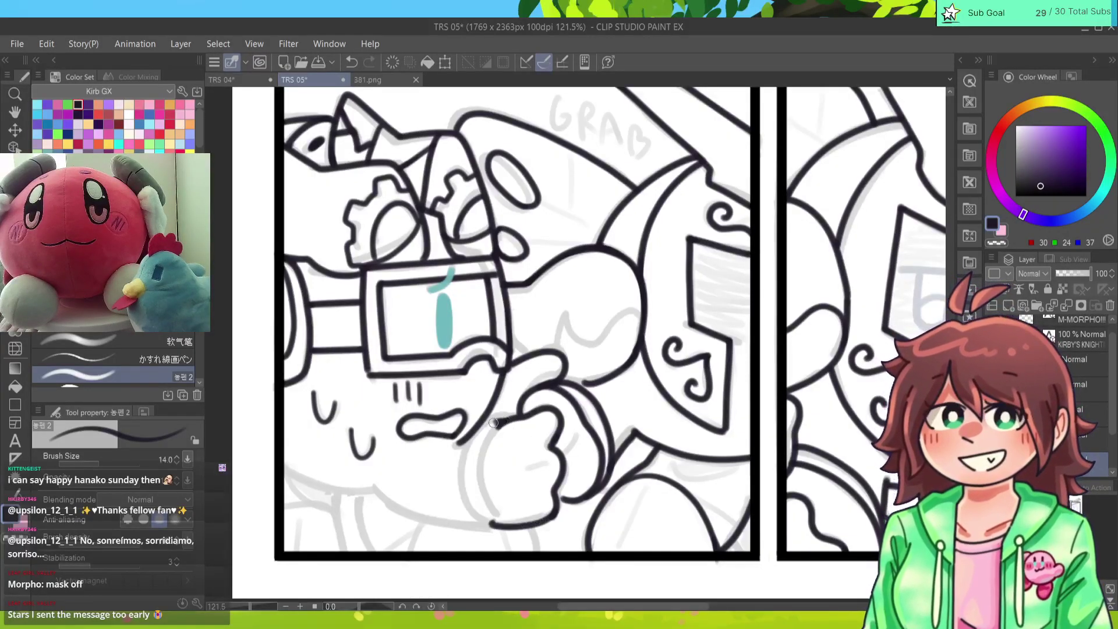
Step: Ink the rounded back edge of the fist from the thumb down to its lower edge, redrawing it until smooth
drag(498, 421, 466, 526)
key(ctrl+z)
mouse_move(502, 420)
mouse_down()
mouse_move(457, 487)
mouse_move(488, 525)
mouse_up()
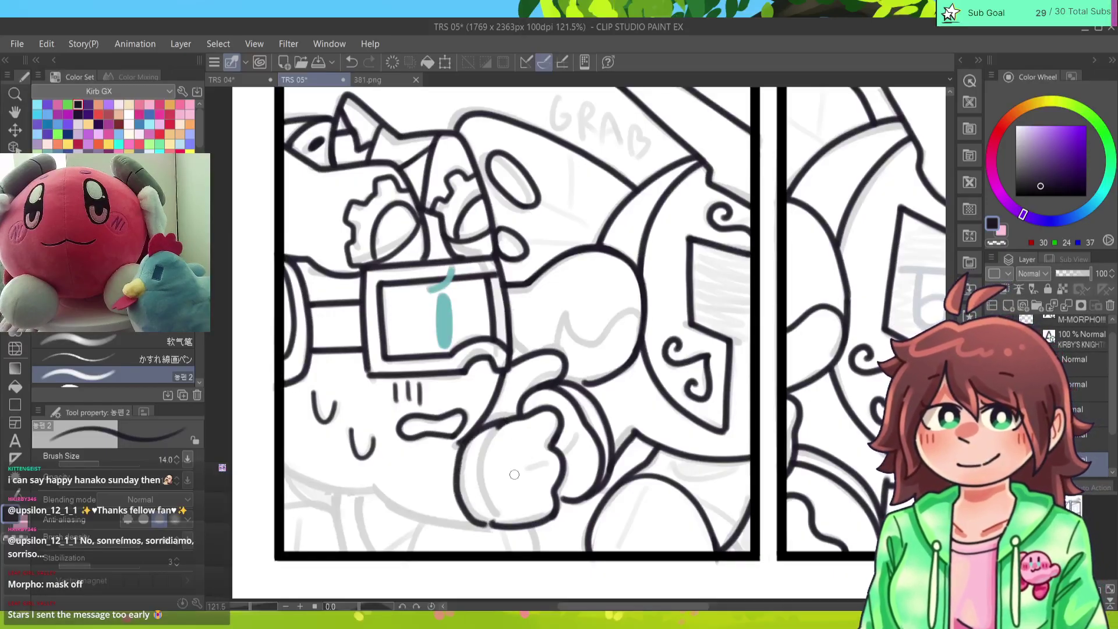
key(ctrl+z)
mouse_move(508, 418)
mouse_down()
mouse_move(466, 513)
mouse_move(494, 524)
mouse_move(482, 429)
mouse_move(494, 527)
mouse_up()
key(ctrl+z)
key(ctrl+z)
mouse_move(507, 418)
mouse_down()
mouse_move(479, 525)
mouse_move(493, 527)
mouse_up()
key(ctrl+z)
drag(479, 479, 494, 527)
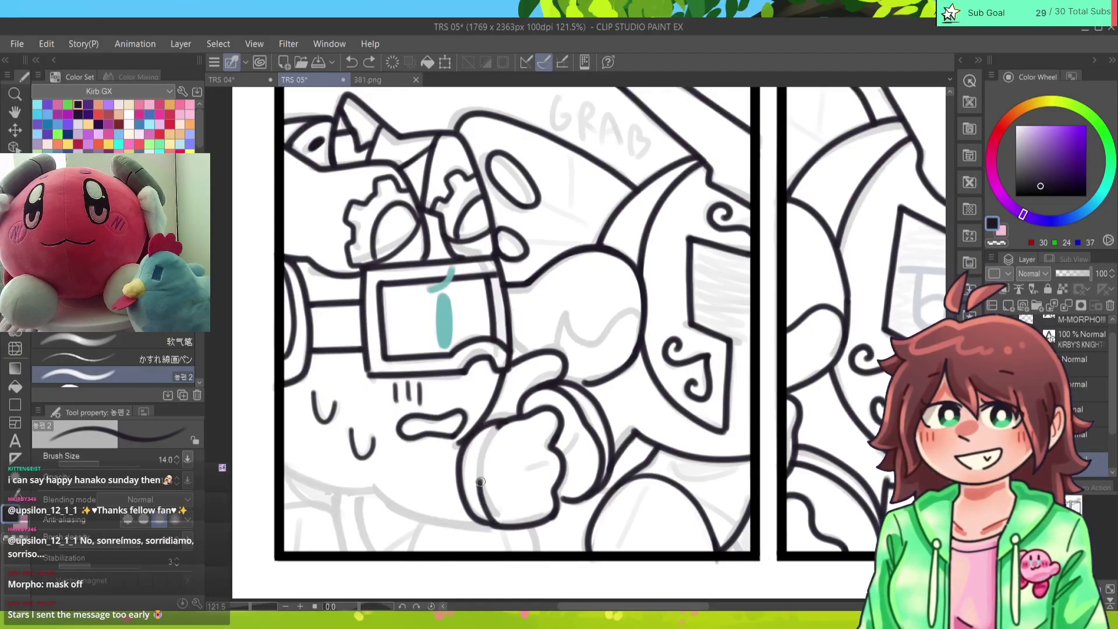
key(ctrl+z)
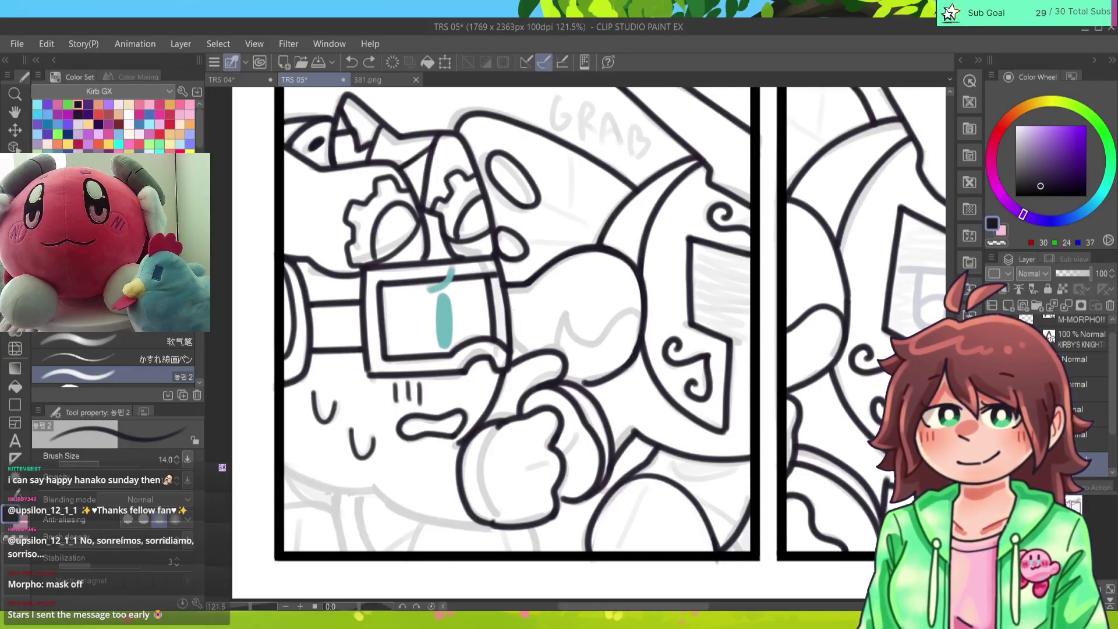
Step: Erase the fist's rough lower edge, re-ink it as one smooth curve and trim the excess at its corner
key(e)
drag(483, 524, 559, 517)
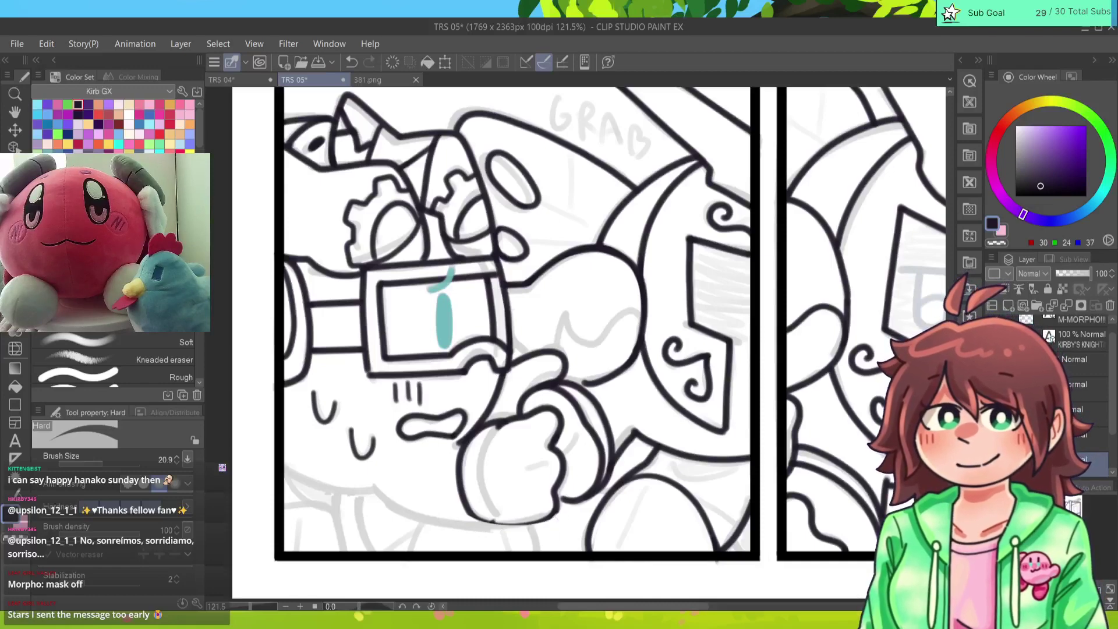
key(p)
drag(470, 515, 553, 514)
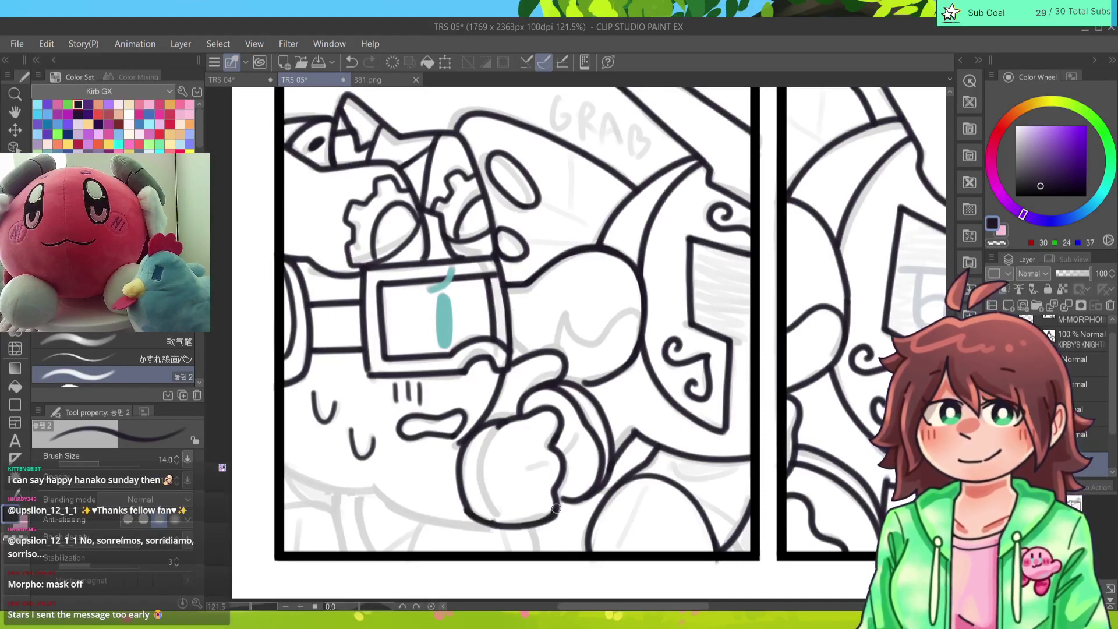
key(e)
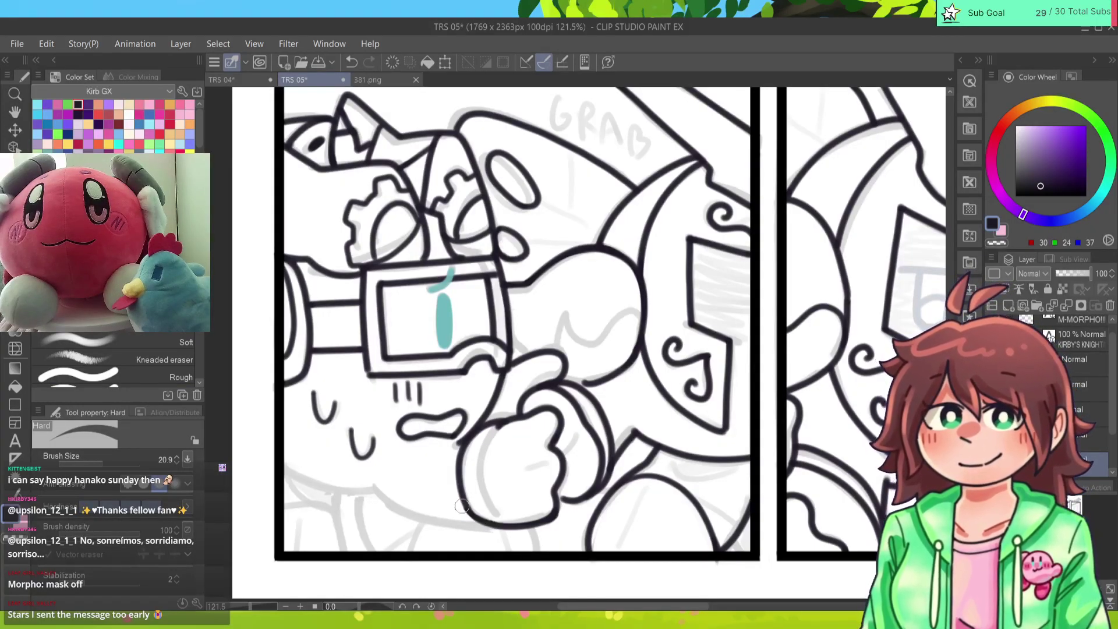
drag(462, 506, 488, 530)
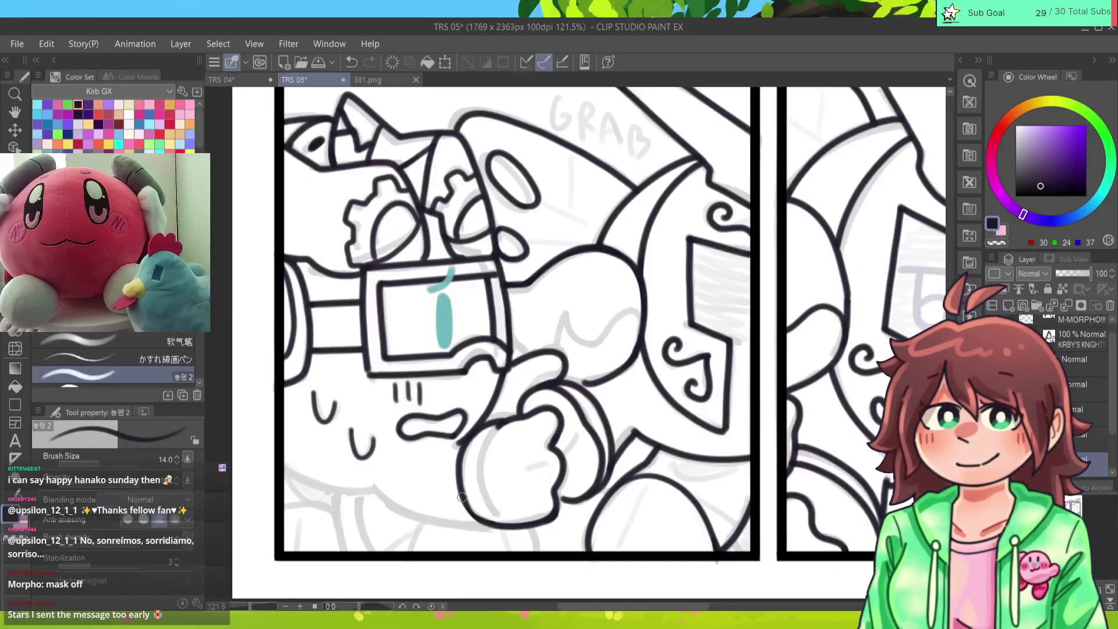
Step: Close the fist's lower back corner and ink the curved inner line parallel to its back edge
drag(461, 484, 495, 529)
key(ctrl+z)
mouse_move(460, 492)
mouse_down()
mouse_move(498, 527)
mouse_move(480, 479)
mouse_up()
key(ctrl+z)
drag(494, 430, 499, 424)
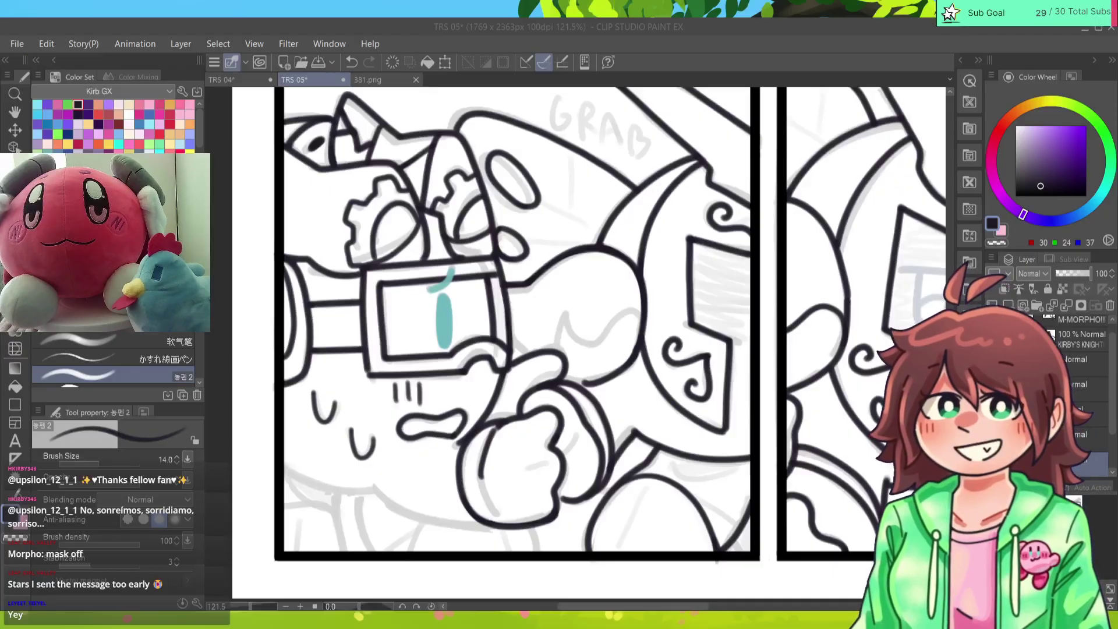
Step: Ink the wavy finger line inside the large rounded hand between the goggles and the mask
key(alt+Tab)
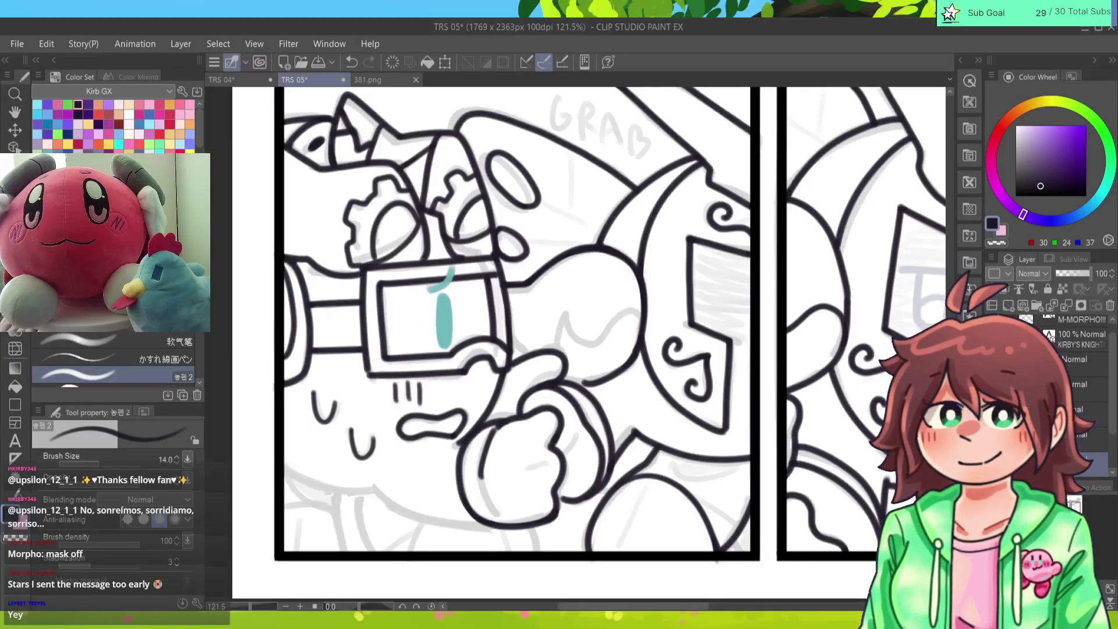
mouse_move(641, 333)
mouse_down()
mouse_move(626, 311)
mouse_move(572, 331)
mouse_move(567, 319)
mouse_move(558, 352)
mouse_move(584, 343)
mouse_move(568, 319)
mouse_up()
key(ctrl+z)
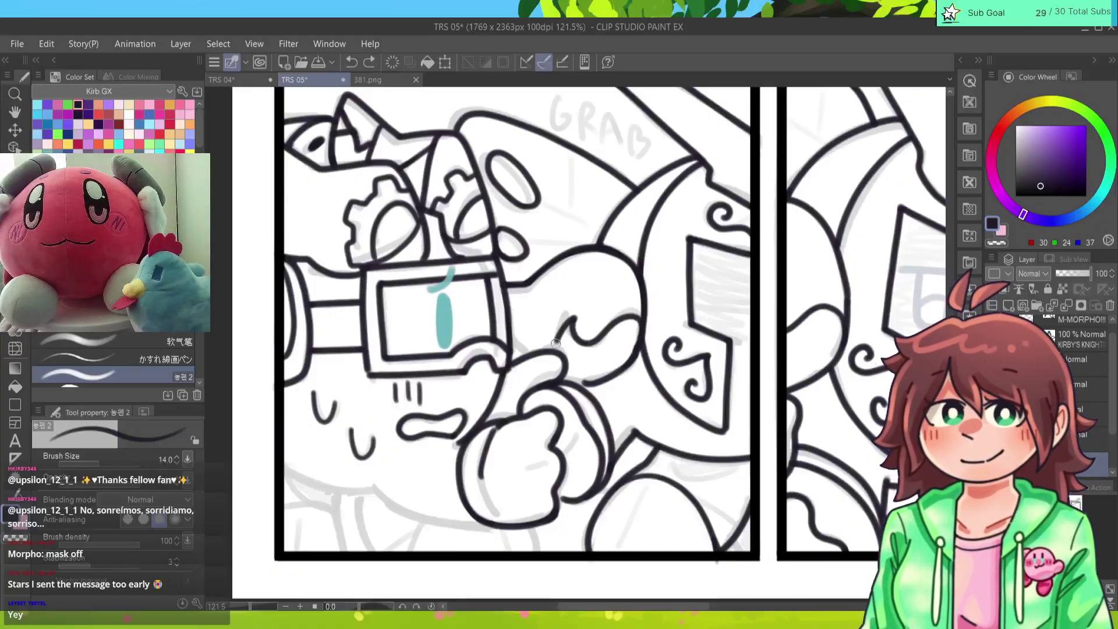
Step: Ink the join between the goggles' lower corner and the thumb, and add short finger creases to the fist
mouse_move(516, 361)
mouse_down()
mouse_move(513, 352)
mouse_move(526, 349)
mouse_up()
key(e)
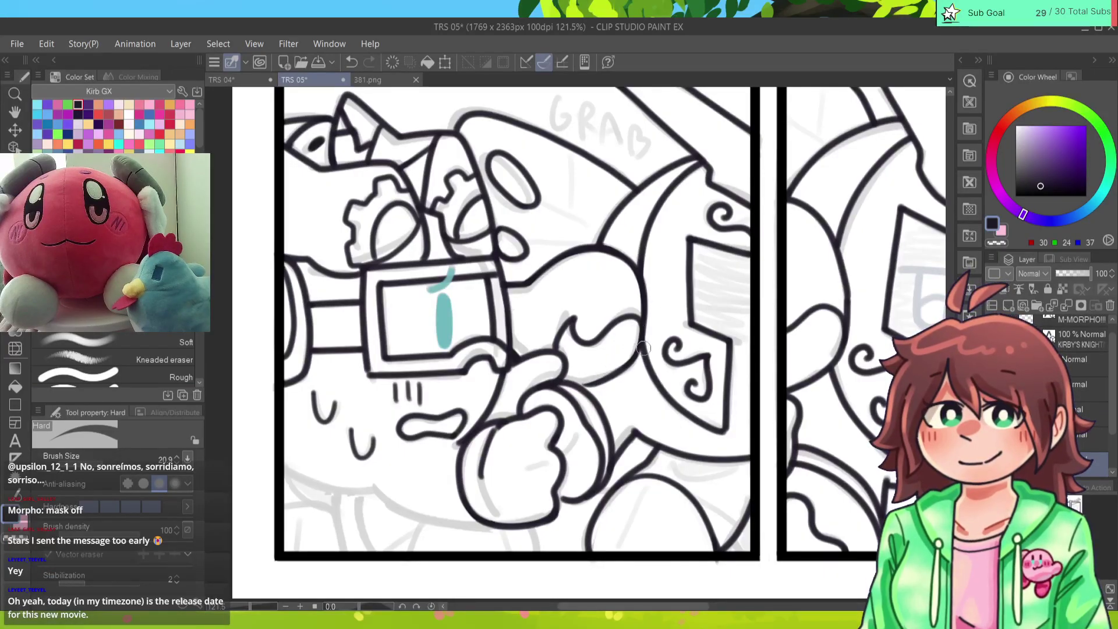
key(p)
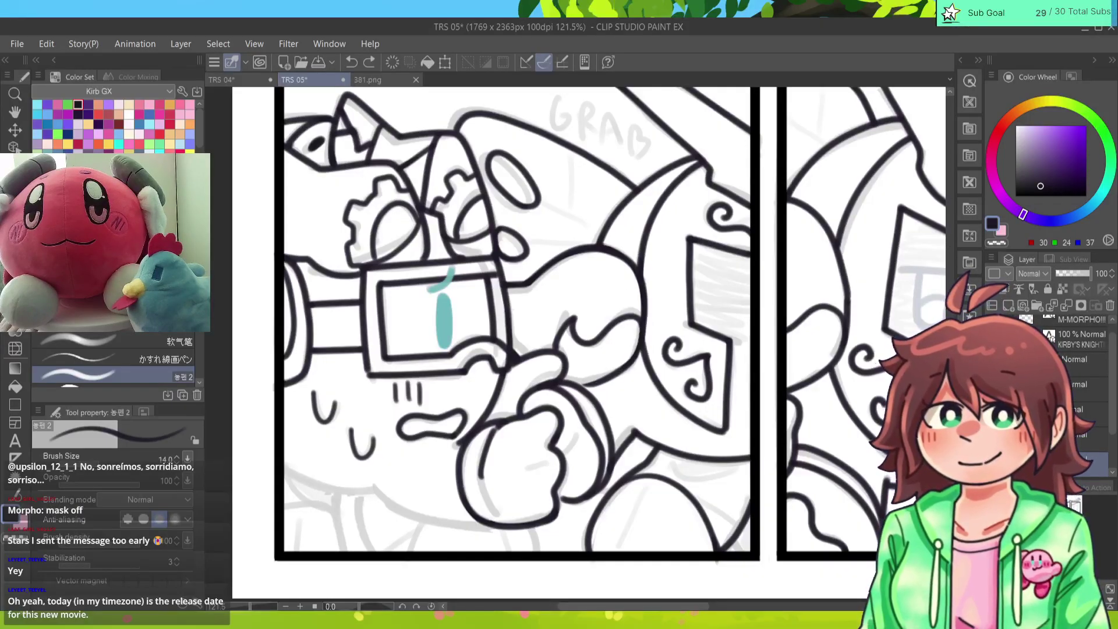
key(ctrl+z)
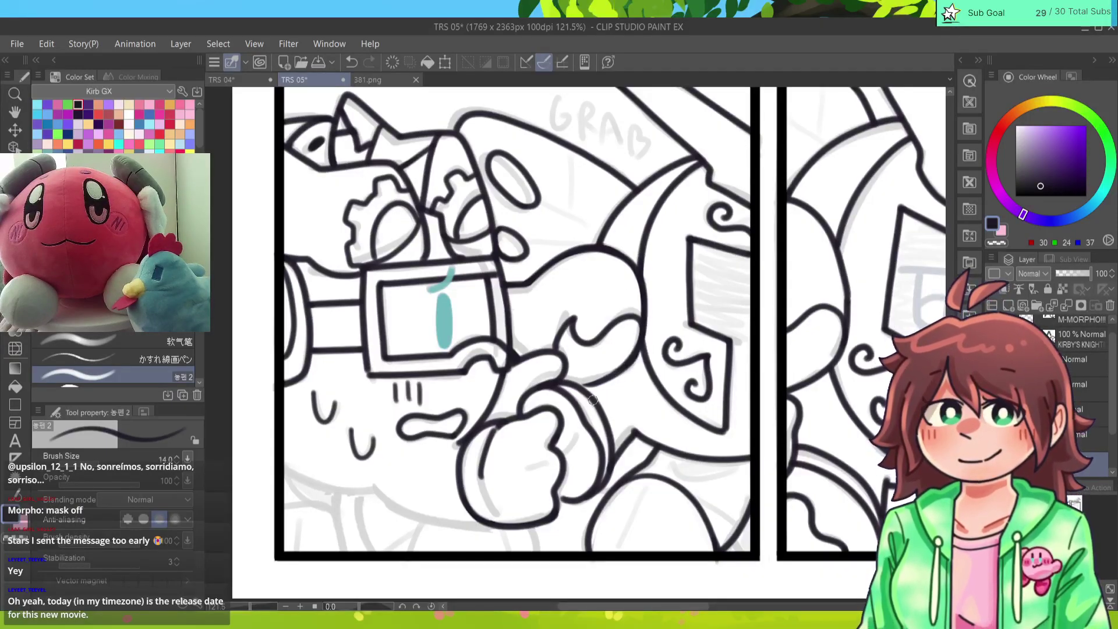
drag(599, 380, 562, 384)
key(ctrl+z)
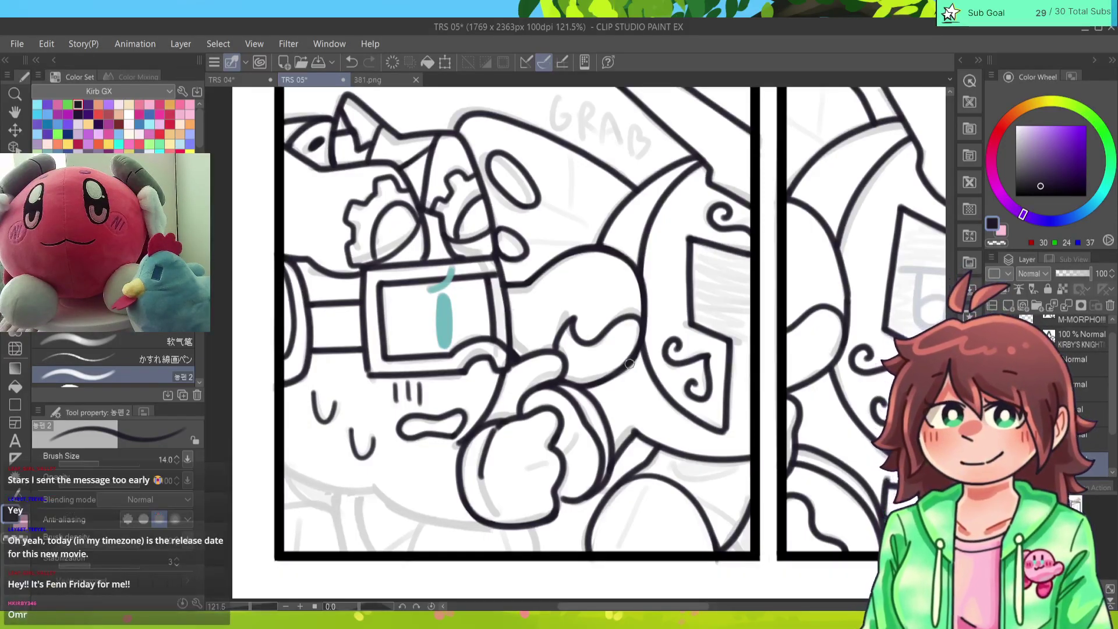
mouse_move(578, 432)
mouse_down()
mouse_move(564, 454)
mouse_move(526, 468)
mouse_up()
Step: Ink the curved underside of the goggled character's body from the fist to the panel's edge, redrawing its far stretch until smooth
mouse_move(510, 527)
mouse_down()
mouse_move(434, 527)
mouse_move(367, 489)
mouse_move(283, 466)
mouse_up()
key(ctrl+z)
mouse_move(509, 527)
mouse_down()
mouse_move(385, 501)
mouse_move(383, 484)
mouse_up()
key(ctrl+z)
mouse_move(510, 527)
mouse_down()
mouse_move(461, 529)
mouse_move(375, 487)
mouse_move(309, 481)
mouse_move(294, 457)
mouse_up()
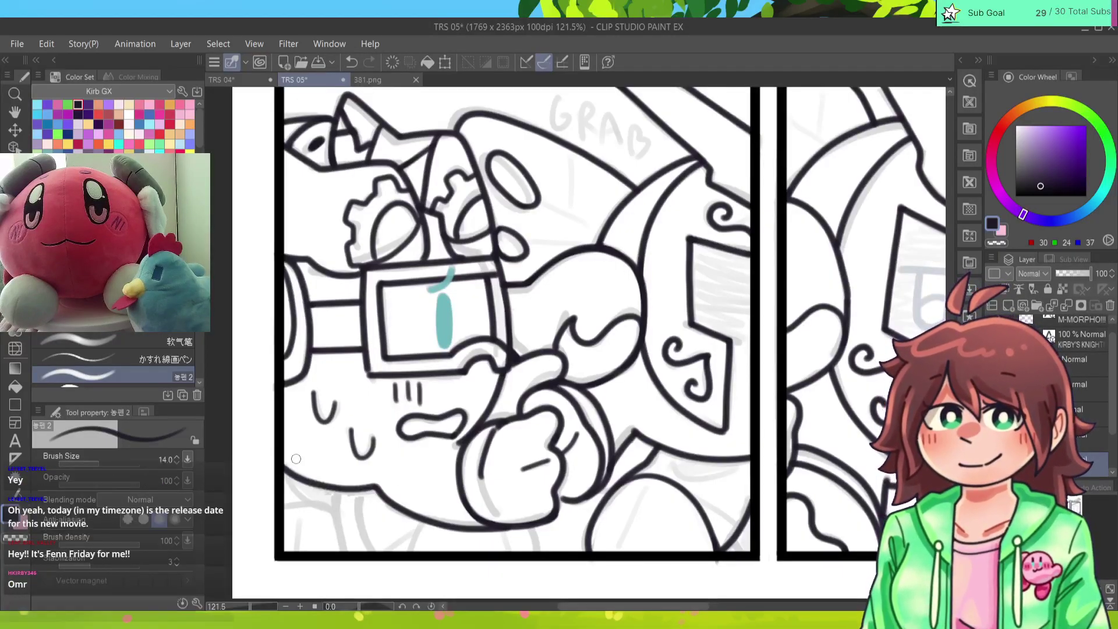
key(ctrl+z)
key(e)
mouse_move(382, 489)
mouse_down()
mouse_move(390, 480)
mouse_move(376, 494)
mouse_move(282, 469)
mouse_move(291, 463)
mouse_up()
key(p)
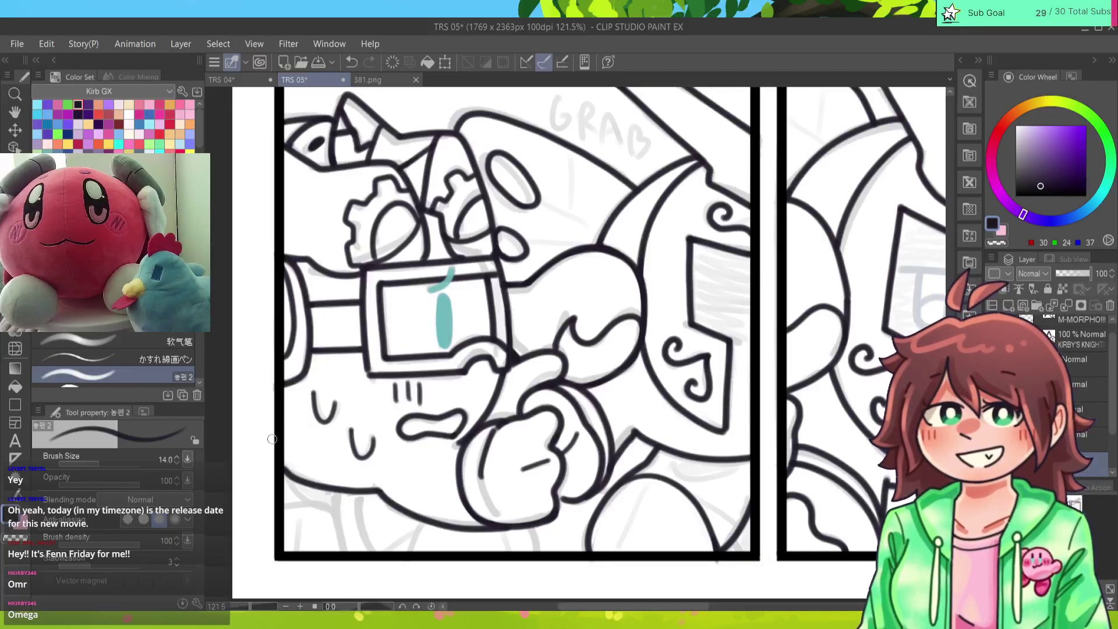
key(ctrl+z)
drag(273, 462, 373, 494)
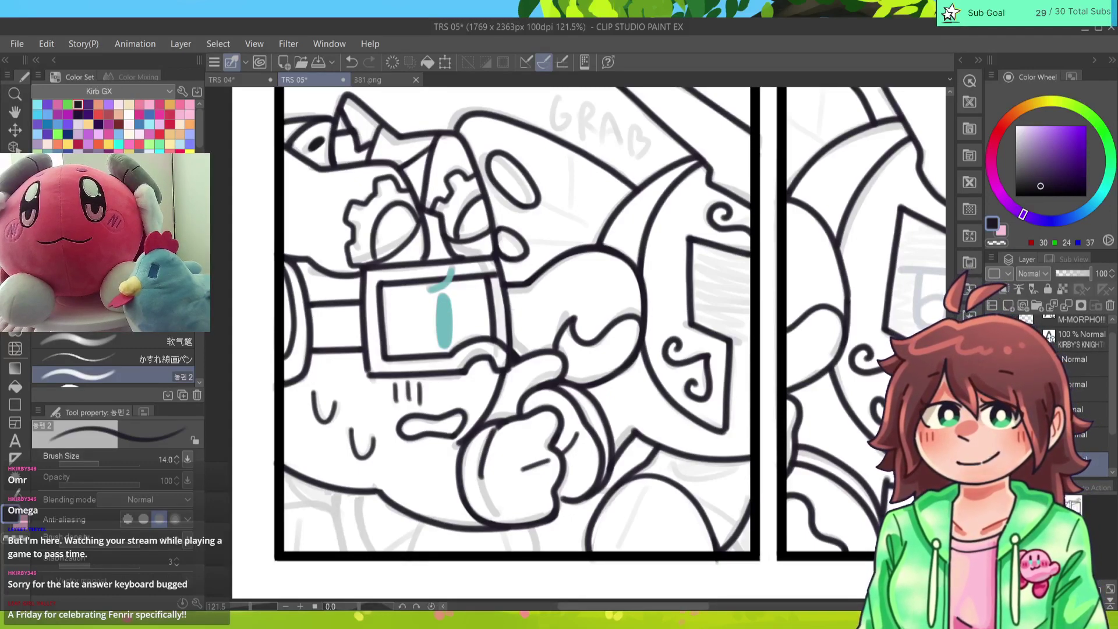
Step: Ink the goggled character's leg lines down to the panel border and the curved shape beside them in the panel's corner
drag(524, 372, 617, 268)
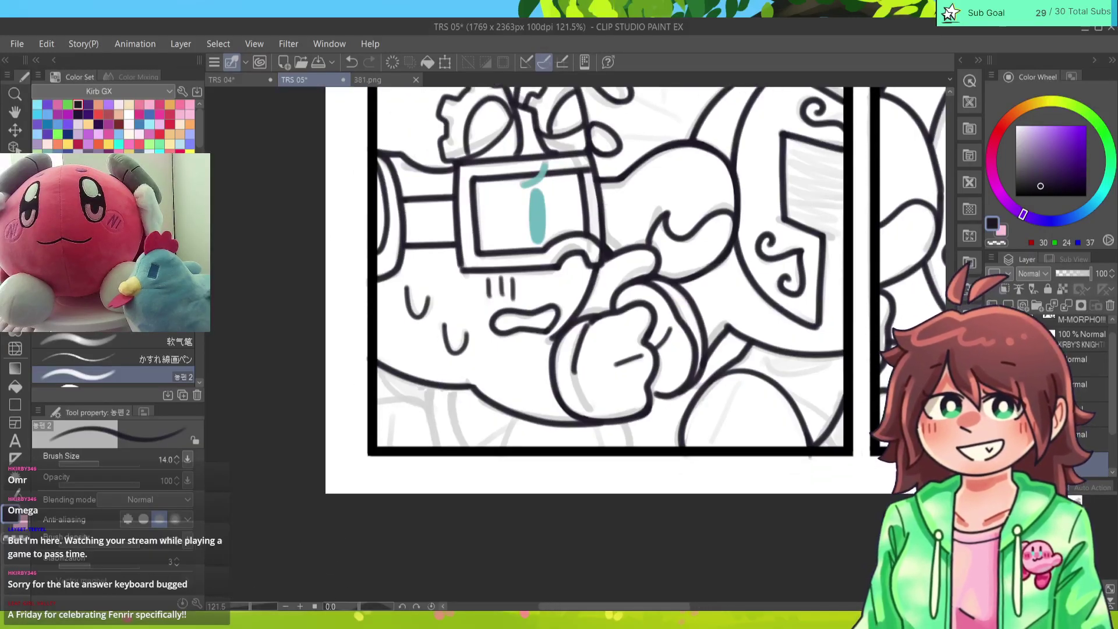
mouse_move(430, 385)
mouse_down()
mouse_move(439, 450)
mouse_move(460, 446)
mouse_up()
drag(627, 424, 632, 446)
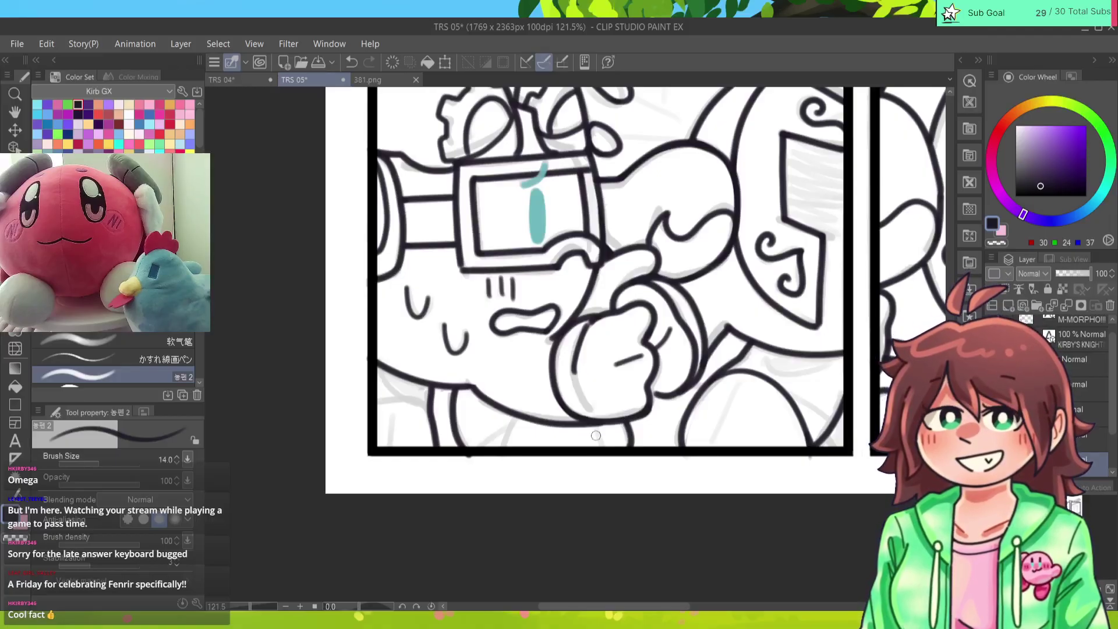
drag(522, 415, 503, 453)
drag(373, 406, 427, 407)
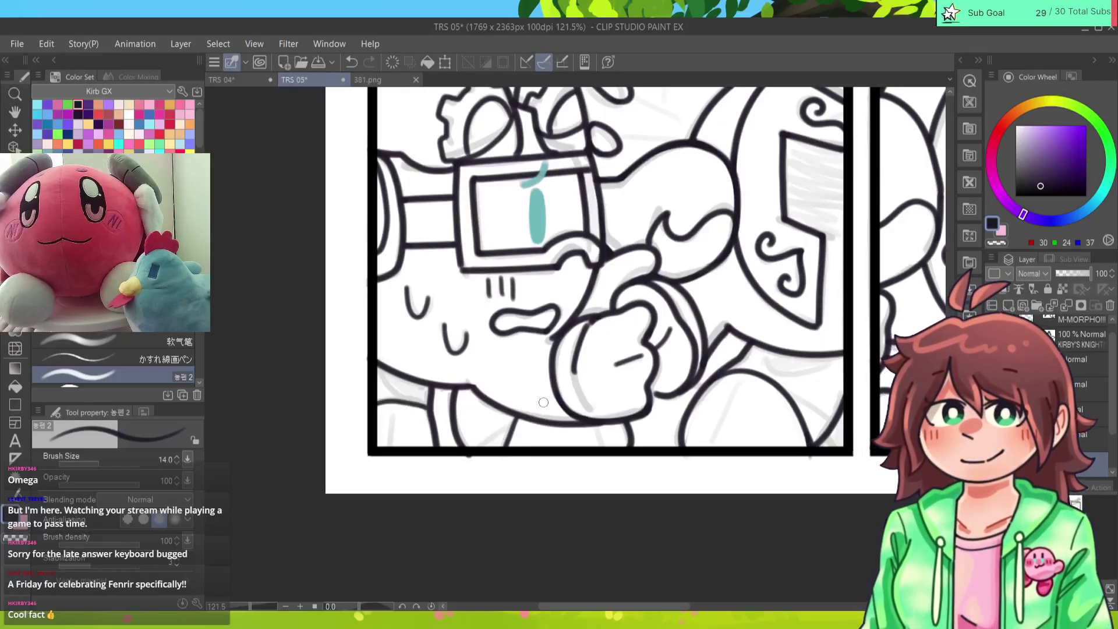
drag(517, 420, 488, 445)
mouse_move(374, 426)
mouse_down()
mouse_move(431, 427)
mouse_move(400, 453)
mouse_up()
key(ctrl+z)
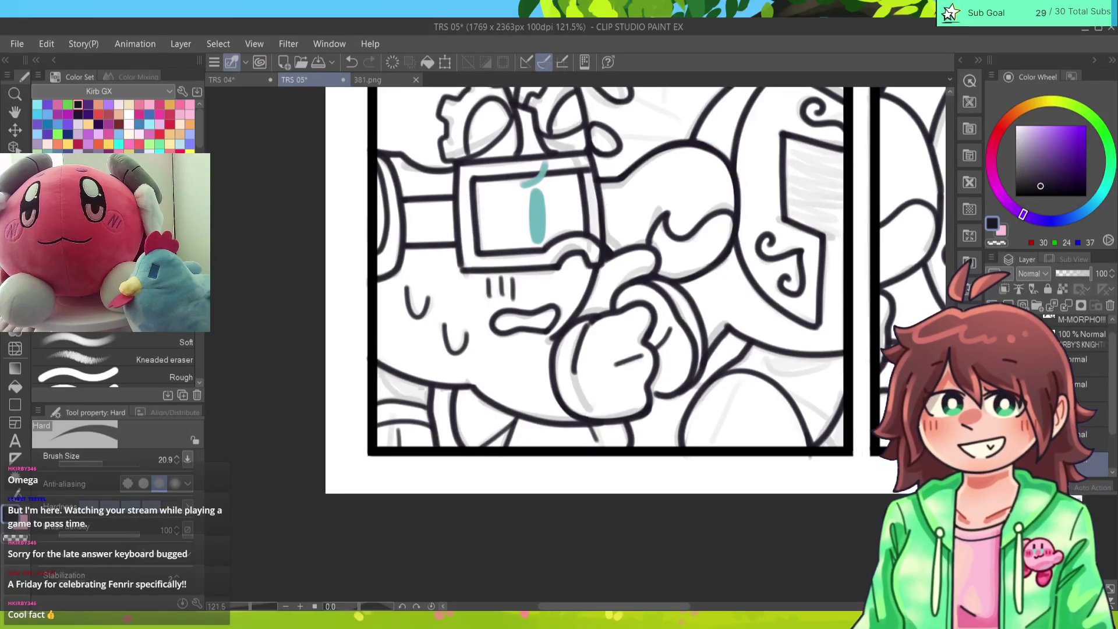
Step: Erase the lower side of the rounded shape beneath the mask and re-ink it as one smooth curve to the panel border
drag(463, 463, 335, 487)
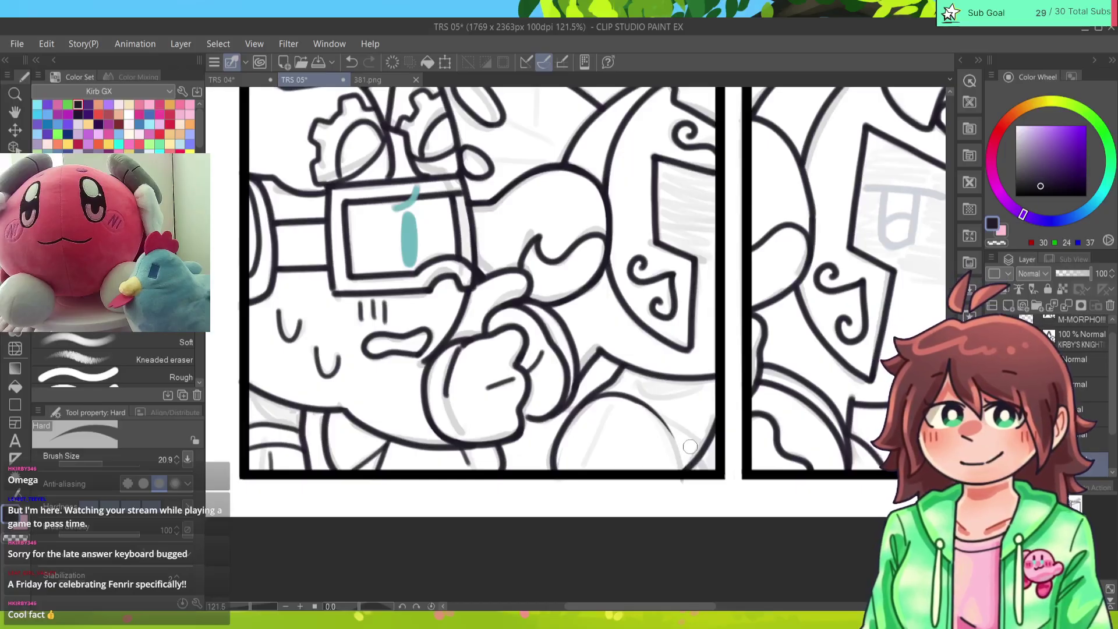
key(p)
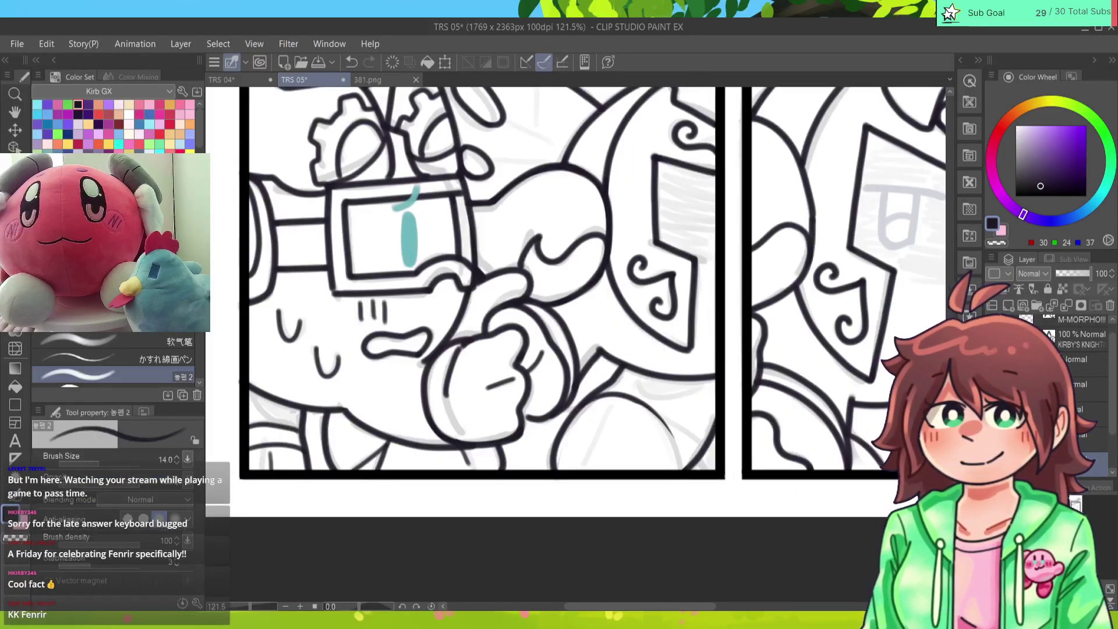
drag(635, 398, 693, 466)
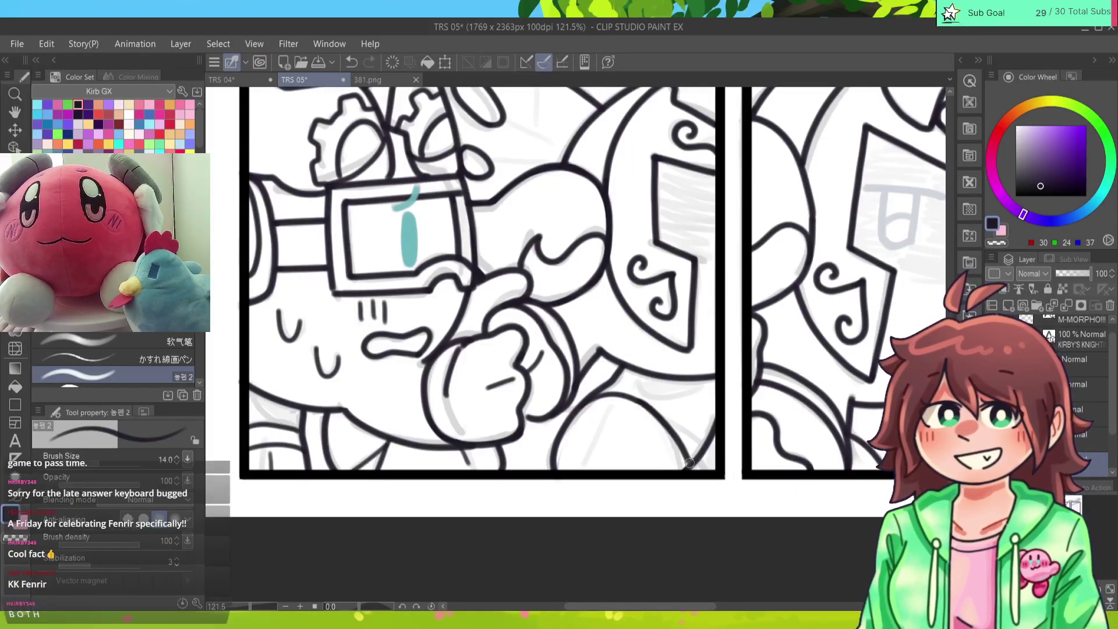
key(ctrl+z)
drag(634, 398, 693, 465)
key(ctrl+z)
key(ctrl+z)
drag(634, 398, 689, 461)
mouse_move(685, 417)
mouse_down()
mouse_move(699, 436)
mouse_move(696, 474)
mouse_up()
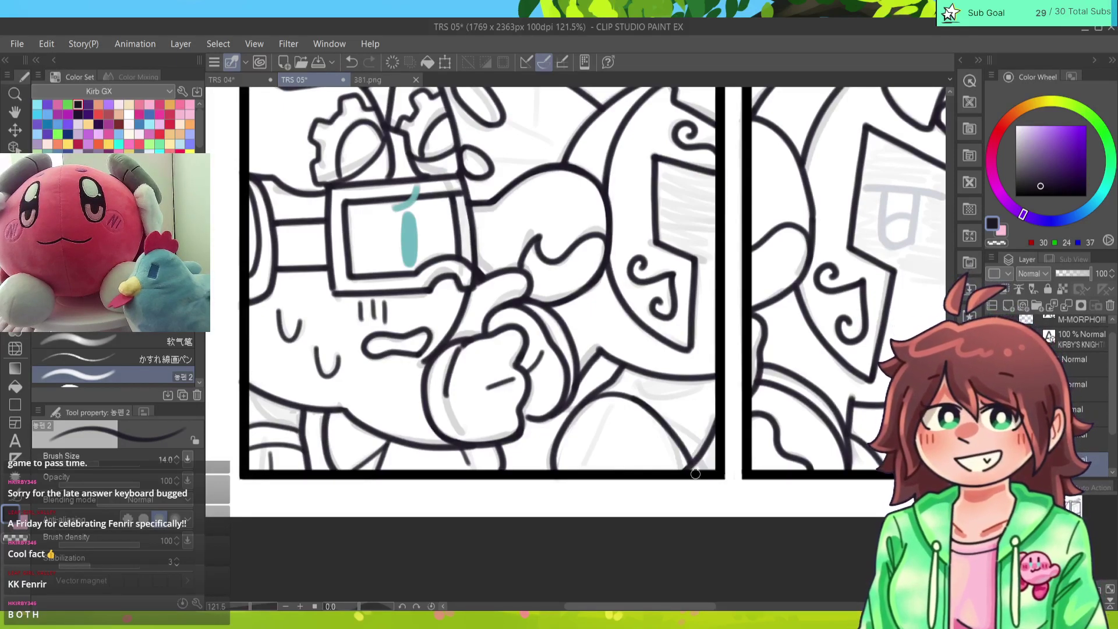
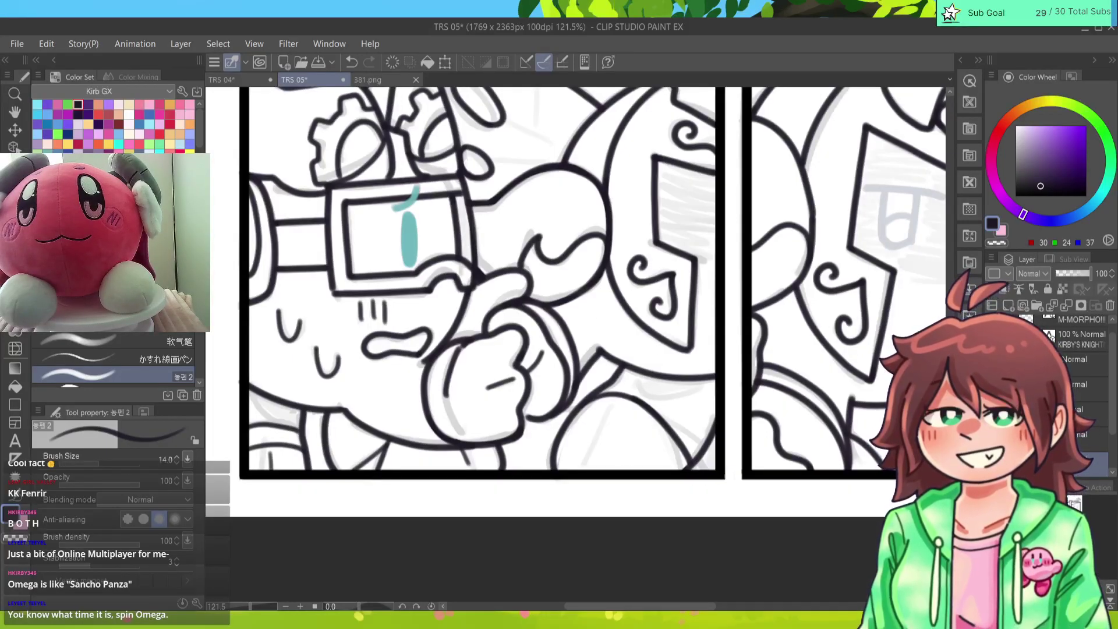
Step: Review the inked panels across the whole page for unfinished or stray lines
drag(627, 459, 533, 483)
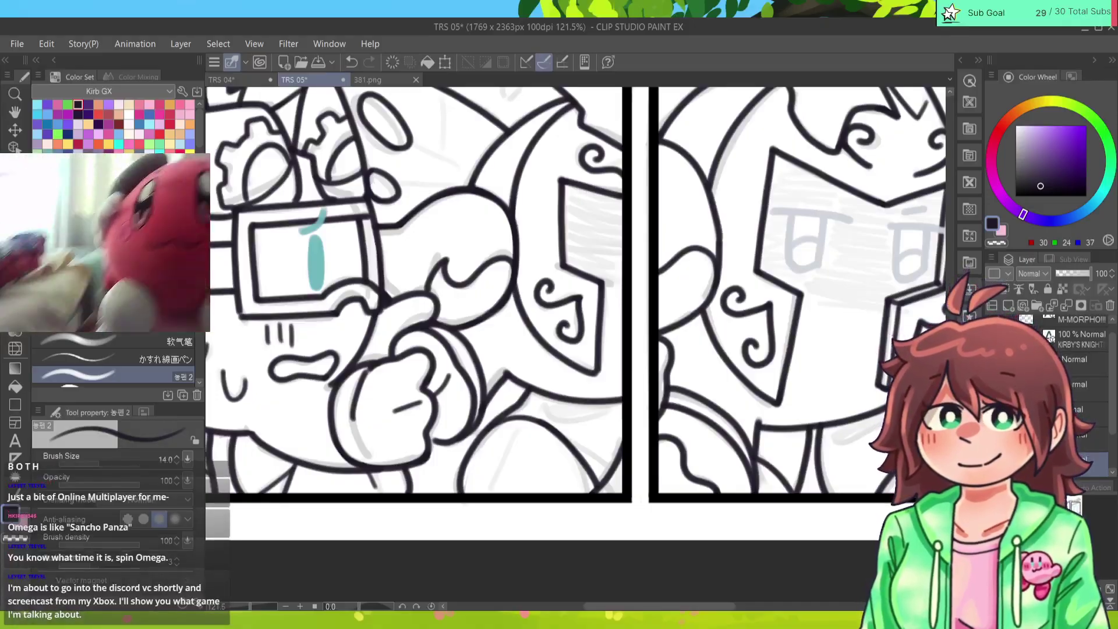
drag(582, 349, 525, 256)
key(e)
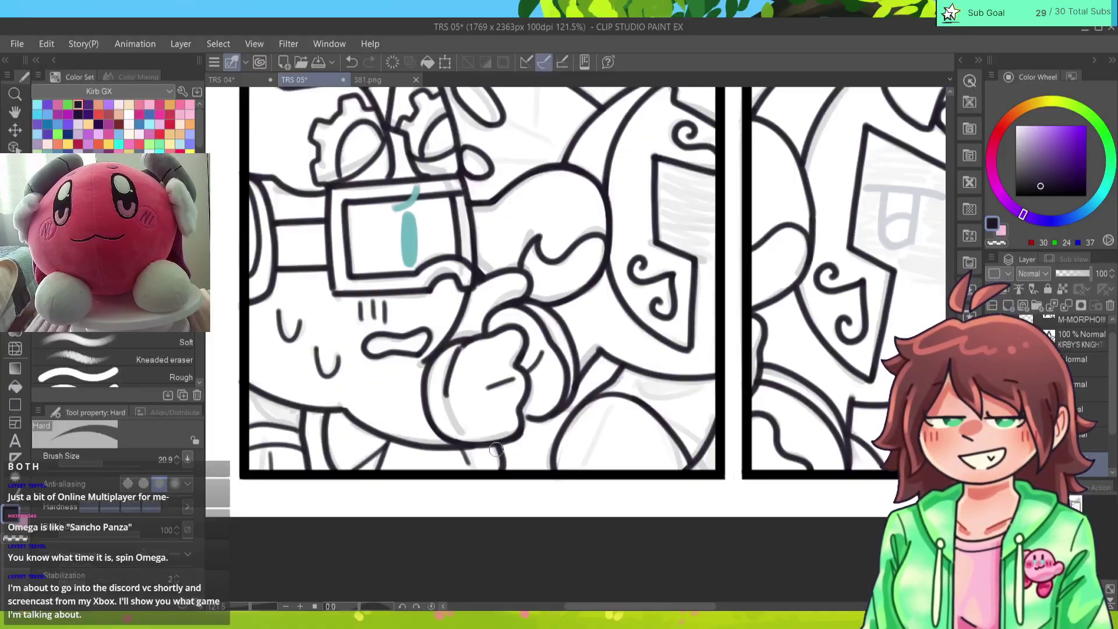
key(p)
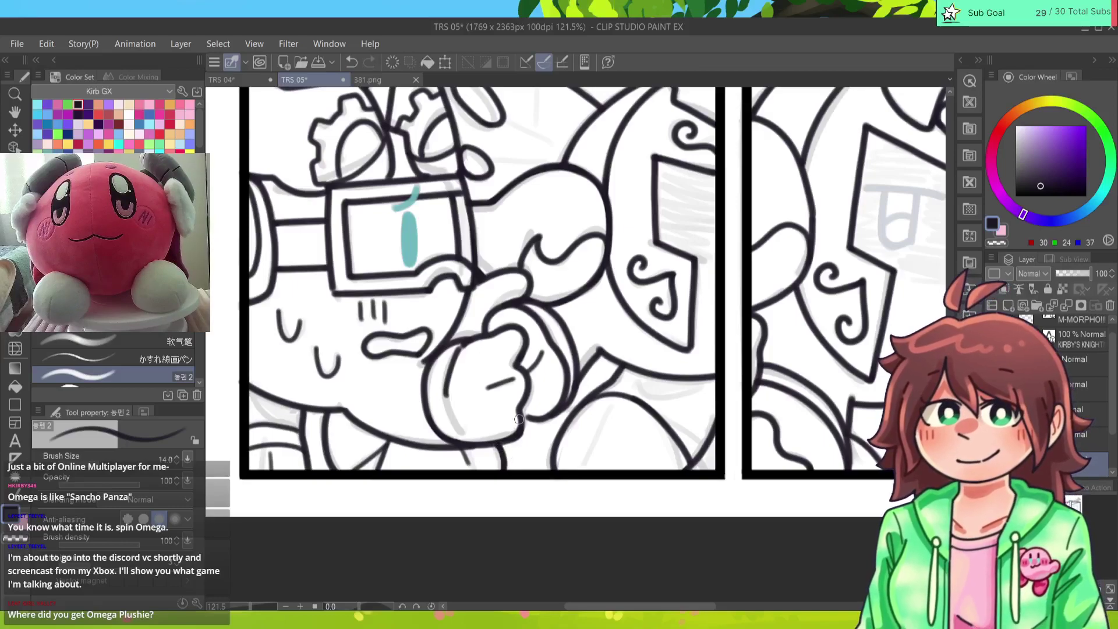
scroll(519, 419, down, 5)
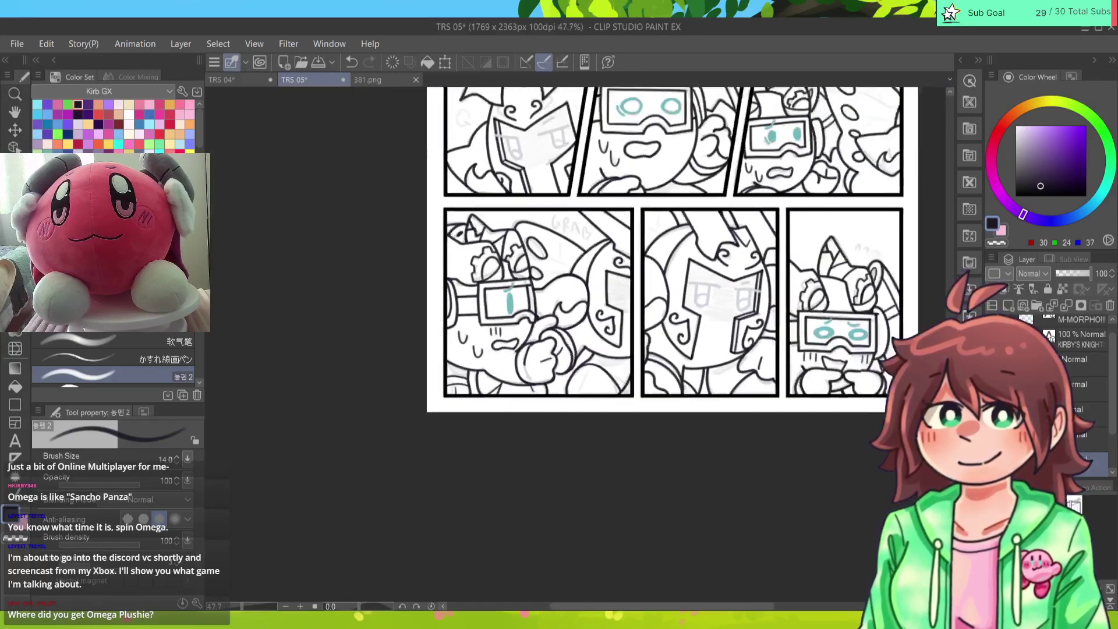
scroll(604, 326, down, 2)
scroll(604, 327, left, 2)
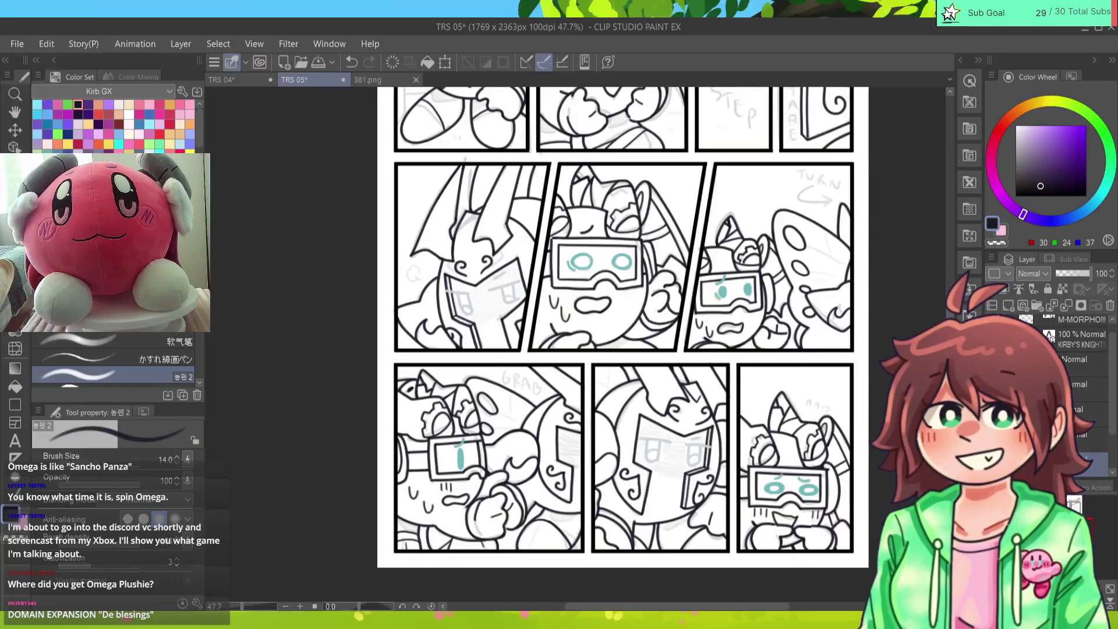
scroll(609, 291, down, 3)
scroll(609, 291, up, 2)
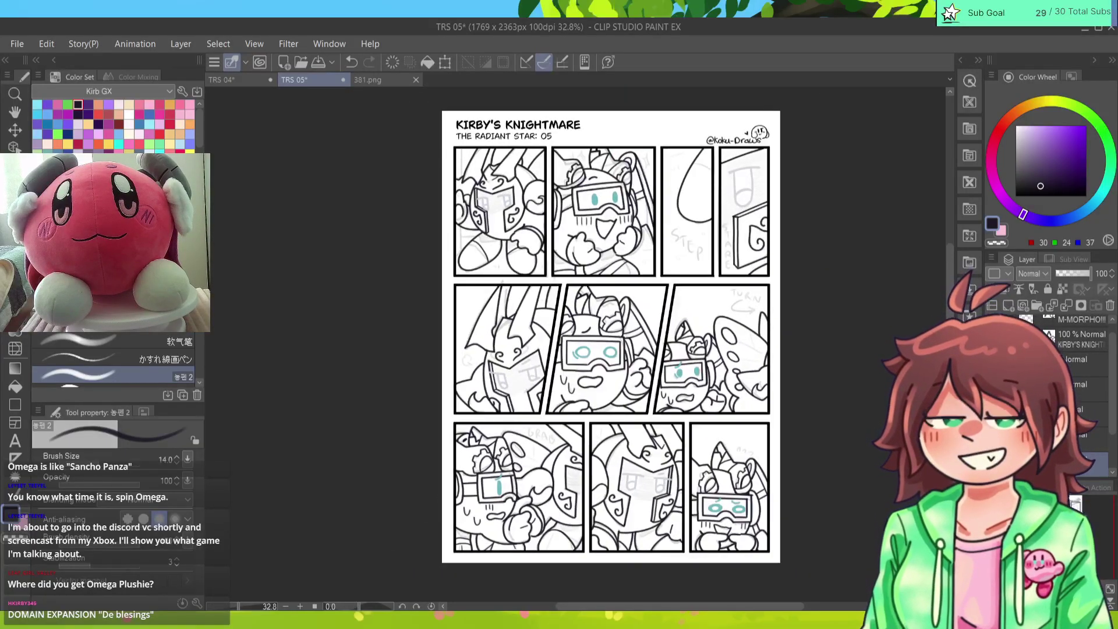
Step: Select the page margins and gutters outside all the panels and deselect them again
click(1072, 386)
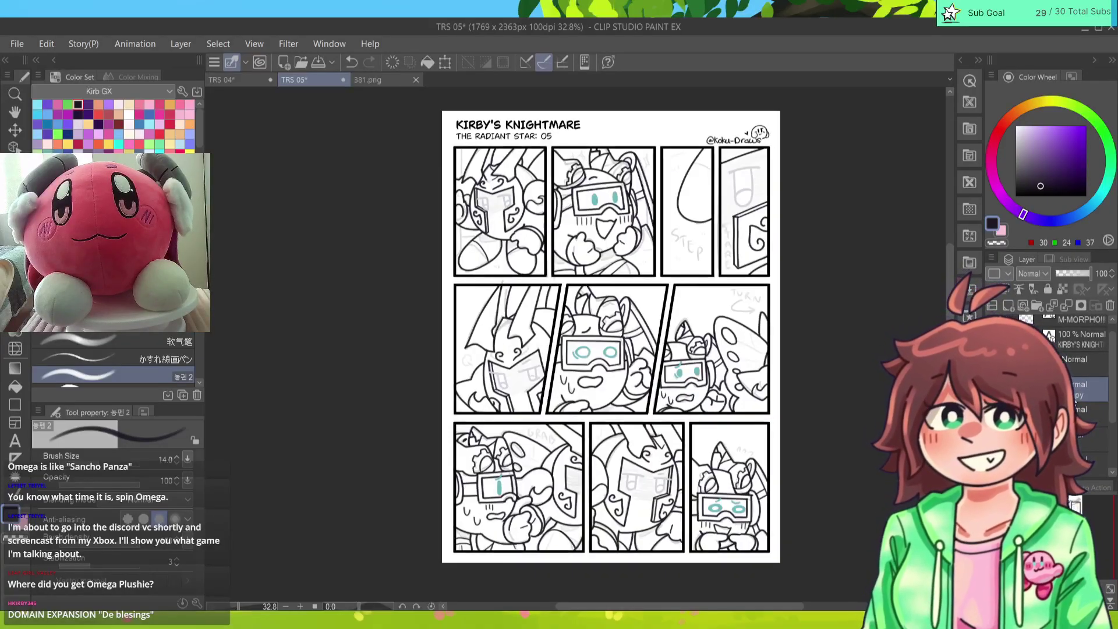
click(1100, 420)
click(1100, 430)
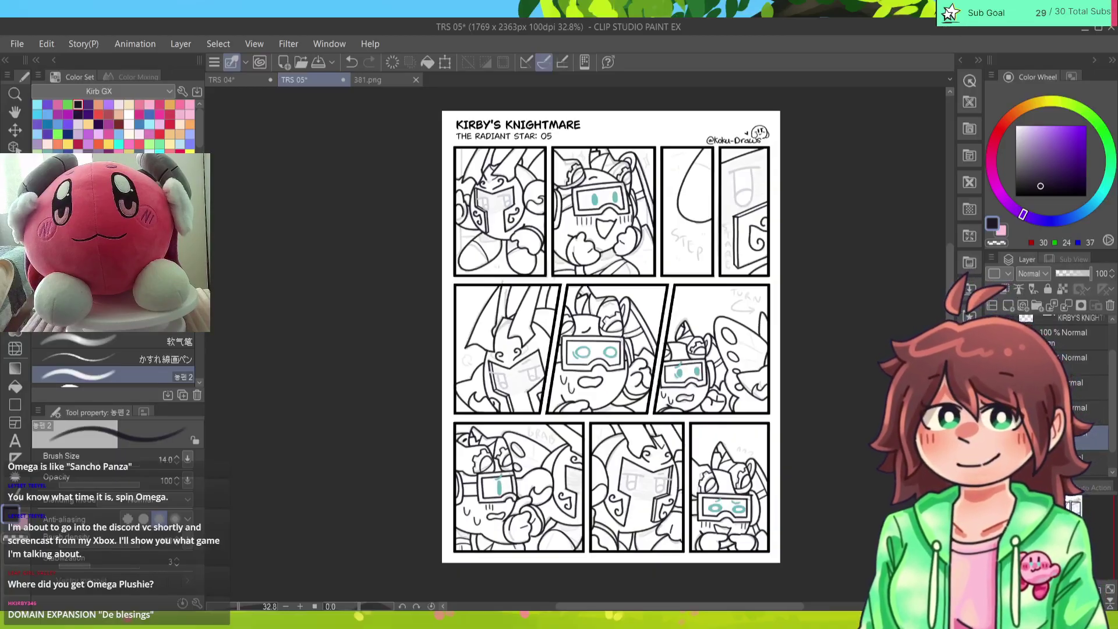
key(w)
click(726, 115)
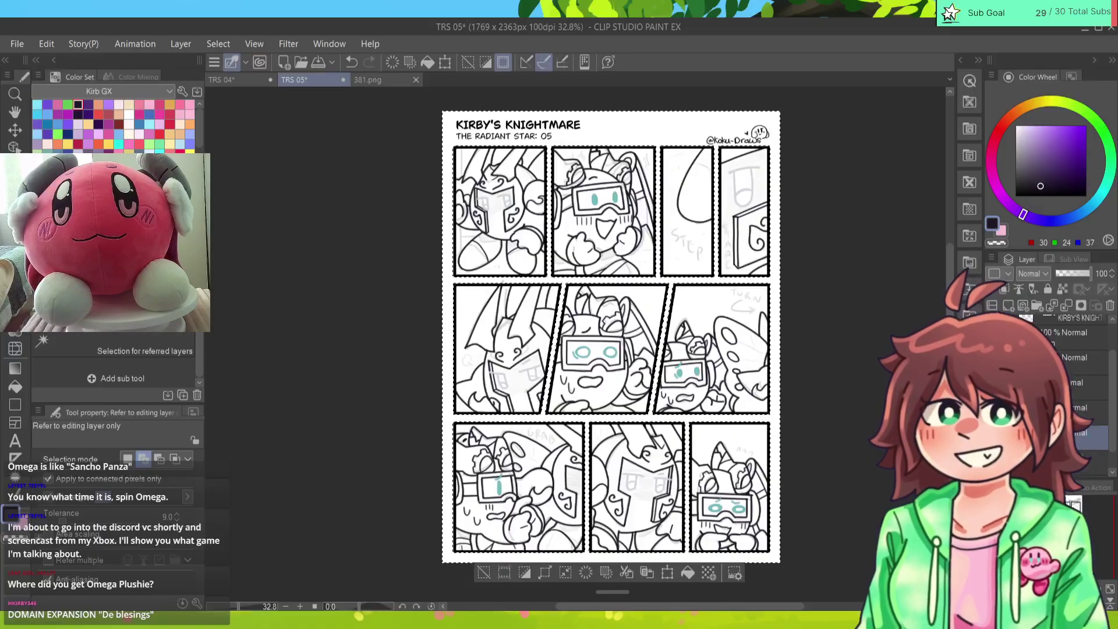
key(ctrl+d)
Step: Ink a curved line across the teardrop shape in the top row's third panel and trim its end at the border
drag(617, 233, 547, 417)
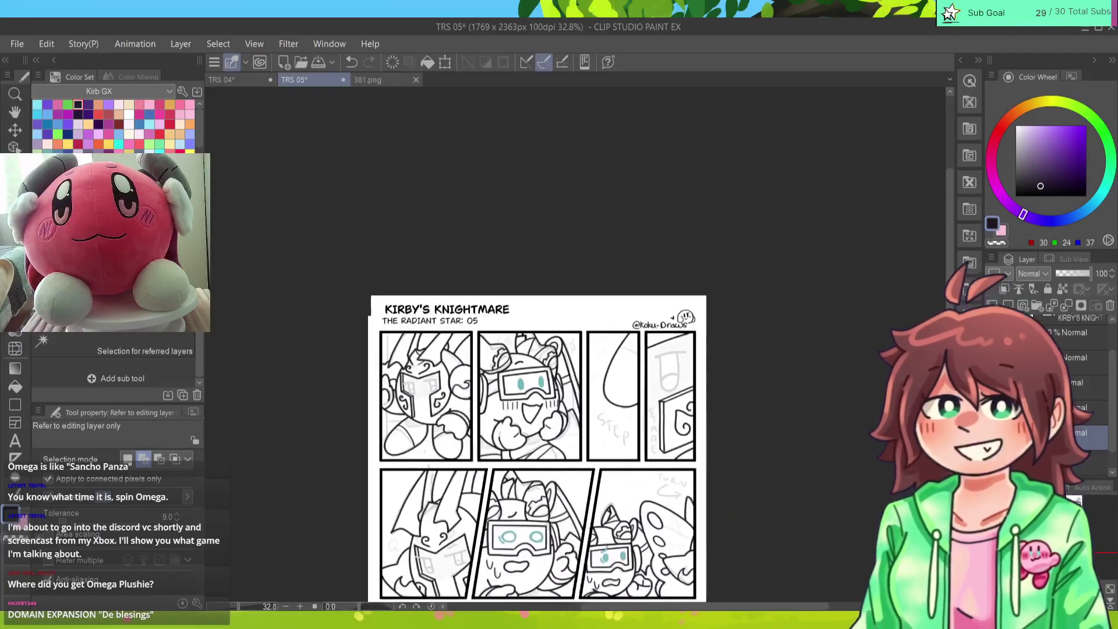
drag(577, 345, 669, 345)
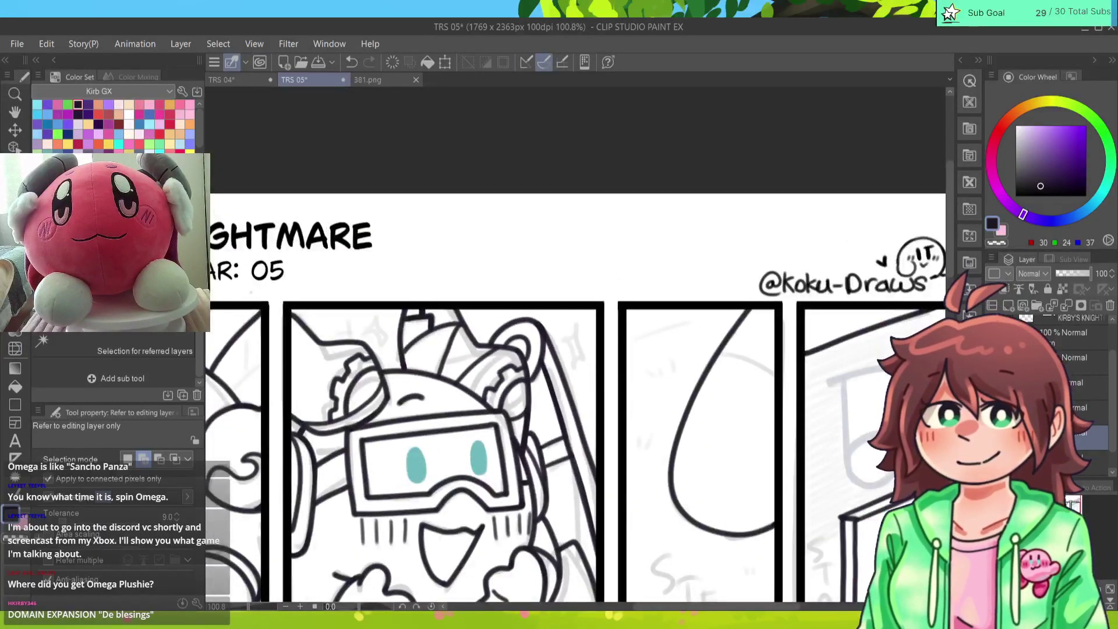
key(p)
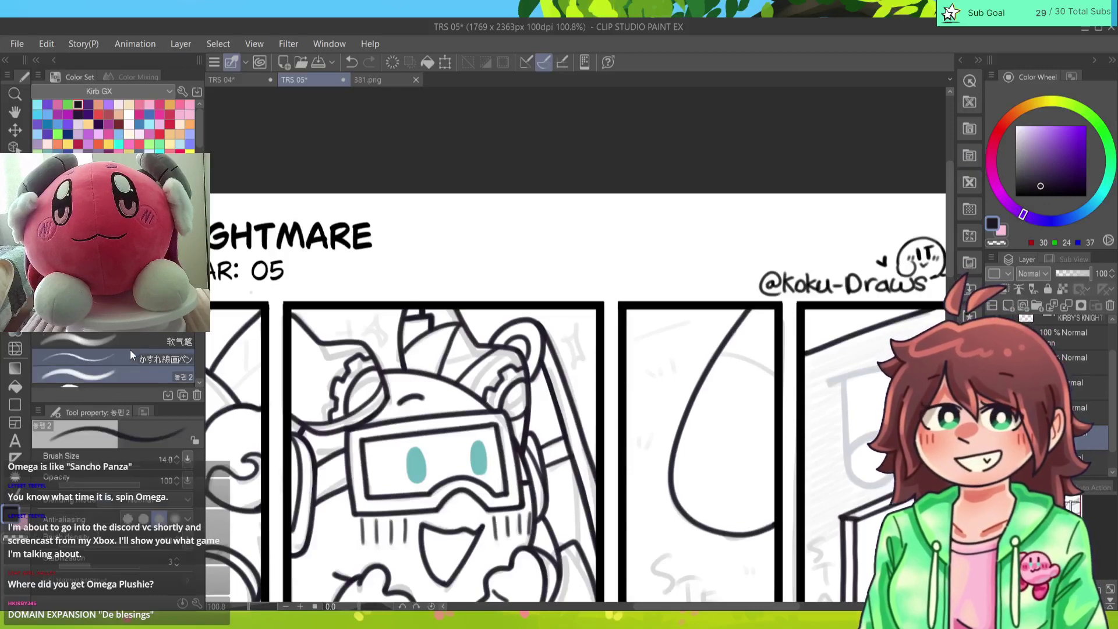
drag(720, 353, 794, 384)
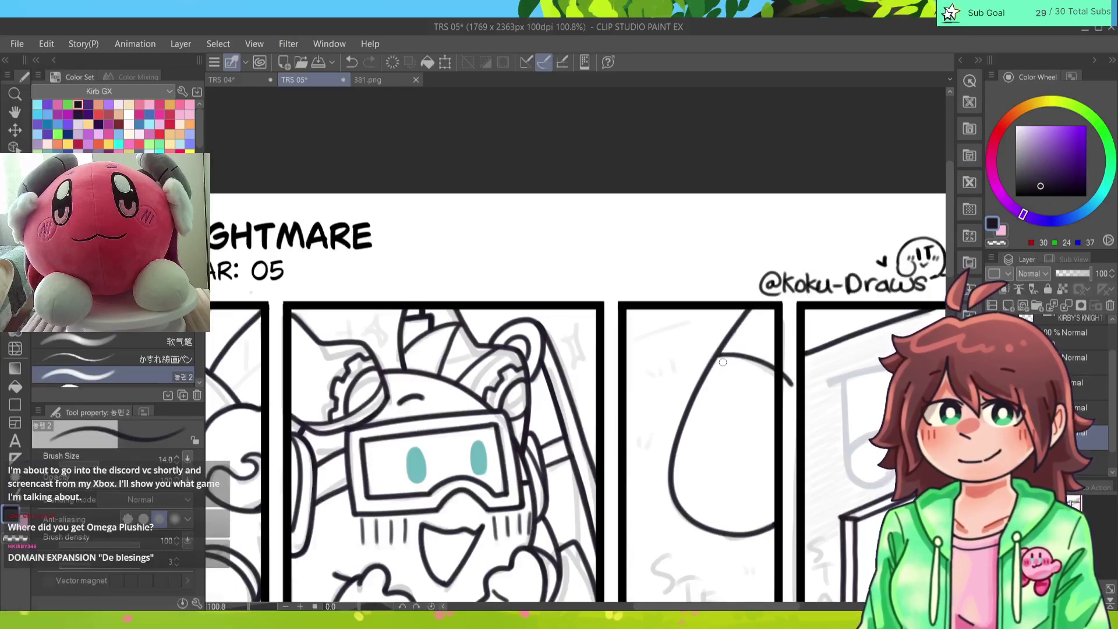
key(ctrl+z)
drag(720, 353, 783, 380)
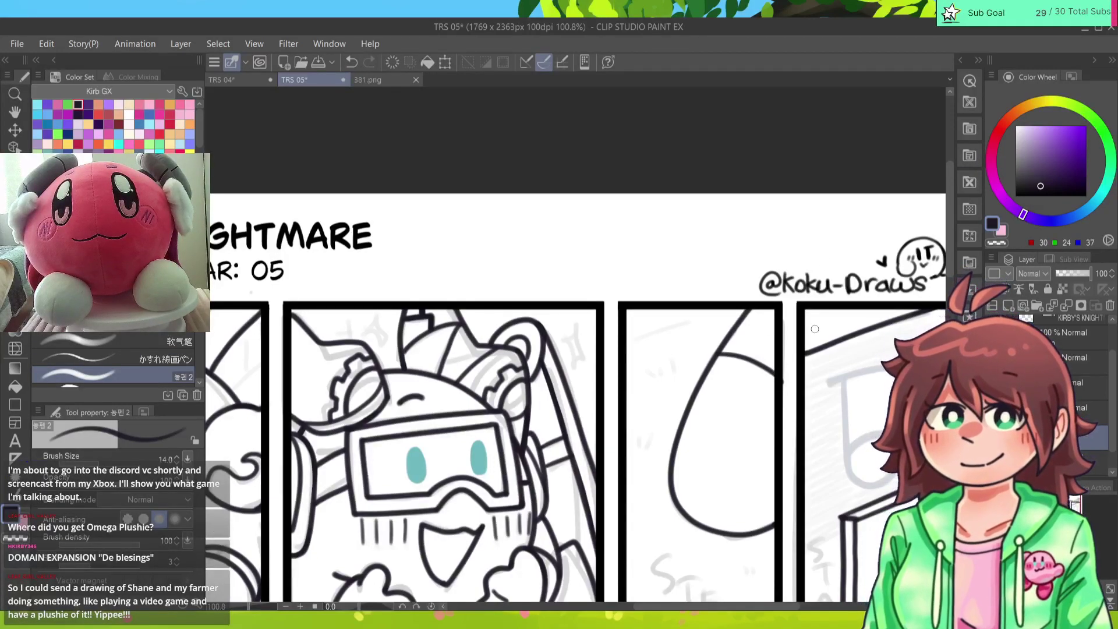
key(e)
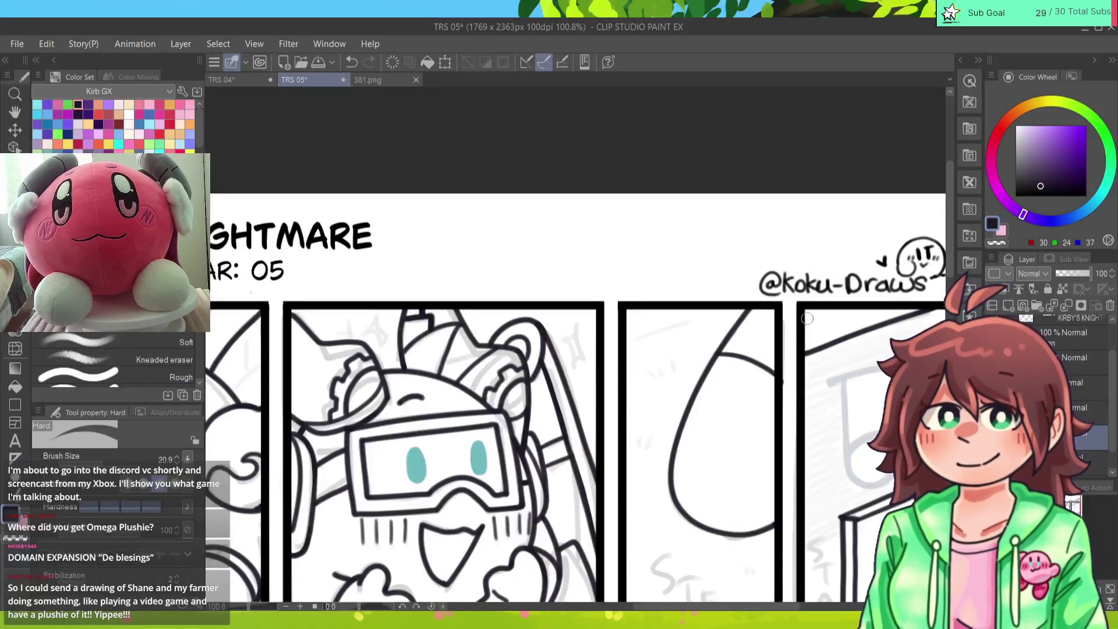
drag(787, 375, 783, 372)
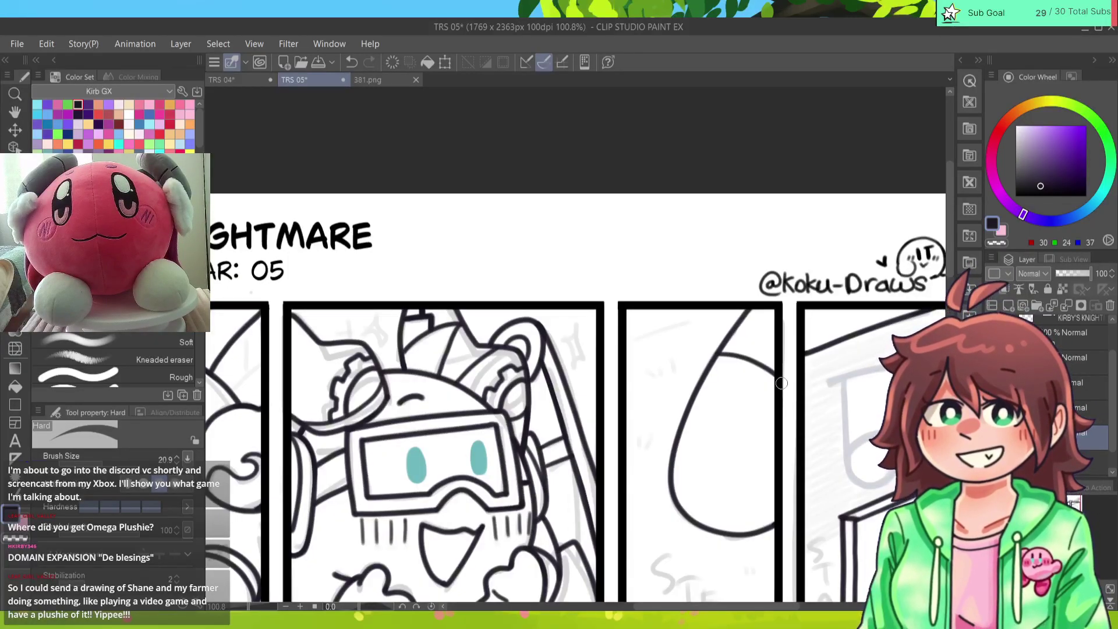
scroll(782, 383, down, 6)
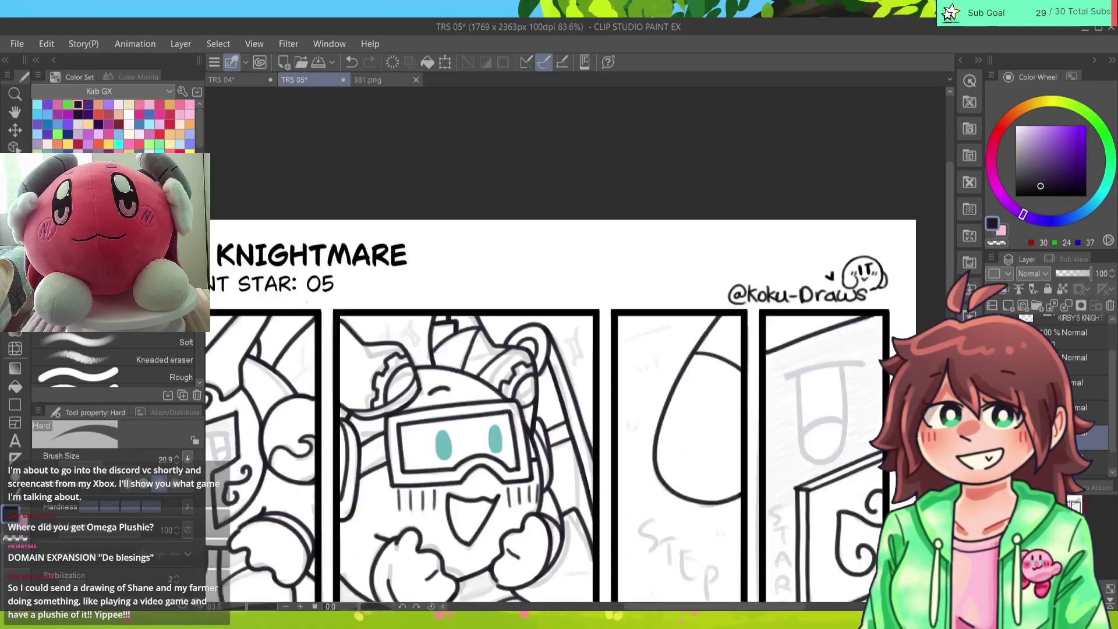
scroll(620, 343, up, 3)
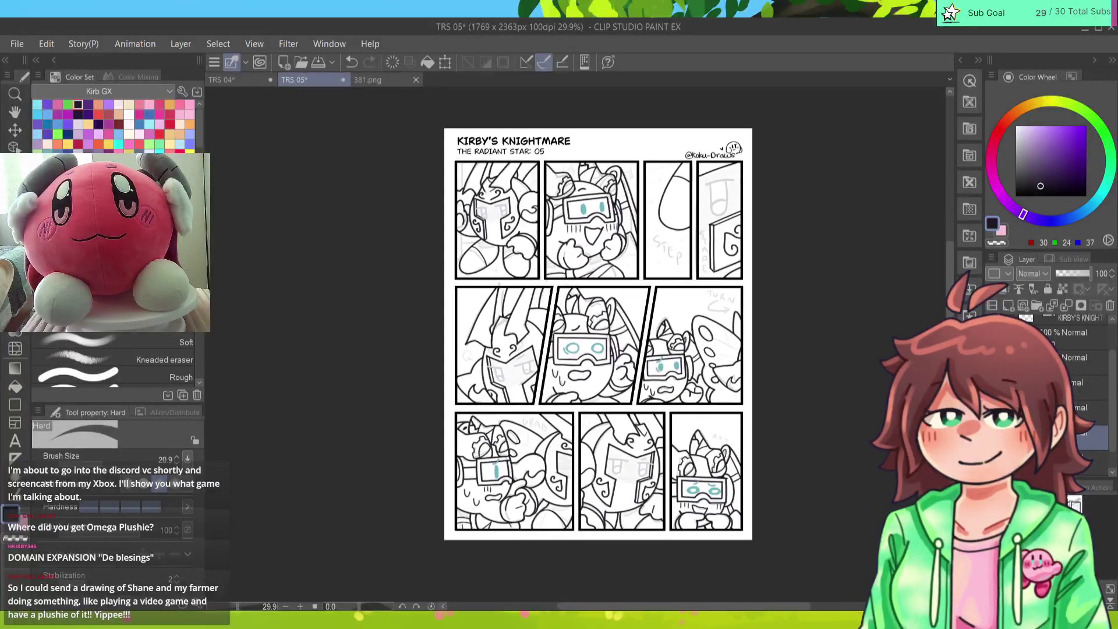
scroll(620, 344, down, 2)
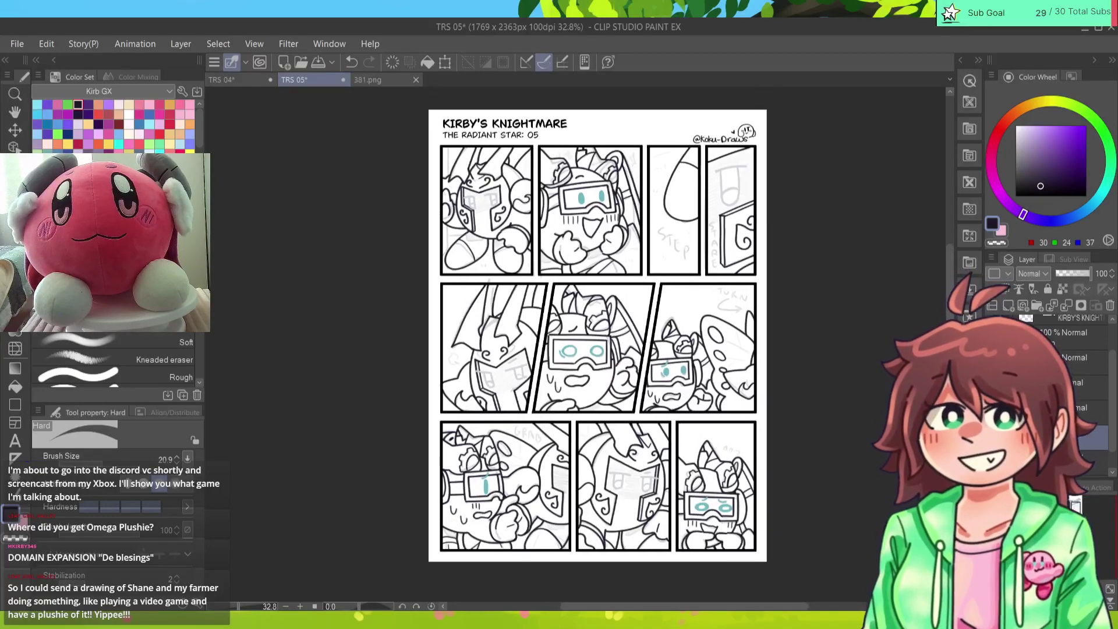
Step: Select the white page margins and gutters outside the panels with a wand that refers only to the editing layer
key(ctrl+plus)
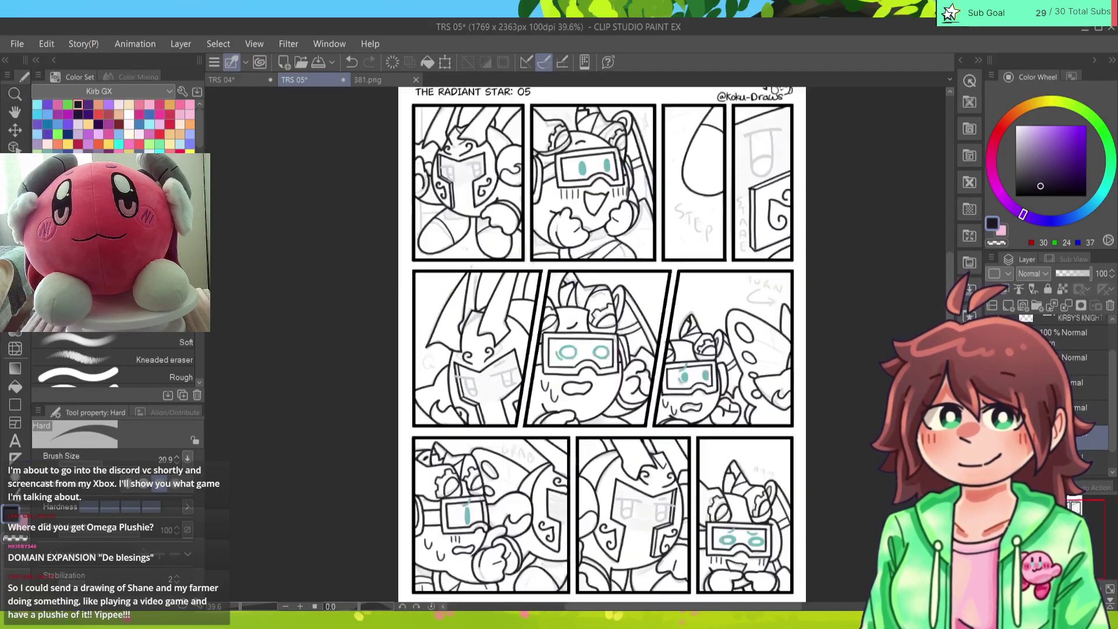
key(ctrl+minus)
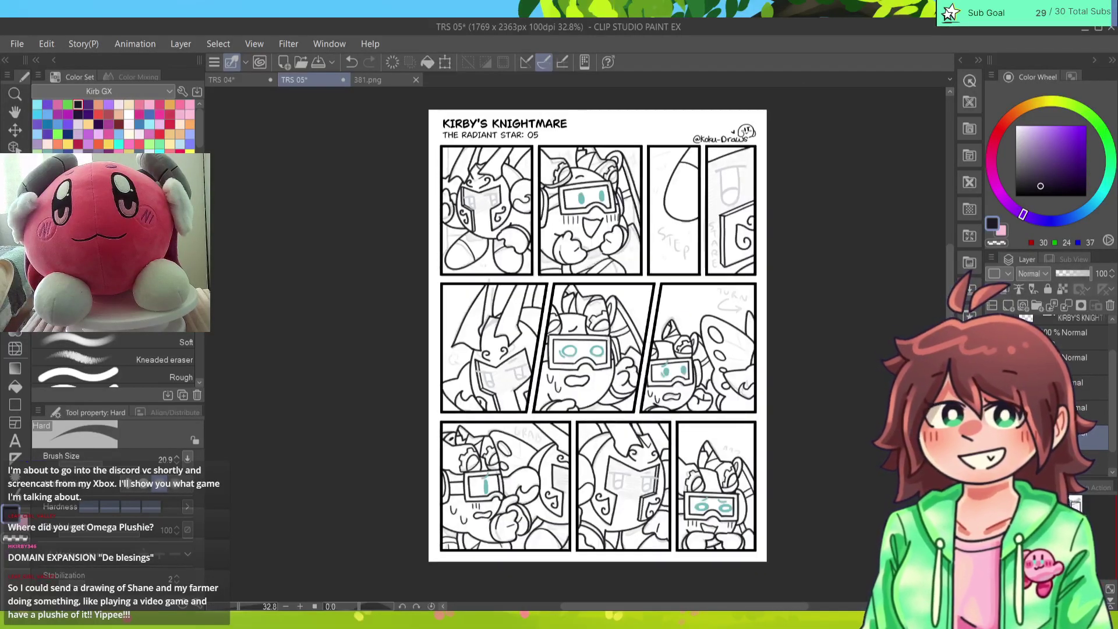
key(w)
click(769, 376)
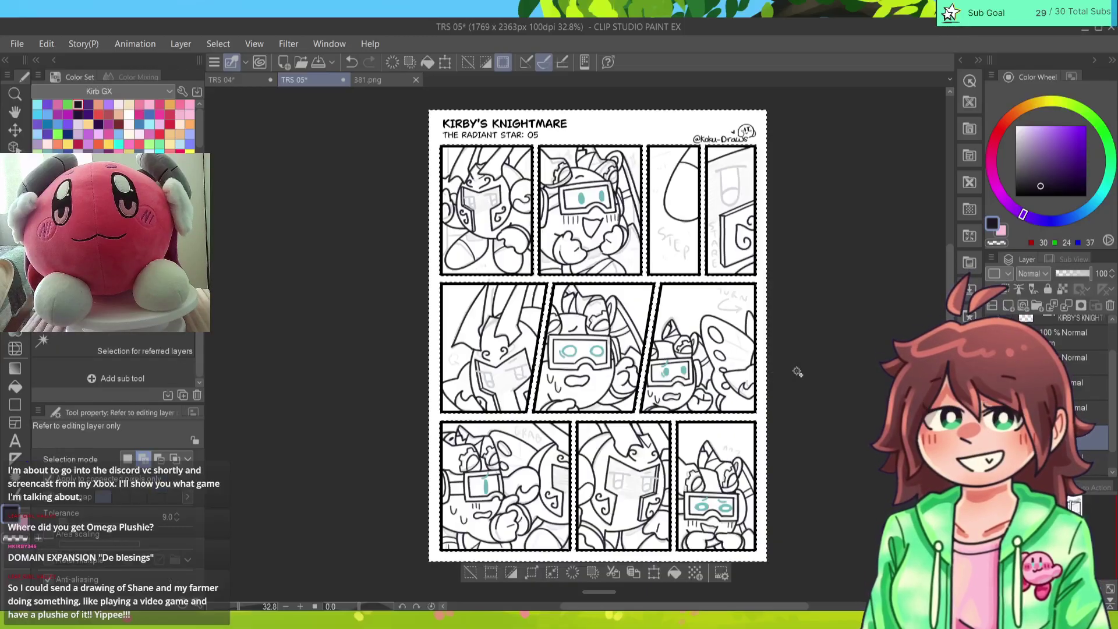
Step: Add the empty background areas around the characters in the top row's panels to the selection
scroll(623, 309, up, 2)
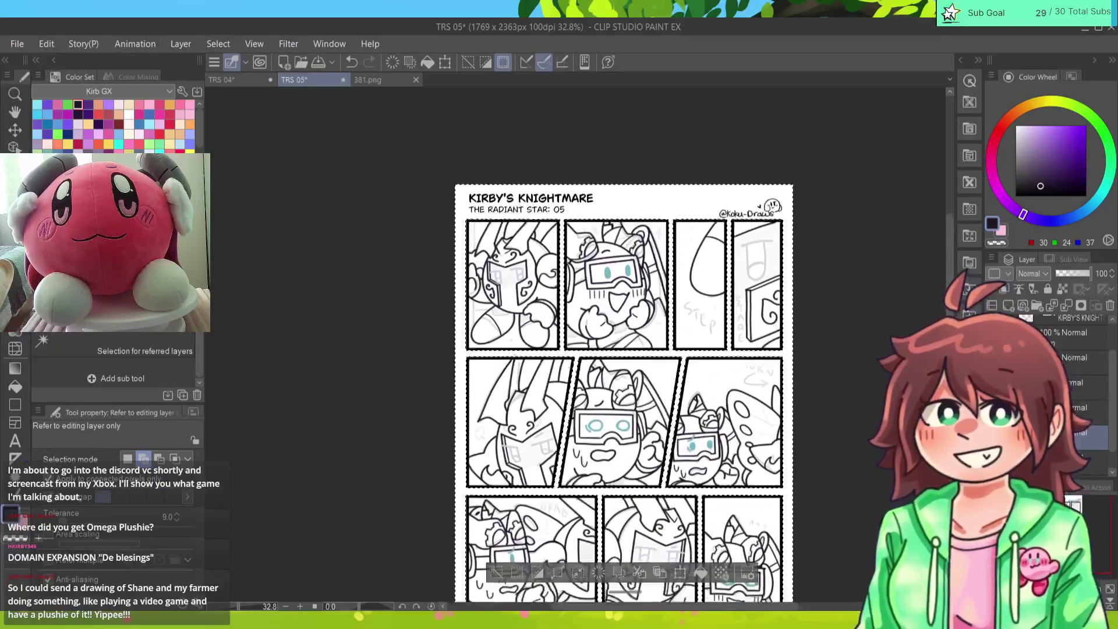
scroll(624, 309, up, 3)
scroll(578, 340, down, 1)
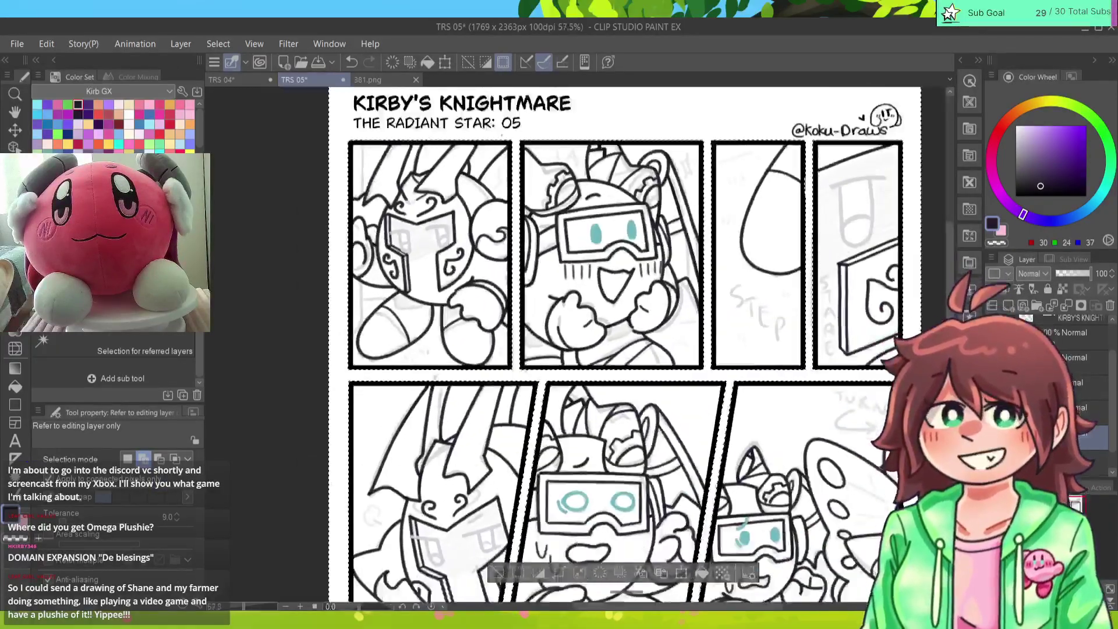
click(408, 160)
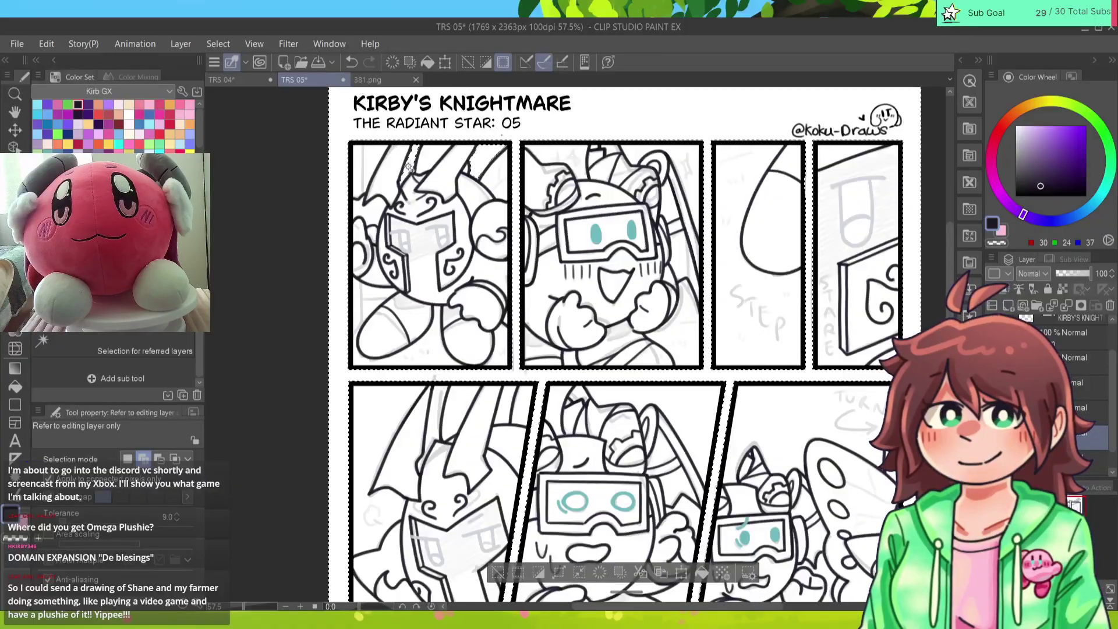
click(428, 351)
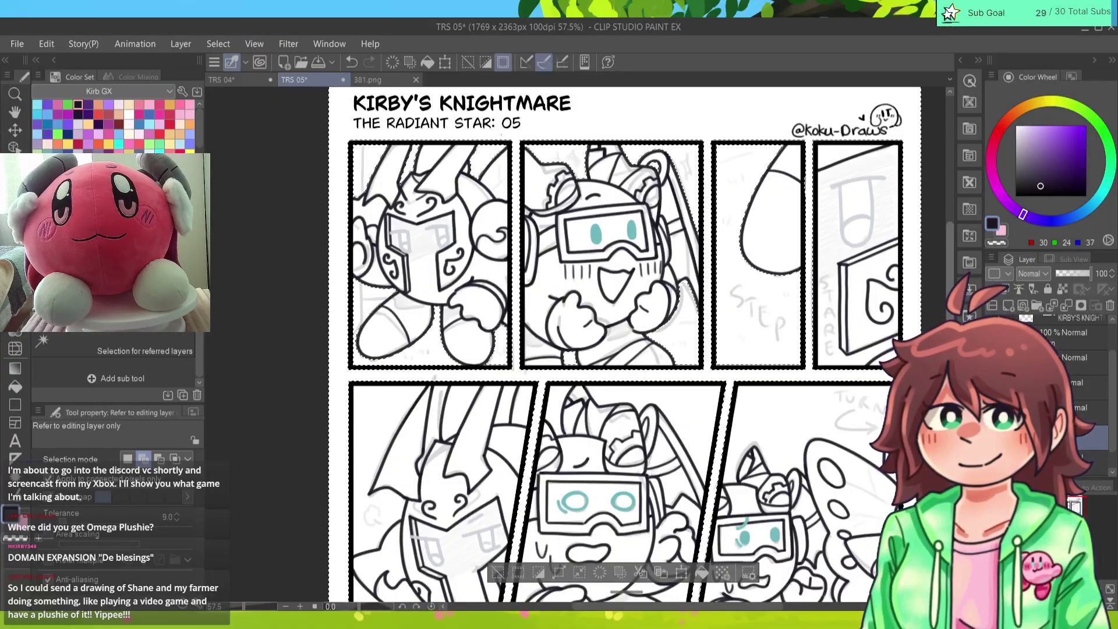
Step: Add the empty backgrounds around the characters in the middle and bottom rows, and invert the selection to cover the characters
scroll(452, 232, down, 5)
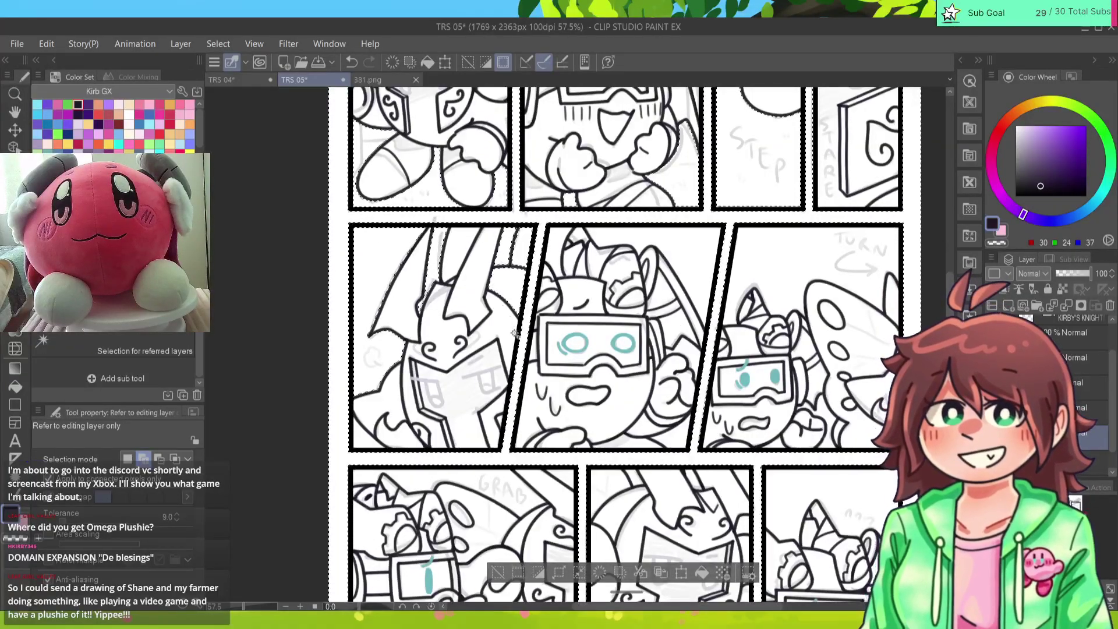
key(ctrl+z)
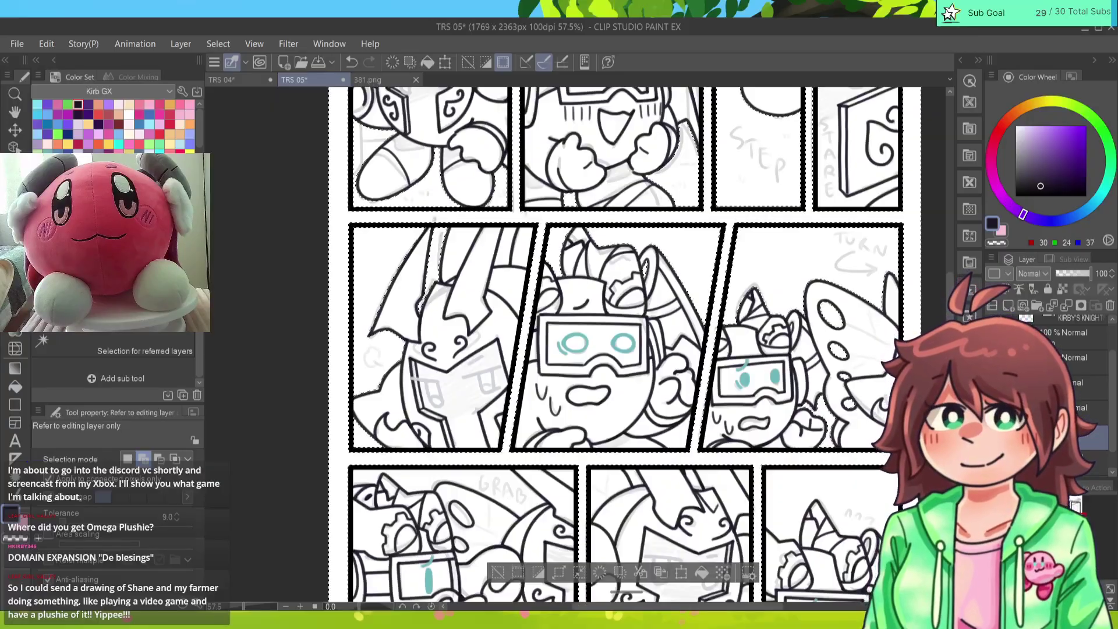
mouse_move(626, 356)
mouse_down()
mouse_move(611, 301)
mouse_move(578, 287)
mouse_up()
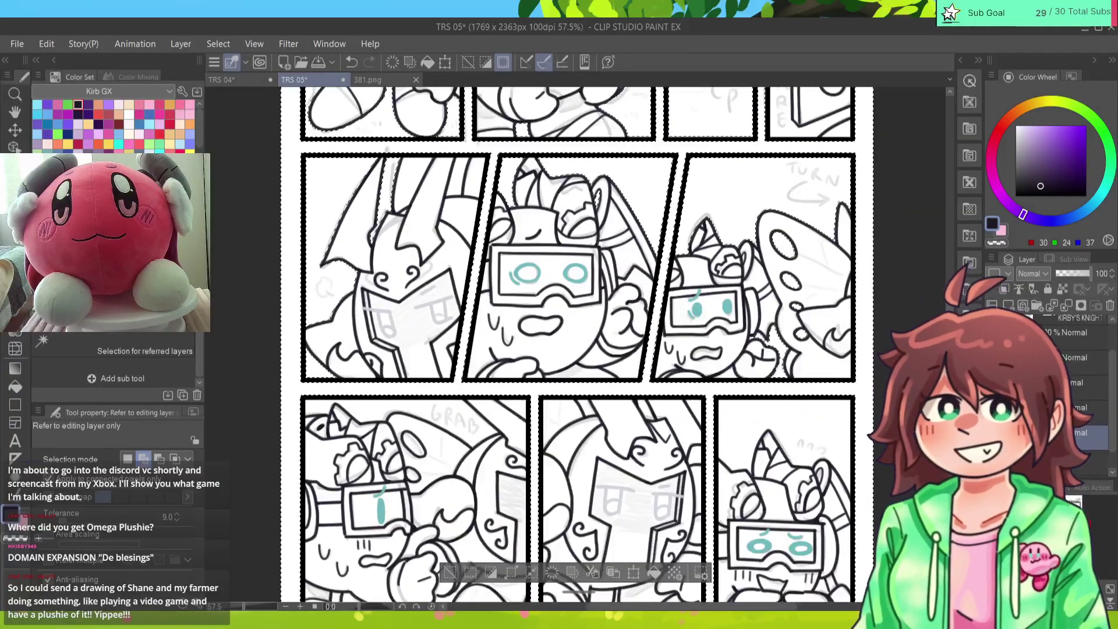
drag(583, 350, 600, 282)
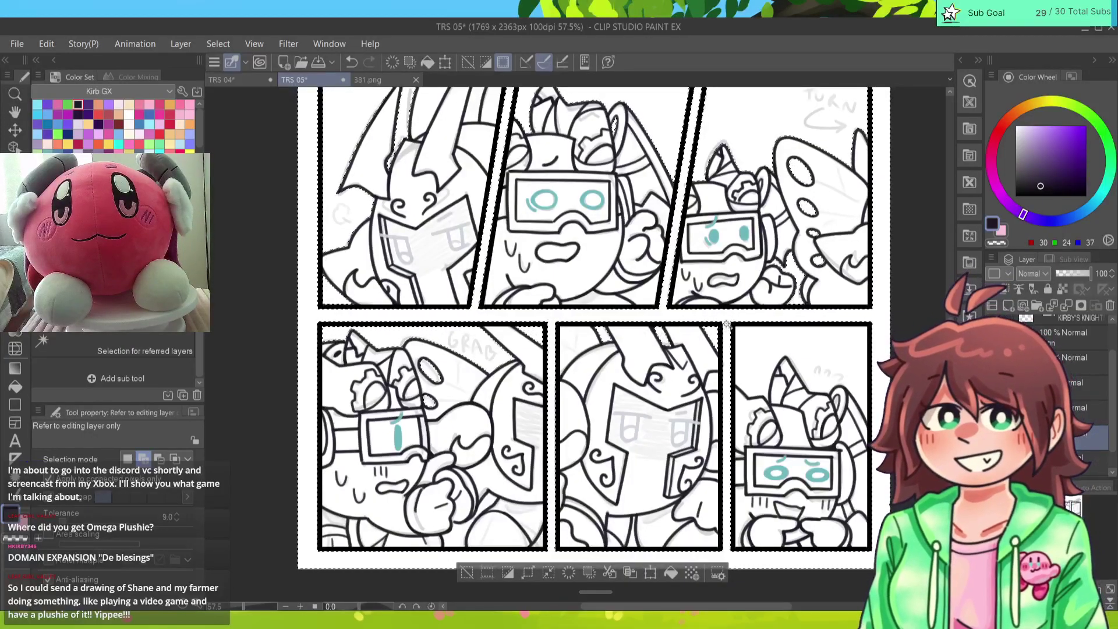
key(ctrl+z)
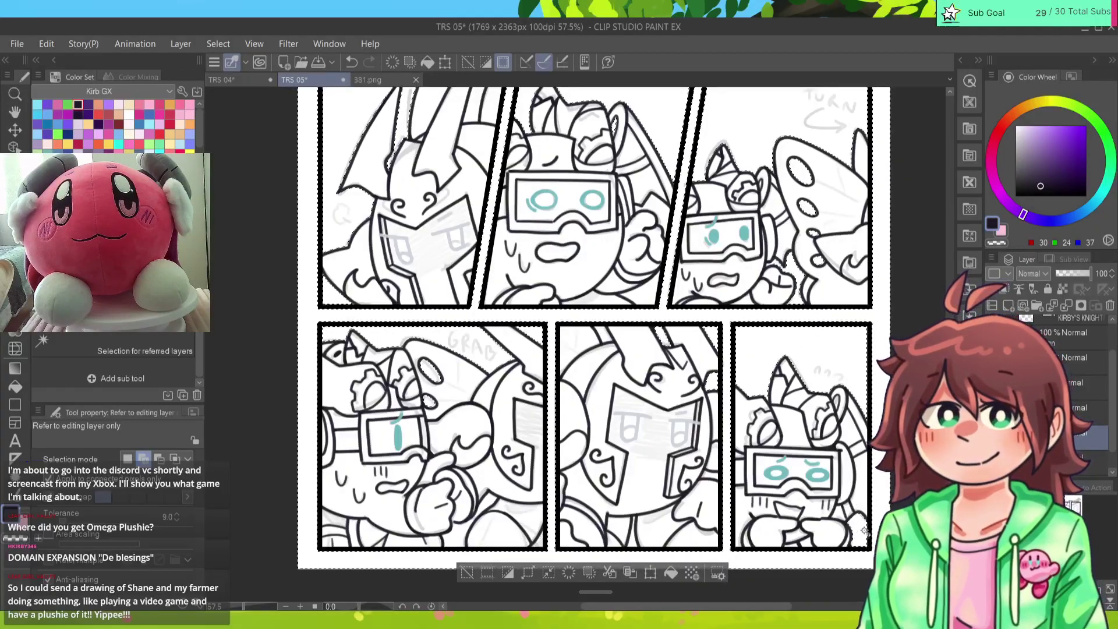
drag(872, 521, 868, 495)
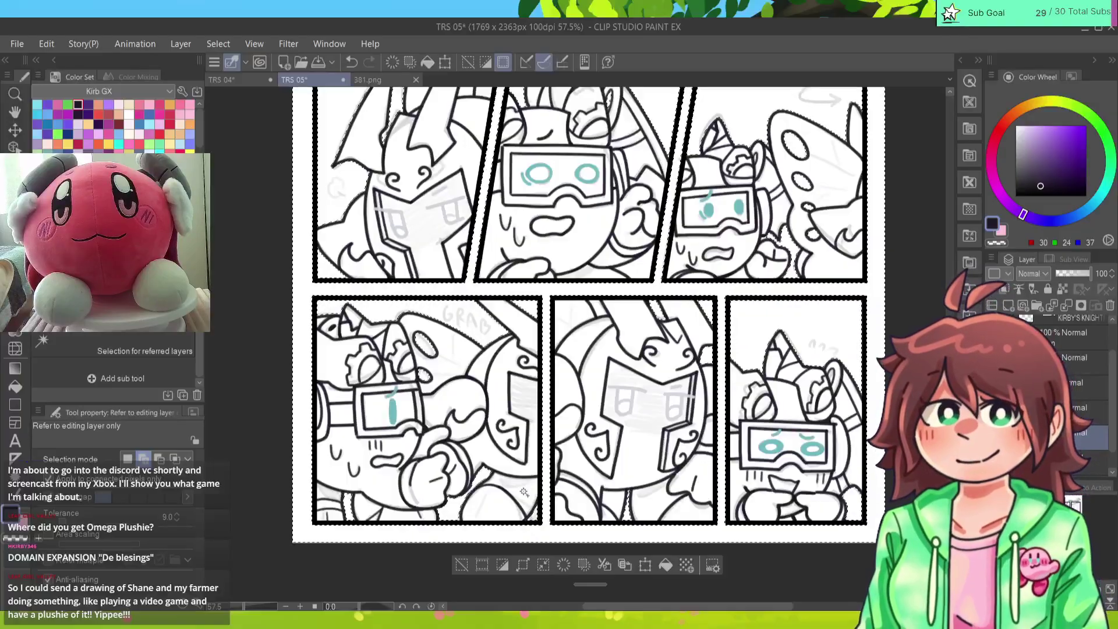
drag(576, 309, 540, 333)
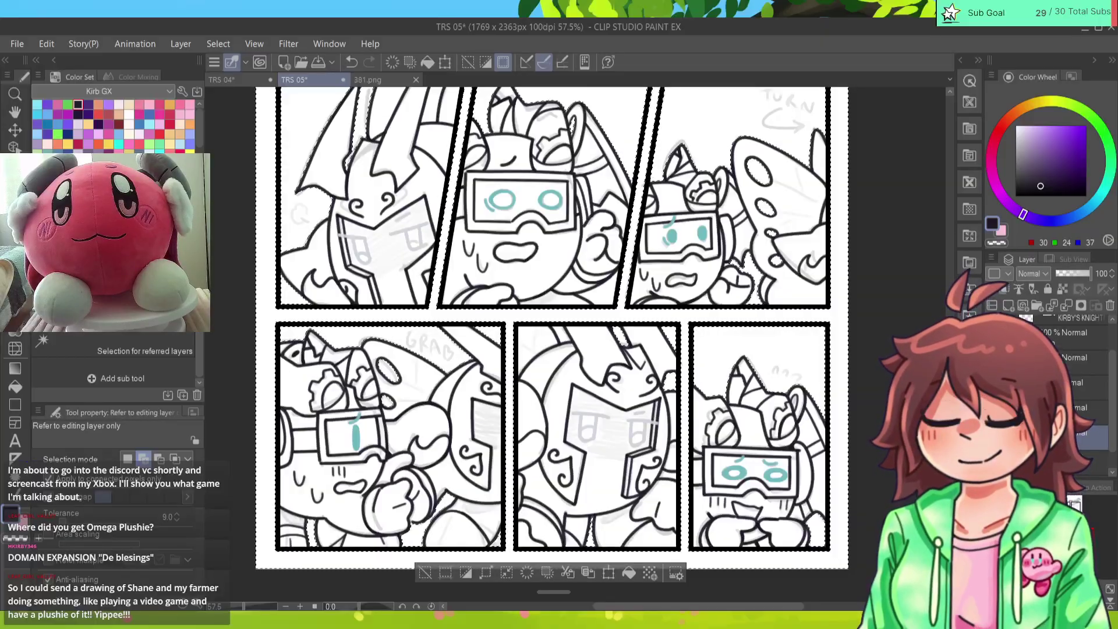
drag(548, 326, 600, 404)
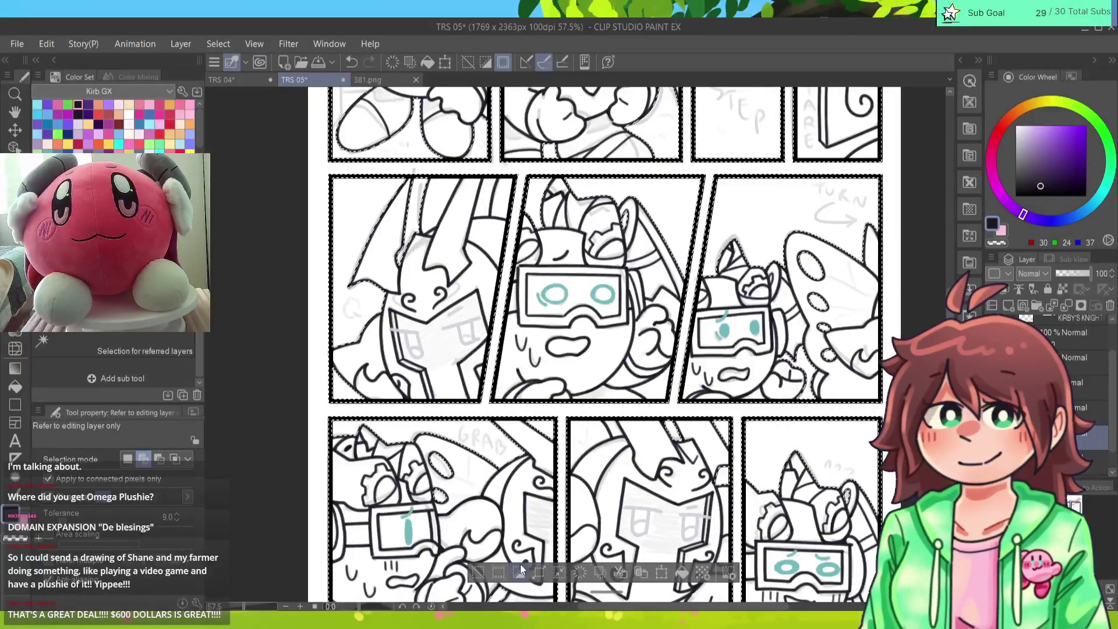
key(ctrl+minus)
key(ctrl+minus)
key(ctrl+0)
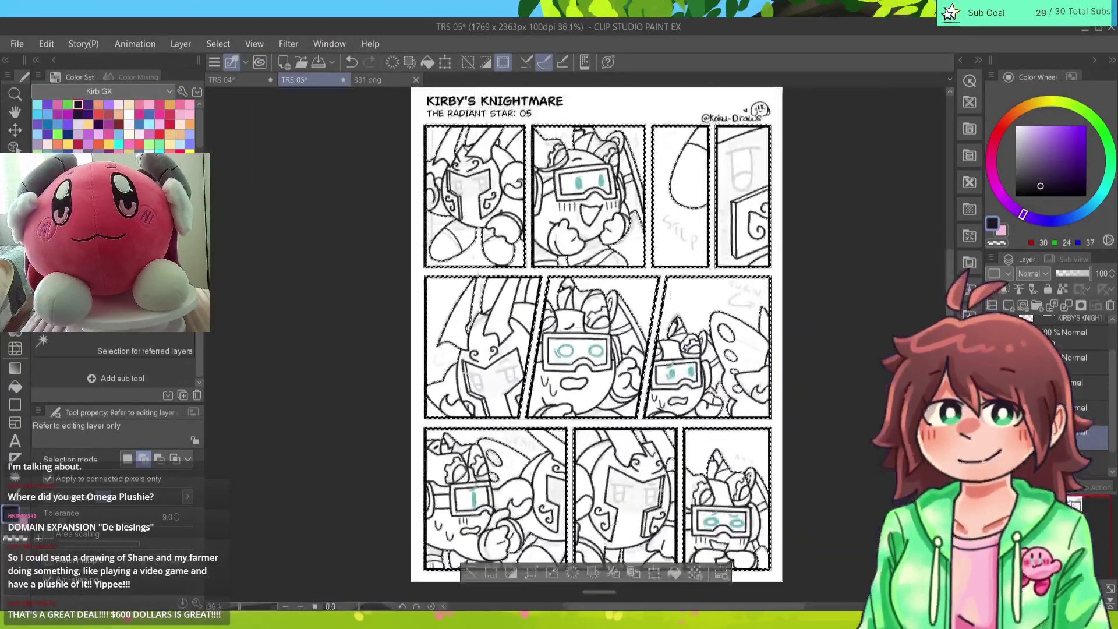
Step: Lower the layer's opacity to 17 and sample the muted red (RGB 205, 96, 90) from 381.png for use on TRS 05
drag(1088, 273, 1059, 273)
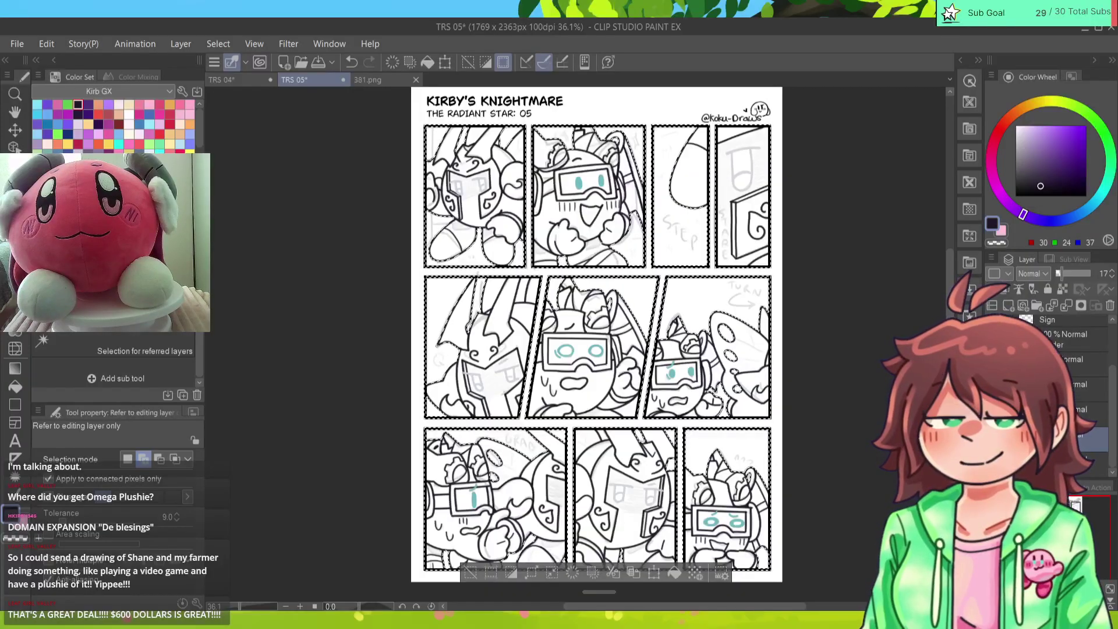
drag(597, 335, 587, 325)
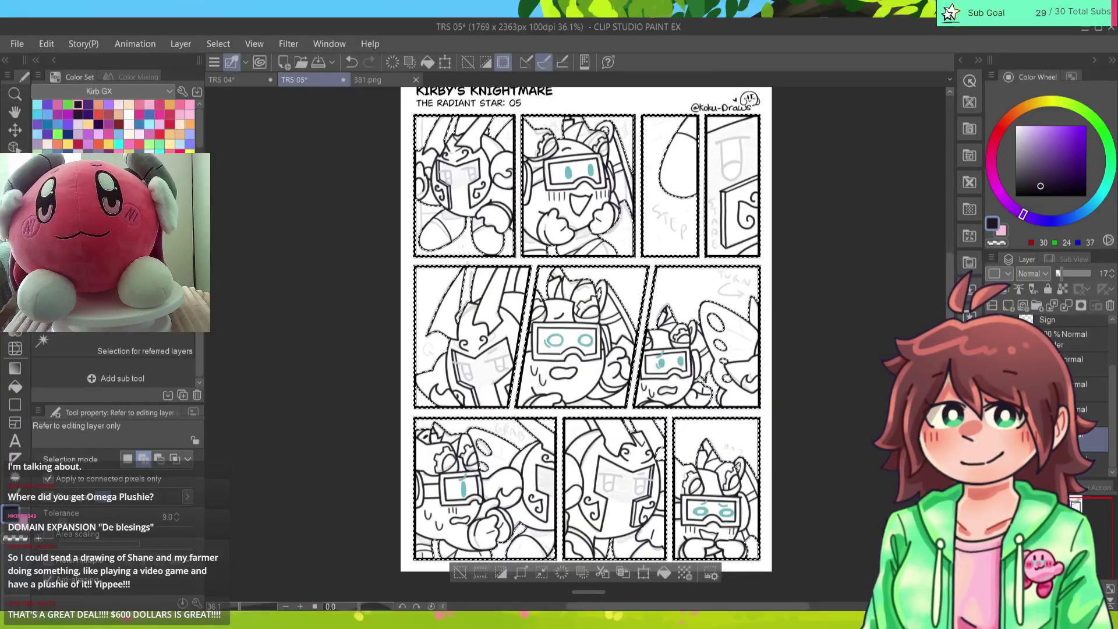
click(371, 84)
alt+click(350, 186)
click(325, 85)
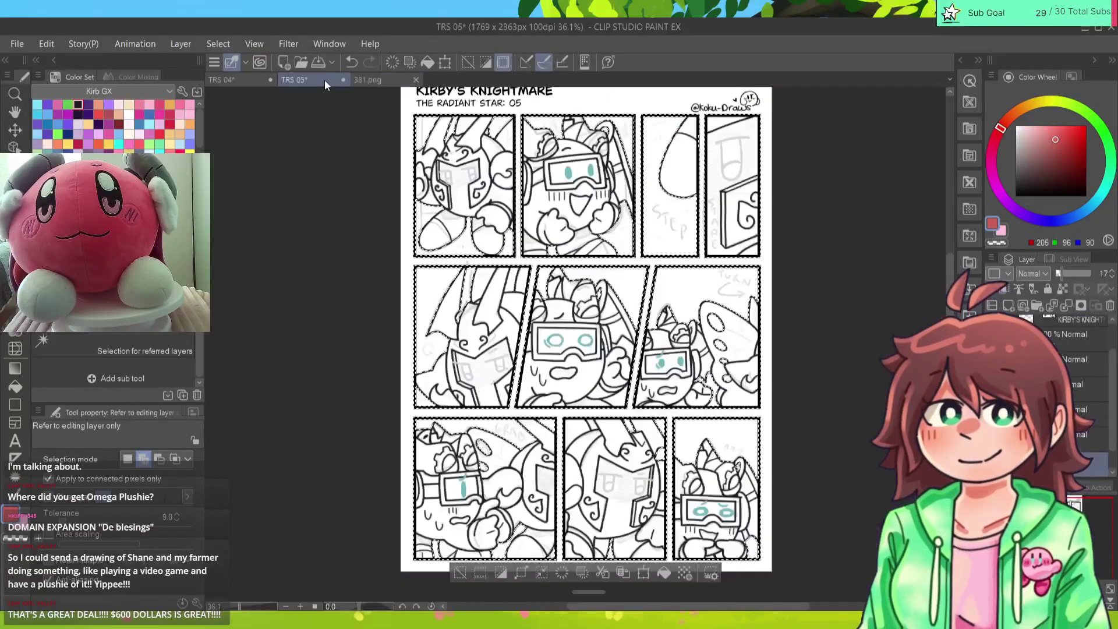
Step: Try the red fill on the top row's first character, undo it, and set the layer's opacity to 100
key(g)
click(466, 192)
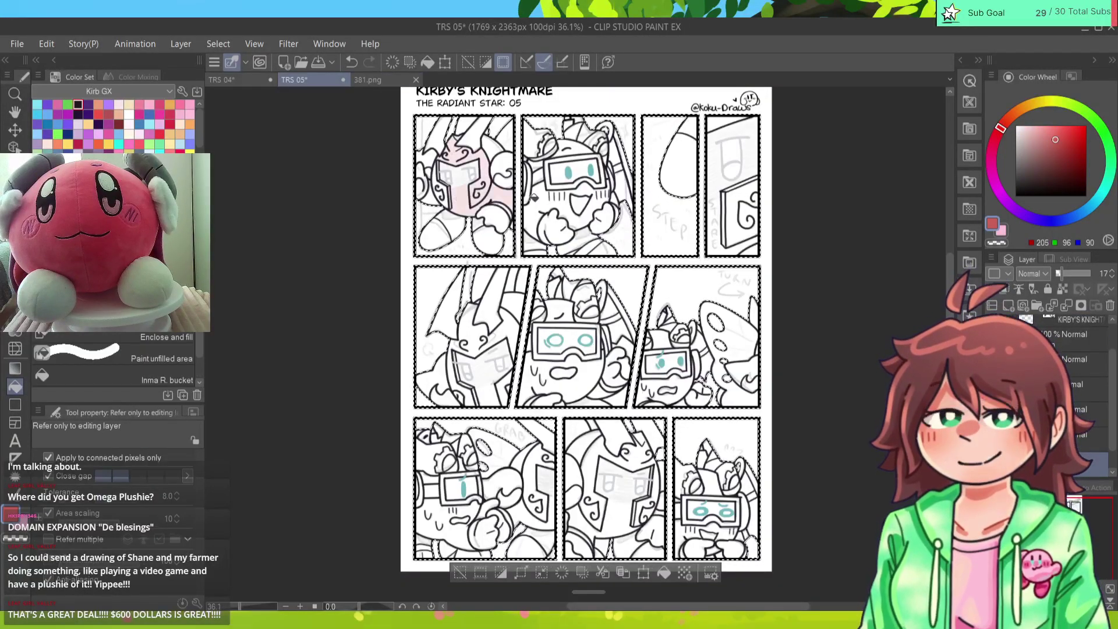
key(ctrl+z)
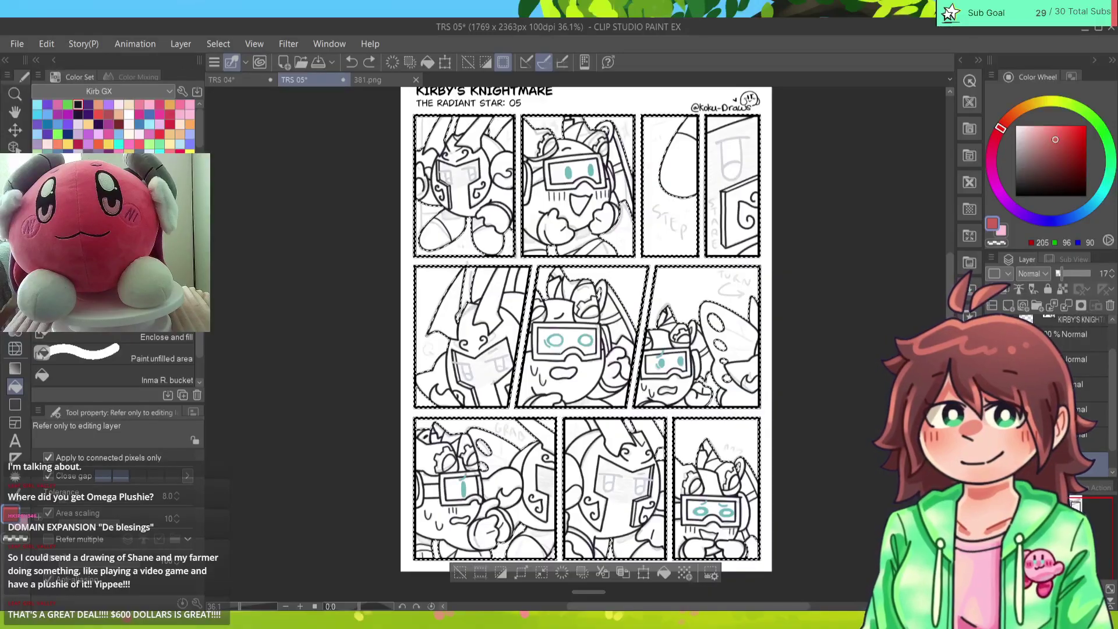
drag(1059, 274, 1096, 273)
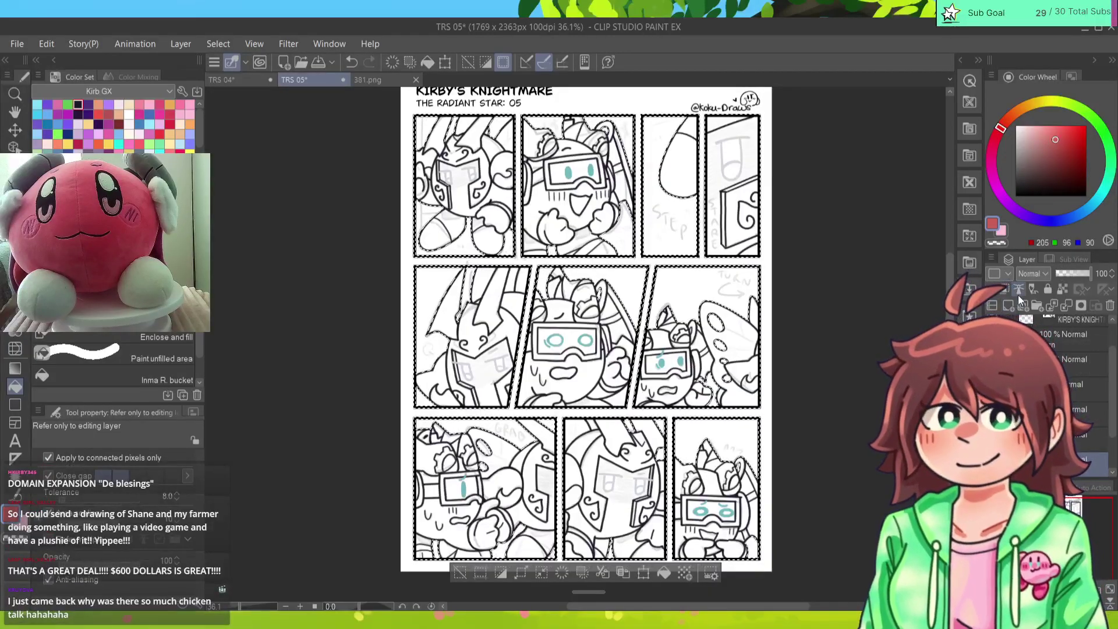
Step: Fill the selected figures red in the top row's first, third and fourth, middle row's first and third, and bottom row's first two panels
click(466, 192)
click(679, 163)
click(733, 186)
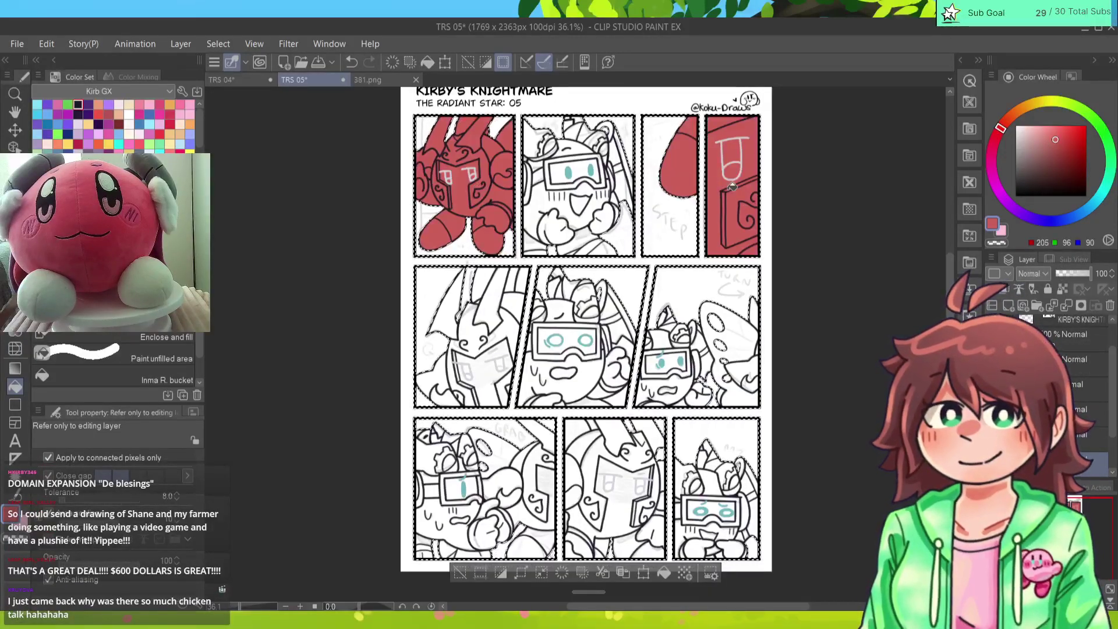
click(687, 350)
click(466, 332)
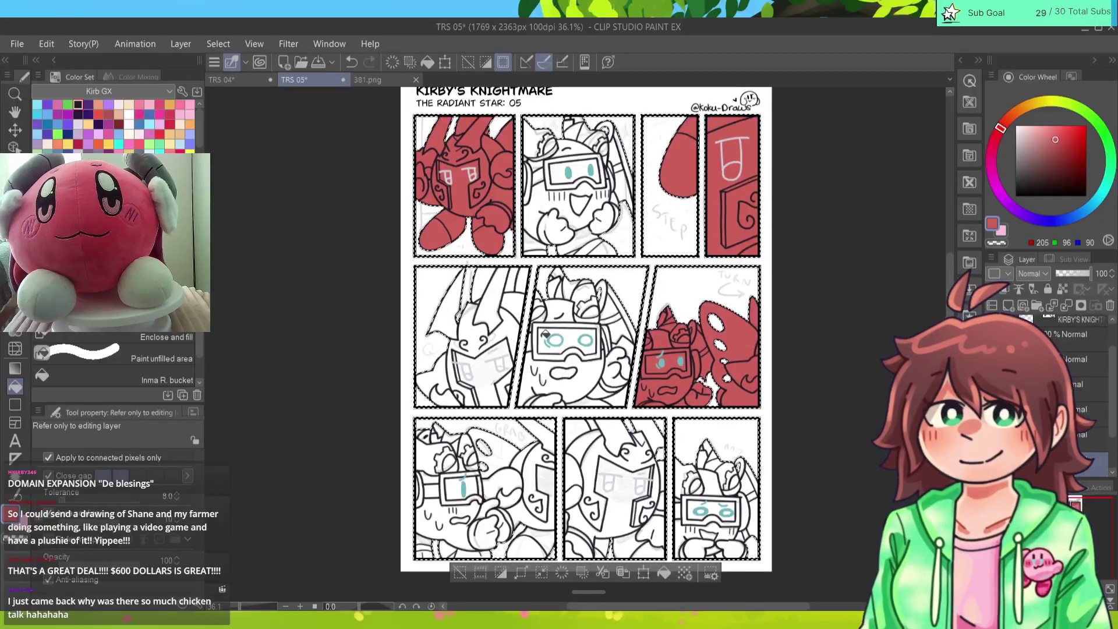
click(536, 475)
click(617, 484)
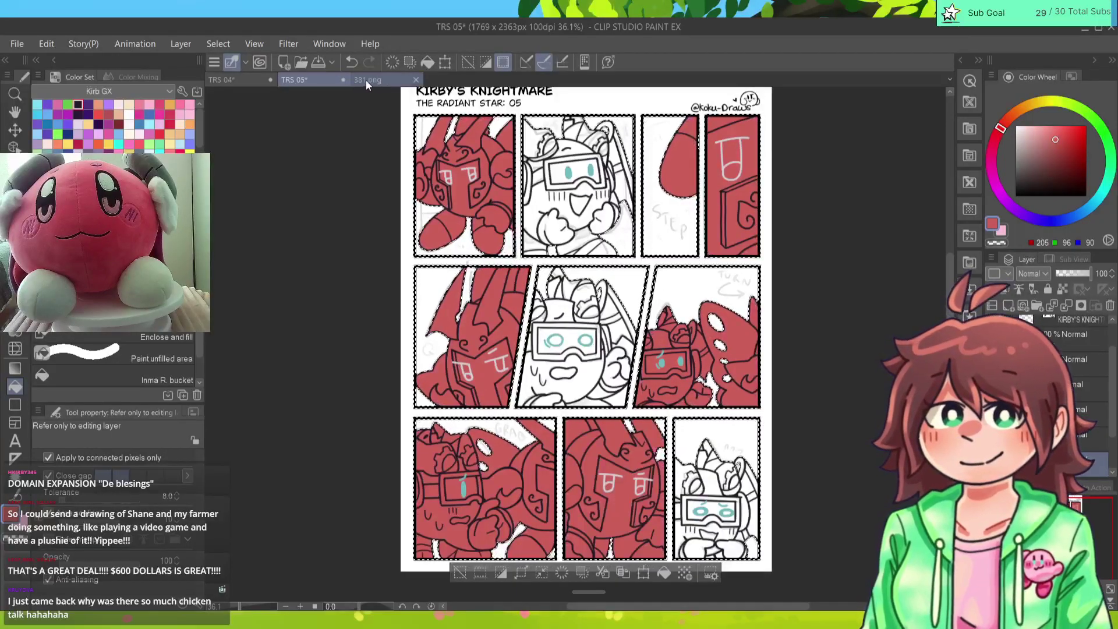
Step: Sample the bright pink (RGB 255, 102, 134) from the open reference documents and return to TRS 05
key(ctrl+shift+Tab)
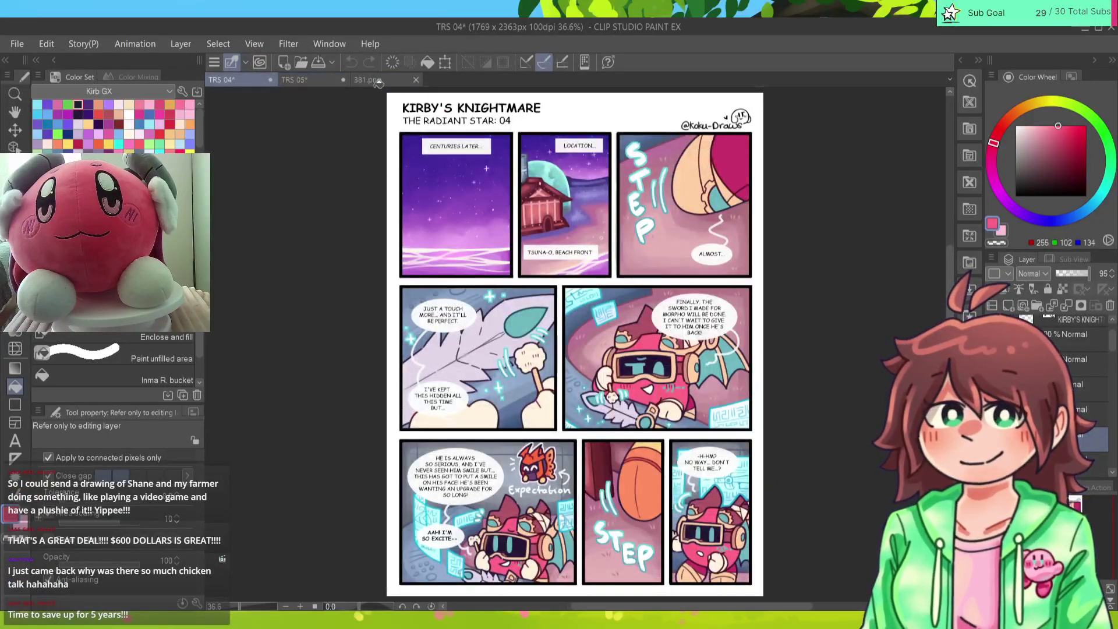
click(368, 80)
click(296, 80)
key(b)
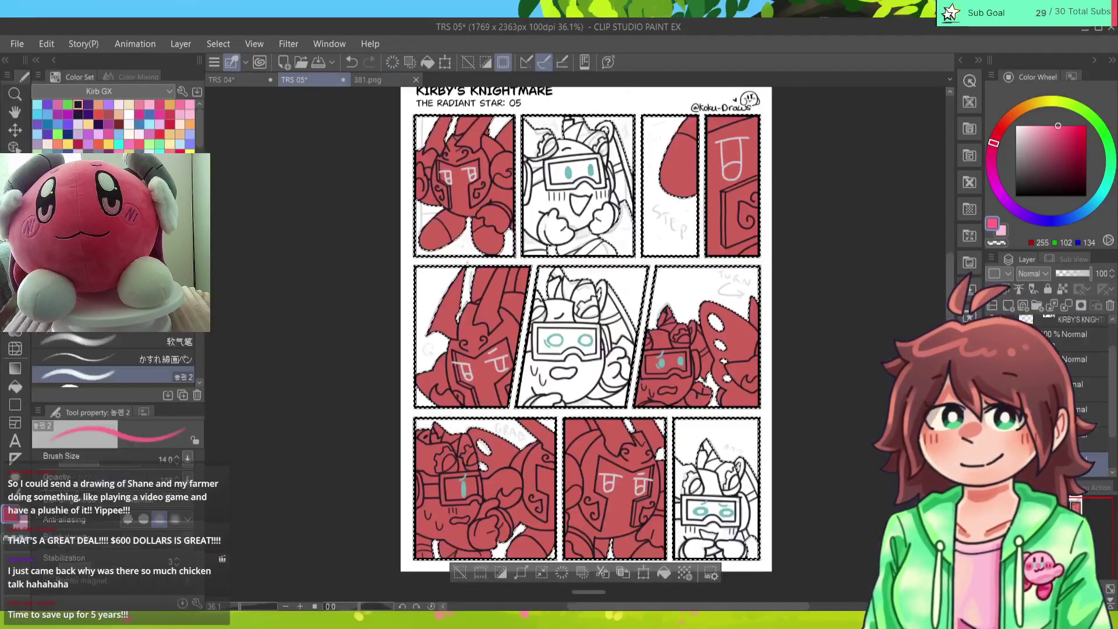
Step: Paint the goggled character pink with the Turnip pen at size 177.4 in the second panels of the upper two rows and the last panel
key(p)
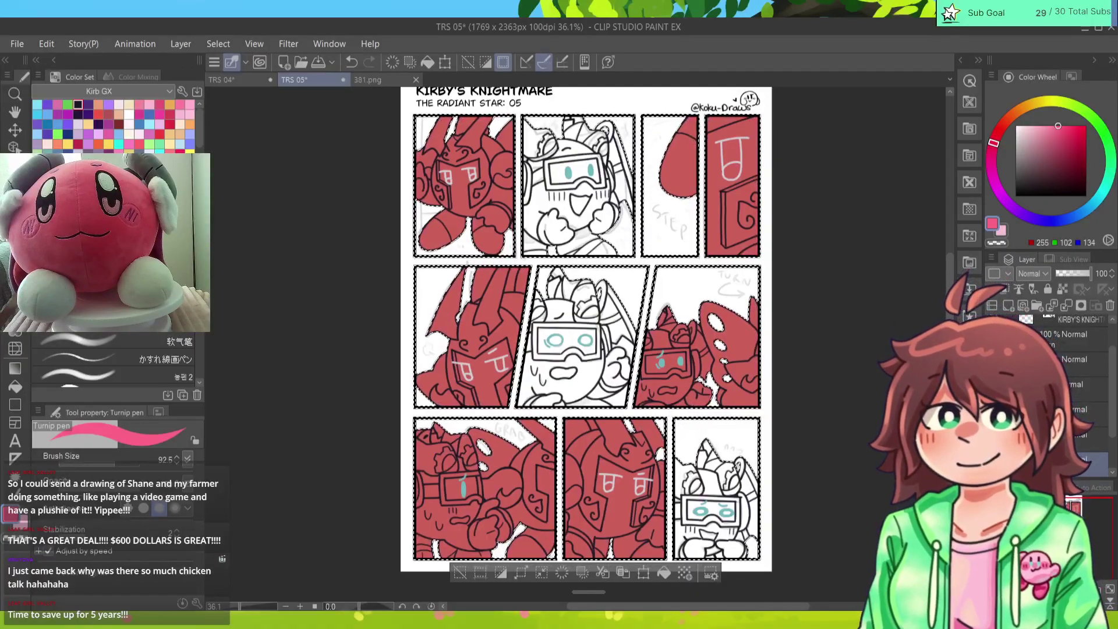
drag(117, 462, 122, 461)
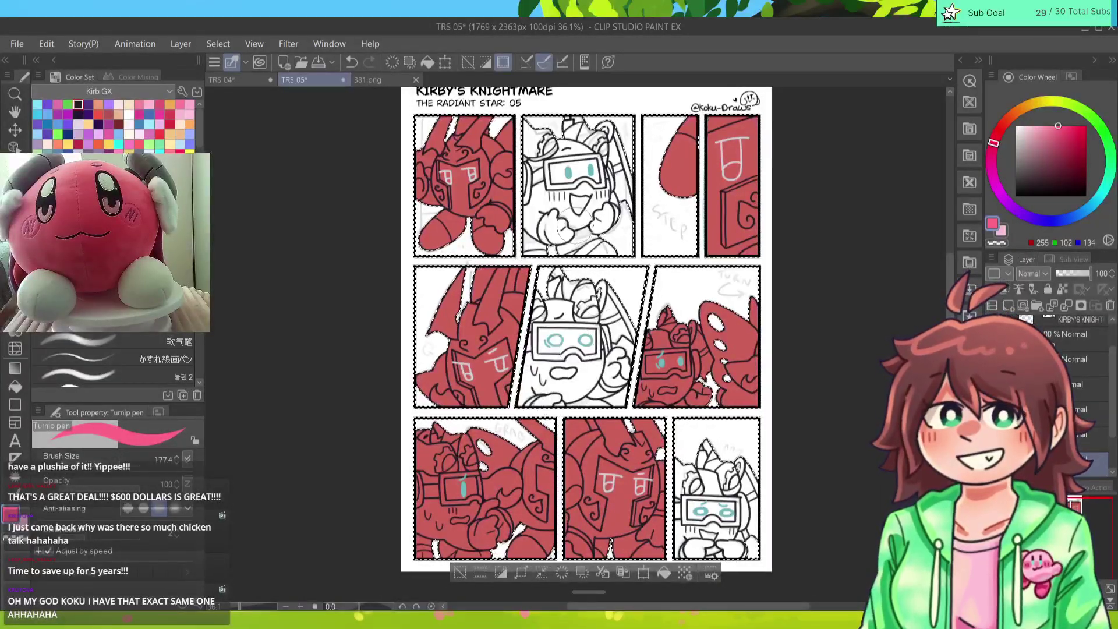
mouse_move(574, 155)
mouse_down()
mouse_move(536, 133)
mouse_move(538, 239)
mouse_move(567, 192)
mouse_move(571, 211)
mouse_move(606, 131)
mouse_up()
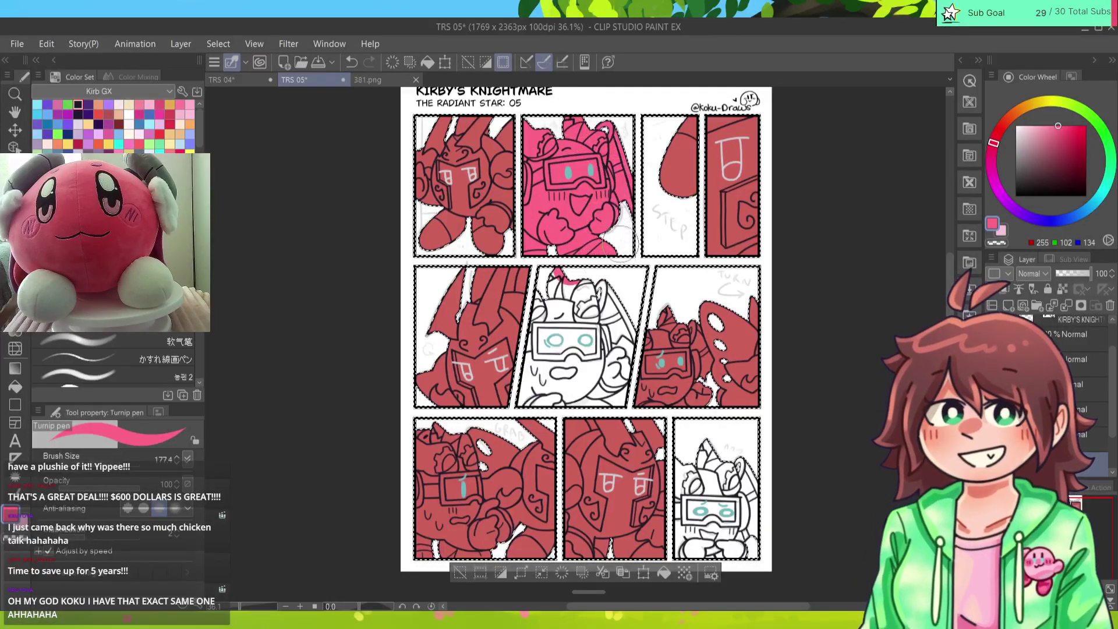
drag(559, 317, 542, 303)
drag(533, 382, 527, 402)
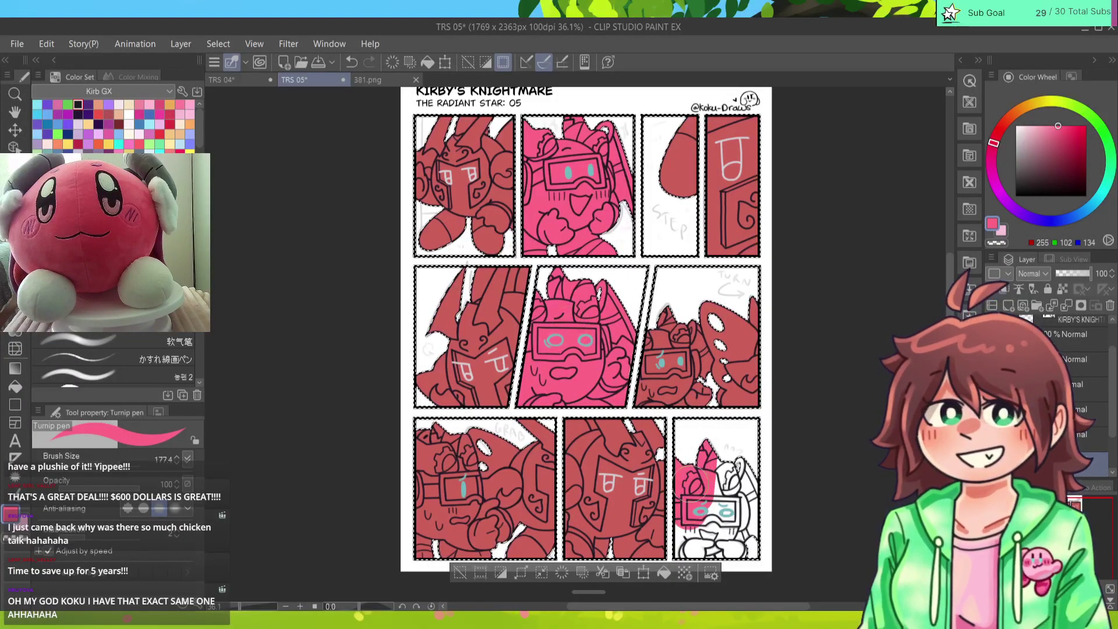
mouse_move(719, 443)
mouse_down()
mouse_move(722, 548)
mouse_move(760, 472)
mouse_up()
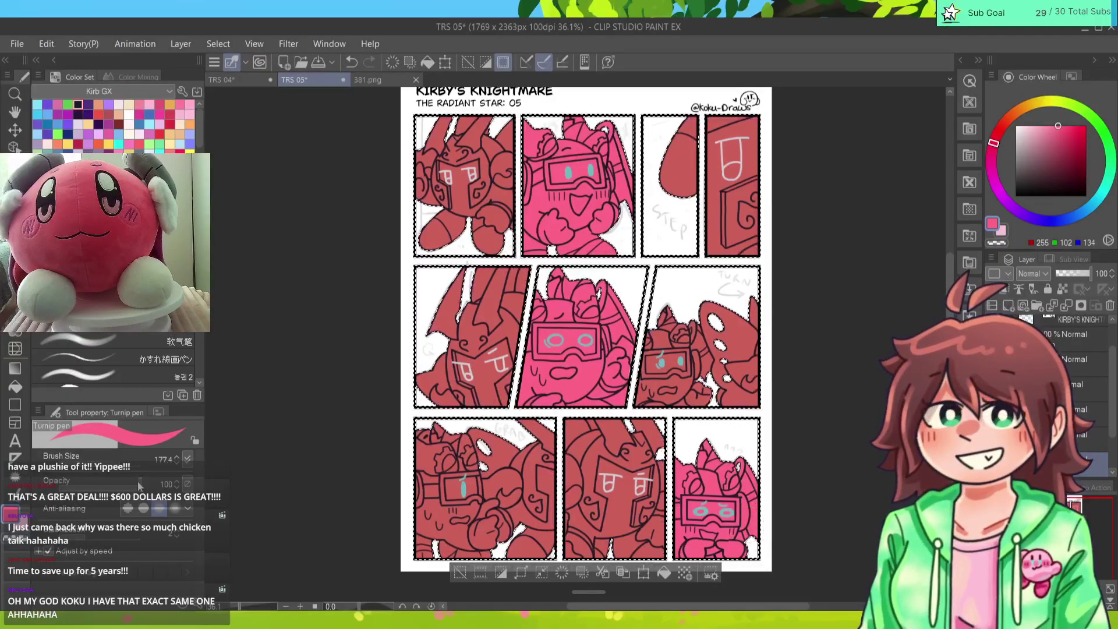
Step: Recolor the goggled character pink in the middle row's third panel, reducing the Turnip pen's size to 87
key(bracketleft)
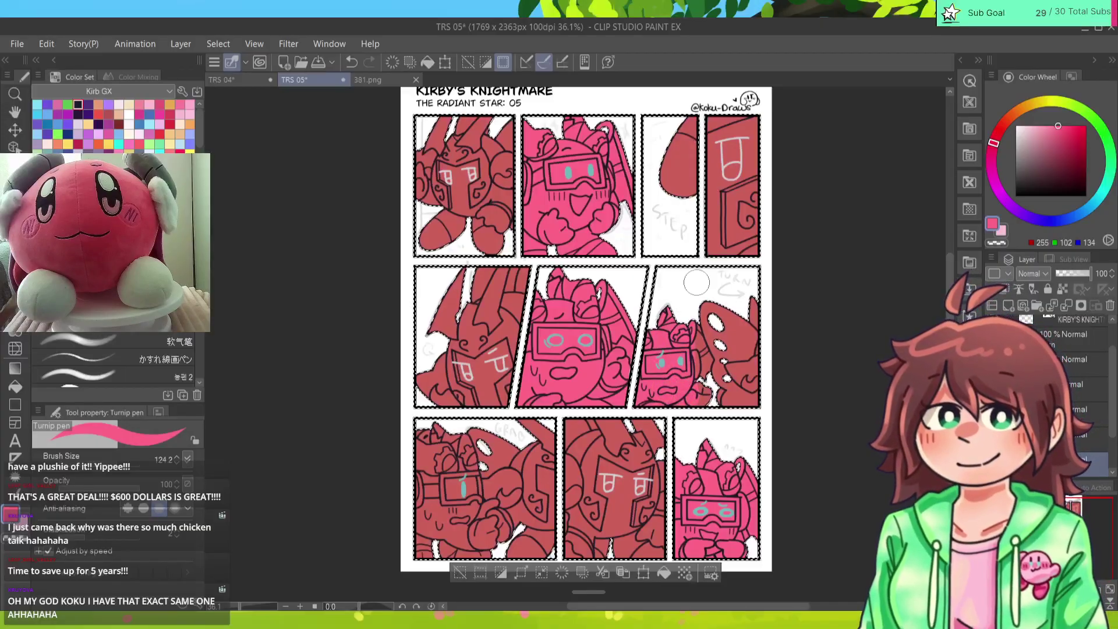
key(bracketleft)
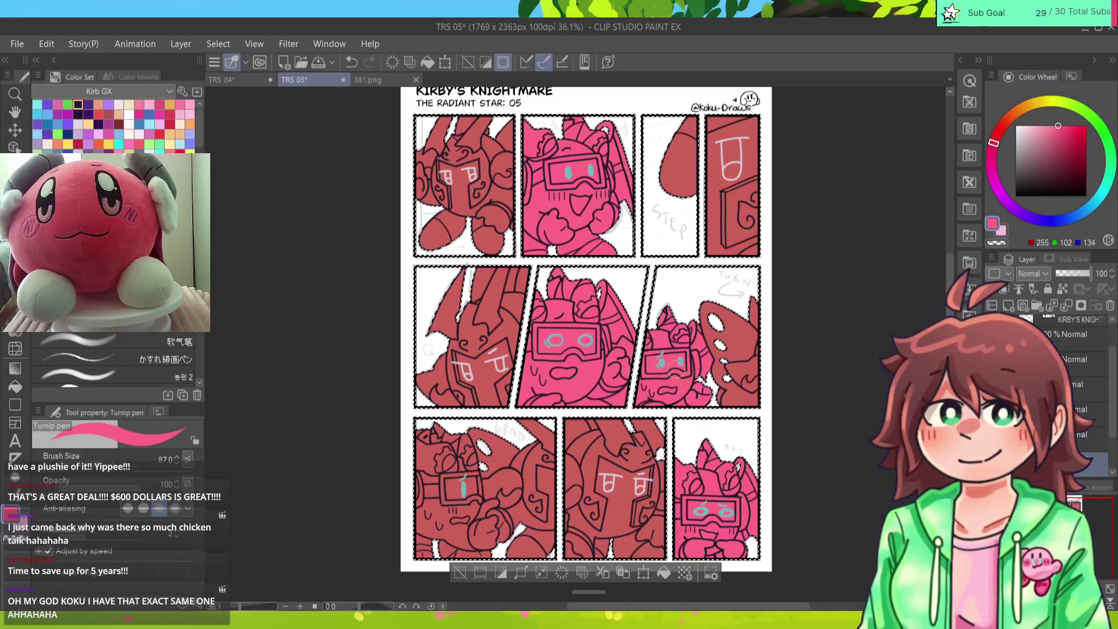
drag(675, 369, 690, 273)
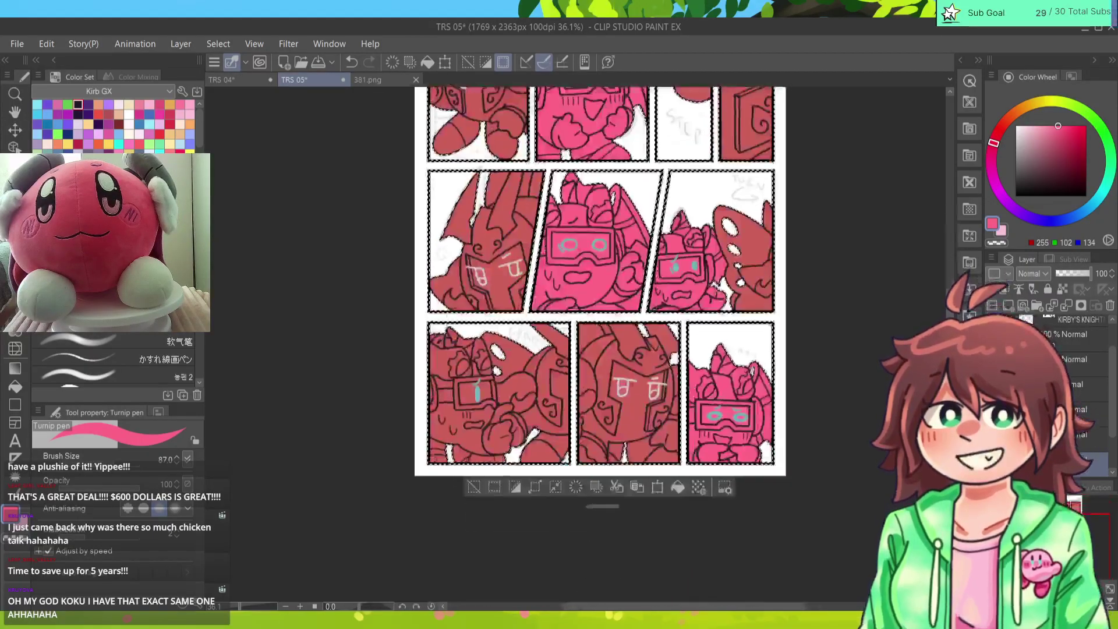
Step: Recolor the goggled character and its raised hand pink in the bottom row's first panel with the Turnip pen at size 60.9
scroll(594, 402, up, 3)
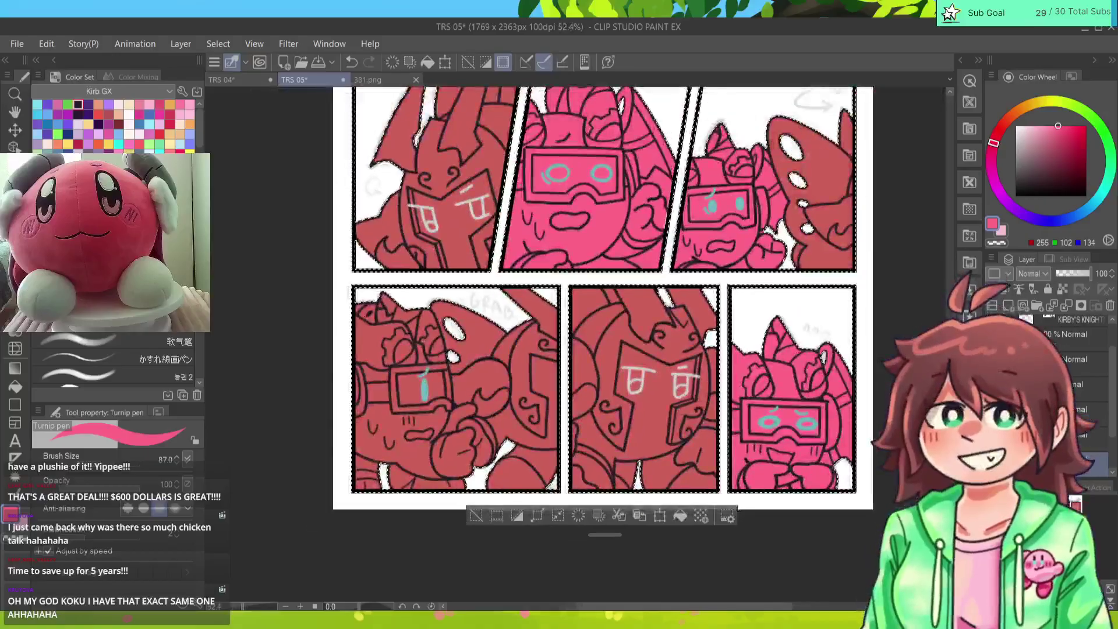
drag(404, 391, 409, 443)
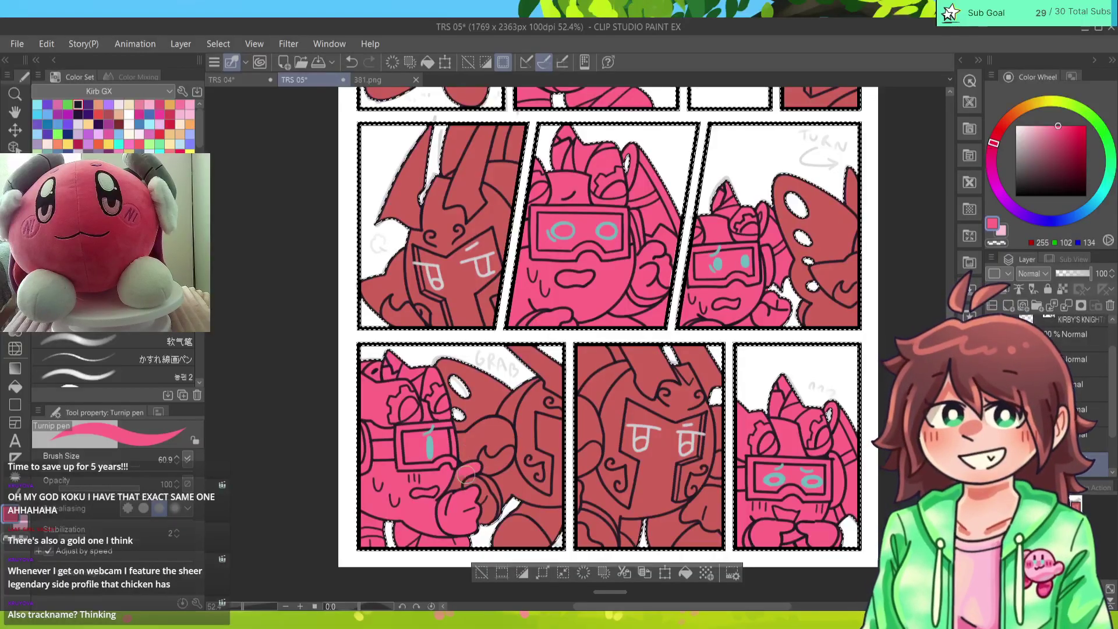
drag(466, 475, 461, 490)
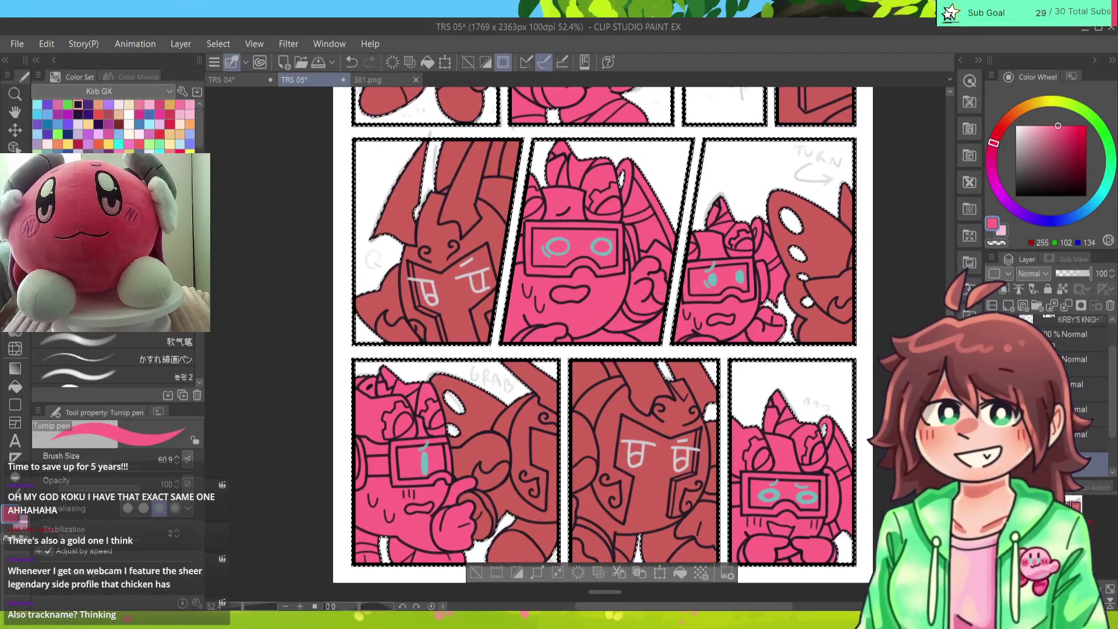
scroll(602, 335, up, 3)
scroll(582, 349, down, 4)
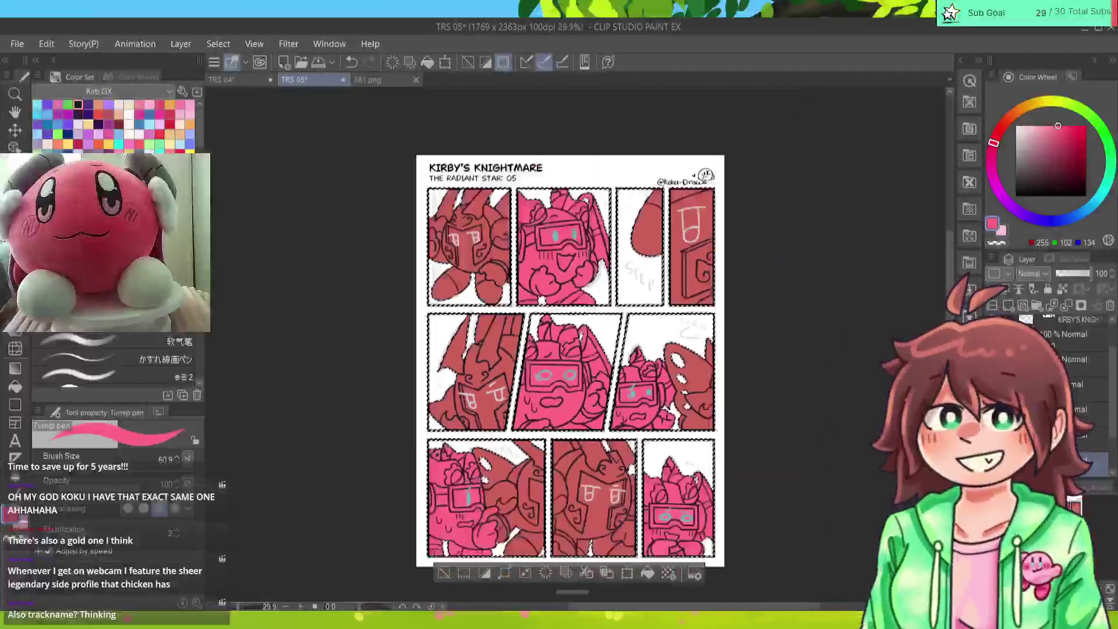
scroll(571, 361, down, 3)
scroll(571, 361, up, 4)
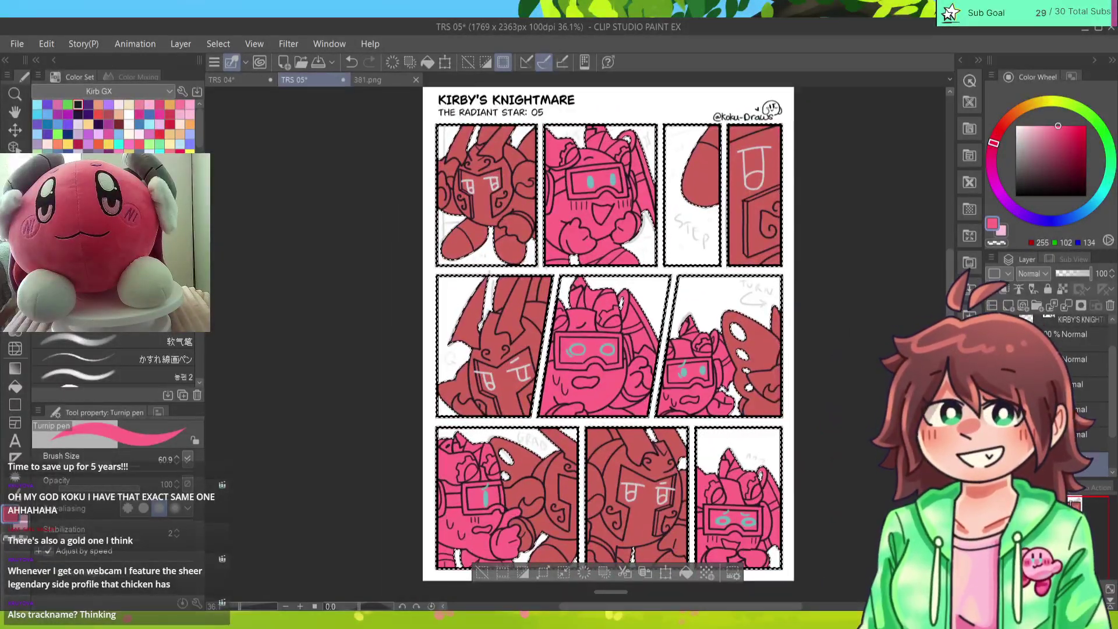
Step: Sample the dark purple (RGB 83, 64, 86) from the armored character's head in 381.png and return to TRS 05
click(1071, 259)
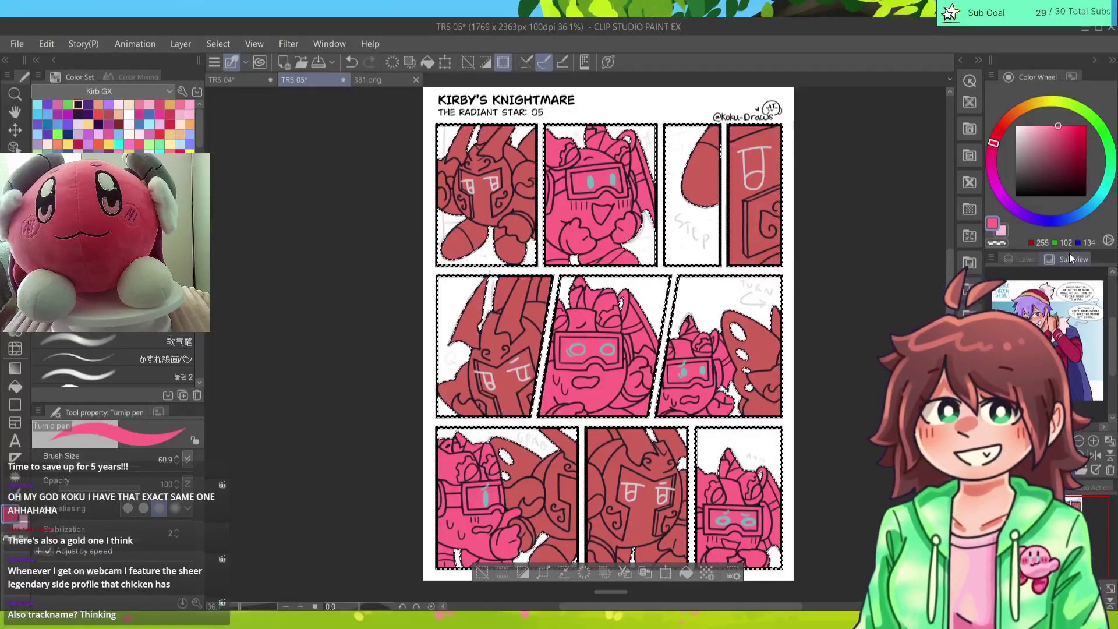
click(1026, 259)
click(373, 79)
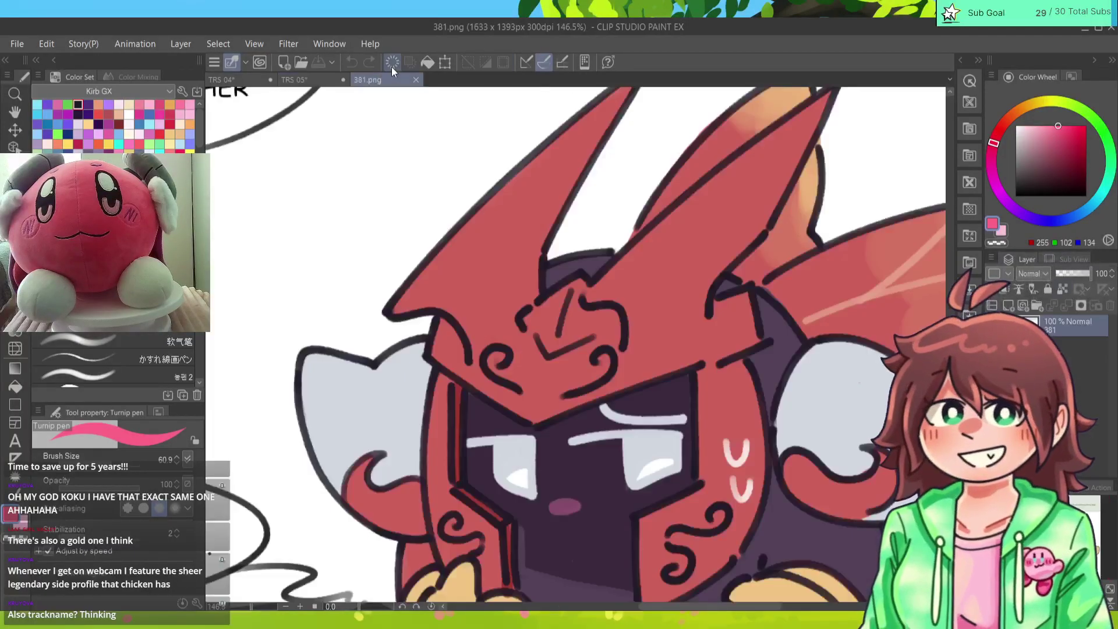
alt+click(593, 260)
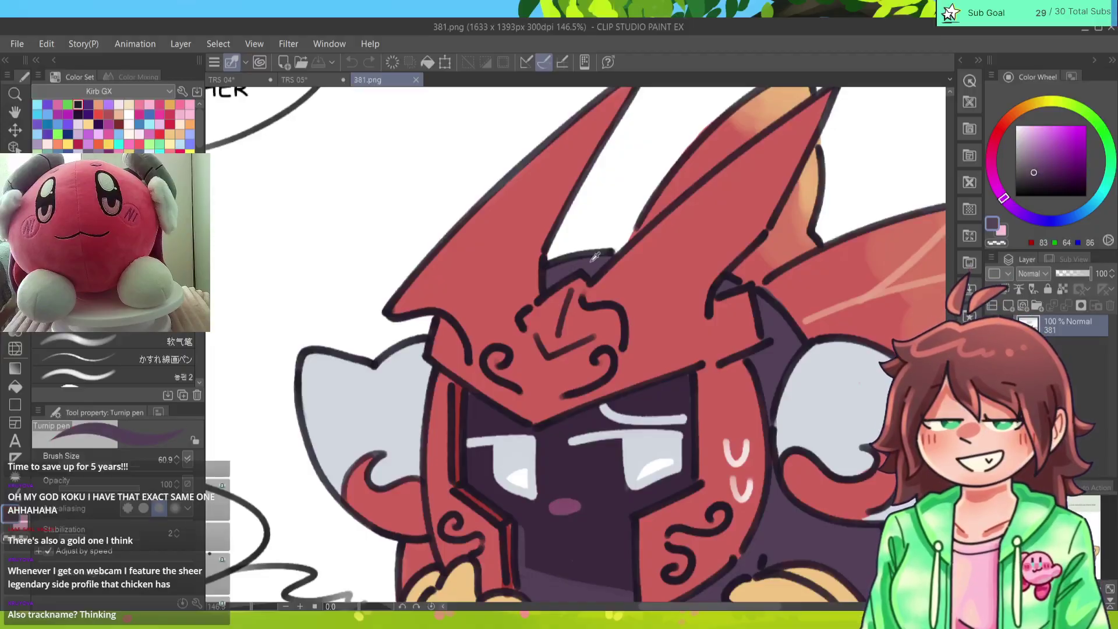
click(327, 78)
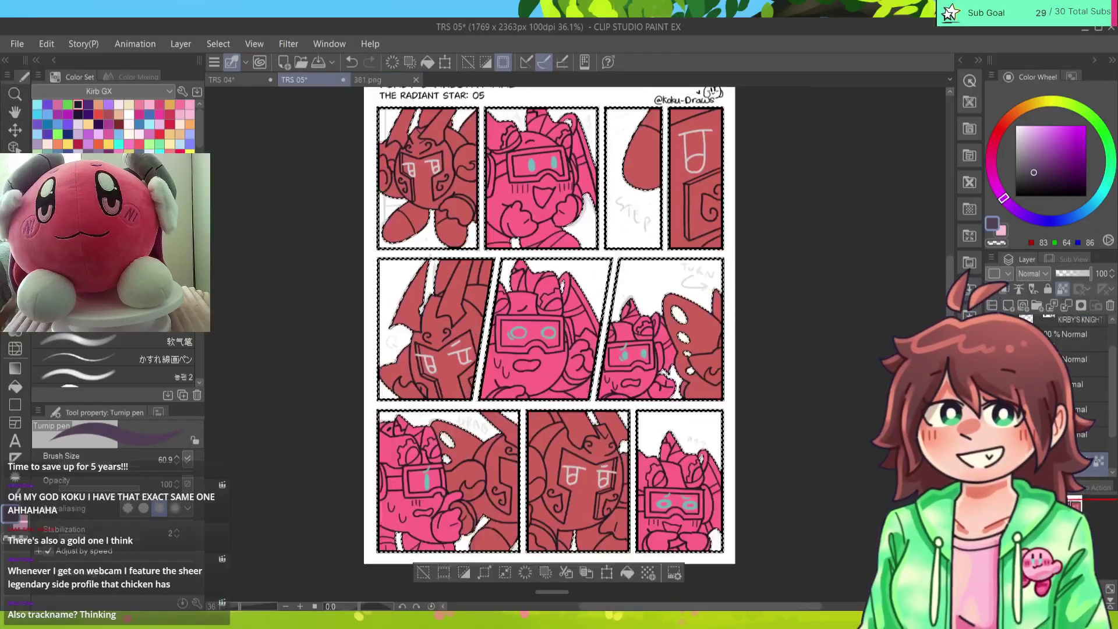
scroll(344, 87, up, 5)
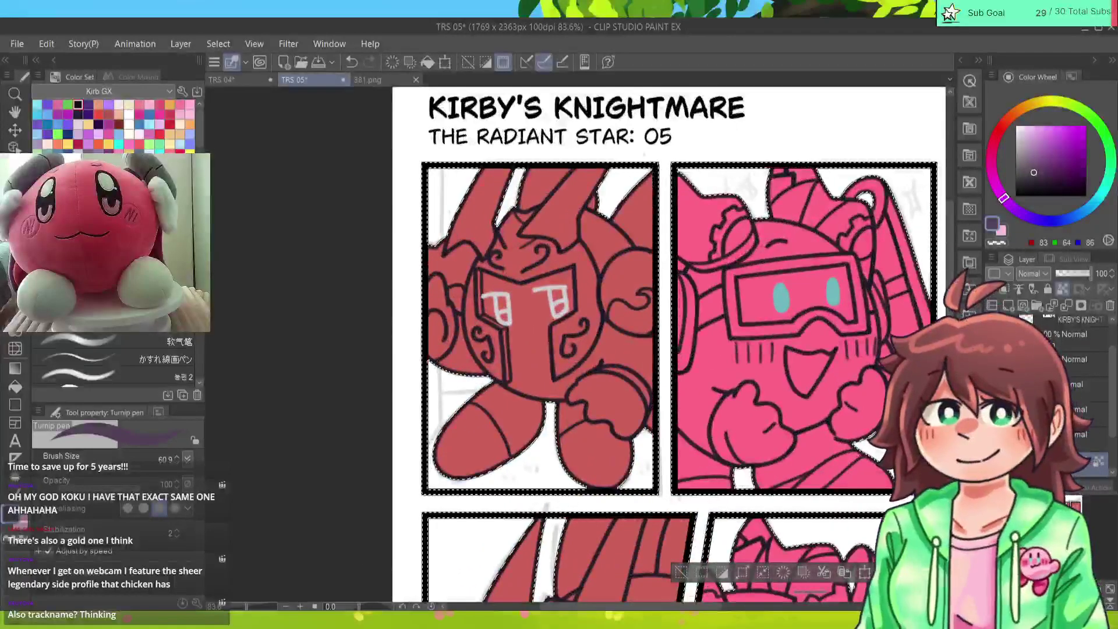
Step: Sample the orange (RGB 222, 145, 109) from the butterfly wing in 381.png and return to TRS 05
click(380, 81)
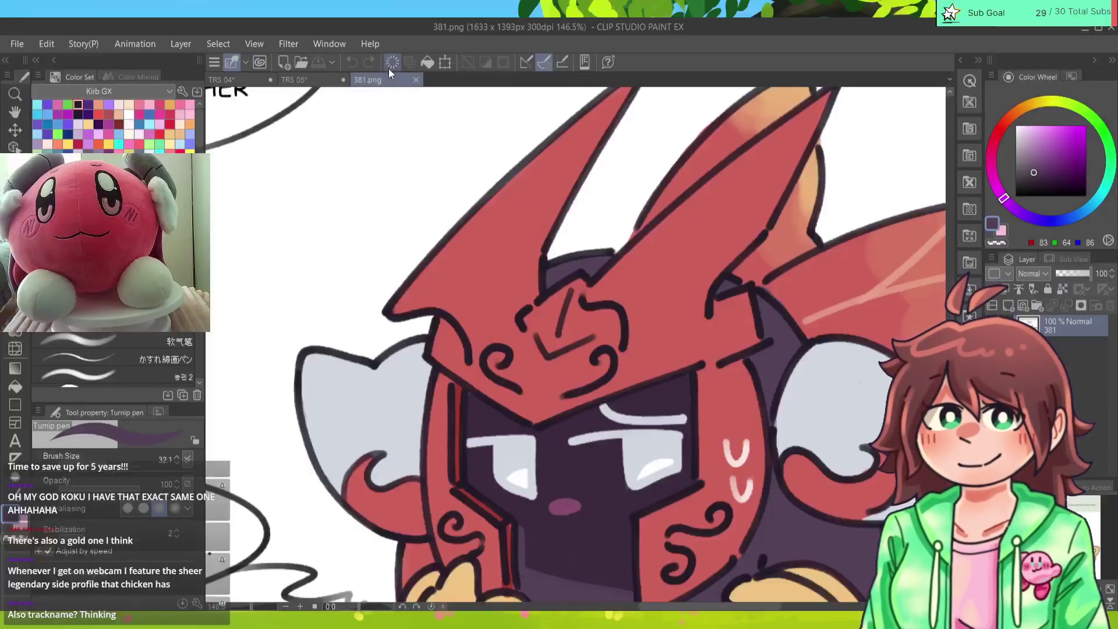
key(ctrl+0)
alt+click(768, 328)
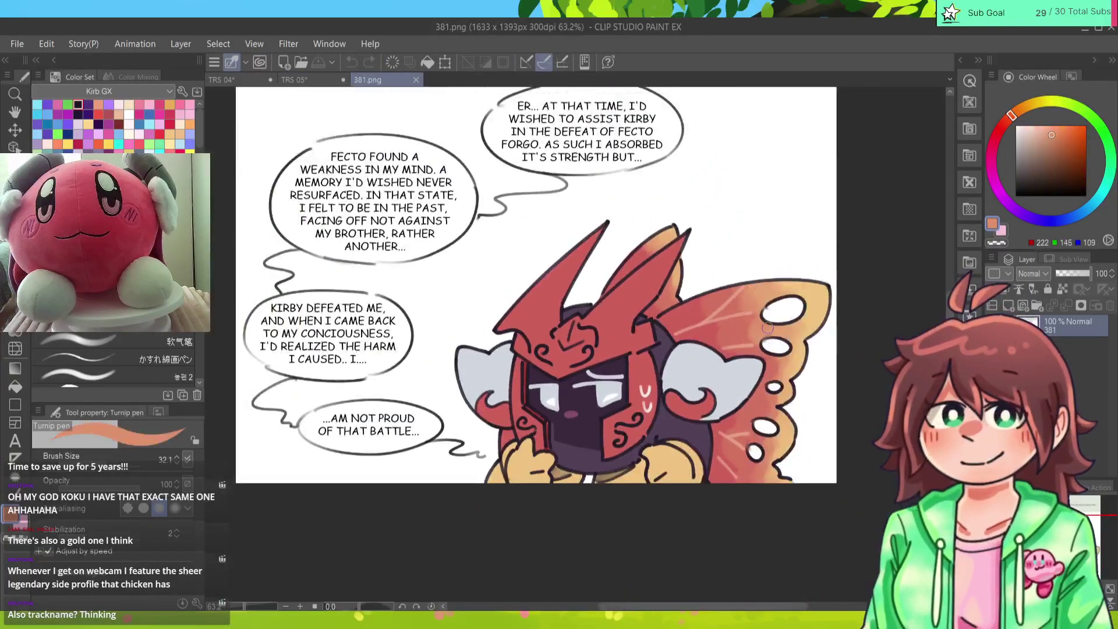
click(300, 80)
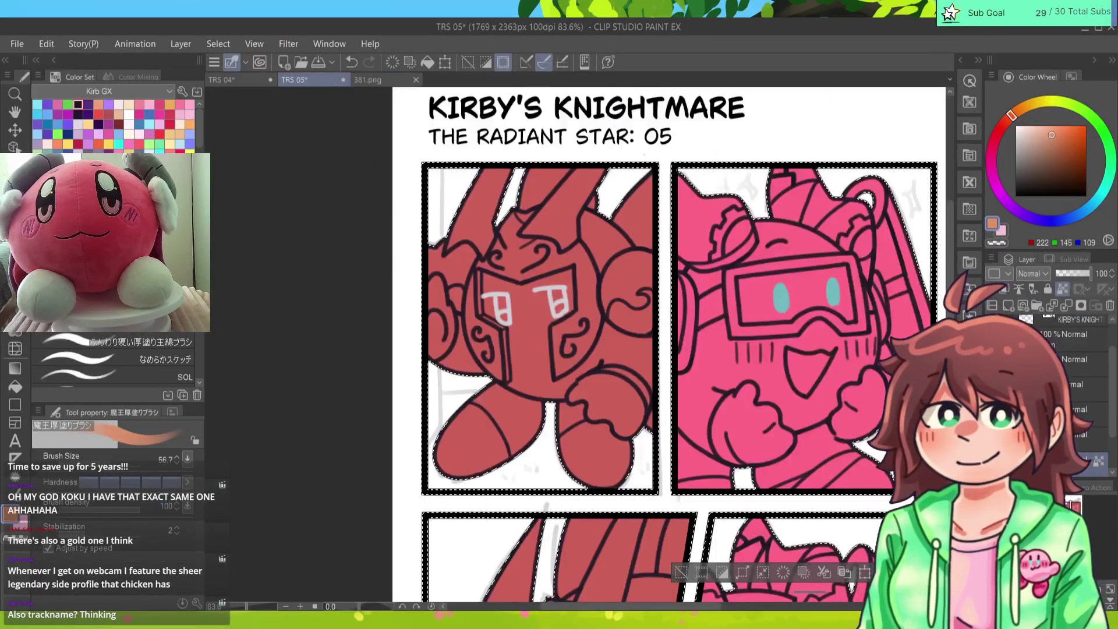
Step: Enlarge the 魔王厚塗りブラシ brush and blend orange onto the armored character's wings in the middle row's outer panels and the bottom row's first panel
scroll(582, 344, down, 4)
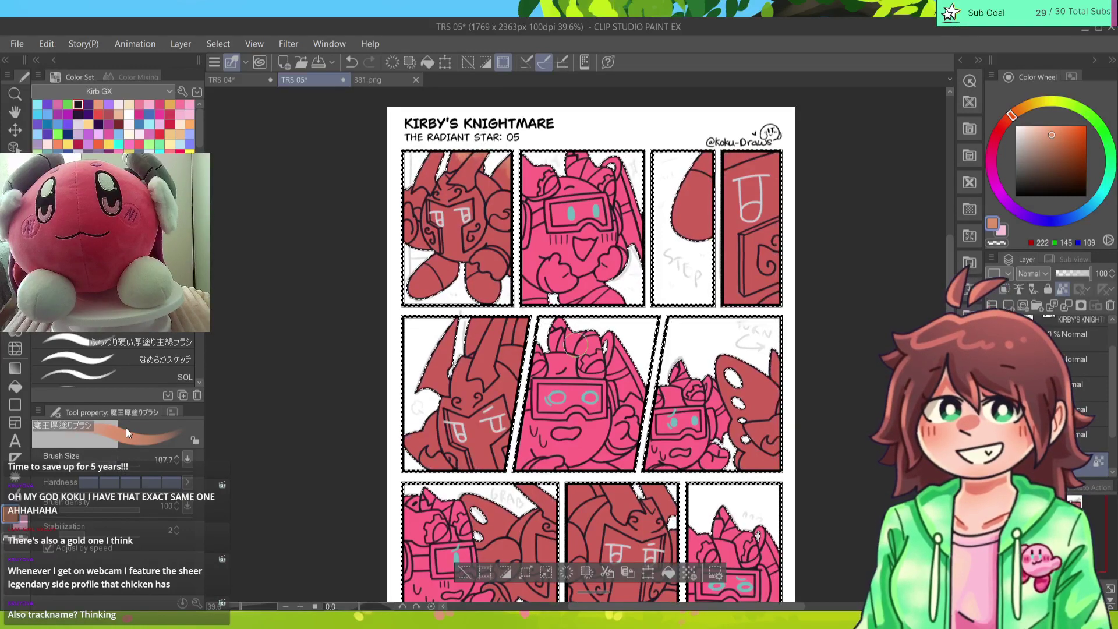
key(bracketright)
key(bracketright)
key(bracketright)
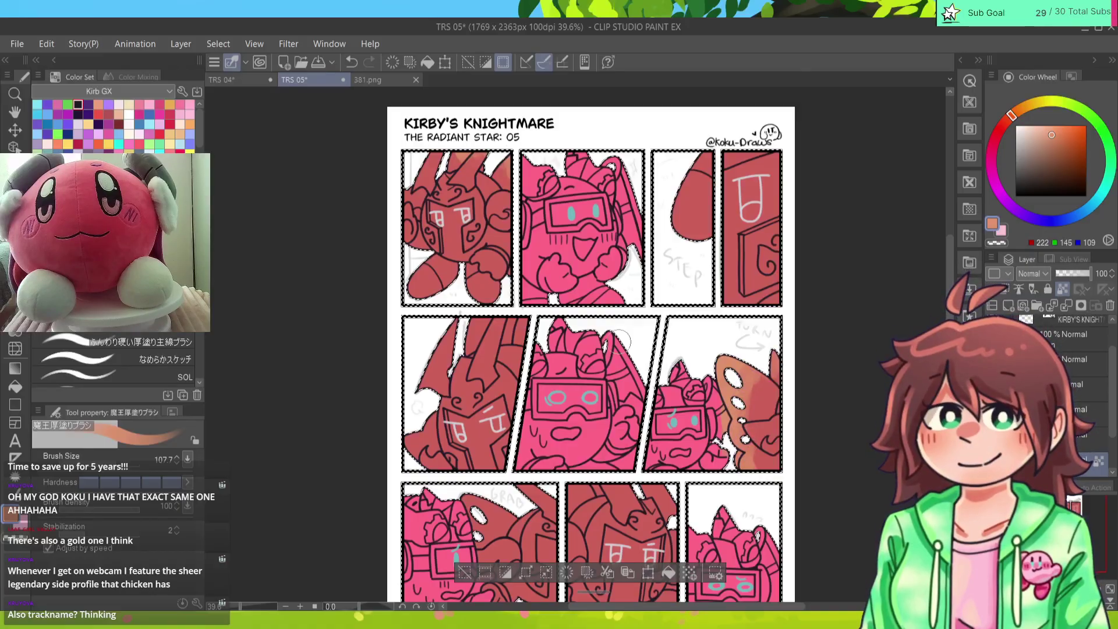
mouse_move(520, 326)
mouse_down()
mouse_move(469, 331)
mouse_move(527, 329)
mouse_move(513, 332)
mouse_move(535, 343)
mouse_up()
scroll(534, 344, down, 3)
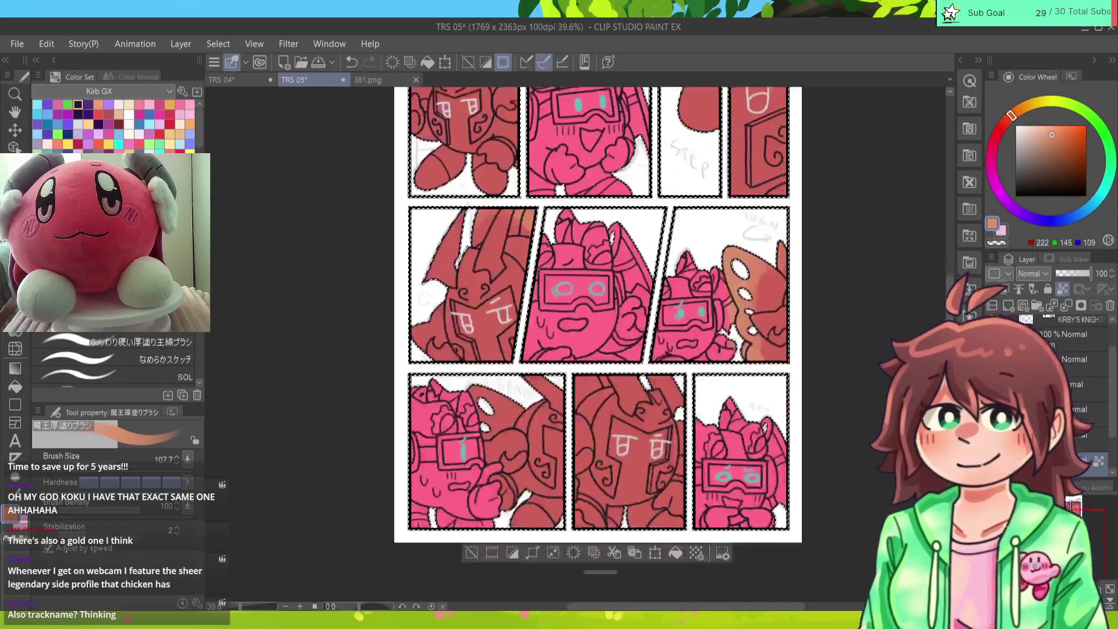
mouse_move(411, 379)
mouse_down()
mouse_move(524, 384)
mouse_move(481, 411)
mouse_up()
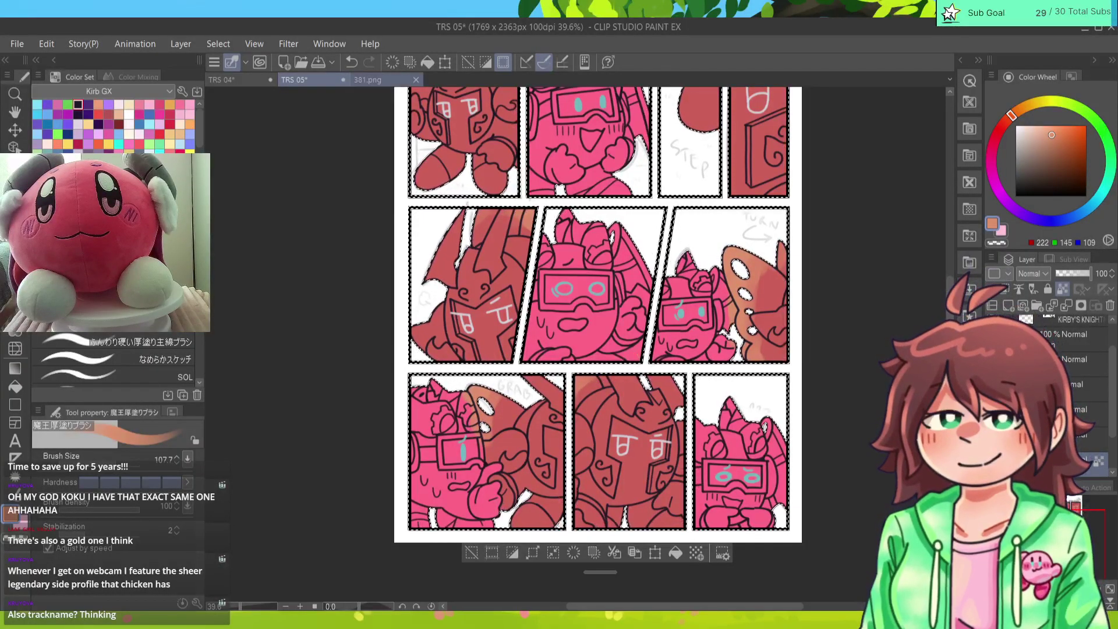
Step: Sample the pale orange (RGB 239, 196, 130) from the wing in 381.png and paint the wing edges in TRS 05 at brush size 75.5
click(376, 79)
alt+click(815, 282)
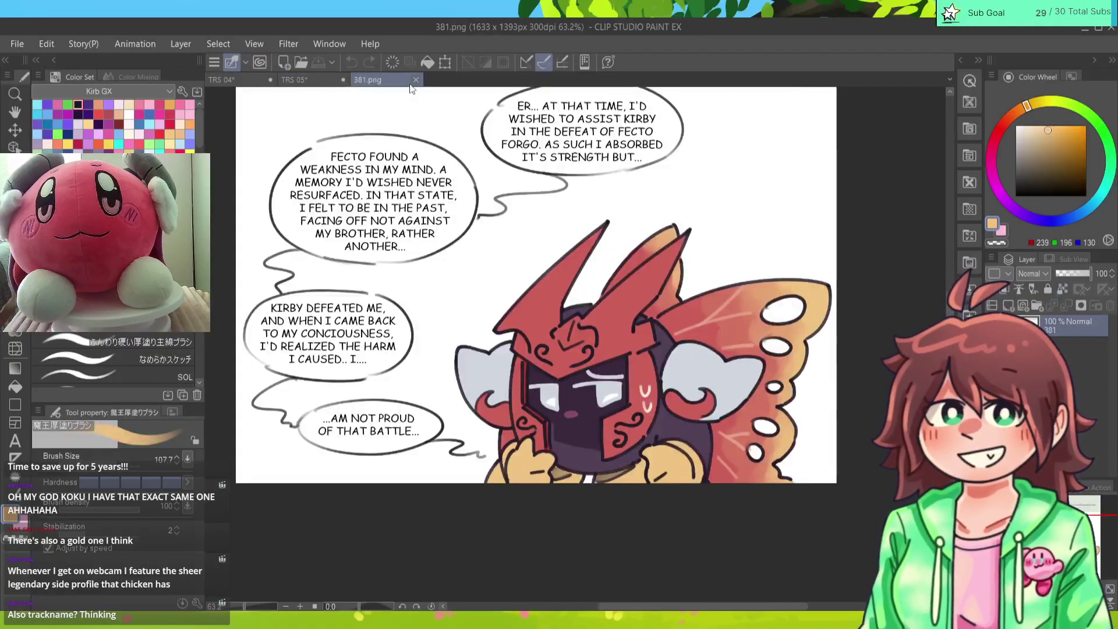
click(294, 79)
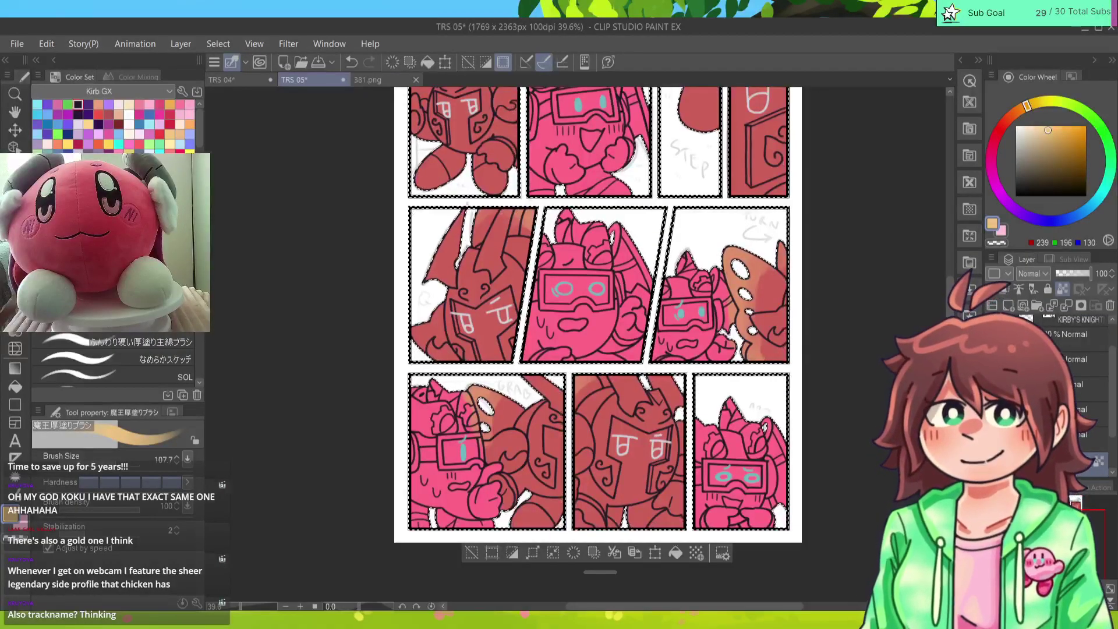
click(114, 459)
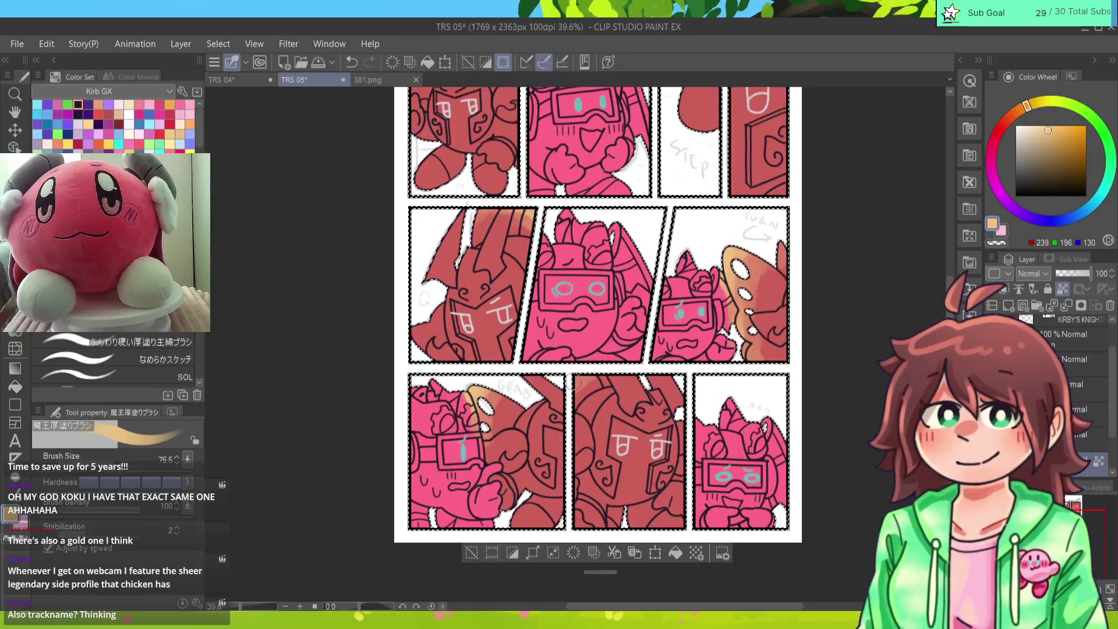
scroll(592, 314, up, 2)
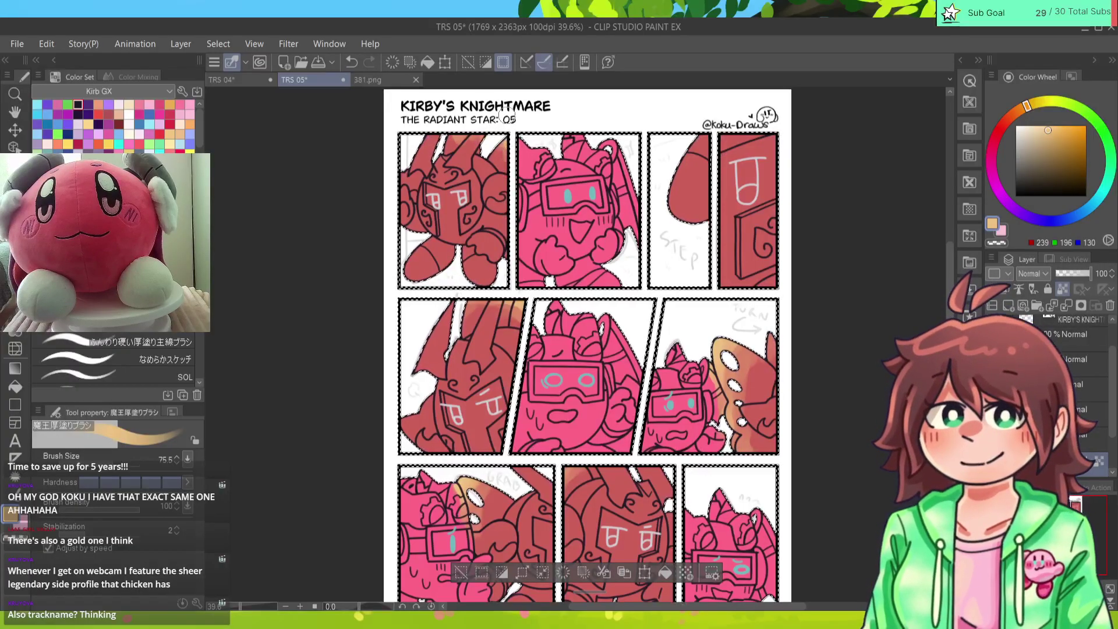
Step: Touch up the armored character's red areas around the wings with the Turnip pen in red (RGB 205, 96, 90)
key(p)
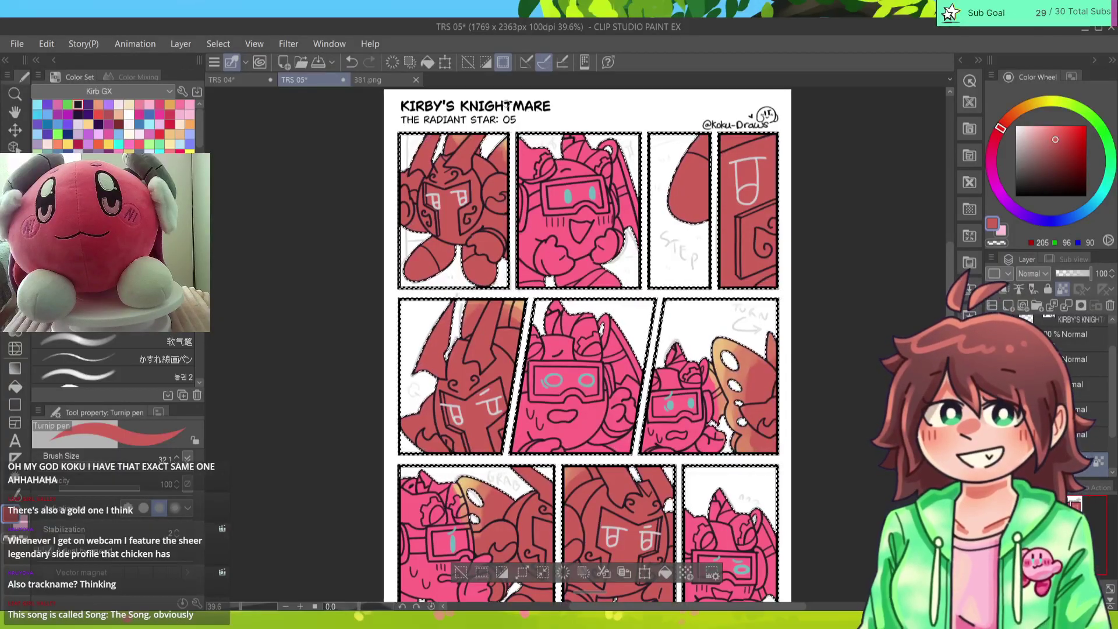
scroll(591, 343, down, 1)
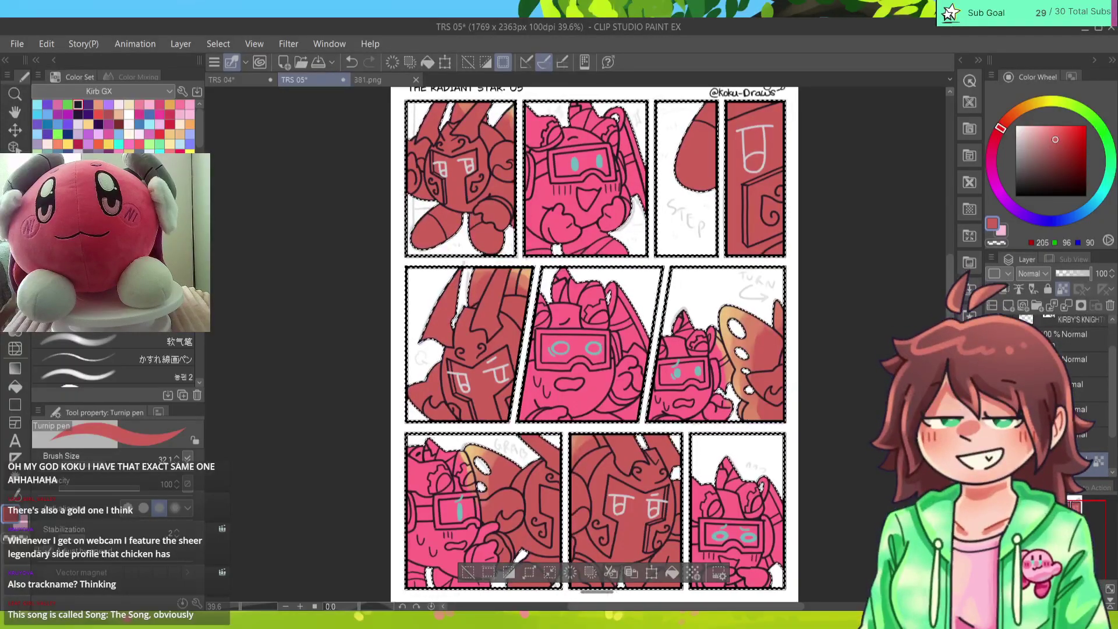
scroll(595, 344, down, 3)
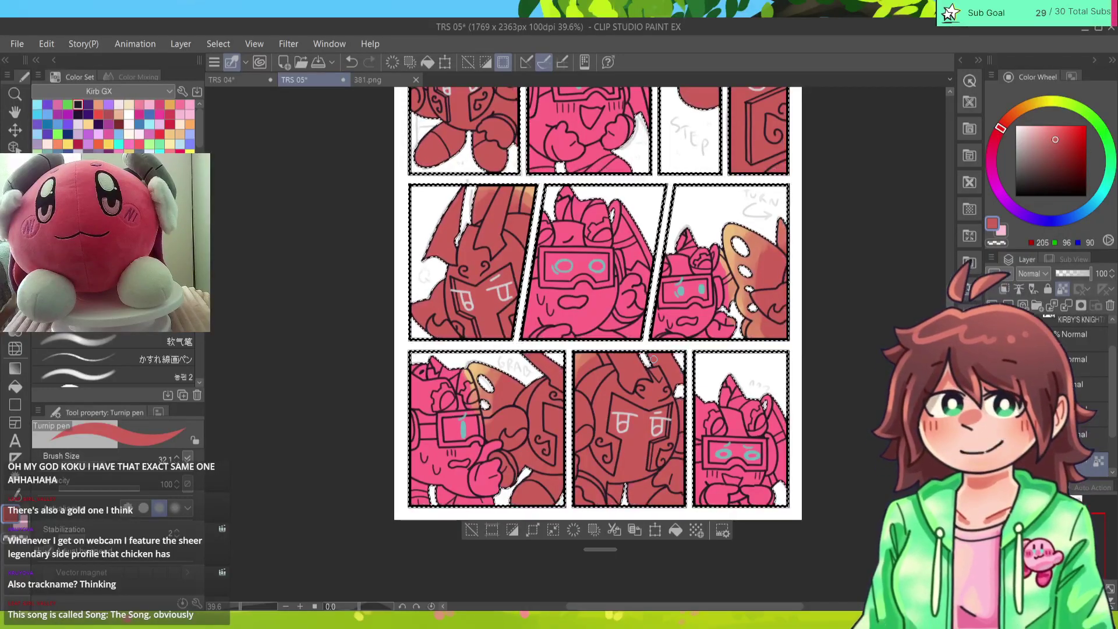
Step: Sample the dark purple (RGB 83, 64, 86) from 381.png and dab it on the armored character in the bottom row's second panel
key(ctrl+Tab)
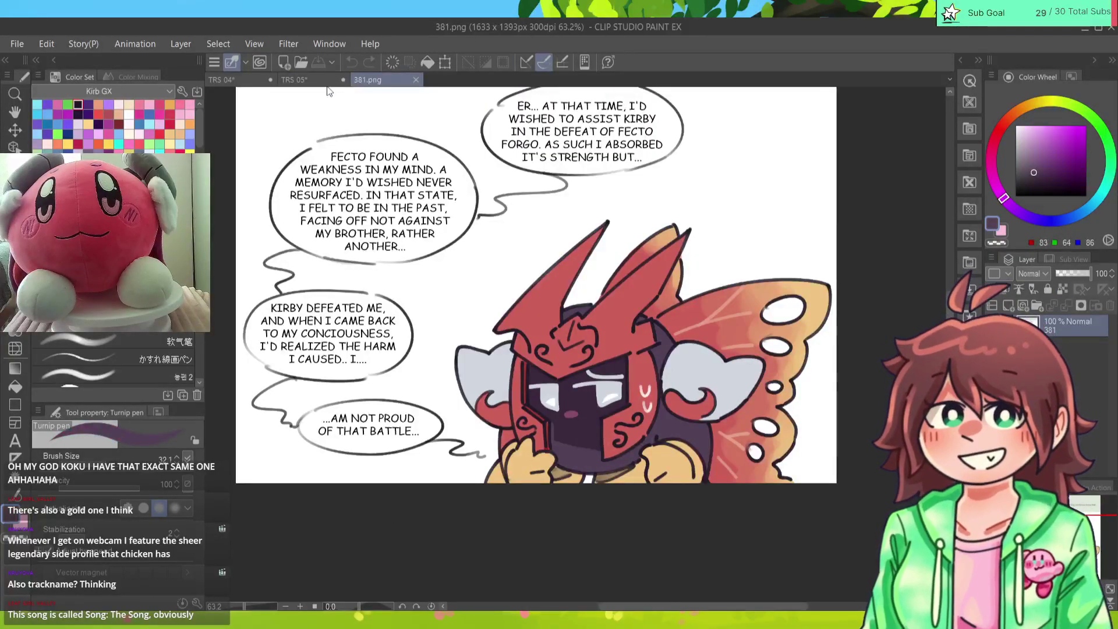
click(326, 81)
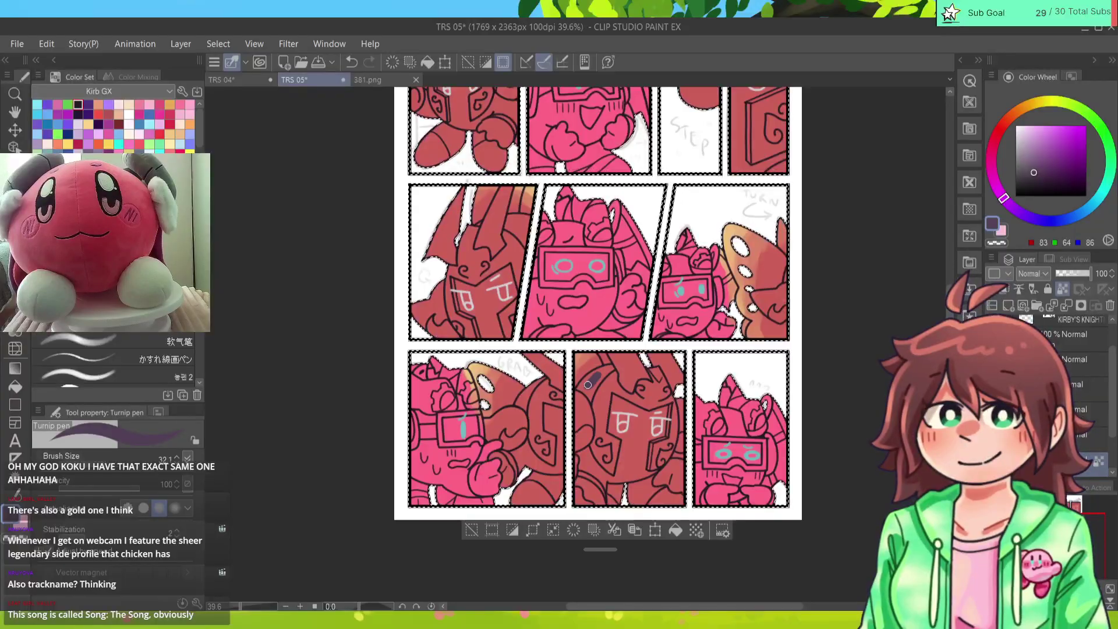
drag(589, 385, 650, 608)
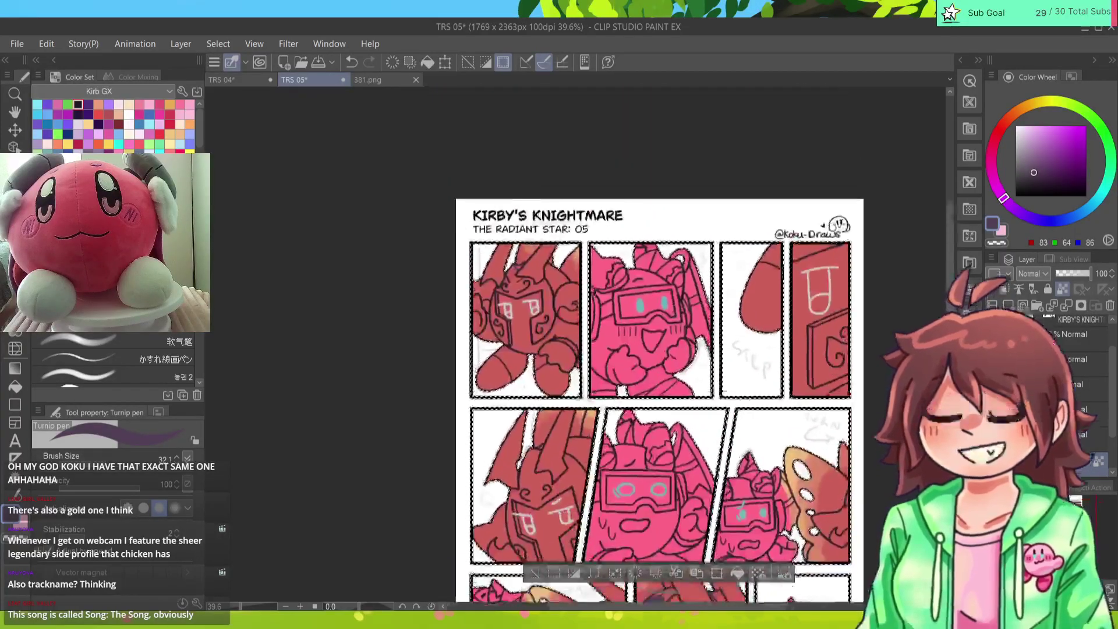
Step: Paint the helmet's face opening dark purple around the eyes in the top row's first panel with the Turnip pen
key(ctrl+plus)
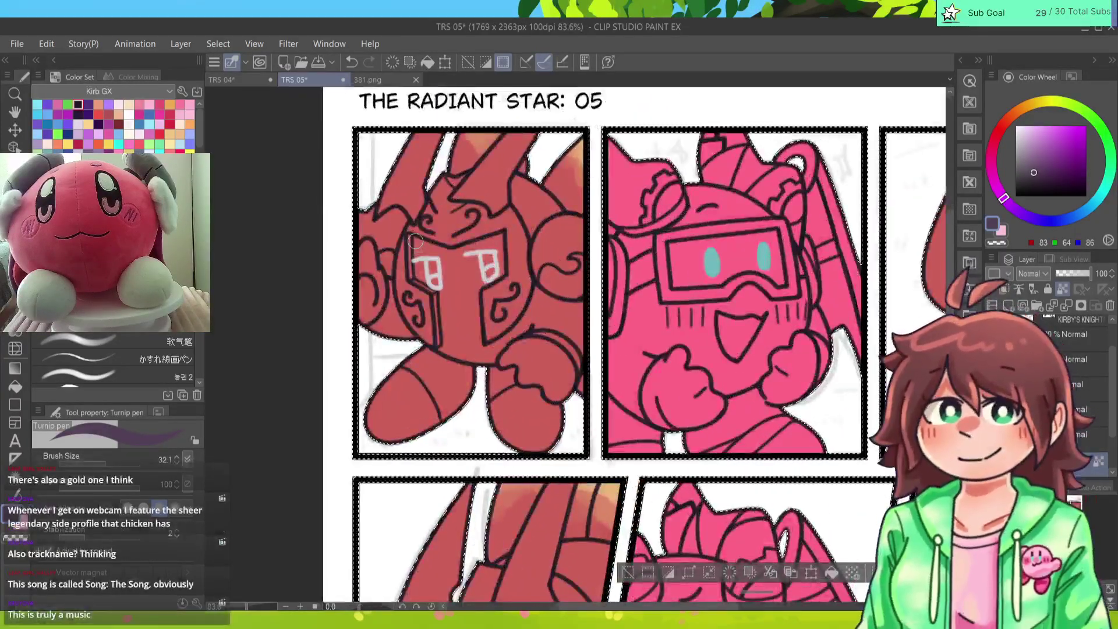
mouse_move(415, 240)
mouse_down()
mouse_move(448, 351)
mouse_move(460, 292)
mouse_move(474, 349)
mouse_move(479, 264)
mouse_up()
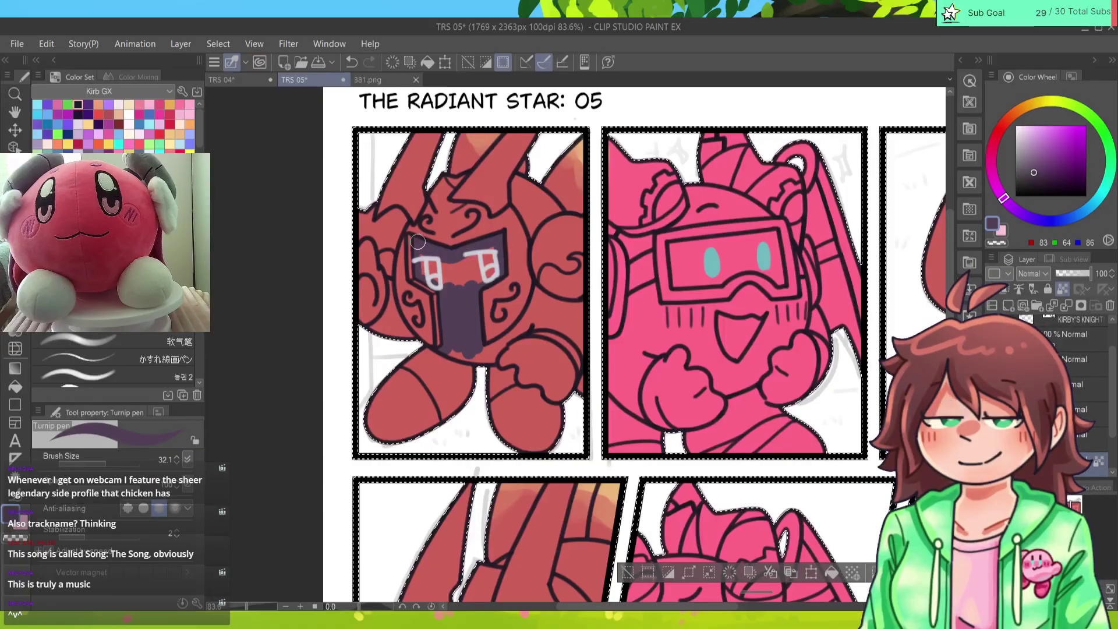
mouse_move(424, 261)
mouse_down()
mouse_move(467, 257)
mouse_move(481, 289)
mouse_up()
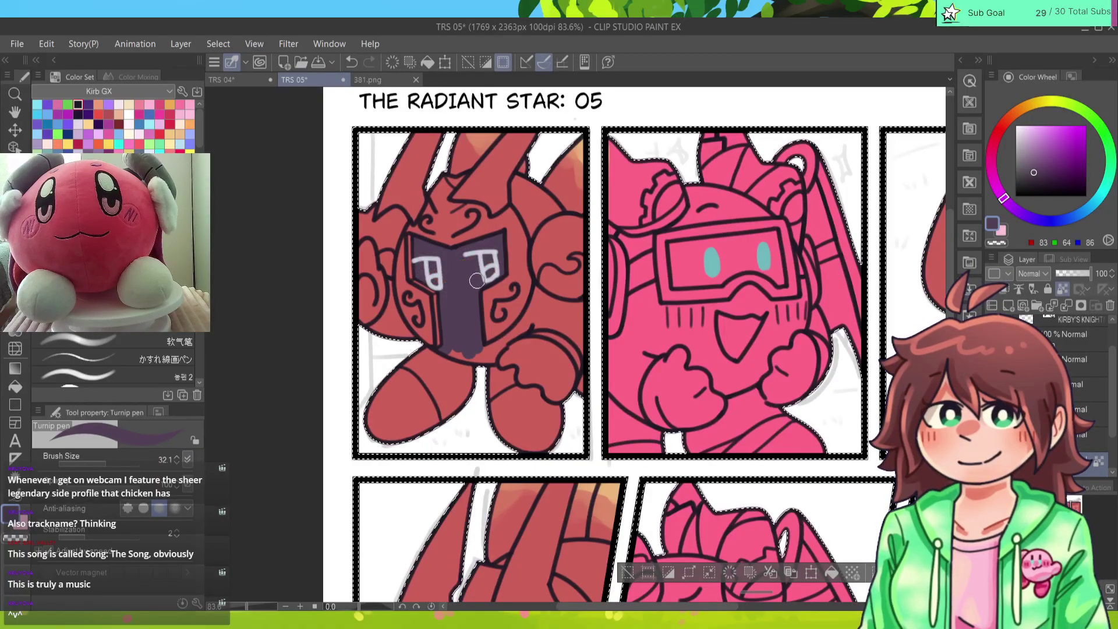
Step: Paint the armored character's round body dark purple below and behind the helmet in the top row's first panel
mouse_move(452, 352)
mouse_down()
mouse_move(496, 356)
mouse_move(481, 352)
mouse_move(544, 325)
mouse_move(497, 345)
mouse_move(529, 320)
mouse_move(537, 290)
mouse_move(579, 309)
mouse_move(534, 322)
mouse_move(586, 333)
mouse_up()
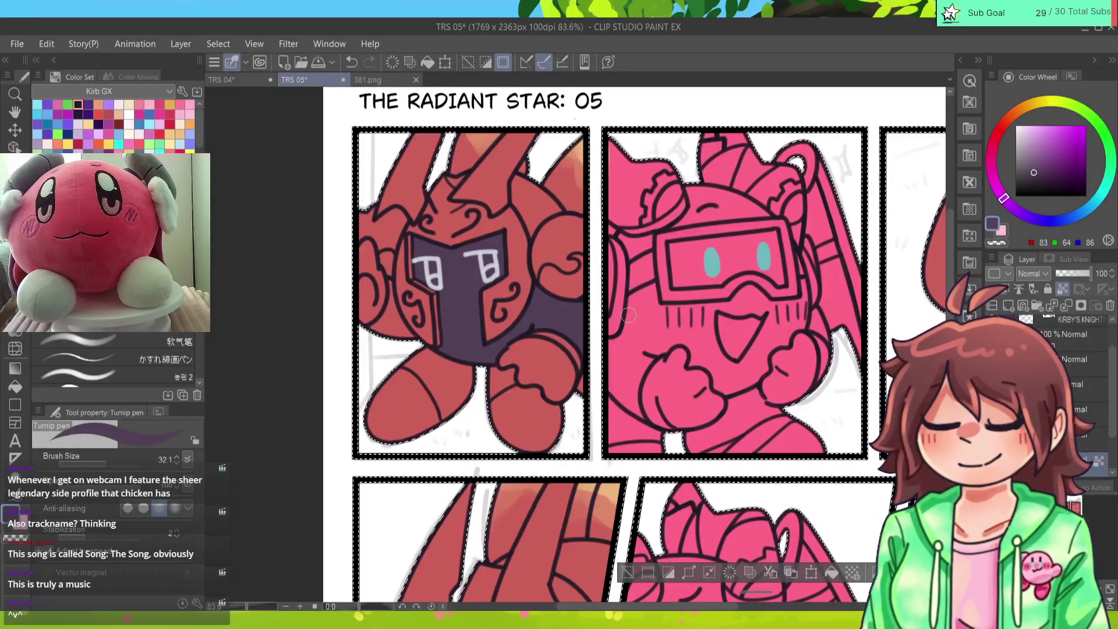
drag(581, 367, 516, 401)
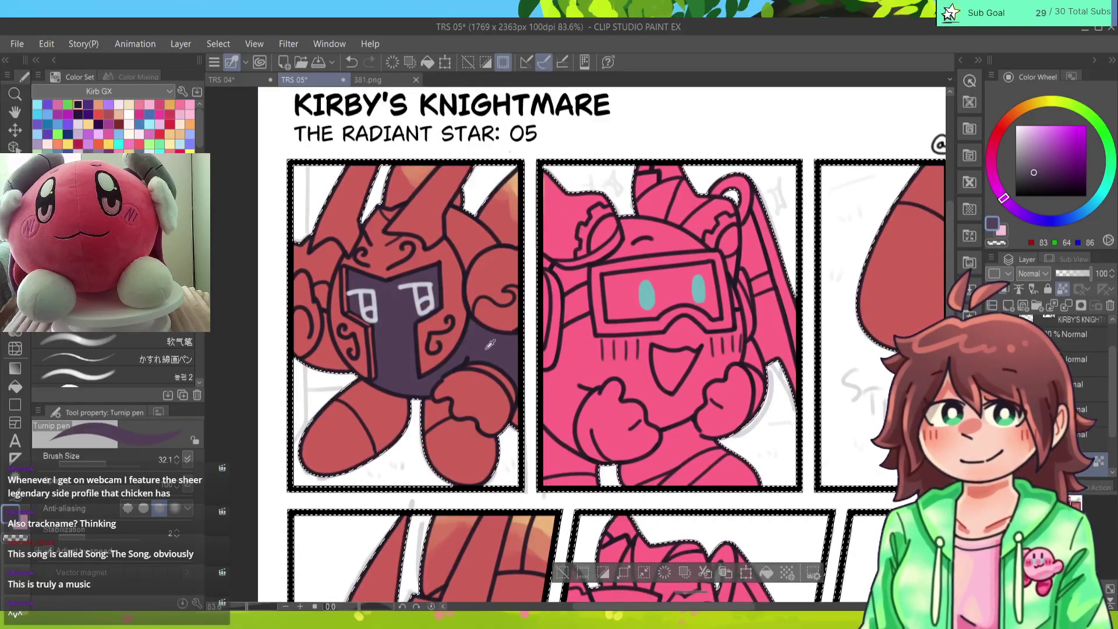
mouse_move(461, 266)
mouse_down()
mouse_move(494, 245)
mouse_move(452, 213)
mouse_move(466, 259)
mouse_move(454, 233)
mouse_up()
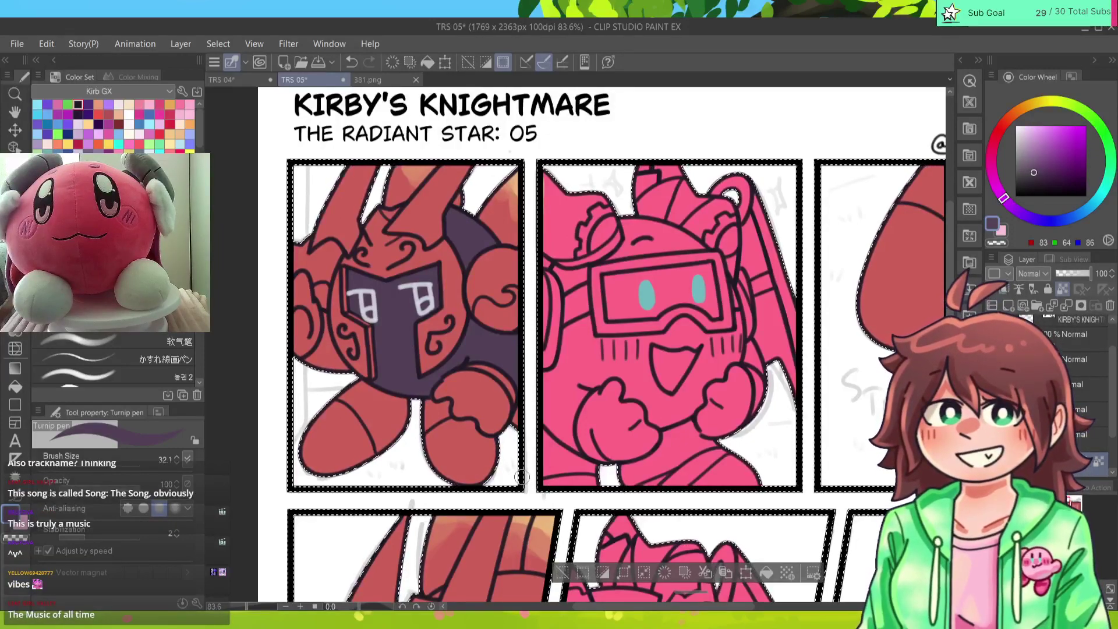
scroll(603, 344, up, 1)
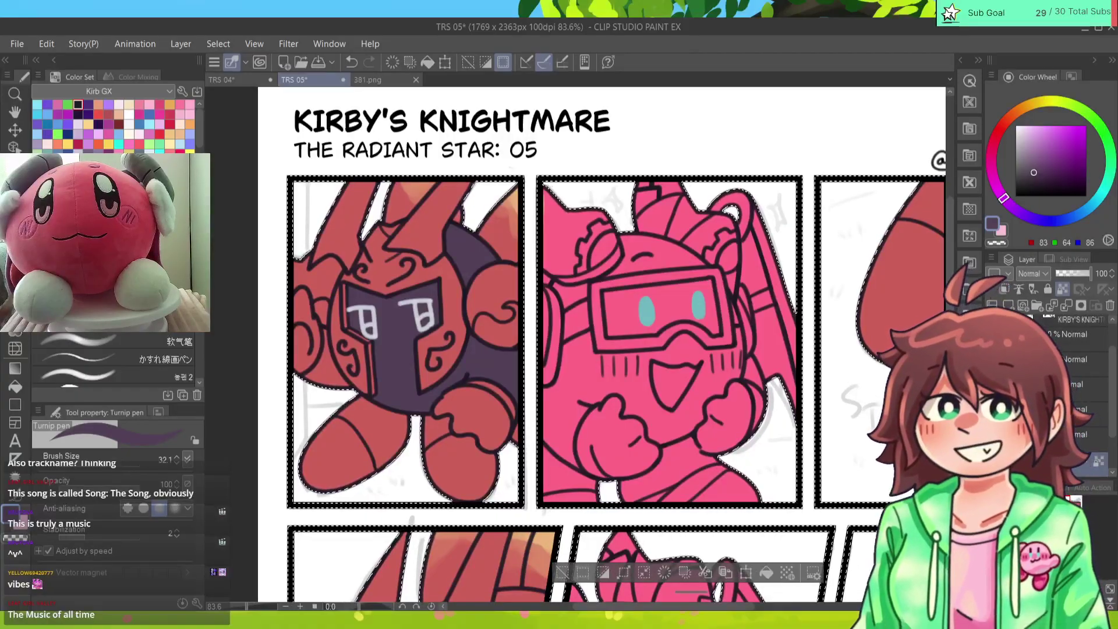
scroll(602, 344, down, 5)
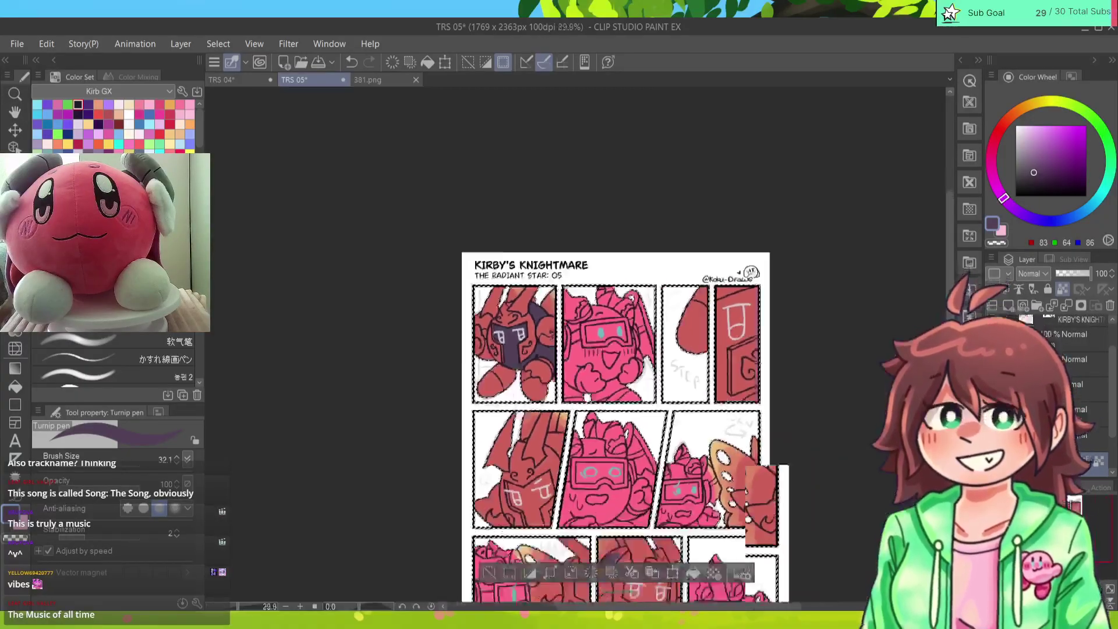
Step: Sample the pink (RGB 255, 102, 134) beside the wing in the middle row's third panel, then resample dark purple (RGB 83, 64, 86)
scroll(778, 328, up, 3)
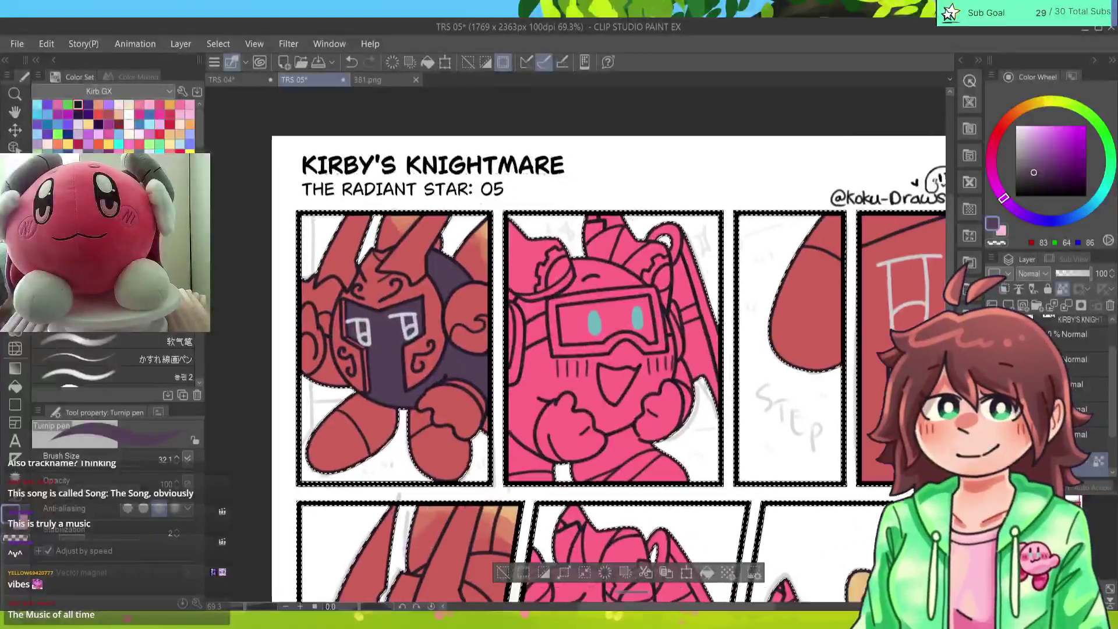
scroll(580, 350, left, 1)
scroll(573, 346, down, 2)
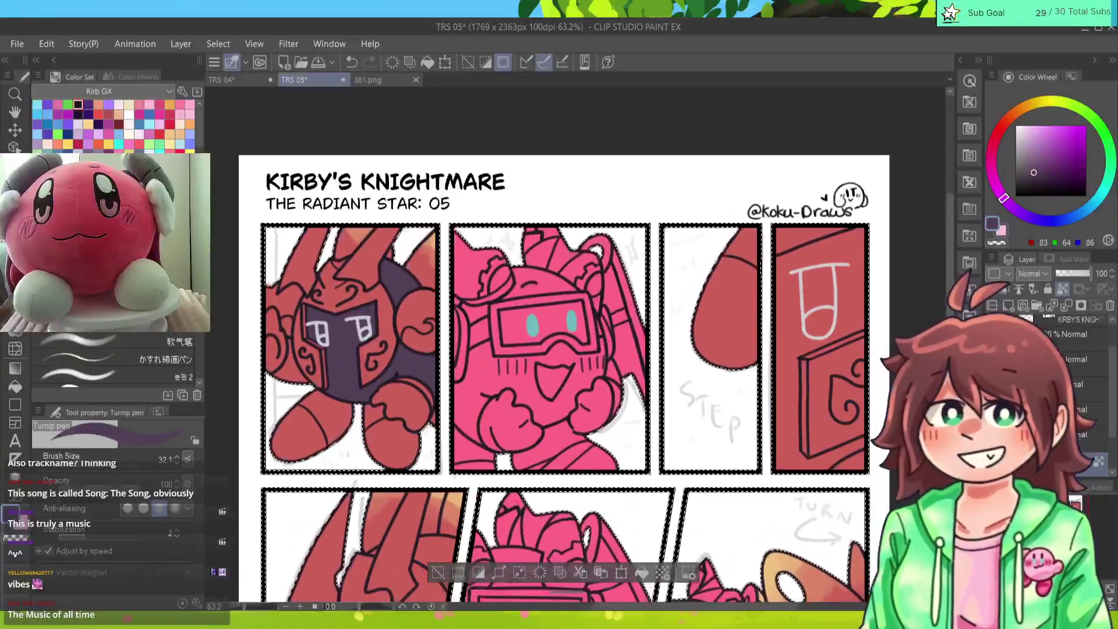
scroll(563, 378, down, 1)
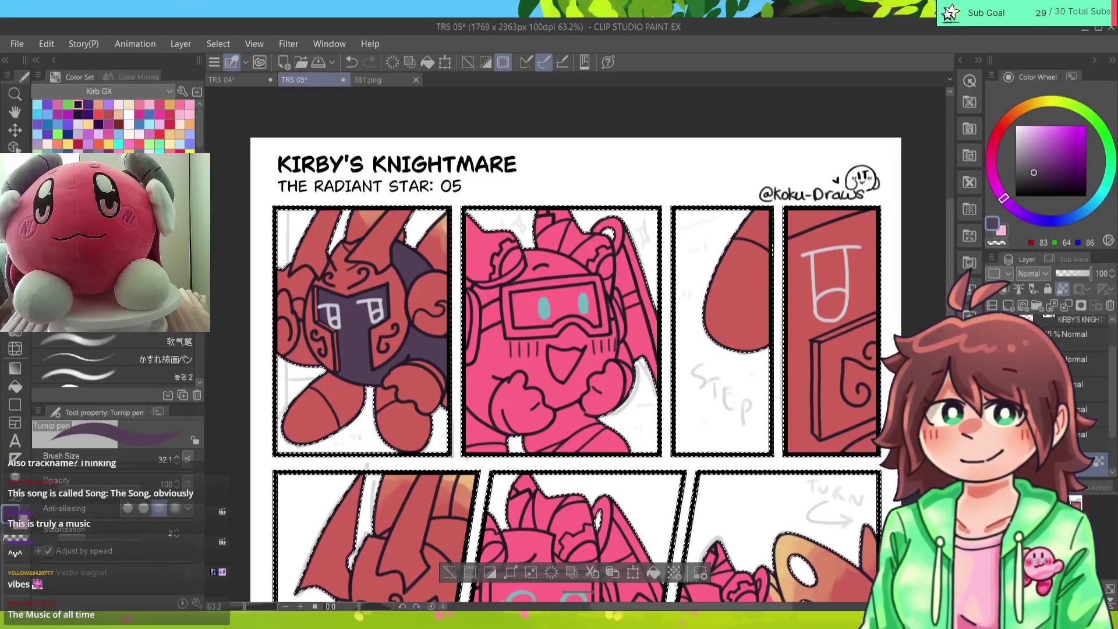
scroll(564, 378, down, 1)
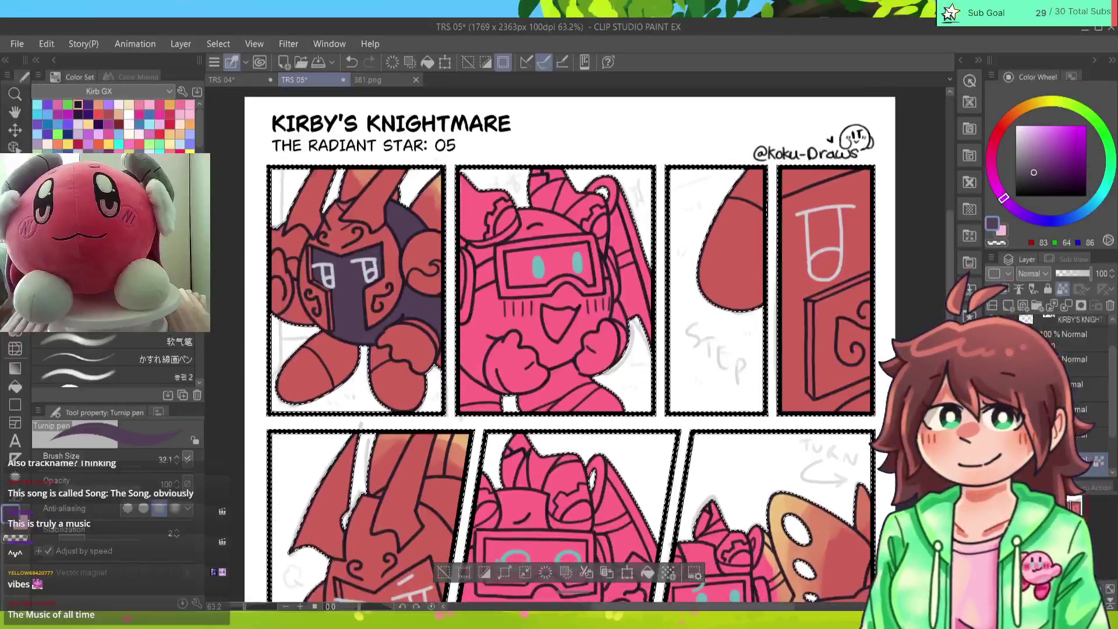
scroll(564, 378, up, 1)
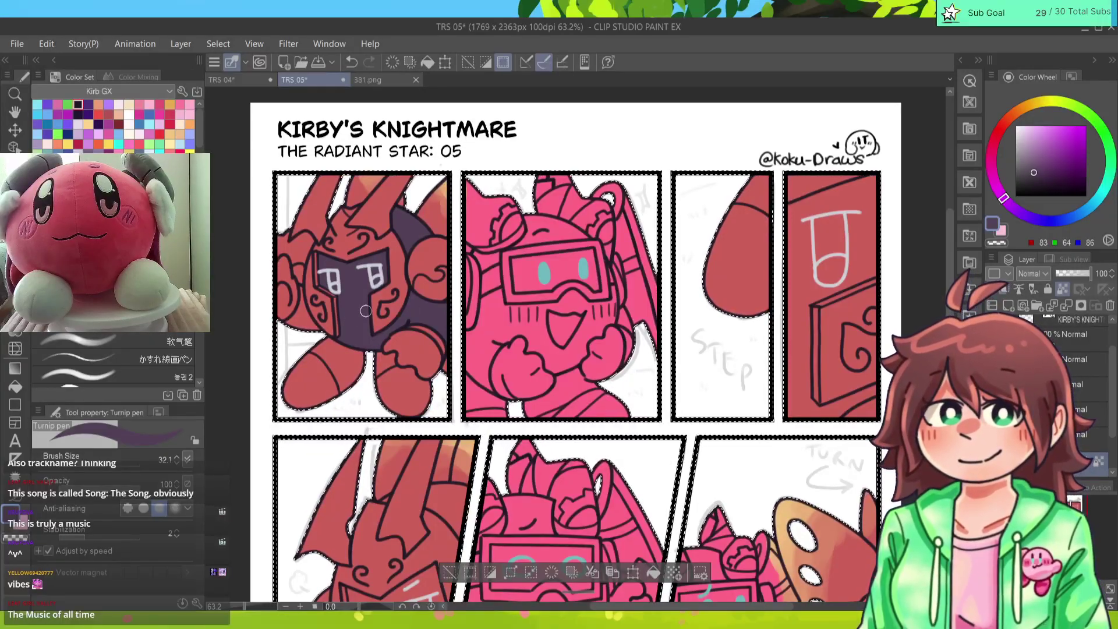
scroll(366, 311, down, 5)
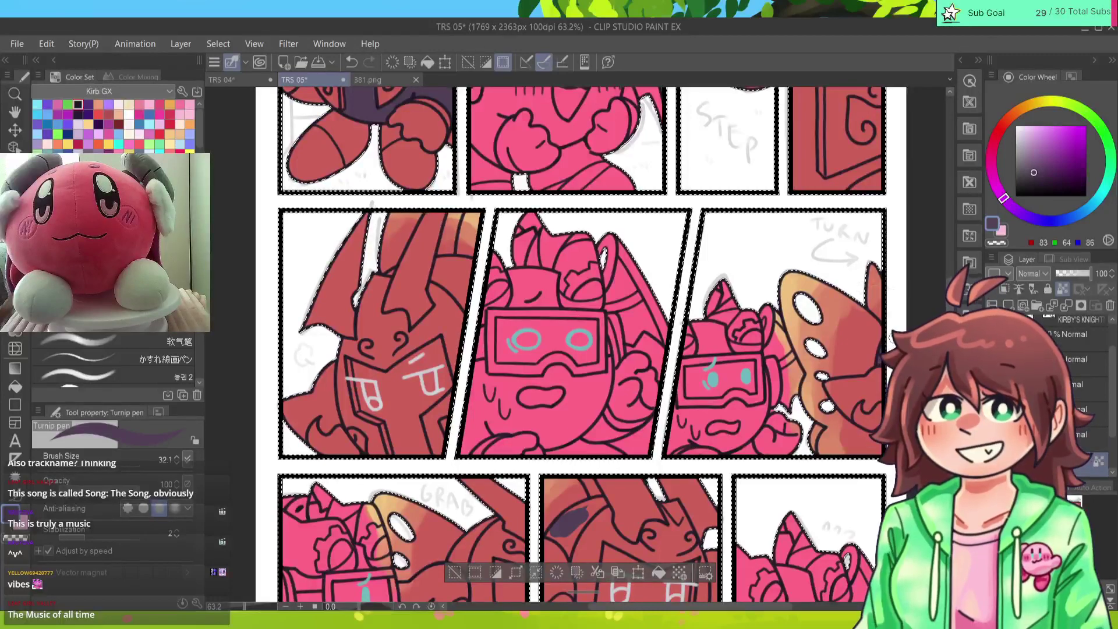
alt+click(777, 320)
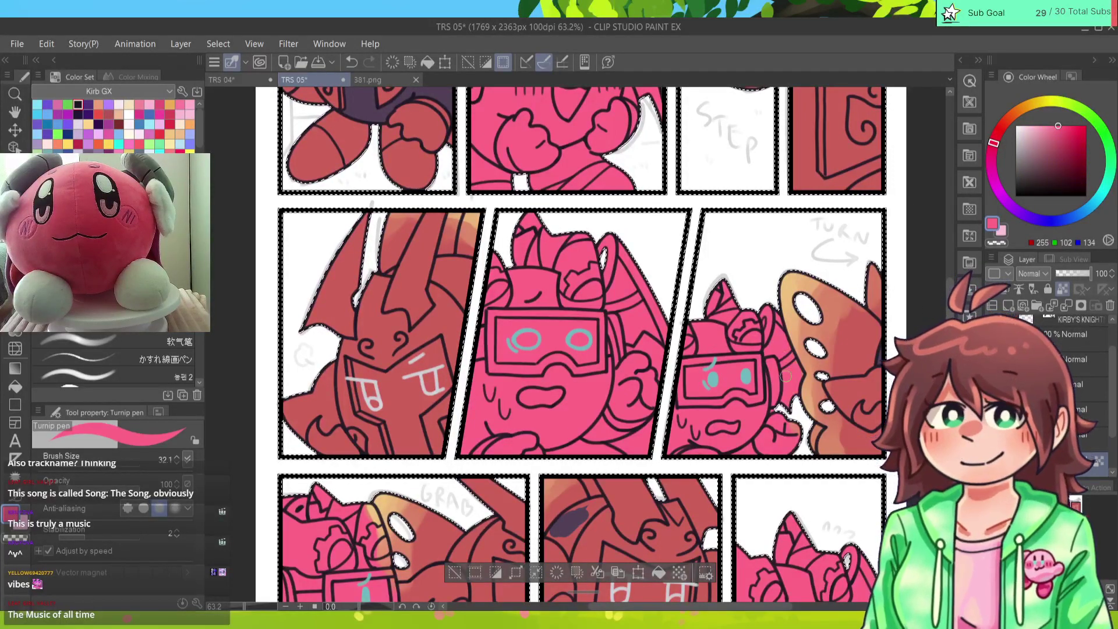
alt+click(369, 102)
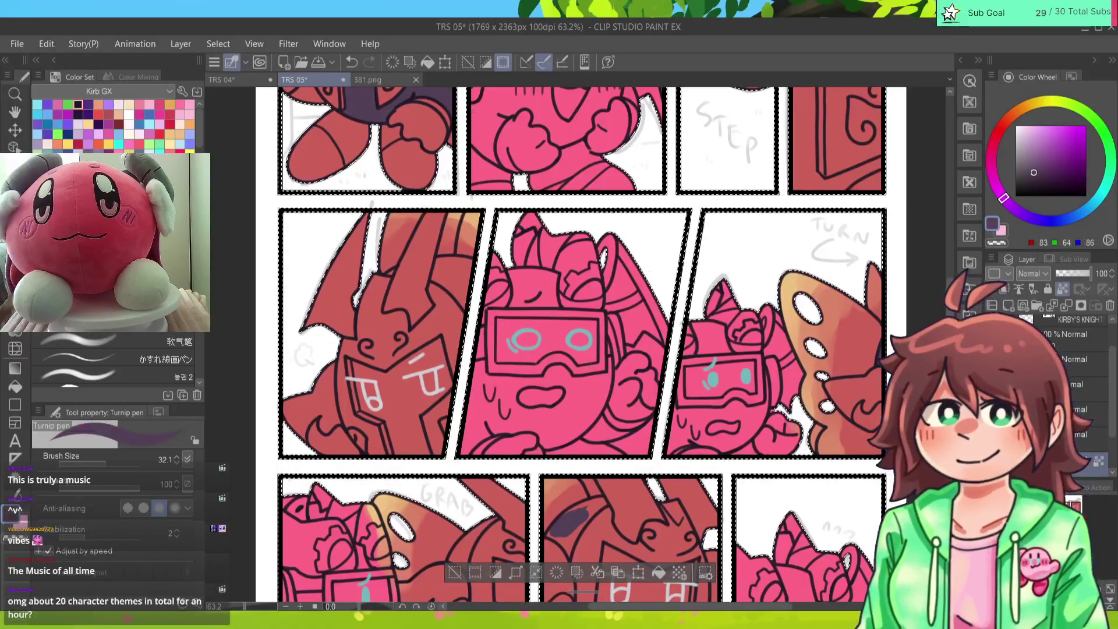
Step: Paint the armored character's body dark purple behind the helmet's upper edge in the bottom row's second panel
drag(369, 102, 392, 234)
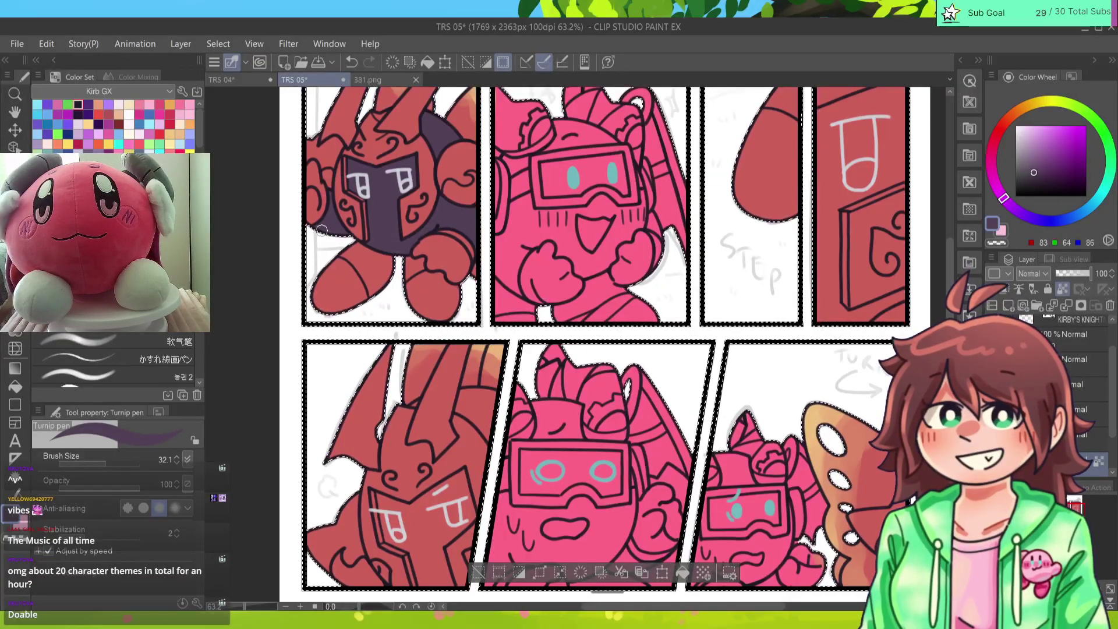
scroll(323, 216, down, 10)
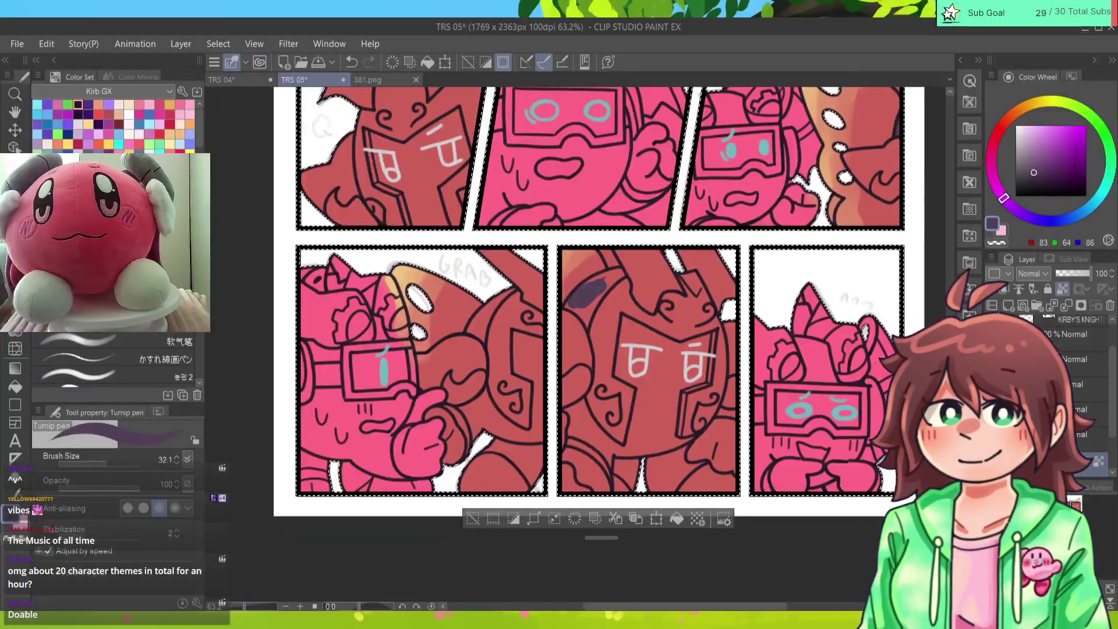
drag(582, 291, 471, 244)
scroll(577, 291, up, 3)
scroll(576, 291, down, 1)
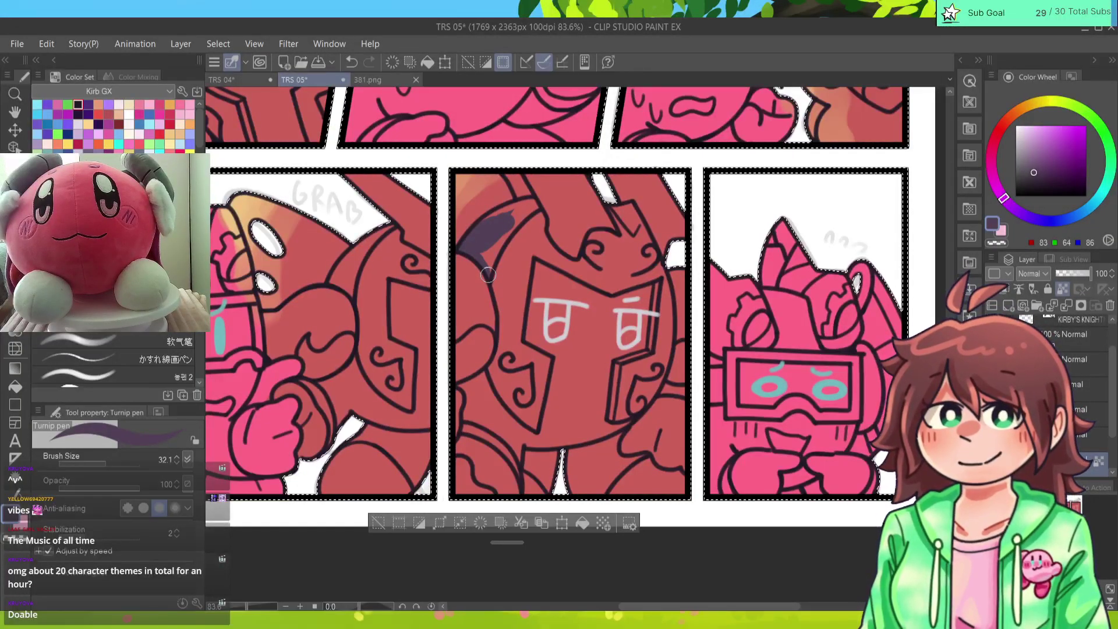
mouse_move(511, 231)
mouse_down()
mouse_move(536, 204)
mouse_move(485, 224)
mouse_move(515, 414)
mouse_move(515, 164)
mouse_up()
drag(651, 330, 633, 400)
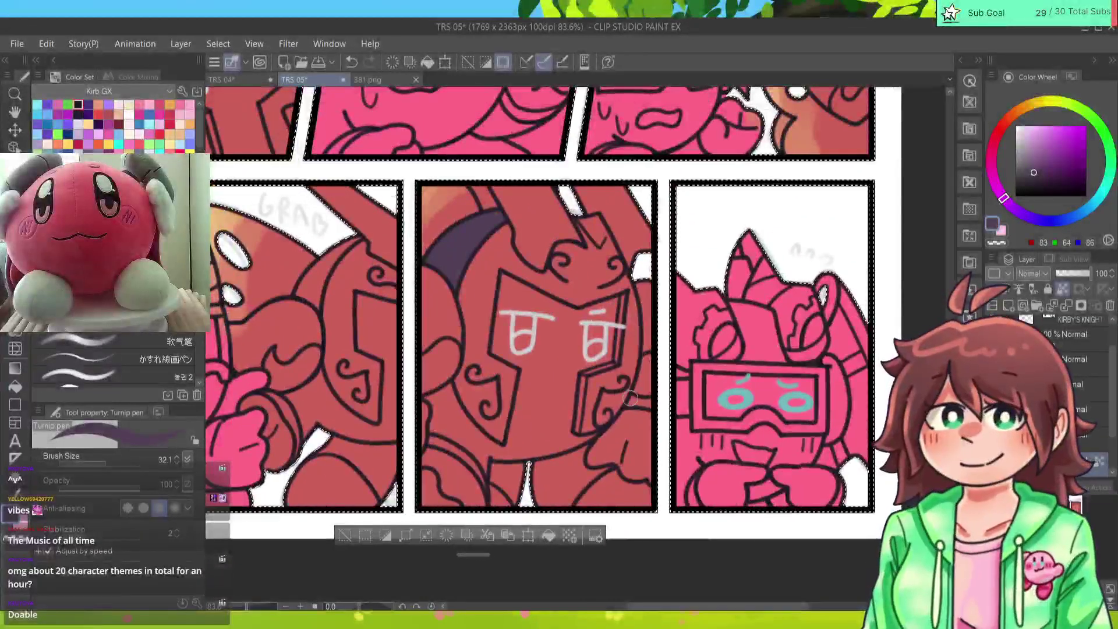
Step: Paint the helmet's face opening around the eyes and the body below the helmet dark purple in the bottom row's second panel
mouse_move(490, 470)
mouse_down()
mouse_move(438, 419)
mouse_move(435, 428)
mouse_move(426, 398)
mouse_move(449, 392)
mouse_move(438, 427)
mouse_move(451, 434)
mouse_move(457, 413)
mouse_move(498, 452)
mouse_move(487, 468)
mouse_move(590, 437)
mouse_move(516, 445)
mouse_move(529, 361)
mouse_move(498, 347)
mouse_move(503, 275)
mouse_move(500, 299)
mouse_move(505, 281)
mouse_move(586, 327)
mouse_move(566, 313)
mouse_move(618, 298)
mouse_move(594, 313)
mouse_move(613, 305)
mouse_move(607, 356)
mouse_move(574, 367)
mouse_move(610, 328)
mouse_move(547, 336)
mouse_move(553, 320)
mouse_move(528, 303)
mouse_move(503, 313)
mouse_move(568, 319)
mouse_move(553, 322)
mouse_move(557, 277)
mouse_up()
mouse_move(525, 408)
mouse_down()
mouse_move(574, 408)
mouse_move(568, 396)
mouse_move(565, 435)
mouse_up()
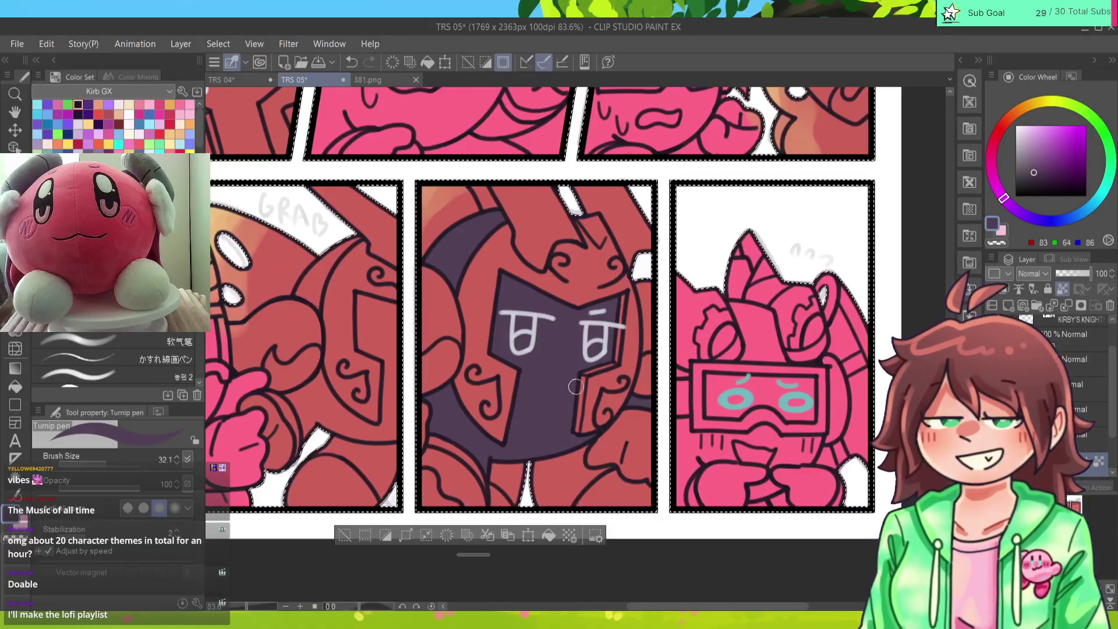
drag(576, 387, 543, 379)
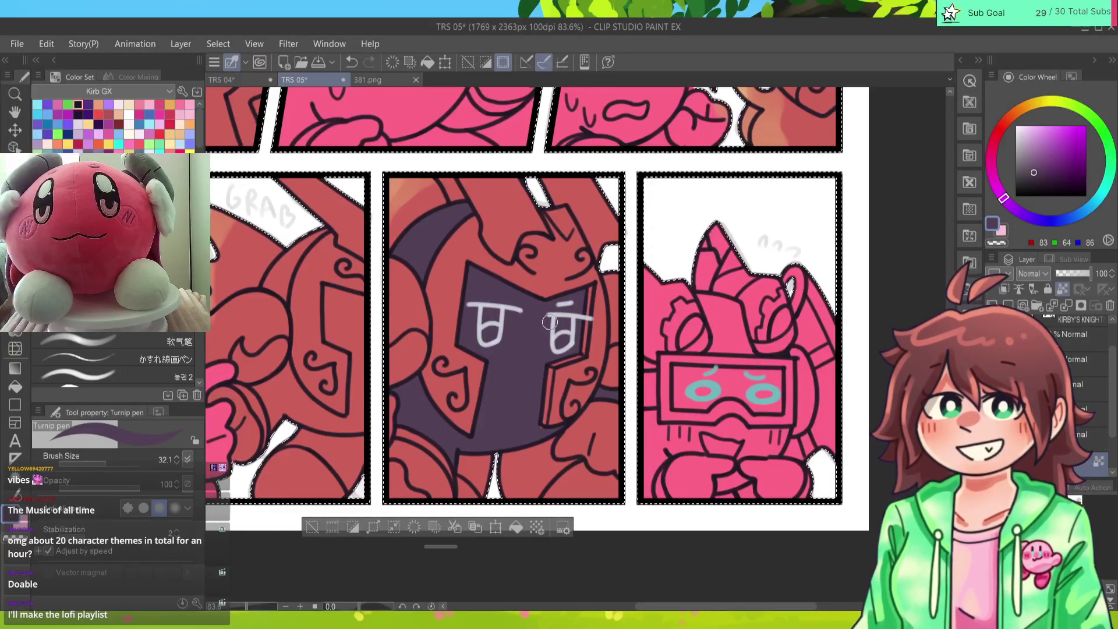
Step: Paint the helmet's face opening dark purple around the eye and beside the cheek plate in the top row's fourth panel
drag(516, 356, 612, 622)
scroll(576, 344, down, 3)
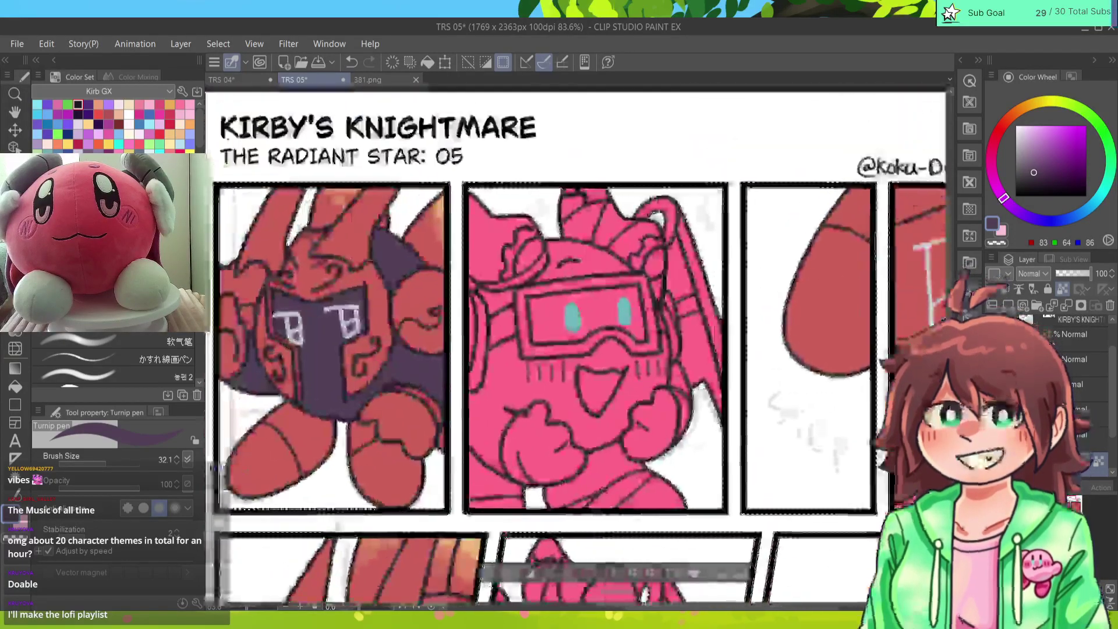
scroll(574, 374, up, 3)
scroll(574, 375, up, 2)
scroll(512, 343, down, 3)
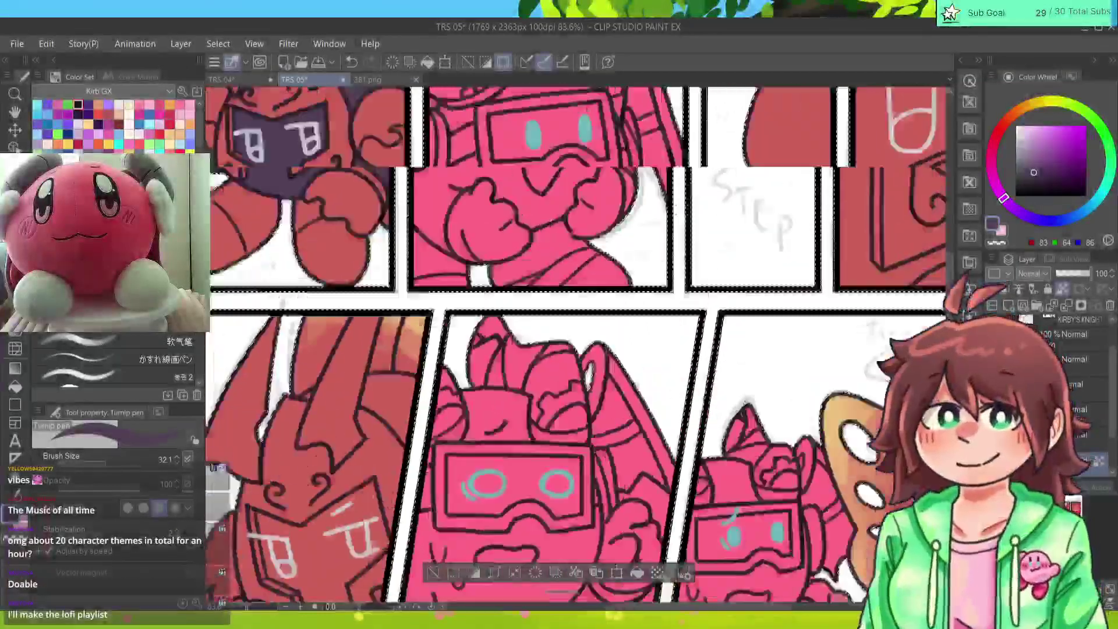
scroll(512, 292, up, 3)
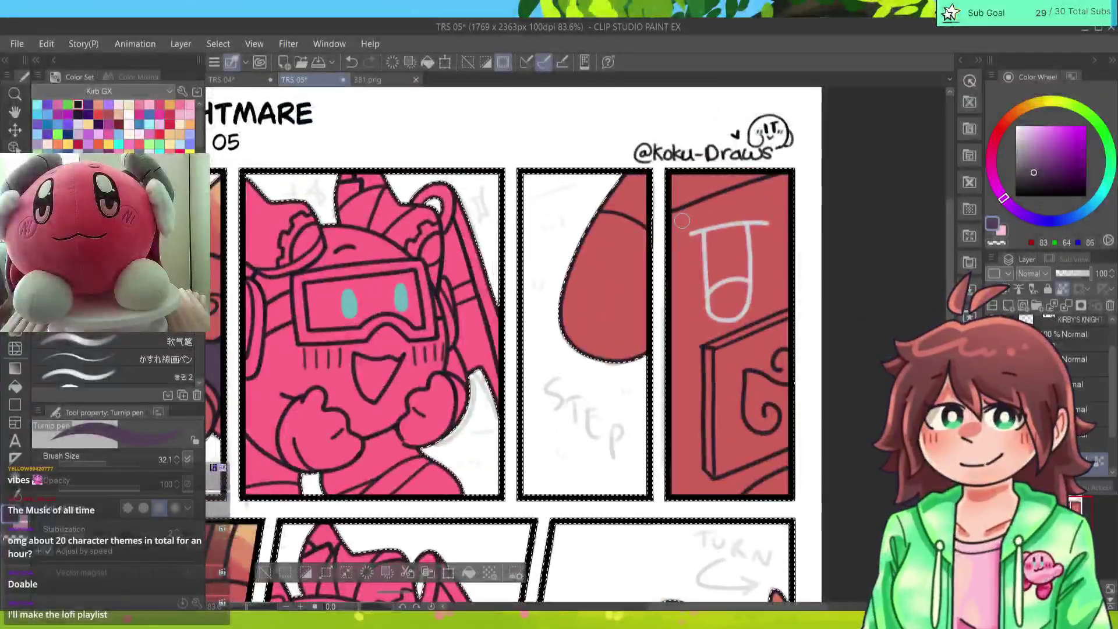
drag(792, 180, 779, 202)
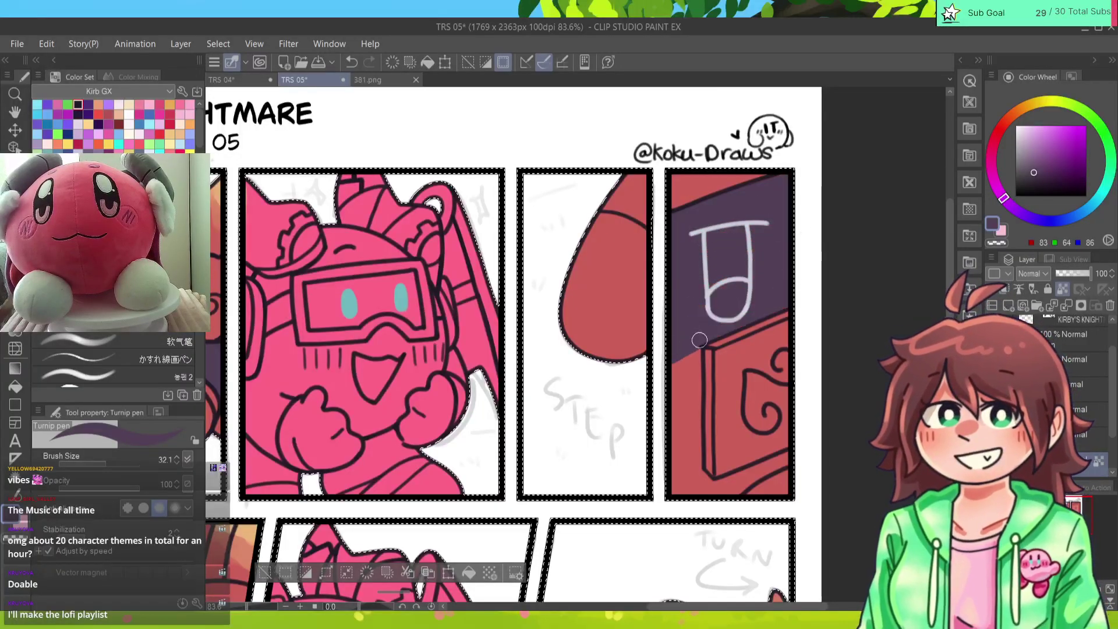
drag(696, 494, 677, 484)
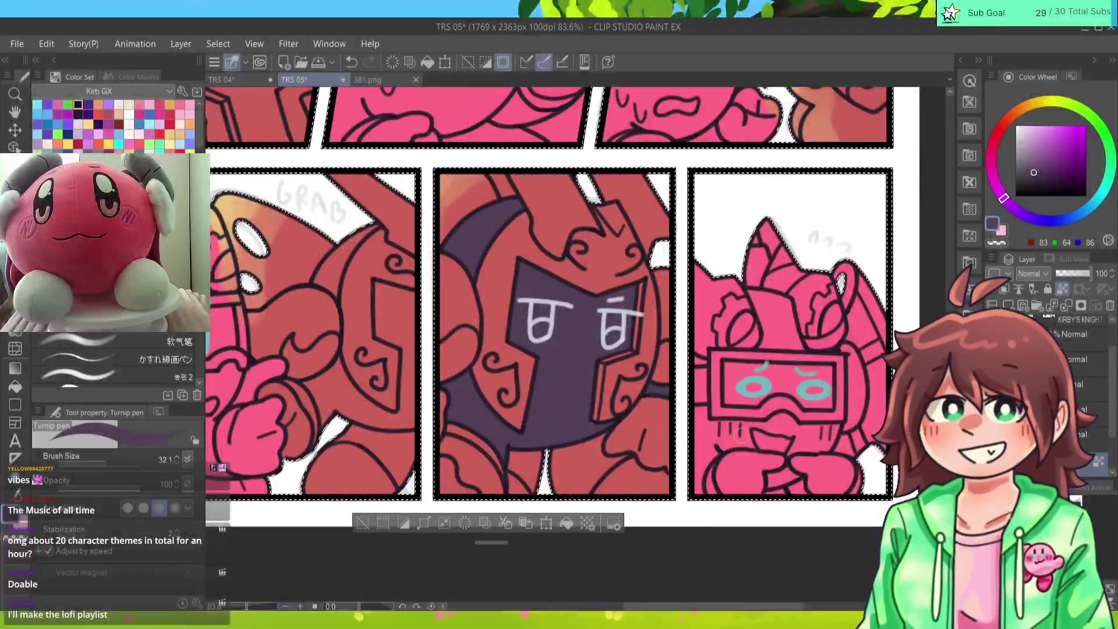
drag(741, 436, 701, 470)
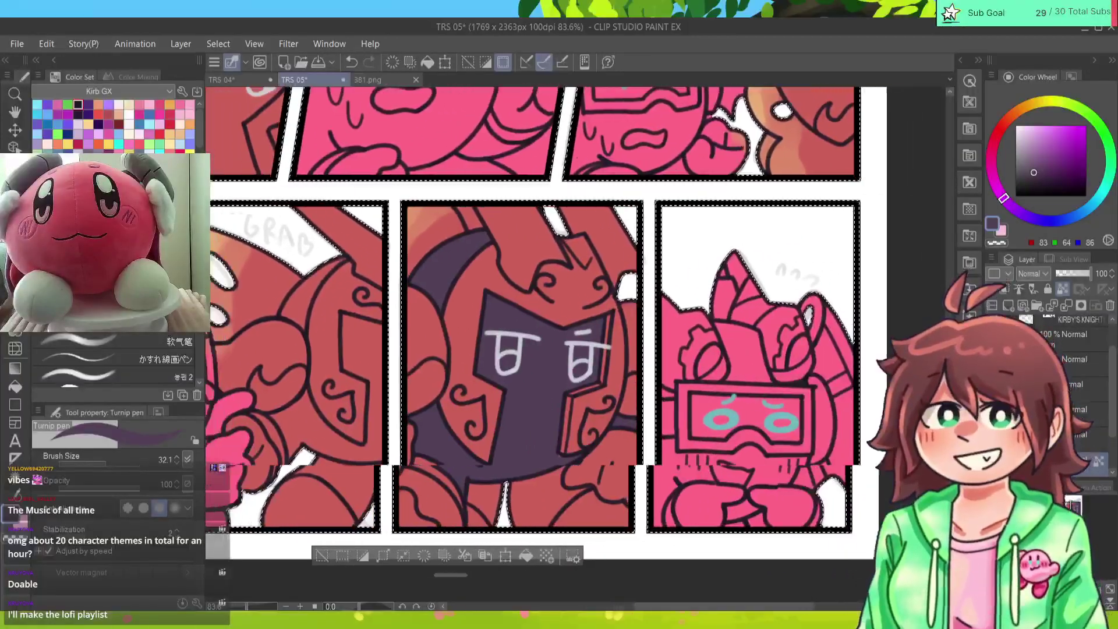
drag(563, 455, 604, 422)
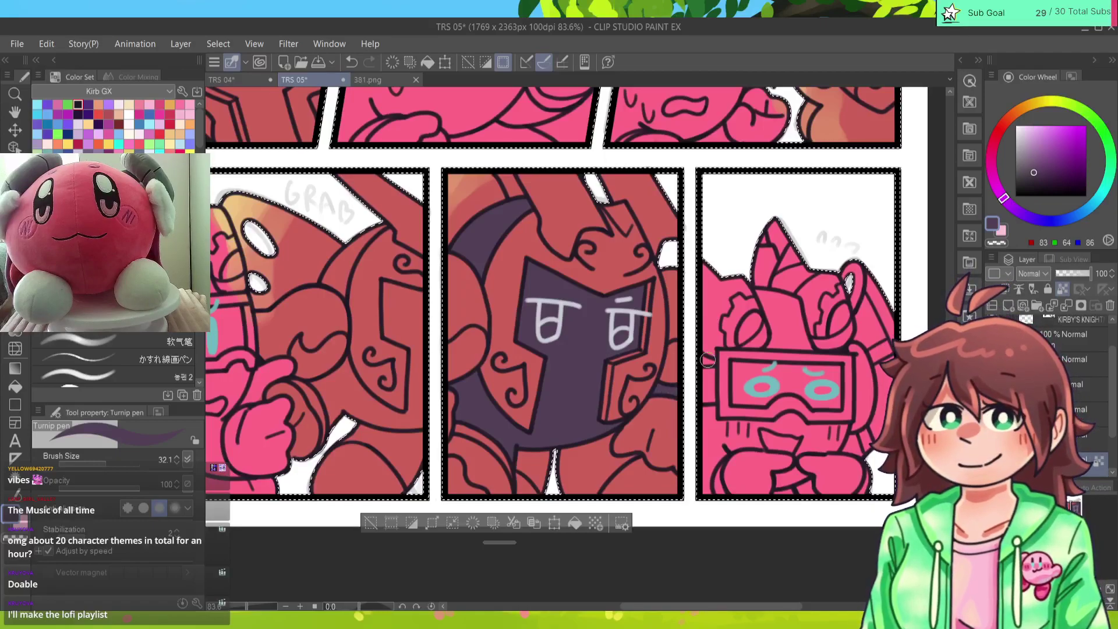
Step: Paint the armoured knight's visor interior and round body dark purple (RGB 83, 64, 86) in the first bottom-row panel
key(ctrl+minus)
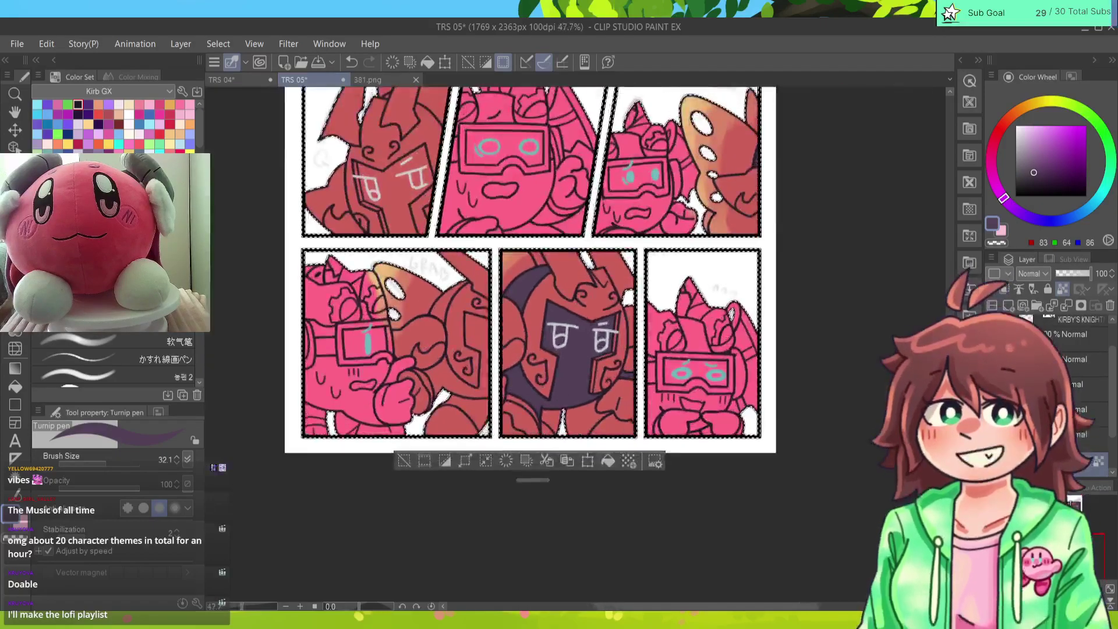
key(ctrl+plus)
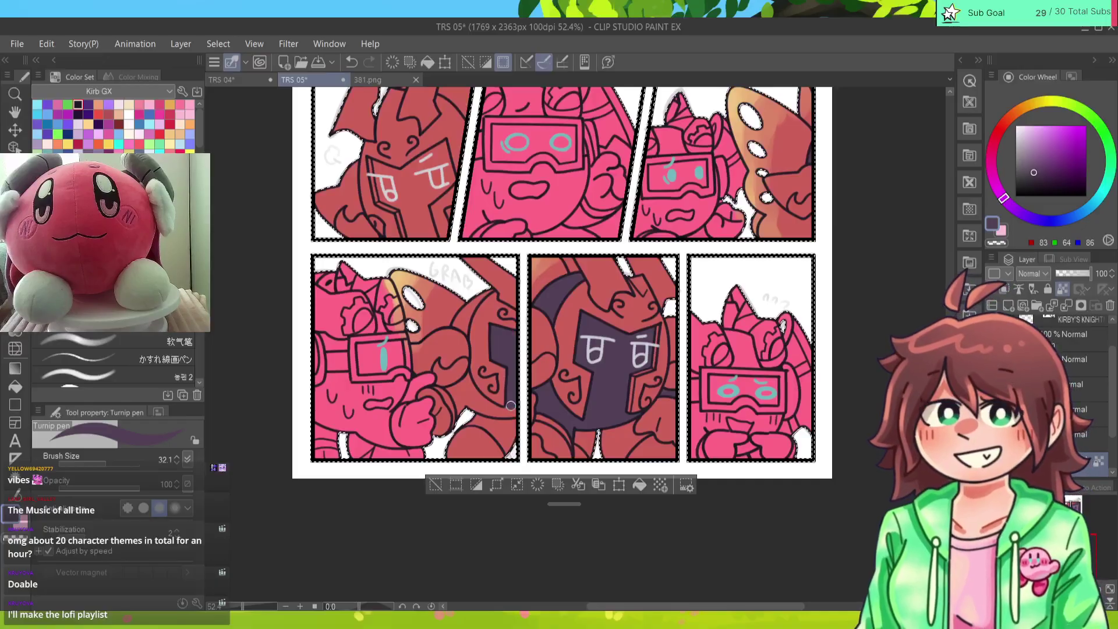
mouse_move(468, 401)
mouse_down()
mouse_move(510, 406)
mouse_move(484, 401)
mouse_up()
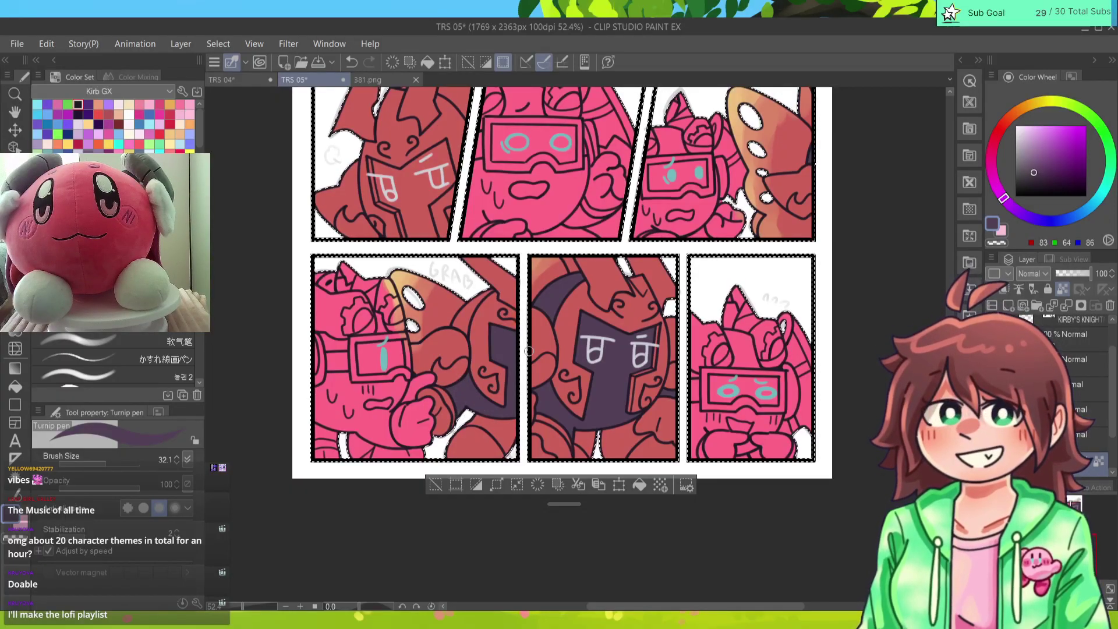
drag(475, 399, 567, 431)
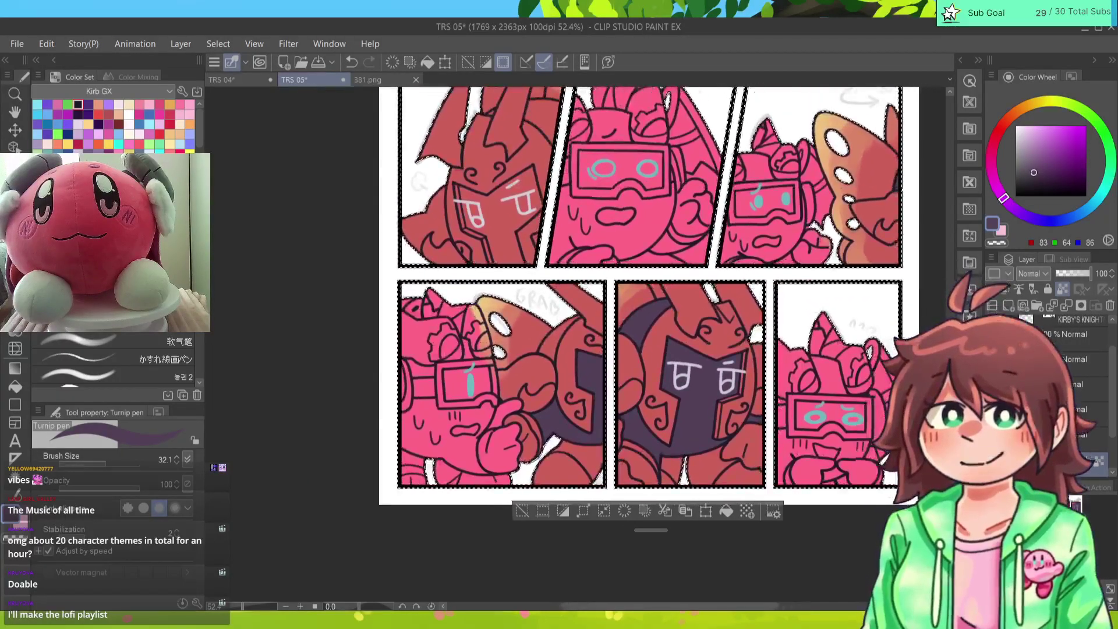
scroll(572, 355, up, 5)
mouse_move(525, 380)
mouse_down()
mouse_move(534, 330)
mouse_move(581, 285)
mouse_move(542, 309)
mouse_move(505, 358)
mouse_move(518, 361)
mouse_move(539, 317)
mouse_up()
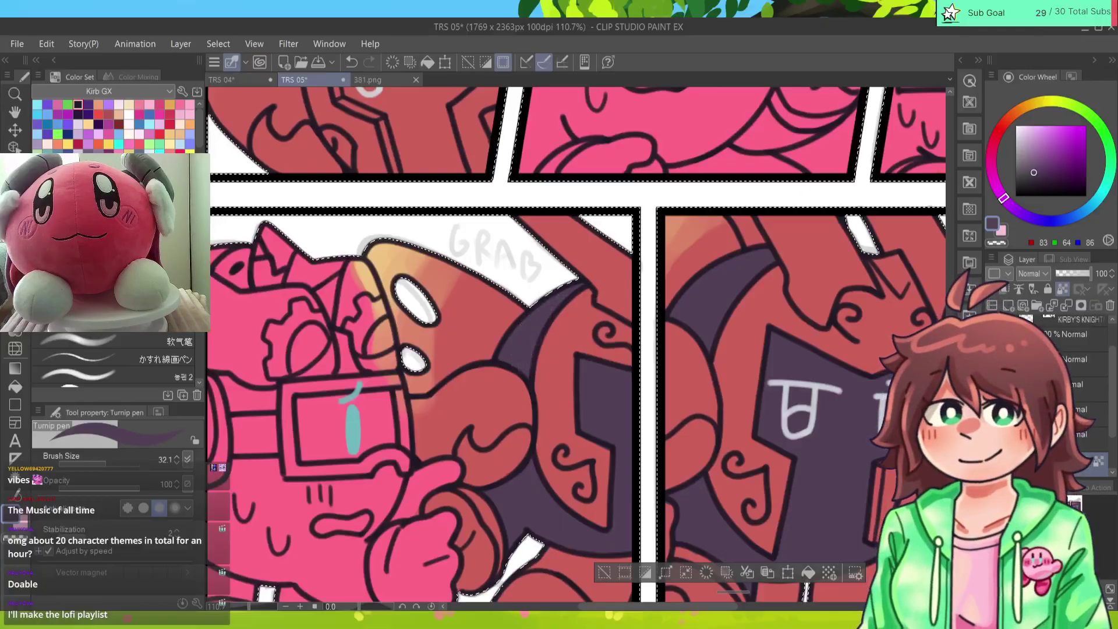
Step: Sample the light orange from the wing and paint the knight's grabbed hand with it in the first bottom-row panel, checking the 381.png reference
scroll(603, 288, down, 4)
scroll(603, 288, up, 3)
scroll(617, 332, down, 2)
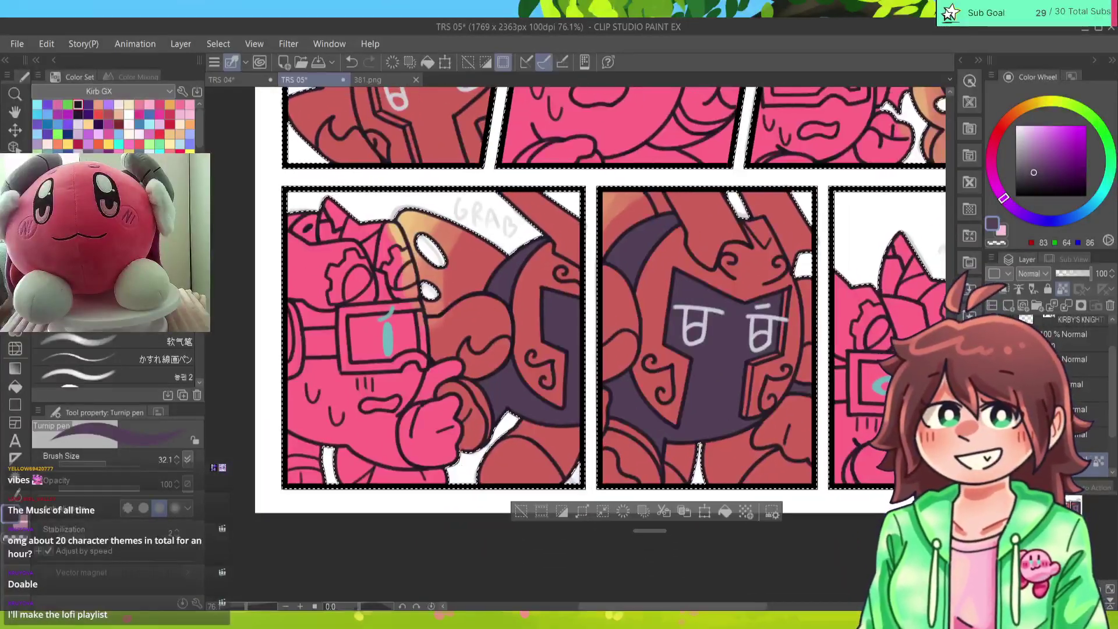
scroll(600, 309, right, 2)
scroll(589, 314, down, 1)
scroll(588, 315, left, 1)
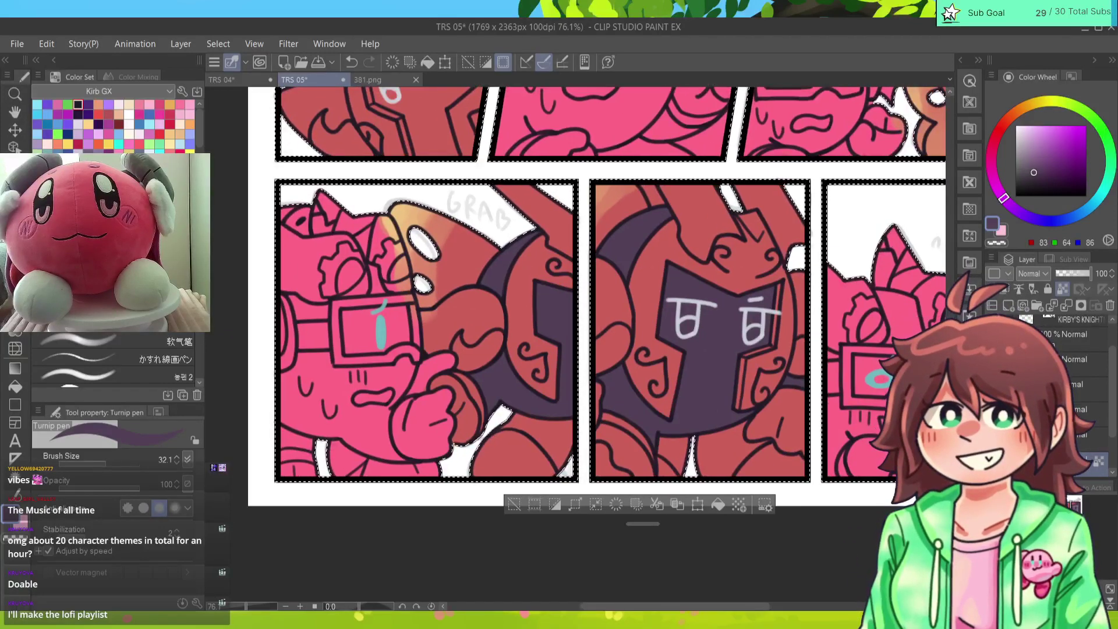
alt+click(443, 264)
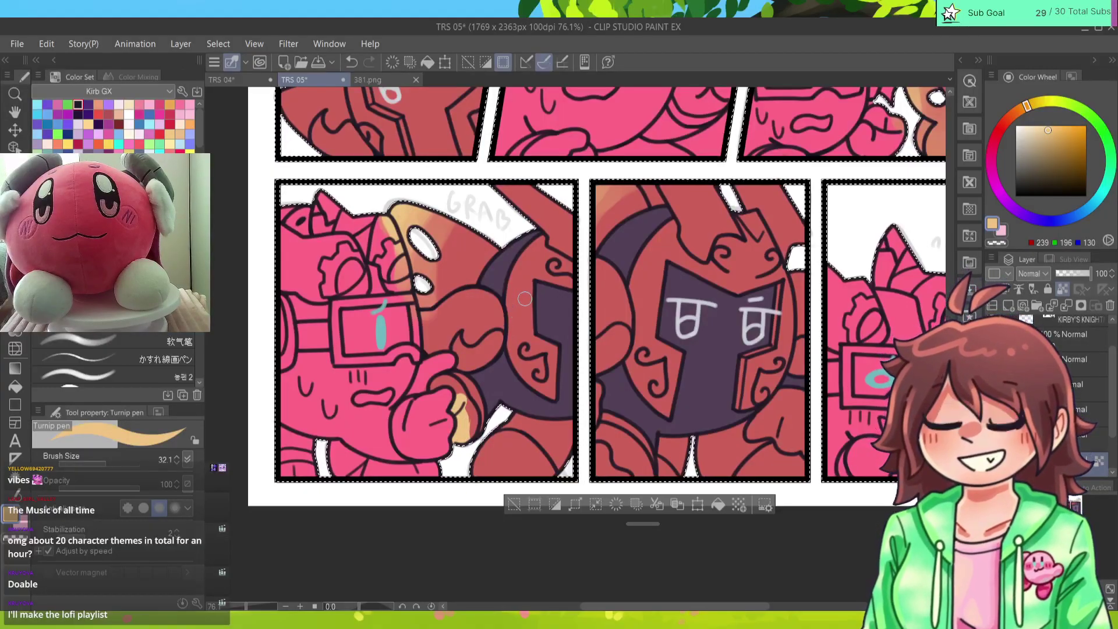
click(378, 79)
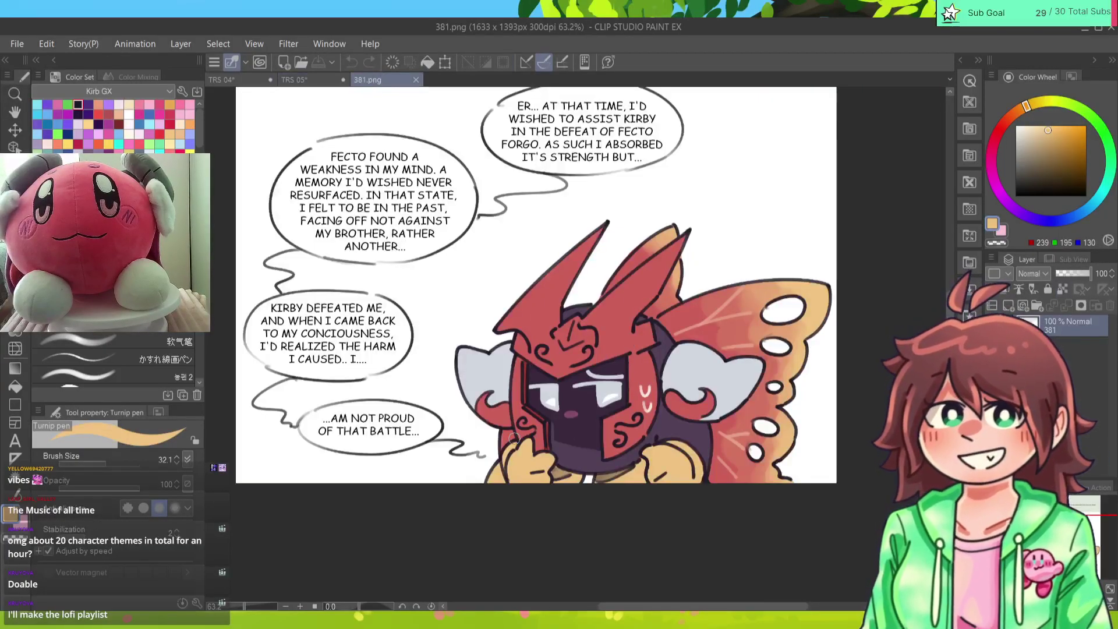
click(302, 79)
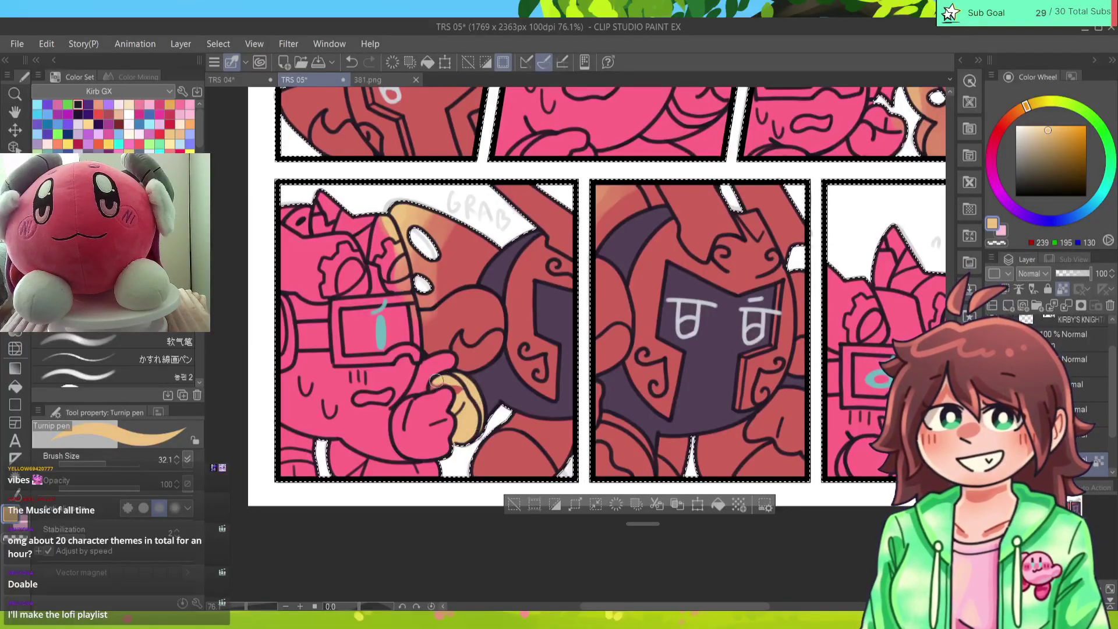
alt+click(445, 395)
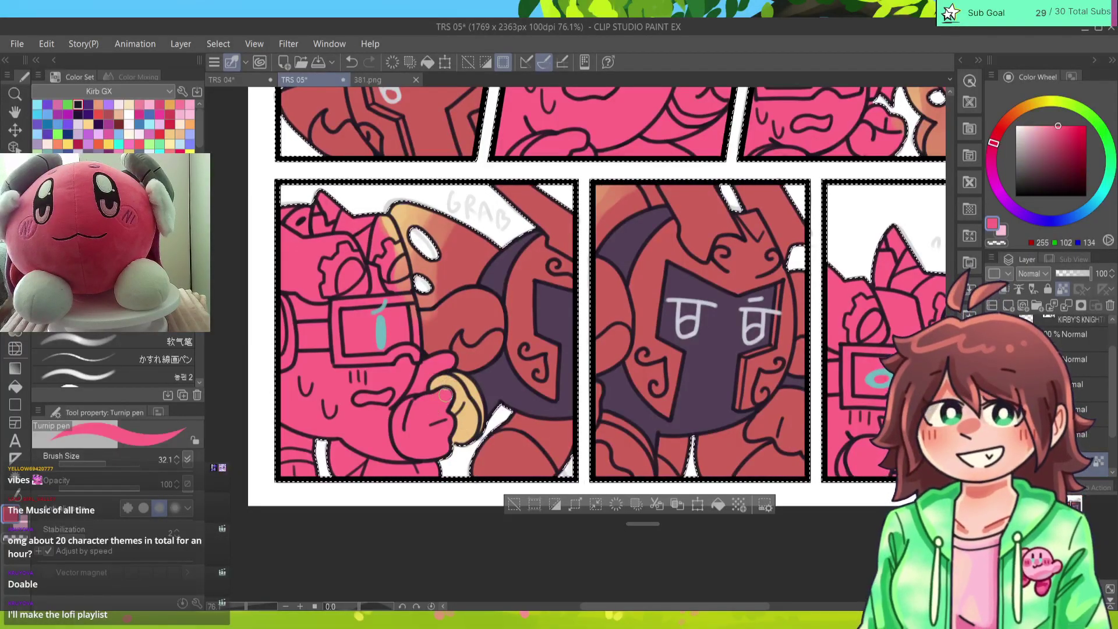
alt+click(475, 387)
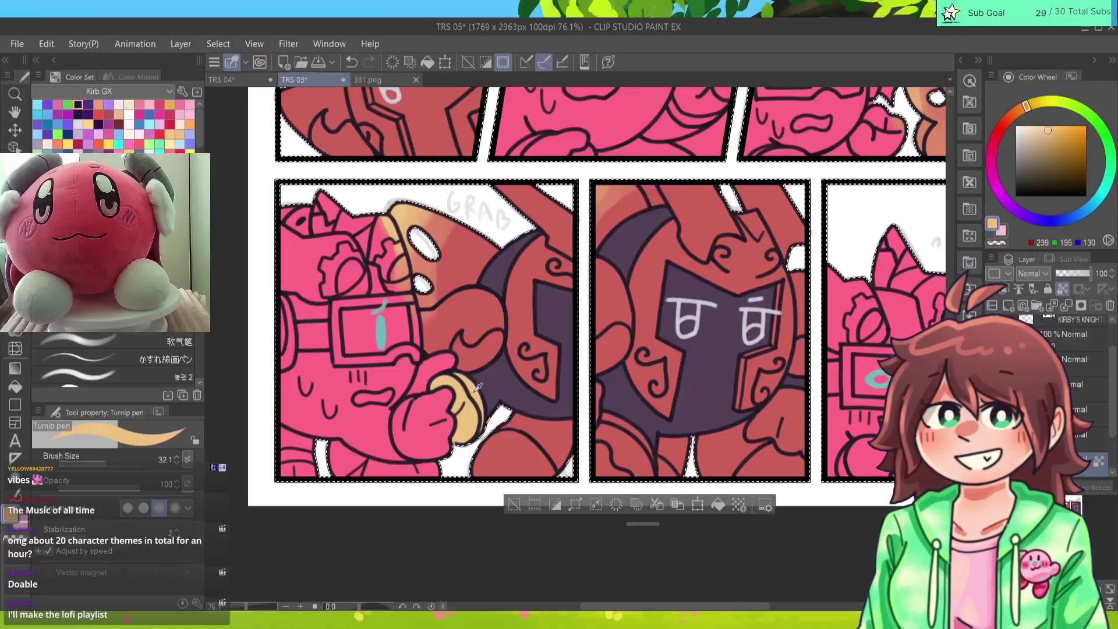
Step: Paint the knight's hand at the lower right of the middle bottom-row panel light orange, plus the small shape at its left edge
scroll(486, 382, right, 5)
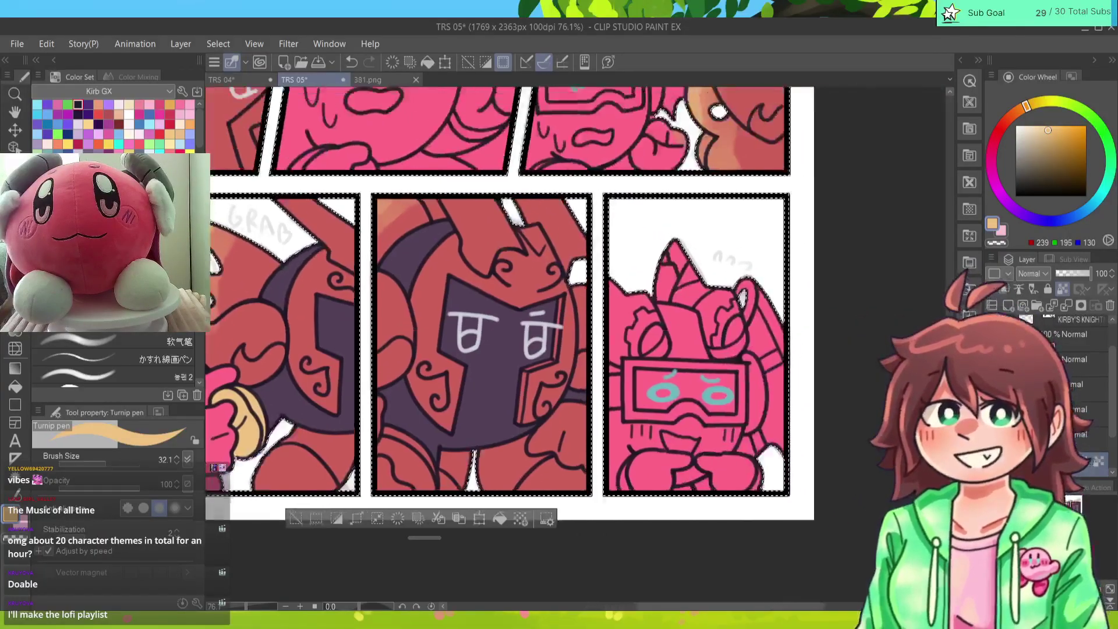
mouse_move(531, 448)
mouse_down()
mouse_move(564, 411)
mouse_move(584, 434)
mouse_move(587, 463)
mouse_move(548, 446)
mouse_move(563, 443)
mouse_up()
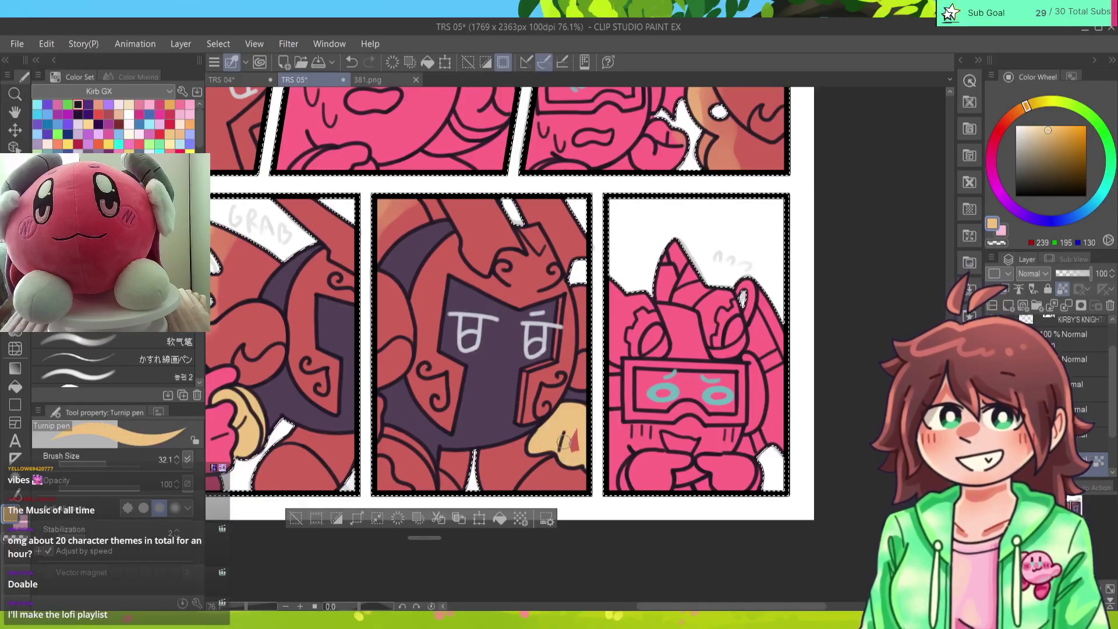
mouse_move(377, 396)
mouse_down()
mouse_move(376, 434)
mouse_move(388, 422)
mouse_up()
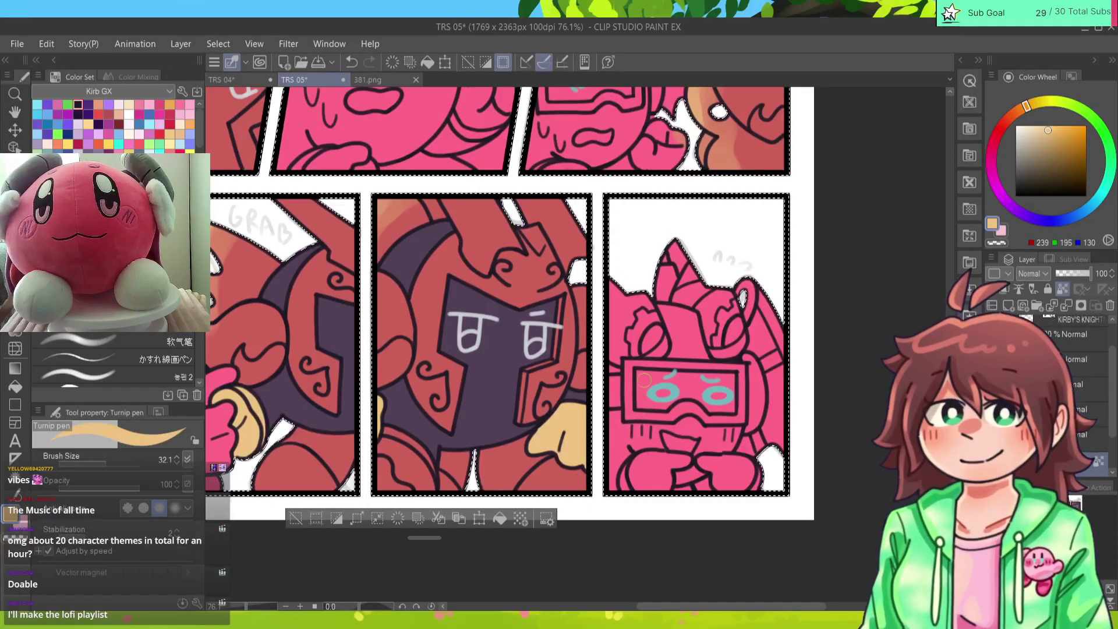
drag(677, 140, 772, 169)
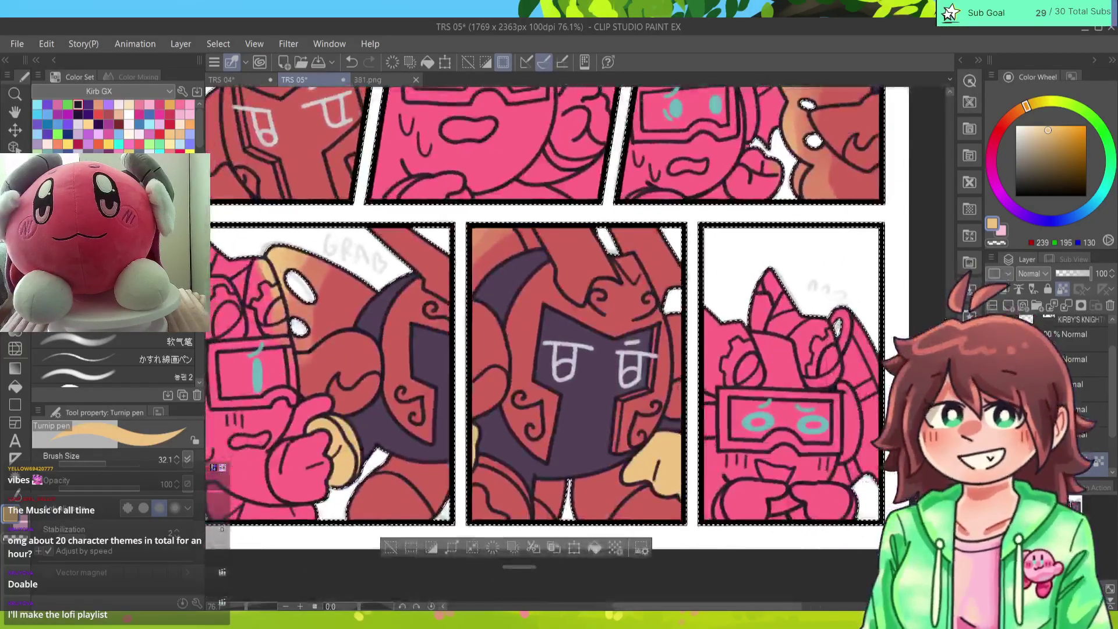
scroll(577, 343, down, 4)
scroll(578, 343, up, 5)
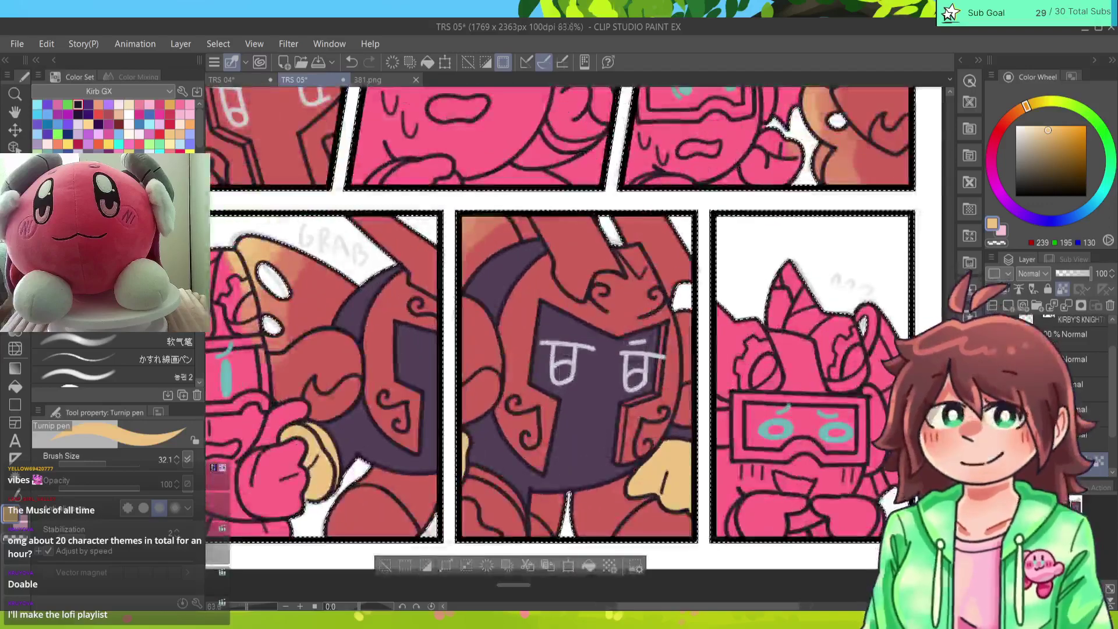
scroll(578, 343, down, 4)
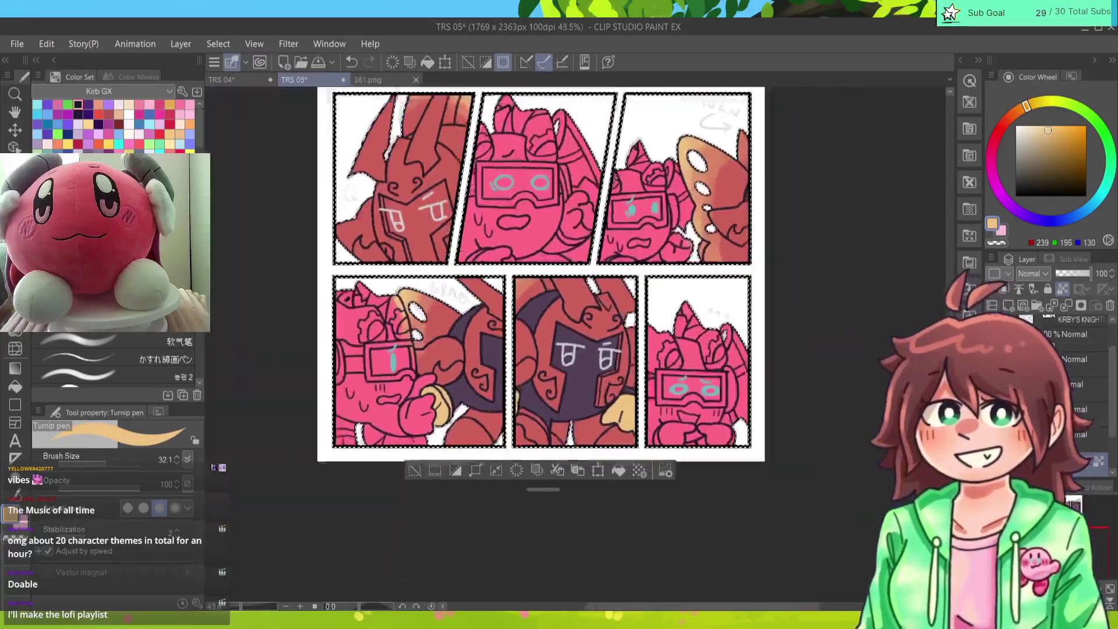
scroll(577, 342, up, 3)
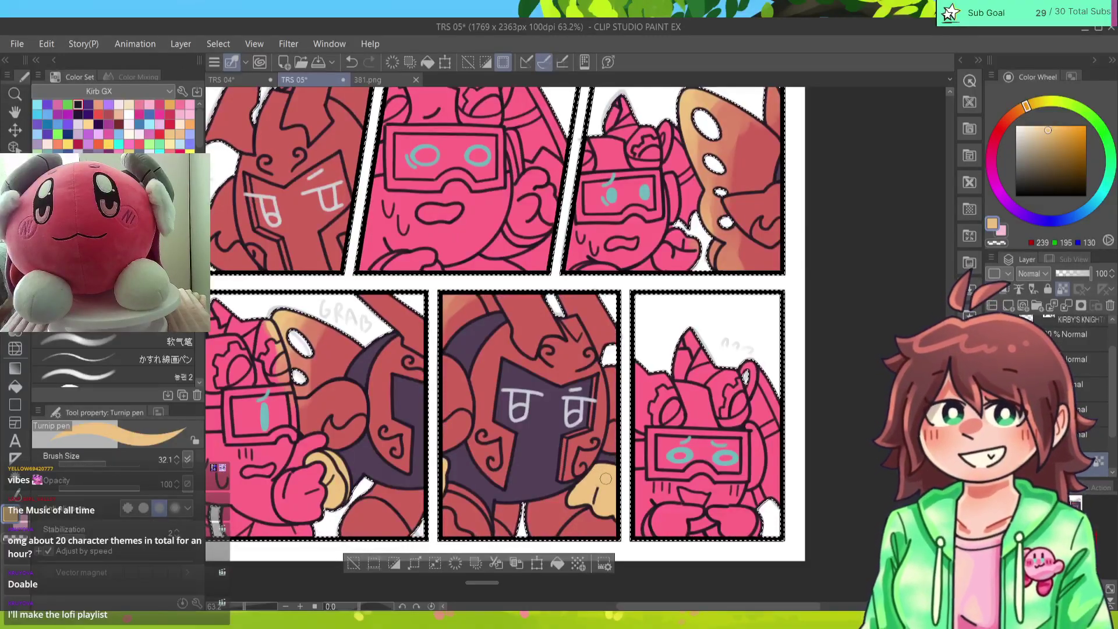
Step: Check 381.png, sample the cream (RGB 255, 244, 223) from page TRS 04, and paint the lower-left shapes of TRS 05's middle bottom-row panel
click(396, 78)
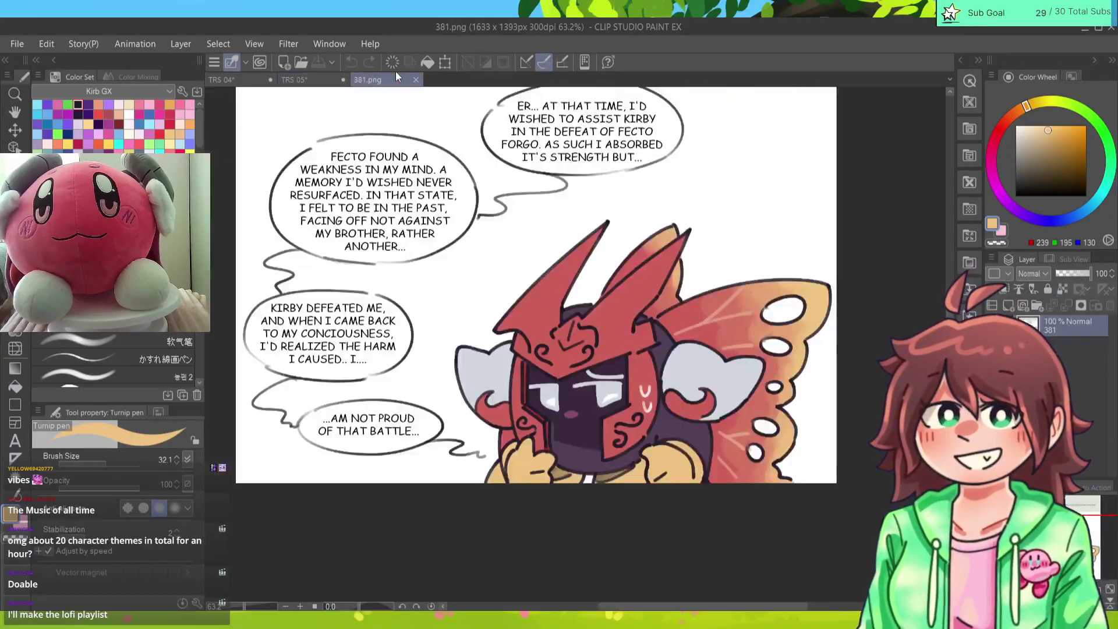
click(309, 79)
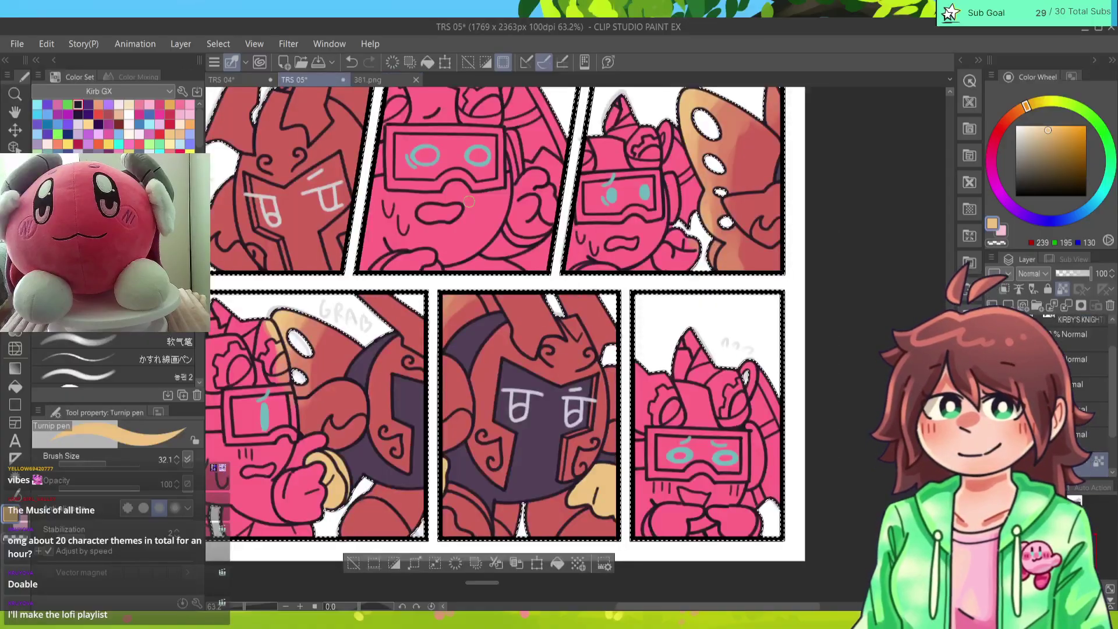
click(250, 77)
click(1025, 125)
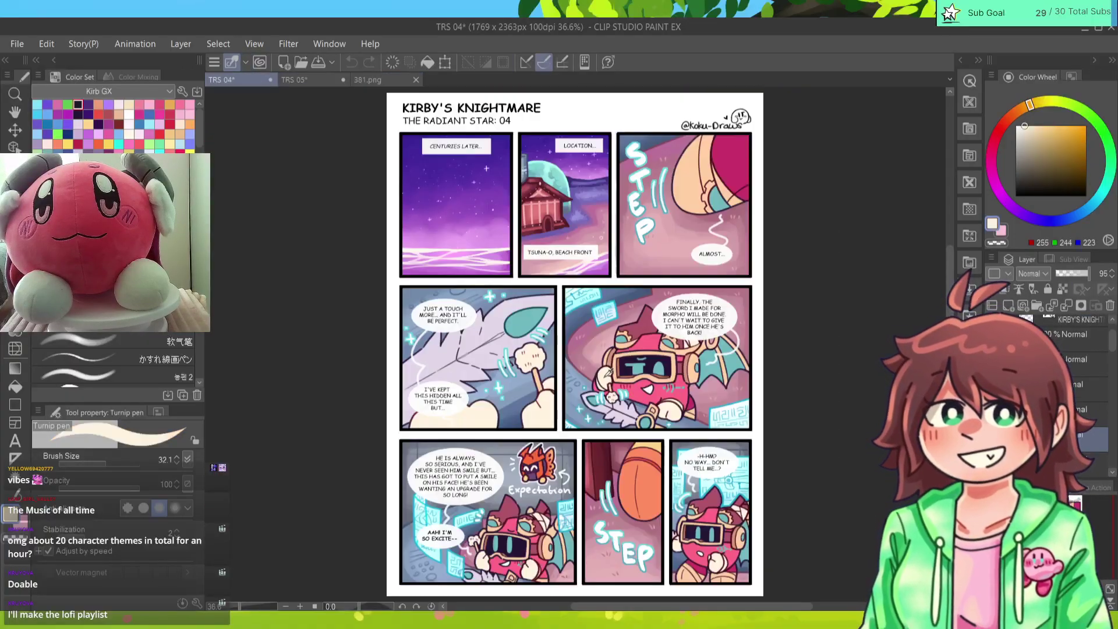
click(300, 80)
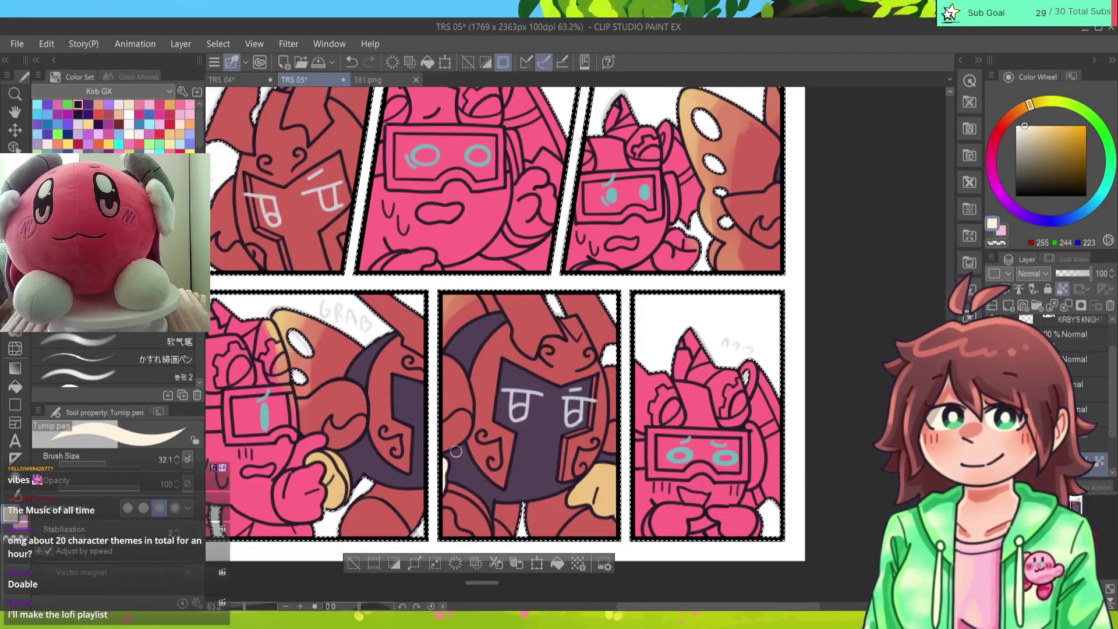
drag(449, 510, 452, 529)
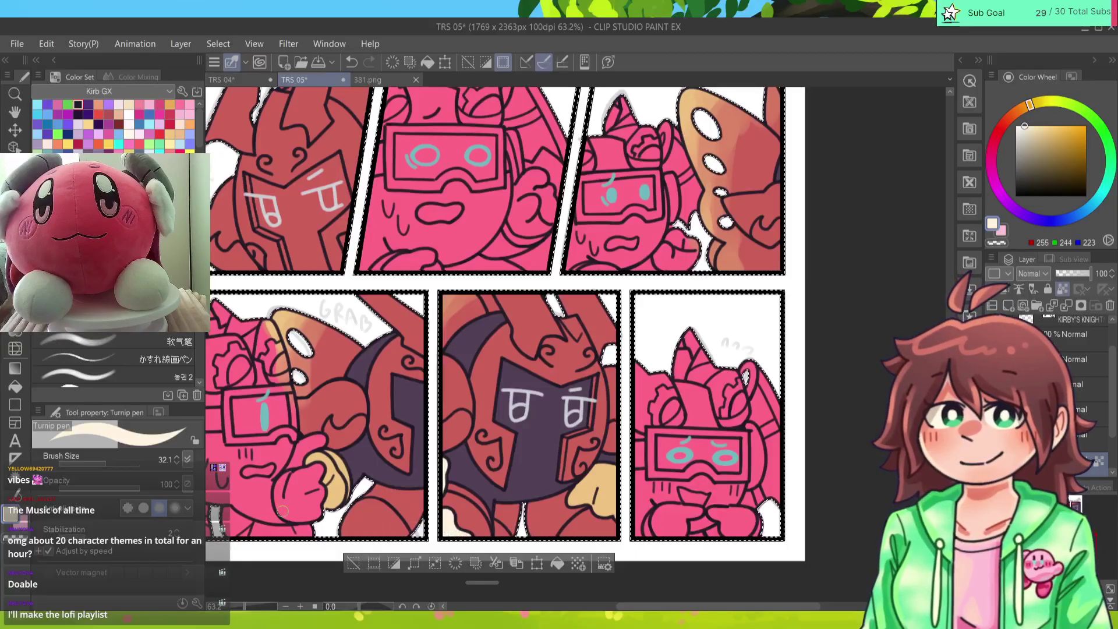
Step: Paint the pink character's grabbing hand and the knight's puffy shoulder cream in the first bottom-row panel, plus the shoulder in the middle one
mouse_move(285, 517)
mouse_down()
mouse_move(280, 487)
mouse_move(318, 470)
mouse_move(314, 515)
mouse_move(294, 516)
mouse_move(284, 491)
mouse_move(299, 481)
mouse_move(312, 513)
mouse_up()
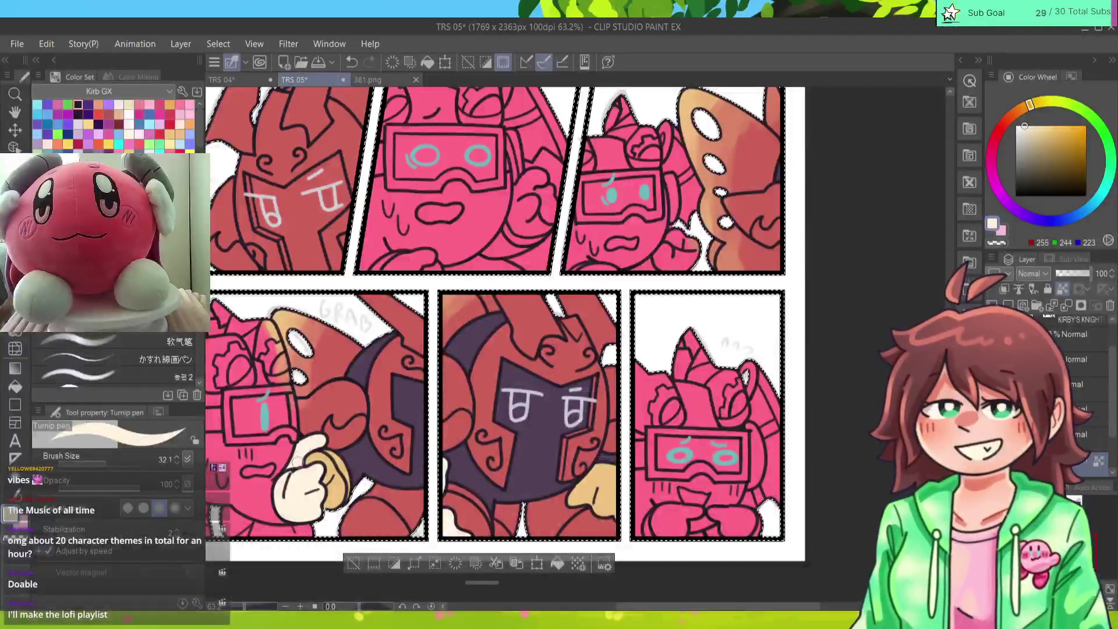
mouse_move(297, 463)
mouse_down()
mouse_move(339, 440)
mouse_move(415, 433)
mouse_up()
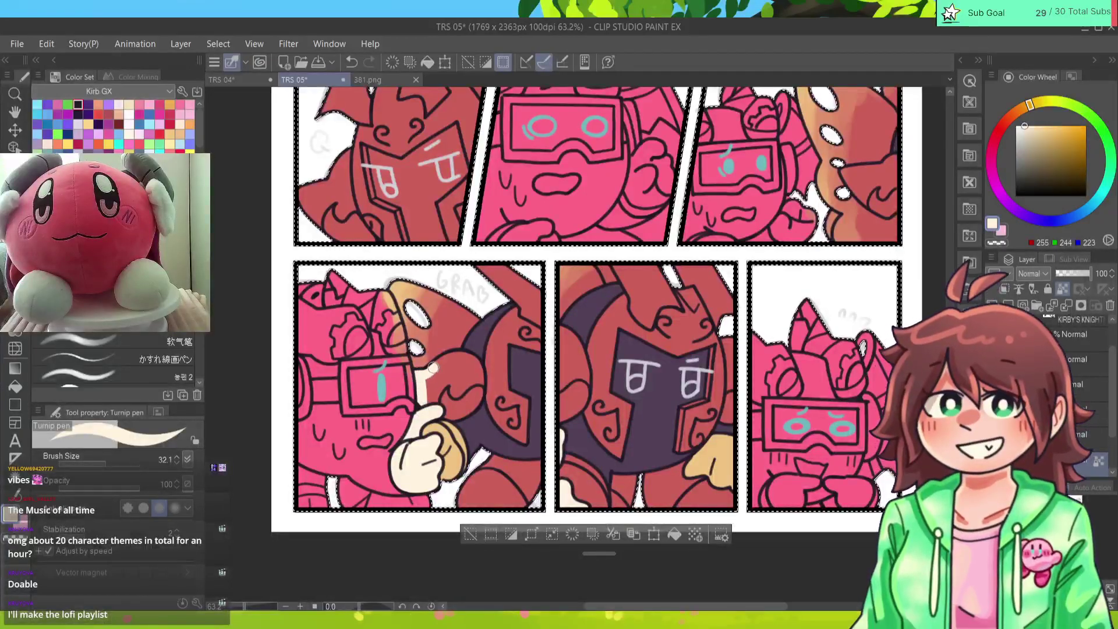
mouse_move(433, 367)
mouse_down()
mouse_move(473, 363)
mouse_move(477, 392)
mouse_move(459, 413)
mouse_move(436, 412)
mouse_move(429, 378)
mouse_move(453, 365)
mouse_move(460, 404)
mouse_up()
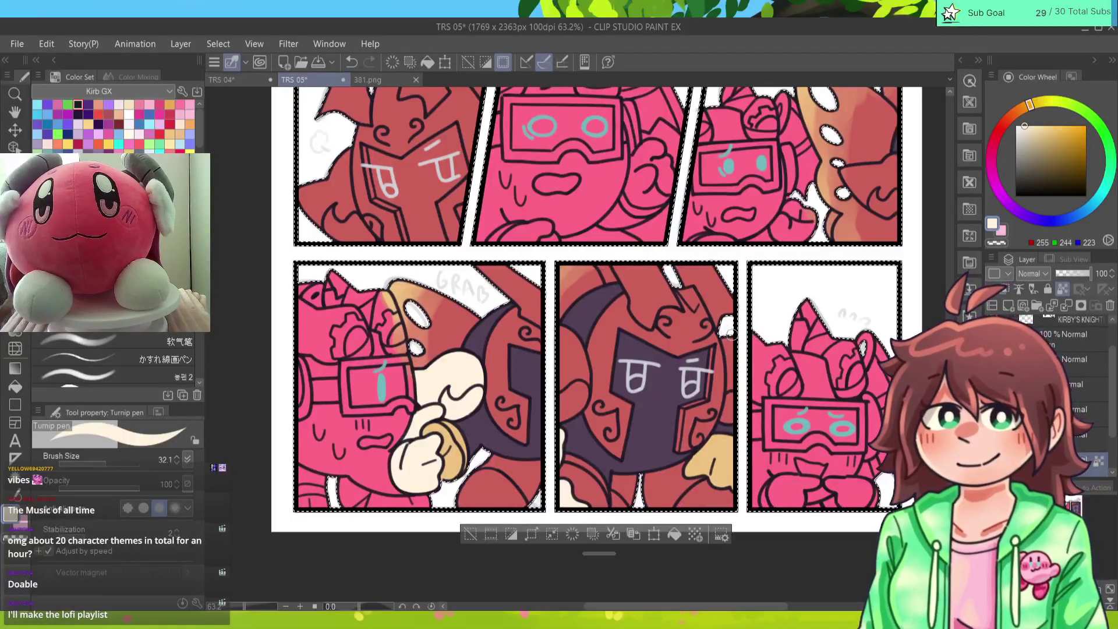
drag(731, 335, 729, 397)
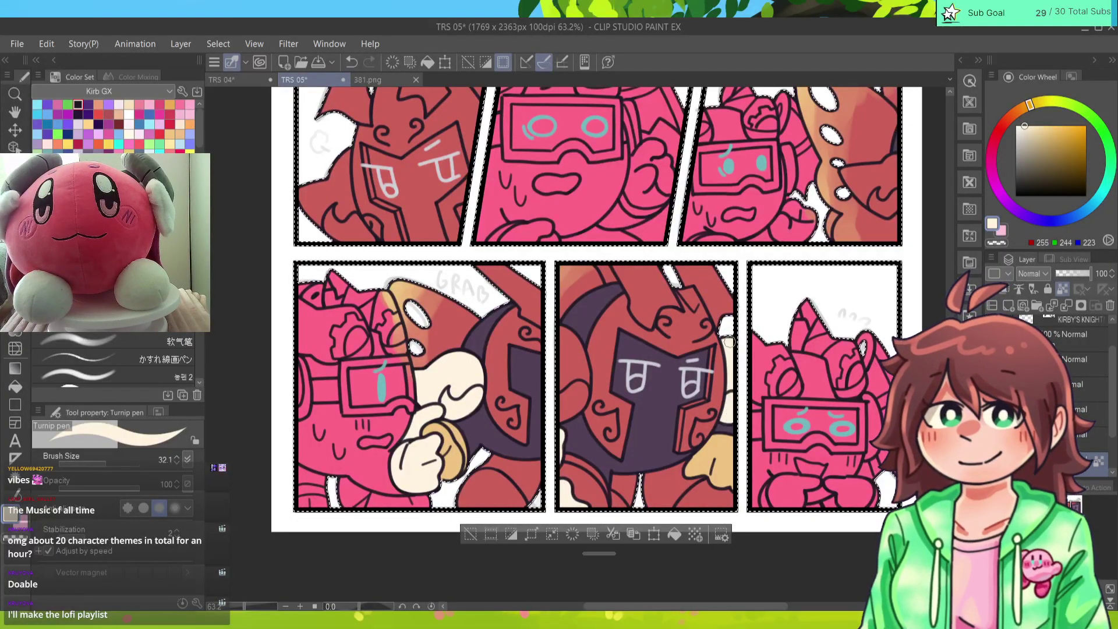
Step: Sample the light orange (RGB 239, 195, 130) from the knight's hand and paint the knight's feet in the first and middle bottom-row panels
alt+click(452, 445)
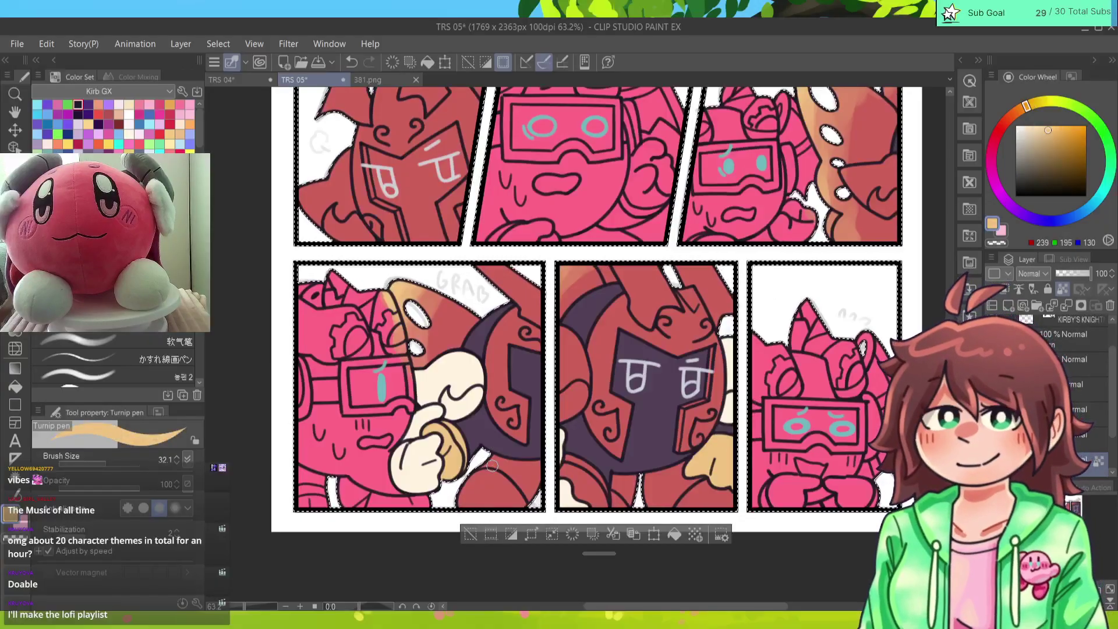
mouse_move(492, 466)
mouse_down()
mouse_move(533, 463)
mouse_move(484, 501)
mouse_move(532, 492)
mouse_up()
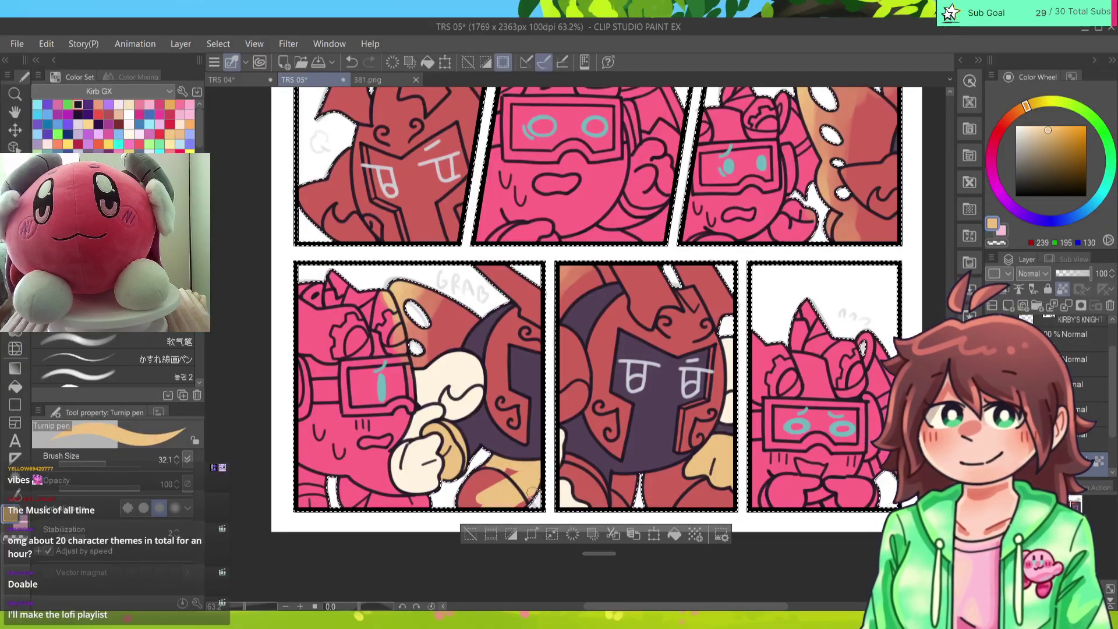
mouse_move(469, 515)
mouse_down()
mouse_move(488, 464)
mouse_move(527, 495)
mouse_up()
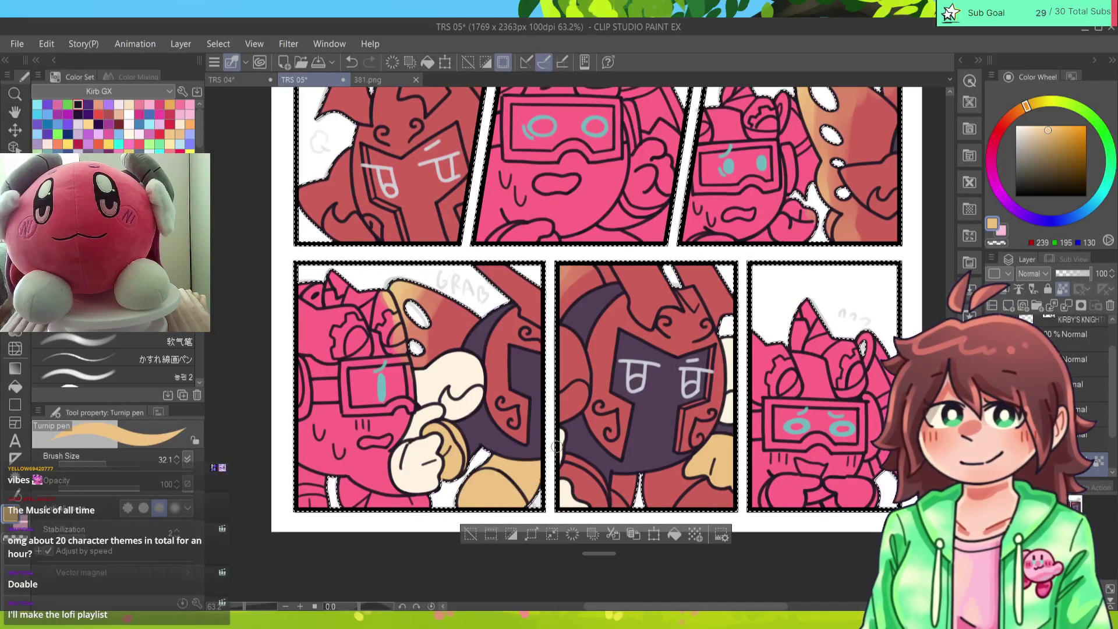
drag(557, 447, 521, 465)
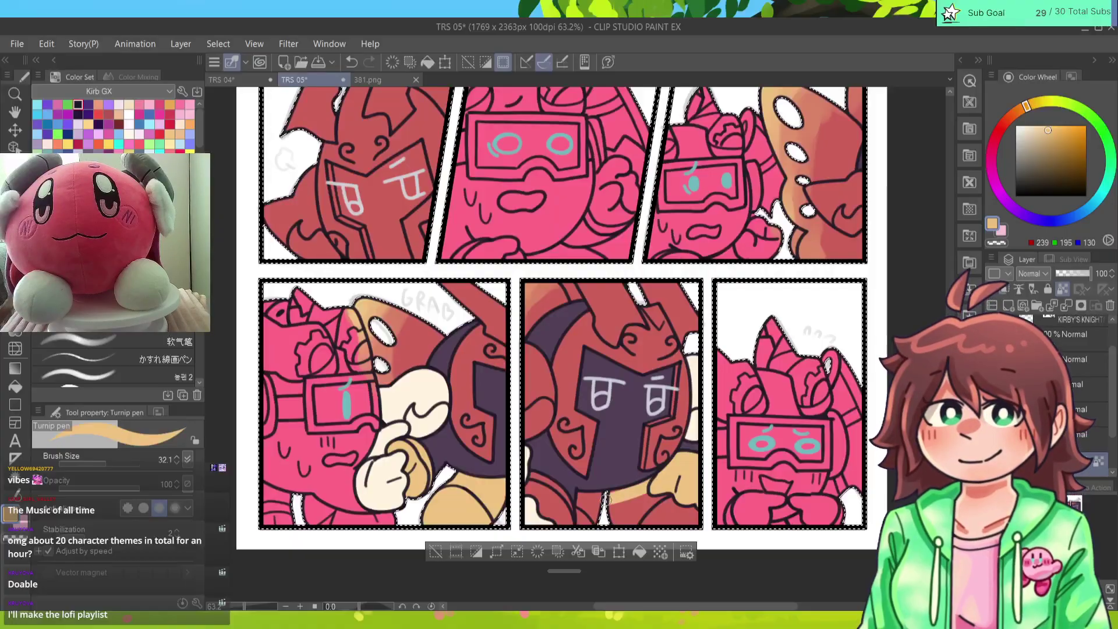
mouse_move(629, 495)
mouse_down()
mouse_move(631, 521)
mouse_move(693, 511)
mouse_move(681, 534)
mouse_move(620, 493)
mouse_up()
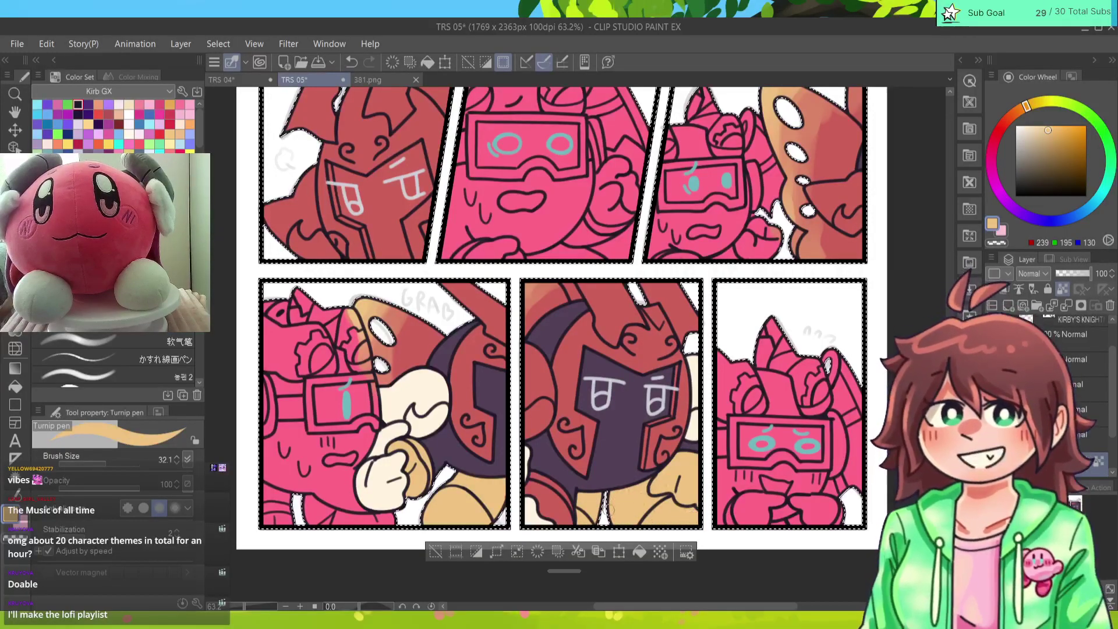
Step: Check 381.png, pick a burnt orange (RGB 213, 141, 104), and paint the knight's shoe tips in the middle and first bottom-row panels
click(379, 79)
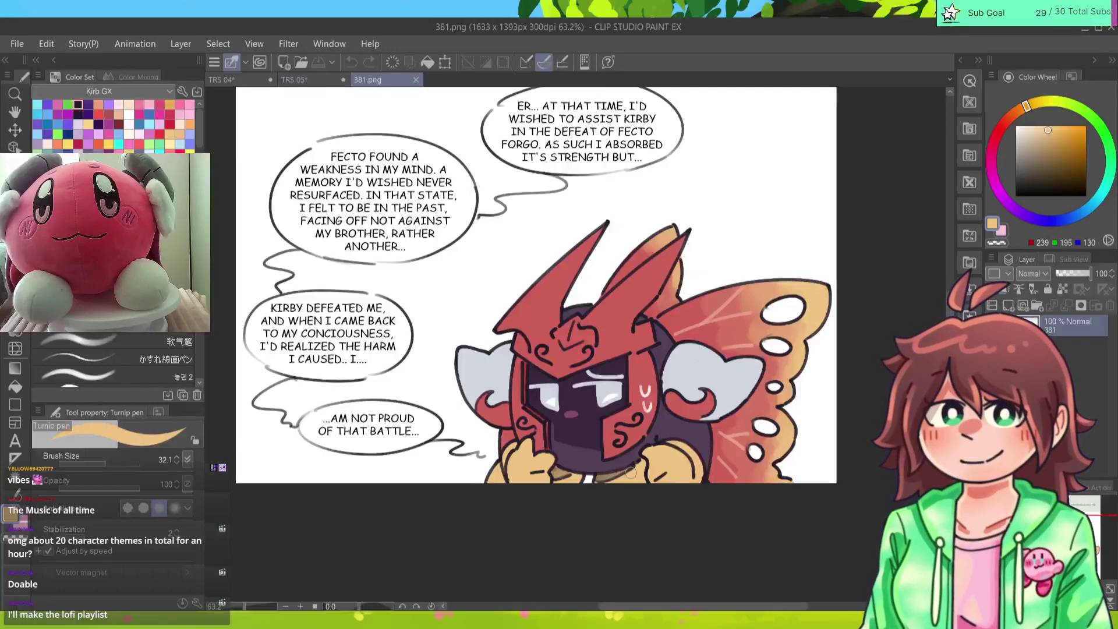
click(294, 79)
click(1052, 138)
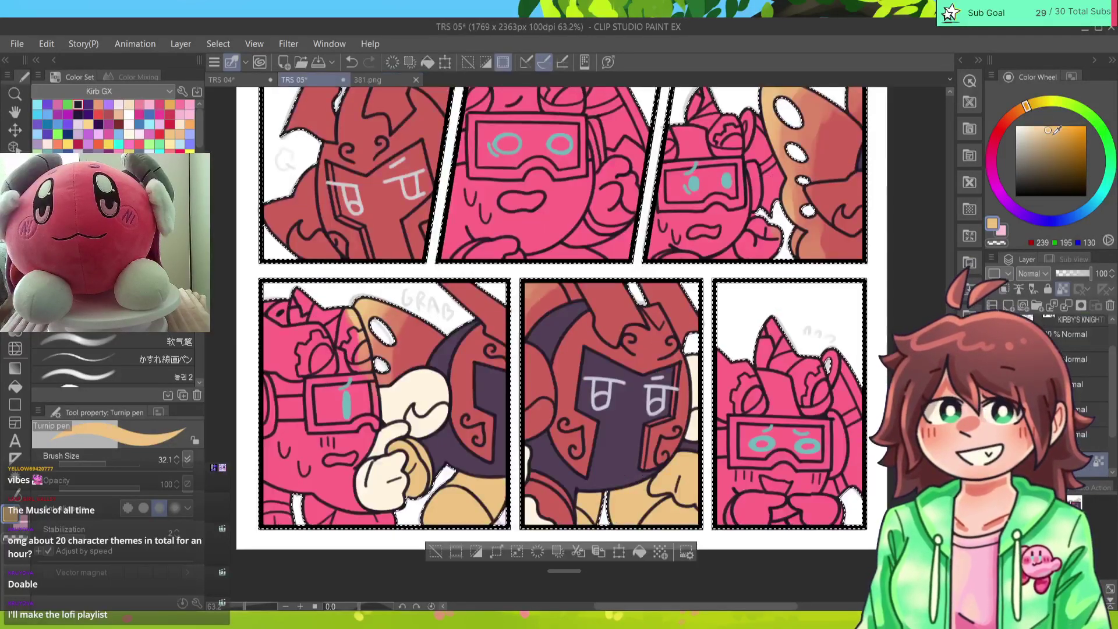
click(1019, 127)
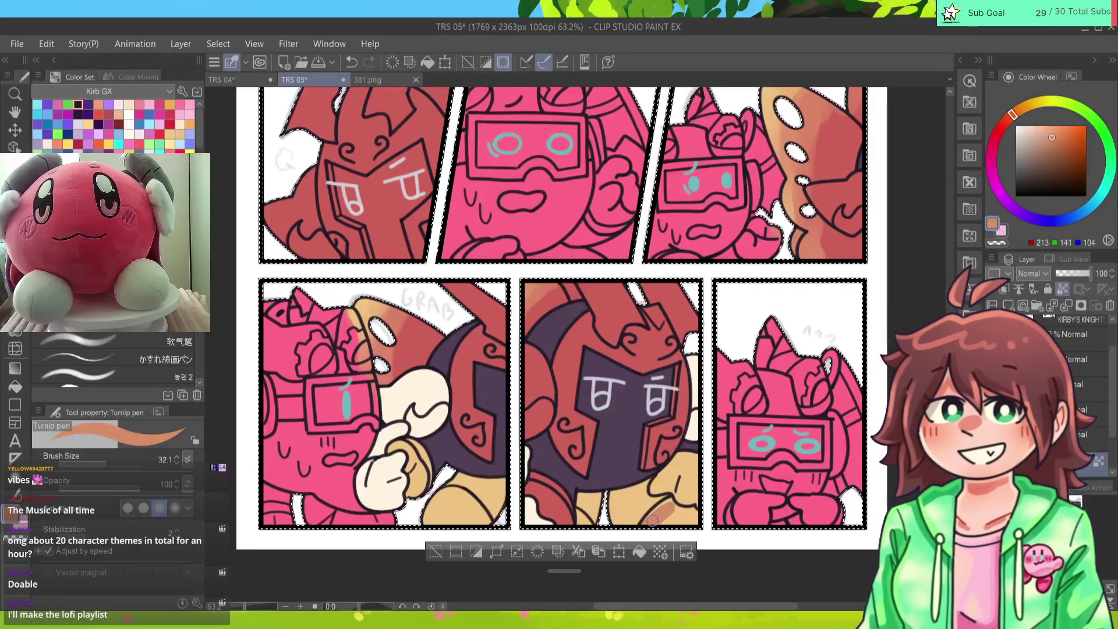
drag(668, 503, 693, 513)
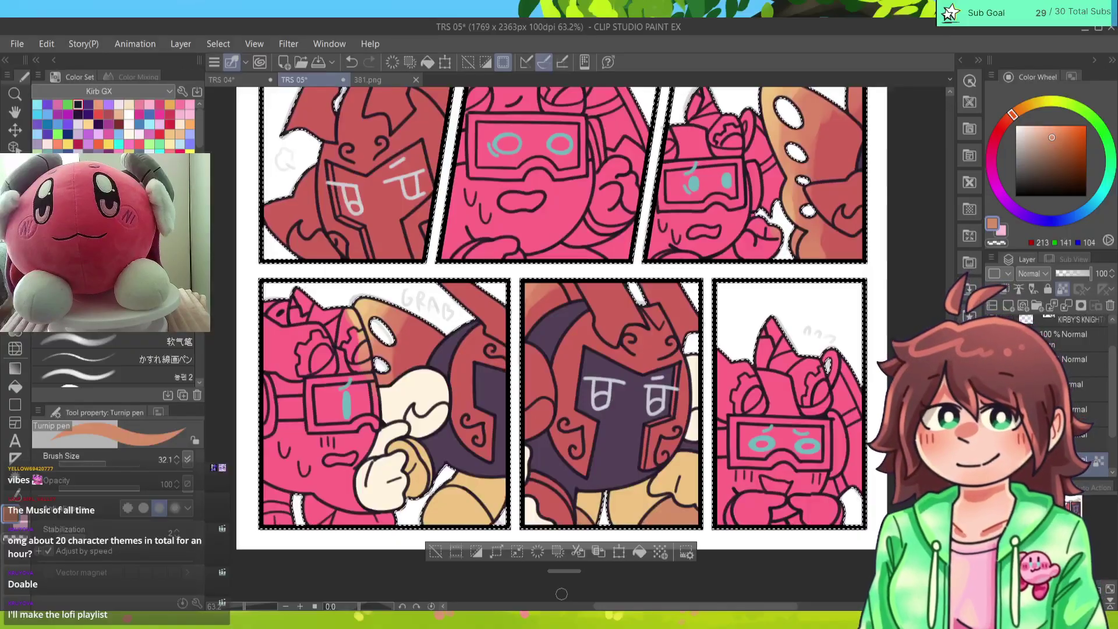
mouse_move(426, 513)
mouse_down()
mouse_move(450, 491)
mouse_move(483, 517)
mouse_move(455, 503)
mouse_move(431, 511)
mouse_up()
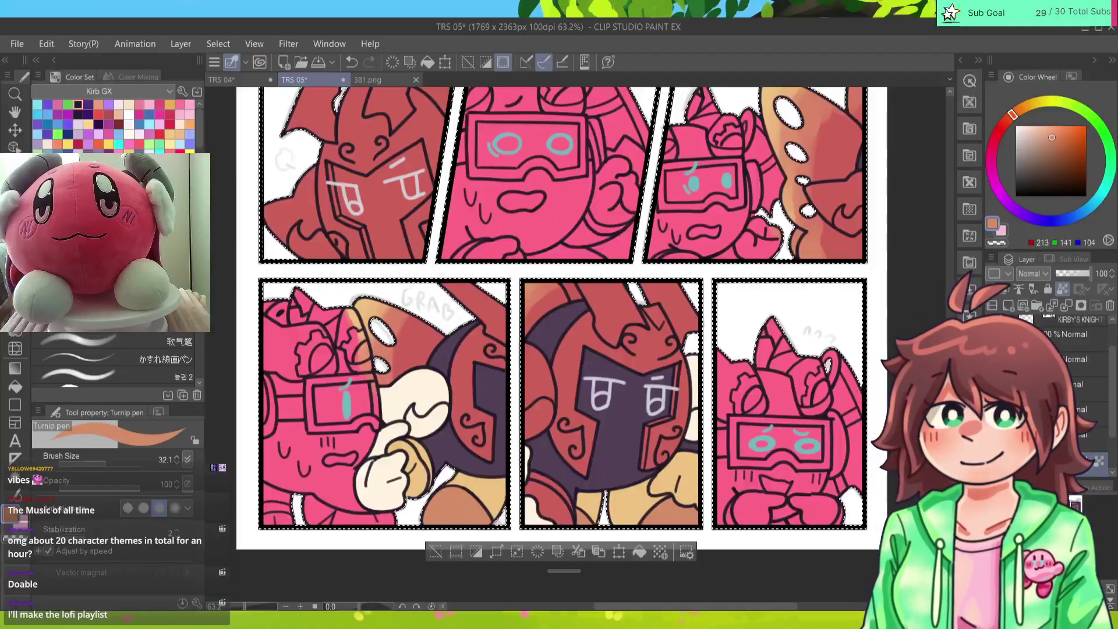
Step: Paint the knight's face opening purple (RGB 83, 64, 86) in the first slanted panel and sample the helmet red for its edges
alt+click(339, 184)
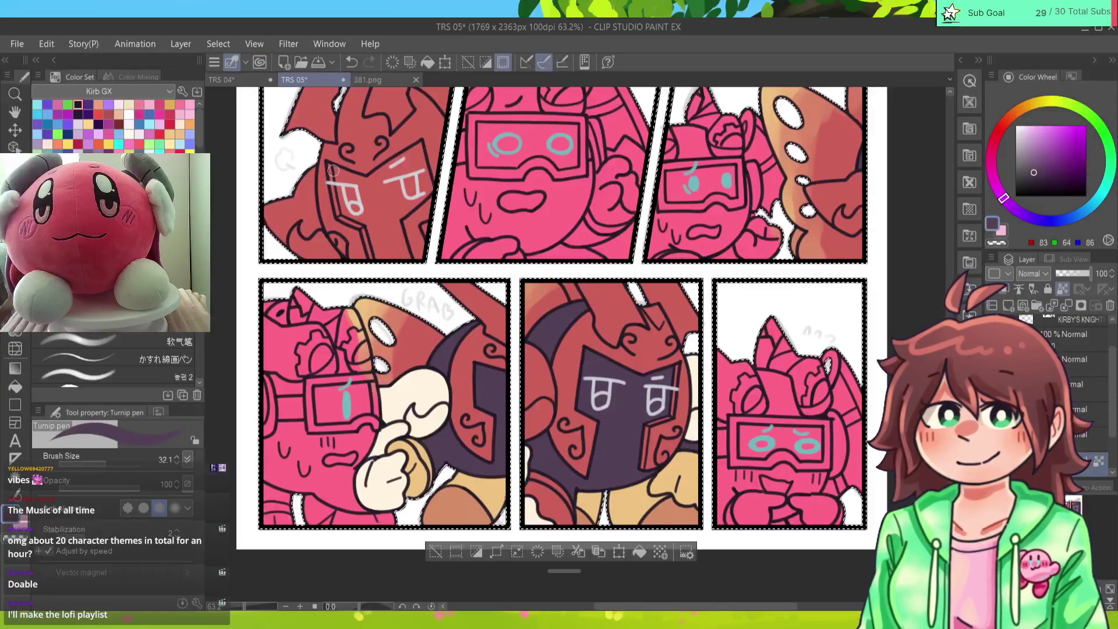
mouse_move(339, 185)
mouse_down()
mouse_move(380, 254)
mouse_move(396, 247)
mouse_move(388, 203)
mouse_up()
mouse_move(337, 170)
mouse_down()
mouse_move(369, 184)
mouse_move(419, 145)
mouse_move(426, 188)
mouse_move(357, 222)
mouse_move(354, 196)
mouse_up()
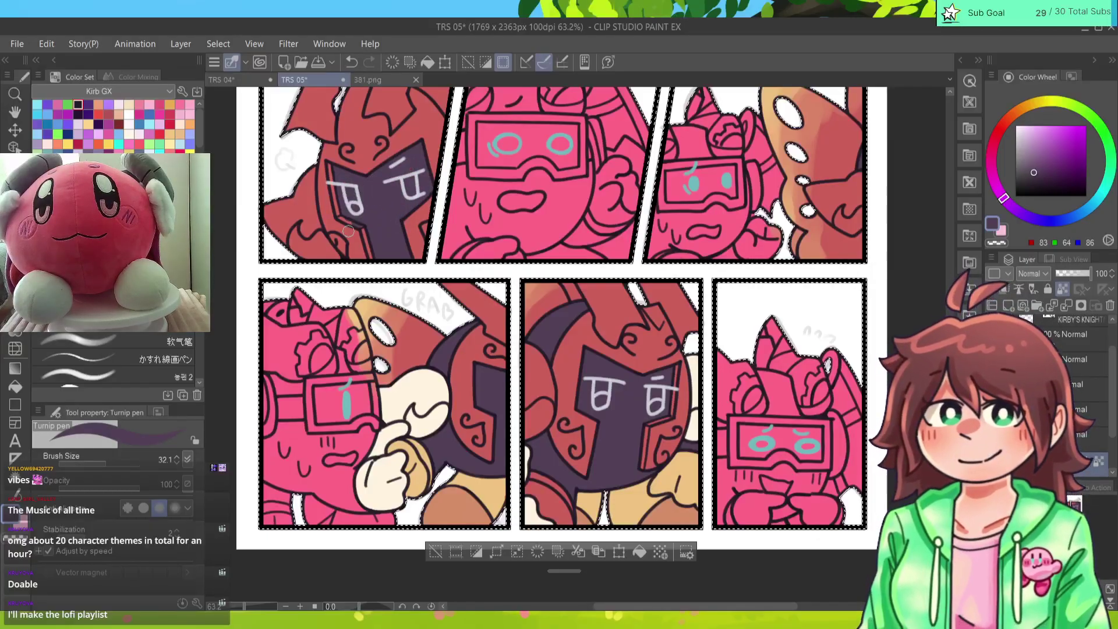
alt+click(342, 184)
Step: Sample the darker purple (RGB 58, 40, 61) from 381.png and shade the upper face in the first slanted panel with 魔王厚塗りブラシ at size 39.7
click(389, 78)
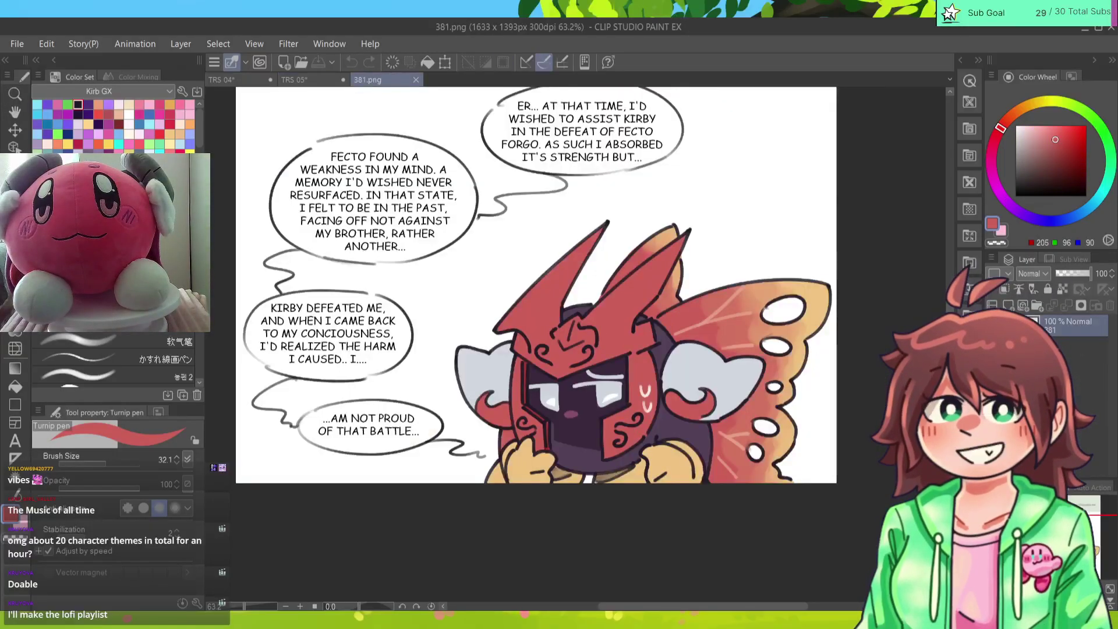
click(294, 79)
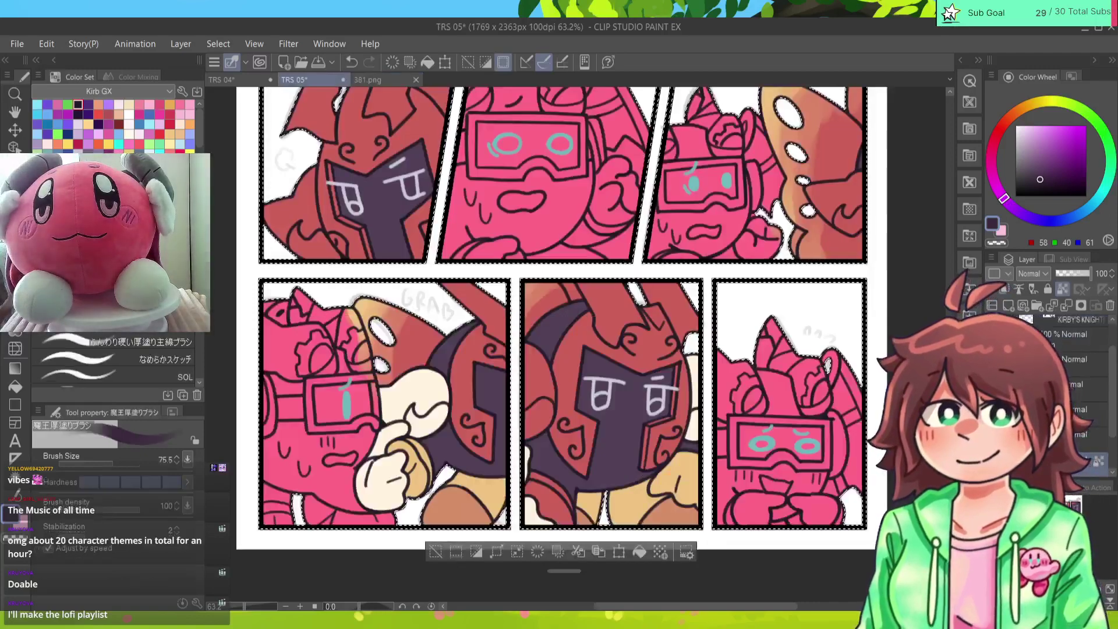
mouse_move(369, 220)
mouse_down()
mouse_move(343, 212)
mouse_move(398, 214)
mouse_move(427, 189)
mouse_move(421, 145)
mouse_move(391, 168)
mouse_move(336, 170)
mouse_move(350, 205)
mouse_move(417, 179)
mouse_up()
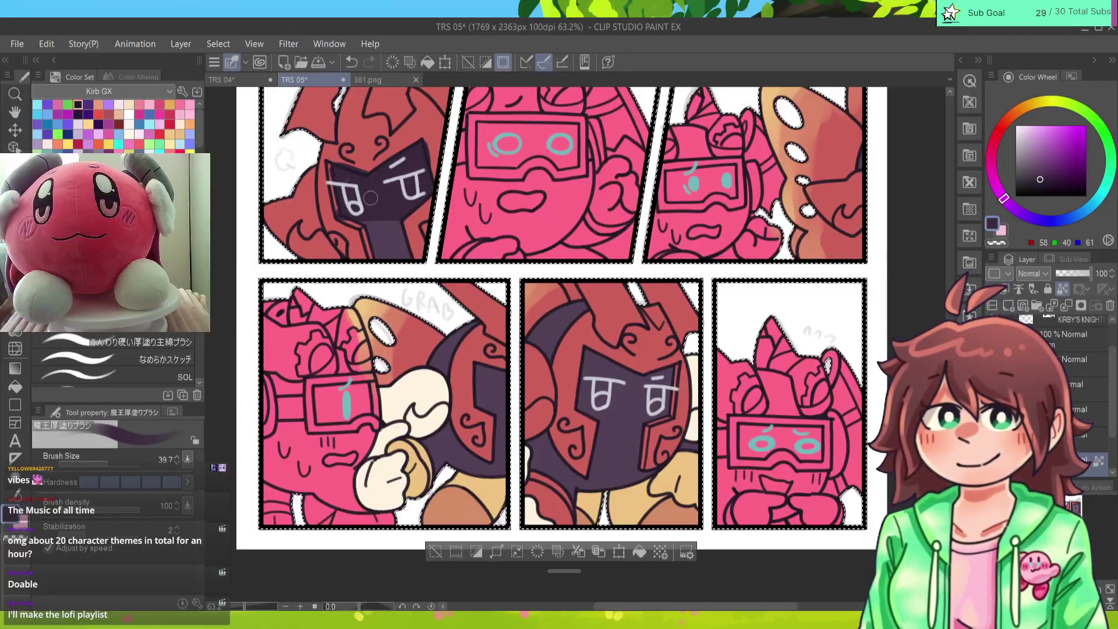
Step: Sample the mauve (RGB 132, 76, 106) from 381.png and dab the small oval between the knight's eyes in the first slanted panel, brush size 22.5
click(381, 78)
alt+click(591, 411)
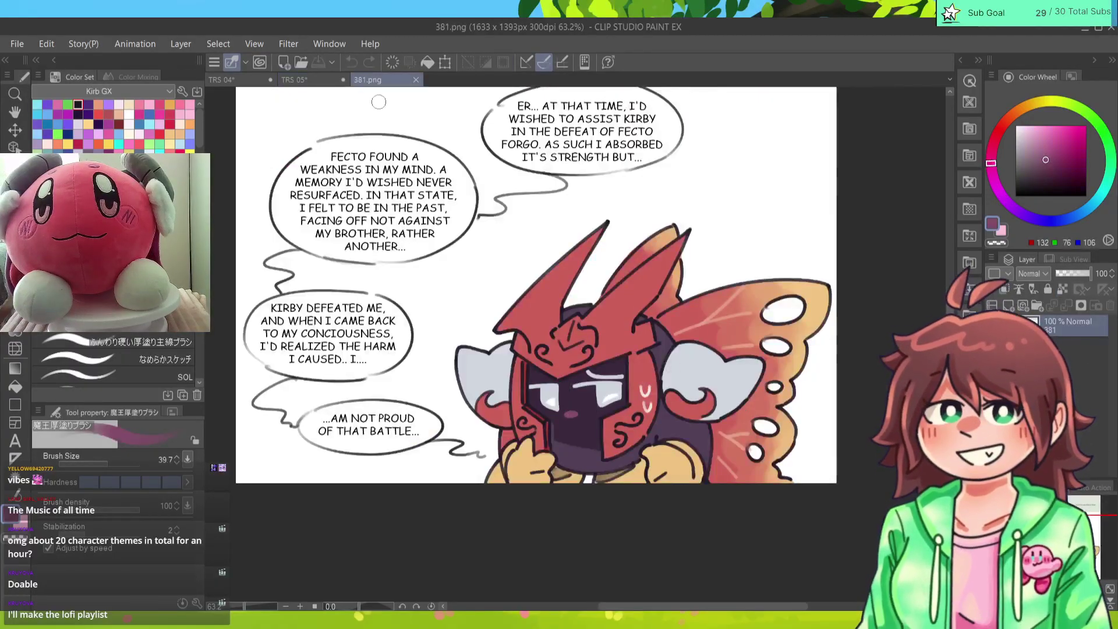
click(300, 79)
drag(110, 464, 105, 464)
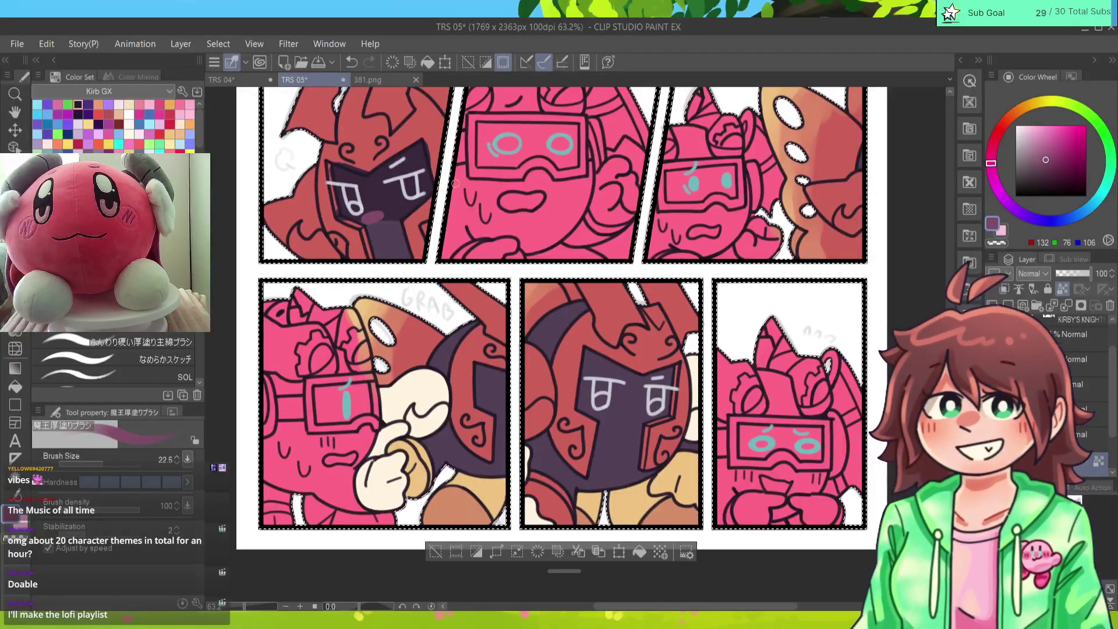
Step: Shade the knight's upper face dark purple (RGB 58, 40, 61) in the middle bottom-row panel and dab the mauve oval (RGB 130, 75, 105)
alt+click(408, 198)
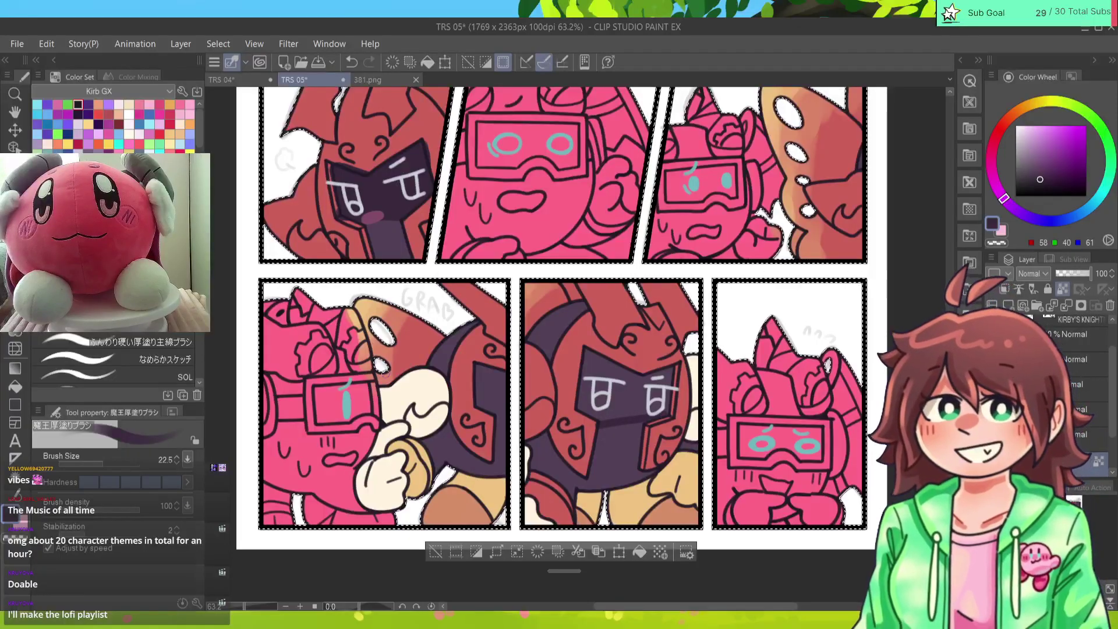
drag(103, 464, 107, 462)
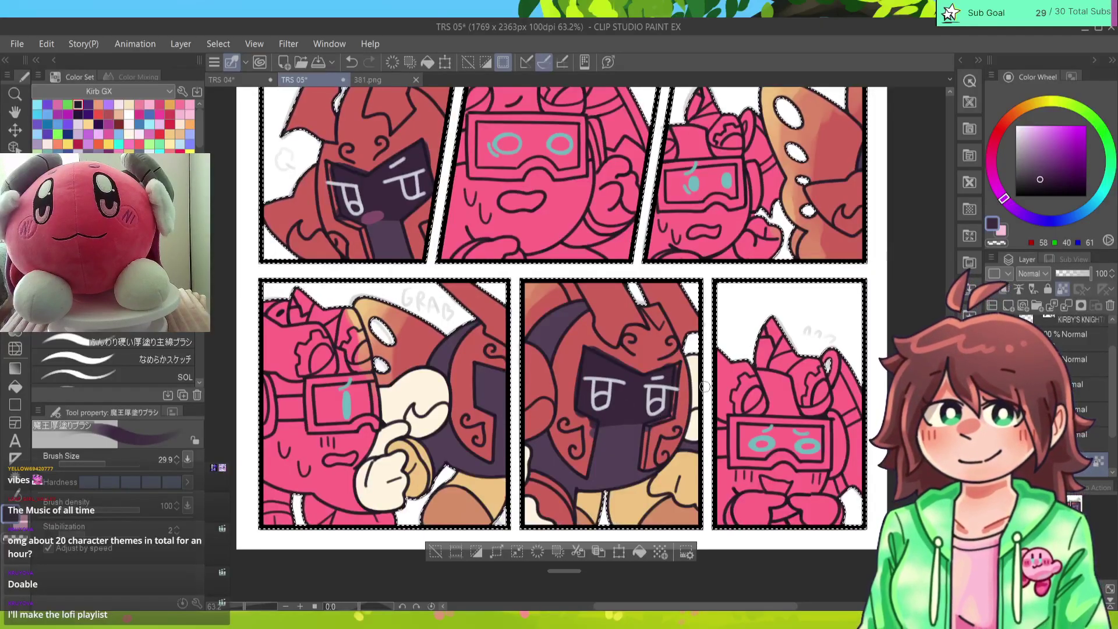
alt+click(576, 345)
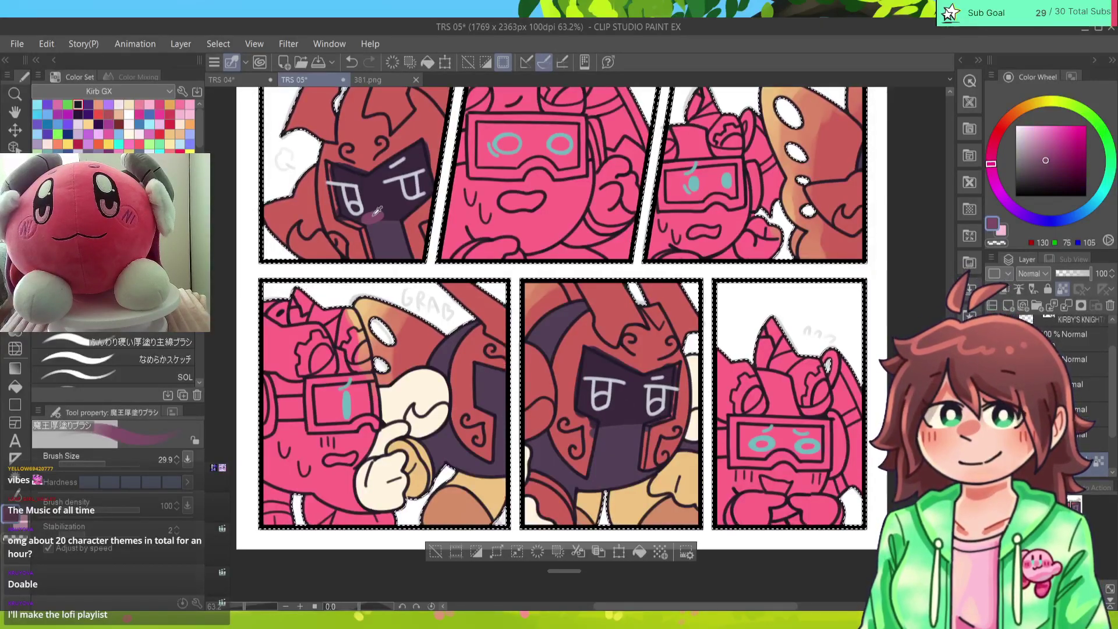
click(105, 465)
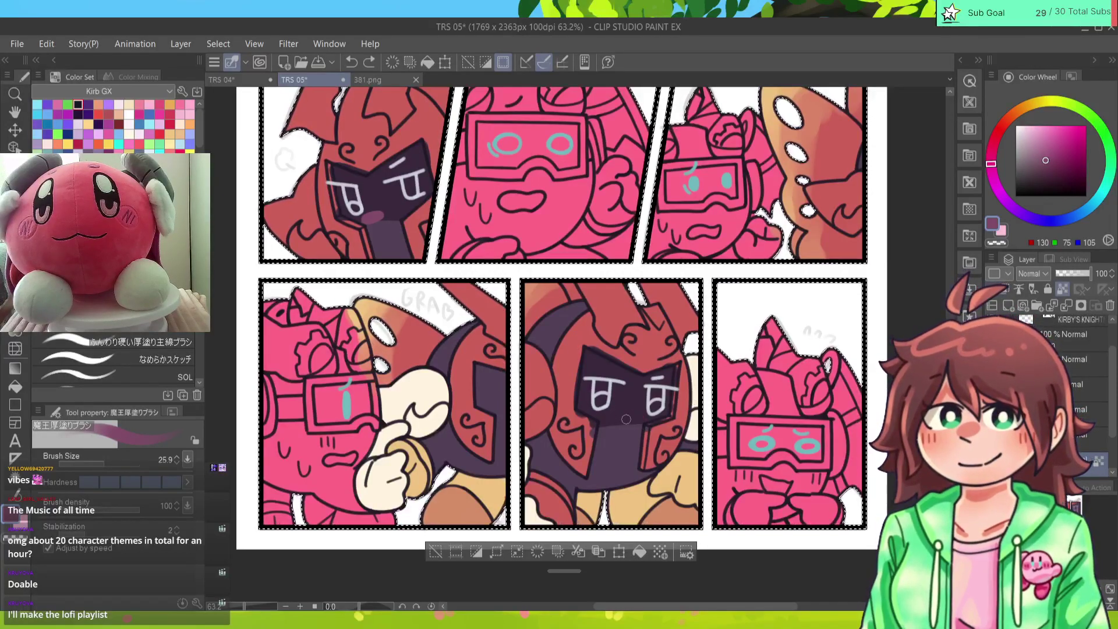
Step: Shade the upper face of the full-body knight dark purple (RGB 58, 40, 61) in the first panel of the STEP row
scroll(623, 417, up, 3)
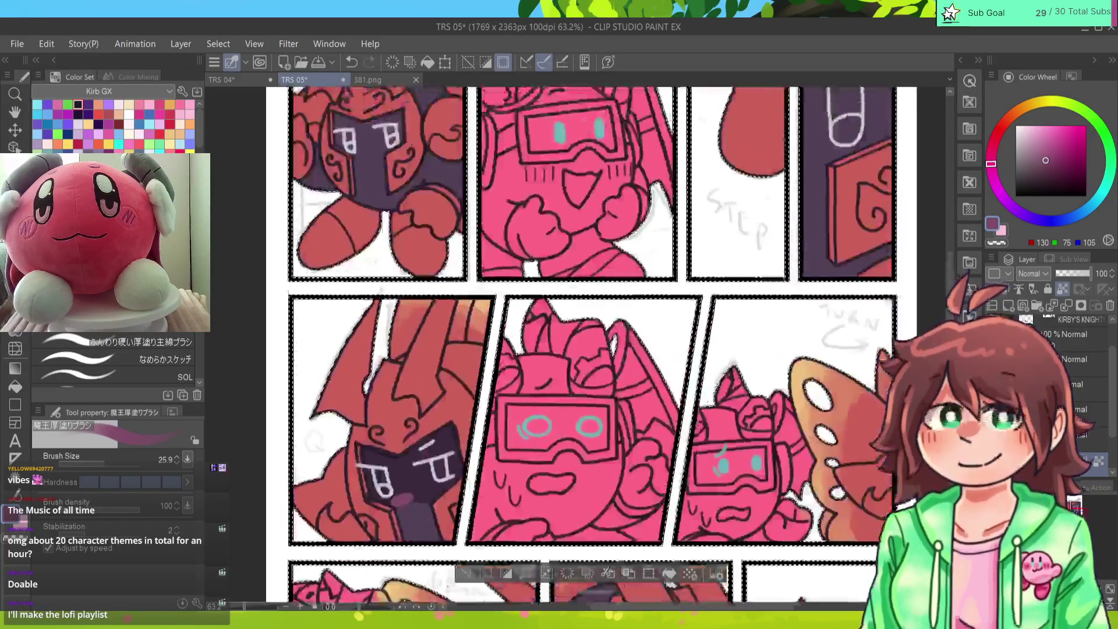
alt+click(362, 193)
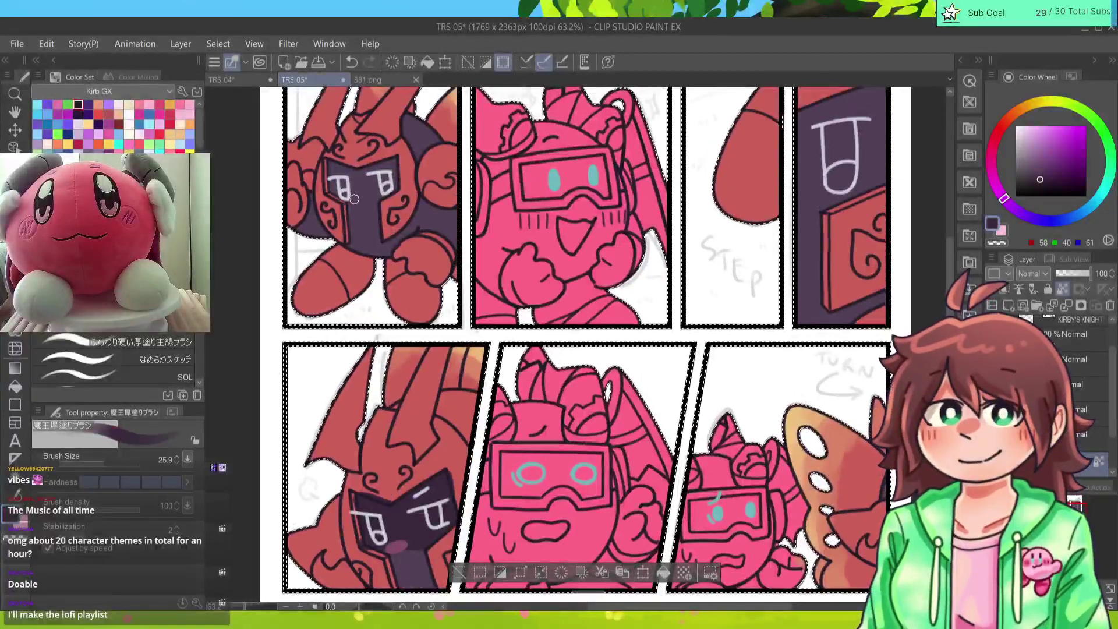
mouse_move(340, 201)
mouse_down()
mouse_move(388, 194)
mouse_move(392, 175)
mouse_move(333, 163)
mouse_move(330, 190)
mouse_move(336, 175)
mouse_move(340, 192)
mouse_move(382, 171)
mouse_up()
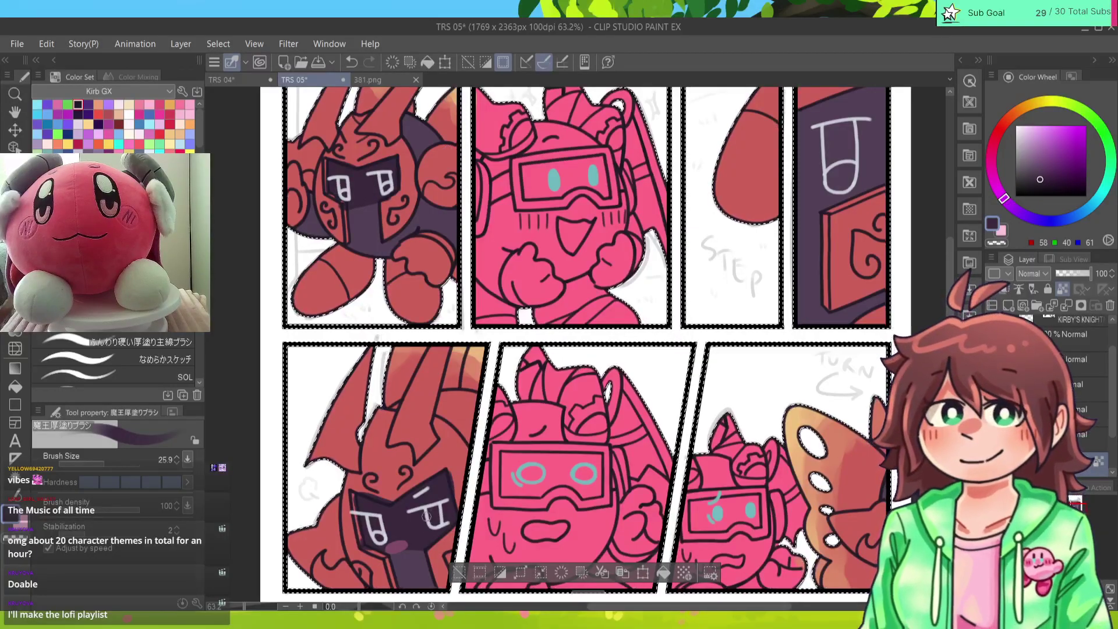
alt+click(362, 191)
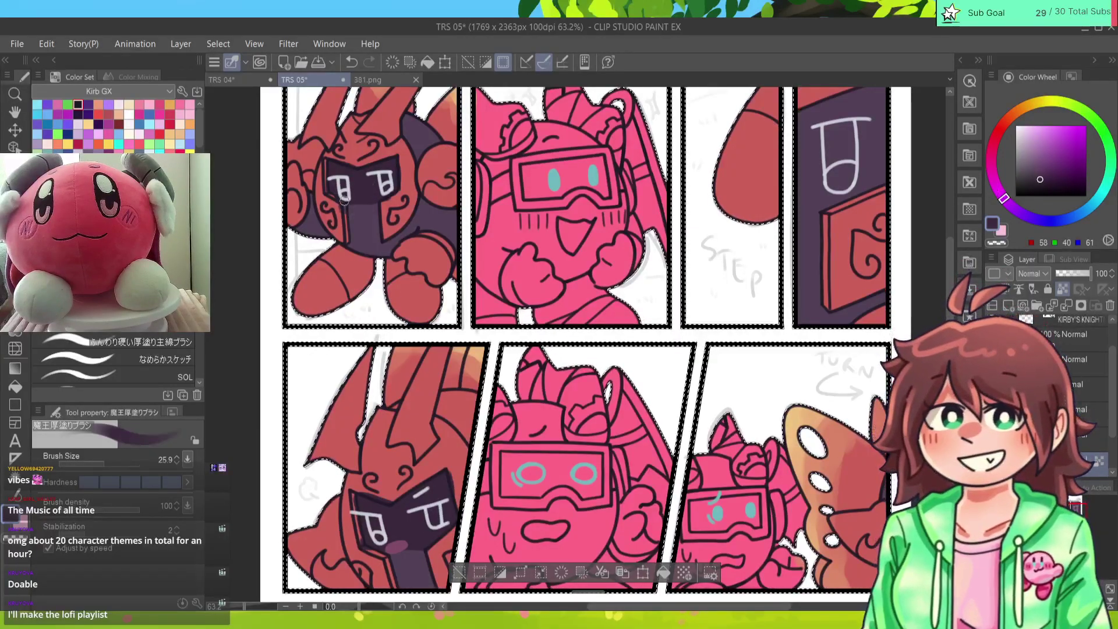
alt+click(349, 201)
Step: Sample the mauve (RGB 130, 75, 105) and dab the small oval on the full-body knight's face, redoing it at brush size 18.1
scroll(350, 201, down, 5)
scroll(597, 335, up, 5)
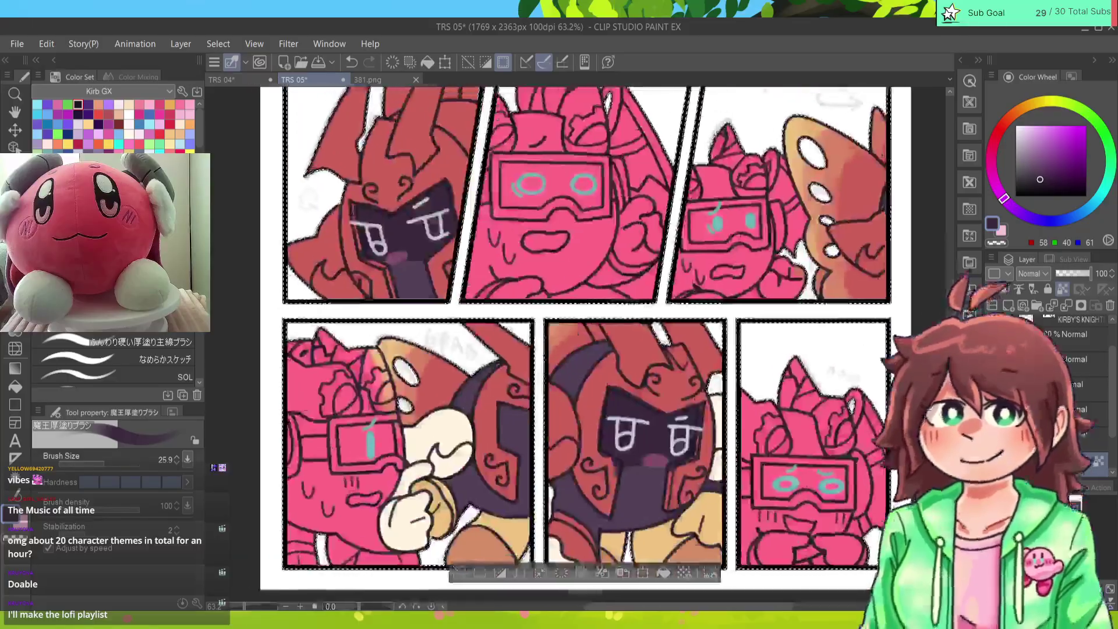
scroll(597, 335, left, 5)
alt+click(568, 508)
scroll(678, 343, up, 2)
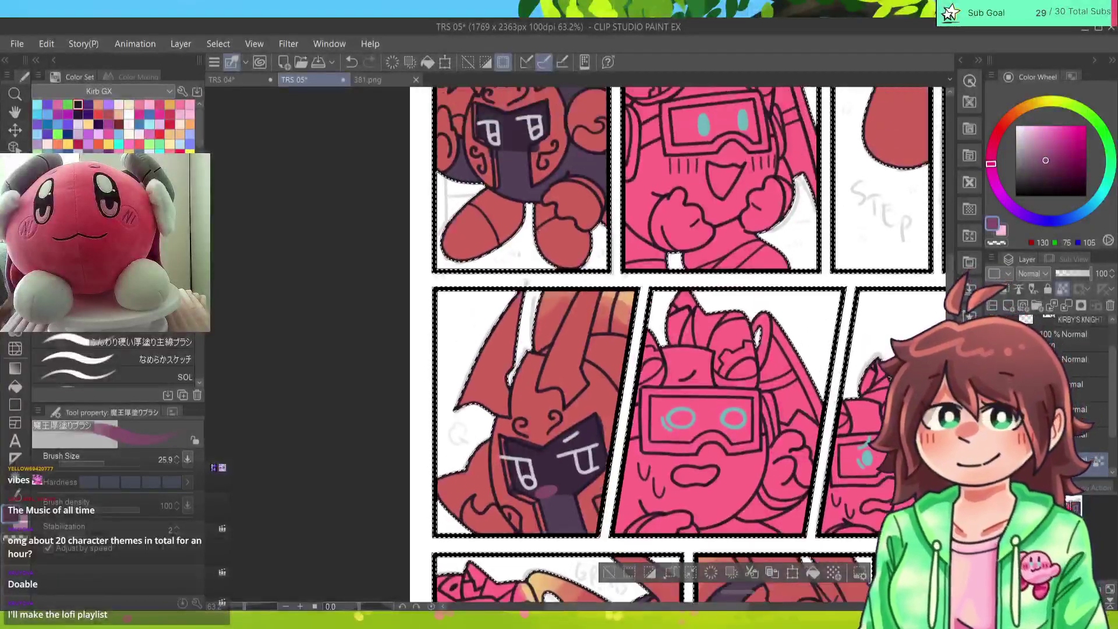
click(509, 153)
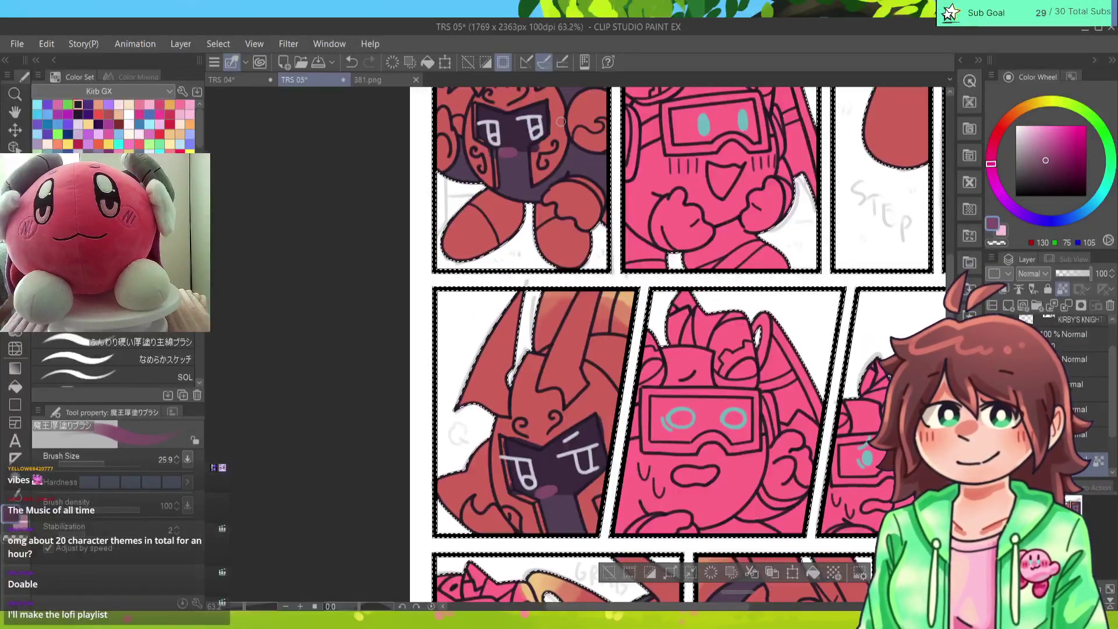
key(ctrl+z)
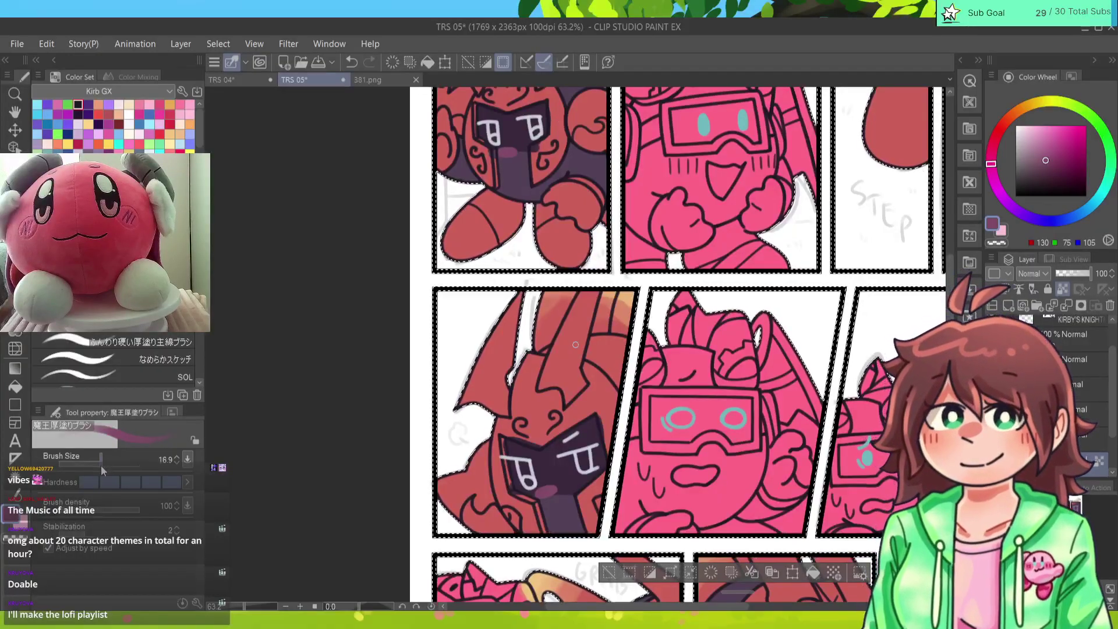
key(bracketleft)
key(bracketleft)
click(505, 148)
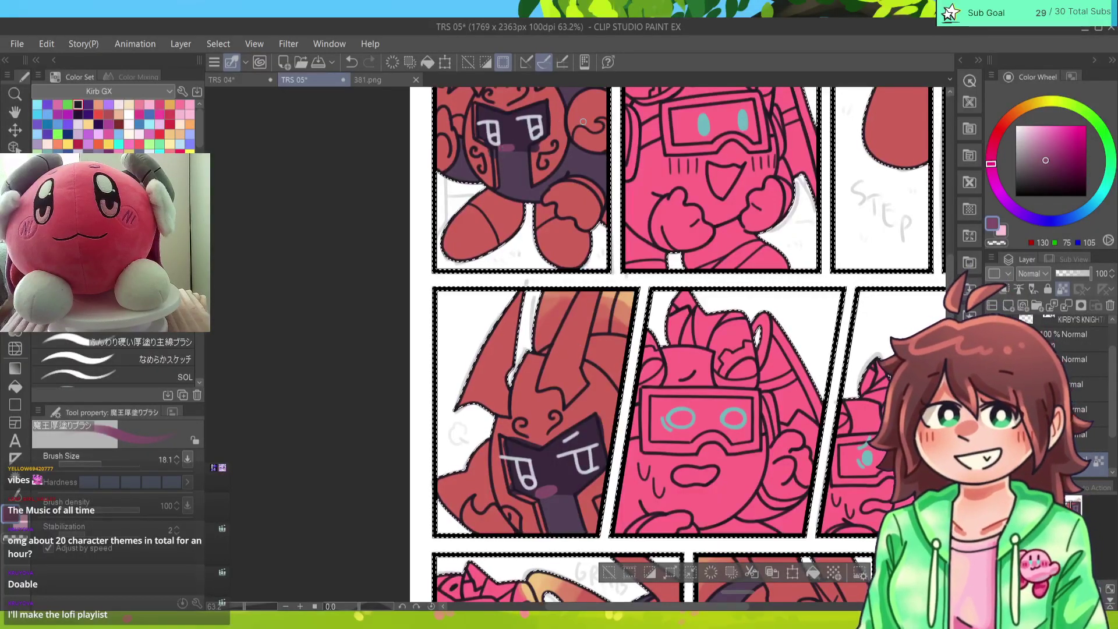
Step: Sample the grey (RGB 181, 182, 192) from the knight's eye line in the first slanted panel and switch to the 농펜 2 brush
drag(548, 491, 433, 310)
alt+click(498, 181)
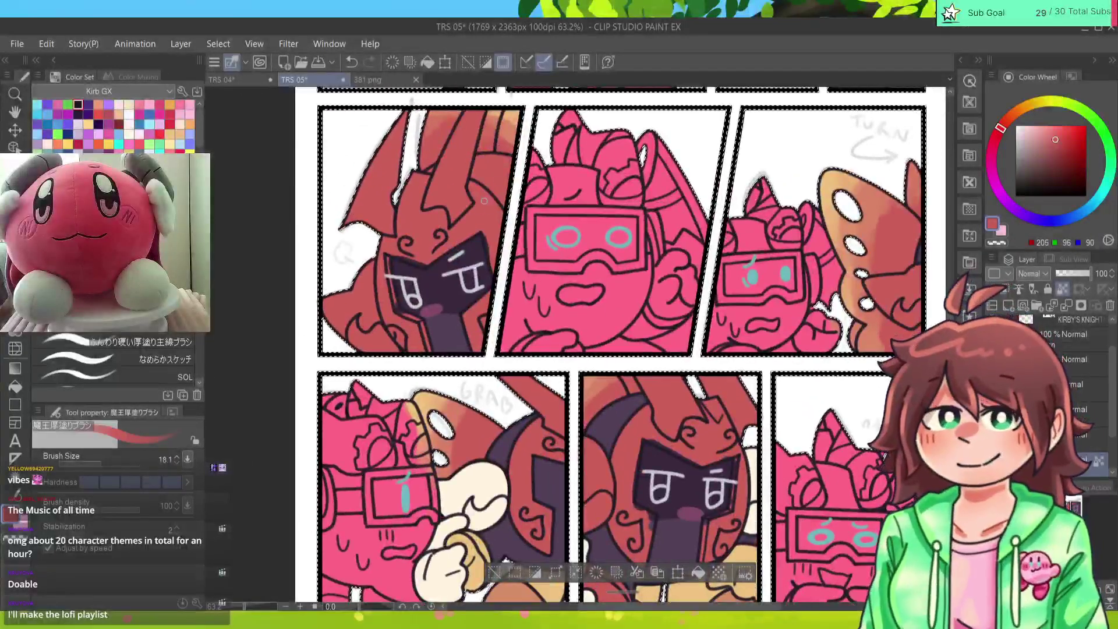
alt+click(419, 271)
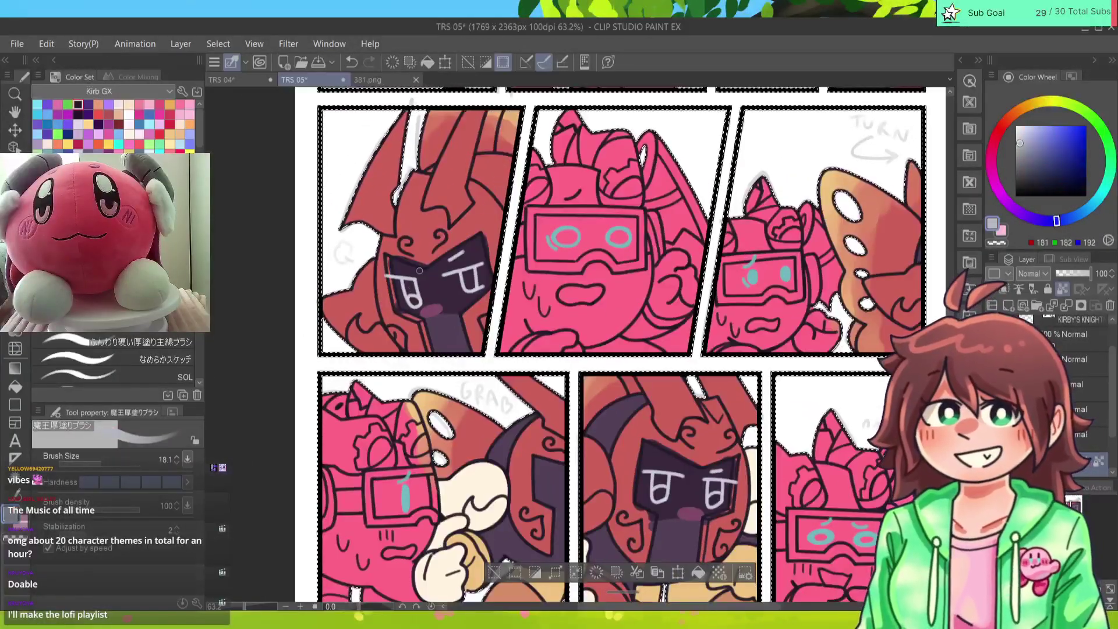
scroll(116, 359, down, 2)
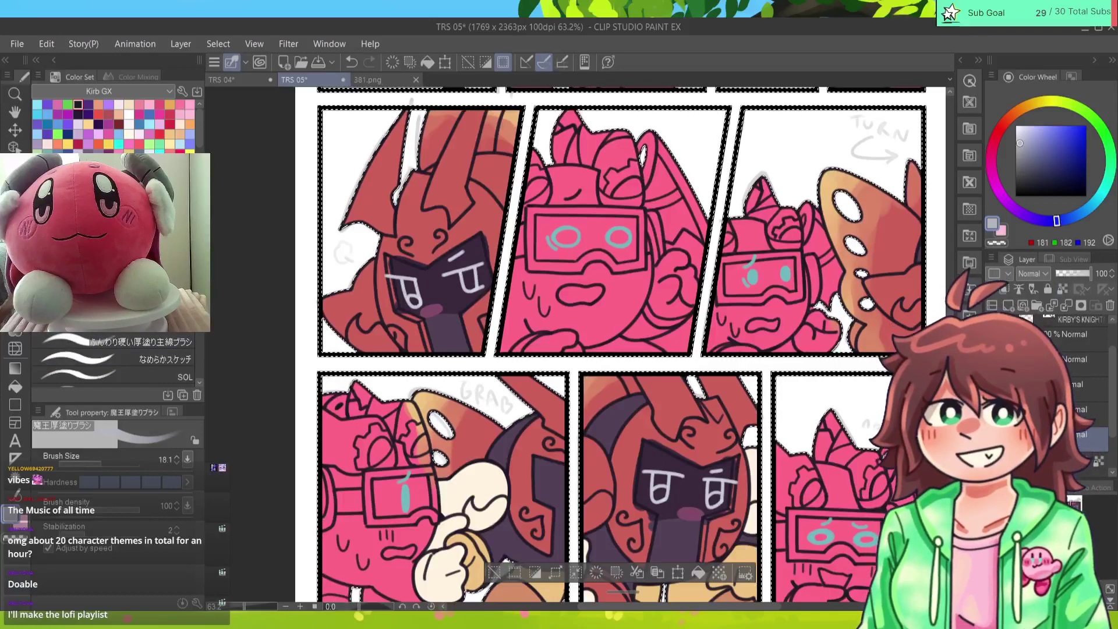
click(135, 361)
click(134, 367)
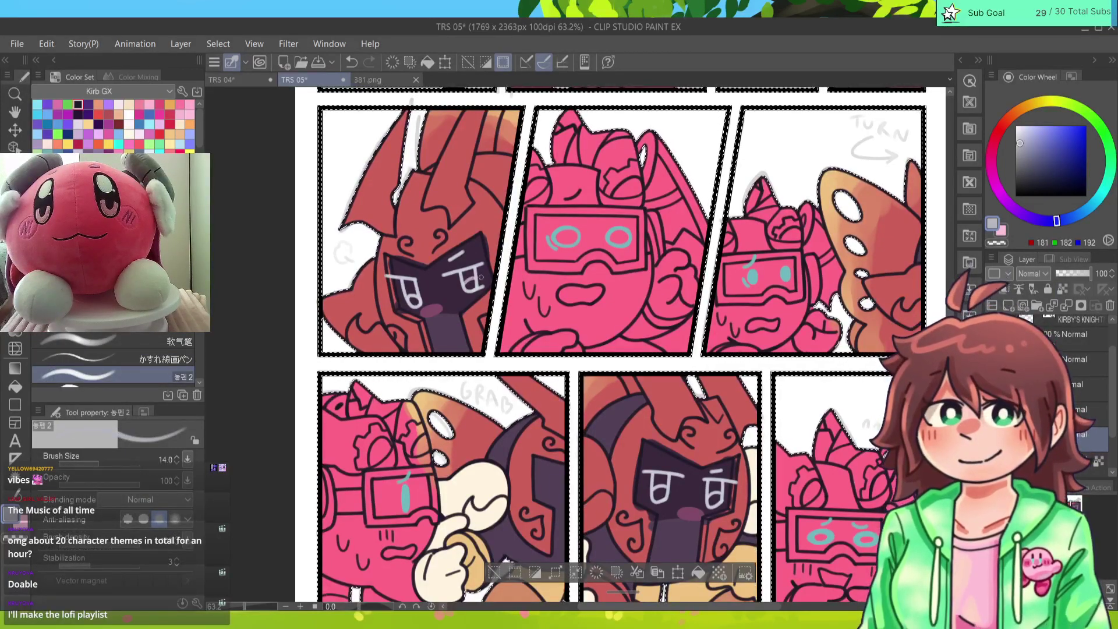
Step: Undo the last strokes on the knight's eyes in the first slanted panel and sample light grey (RGB 206, 211, 219) and dark purple for retouching
key(ctrl+z)
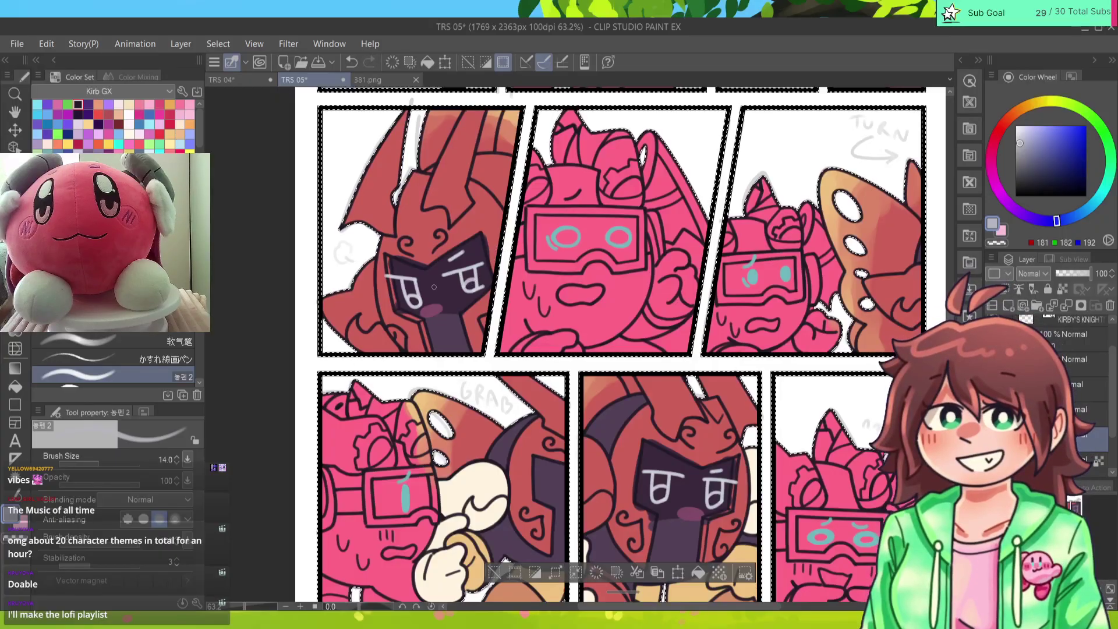
alt+click(466, 281)
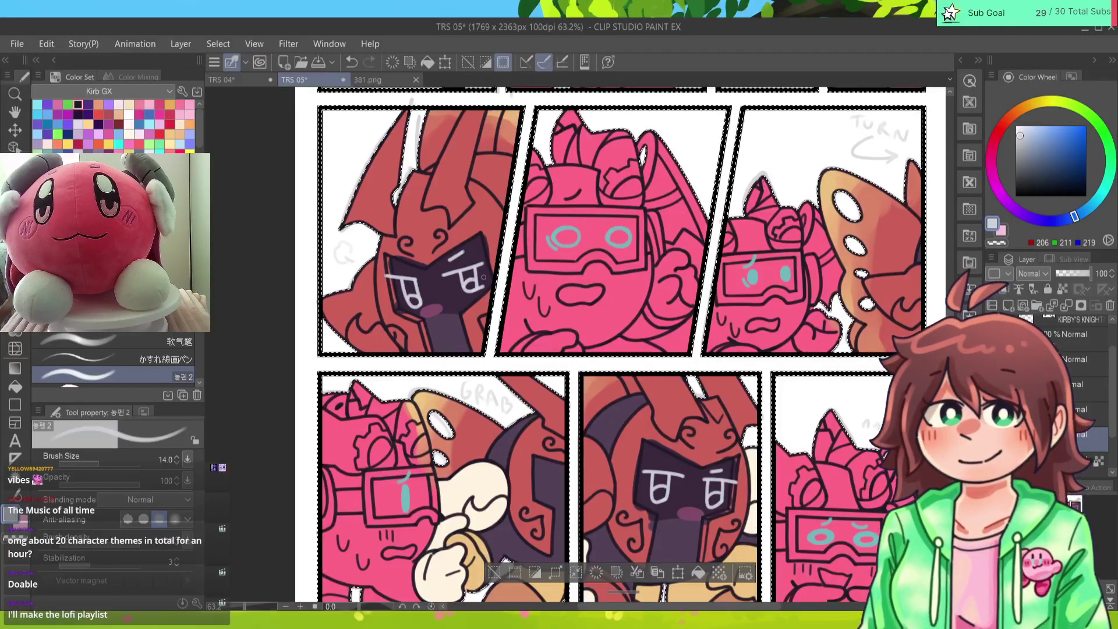
key(ctrl+z)
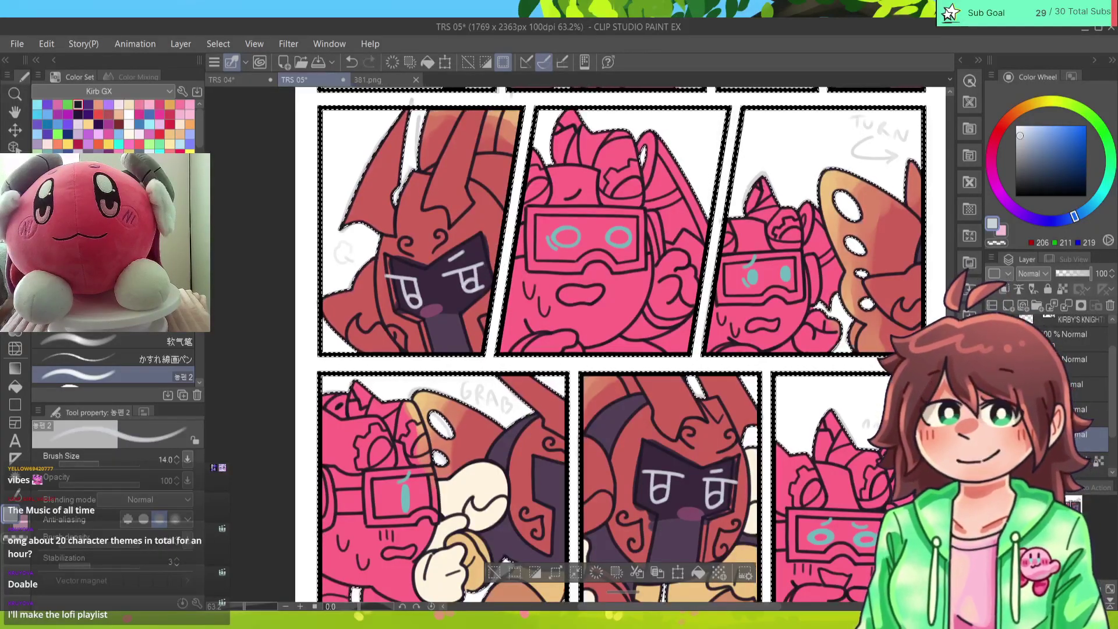
alt+click(459, 281)
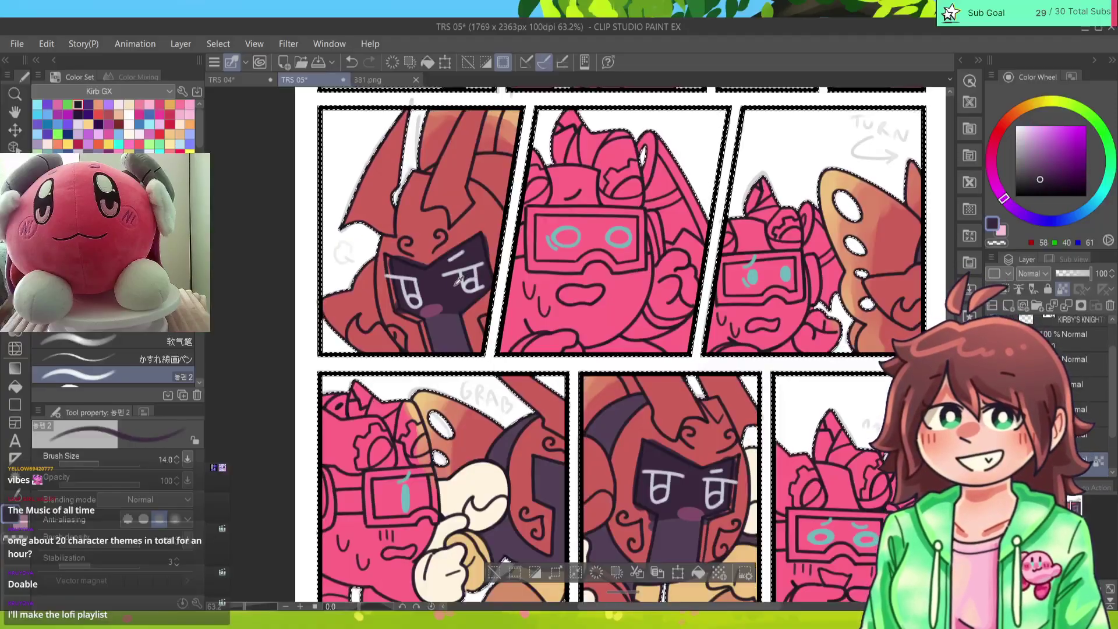
Step: Sample white from the 381.png background and fill the knight's eyes with it in the first slanted panel of TRS 05
click(379, 80)
alt+click(331, 98)
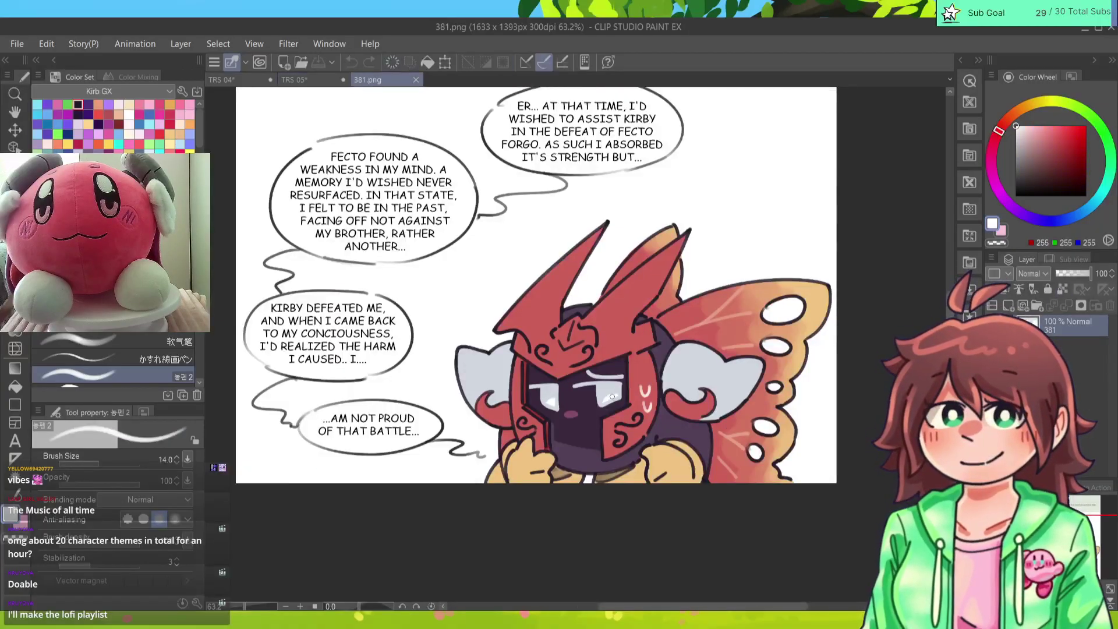
click(326, 79)
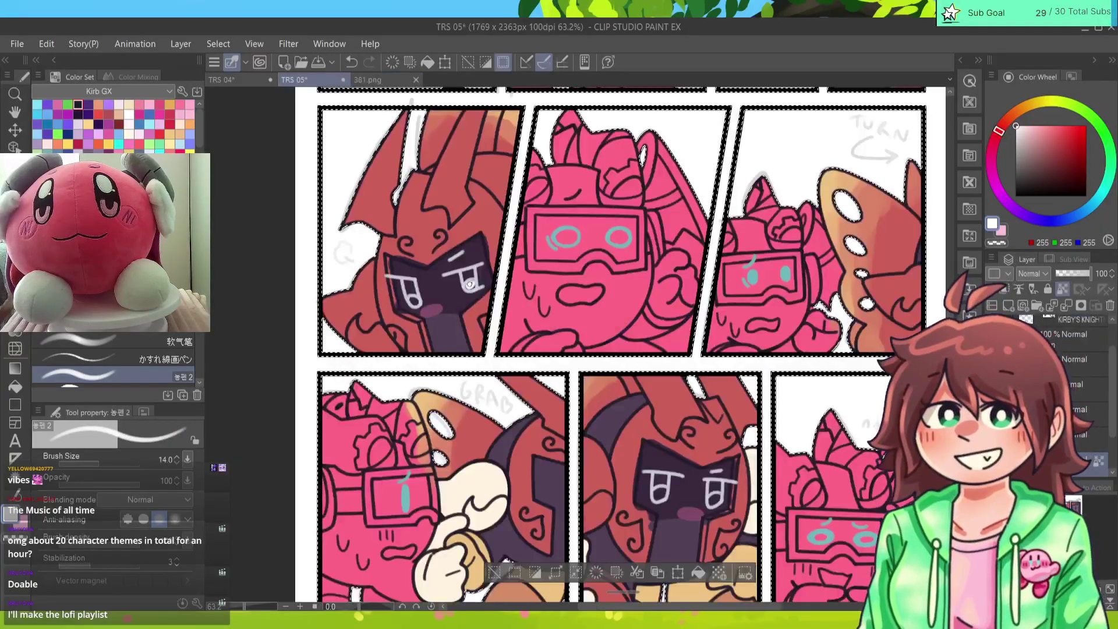
drag(470, 284, 474, 285)
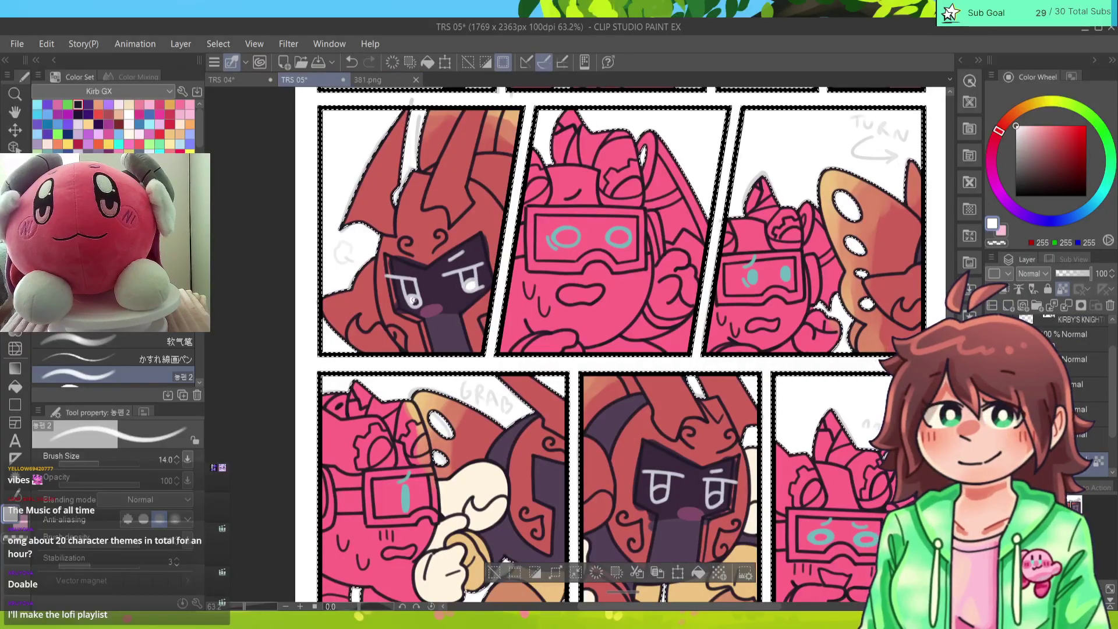
click(413, 300)
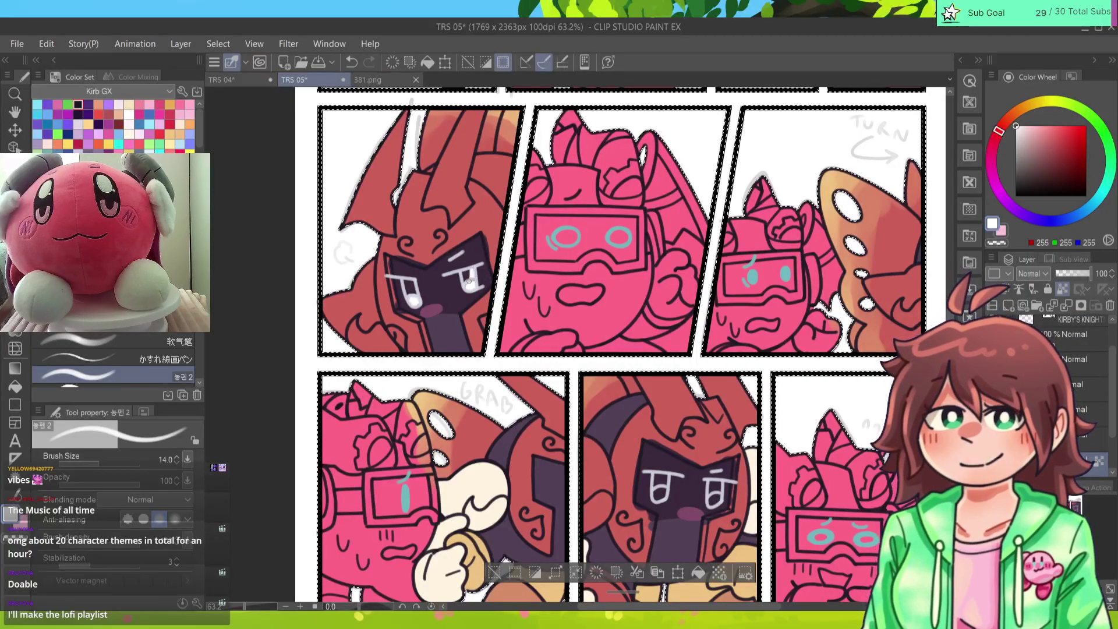
drag(466, 272, 474, 277)
drag(406, 288, 412, 302)
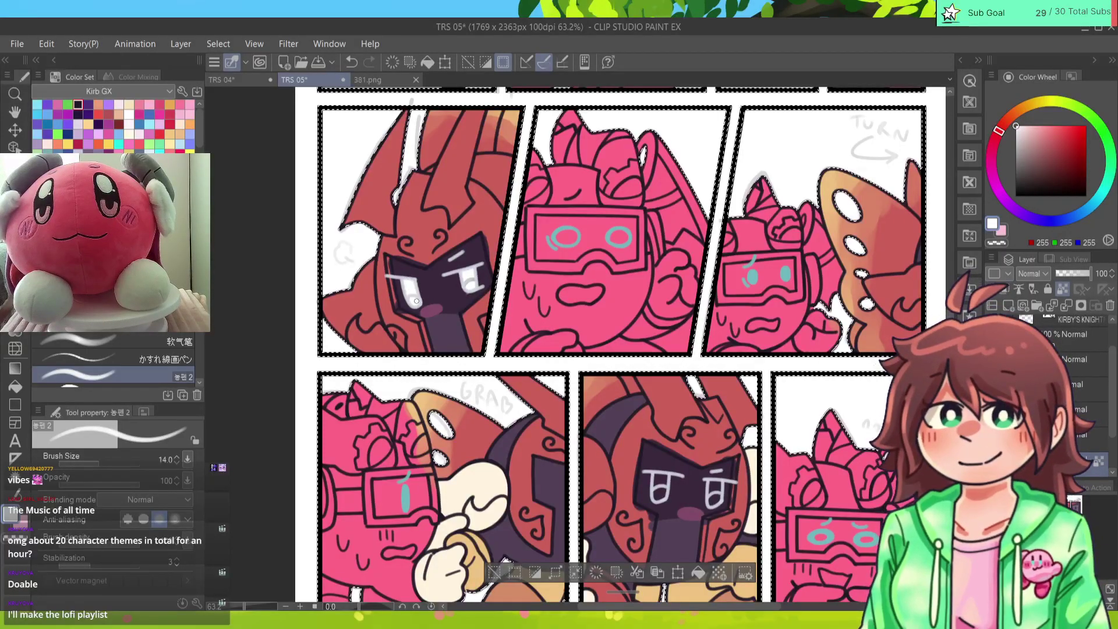
Step: Undo the last stroke and redraw the curved pupil line in light grey (RGB 206, 211, 219) in the slanted-panel knight's right-hand eye
alt+click(463, 297)
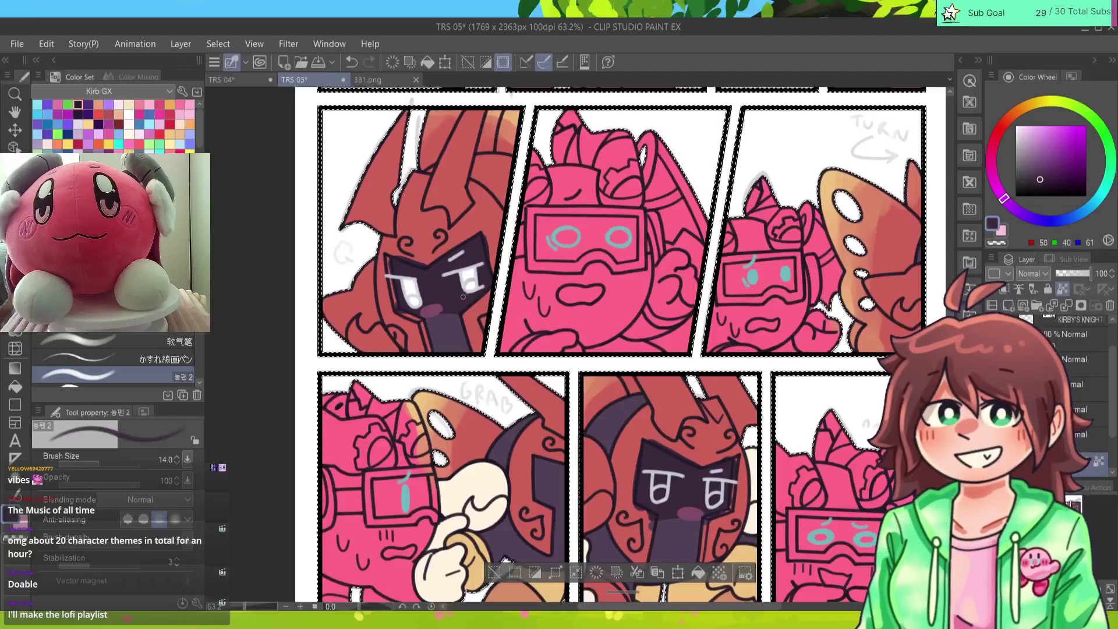
scroll(787, 530, up, 5)
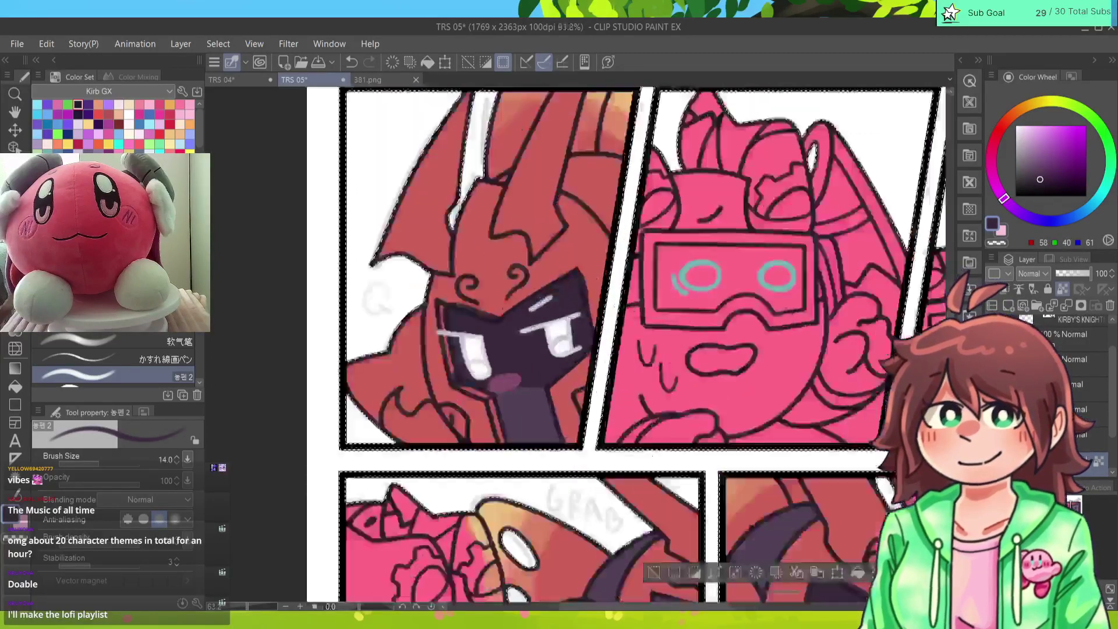
scroll(542, 307, up, 2)
alt+click(542, 307)
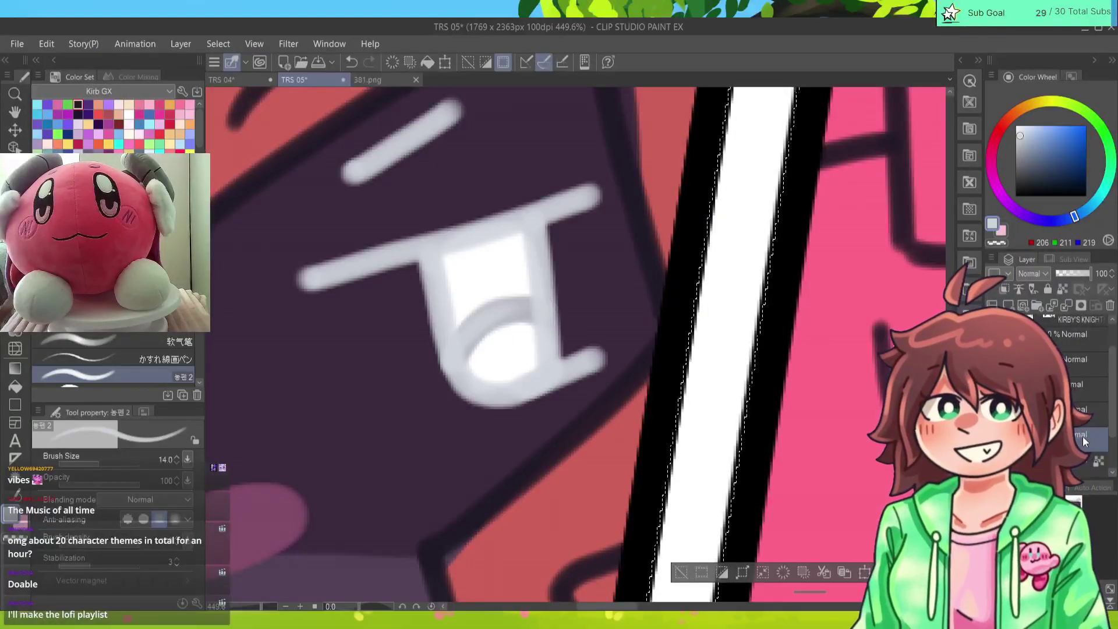
key(ctrl+z)
drag(460, 357, 543, 315)
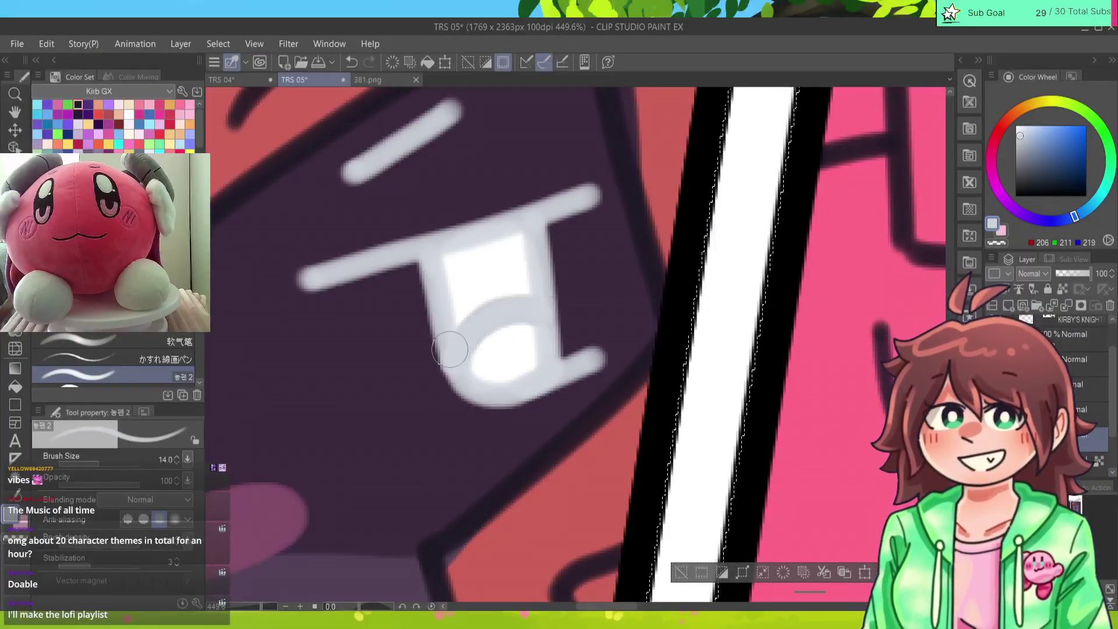
scroll(576, 344, down, 15)
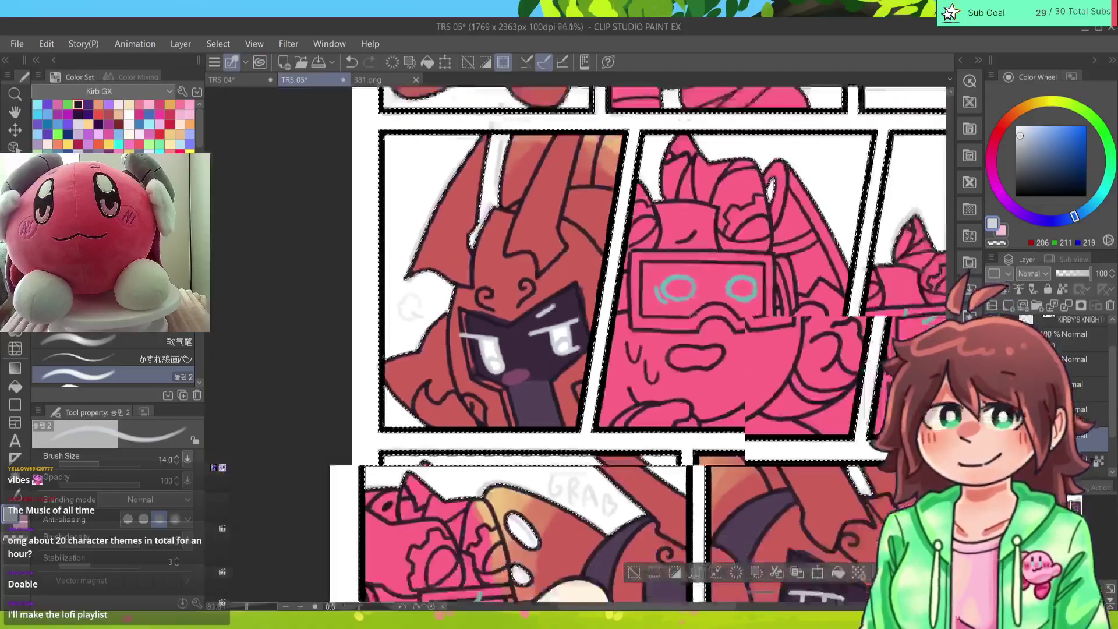
scroll(641, 343, down, 8)
scroll(641, 343, up, 6)
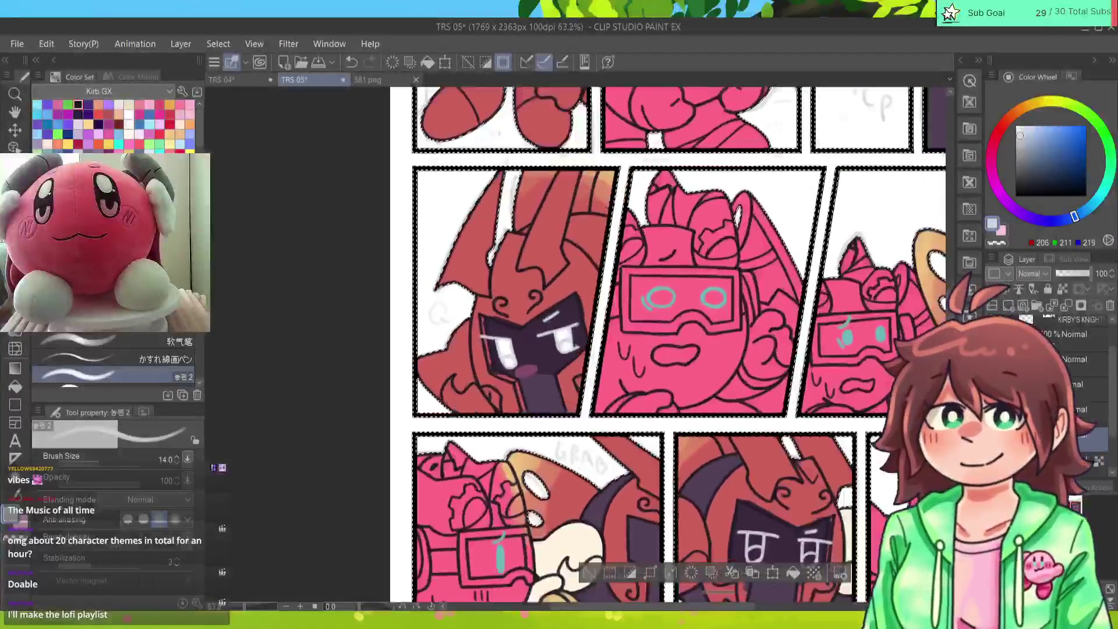
Step: Sample white from the slanted-panel knight's eye and fill the full-body knight's eyes in the page's first panel
ctrl+shift+click(564, 339)
alt+click(564, 339)
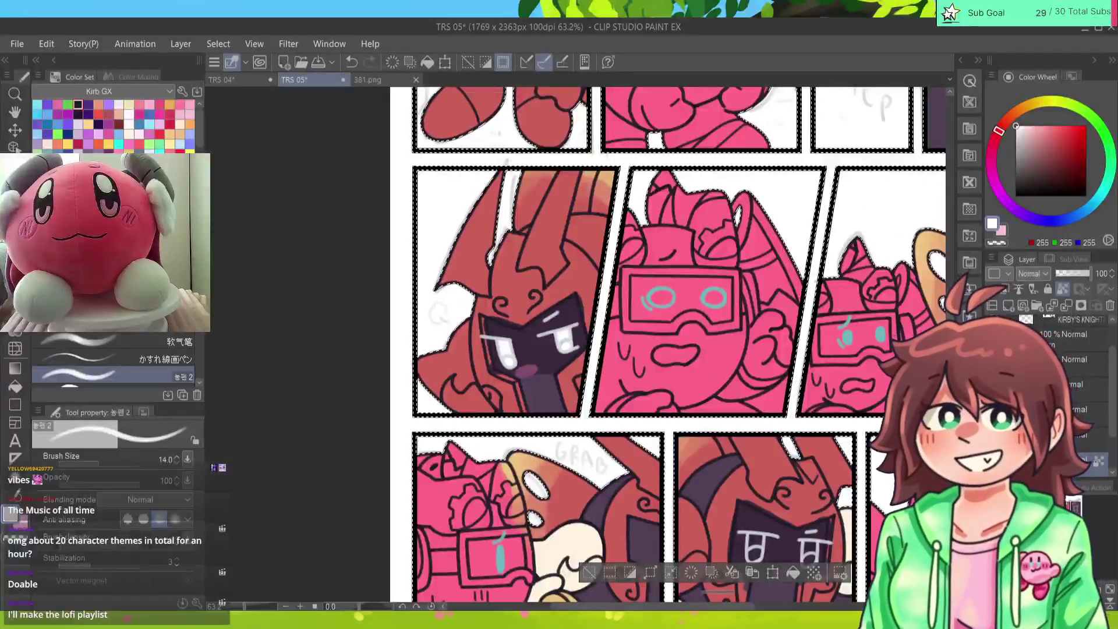
scroll(762, 395, up, 5)
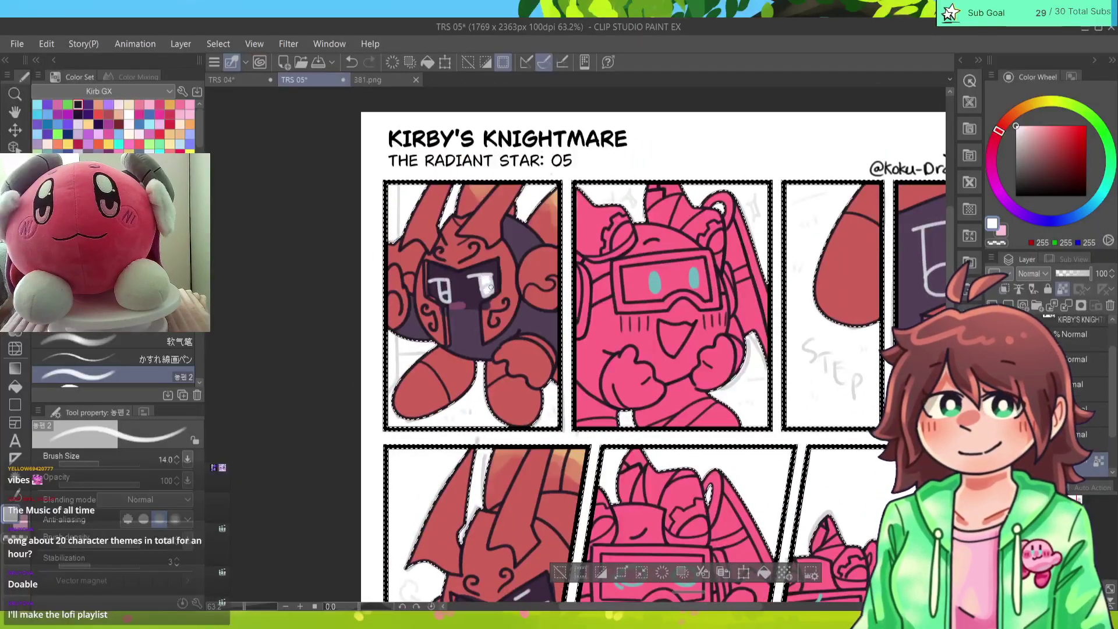
alt+click(477, 287)
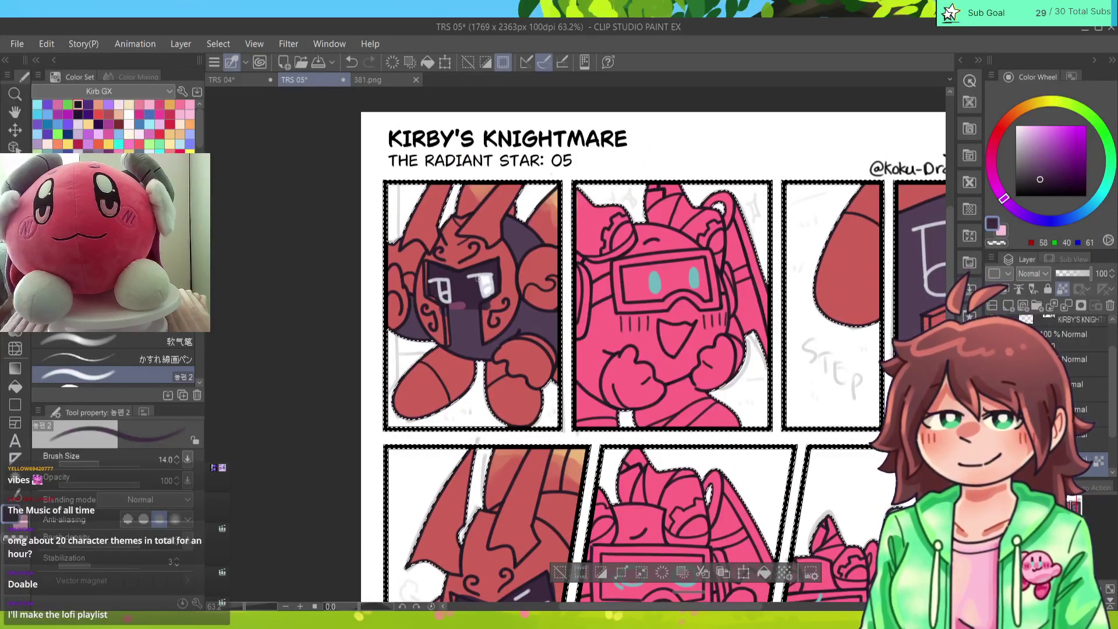
alt+click(479, 282)
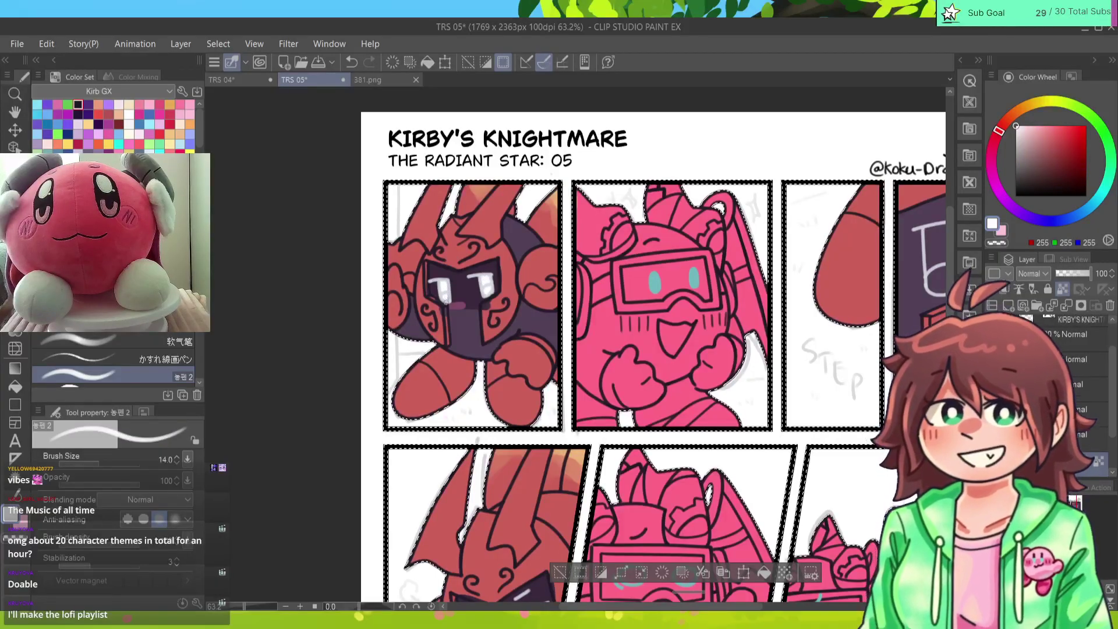
Step: Shade the upper face in the top row's last knight close-up dark purple (RGB 58, 40, 61) with the 魔王厚塗りブラシ brush at size 34.5
drag(454, 270, 268, 318)
key(b)
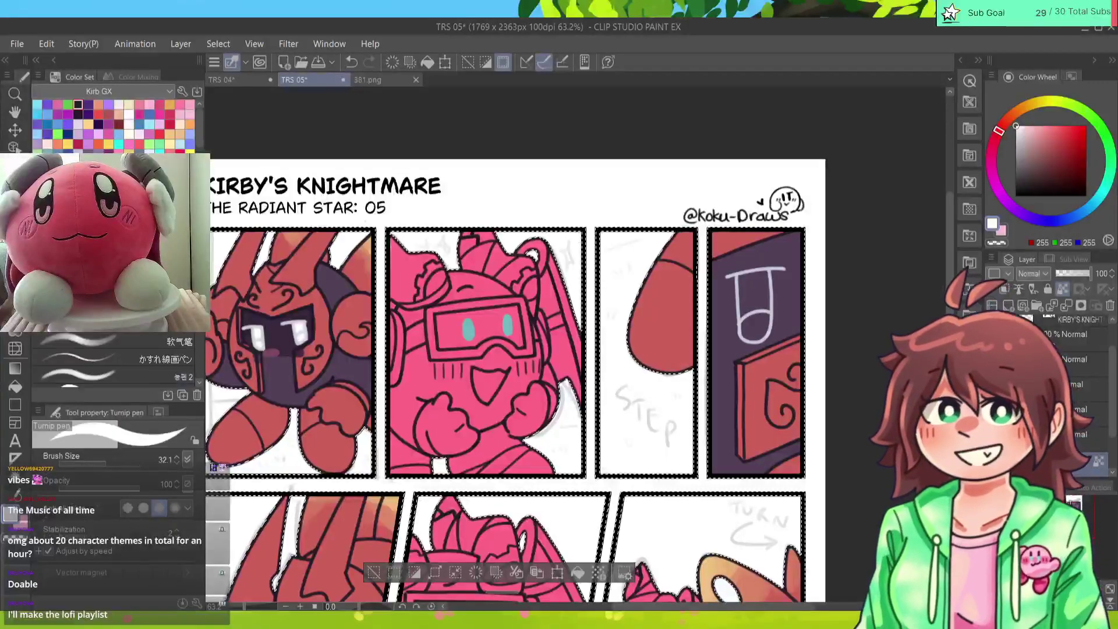
alt+click(282, 330)
key(b)
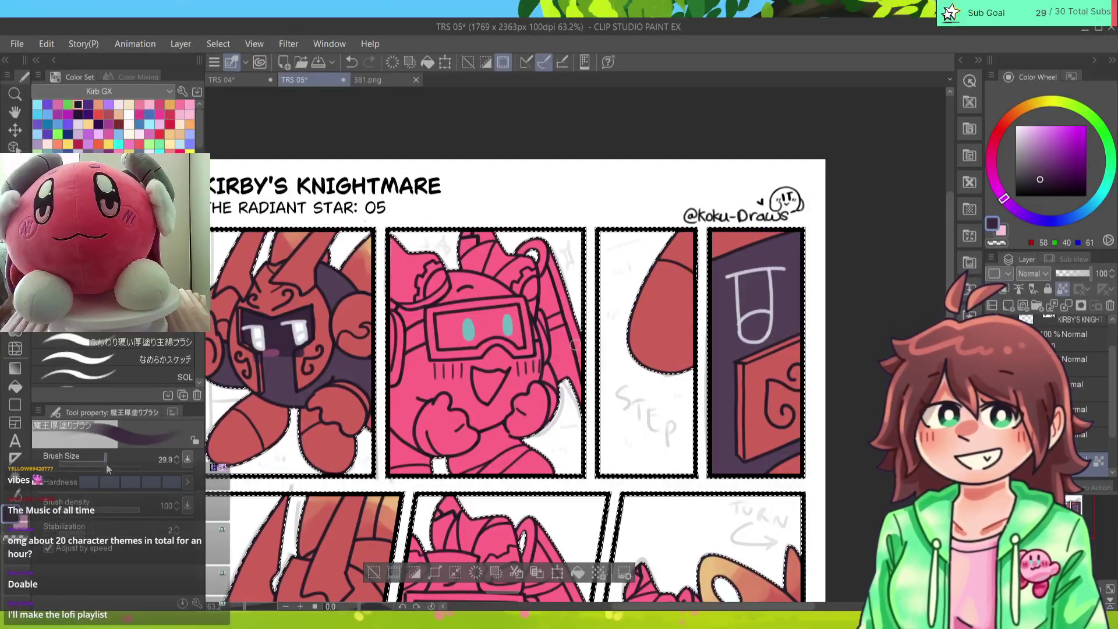
drag(110, 463, 105, 463)
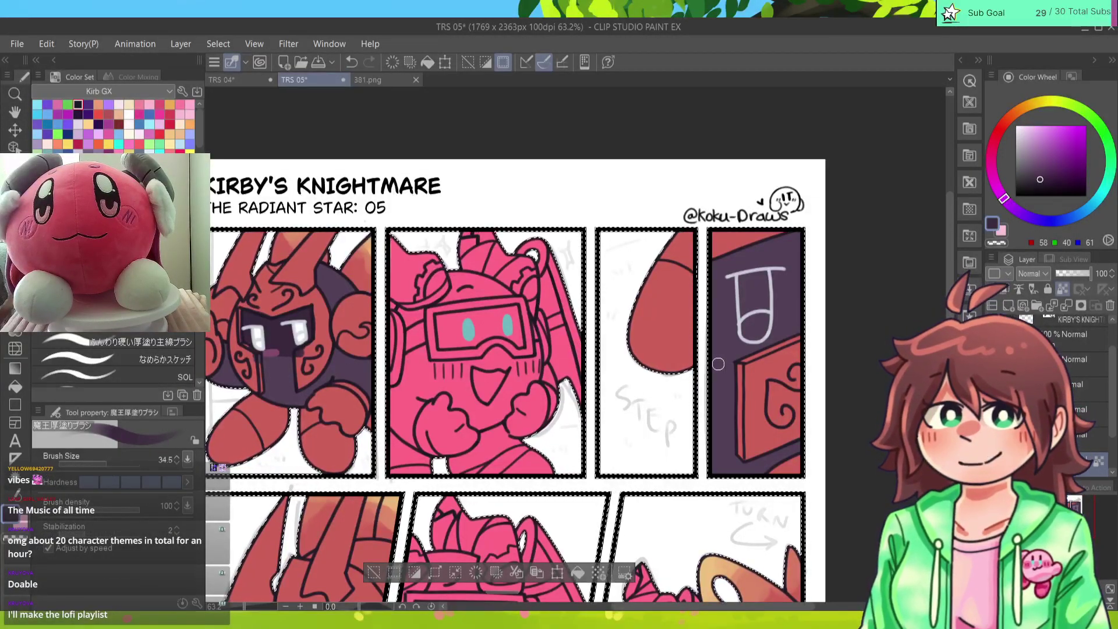
mouse_move(813, 298)
mouse_down()
mouse_move(721, 288)
mouse_move(778, 242)
mouse_up()
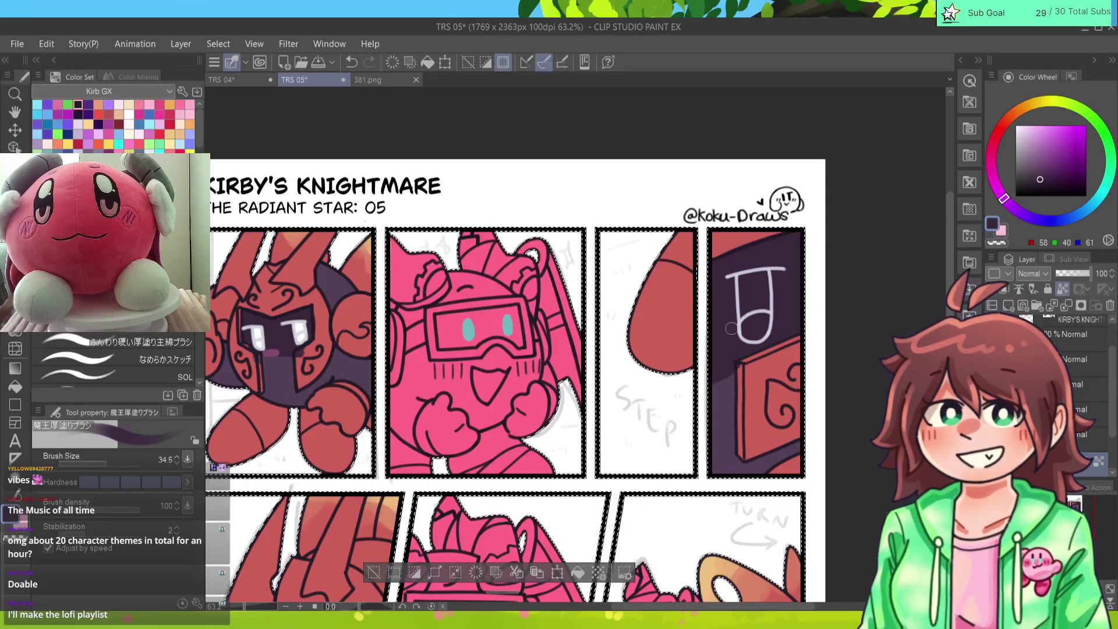
alt+click(264, 355)
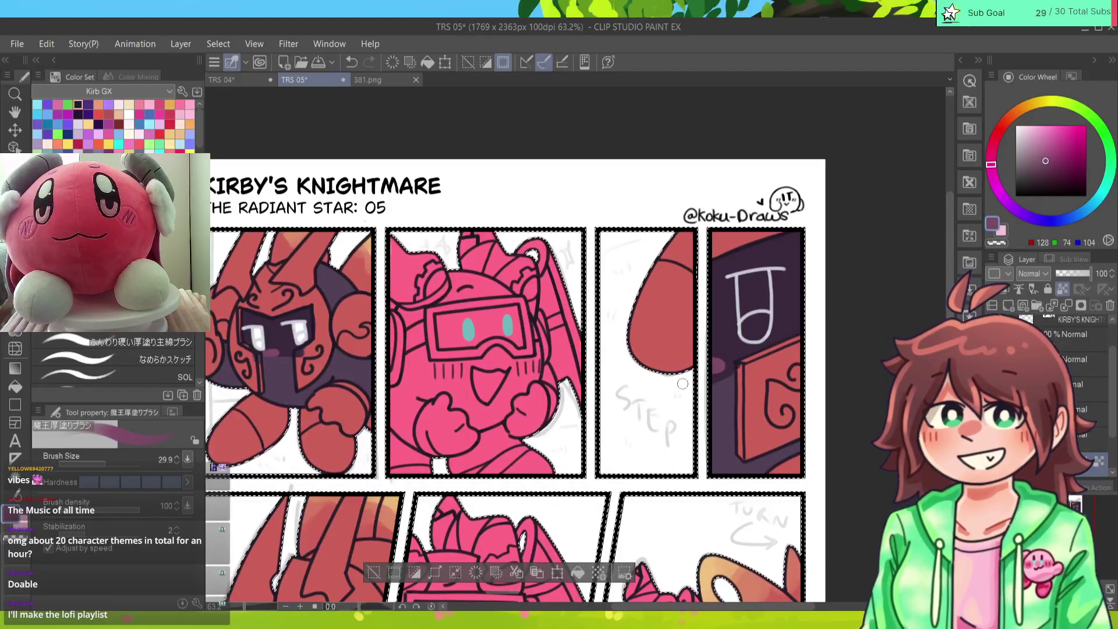
drag(714, 376, 728, 379)
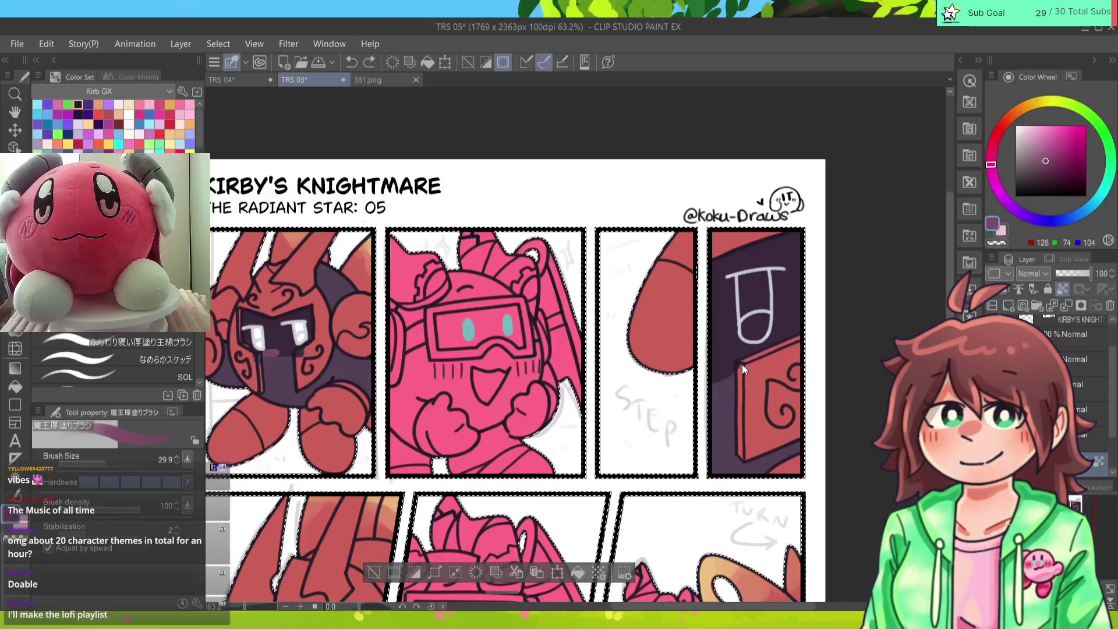
key(ctrl+z)
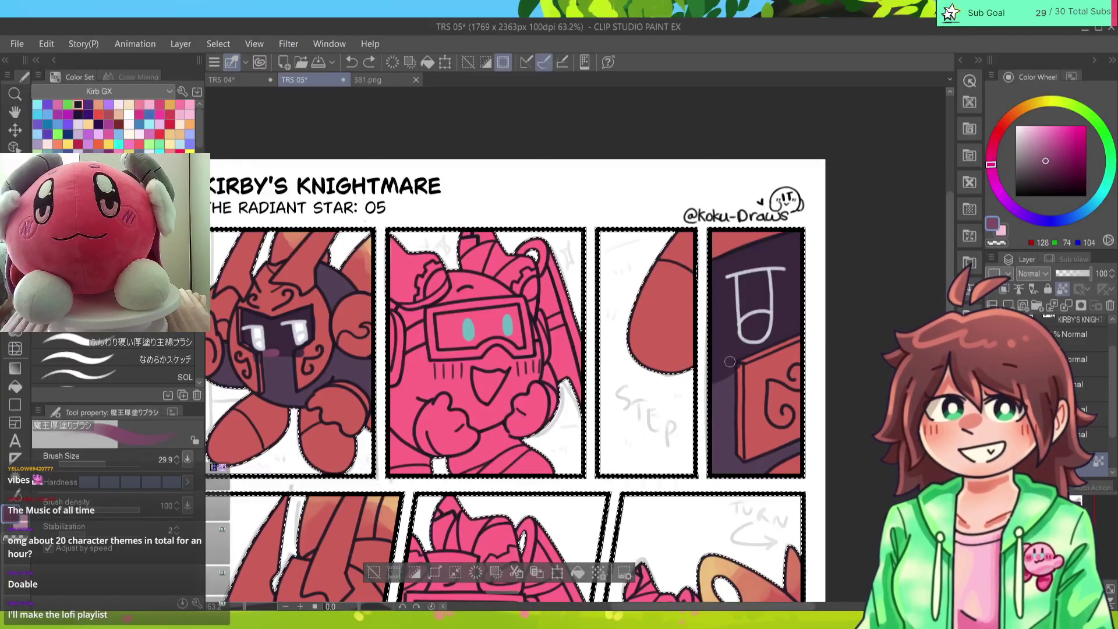
Step: Retouch the edge between the purple face and swirl plate in the close-up panel, sampling the face purple and plate red (RGB 205, 96, 90)
alt+click(713, 387)
drag(739, 382, 778, 366)
alt+click(785, 362)
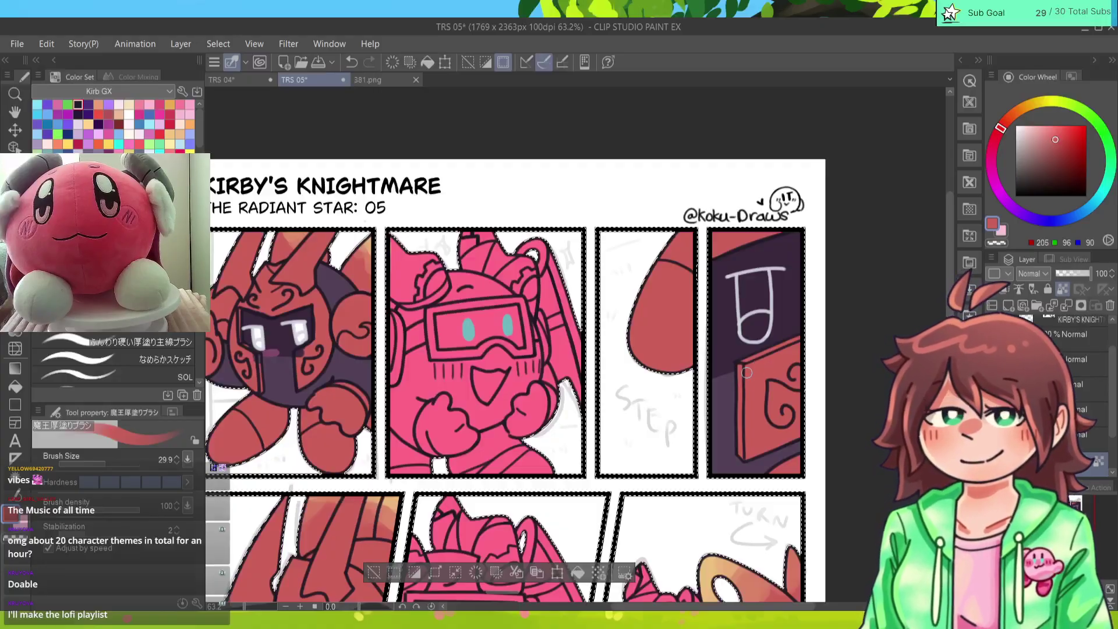
Step: Fill the knight's eye with white in the close-up panel using the Turnip pen, and switch to the Hard eraser
alt+click(740, 298)
key(p)
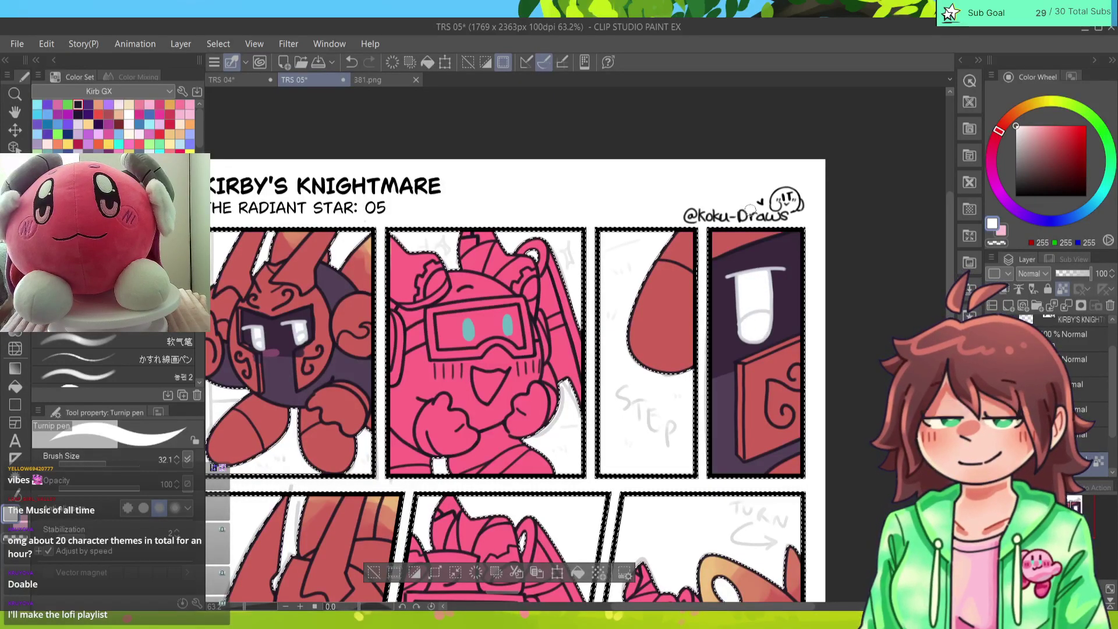
key(e)
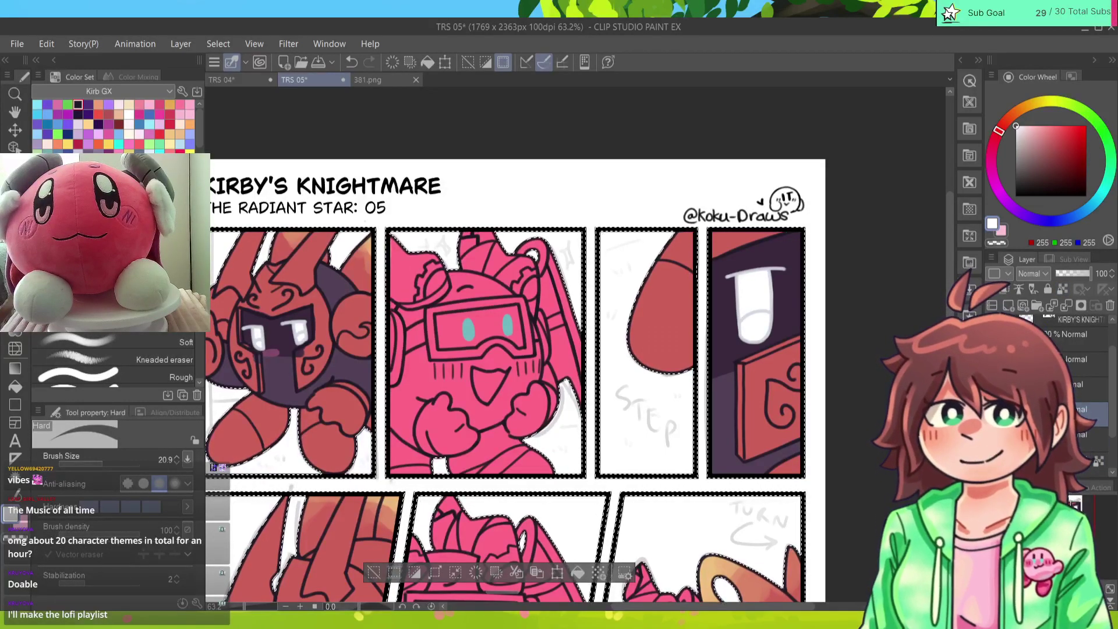
Step: Sample the tan (RGB 239, 195, 130) and paint the bottom corner of the knight close-up panel with the Turnip pen
scroll(576, 344, down, 5)
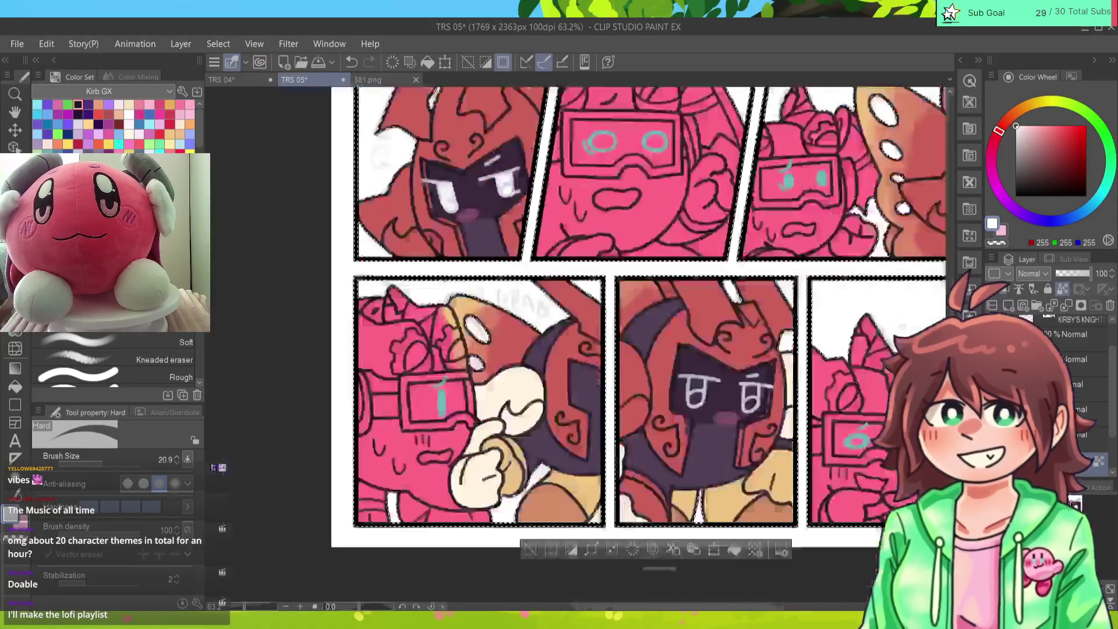
scroll(577, 344, up, 3)
key(p)
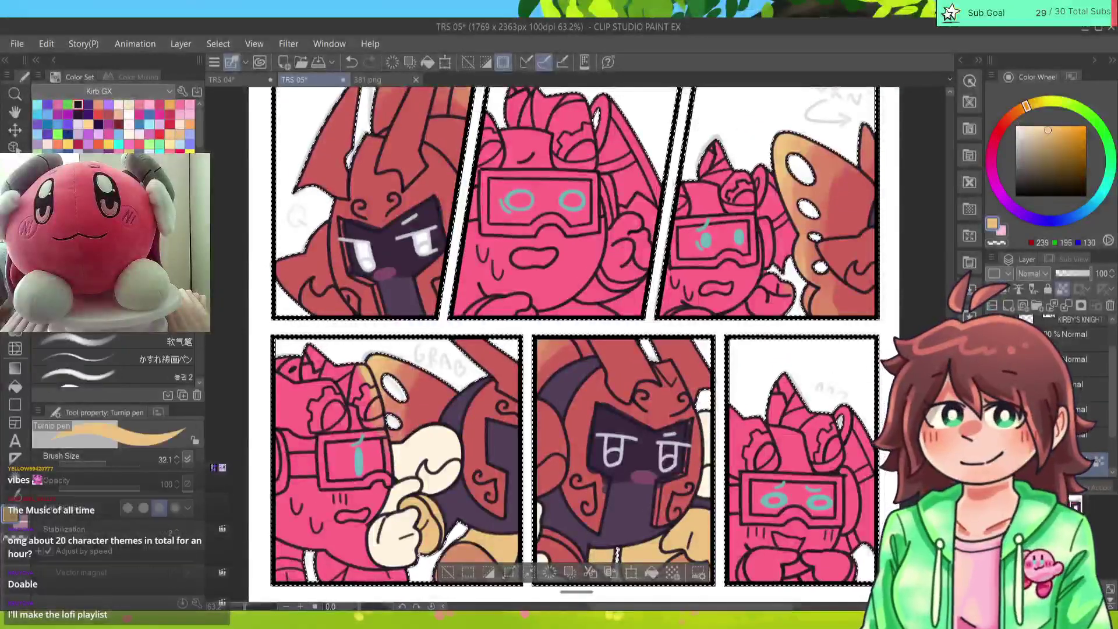
scroll(576, 344, up, 2)
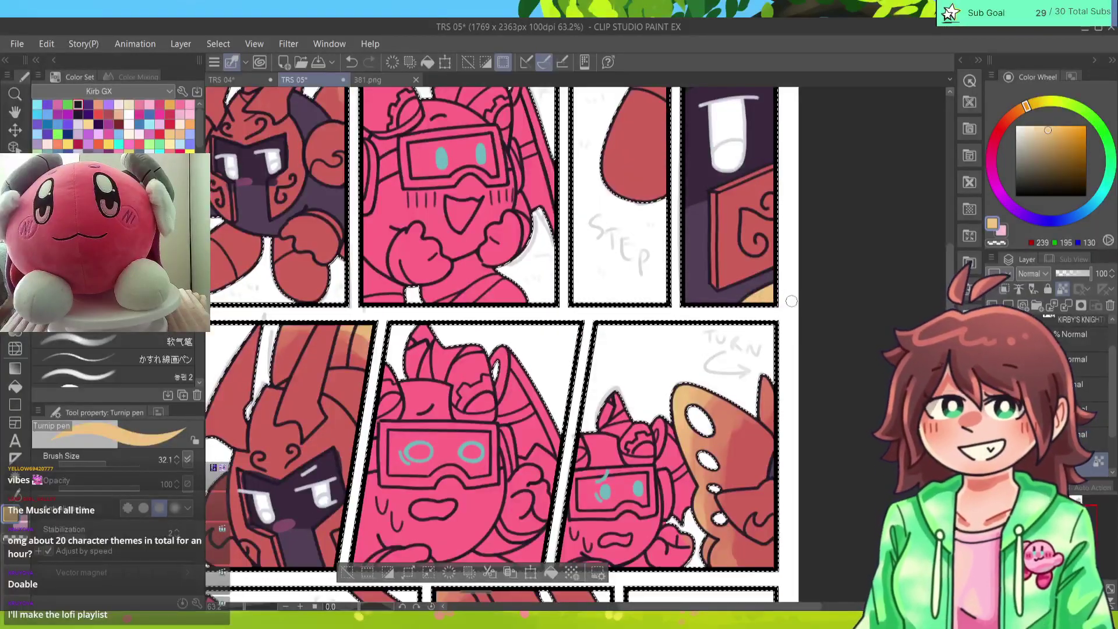
scroll(776, 302, down, 2)
scroll(776, 302, up, 2)
scroll(501, 343, down, 2)
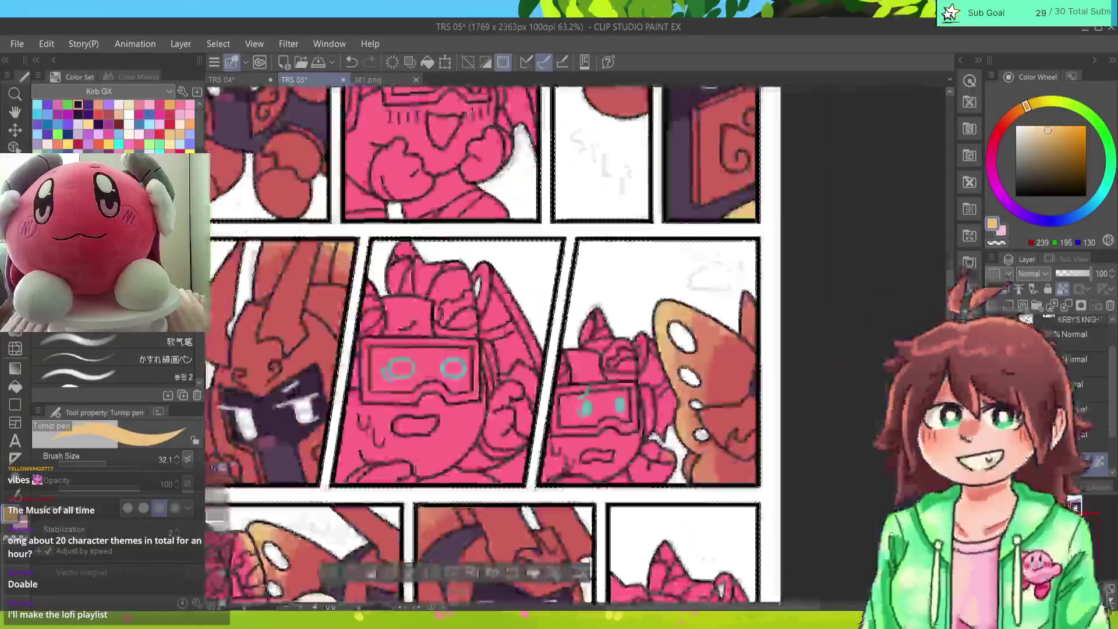
Step: Sample the shoulder tuft's light grey (RGB 208, 214, 222) from 381.png and colour the knight's shoulder tuft in the TURN panel
key(ctrl+Tab)
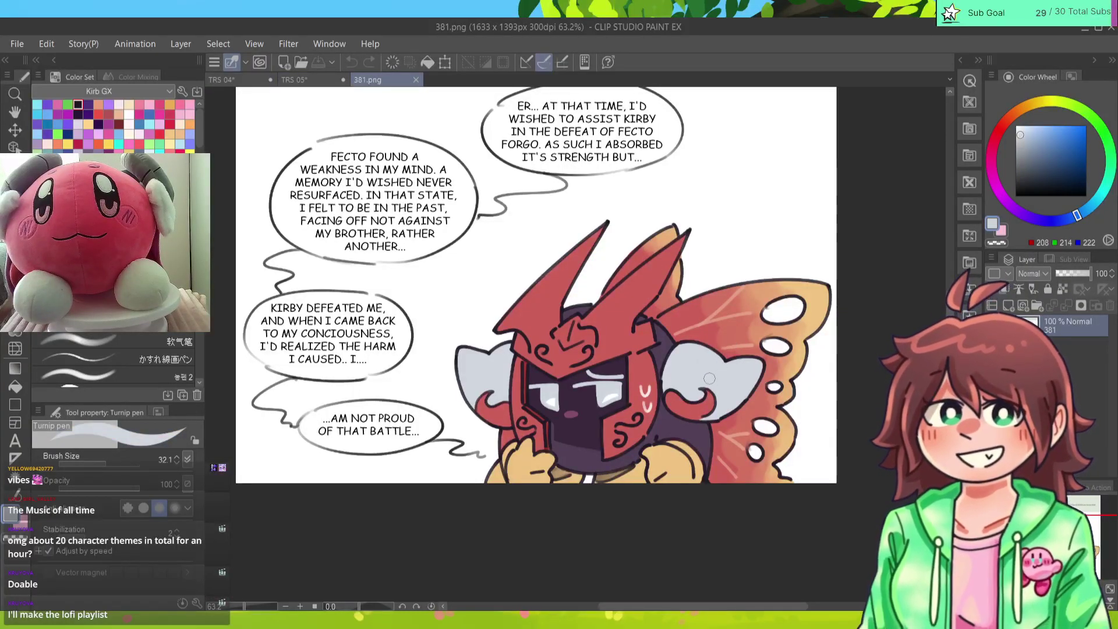
click(297, 79)
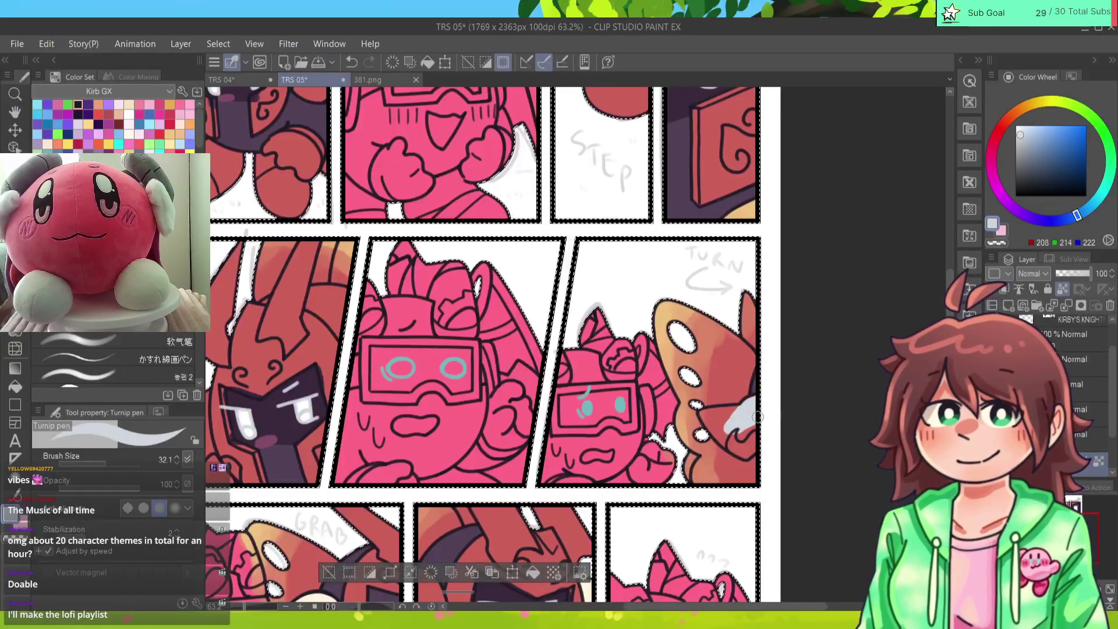
scroll(722, 315, up, 1)
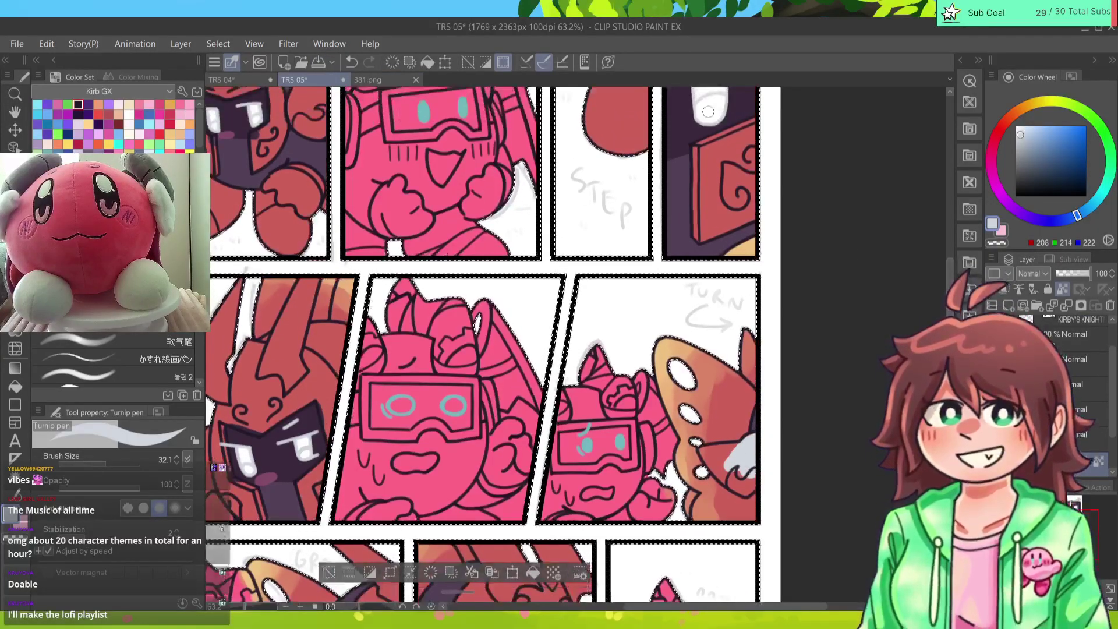
Step: Undo a white trial stroke above the TURN panel's shoulder tuft, resample its grey, and lighten the colour to RGB 220, 225, 232
mouse_move(710, 415)
mouse_down()
mouse_move(725, 428)
mouse_move(737, 401)
mouse_up()
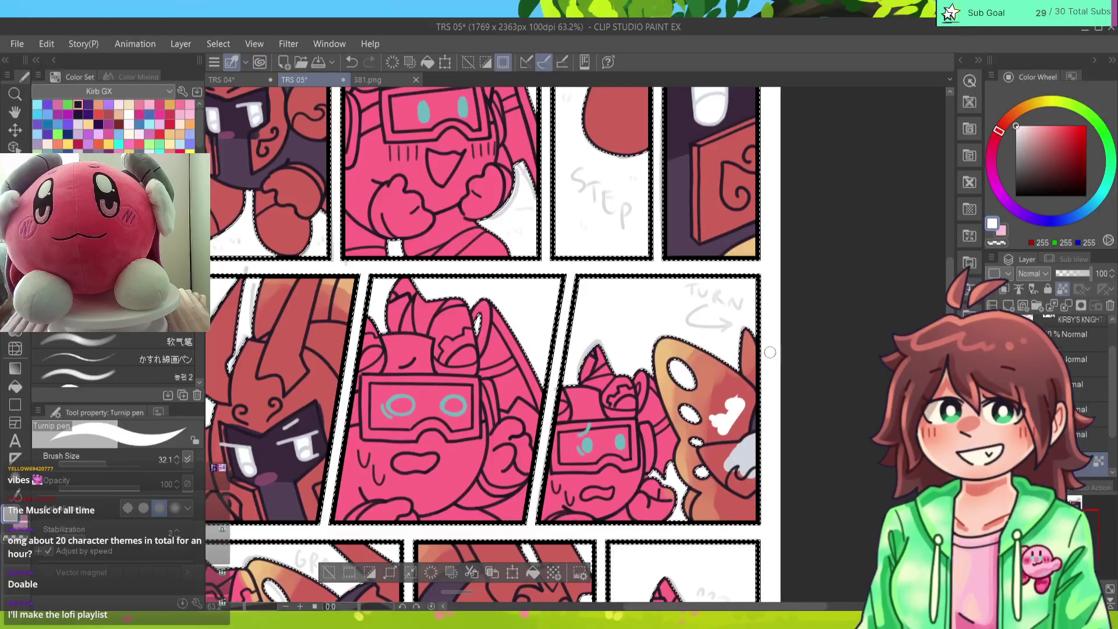
key(ctrl+z)
alt+click(741, 447)
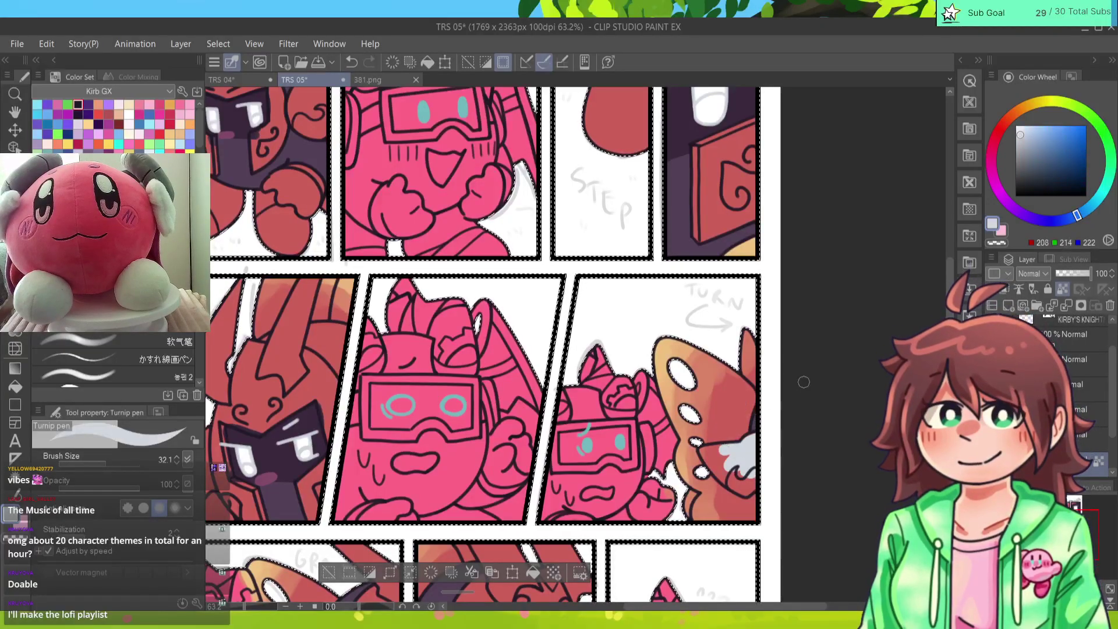
click(1019, 132)
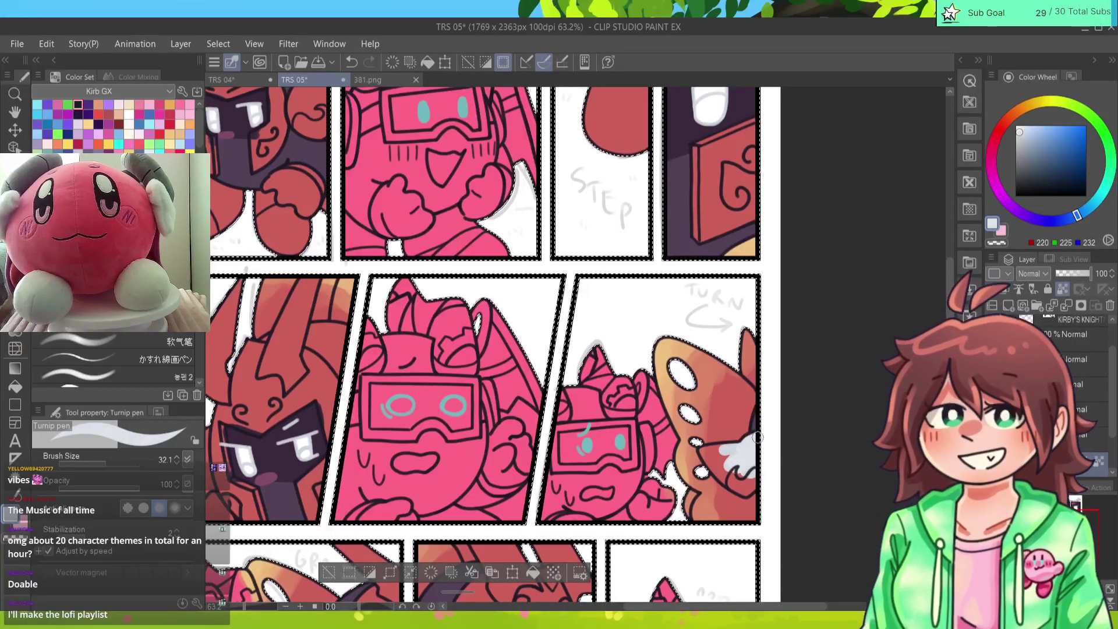
Step: Colour the knight's shoulder tufts light grey (RGB 220, 225, 232) in the first panel, and resample the helmet's red (RGB 205, 96, 90)
mouse_move(734, 446)
mouse_down()
mouse_move(707, 452)
mouse_move(754, 484)
mouse_move(842, 627)
mouse_move(883, 628)
mouse_up()
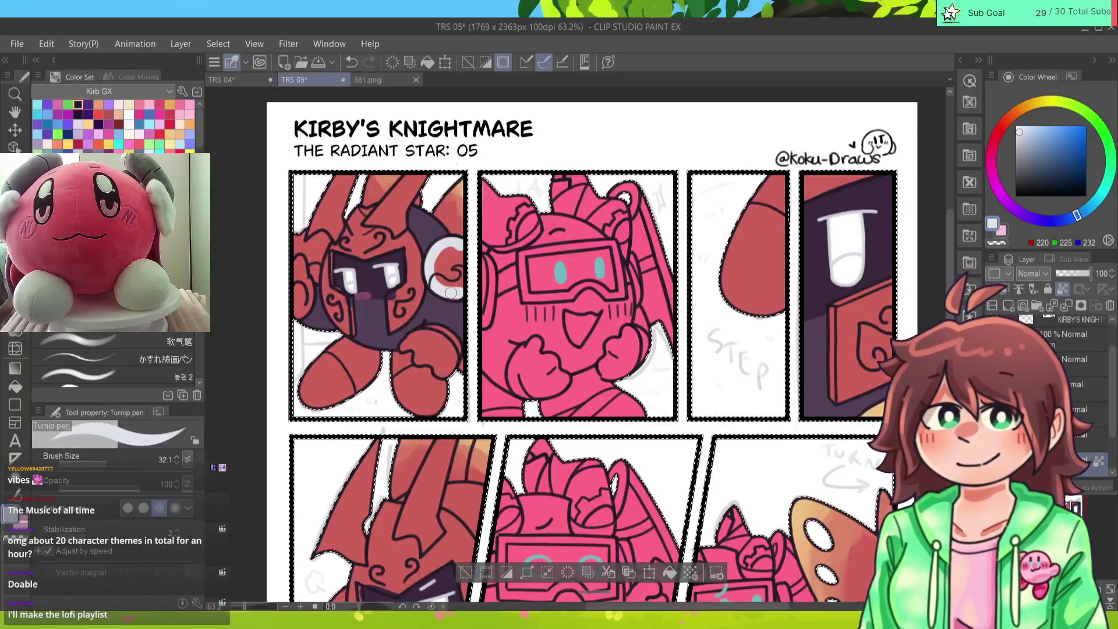
mouse_move(452, 293)
mouse_down()
mouse_move(464, 254)
mouse_move(434, 277)
mouse_up()
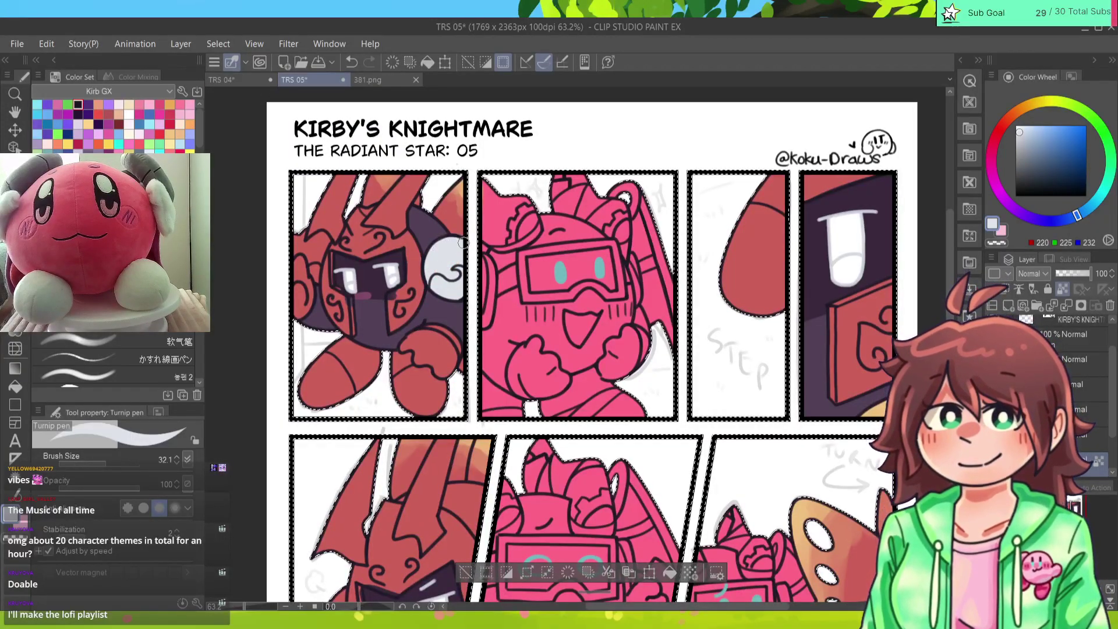
mouse_move(314, 284)
mouse_down()
mouse_move(325, 241)
mouse_move(300, 235)
mouse_up()
alt+click(340, 234)
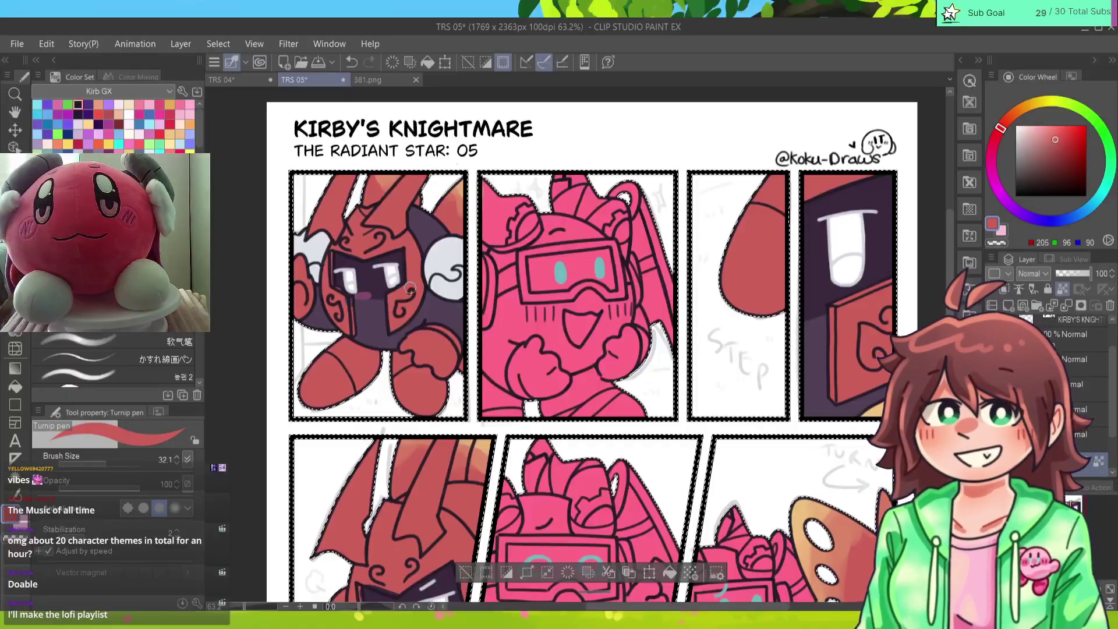
alt+click(367, 272)
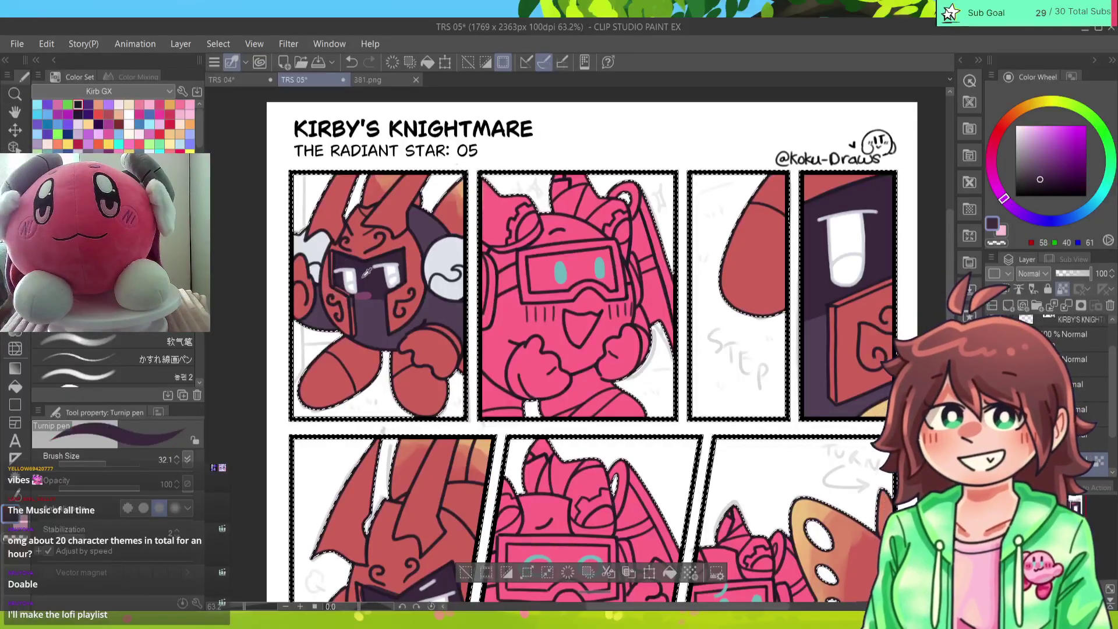
alt+click(331, 269)
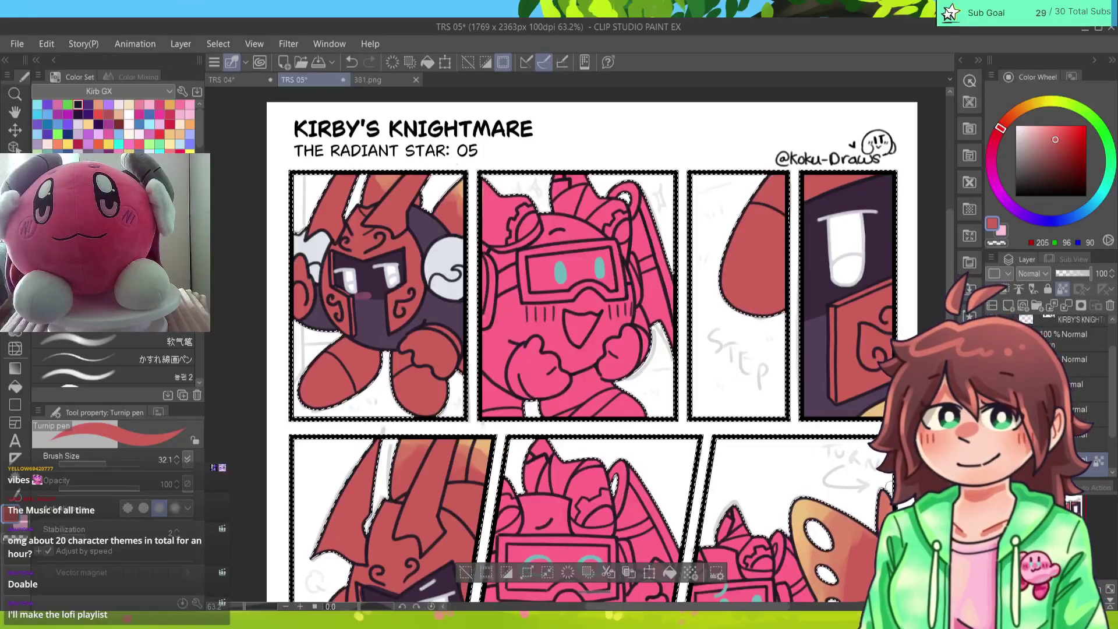
Step: Sample the tan (RGB 239, 195, 130) from the GRAB panel and paint the knight's hand and upper legs with it in the first panel
drag(582, 350, 695, 192)
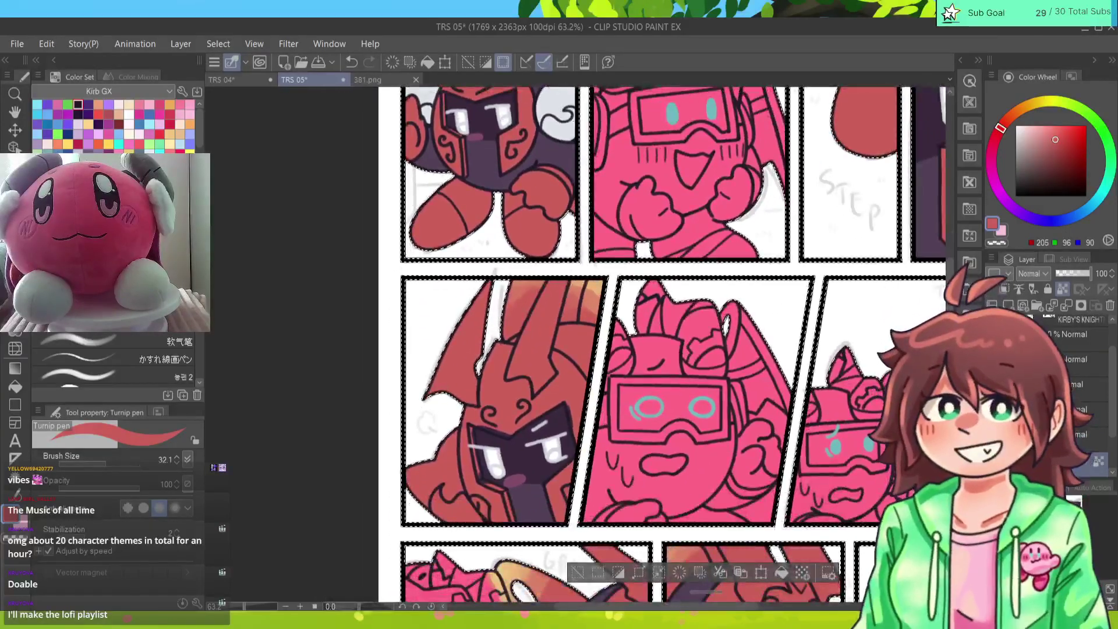
drag(442, 581, 449, 396)
alt+click(448, 397)
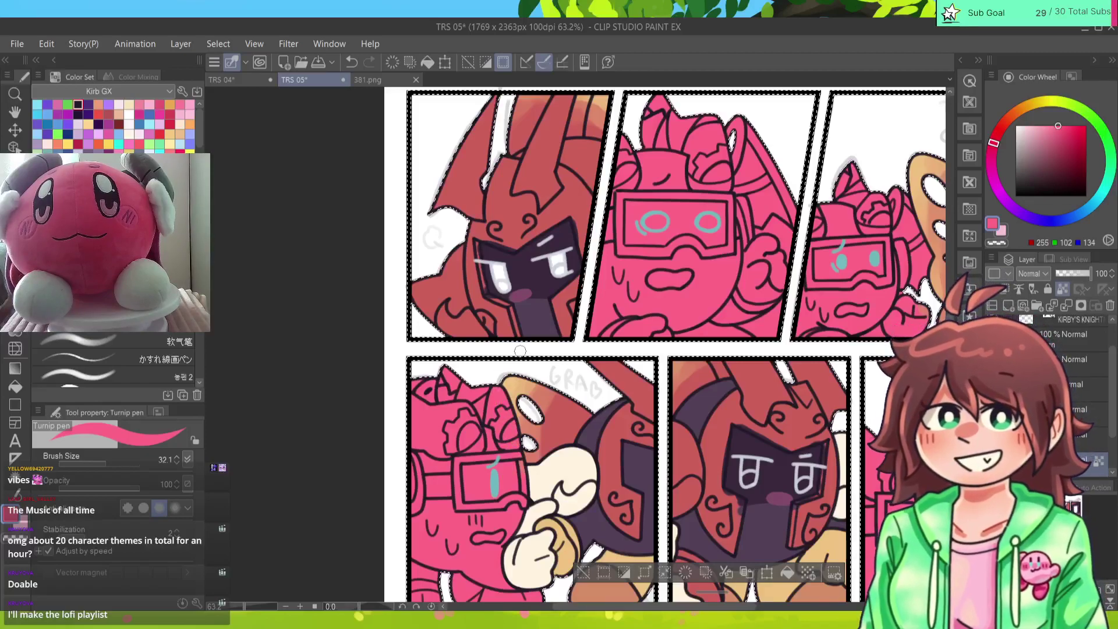
alt+click(520, 491)
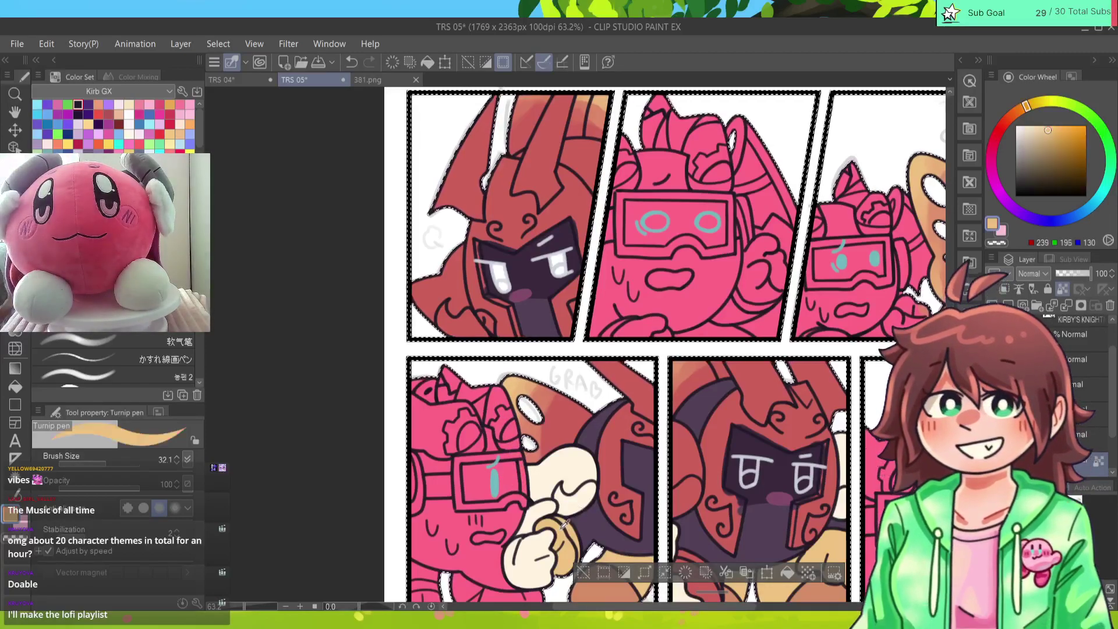
drag(570, 515, 587, 493)
scroll(670, 344, up, 6)
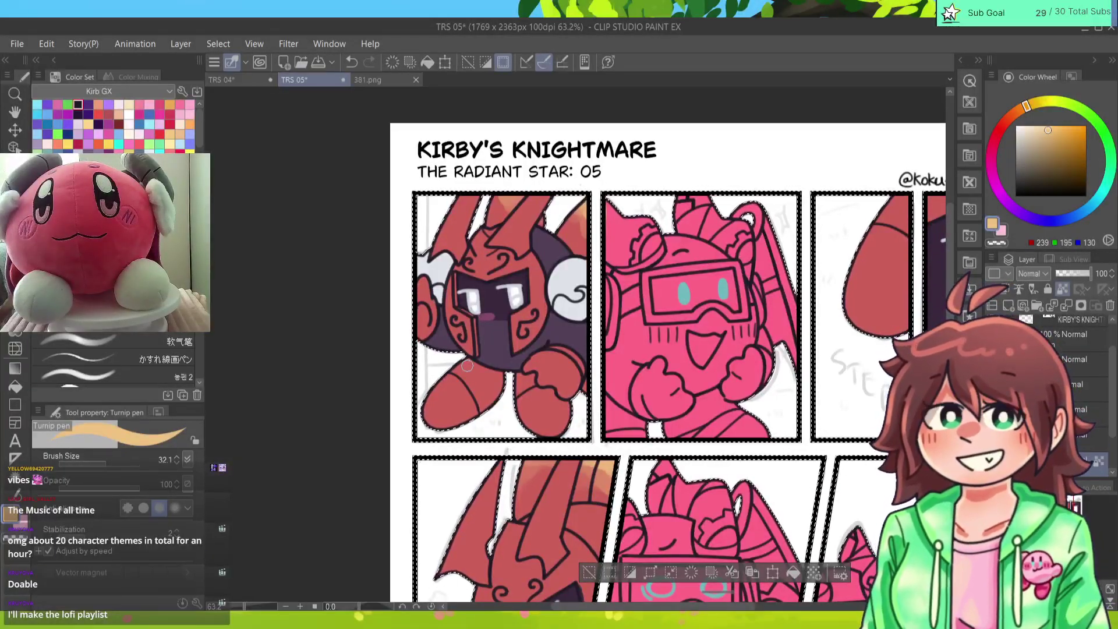
mouse_move(492, 379)
mouse_down()
mouse_move(458, 377)
mouse_move(542, 372)
mouse_up()
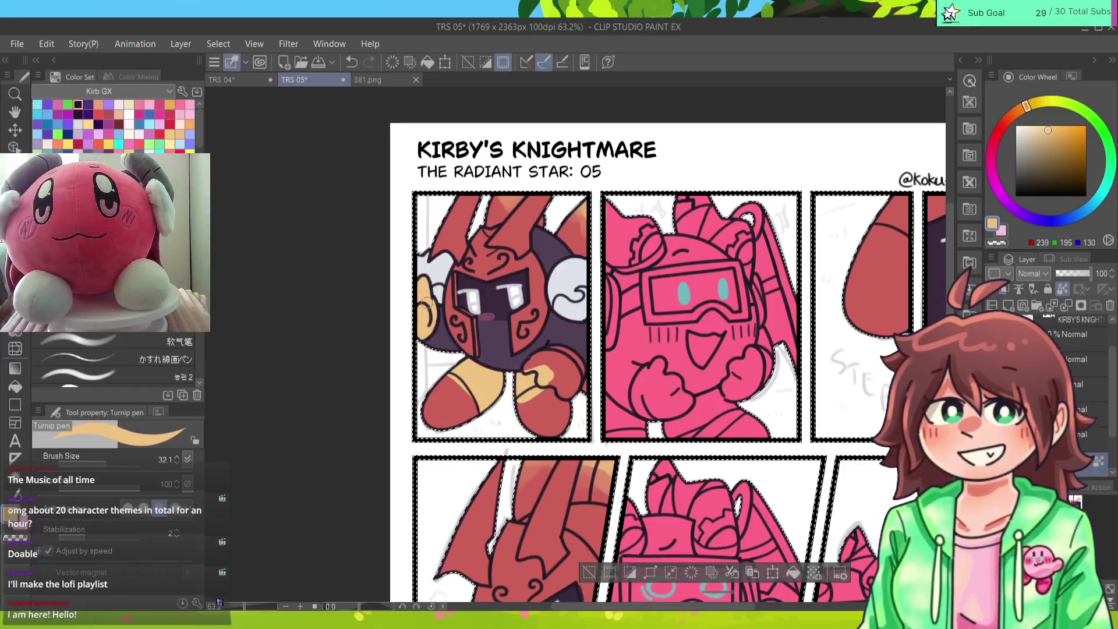
Step: In the first panel, paint the area under the shoulder tuft's swirl red (RGB 205, 96, 90) and the lowered hand tan (RGB 239, 195, 130)
alt+click(442, 301)
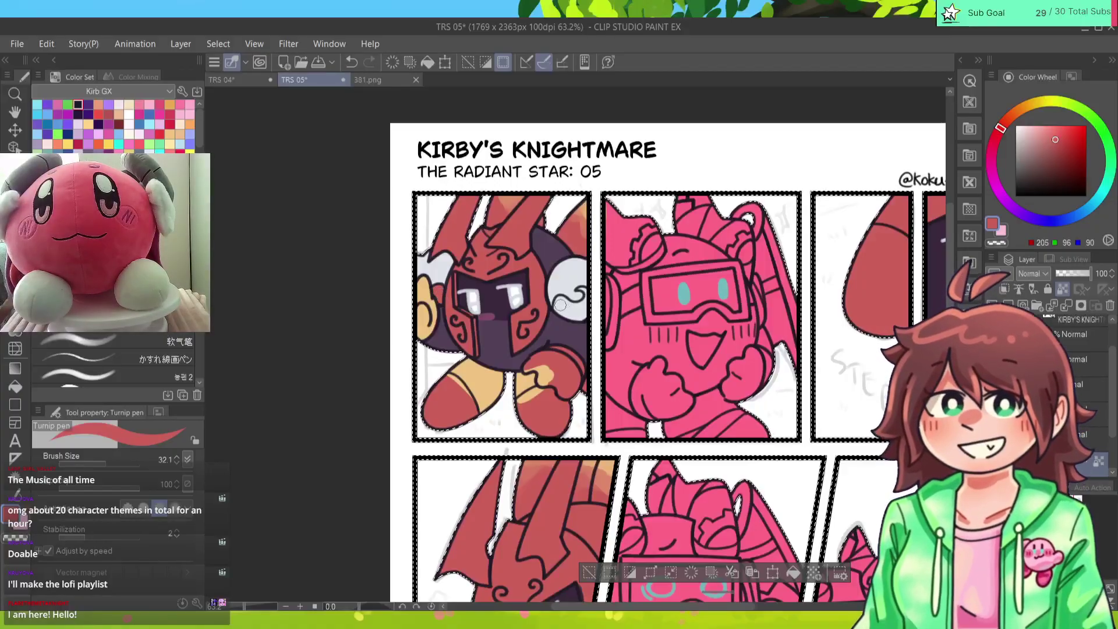
drag(554, 309, 579, 291)
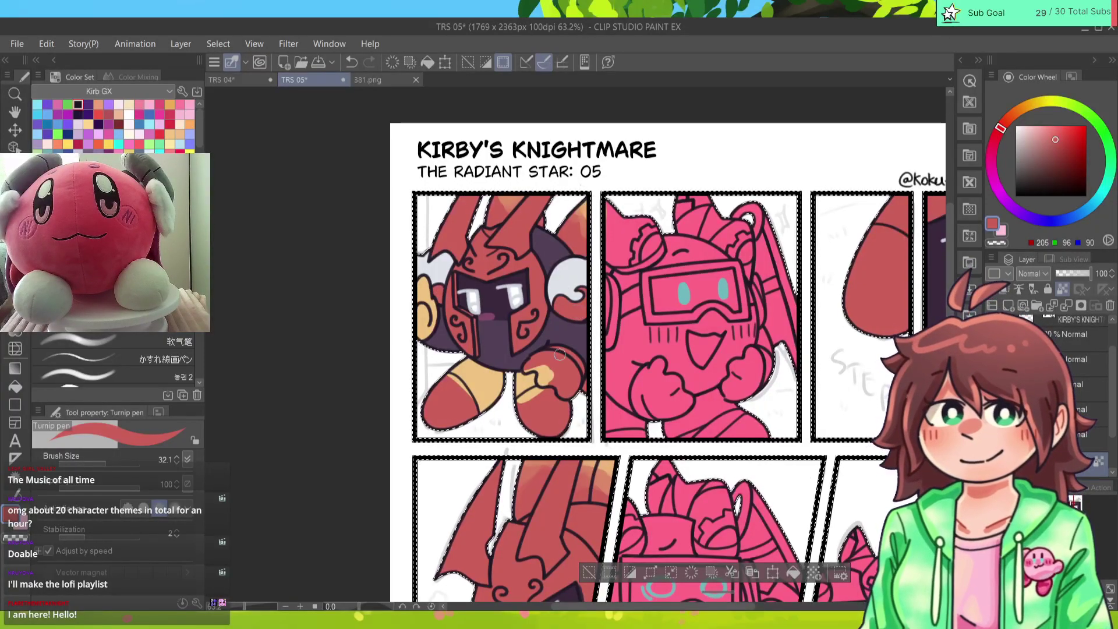
alt+click(539, 376)
mouse_move(538, 376)
mouse_down()
mouse_move(548, 408)
mouse_move(556, 382)
mouse_up()
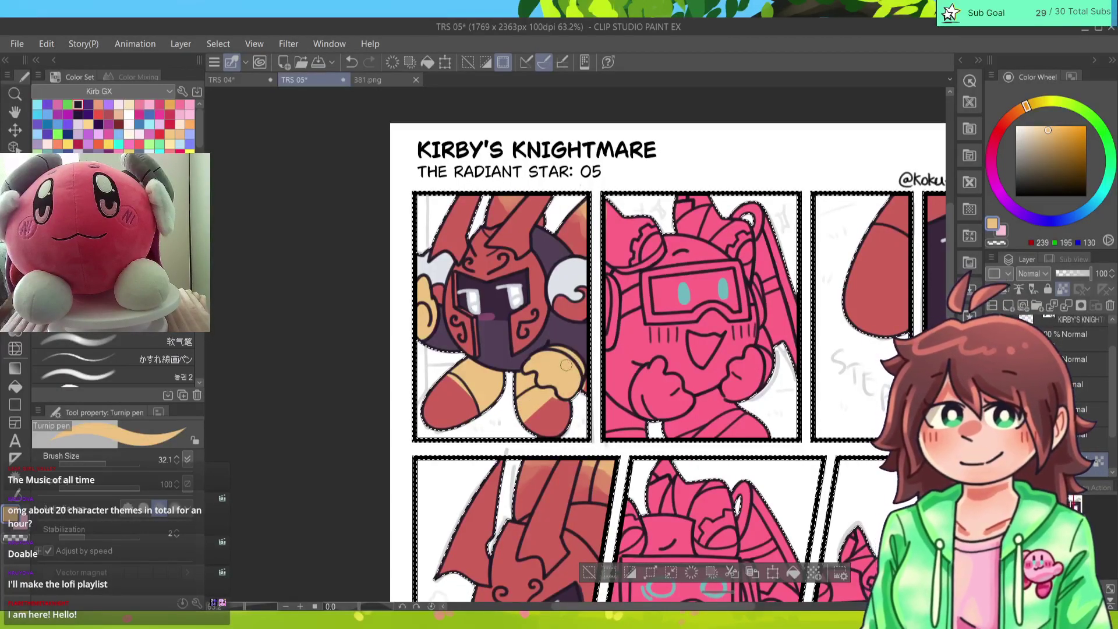
alt+click(580, 335)
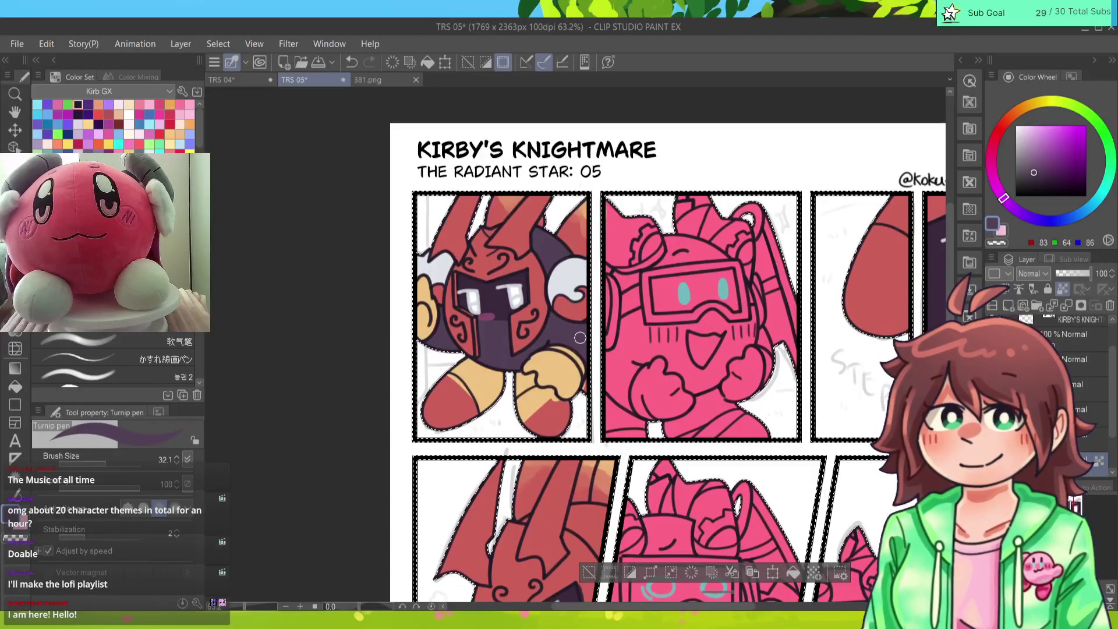
alt+click(584, 388)
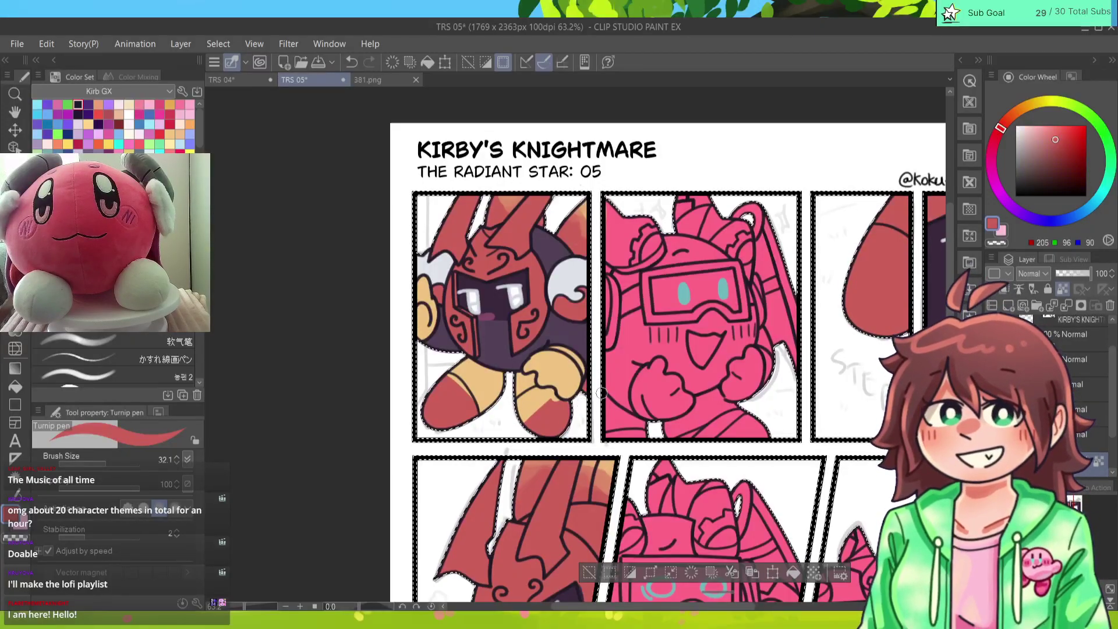
Step: Sample the orange-brown (RGB 213, 141, 104) from the GRAB panel and colour both of the knight's feet in the first panel
drag(670, 535, 551, 102)
alt+click(408, 326)
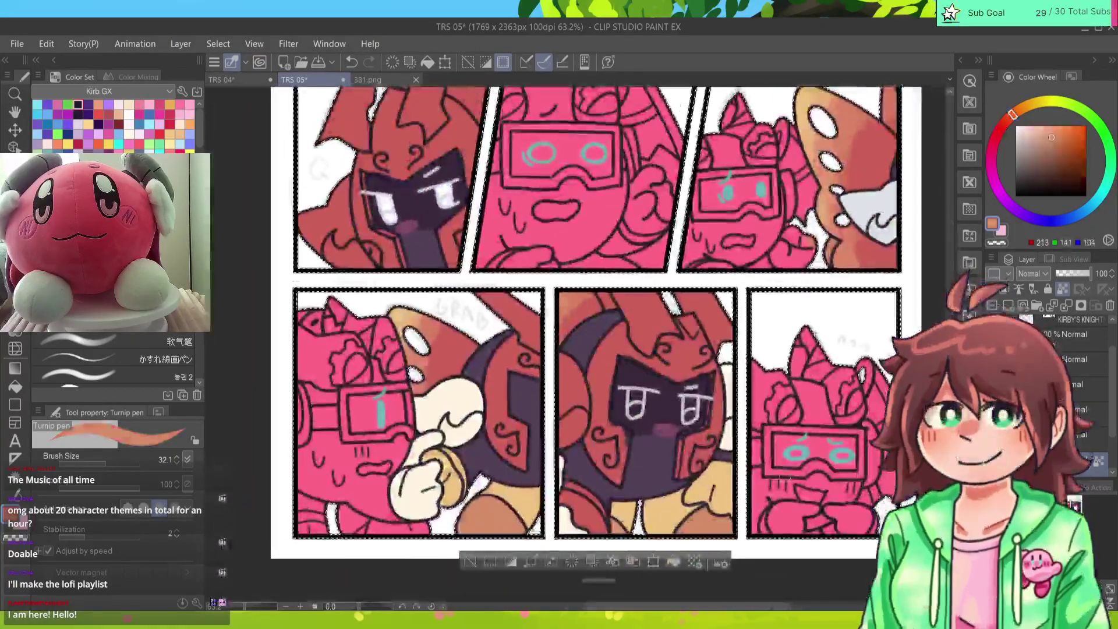
drag(550, 174, 657, 536)
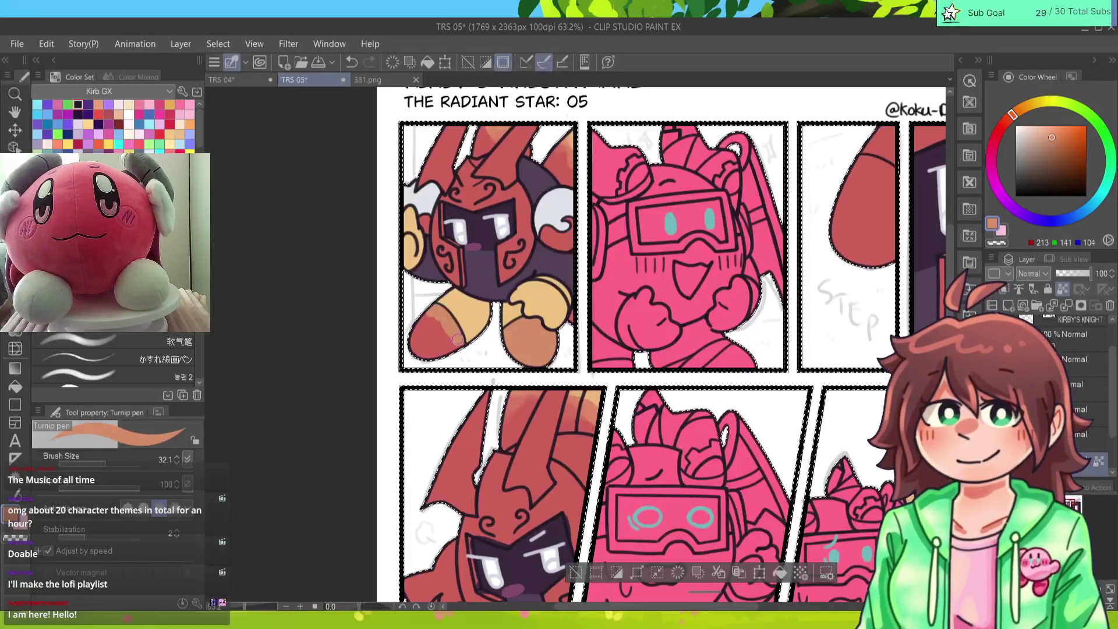
drag(439, 323, 201, 401)
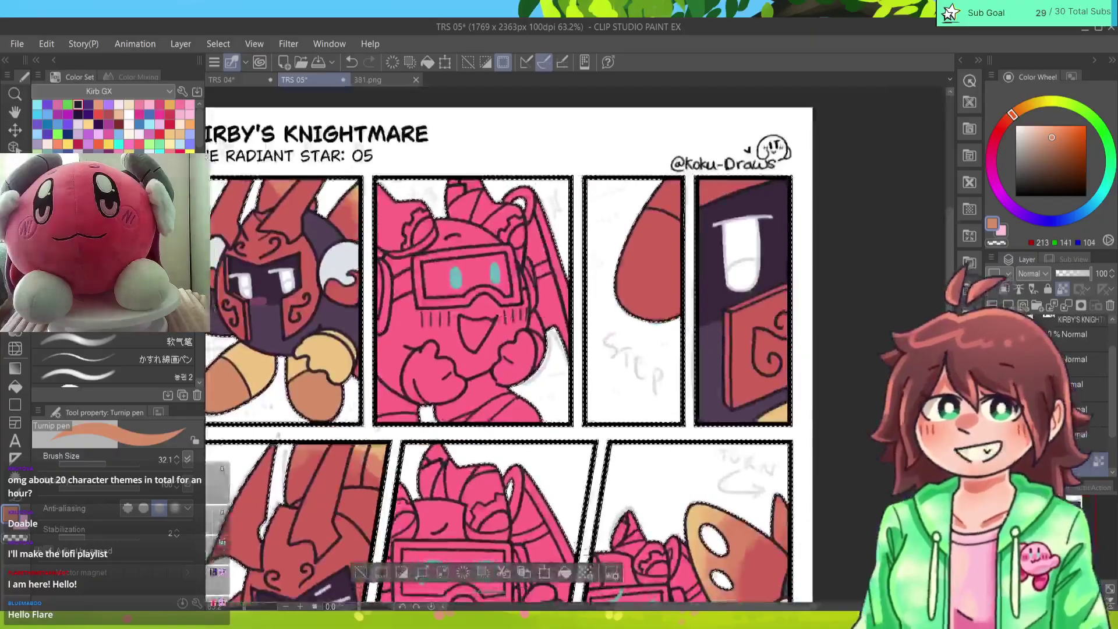
Step: Colour the STEP panel's foot orange-brown (RGB 213, 141, 104) and the leg above it tan (RGB 239, 195, 130)
mouse_move(675, 229)
mouse_down()
mouse_move(644, 224)
mouse_move(677, 248)
mouse_move(623, 278)
mouse_move(654, 330)
mouse_up()
alt+click(284, 353)
drag(639, 200, 673, 208)
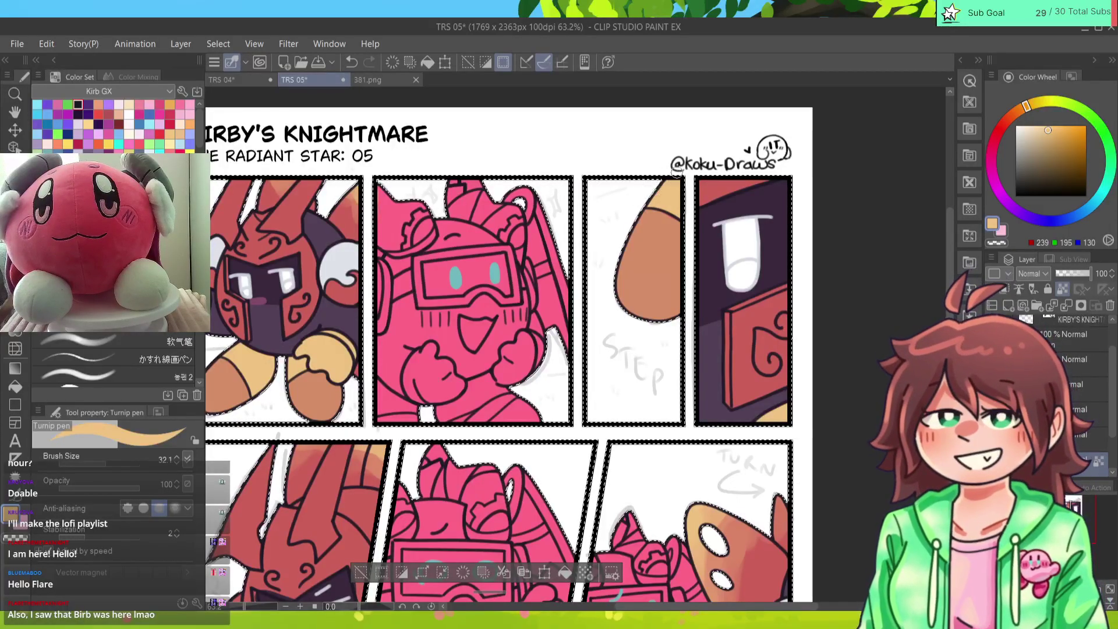
alt+click(668, 269)
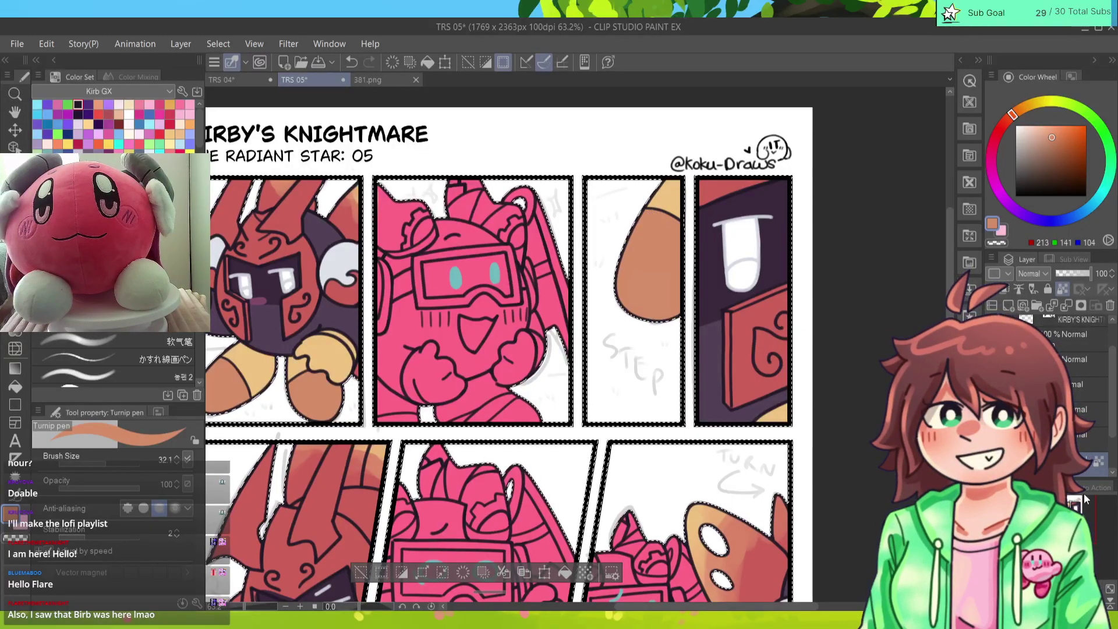
Step: Darken the red to RGB 158, 51, 54 and shade the helmet's narrow side edge in the knight close-up panel
click(1001, 128)
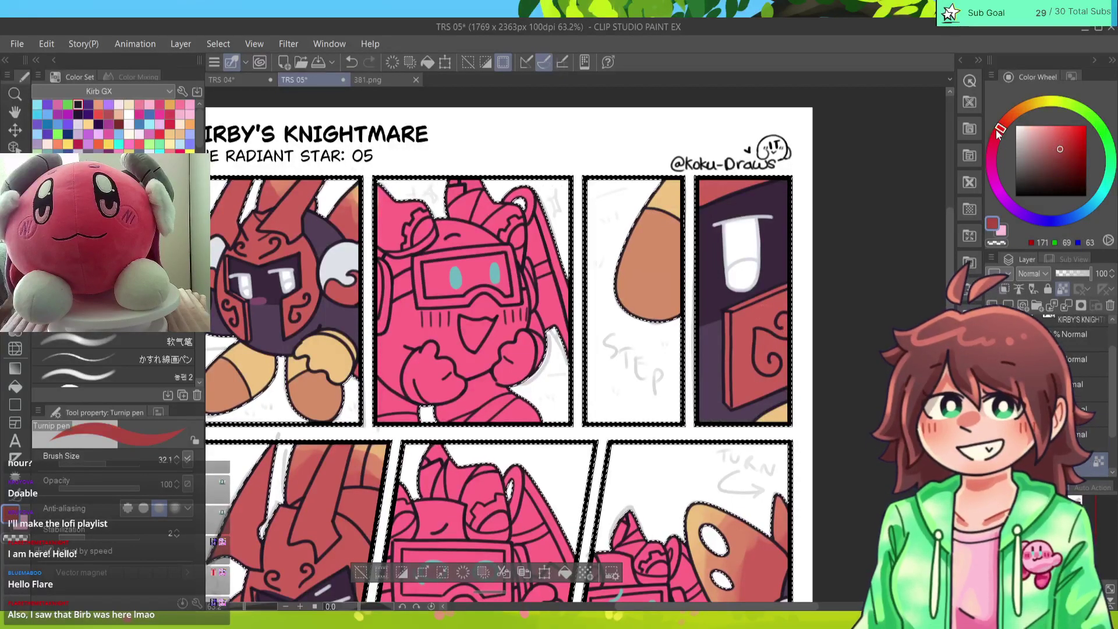
alt+click(728, 314)
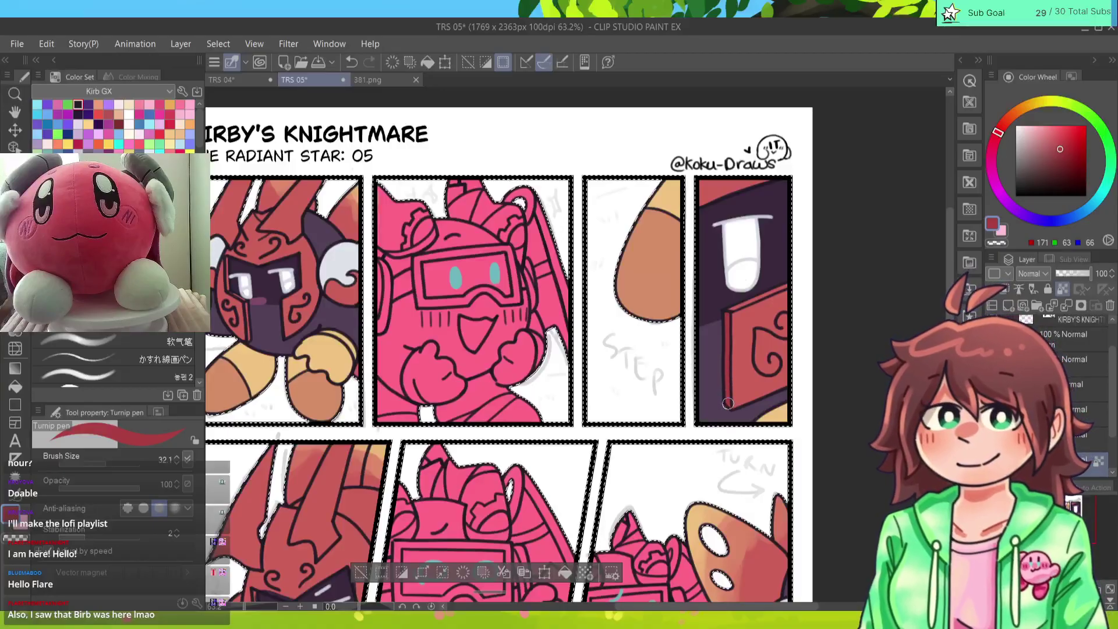
alt+click(727, 319)
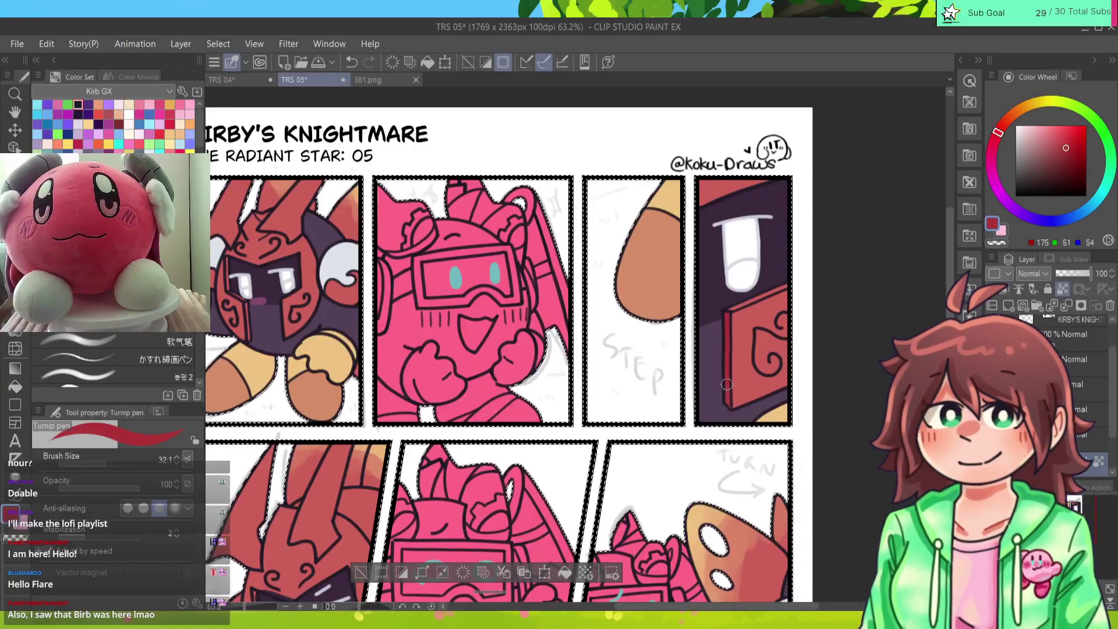
alt+click(729, 318)
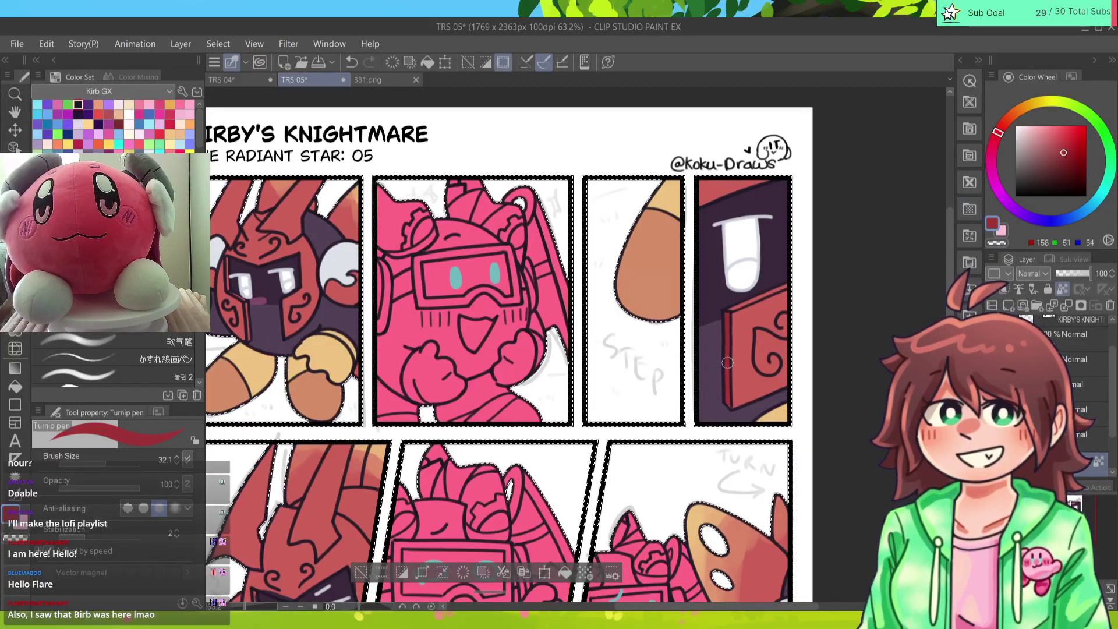
drag(728, 406, 732, 309)
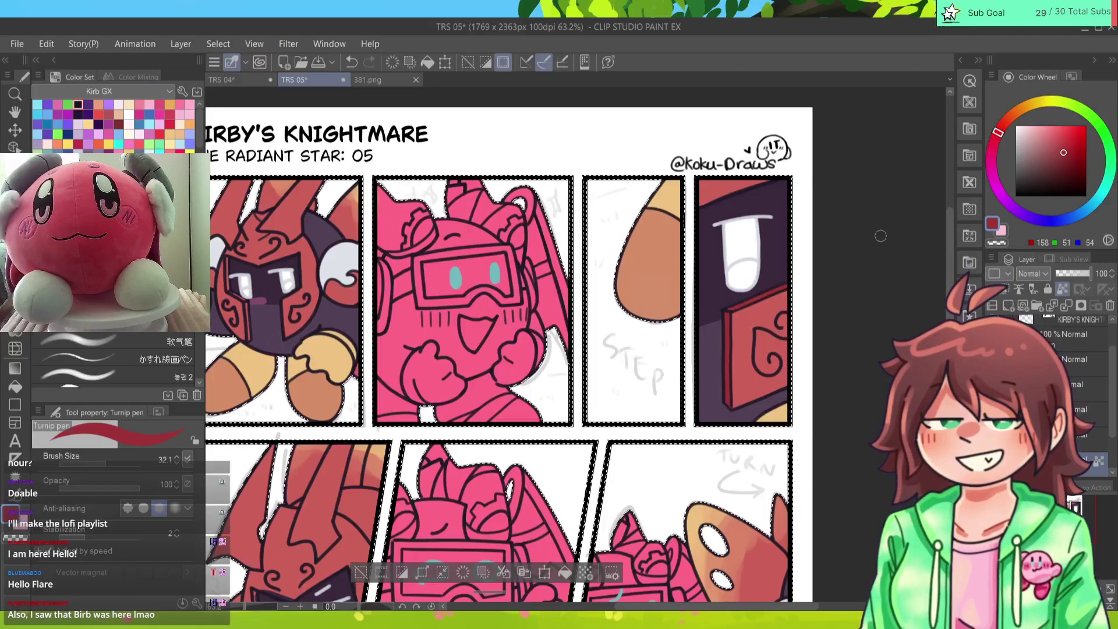
Step: Shade the helmet's inner edges dark red (RGB 158, 51, 54) in the first panel, the middle row's first panel and the bottom row's middle panel
drag(786, 286, 986, 202)
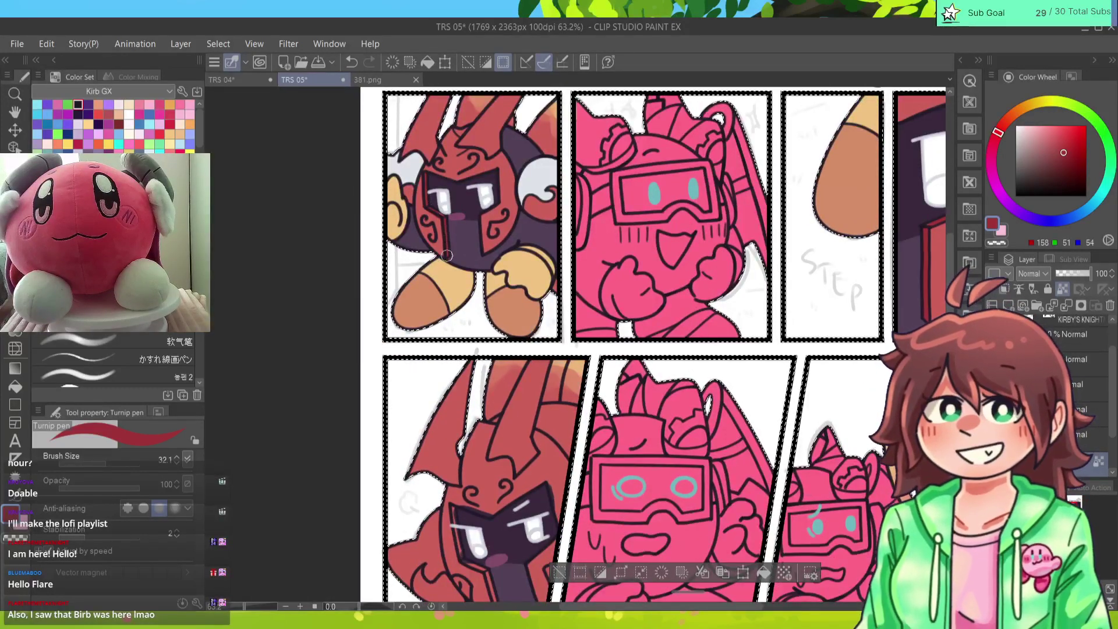
alt+click(442, 219)
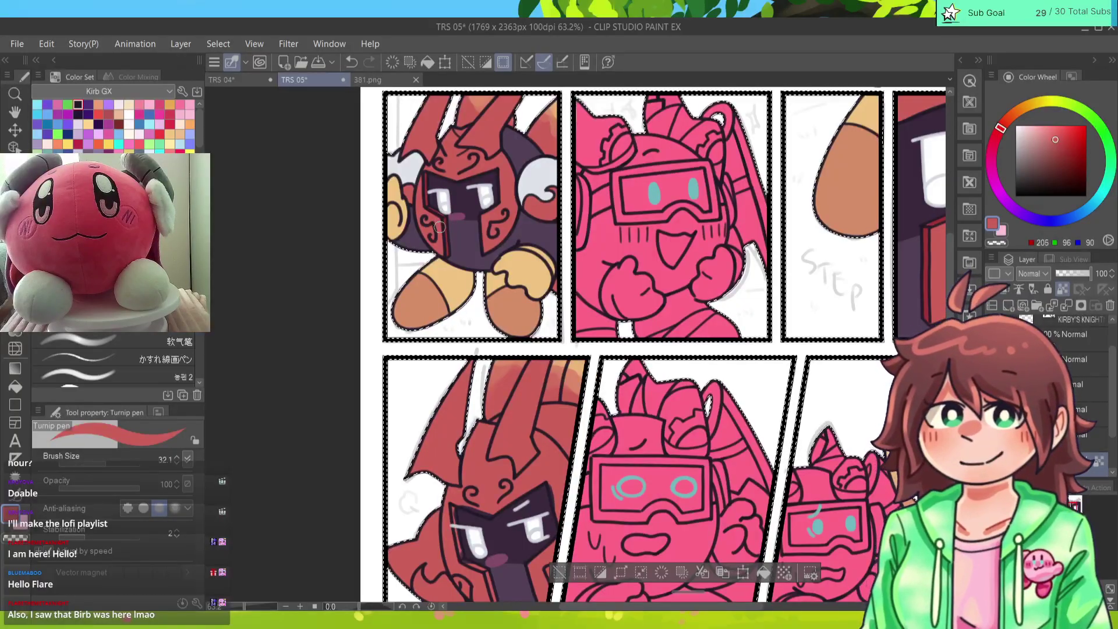
scroll(920, 237, down, 5)
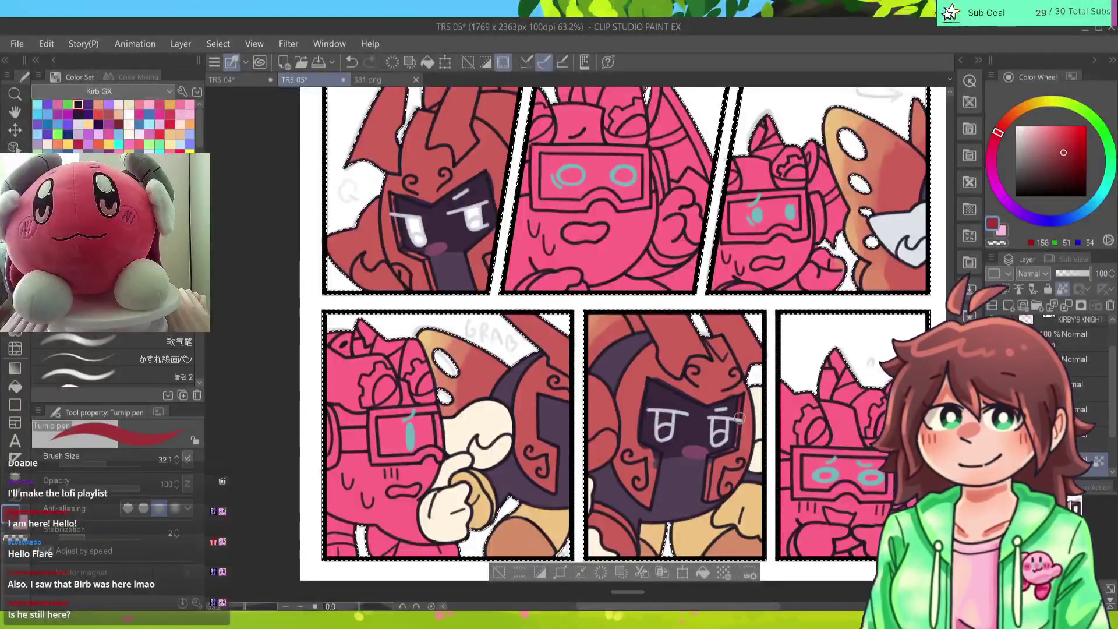
drag(710, 458, 705, 505)
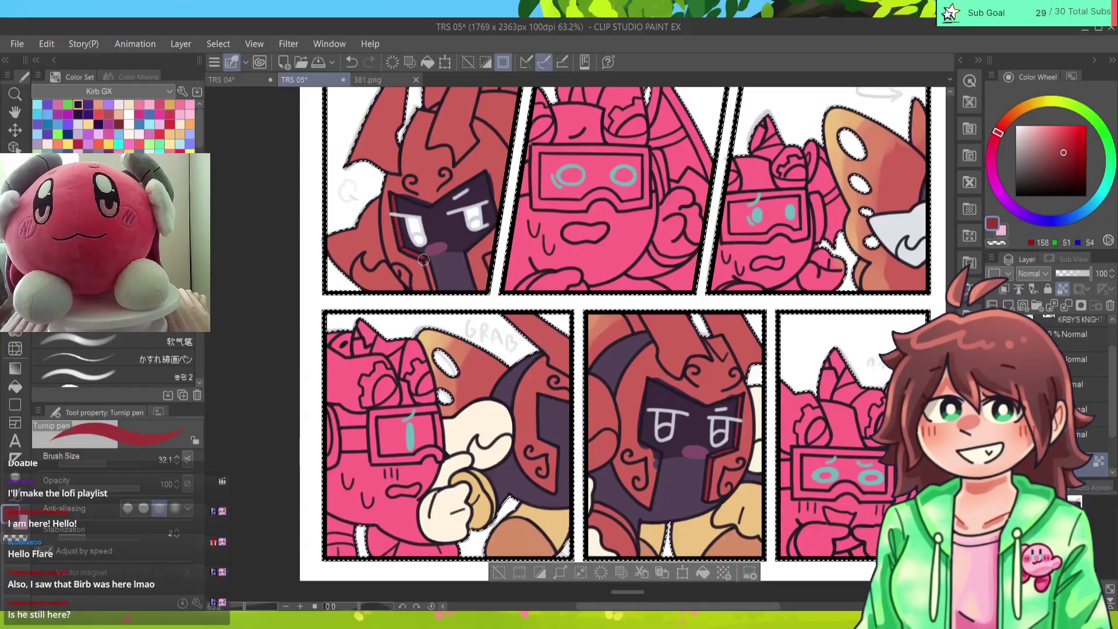
alt+click(498, 197)
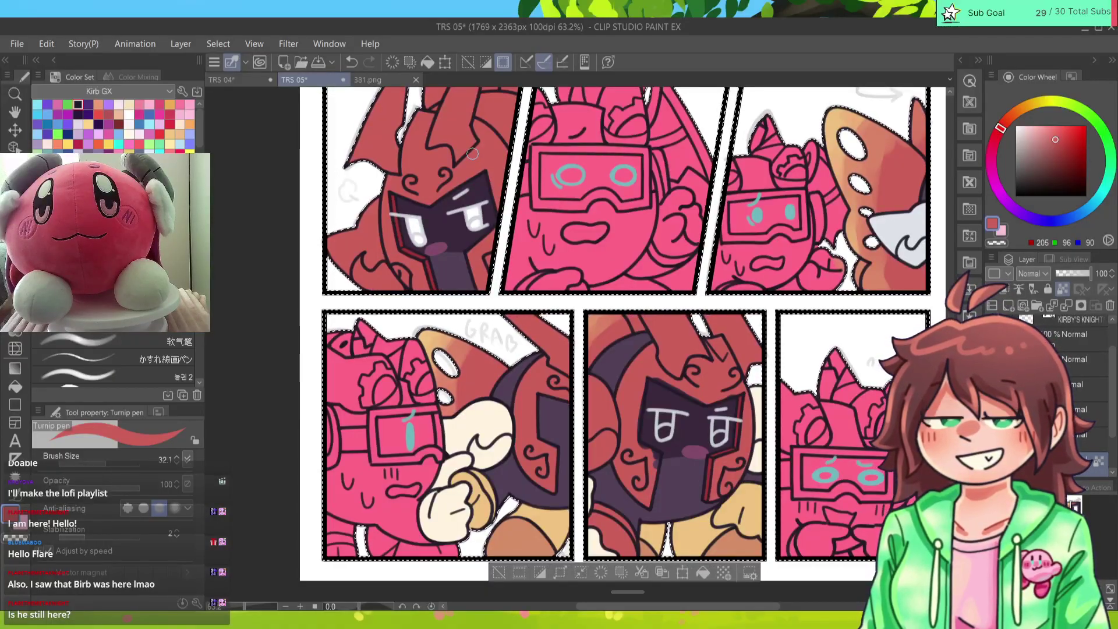
Step: Fill the knight's eyes with white in the bottom row's middle panel, and resample the helmet's red (RGB 205, 96, 90)
key(x)
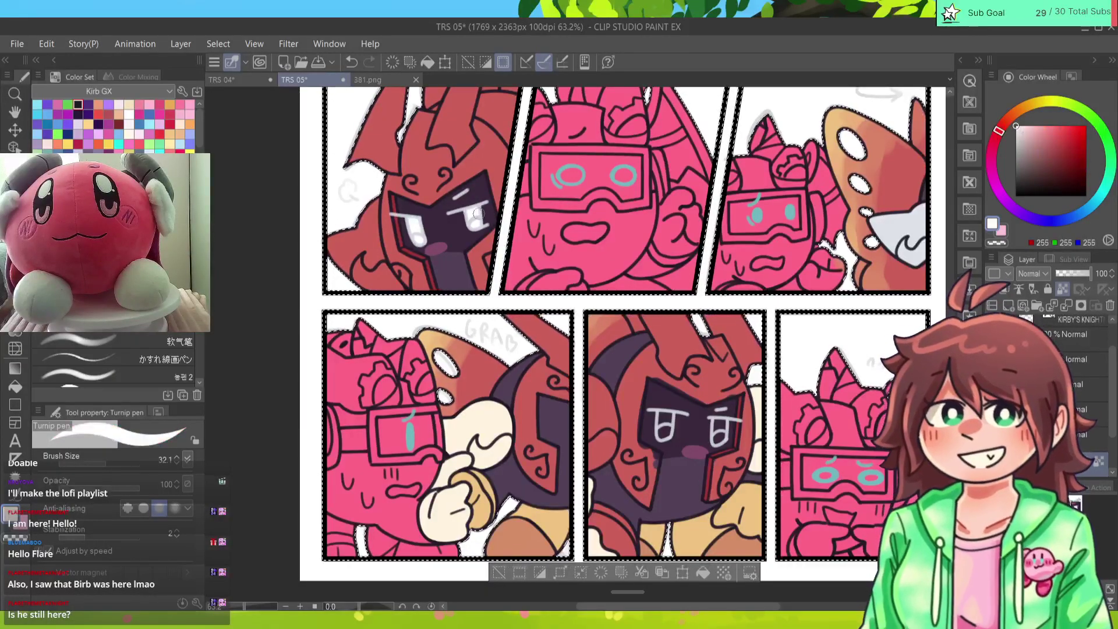
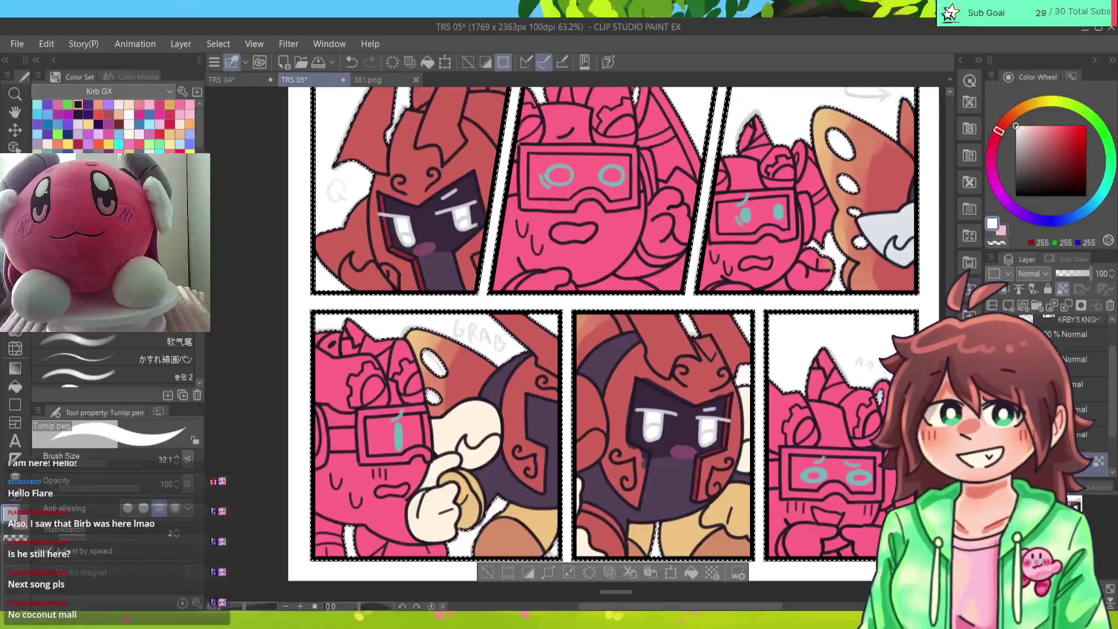
drag(615, 326, 604, 314)
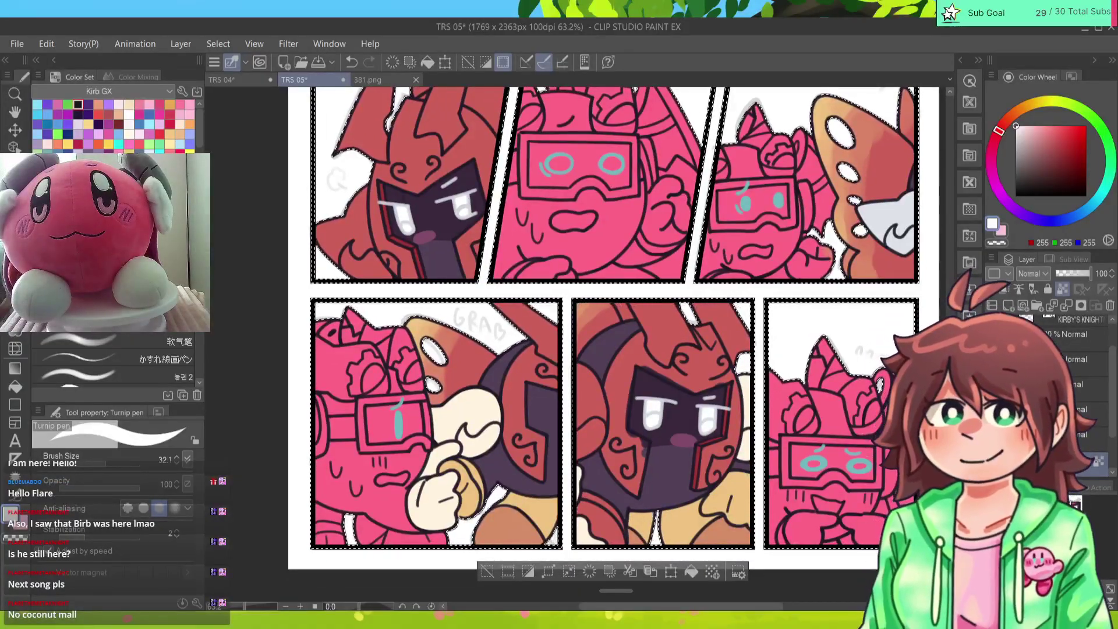
drag(615, 326, 610, 314)
drag(723, 312, 717, 300)
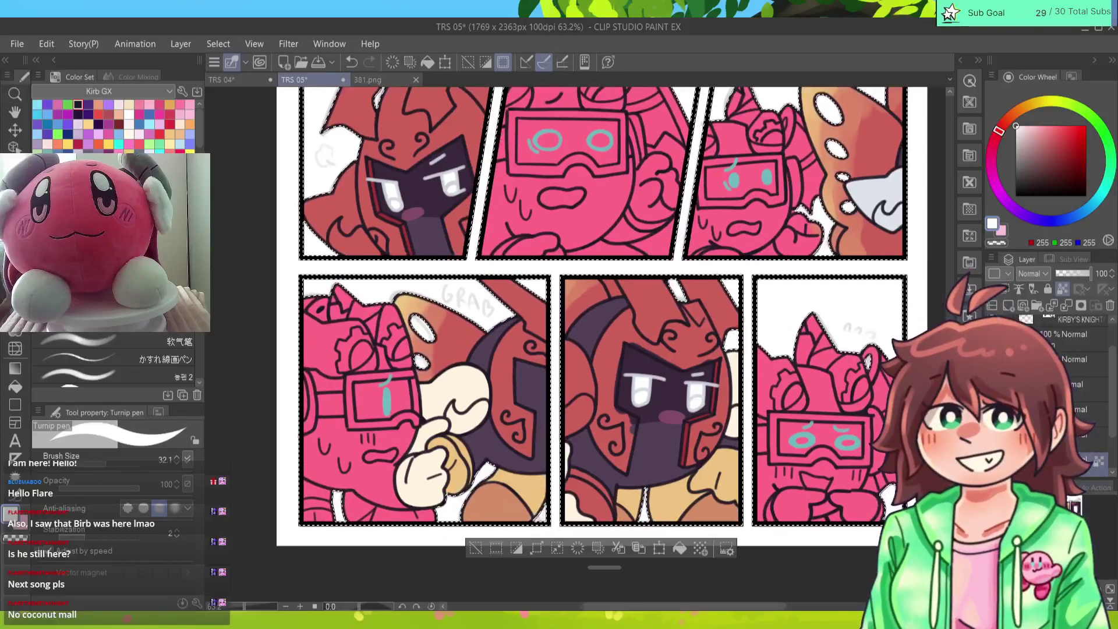
alt+click(717, 300)
alt+click(638, 340)
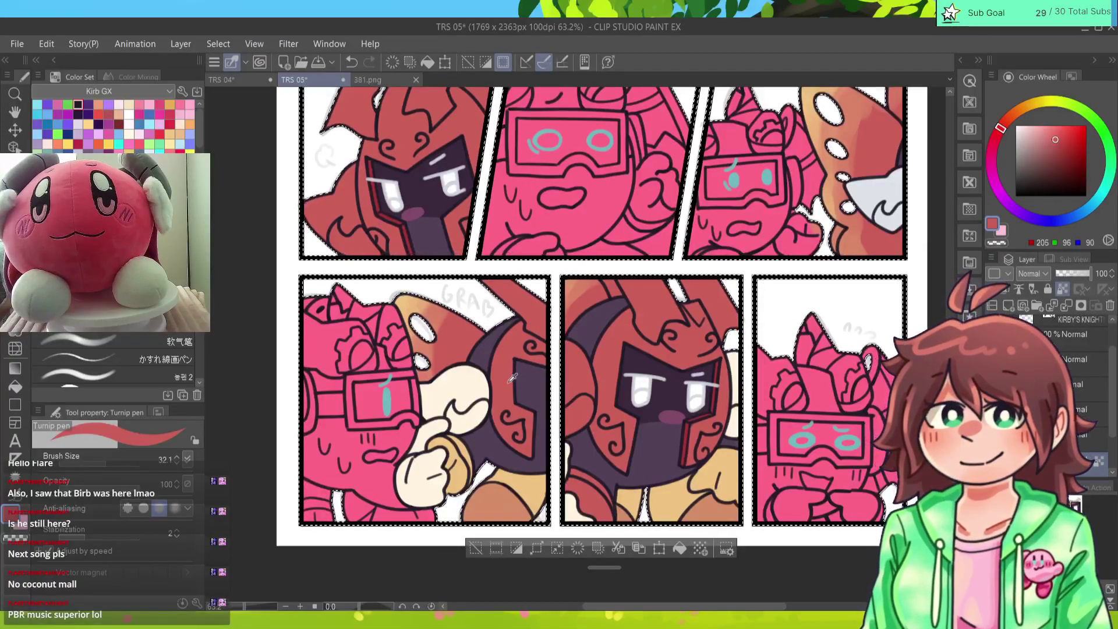
Step: Colour the knight's shoulder pad light grey (RGB 221, 226, 232) with a red curl (RGB 205, 96, 90) in the bottom row's first panel
alt+click(706, 238)
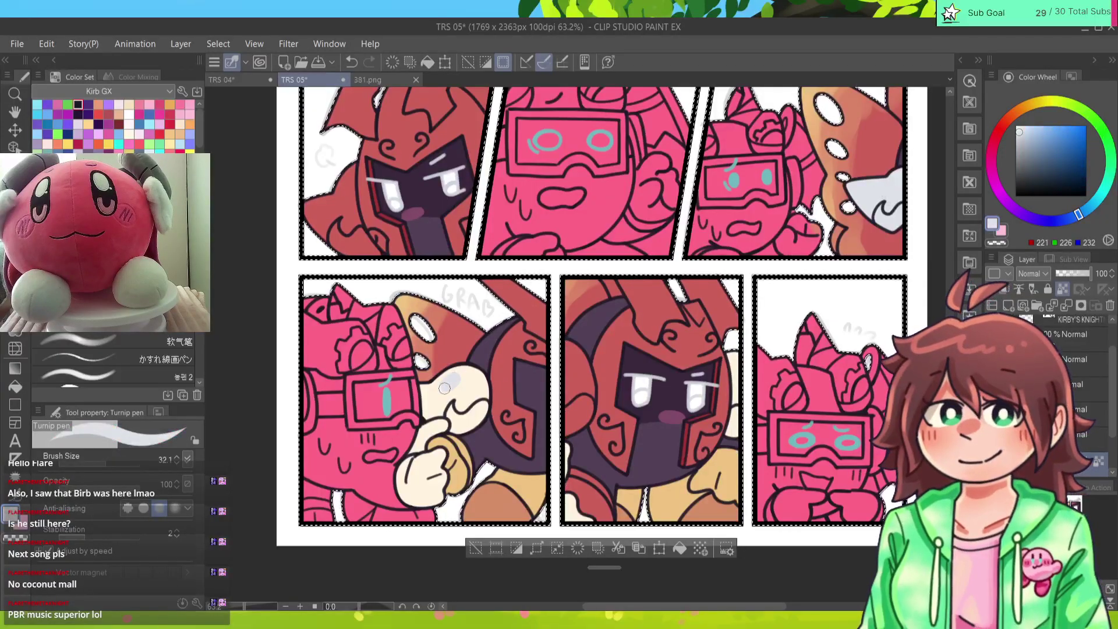
drag(444, 388, 478, 375)
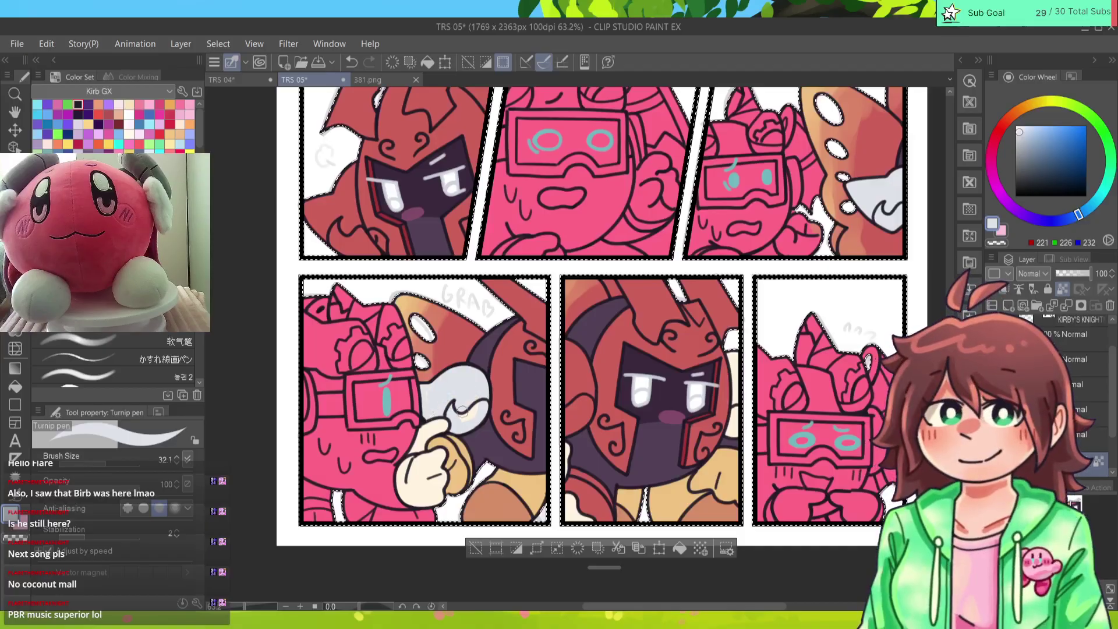
alt+click(472, 410)
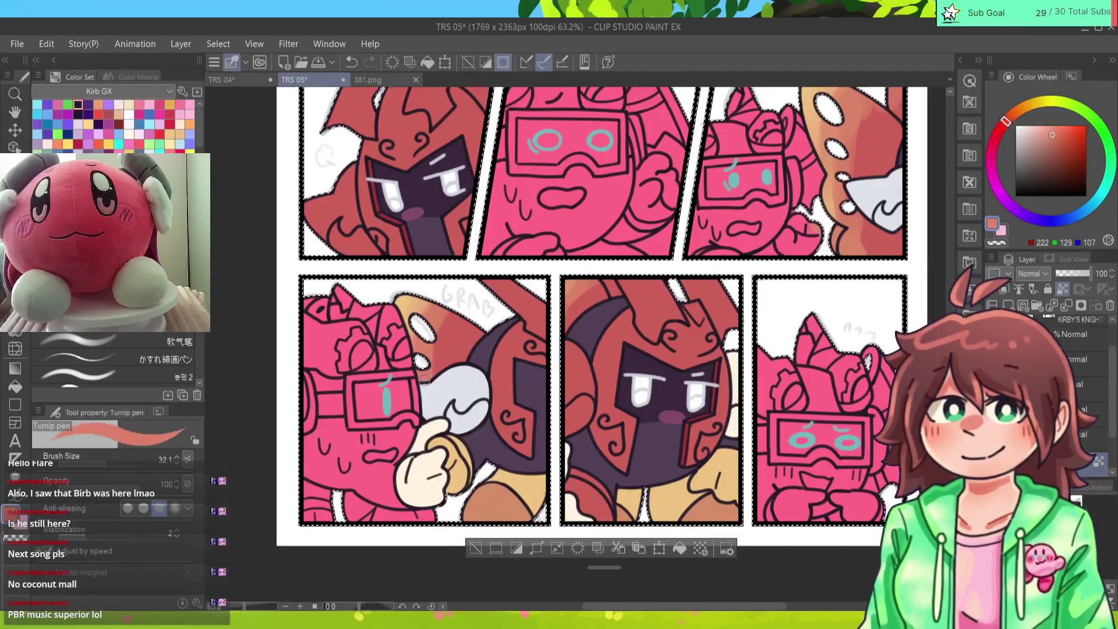
alt+click(475, 411)
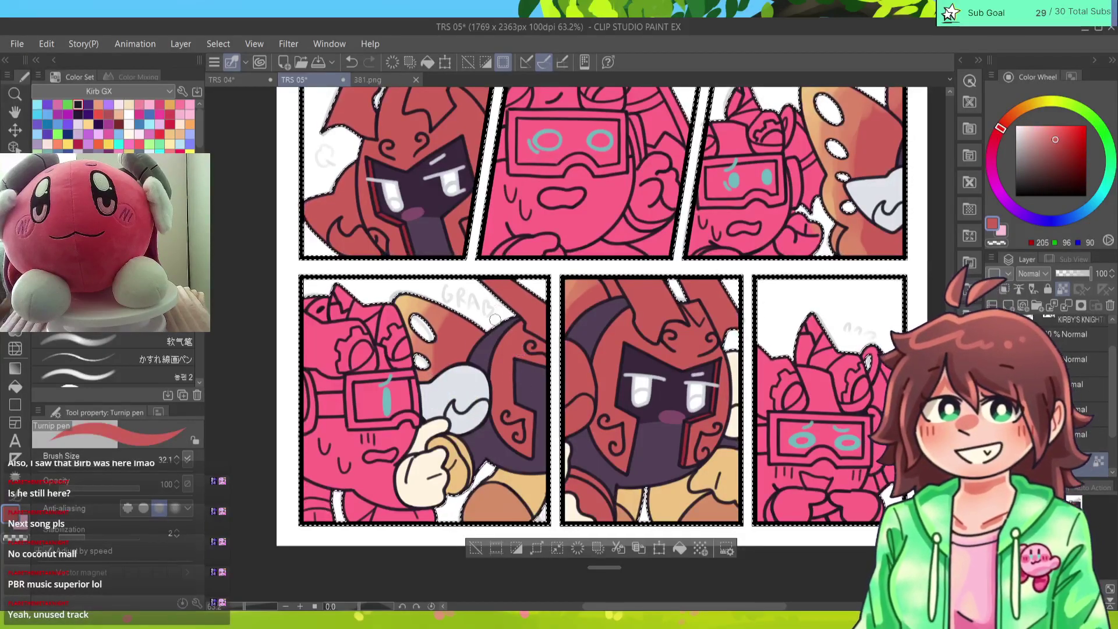
mouse_move(452, 402)
mouse_down()
mouse_move(454, 434)
mouse_move(483, 410)
mouse_move(454, 424)
mouse_move(466, 426)
mouse_up()
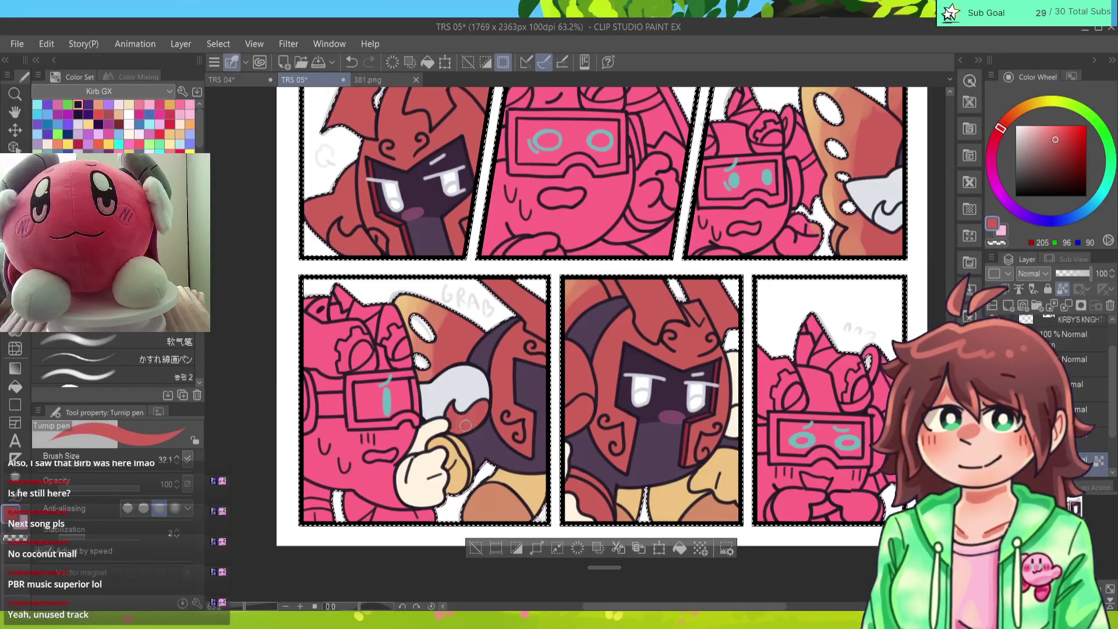
Step: In the bottom row's middle panel, colour the knight's shoulder pad light grey (RGB 221, 226, 232) and the red parts of his lowered hand tan (RGB 239, 195, 130)
alt+click(565, 361)
mouse_move(566, 348)
mouse_down()
mouse_move(589, 375)
mouse_move(586, 393)
mouse_move(570, 393)
mouse_up()
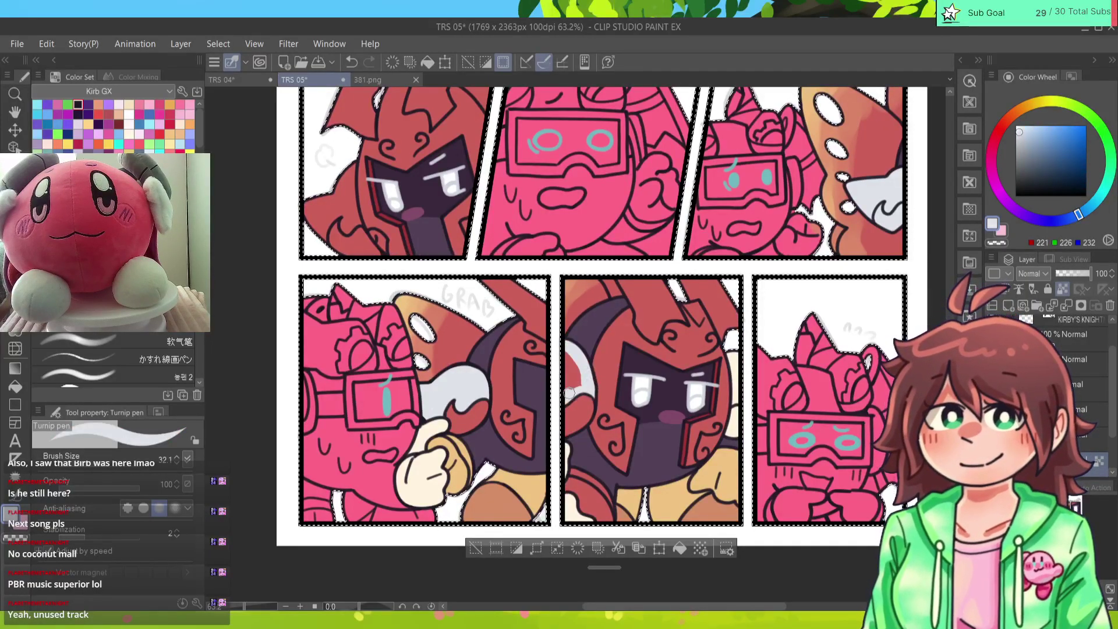
alt+click(621, 342)
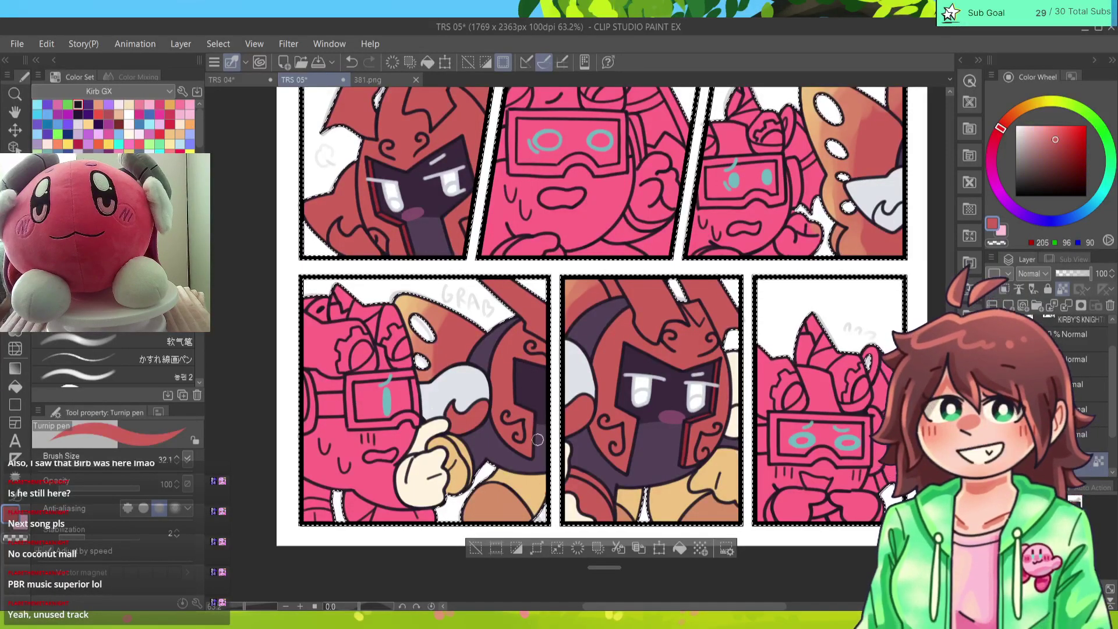
alt+click(537, 425)
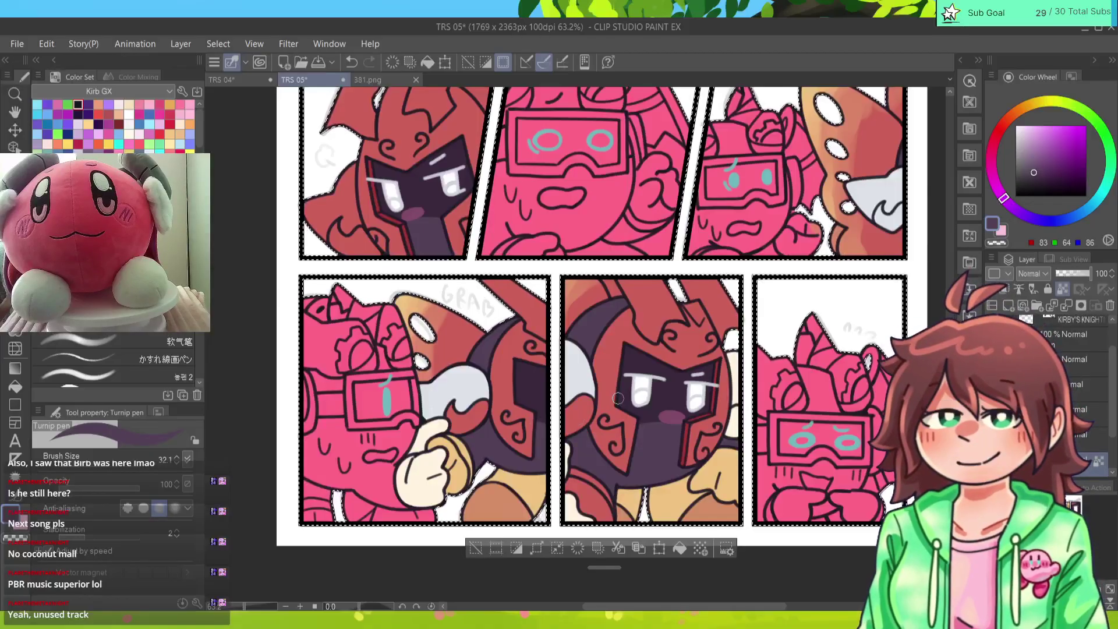
alt+click(579, 473)
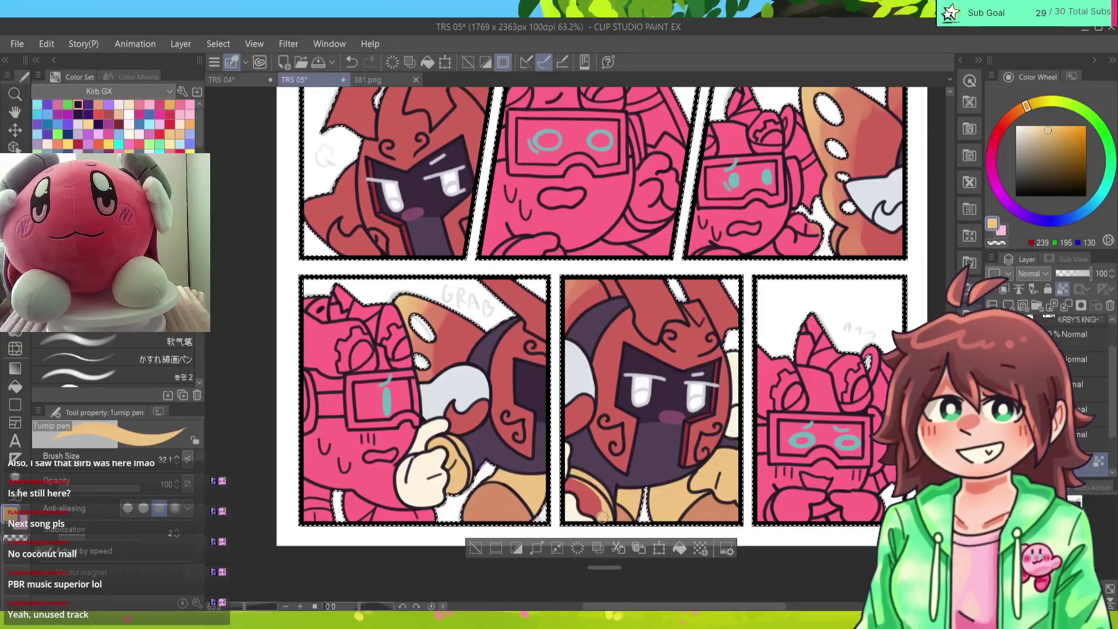
drag(585, 507, 576, 488)
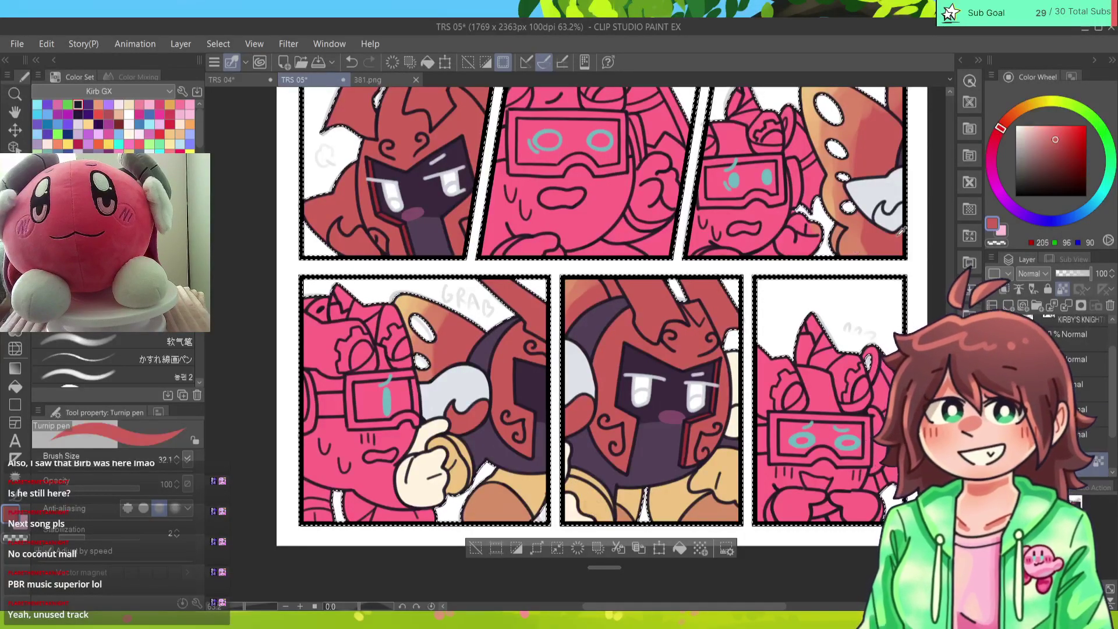
Step: Paint the shoulder pad's curl red (RGB 205, 96, 90) in the TURN panel and resample the pad's light grey (RGB 221, 226, 232)
alt+click(900, 211)
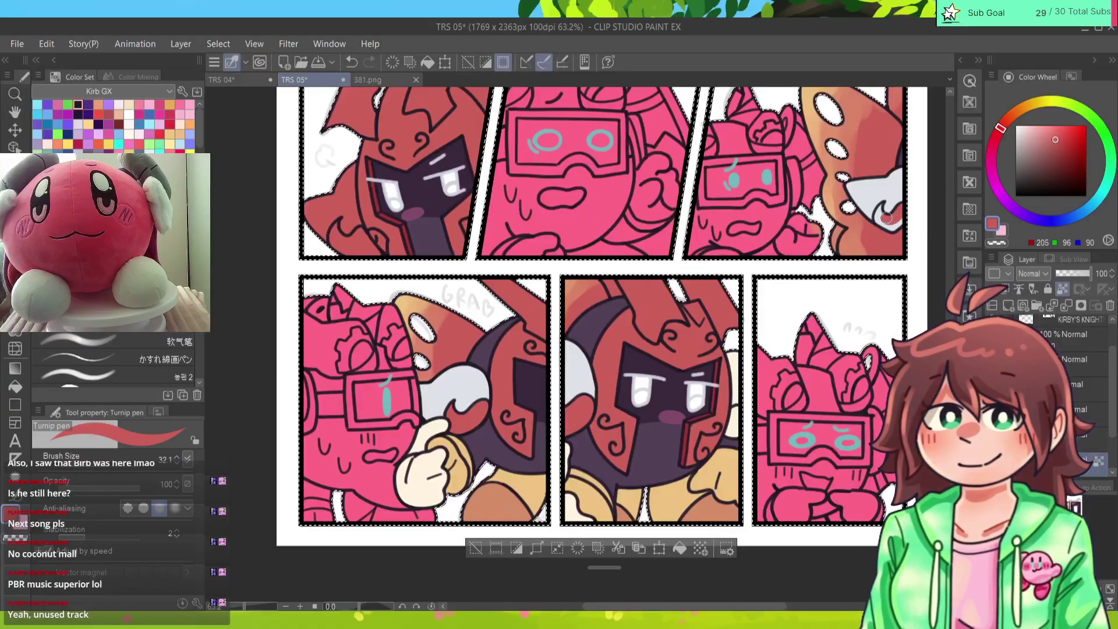
alt+click(897, 196)
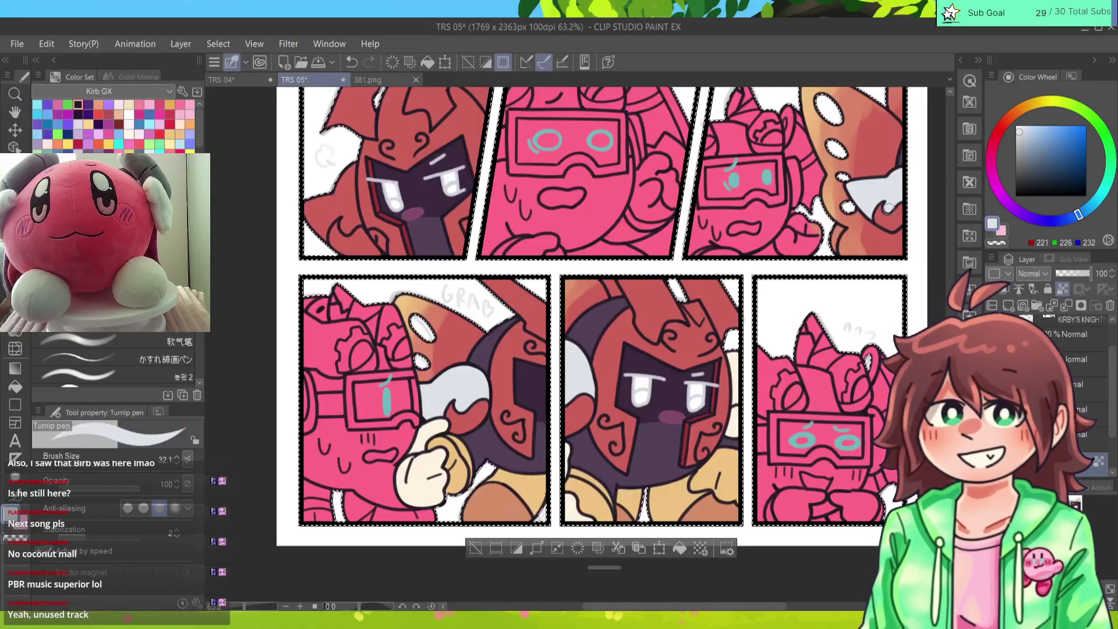
drag(897, 196, 926, 173)
Step: In the middle row's first panel, colour the knight's body dark purple (RGB 83, 64, 86) and his shoulder pad light grey (RGB 221, 226, 232)
scroll(889, 348, up, 10)
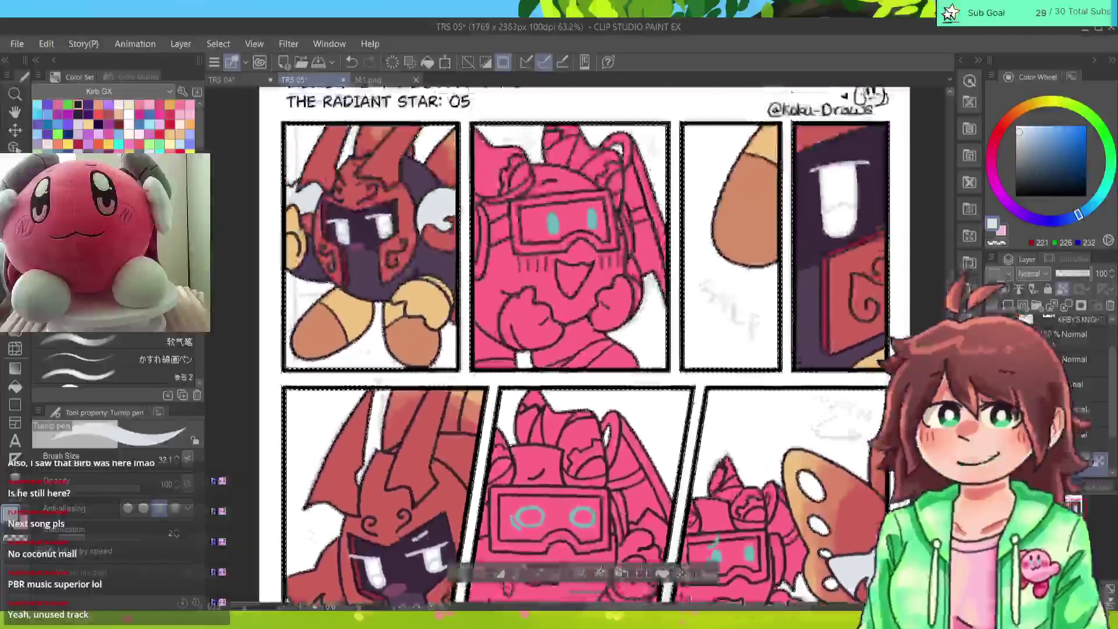
drag(890, 348, 991, 190)
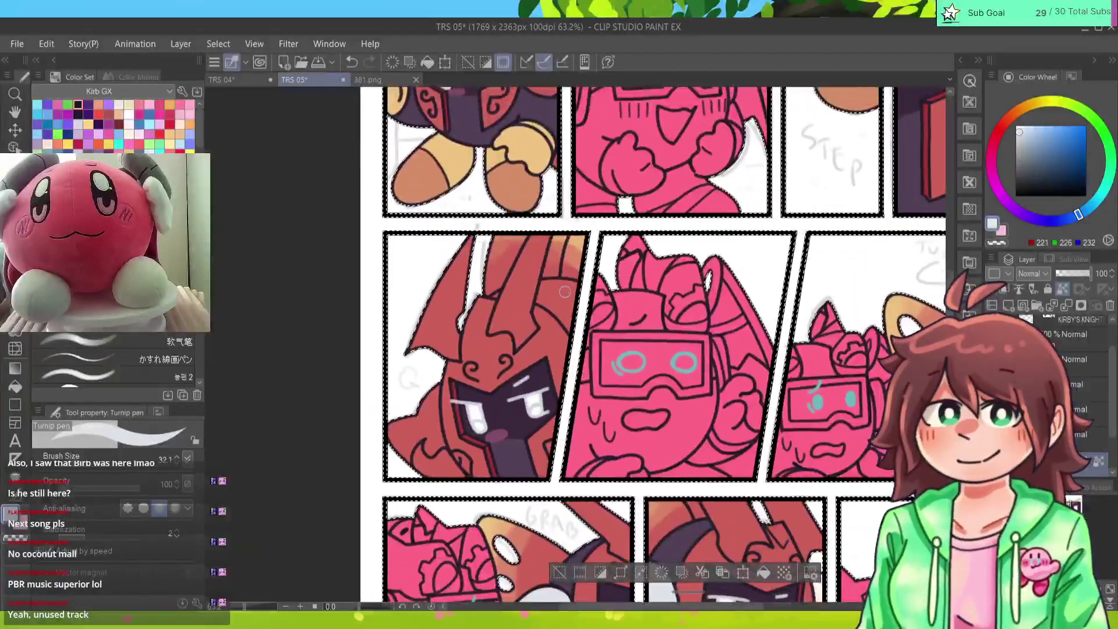
alt+click(514, 455)
drag(540, 298, 568, 314)
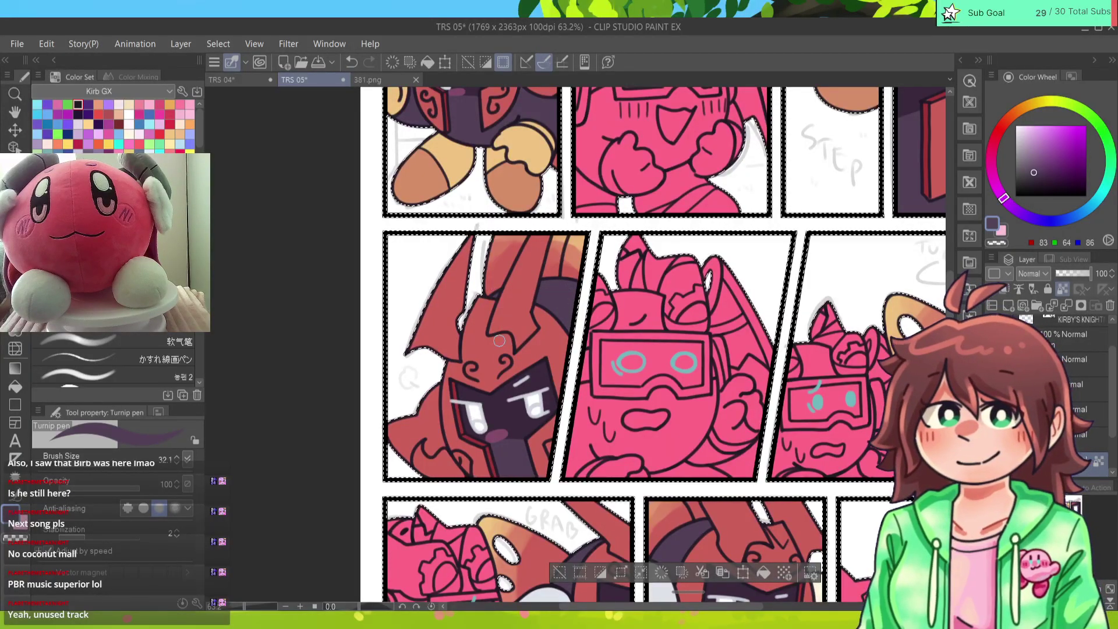
alt+click(434, 381)
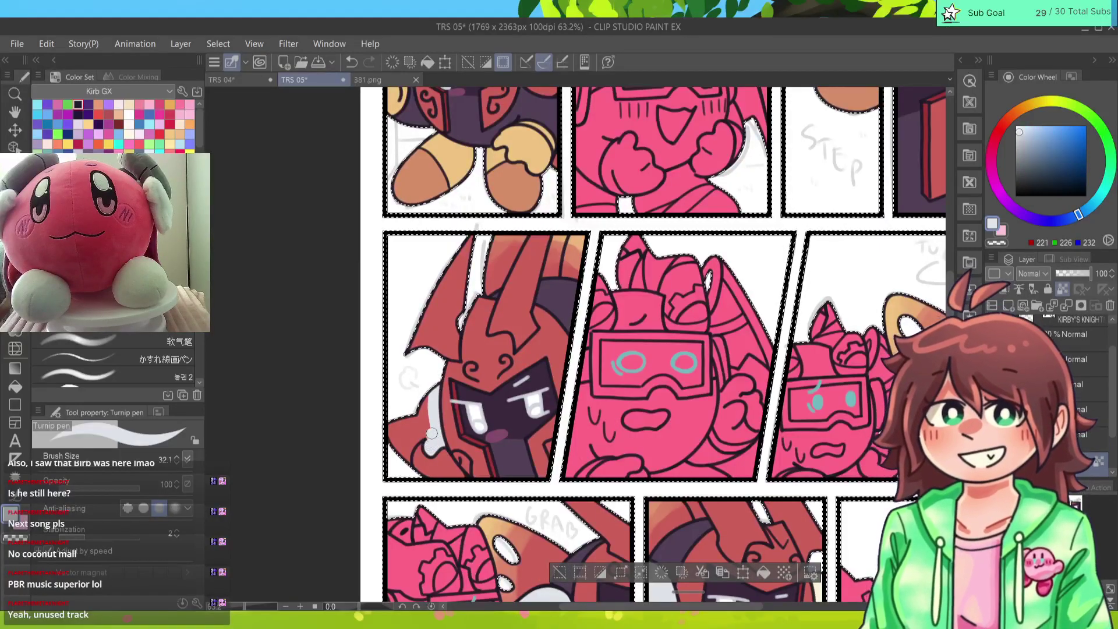
mouse_move(432, 433)
mouse_down()
mouse_move(405, 461)
mouse_move(389, 428)
mouse_up()
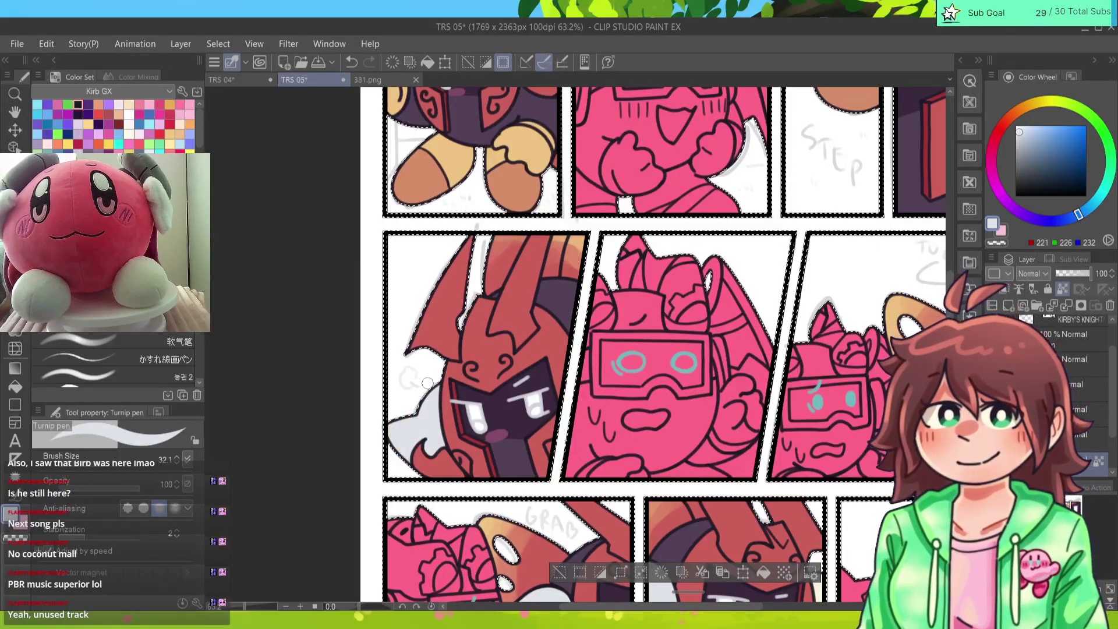
Step: Pick a pale orange (RGB 255, 204, 166) for the wing veins while viewing 381.png, and return to page TRS 05
scroll(428, 383, down, 5)
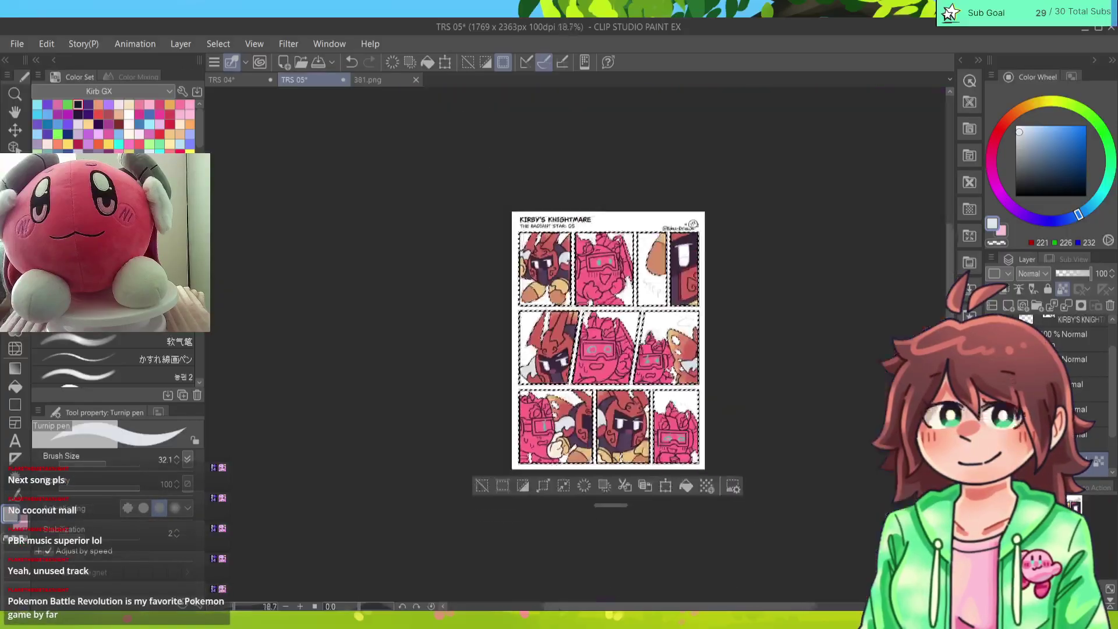
scroll(577, 344, up, 4)
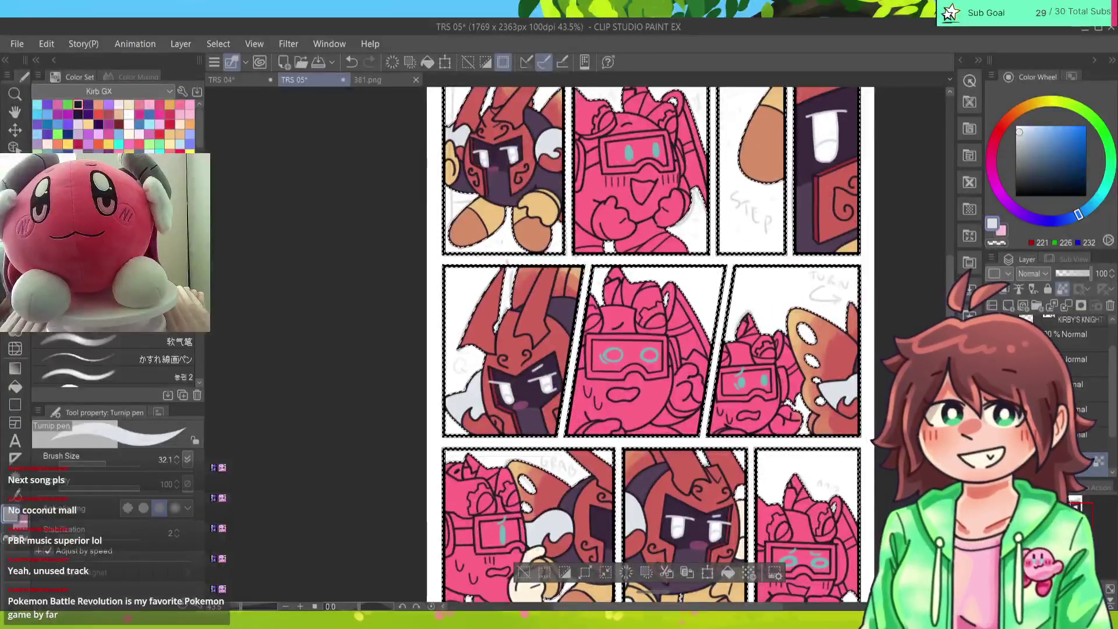
click(386, 79)
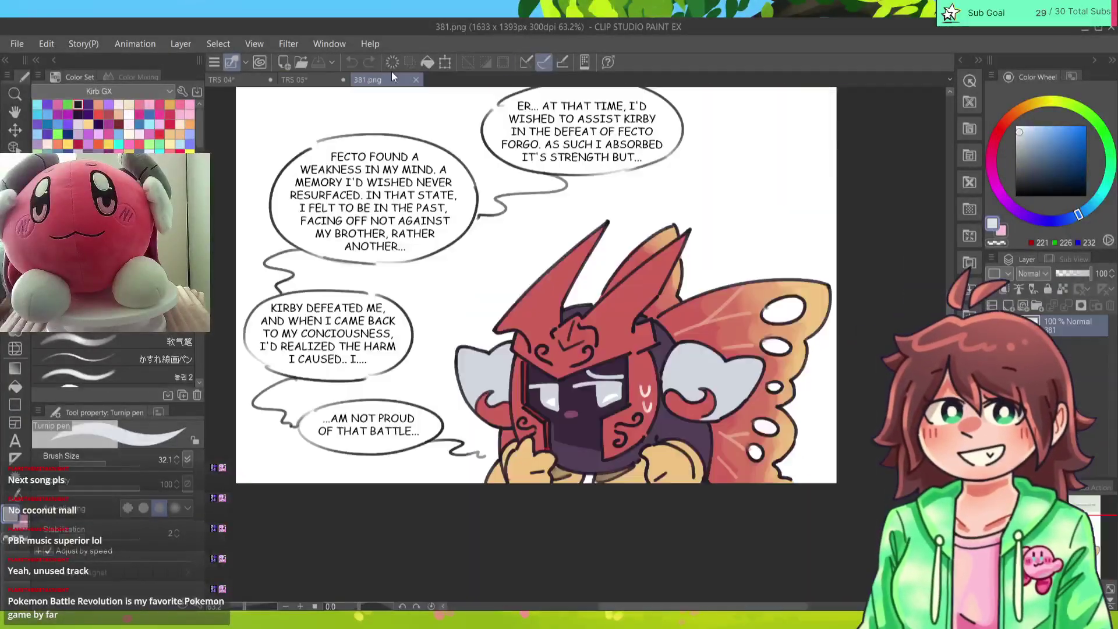
click(1040, 126)
click(1017, 110)
click(322, 80)
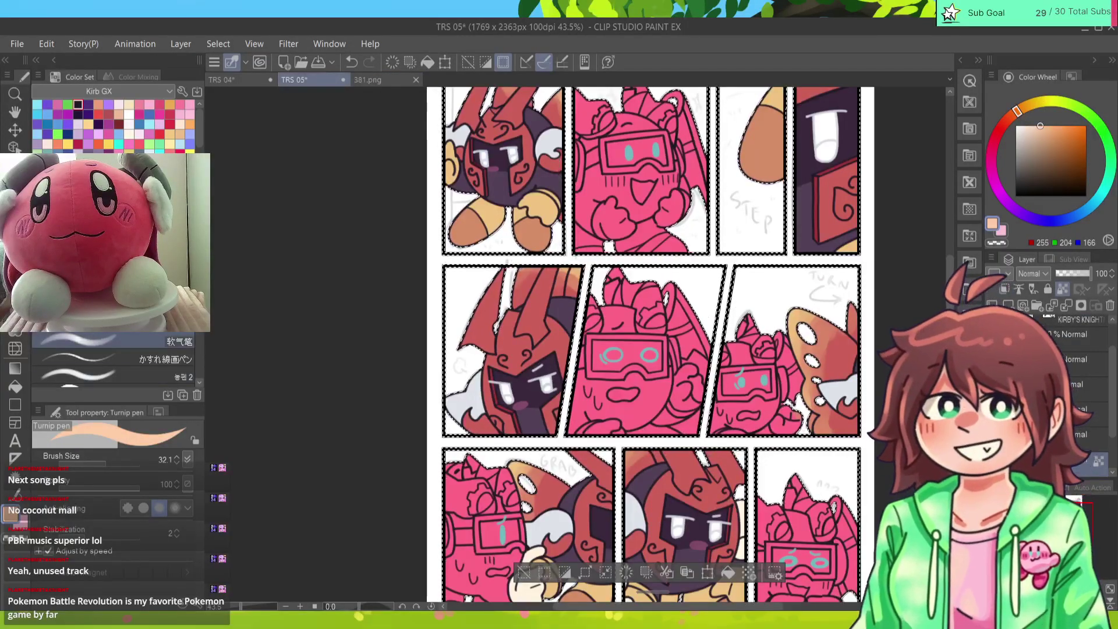
Step: Choose the かすれ線画ペン brush and set its size to 14
click(114, 376)
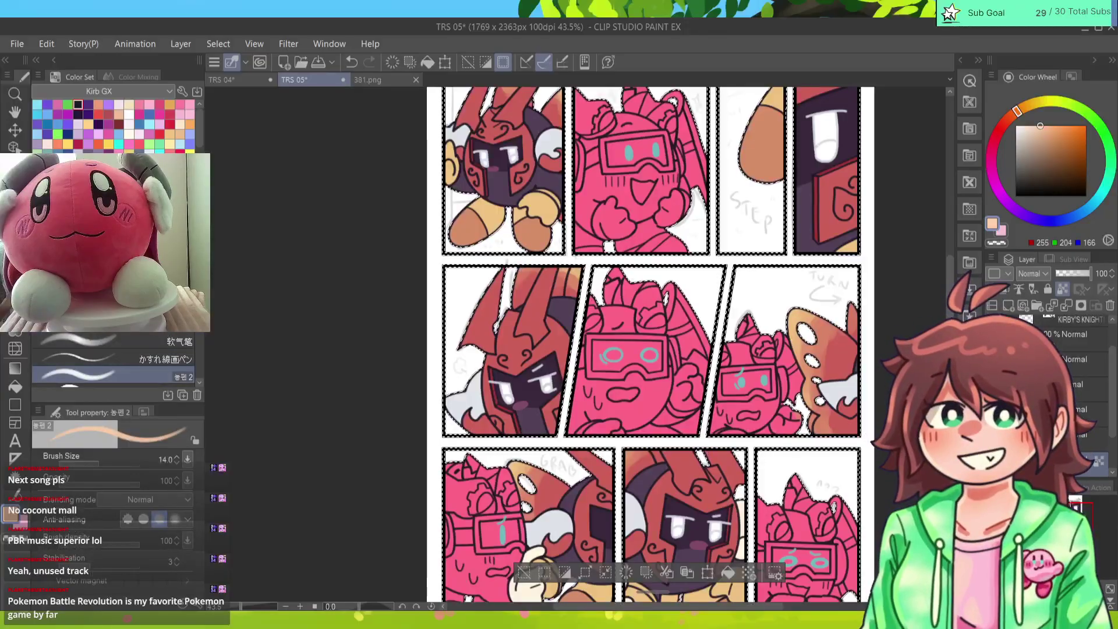
click(114, 358)
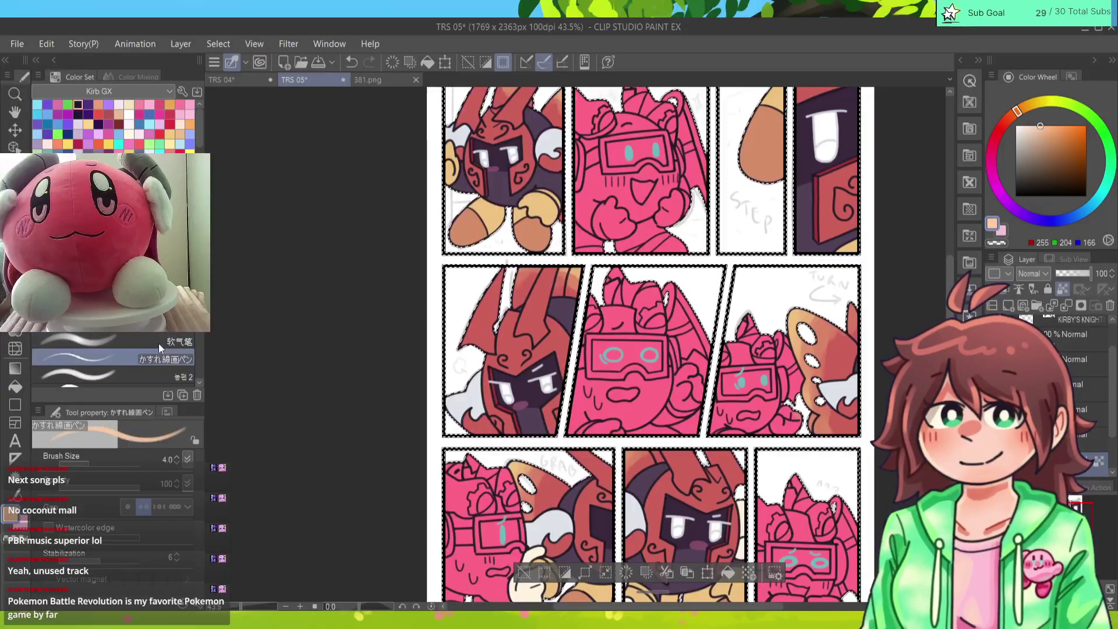
click(178, 458)
click(178, 457)
click(178, 457)
Step: Draw pale orange veins (RGB 255, 204, 166) on the knight's wings in the middle row's first and third panels and the bottom row's first panel
mouse_move(656, 136)
mouse_down()
mouse_move(589, 334)
mouse_move(597, 322)
mouse_up()
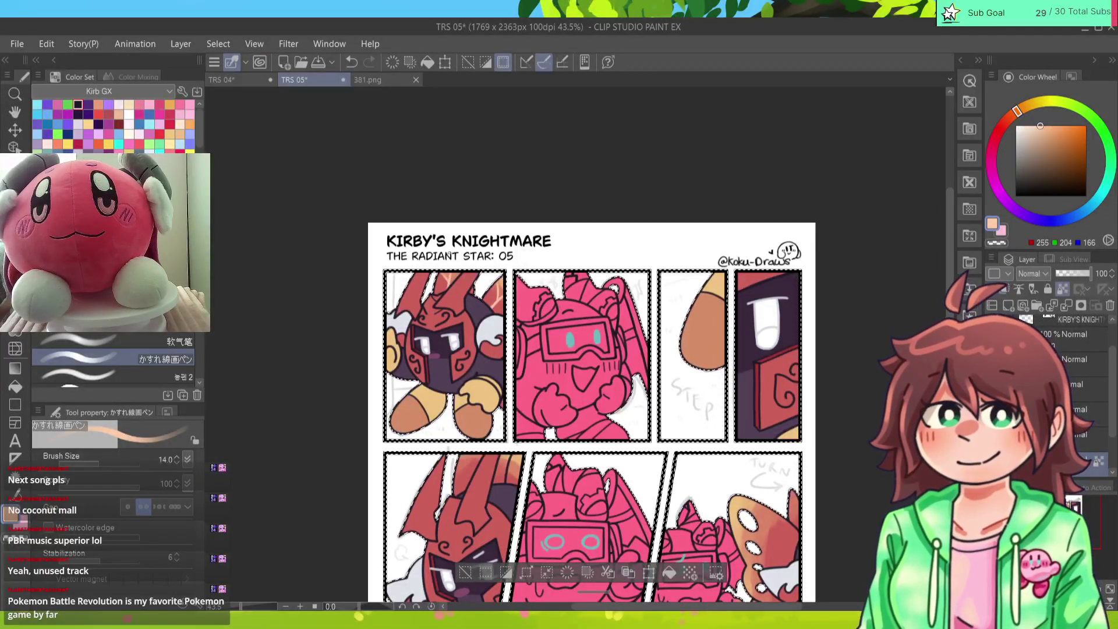
drag(597, 322, 610, 193)
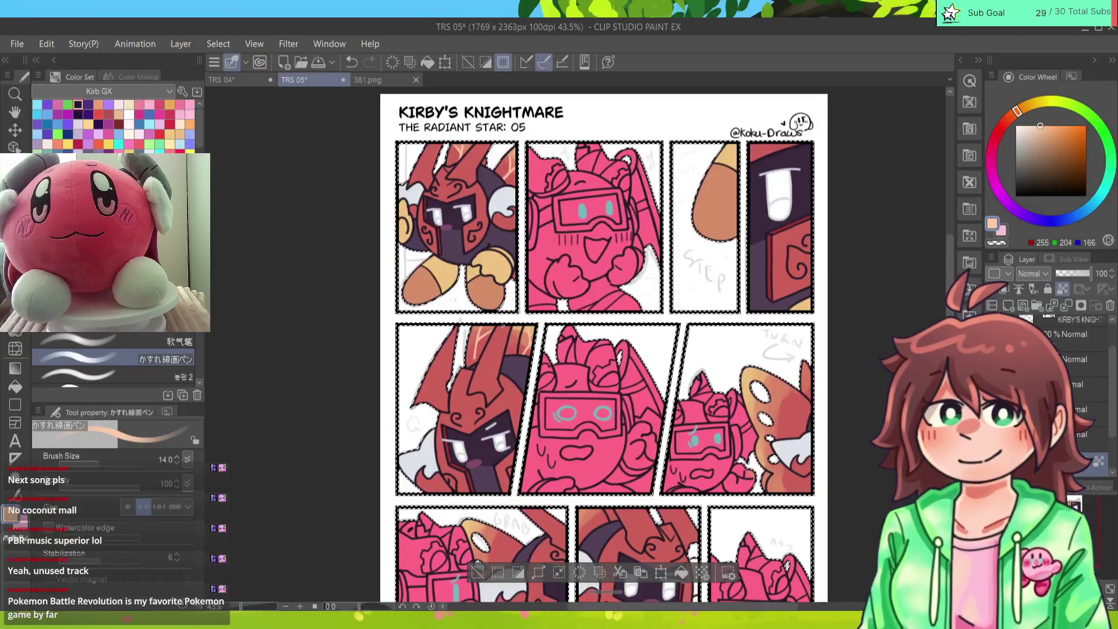
drag(600, 349, 596, 241)
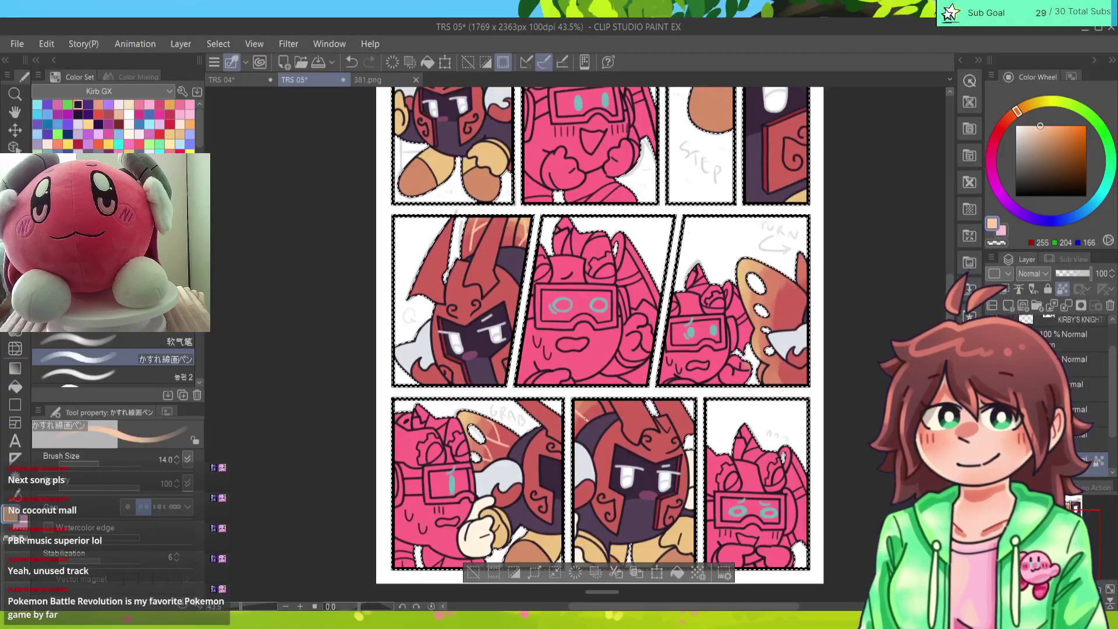
drag(1047, 547, 1048, 550)
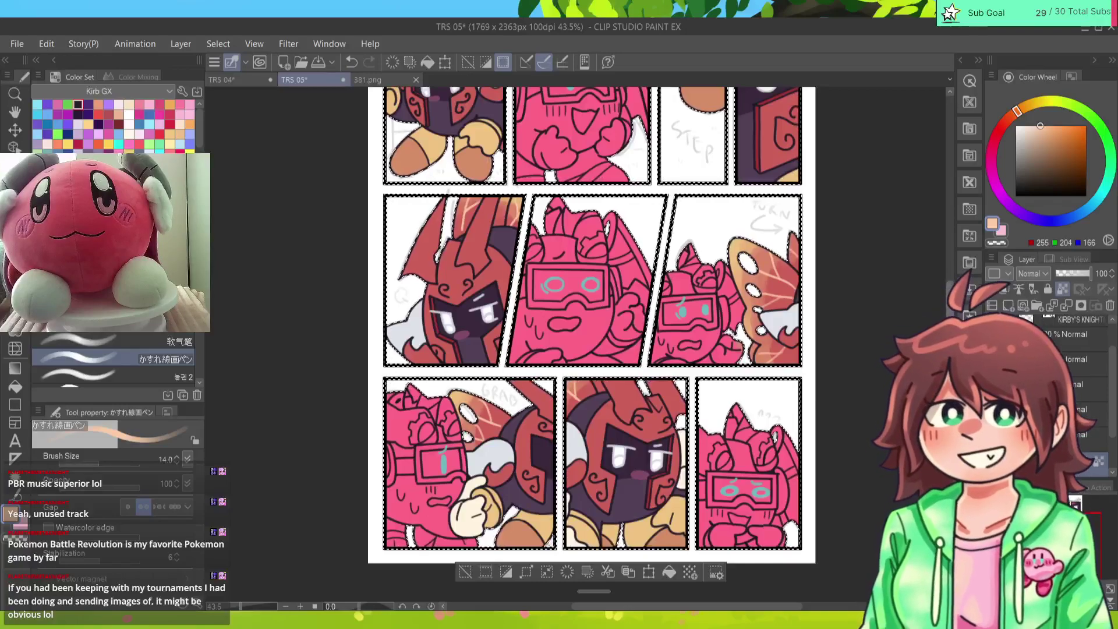
Step: Sample a muted red (RGB 175, 84, 102) from page TRS 04 and return to page TRS 05 with the Turnip pen
drag(583, 321, 633, 401)
click(371, 81)
click(222, 80)
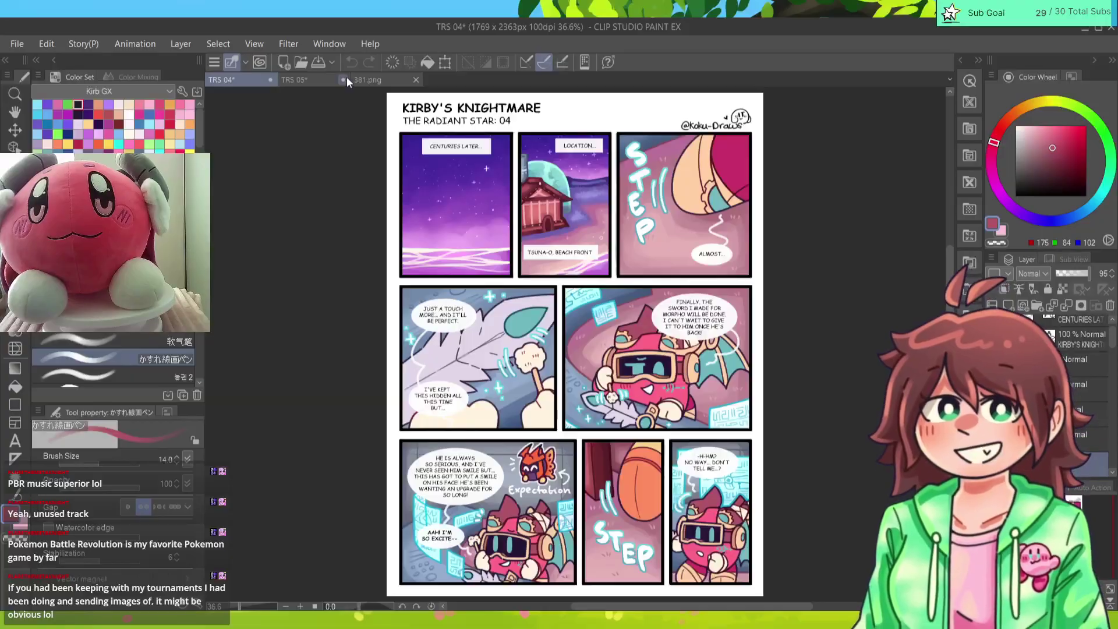
click(332, 78)
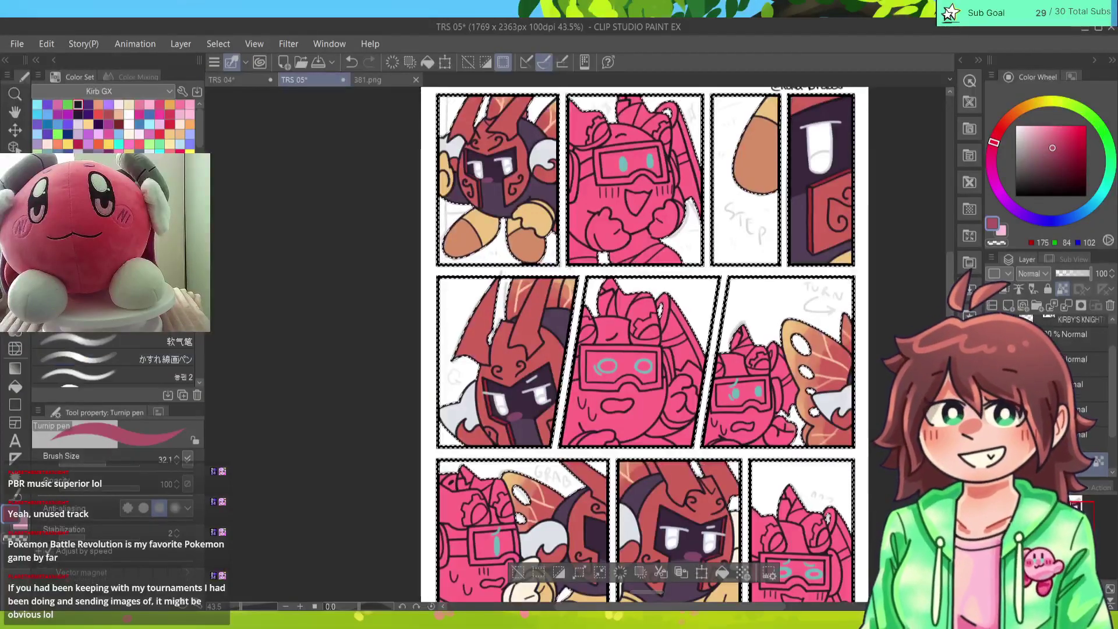
drag(577, 102, 528, 280)
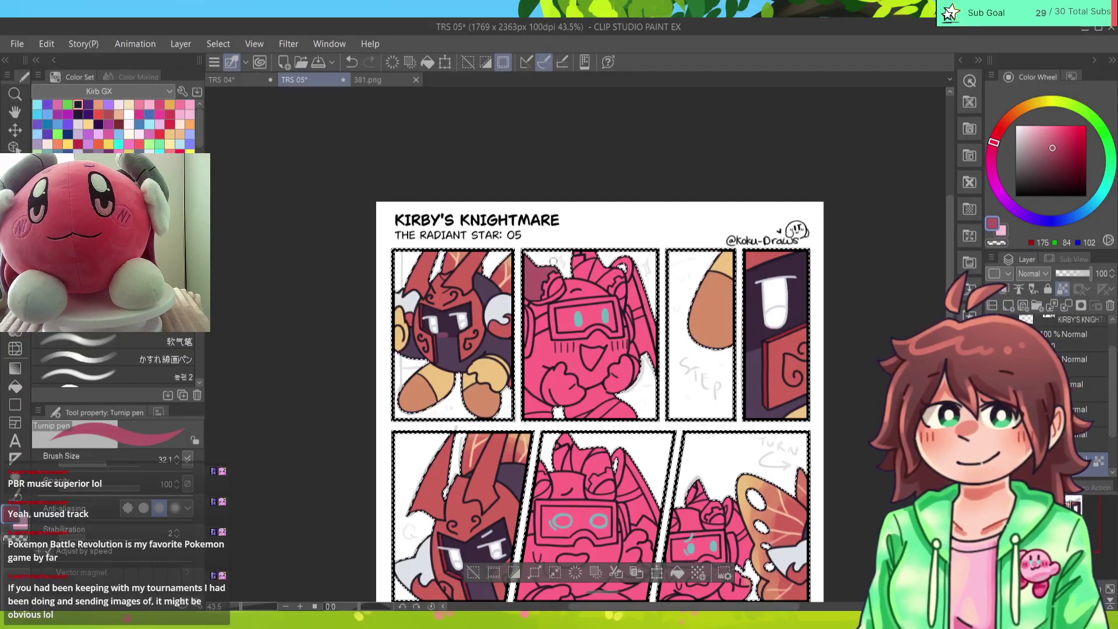
Step: Sample dark purple (RGB 36, 22, 52) from page TRS 04, shift it to teal (RGB 34, 86, 91) and fill the first row's goggle lens
click(381, 77)
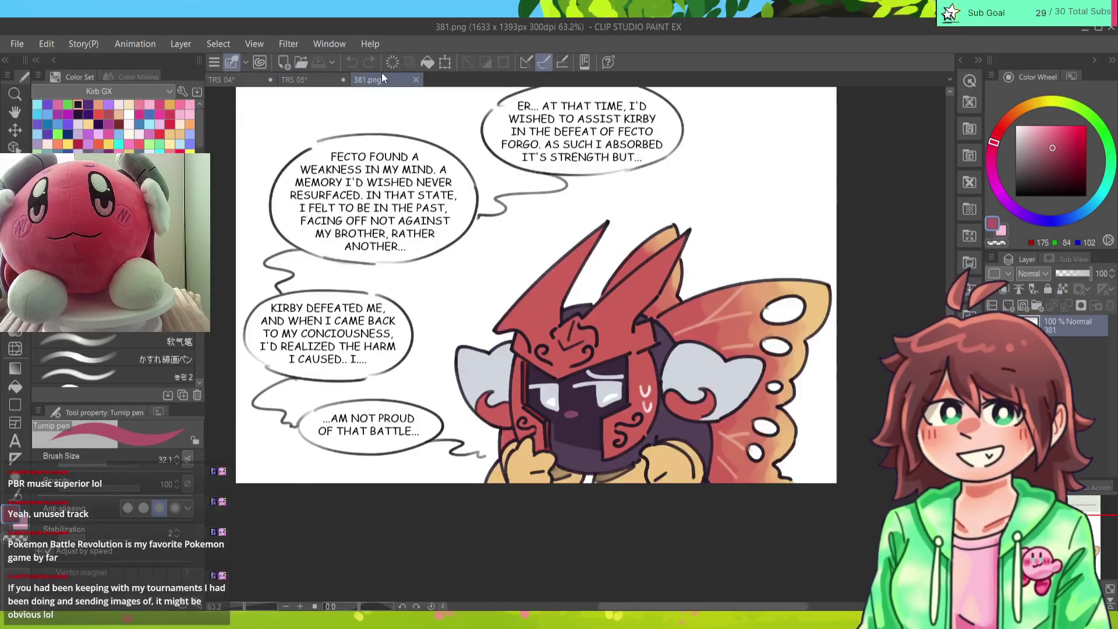
click(240, 78)
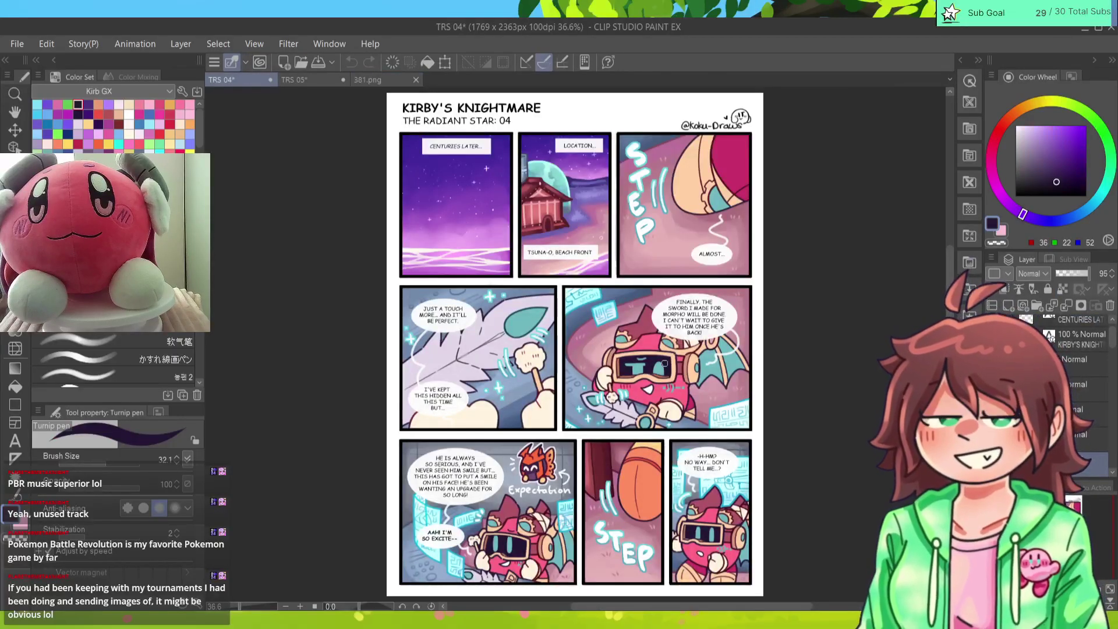
click(309, 79)
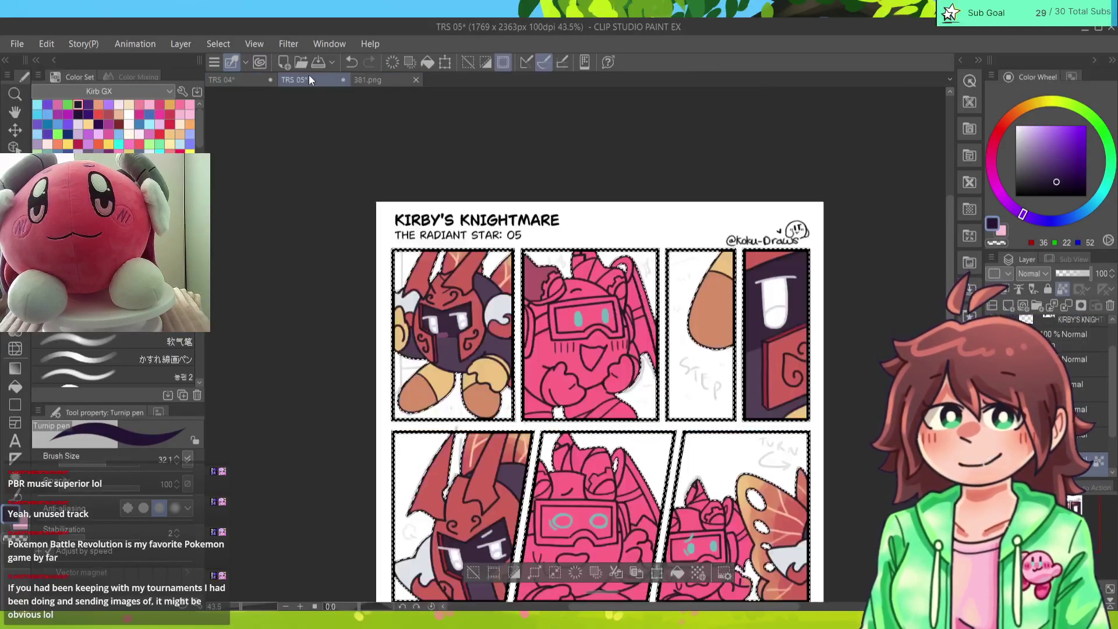
click(1063, 173)
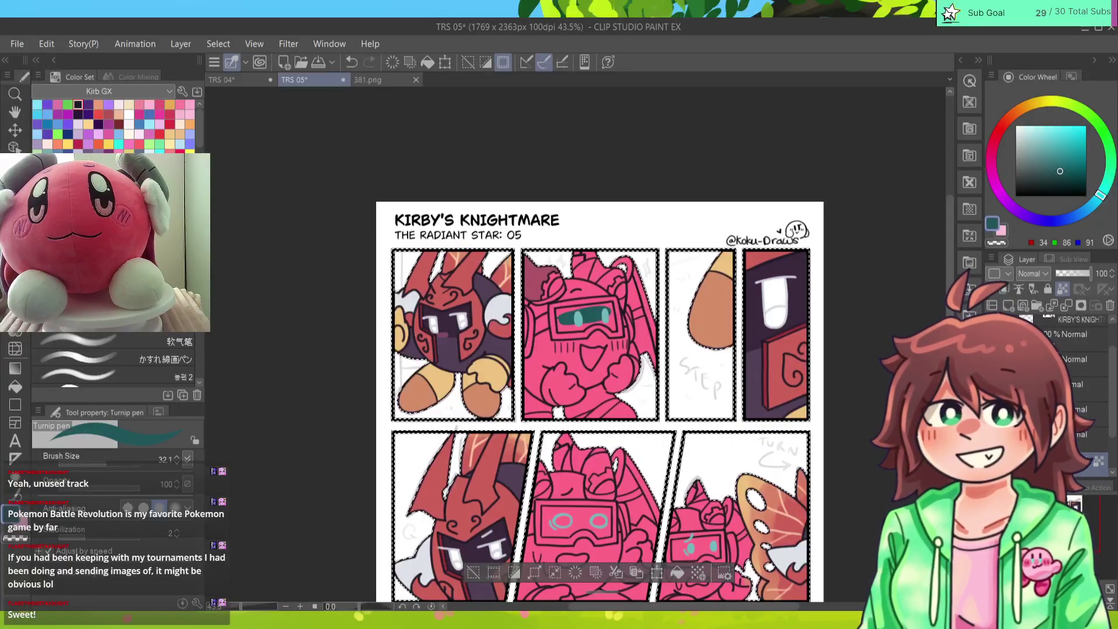
Step: Repaint the first-row goggle lens dark slate (RGB 36, 48, 55) and add a muted blue reflection (RGB 63, 100, 120) with 魔王厚塗りブラシ
click(1041, 180)
click(1047, 220)
drag(1047, 220, 1093, 204)
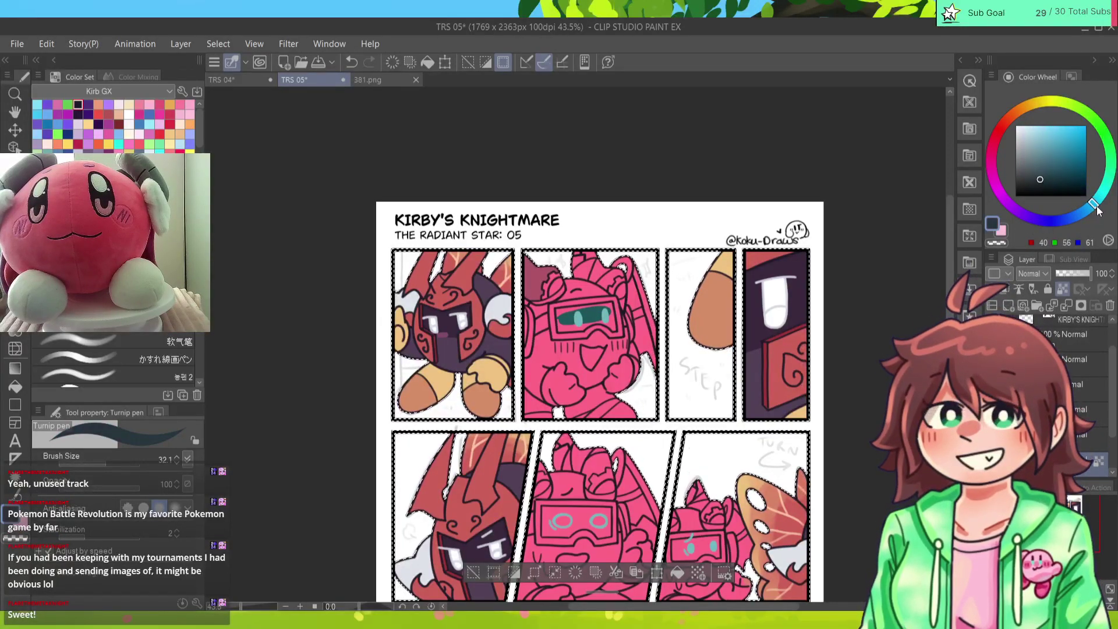
drag(583, 313, 560, 312)
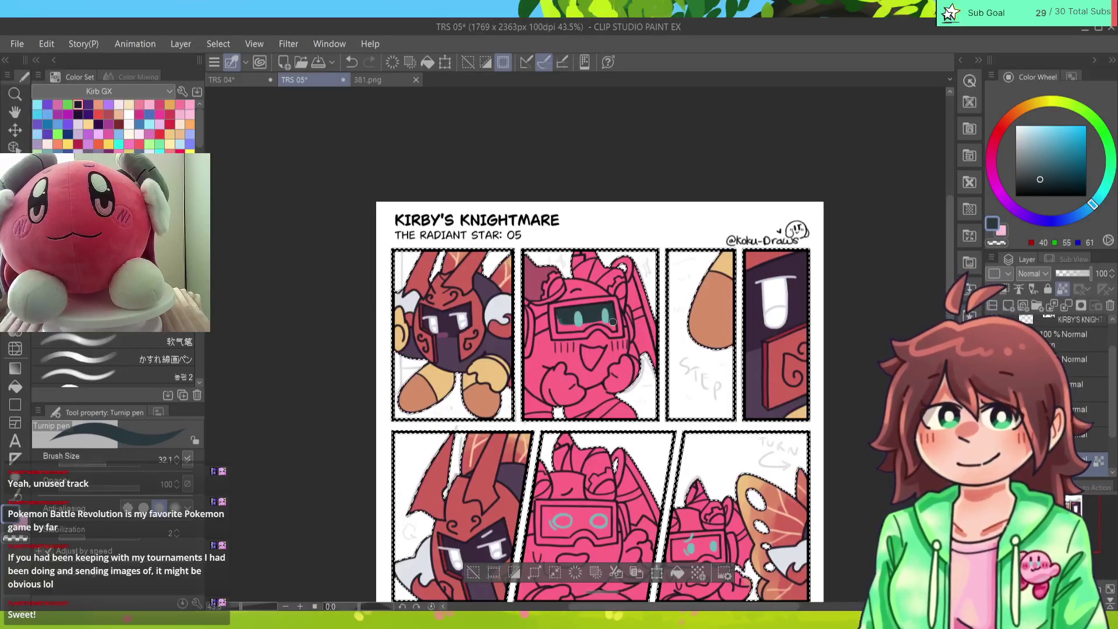
click(1039, 182)
drag(1091, 213, 1089, 208)
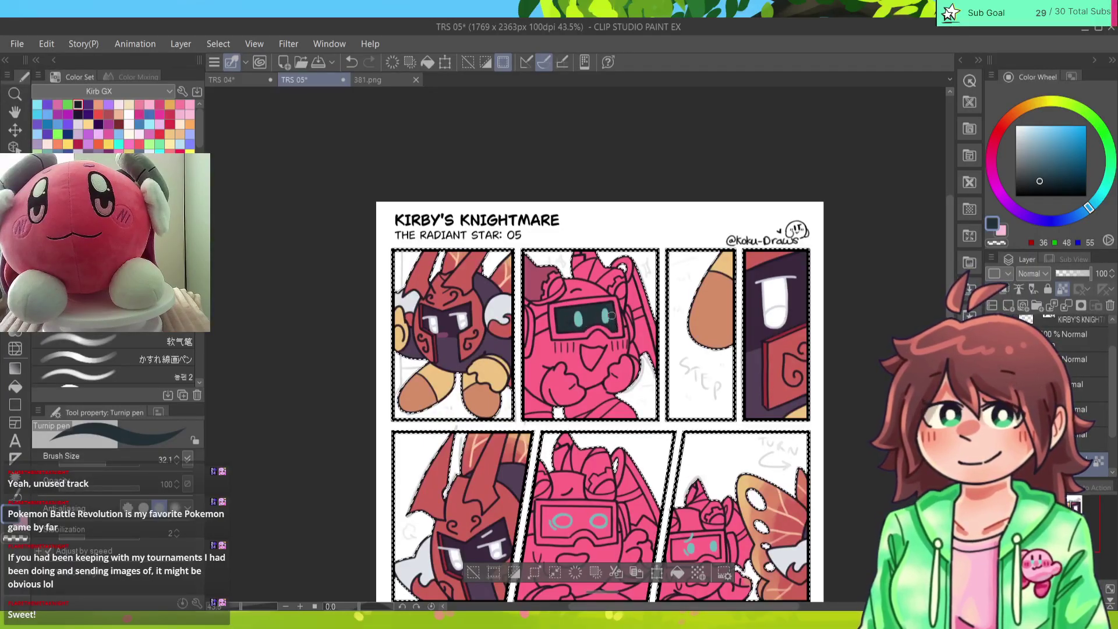
click(1051, 162)
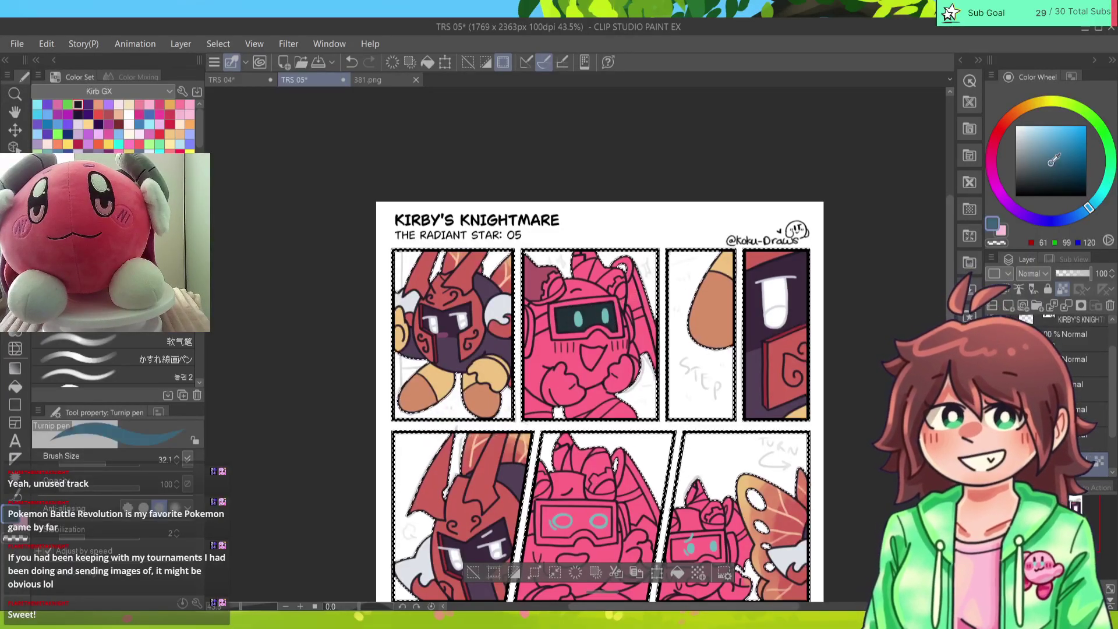
key(b)
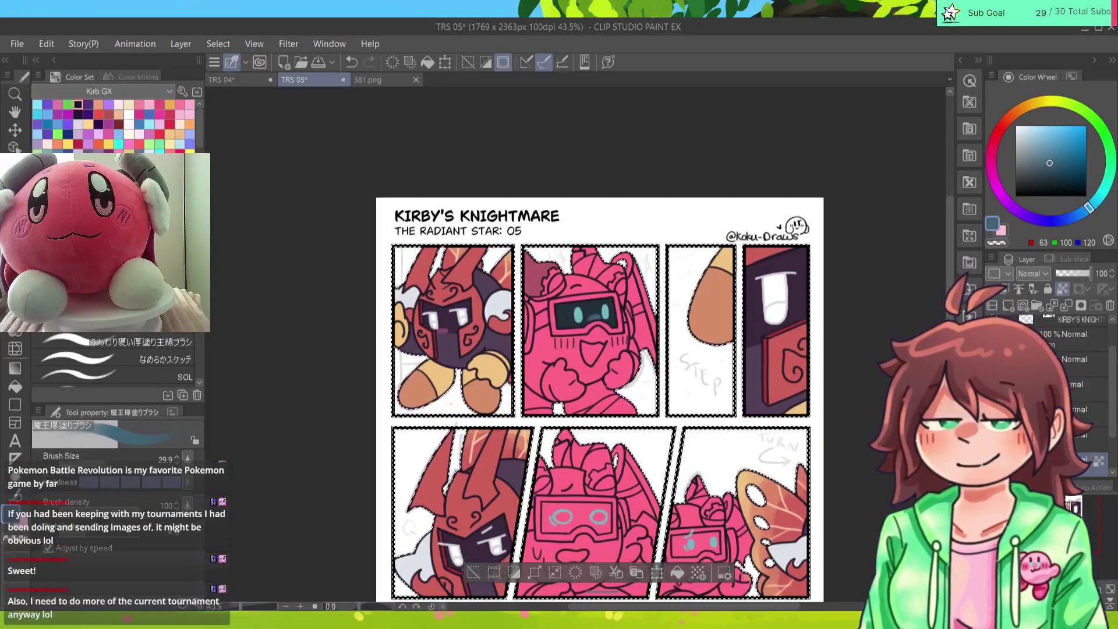
Step: Fill the pink character's goggle lenses in the middle and bottom rows with dark slate (RGB 36, 48, 55) using the Turnip pen
scroll(658, 299, down, 2)
key(b)
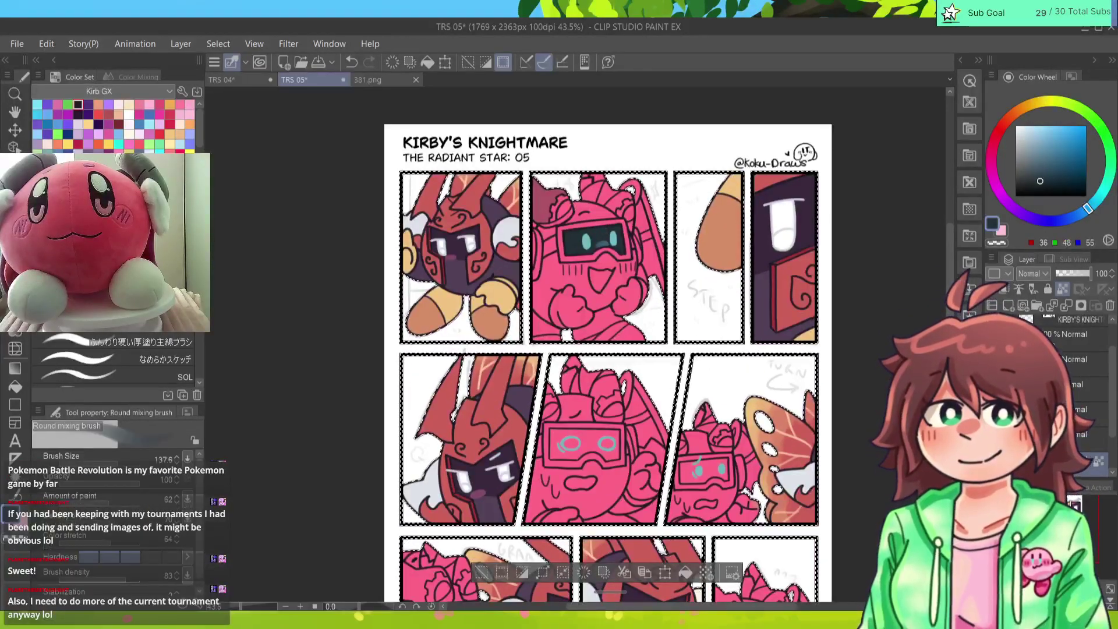
key(p)
mouse_move(553, 429)
mouse_down()
mouse_move(553, 458)
mouse_move(623, 439)
mouse_move(619, 458)
mouse_move(560, 457)
mouse_move(598, 444)
mouse_move(577, 360)
mouse_up()
mouse_move(657, 377)
mouse_down()
mouse_move(699, 373)
mouse_move(702, 395)
mouse_move(653, 400)
mouse_move(669, 384)
mouse_move(677, 325)
mouse_up()
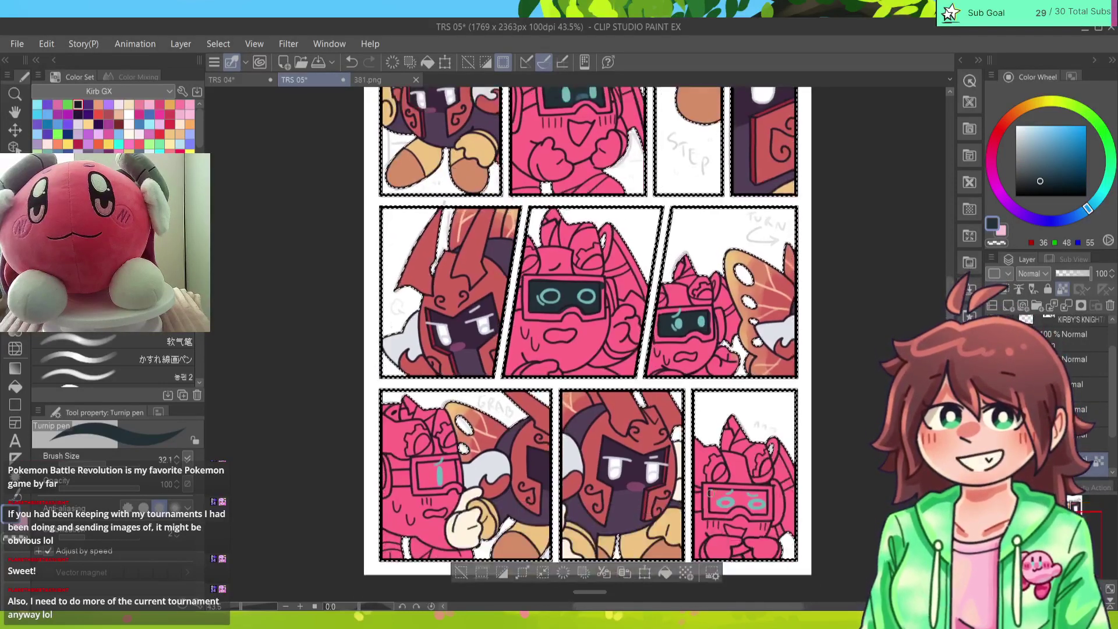
mouse_move(710, 493)
mouse_down()
mouse_move(766, 494)
mouse_move(759, 513)
mouse_move(712, 507)
mouse_move(737, 495)
mouse_move(759, 503)
mouse_up()
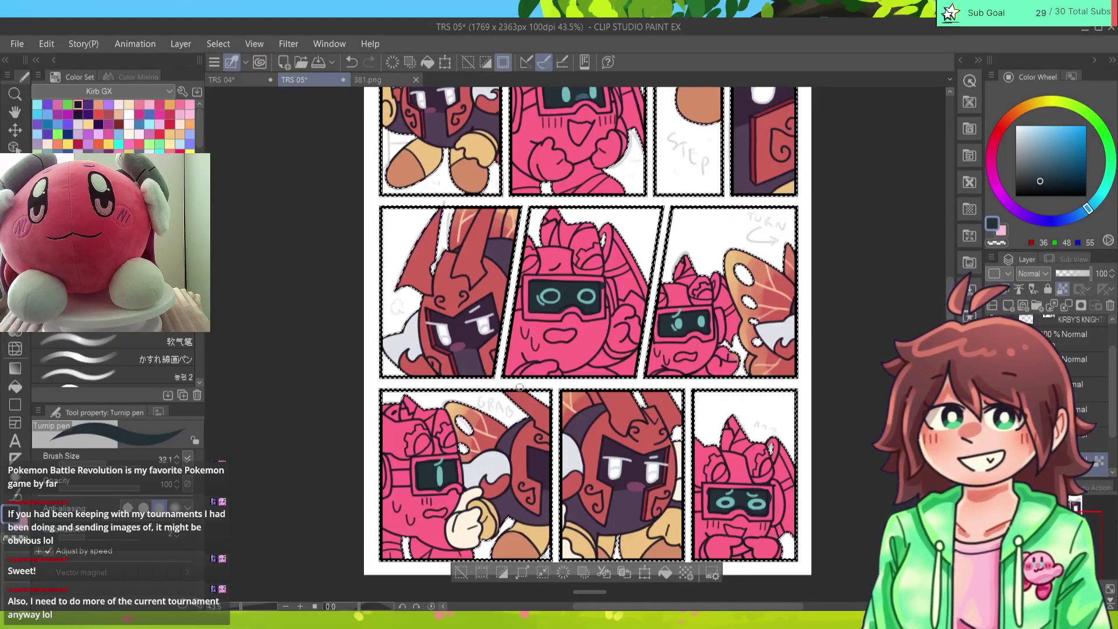
Step: Sample the first-row lens reflection's blue (RGB 62, 97, 117) and paint matching reflections on the middle-row and bottom-row goggle lenses with 魔王厚塗りブラシ
alt+click(580, 98)
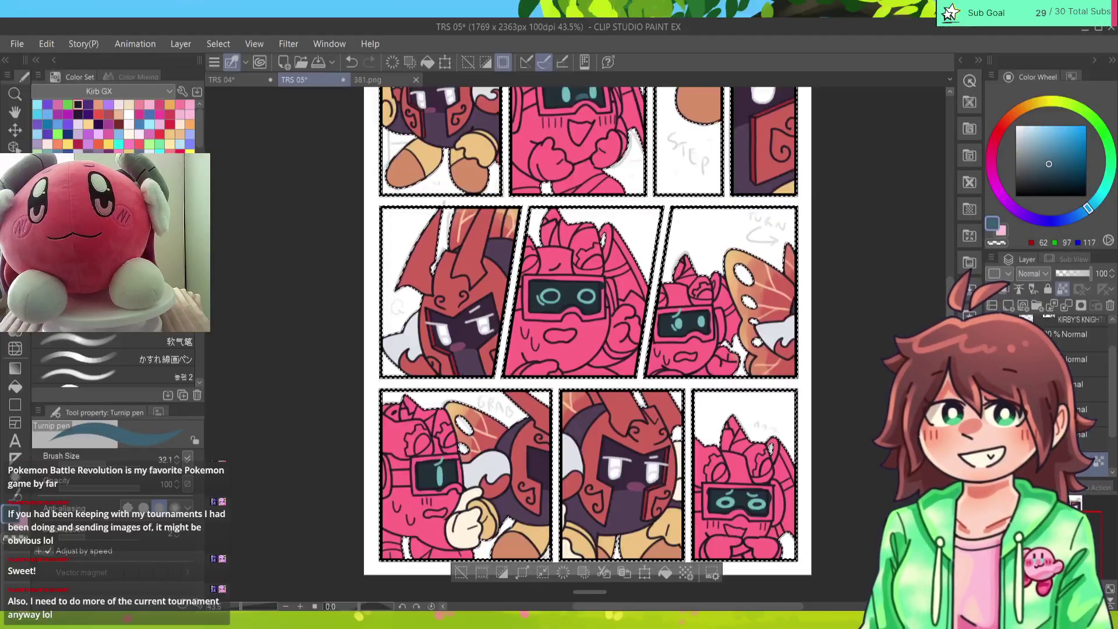
key(b)
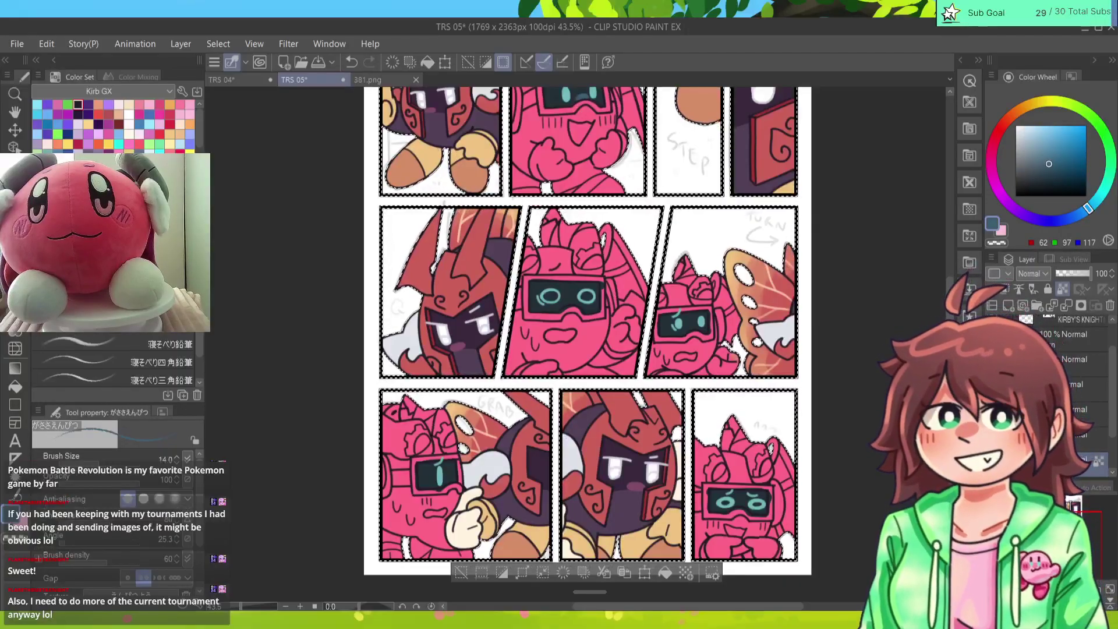
key(b)
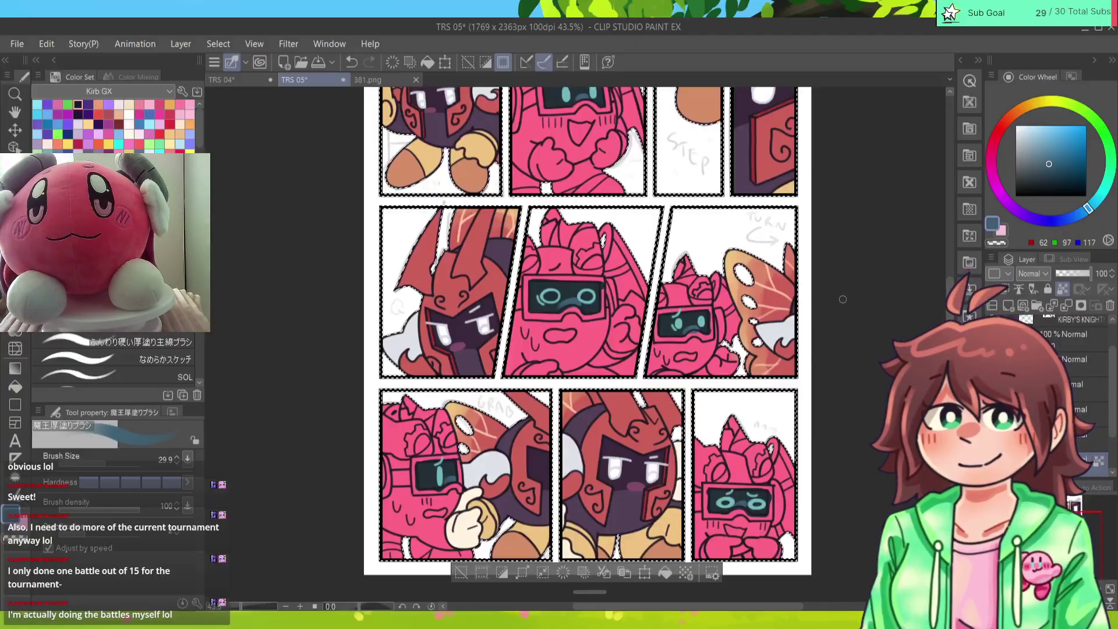
Step: Paint crimson blush (RGB 217, 45, 81) at brush size 70.3 on the pink character's cheeks in the first row and the bottom row's first panel
scroll(843, 299, up, 3)
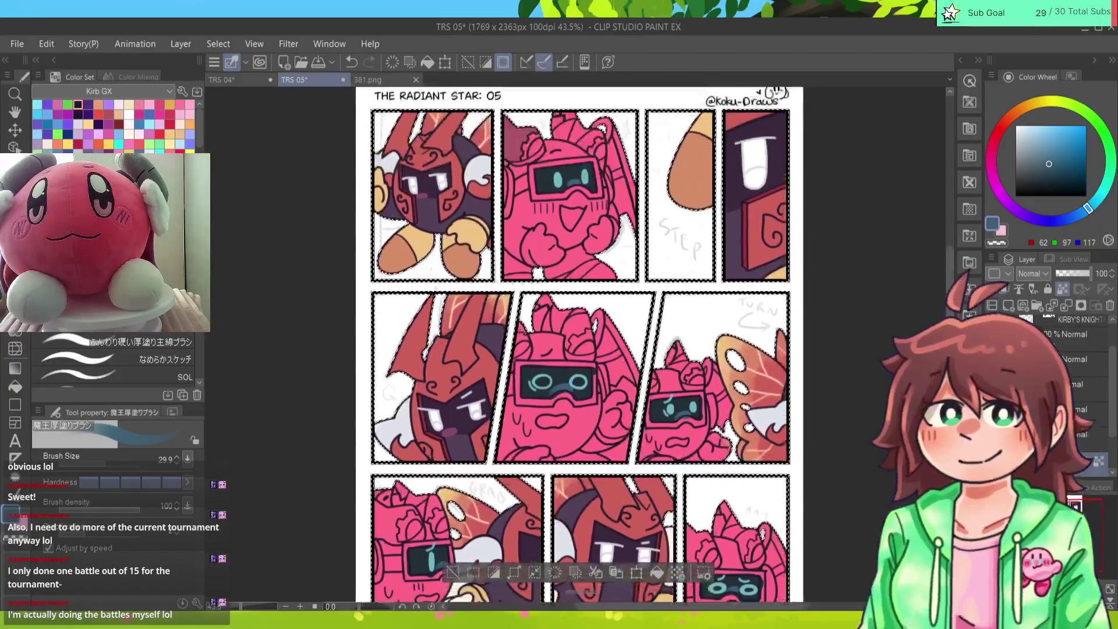
scroll(568, 154, up, 1)
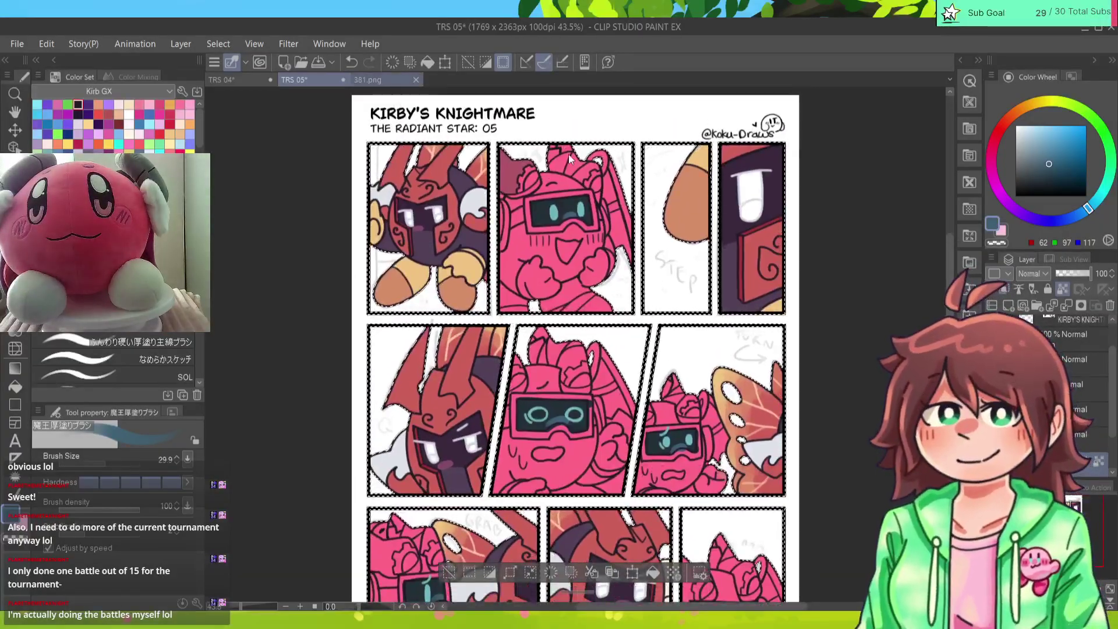
click(379, 79)
click(244, 79)
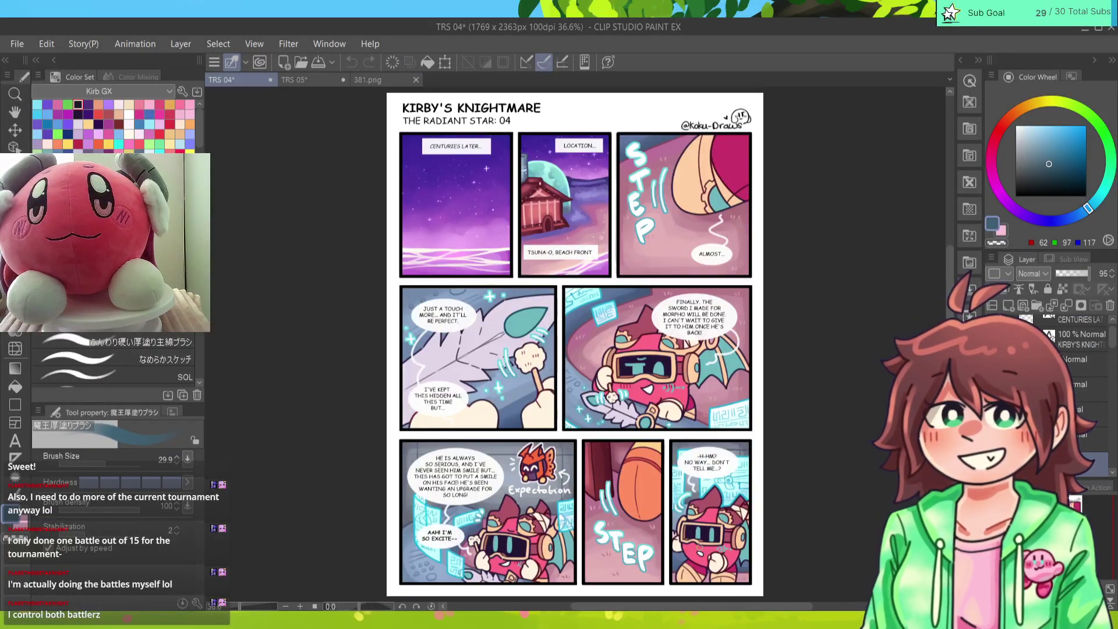
click(326, 78)
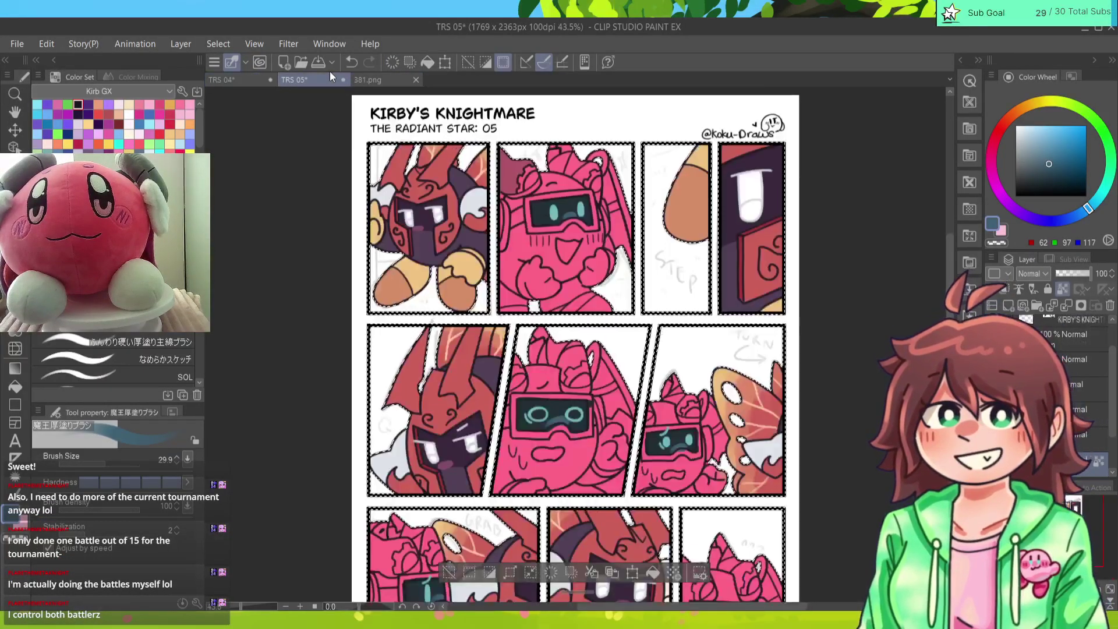
click(1059, 125)
click(1072, 135)
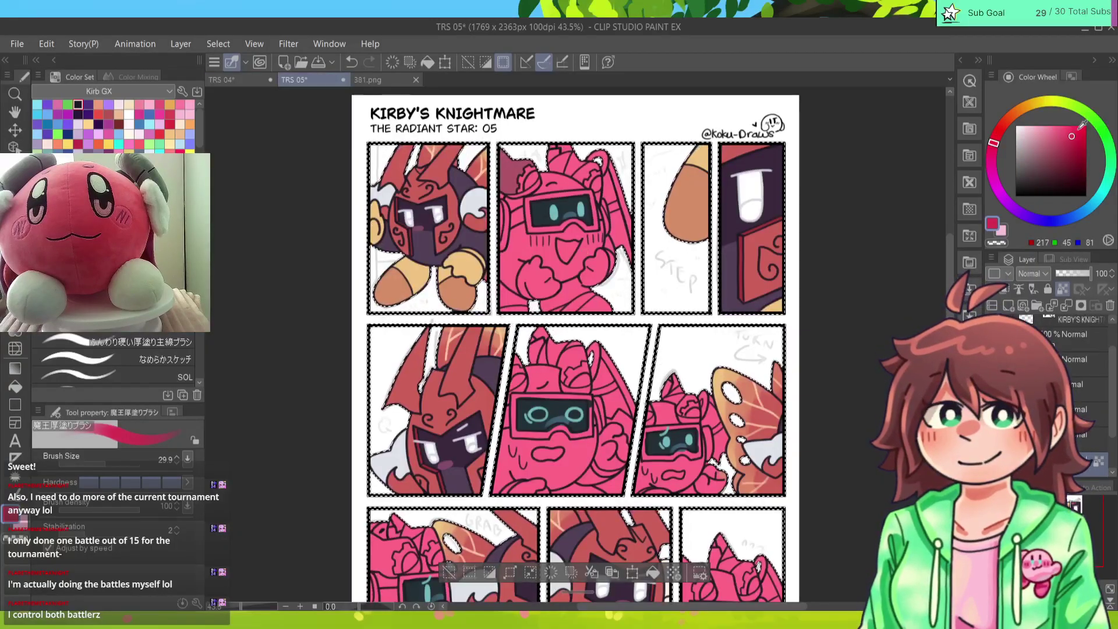
drag(111, 459, 112, 459)
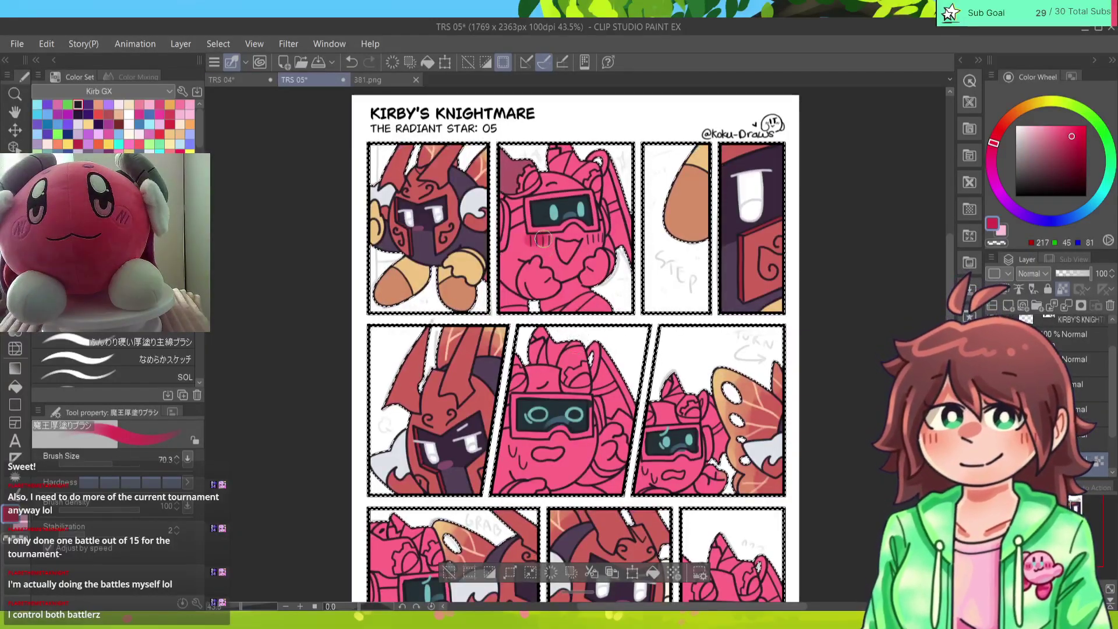
drag(527, 239, 559, 241)
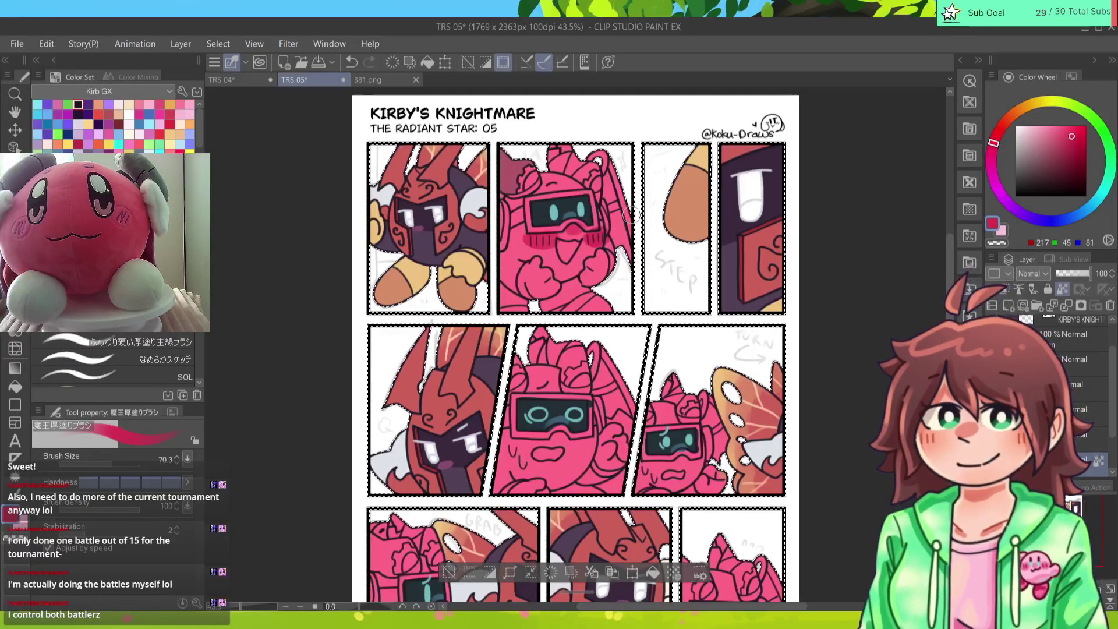
scroll(583, 349, down, 3)
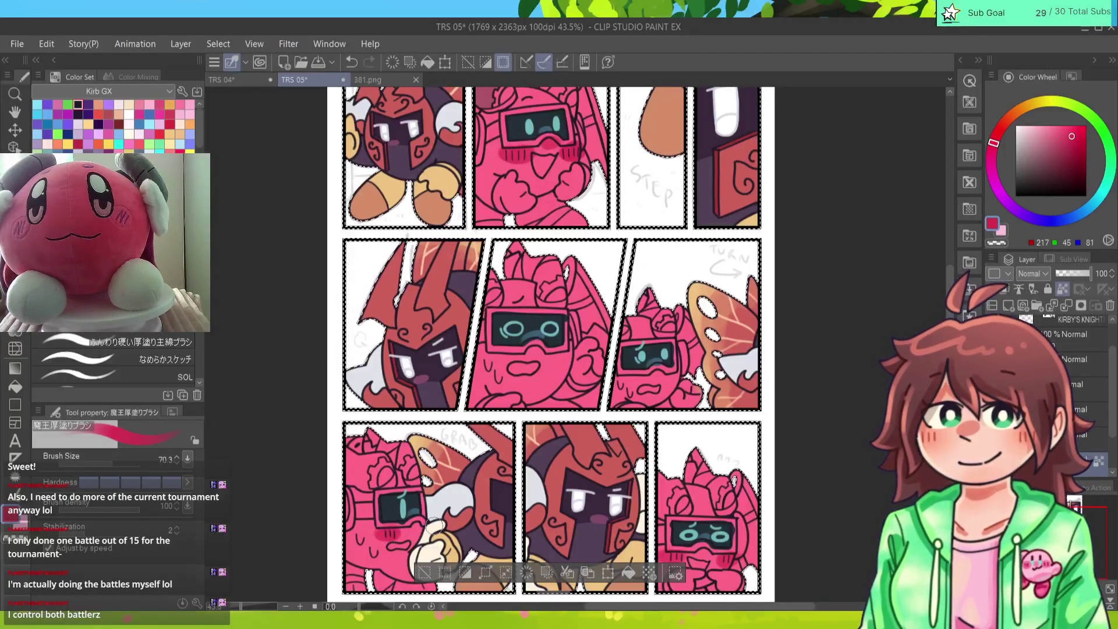
drag(434, 527, 405, 597)
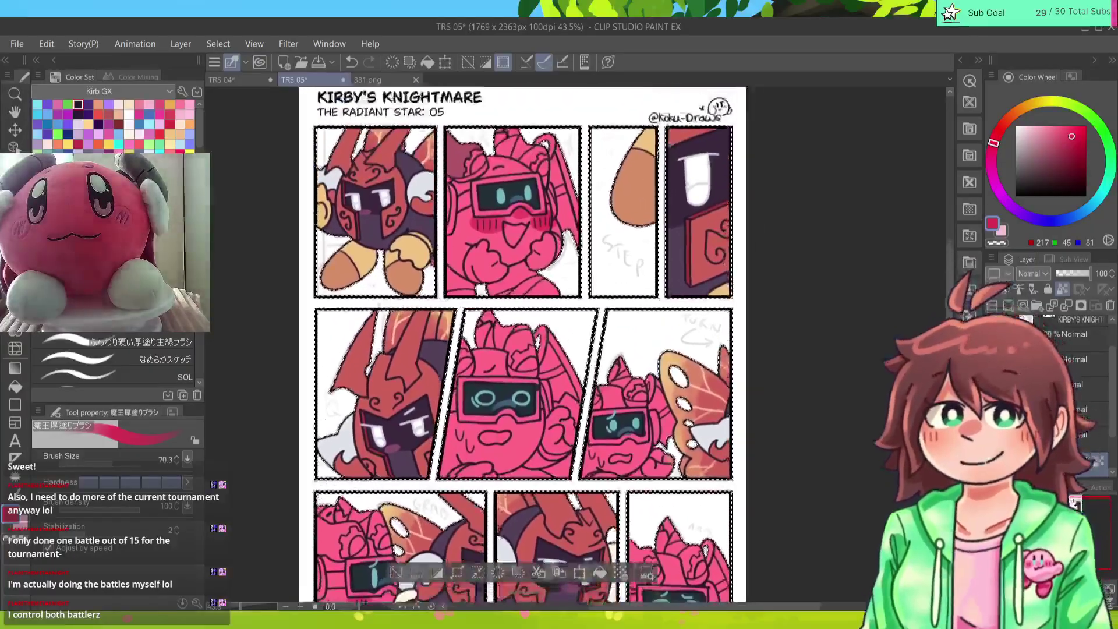
Step: Choose pale cream (RGB 255, 249, 229) for the Turnip pen, compare it with page TRS 04, and set the brush size to 56.7 on TRS 05
click(129, 135)
key(p)
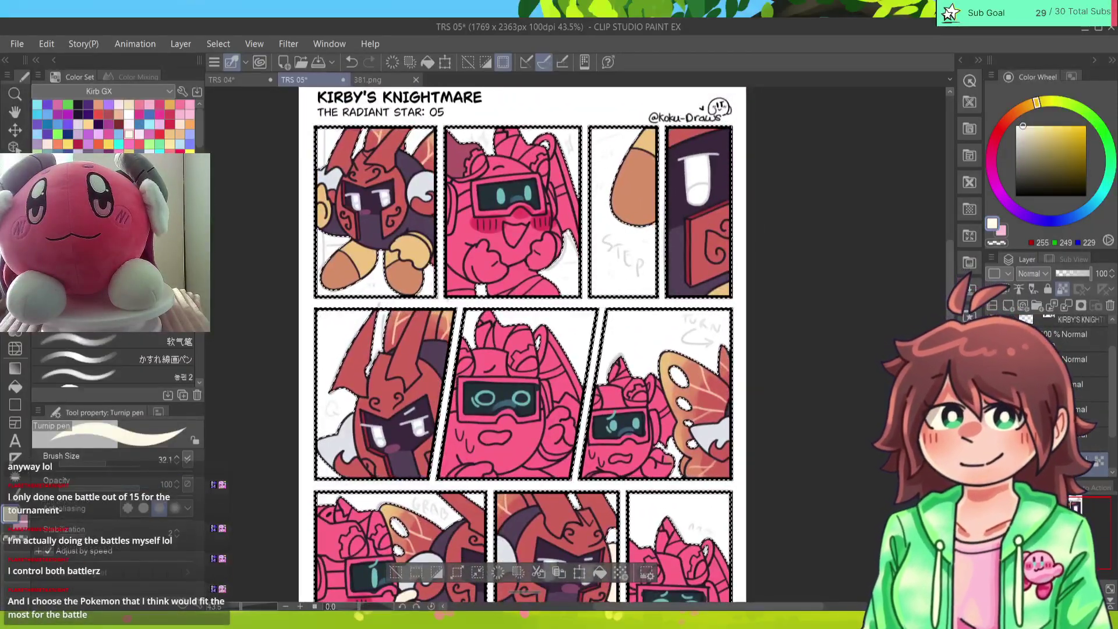
click(380, 76)
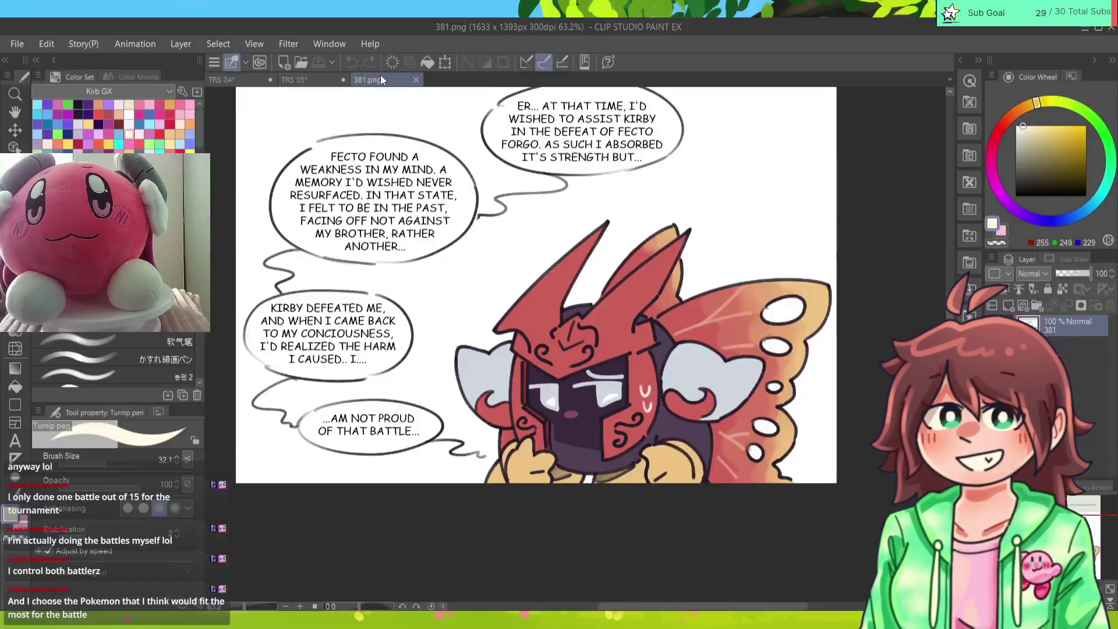
click(248, 78)
key(x)
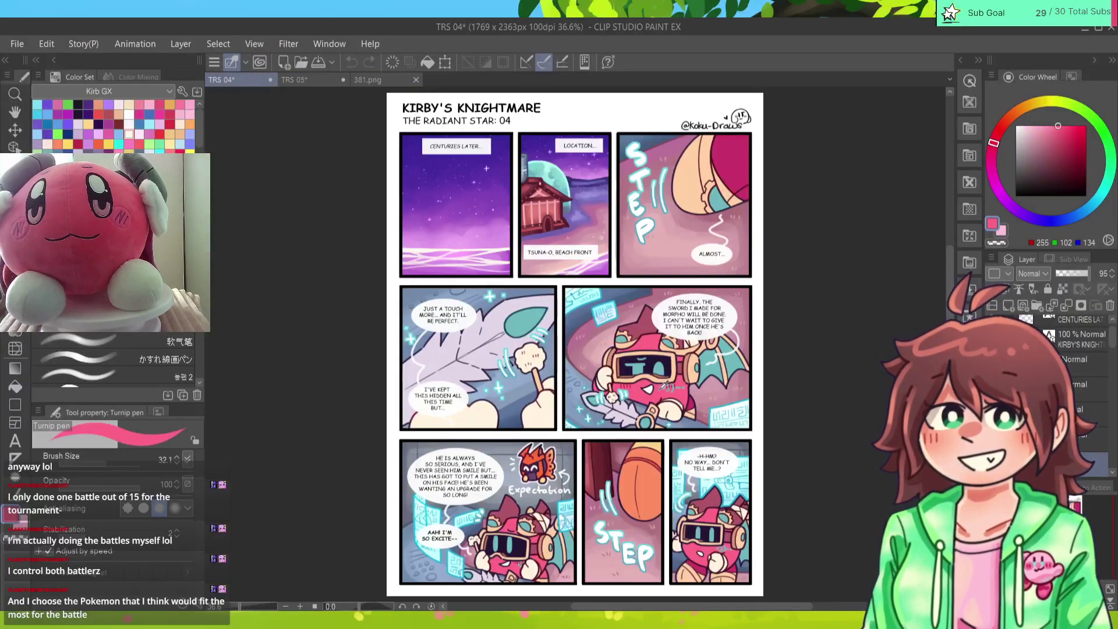
key(x)
key(ctrl+Tab)
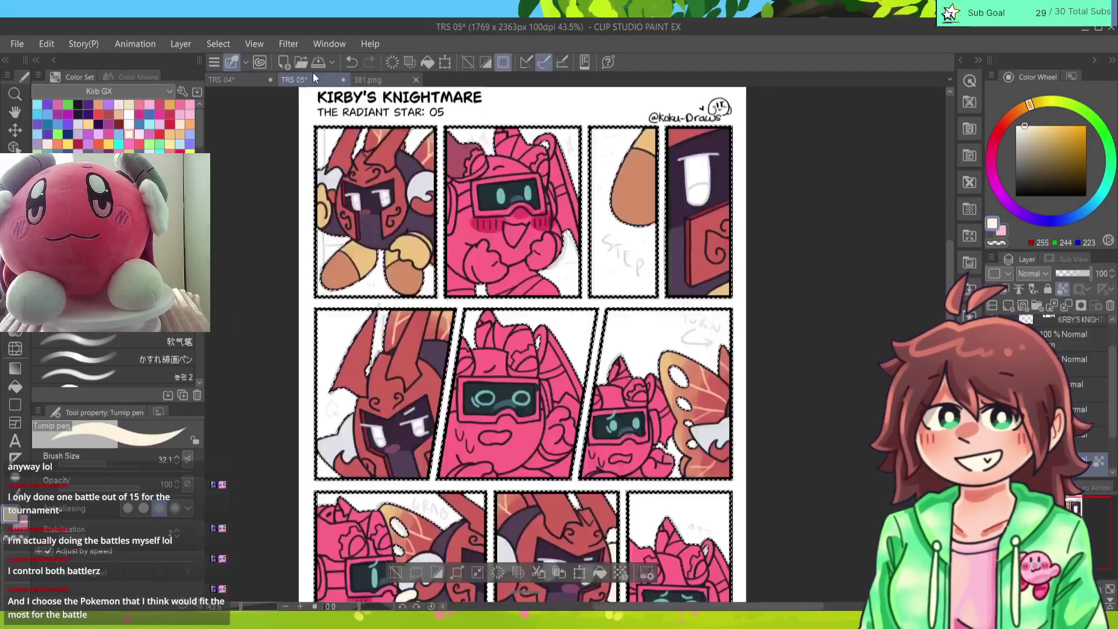
drag(111, 459, 116, 459)
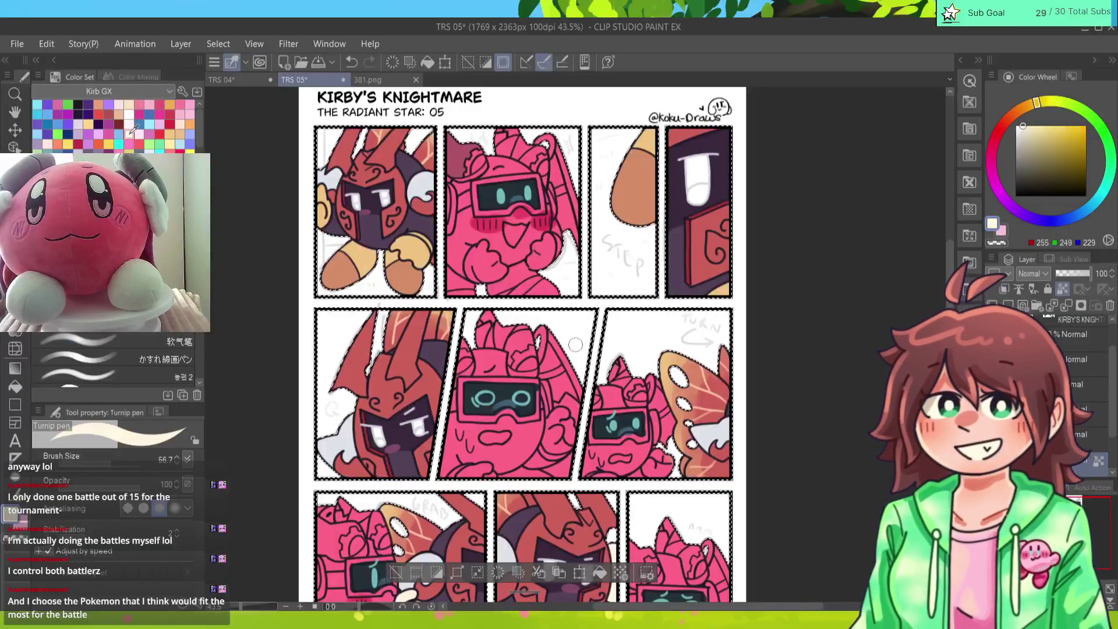
Step: Fill the pink character's open mouth in the first row and the hands in the first and middle rows with pale cream
drag(508, 226, 516, 229)
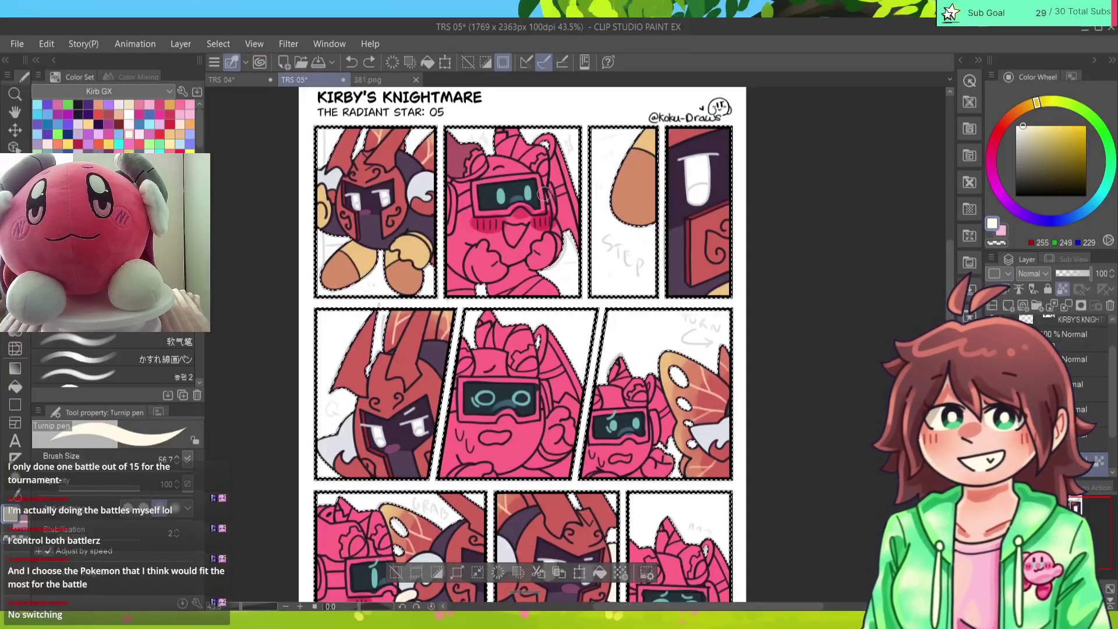
mouse_move(500, 225)
mouse_down()
mouse_move(521, 227)
mouse_move(521, 241)
mouse_move(508, 240)
mouse_move(491, 273)
mouse_up()
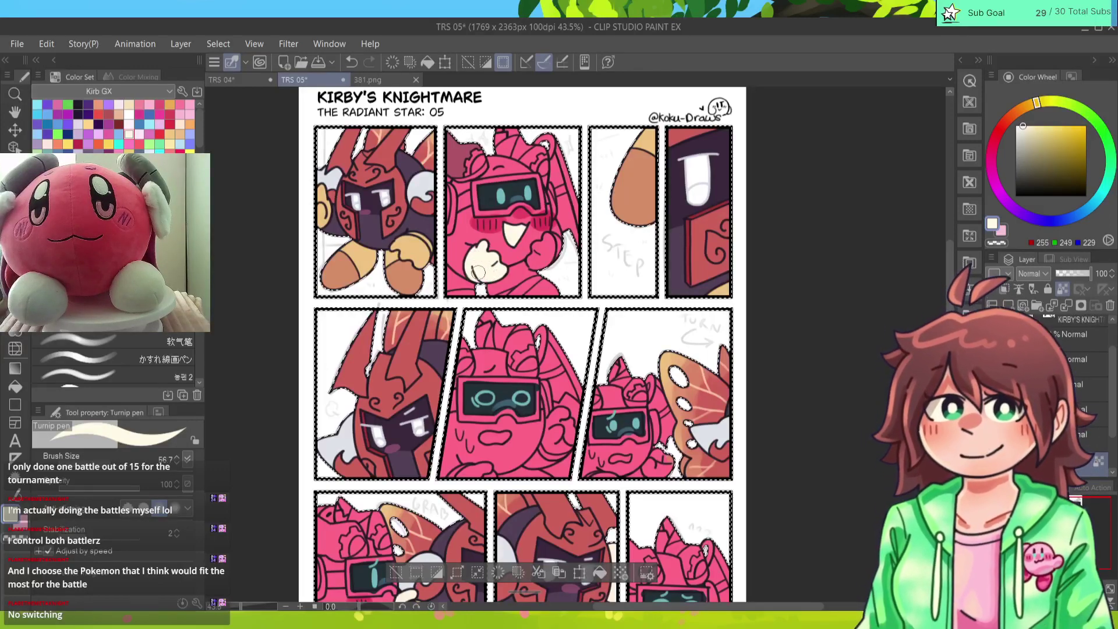
click(537, 264)
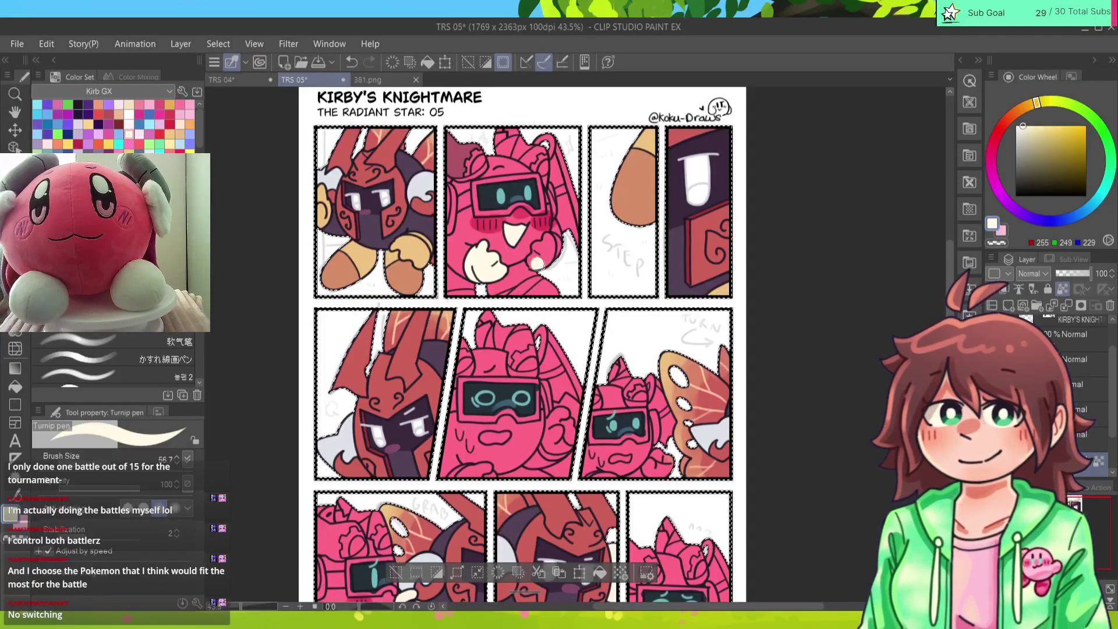
drag(537, 253, 551, 260)
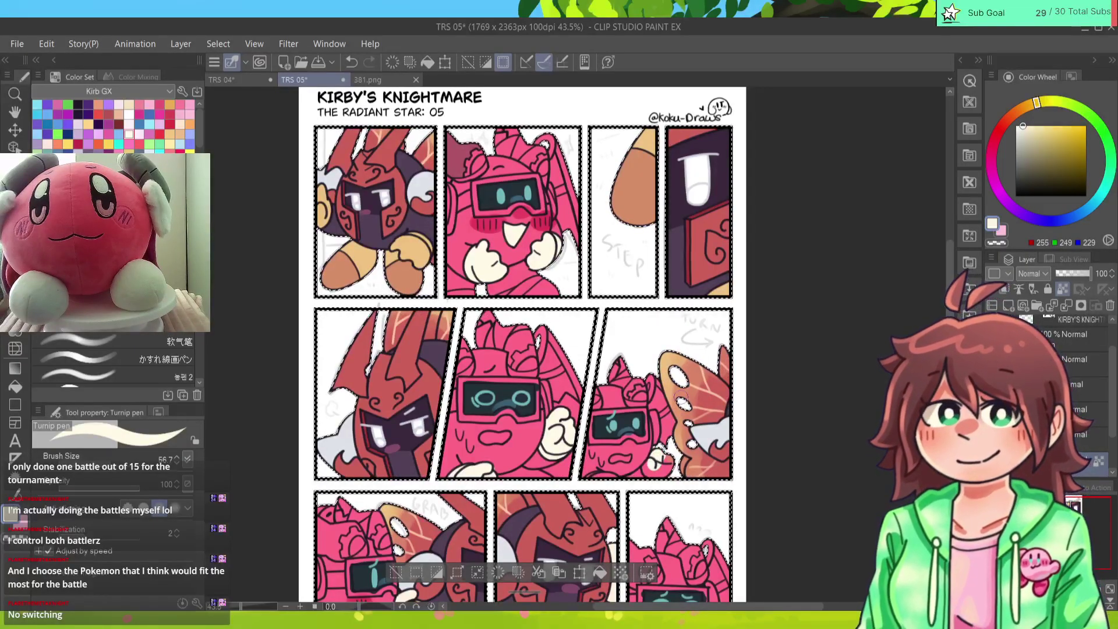
key(e)
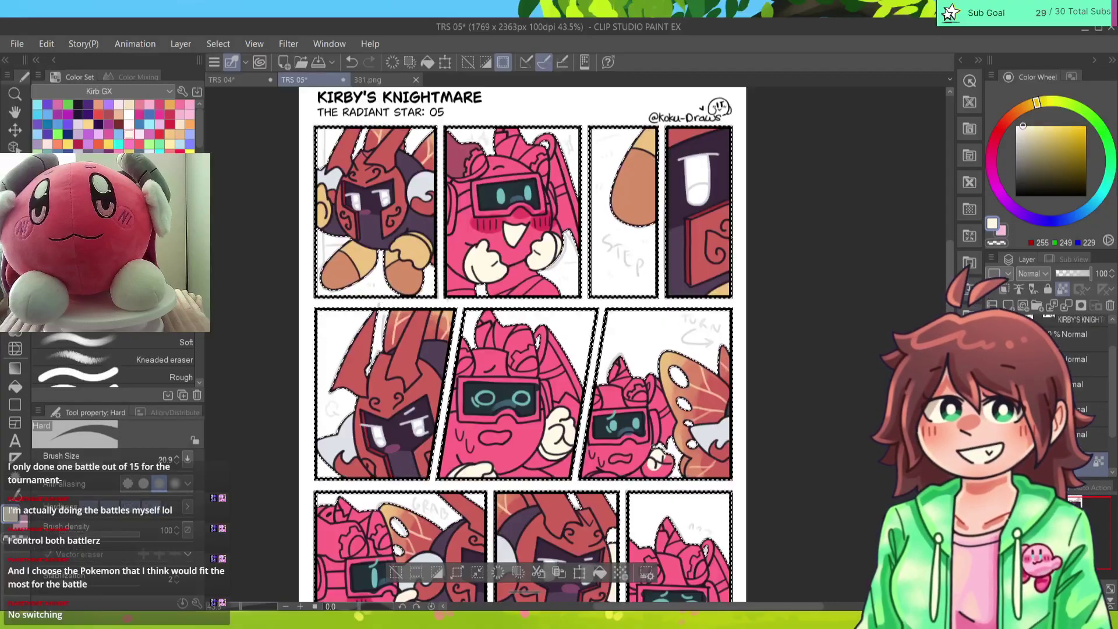
key(p)
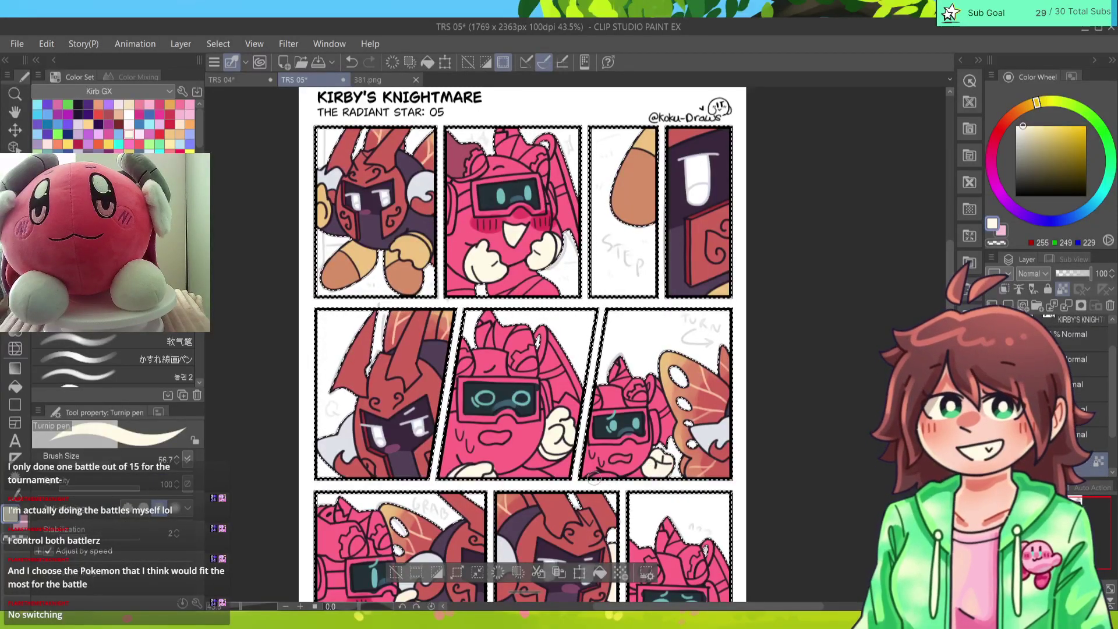
Step: Check the hat on page TRS 04, sample muted red (RGB 175, 84, 102) on TRS 05 and paint the middle of the first-row pink character's hat
click(251, 78)
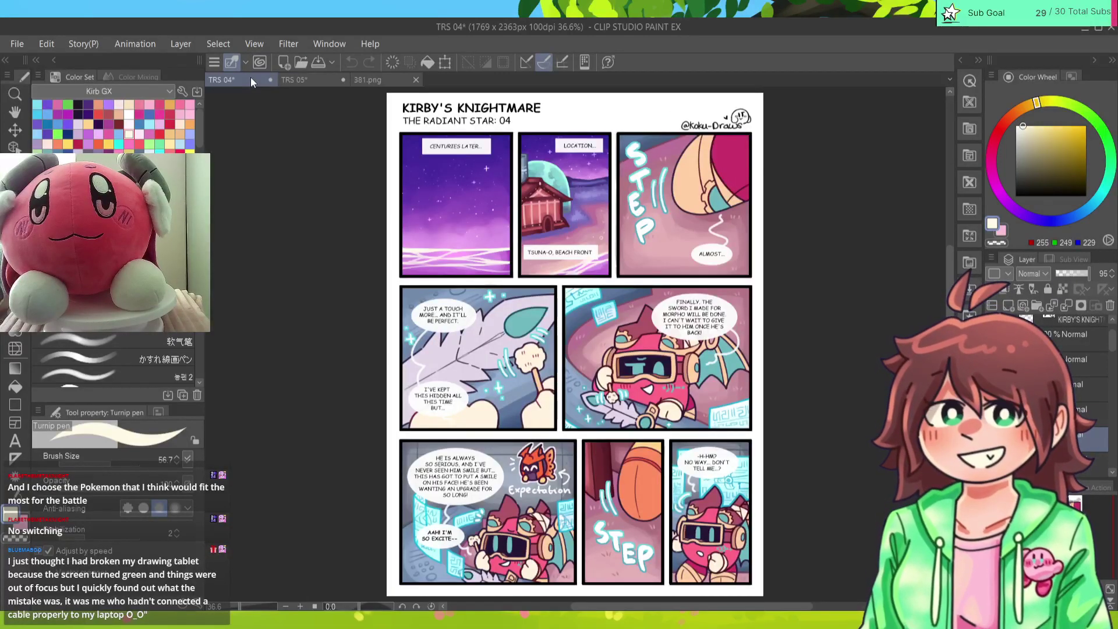
click(319, 80)
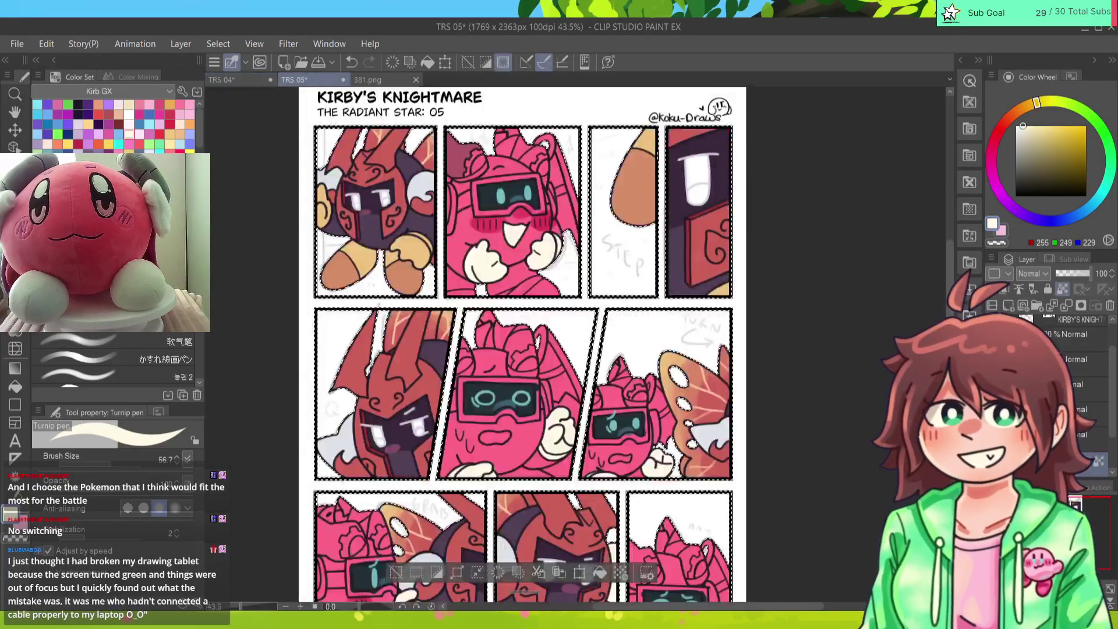
alt+click(498, 126)
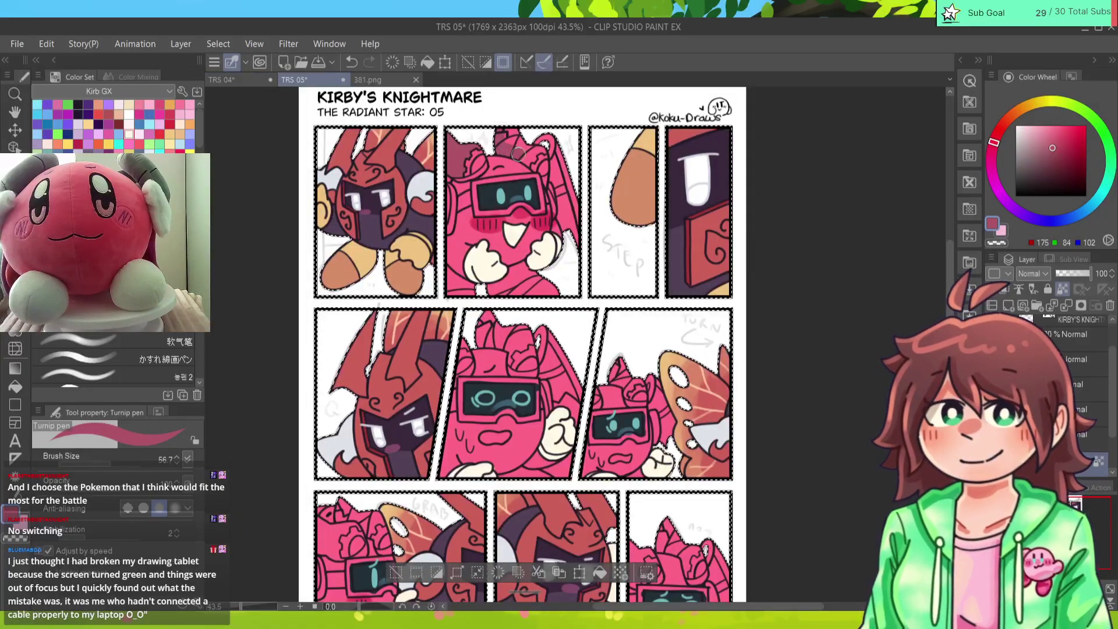
drag(517, 154, 507, 125)
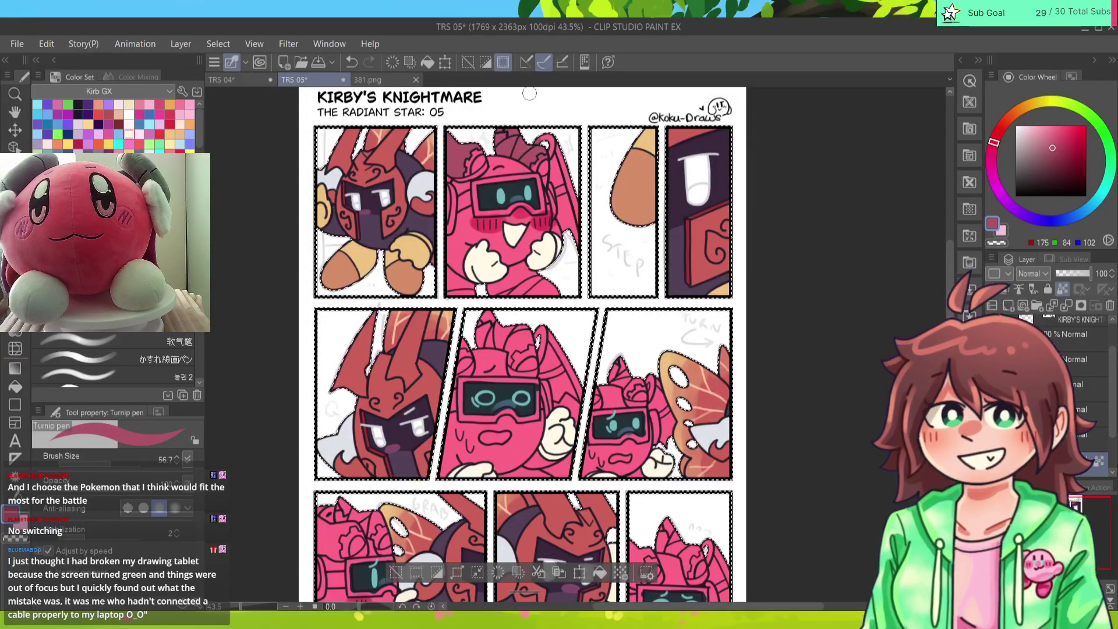
Step: Paint the pink character's hat muted red in the middle-row panels and the first and last panels of the bottom row
mouse_move(480, 339)
mouse_down()
mouse_move(530, 367)
mouse_move(516, 364)
mouse_move(493, 314)
mouse_move(459, 343)
mouse_move(460, 368)
mouse_up()
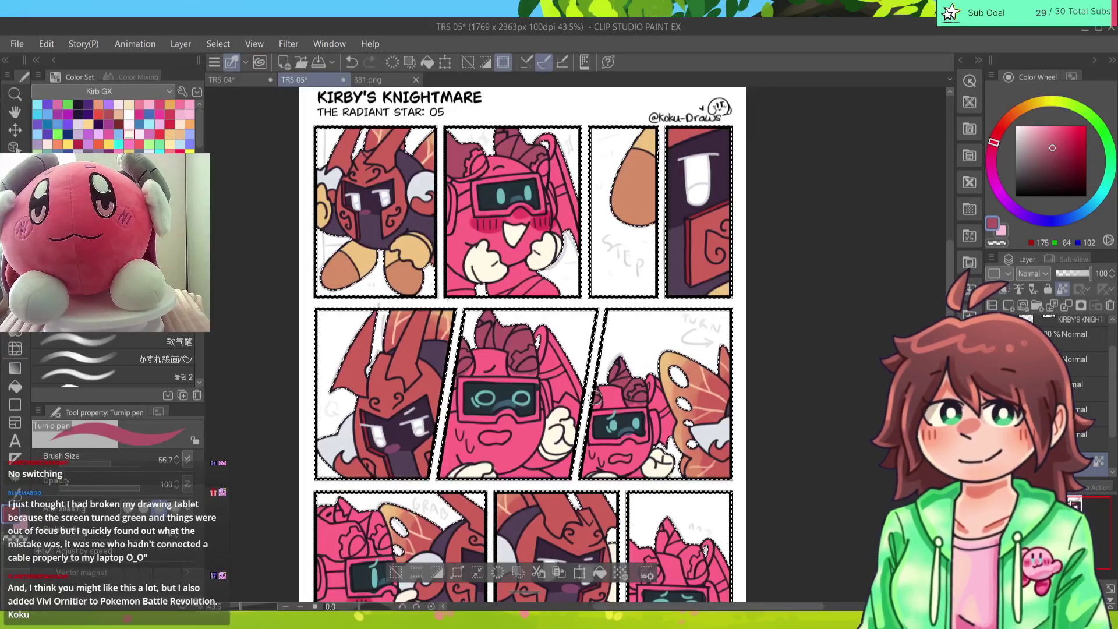
scroll(594, 397, down, 3)
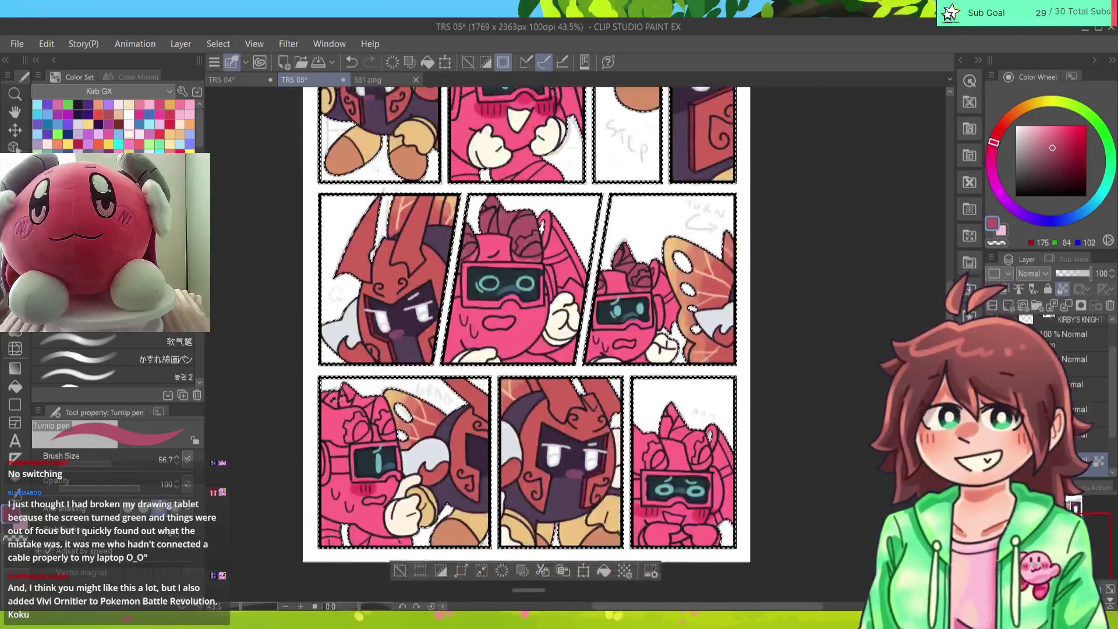
drag(336, 396, 380, 418)
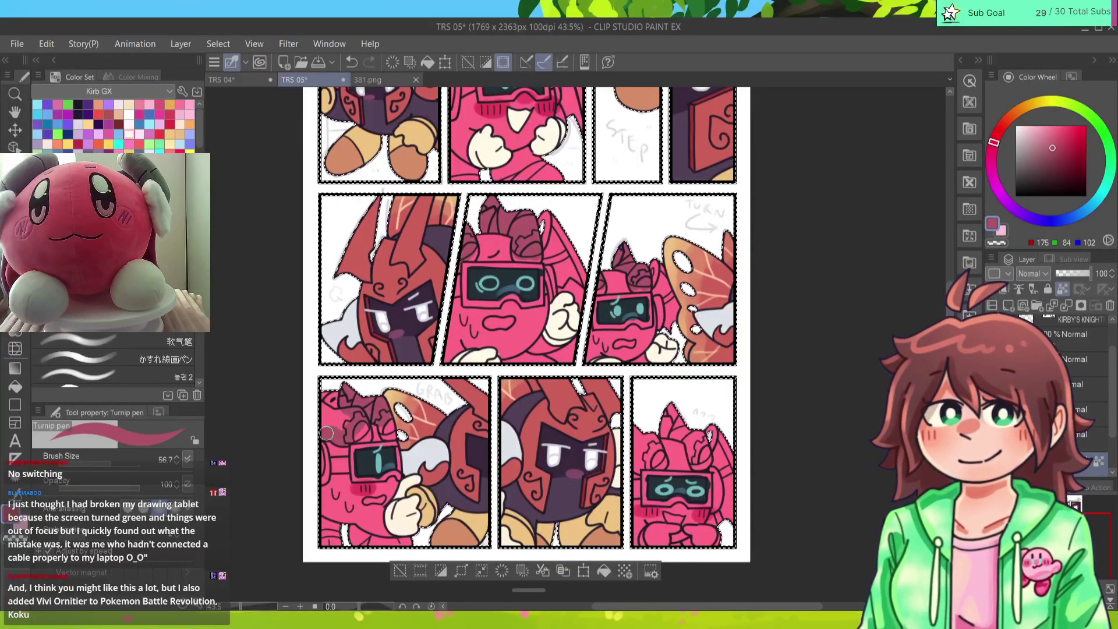
drag(326, 434, 335, 427)
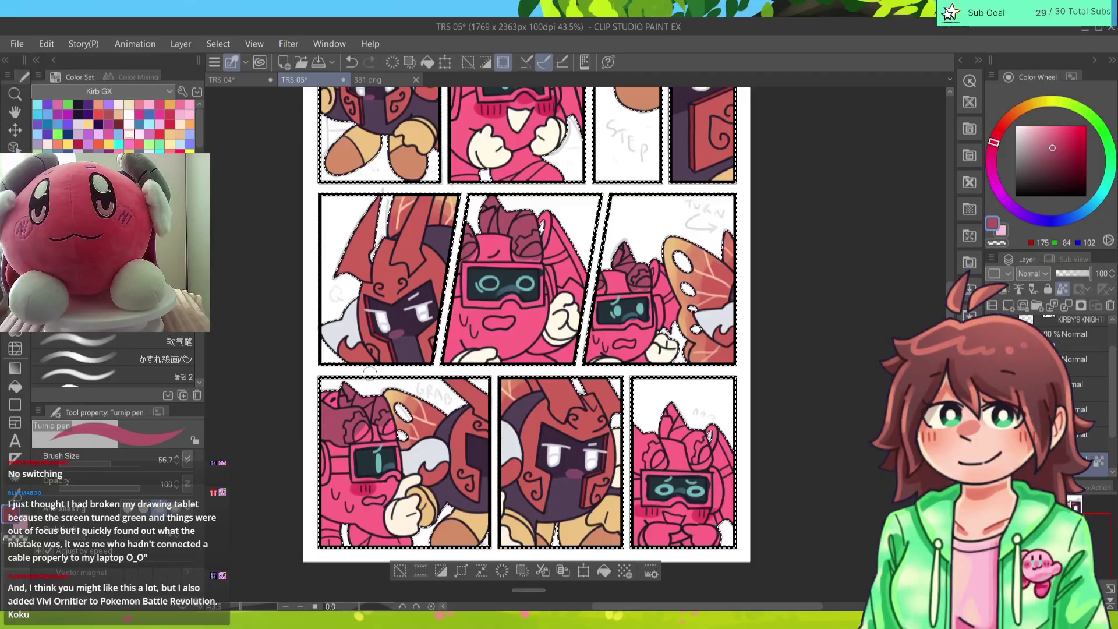
alt+click(341, 425)
alt+click(333, 412)
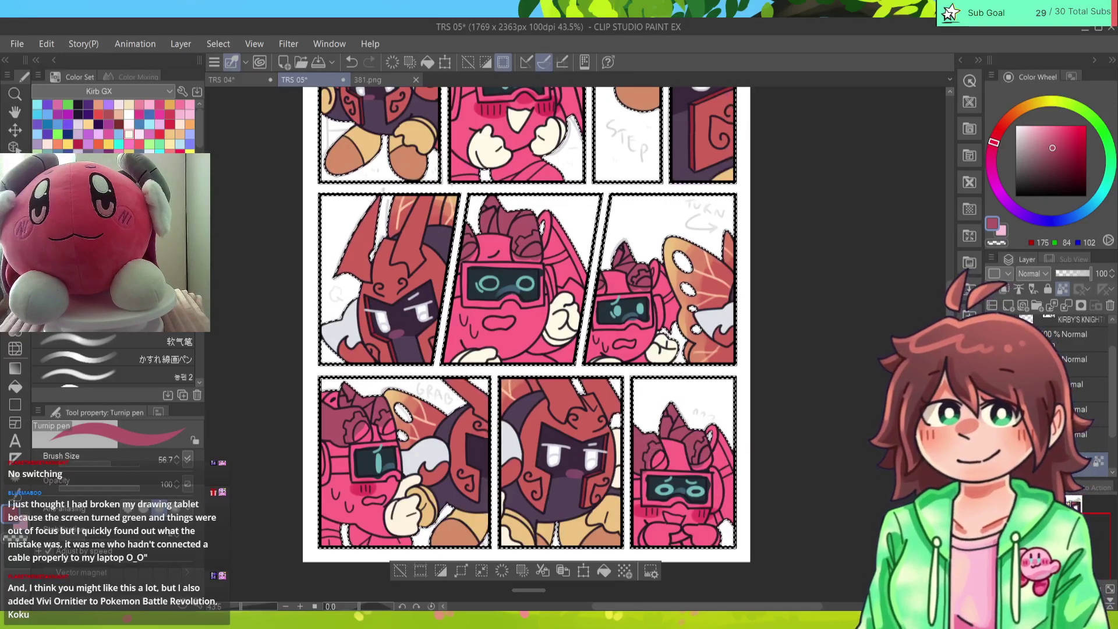
Step: Check 381.png and page TRS 04, pick magenta (RGB 200, 50, 105) and paint below the first-row pink character's hands on TRS 05
scroll(527, 320, up, 5)
click(384, 79)
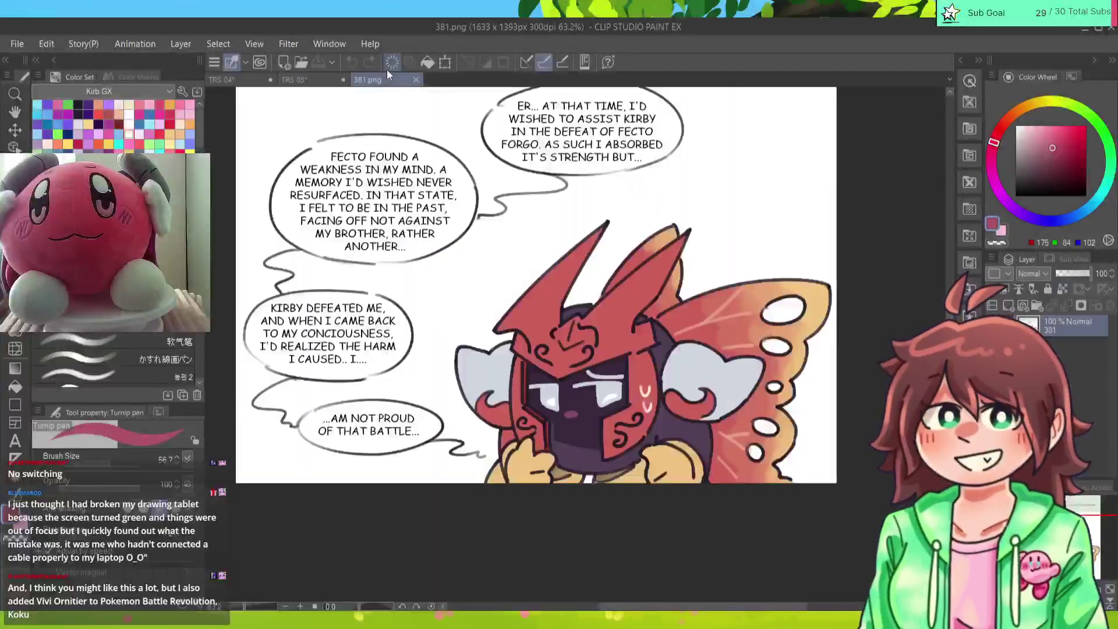
click(245, 78)
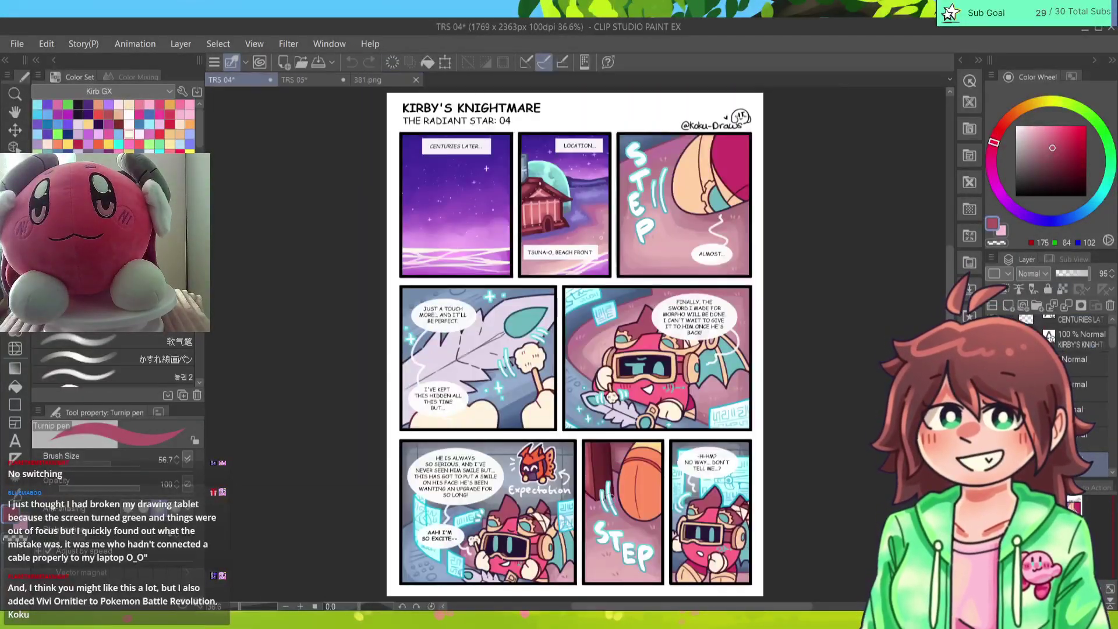
click(294, 79)
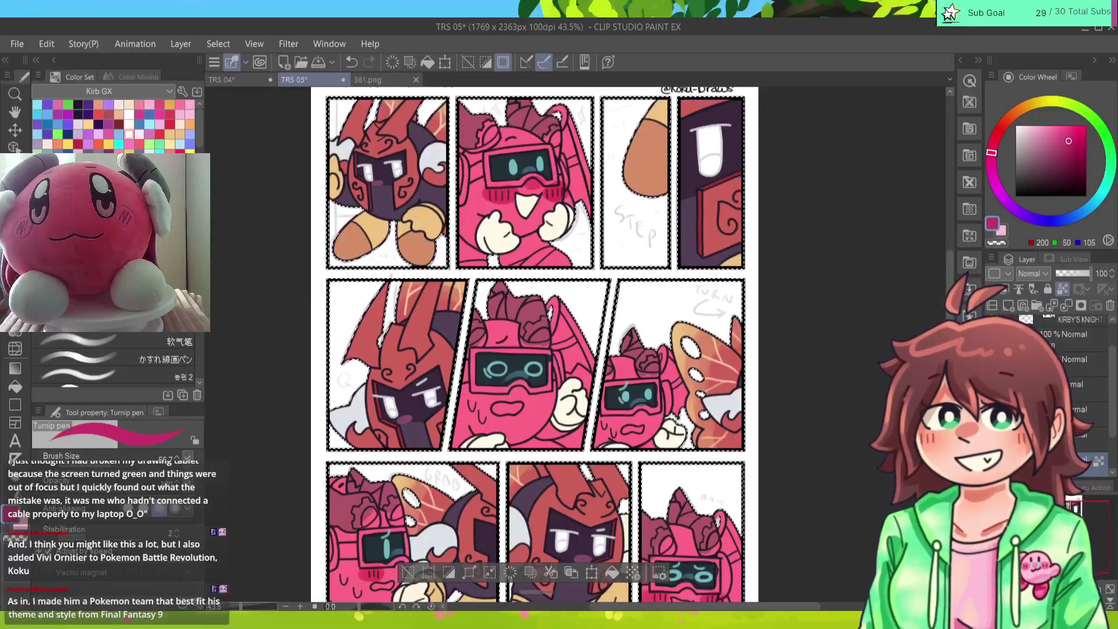
scroll(546, 343, up, 2)
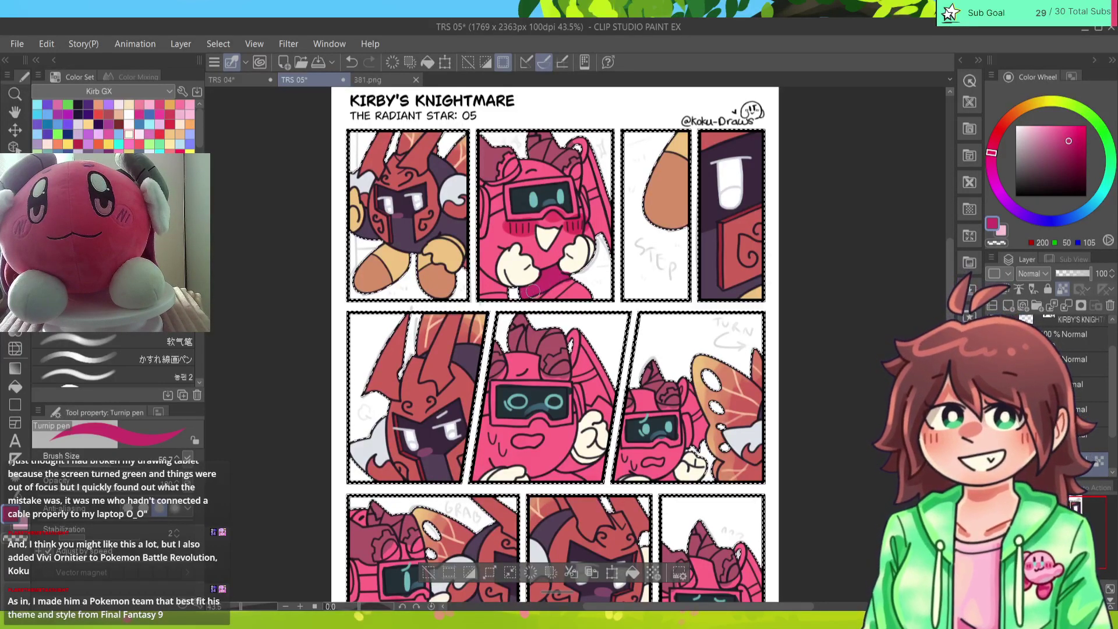
Step: Sample pale cream (RGB 255, 249, 229) and fill the pink character's mouths in the middle and bottom rows
alt+click(568, 265)
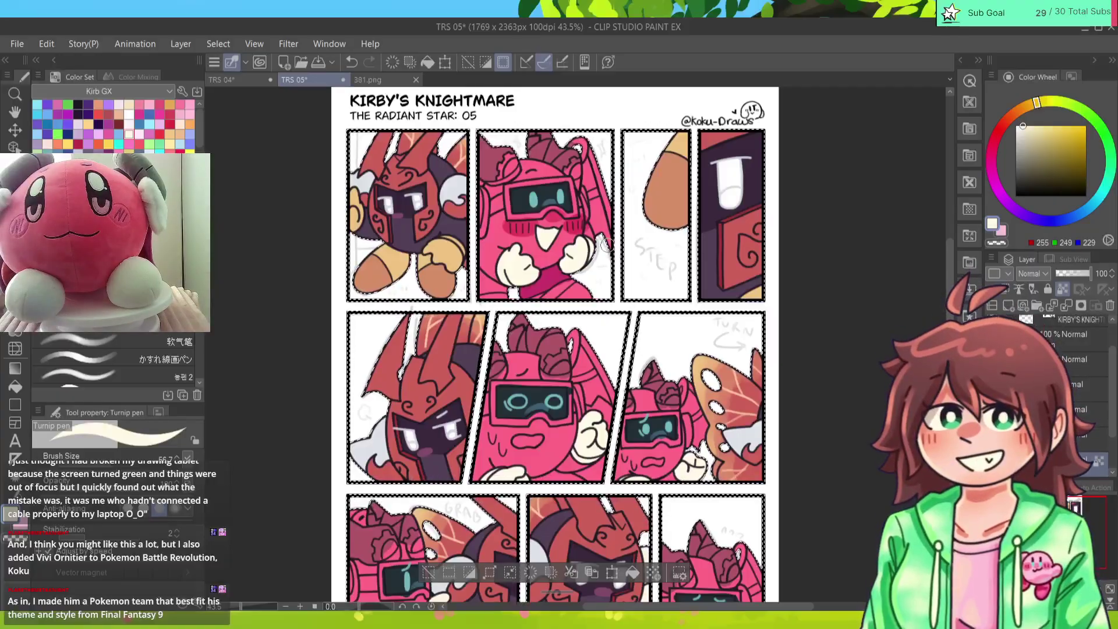
scroll(555, 343, down, 5)
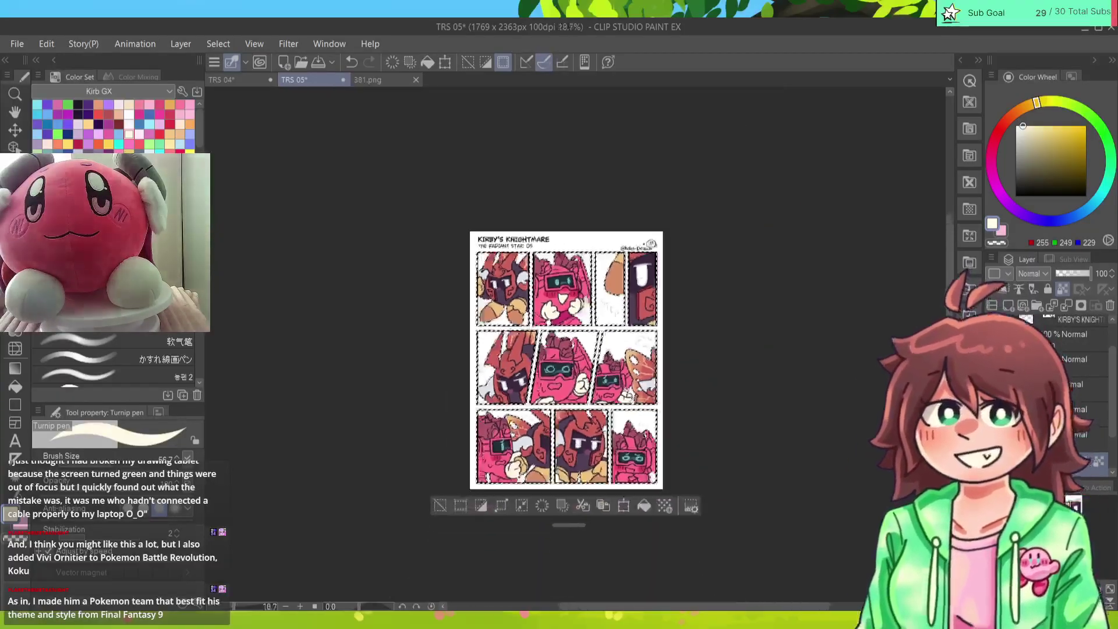
scroll(555, 343, up, 5)
drag(536, 427, 556, 379)
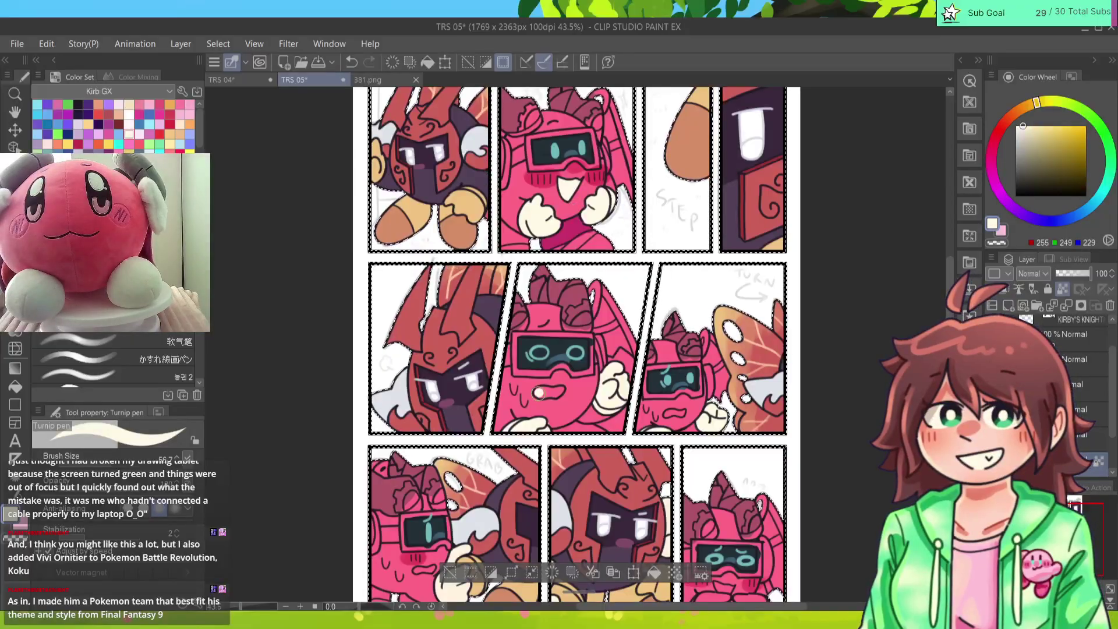
drag(544, 391, 559, 390)
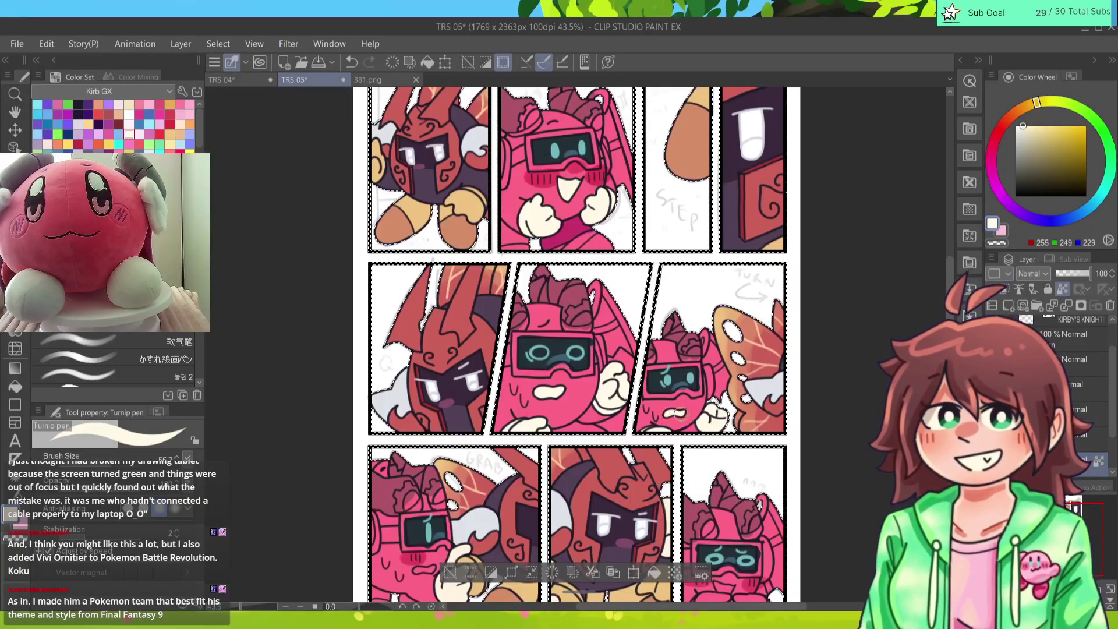
drag(674, 411, 728, 247)
scroll(825, 452, up, 2)
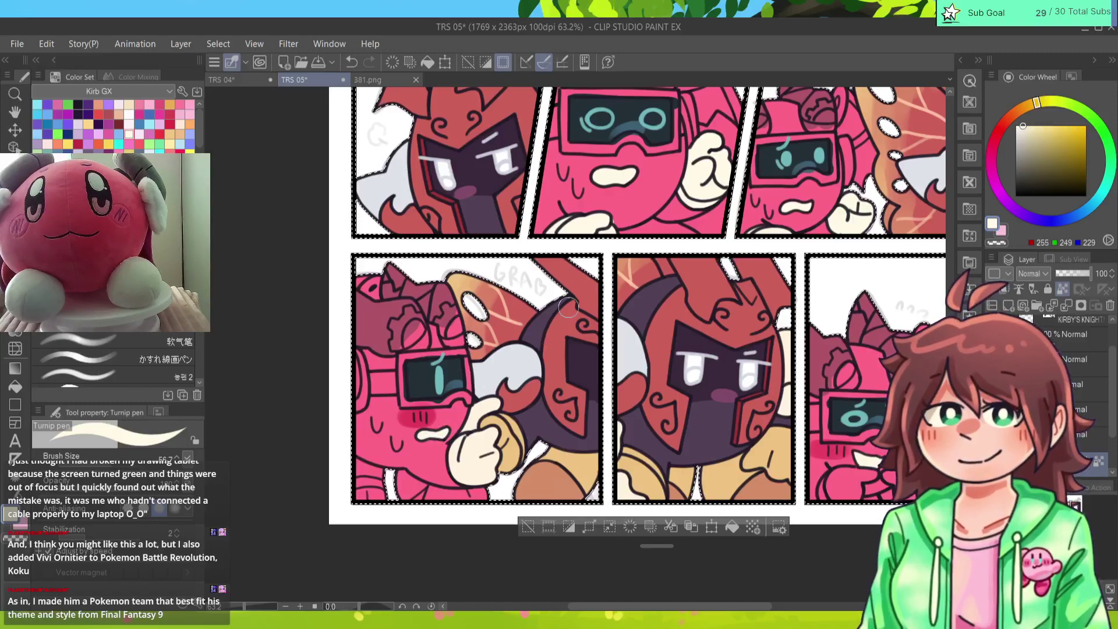
Step: Recheck 381.png and page TRS 04, resample magenta (RGB 200, 50, 105) and touch up the area around the first-row pink character's hands
alt+click(616, 220)
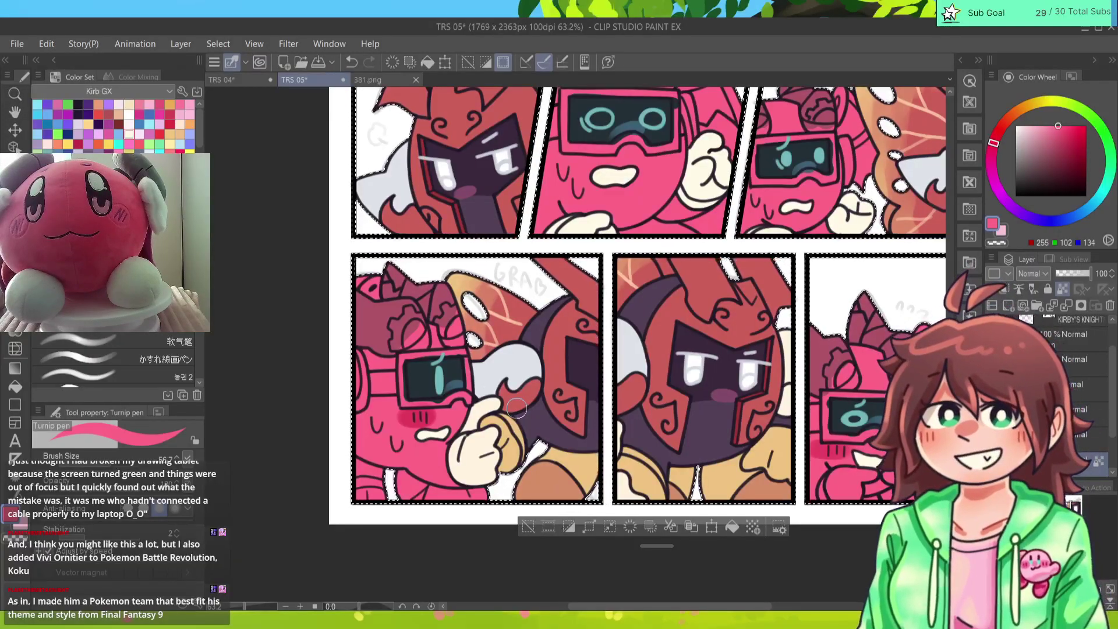
click(381, 79)
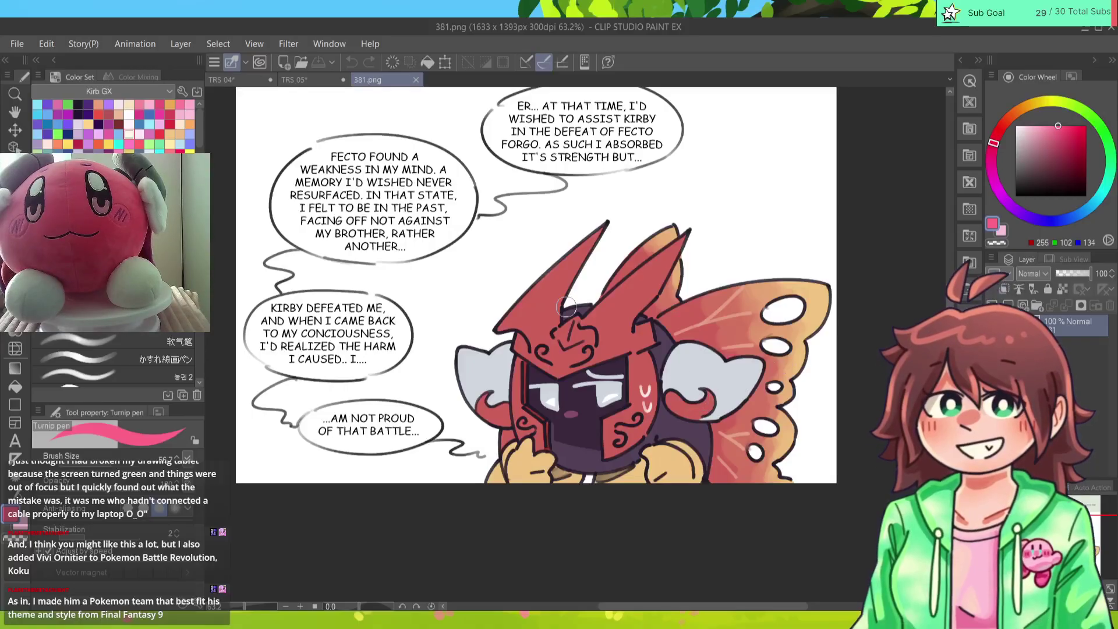
click(225, 79)
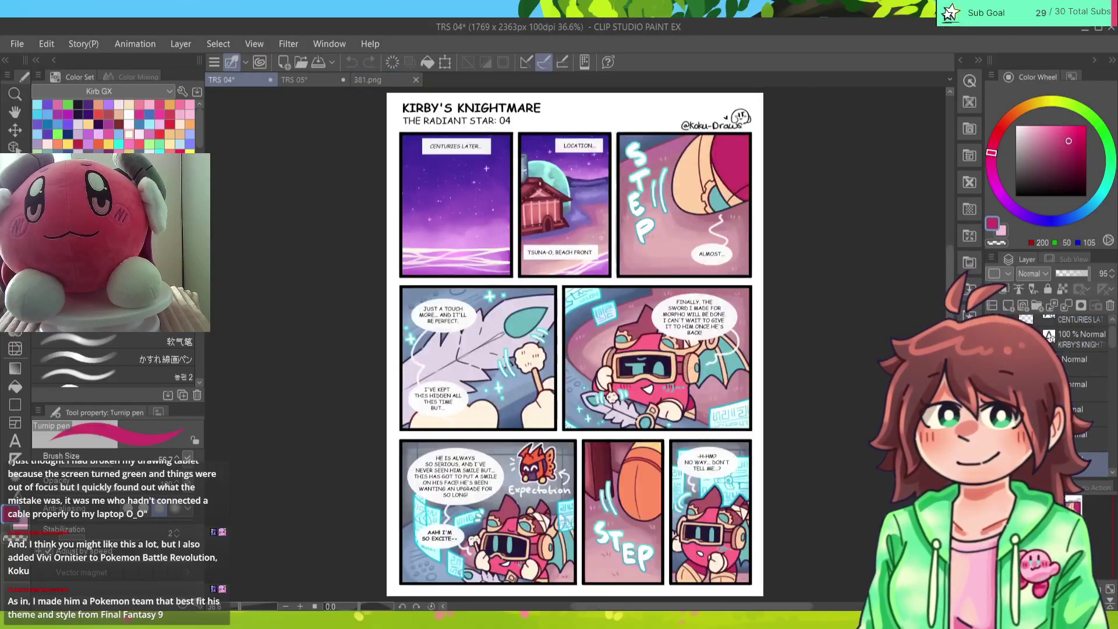
click(334, 75)
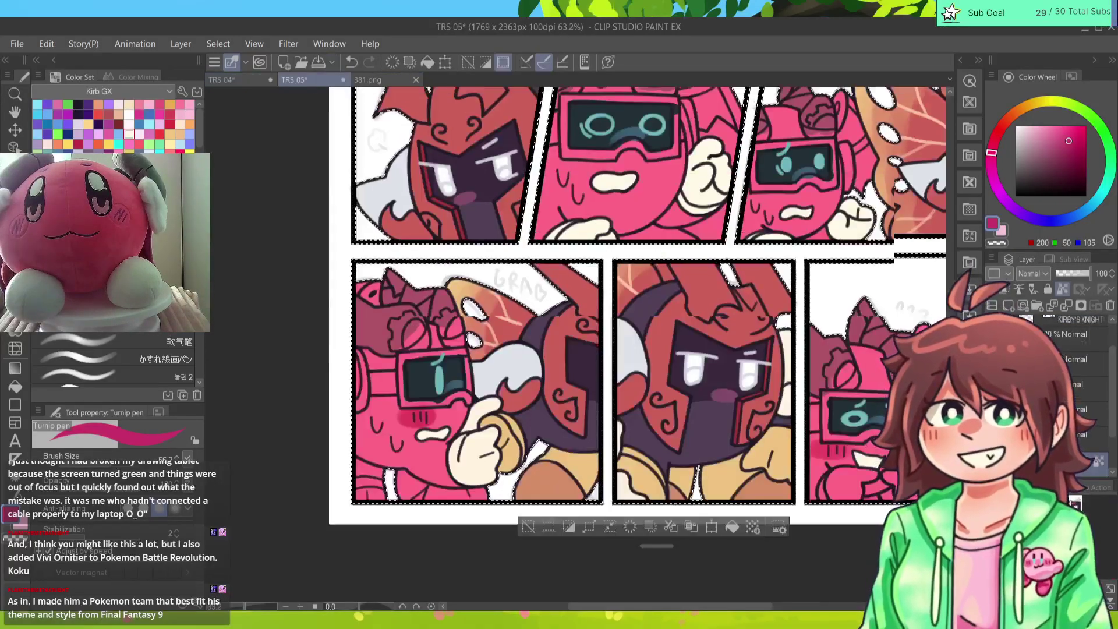
scroll(635, 343, up, 5)
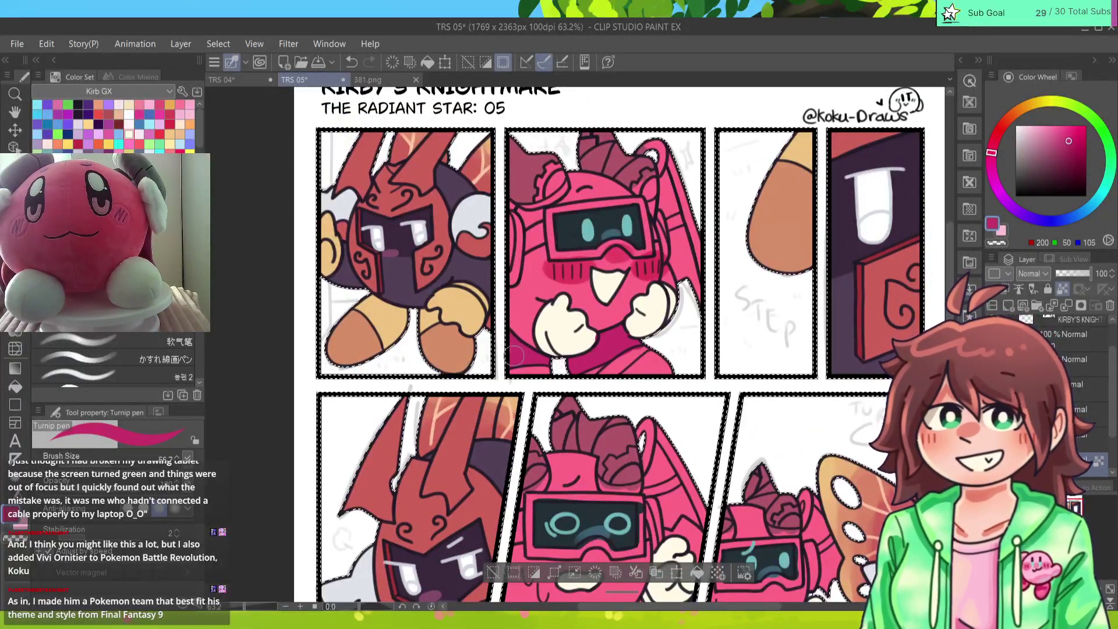
alt+click(591, 337)
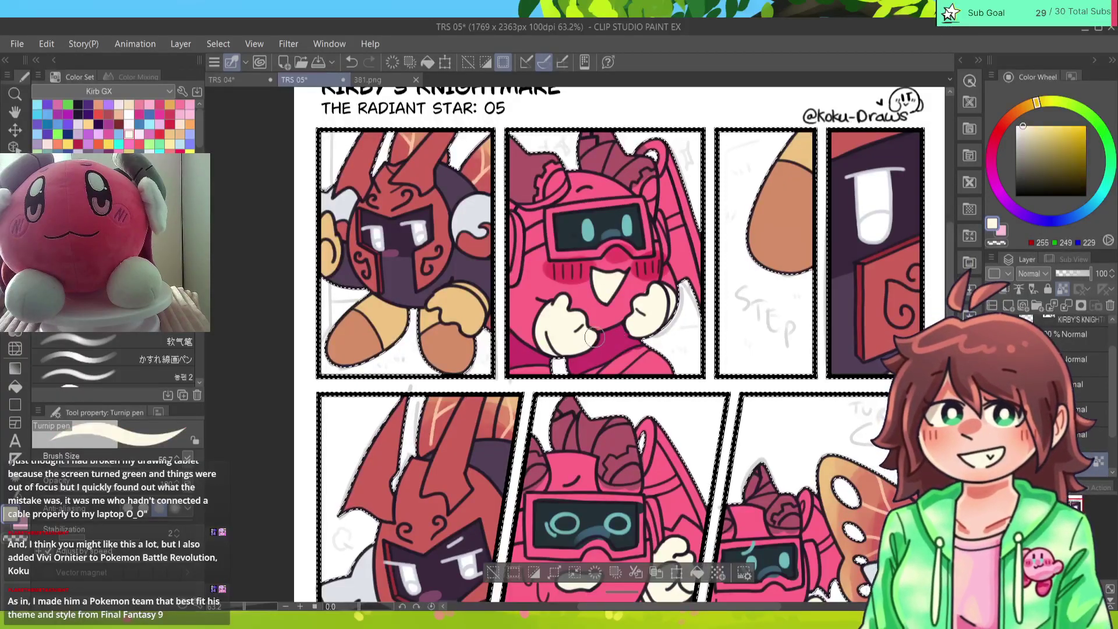
alt+click(611, 332)
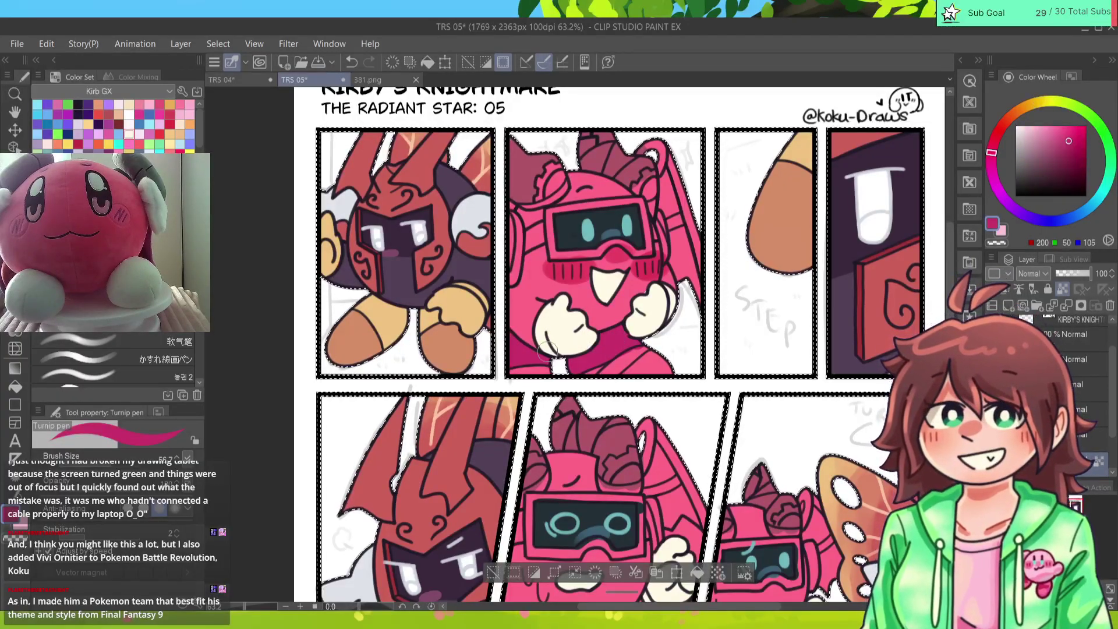
drag(547, 349, 536, 231)
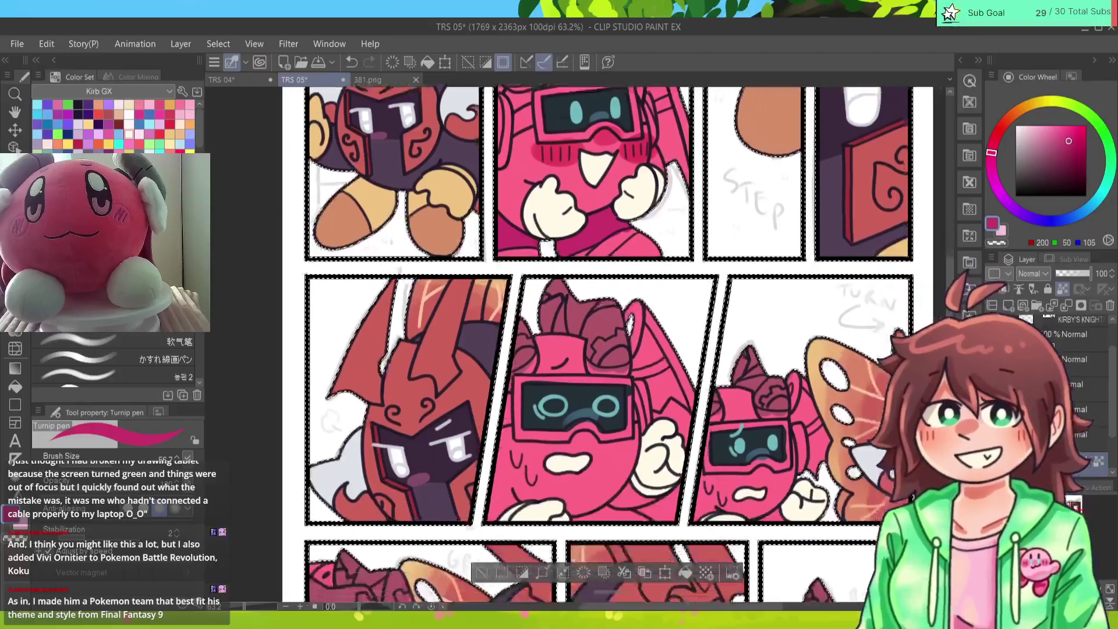
Step: Paint the magenta areas beneath the pink character in the middle row and the bottom row's first panel, undoing stray strokes
drag(599, 515, 606, 491)
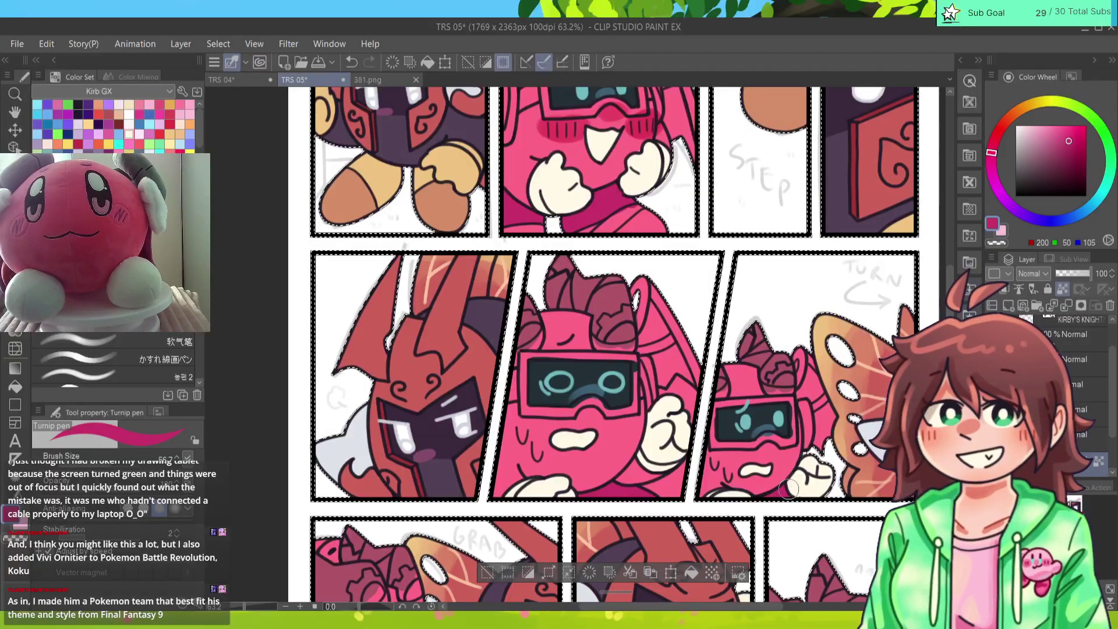
key(ctrl+z)
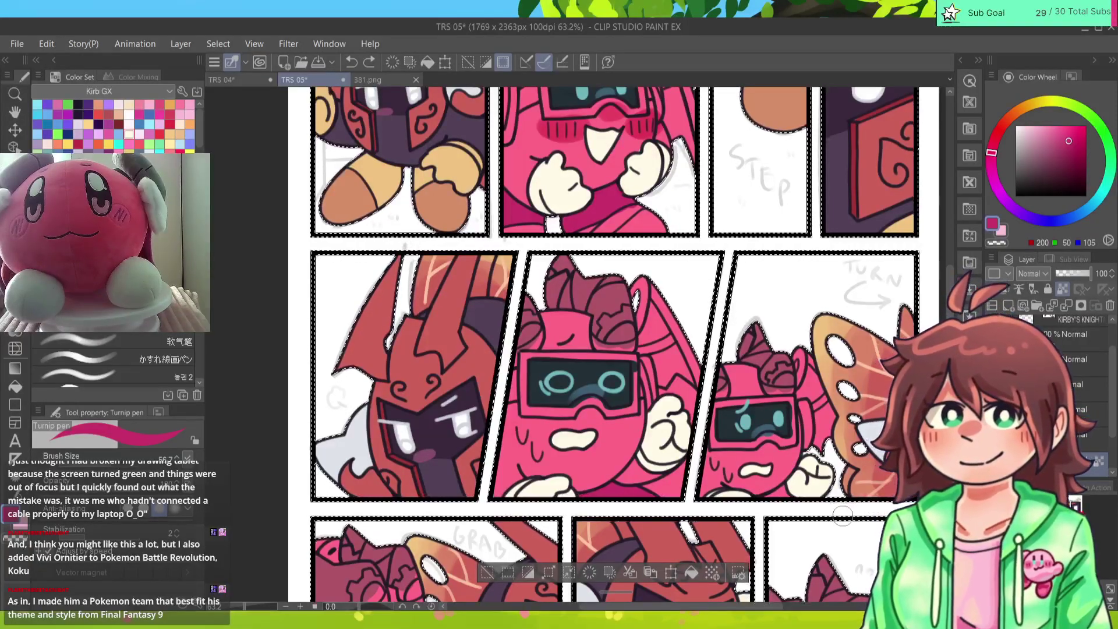
scroll(843, 515, down, 5)
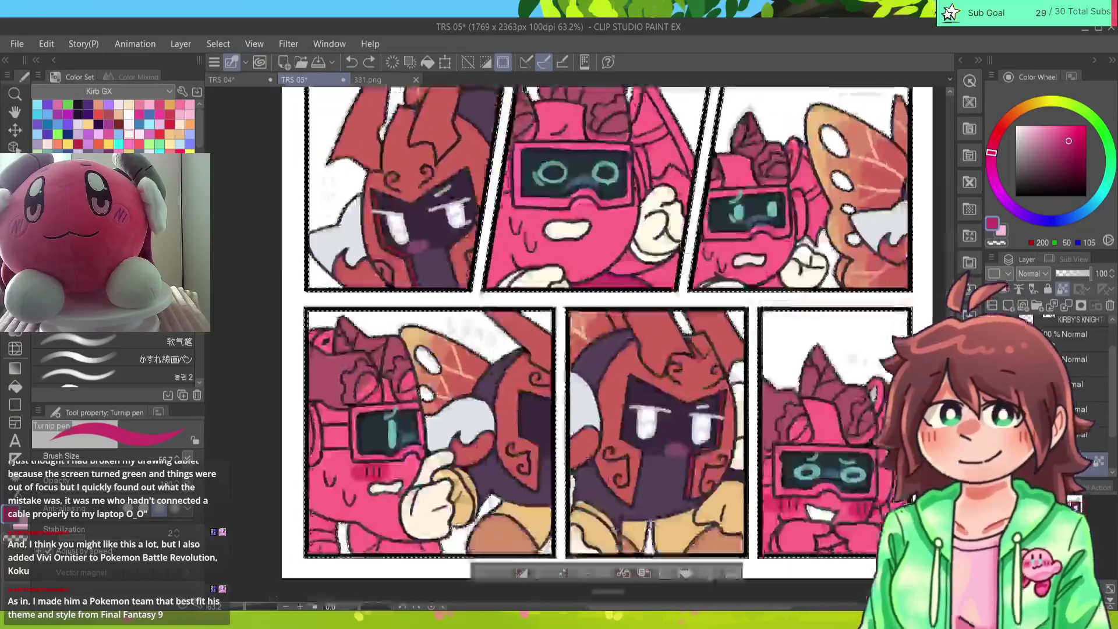
drag(843, 306, 825, 253)
drag(338, 475, 353, 484)
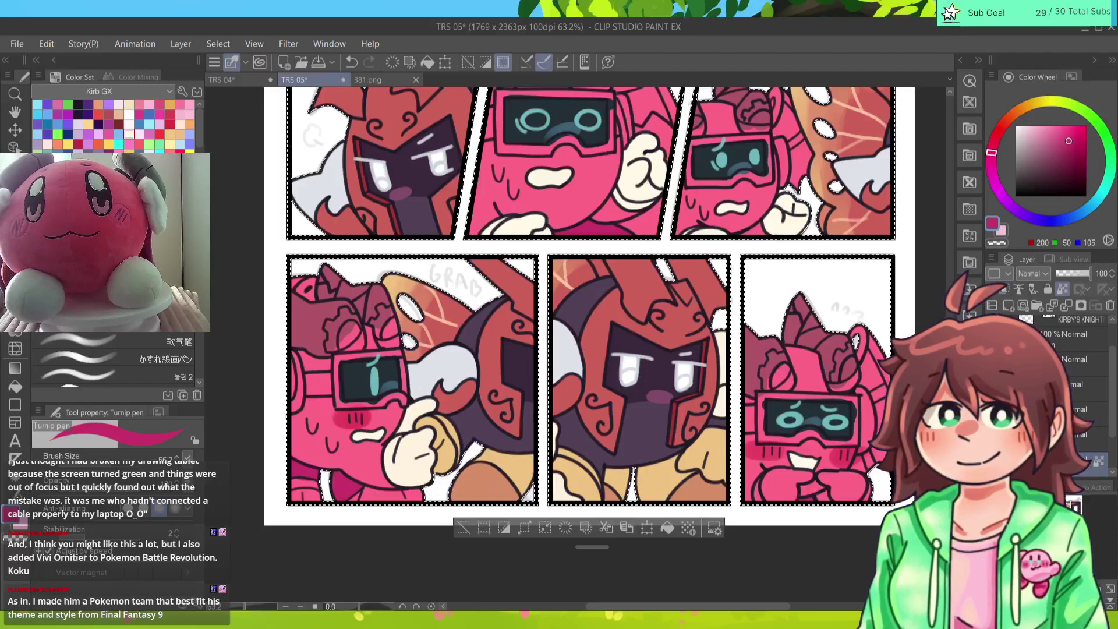
key(ctrl+z)
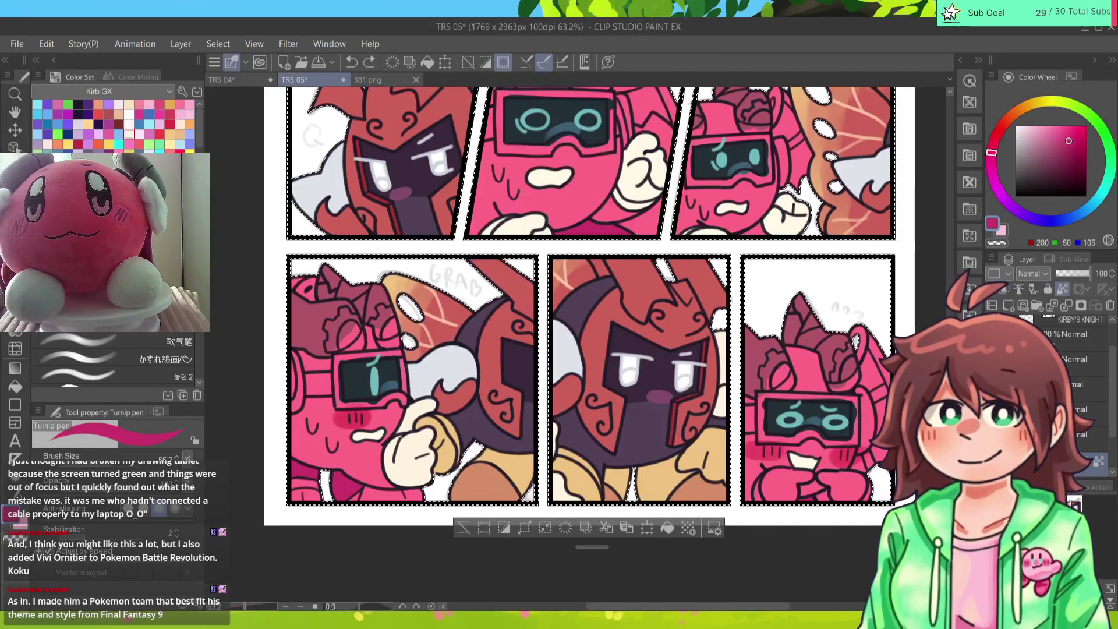
Step: Sample cream (RGB 255, 244, 223) and paint the last panel's hands and the hat's middle section in the bottom row
alt+click(818, 481)
mouse_move(818, 480)
mouse_down()
mouse_move(859, 490)
mouse_move(784, 483)
mouse_move(766, 496)
mouse_move(793, 482)
mouse_up()
mouse_move(803, 339)
mouse_down()
mouse_move(801, 326)
mouse_move(815, 338)
mouse_up()
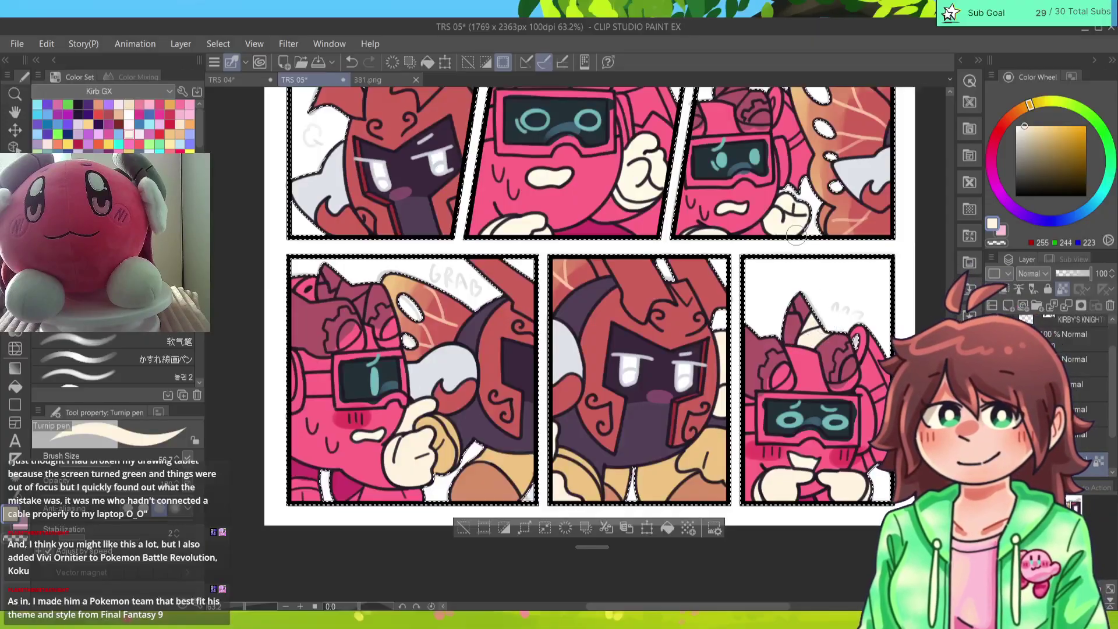
mouse_move(351, 289)
mouse_down()
mouse_move(356, 312)
mouse_move(352, 291)
mouse_move(347, 300)
mouse_move(332, 285)
mouse_move(357, 295)
mouse_move(361, 275)
mouse_move(307, 484)
mouse_up()
alt+click(329, 307)
key(x)
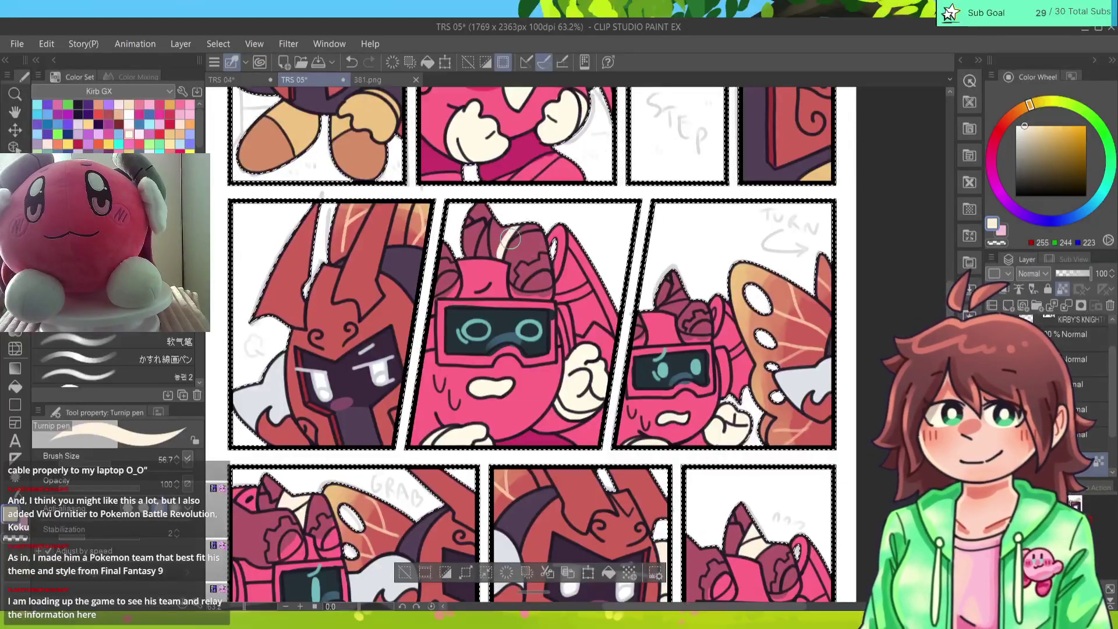
Step: Paint the middle section of the pink character's hat cream in the middle and first rows
mouse_move(500, 230)
mouse_down()
mouse_move(480, 248)
mouse_move(502, 256)
mouse_up()
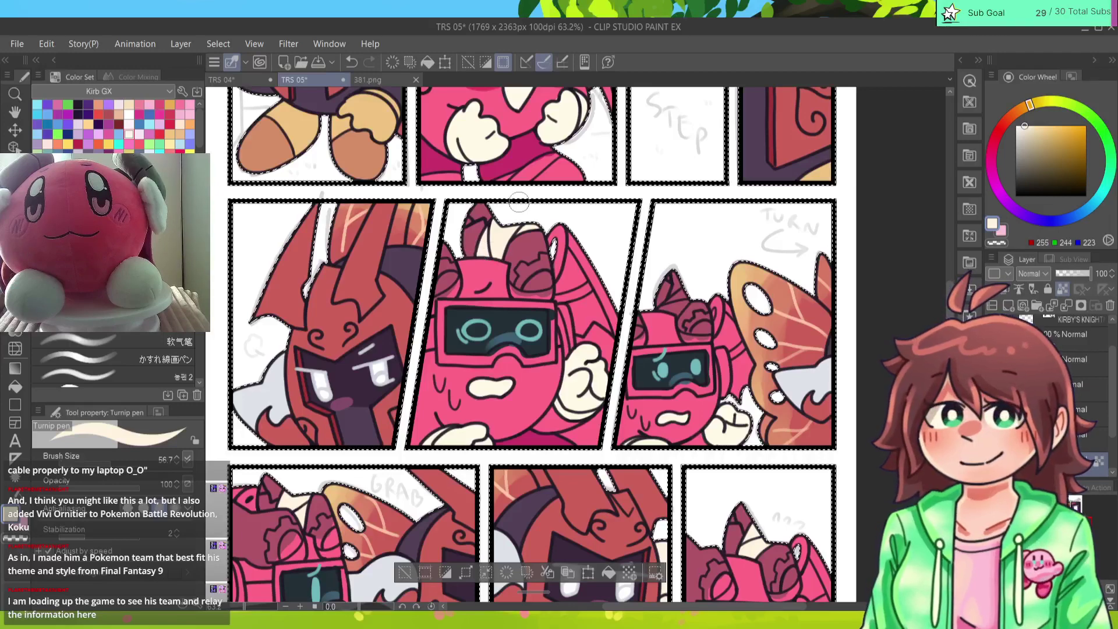
mouse_move(680, 309)
mouse_down()
mouse_move(673, 292)
mouse_move(668, 308)
mouse_up()
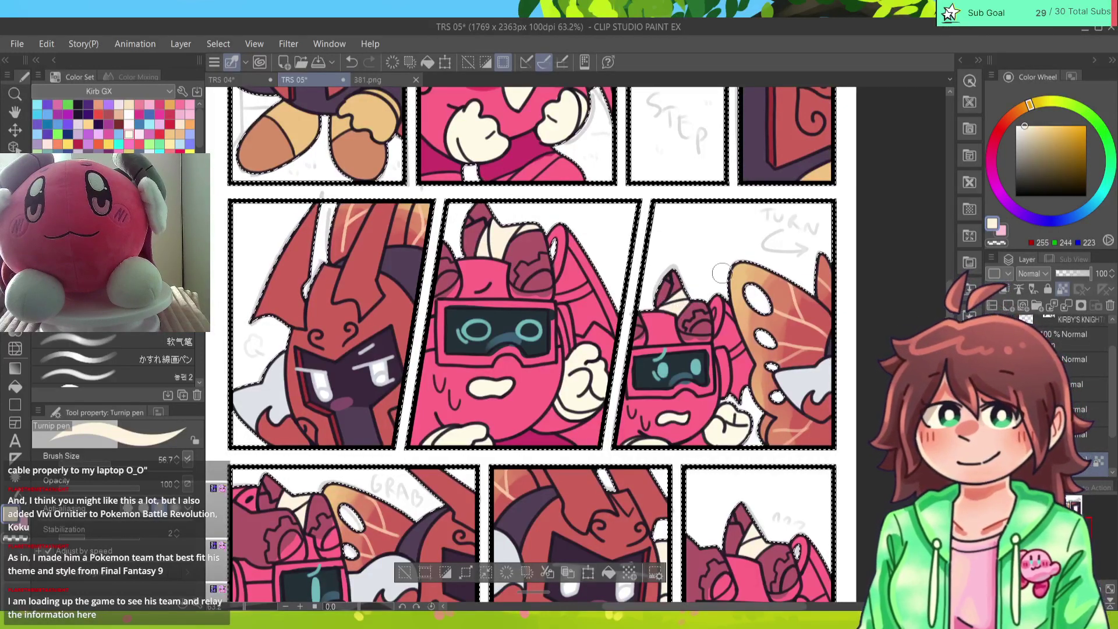
scroll(670, 306, up, 5)
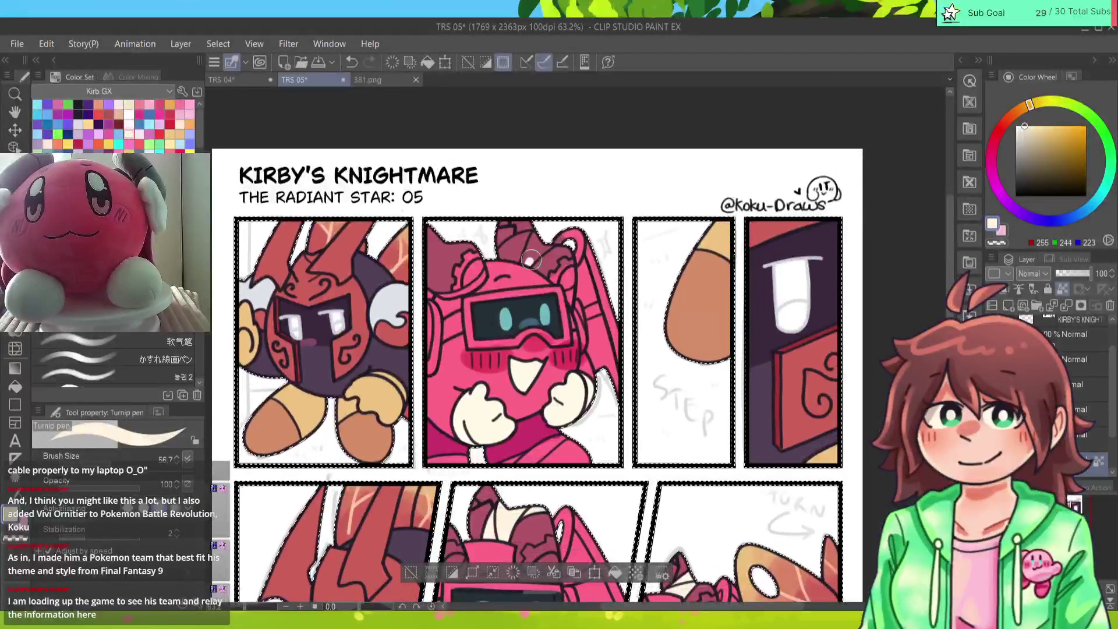
mouse_move(527, 242)
mouse_down()
mouse_move(504, 254)
mouse_move(524, 256)
mouse_up()
Step: Close the 381.png reference and sample peach (RGB 255, 207, 164) from the pink character on page TRS 04
click(373, 79)
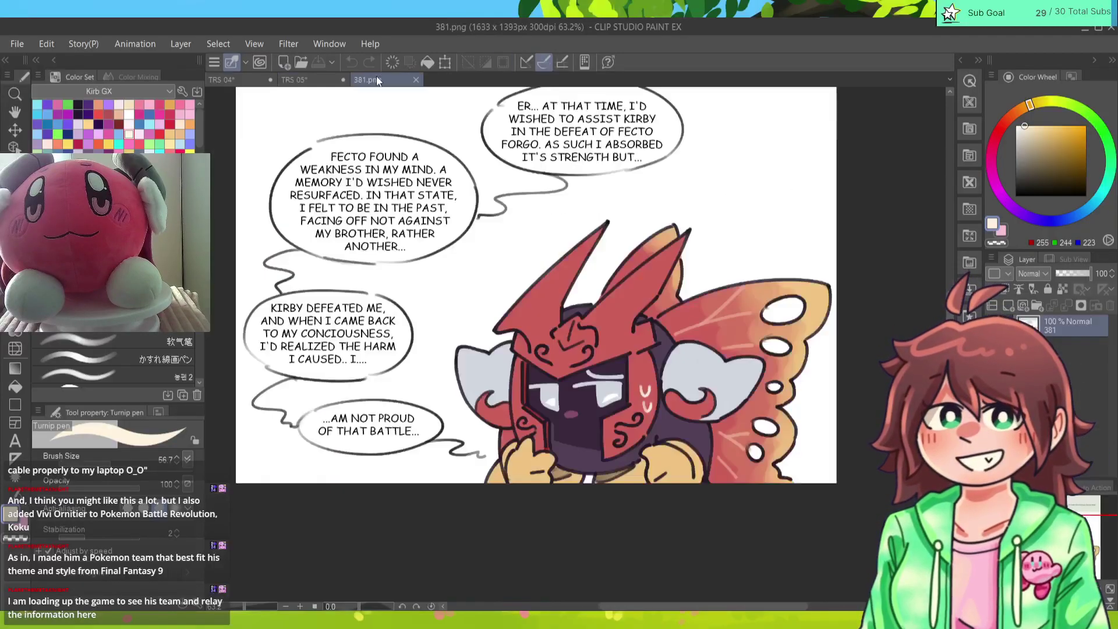
click(243, 80)
click(416, 80)
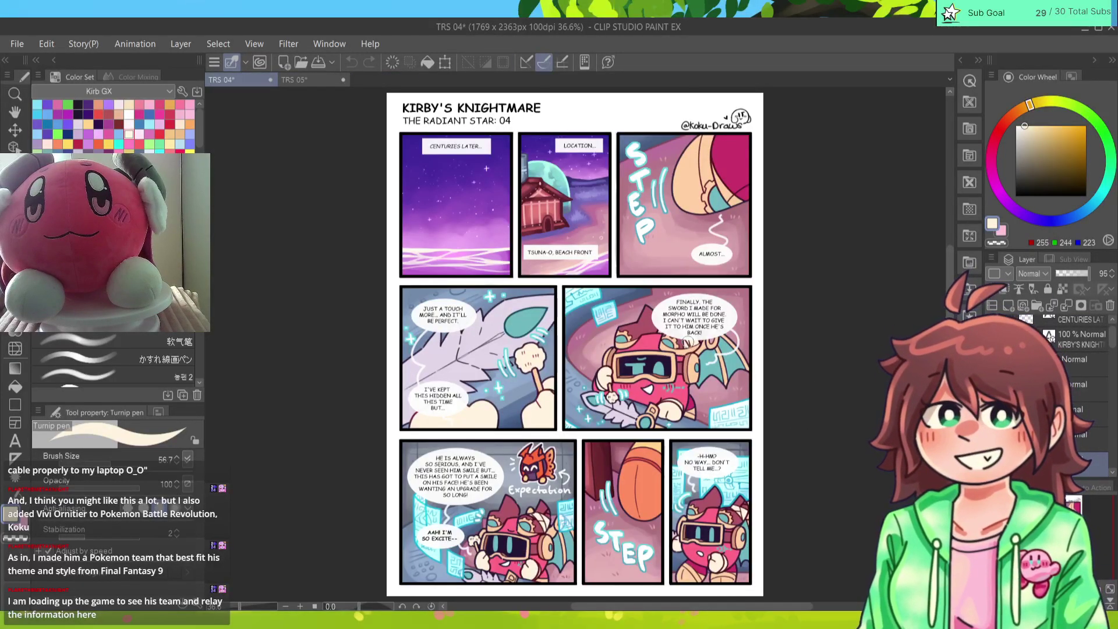
alt+click(679, 364)
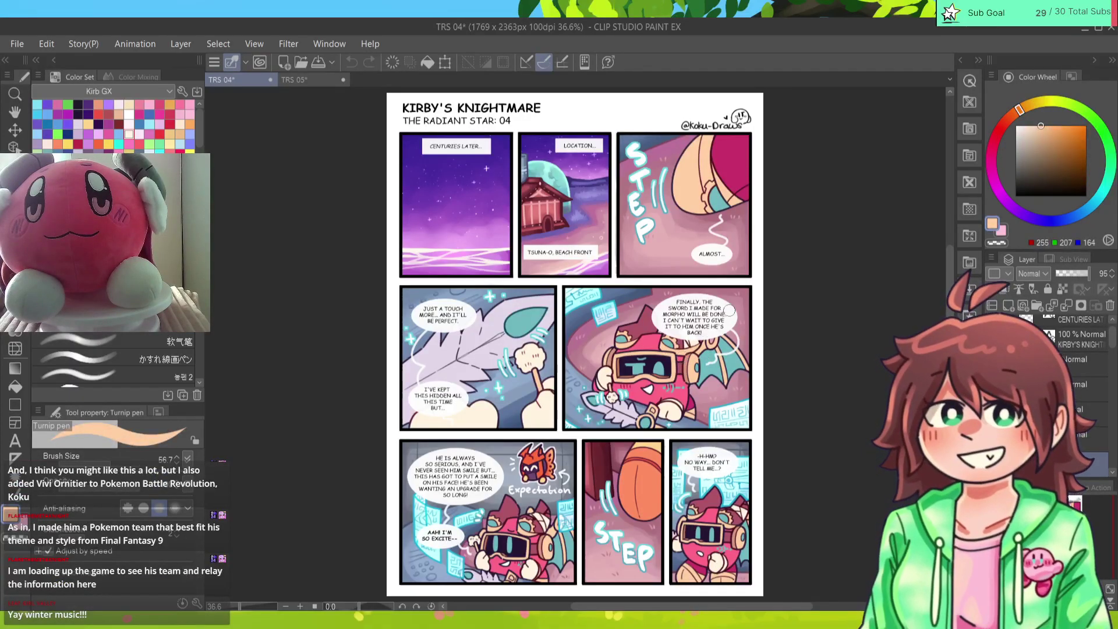
Step: Paint the pink character's goggle frames, hat goggle rim, wing frame and foot peach in the second panel of page TRS 05's first row
click(307, 73)
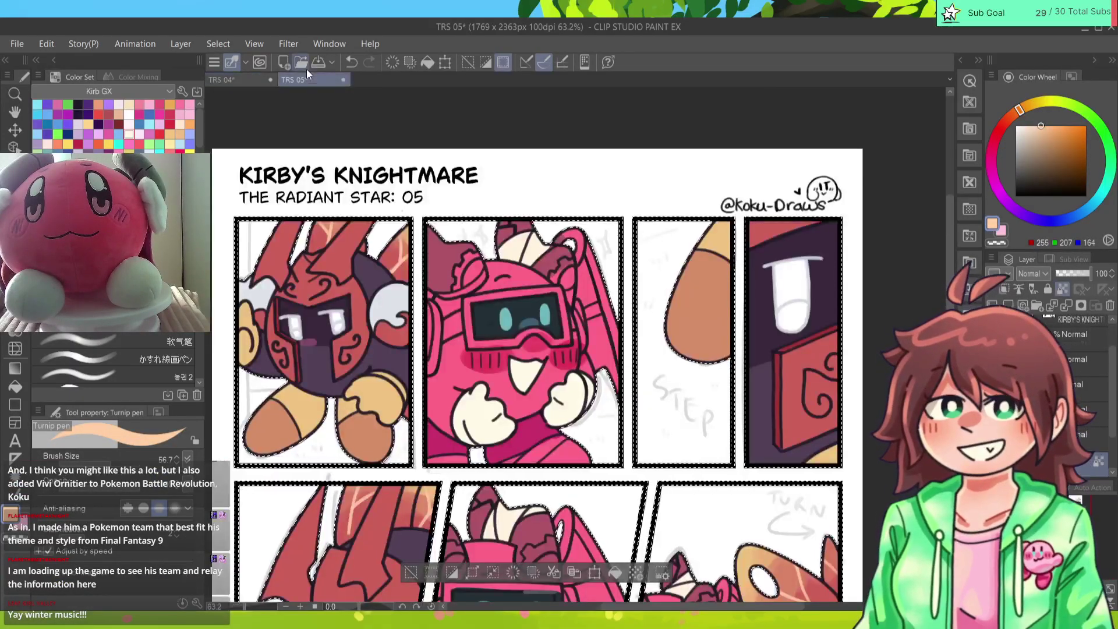
mouse_move(545, 221)
mouse_down()
mouse_move(579, 255)
mouse_move(581, 237)
mouse_move(590, 246)
mouse_move(622, 357)
mouse_up()
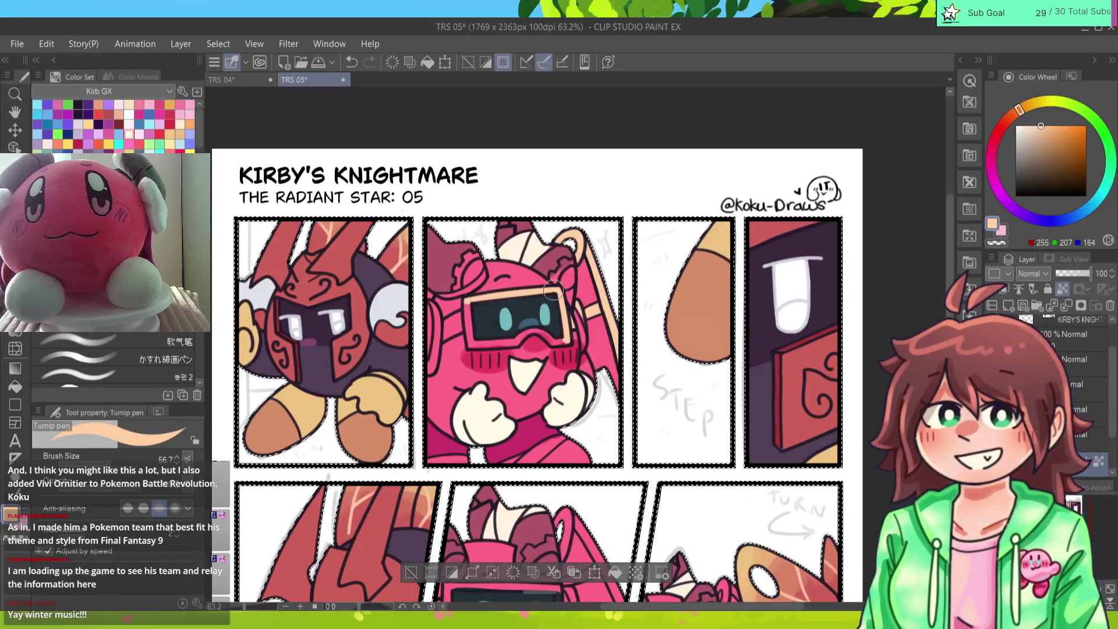
alt+click(486, 305)
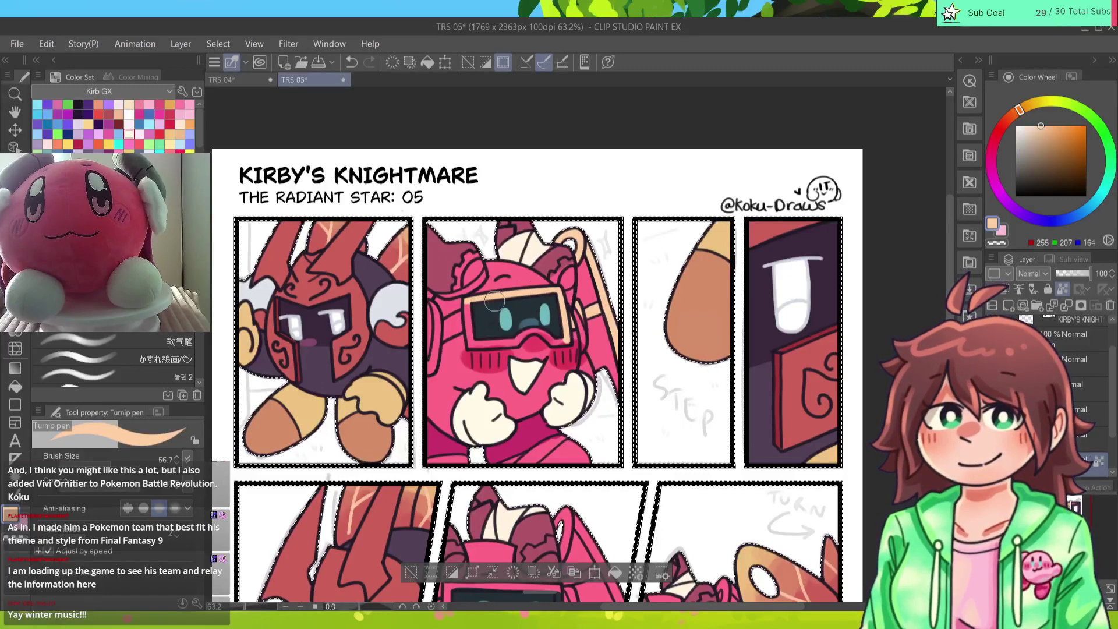
alt+click(504, 293)
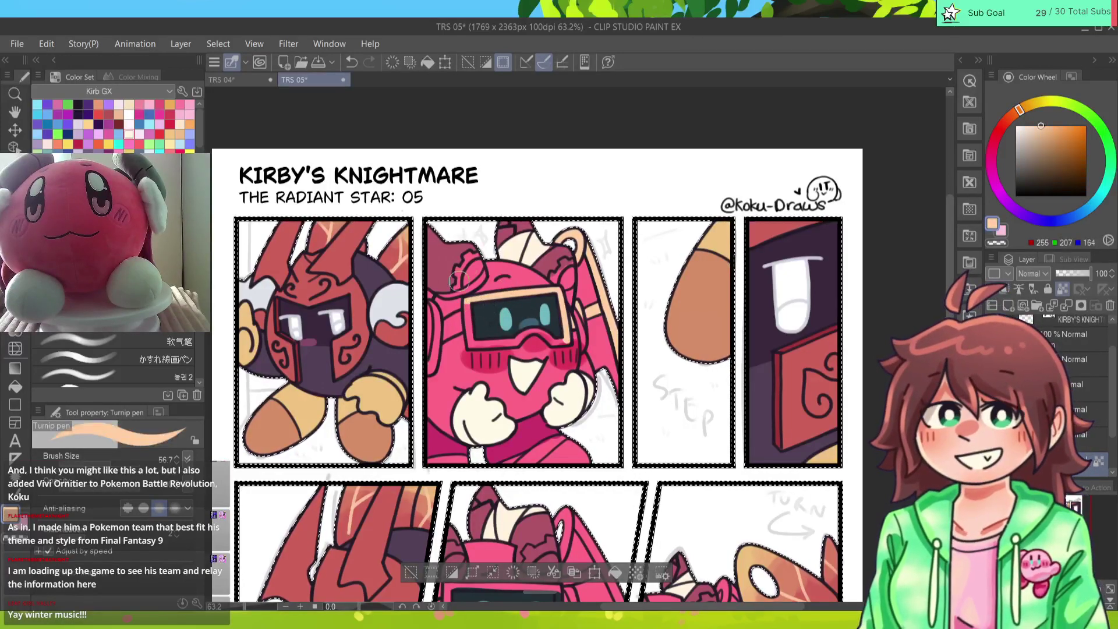
mouse_move(456, 277)
mouse_down()
mouse_move(481, 275)
mouse_move(451, 294)
mouse_move(480, 280)
mouse_move(465, 303)
mouse_move(471, 348)
mouse_move(430, 304)
mouse_move(425, 356)
mouse_move(497, 283)
mouse_move(473, 345)
mouse_move(550, 339)
mouse_up()
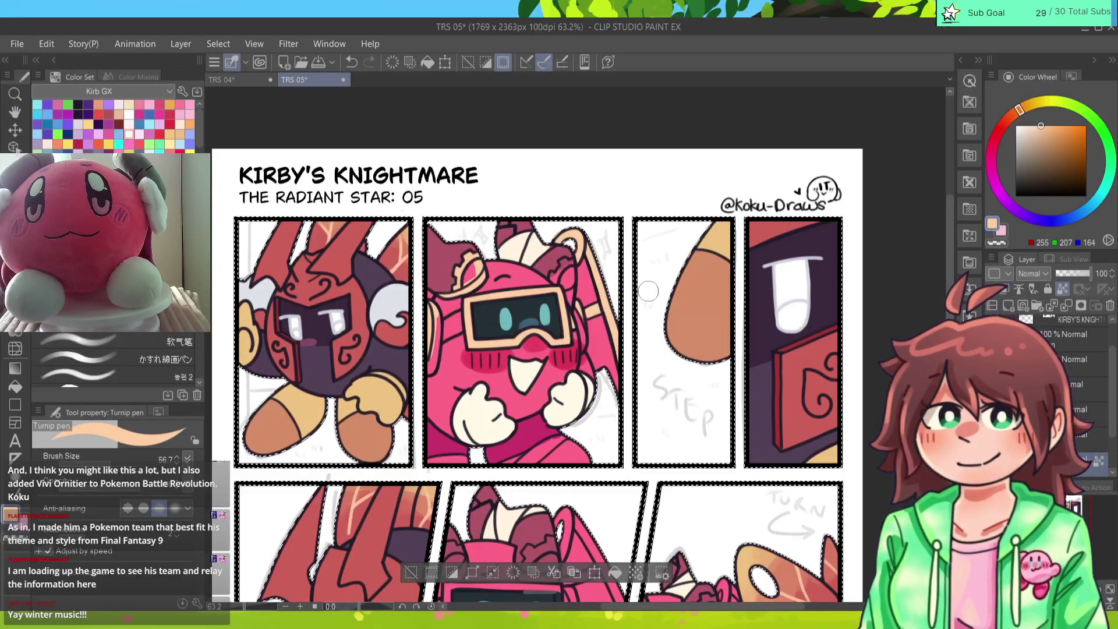
mouse_move(617, 355)
mouse_down()
mouse_move(573, 441)
mouse_move(527, 463)
mouse_up()
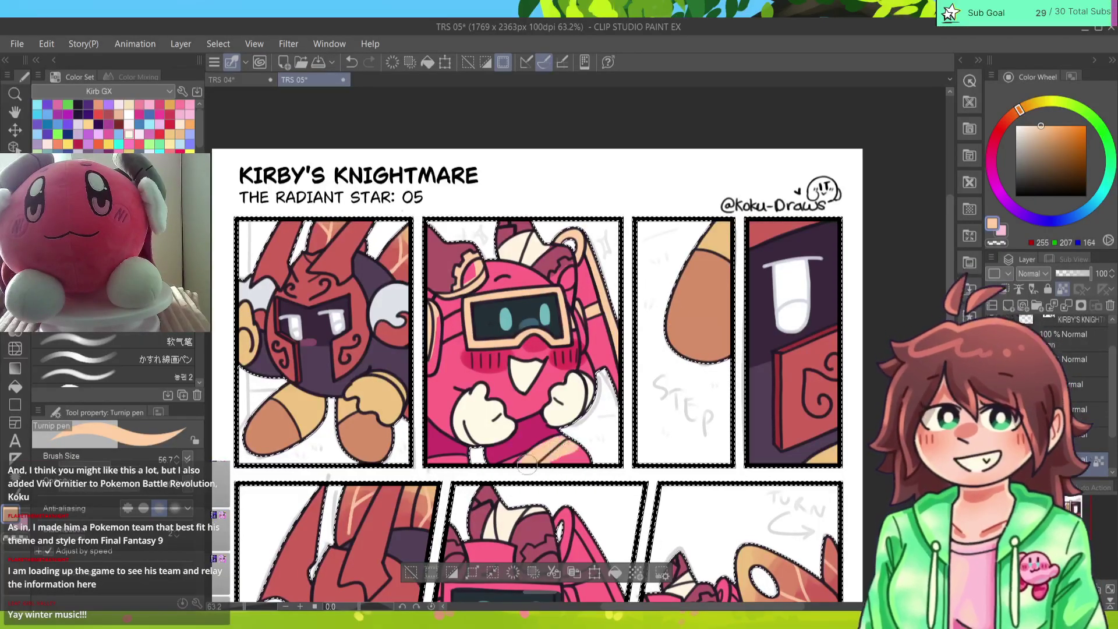
click(252, 79)
click(295, 80)
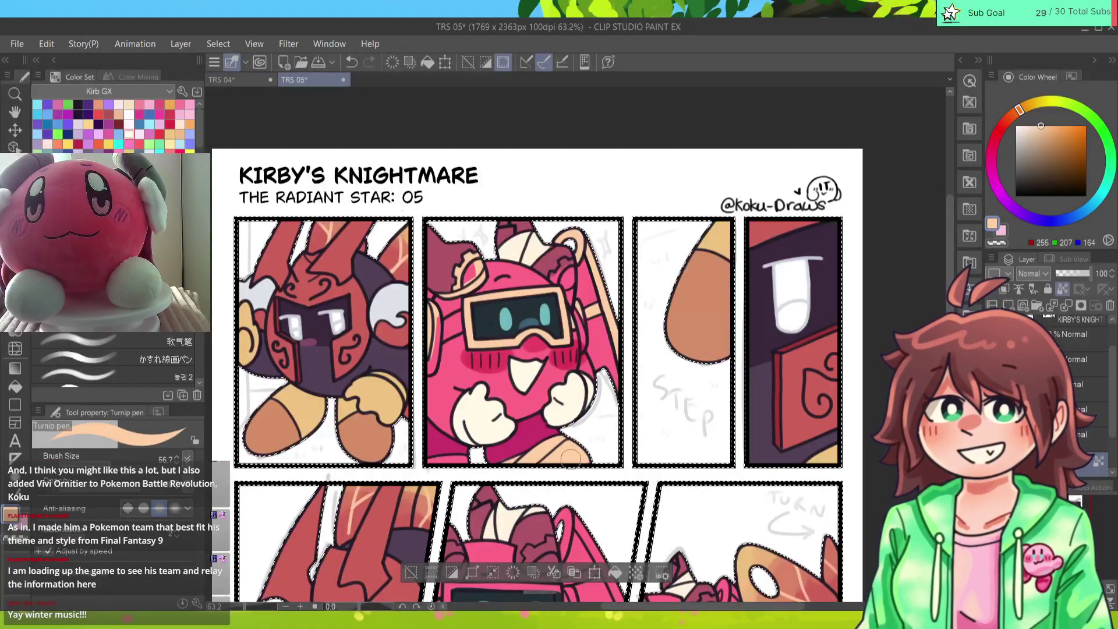
Step: Sample peach (RGB 255, 207, 164) and touch up the pink character's foot in the bottom row's first panel
scroll(428, 466, down, 5)
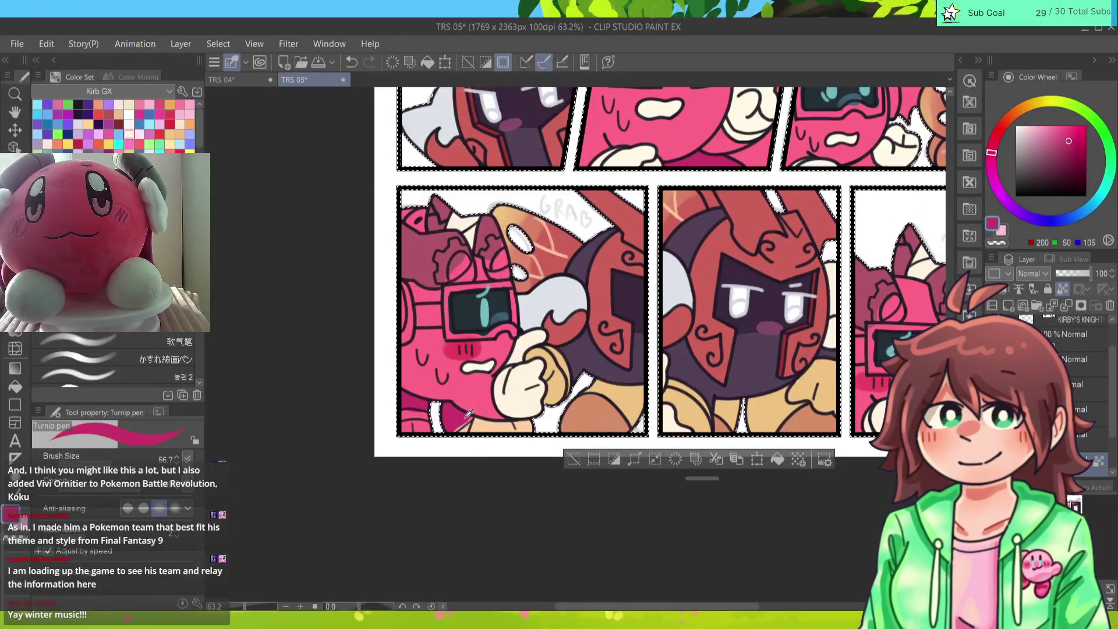
alt+click(486, 425)
alt+click(483, 428)
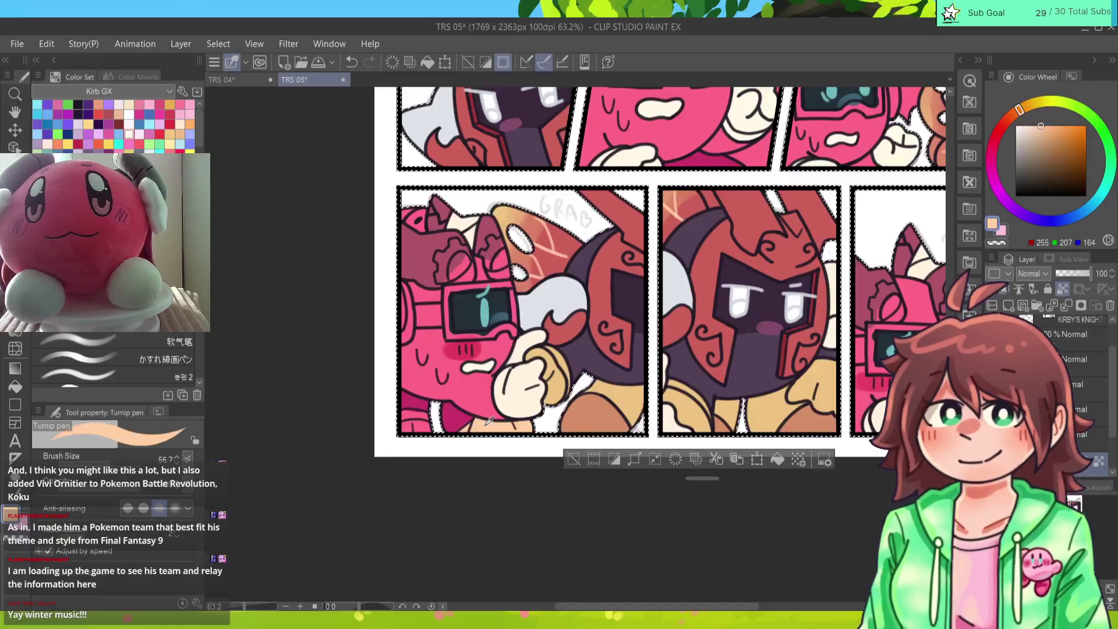
mouse_move(406, 417)
mouse_down()
mouse_move(422, 423)
mouse_move(404, 440)
mouse_move(260, 478)
mouse_move(250, 496)
mouse_move(221, 508)
mouse_up()
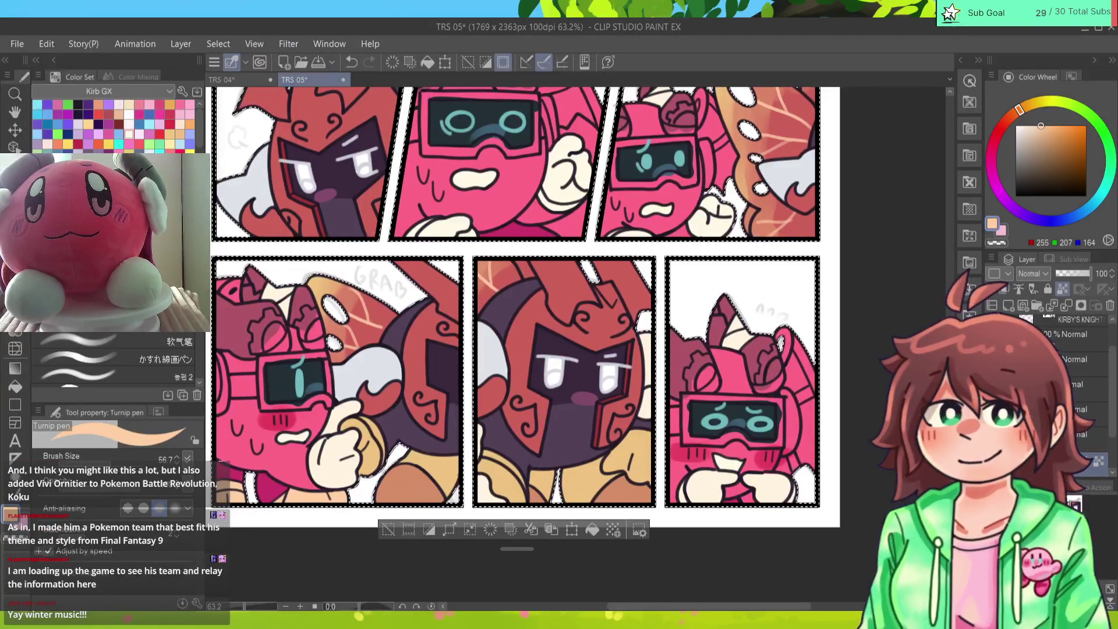
Step: Resample peach (RGB 255, 207, 164) and paint the wing frame in the bottom row's last panel with the Turnip pen
click(78, 104)
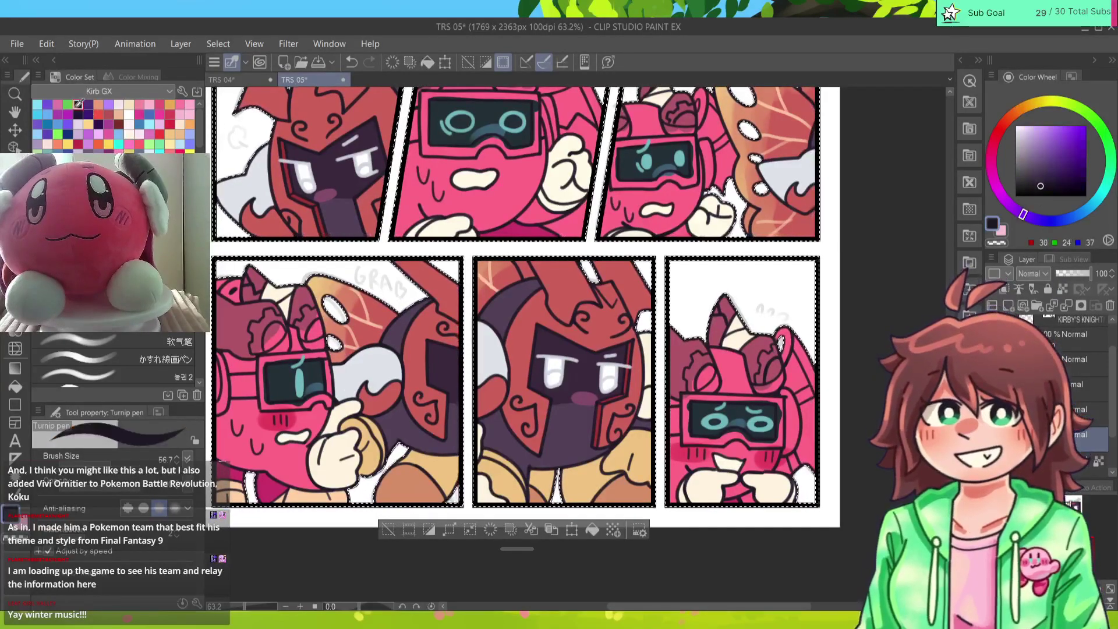
click(129, 373)
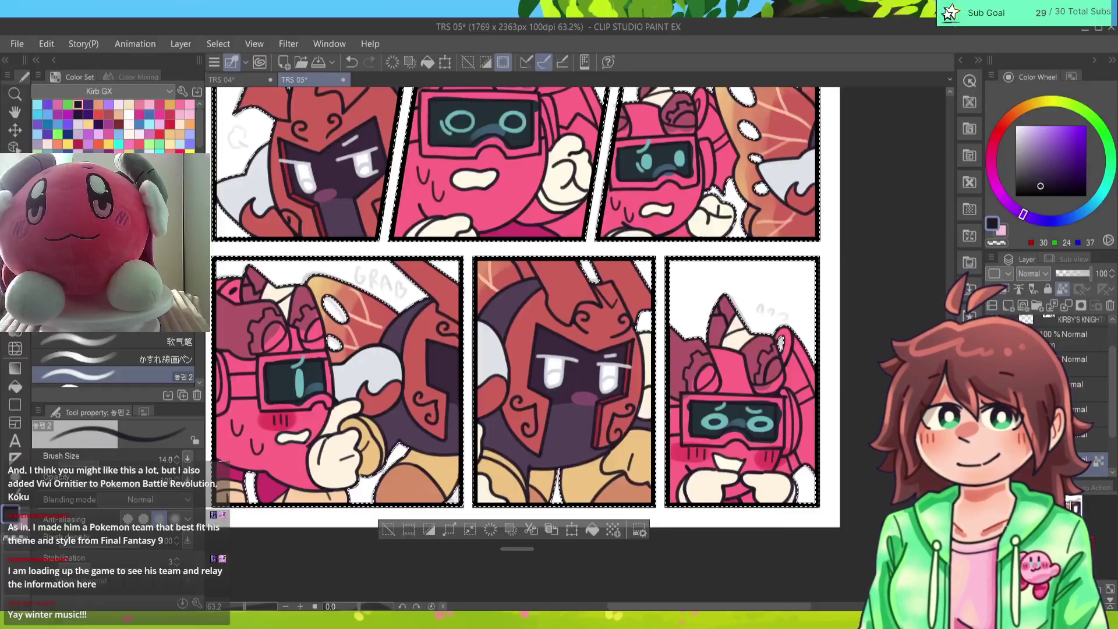
alt+click(298, 464)
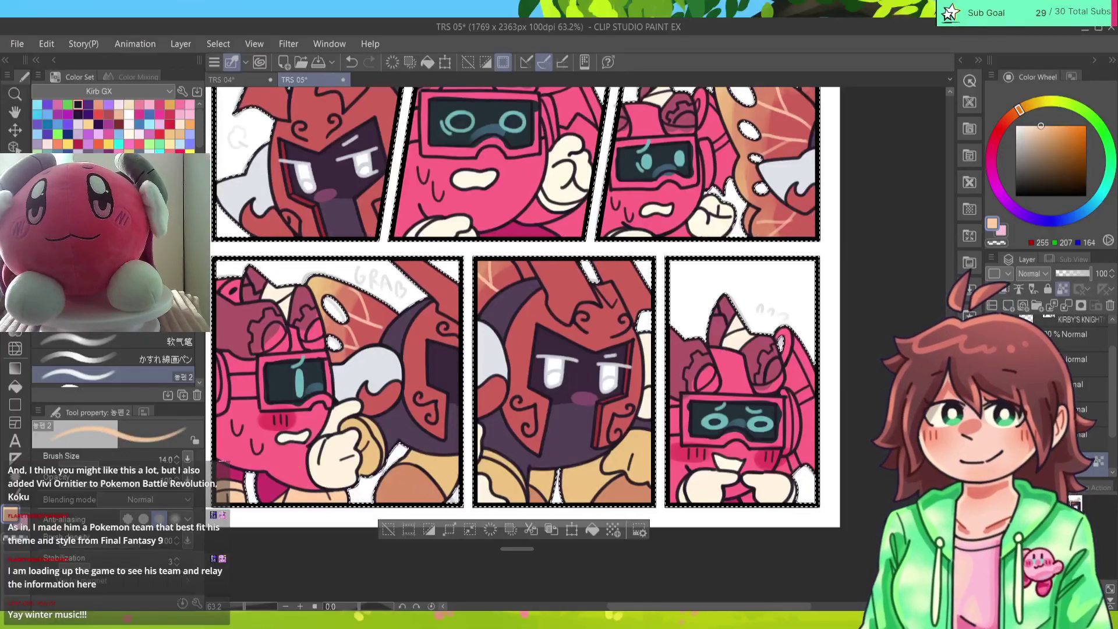
key(p)
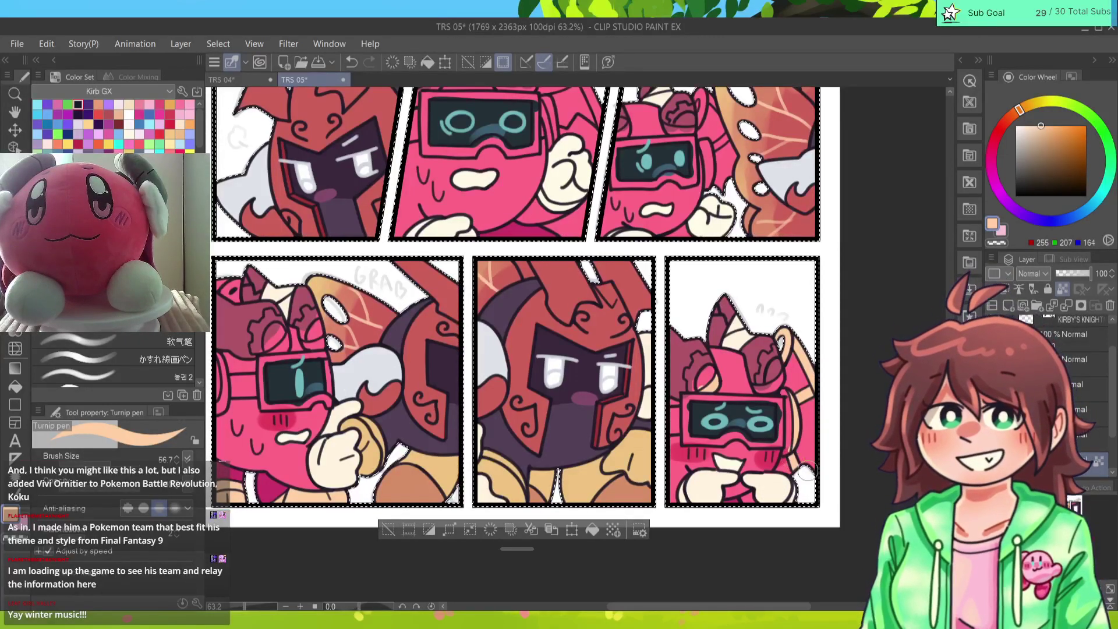
Step: Sample teal (RGB 112, 184, 190) with page TRS 04 as reference and paint the wing membrane in the bottom row's last panel on TRS 05
drag(801, 469, 760, 505)
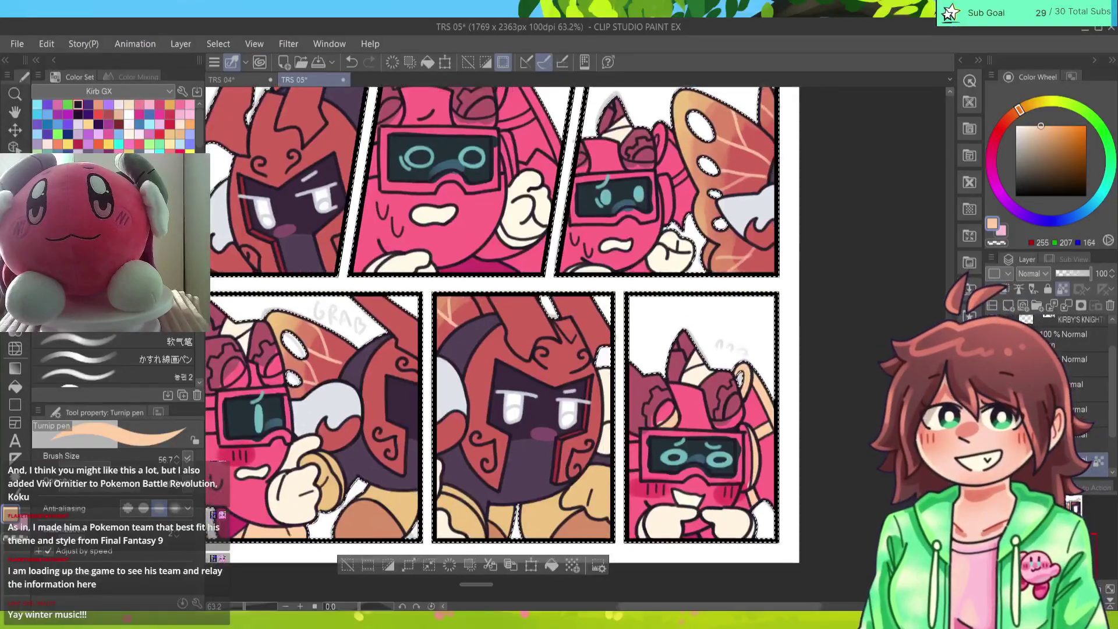
click(254, 80)
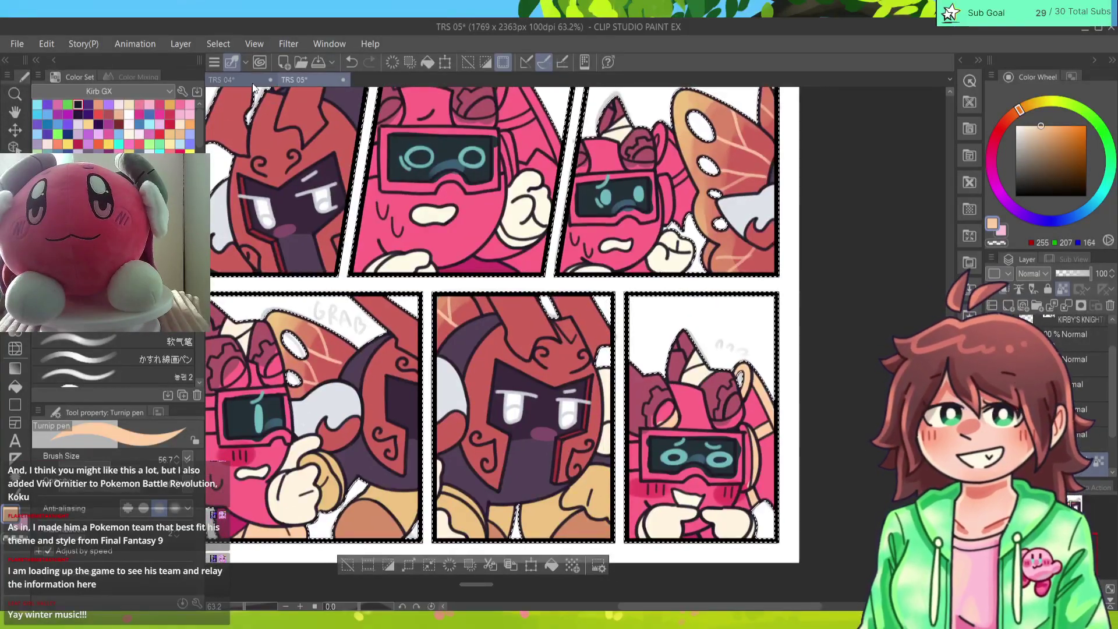
alt+click(739, 356)
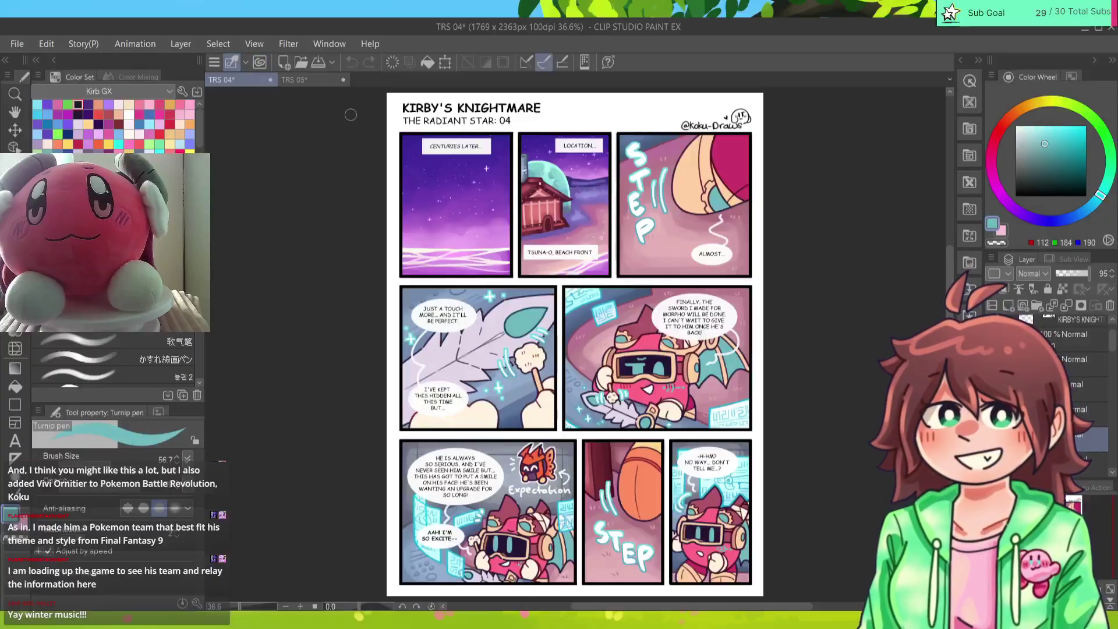
click(320, 77)
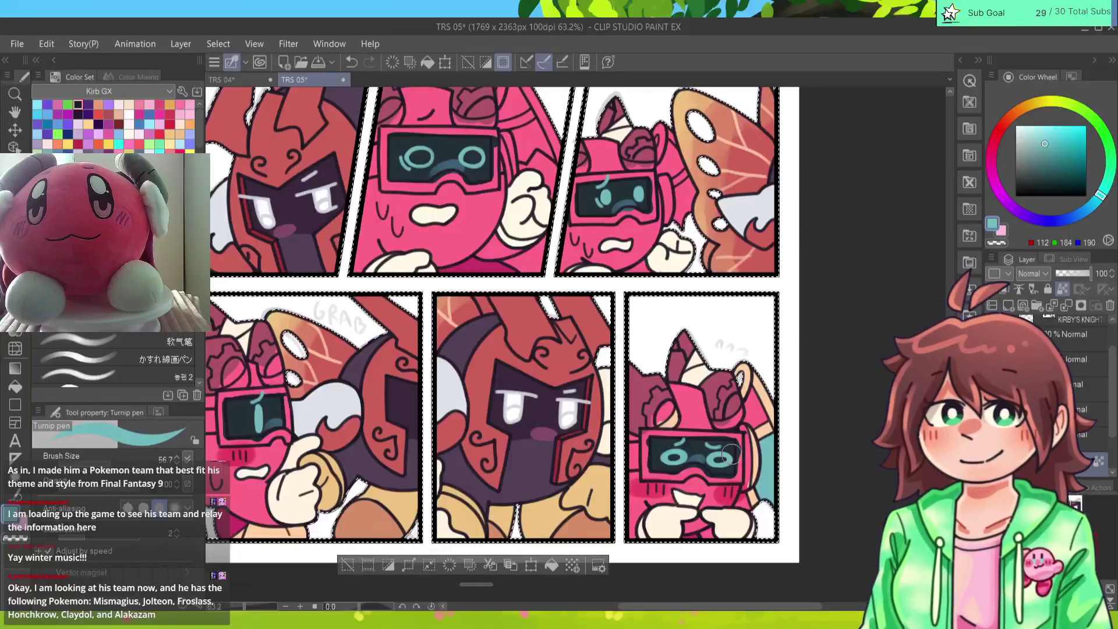
Step: Sample peach (RGB 255, 207, 164) and paint the hat goggle rims and the face goggle frame in the bottom row's last panel
alt+click(751, 389)
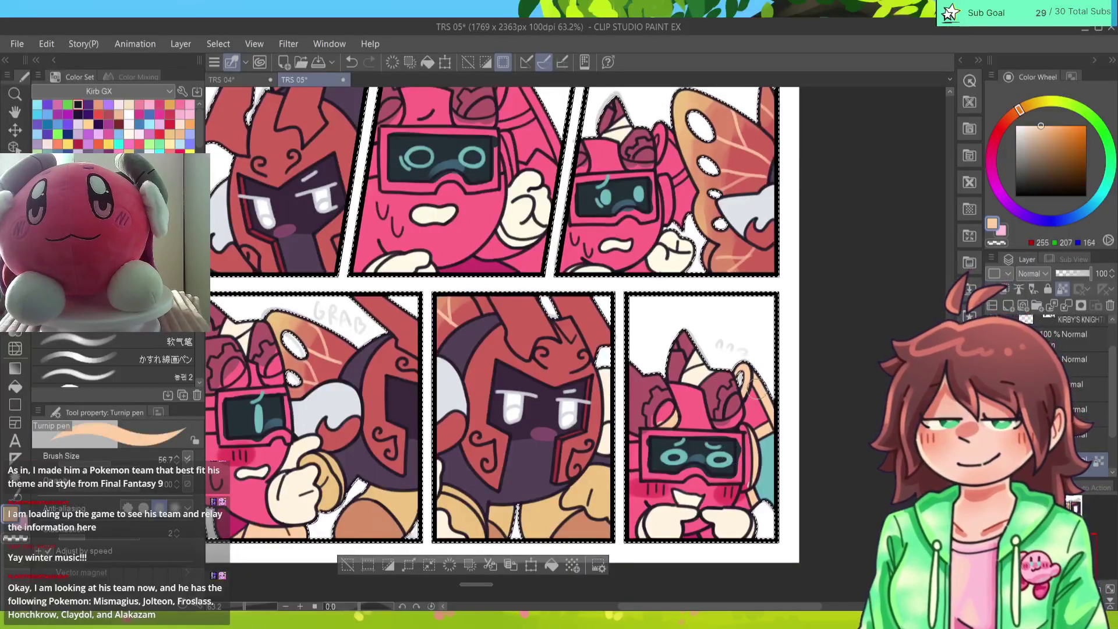
alt+click(726, 377)
alt+click(725, 397)
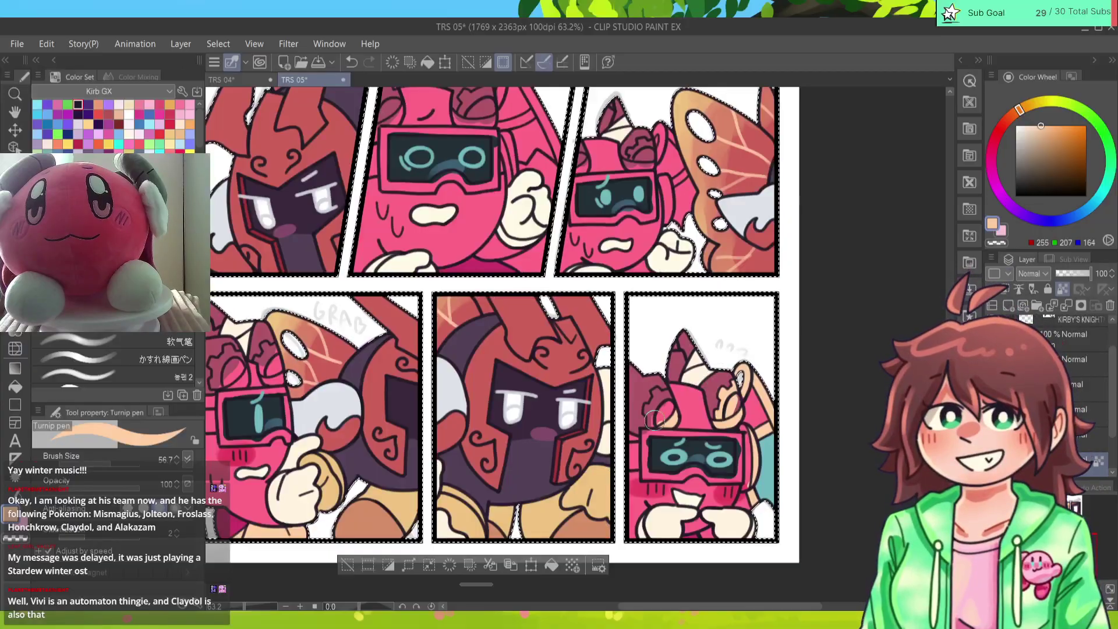
mouse_move(648, 413)
mouse_down()
mouse_move(658, 397)
mouse_move(668, 402)
mouse_move(650, 436)
mouse_move(717, 436)
mouse_move(728, 418)
mouse_move(740, 469)
mouse_move(742, 429)
mouse_move(712, 480)
mouse_move(728, 478)
mouse_move(690, 469)
mouse_up()
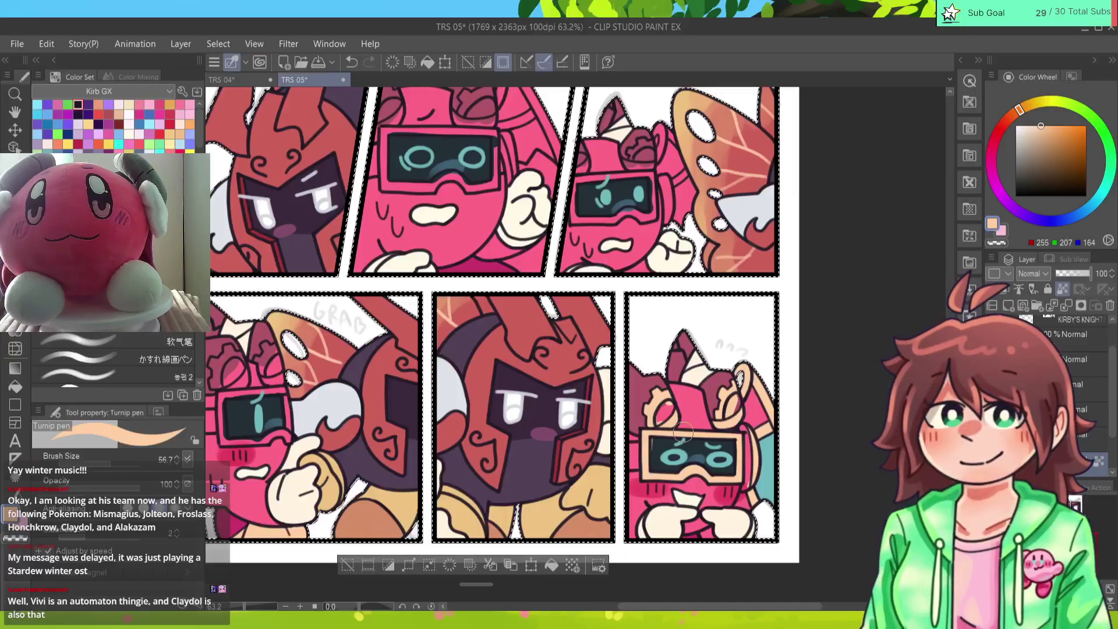
Step: Sample darker peach (RGB 216, 150, 127) and paint the side edge of the face goggles in the last panel, checking page TRS 04
alt+click(657, 443)
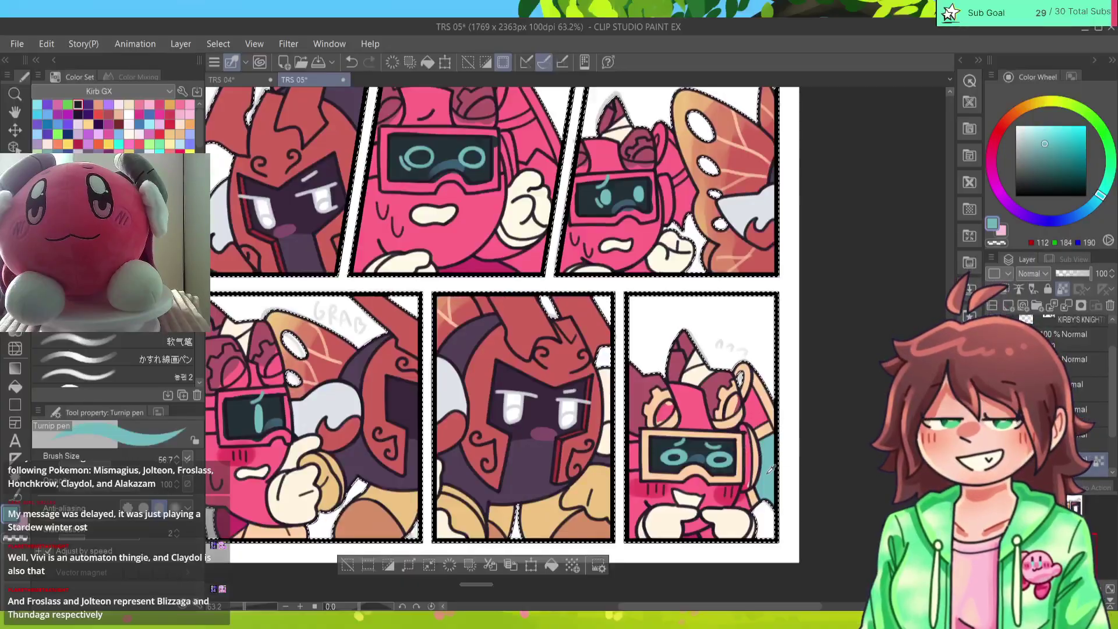
alt+click(758, 449)
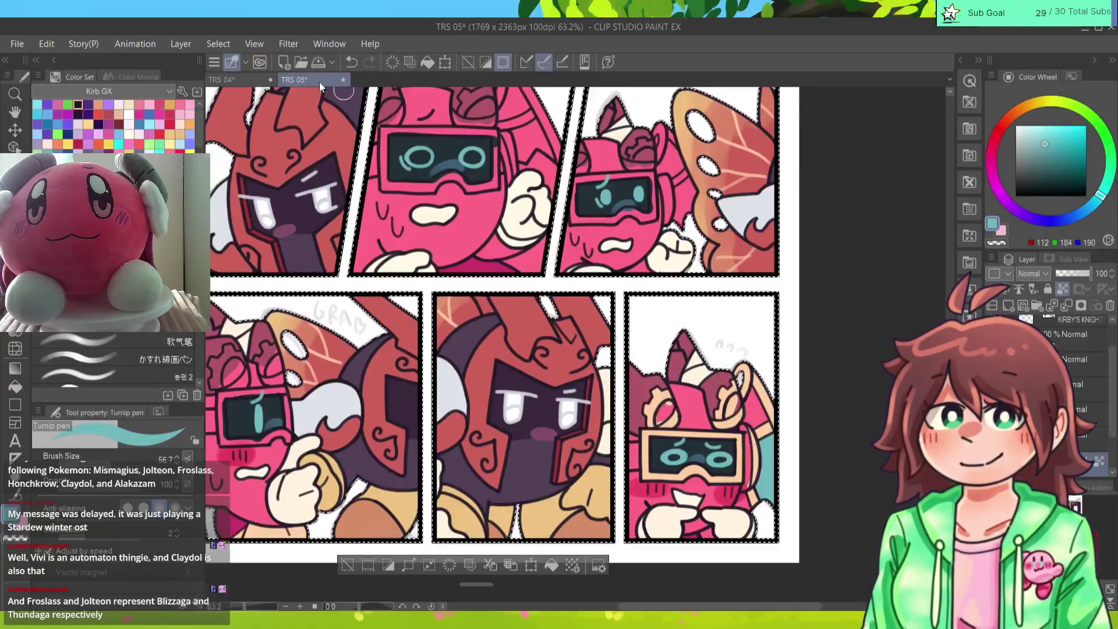
click(224, 79)
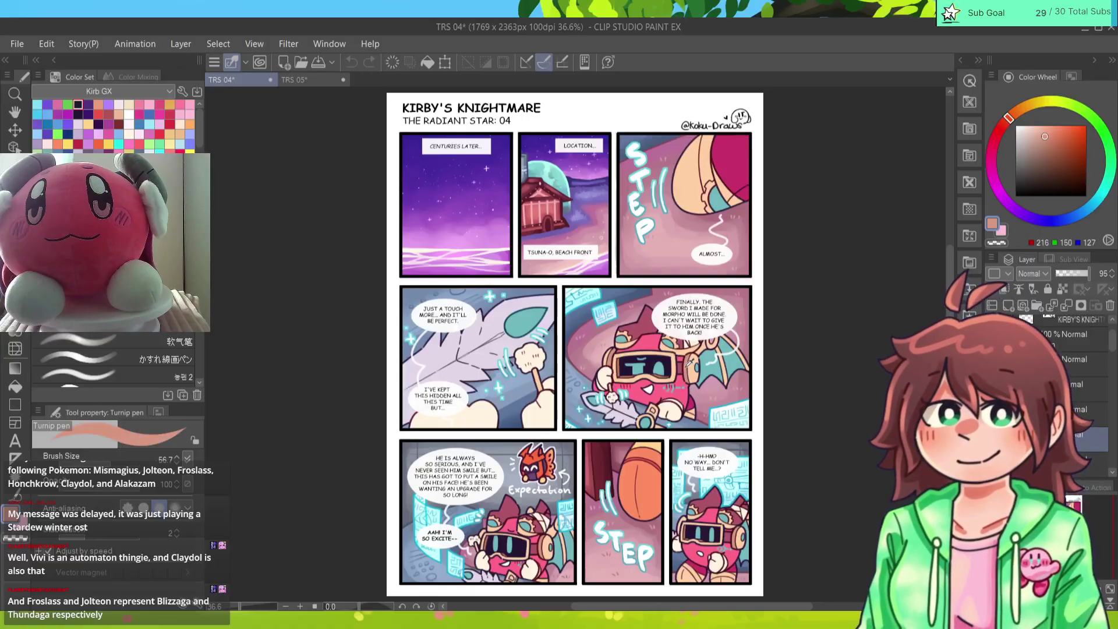
click(331, 80)
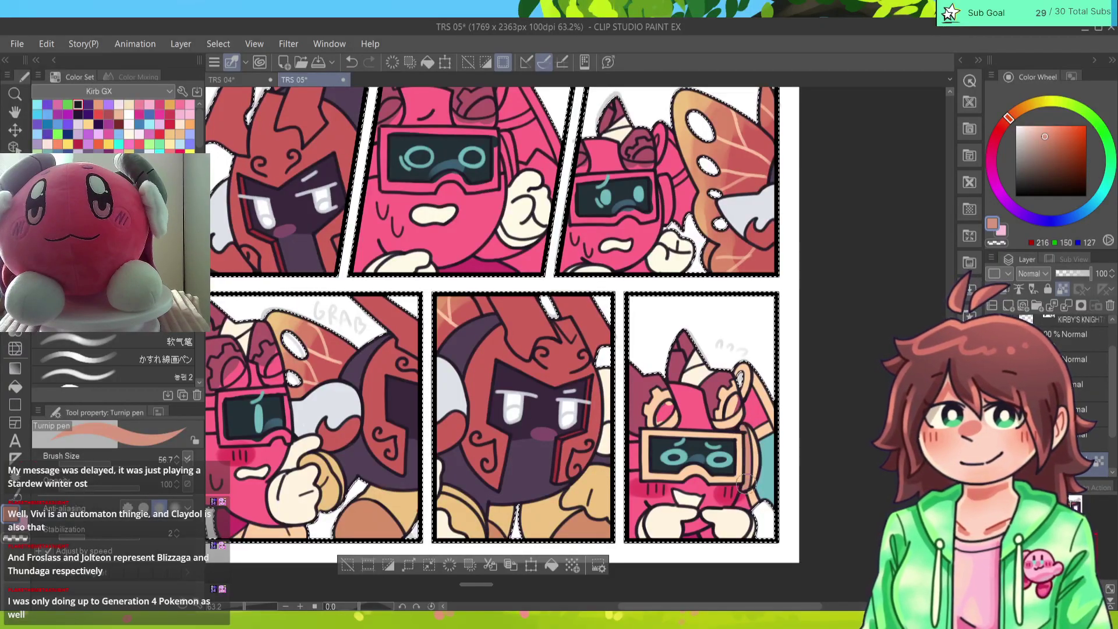
Step: Paint the hat goggle lenses and the remaining lower wing area teal (RGB 112, 184, 190) in the bottom row's last panel
alt+click(769, 441)
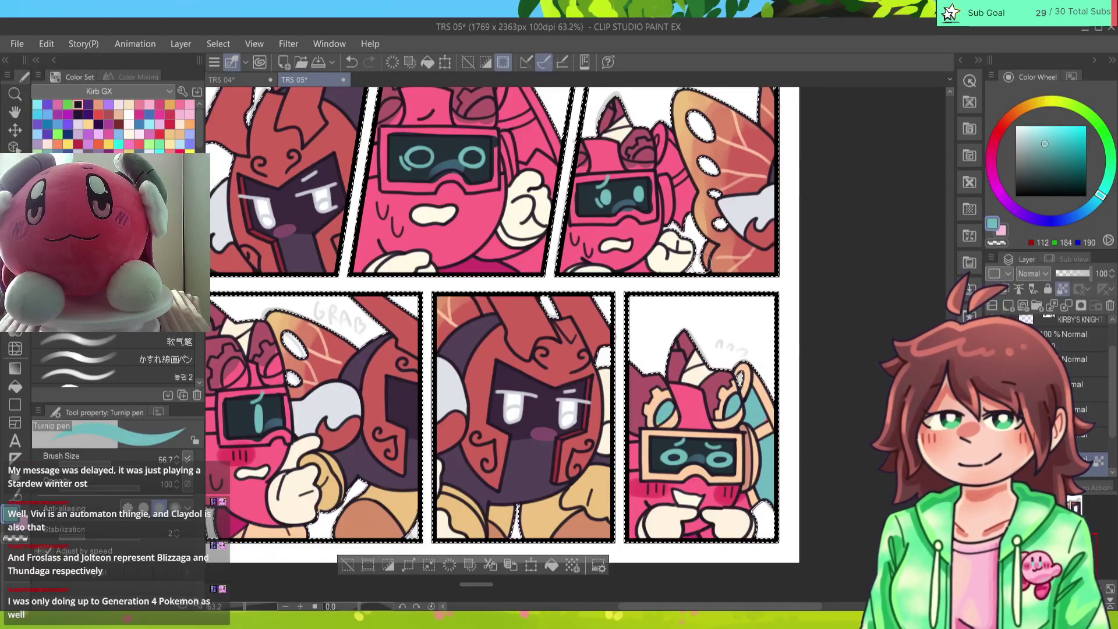
alt+click(370, 119)
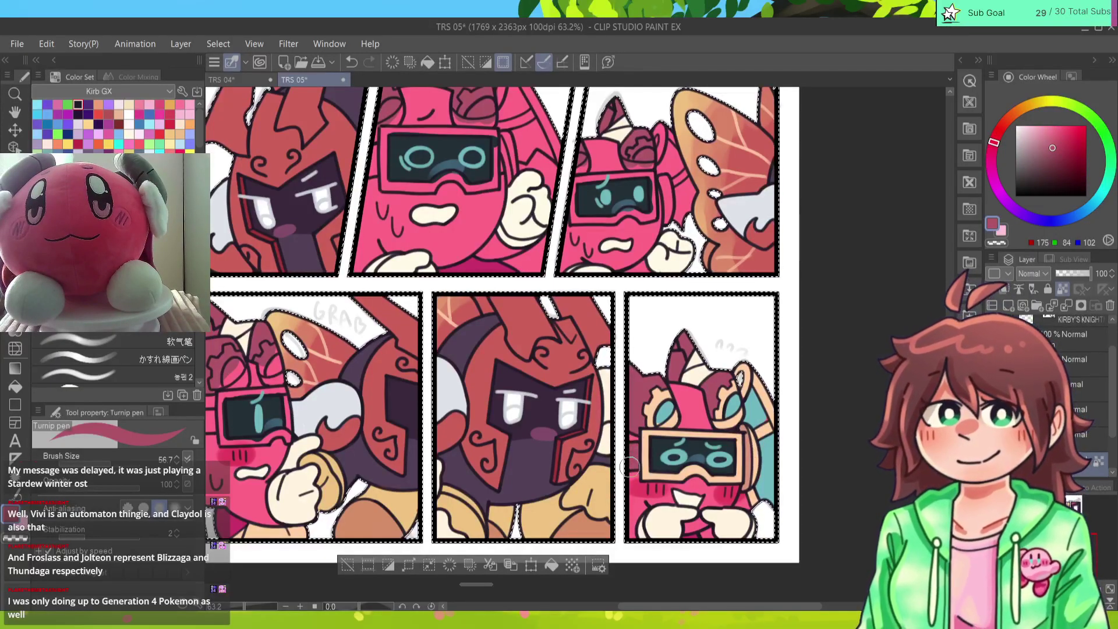
alt+click(761, 419)
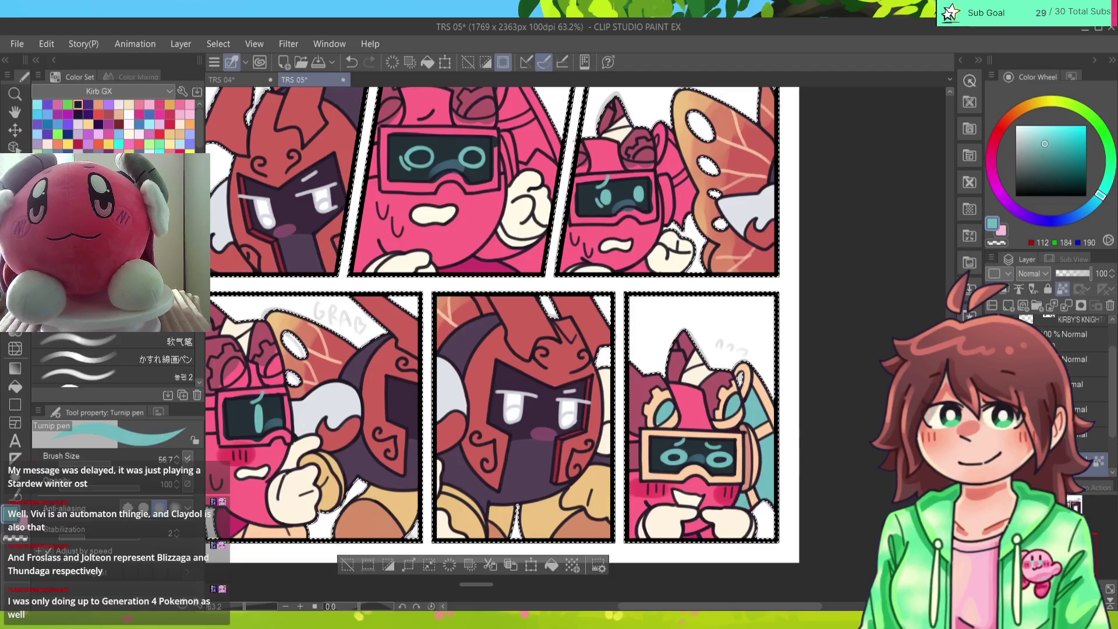
Step: Paint the wing membrane teal in the first row's second panel, touch up its frame in peach, and compare with page TRS 04
drag(845, 349, 886, 373)
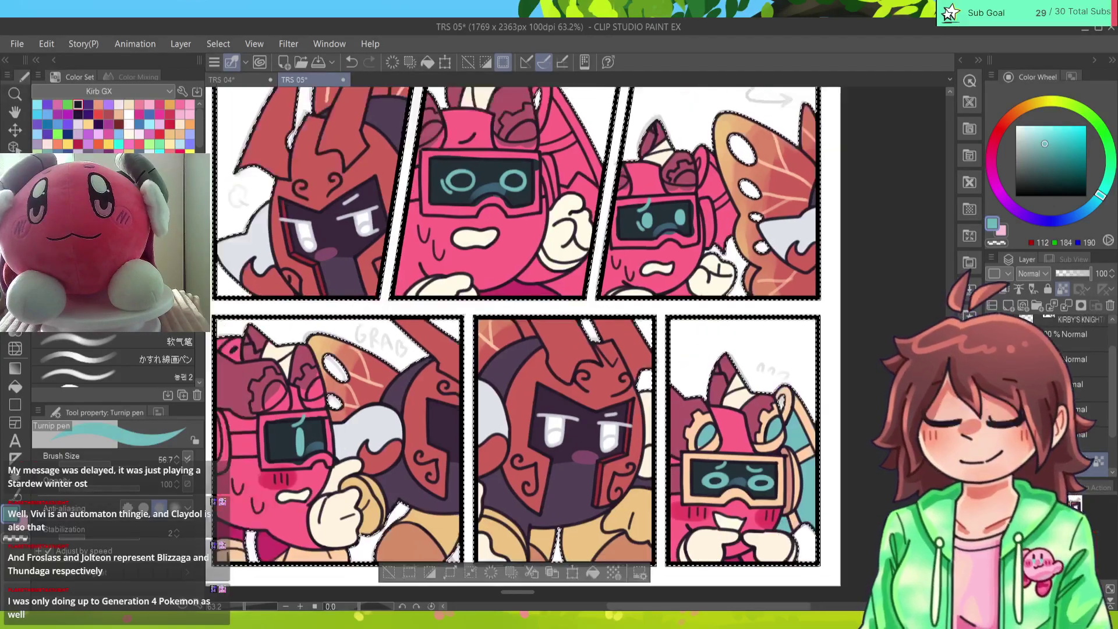
drag(524, 233, 524, 589)
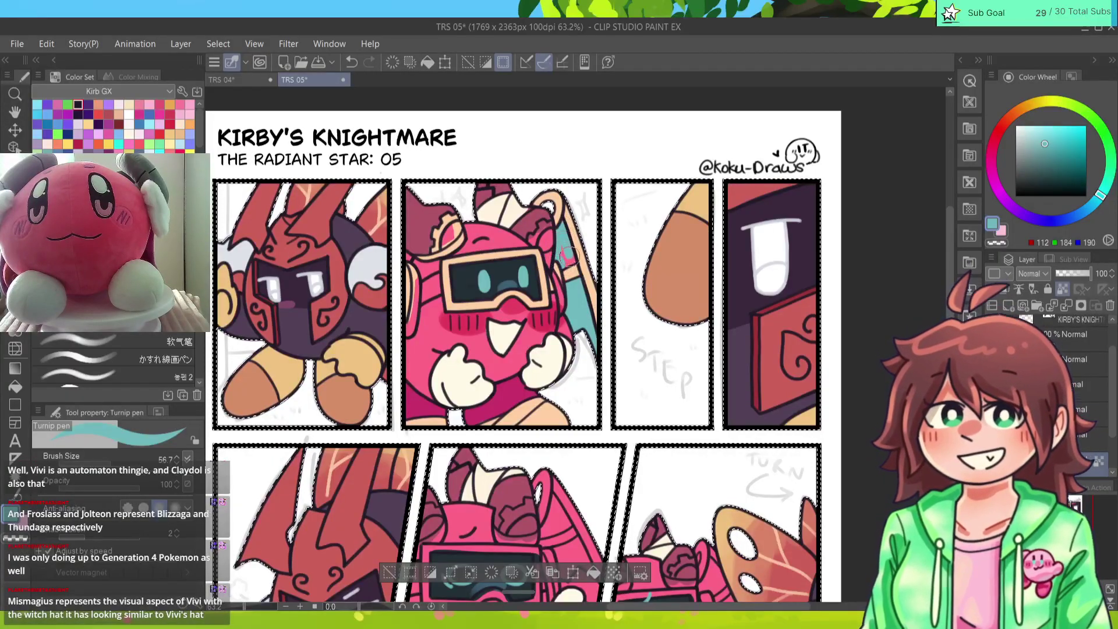
alt+click(560, 239)
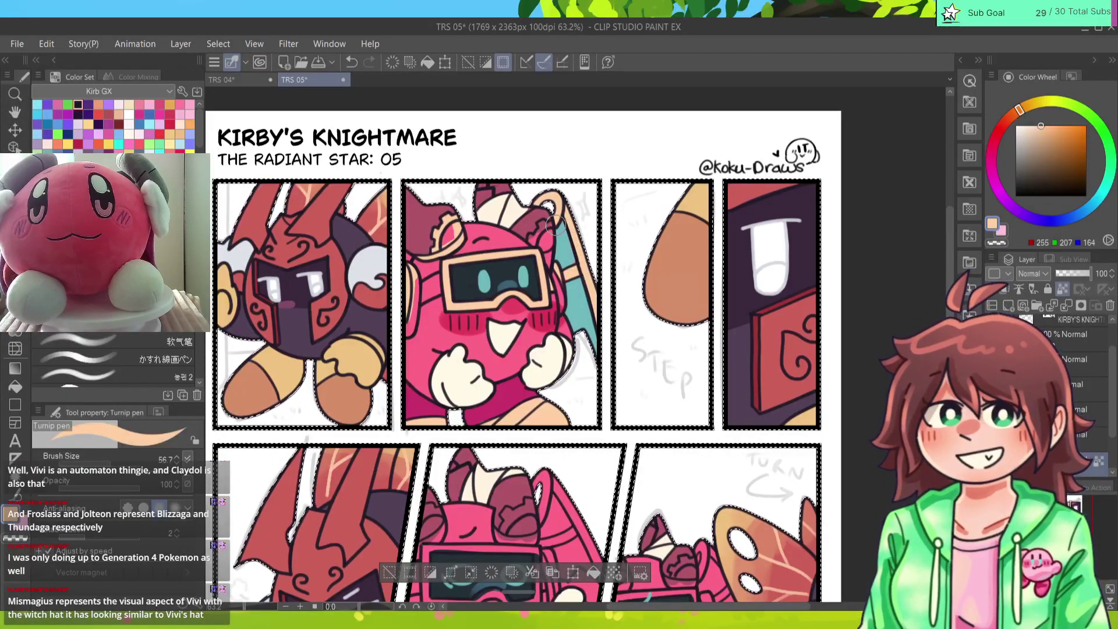
alt+click(560, 241)
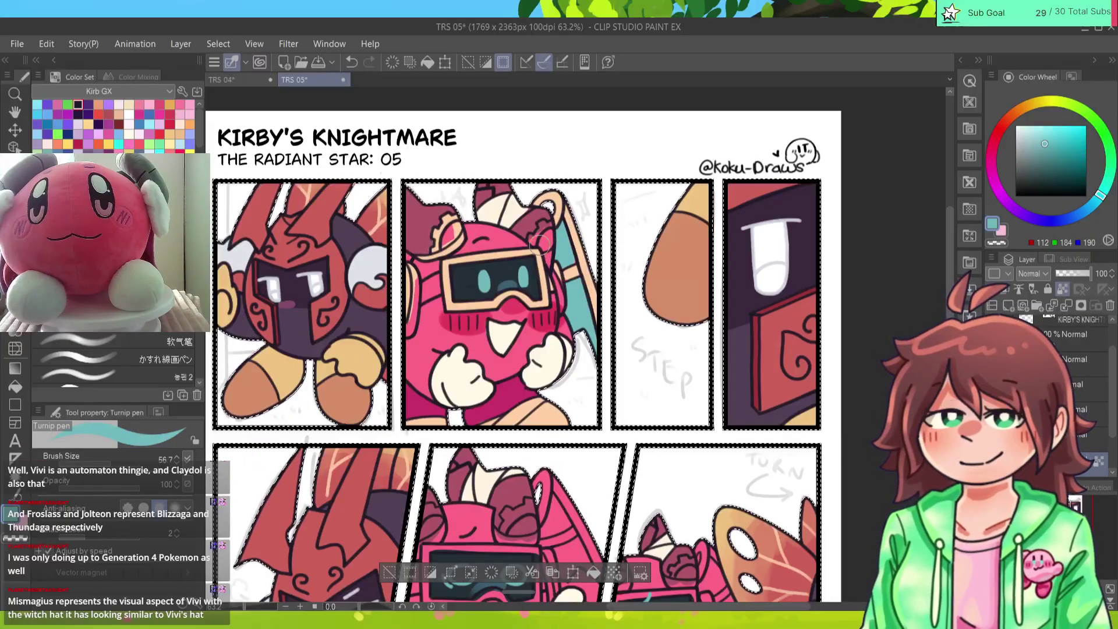
alt+click(562, 205)
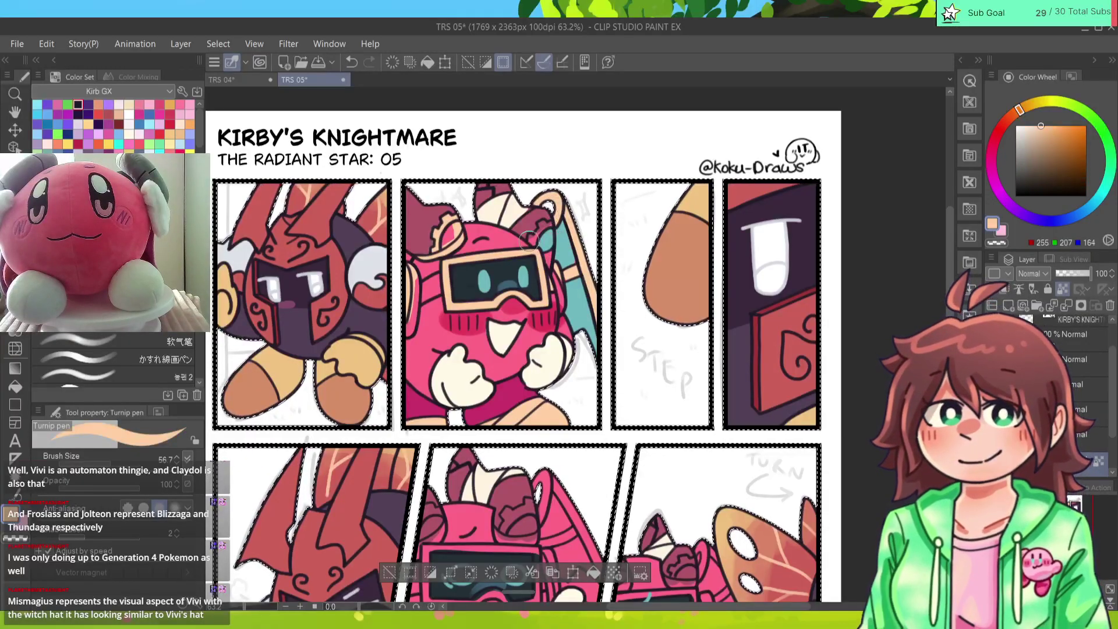
click(247, 76)
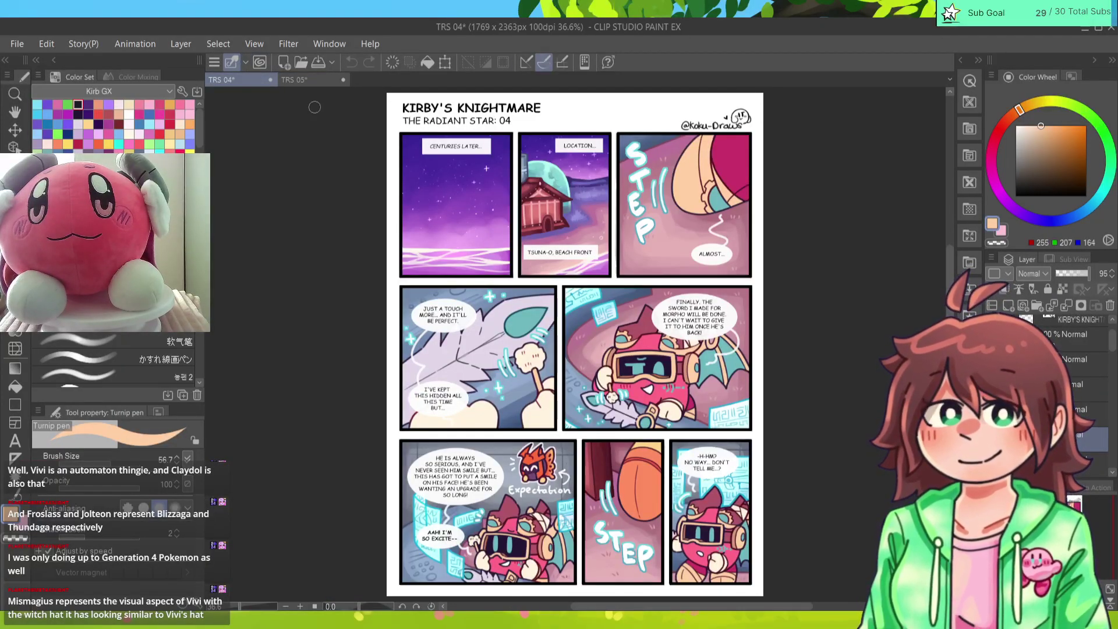
click(319, 80)
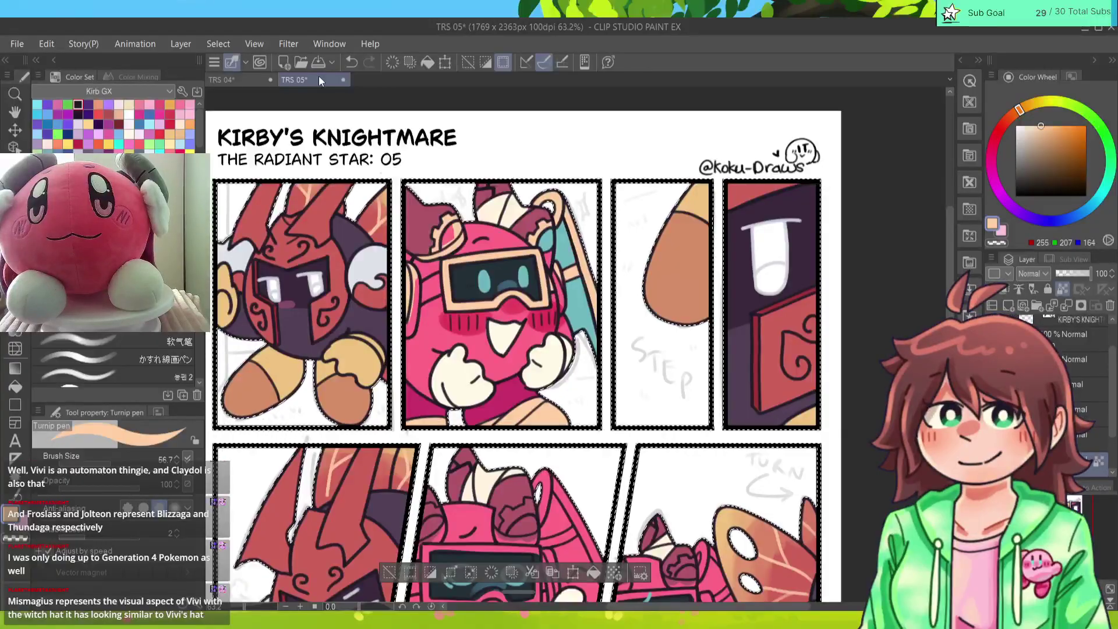
Step: Sample peach (RGB 255, 207, 164) and paint the first hat goggle rim in the bottom row's first panel
alt+click(568, 257)
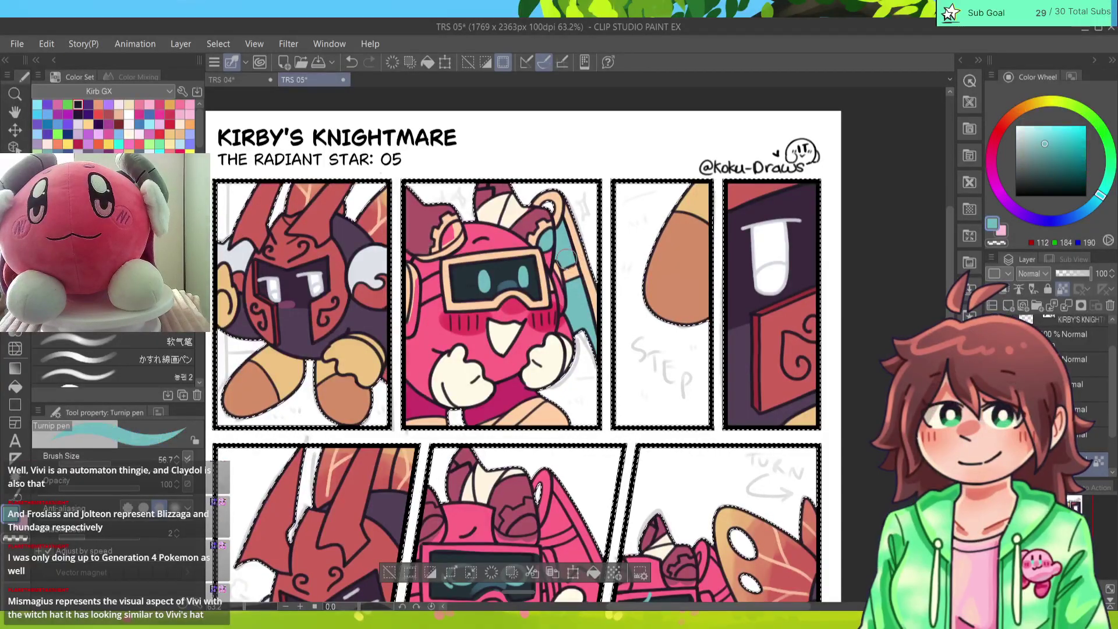
scroll(613, 237, down, 5)
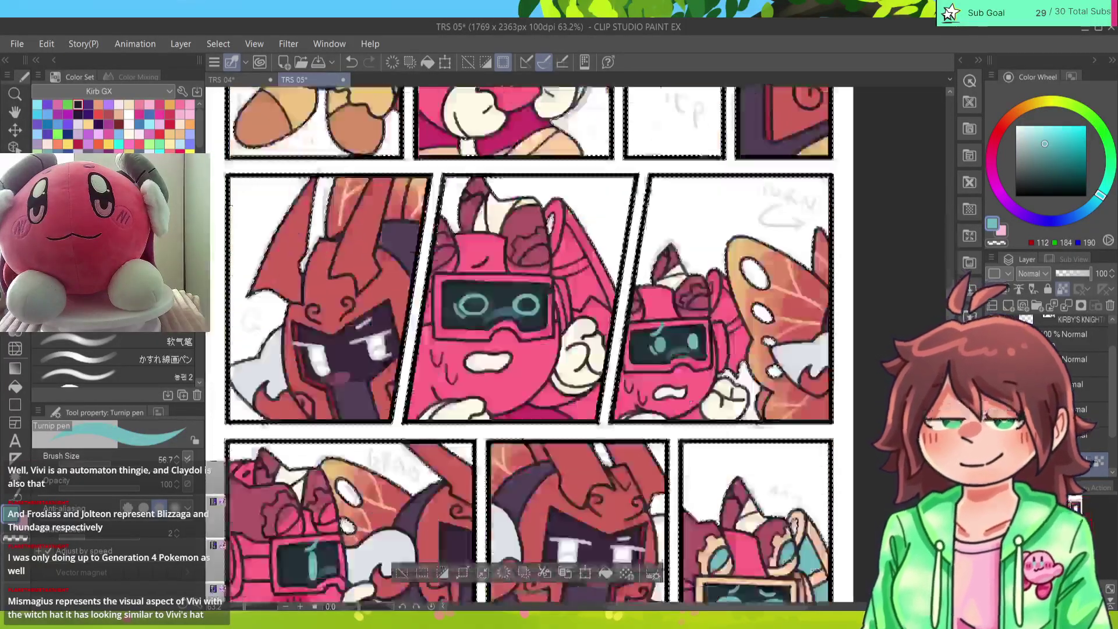
scroll(613, 237, down, 2)
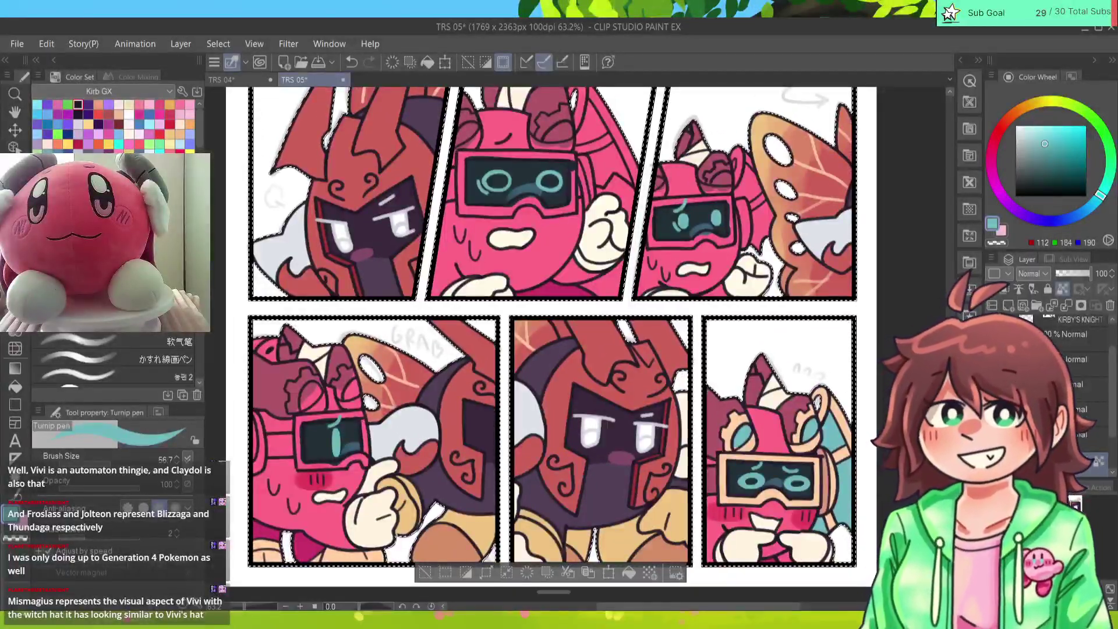
alt+click(823, 385)
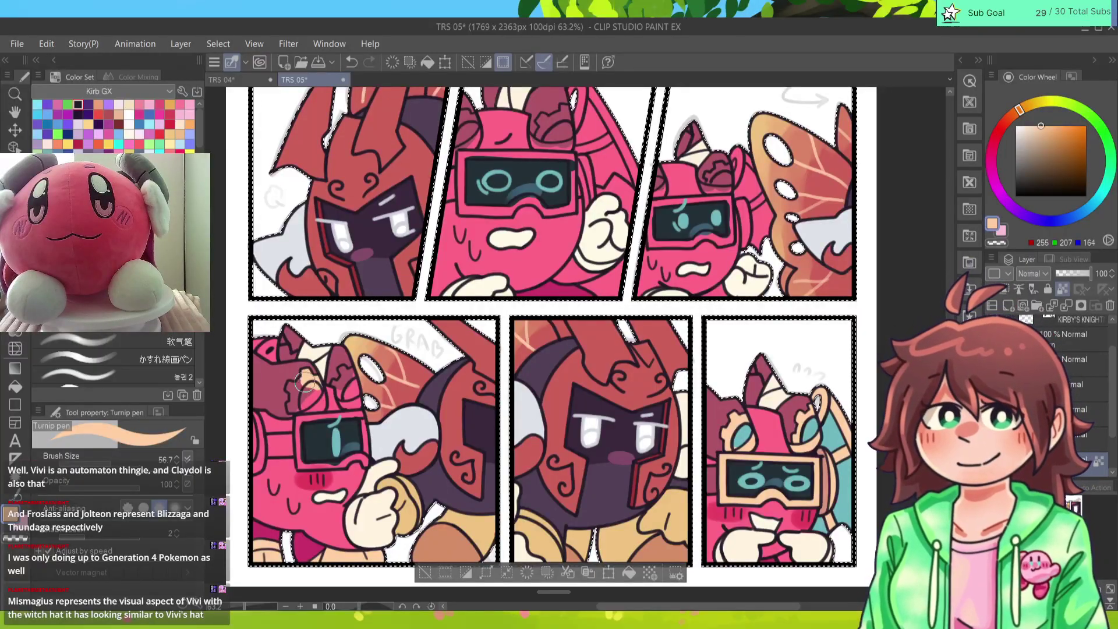
drag(294, 389, 297, 399)
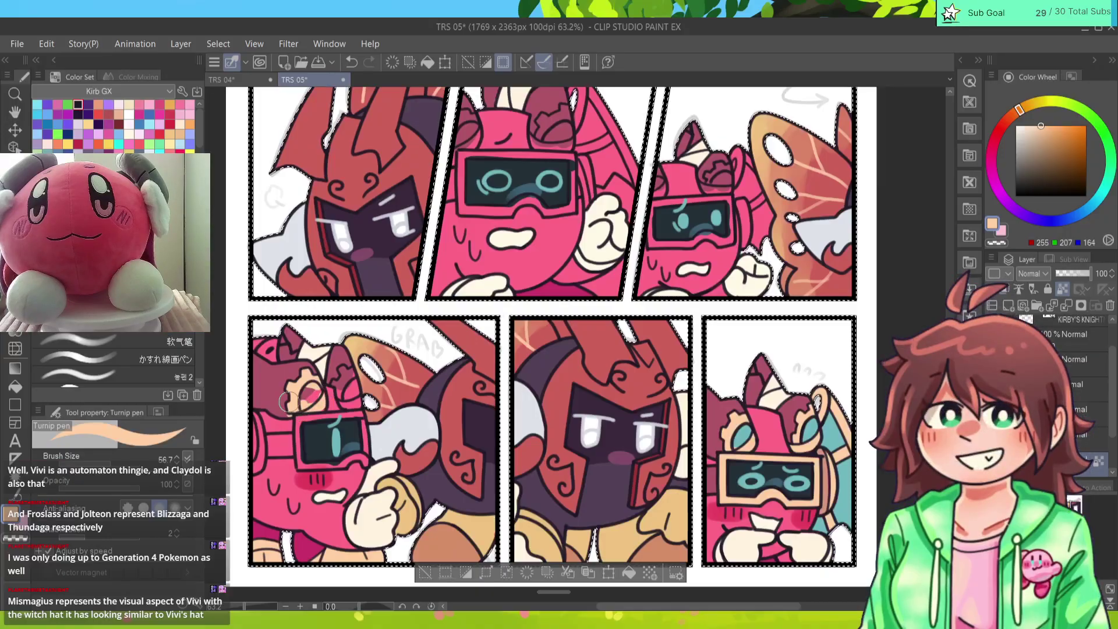
alt+click(281, 414)
alt+click(294, 405)
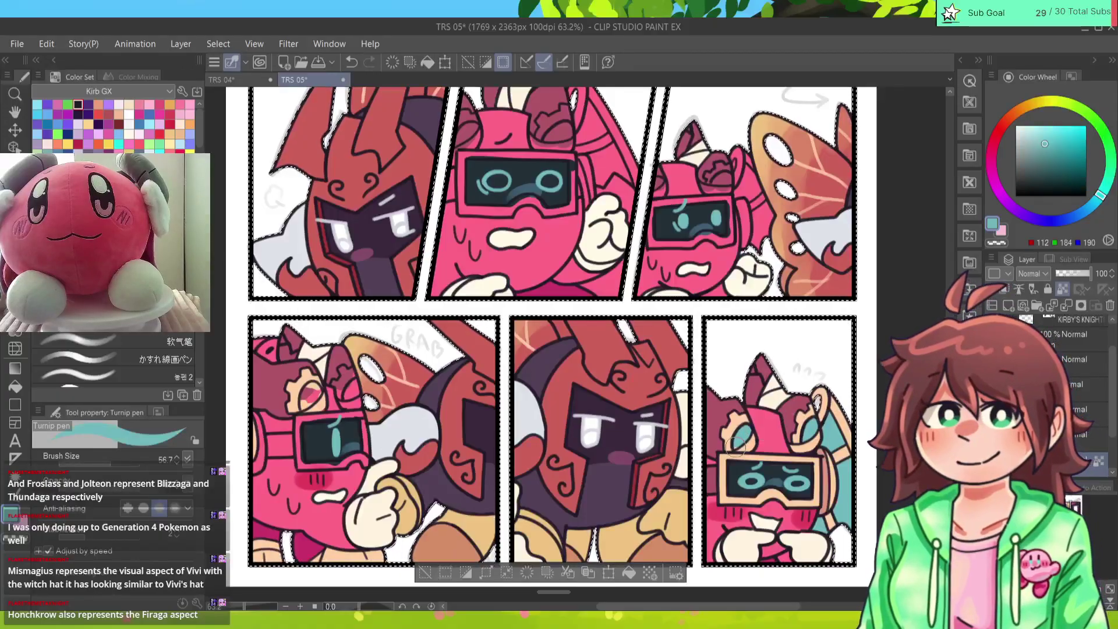
Step: Paint the face goggles' side edge darker peach (RGB 216, 150, 127) in the middle row's second panel and the hat goggle lenses teal in its third
alt+click(824, 463)
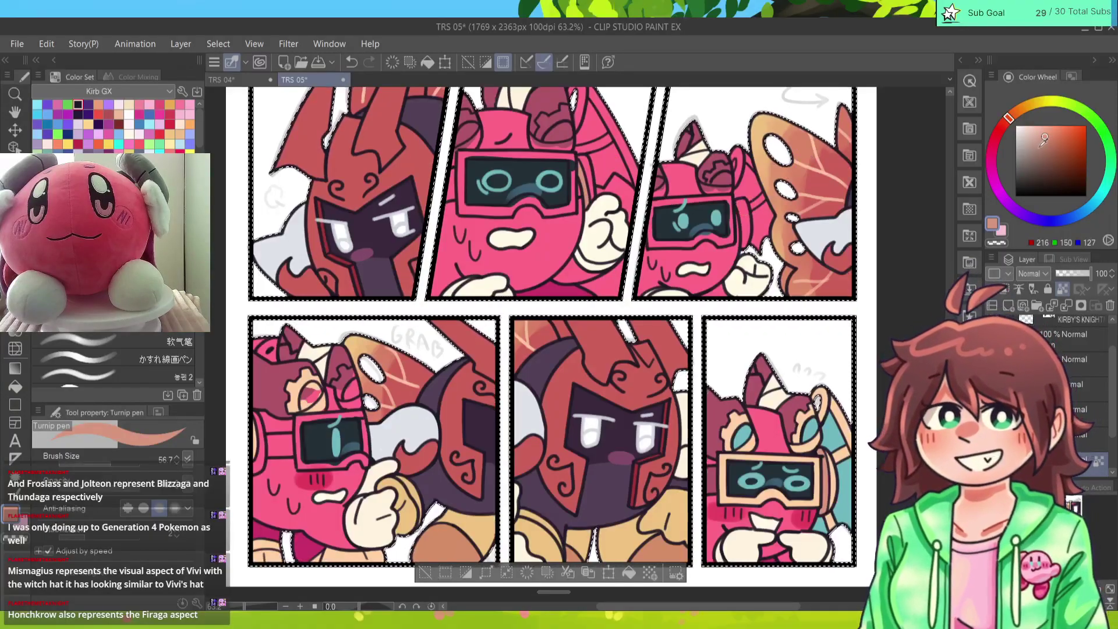
click(89, 104)
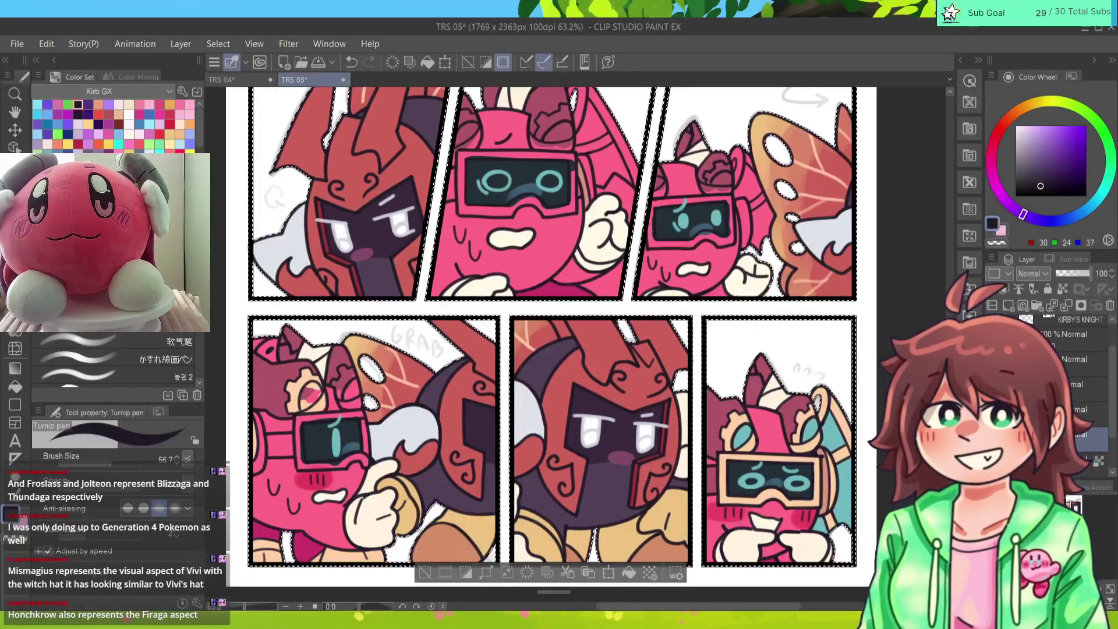
click(130, 376)
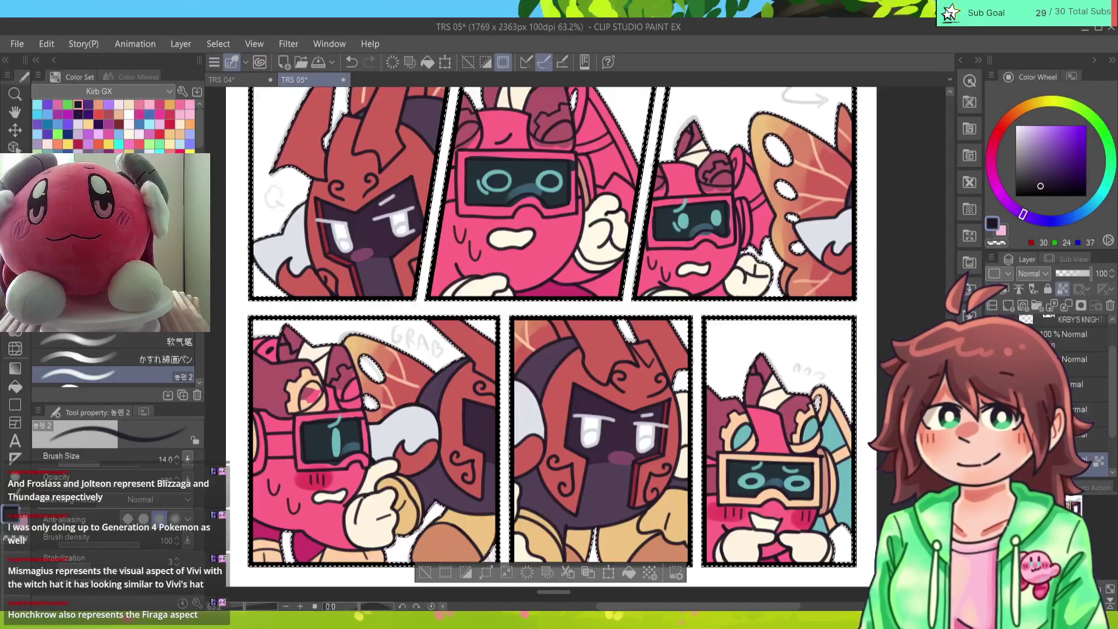
key(p)
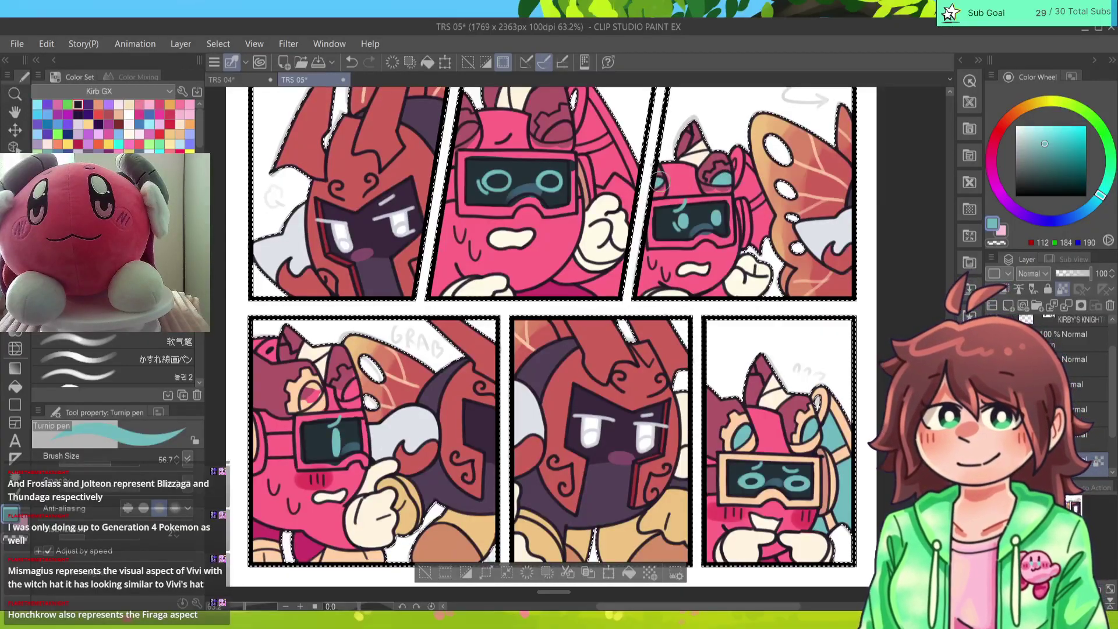
key(e)
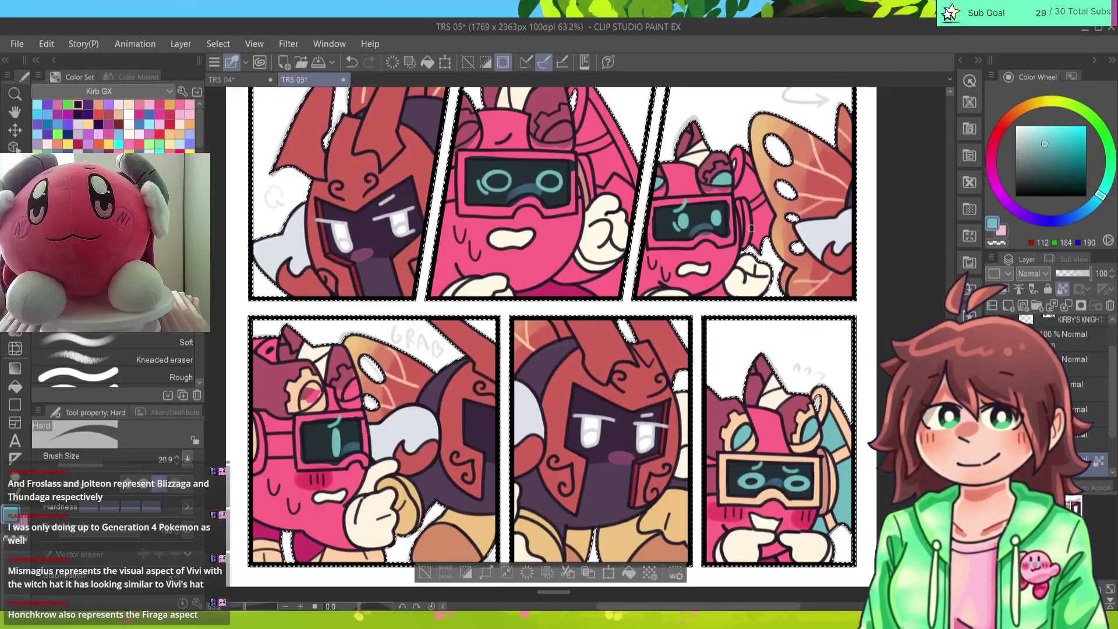
key(p)
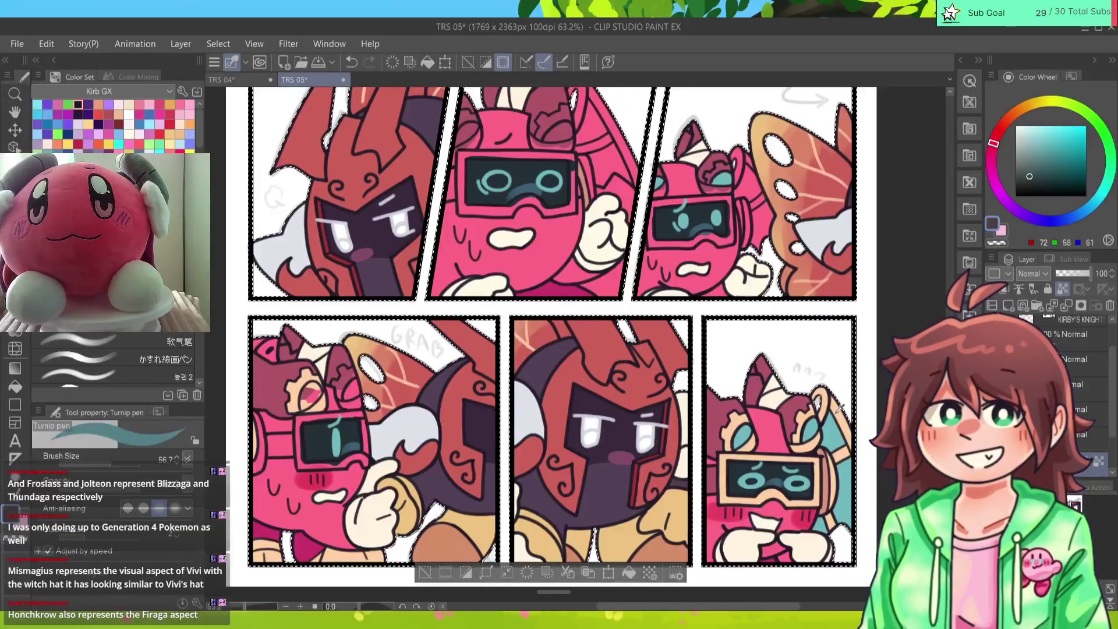
Step: Paint the pink character's wing frame peach (RGB 255, 207, 164) in the middle row's third panel and touch up the area beside the goggles
alt+click(837, 399)
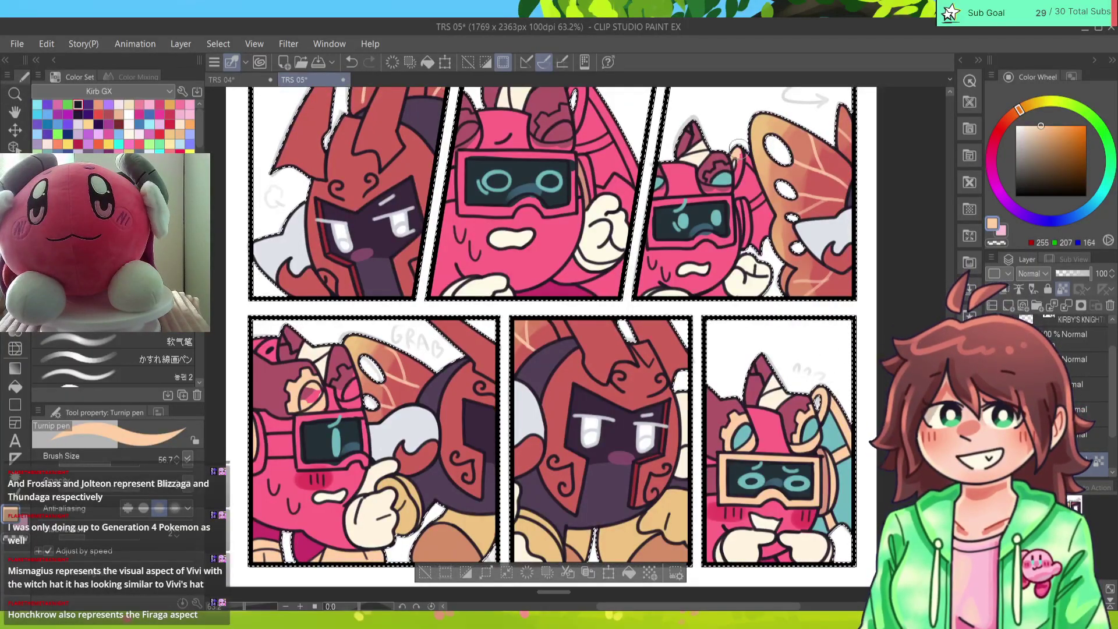
drag(738, 148, 736, 171)
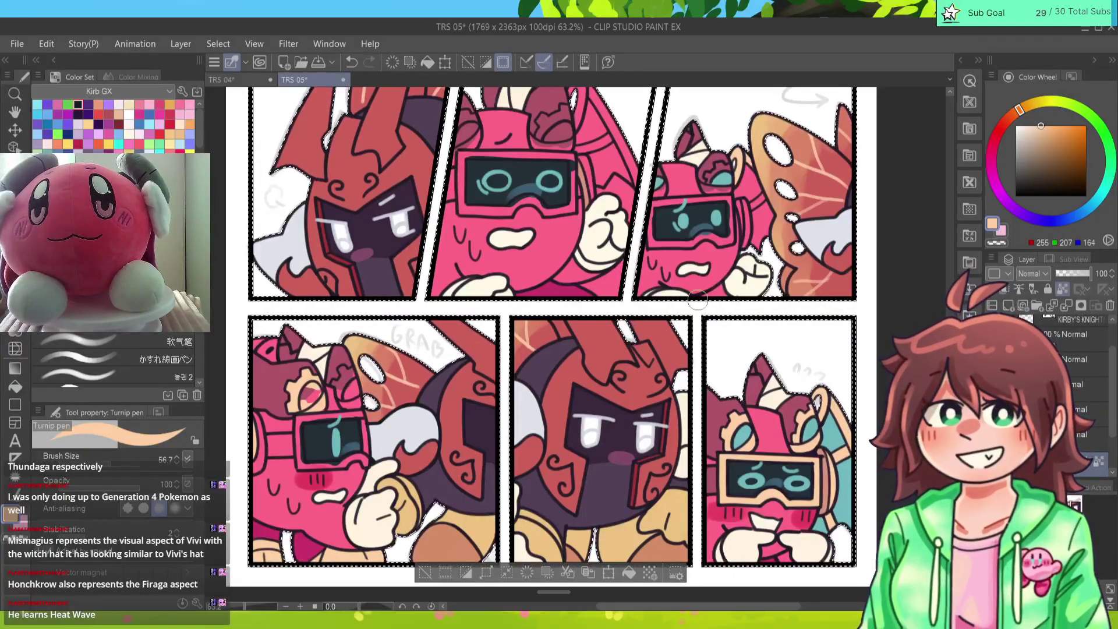
alt+click(752, 191)
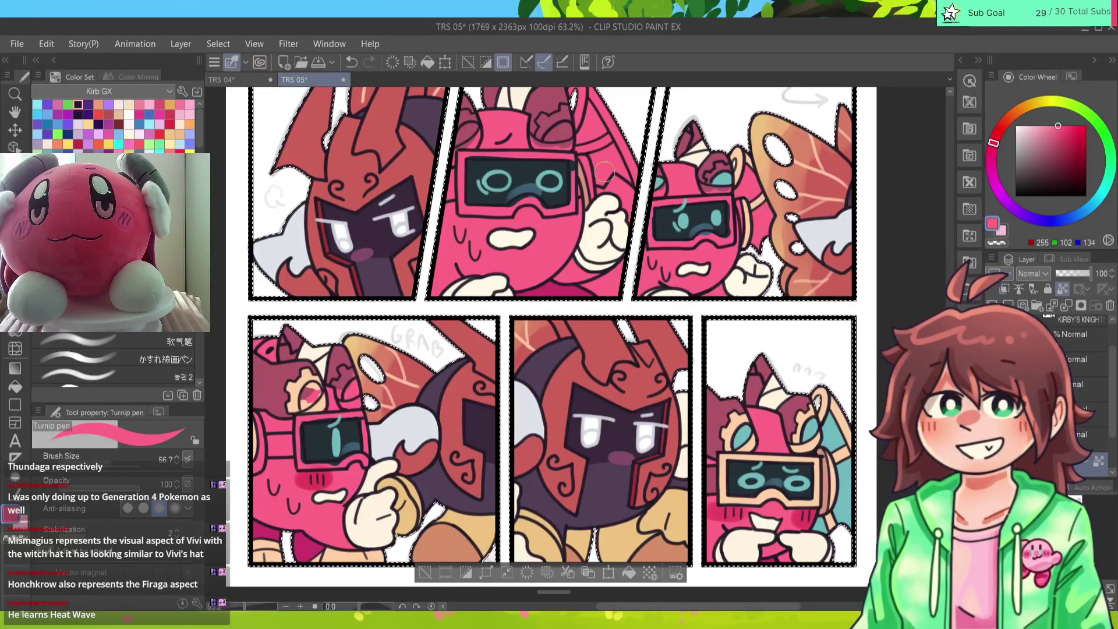
alt+click(584, 167)
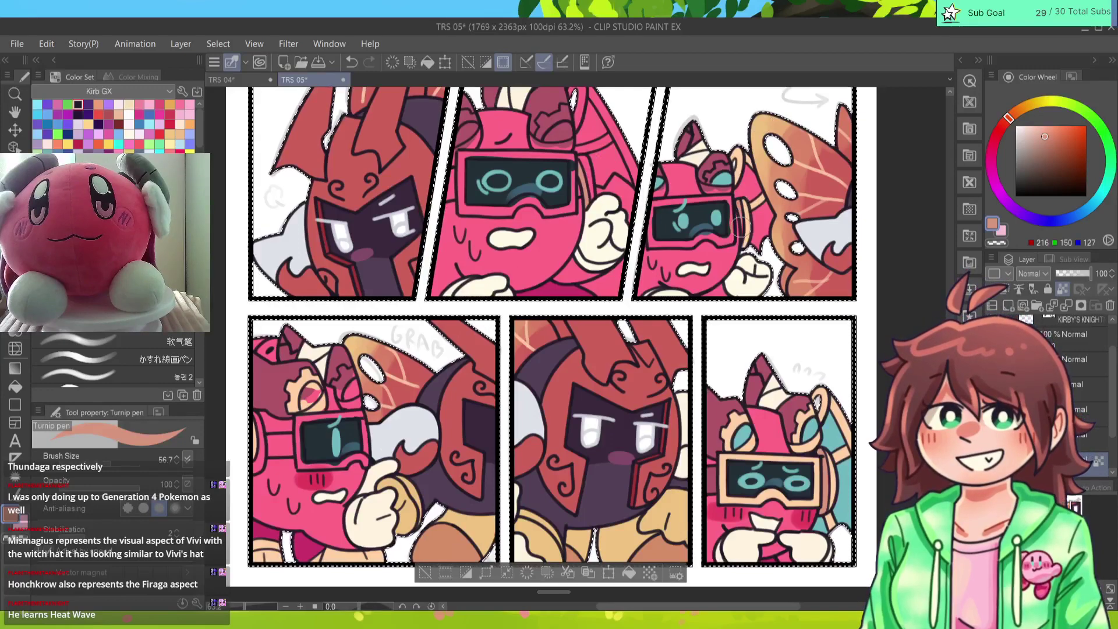
alt+click(749, 198)
alt+click(745, 201)
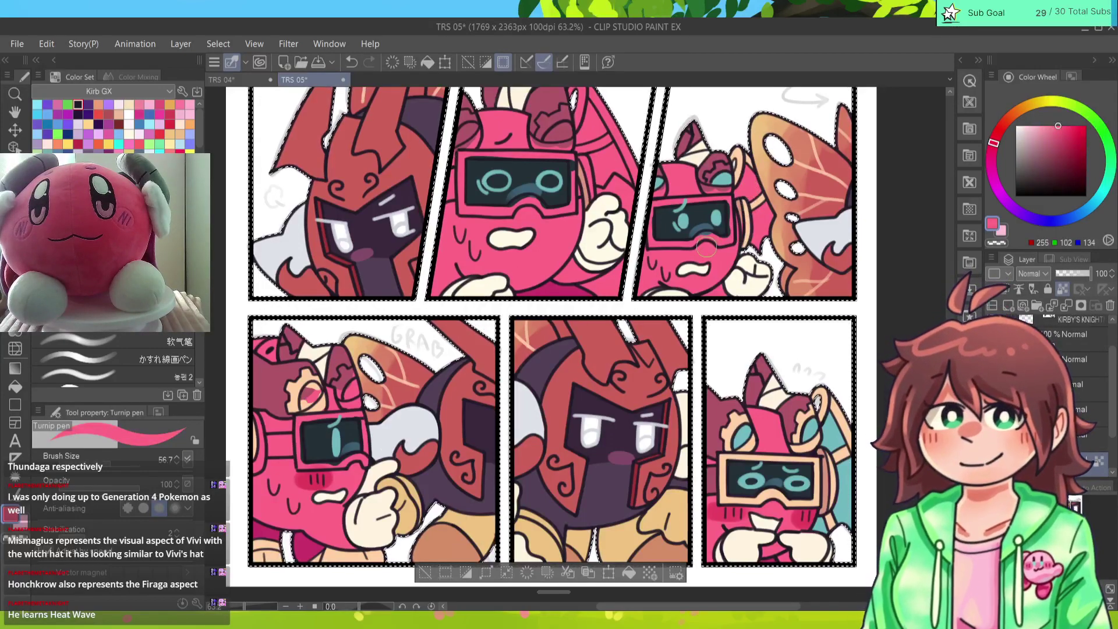
Step: Paint the face goggle frame peach (RGB 255, 207, 164) in the middle row's second panel
alt+click(735, 227)
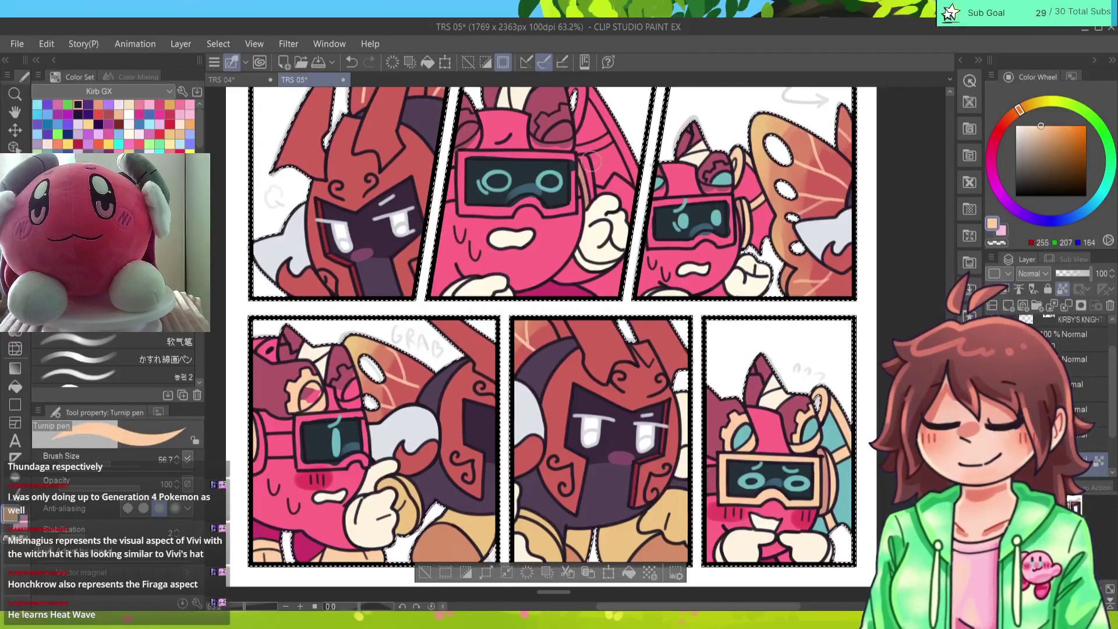
alt+click(592, 191)
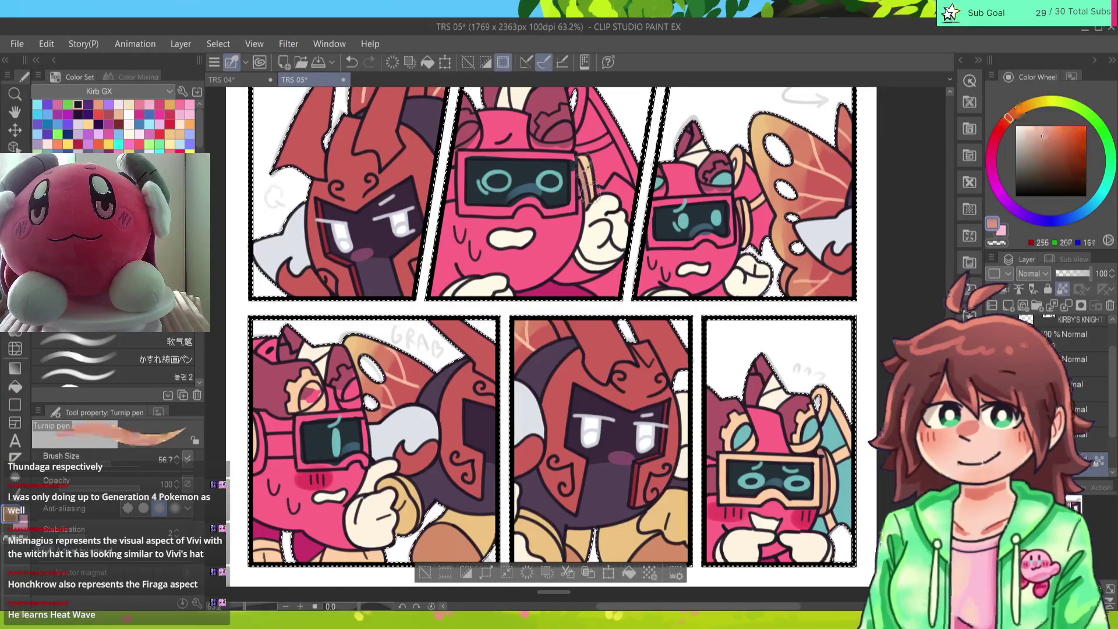
alt+click(580, 156)
drag(574, 155, 577, 213)
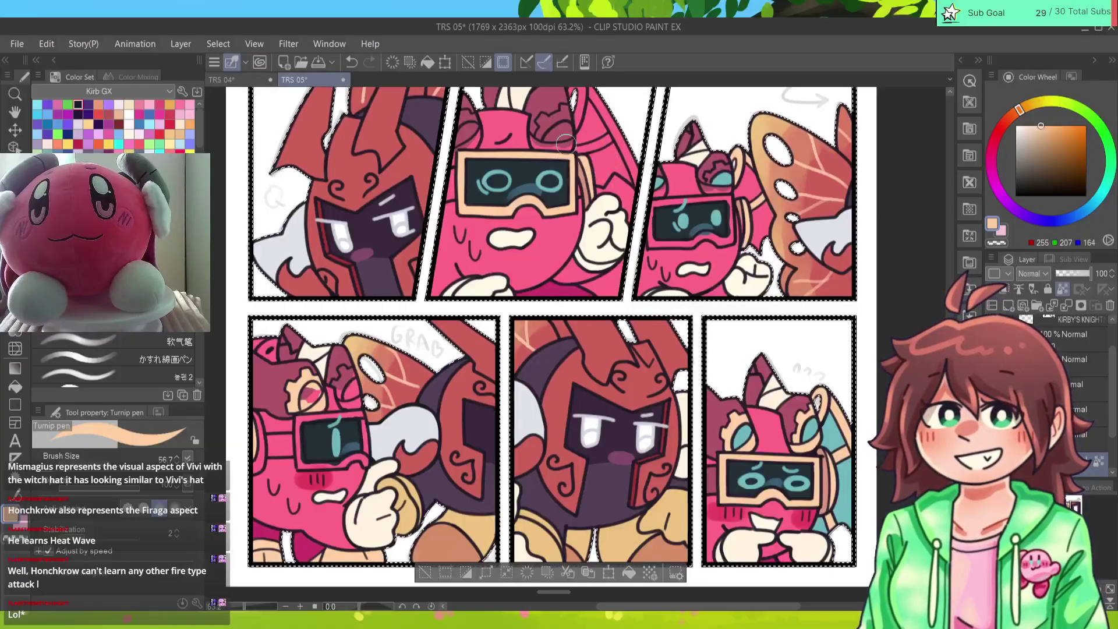
Step: Paint the goggle strap muted red (RGB 175, 84, 102) and the first hat goggle lens teal in the bottom row's first panel
alt+click(452, 172)
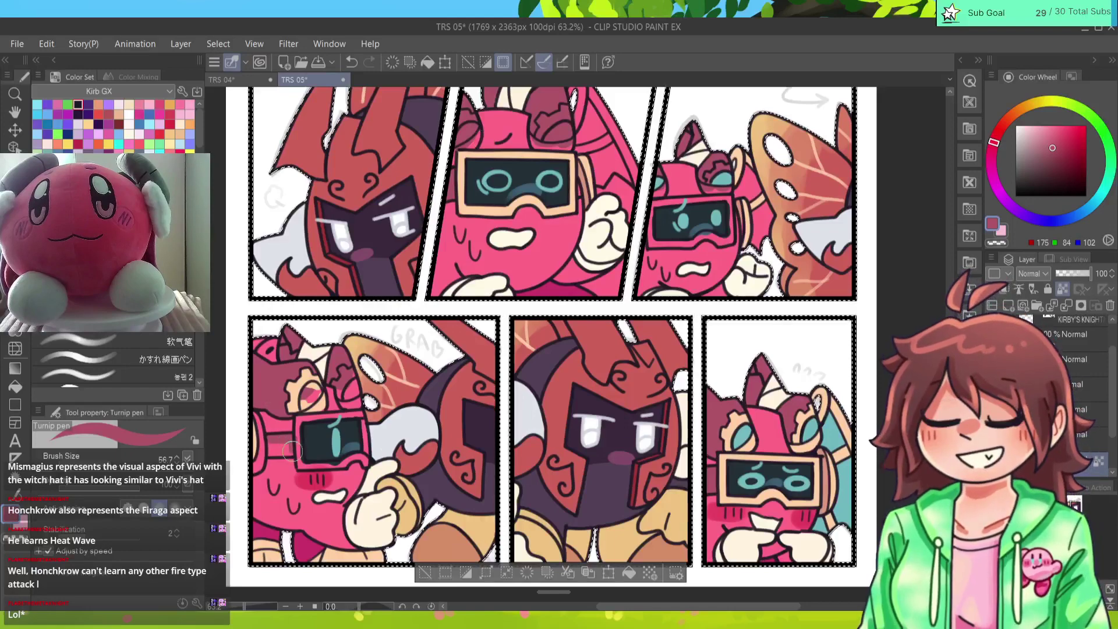
alt+click(347, 367)
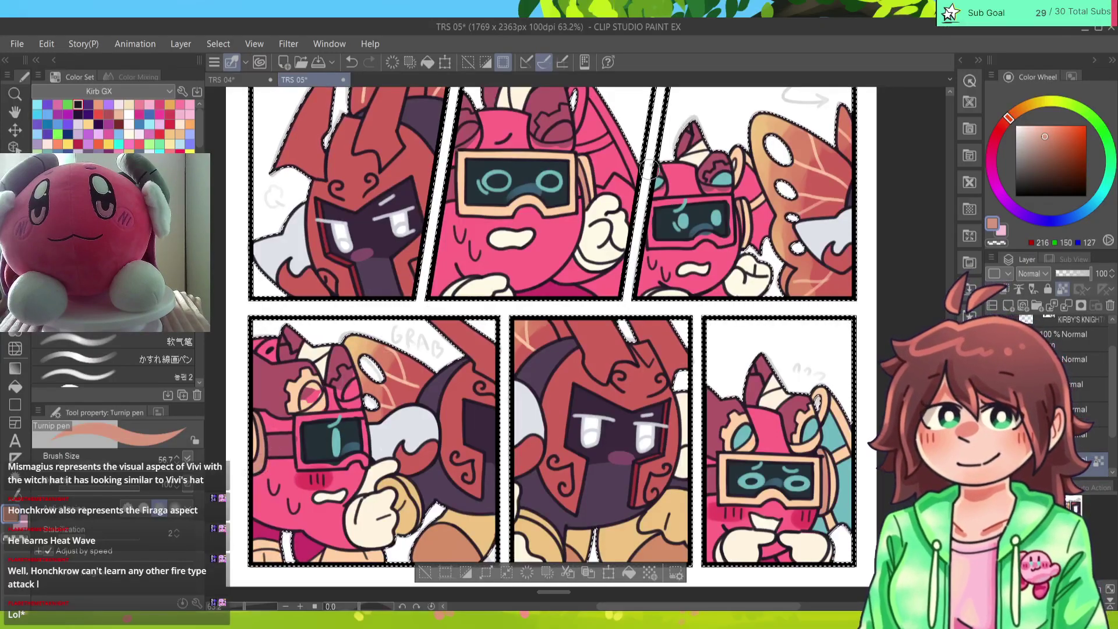
alt+click(731, 171)
drag(303, 401, 318, 399)
Step: Sample peach (RGB 255, 207, 164) and paint the second hat goggle rim and the face goggle frame in the bottom row's first panel
alt+click(304, 393)
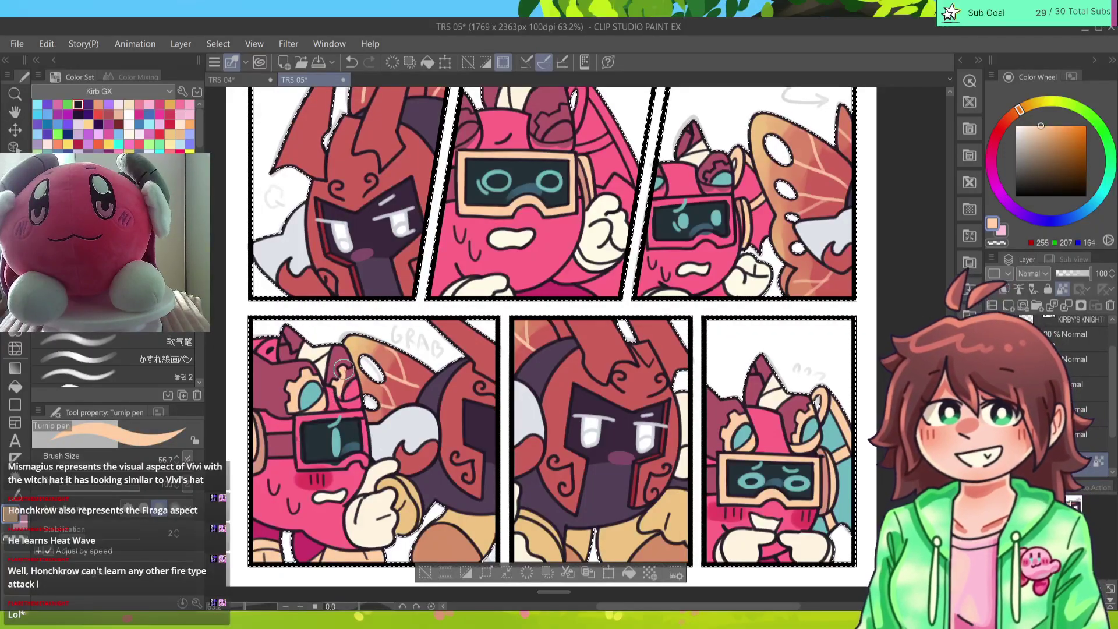
drag(343, 368, 350, 377)
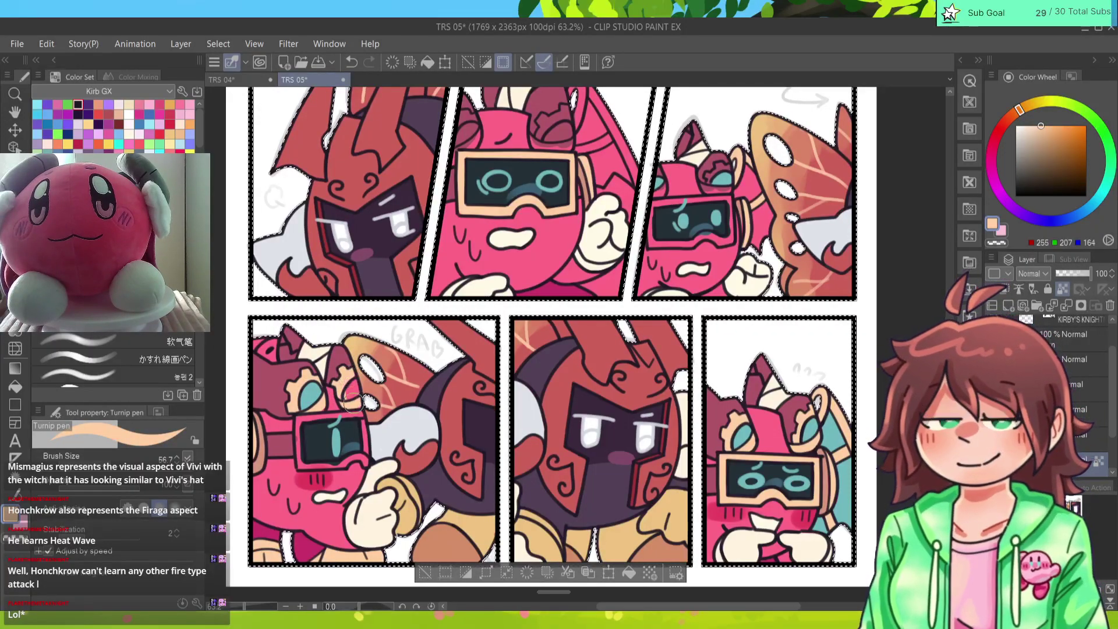
drag(335, 459, 361, 457)
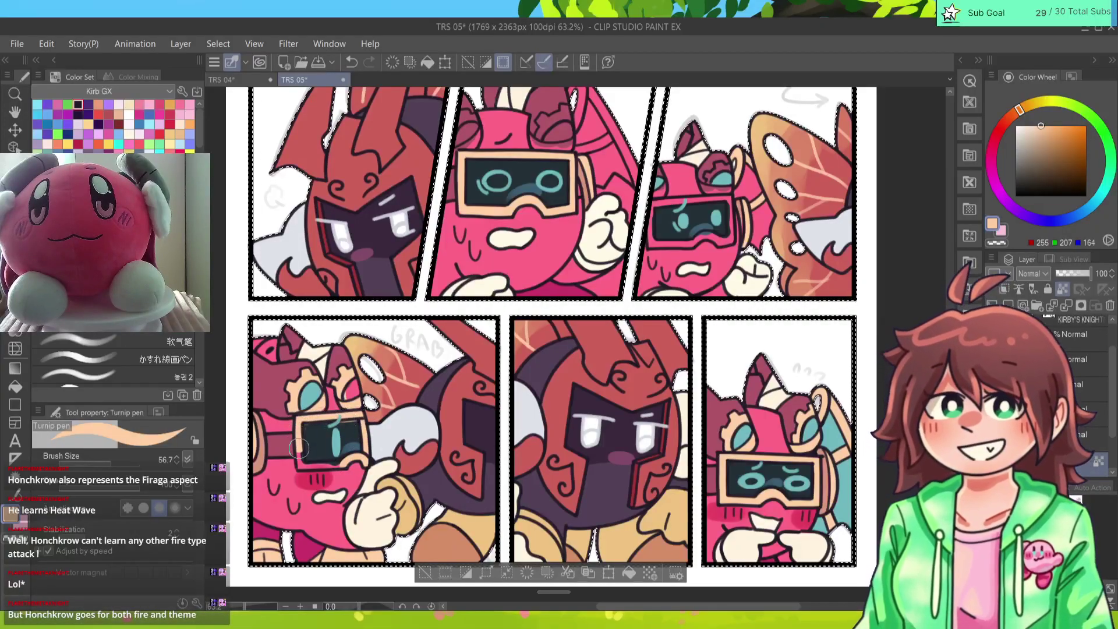
alt+click(324, 437)
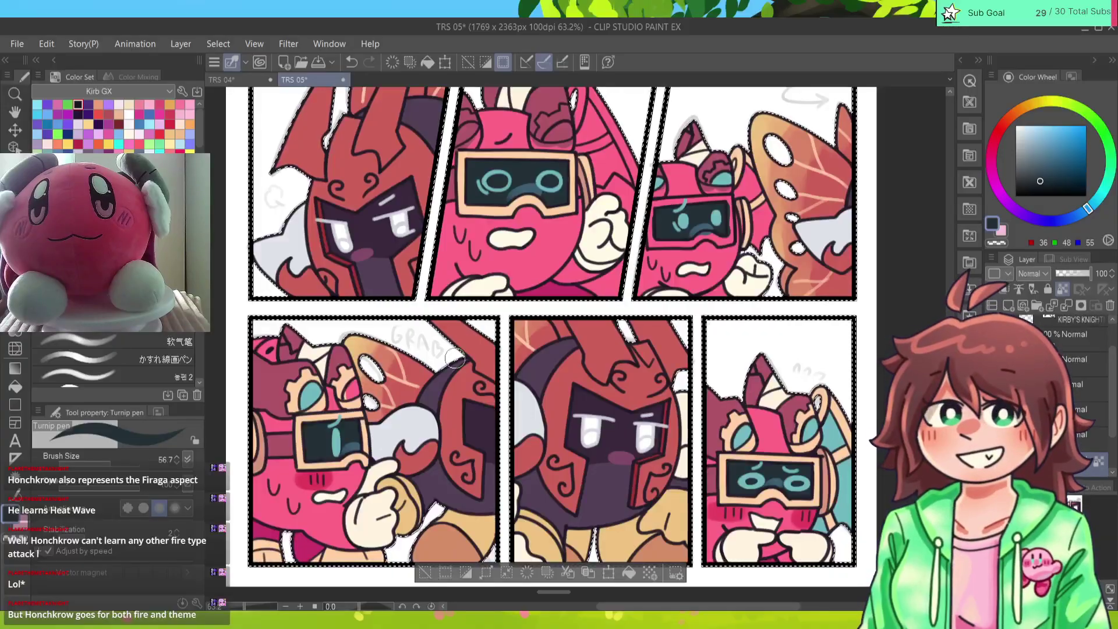
Step: Paint the second hat goggle lens teal (RGB 112, 184, 190) and the cropped goggle at the bottom row's first panel edge peach and teal
scroll(454, 359, up, 5)
scroll(455, 359, down, 8)
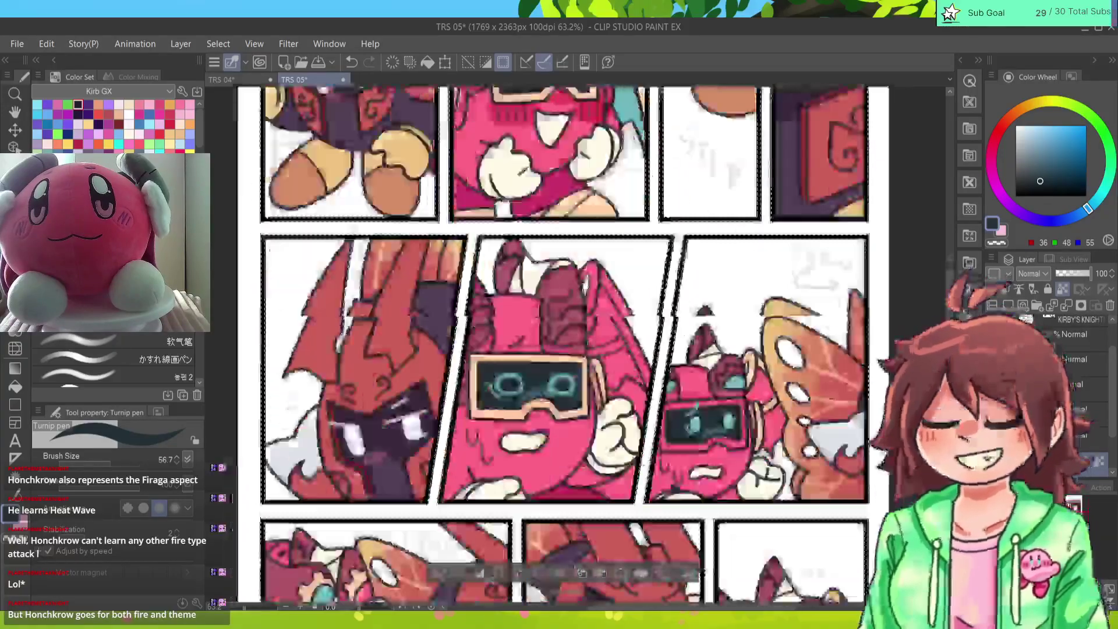
scroll(564, 344, down, 5)
scroll(564, 344, up, 5)
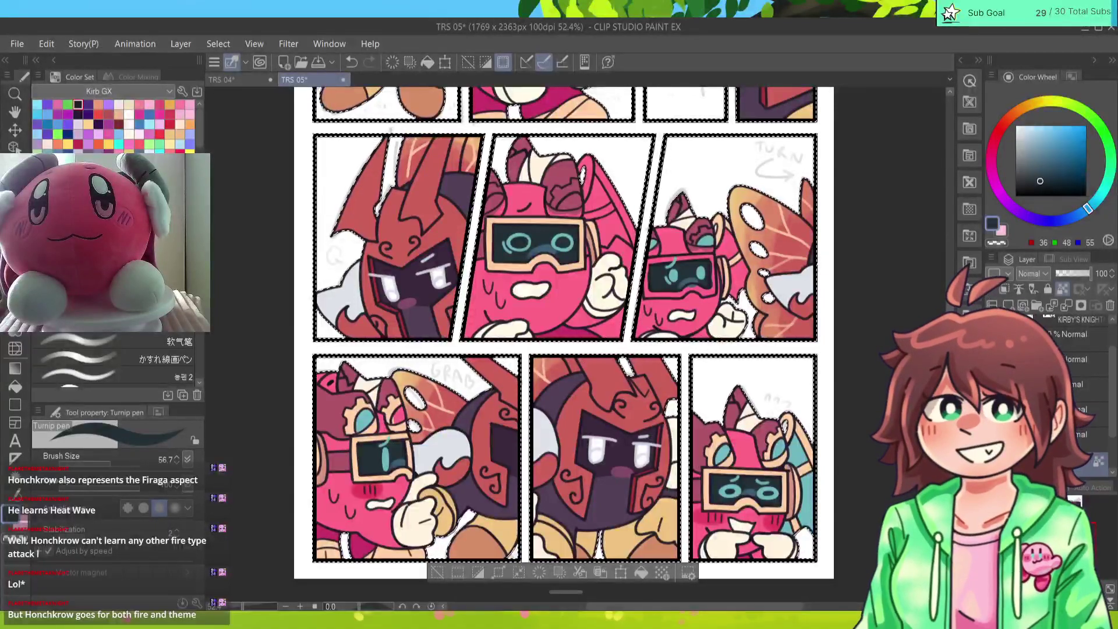
alt+click(362, 414)
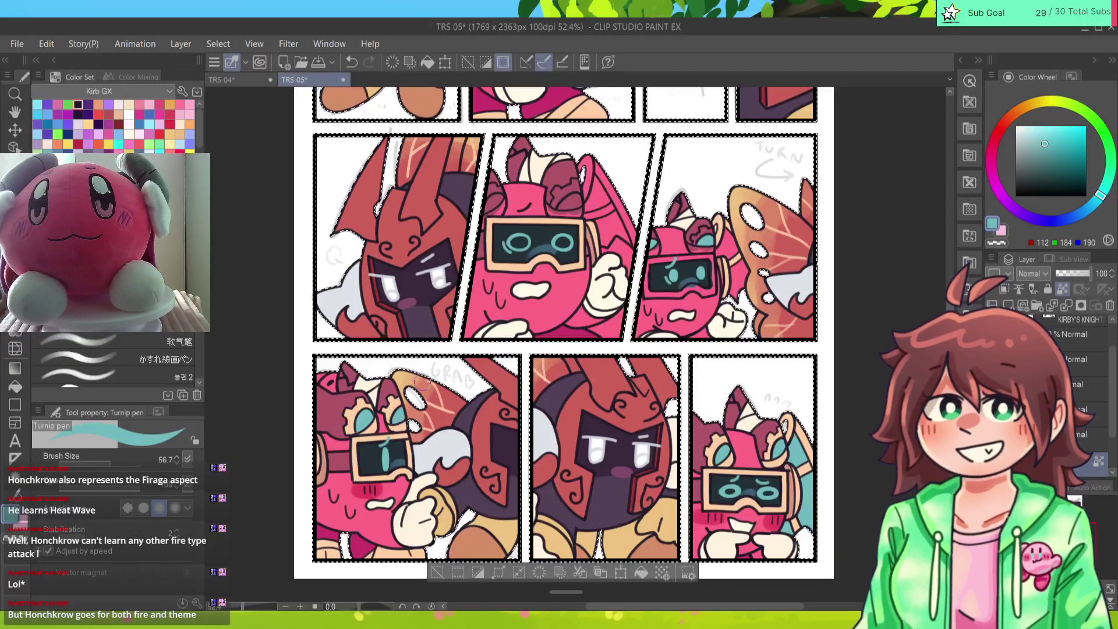
alt+click(362, 406)
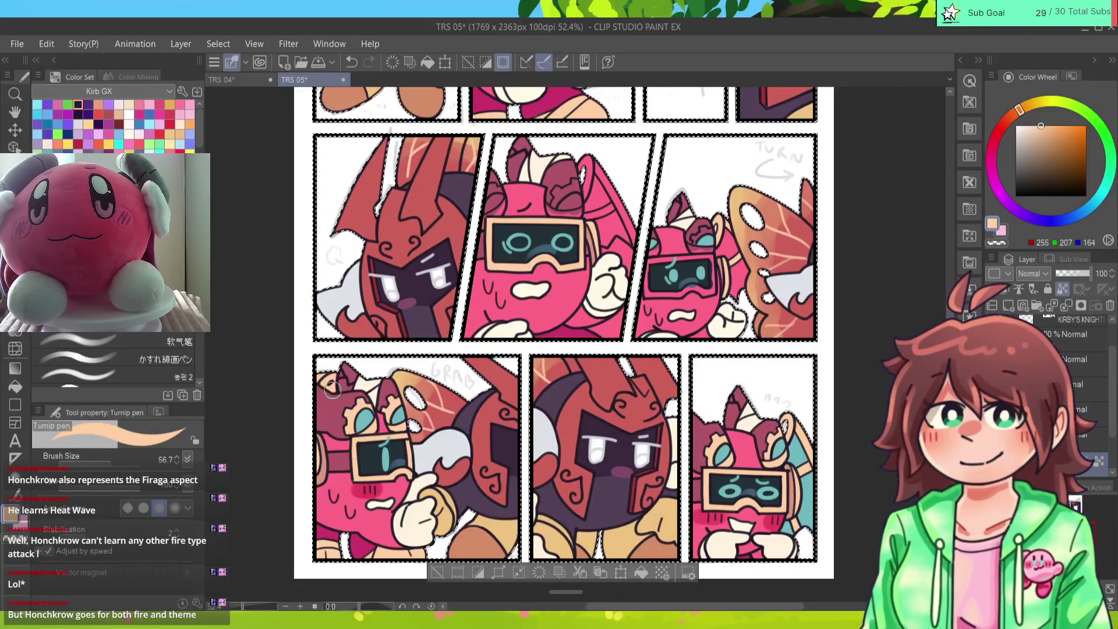
alt+click(318, 378)
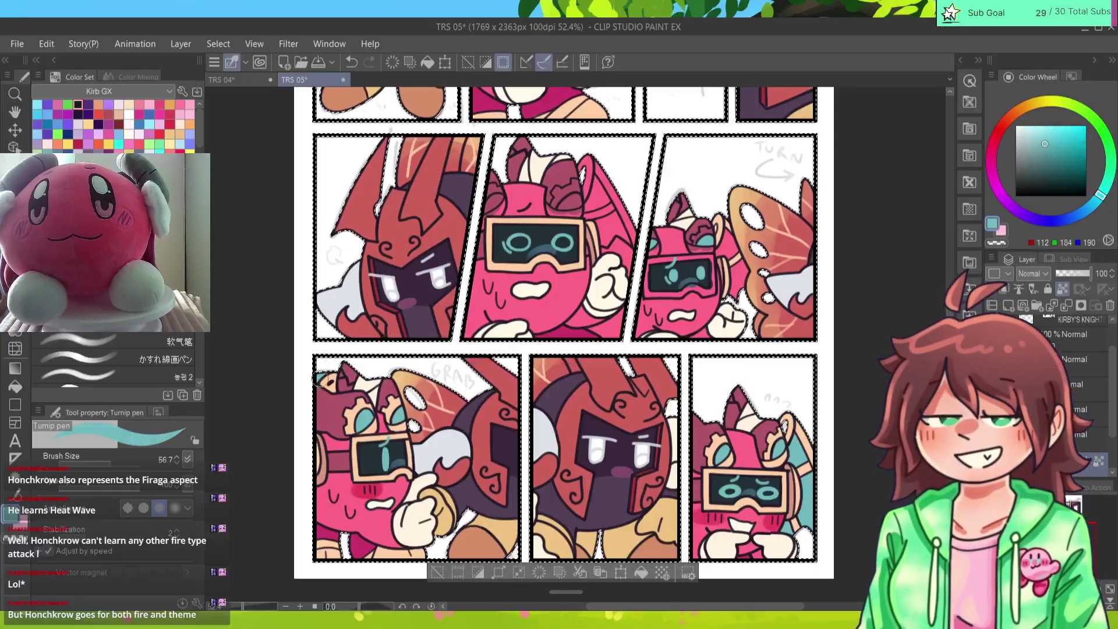
alt+click(328, 384)
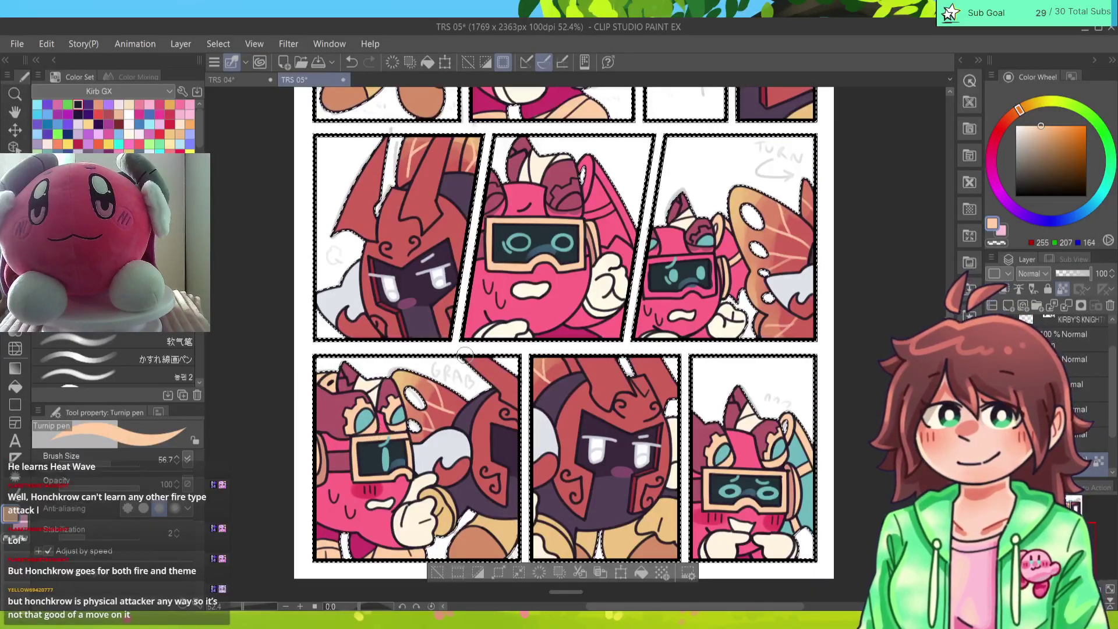
Step: Paint the pink character's wing frame peach (RGB 255, 207, 164) in the middle row's second panel
drag(557, 339, 540, 350)
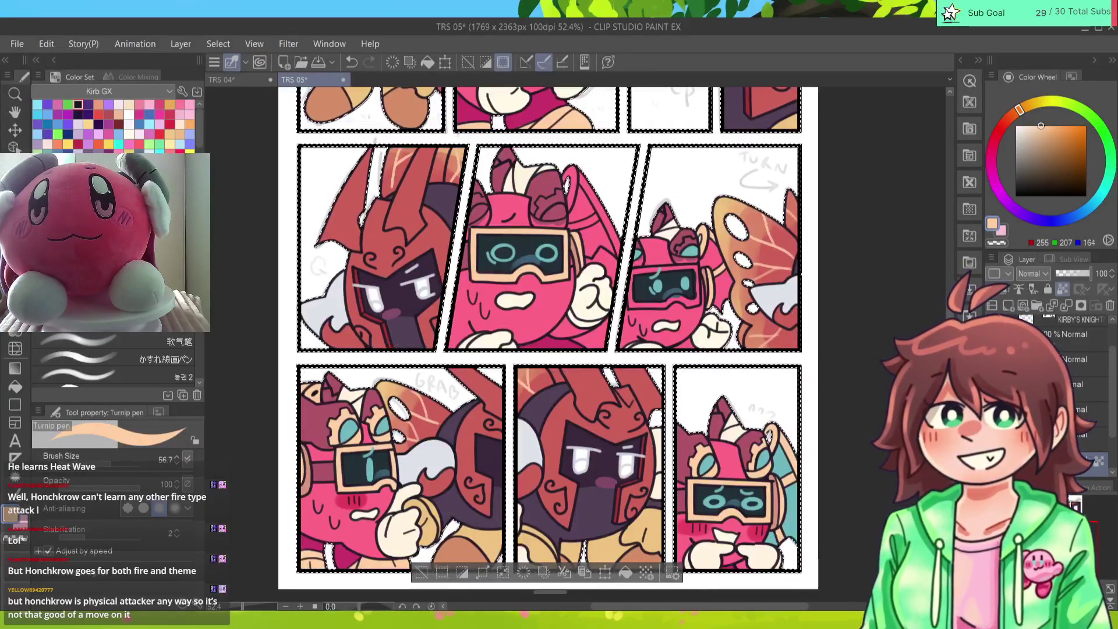
drag(540, 350, 551, 340)
scroll(559, 332, up, 3)
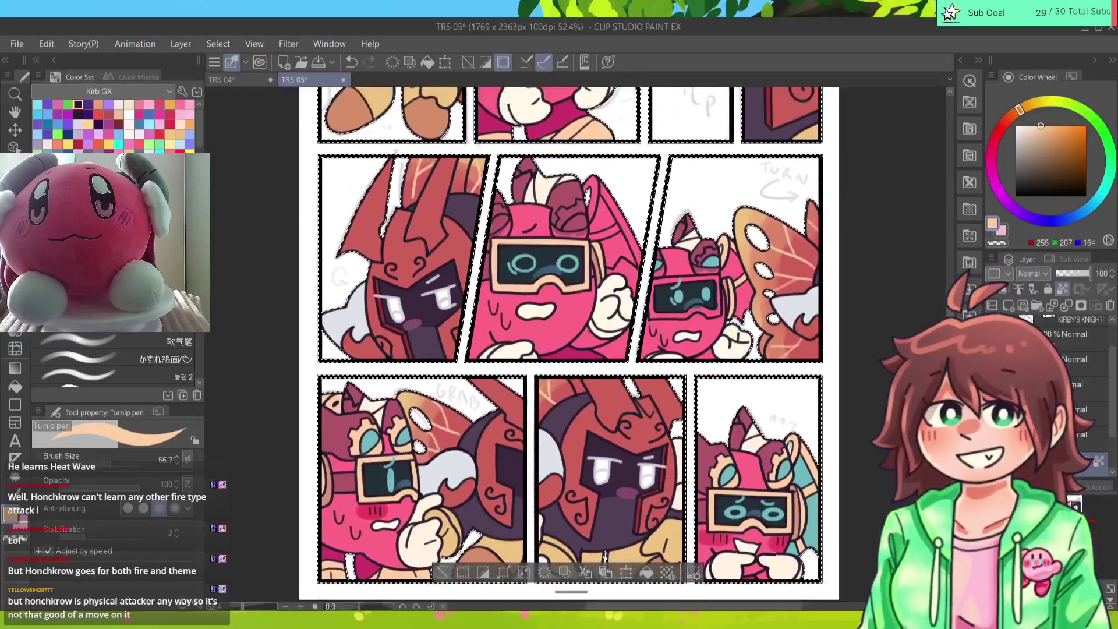
scroll(585, 264, up, 2)
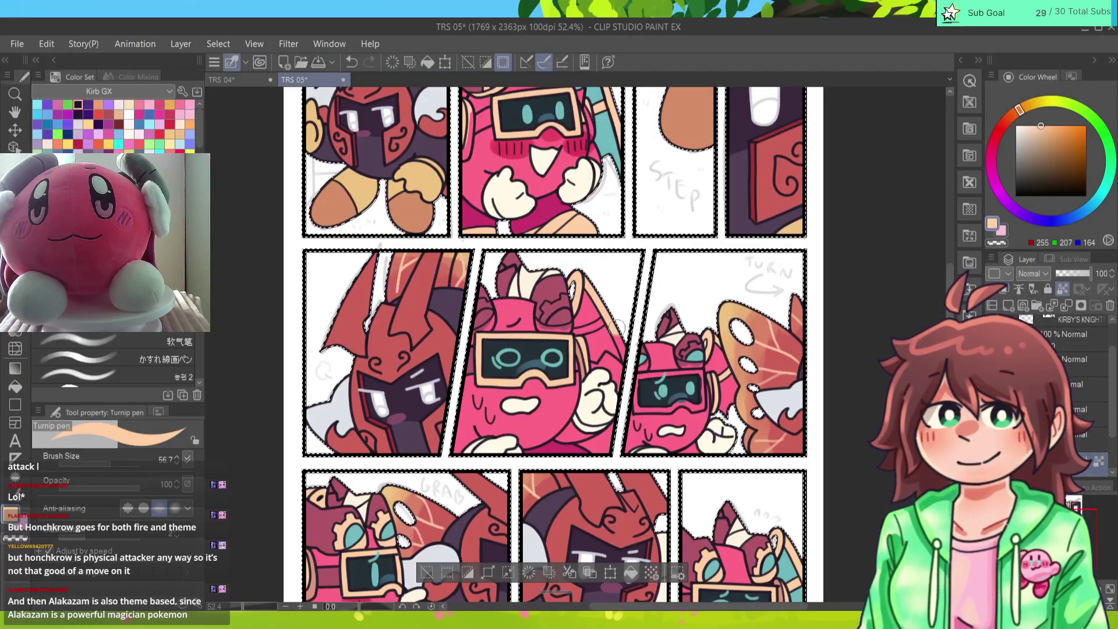
Step: Sample teal (RGB 112, 184, 190) and paint the pink character's wing membrane in the middle row's second panel
key(e)
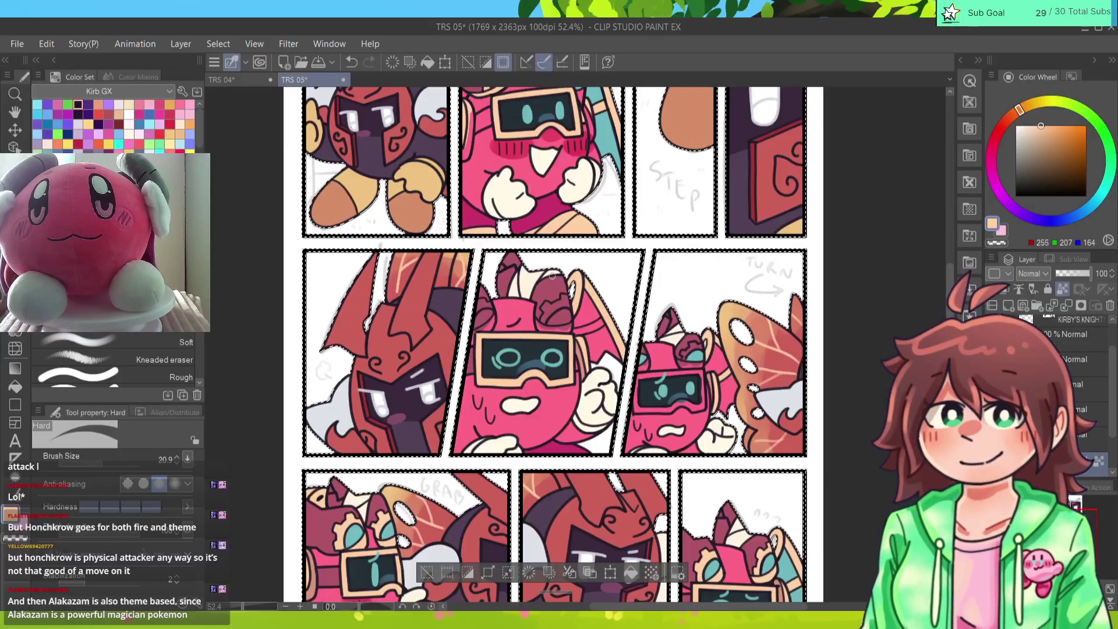
key(p)
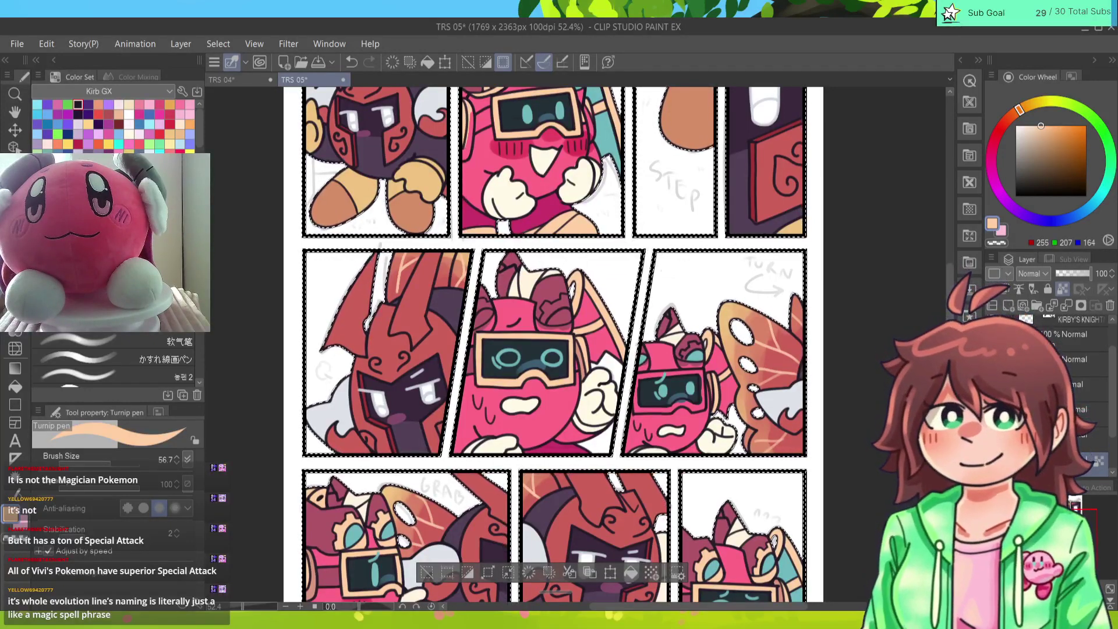
alt+click(609, 124)
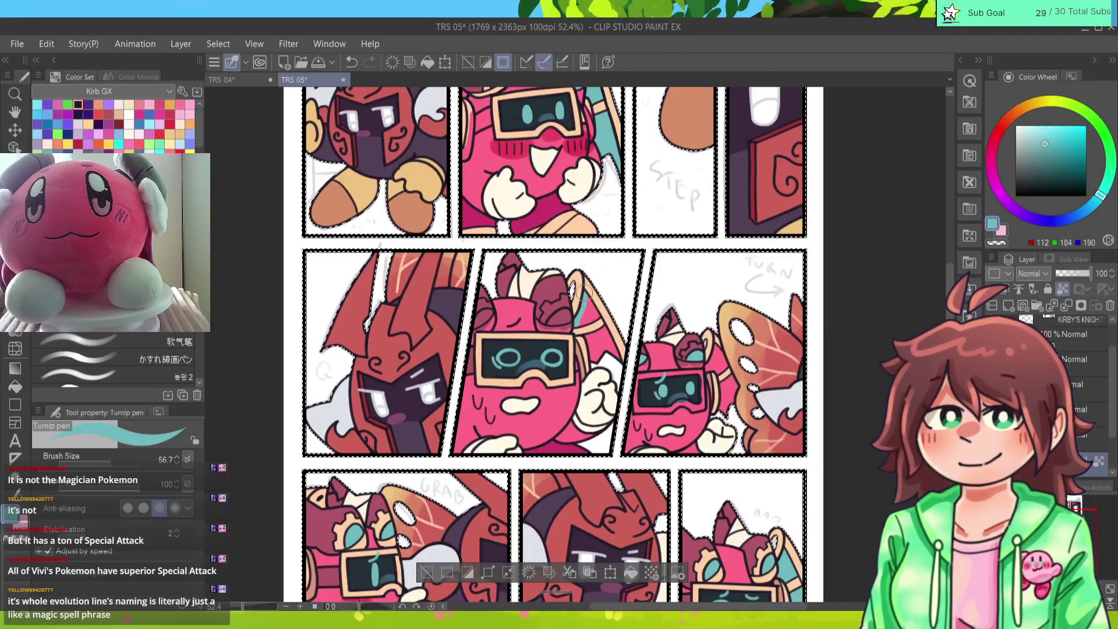
mouse_move(581, 294)
mouse_down()
mouse_move(591, 346)
mouse_move(597, 353)
mouse_move(604, 329)
mouse_move(616, 361)
mouse_move(600, 357)
mouse_move(615, 334)
mouse_up()
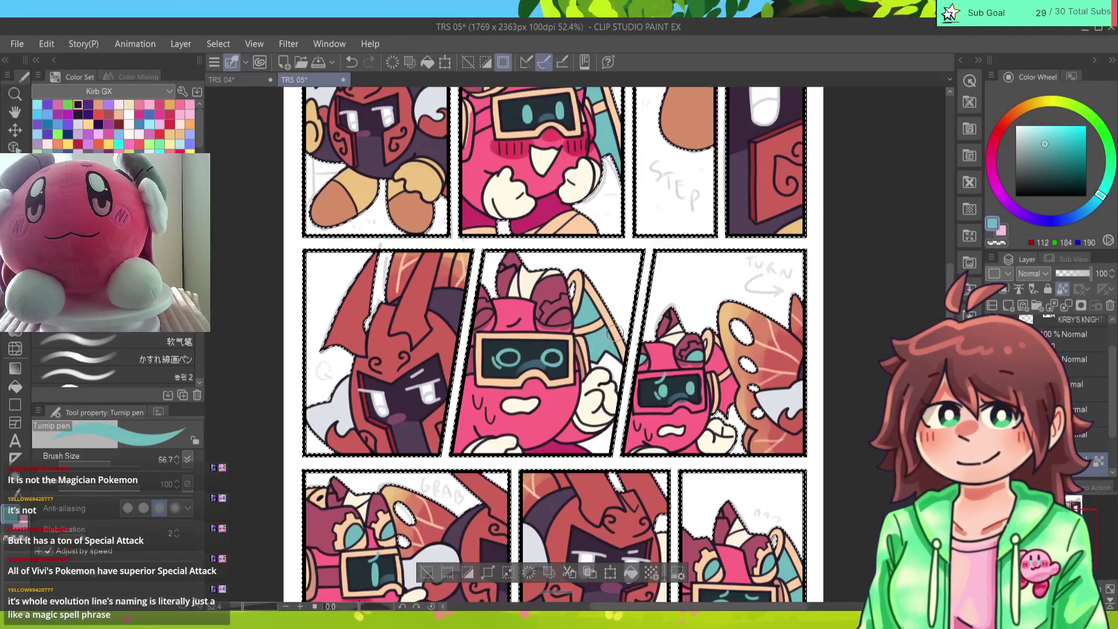
Step: Paint the hat goggle rims peach (RGB 255, 207, 164) and their lenses teal (RGB 112, 184, 190) in the middle row's second panel
alt+click(587, 331)
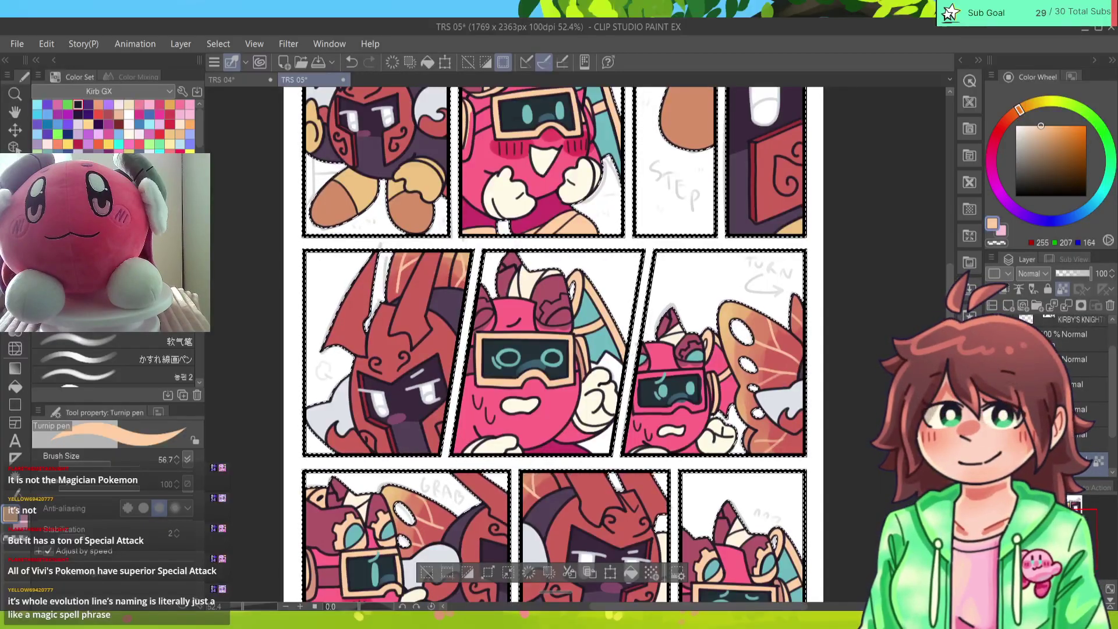
scroll(582, 344, down, 3)
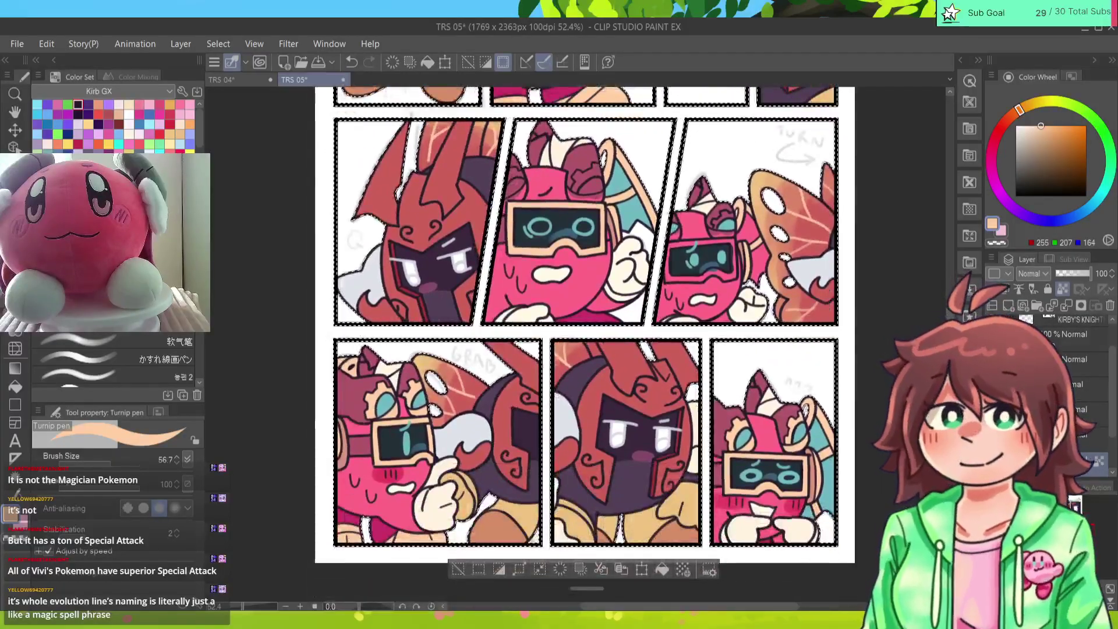
scroll(588, 333, down, 1)
scroll(582, 344, up, 5)
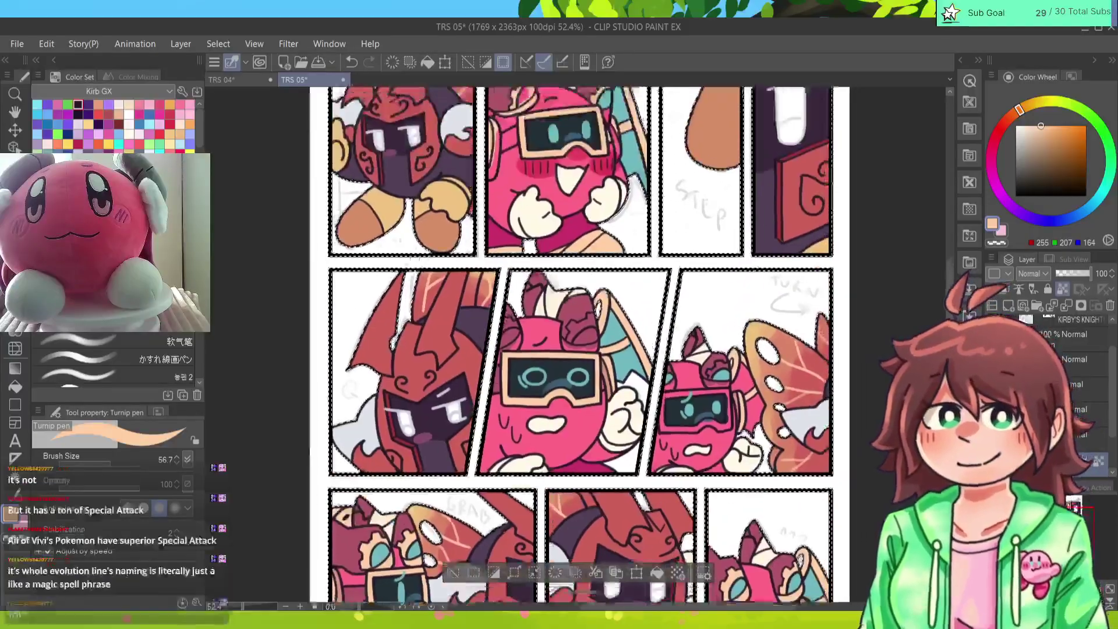
scroll(628, 441, up, 2)
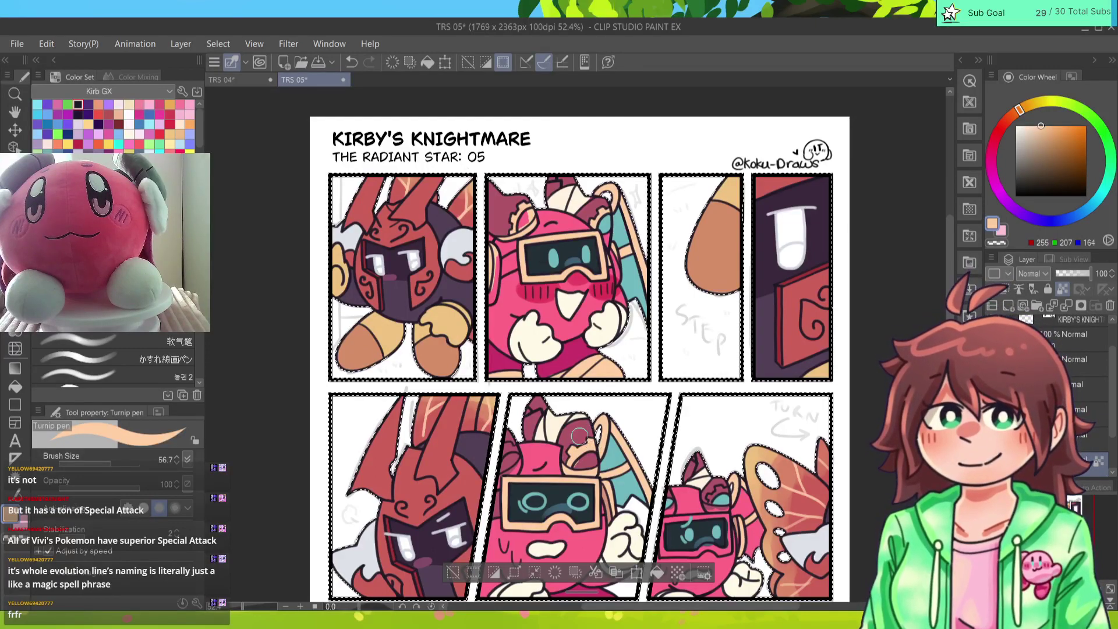
alt+click(606, 449)
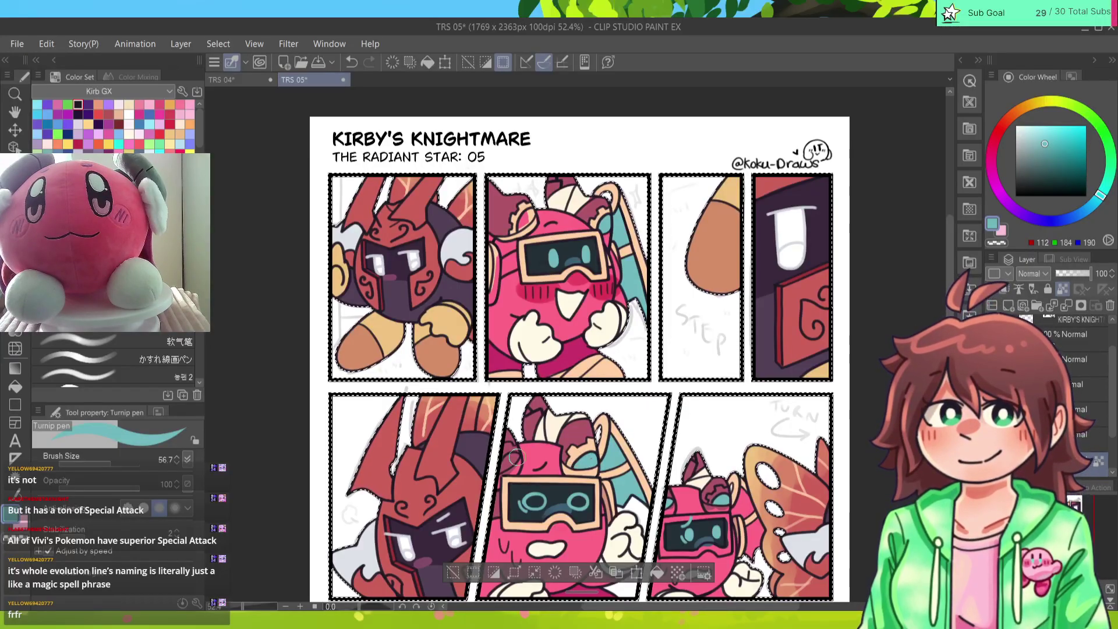
drag(515, 473, 519, 449)
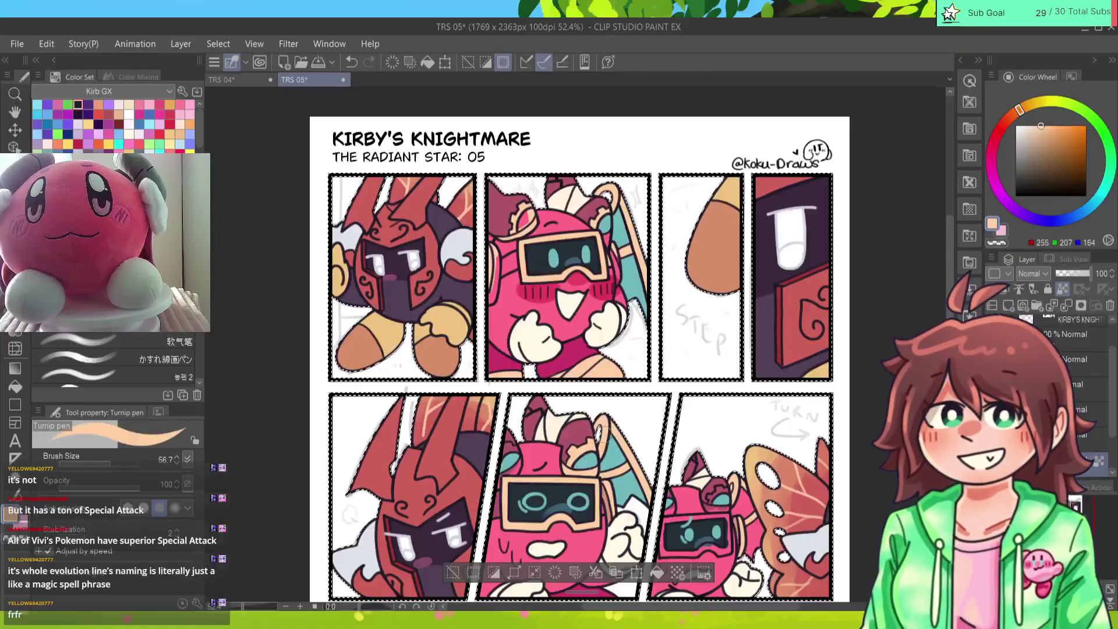
Step: Paint the hat goggle lenses teal (RGB 112, 184, 190) in the top row's second panel and resample the peach
alt+click(515, 473)
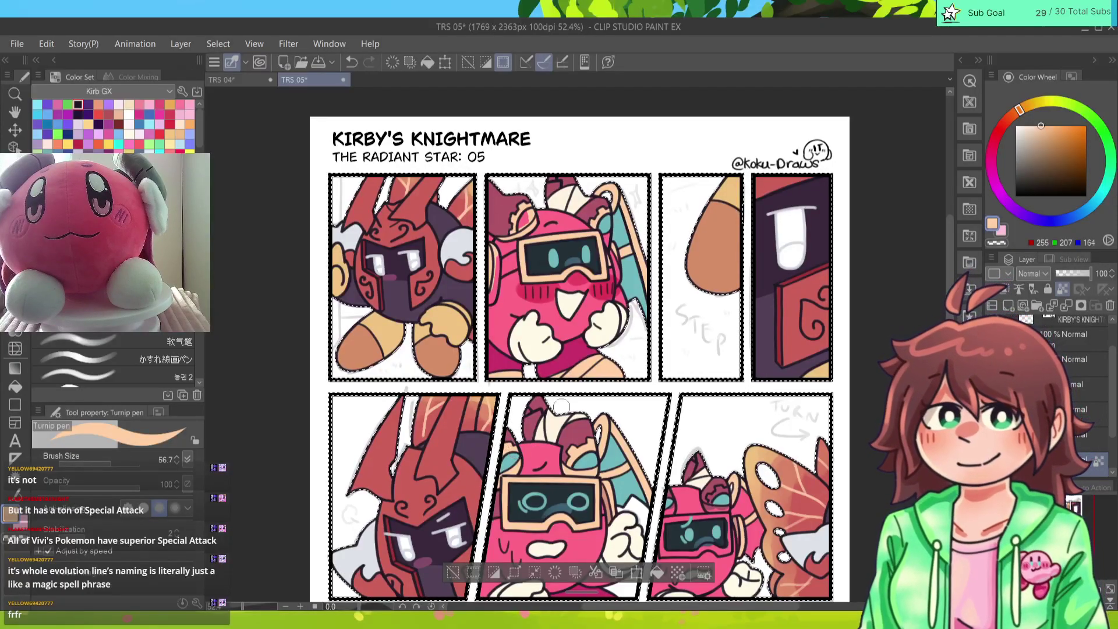
alt+click(608, 221)
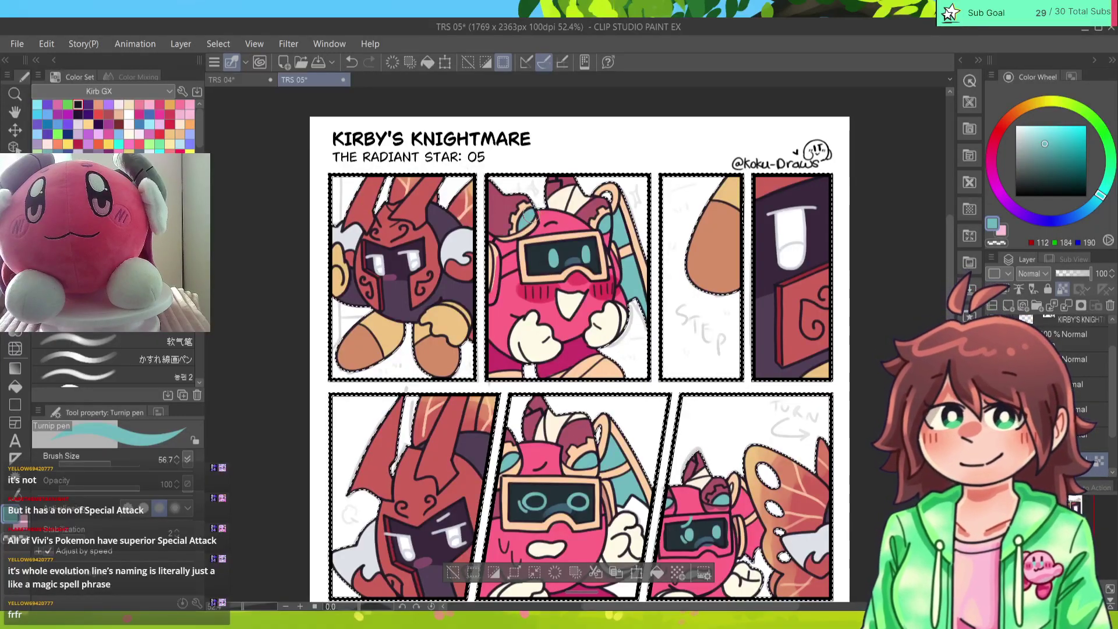
alt+click(644, 240)
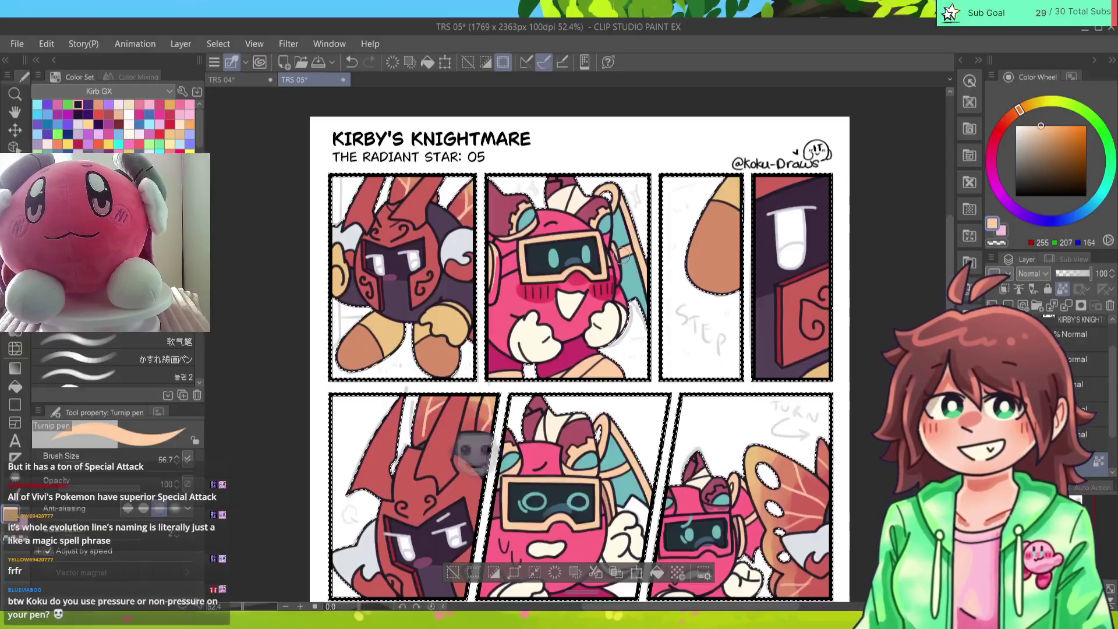
Step: Test the Turnip pen with two pink dabs (RGB 255, 102, 134) on the boot in the top row's third panel and undo them
alt+click(600, 308)
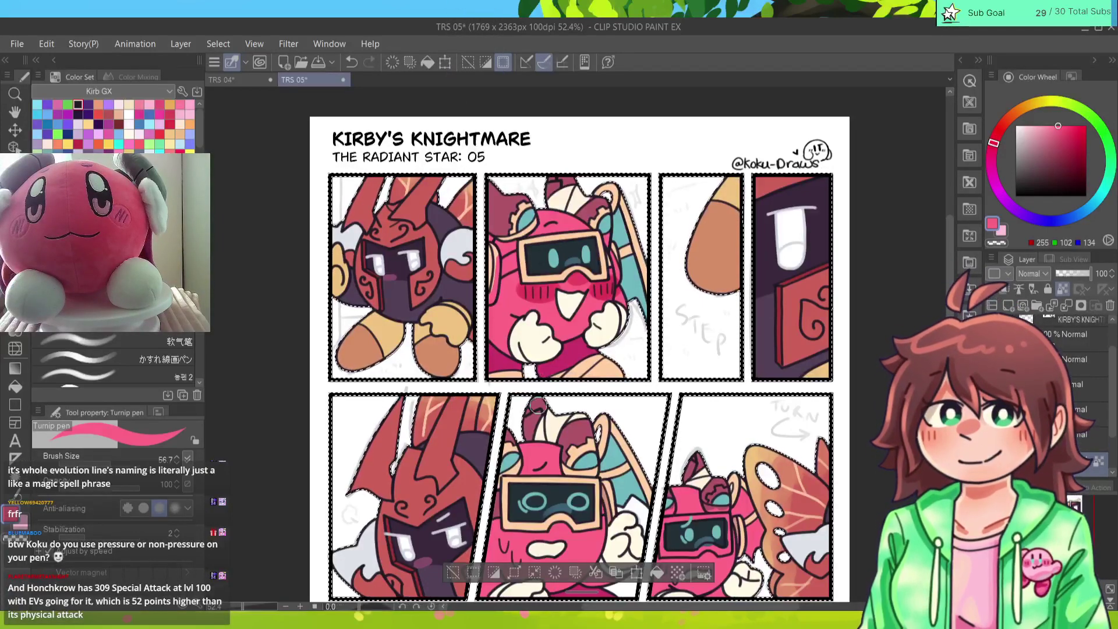
click(715, 267)
click(717, 225)
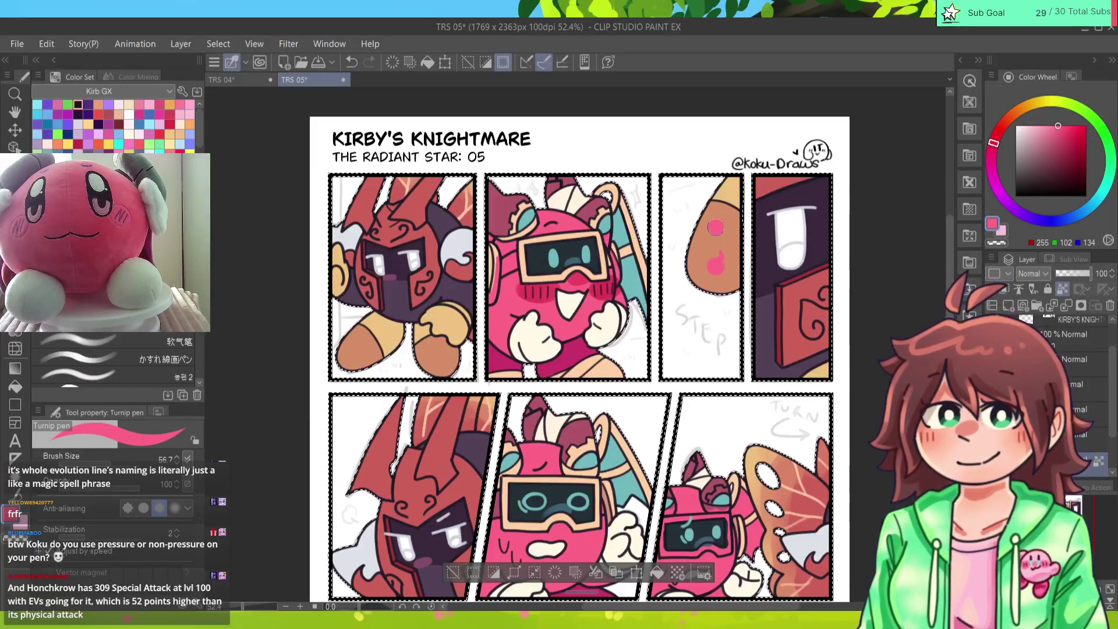
key(ctrl+z)
key(ctrl+z)
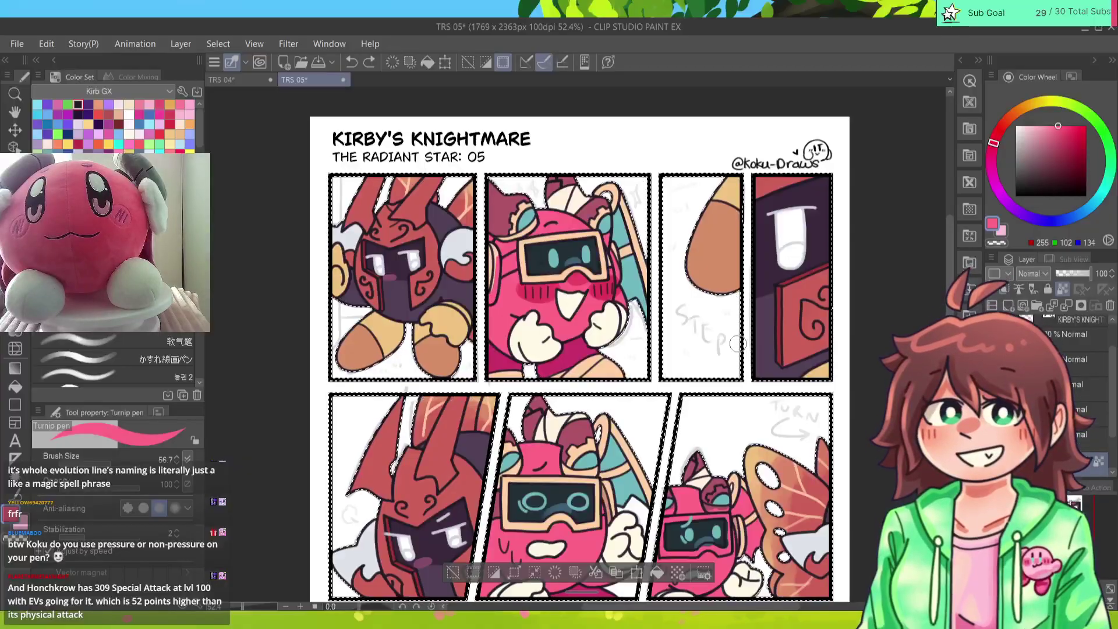
scroll(737, 344, down, 4)
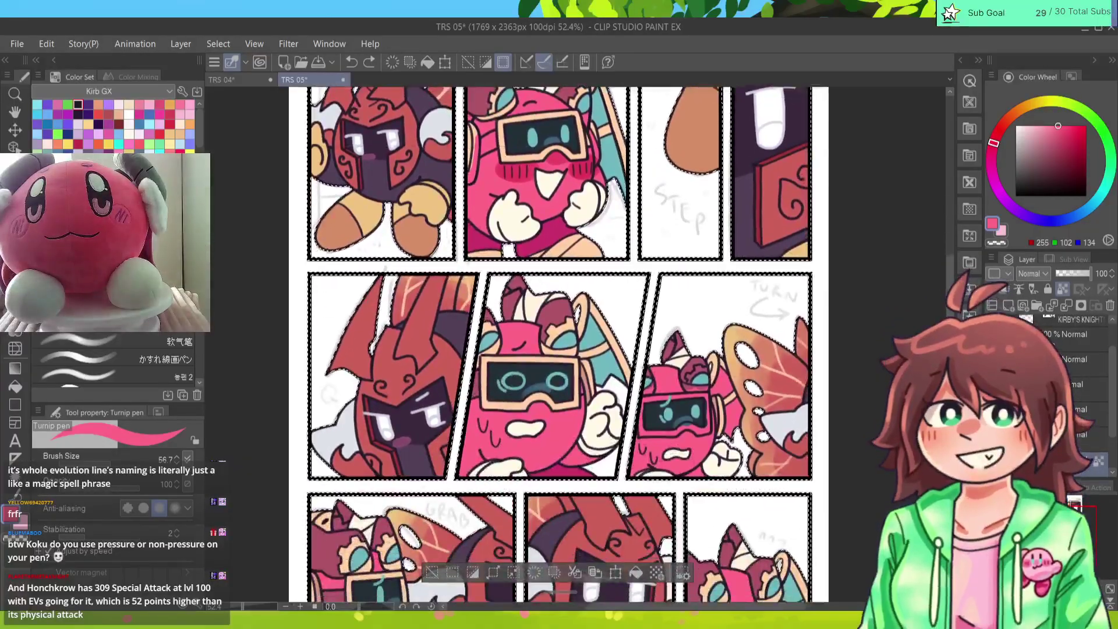
scroll(582, 344, down, 5)
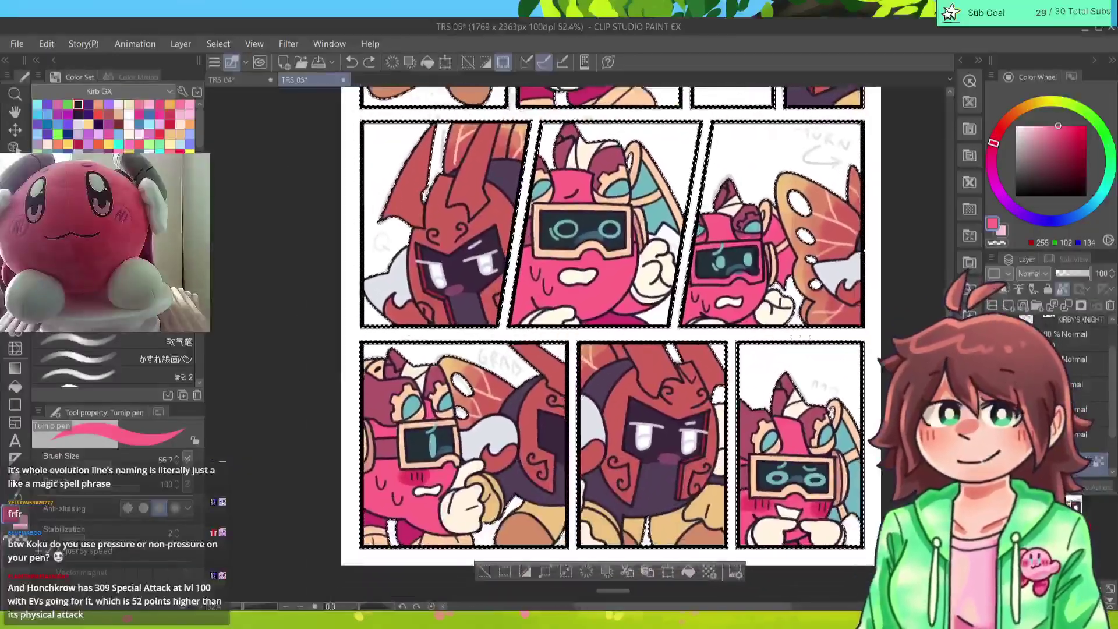
scroll(629, 323, left, 2)
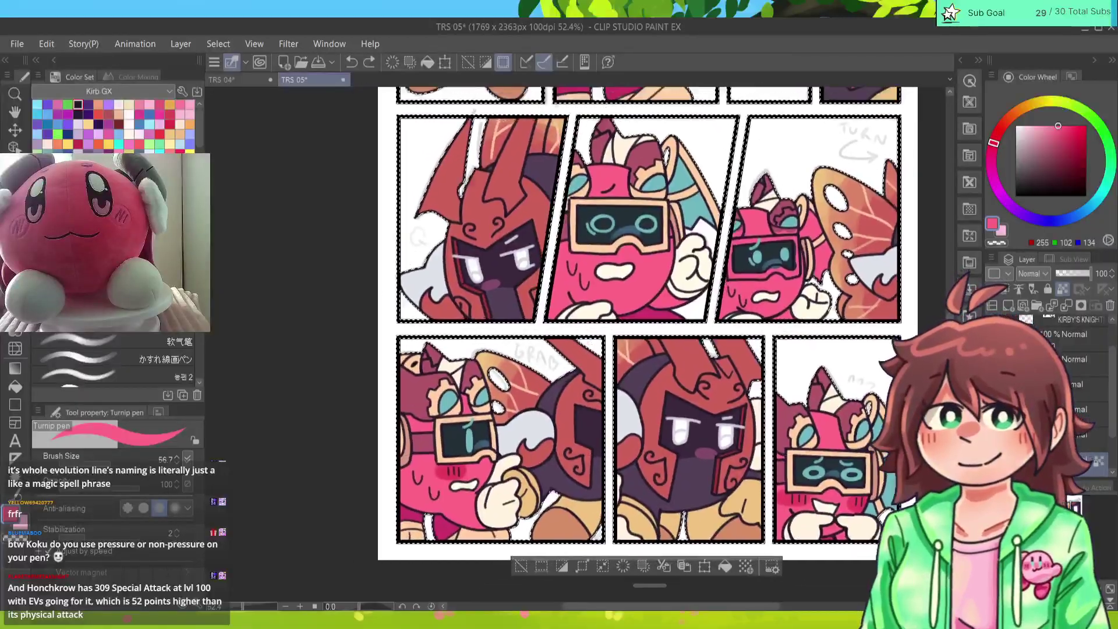
scroll(647, 327, up, 1)
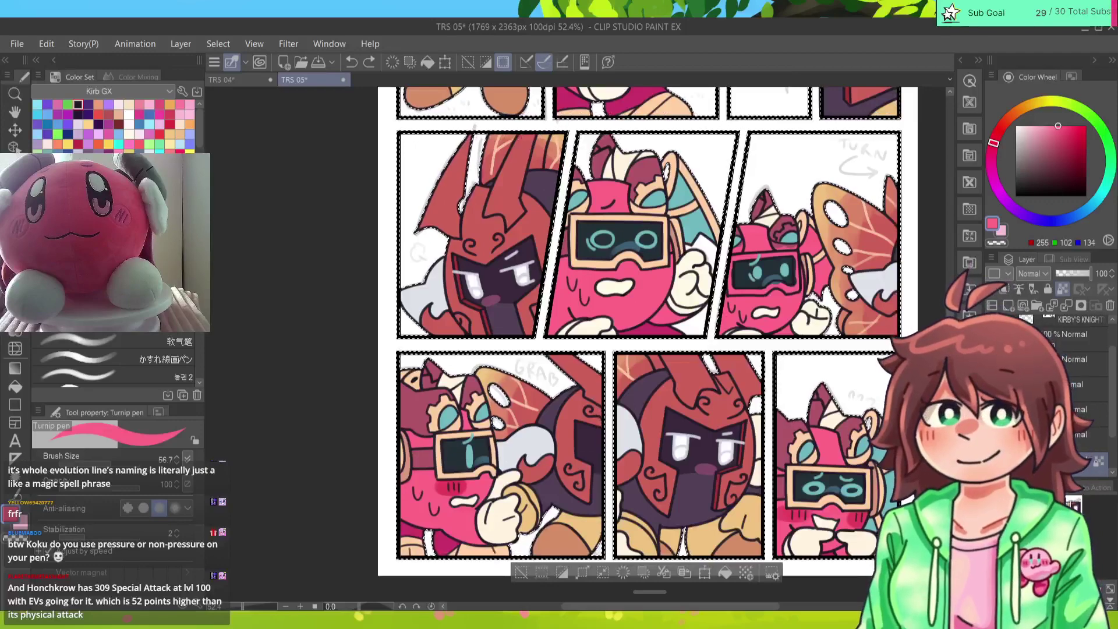
scroll(651, 309, up, 1)
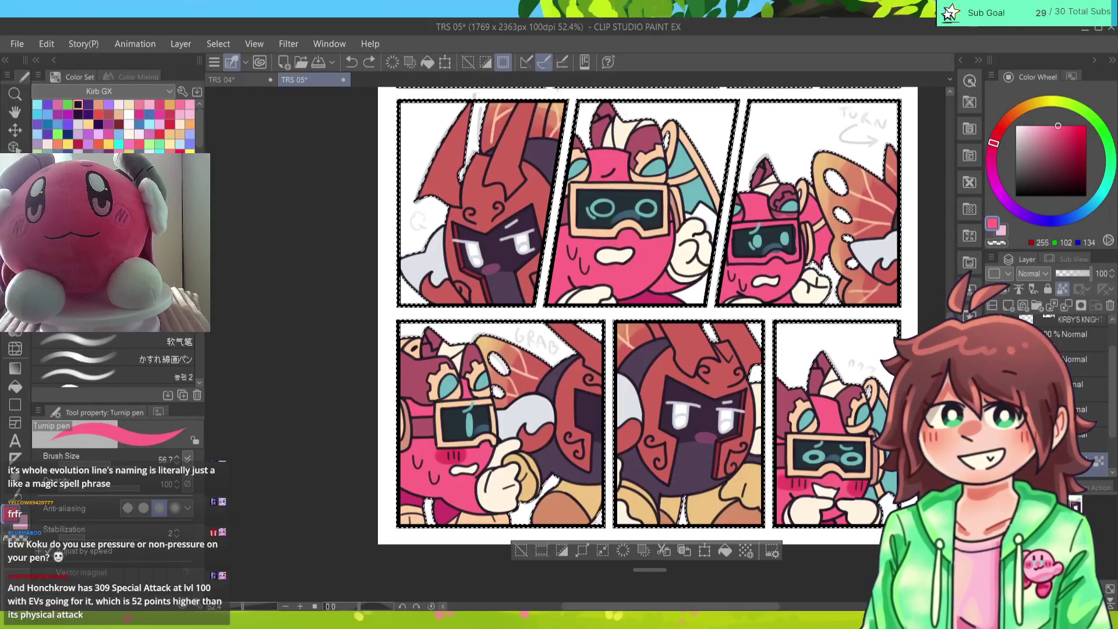
mouse_move(641, 314)
mouse_down()
mouse_move(613, 349)
mouse_move(621, 320)
mouse_up()
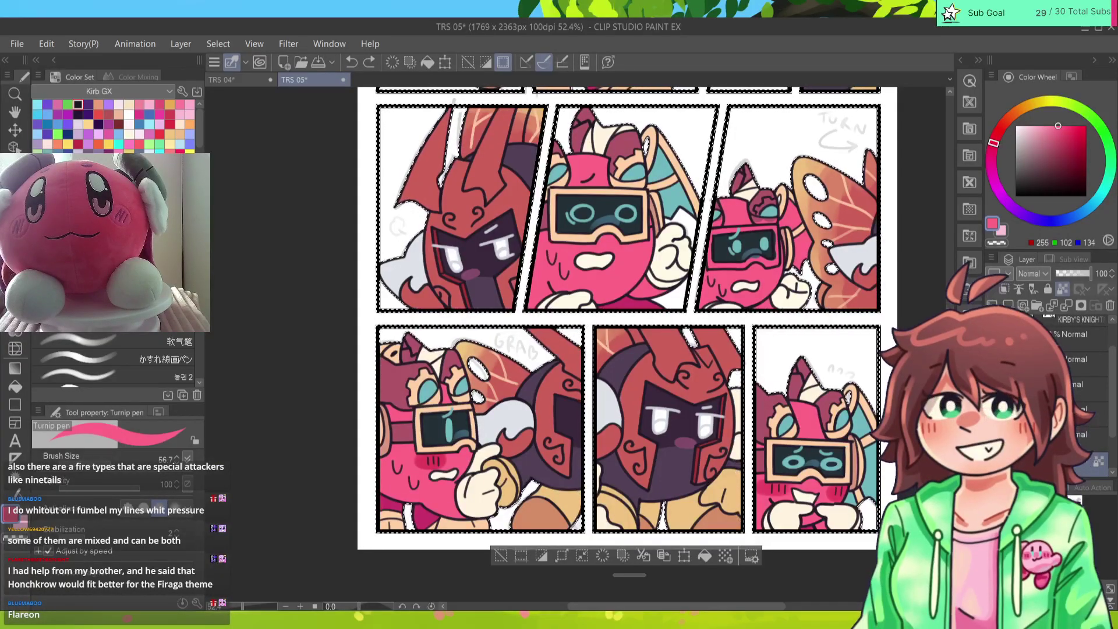
Step: Test the かすれ線画ペン brush with a few black strokes on the knight's wing in the middle row's third panel and undo them
click(116, 359)
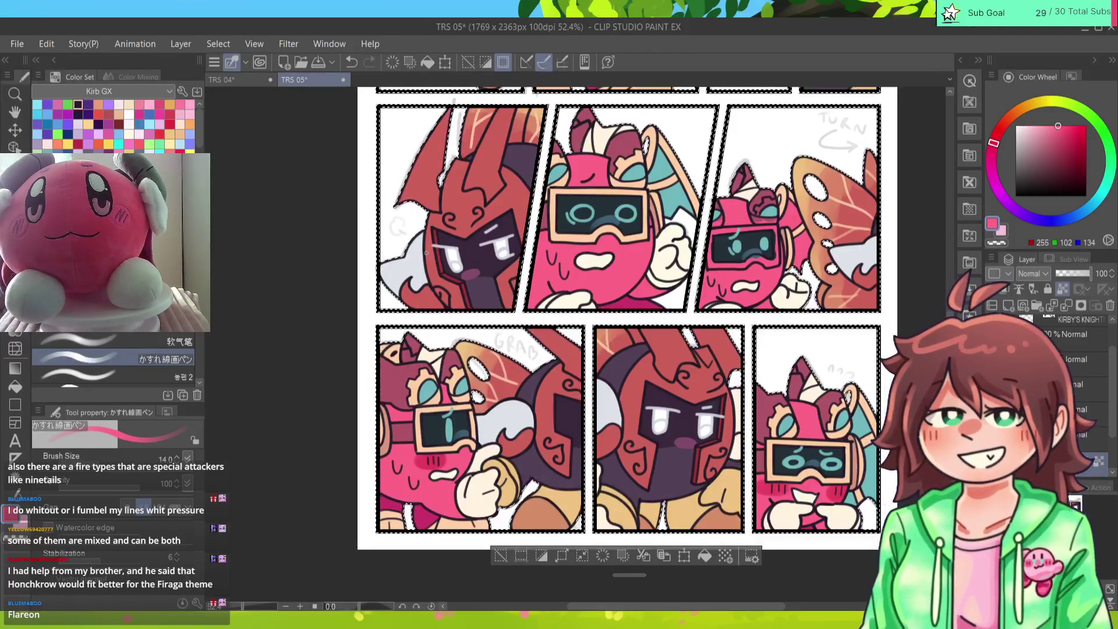
scroll(559, 343, up, 5)
scroll(559, 343, right, 5)
scroll(460, 344, down, 2)
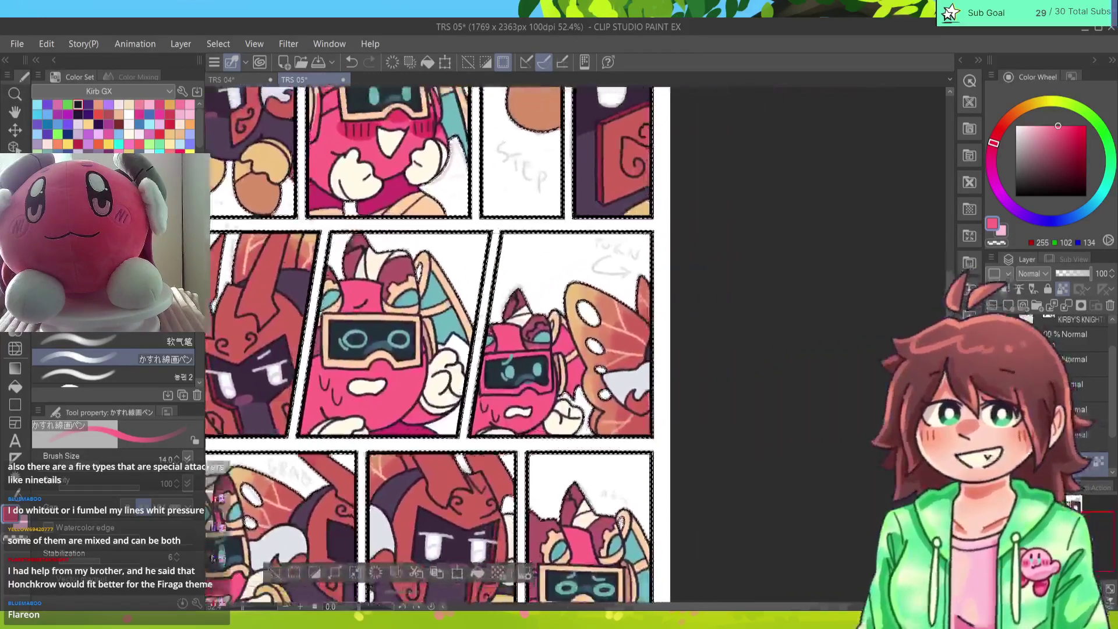
scroll(572, 326, up, 5)
alt+click(583, 349)
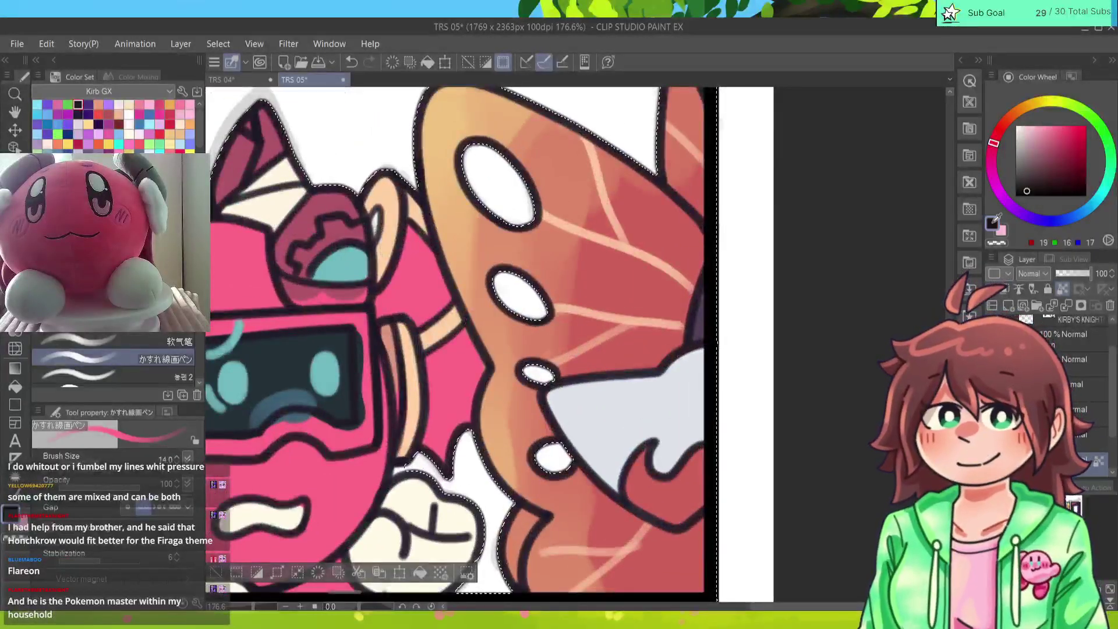
mouse_move(637, 268)
mouse_down()
mouse_move(645, 303)
mouse_move(602, 299)
mouse_move(606, 265)
mouse_move(646, 251)
mouse_move(664, 272)
mouse_move(653, 326)
mouse_up()
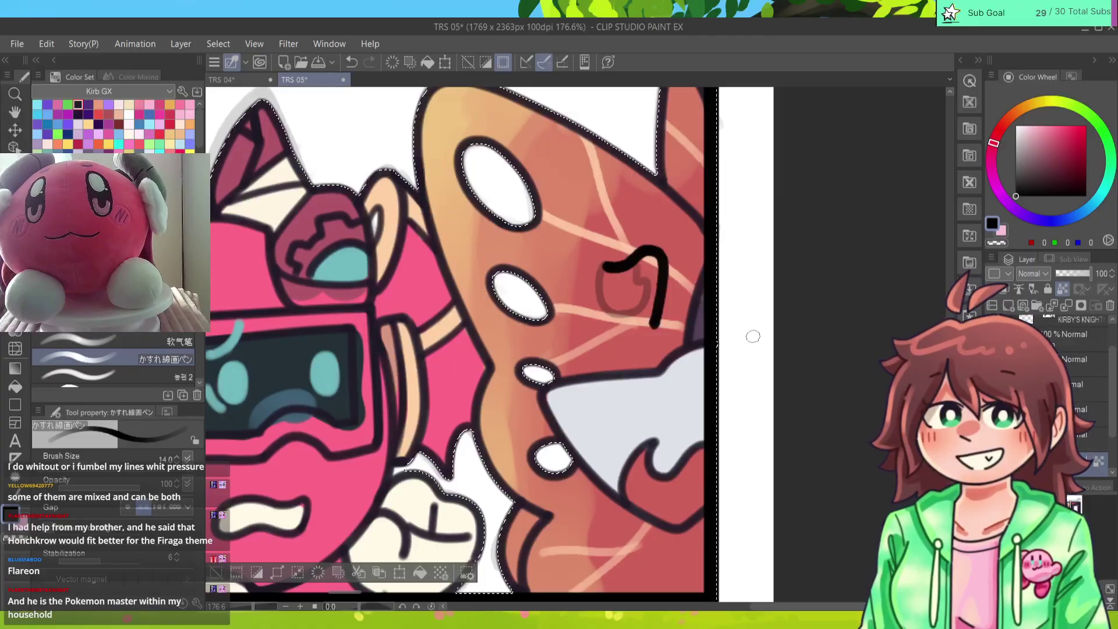
mouse_move(611, 334)
mouse_down()
mouse_move(588, 303)
mouse_move(580, 262)
mouse_move(561, 245)
mouse_move(622, 223)
mouse_up()
key(ctrl+z)
key(ctrl+z)
key(ctrl+z)
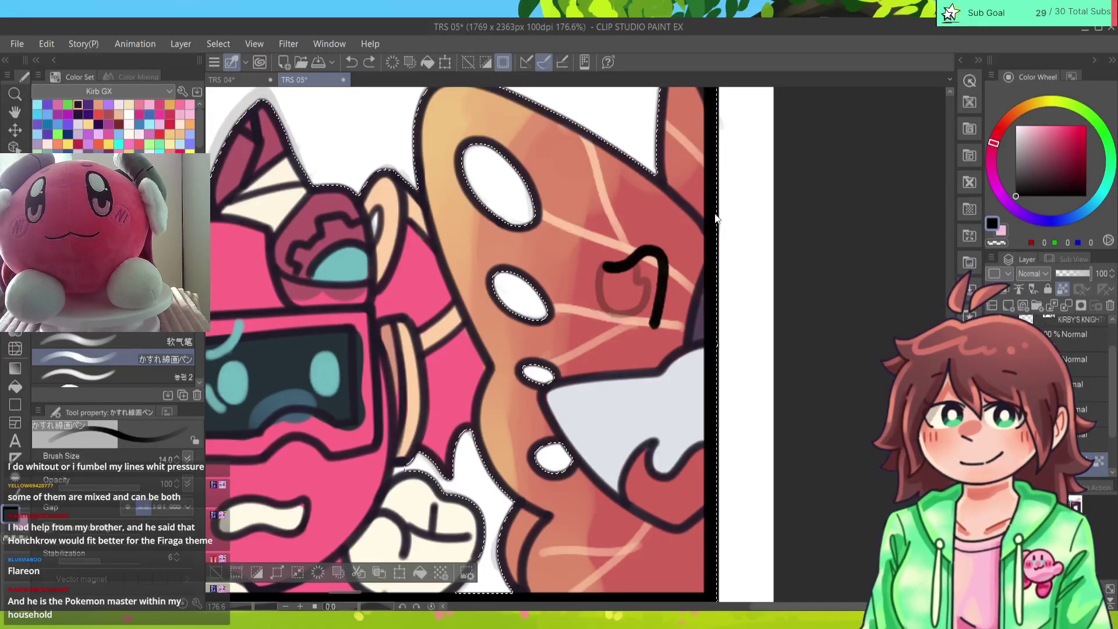
key(ctrl+minus)
key(ctrl+minus)
key(ctrl+minus)
key(ctrl+minus)
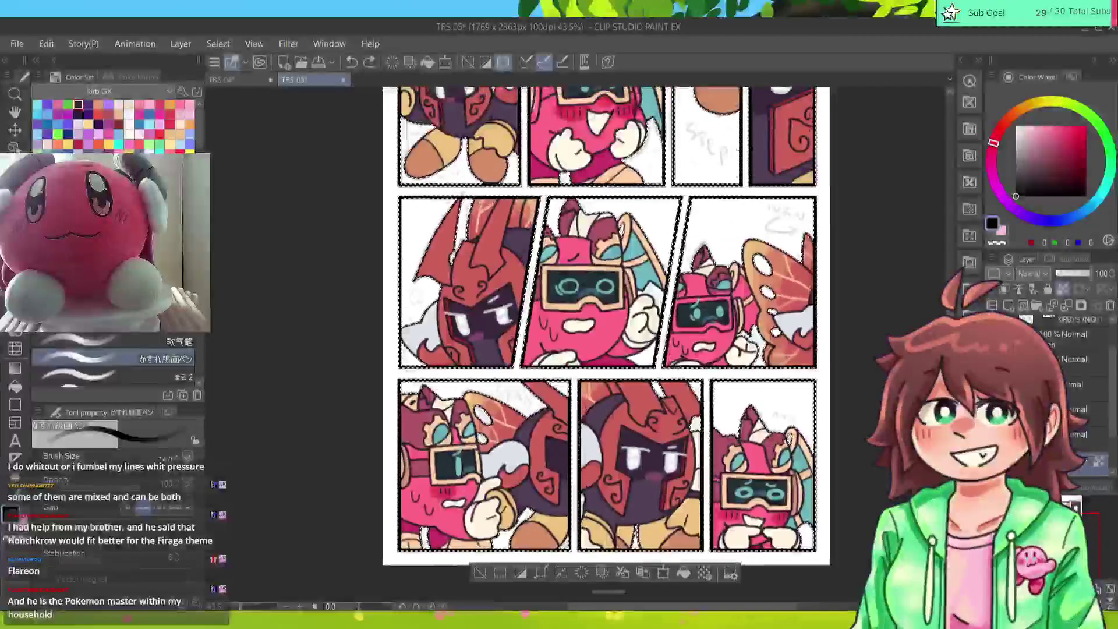
Step: Paint the hat goggle rims and face goggle frame peach (RGB 255, 207, 164) with the Turnip pen in the middle row's third panel
alt+click(582, 268)
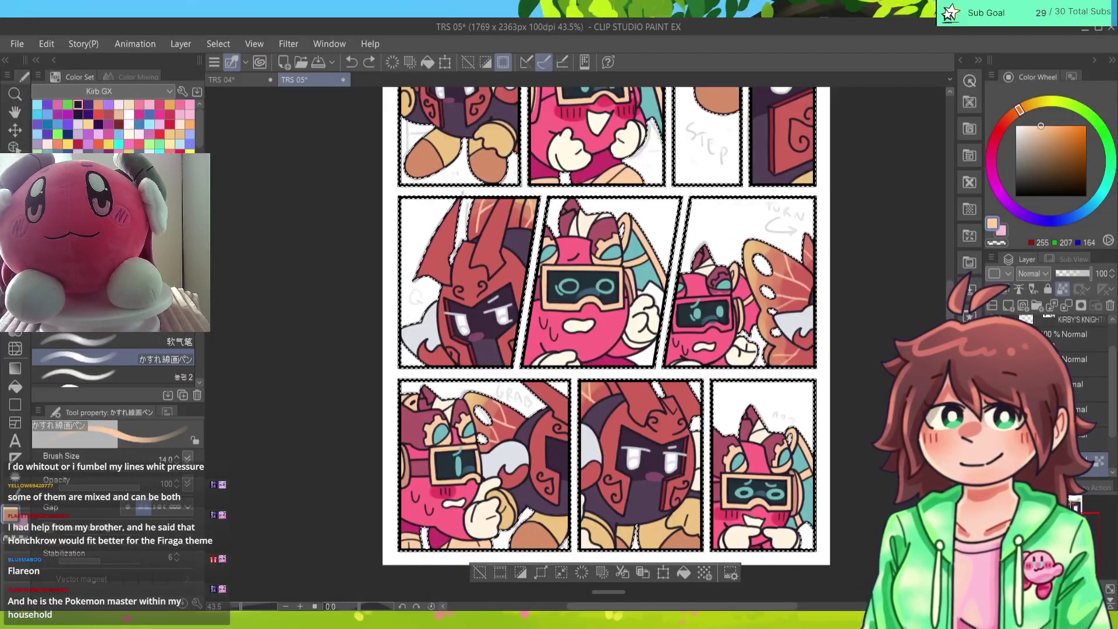
key(p)
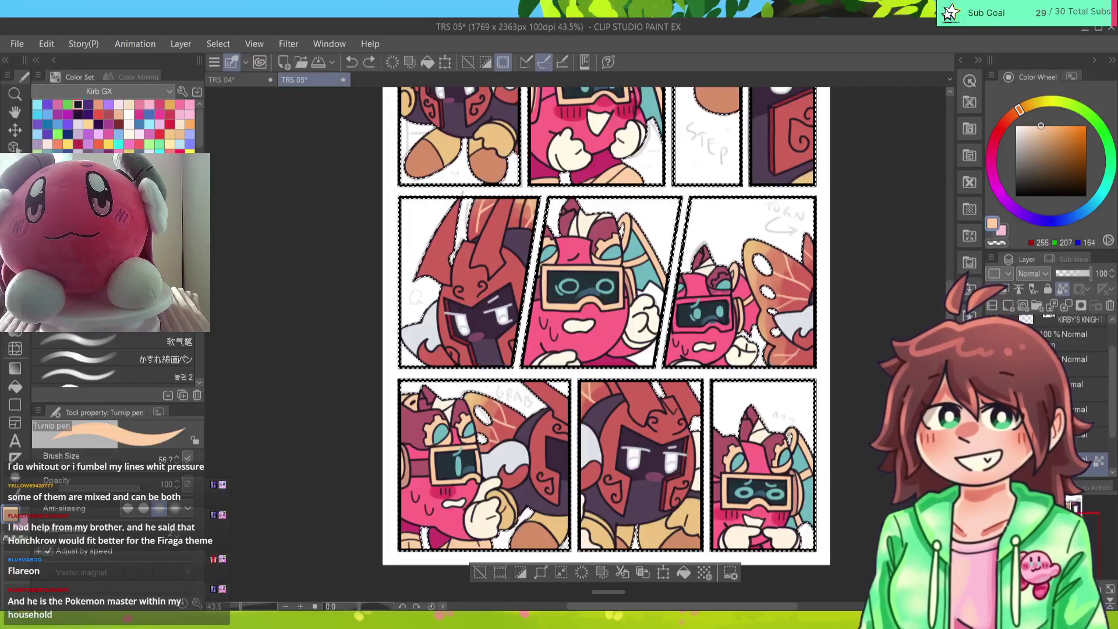
scroll(583, 344, up, 2)
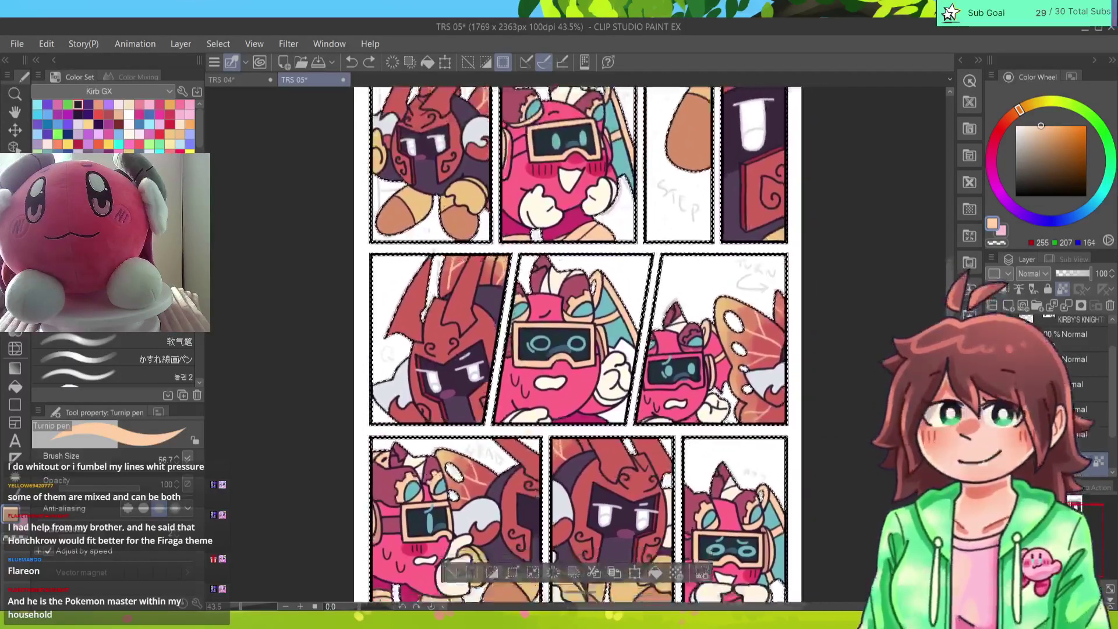
key(ctrl+plus)
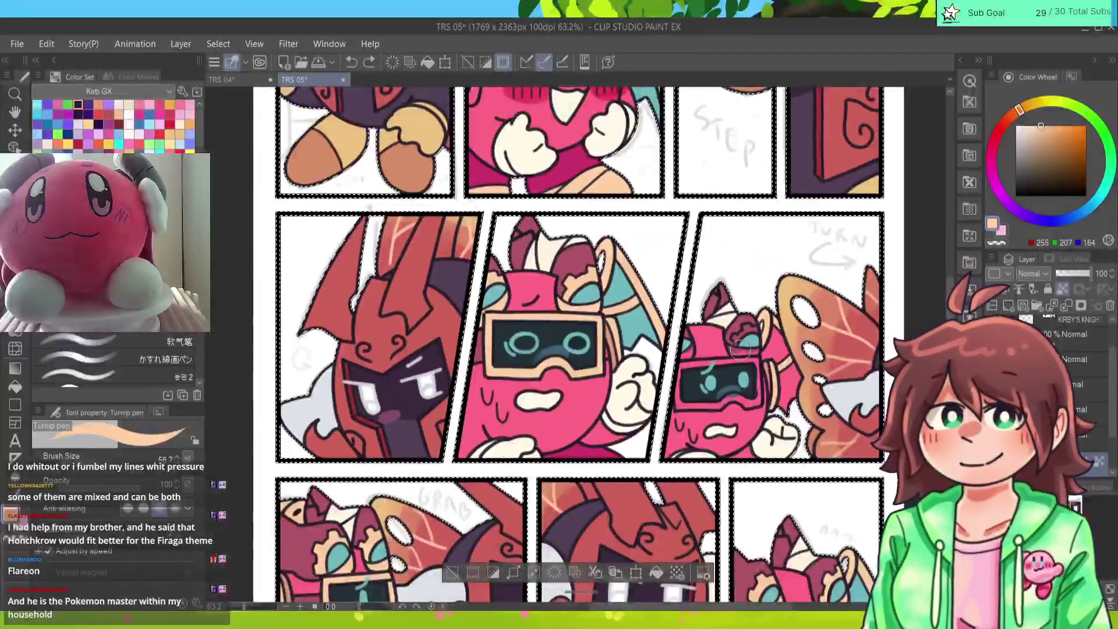
click(734, 349)
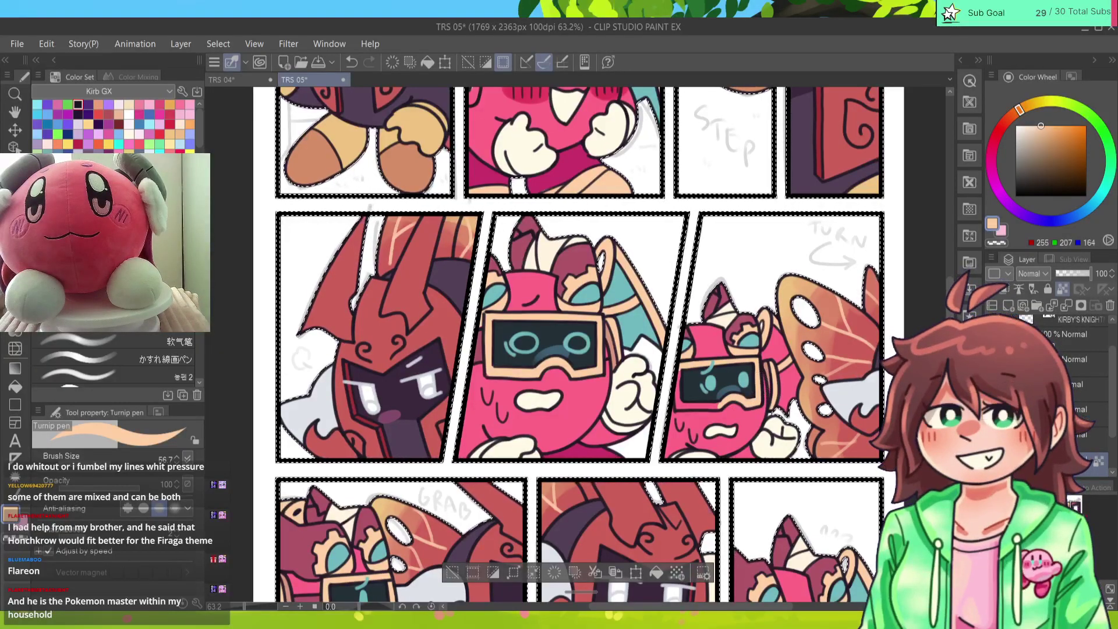
Step: Touch up the face goggles in the middle row's third panel with dark blue (RGB 36, 48, 55) and peach (RGB 255, 207, 164)
drag(865, 370, 696, 353)
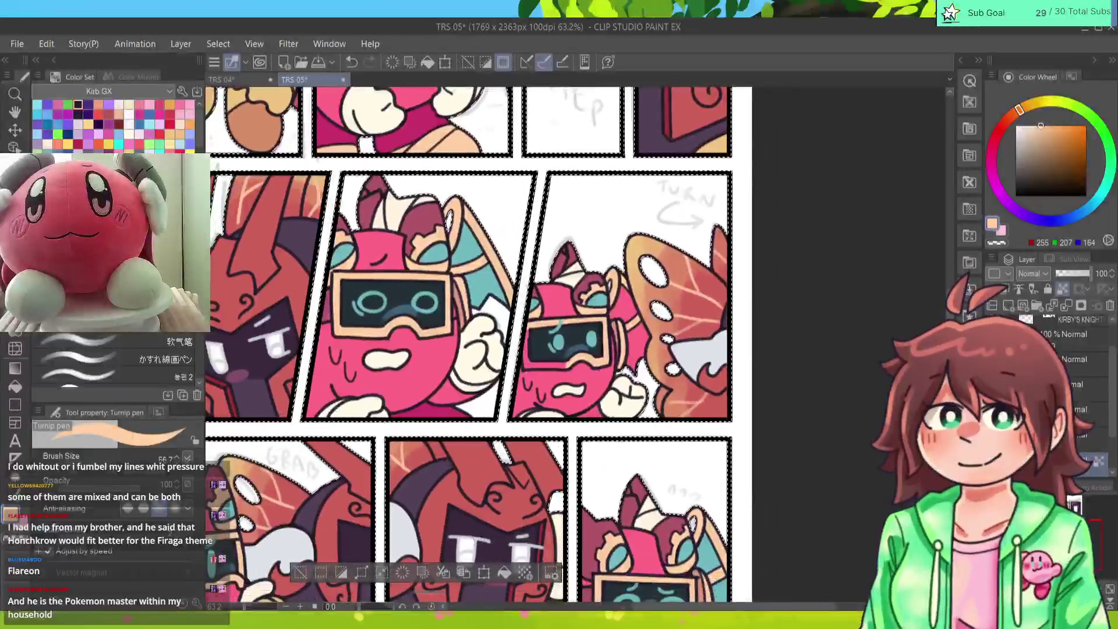
scroll(611, 260, up, 3)
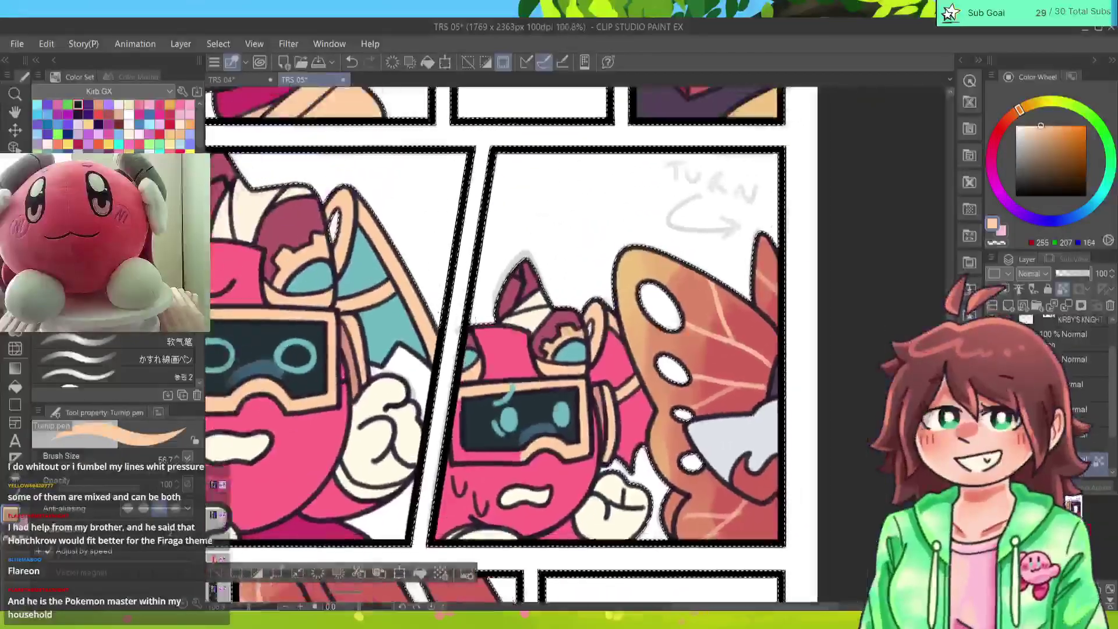
drag(600, 230, 580, 210)
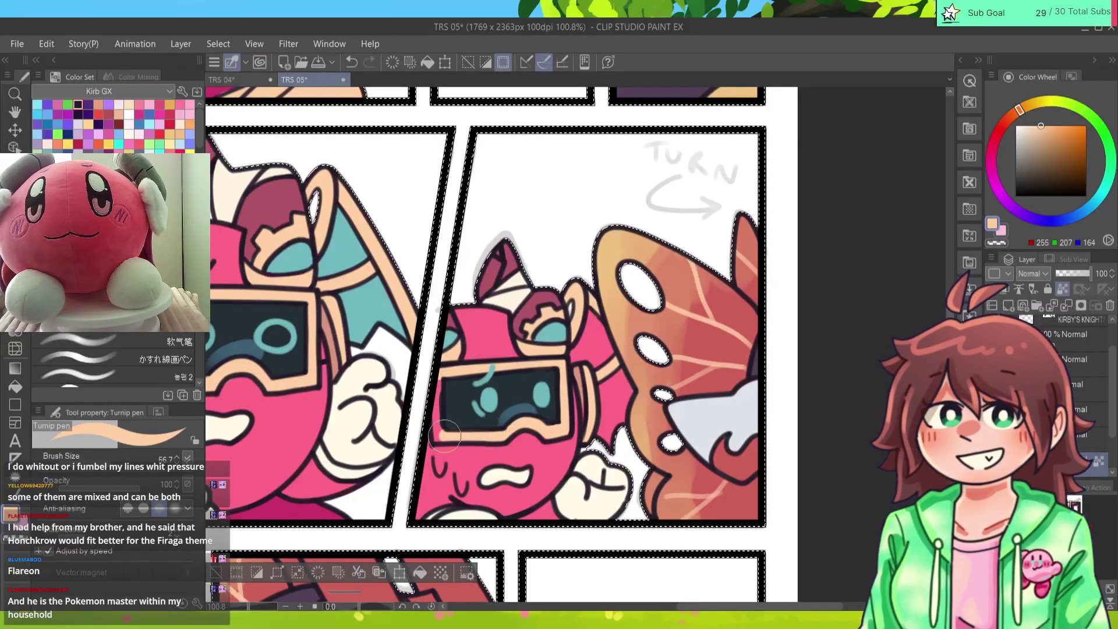
alt+click(469, 424)
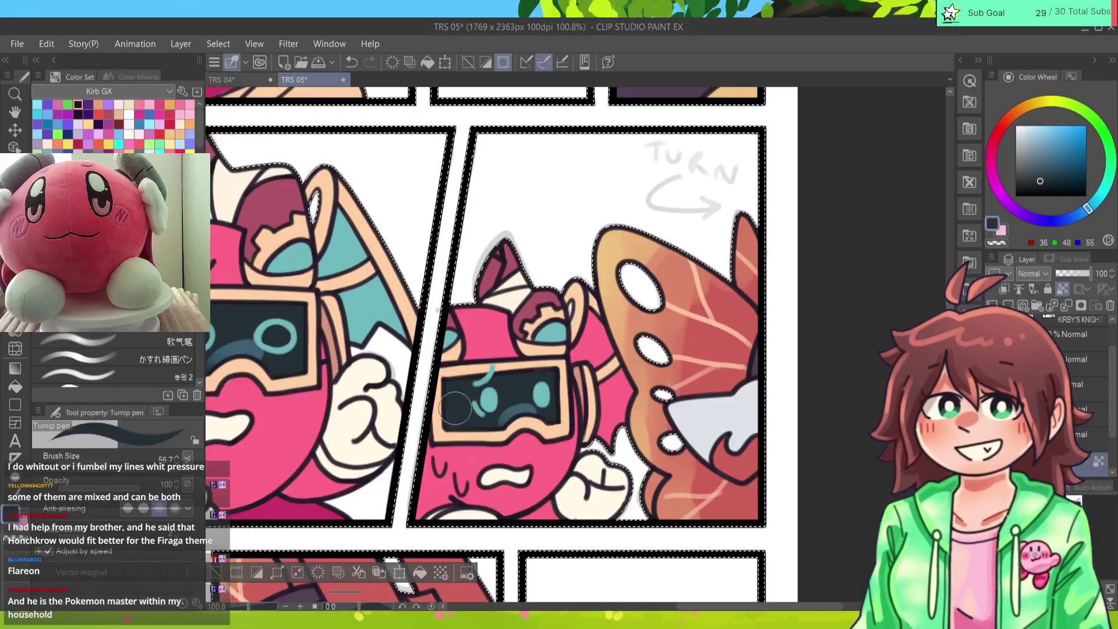
alt+click(565, 426)
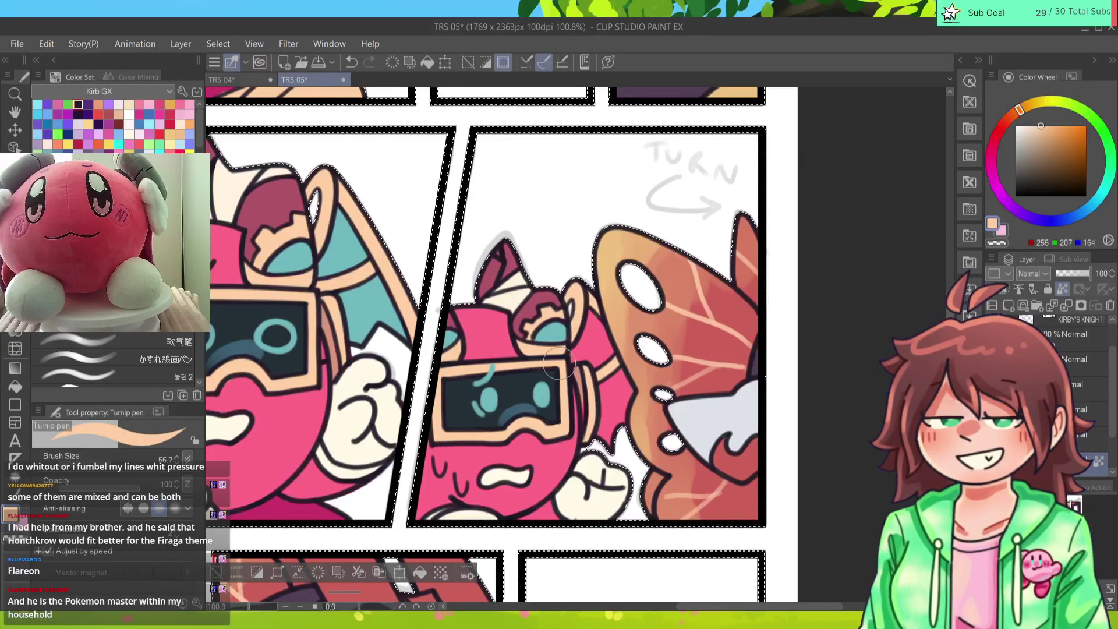
alt+click(551, 385)
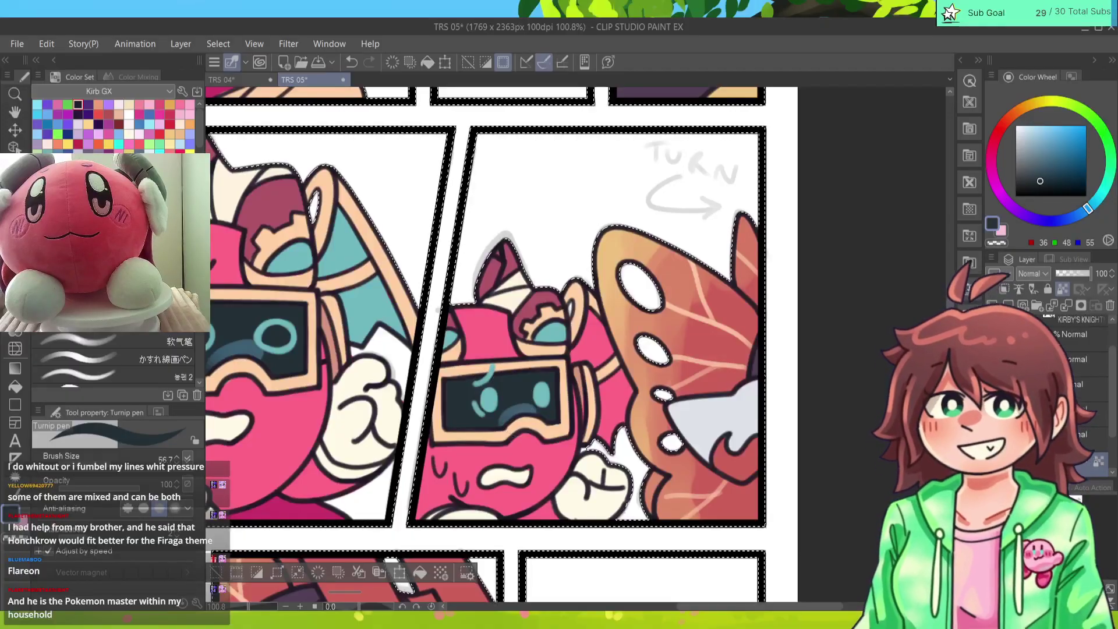
Step: Paint the pink character's wing membrane teal (RGB 112, 184, 190) in the middle row's third panel
scroll(559, 344, down, 10)
scroll(556, 341, up, 9)
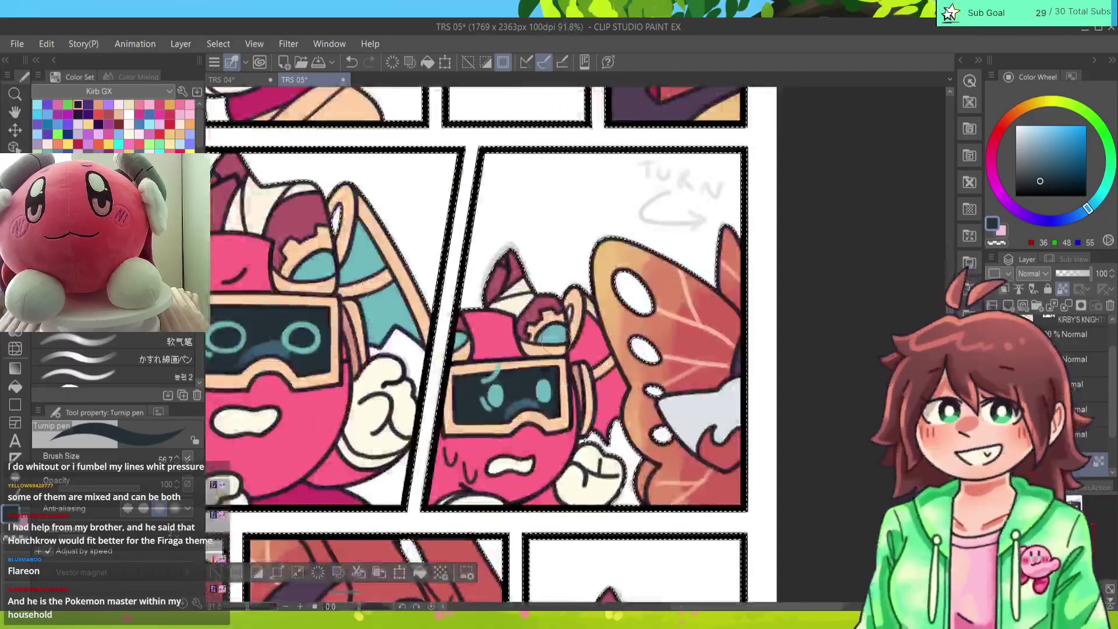
alt+click(551, 338)
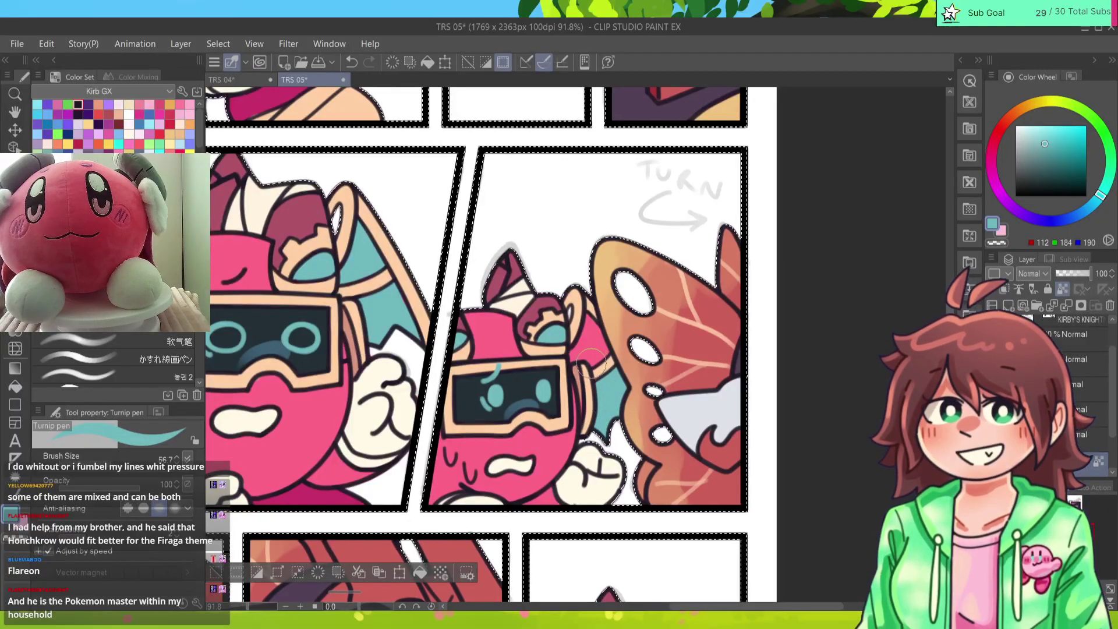
drag(608, 396, 585, 338)
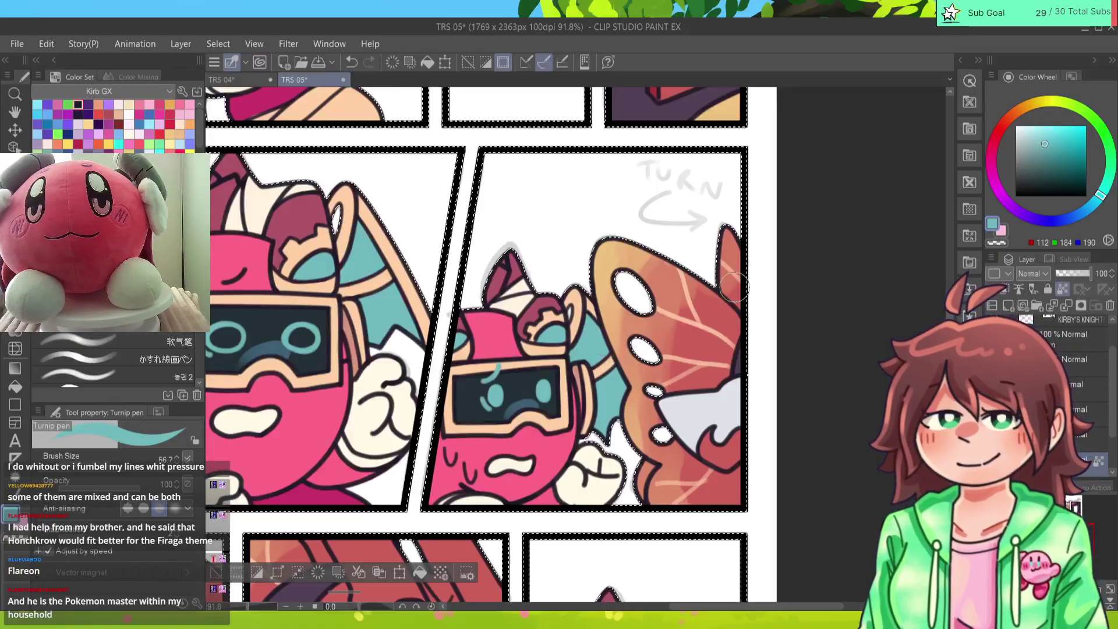
Step: Examine the colouring of both characters across all three rows of the page for unpainted areas
drag(735, 285, 958, 239)
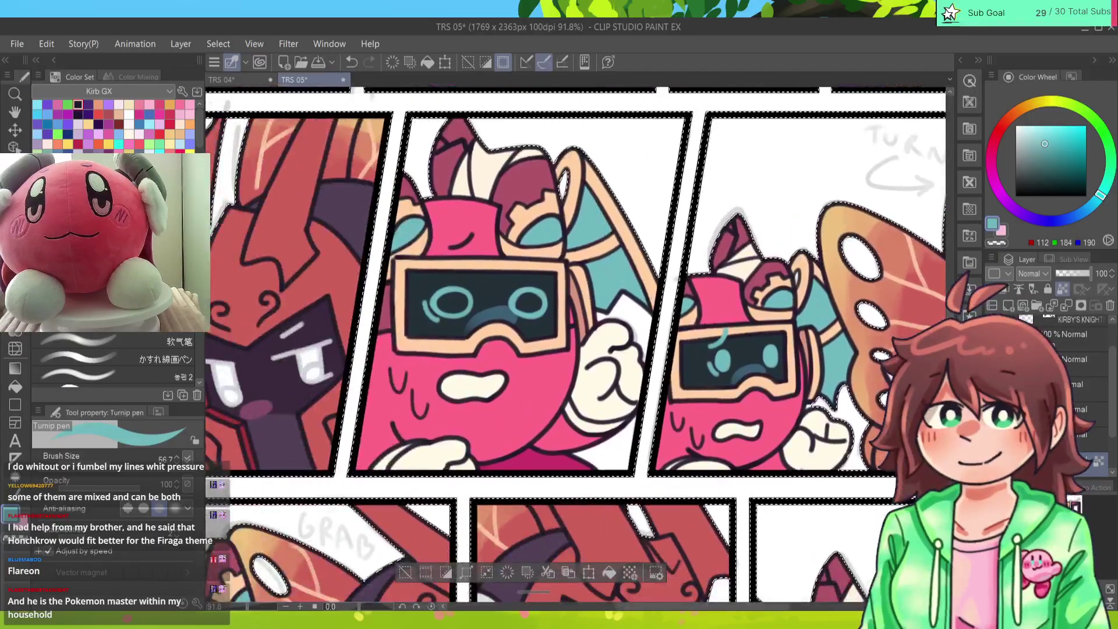
key(ctrl+0)
scroll(553, 343, up, 3)
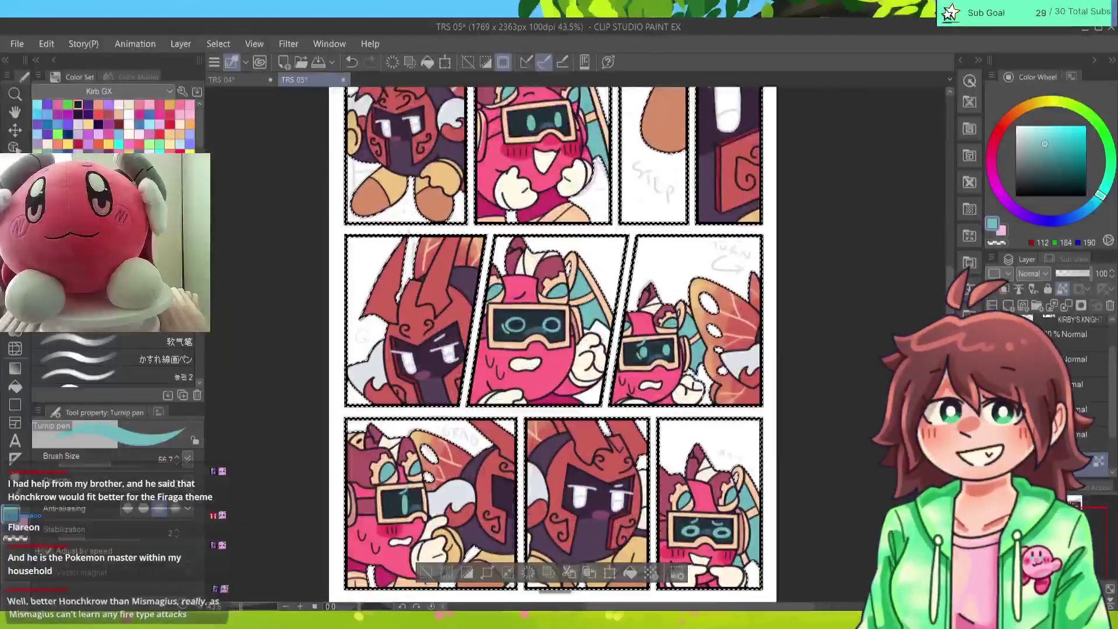
scroll(553, 343, down, 2)
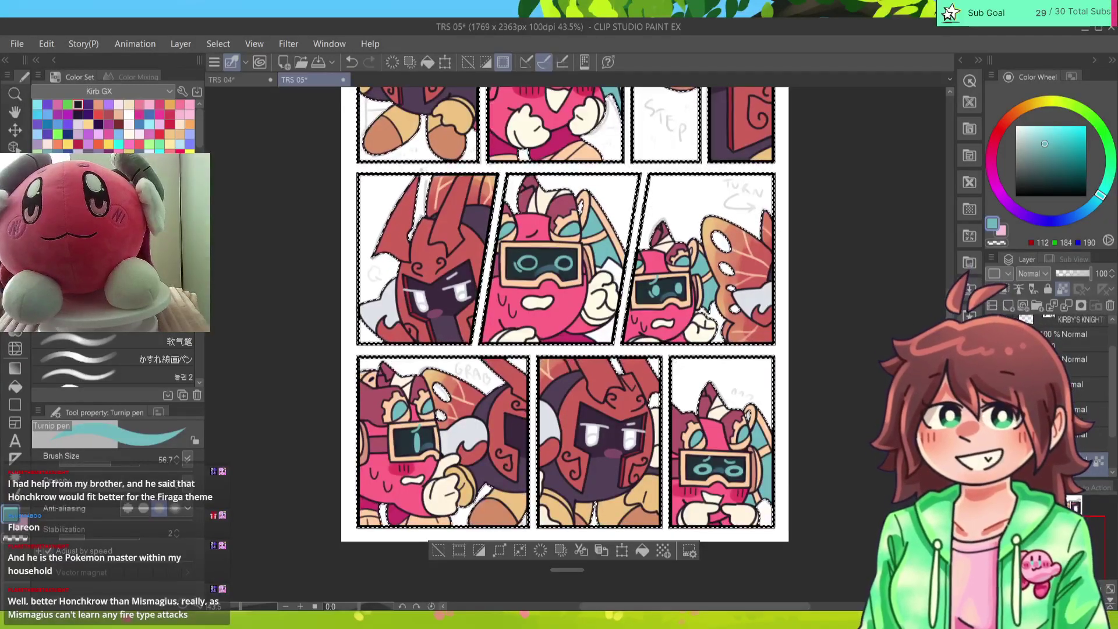
drag(565, 315, 631, 326)
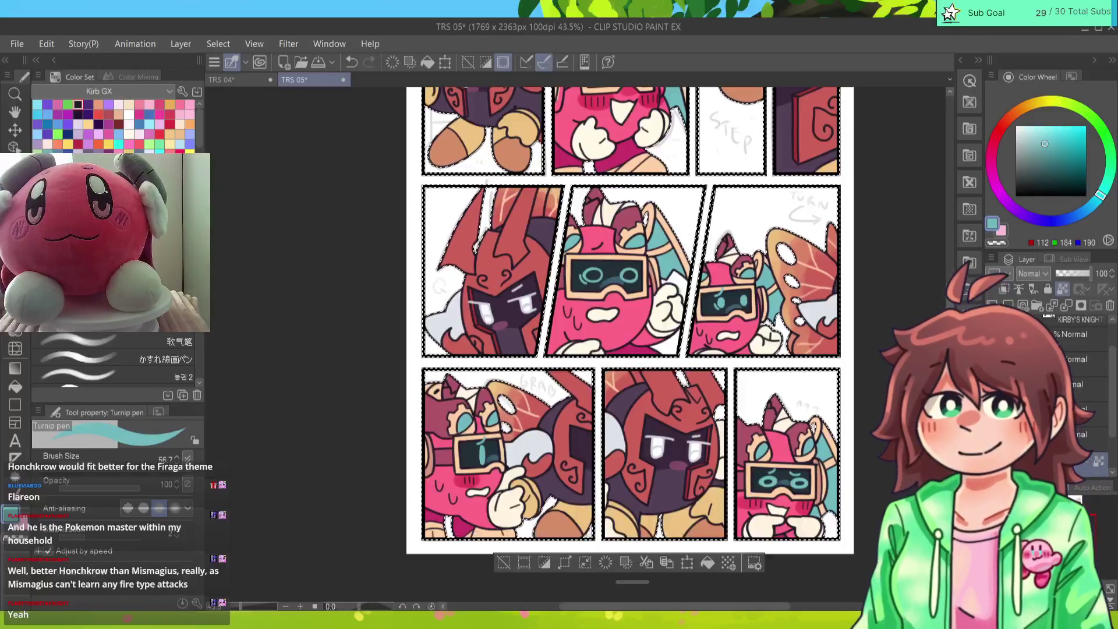
drag(631, 320, 643, 329)
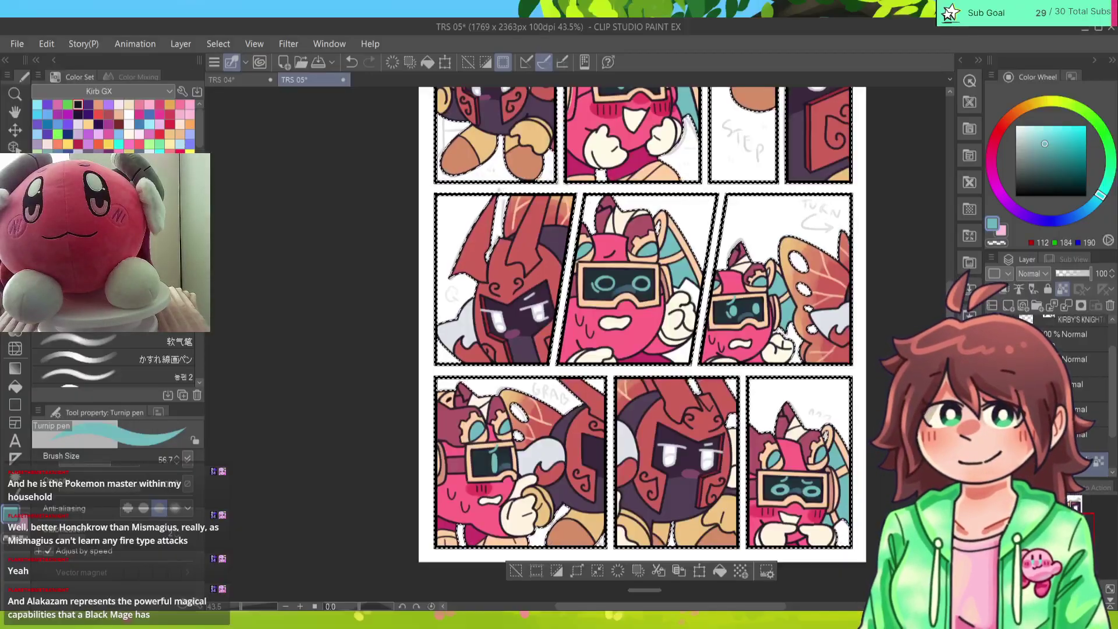
scroll(640, 326, up, 1)
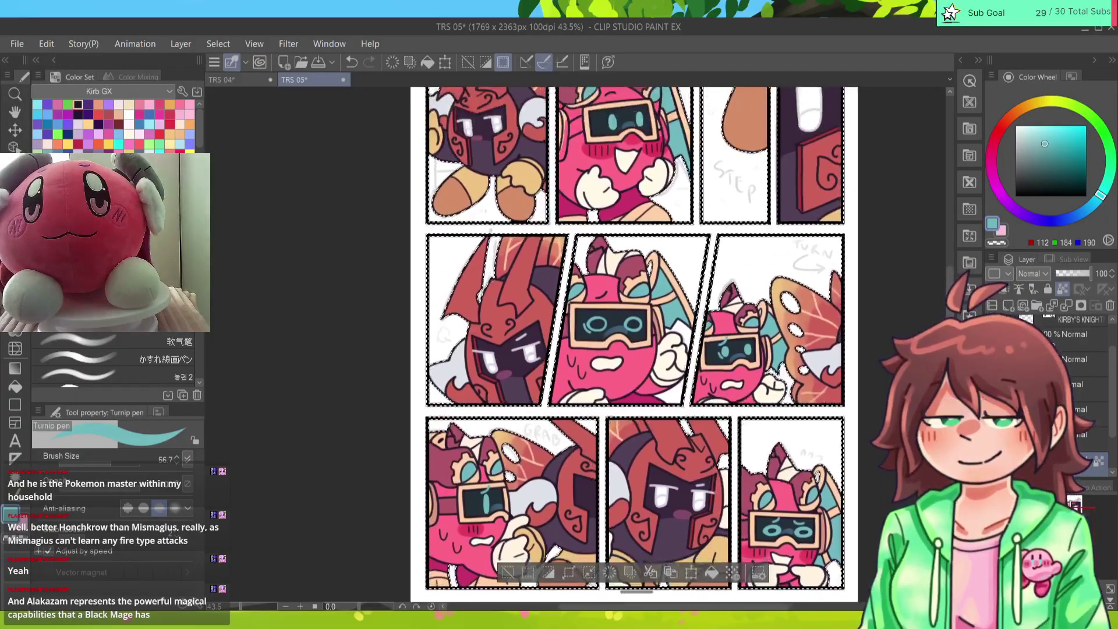
scroll(641, 332, up, 1)
scroll(641, 338, up, 3)
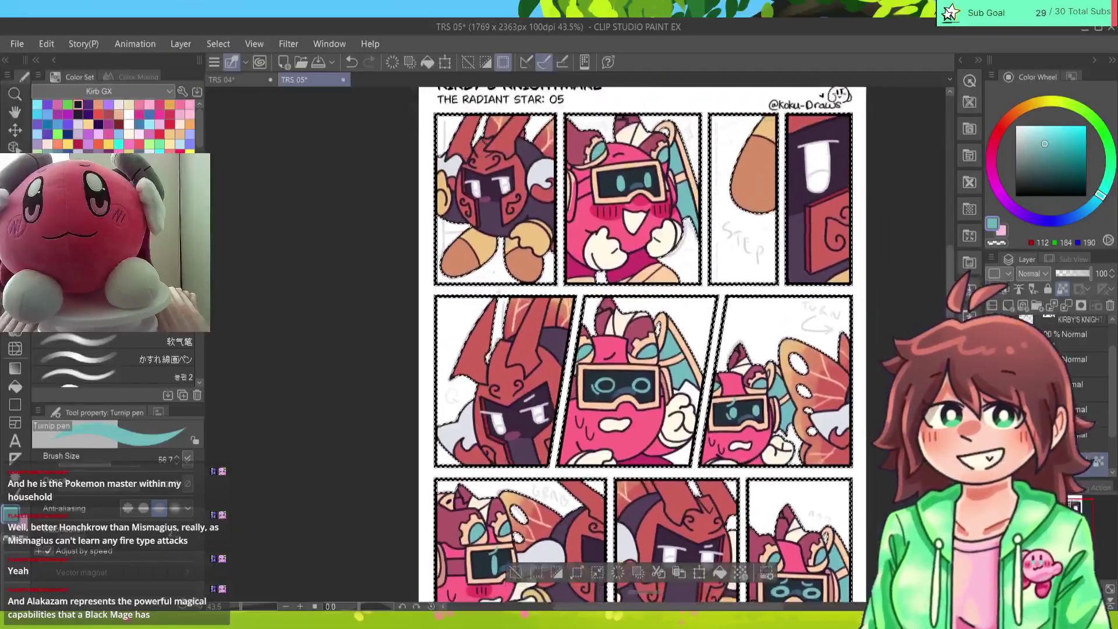
scroll(640, 338, down, 3)
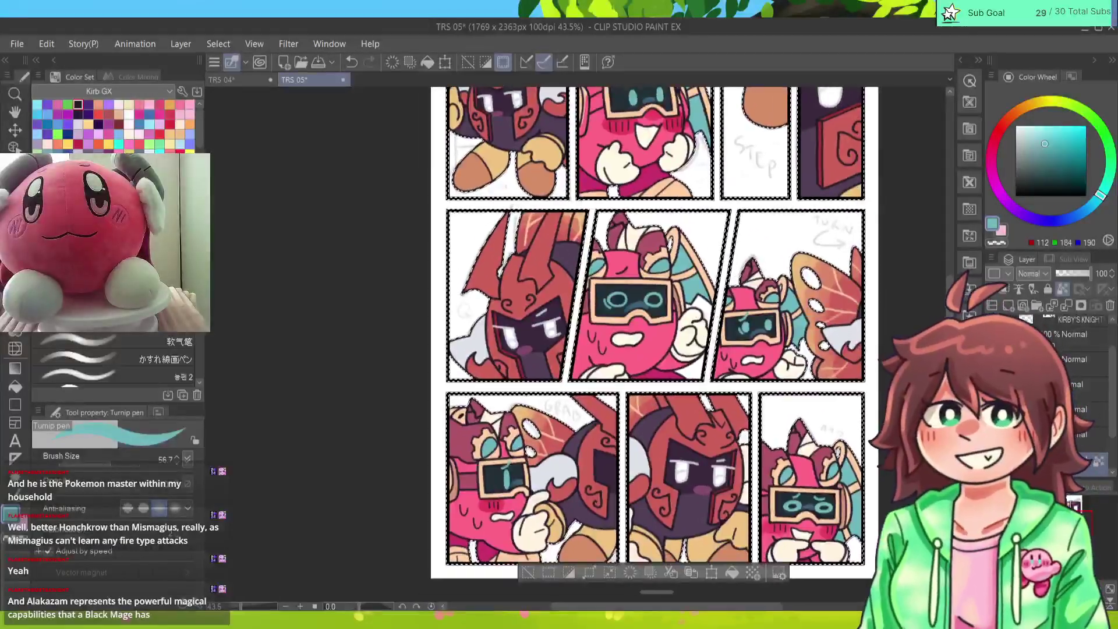
scroll(640, 338, down, 5)
scroll(641, 338, up, 3)
Step: Clear the selection, recolour the goggle strap in the top row's second panel with tan (RGB 216, 150, 127), and resample the peach
click(504, 538)
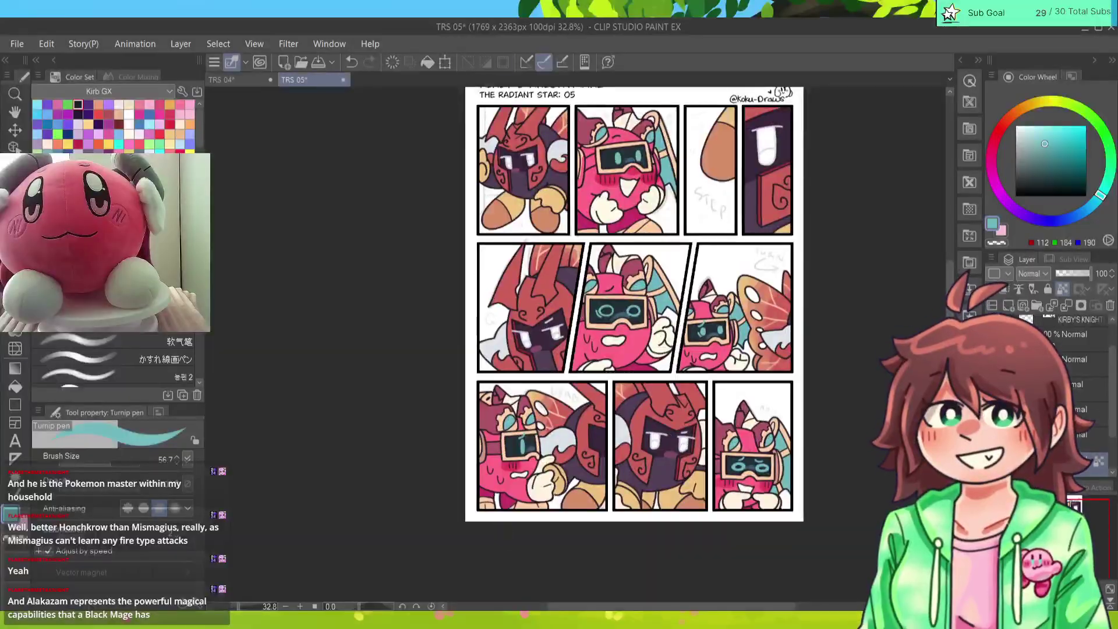
scroll(635, 361, up, 1)
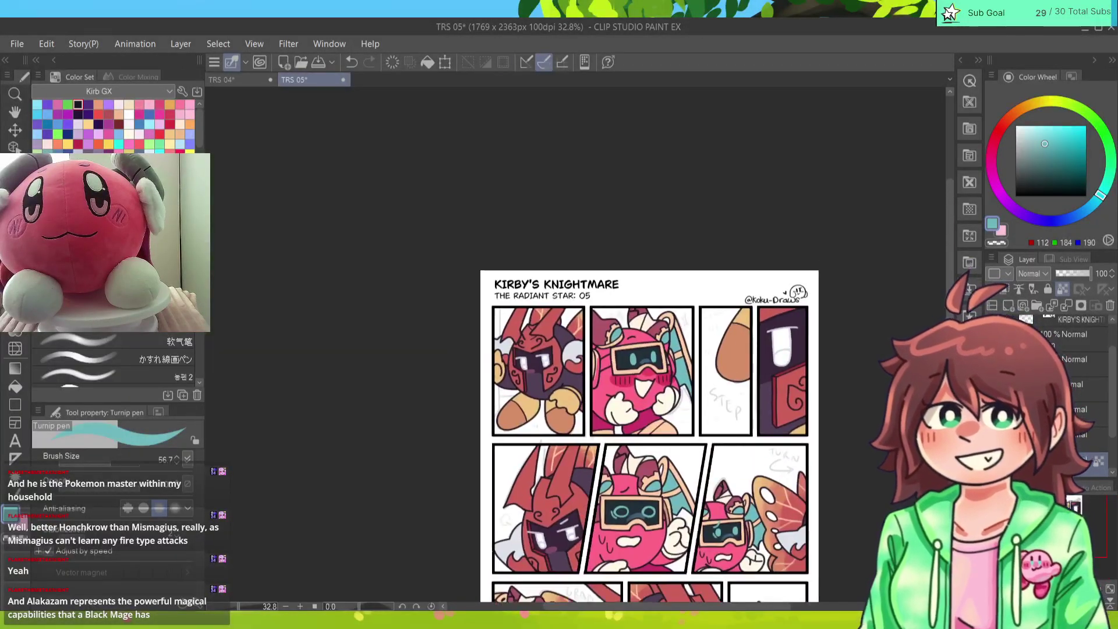
scroll(548, 161, up, 5)
scroll(583, 344, down, 3)
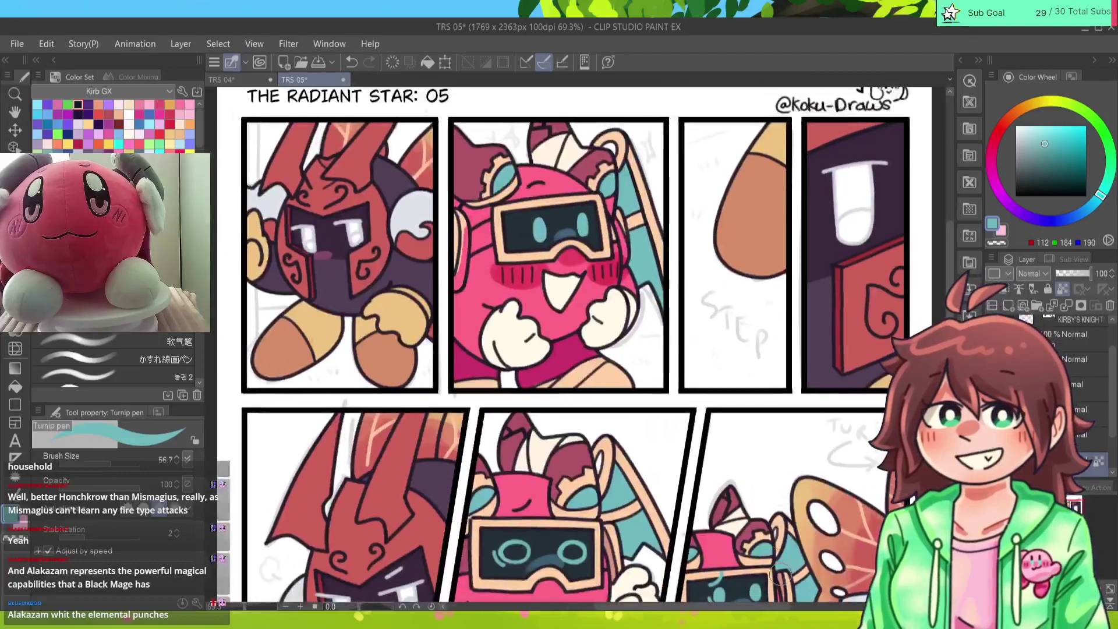
alt+click(617, 219)
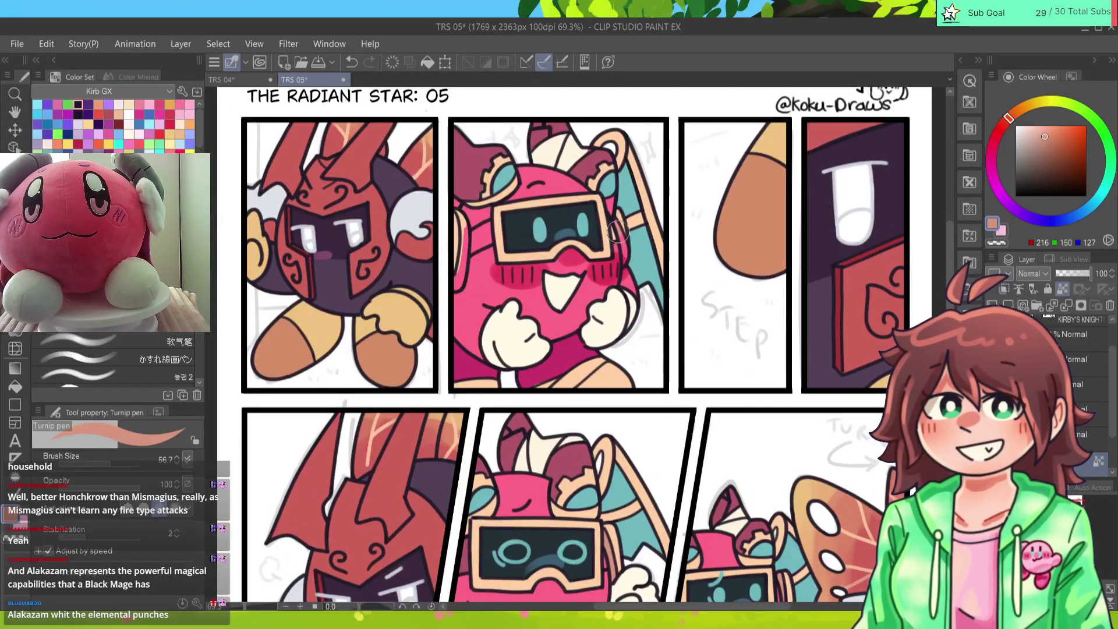
mouse_move(457, 227)
mouse_down()
mouse_move(455, 287)
mouse_move(477, 177)
mouse_move(473, 251)
mouse_move(492, 233)
mouse_up()
alt+click(475, 175)
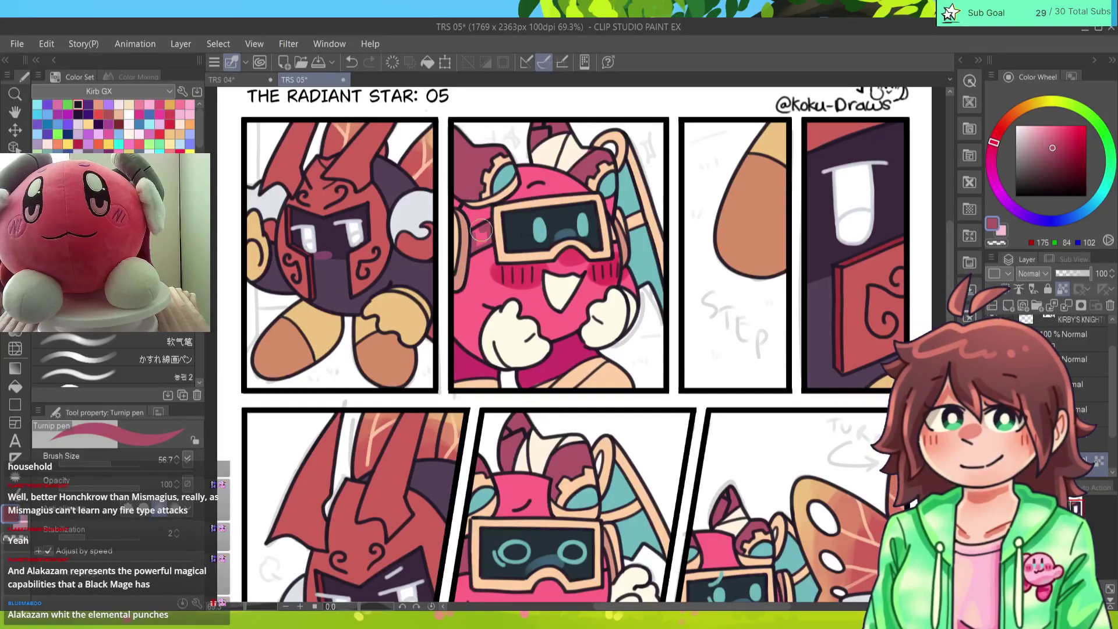
alt+click(594, 181)
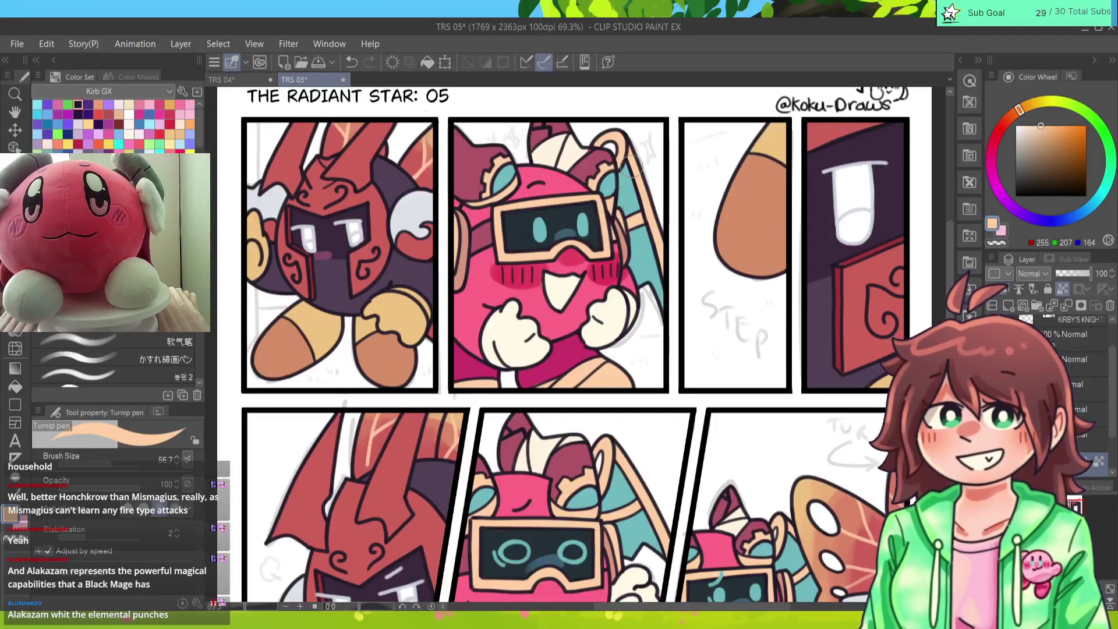
Step: Check the whole page and save TRS 05
key(ctrl+0)
scroll(480, 520, up, 3)
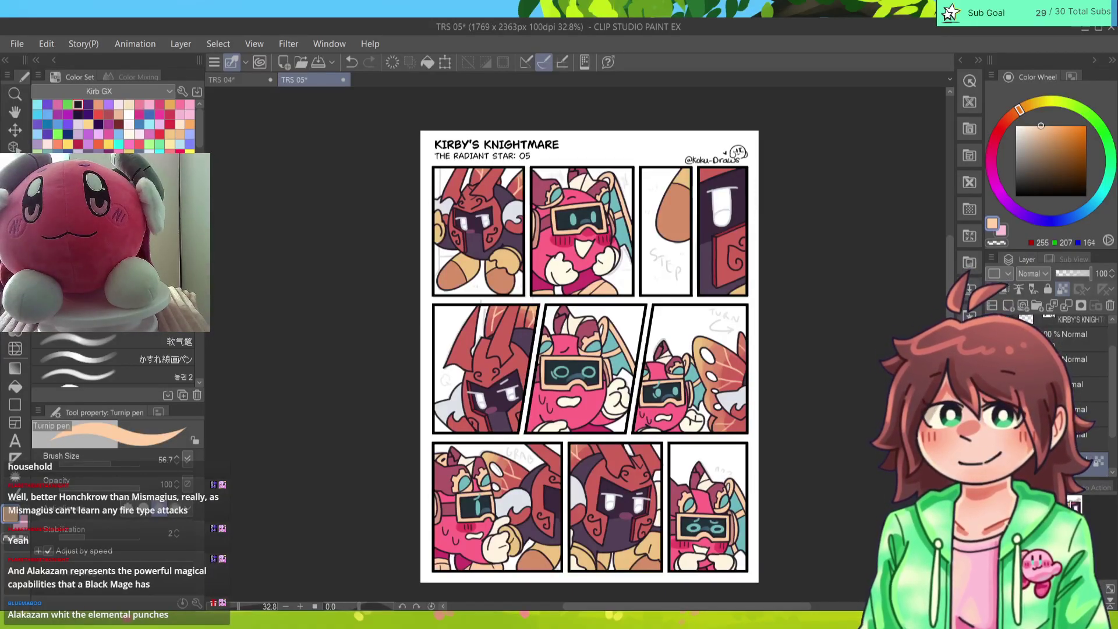
drag(589, 356, 587, 363)
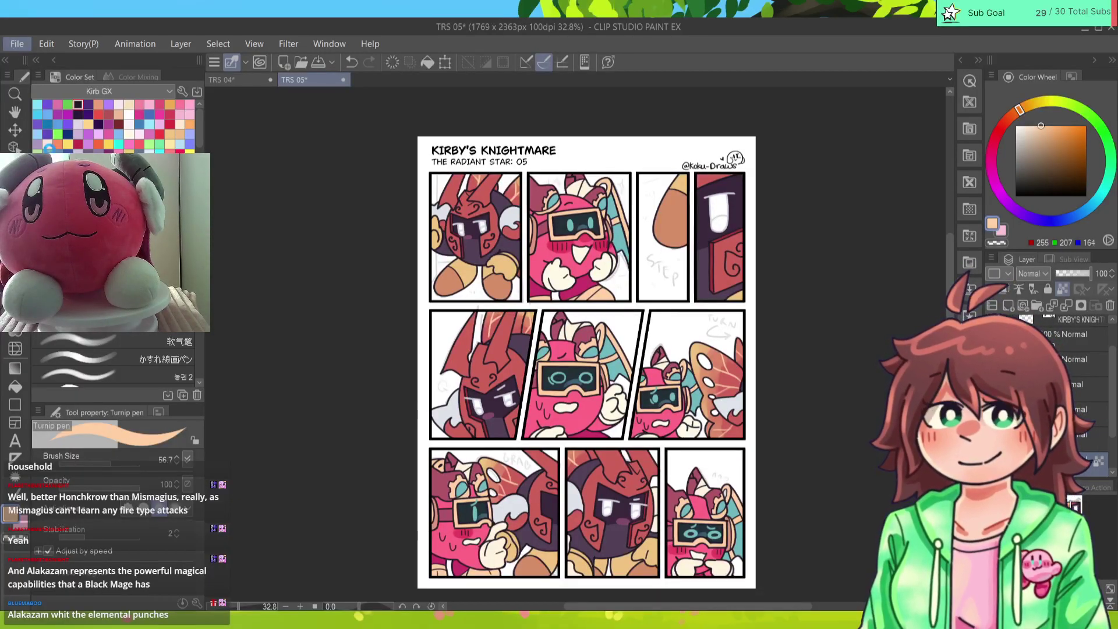
key(ctrl+s)
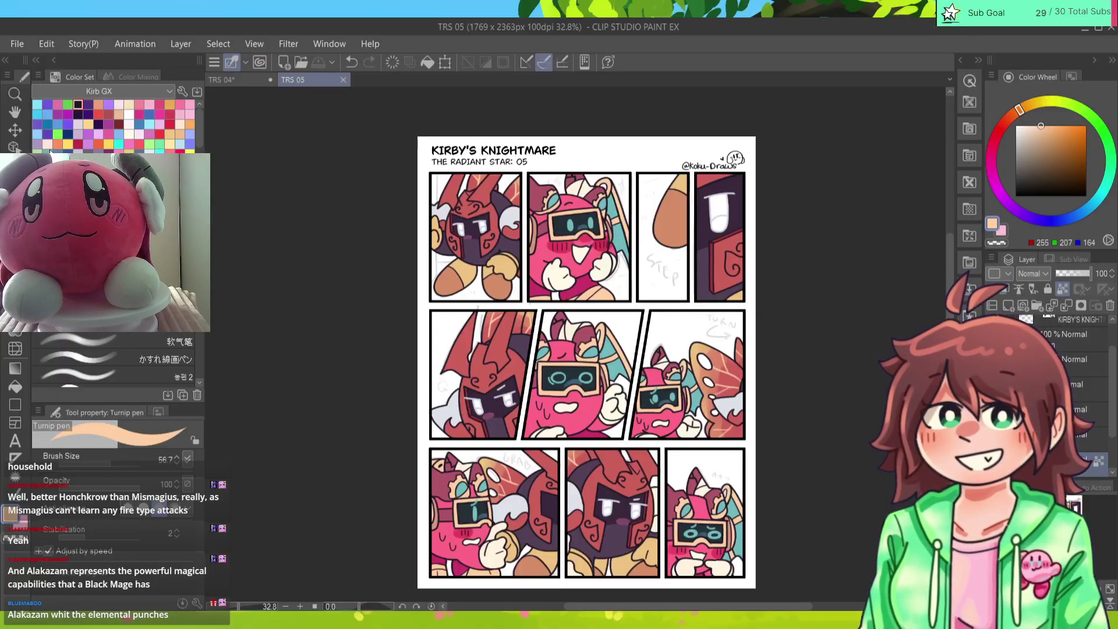